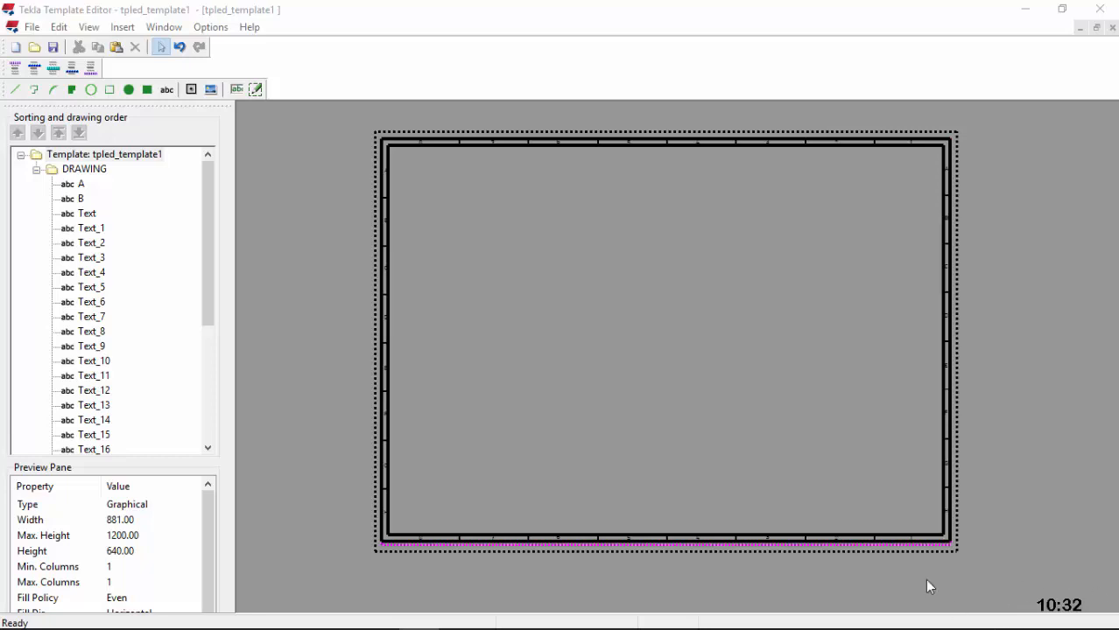
Step: Draw a rectangle from the inner border's bottom-right corner up-left, creating Rectangle_2 (X 731–851, Y 10–49)
{"action": "scroll", "coordinate": [940, 560], "scroll_direction": "up", "scroll_amount": 5}
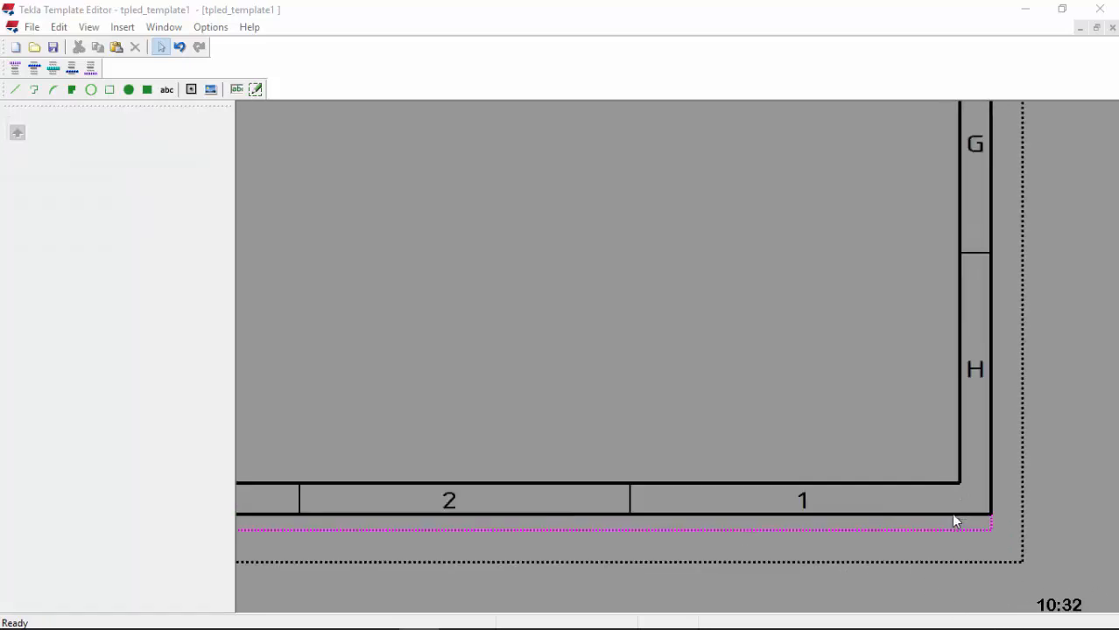
{"action": "scroll", "coordinate": [742, 460], "scroll_direction": "down", "scroll_amount": 5}
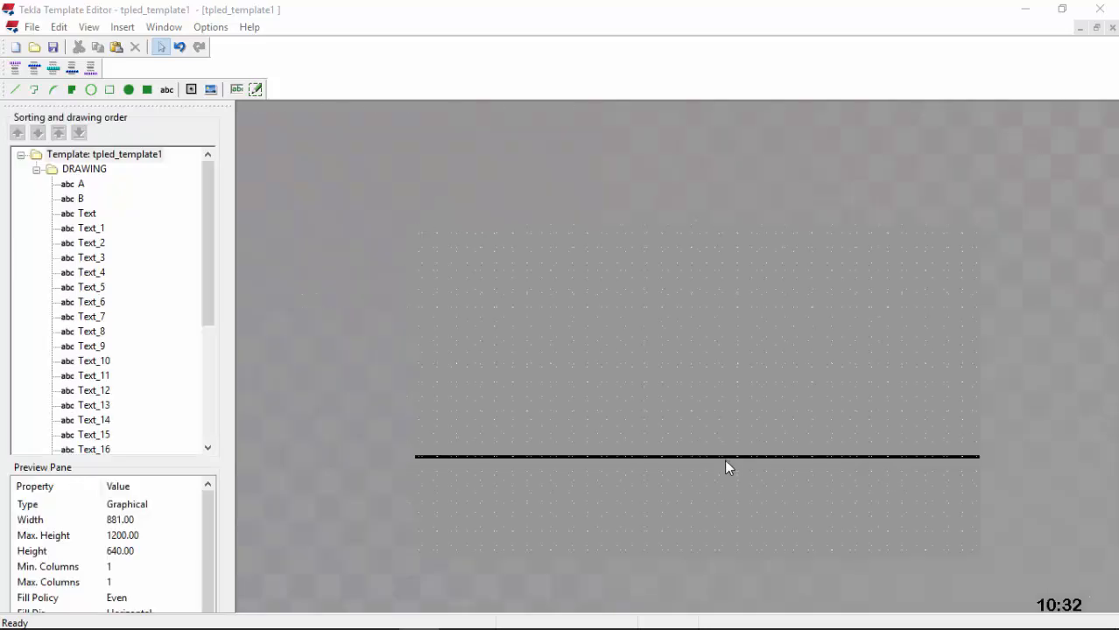
{"action": "scroll", "coordinate": [763, 488], "scroll_direction": "down", "scroll_amount": 2}
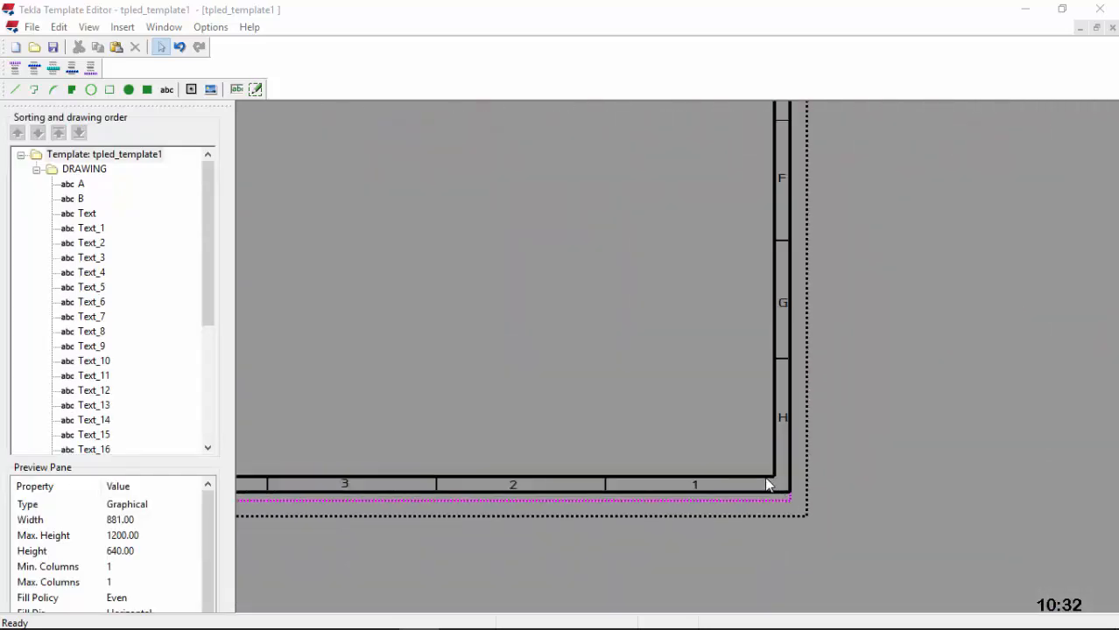
{"action": "left_click", "coordinate": [110, 91]}
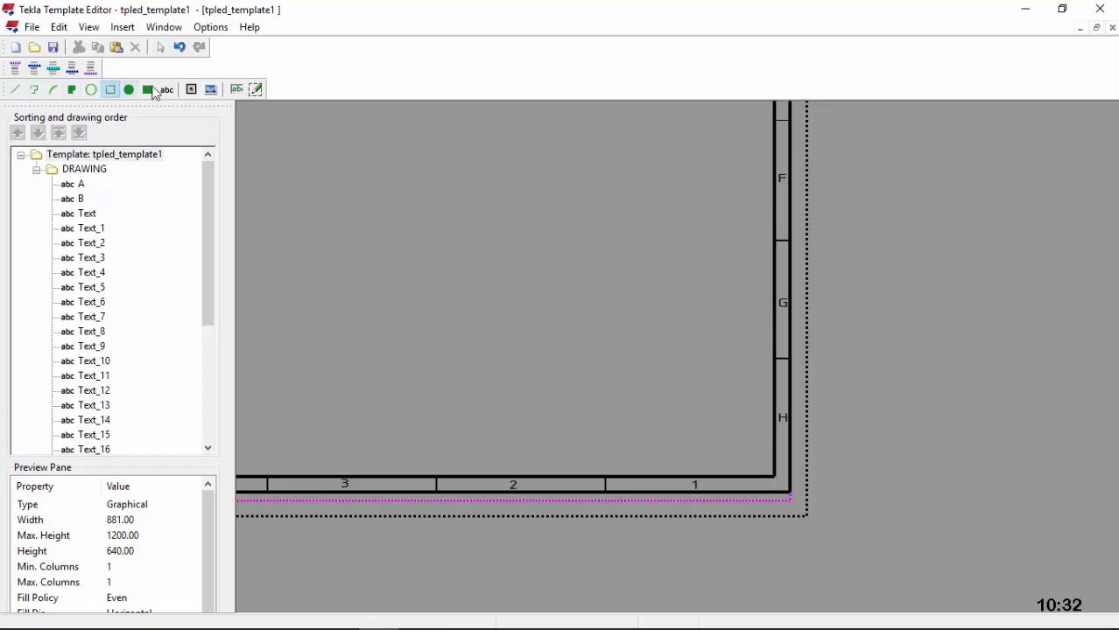
{"action": "scroll", "coordinate": [763, 480], "scroll_direction": "up", "scroll_amount": 1}
{"action": "scroll", "coordinate": [763, 480], "scroll_direction": "up", "scroll_amount": 2}
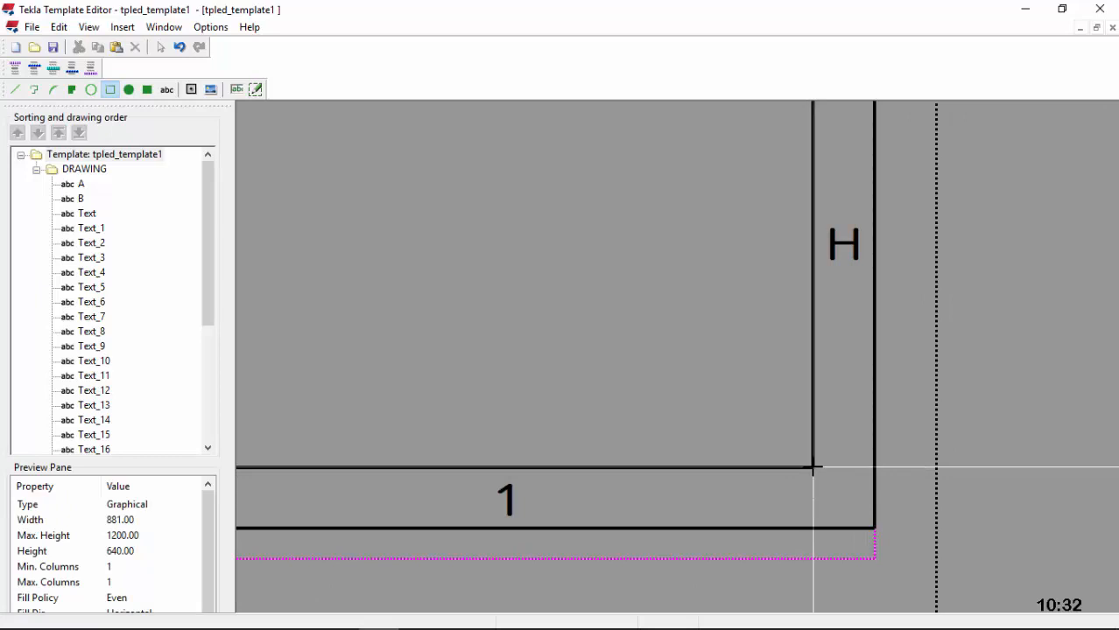
{"action": "left_click", "coordinate": [812, 468]}
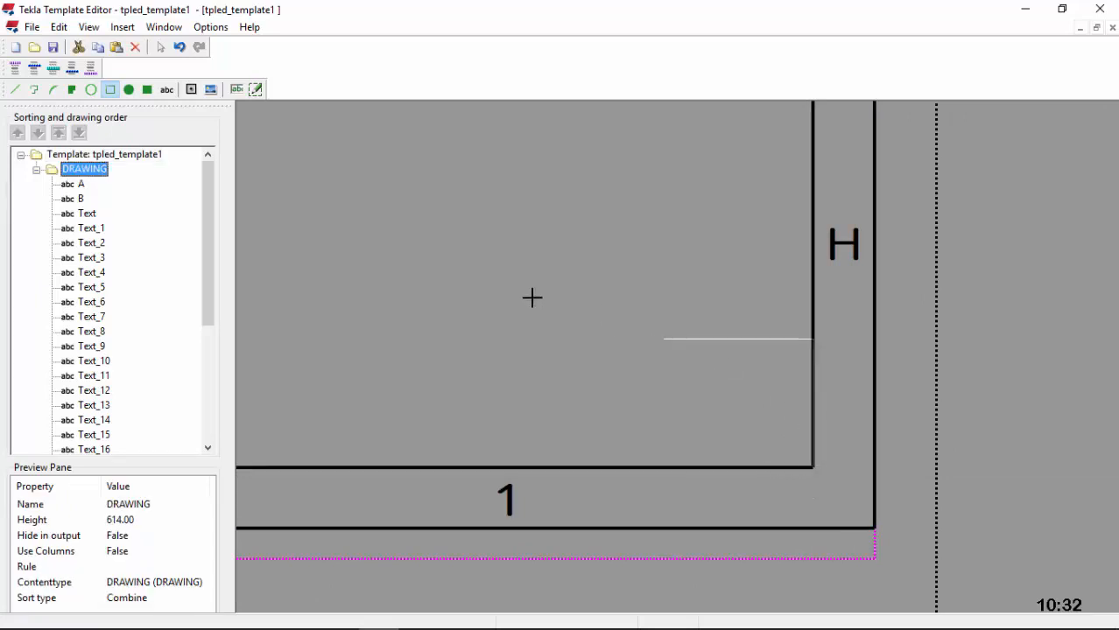
{"action": "scroll", "coordinate": [892, 357], "scroll_direction": "down", "scroll_amount": 2}
{"action": "scroll", "coordinate": [891, 358], "scroll_direction": "up", "scroll_amount": 1}
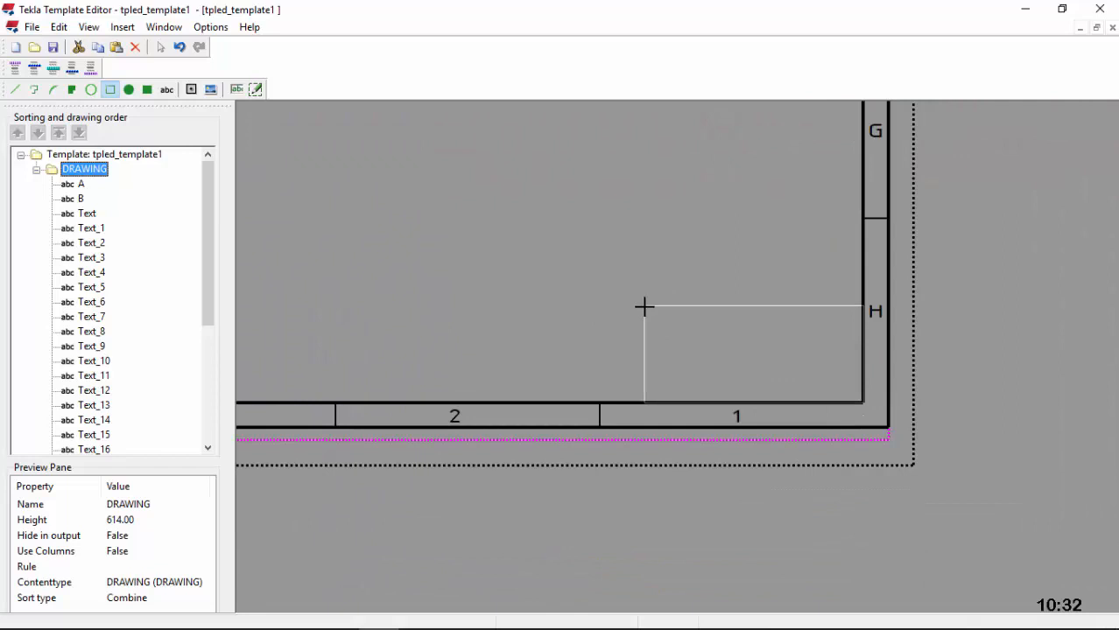
{"action": "scroll", "coordinate": [632, 310], "scroll_direction": "up", "scroll_amount": 1}
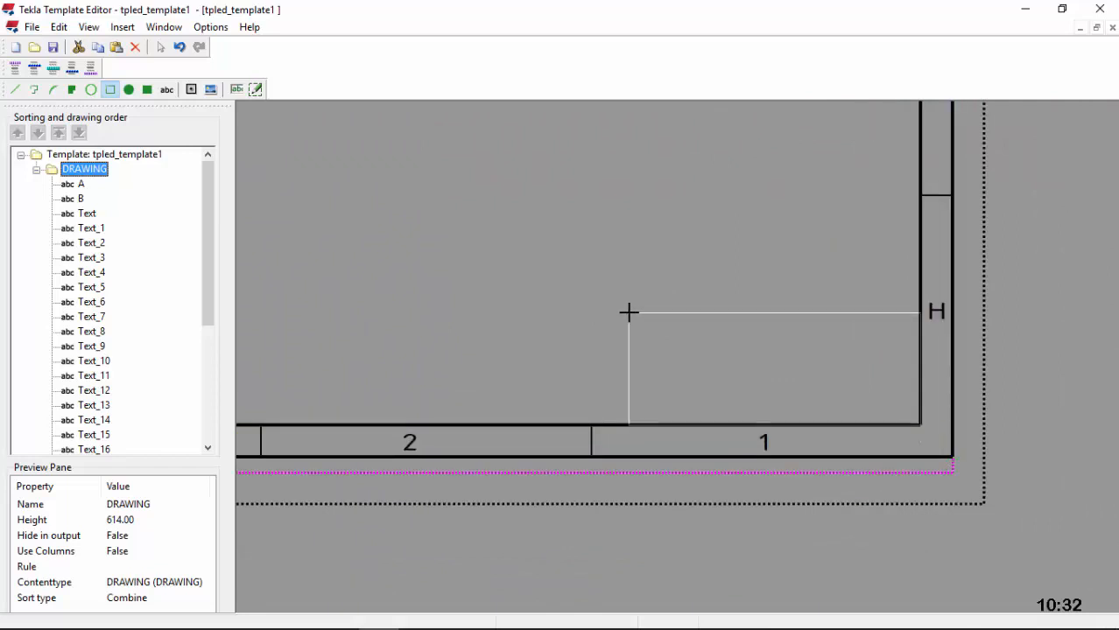
{"action": "left_click", "coordinate": [543, 304]}
{"action": "scroll", "coordinate": [747, 303], "scroll_direction": "up", "scroll_amount": 1}
{"action": "double_click", "coordinate": [733, 309]}
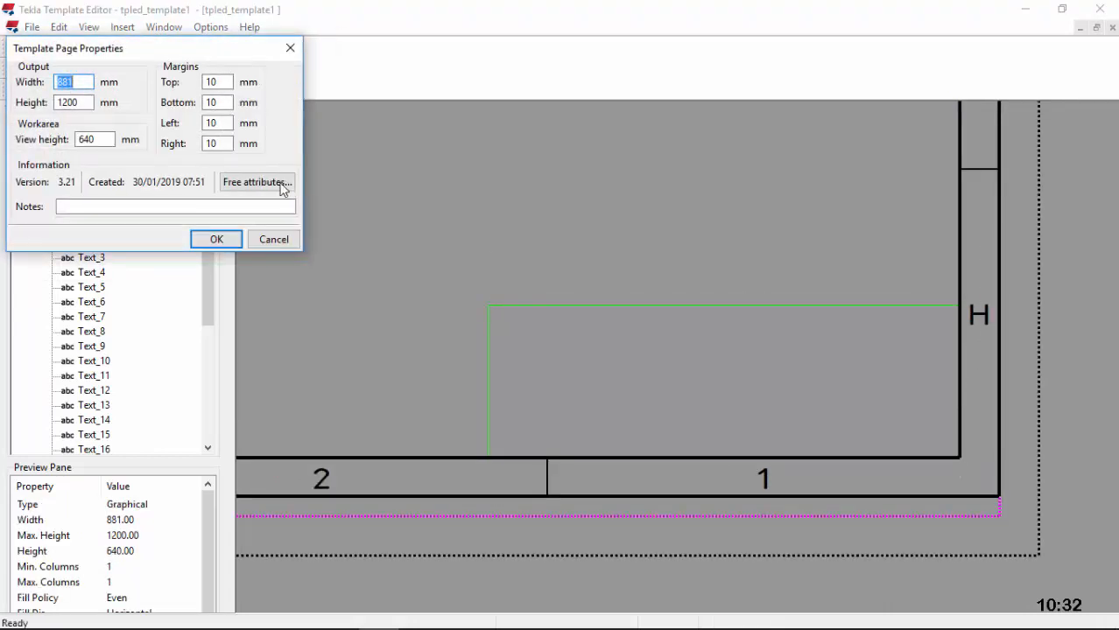
{"action": "left_click_drag", "start_coordinate": [82, 81], "coordinate": [55, 81]}
{"action": "type", "text": "186"}
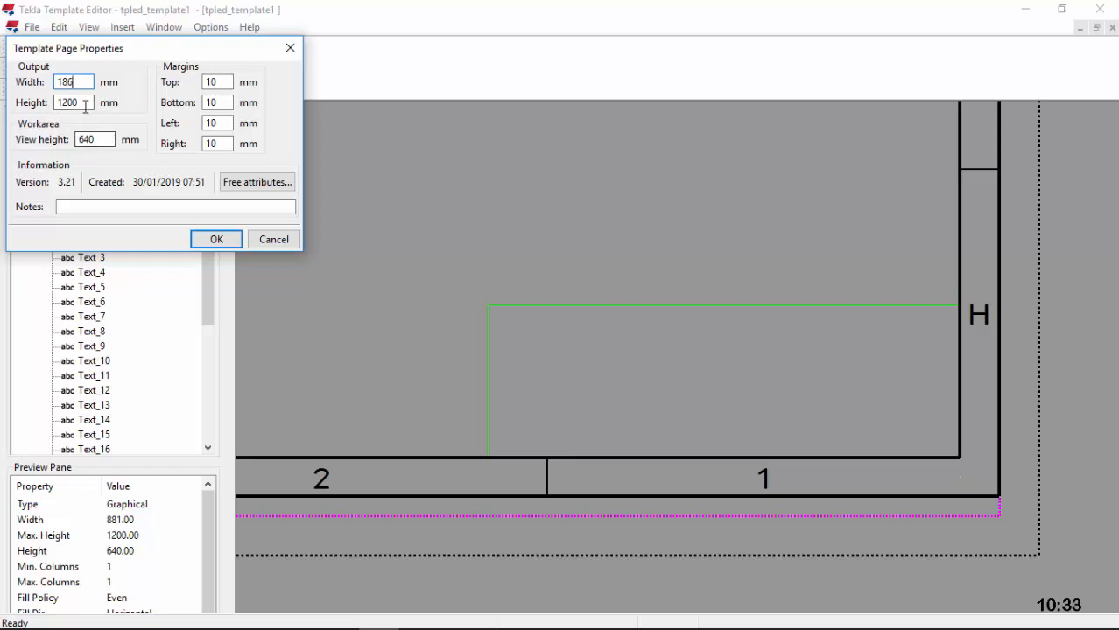
{"action": "left_click_drag", "start_coordinate": [77, 103], "coordinate": [49, 102]}
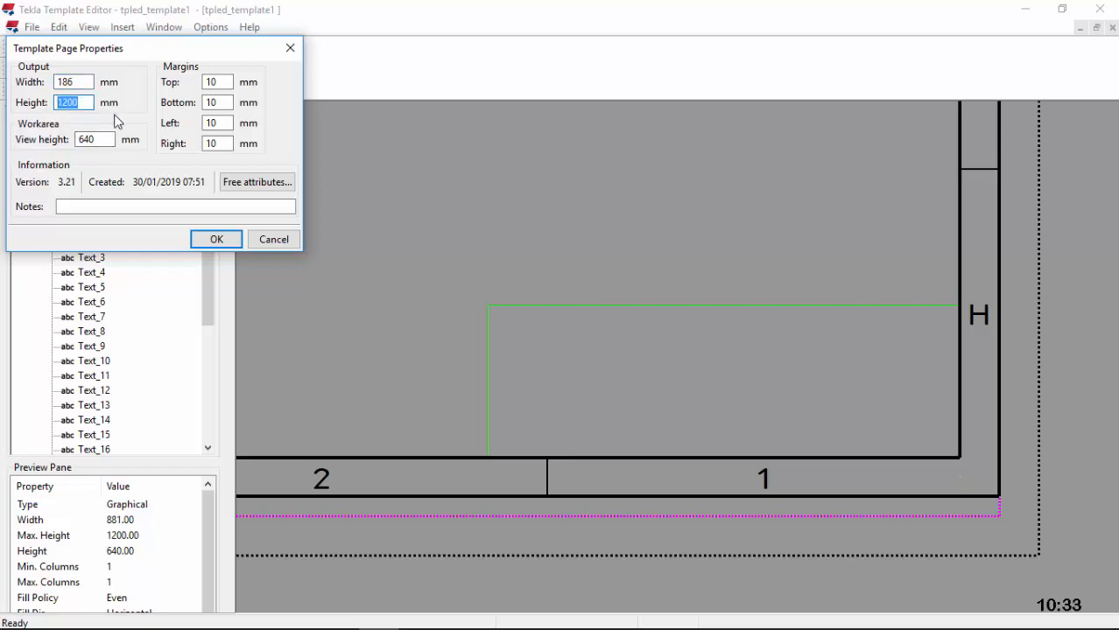
{"action": "type", "text": "92"}
{"action": "left_click", "coordinate": [229, 243]}
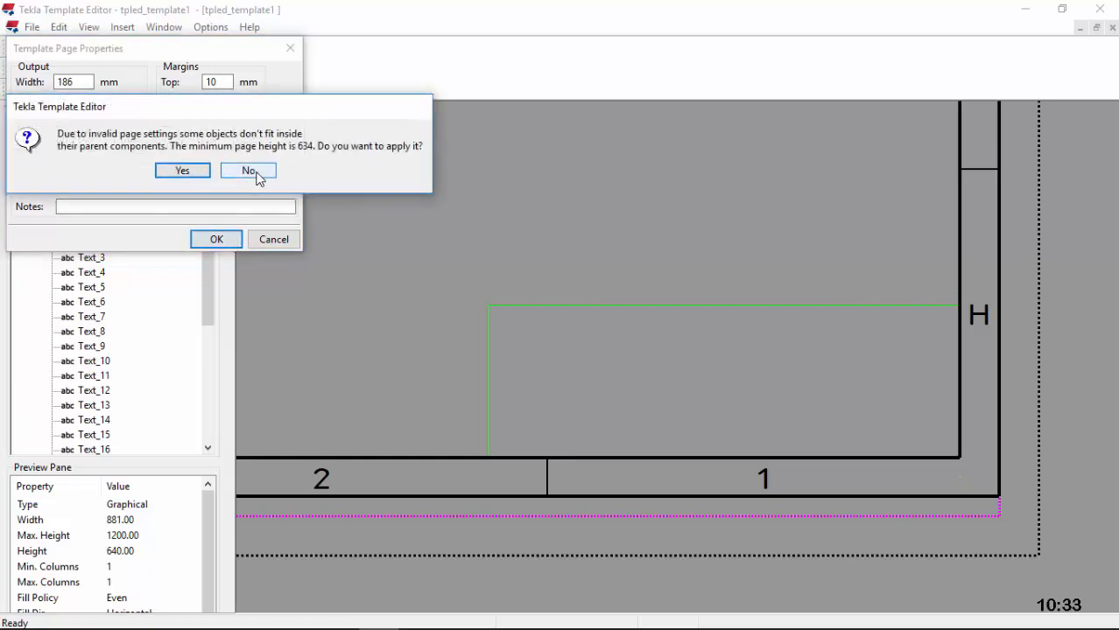
{"action": "left_click", "coordinate": [251, 172]}
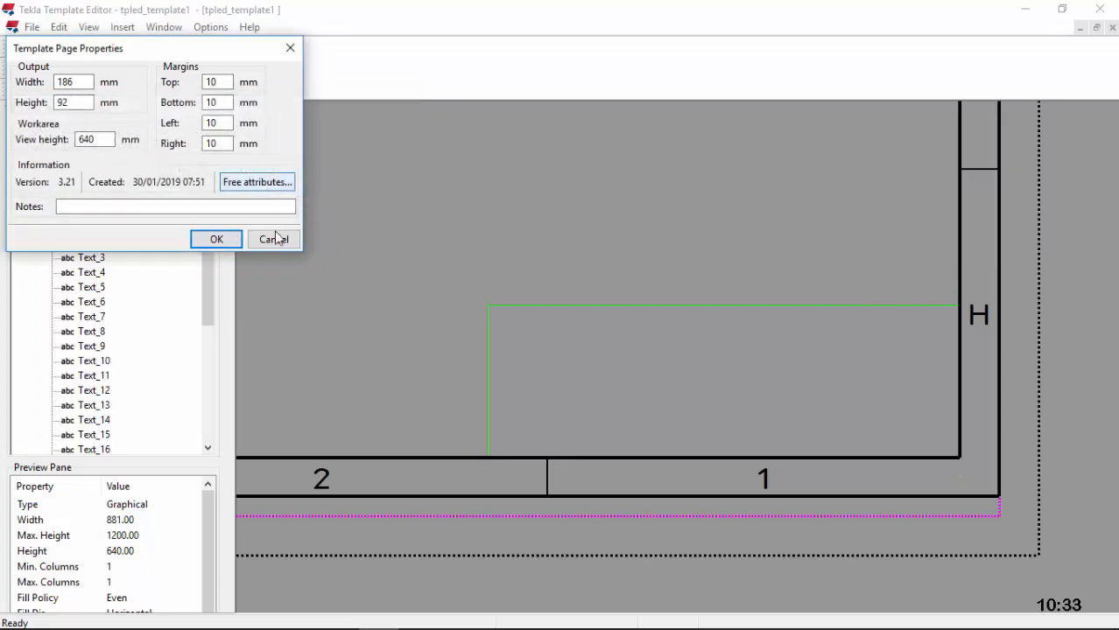
{"action": "left_click", "coordinate": [273, 238]}
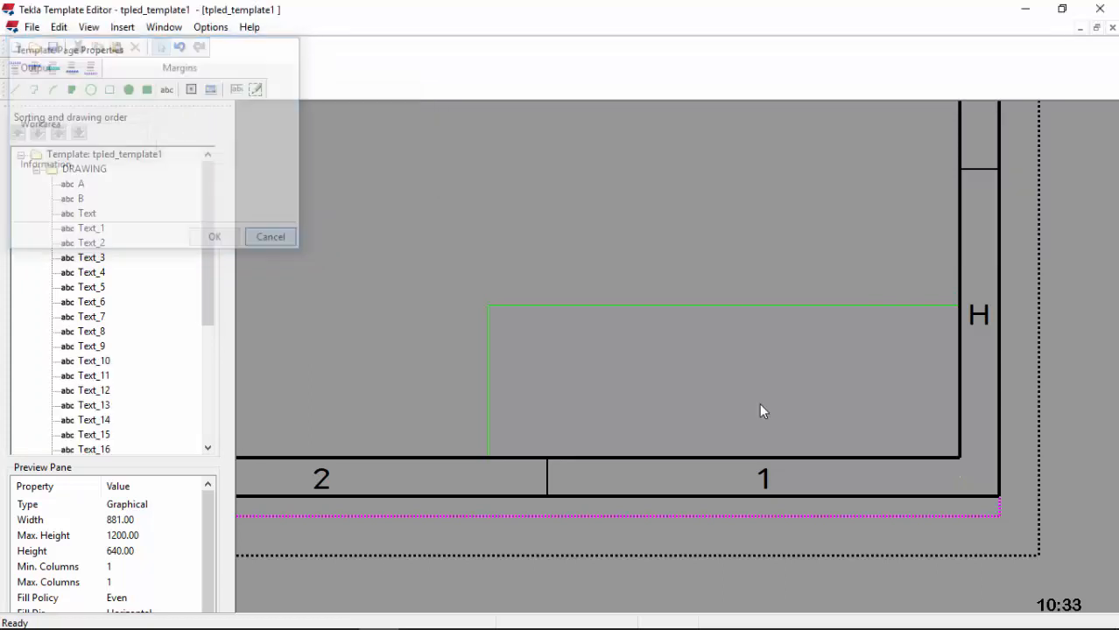
Step: Move the rectangle up-left and try resizing it to 186 × 92 mm, which is rejected as too big
{"action": "left_click", "coordinate": [698, 314]}
{"action": "left_click_drag", "start_coordinate": [698, 313], "coordinate": [560, 250]}
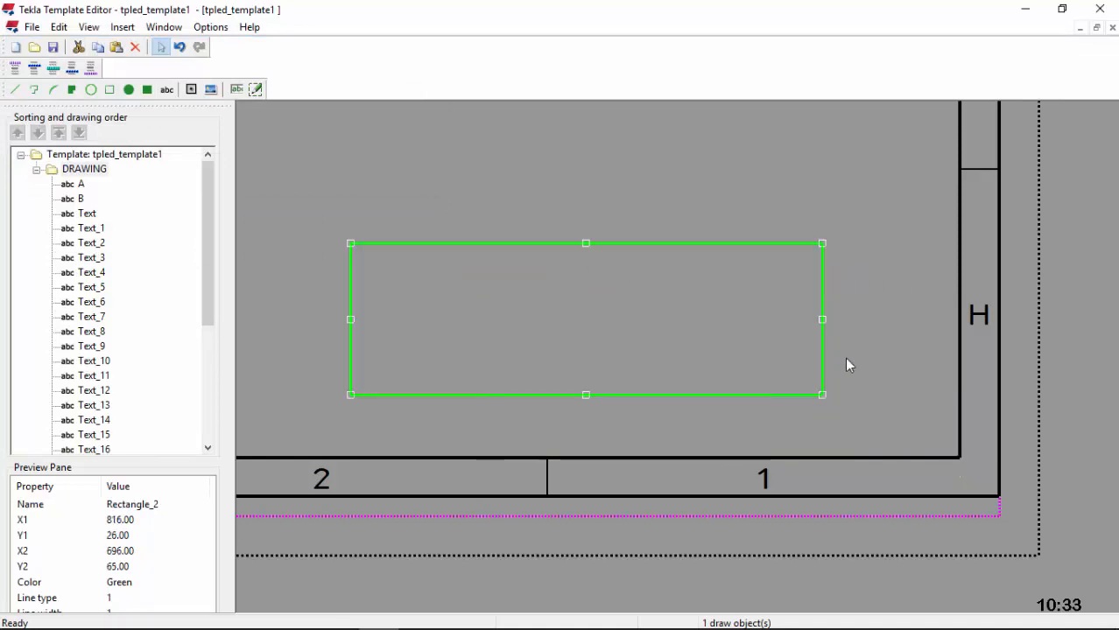
{"action": "double_click", "coordinate": [823, 355]}
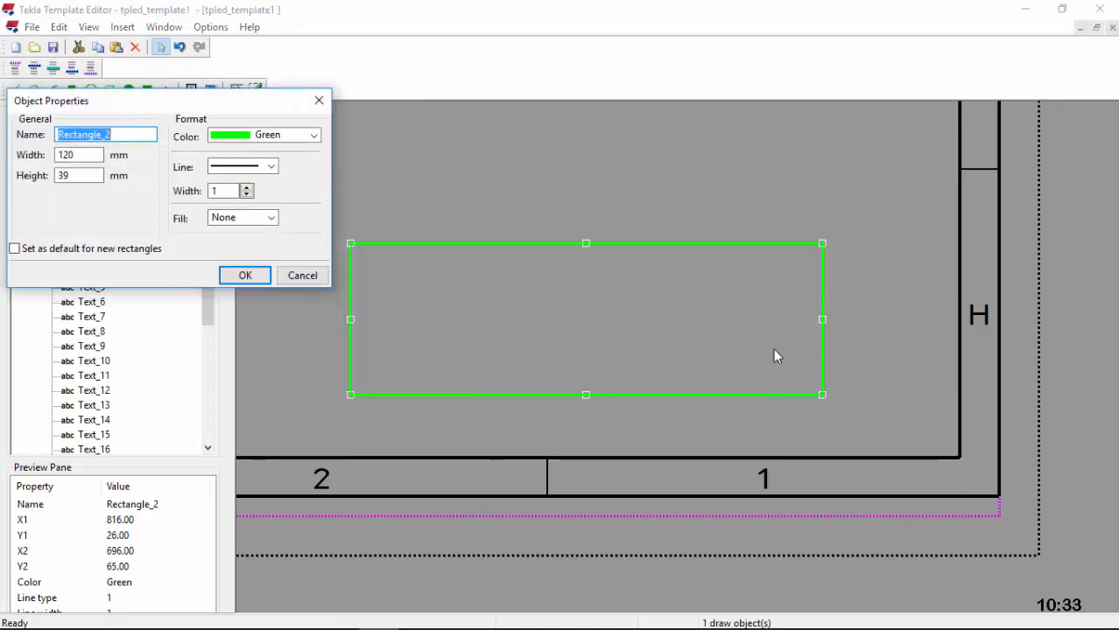
{"action": "double_click", "coordinate": [61, 156]}
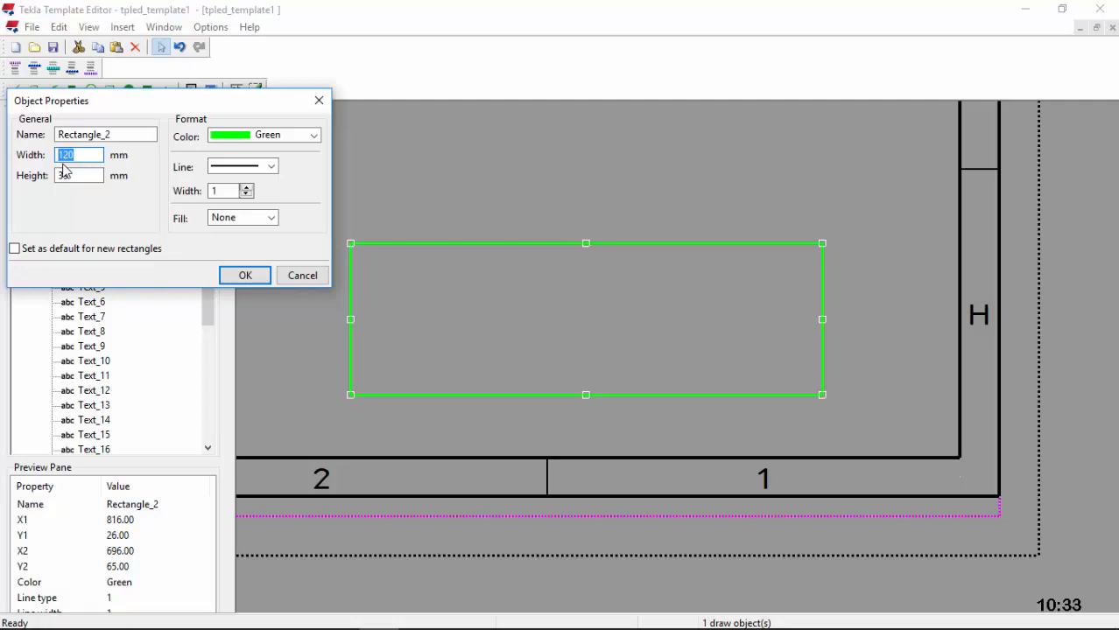
{"action": "type", "text": "186"}
{"action": "key", "text": "Tab"}
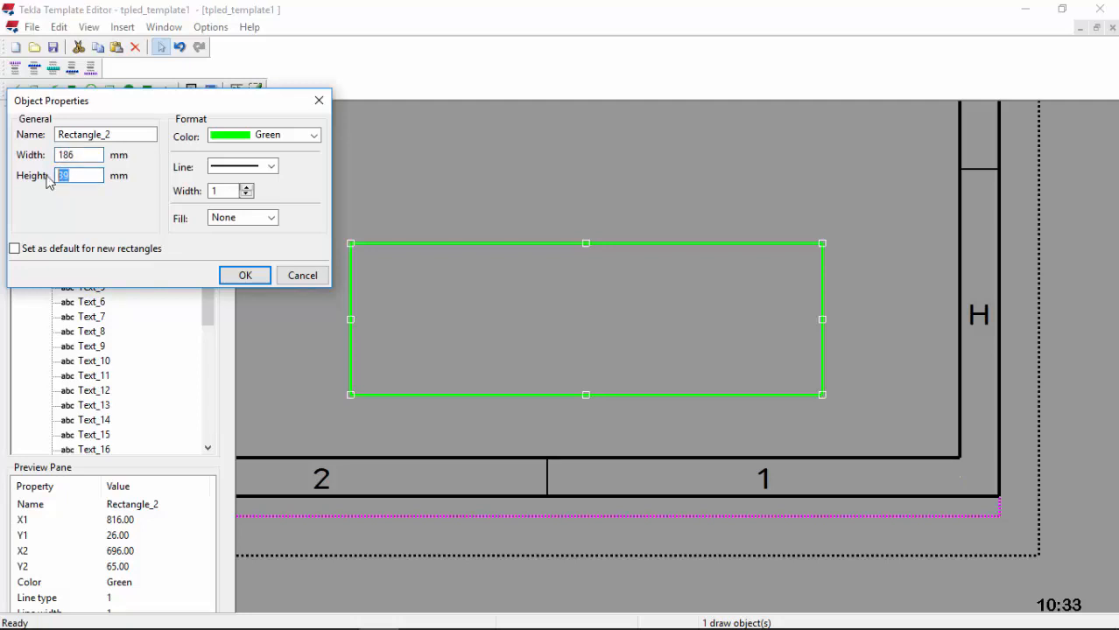
{"action": "left_click", "coordinate": [247, 276]}
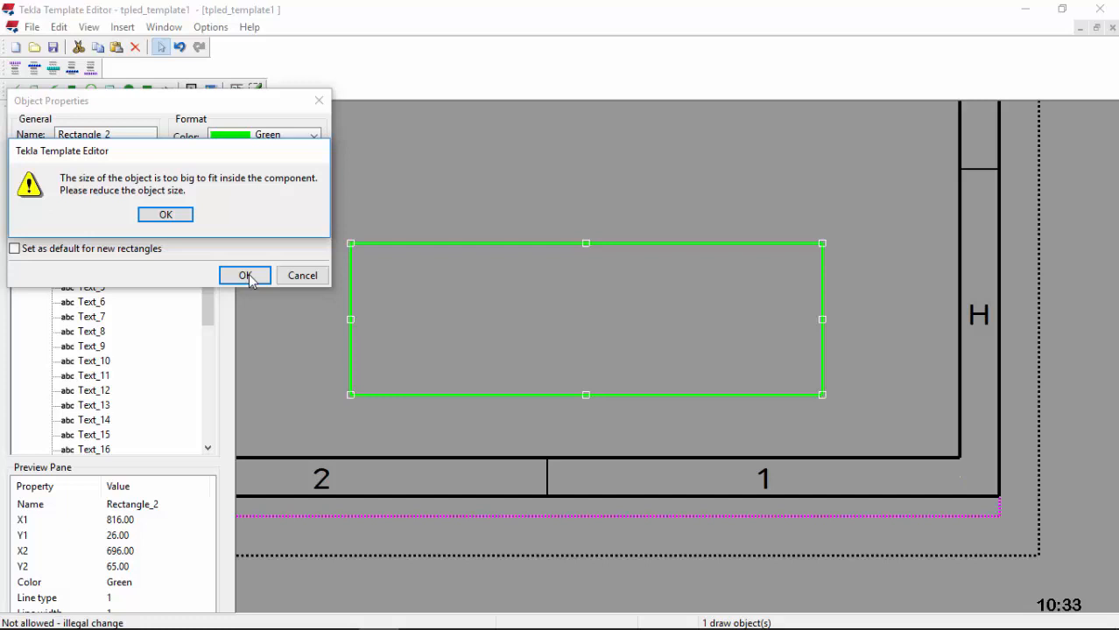
{"action": "left_click", "coordinate": [179, 216]}
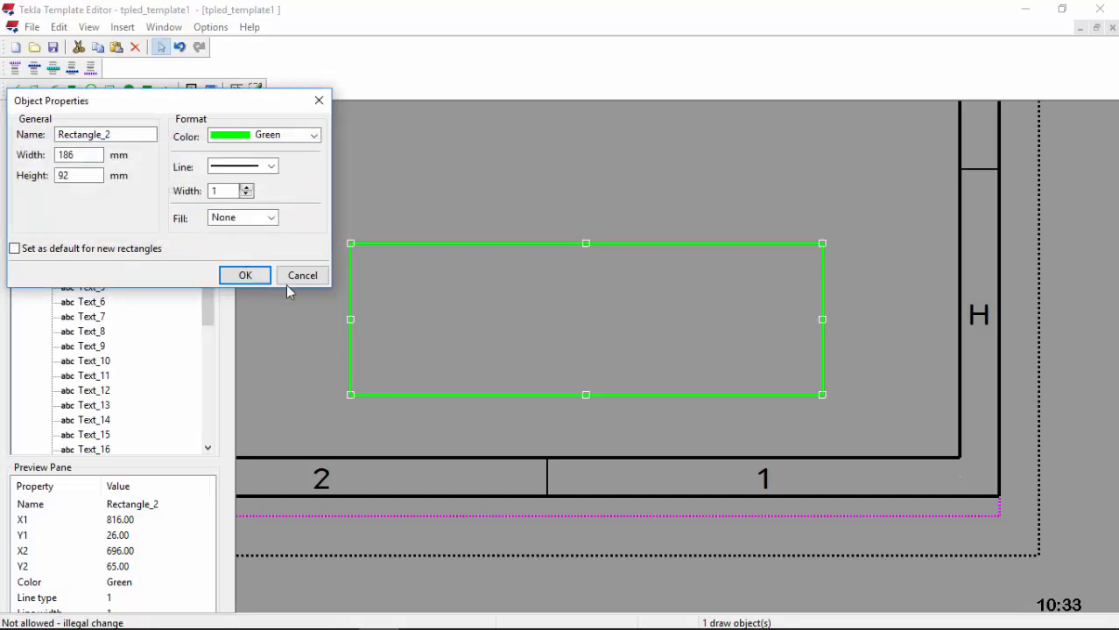
{"action": "left_click", "coordinate": [318, 101]}
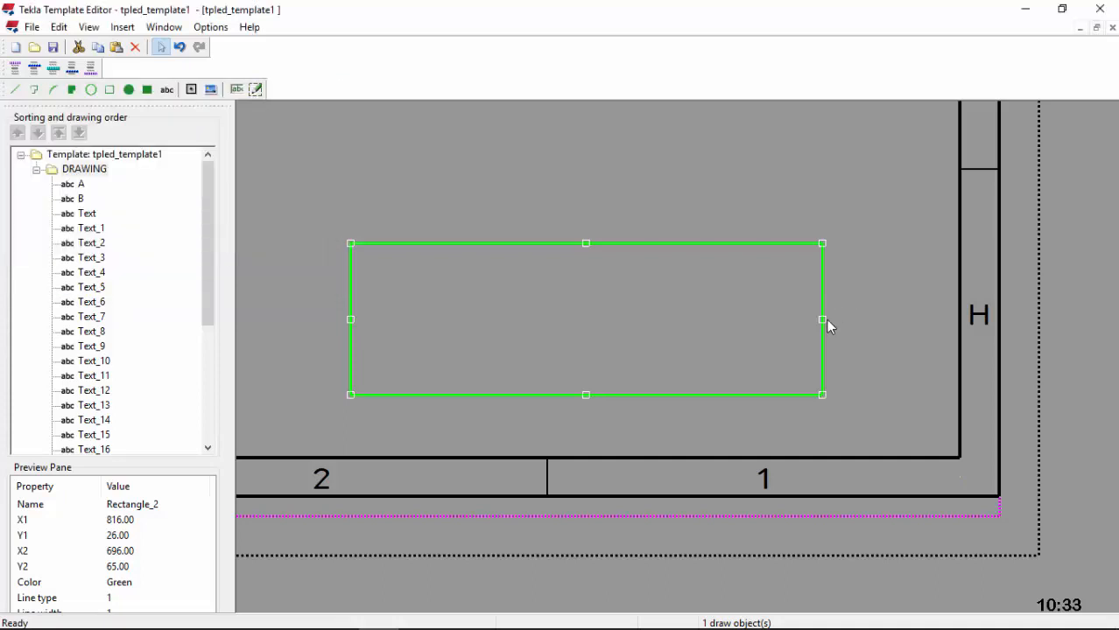
Step: Shift the rectangle right and snap its right and bottom edges onto the border lines
{"action": "left_click", "coordinate": [821, 327]}
{"action": "left_click_drag", "start_coordinate": [821, 328], "coordinate": [961, 345]}
{"action": "scroll", "coordinate": [962, 322], "scroll_direction": "up", "scroll_amount": 4}
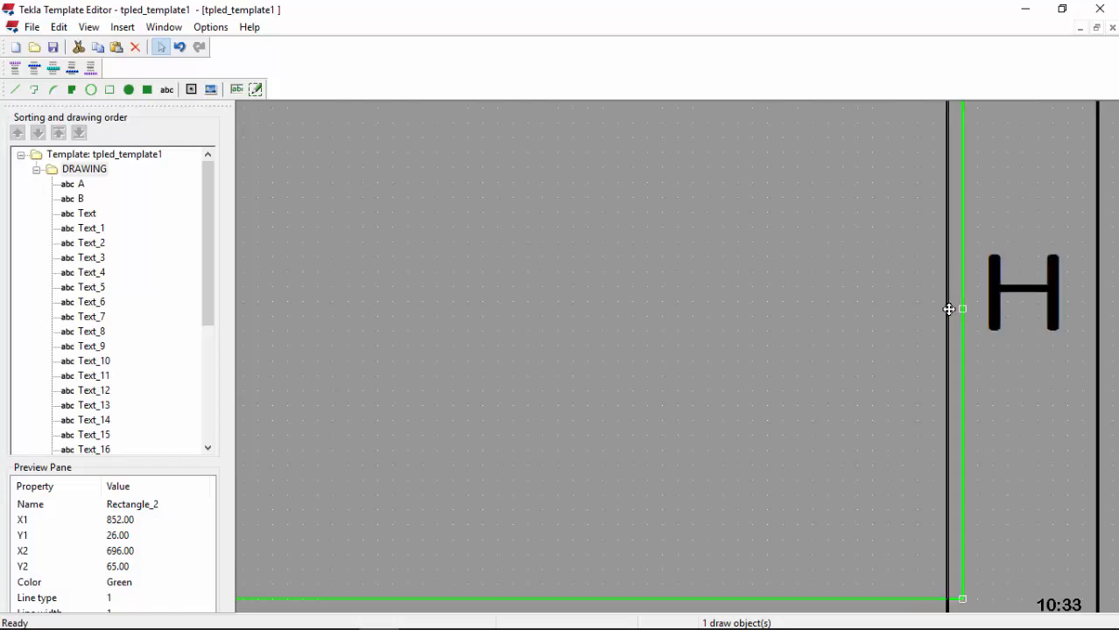
{"action": "left_click_drag", "start_coordinate": [948, 309], "coordinate": [934, 309]}
{"action": "scroll", "coordinate": [892, 279], "scroll_direction": "down", "scroll_amount": 4}
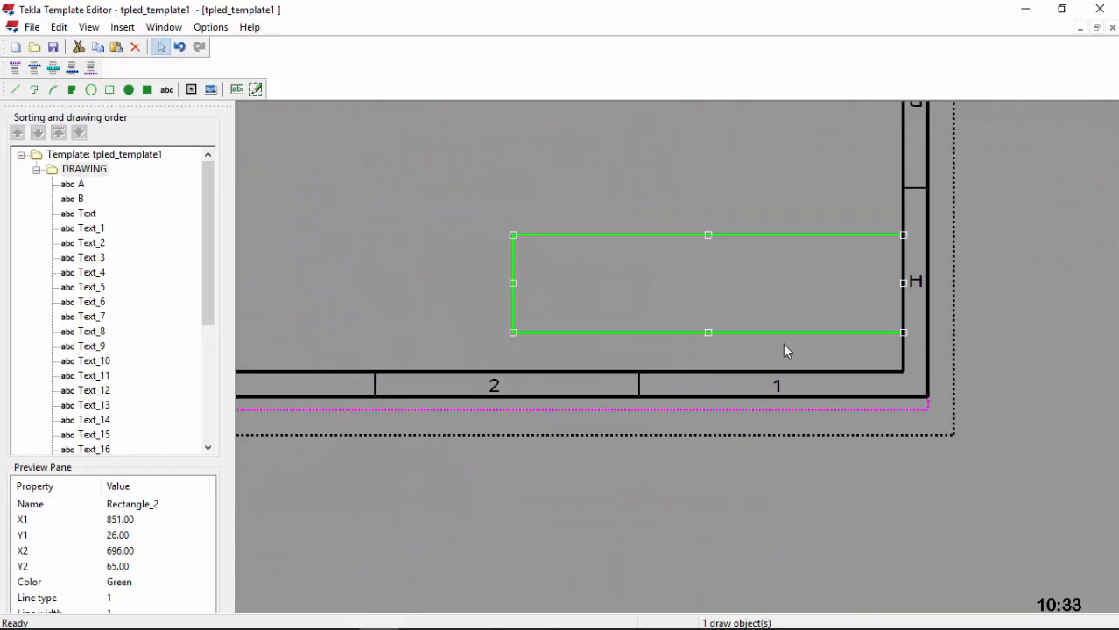
{"action": "left_click_drag", "start_coordinate": [708, 334], "coordinate": [708, 372]}
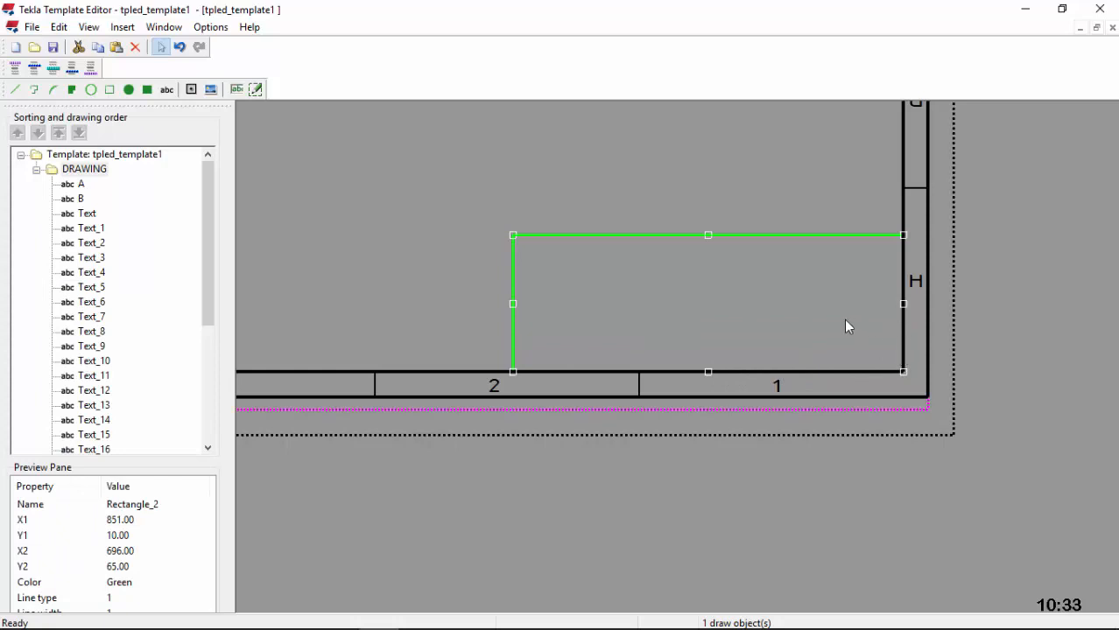
{"action": "scroll", "coordinate": [862, 254], "scroll_direction": "up", "scroll_amount": 2}
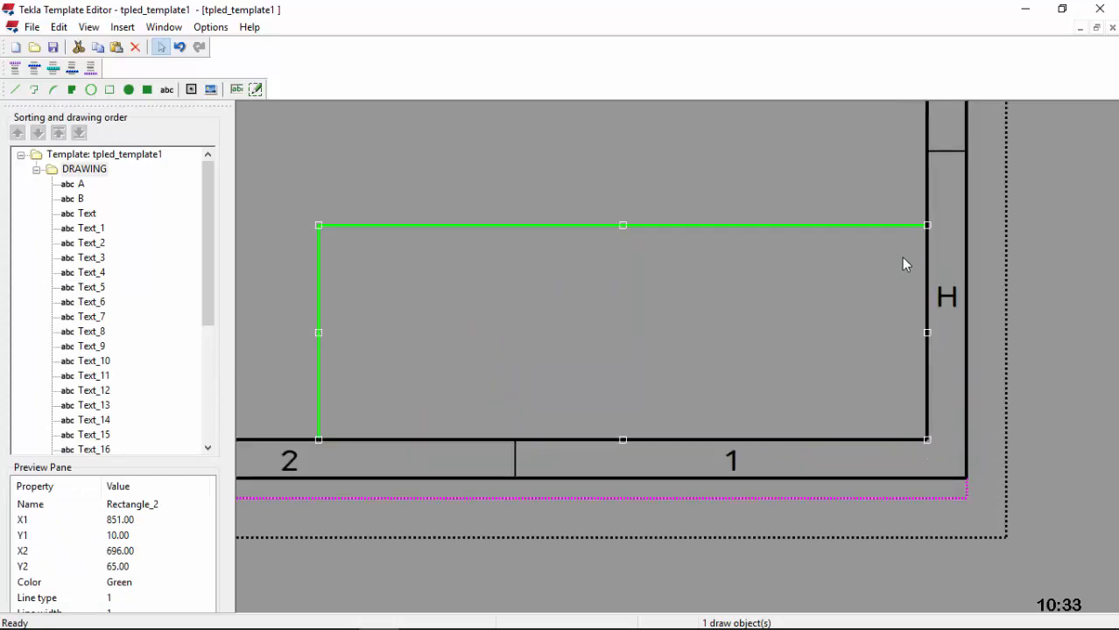
Step: Set the rectangle's height to 92 mm in Object Properties, making it 155 × 92 mm
{"action": "double_click", "coordinate": [570, 227]}
{"action": "left_click_drag", "start_coordinate": [80, 175], "coordinate": [41, 180]}
{"action": "type", "text": "92"}
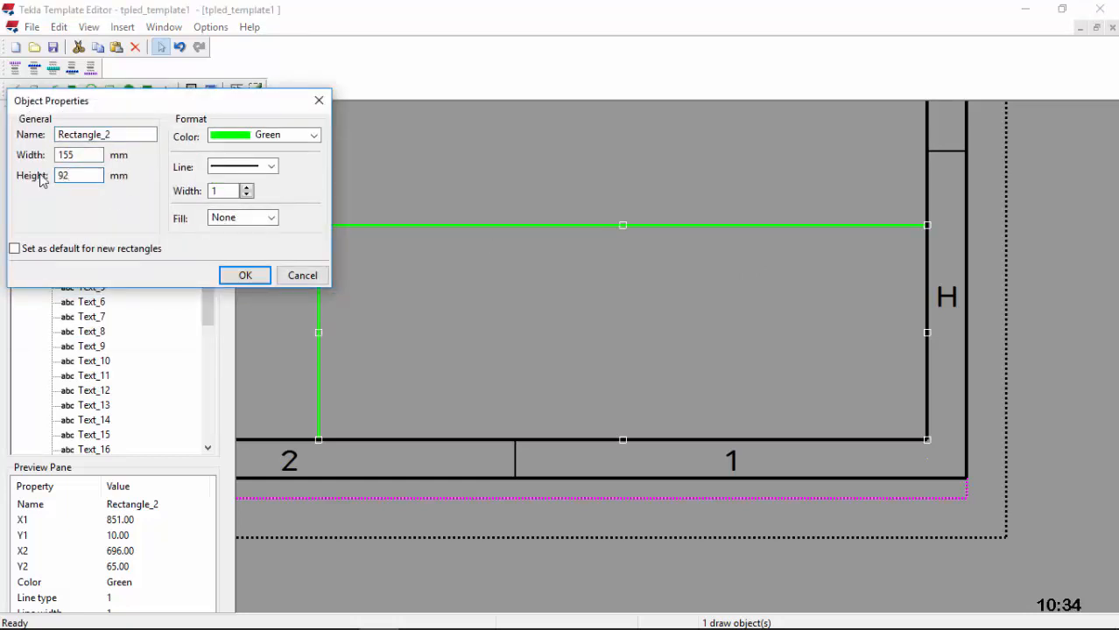
{"action": "left_click", "coordinate": [246, 275]}
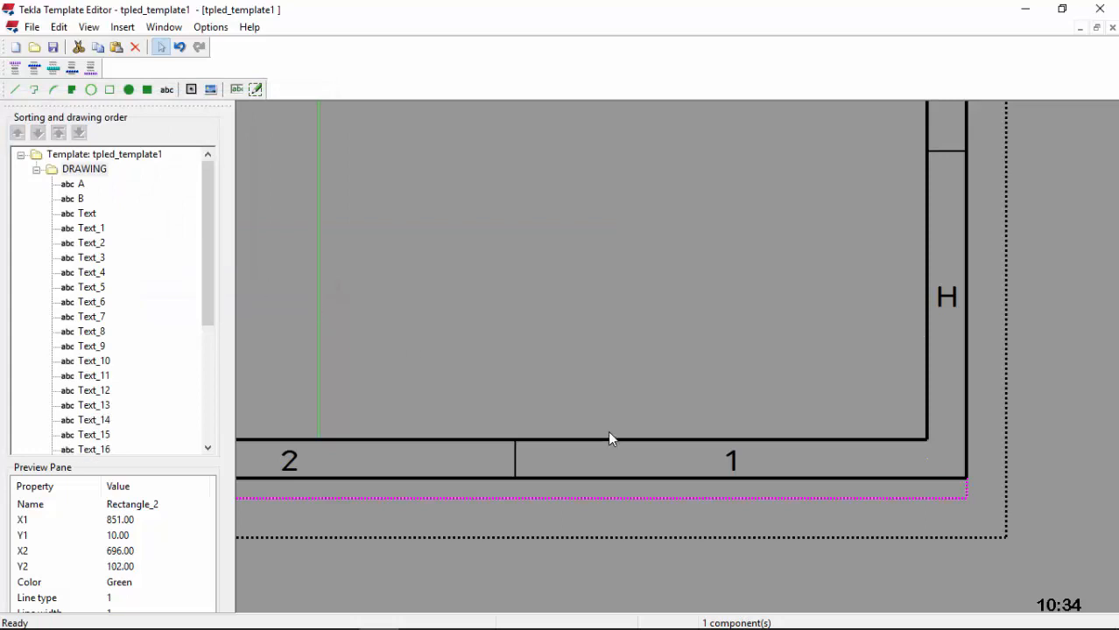
{"action": "scroll", "coordinate": [615, 406], "scroll_direction": "down", "scroll_amount": 2}
{"action": "double_click", "coordinate": [594, 193]}
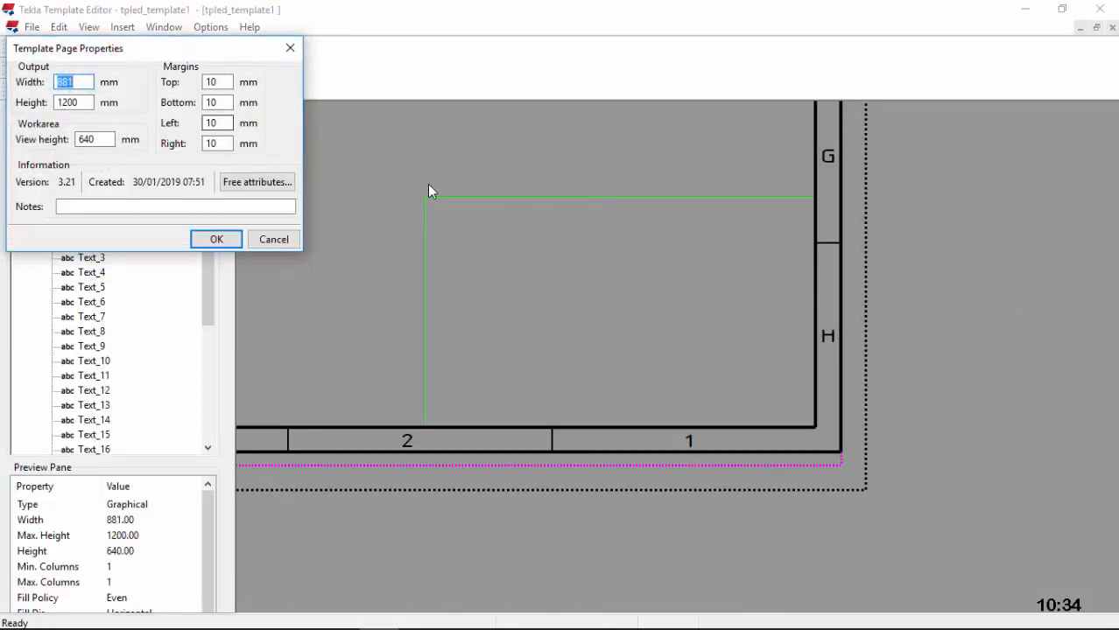
{"action": "left_click", "coordinate": [289, 47]}
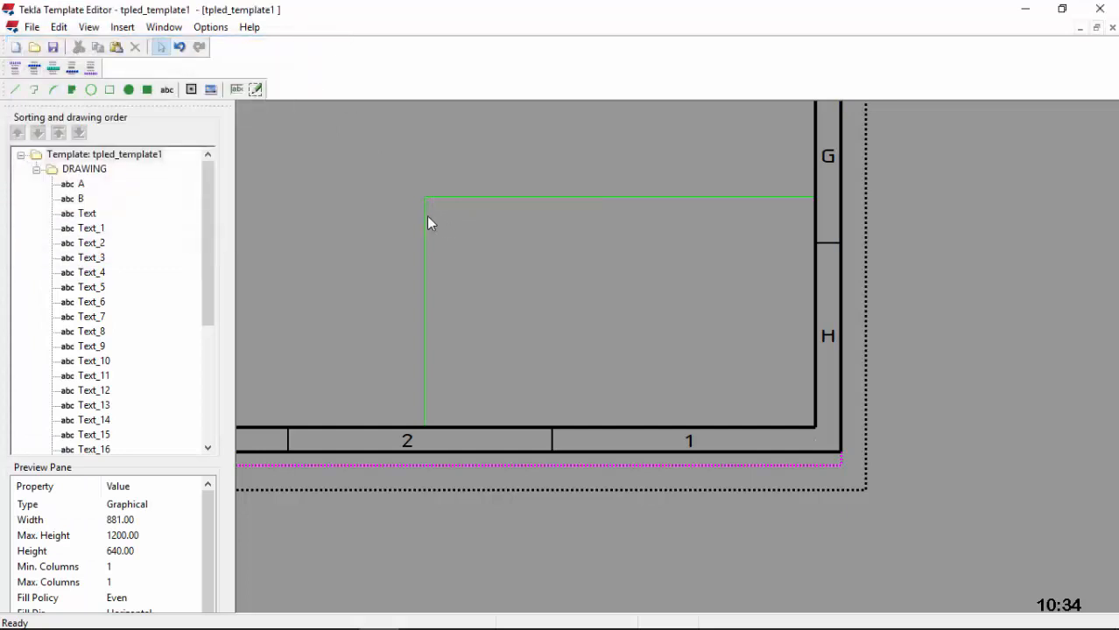
{"action": "double_click", "coordinate": [424, 218]}
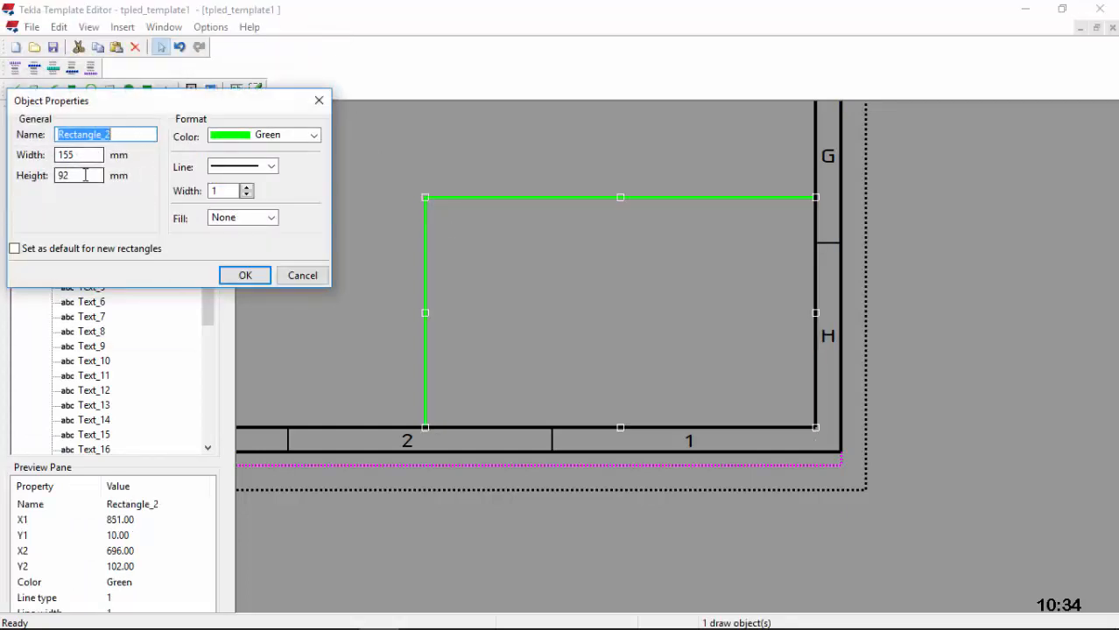
{"action": "left_click_drag", "start_coordinate": [87, 155], "coordinate": [58, 155]}
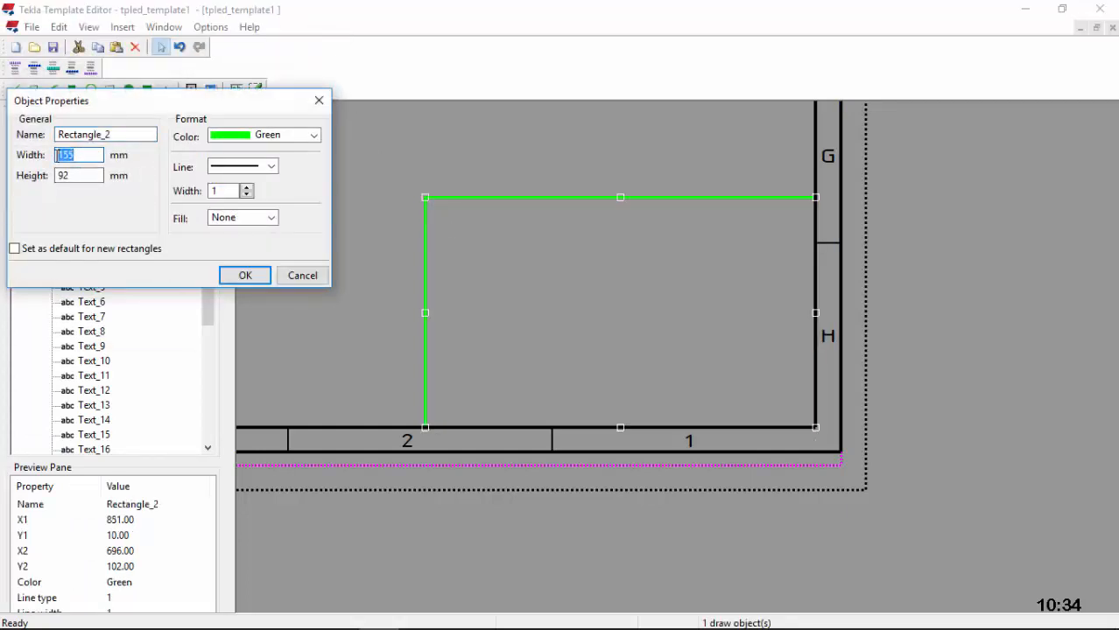
{"action": "left_click", "coordinate": [250, 276]}
{"action": "left_click", "coordinate": [425, 312]}
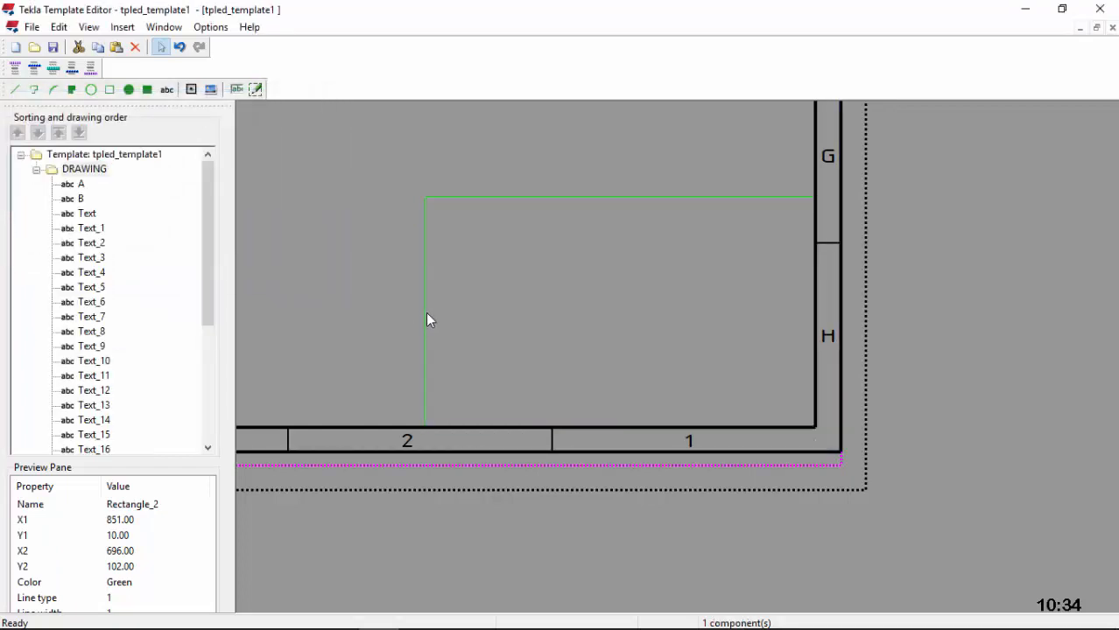
{"action": "left_click", "coordinate": [426, 312]}
Step: Drag the rectangle's left edge further left, checking the resulting width in Object Properties
{"action": "mouse_move", "coordinate": [421, 311]}
{"action": "left_mouse_down"}
{"action": "mouse_move", "coordinate": [348, 310]}
{"action": "mouse_move", "coordinate": [358, 311]}
{"action": "left_mouse_up"}
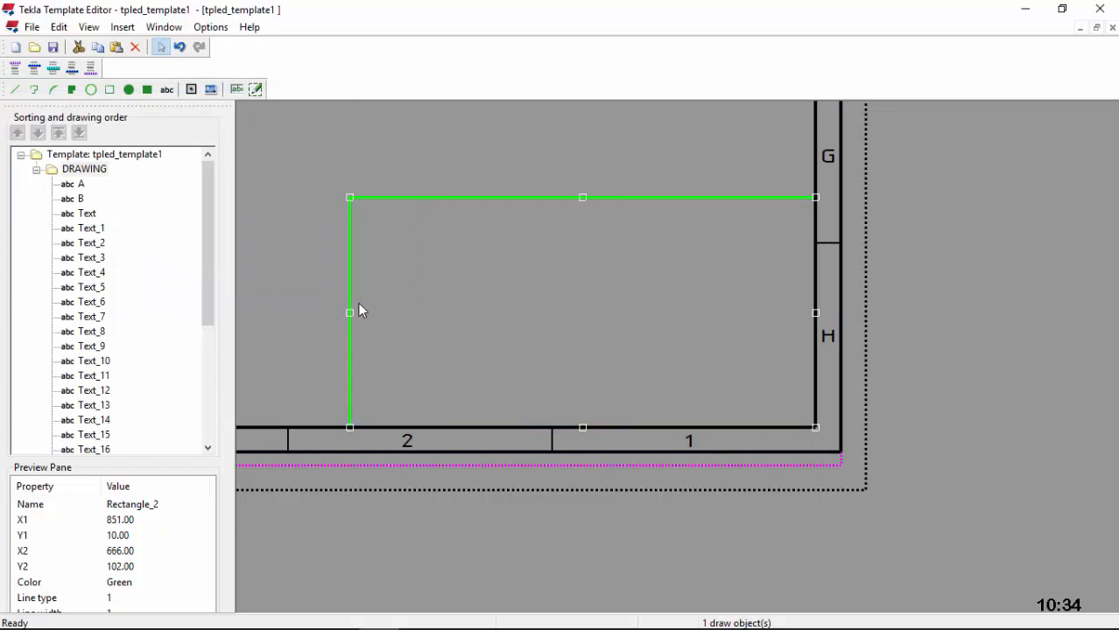
{"action": "double_click", "coordinate": [350, 305]}
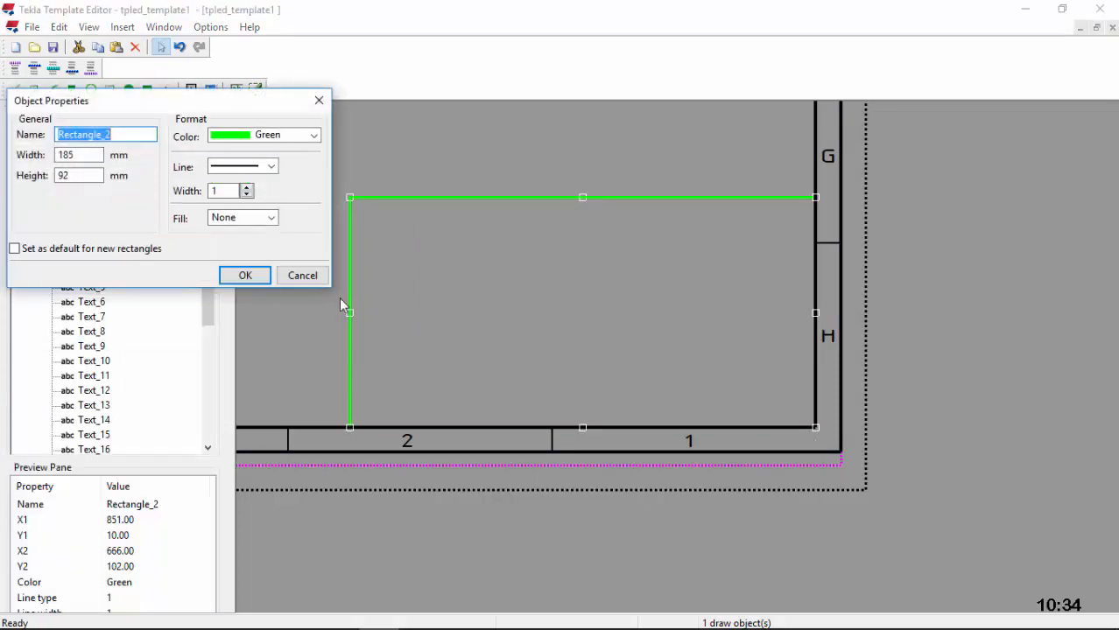
{"action": "left_click", "coordinate": [246, 276]}
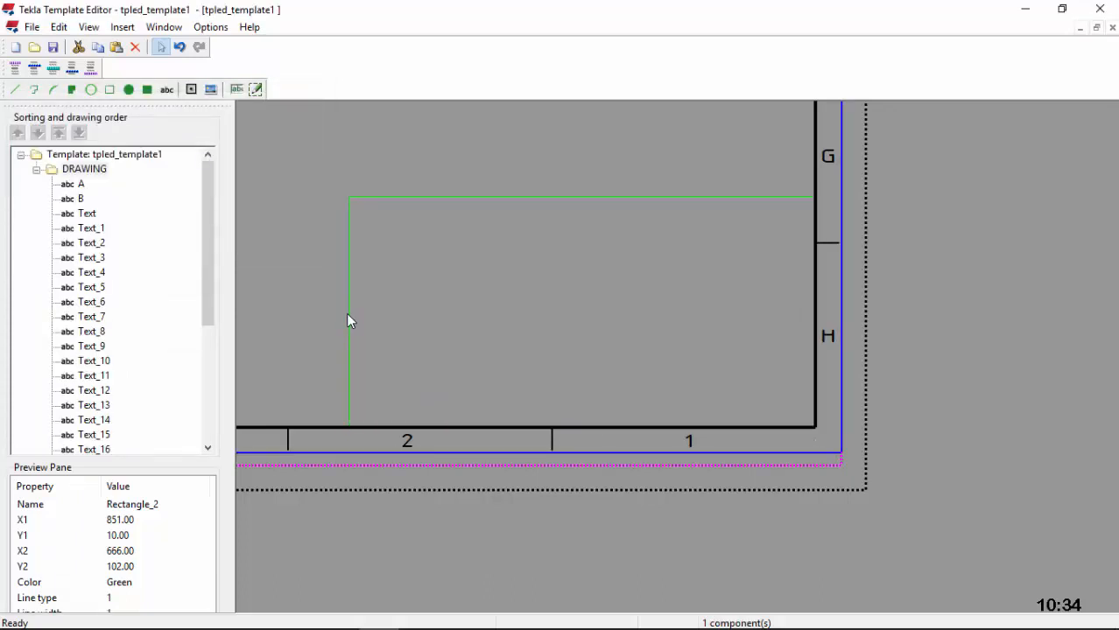
{"action": "scroll", "coordinate": [348, 315], "scroll_direction": "up", "scroll_amount": 2}
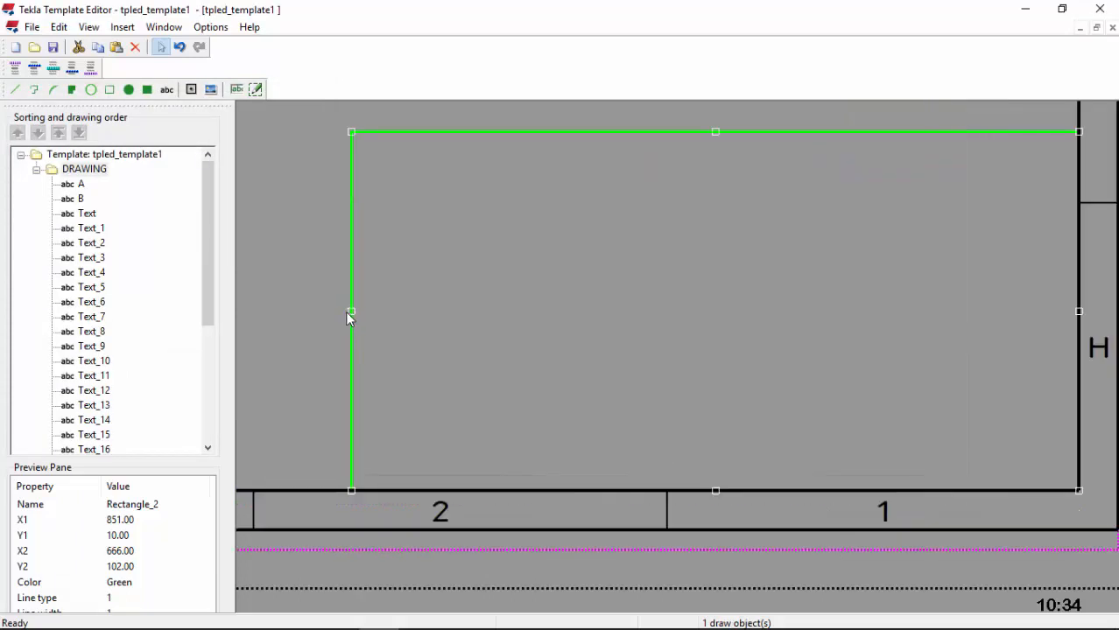
{"action": "left_click_drag", "start_coordinate": [351, 313], "coordinate": [343, 310]}
{"action": "left_click", "coordinate": [372, 300]}
{"action": "double_click", "coordinate": [343, 302]}
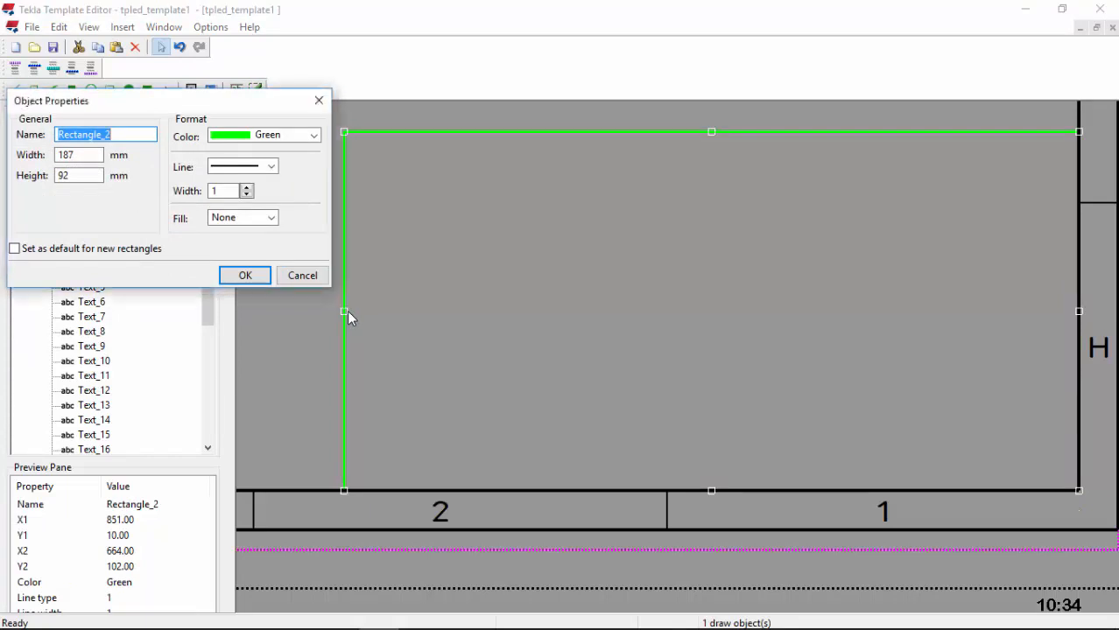
{"action": "left_click", "coordinate": [264, 277]}
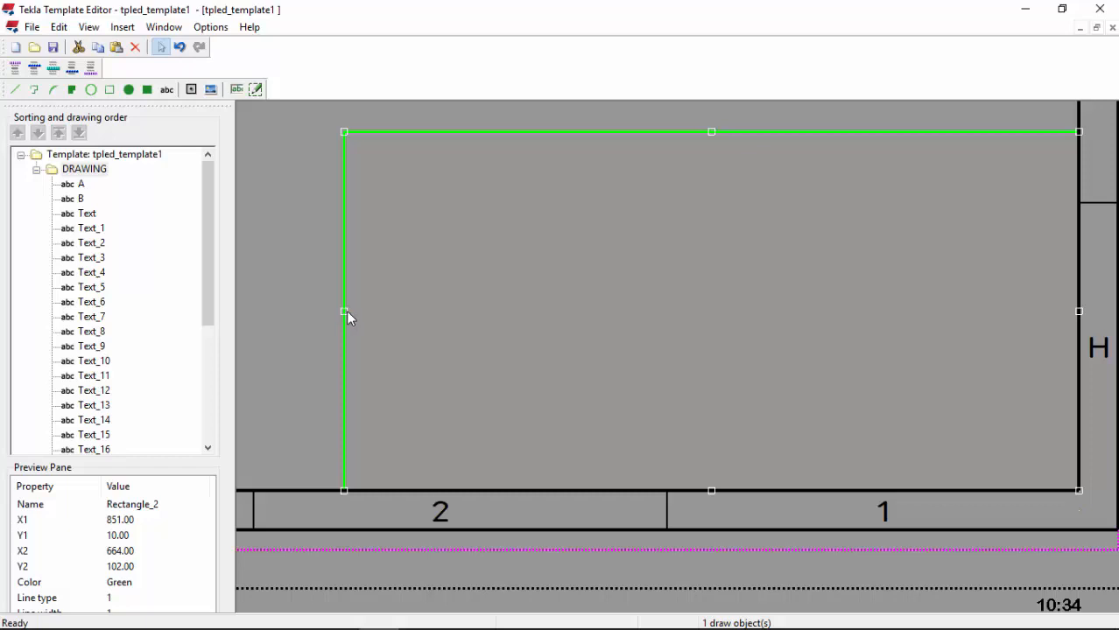
Step: Fine-tune the left edge until Rectangle_2 measures 186 × 92 mm (X 665–851)
{"action": "left_click_drag", "start_coordinate": [348, 310], "coordinate": [351, 312]}
{"action": "double_click", "coordinate": [351, 293]}
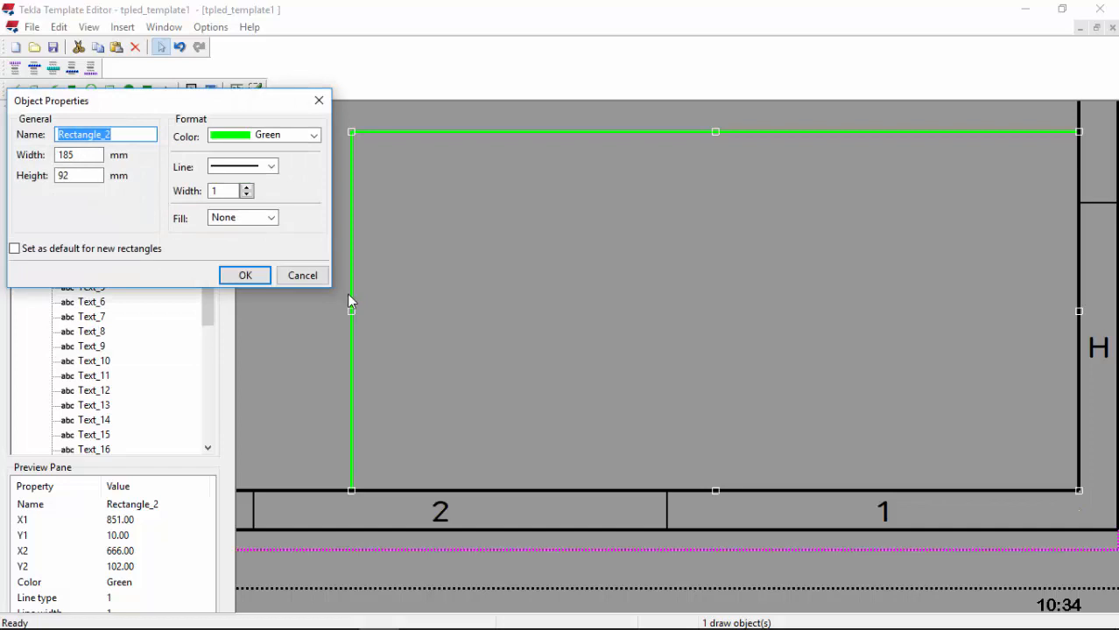
{"action": "left_click", "coordinate": [258, 275]}
{"action": "left_click", "coordinate": [352, 309]}
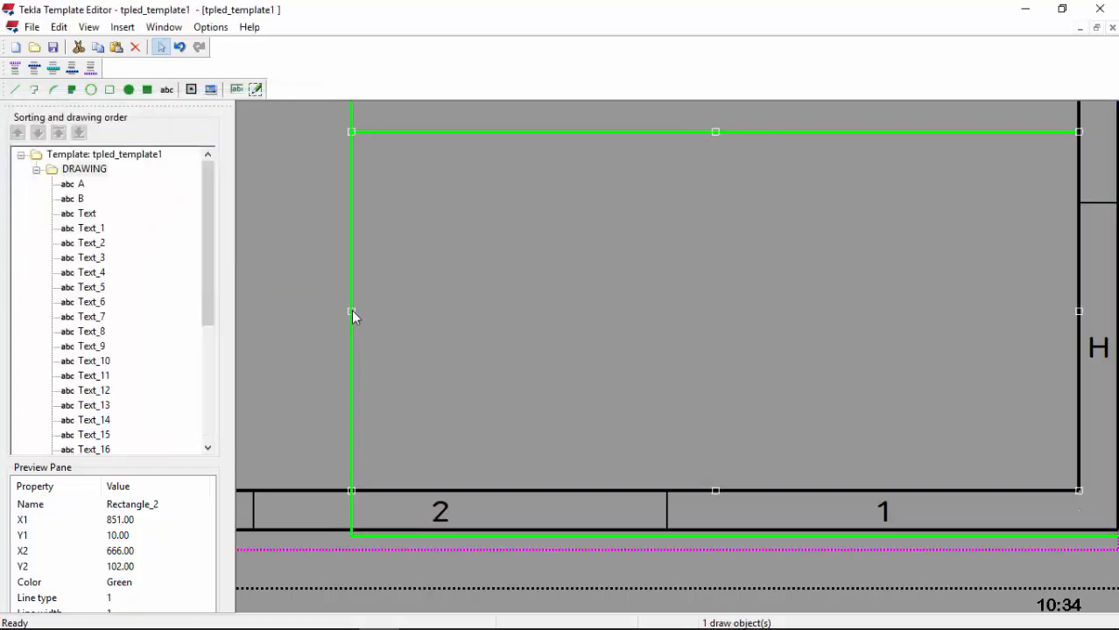
{"action": "scroll", "coordinate": [350, 309], "scroll_direction": "up", "scroll_amount": 5}
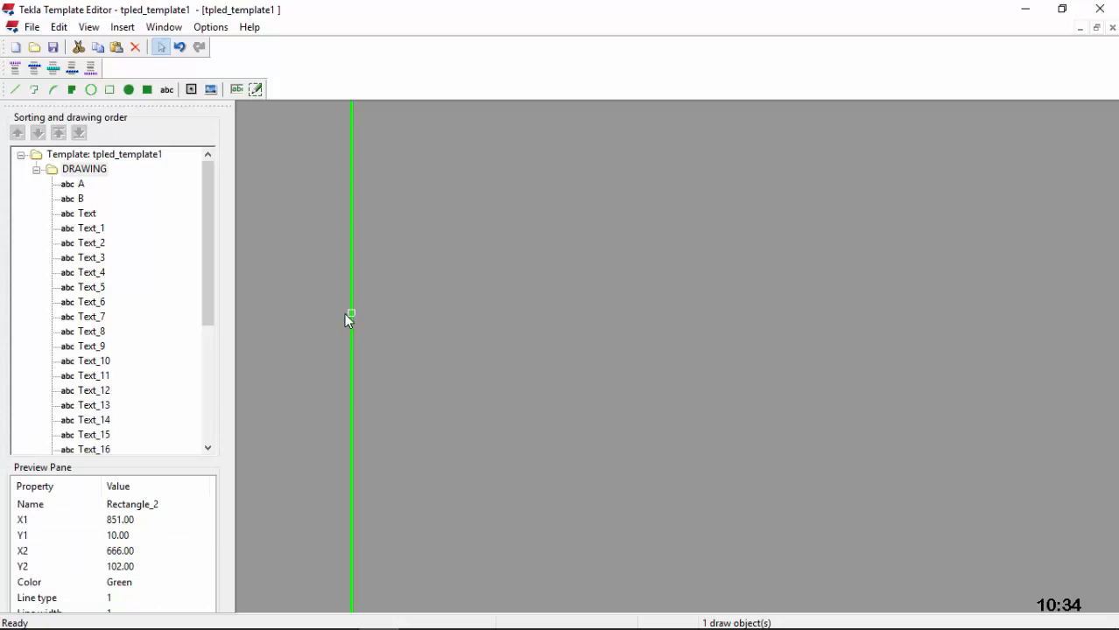
{"action": "left_click_drag", "start_coordinate": [349, 311], "coordinate": [344, 313]}
{"action": "double_click", "coordinate": [344, 313]}
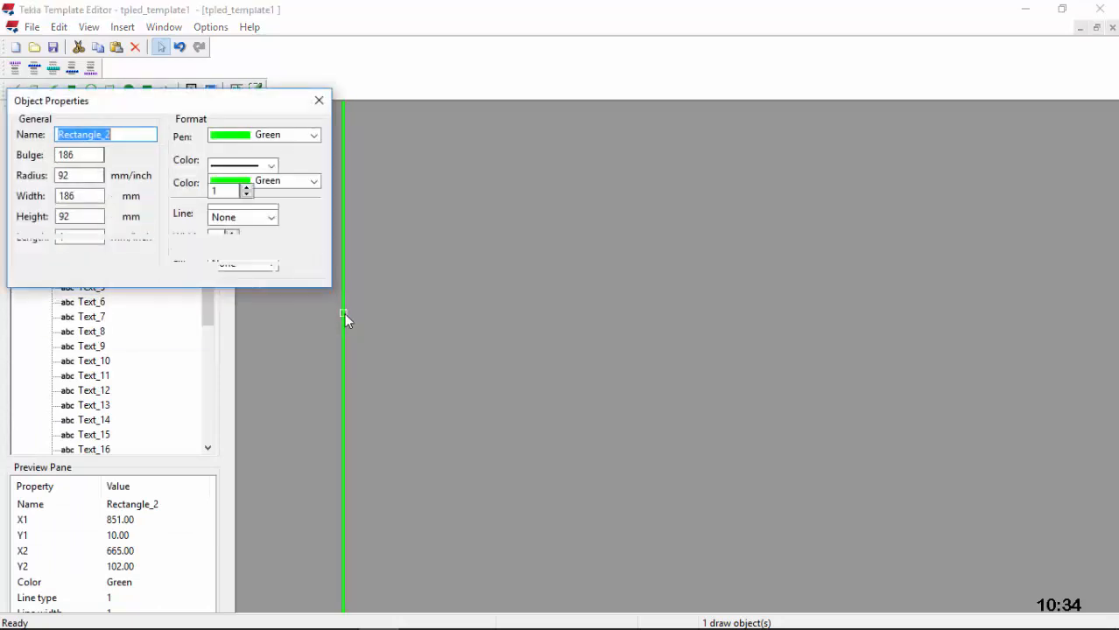
{"action": "left_click", "coordinate": [245, 275]}
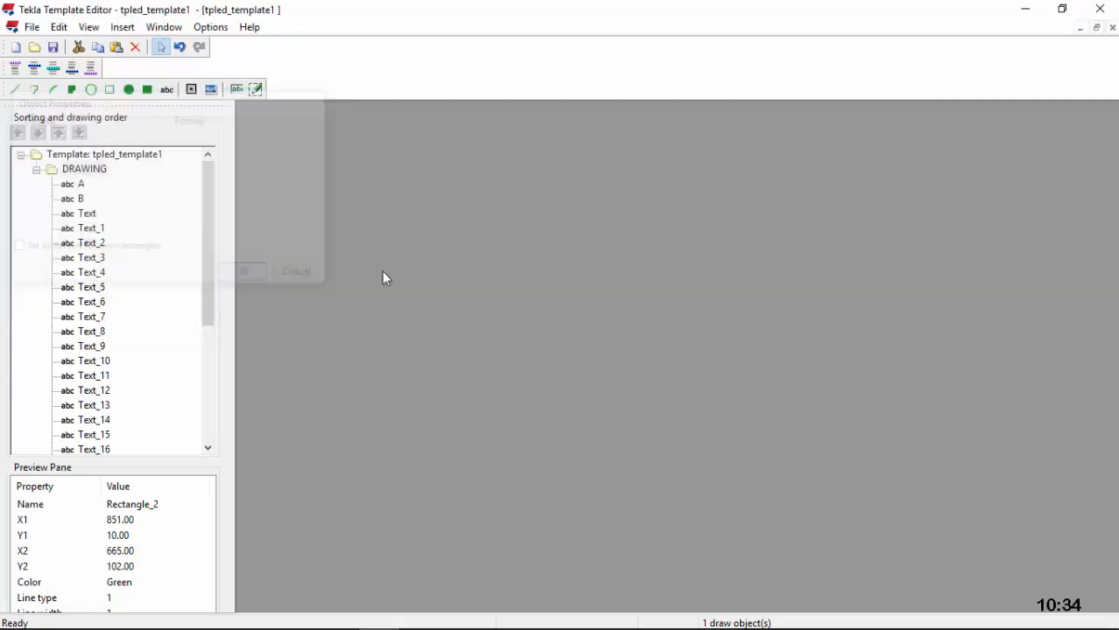
{"action": "scroll", "coordinate": [420, 294], "scroll_direction": "down", "scroll_amount": 5}
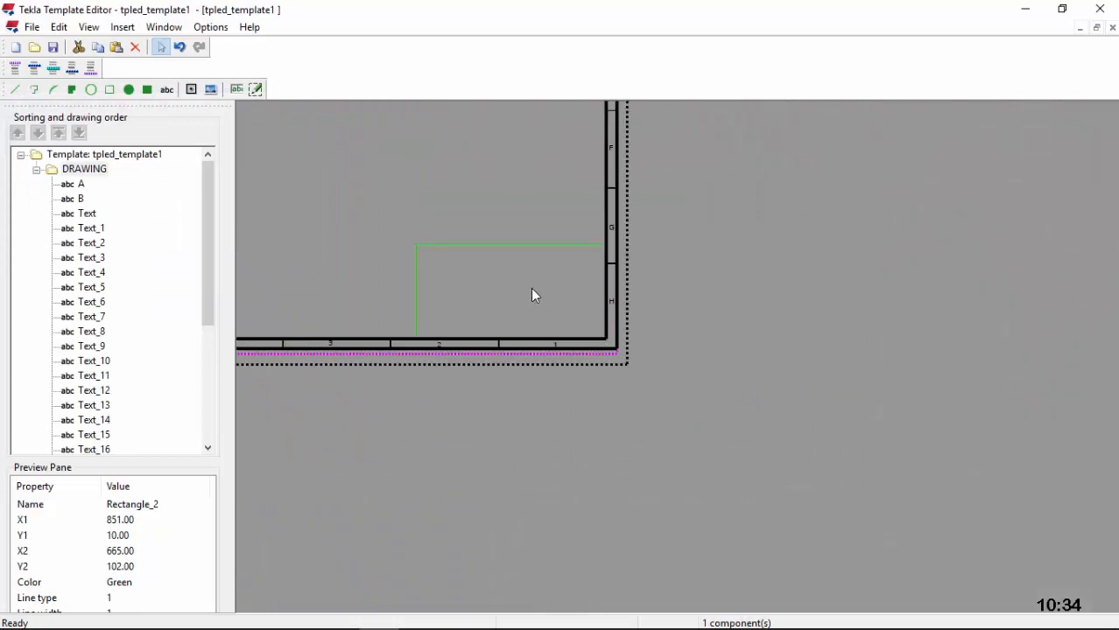
{"action": "scroll", "coordinate": [534, 291], "scroll_direction": "up", "scroll_amount": 1}
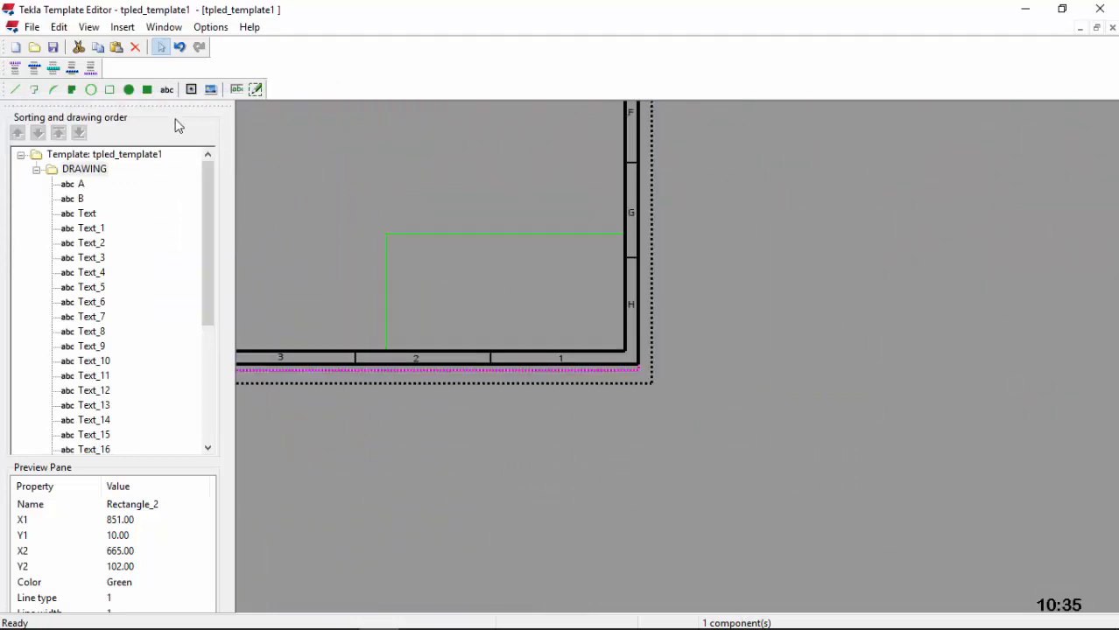
Step: Draw Rectangle_3 across the title block bottom and stretch its right edge onto the border
{"action": "left_click", "coordinate": [110, 89]}
{"action": "scroll", "coordinate": [406, 344], "scroll_direction": "up", "scroll_amount": 1}
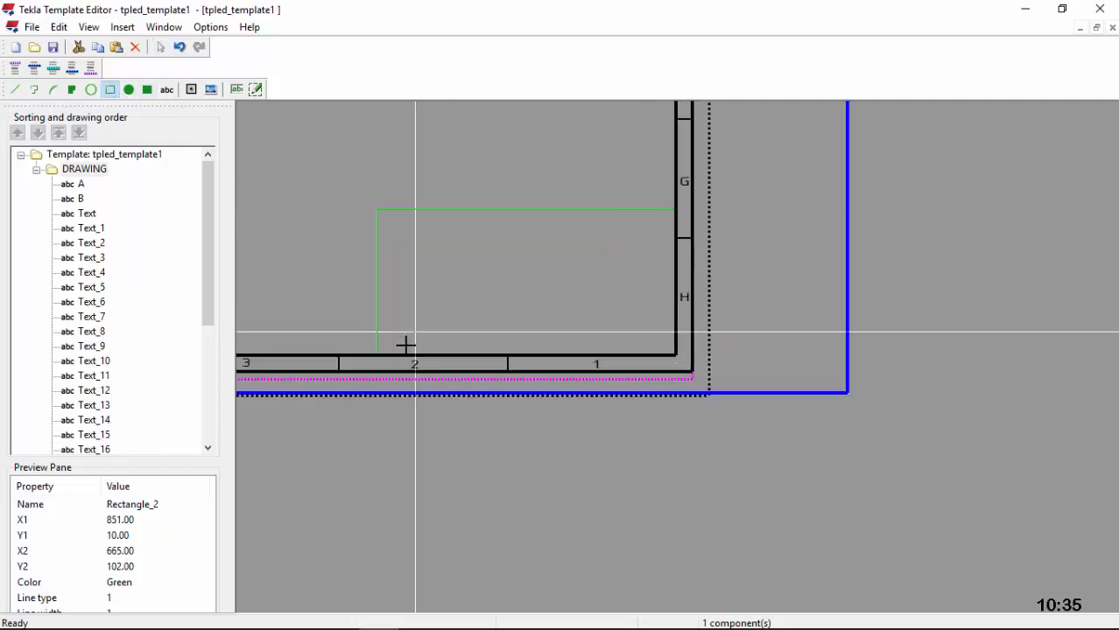
{"action": "scroll", "coordinate": [405, 344], "scroll_direction": "up", "scroll_amount": 4}
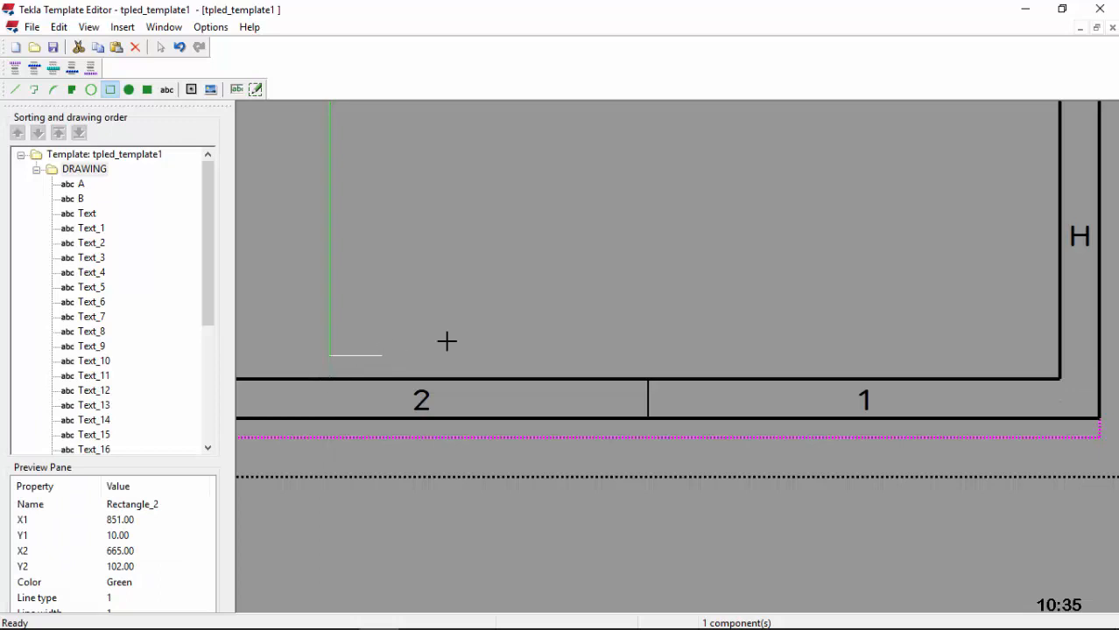
{"action": "left_click", "coordinate": [329, 376]}
{"action": "left_click", "coordinate": [682, 274]}
{"action": "scroll", "coordinate": [617, 324], "scroll_direction": "down", "scroll_amount": 2}
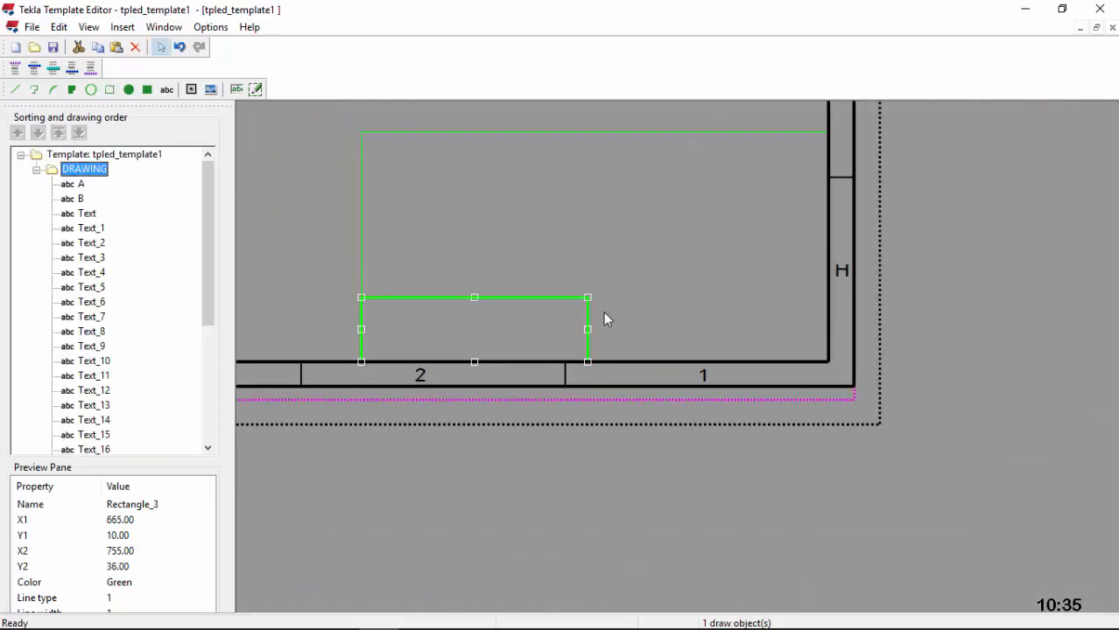
{"action": "left_click_drag", "start_coordinate": [589, 298], "coordinate": [828, 254]}
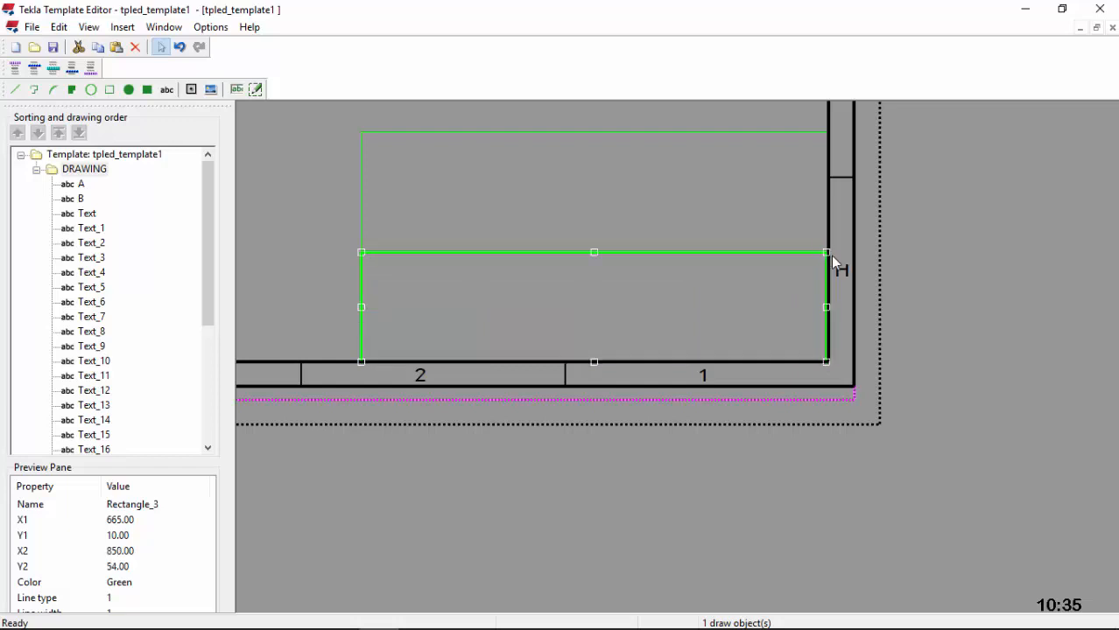
{"action": "scroll", "coordinate": [833, 311], "scroll_direction": "up", "scroll_amount": 2}
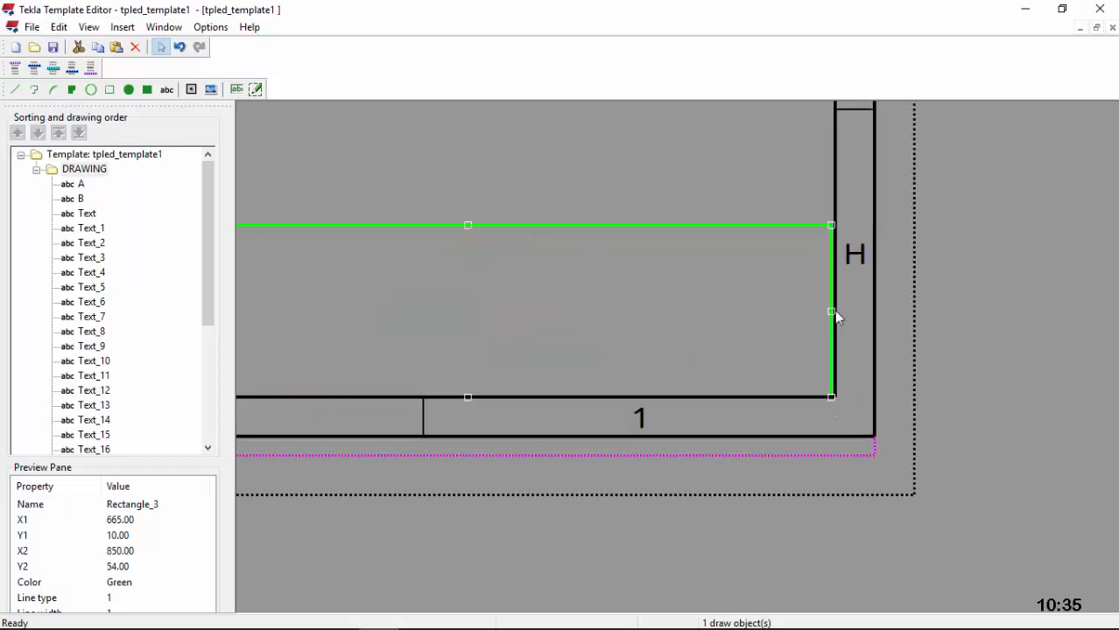
{"action": "left_click_drag", "start_coordinate": [838, 308], "coordinate": [838, 309]}
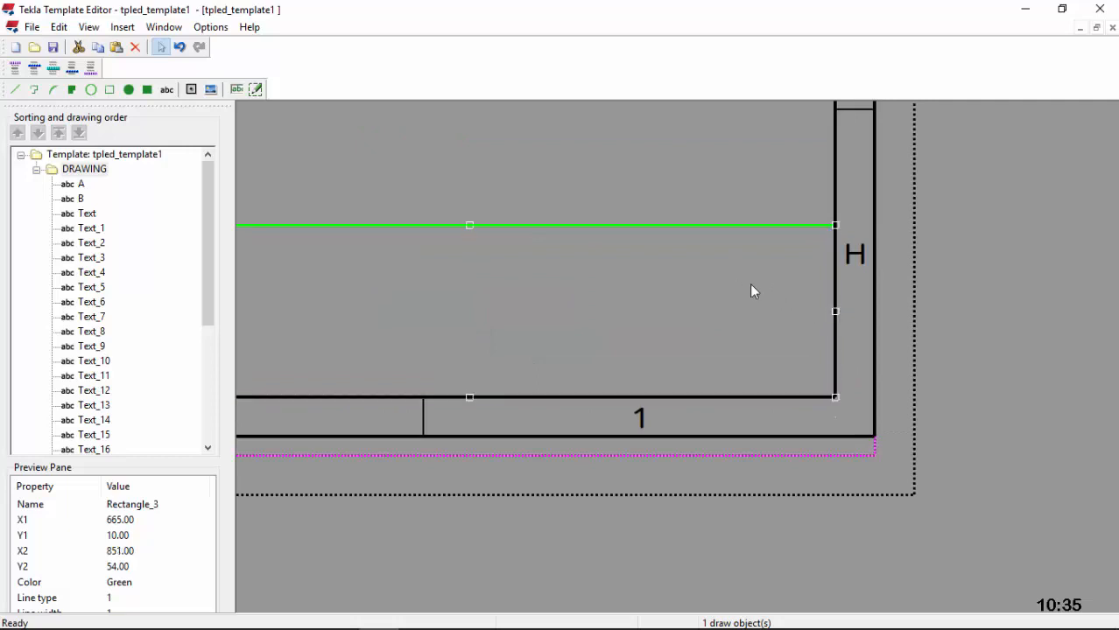
{"action": "scroll", "coordinate": [752, 291], "scroll_direction": "down", "scroll_amount": 2}
Step: Set Rectangle_3's height to 40 mm in Object Properties
{"action": "double_click", "coordinate": [564, 252]}
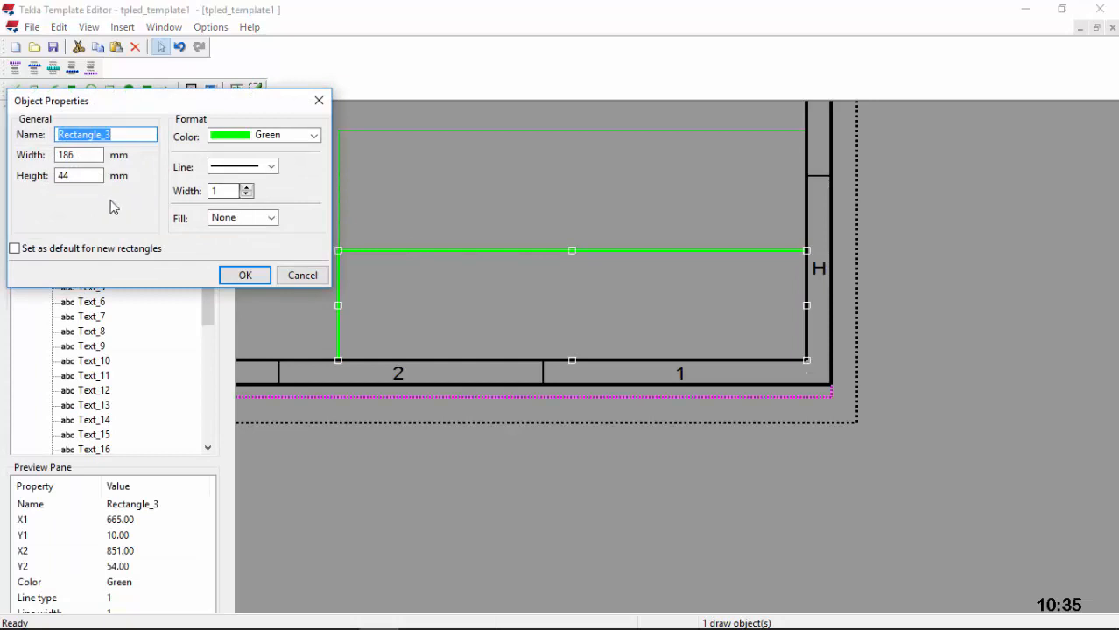
{"action": "left_click_drag", "start_coordinate": [83, 175], "coordinate": [53, 175]}
{"action": "type", "text": "40"}
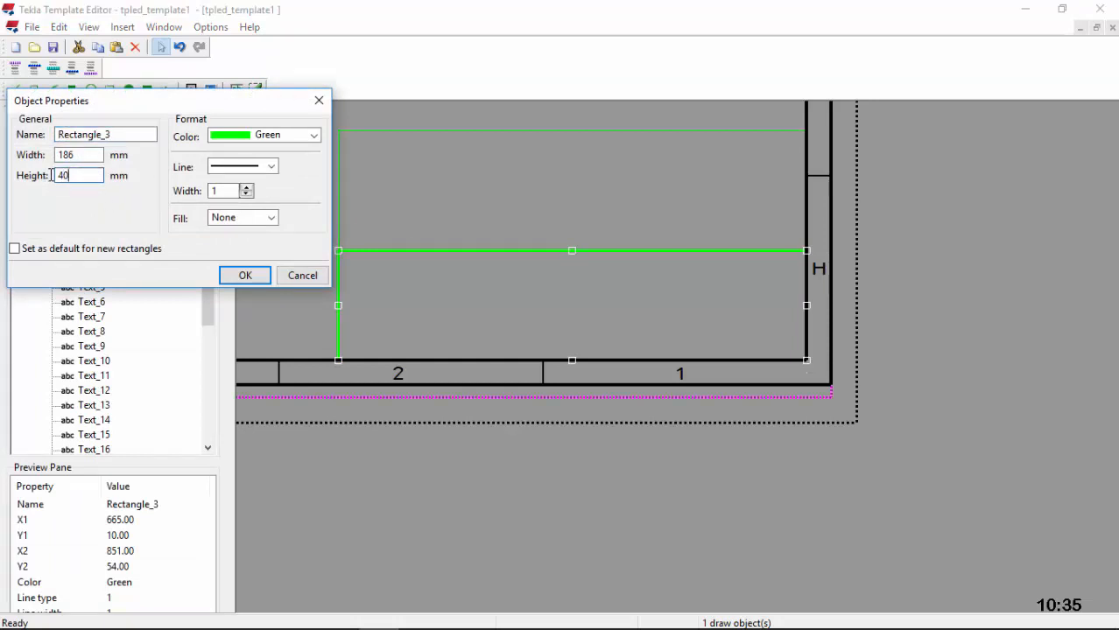
{"action": "left_click", "coordinate": [244, 274]}
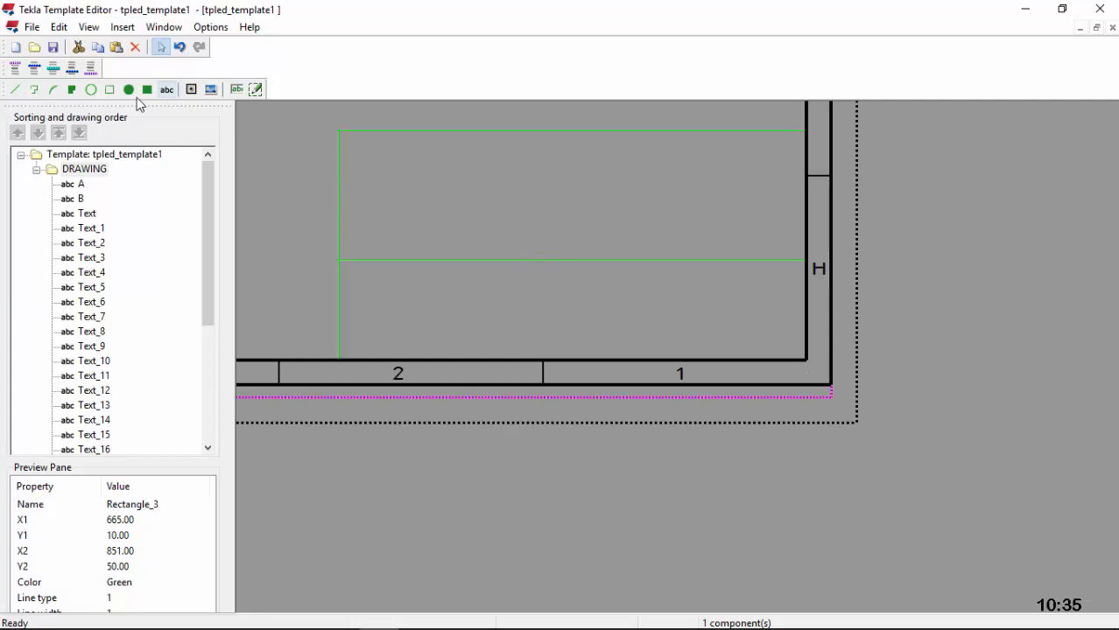
Step: Draw a small strip rectangle from the title block's left edge to about half its width
{"action": "left_click", "coordinate": [111, 91]}
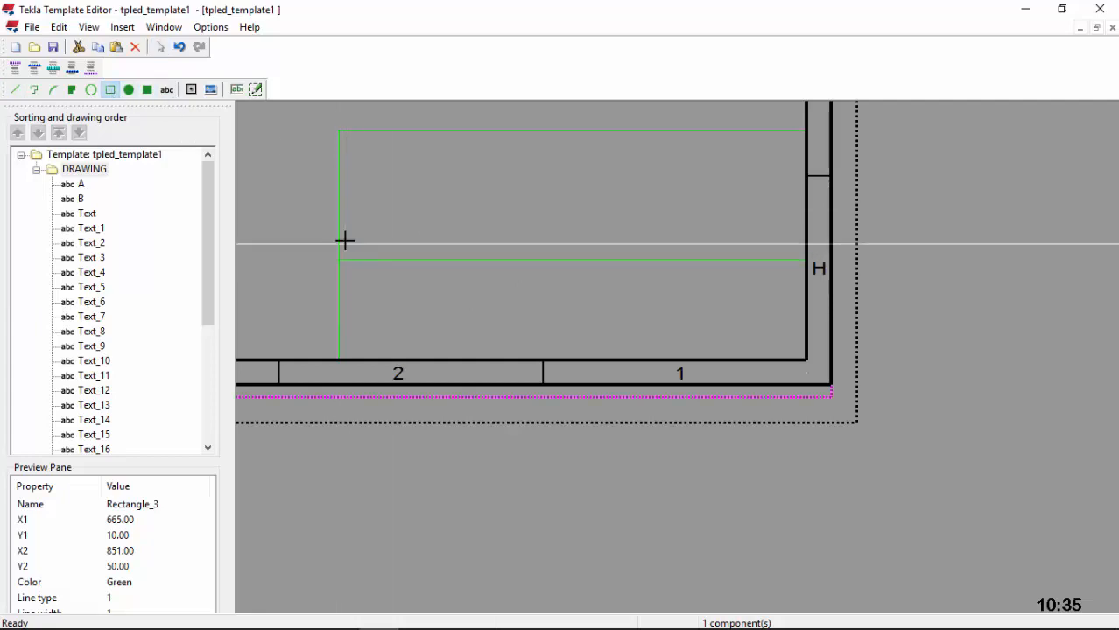
{"action": "scroll", "coordinate": [345, 240], "scroll_direction": "up", "scroll_amount": 3}
{"action": "scroll", "coordinate": [342, 249], "scroll_direction": "up", "scroll_amount": 1}
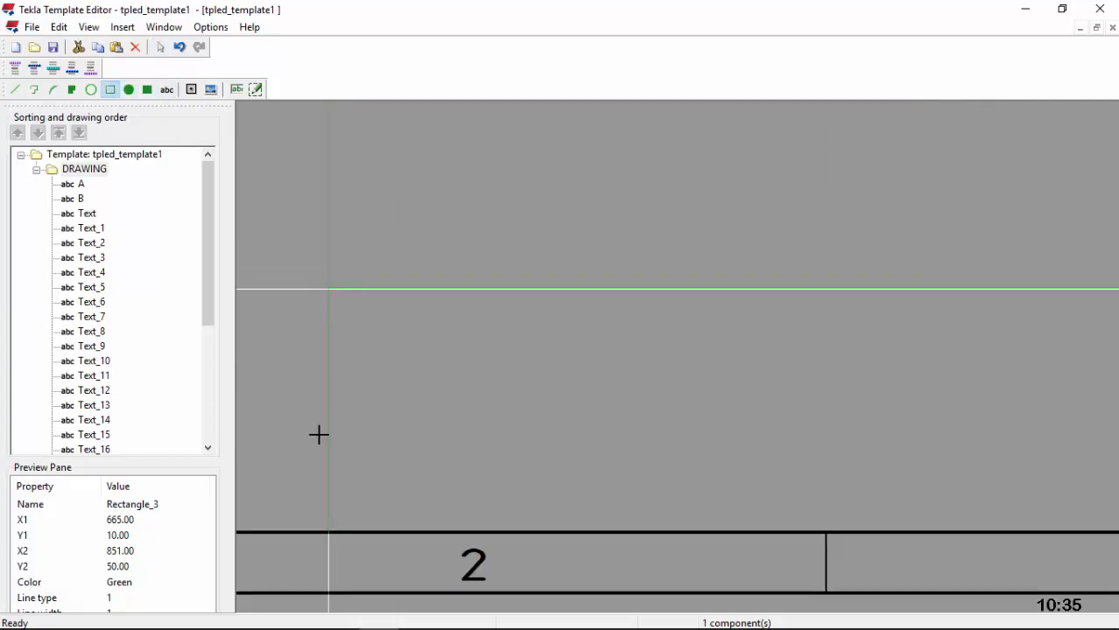
{"action": "scroll", "coordinate": [355, 454], "scroll_direction": "down", "scroll_amount": 2}
{"action": "scroll", "coordinate": [352, 369], "scroll_direction": "down", "scroll_amount": 1}
{"action": "scroll", "coordinate": [345, 402], "scroll_direction": "up", "scroll_amount": 1}
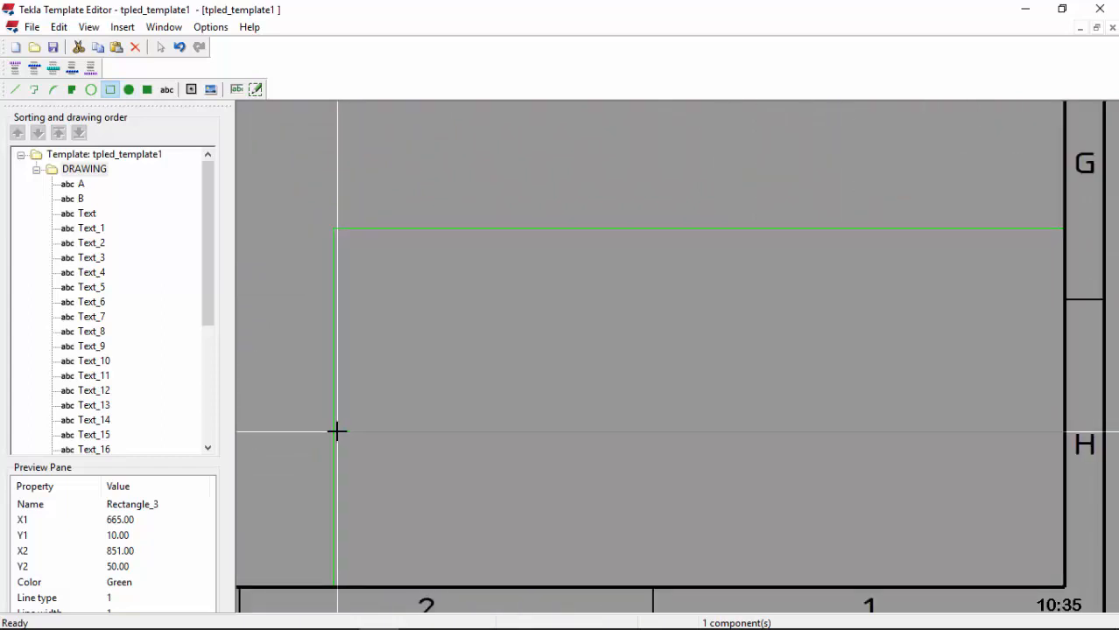
{"action": "left_click", "coordinate": [334, 432]}
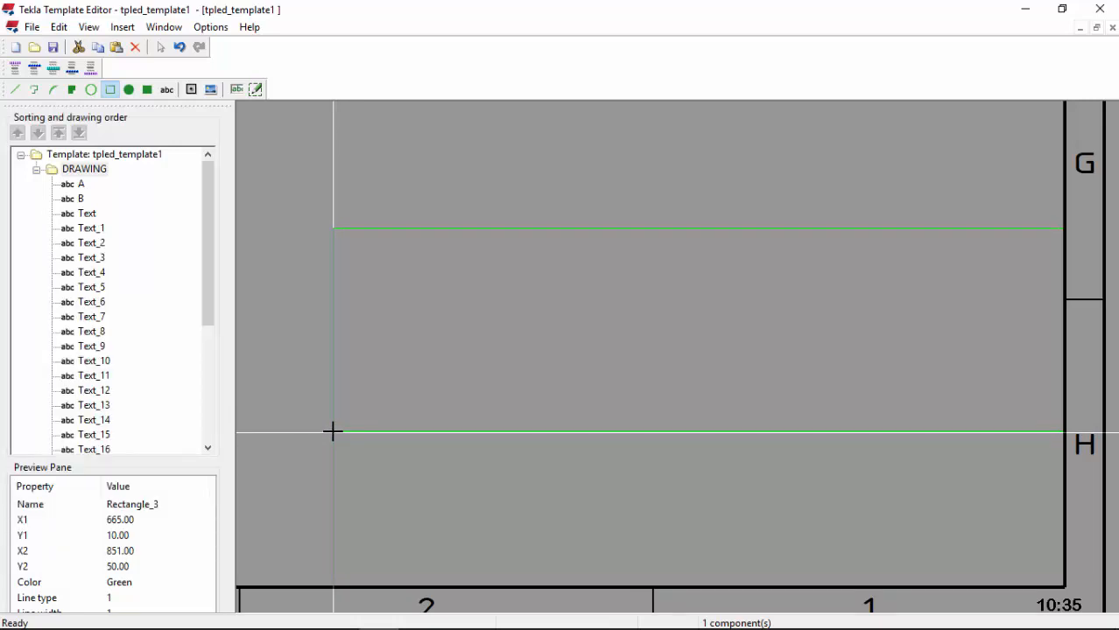
{"action": "left_click_drag", "start_coordinate": [333, 432], "coordinate": [623, 367]}
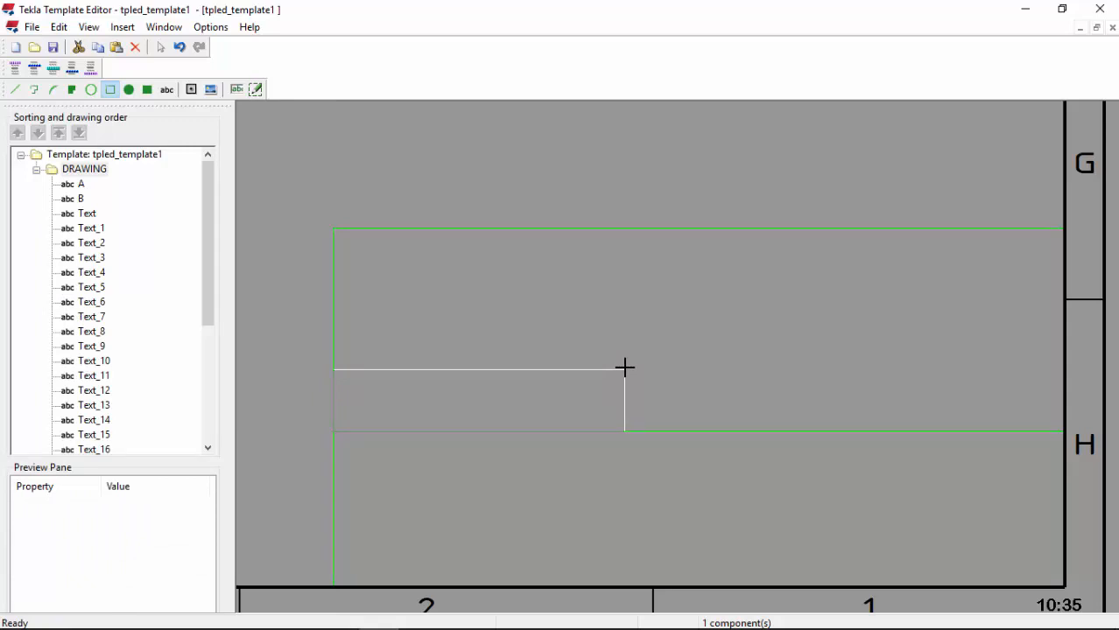
{"action": "left_click_drag", "start_coordinate": [624, 368], "coordinate": [682, 410]}
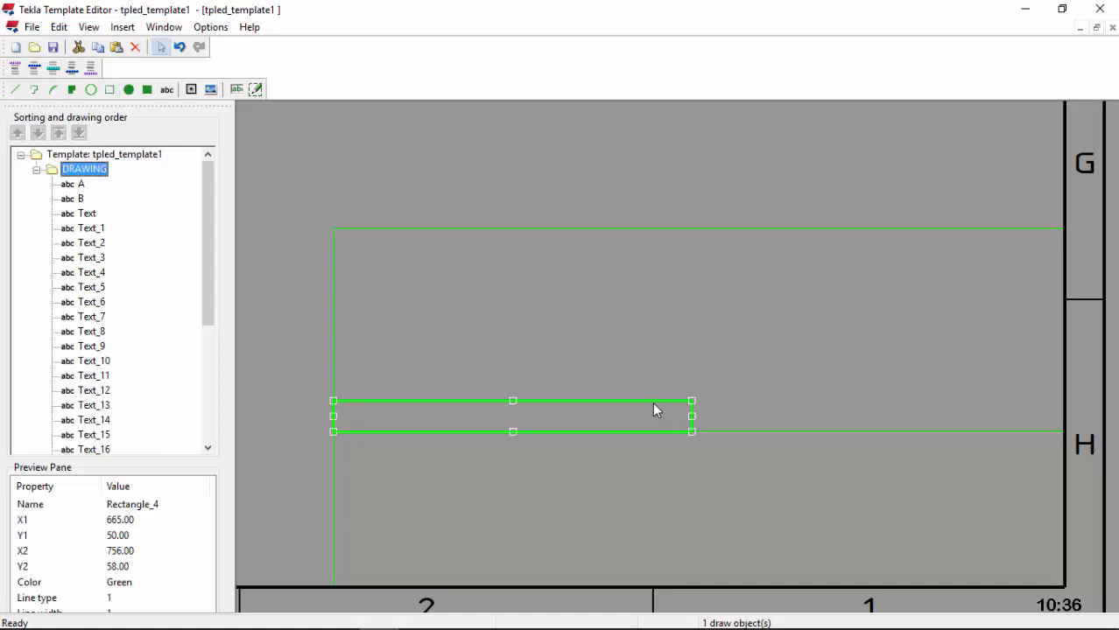
Step: Set the strip rectangle's height to 10 mm in Object Properties
{"action": "double_click", "coordinate": [638, 405]}
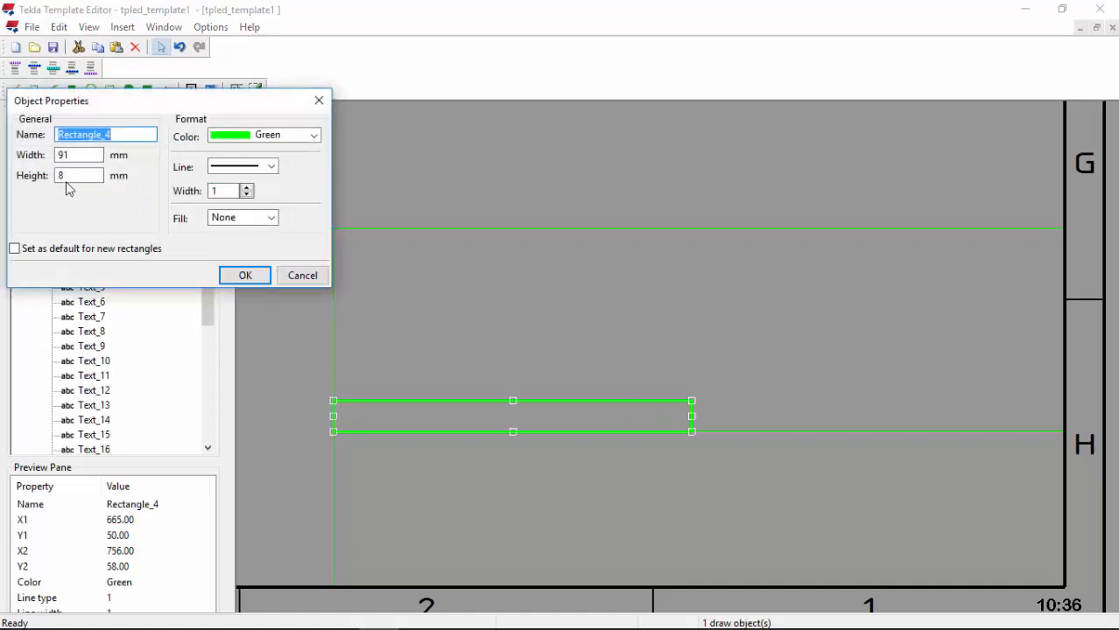
{"action": "left_click_drag", "start_coordinate": [70, 176], "coordinate": [37, 180]}
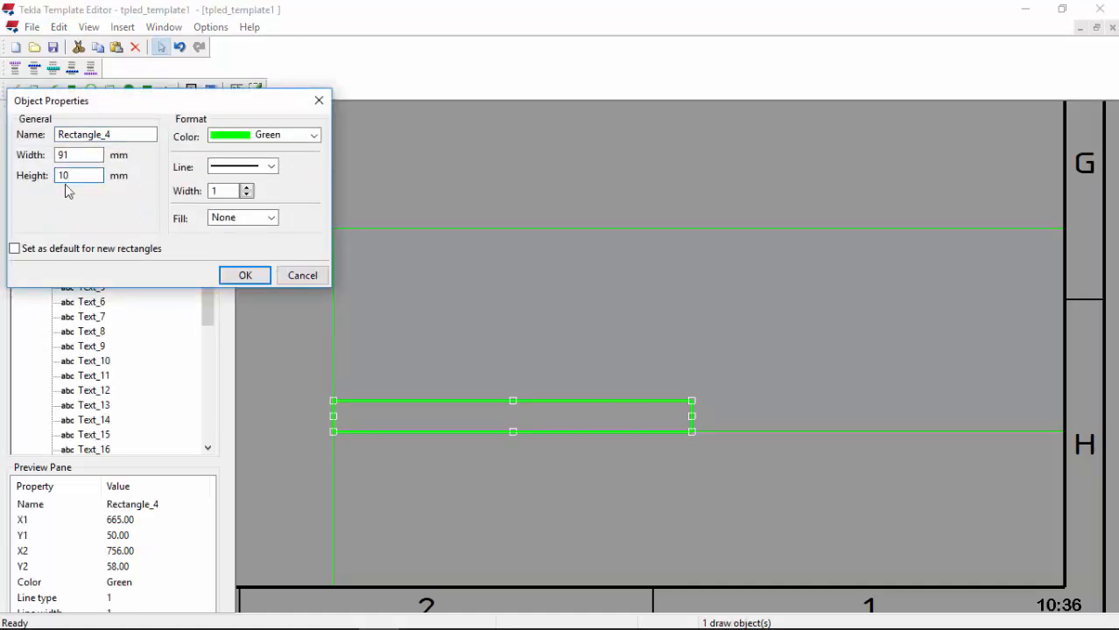
{"action": "type", "text": "10"}
{"action": "left_click", "coordinate": [242, 277]}
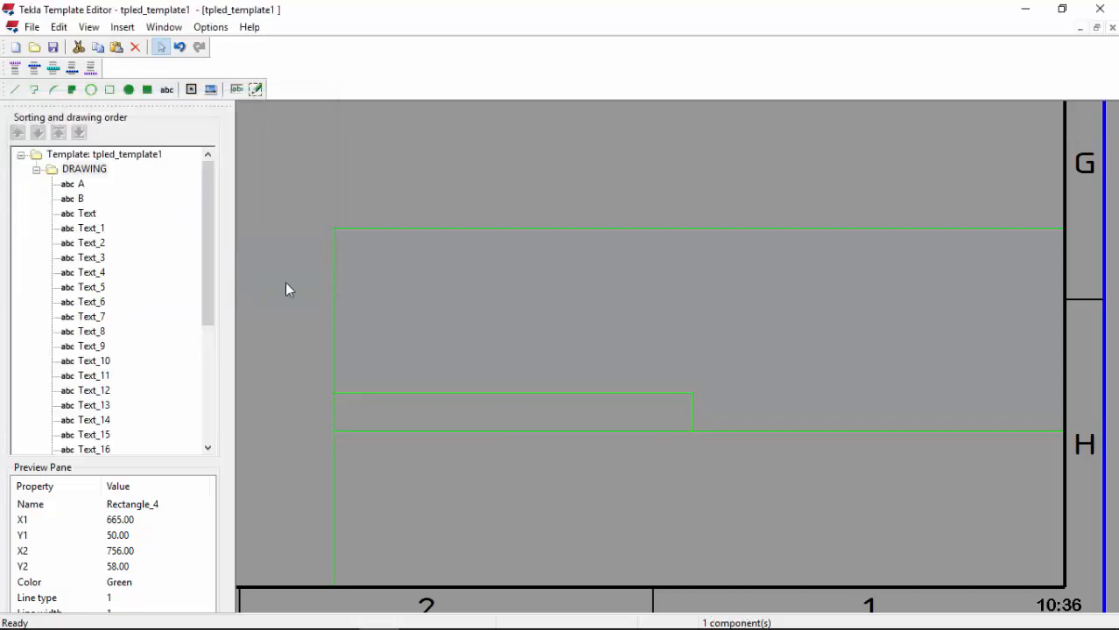
Step: Realign the strip's left edge with the title block's left side, then deselect it
{"action": "left_click", "coordinate": [400, 393]}
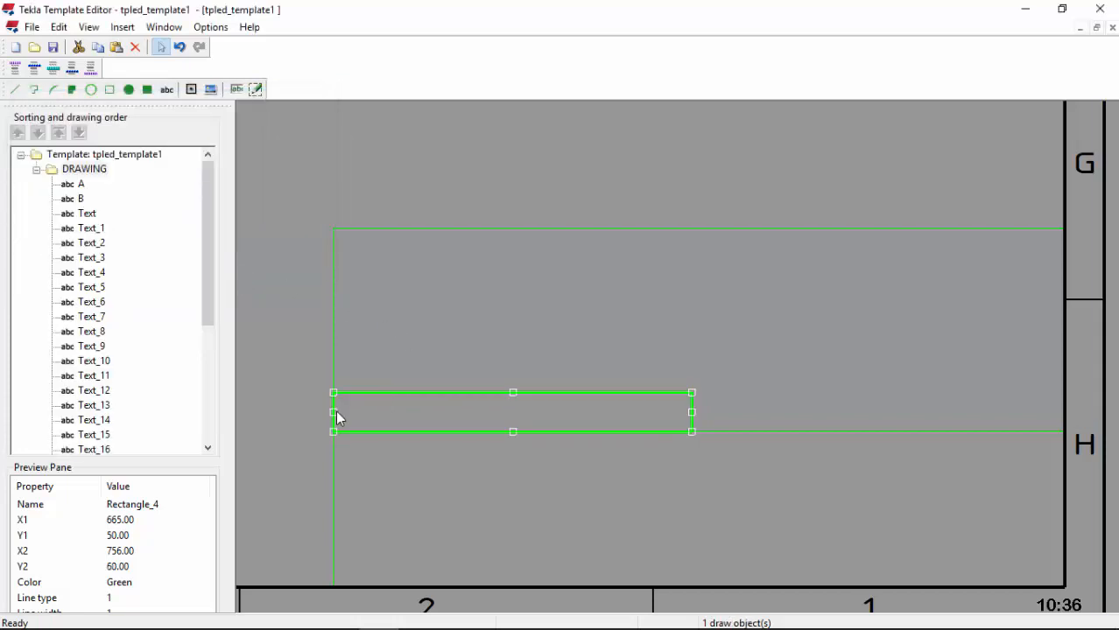
{"action": "left_click_drag", "start_coordinate": [335, 412], "coordinate": [472, 414]}
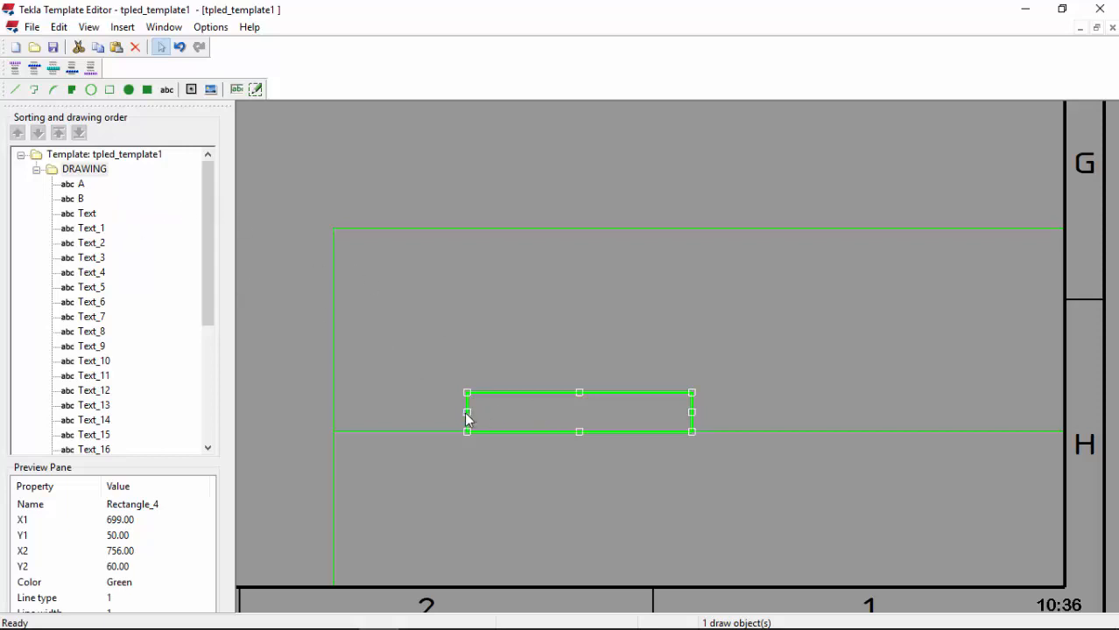
{"action": "left_click_drag", "start_coordinate": [467, 417], "coordinate": [333, 414]}
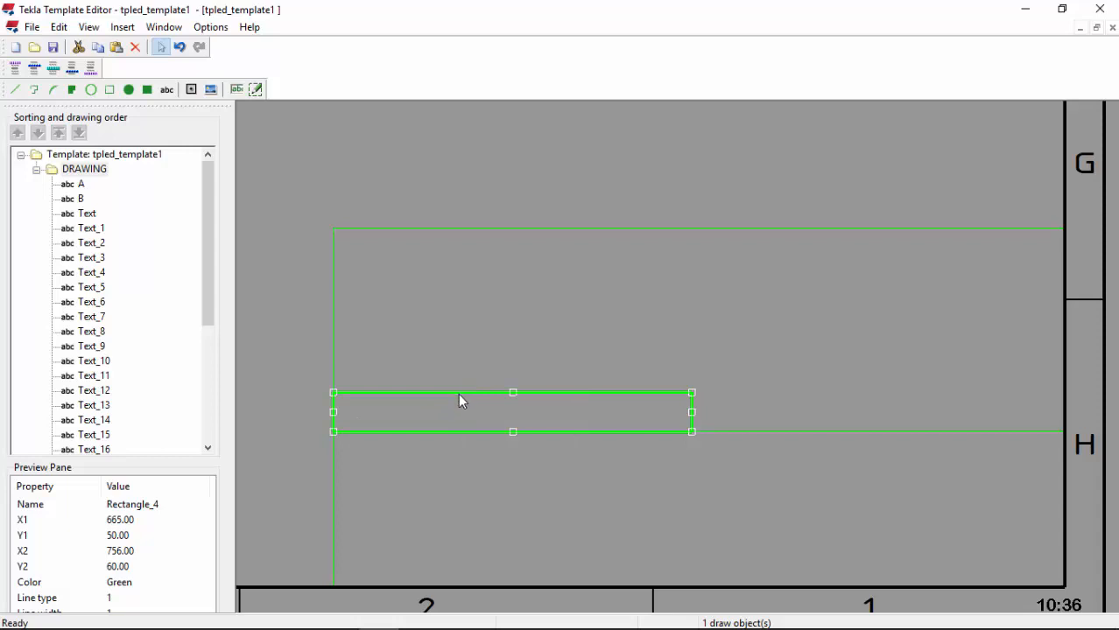
{"action": "left_click", "coordinate": [528, 359]}
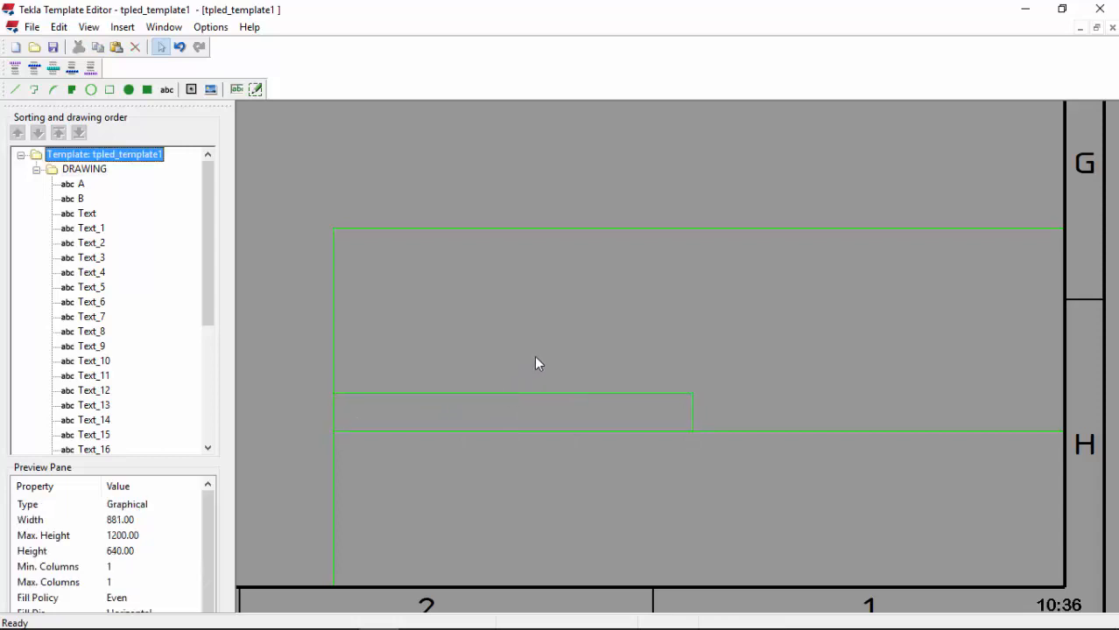
{"action": "scroll", "coordinate": [350, 352], "scroll_direction": "down", "scroll_amount": 3}
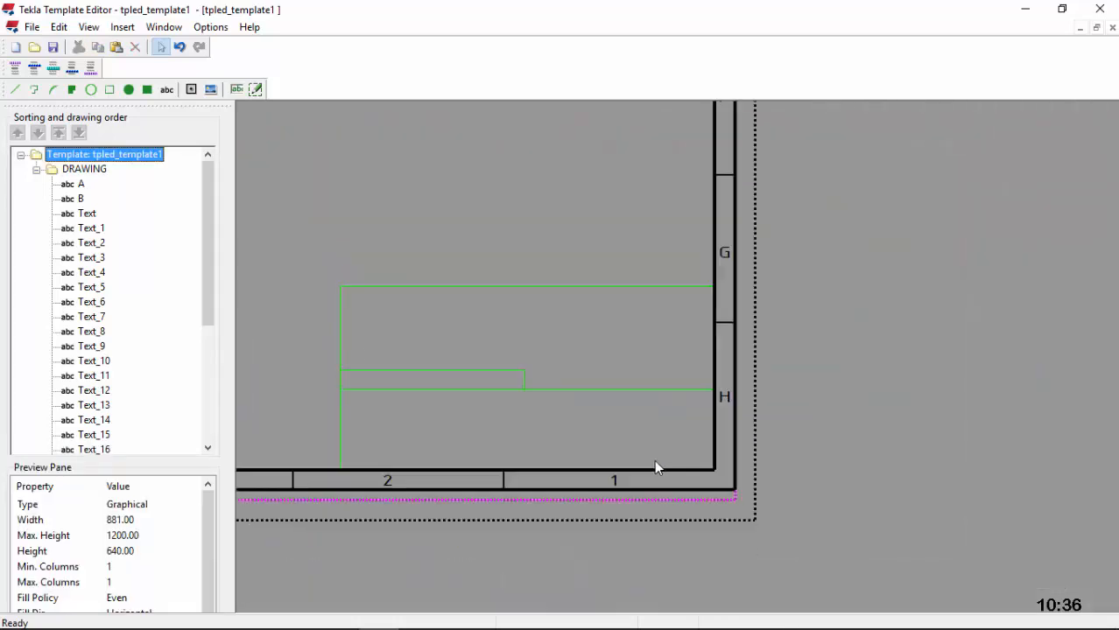
{"action": "scroll", "coordinate": [655, 462], "scroll_direction": "up", "scroll_amount": 1}
Step: Draw Rectangle_5 in the title block's lower-right cell and set its width to 93 mm
{"action": "left_click", "coordinate": [109, 89]}
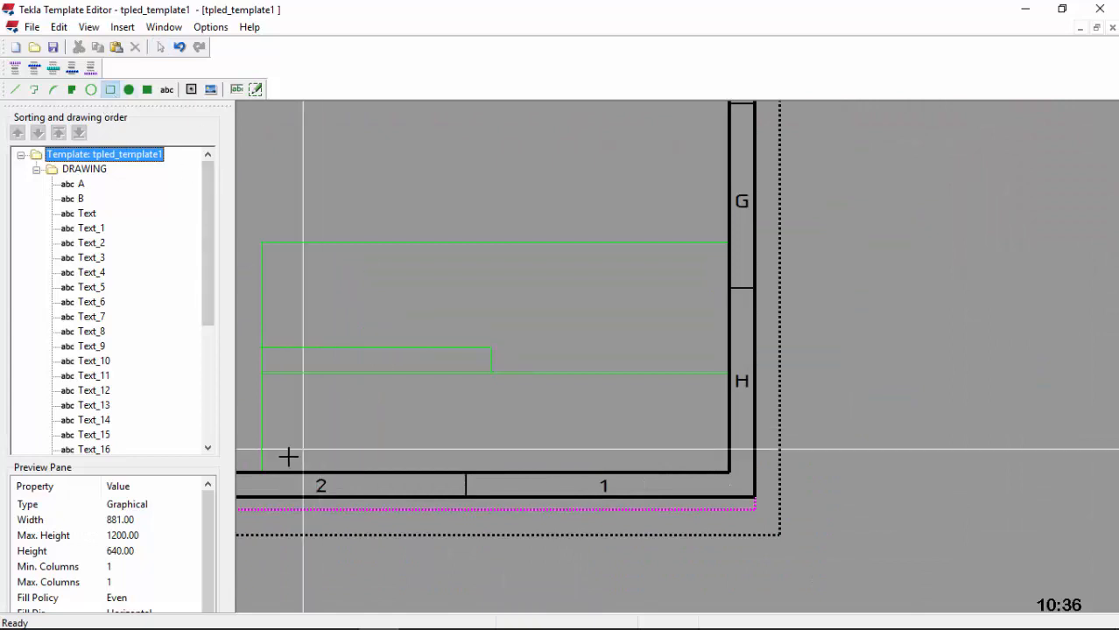
{"action": "left_click", "coordinate": [725, 473]}
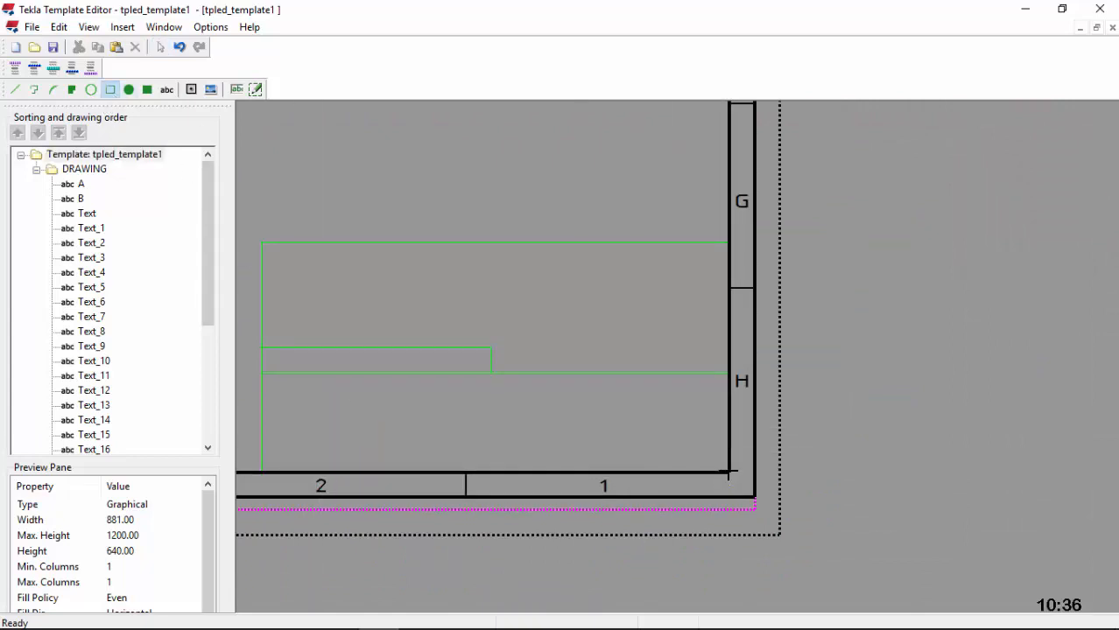
{"action": "left_click", "coordinate": [480, 373]}
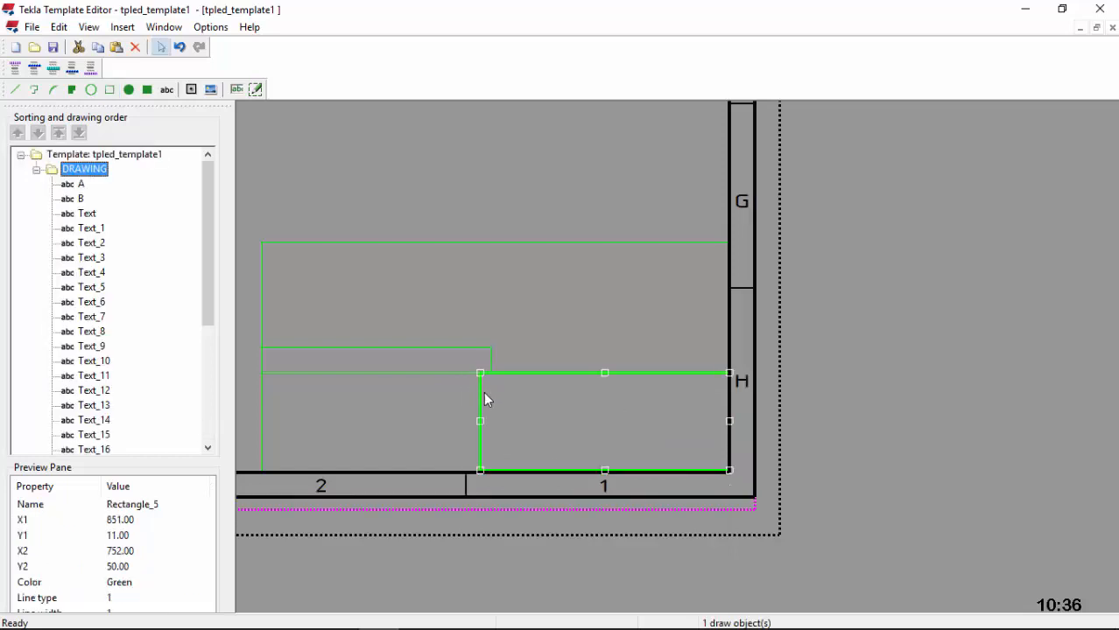
{"action": "double_click", "coordinate": [482, 401]}
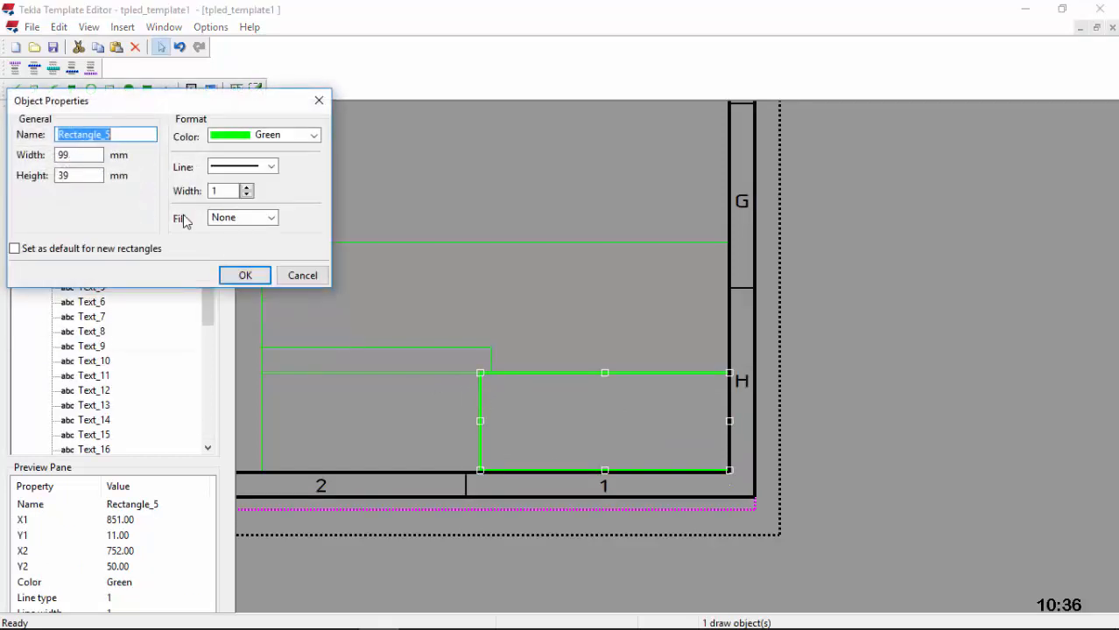
{"action": "left_click_drag", "start_coordinate": [85, 155], "coordinate": [49, 155]}
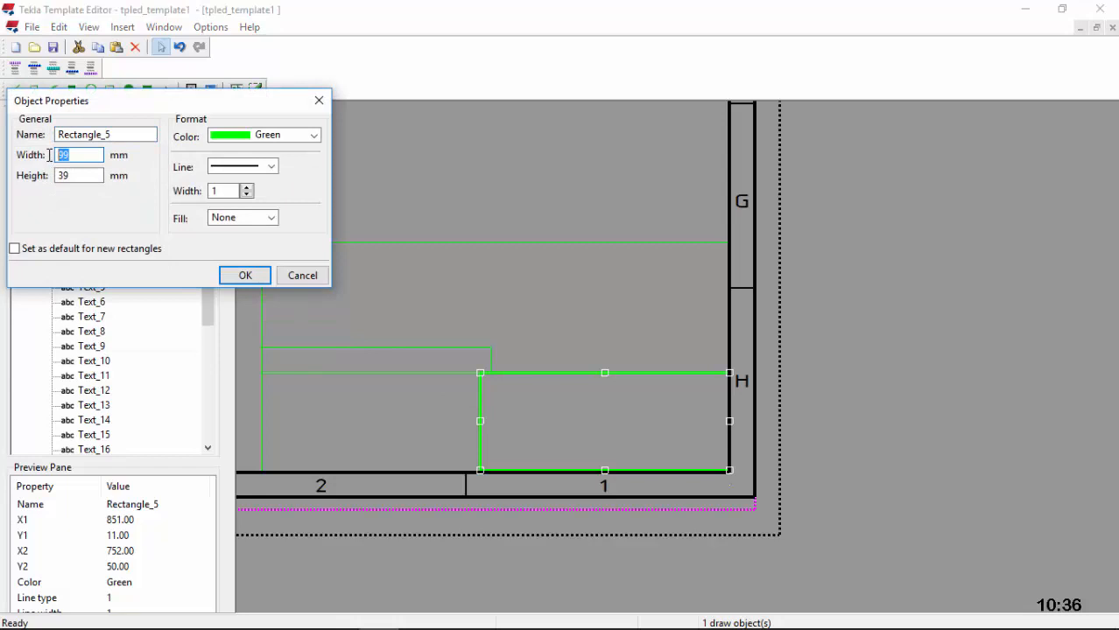
{"action": "left_click", "coordinate": [243, 275]}
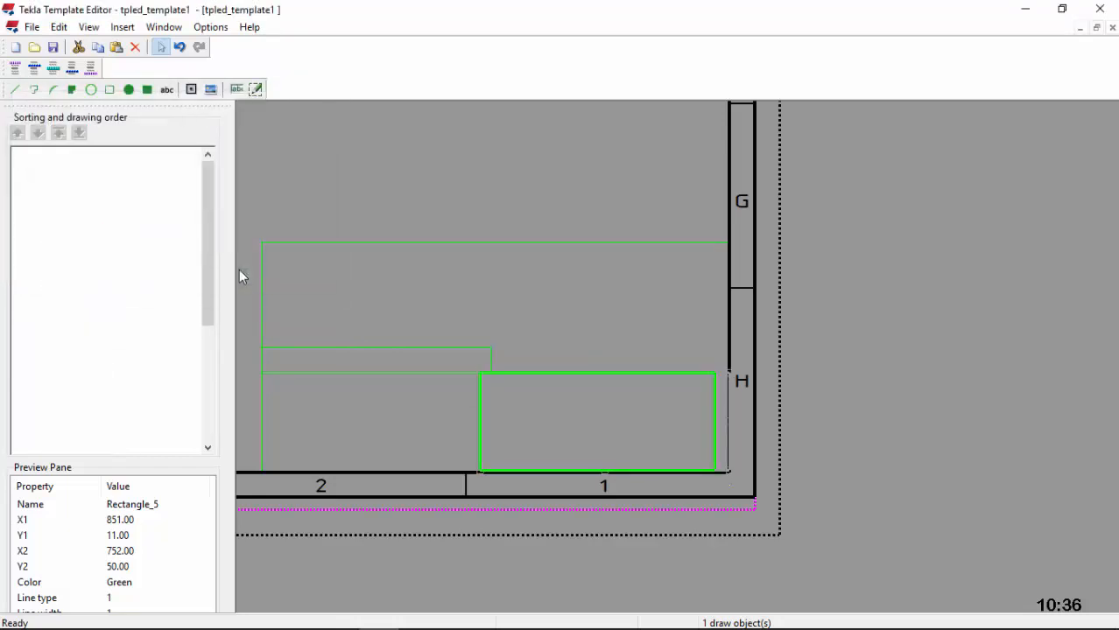
Step: Align Rectangle_5's right edge to the border and trim its left edge to keep 93 × 39 mm
{"action": "left_click", "coordinate": [714, 421]}
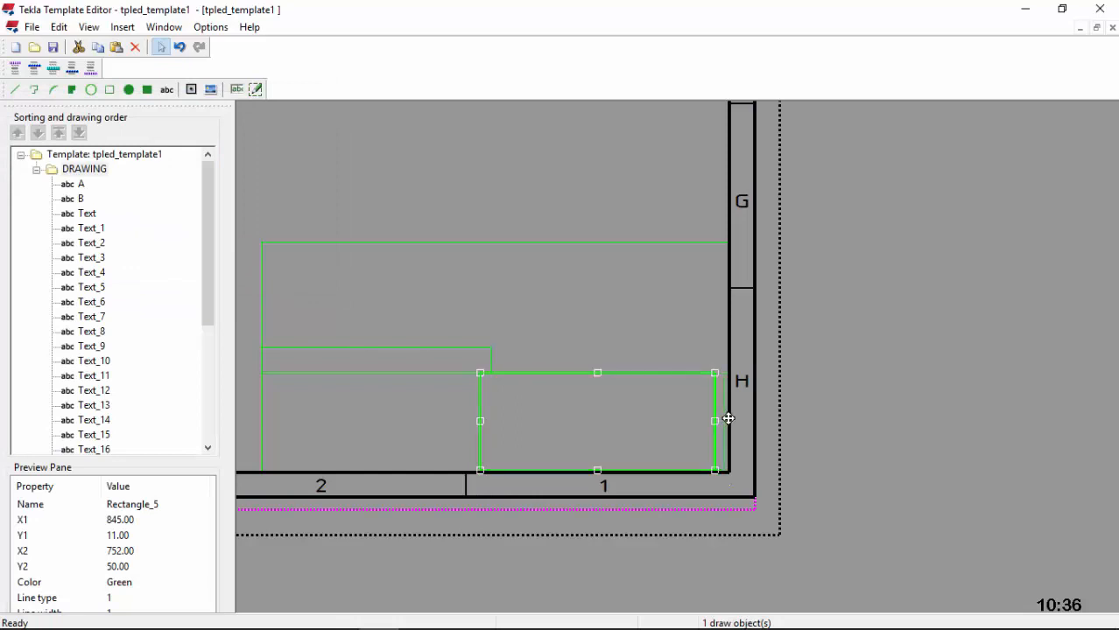
{"action": "left_click_drag", "start_coordinate": [729, 419], "coordinate": [730, 422]}
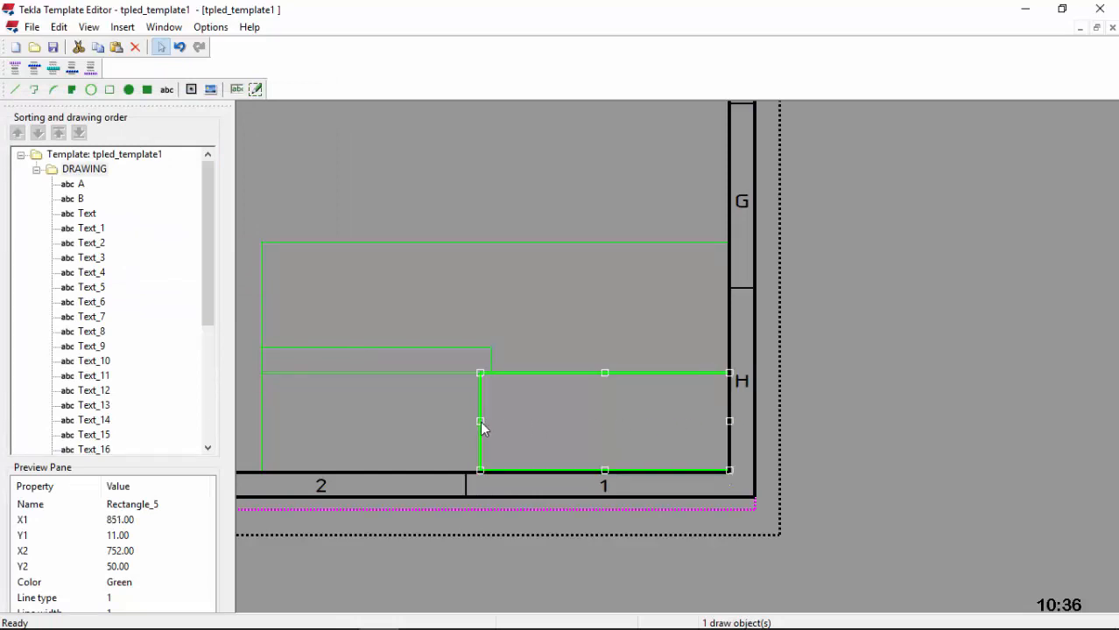
{"action": "left_click_drag", "start_coordinate": [485, 420], "coordinate": [490, 417]}
{"action": "double_click", "coordinate": [490, 419]}
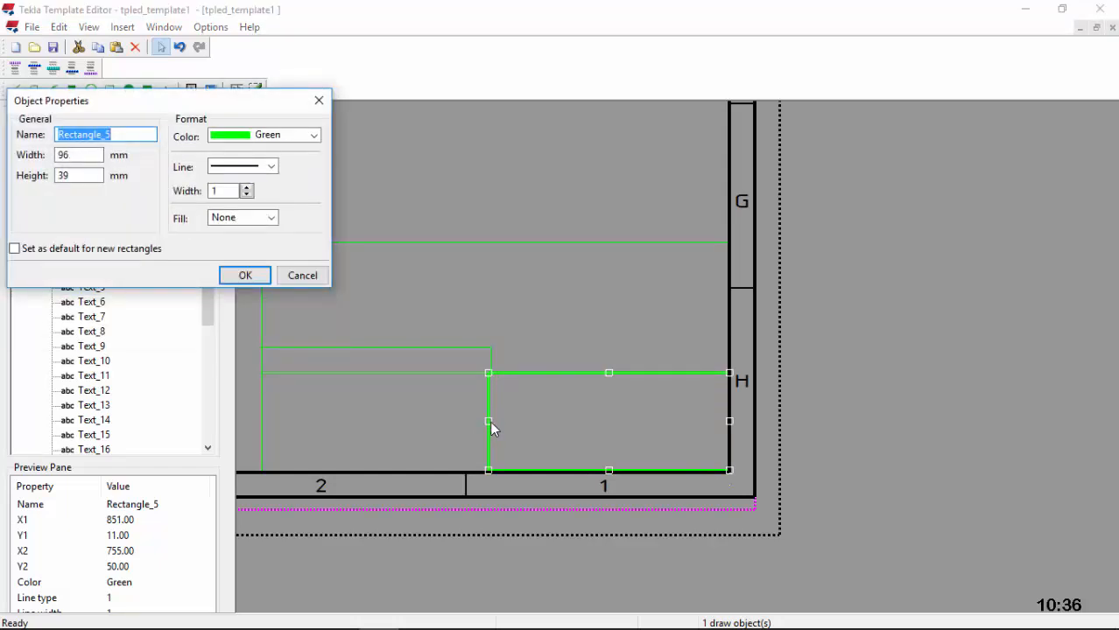
{"action": "left_click", "coordinate": [245, 275]}
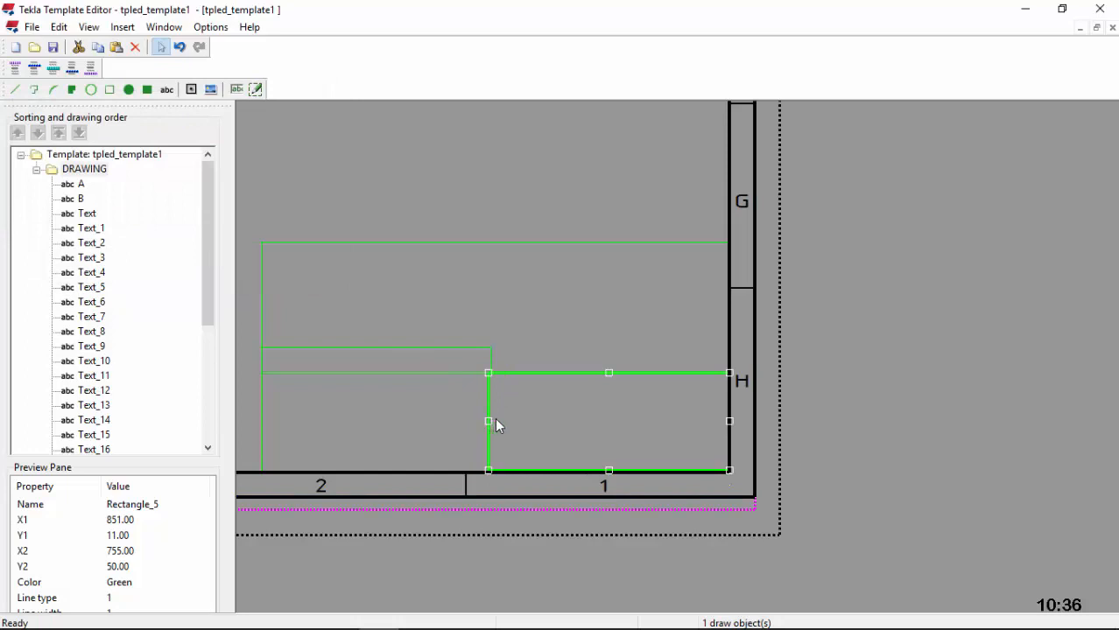
{"action": "left_click_drag", "start_coordinate": [495, 420], "coordinate": [496, 421]}
{"action": "double_click", "coordinate": [496, 422]}
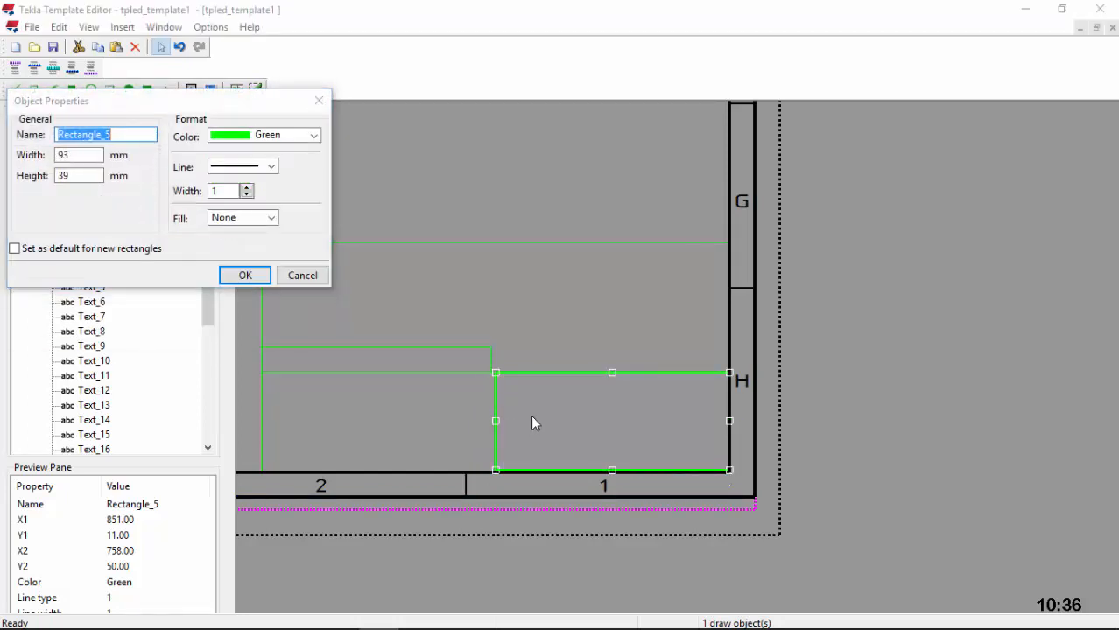
{"action": "left_click", "coordinate": [247, 275]}
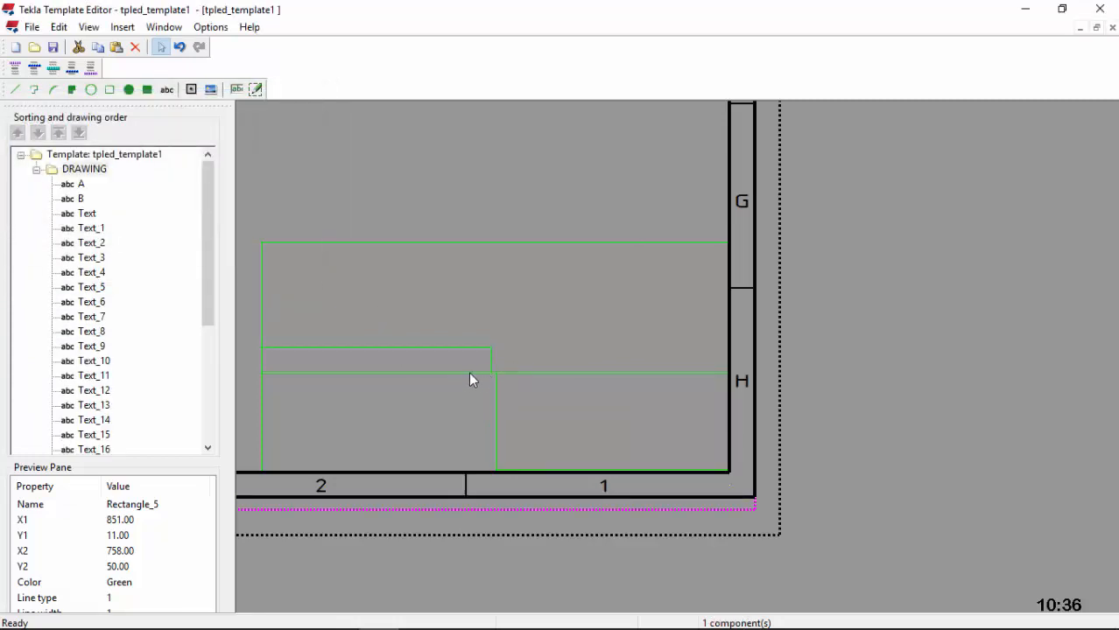
{"action": "scroll", "coordinate": [481, 369], "scroll_direction": "up", "scroll_amount": 1}
{"action": "left_click", "coordinate": [493, 354]}
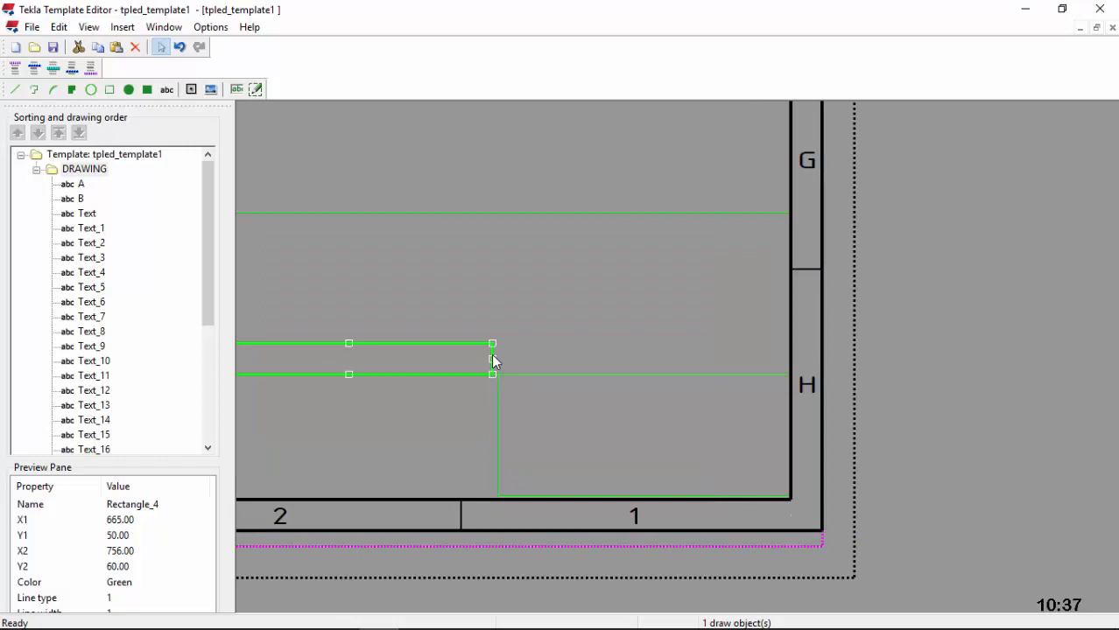
Step: Set the strip rectangle to 93 × 10 mm in Object Properties
{"action": "left_click", "coordinate": [538, 349]}
{"action": "scroll", "coordinate": [561, 342], "scroll_direction": "down", "scroll_amount": 2}
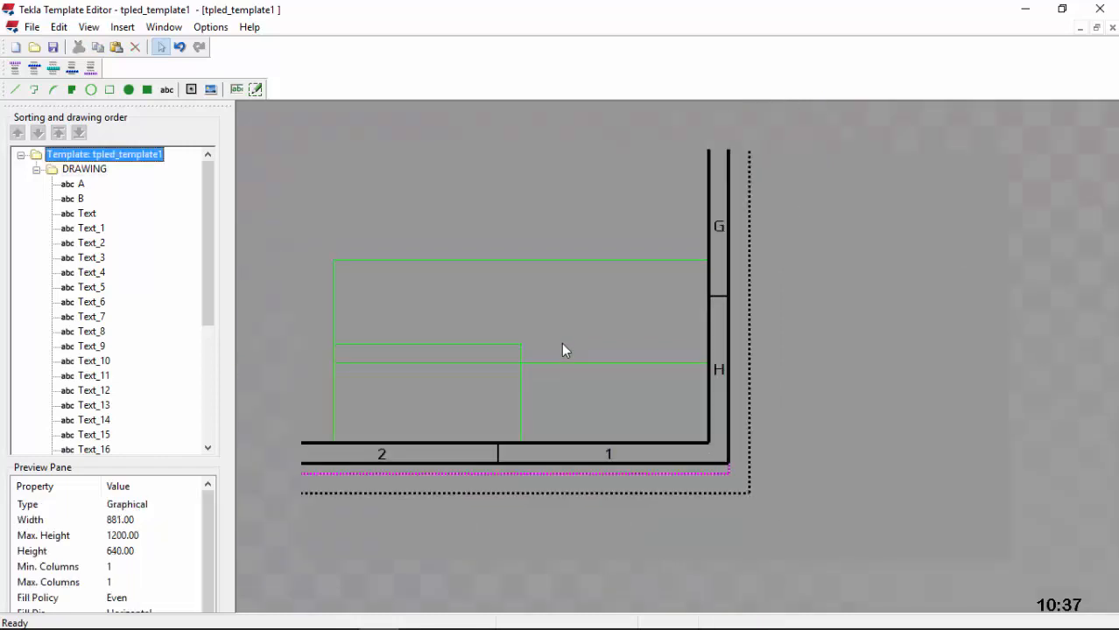
{"action": "scroll", "coordinate": [358, 351], "scroll_direction": "up", "scroll_amount": 2}
{"action": "left_click", "coordinate": [354, 341]}
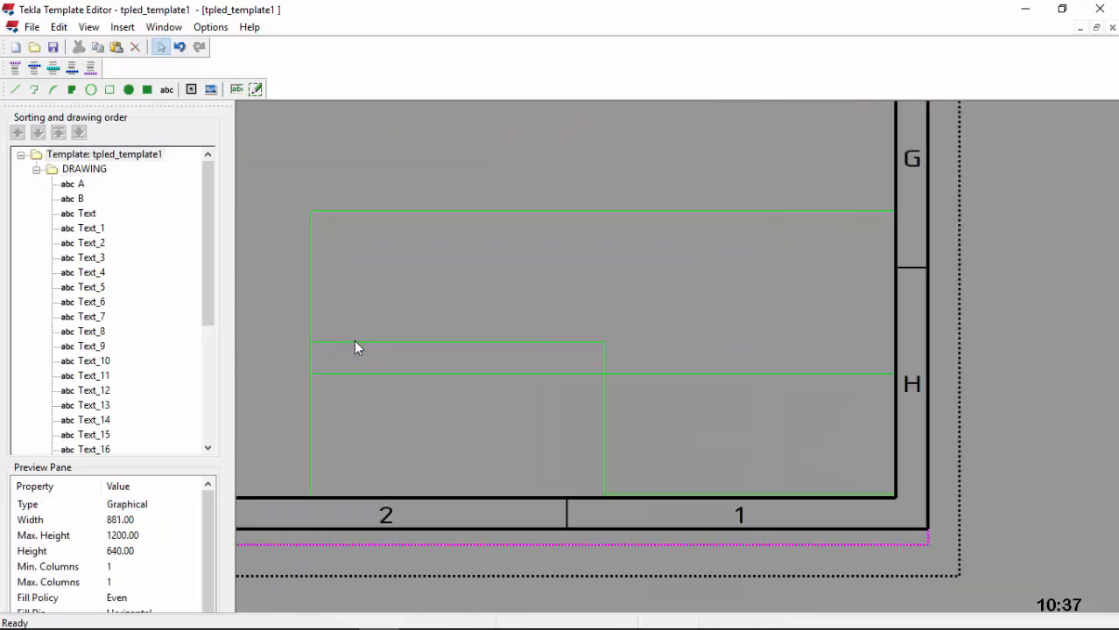
{"action": "double_click", "coordinate": [355, 342]}
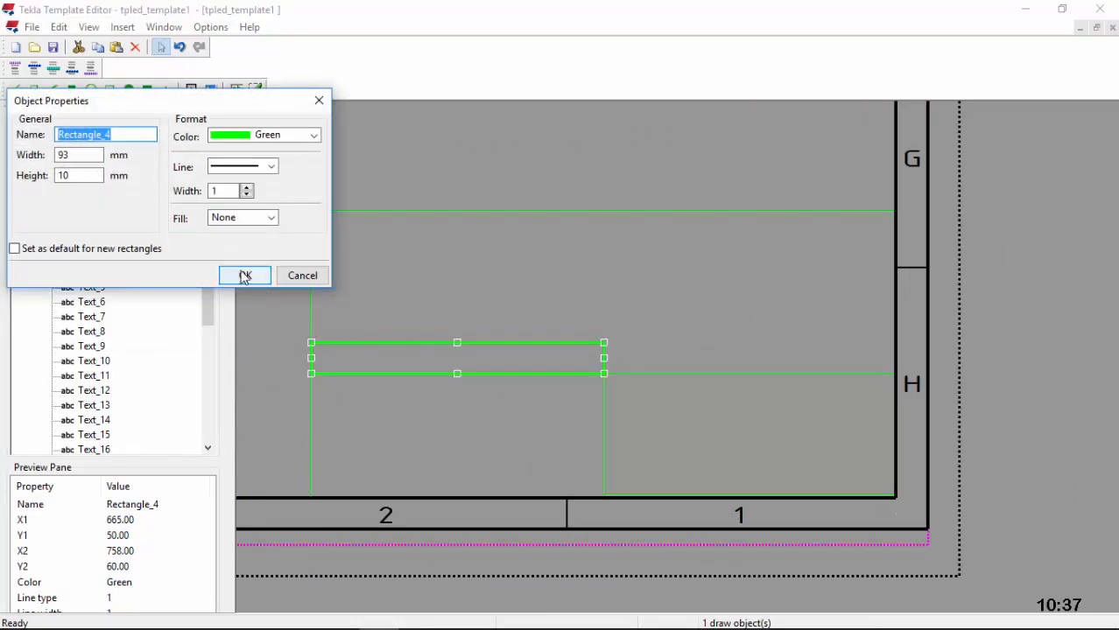
{"action": "left_click", "coordinate": [245, 276]}
Step: Copy the strip and paste the first copy directly above the original
{"action": "left_click", "coordinate": [360, 342]}
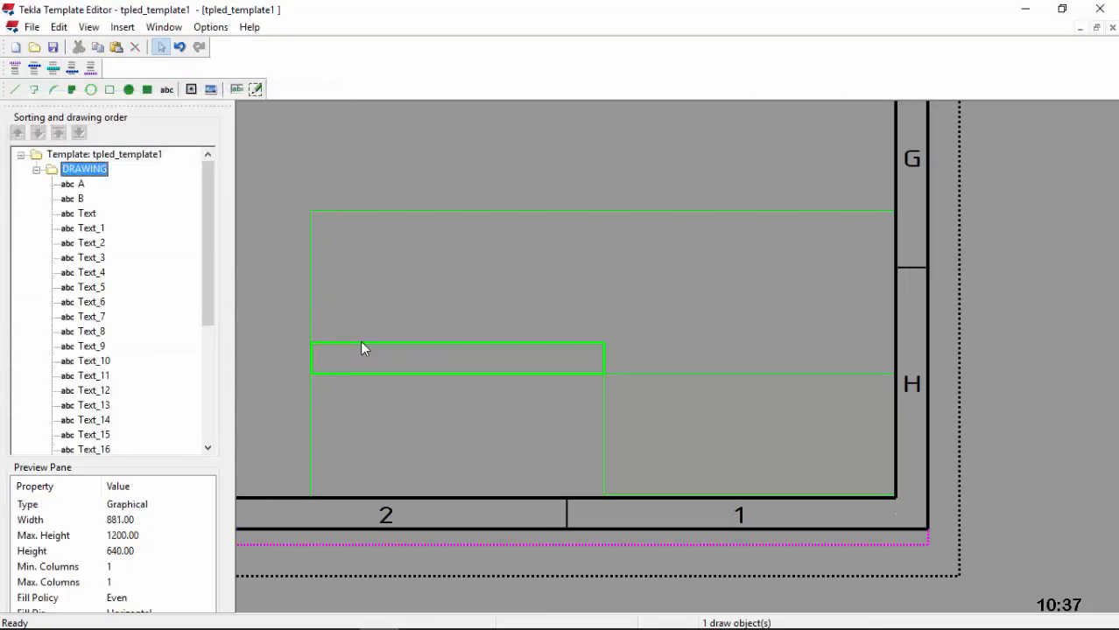
{"action": "right_click", "coordinate": [360, 342]}
{"action": "left_click", "coordinate": [403, 412]}
{"action": "left_click", "coordinate": [351, 324]}
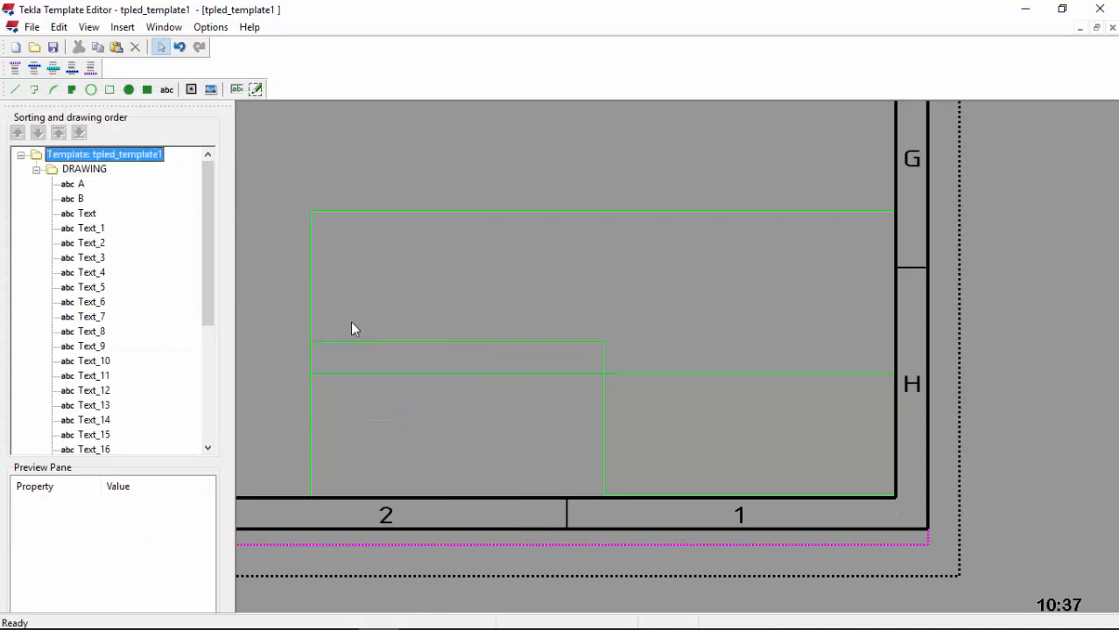
{"action": "right_click", "coordinate": [351, 324]}
{"action": "left_click", "coordinate": [392, 411]}
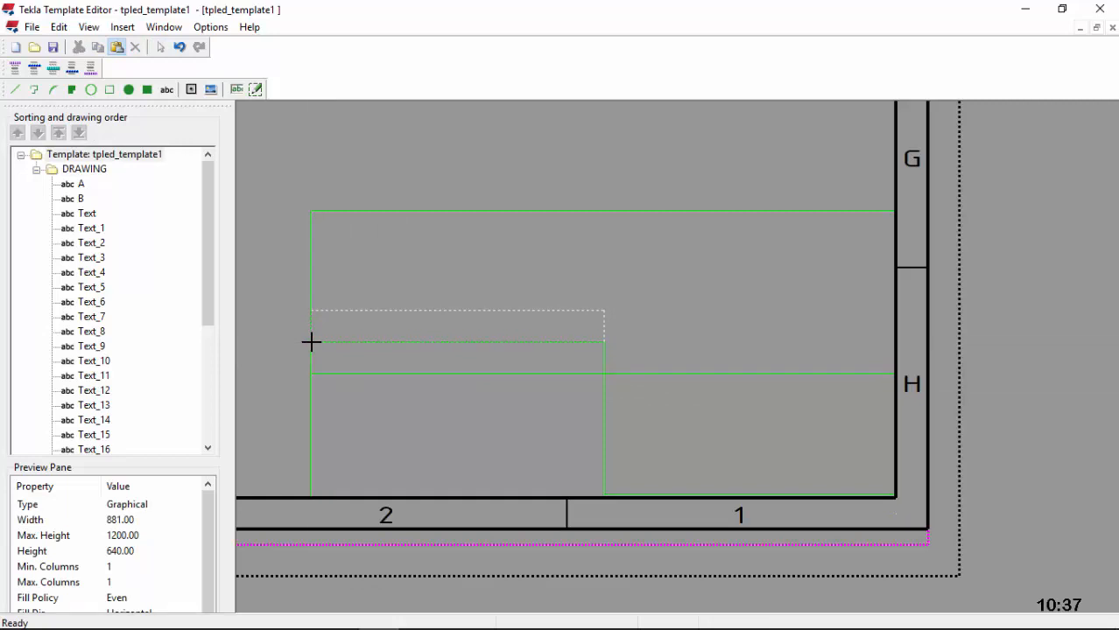
{"action": "left_click", "coordinate": [311, 342]}
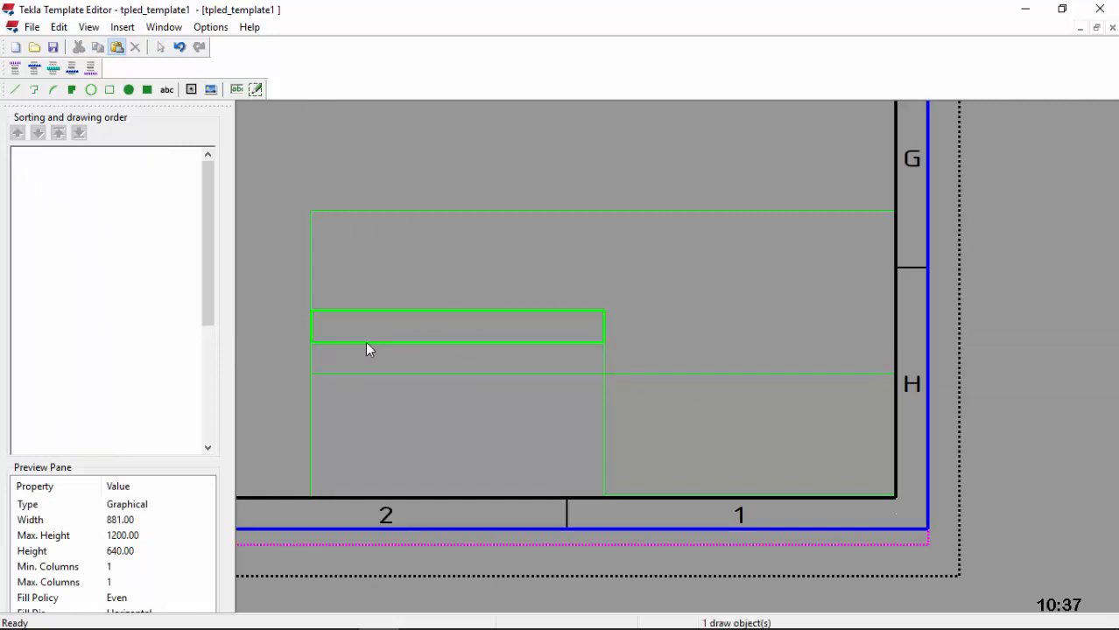
Step: Paste a second strip copy above the first one
{"action": "right_click", "coordinate": [429, 281]}
{"action": "left_click", "coordinate": [478, 368]}
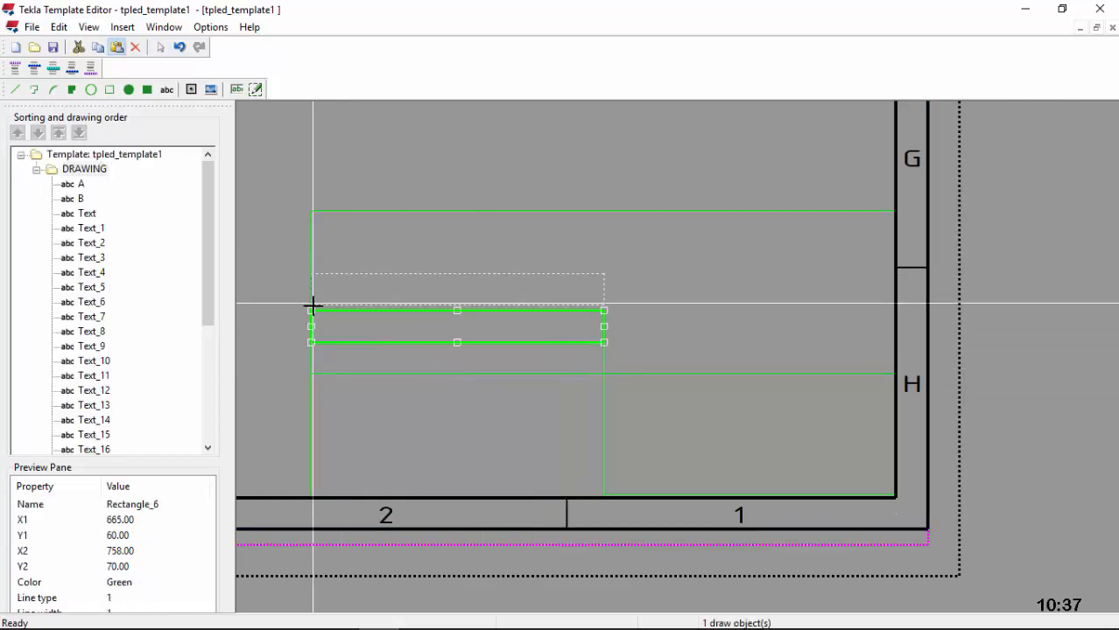
{"action": "scroll", "coordinate": [313, 294], "scroll_direction": "up", "scroll_amount": 3}
{"action": "scroll", "coordinate": [326, 296], "scroll_direction": "up", "scroll_amount": 2}
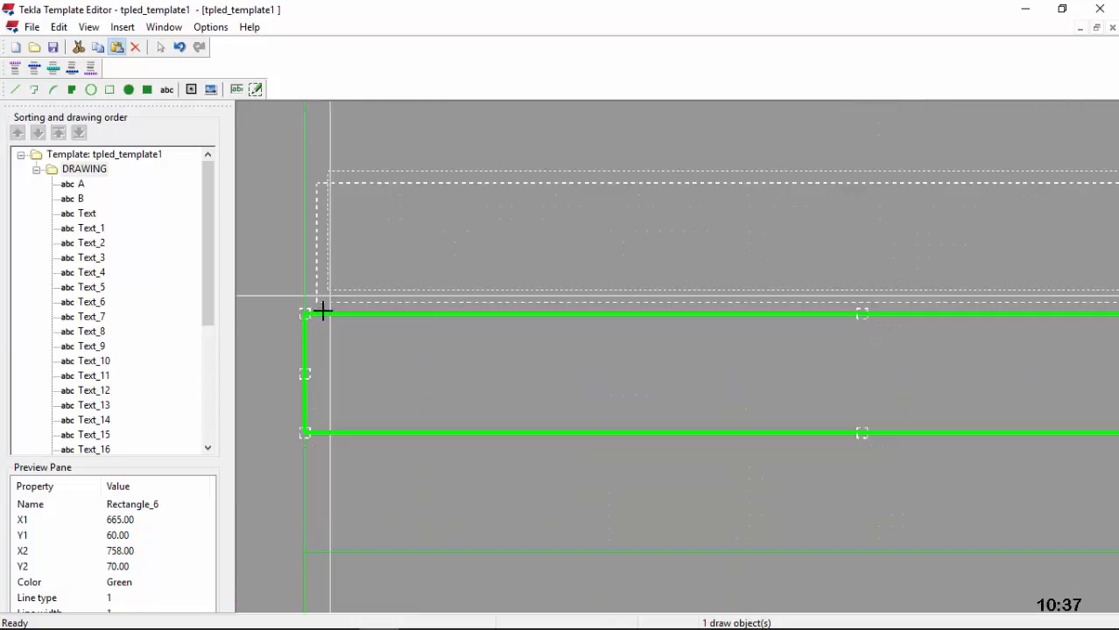
{"action": "scroll", "coordinate": [306, 307], "scroll_direction": "up", "scroll_amount": 3}
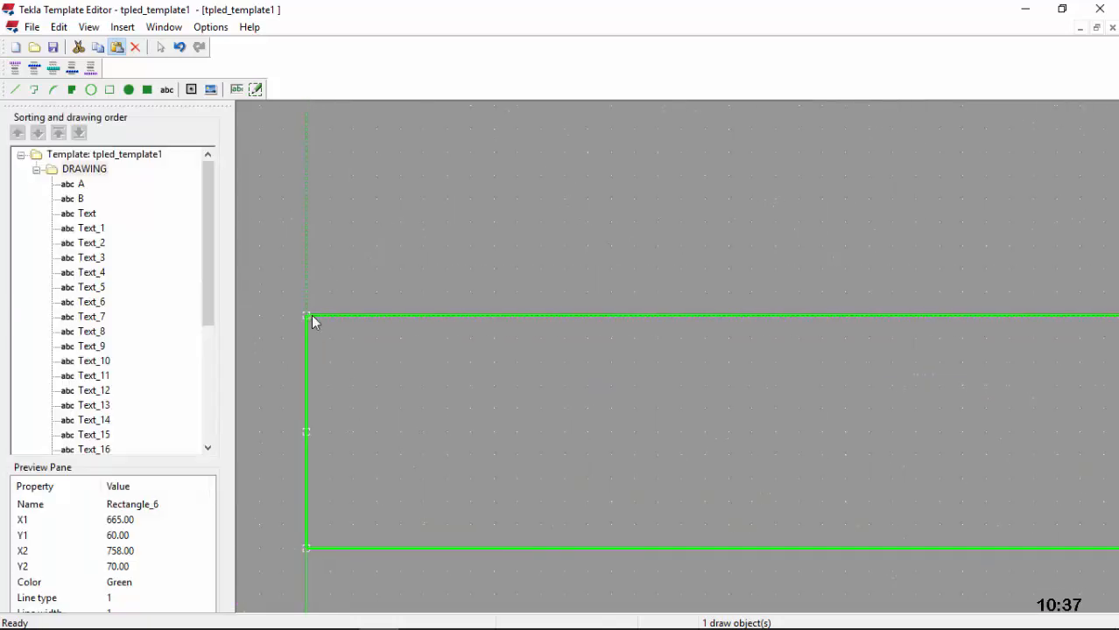
{"action": "left_click", "coordinate": [305, 316]}
{"action": "scroll", "coordinate": [385, 344], "scroll_direction": "down", "scroll_amount": 4}
{"action": "scroll", "coordinate": [478, 350], "scroll_direction": "down", "scroll_amount": 2}
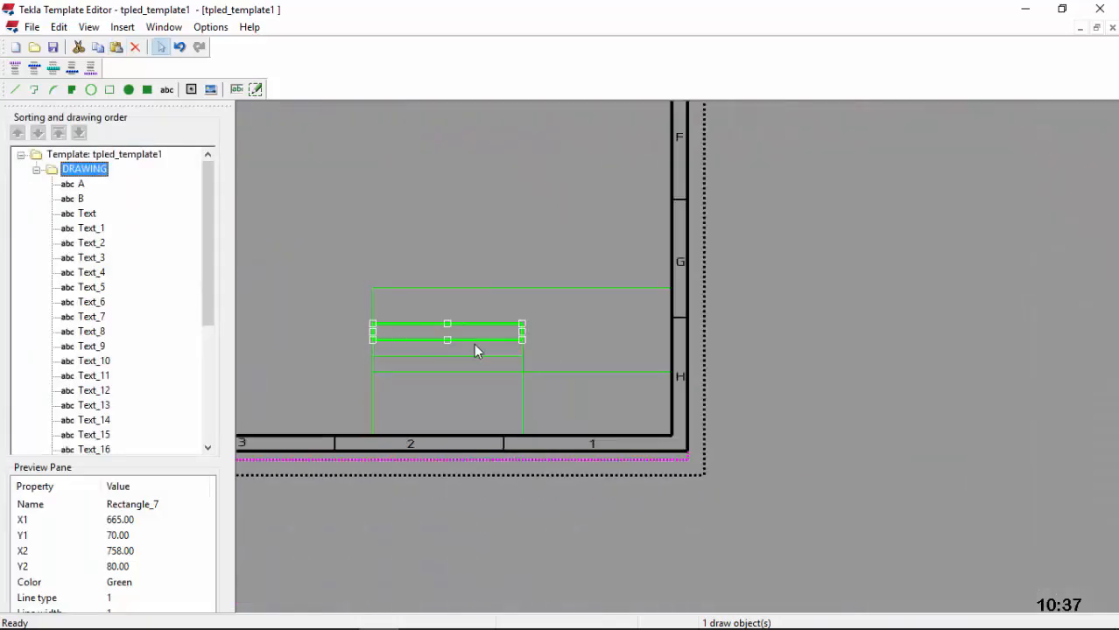
{"action": "scroll", "coordinate": [532, 337], "scroll_direction": "up", "scroll_amount": 3}
{"action": "left_click", "coordinate": [549, 342]}
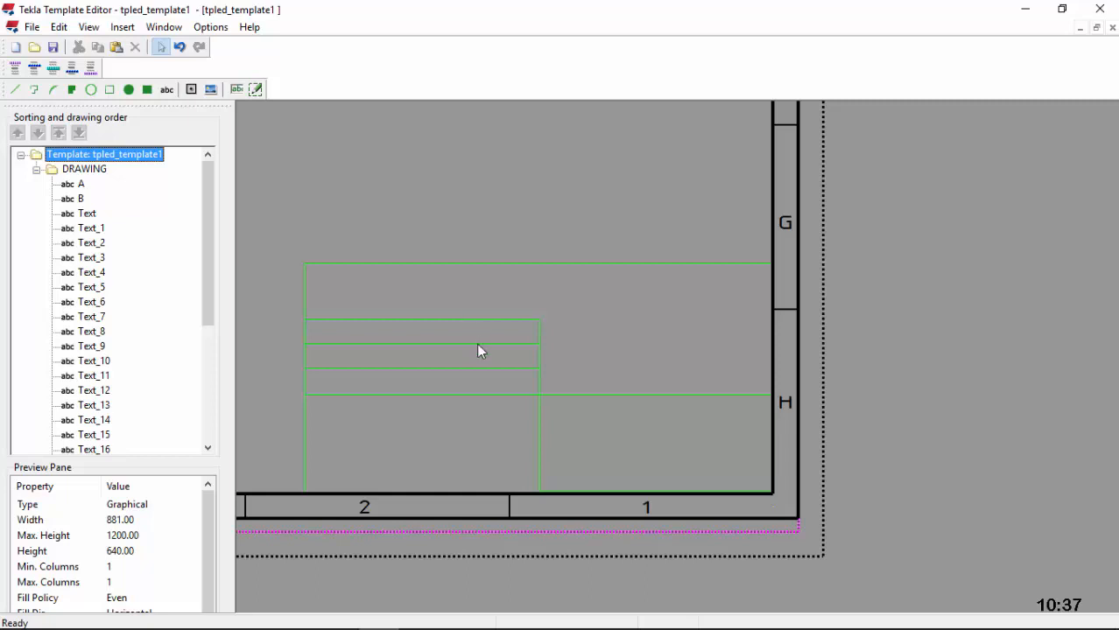
Step: Paste a third strip copy on top of the stack, Rectangle_8 at Y 80–90
{"action": "right_click", "coordinate": [425, 303]}
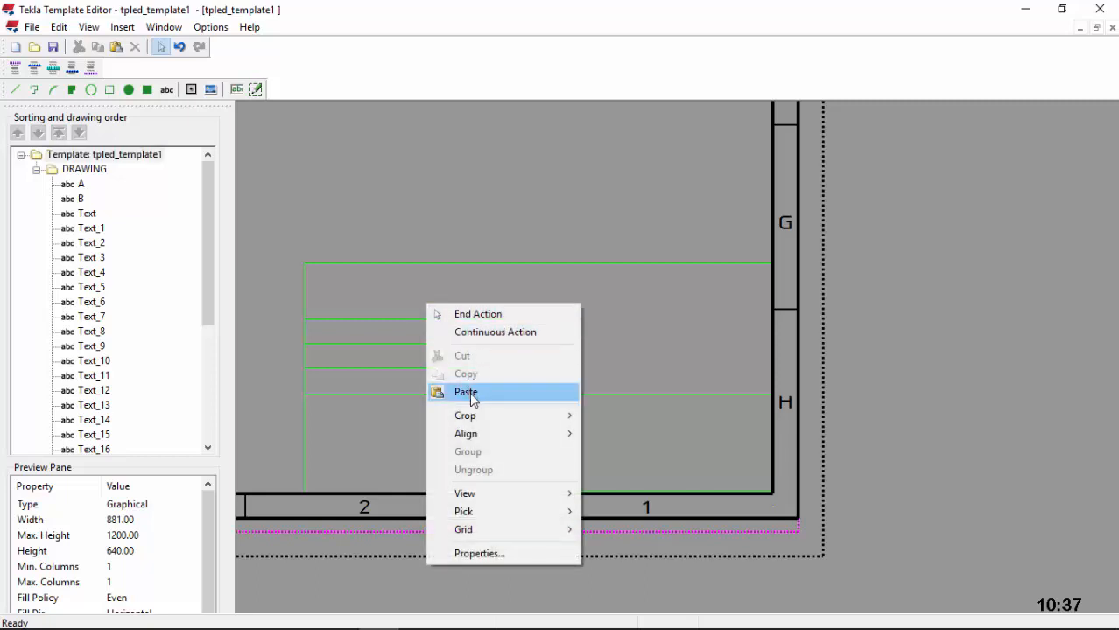
{"action": "left_click", "coordinate": [467, 393]}
{"action": "scroll", "coordinate": [324, 315], "scroll_direction": "up", "scroll_amount": 4}
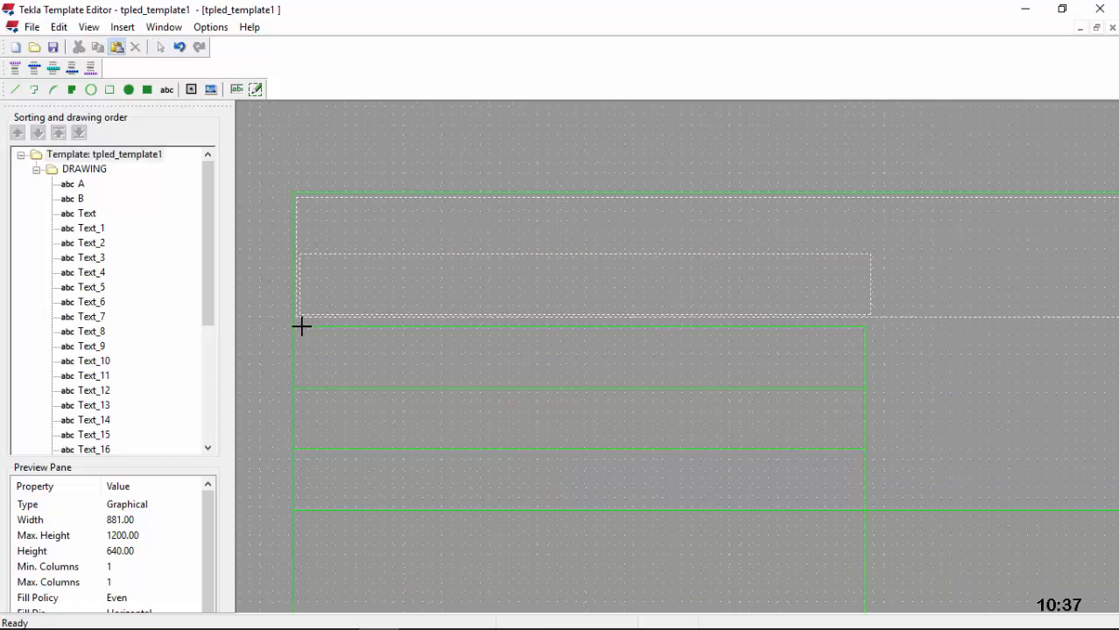
{"action": "left_click", "coordinate": [291, 333]}
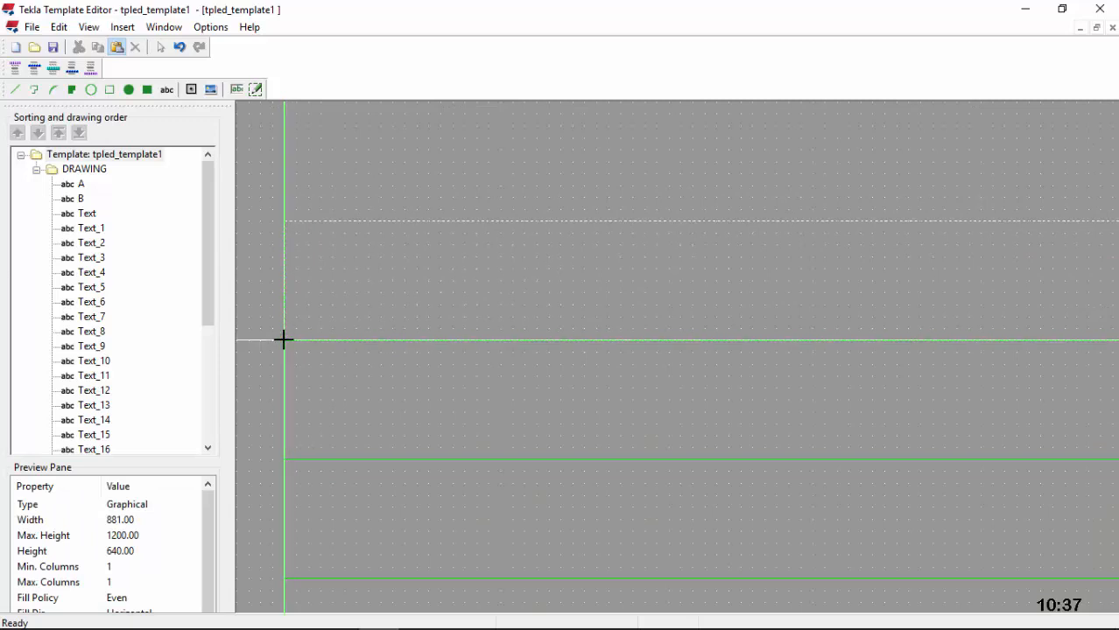
{"action": "scroll", "coordinate": [325, 331], "scroll_direction": "down", "scroll_amount": 5}
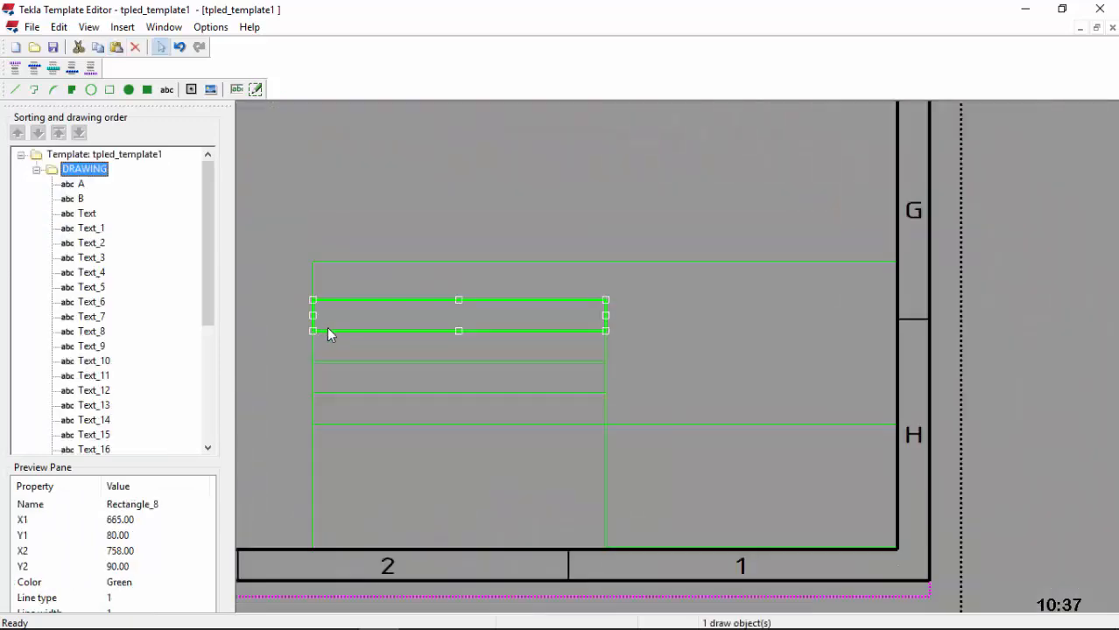
{"action": "left_click", "coordinate": [584, 316]}
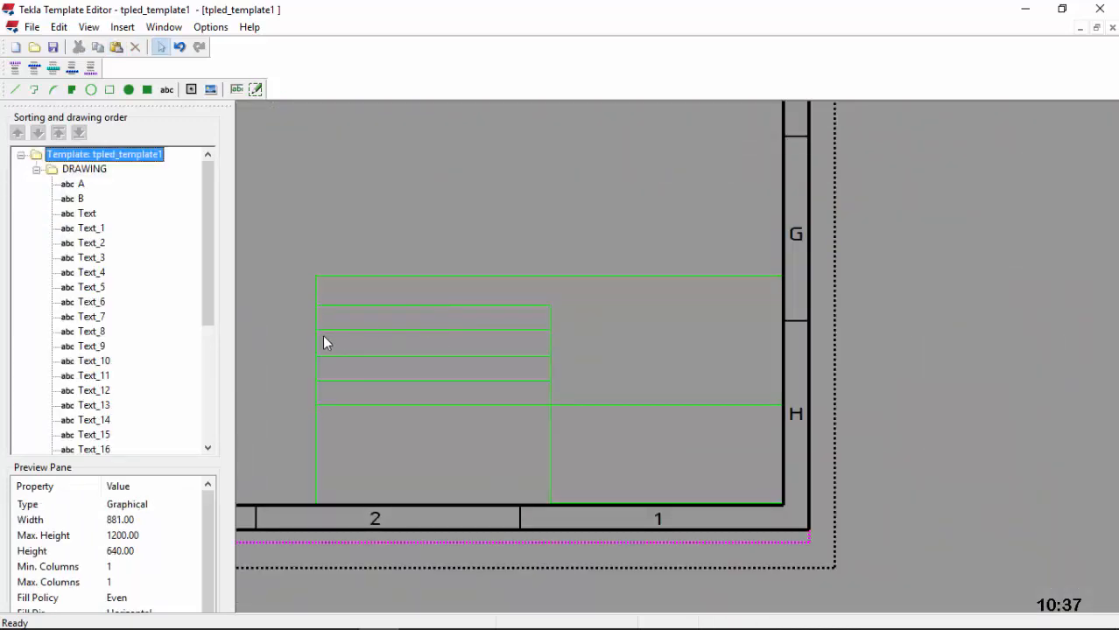
{"action": "scroll", "coordinate": [328, 334], "scroll_direction": "up", "scroll_amount": 1}
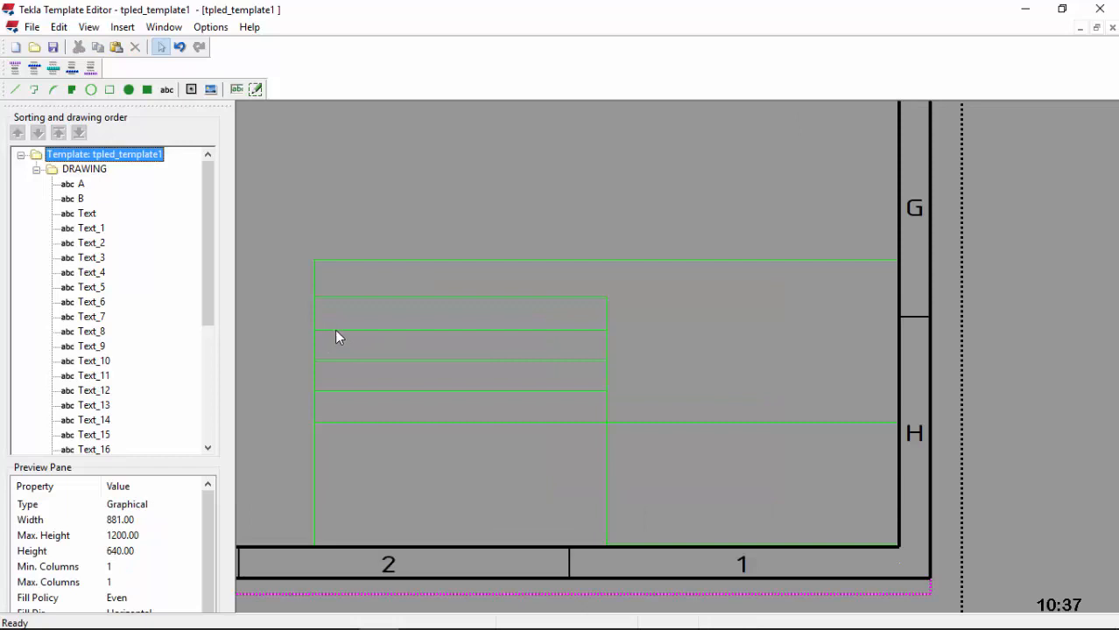
Step: Draw Rectangle_9 over the rows' left end and set its width to 20 mm (20 × 40 mm)
{"action": "left_click", "coordinate": [109, 90]}
{"action": "scroll", "coordinate": [330, 424], "scroll_direction": "up", "scroll_amount": 2}
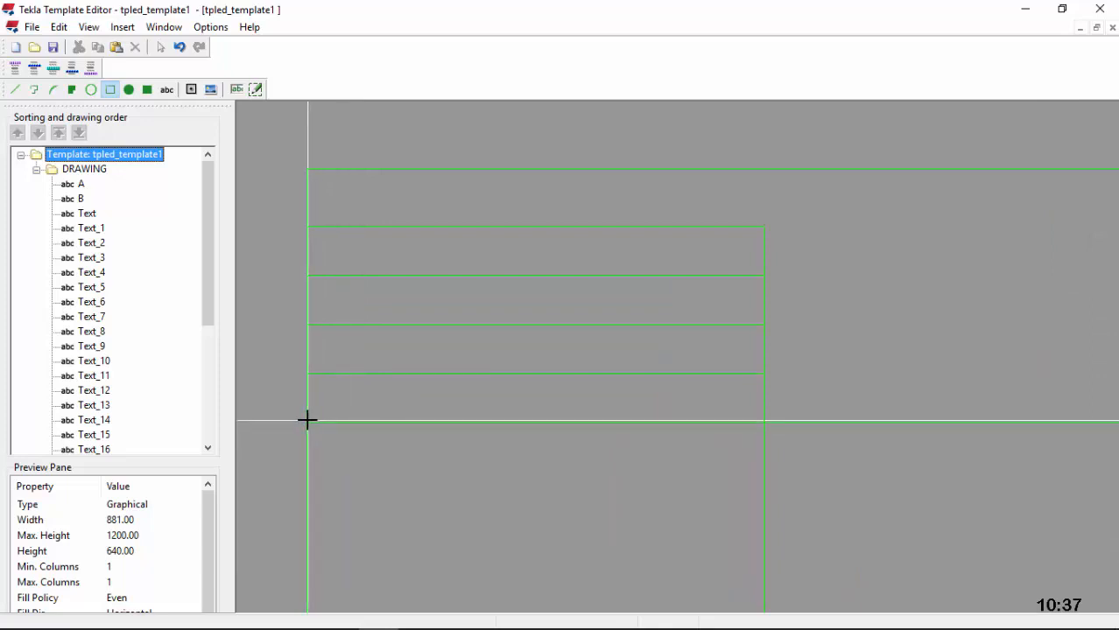
{"action": "left_click", "coordinate": [307, 420]}
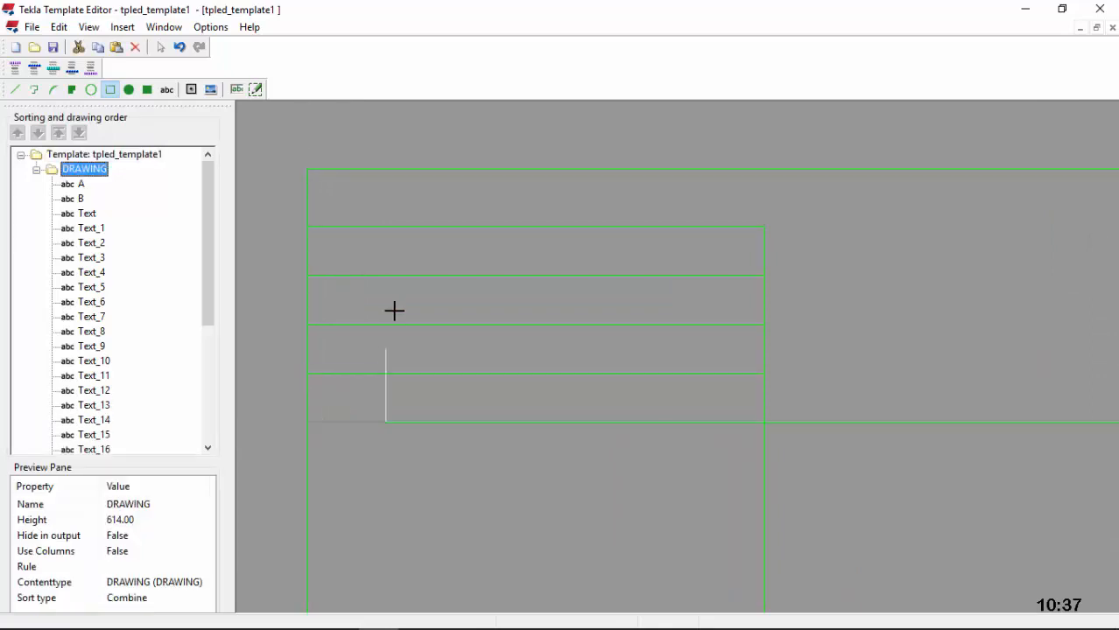
{"action": "left_click", "coordinate": [410, 227]}
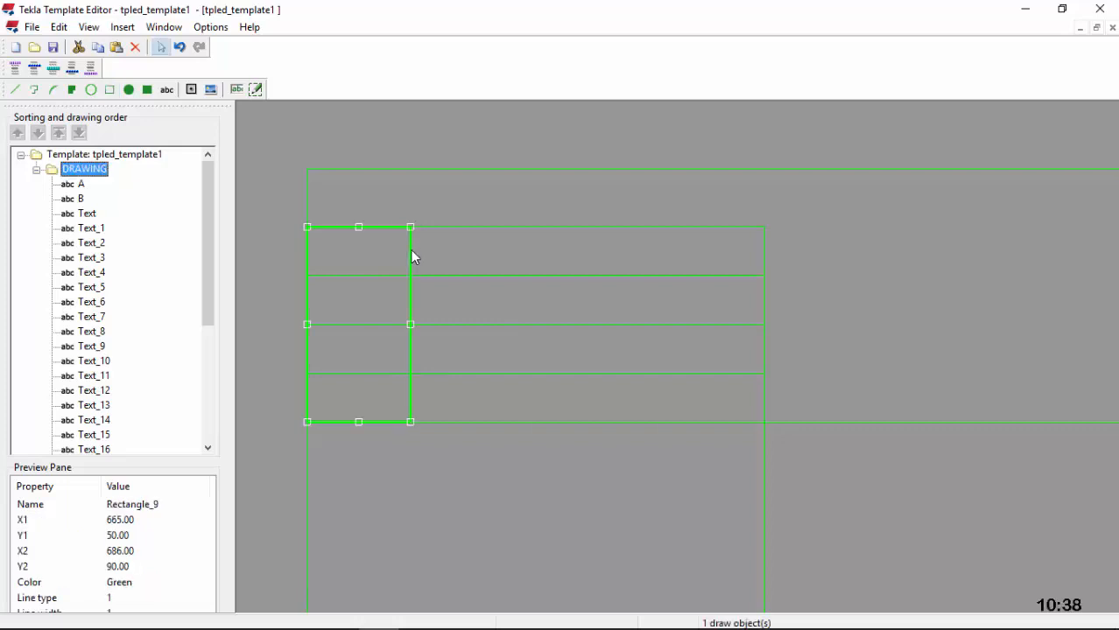
{"action": "double_click", "coordinate": [410, 250]}
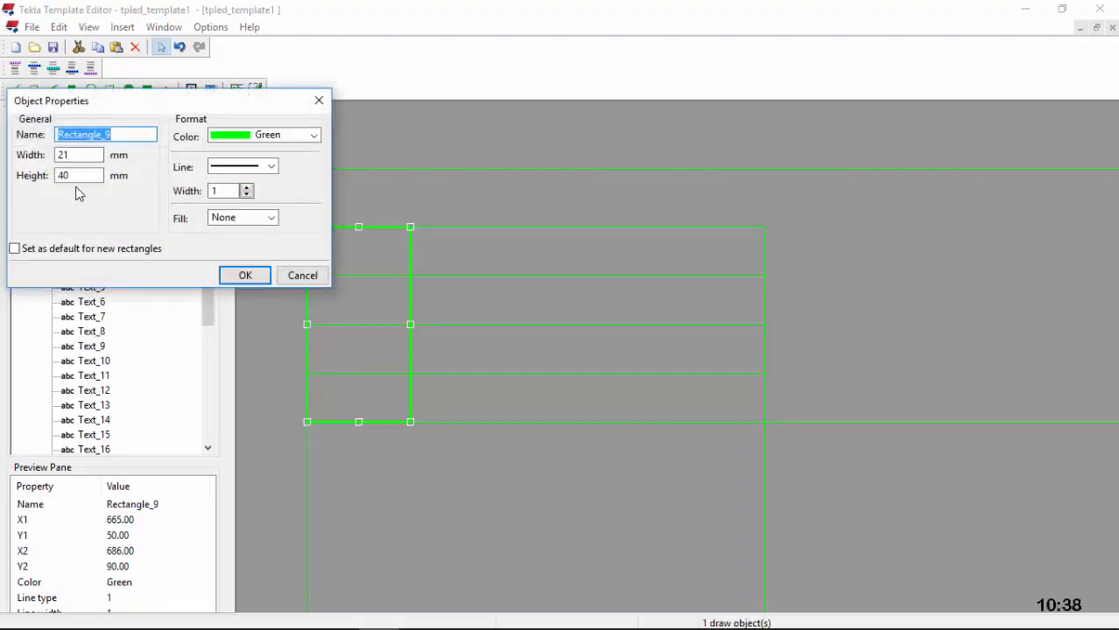
{"action": "left_click", "coordinate": [85, 175]}
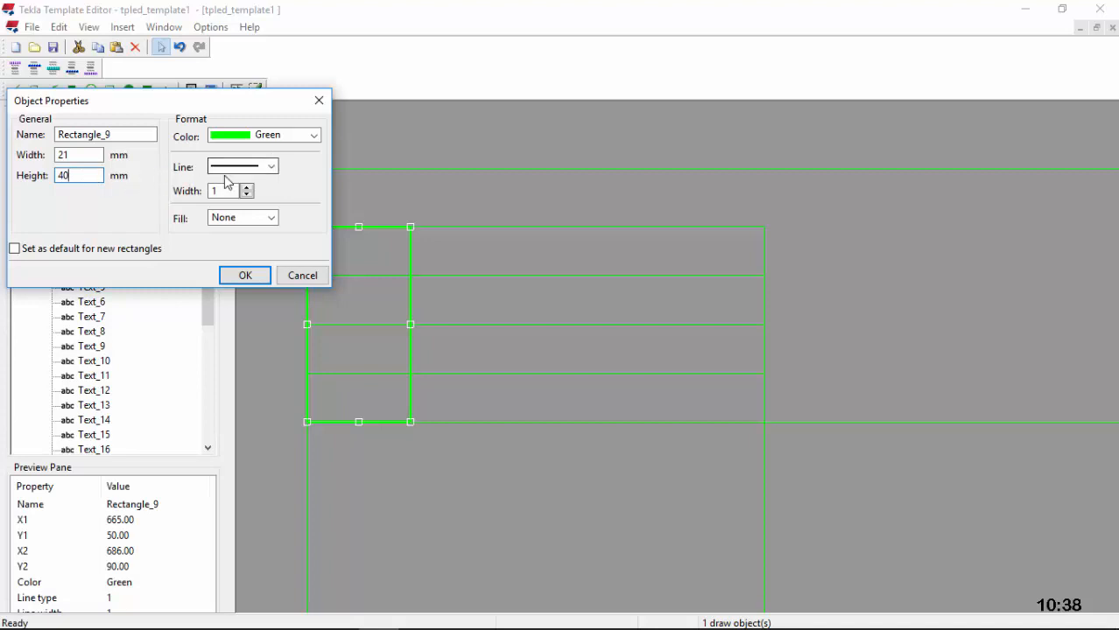
{"action": "left_click_drag", "start_coordinate": [76, 155], "coordinate": [55, 155]}
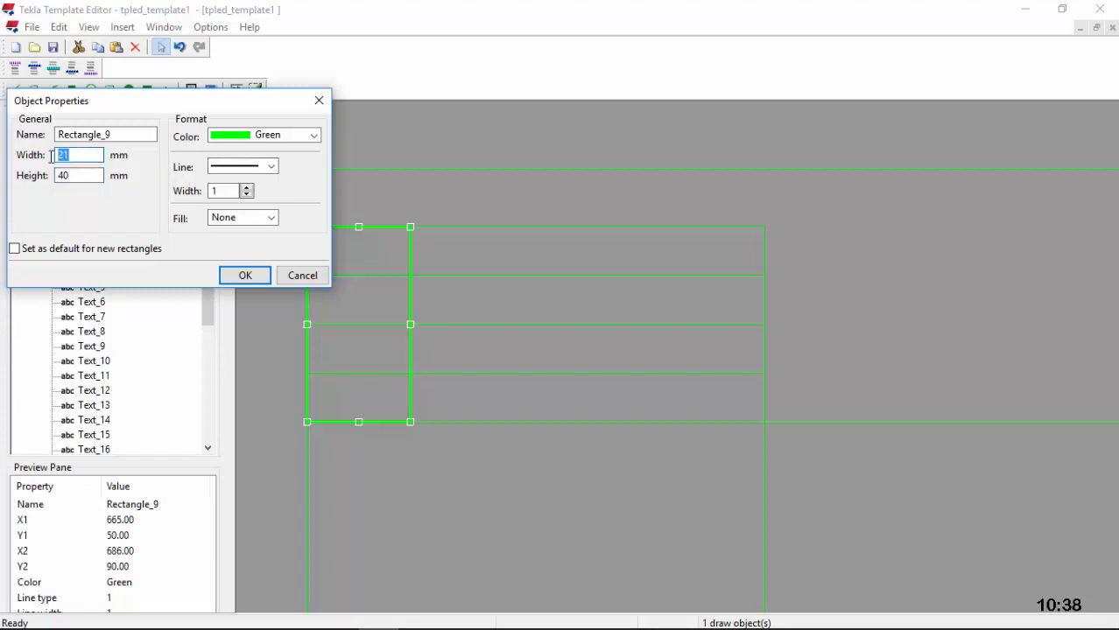
{"action": "left_click", "coordinate": [248, 276]}
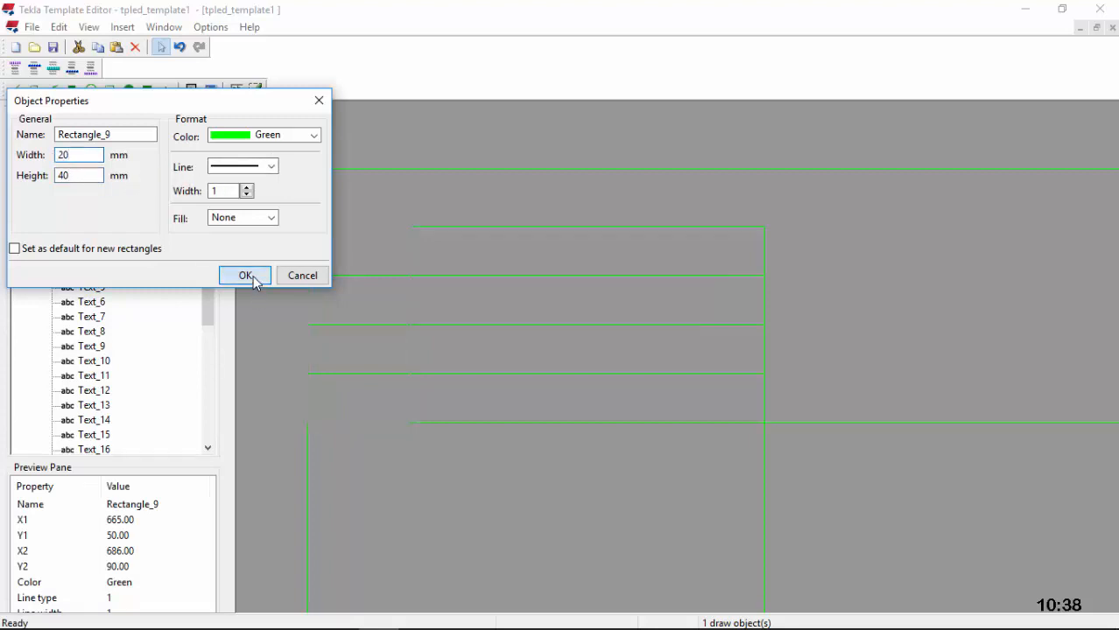
{"action": "left_click", "coordinate": [403, 302]}
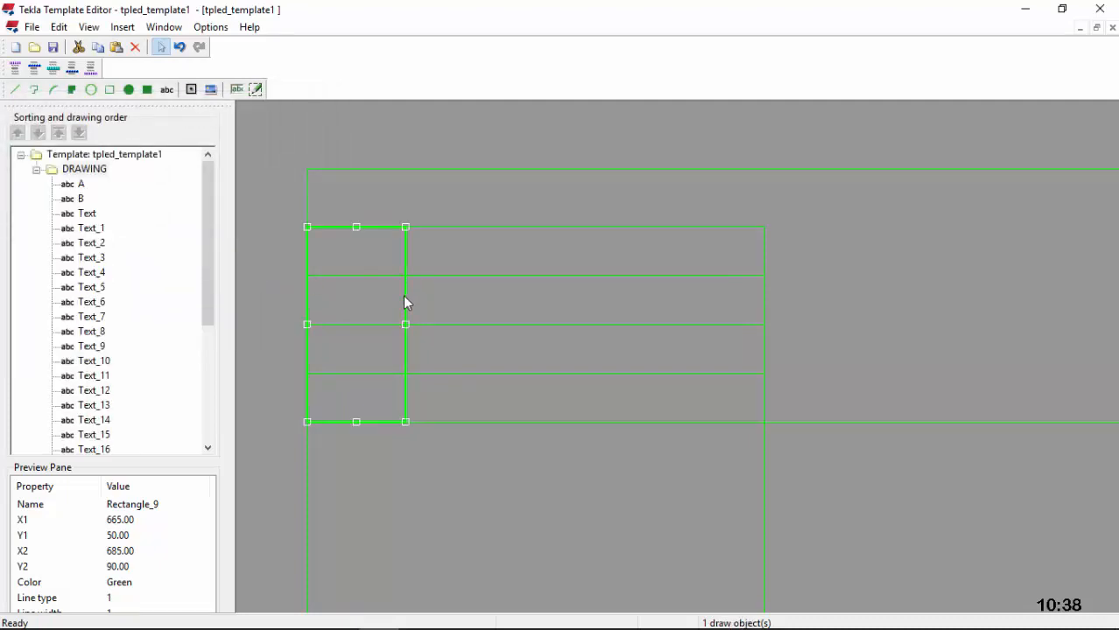
Step: Copy the 20 × 40 mm column rectangle and paste the first copy just right of it
{"action": "right_click", "coordinate": [404, 302]}
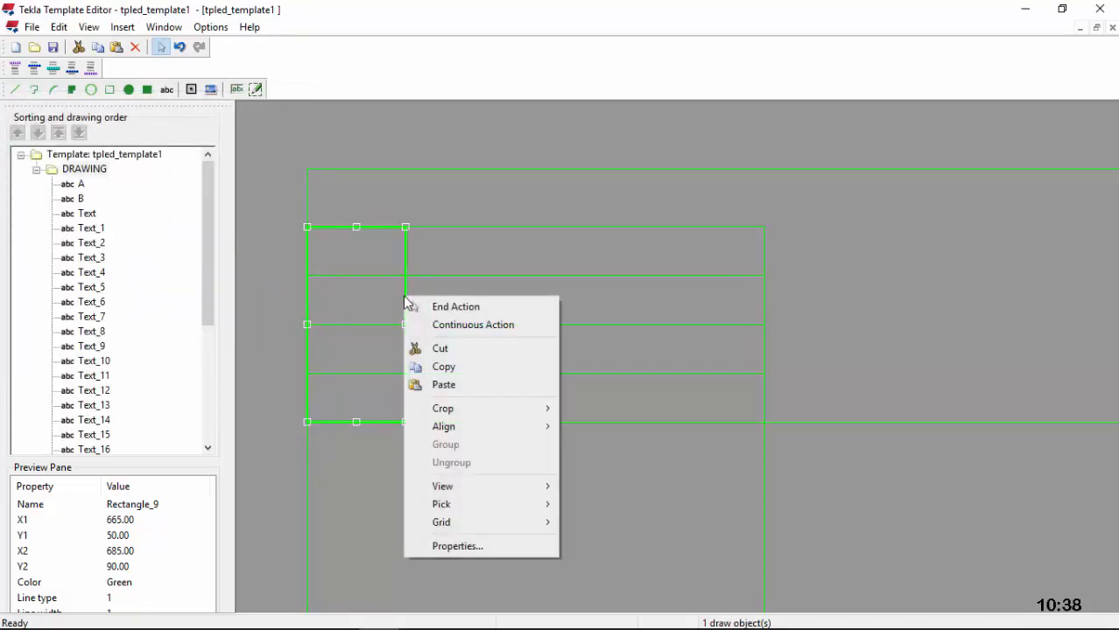
{"action": "left_click", "coordinate": [465, 367]}
{"action": "left_click", "coordinate": [454, 340]}
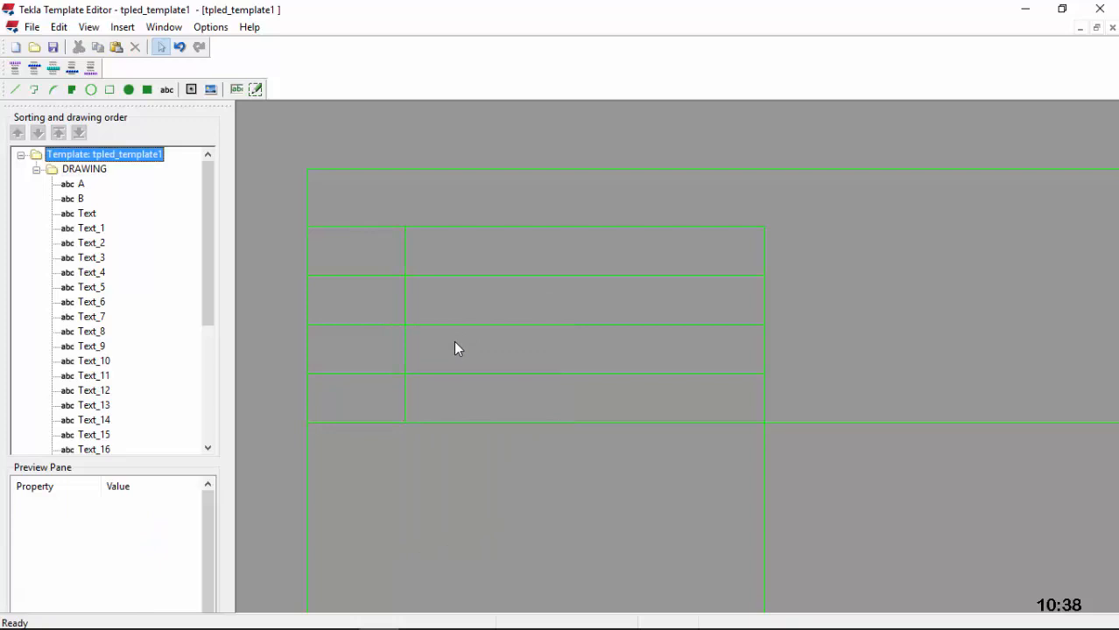
{"action": "right_click", "coordinate": [454, 340]}
{"action": "left_click", "coordinate": [462, 430]}
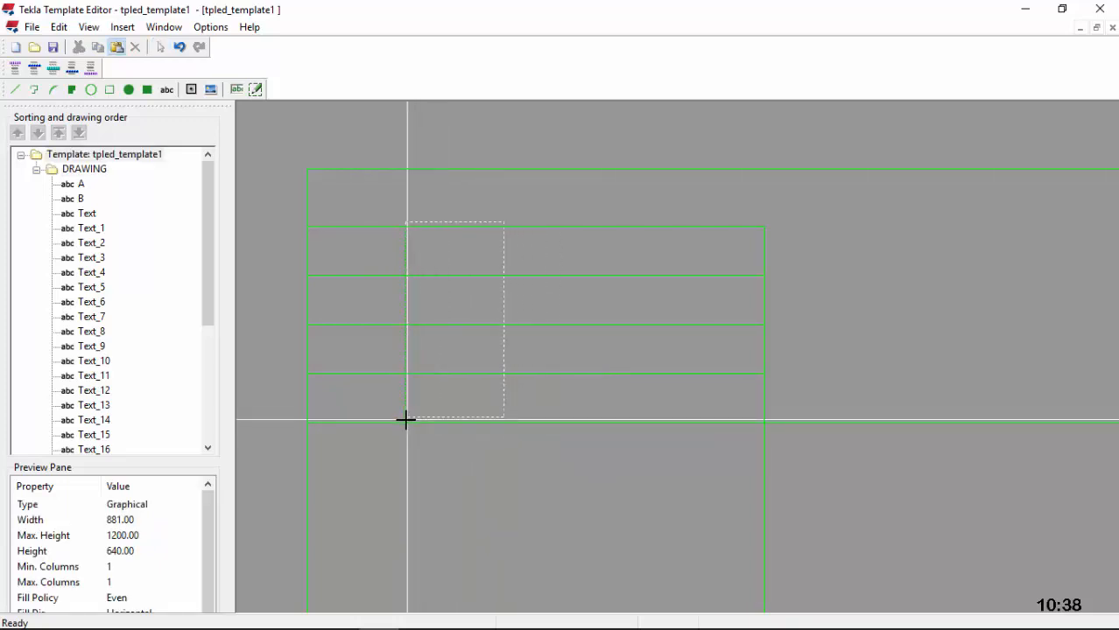
{"action": "left_click", "coordinate": [404, 420]}
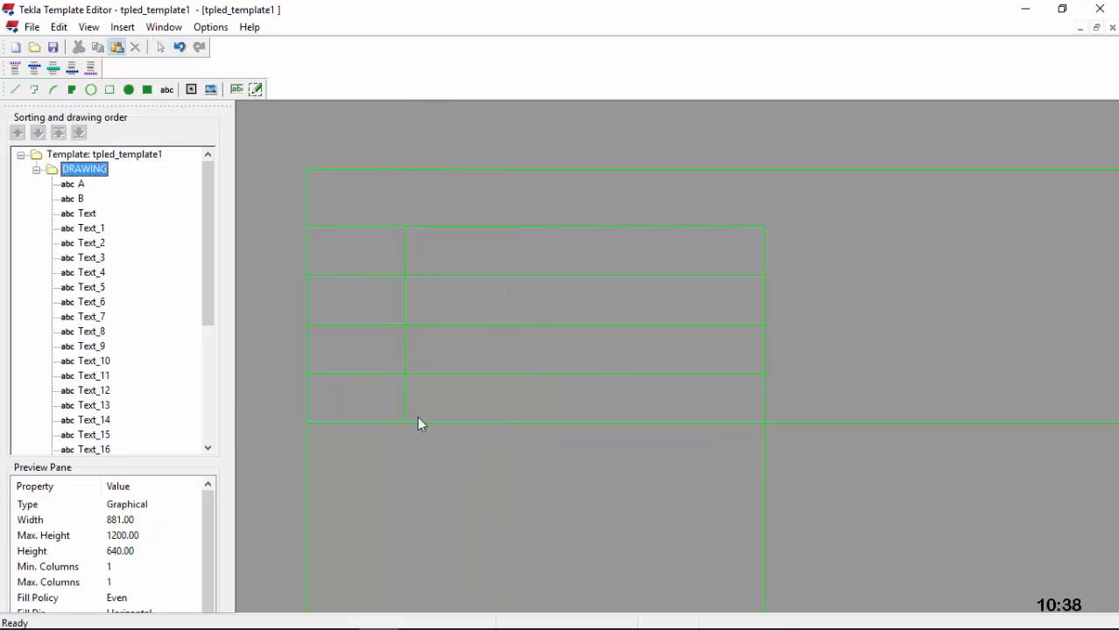
Step: Paste two more column copies side by side, dividing the four-row table into five columns
{"action": "right_click", "coordinate": [562, 291]}
{"action": "left_click", "coordinate": [610, 389]}
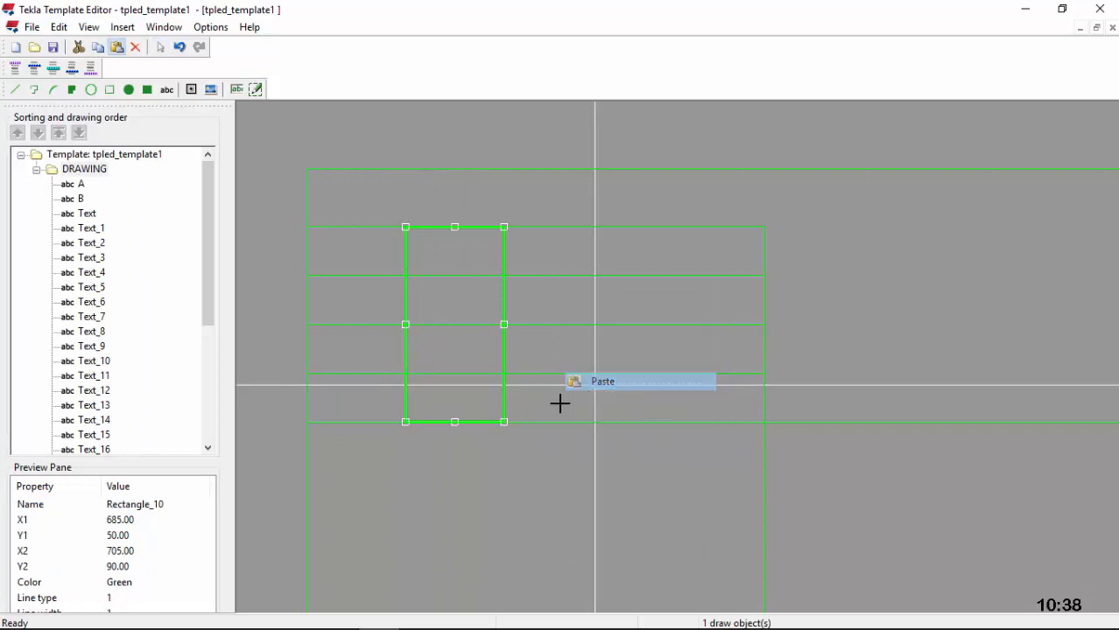
{"action": "left_click", "coordinate": [504, 421]}
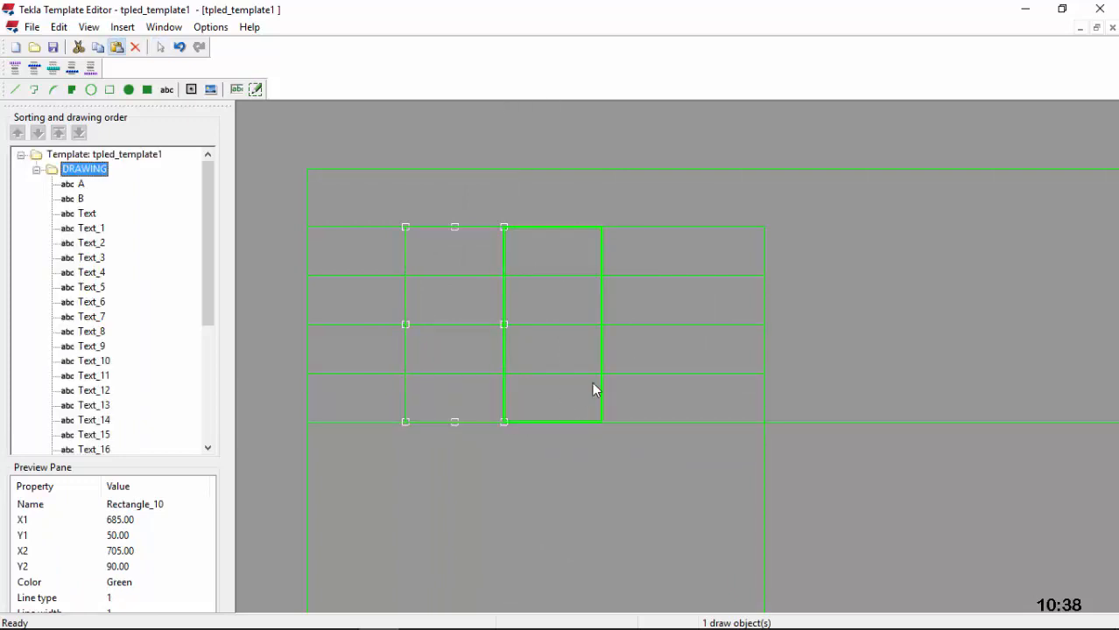
{"action": "right_click", "coordinate": [656, 302]}
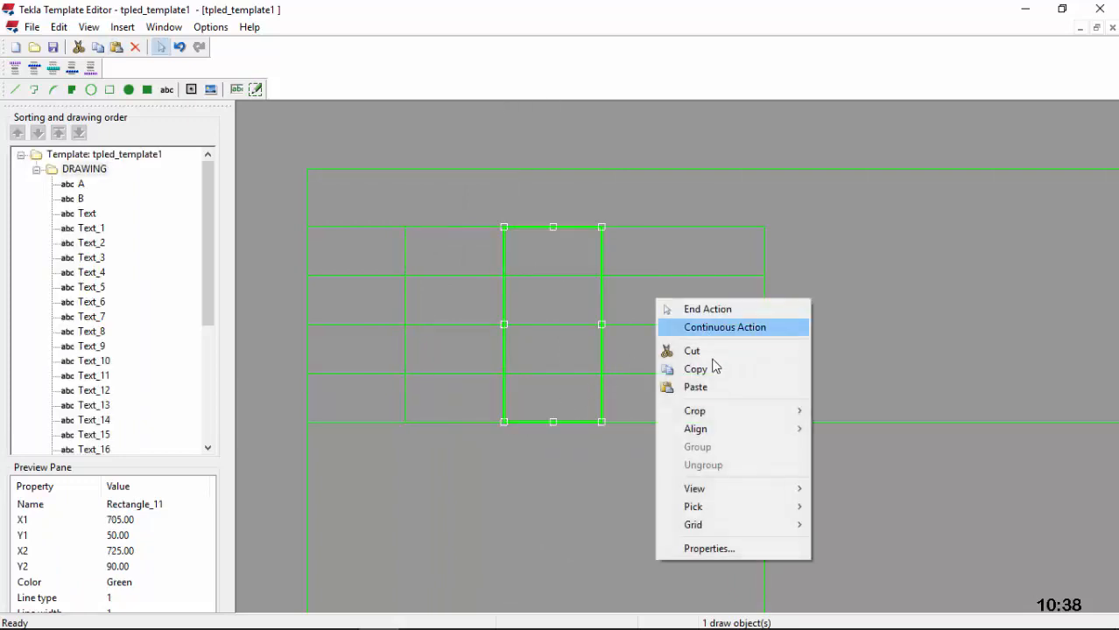
{"action": "left_click", "coordinate": [687, 388]}
{"action": "left_click", "coordinate": [602, 422]}
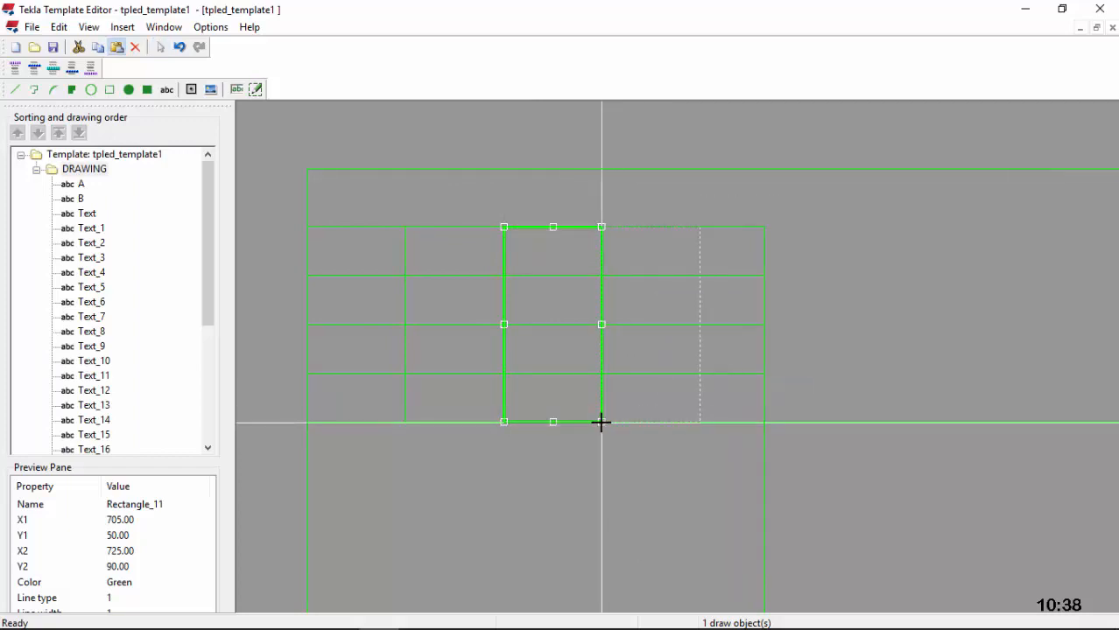
{"action": "left_click", "coordinate": [727, 255]}
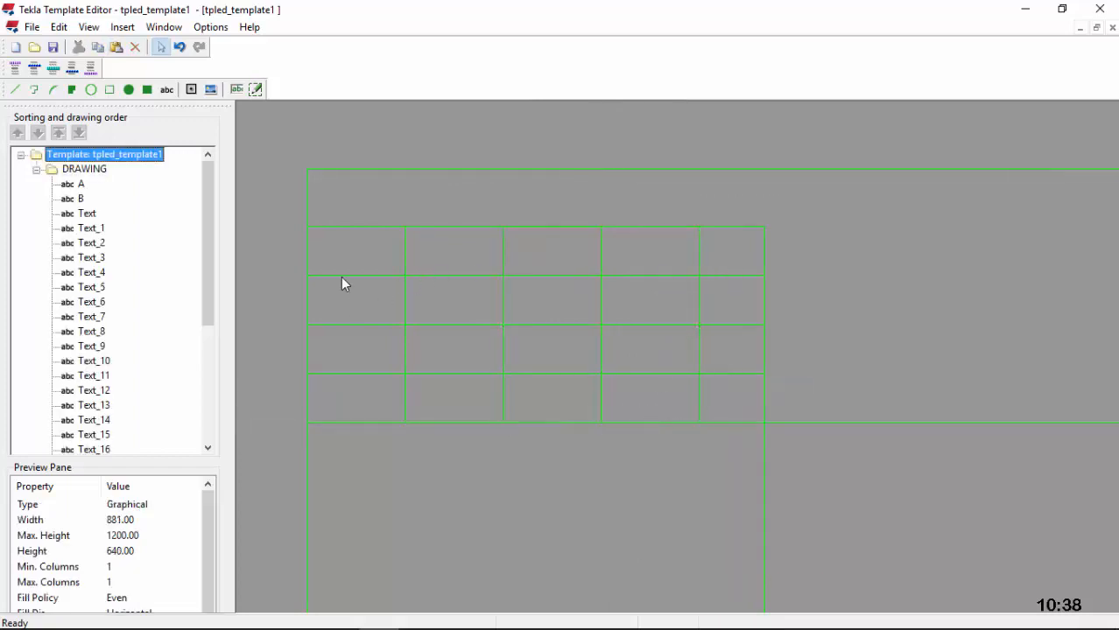
{"action": "left_click", "coordinate": [346, 277]}
Step: Move the left edges of the second, third and bottom rows right to the second column
{"action": "left_click_drag", "start_coordinate": [308, 301], "coordinate": [405, 301]}
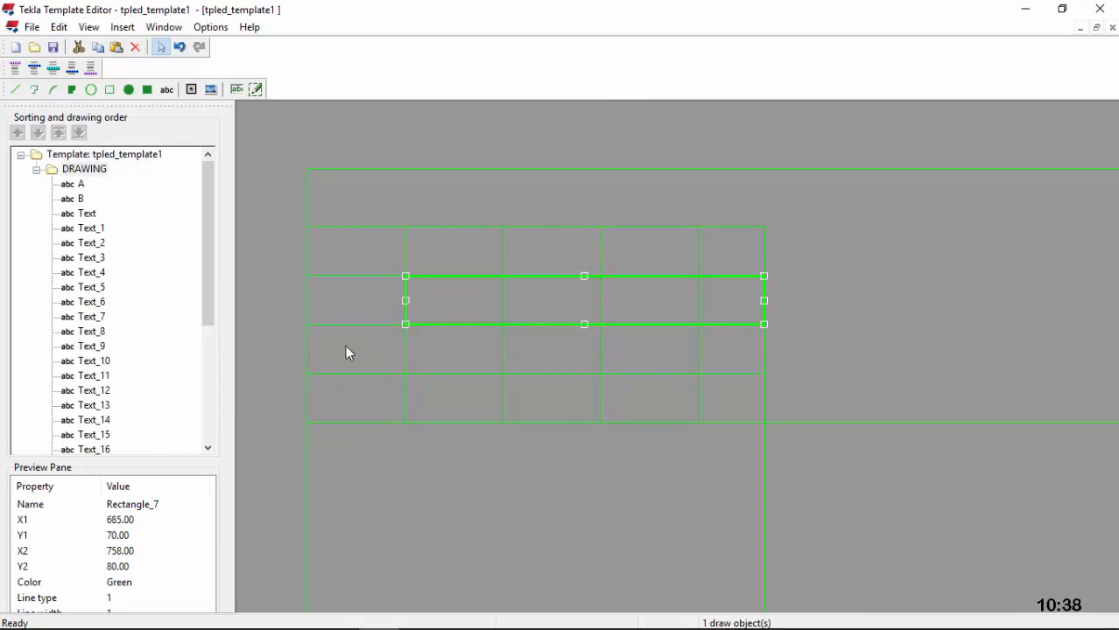
{"action": "left_click", "coordinate": [307, 359]}
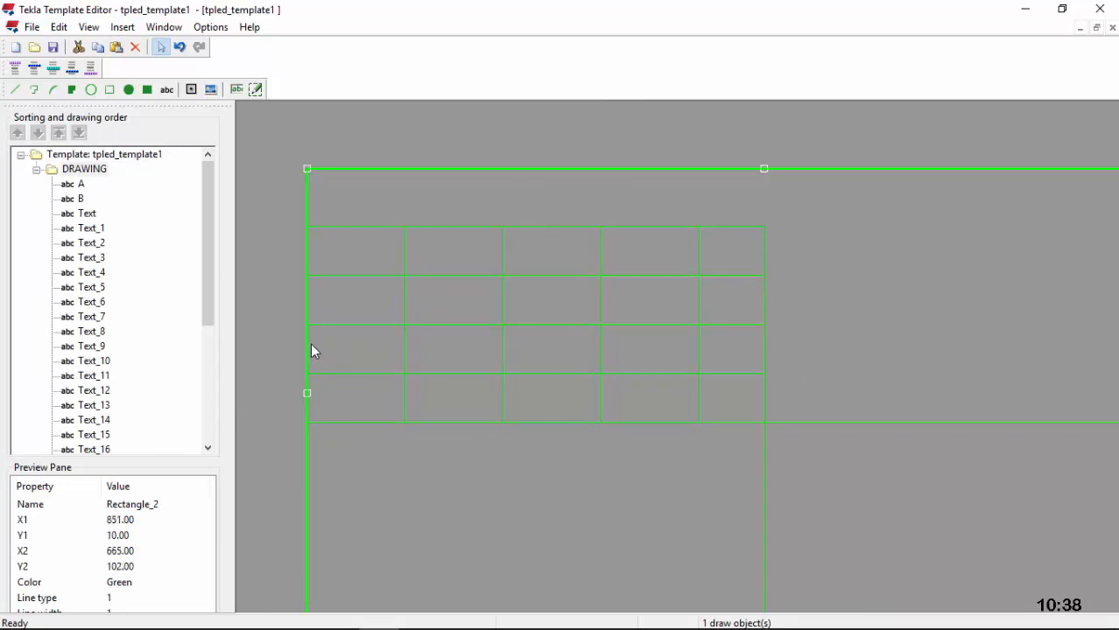
{"action": "left_click", "coordinate": [319, 325]}
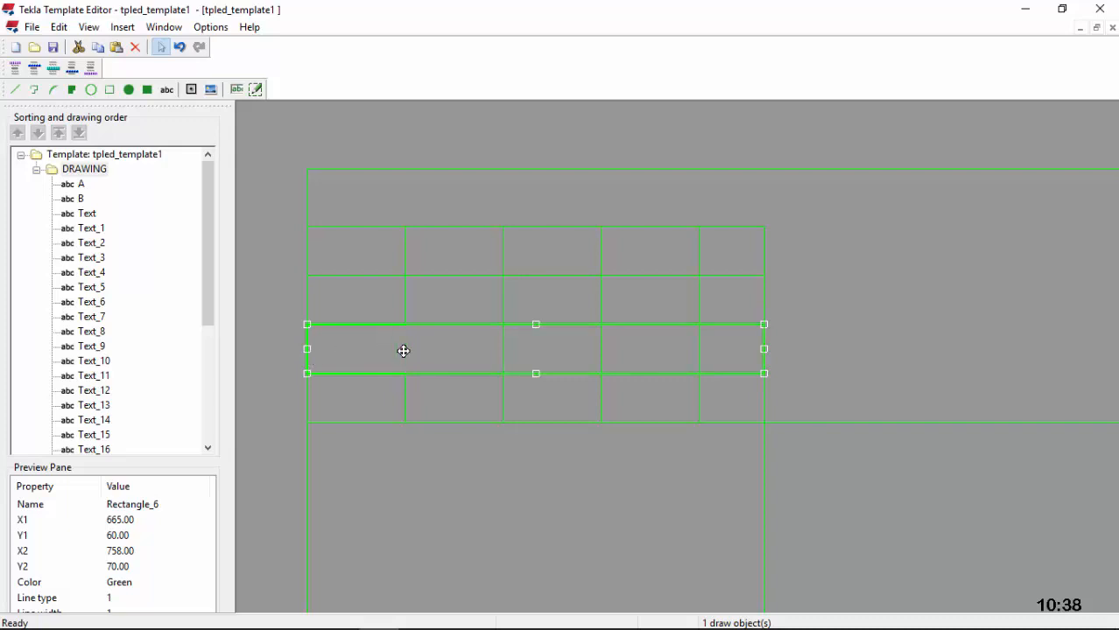
{"action": "left_click_drag", "start_coordinate": [377, 372], "coordinate": [387, 372]}
{"action": "left_click", "coordinate": [323, 402]}
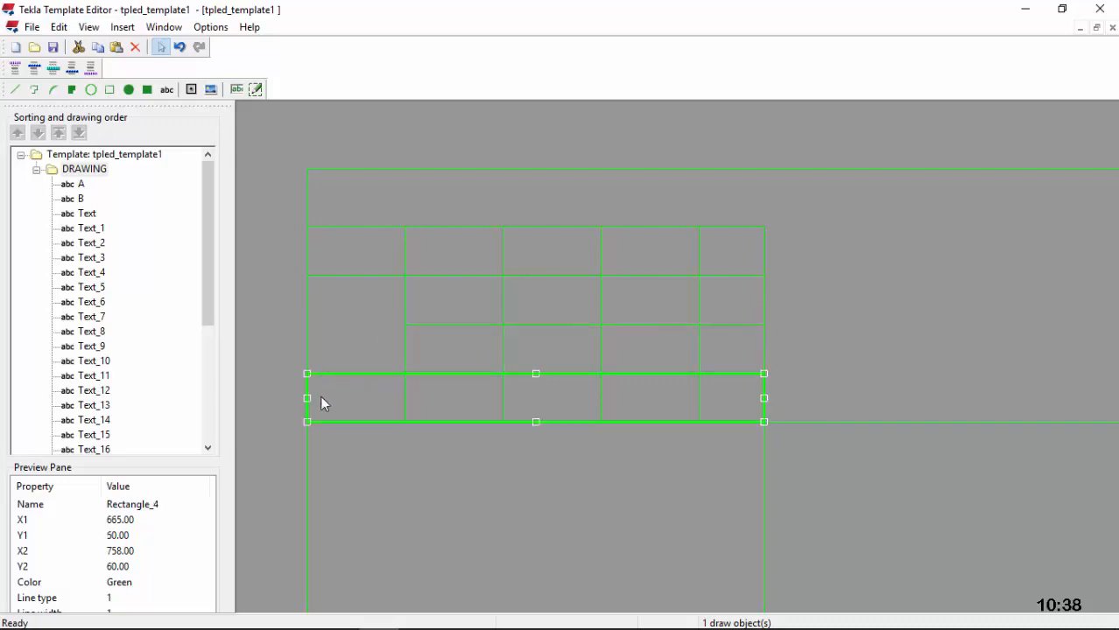
{"action": "left_click_drag", "start_coordinate": [307, 399], "coordinate": [407, 405]}
{"action": "left_click", "coordinate": [447, 281]}
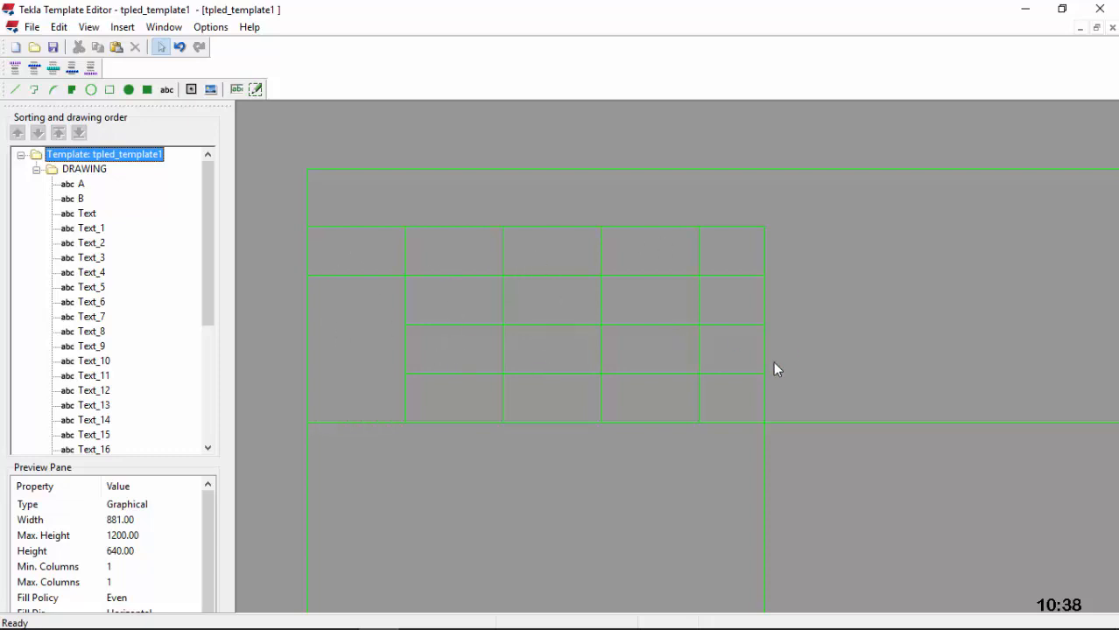
Step: Extend the lower-right block rectangle left so it starts at the fourth column
{"action": "left_click", "coordinate": [764, 337]}
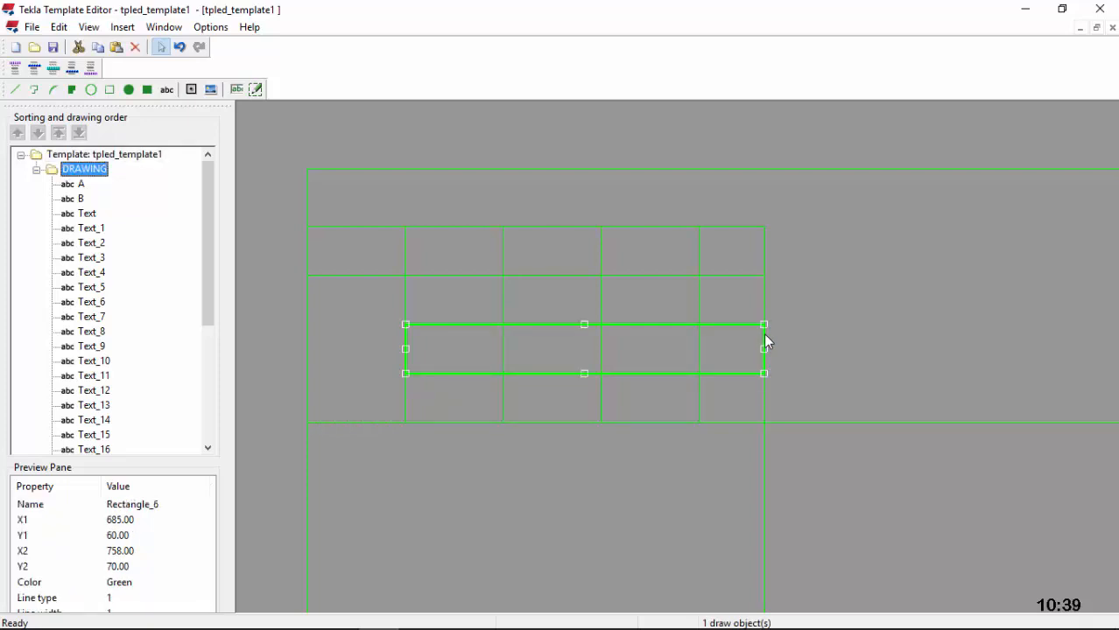
{"action": "left_click", "coordinate": [778, 382]}
{"action": "left_click", "coordinate": [760, 439]}
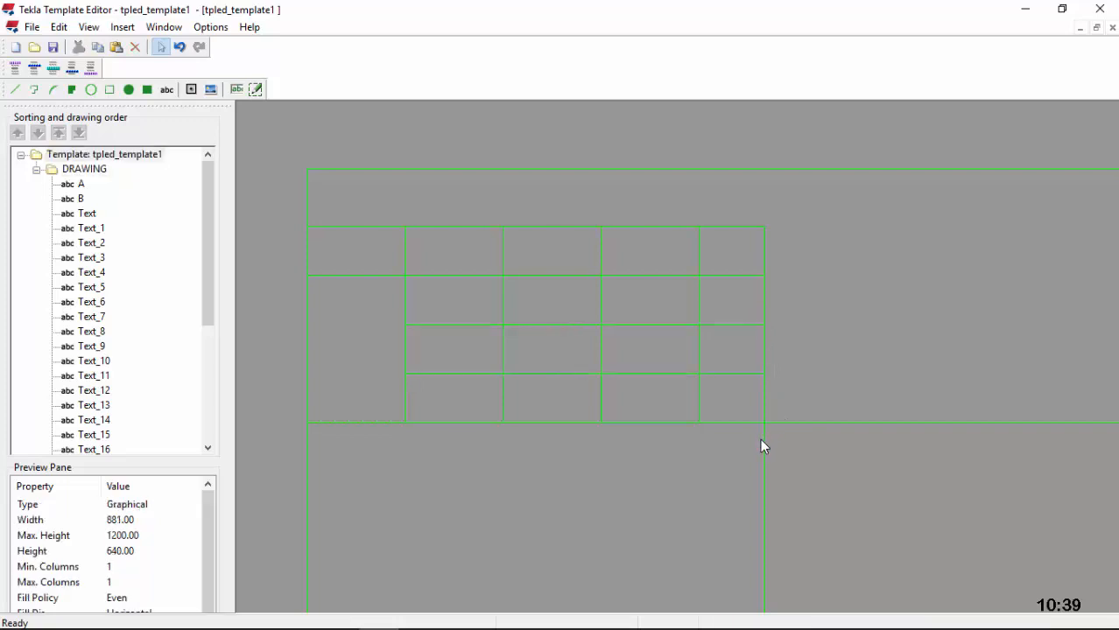
{"action": "left_click", "coordinate": [763, 357]}
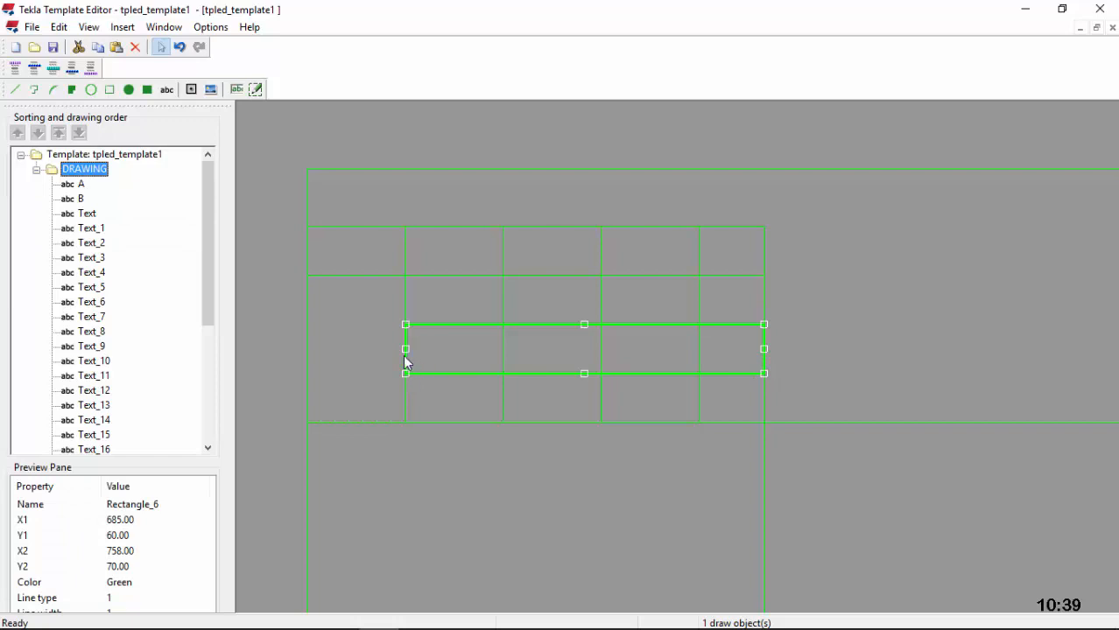
{"action": "left_click", "coordinate": [834, 373]}
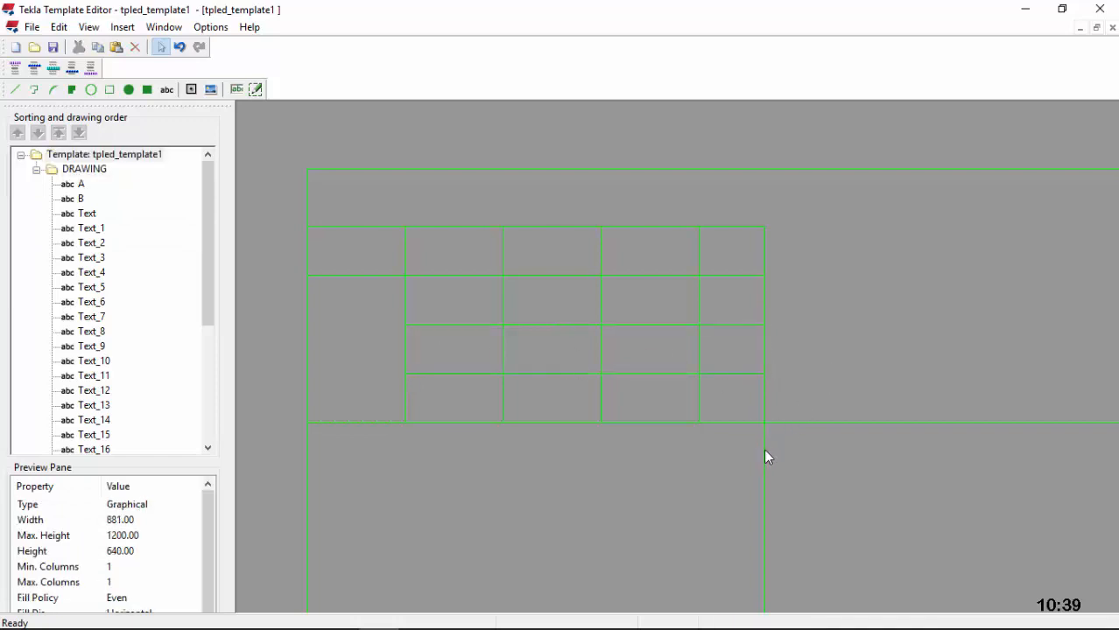
{"action": "left_click", "coordinate": [763, 448]}
{"action": "left_click_drag", "start_coordinate": [764, 523], "coordinate": [700, 508]}
Step: Trim the second, top and bottom rows to end at the fourth column, X 745 mm
{"action": "left_click", "coordinate": [770, 357]}
{"action": "left_click", "coordinate": [764, 355]}
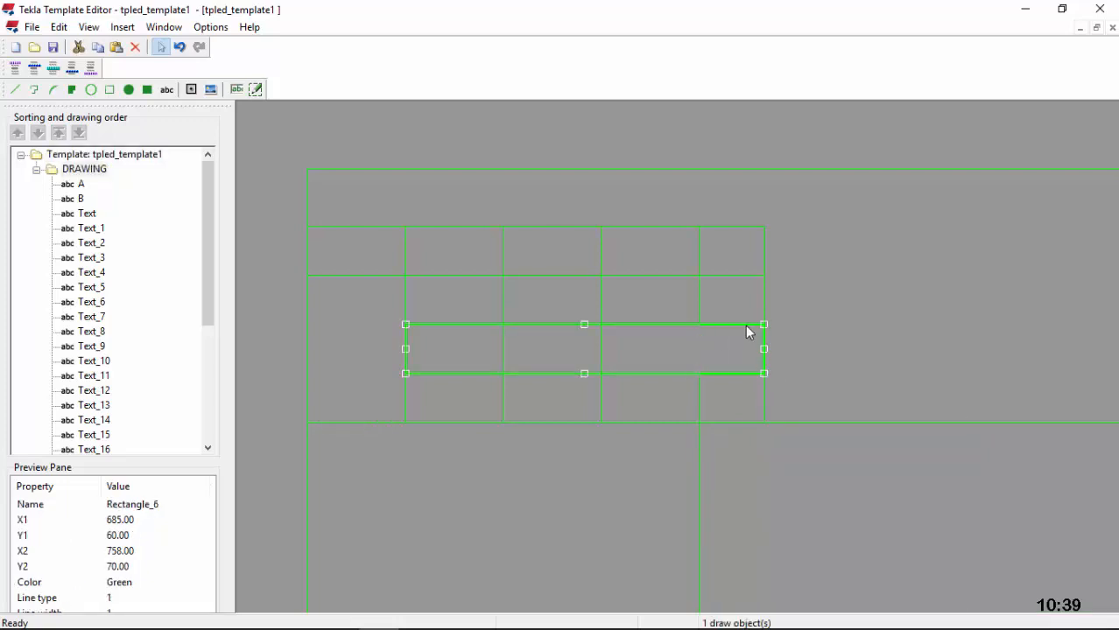
{"action": "left_click", "coordinate": [763, 307]}
{"action": "left_click_drag", "start_coordinate": [762, 303], "coordinate": [697, 296]}
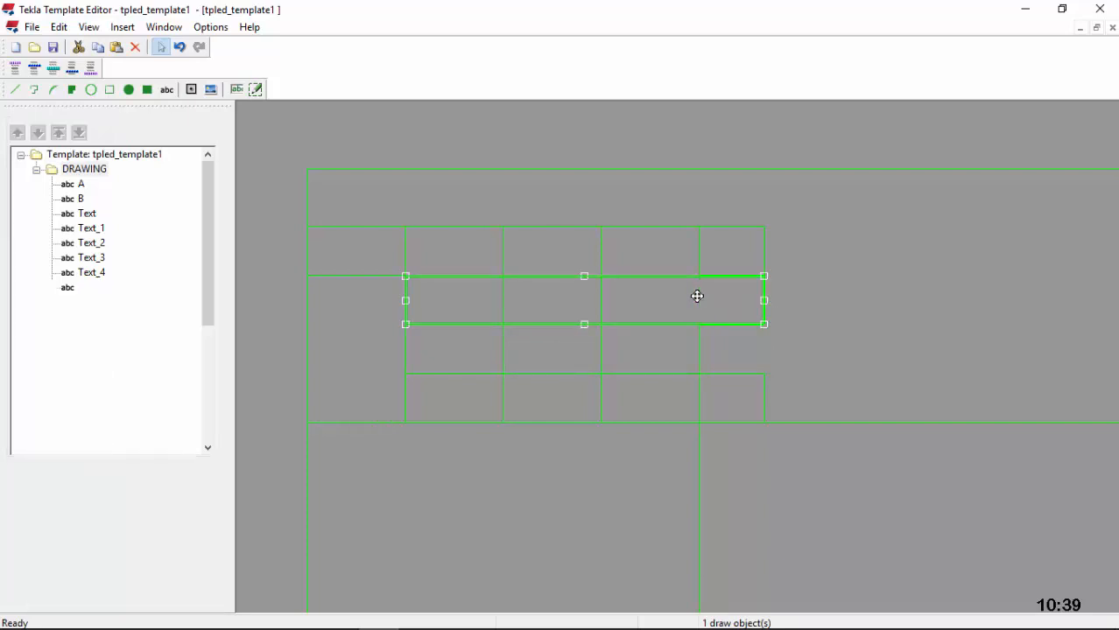
{"action": "left_click", "coordinate": [763, 251]}
{"action": "left_click_drag", "start_coordinate": [757, 253], "coordinate": [700, 255]}
{"action": "left_click", "coordinate": [762, 391]}
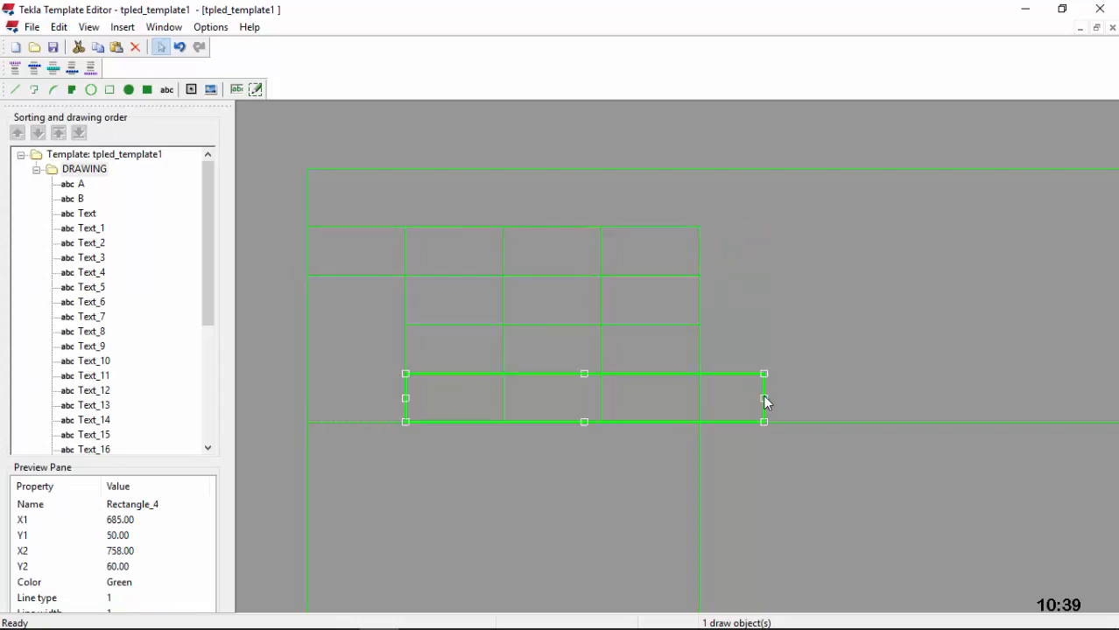
{"action": "left_click_drag", "start_coordinate": [699, 397], "coordinate": [699, 396]}
Step: Zoom in and out to review the green four-column cell grid in the title block
{"action": "left_click", "coordinate": [766, 337]}
{"action": "scroll", "coordinate": [605, 414], "scroll_direction": "down", "scroll_amount": 3}
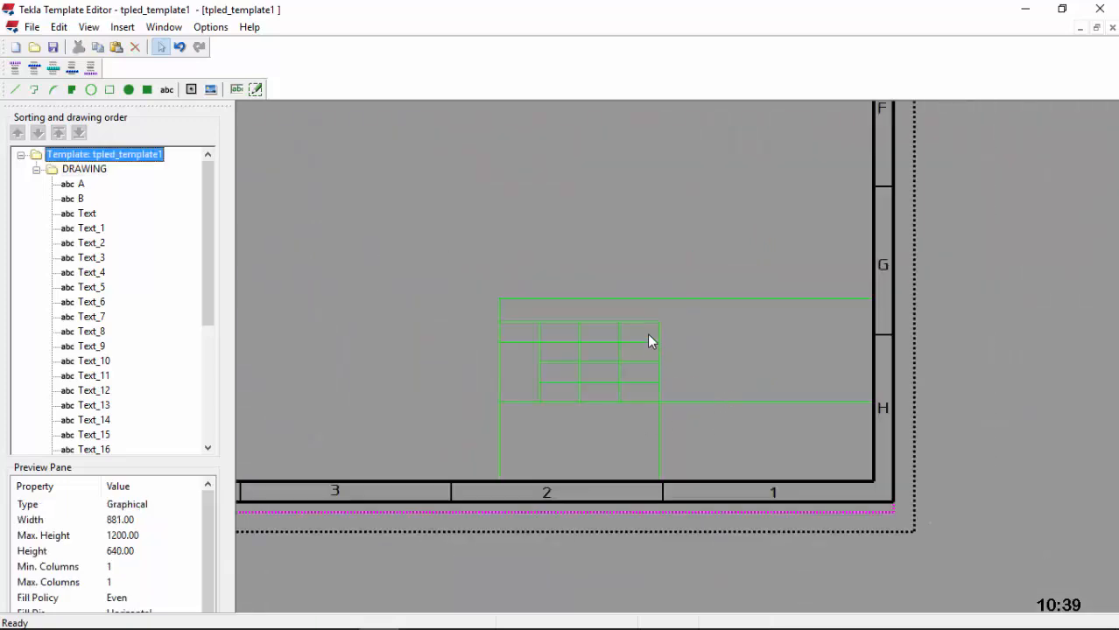
{"action": "scroll", "coordinate": [649, 341], "scroll_direction": "up", "scroll_amount": 1}
{"action": "scroll", "coordinate": [648, 341], "scroll_direction": "up", "scroll_amount": 1}
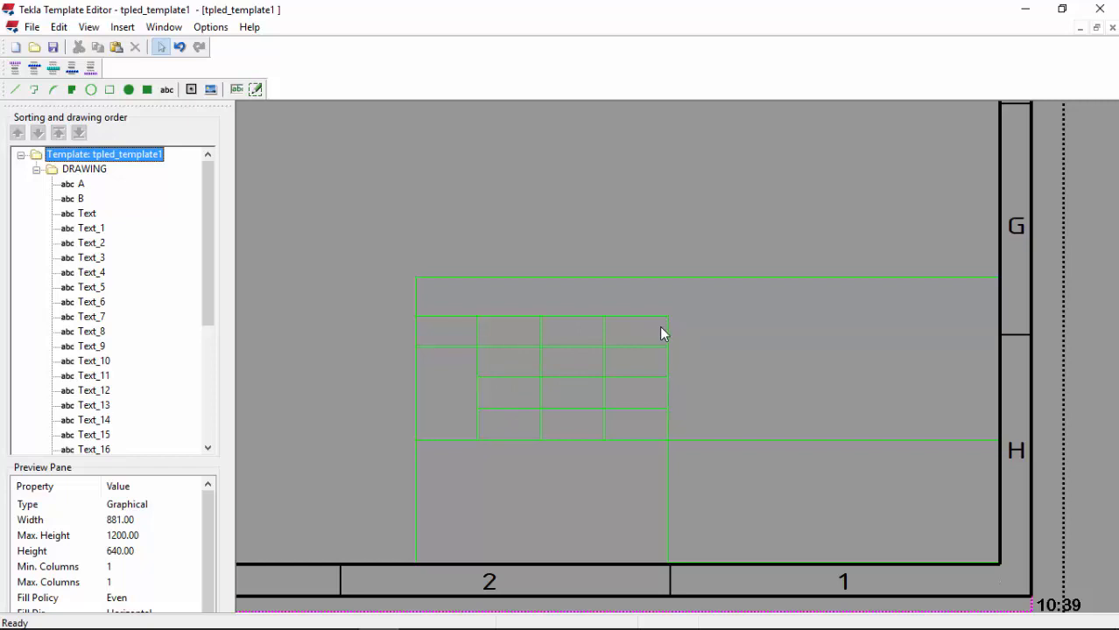
{"action": "scroll", "coordinate": [623, 343], "scroll_direction": "up", "scroll_amount": 1}
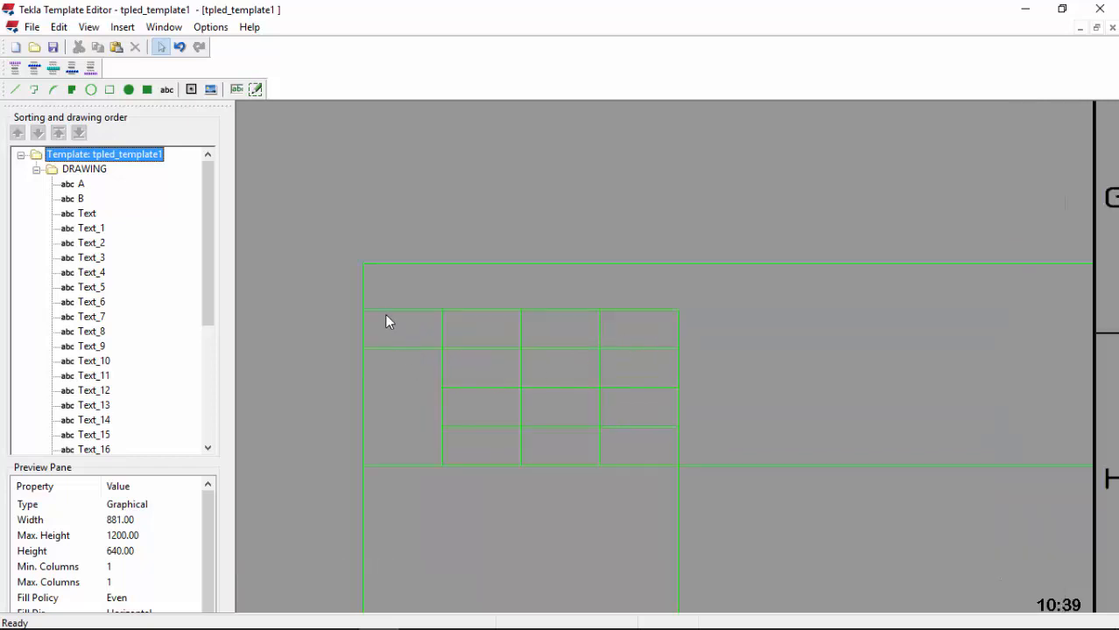
{"action": "scroll", "coordinate": [491, 407], "scroll_direction": "down", "scroll_amount": 3}
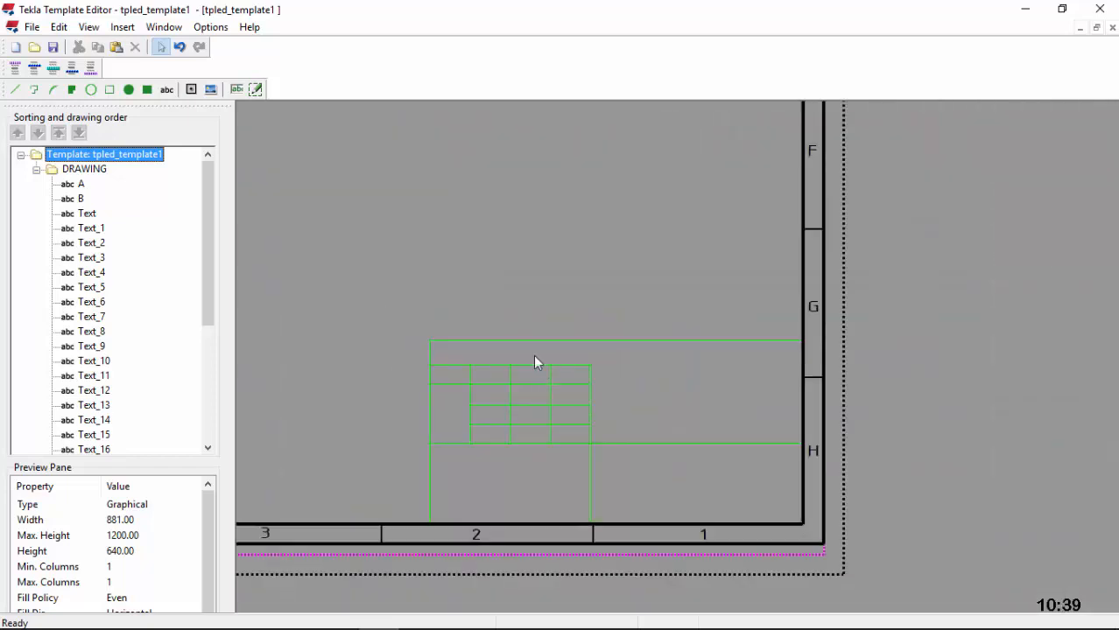
Step: Draw a rectangle from the grid's right edge out to the drawing border
{"action": "scroll", "coordinate": [482, 344], "scroll_direction": "up", "scroll_amount": 3}
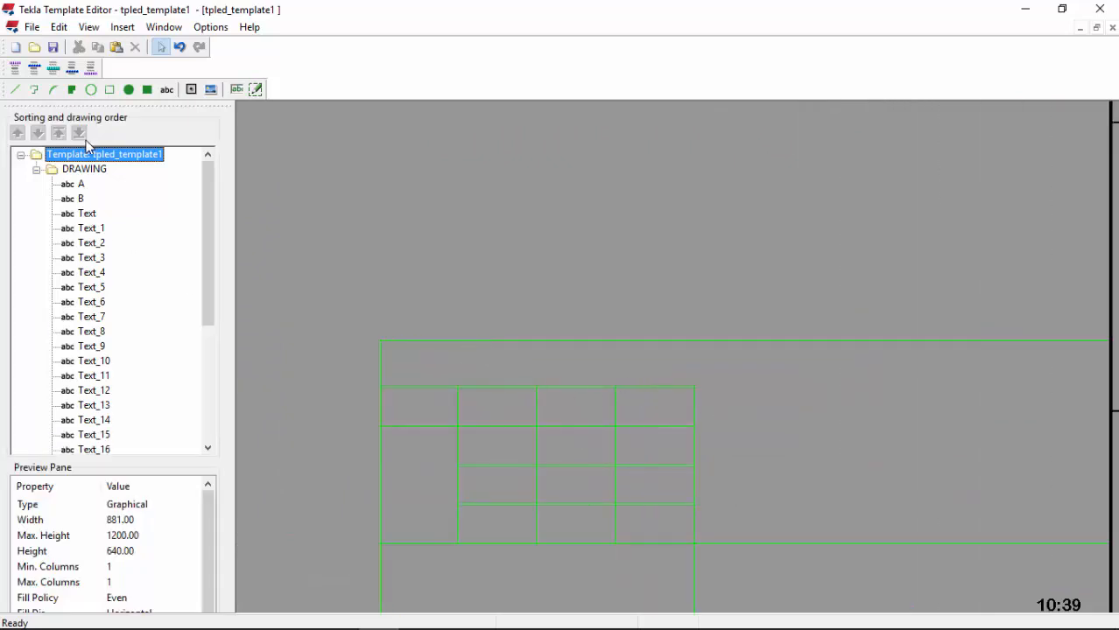
{"action": "left_click", "coordinate": [109, 89]}
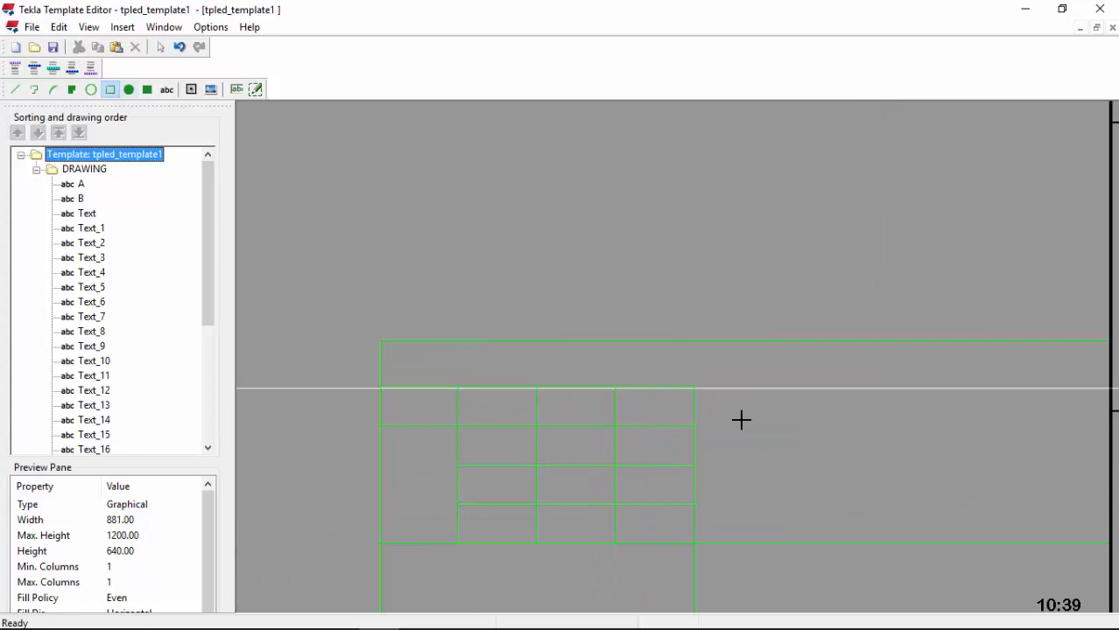
{"action": "left_click", "coordinate": [694, 389]}
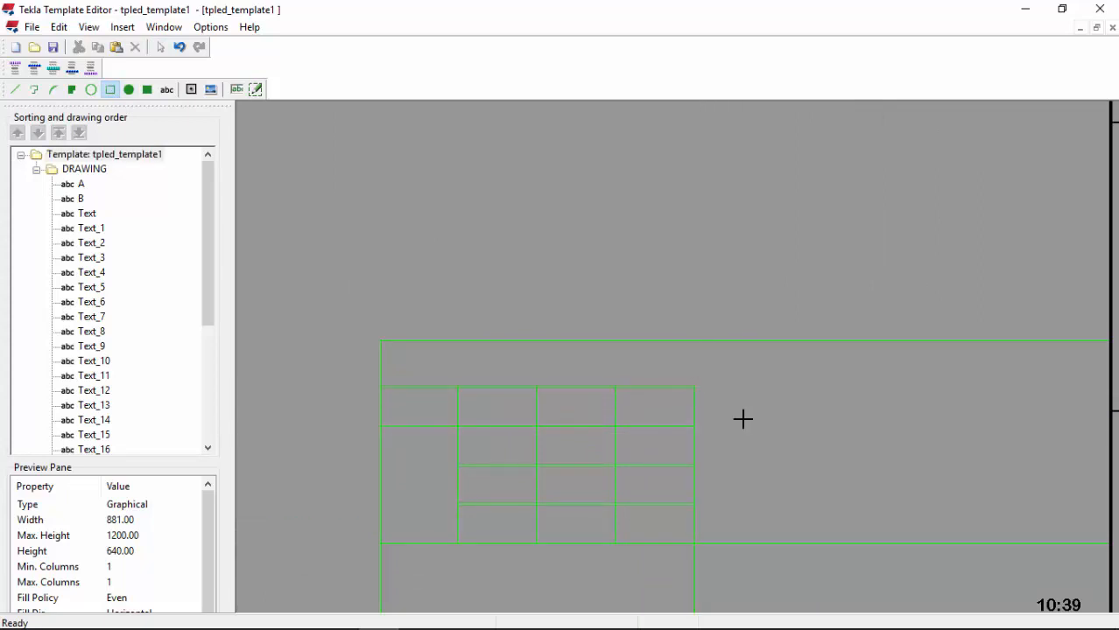
{"action": "scroll", "coordinate": [554, 354], "scroll_direction": "down", "scroll_amount": 2}
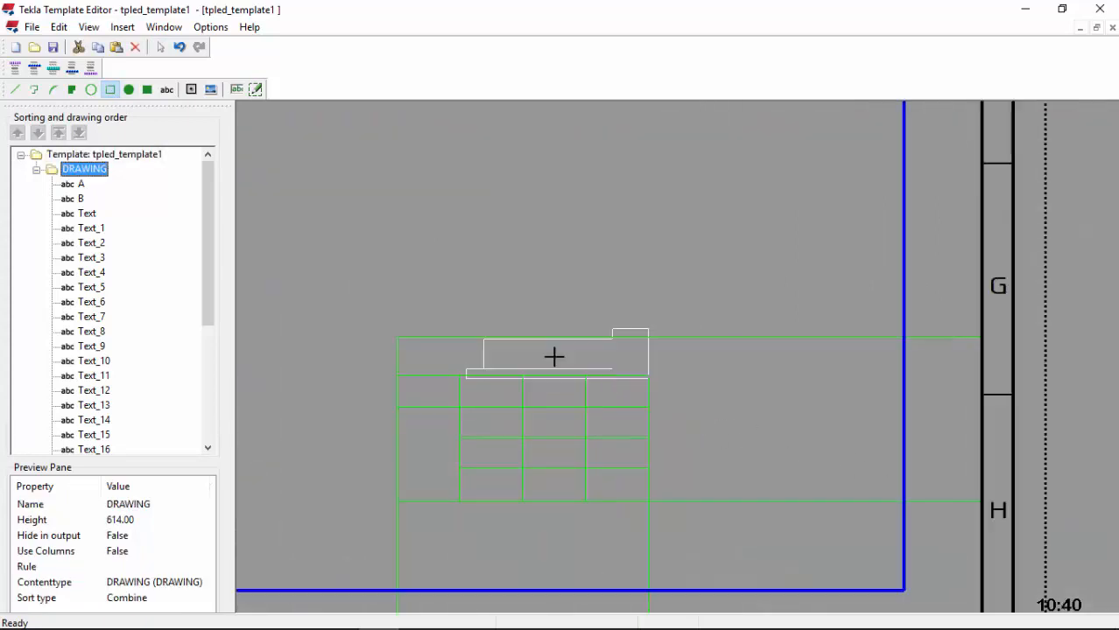
{"action": "scroll", "coordinate": [806, 459], "scroll_direction": "up", "scroll_amount": 1}
{"action": "scroll", "coordinate": [862, 461], "scroll_direction": "up", "scroll_amount": 1}
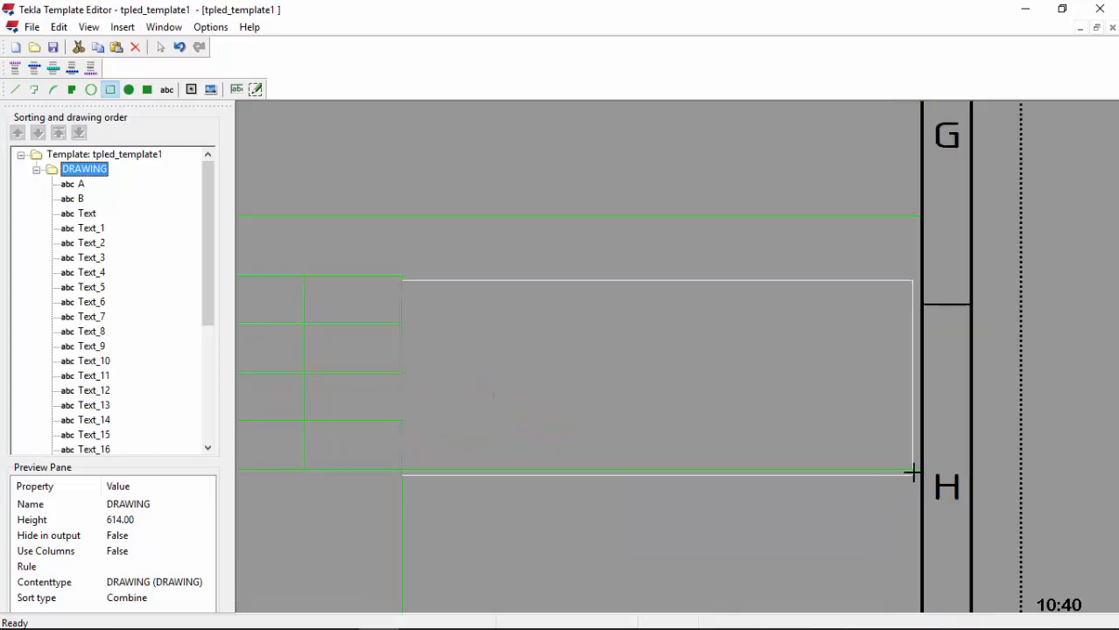
{"action": "left_click", "coordinate": [920, 470]}
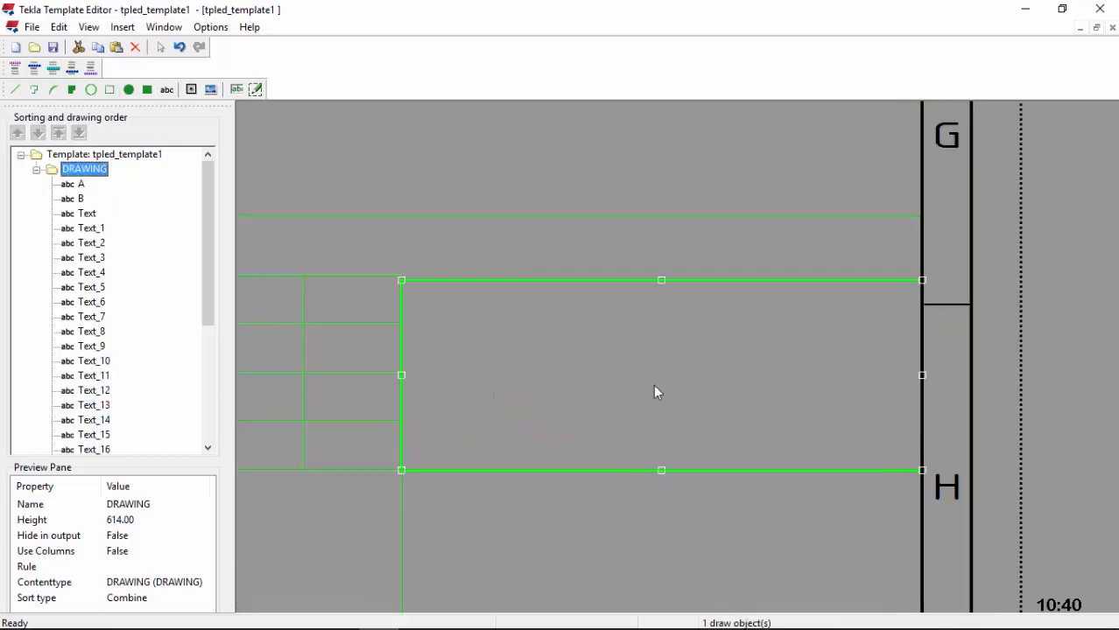
Step: Raise the new rectangle's top edge to Y 90, level with the grid's top
{"action": "scroll", "coordinate": [391, 283], "scroll_direction": "up", "scroll_amount": 1}
{"action": "left_click_drag", "start_coordinate": [816, 280], "coordinate": [815, 273]}
{"action": "scroll", "coordinate": [670, 334], "scroll_direction": "down", "scroll_amount": 1}
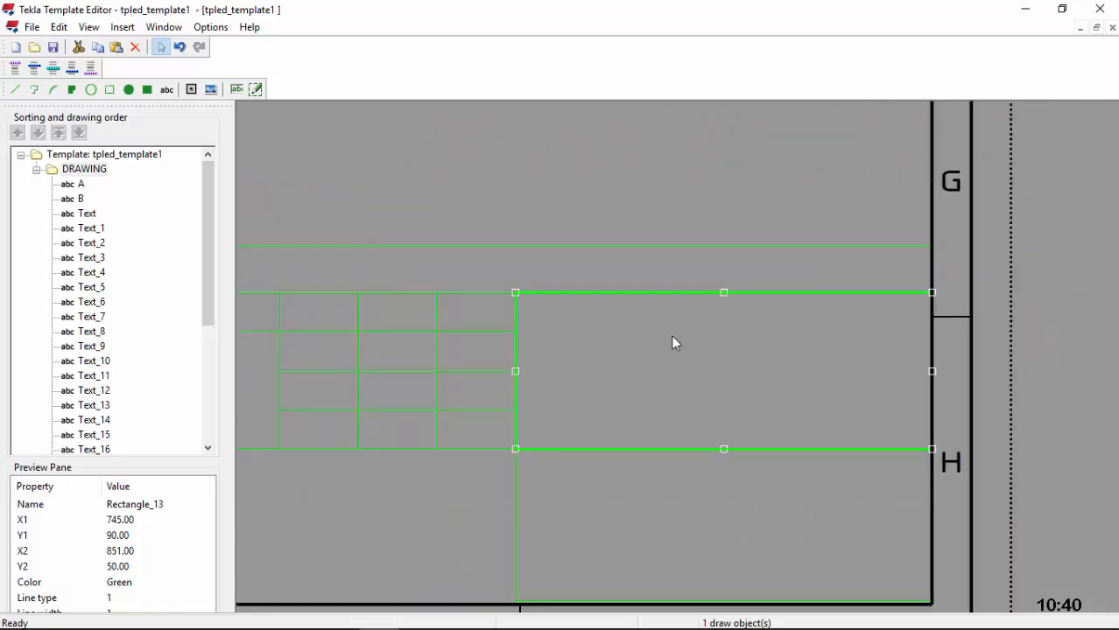
{"action": "left_click", "coordinate": [673, 342]}
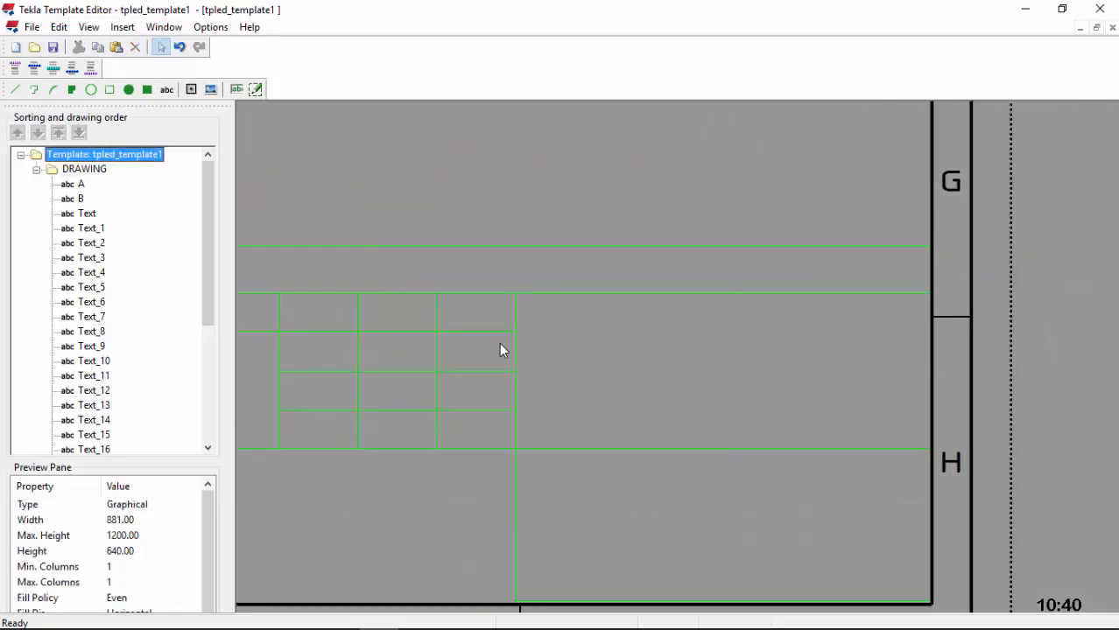
{"action": "scroll", "coordinate": [723, 368], "scroll_direction": "down", "scroll_amount": 1}
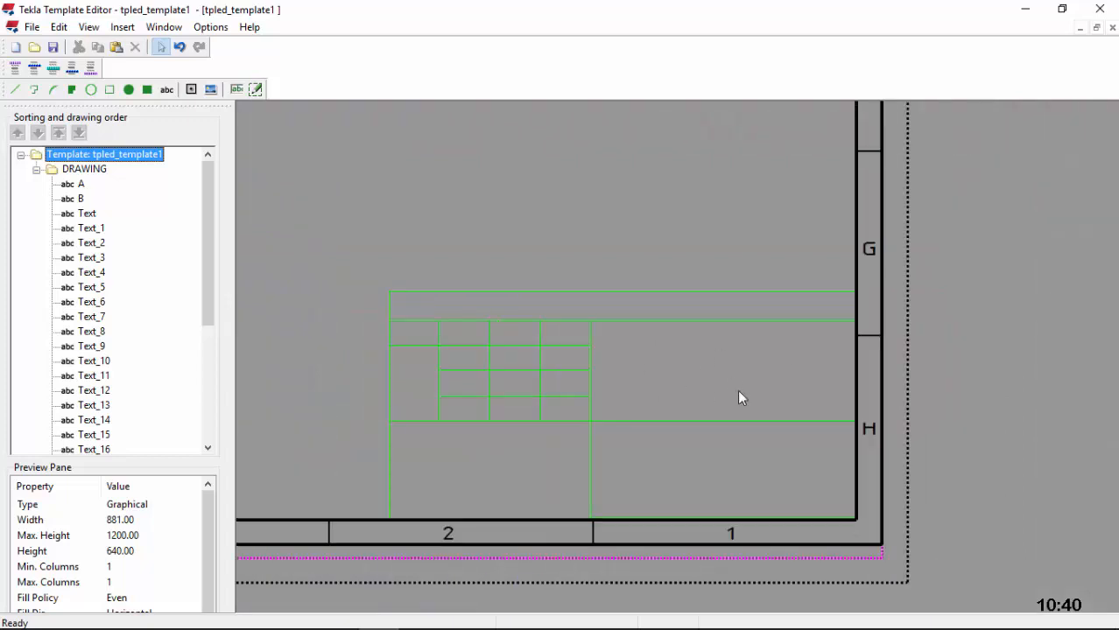
{"action": "scroll", "coordinate": [627, 343], "scroll_direction": "up", "scroll_amount": 1}
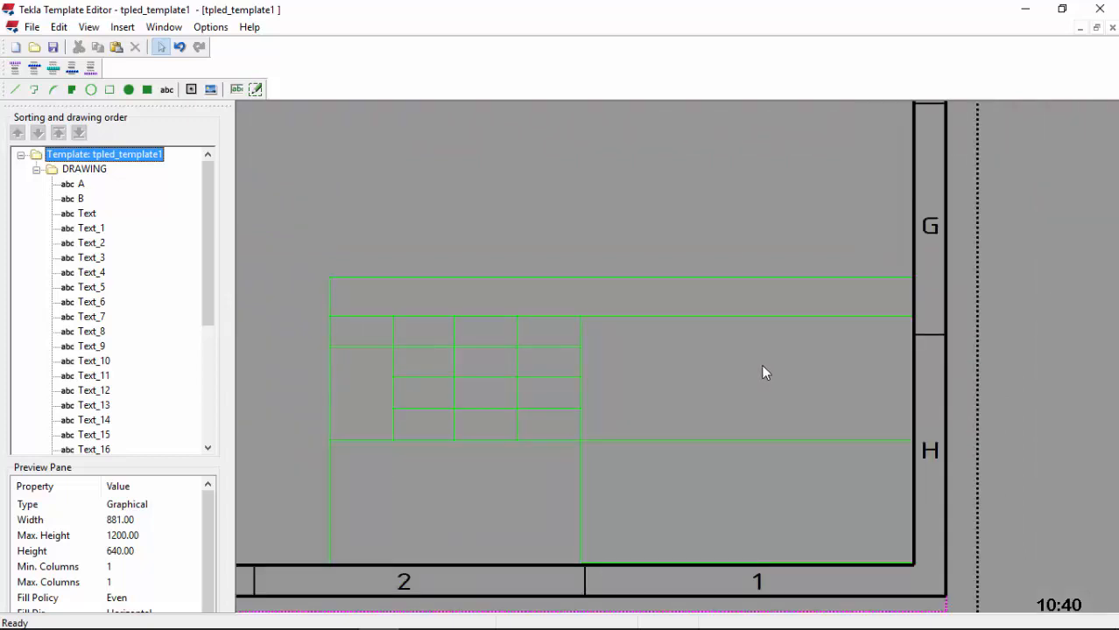
{"action": "scroll", "coordinate": [750, 386], "scroll_direction": "down", "scroll_amount": 1}
{"action": "scroll", "coordinate": [700, 379], "scroll_direction": "up", "scroll_amount": 1}
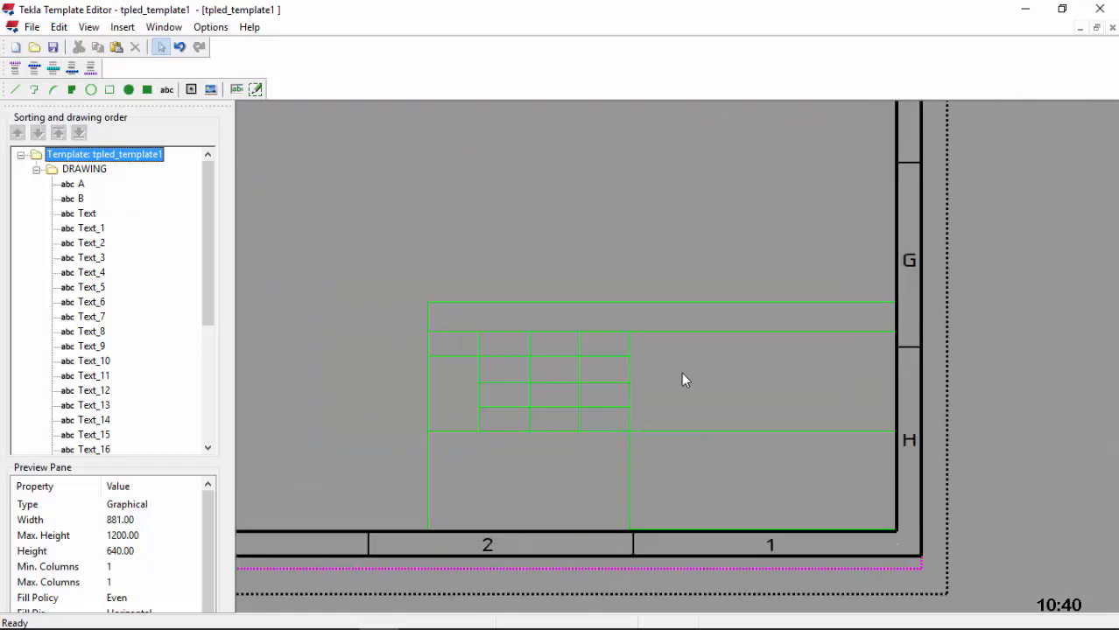
{"action": "scroll", "coordinate": [735, 379], "scroll_direction": "up", "scroll_amount": 1}
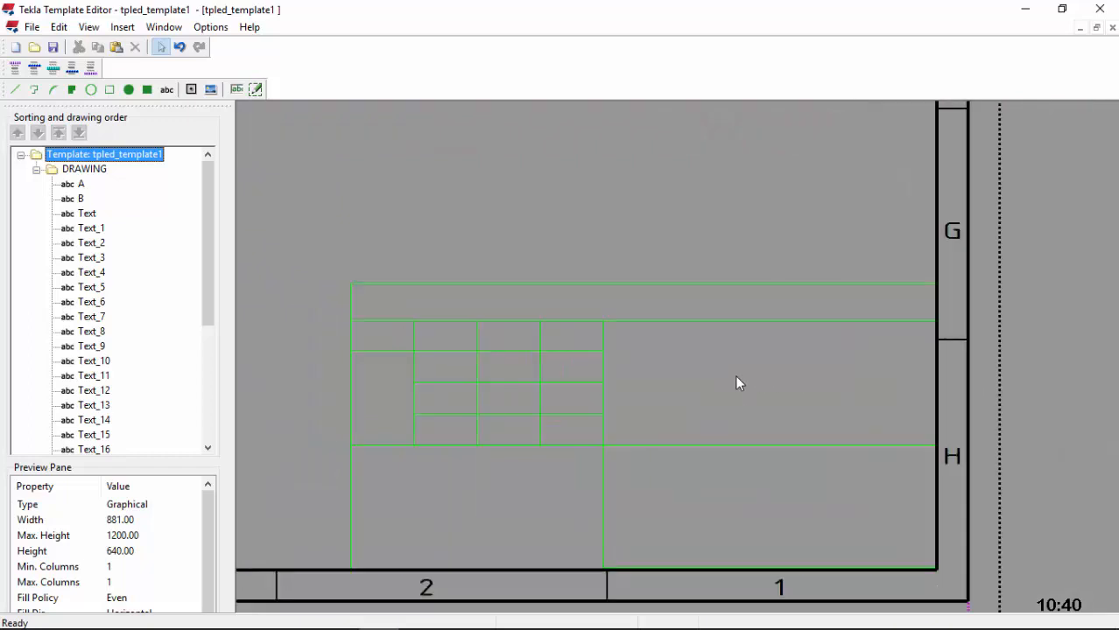
{"action": "left_click", "coordinate": [109, 90]}
{"action": "scroll", "coordinate": [617, 398], "scroll_direction": "down", "scroll_amount": 1}
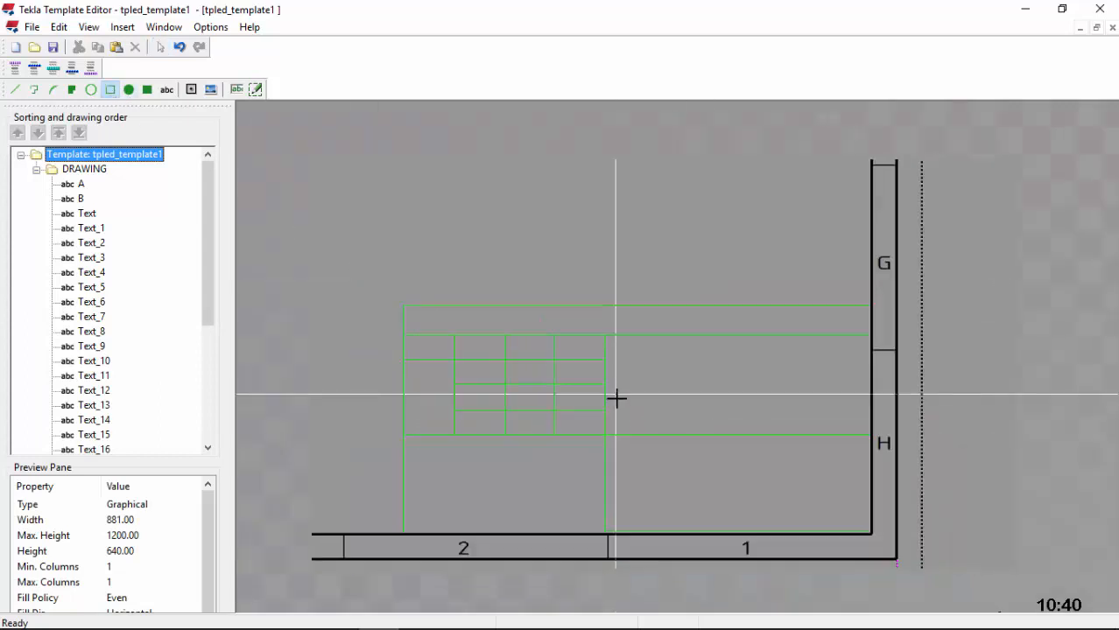
{"action": "scroll", "coordinate": [680, 515], "scroll_direction": "up", "scroll_amount": 1}
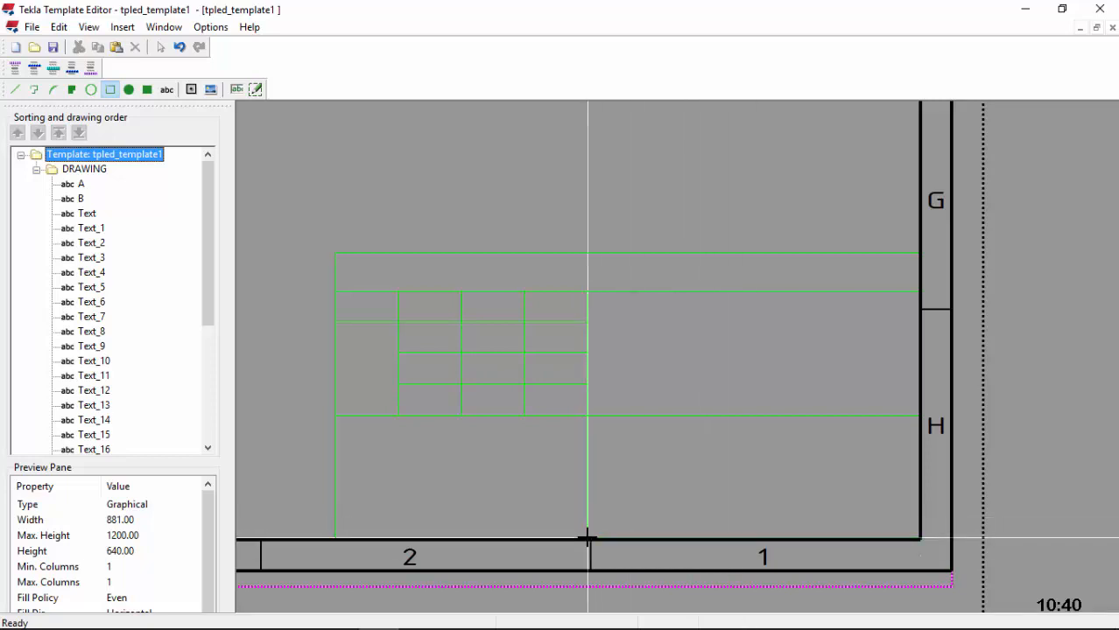
Step: Draw a strip rectangle from the table's lower-right corner to beside the grid
{"action": "left_click", "coordinate": [920, 539]}
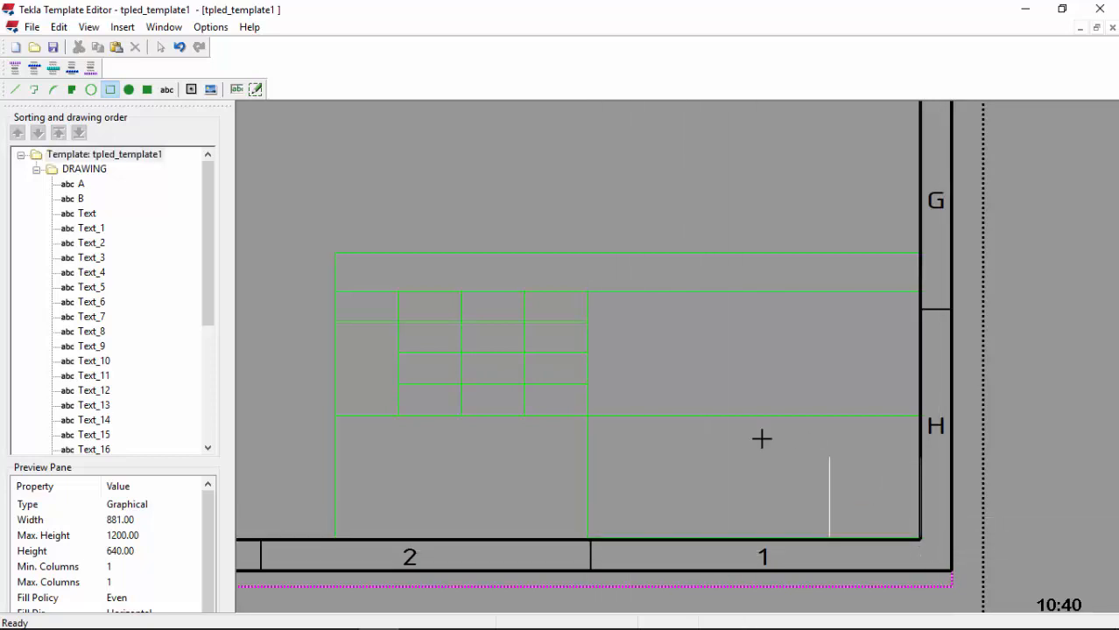
{"action": "left_click", "coordinate": [586, 474]}
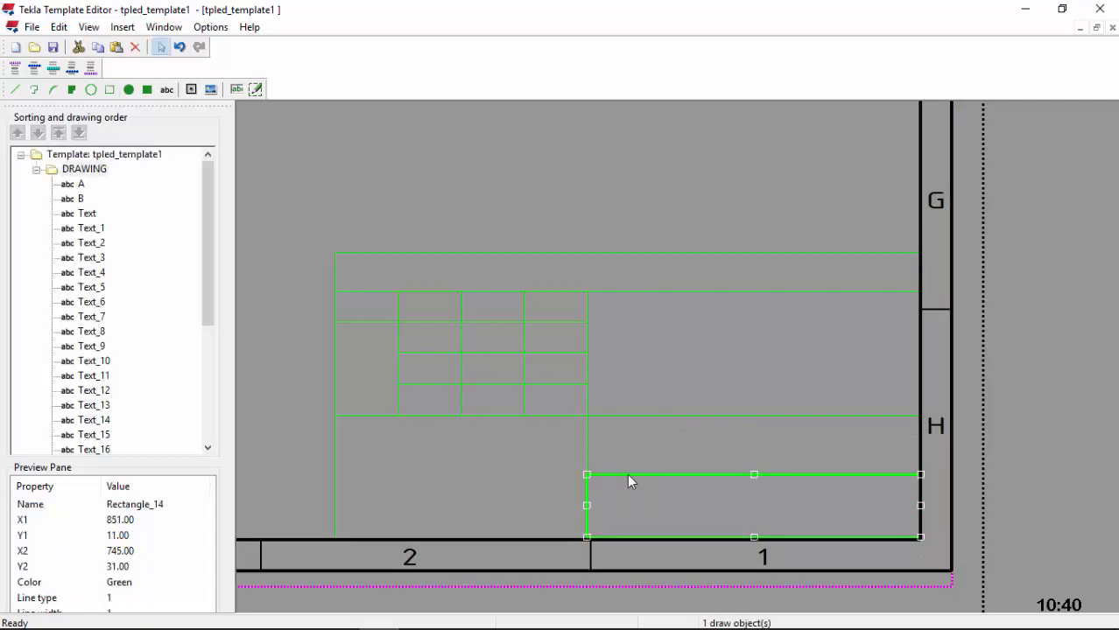
{"action": "double_click", "coordinate": [627, 474]}
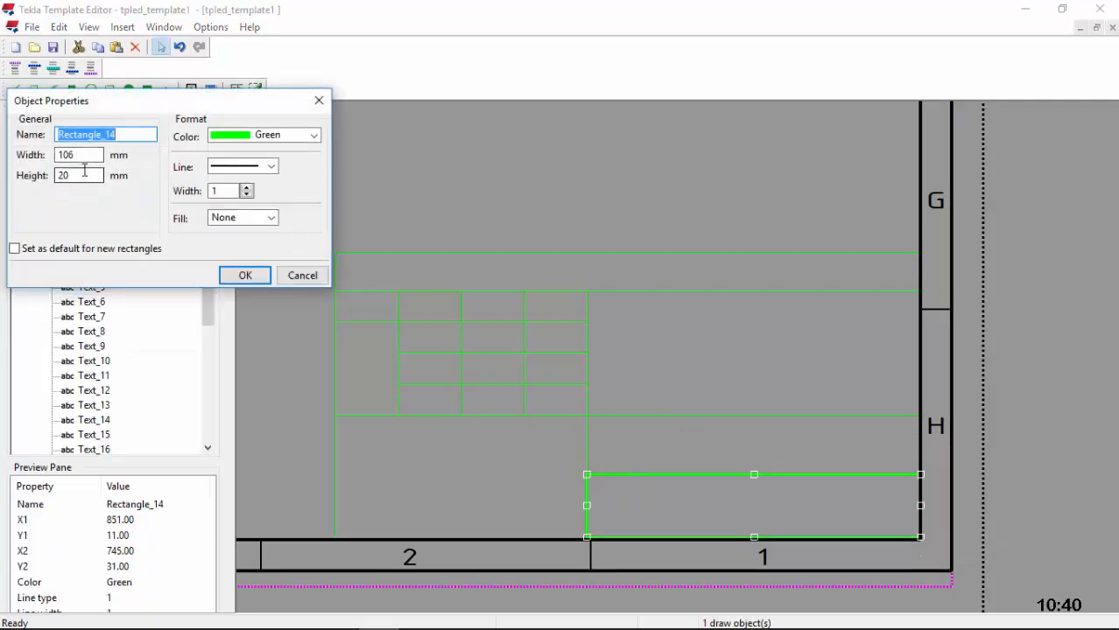
{"action": "left_click", "coordinate": [246, 278]}
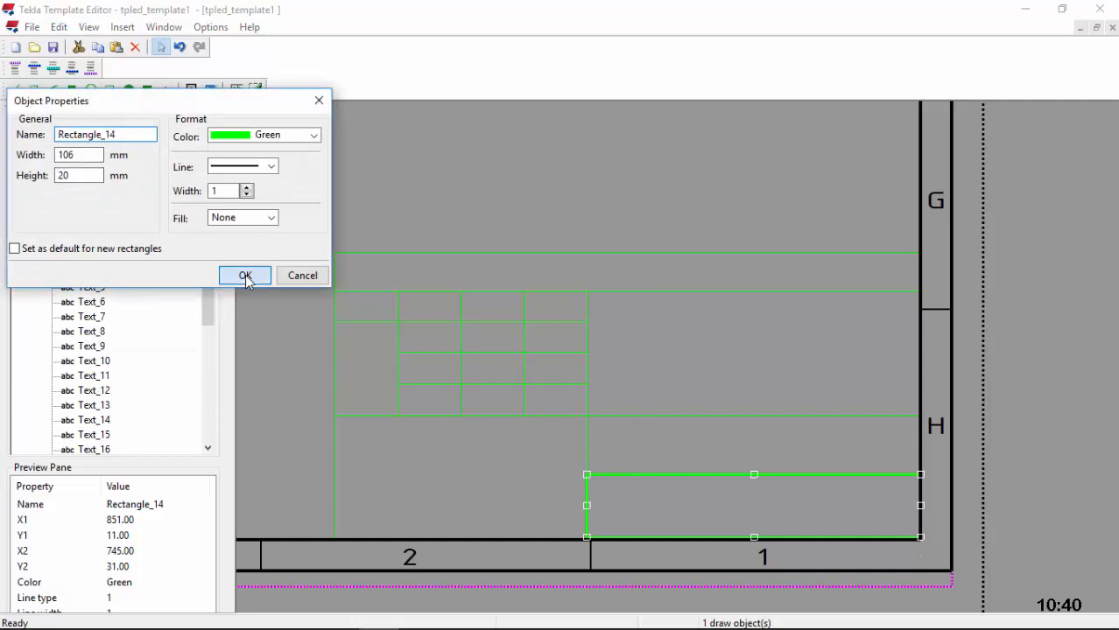
Step: Adjust the large lower-right rectangle's bottom edge to Y 11
{"action": "double_click", "coordinate": [855, 536]}
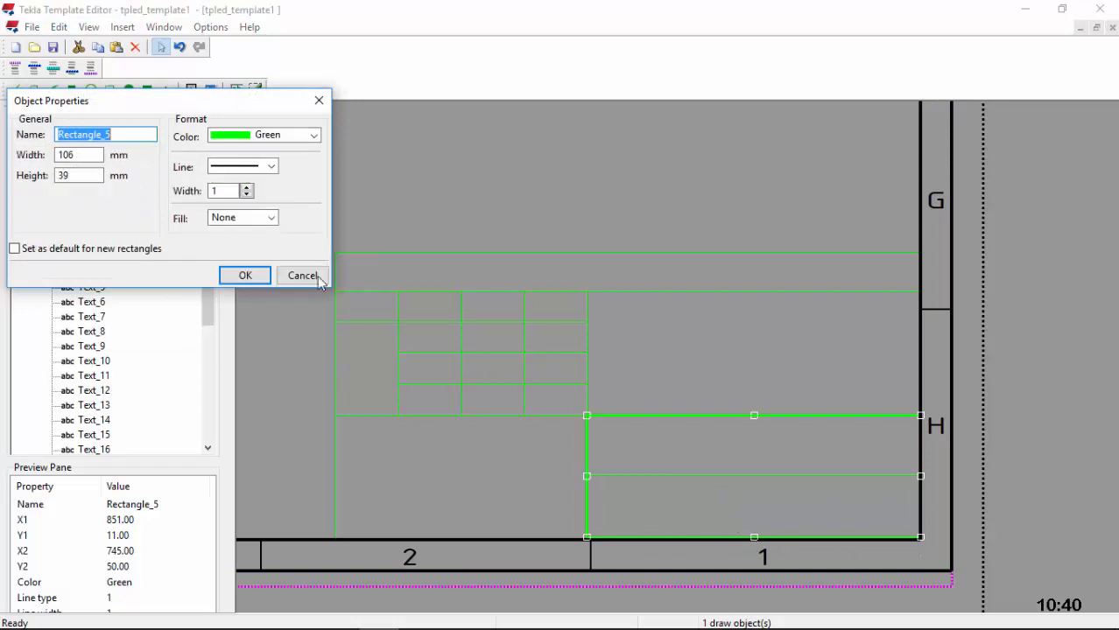
{"action": "left_click", "coordinate": [319, 280]}
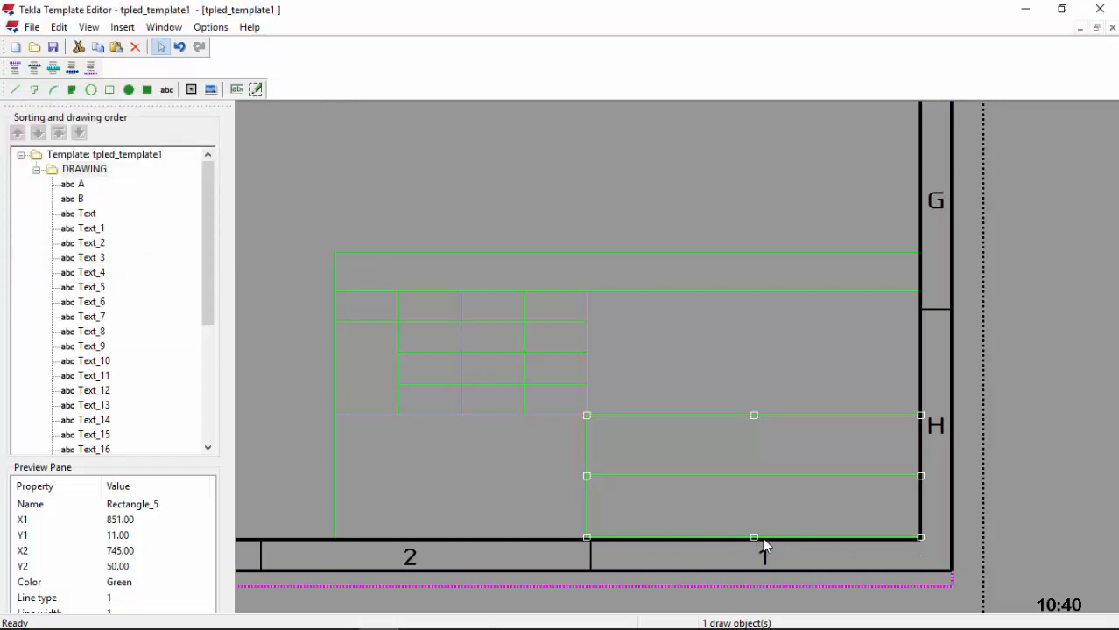
{"action": "left_click_drag", "start_coordinate": [754, 538], "coordinate": [756, 543]}
{"action": "left_click", "coordinate": [782, 505]}
{"action": "left_click", "coordinate": [756, 543]}
{"action": "left_click", "coordinate": [755, 543]}
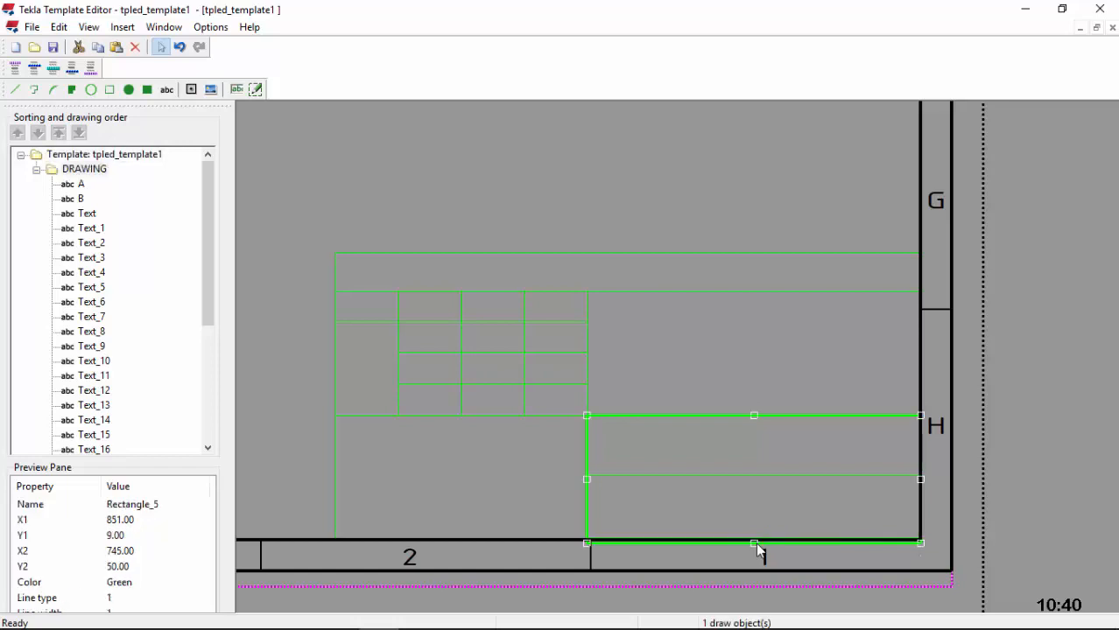
{"action": "mouse_move", "coordinate": [755, 537]}
{"action": "left_mouse_down"}
{"action": "mouse_move", "coordinate": [771, 536]}
{"action": "mouse_move", "coordinate": [755, 545]}
{"action": "left_mouse_up"}
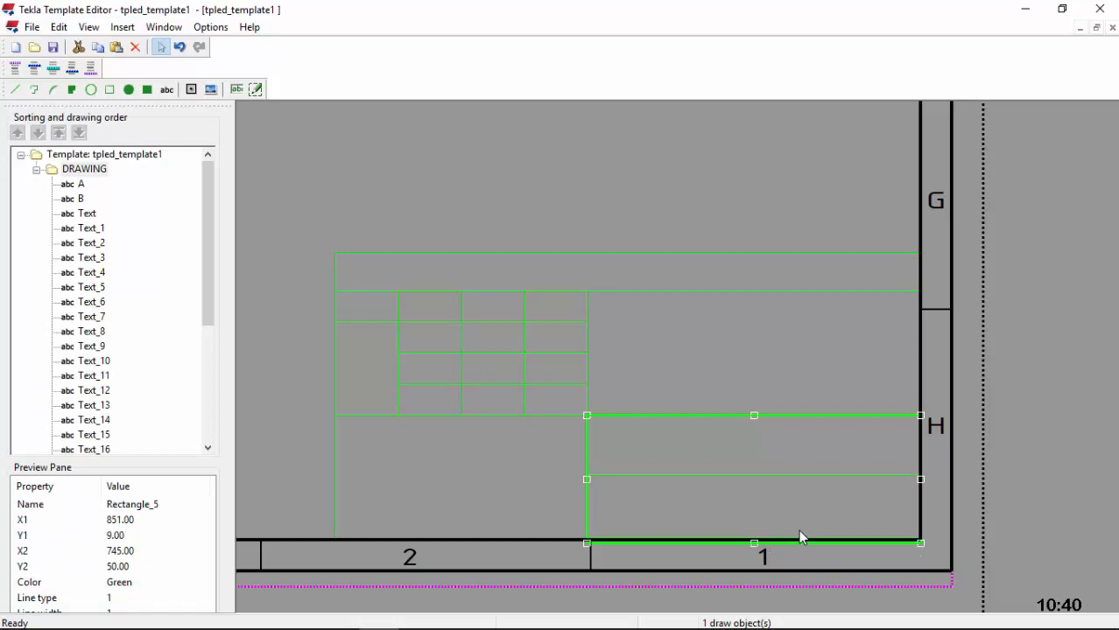
Step: Set the inner rectangle's height to 21 mm in Object Properties
{"action": "double_click", "coordinate": [717, 475]}
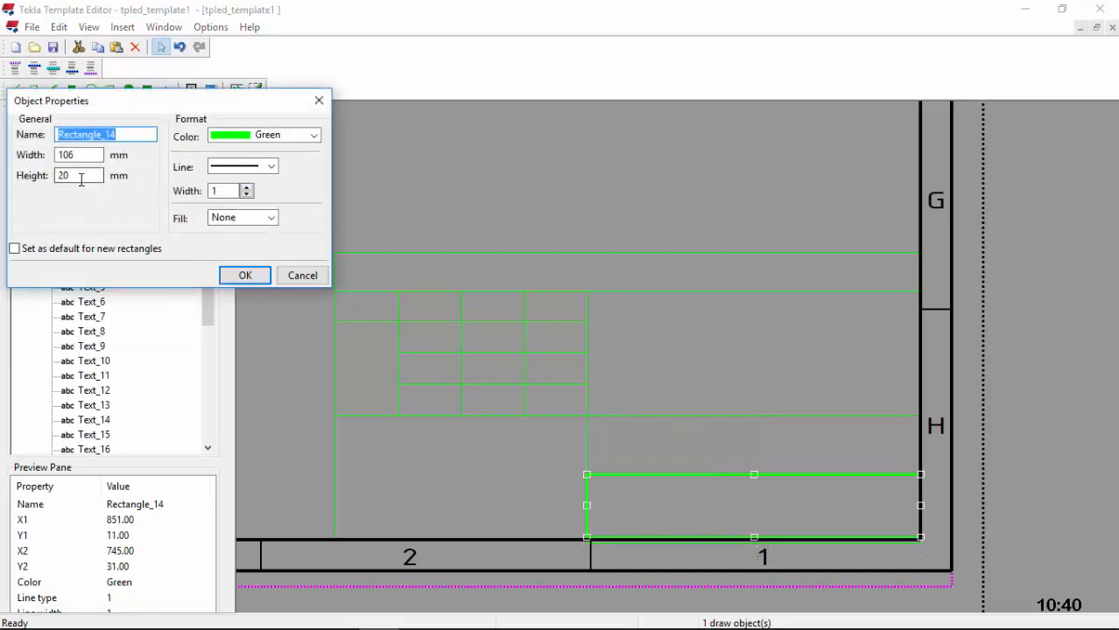
{"action": "left_click_drag", "start_coordinate": [81, 178], "coordinate": [47, 176]}
{"action": "type", "text": "21"}
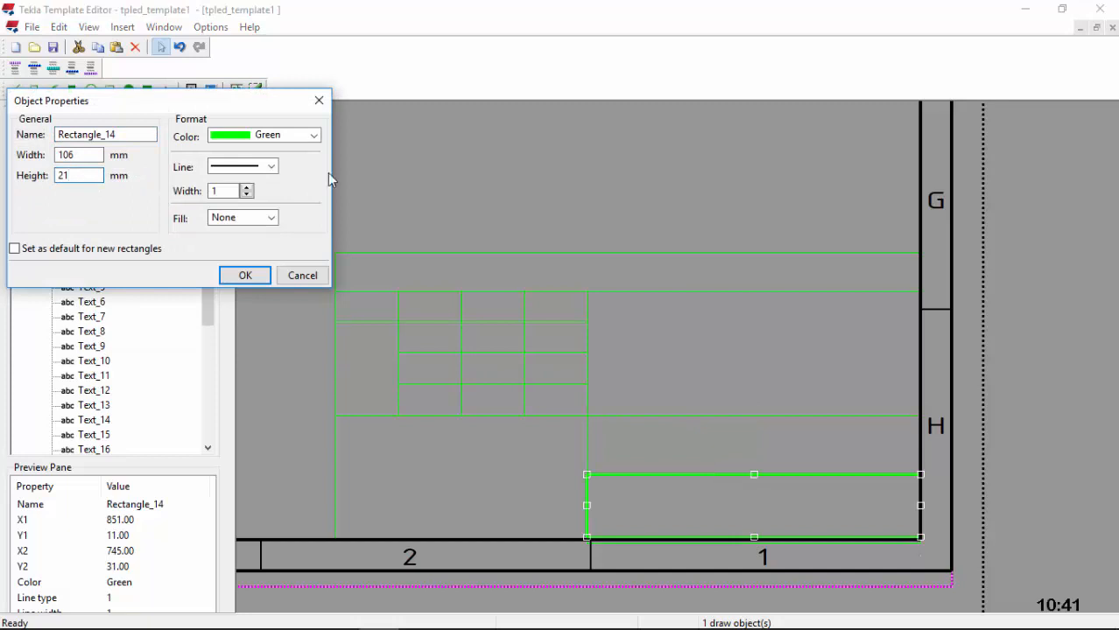
{"action": "left_click", "coordinate": [245, 276]}
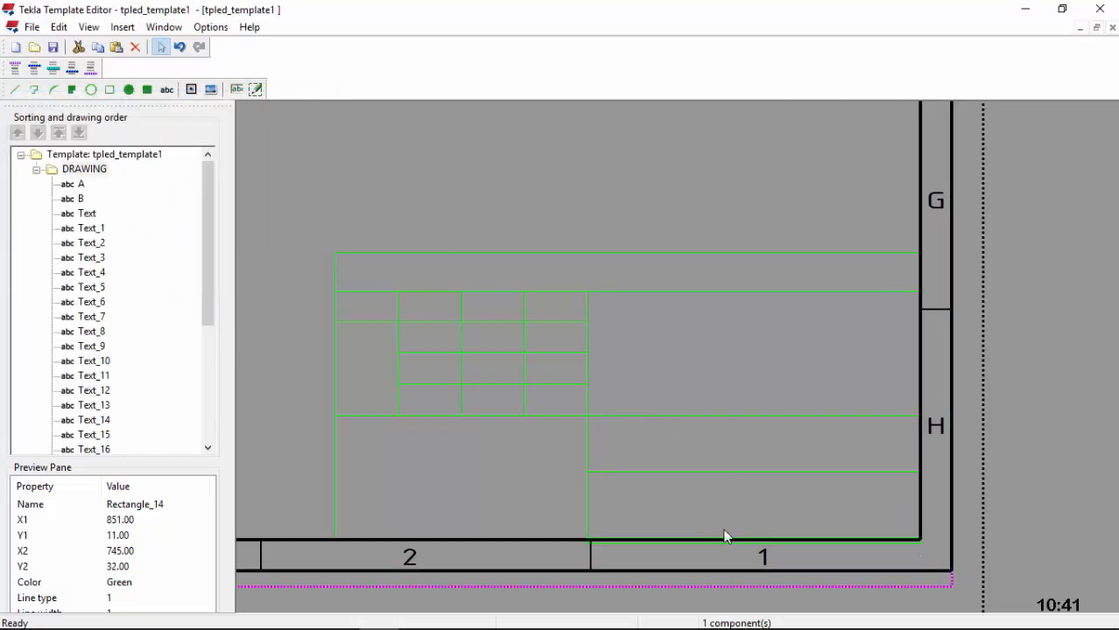
{"action": "scroll", "coordinate": [718, 542], "scroll_direction": "up", "scroll_amount": 4}
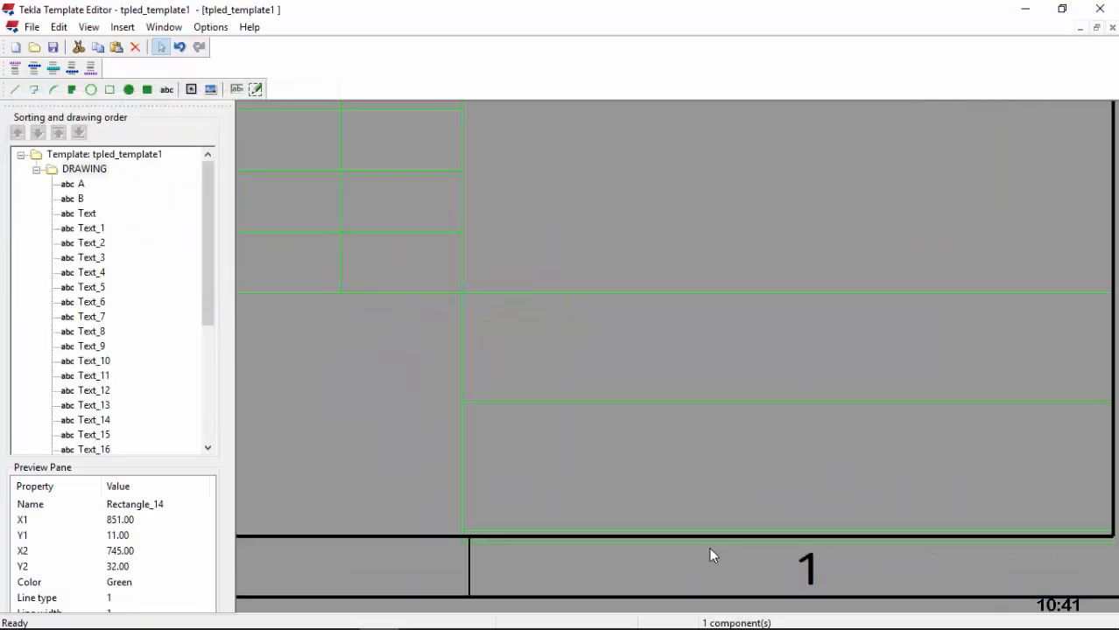
Step: Align the bottom edges of the large and inner rectangles with the border line
{"action": "left_click", "coordinate": [501, 536]}
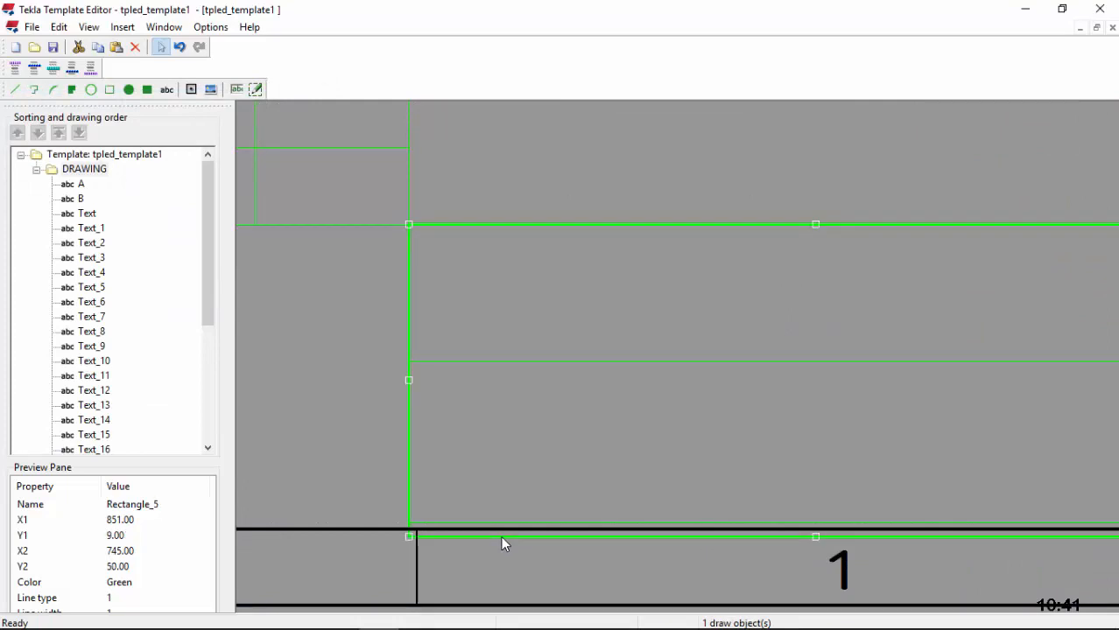
{"action": "scroll", "coordinate": [525, 438], "scroll_direction": "down", "scroll_amount": 1}
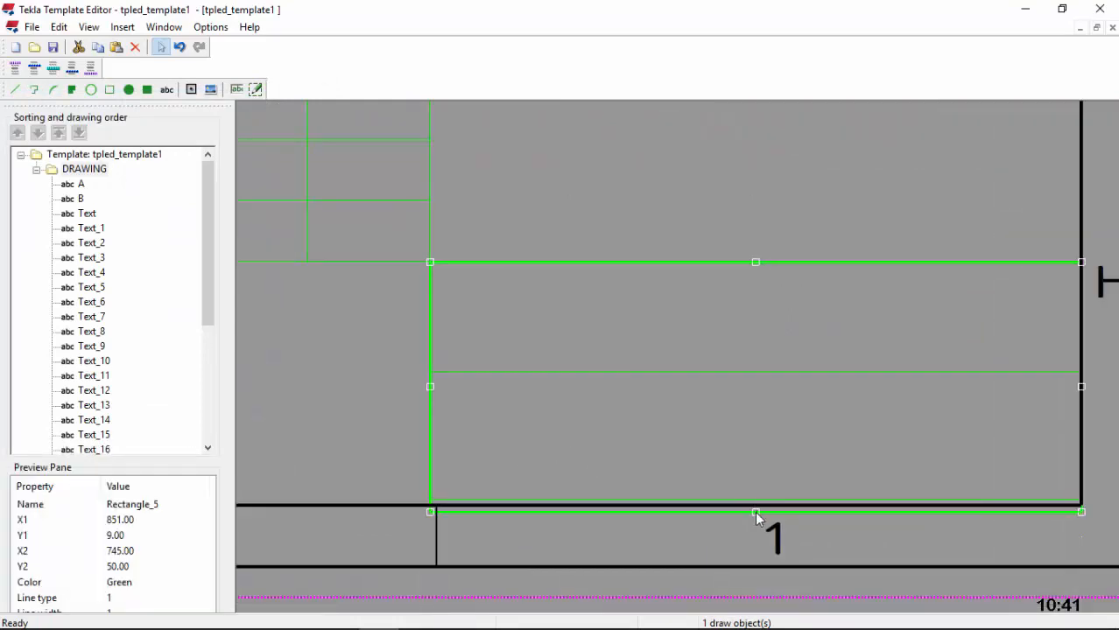
{"action": "left_click_drag", "start_coordinate": [755, 511], "coordinate": [758, 505]}
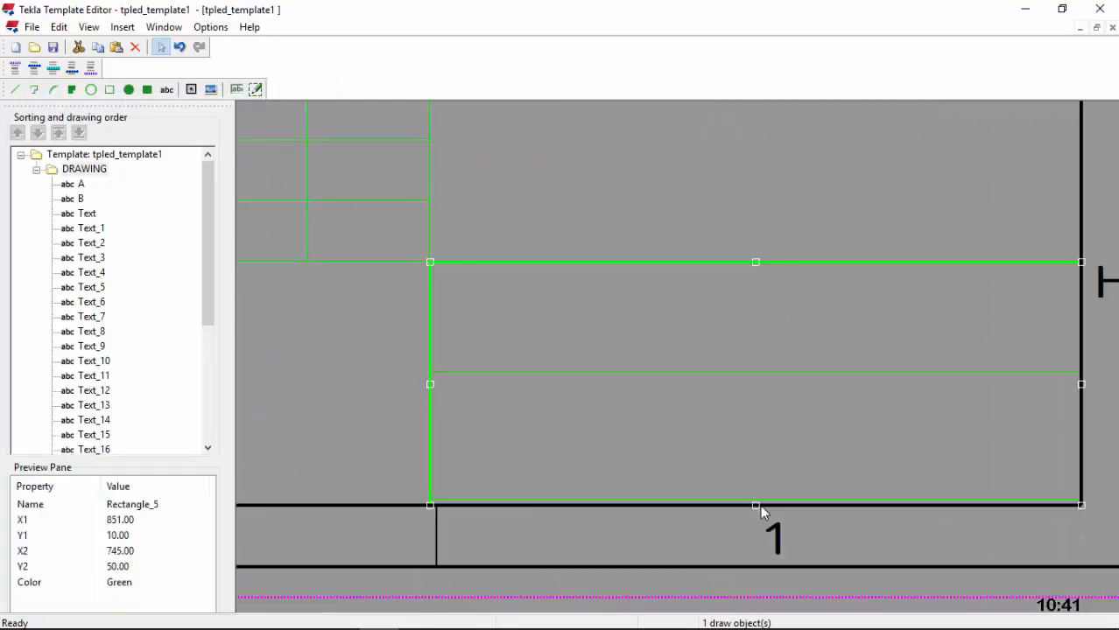
{"action": "scroll", "coordinate": [758, 503], "scroll_direction": "up", "scroll_amount": 3}
{"action": "left_click", "coordinate": [761, 502]}
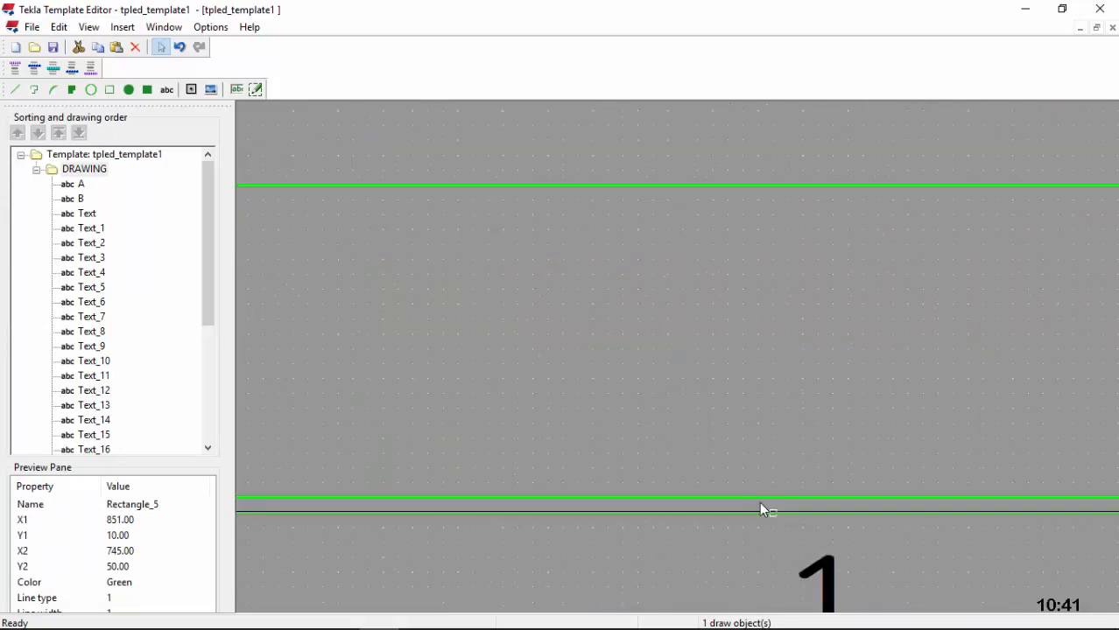
{"action": "left_click_drag", "start_coordinate": [773, 499], "coordinate": [773, 512]}
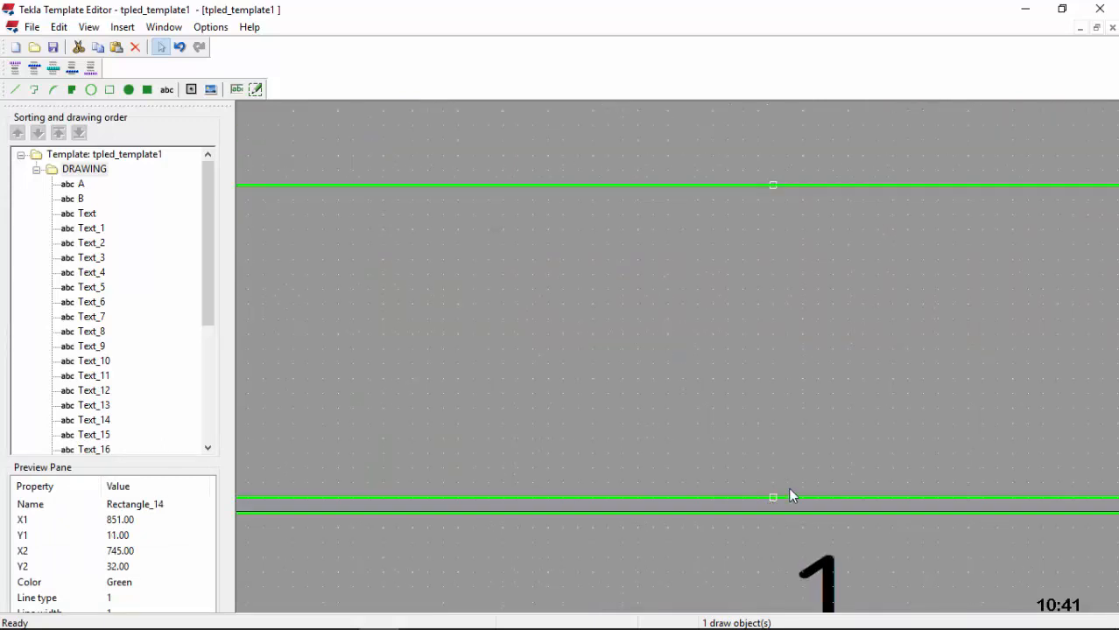
{"action": "scroll", "coordinate": [631, 495], "scroll_direction": "down", "scroll_amount": 2}
{"action": "scroll", "coordinate": [643, 442], "scroll_direction": "up", "scroll_amount": 2}
{"action": "left_click", "coordinate": [598, 416]}
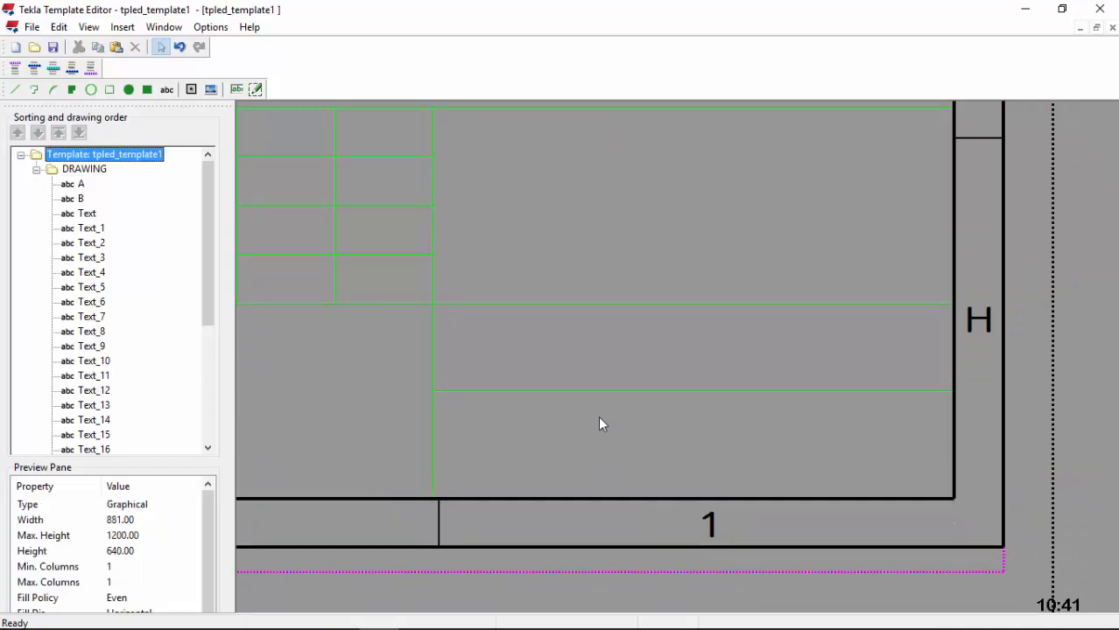
Step: Change the inner rectangle's height to 20 mm, making it 106 × 20 mm
{"action": "double_click", "coordinate": [611, 392]}
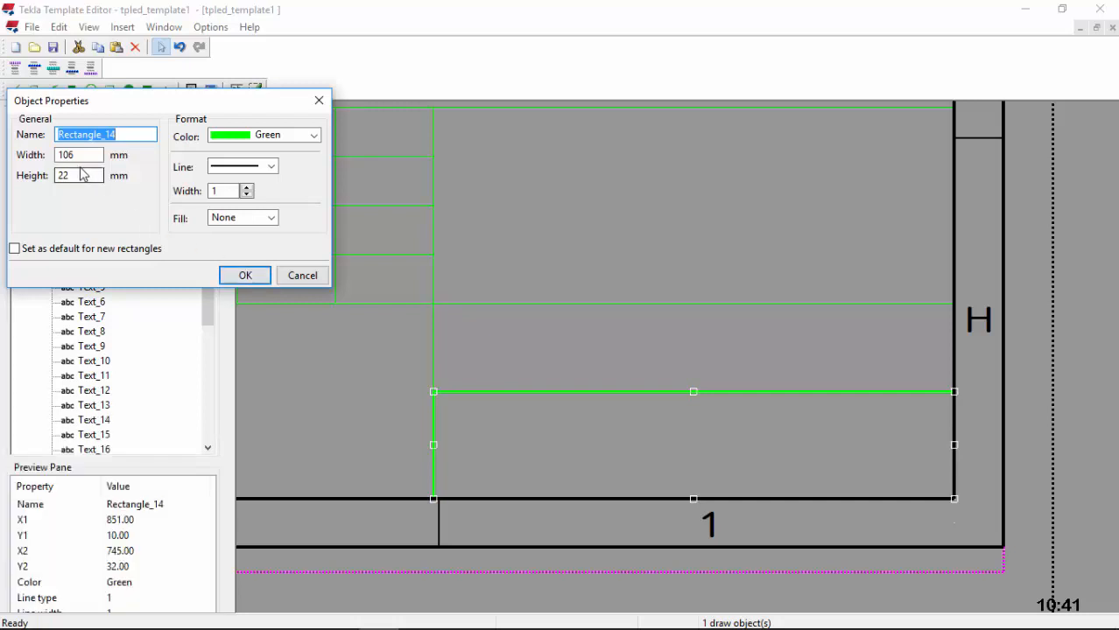
{"action": "left_click_drag", "start_coordinate": [83, 176], "coordinate": [55, 176]}
{"action": "type", "text": "20"}
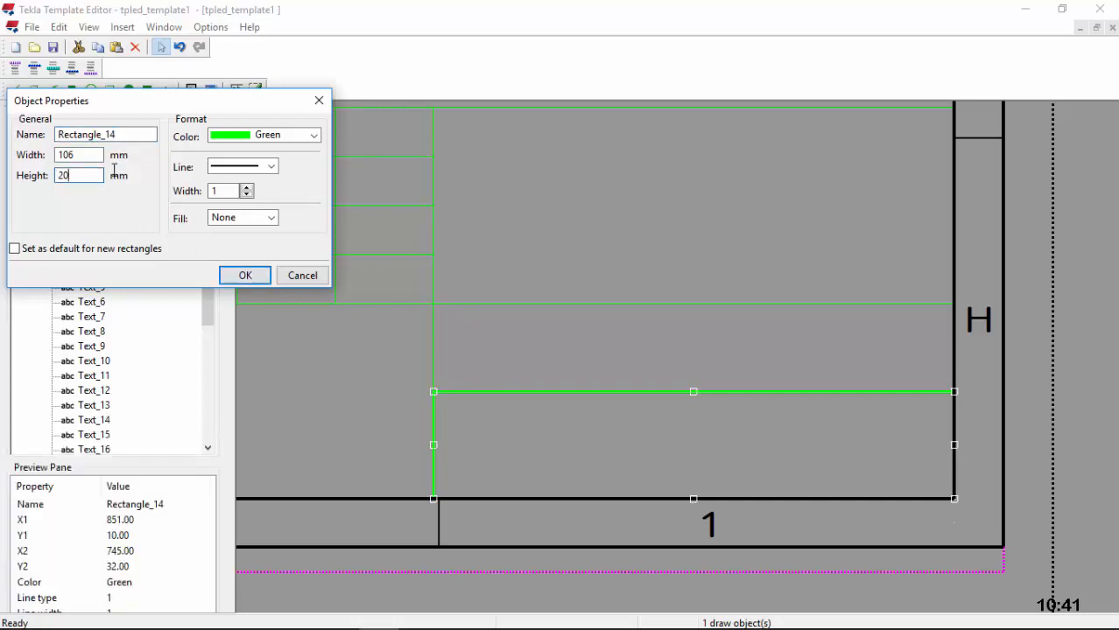
{"action": "left_click", "coordinate": [252, 278]}
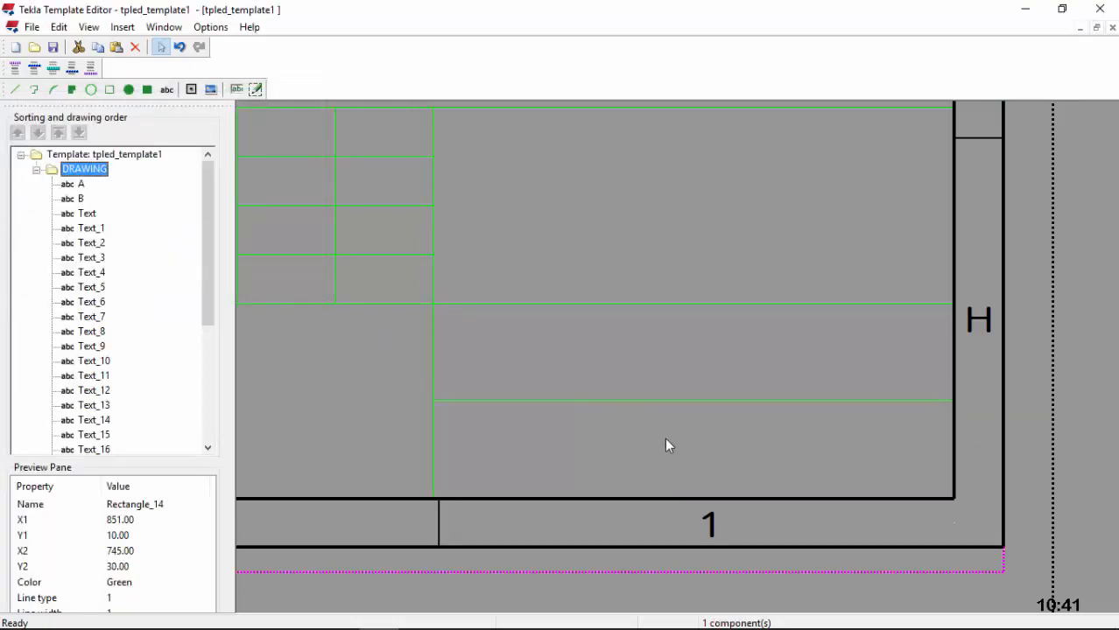
{"action": "scroll", "coordinate": [427, 501], "scroll_direction": "up", "scroll_amount": 1}
{"action": "scroll", "coordinate": [438, 488], "scroll_direction": "down", "scroll_amount": 4}
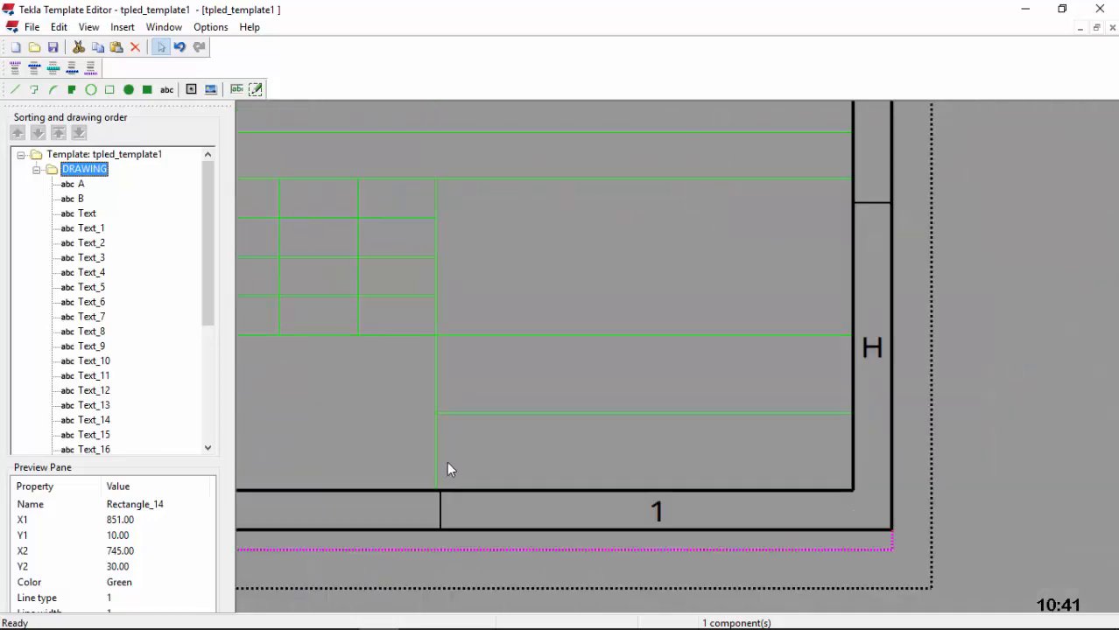
Step: Draw the 30 mm end cell at the title block's corner
{"action": "scroll", "coordinate": [574, 415], "scroll_direction": "up", "scroll_amount": 1}
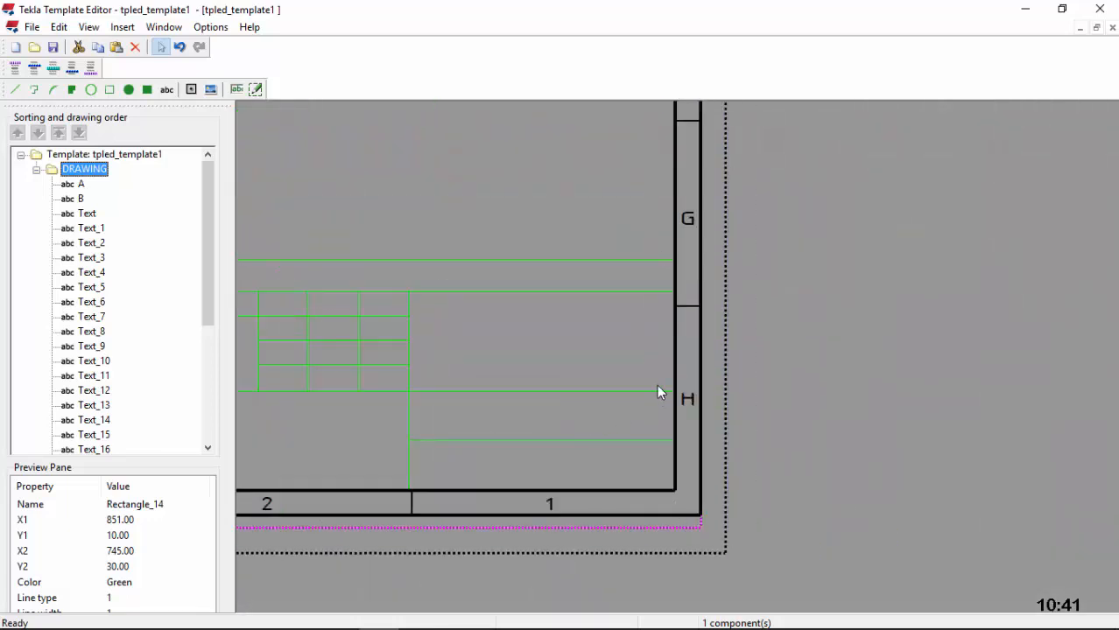
{"action": "left_click", "coordinate": [109, 89]}
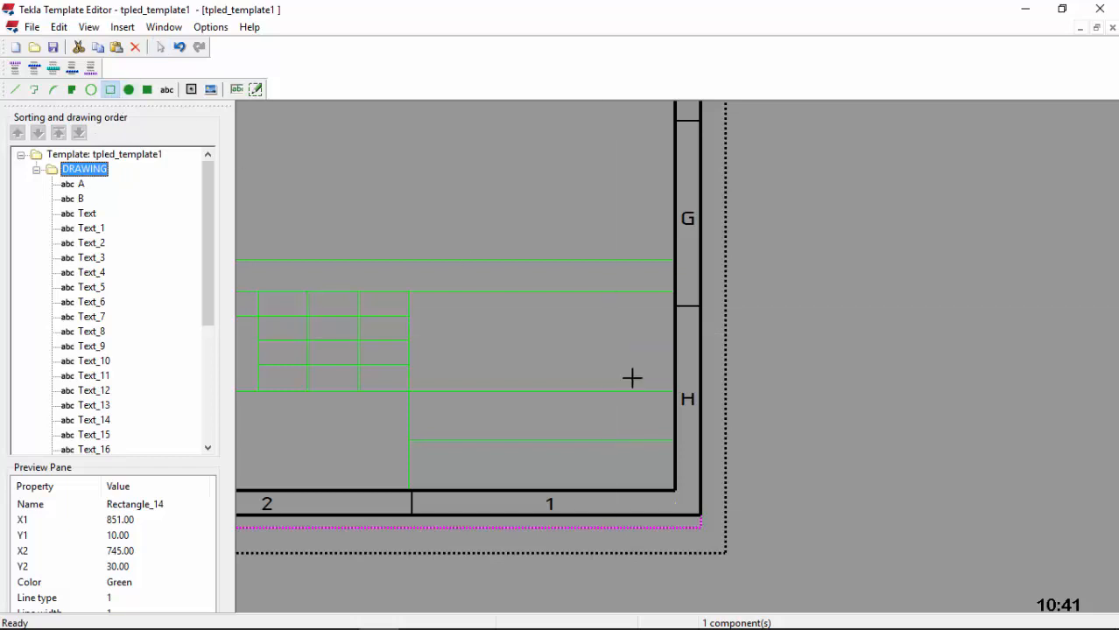
{"action": "left_click", "coordinate": [675, 441]}
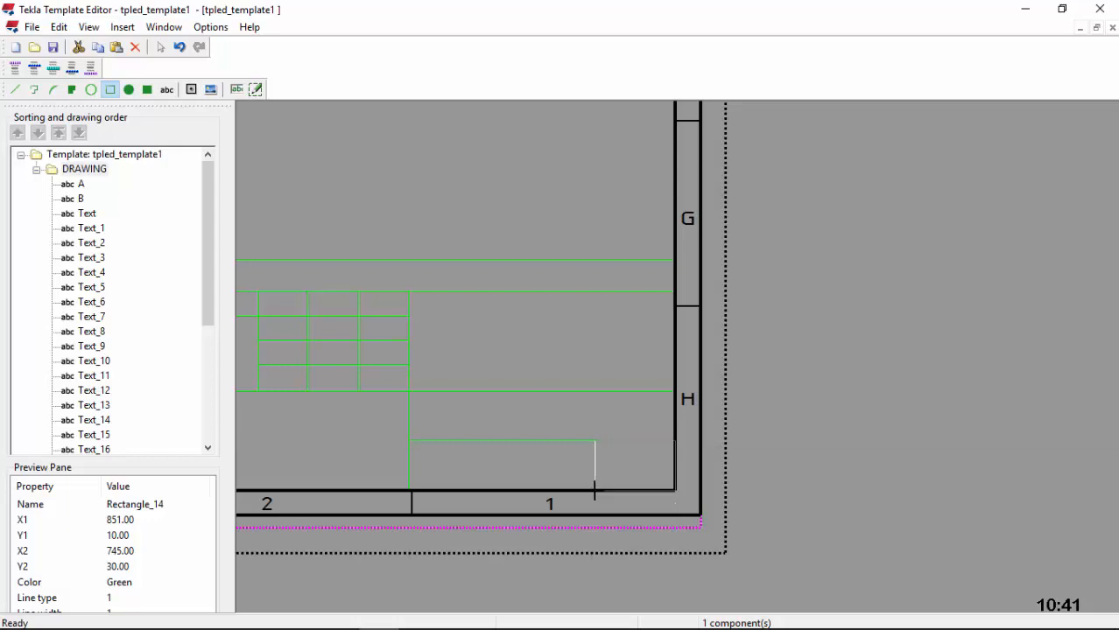
{"action": "left_click", "coordinate": [600, 491]}
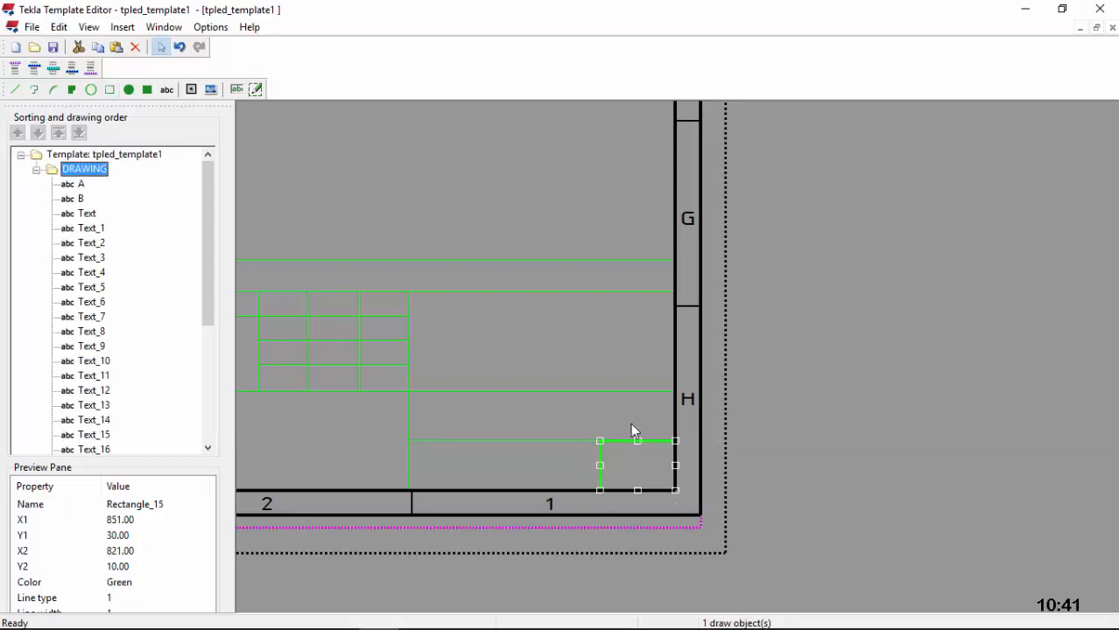
{"action": "key", "text": "Escape"}
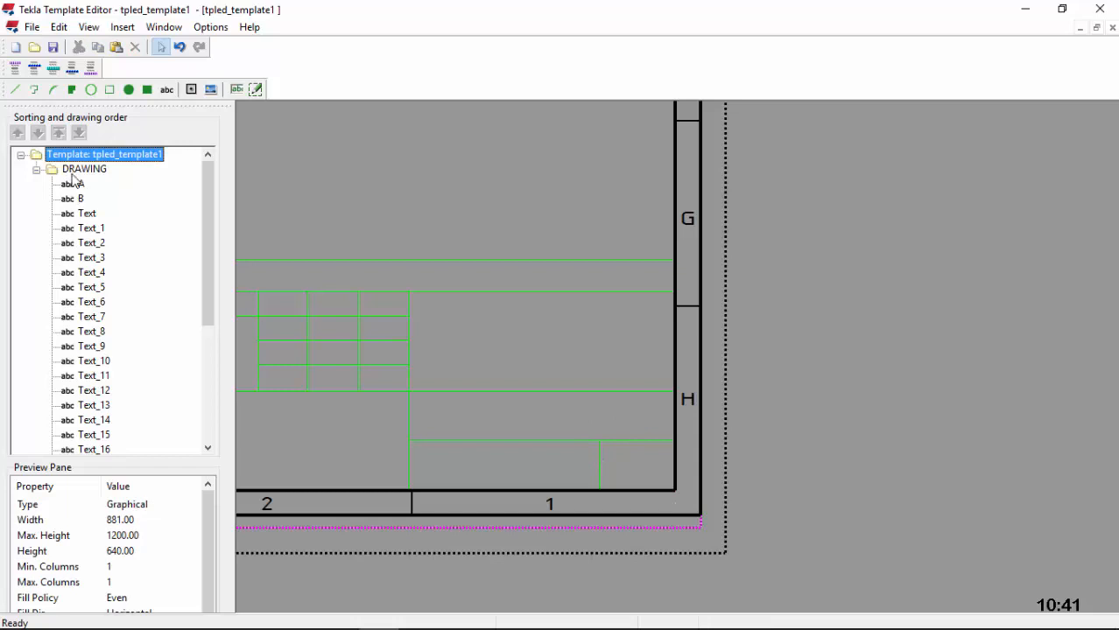
Step: Draw a new row rectangle above the bottom strip, aligning its bottom edge with it
{"action": "left_click", "coordinate": [109, 90]}
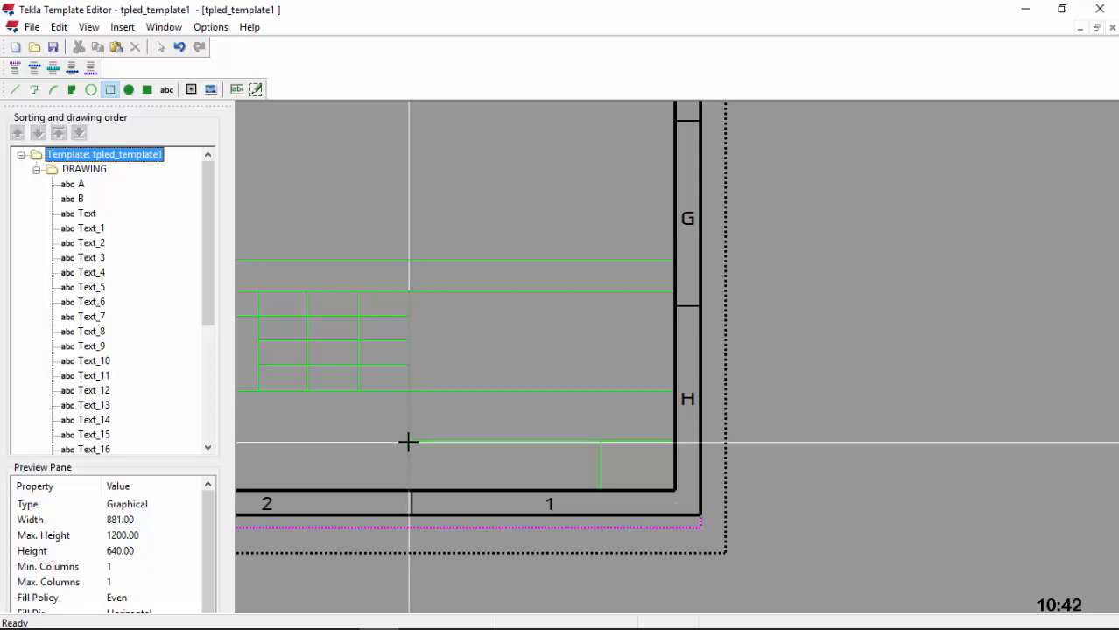
{"action": "left_click", "coordinate": [408, 442]}
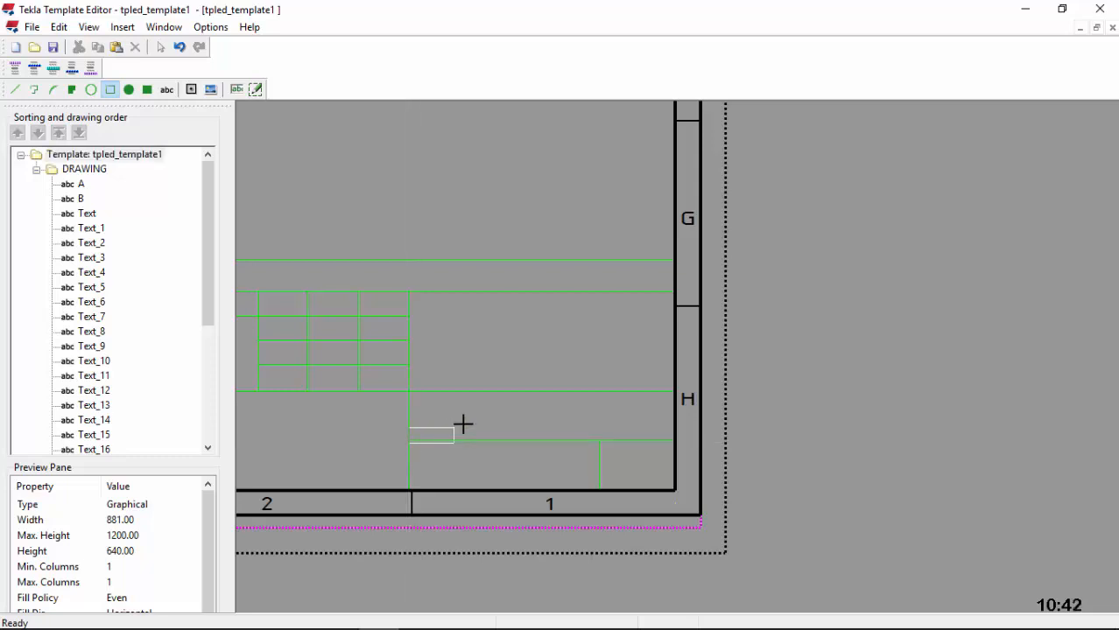
{"action": "left_click", "coordinate": [674, 412]}
{"action": "scroll", "coordinate": [510, 442], "scroll_direction": "up", "scroll_amount": 3}
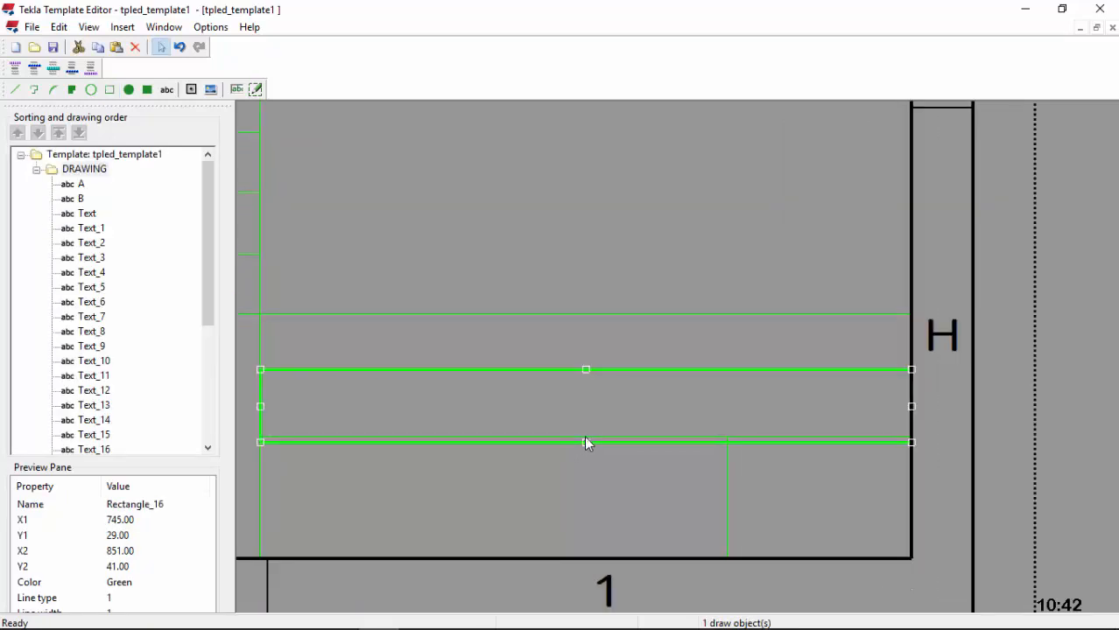
{"action": "left_click_drag", "start_coordinate": [583, 442], "coordinate": [576, 440]}
{"action": "scroll", "coordinate": [792, 403], "scroll_direction": "up", "scroll_amount": 5}
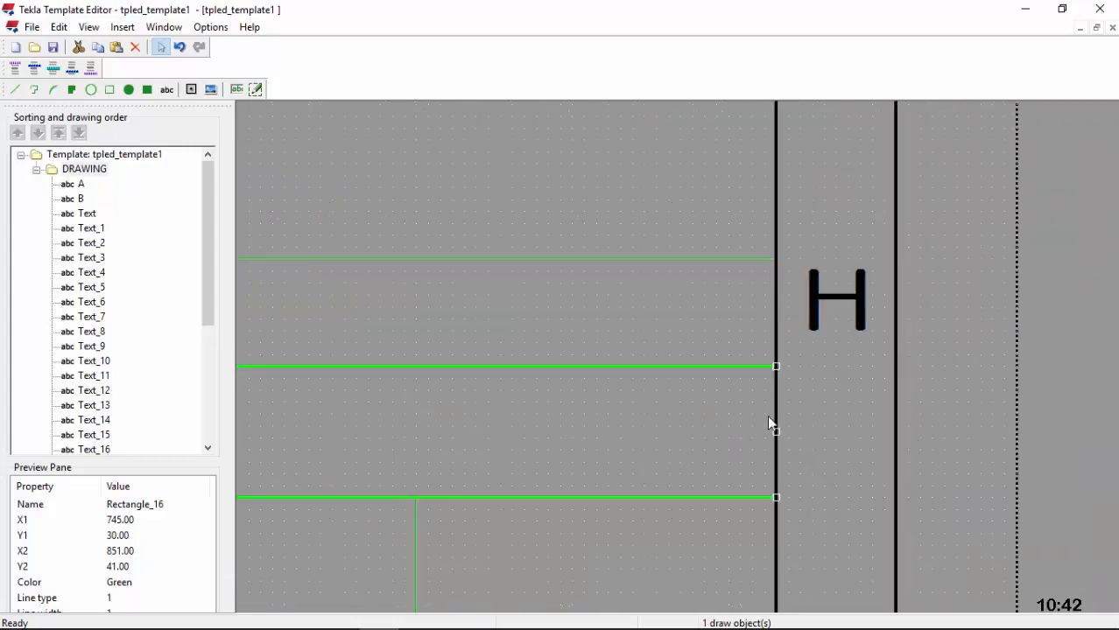
{"action": "scroll", "coordinate": [759, 412], "scroll_direction": "down", "scroll_amount": 3}
{"action": "scroll", "coordinate": [353, 419], "scroll_direction": "up", "scroll_amount": 2}
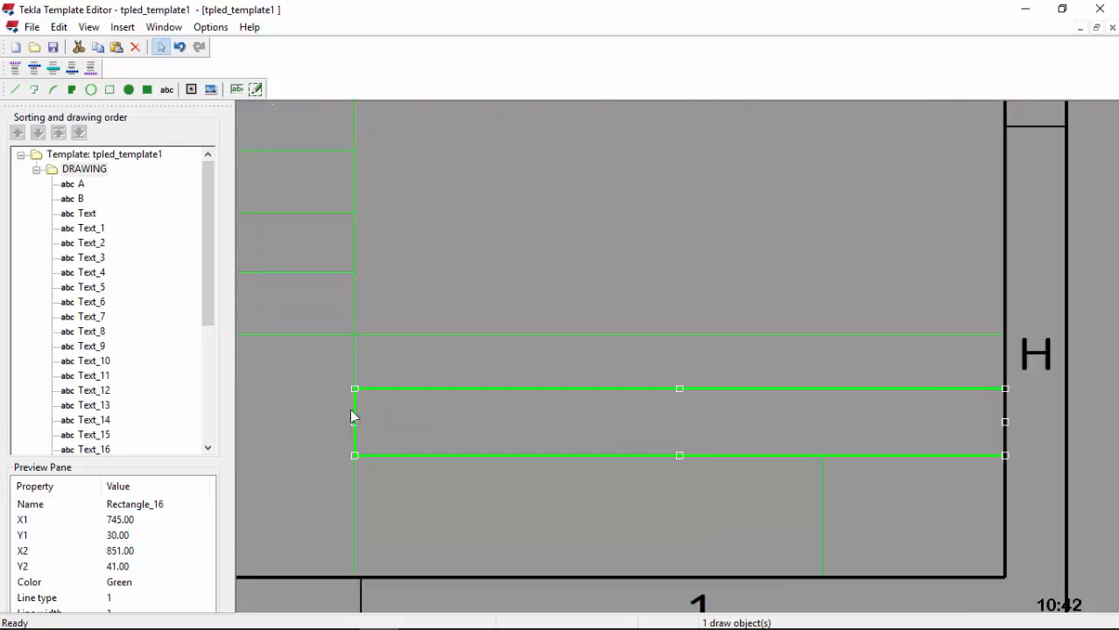
Step: Set the new row's height to 10 mm in Object Properties
{"action": "double_click", "coordinate": [620, 391]}
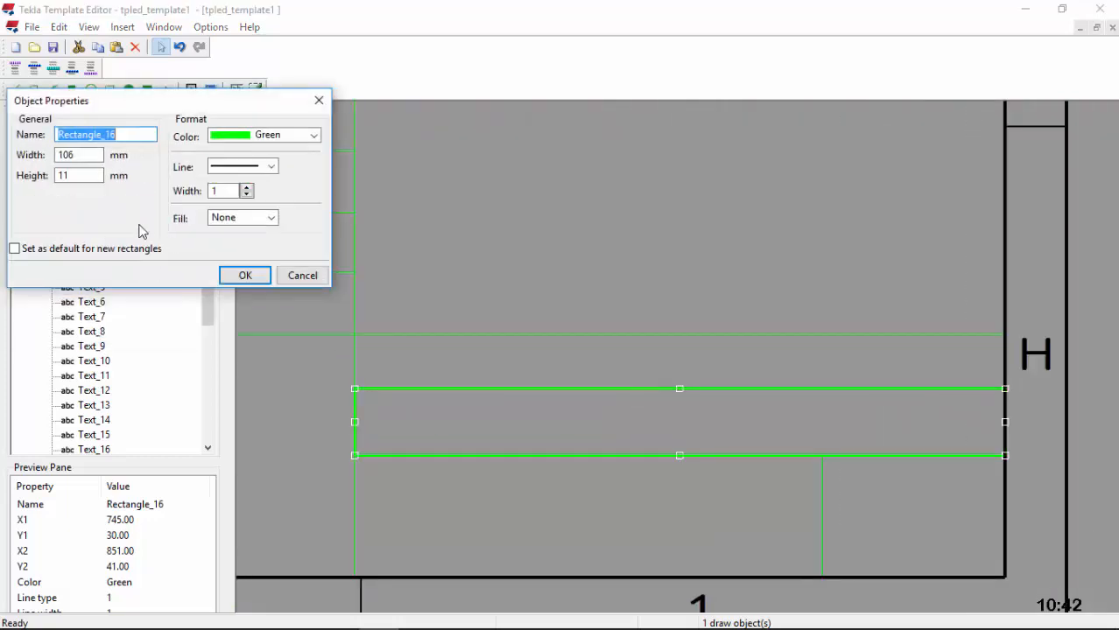
{"action": "left_click", "coordinate": [55, 176]}
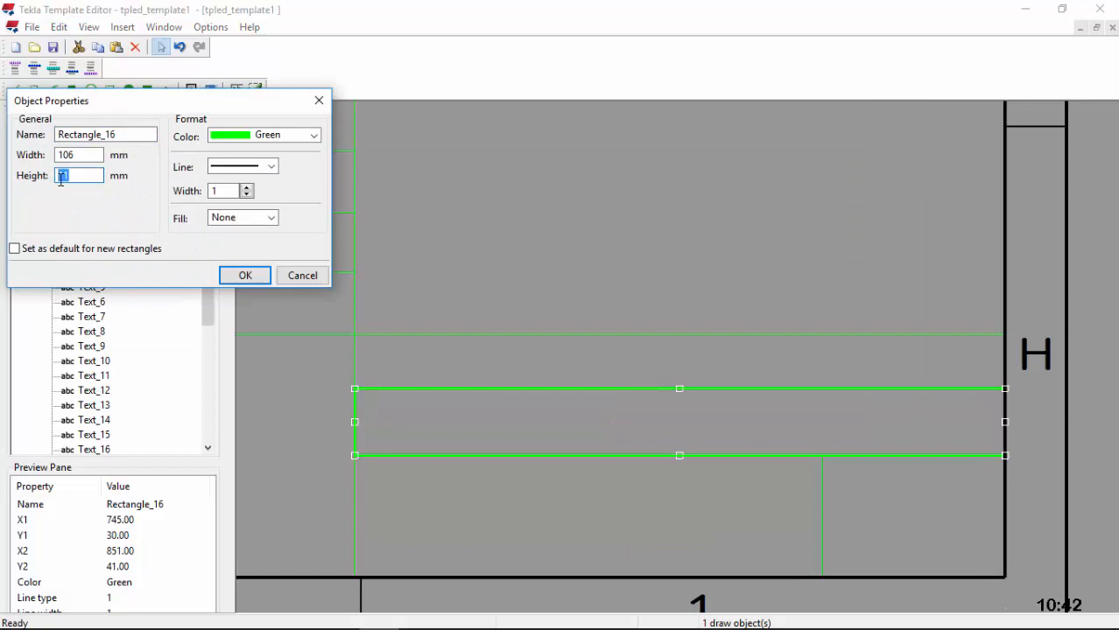
{"action": "left_click", "coordinate": [252, 277]}
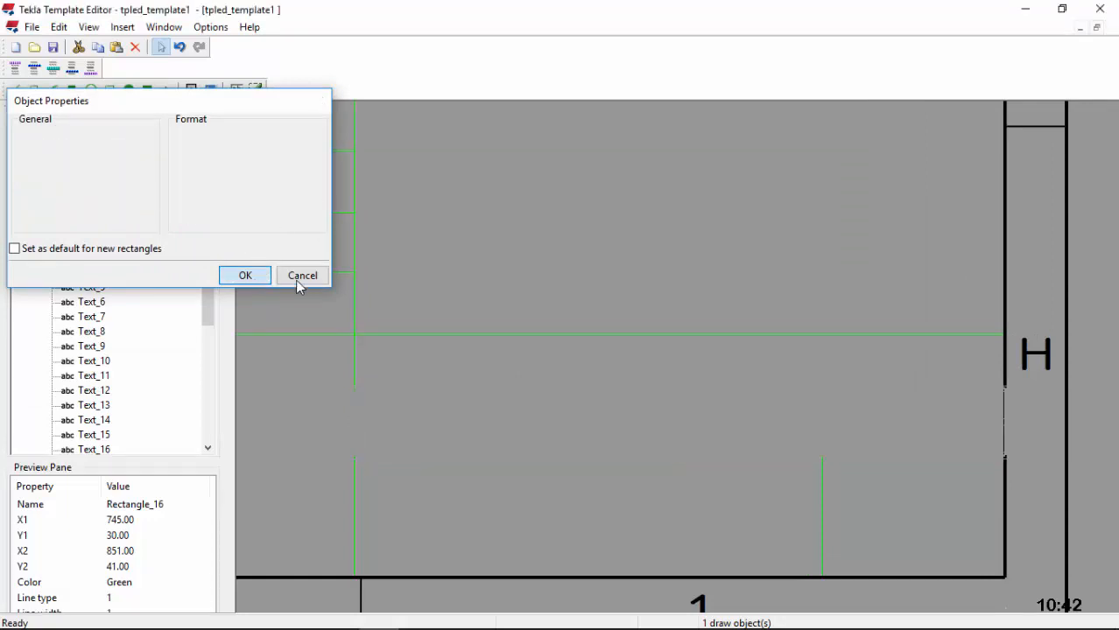
{"action": "scroll", "coordinate": [410, 367], "scroll_direction": "down", "scroll_amount": 2}
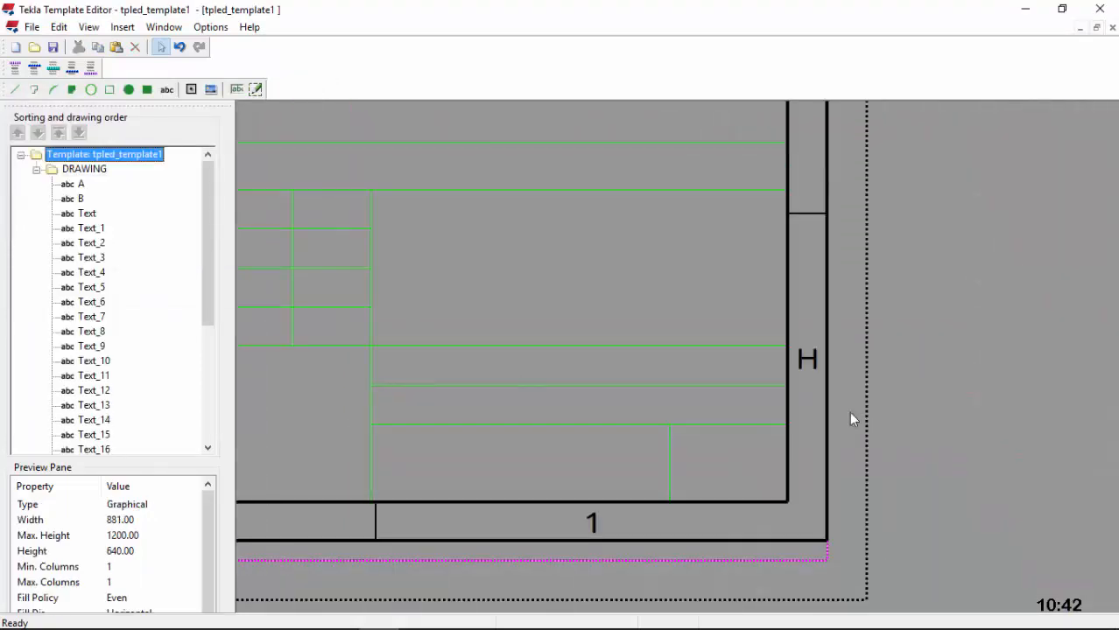
{"action": "scroll", "coordinate": [788, 395], "scroll_direction": "up", "scroll_amount": 1}
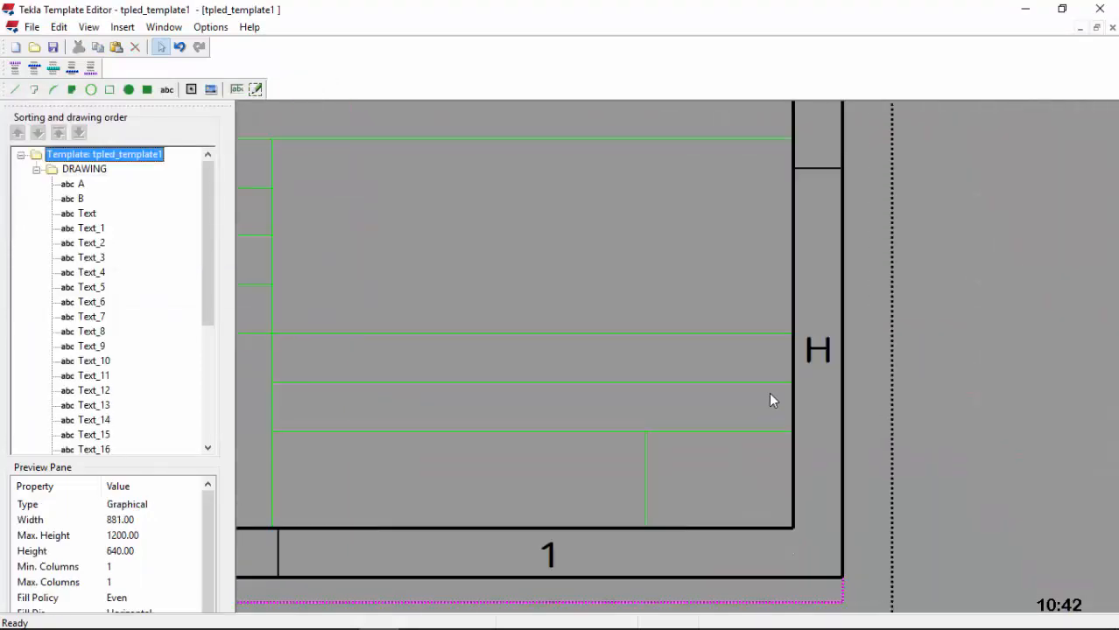
Step: Draw the 25 mm two-row right cell anchored at the frame edge
{"action": "left_click", "coordinate": [109, 90]}
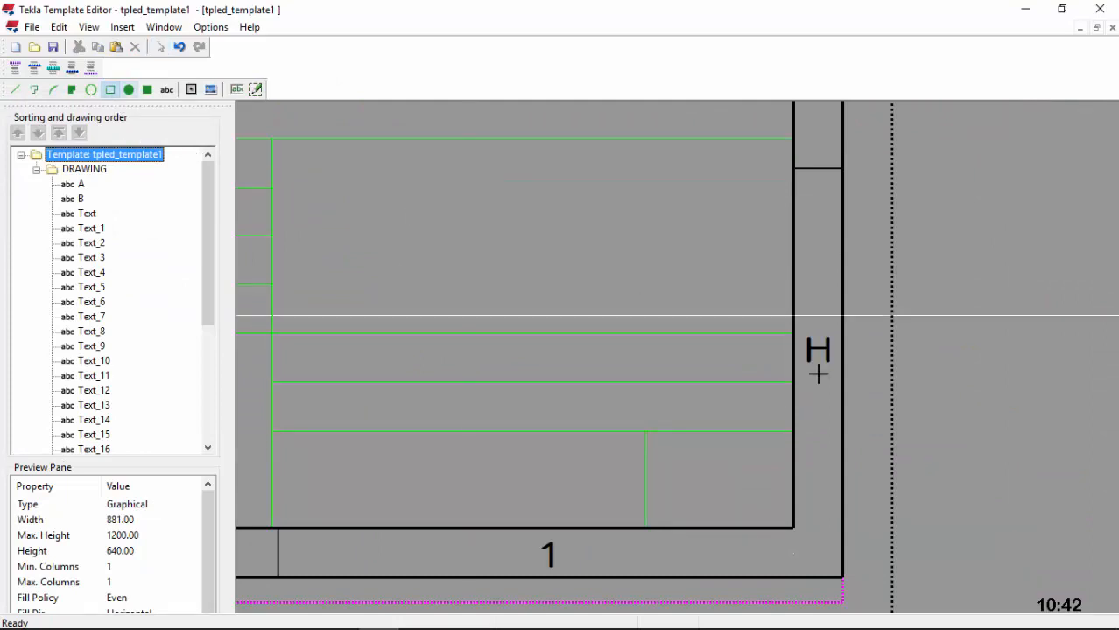
{"action": "left_click", "coordinate": [792, 432]}
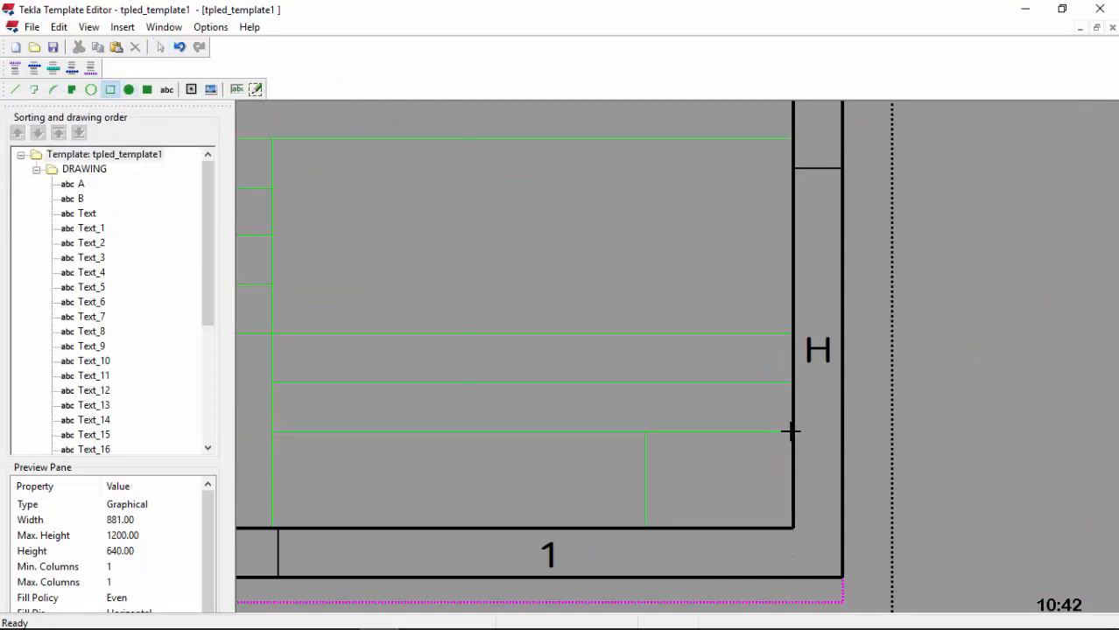
{"action": "left_click", "coordinate": [623, 333]}
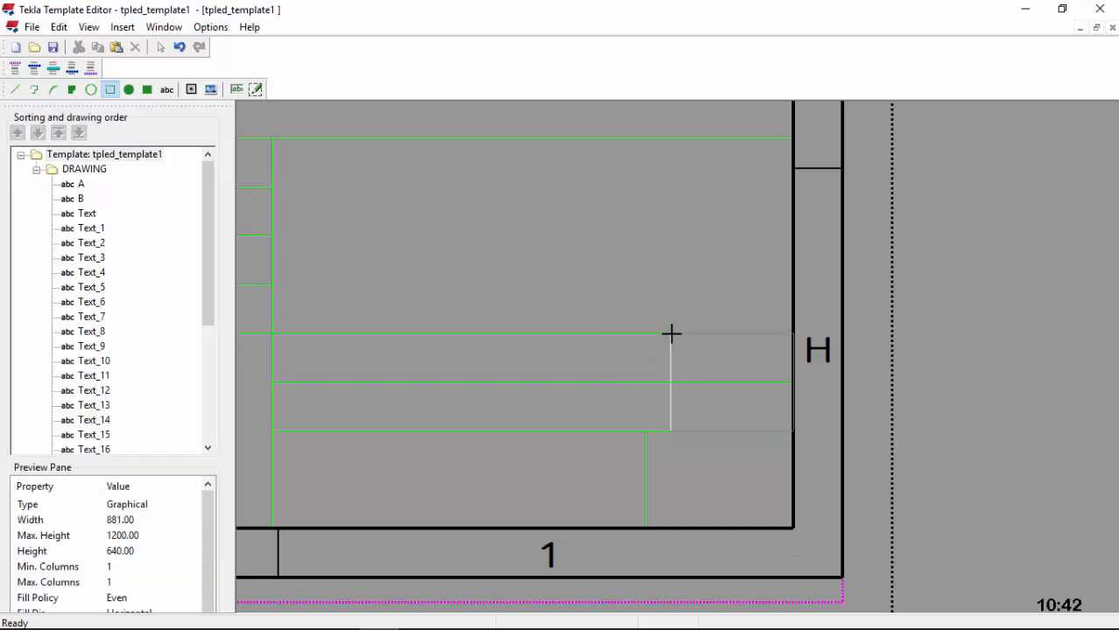
{"action": "left_click", "coordinate": [671, 333]}
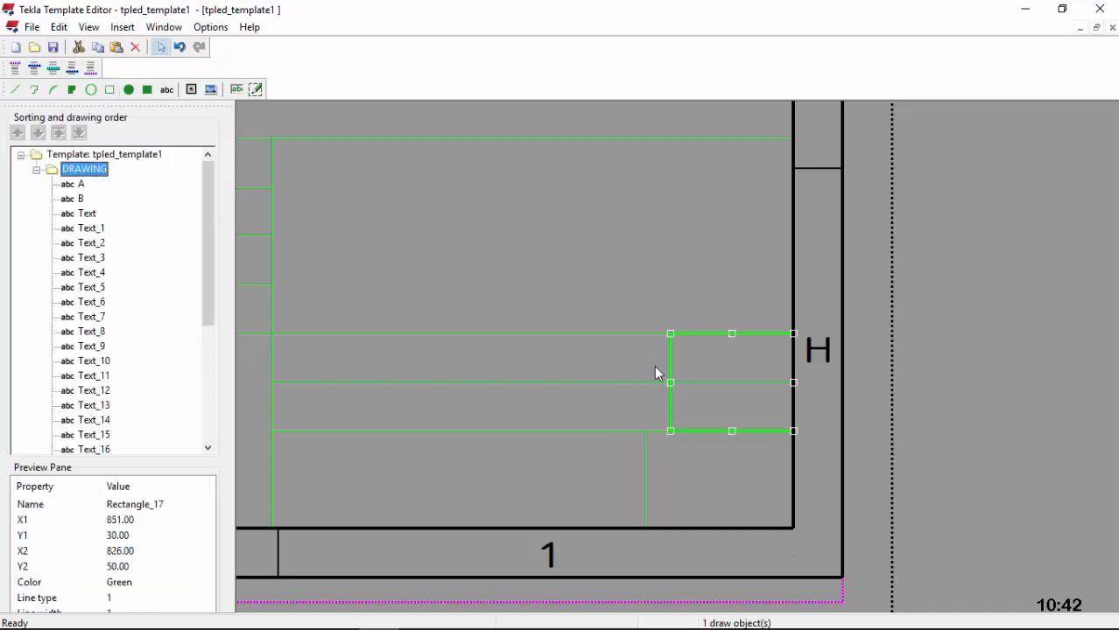
{"action": "left_click", "coordinate": [624, 360]}
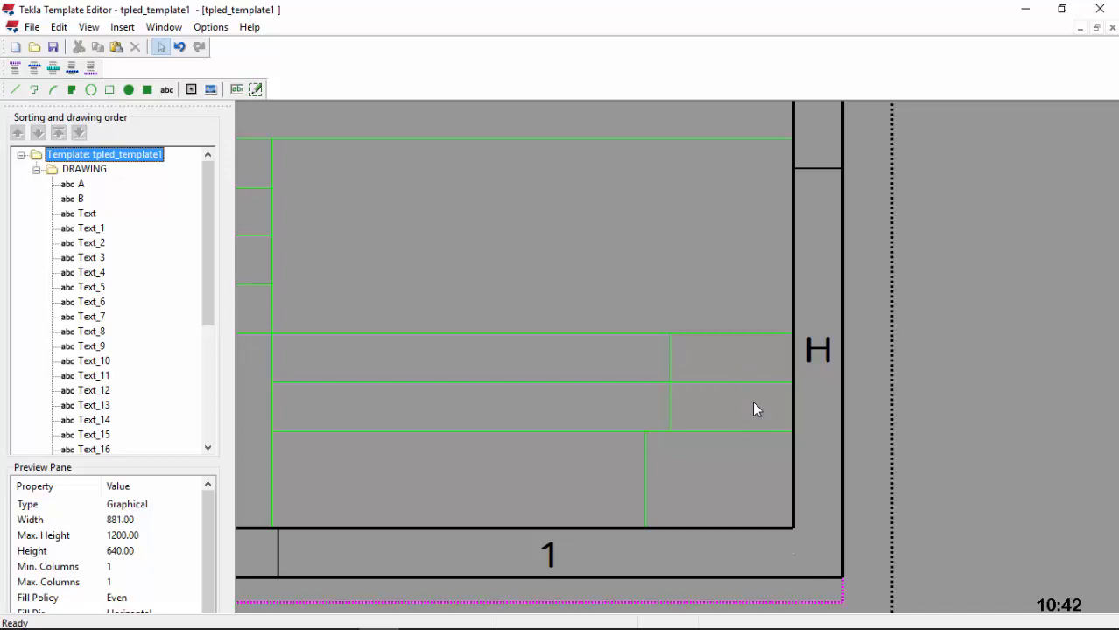
Step: Shorten the 10 mm row so it ends at the new right cell
{"action": "left_click", "coordinate": [733, 391]}
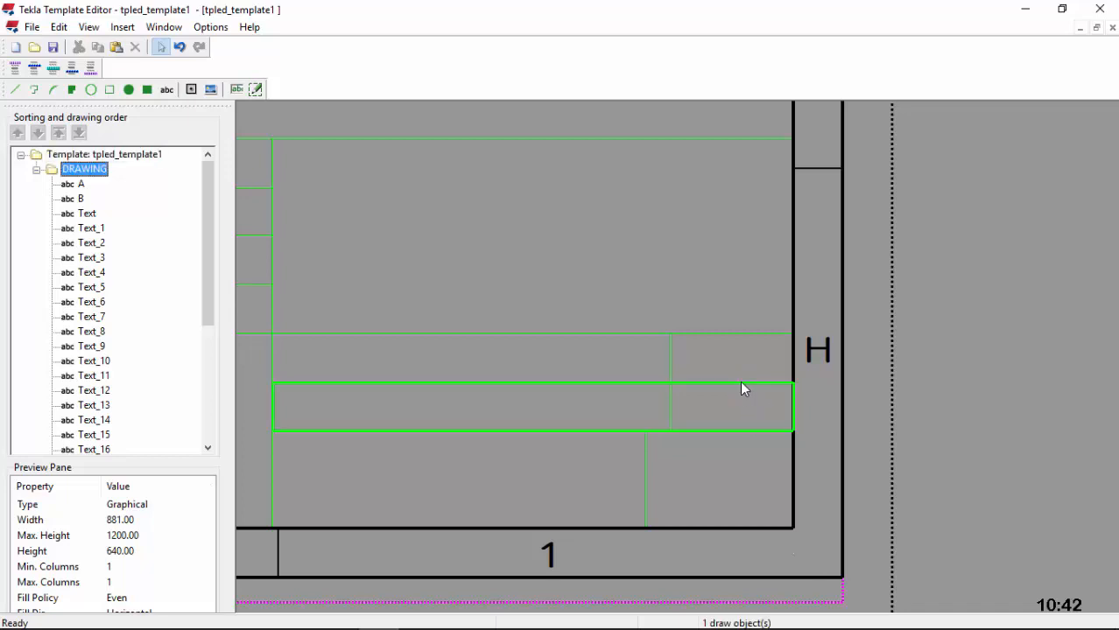
{"action": "left_click_drag", "start_coordinate": [793, 409], "coordinate": [669, 406]}
{"action": "left_click", "coordinate": [720, 371]}
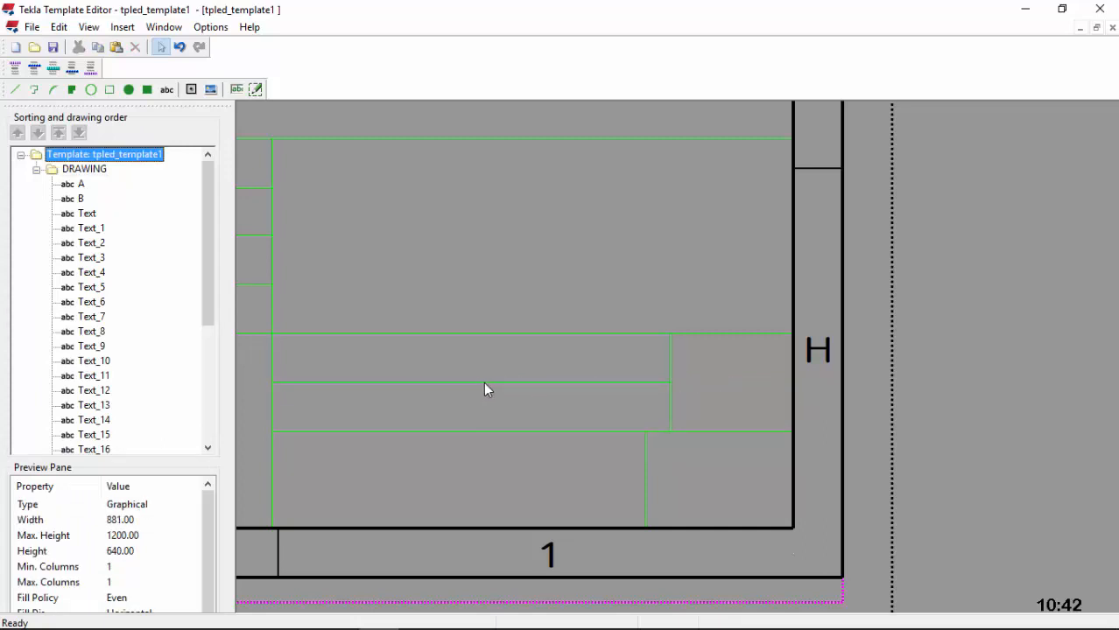
Step: Draw a rectangle along the title block's top edge, from its top-left corner across
{"action": "scroll", "coordinate": [667, 403], "scroll_direction": "down", "scroll_amount": 5}
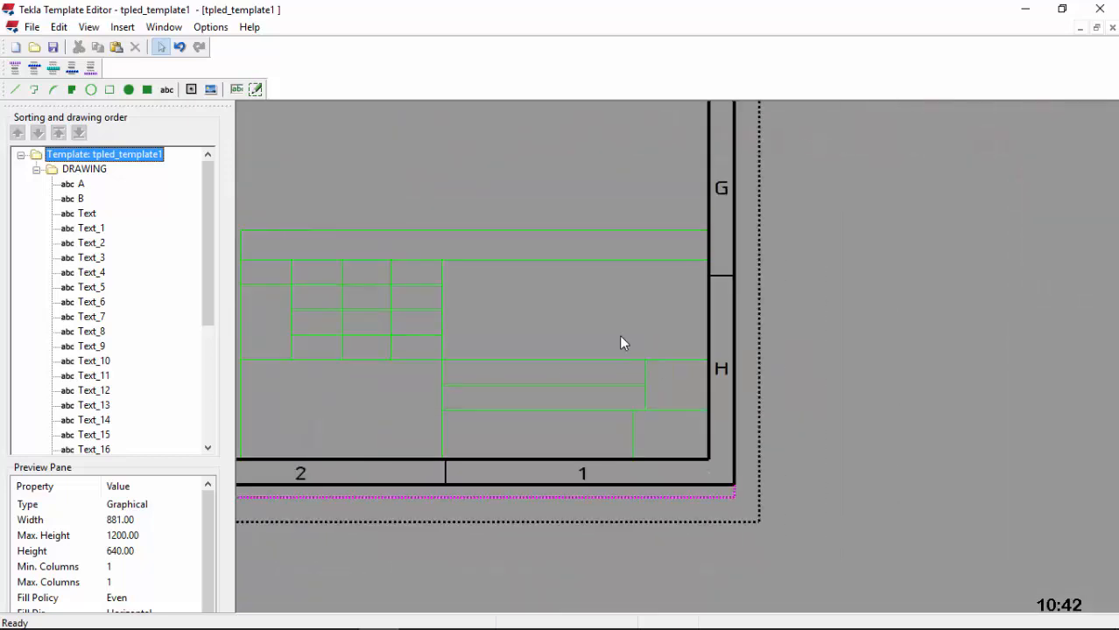
{"action": "scroll", "coordinate": [317, 245], "scroll_direction": "up", "scroll_amount": 5}
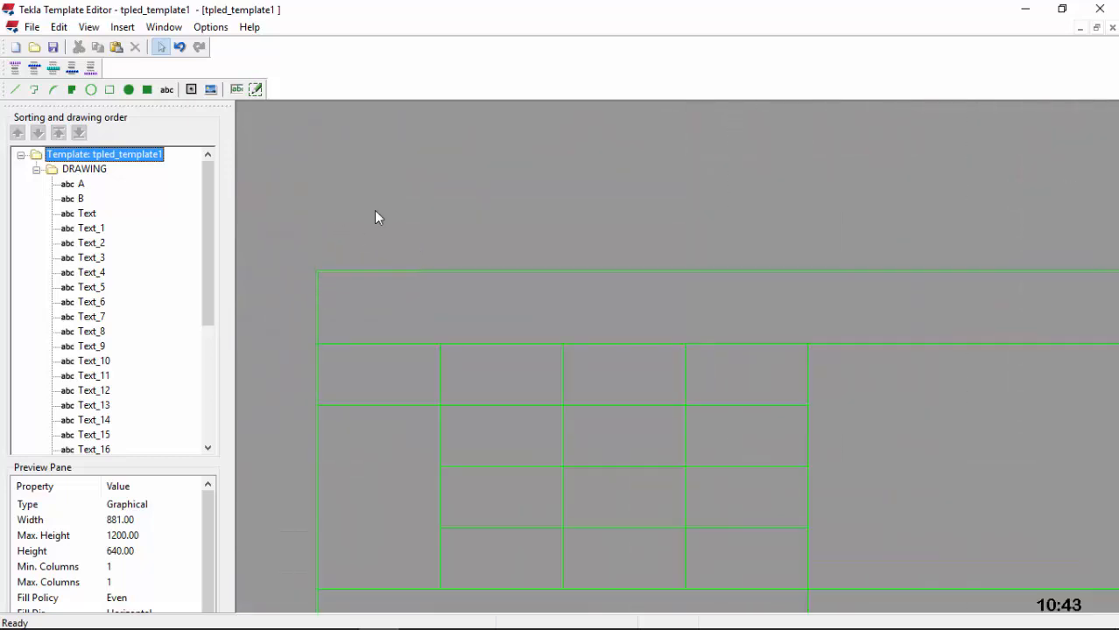
{"action": "left_click", "coordinate": [110, 89]}
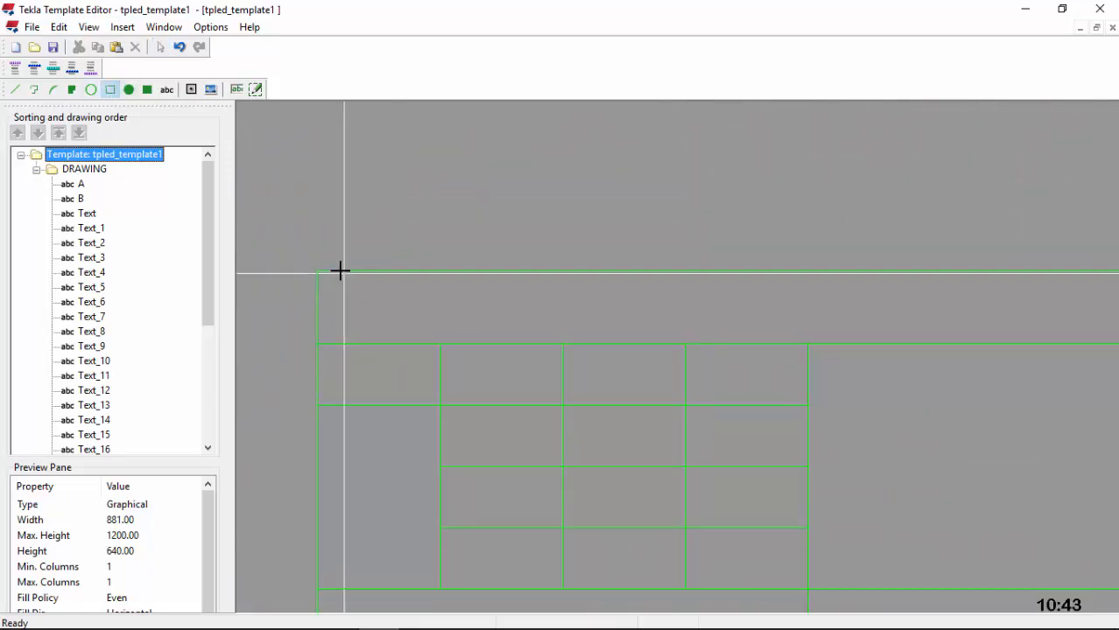
{"action": "scroll", "coordinate": [327, 259], "scroll_direction": "up", "scroll_amount": 1}
{"action": "scroll", "coordinate": [315, 267], "scroll_direction": "up", "scroll_amount": 4}
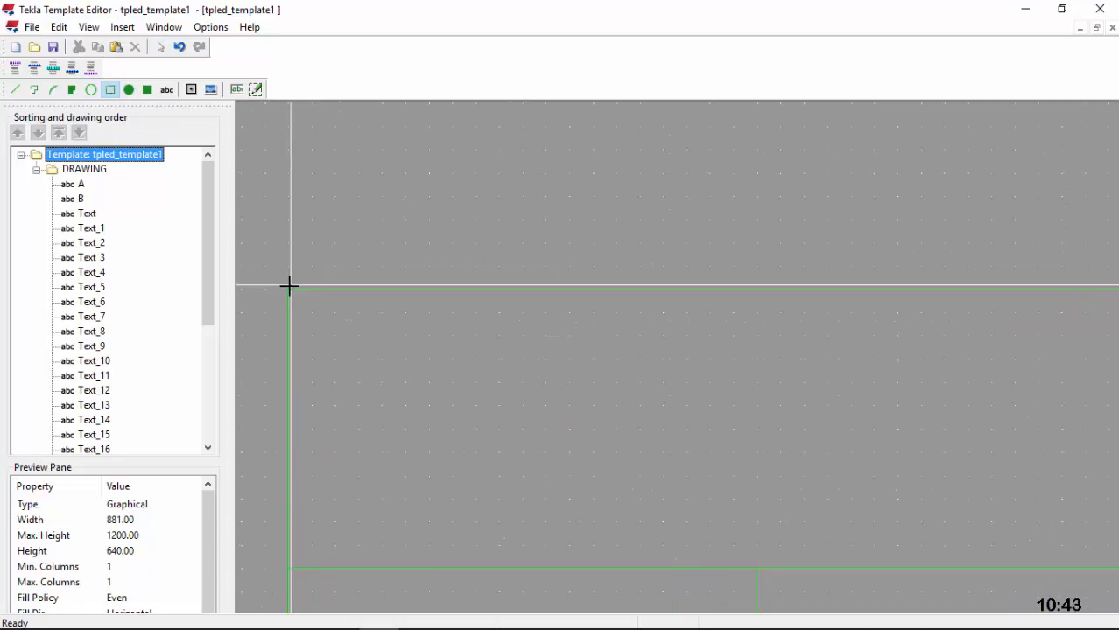
{"action": "left_click", "coordinate": [288, 288]}
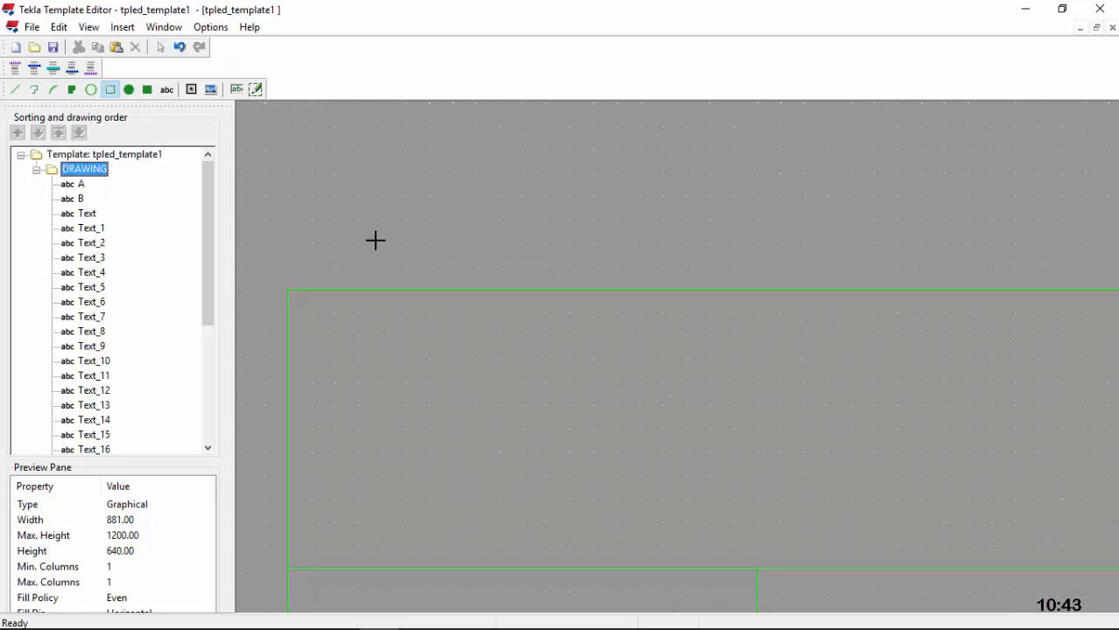
{"action": "scroll", "coordinate": [859, 277], "scroll_direction": "down", "scroll_amount": 3}
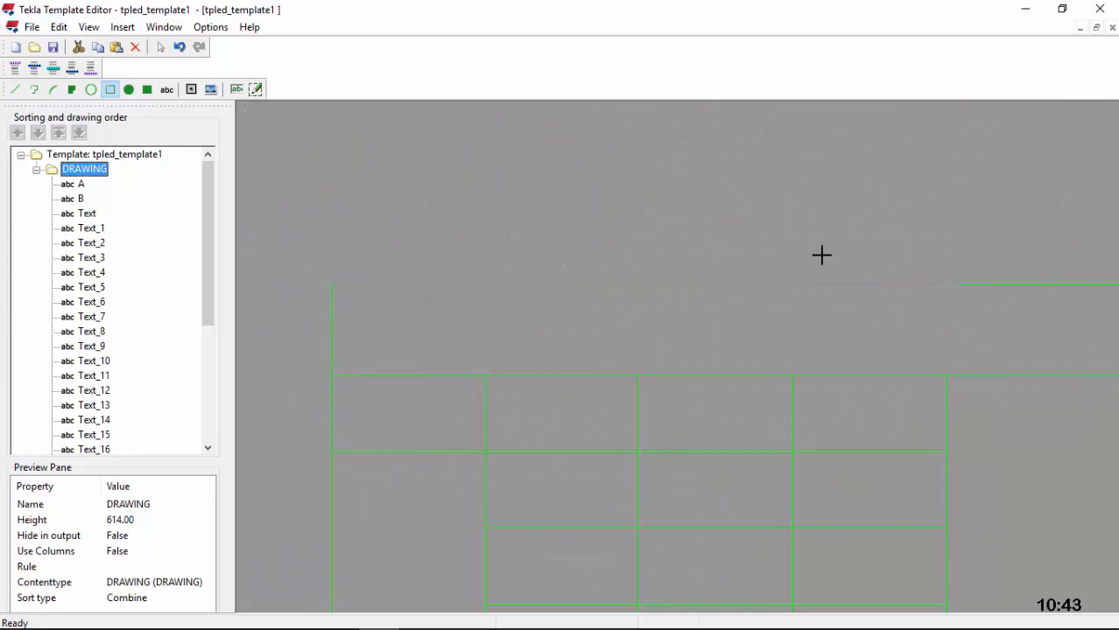
{"action": "scroll", "coordinate": [574, 252], "scroll_direction": "down", "scroll_amount": 2}
{"action": "scroll", "coordinate": [411, 287], "scroll_direction": "down", "scroll_amount": 2}
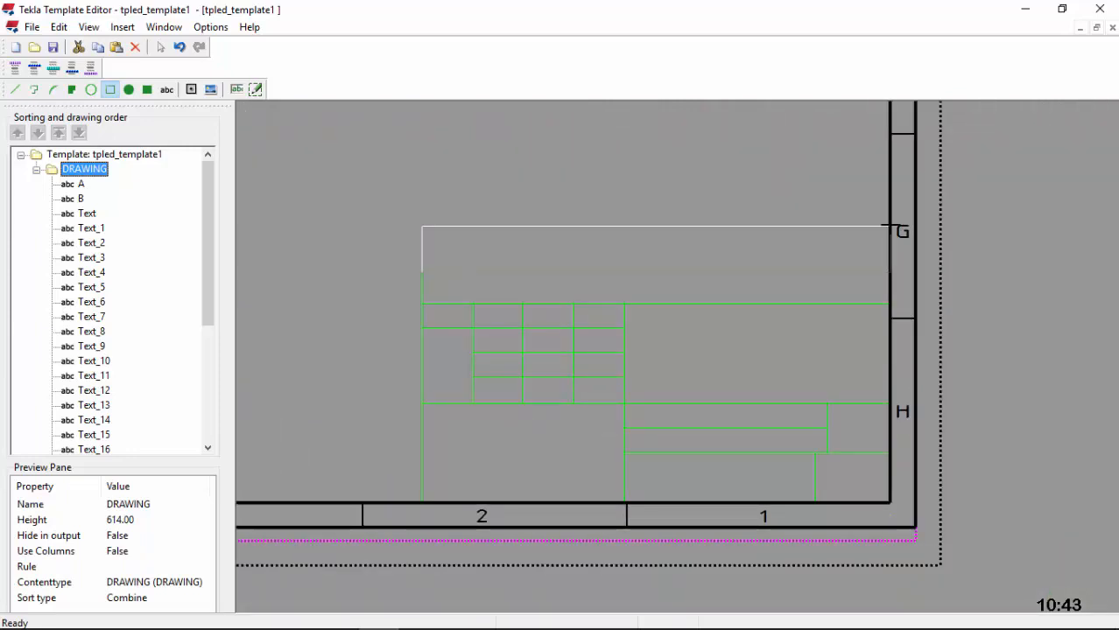
{"action": "left_click", "coordinate": [888, 273]}
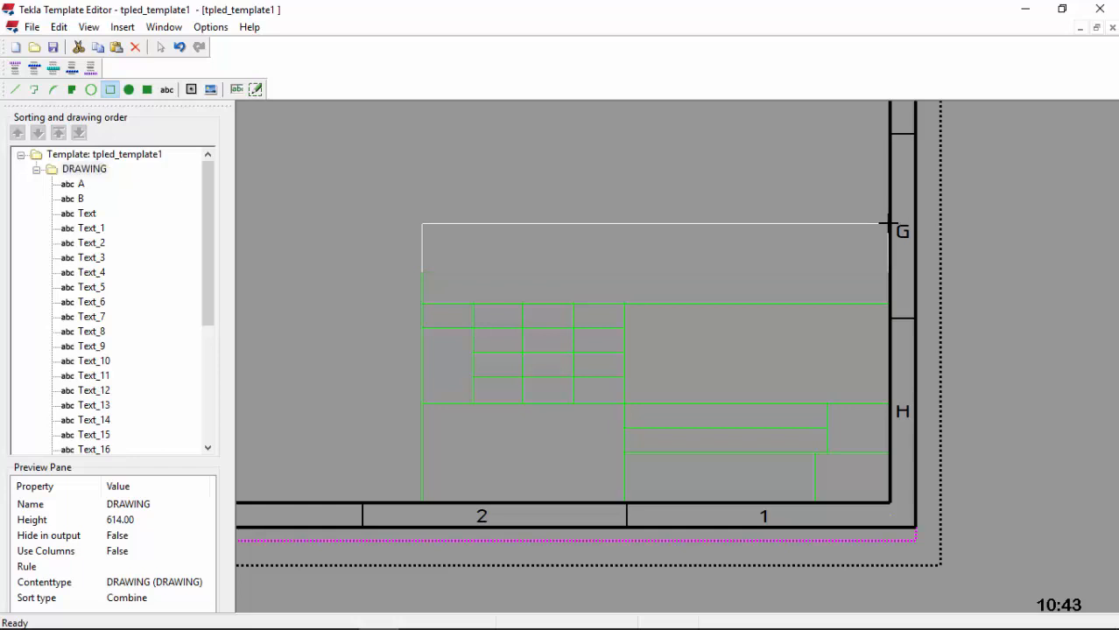
{"action": "scroll", "coordinate": [640, 232], "scroll_direction": "up", "scroll_amount": 3}
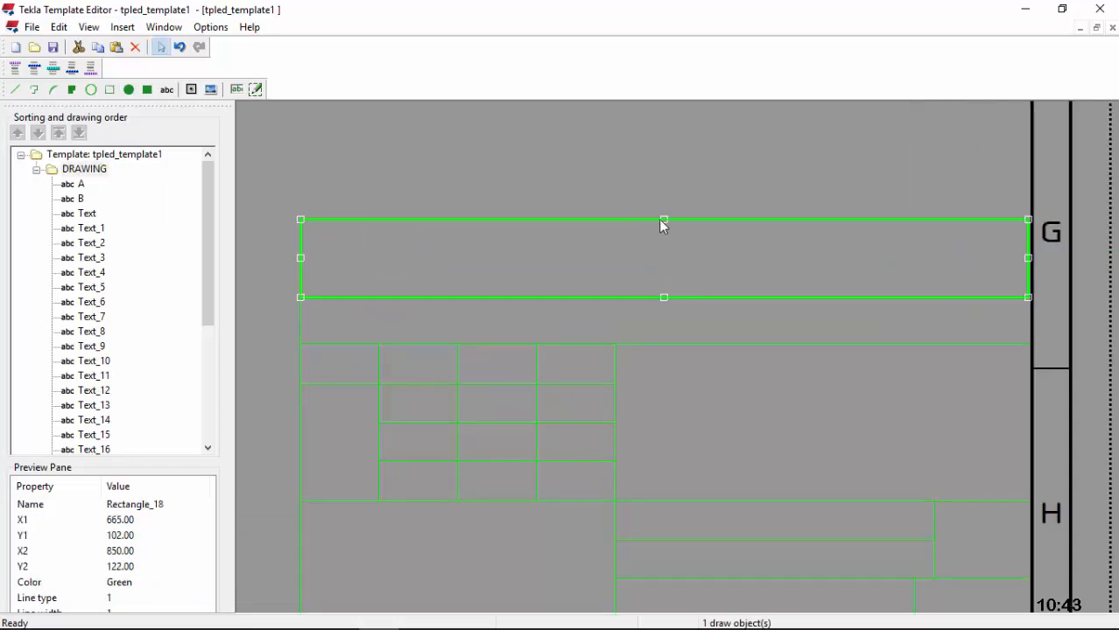
Step: Set the new rectangle's height to 12 mm in Object Properties
{"action": "double_click", "coordinate": [662, 219]}
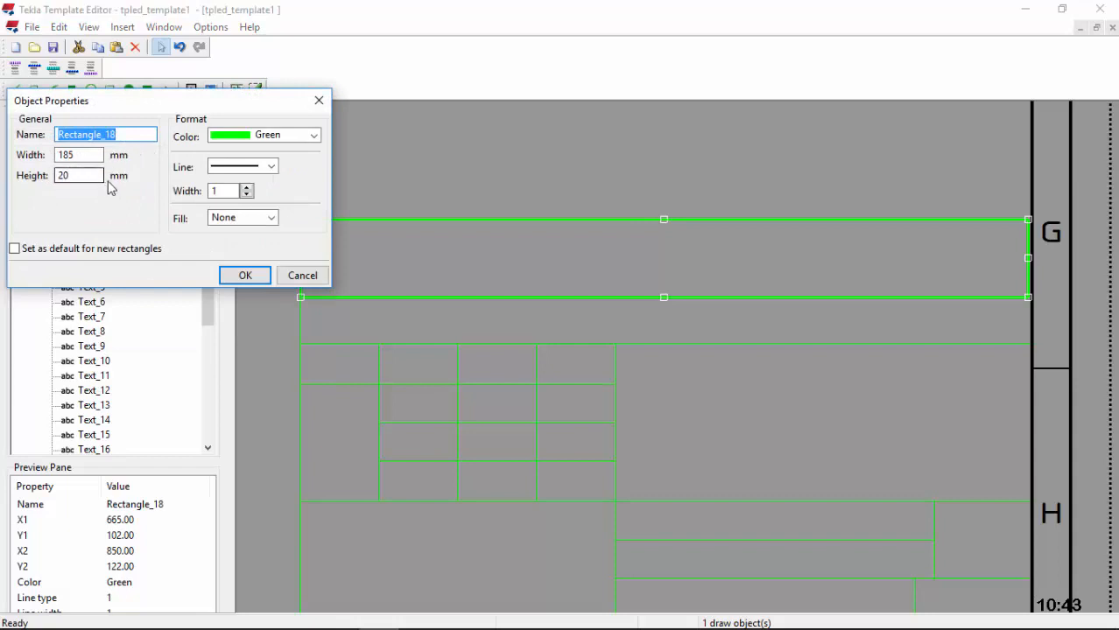
{"action": "left_click_drag", "start_coordinate": [91, 176], "coordinate": [60, 176]}
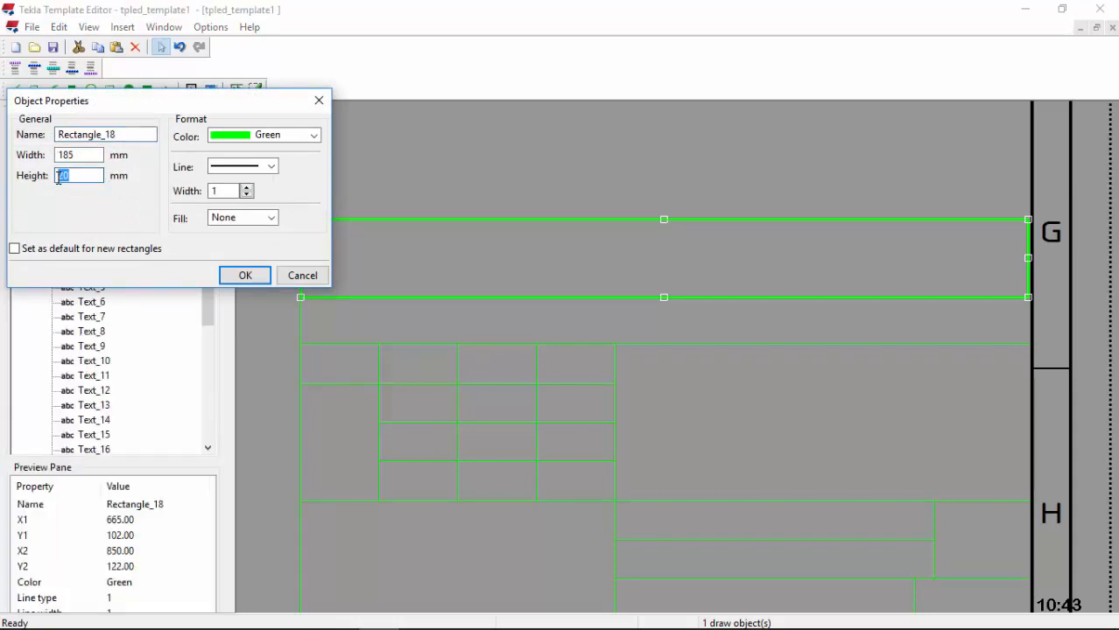
{"action": "left_click", "coordinate": [245, 275]}
Step: Check the 185 × 12 mm top strip against the grid cells and title block outline
{"action": "scroll", "coordinate": [291, 311], "scroll_direction": "up", "scroll_amount": 3}
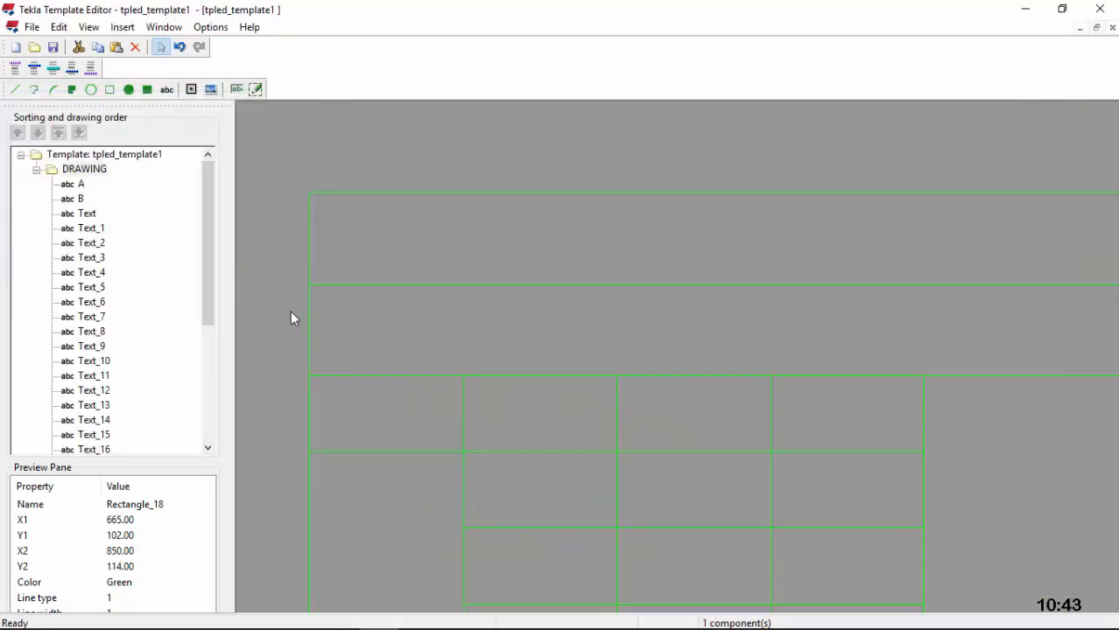
{"action": "left_click", "coordinate": [314, 222]}
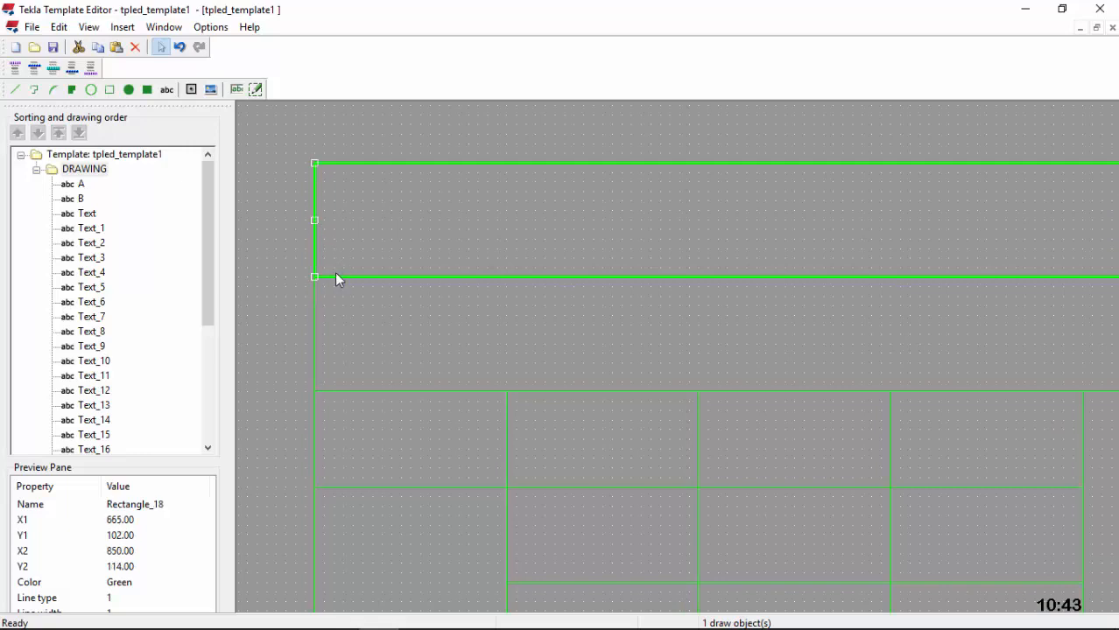
{"action": "scroll", "coordinate": [313, 315], "scroll_direction": "down", "scroll_amount": 3}
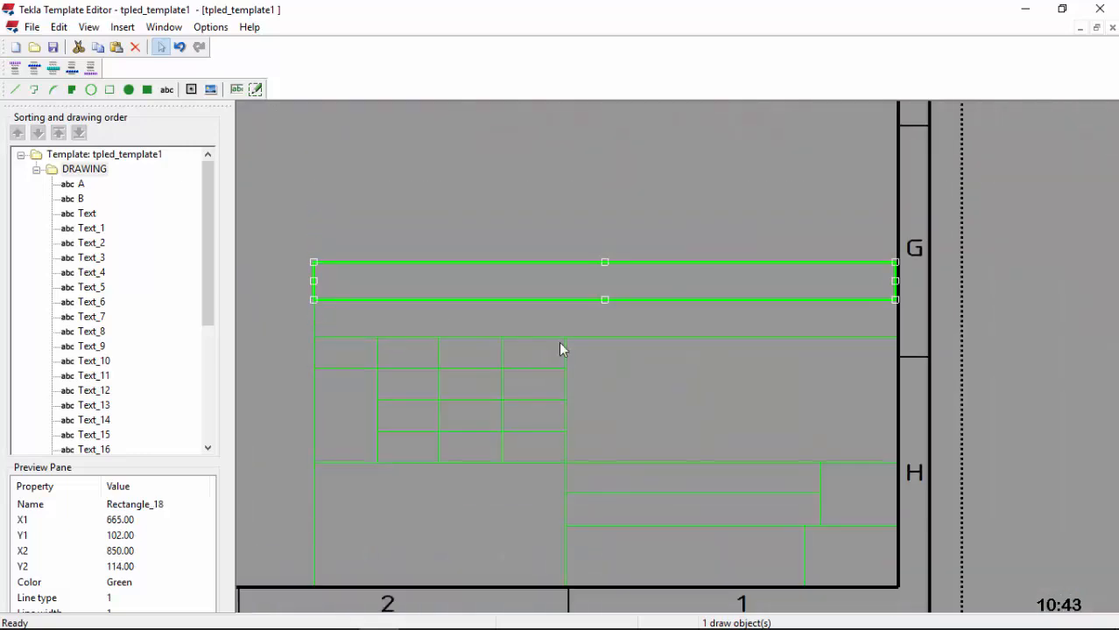
{"action": "left_click", "coordinate": [592, 340]}
{"action": "left_click", "coordinate": [591, 337]}
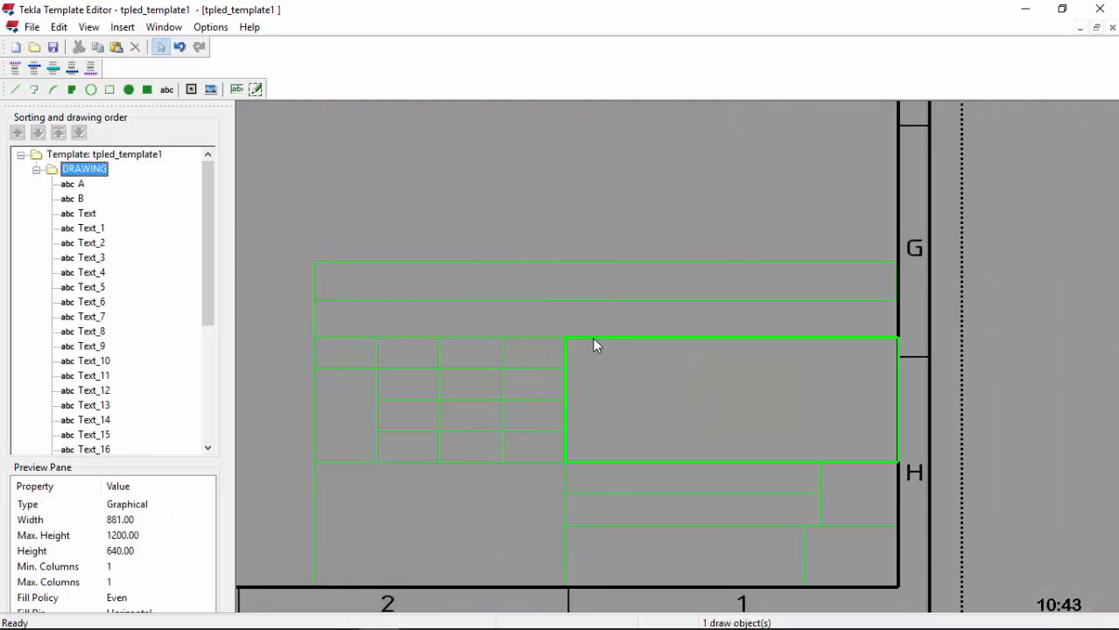
{"action": "left_click", "coordinate": [316, 313]}
{"action": "left_click", "coordinate": [315, 312]}
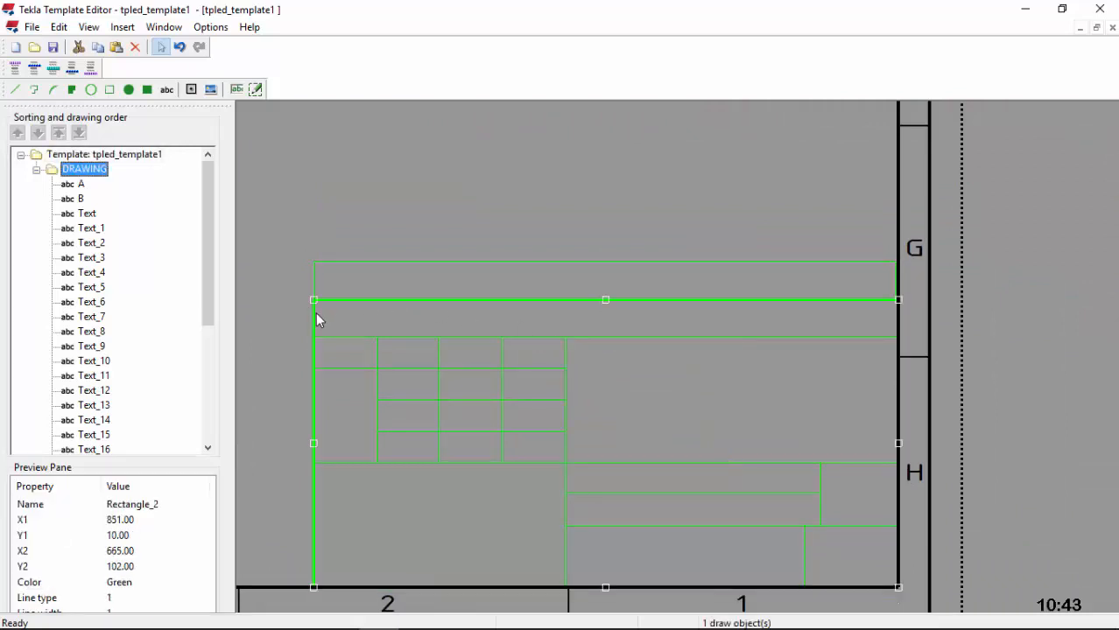
{"action": "left_click", "coordinate": [436, 272]}
{"action": "scroll", "coordinate": [398, 316], "scroll_direction": "down", "scroll_amount": 3}
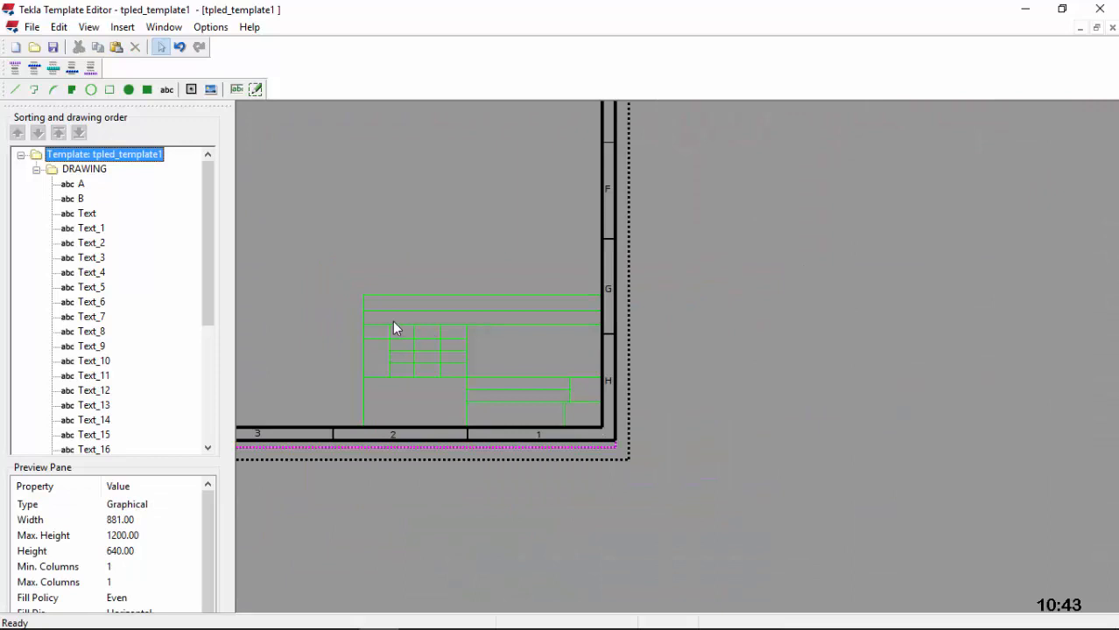
{"action": "scroll", "coordinate": [390, 323], "scroll_direction": "up", "scroll_amount": 1}
{"action": "scroll", "coordinate": [378, 324], "scroll_direction": "down", "scroll_amount": 2}
Step: Draw a vertical line from the small grid's top-right corner up to the title block's top edge
{"action": "scroll", "coordinate": [433, 315], "scroll_direction": "up", "scroll_amount": 1}
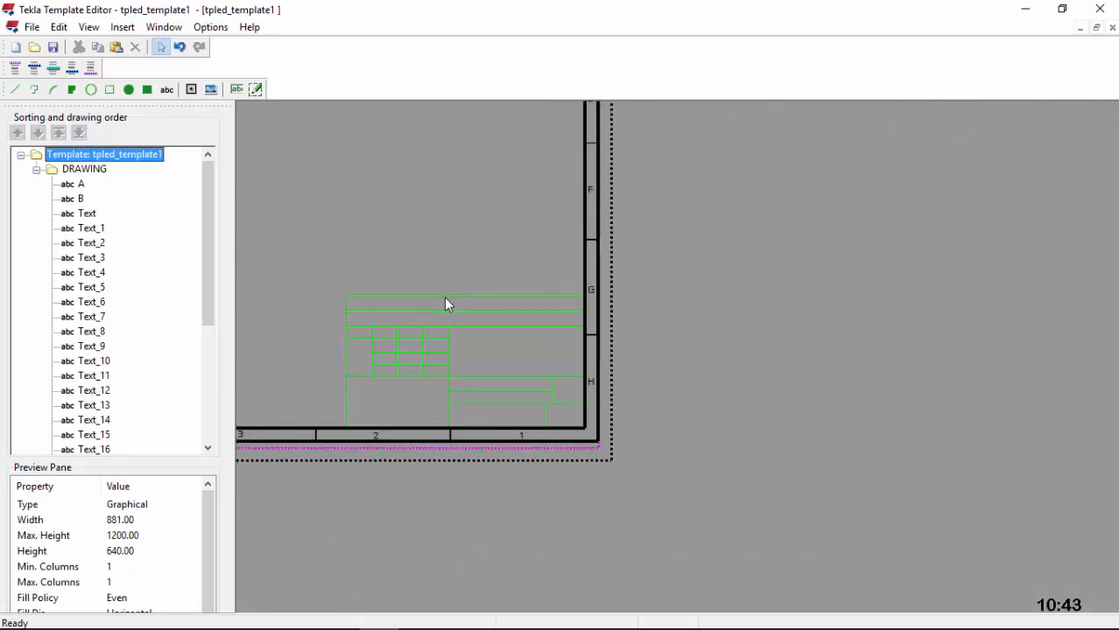
{"action": "scroll", "coordinate": [445, 303], "scroll_direction": "up", "scroll_amount": 2}
{"action": "left_click", "coordinate": [16, 90]}
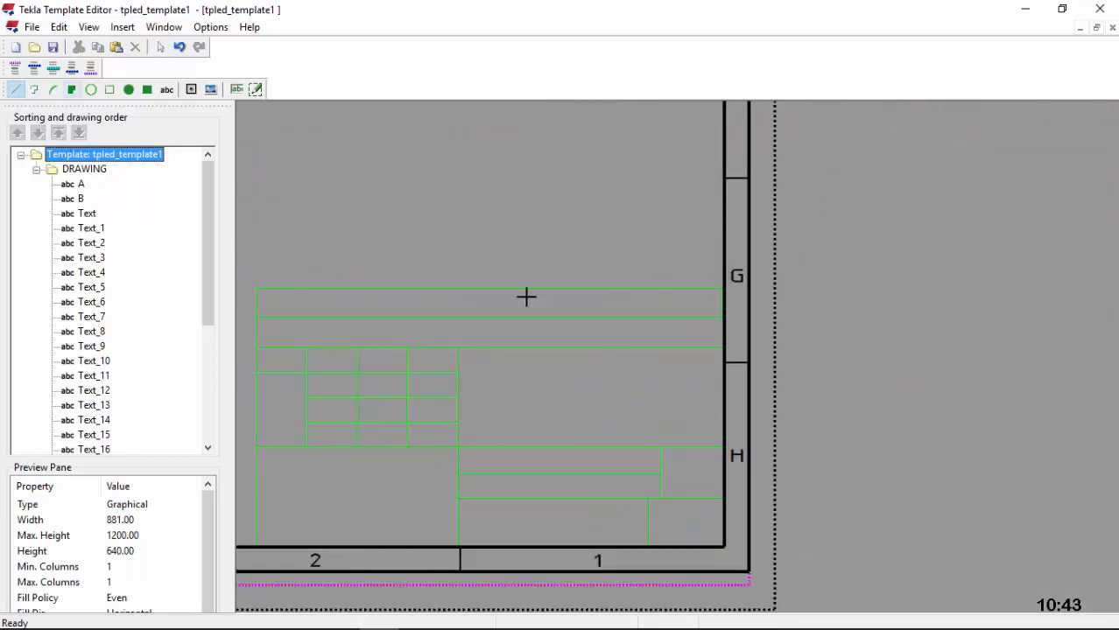
{"action": "left_click", "coordinate": [457, 348]}
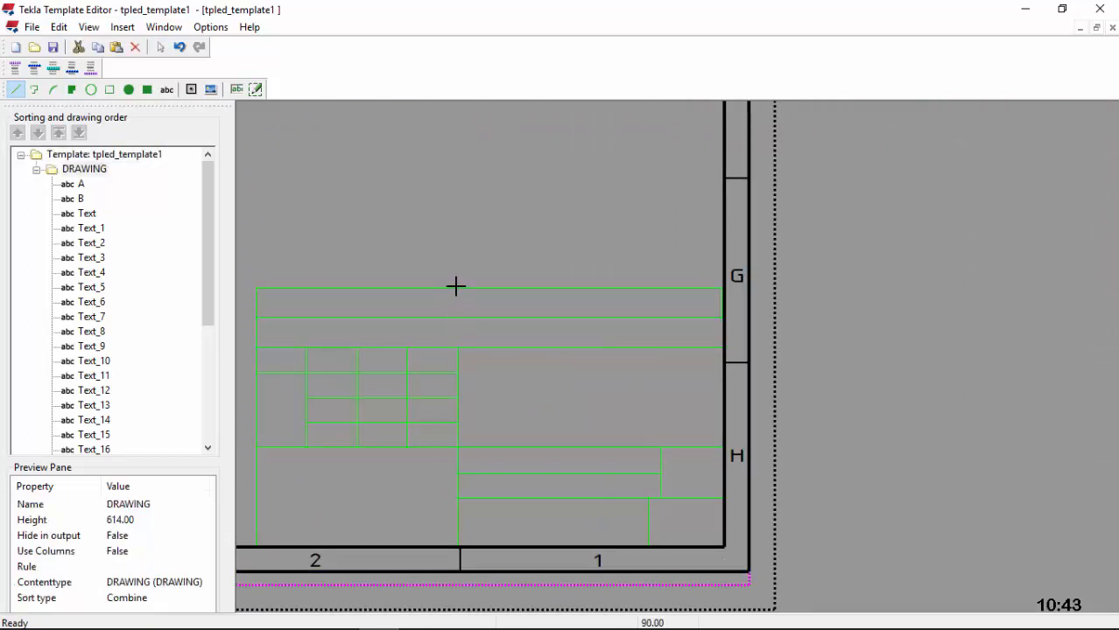
{"action": "left_click", "coordinate": [456, 288]}
{"action": "left_click", "coordinate": [573, 202]}
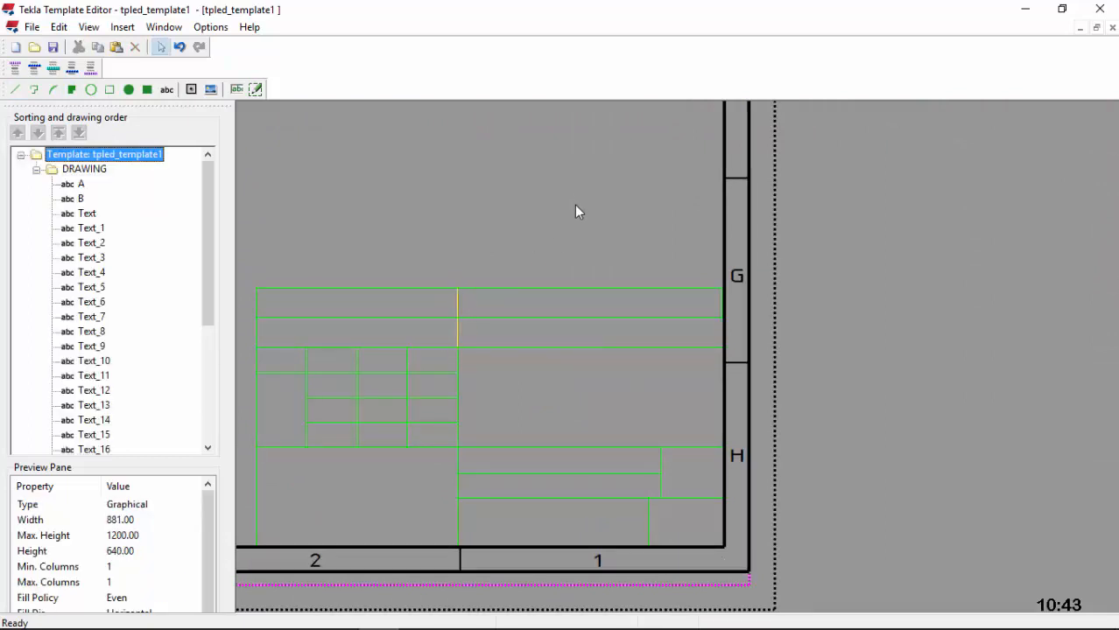
{"action": "scroll", "coordinate": [578, 232], "scroll_direction": "down", "scroll_amount": 6}
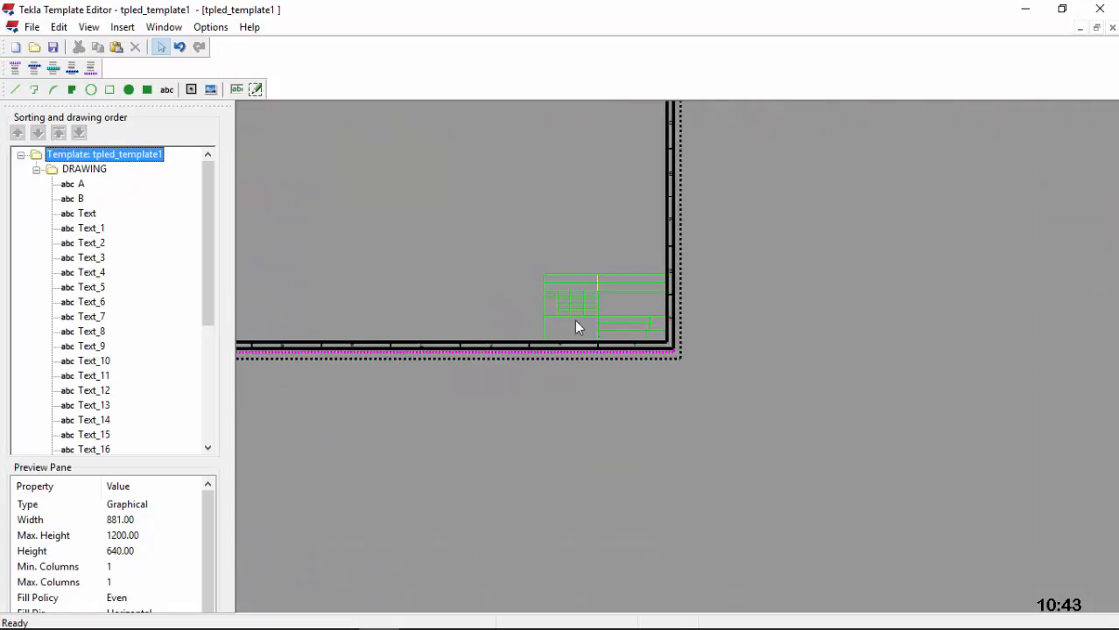
{"action": "scroll", "coordinate": [474, 311], "scroll_direction": "up", "scroll_amount": 6}
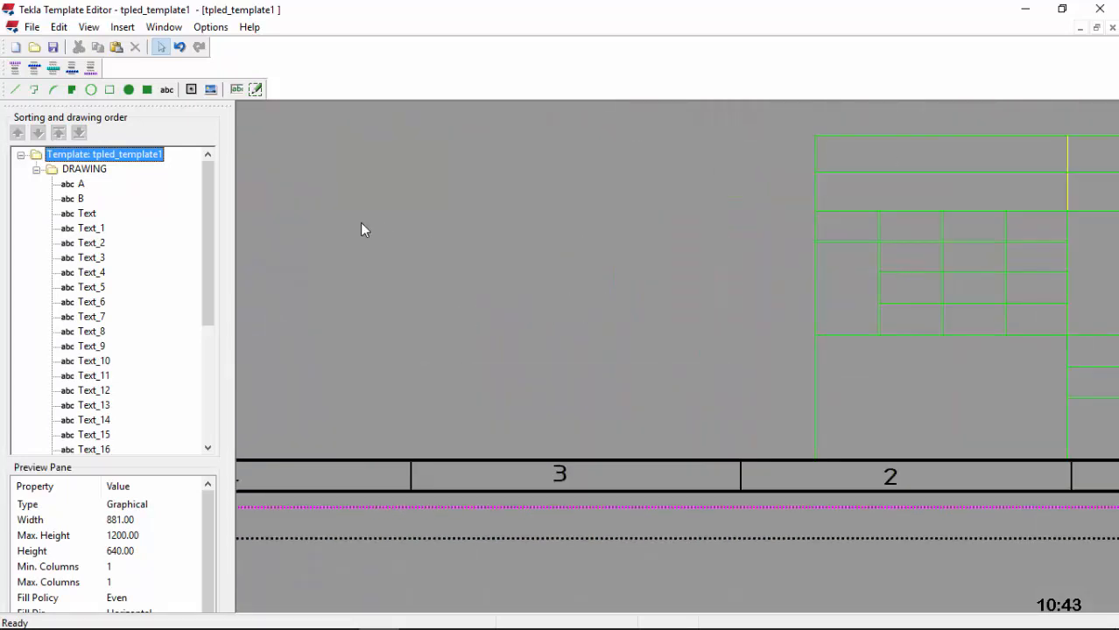
Step: Draw a strip rectangle left from the title block's bottom-left corner and set its height to 20 mm
{"action": "left_click", "coordinate": [109, 89]}
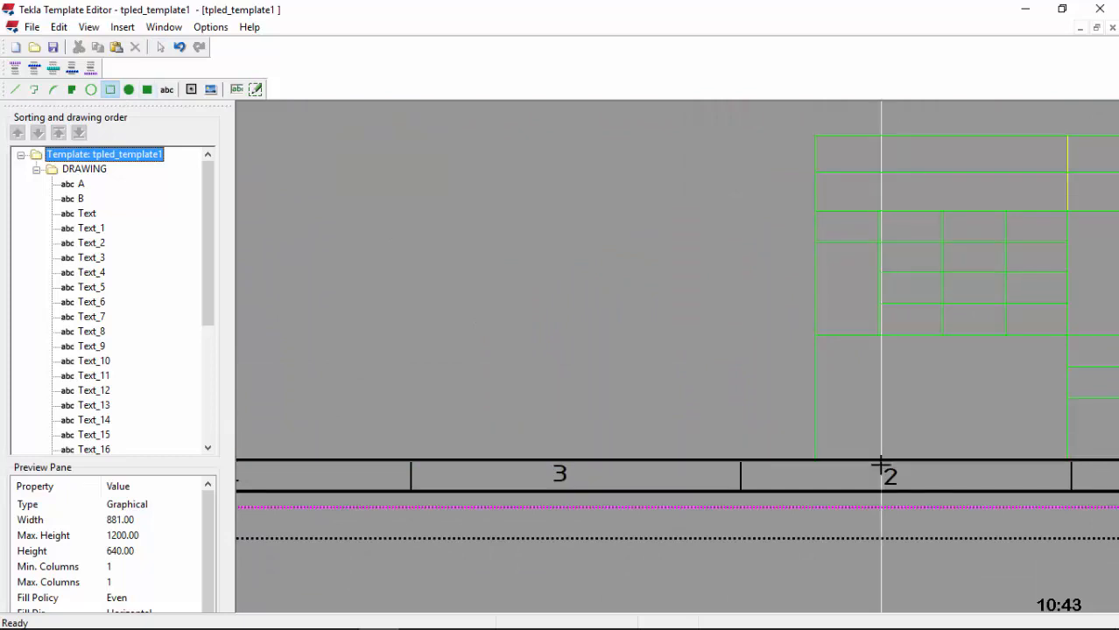
{"action": "left_click", "coordinate": [815, 458]}
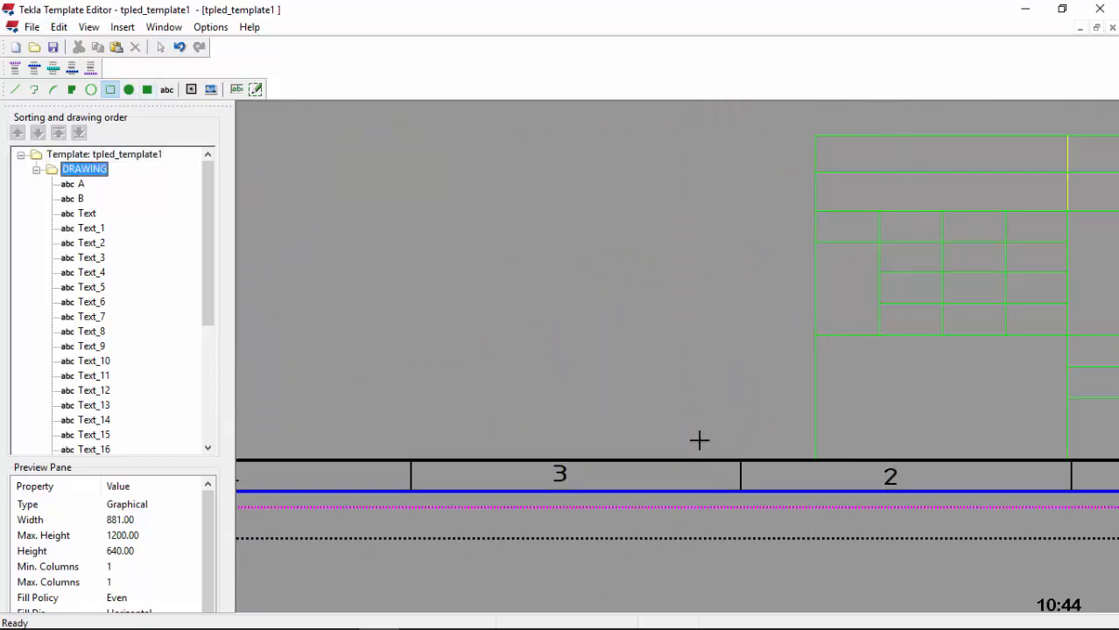
{"action": "scroll", "coordinate": [700, 416], "scroll_direction": "down", "scroll_amount": 2}
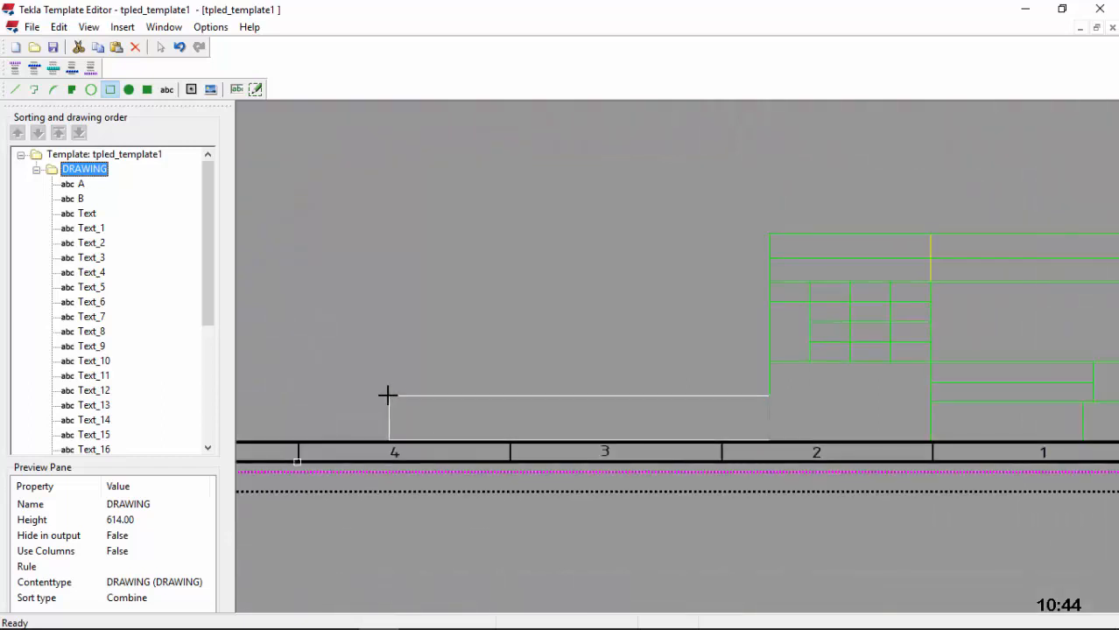
{"action": "left_click", "coordinate": [338, 398]}
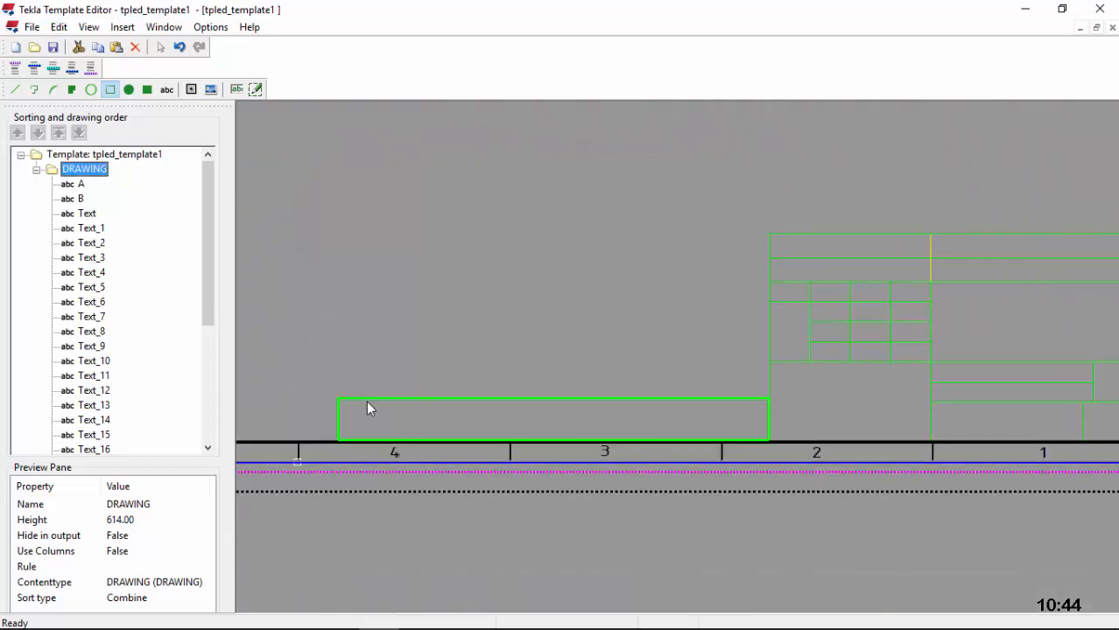
{"action": "double_click", "coordinate": [665, 428]}
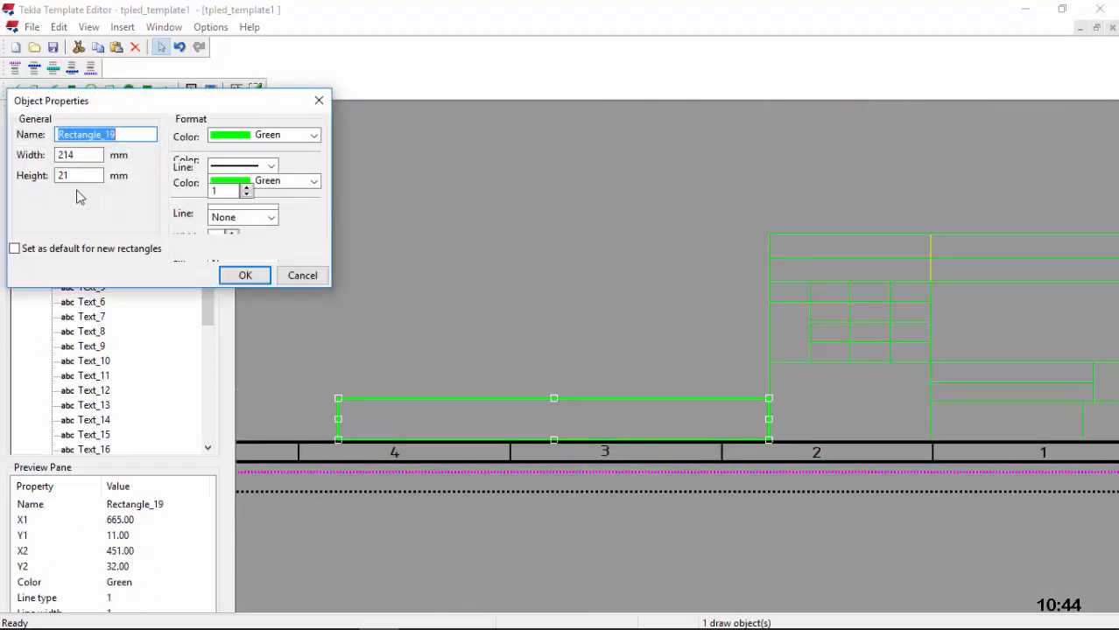
{"action": "double_click", "coordinate": [68, 155]}
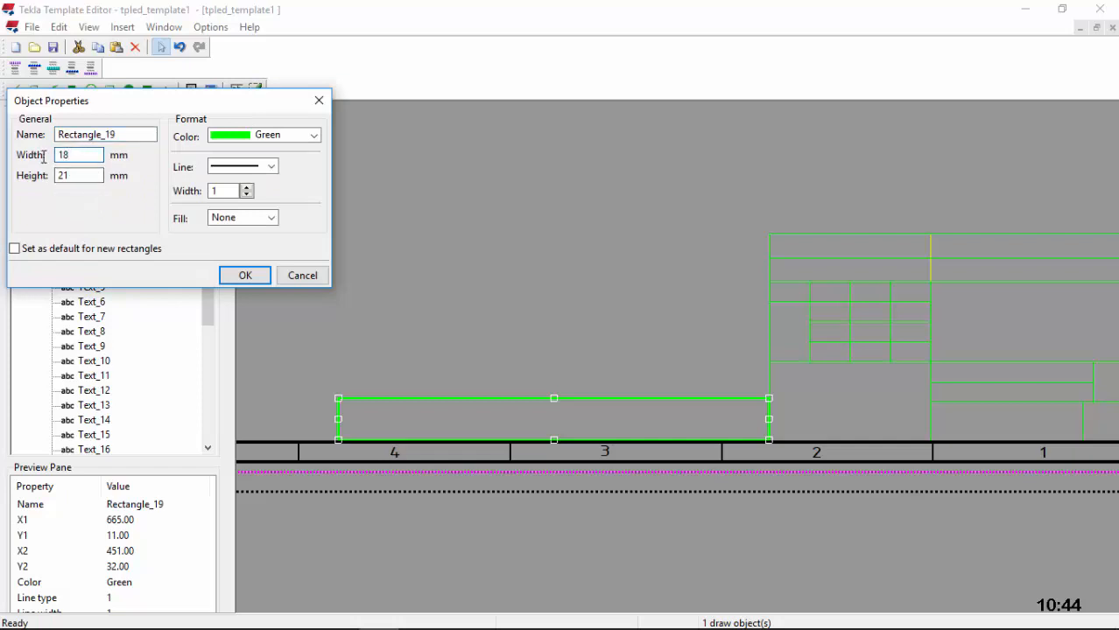
{"action": "left_click_drag", "start_coordinate": [82, 180], "coordinate": [47, 179]}
{"action": "left_click", "coordinate": [246, 275]}
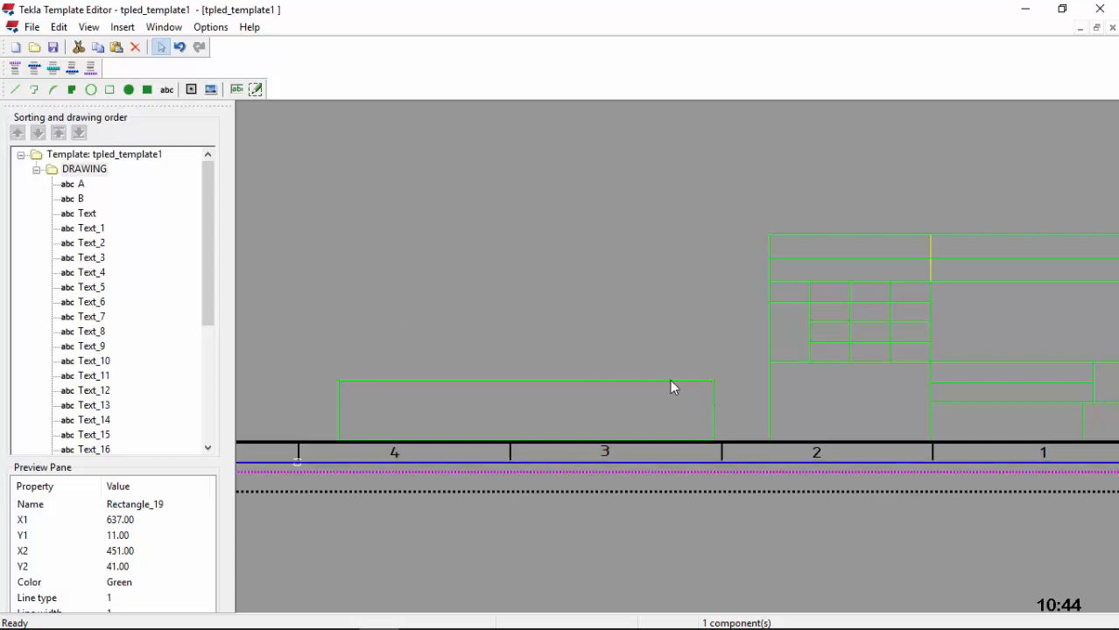
{"action": "double_click", "coordinate": [669, 380]}
{"action": "left_click_drag", "start_coordinate": [77, 182], "coordinate": [24, 178]}
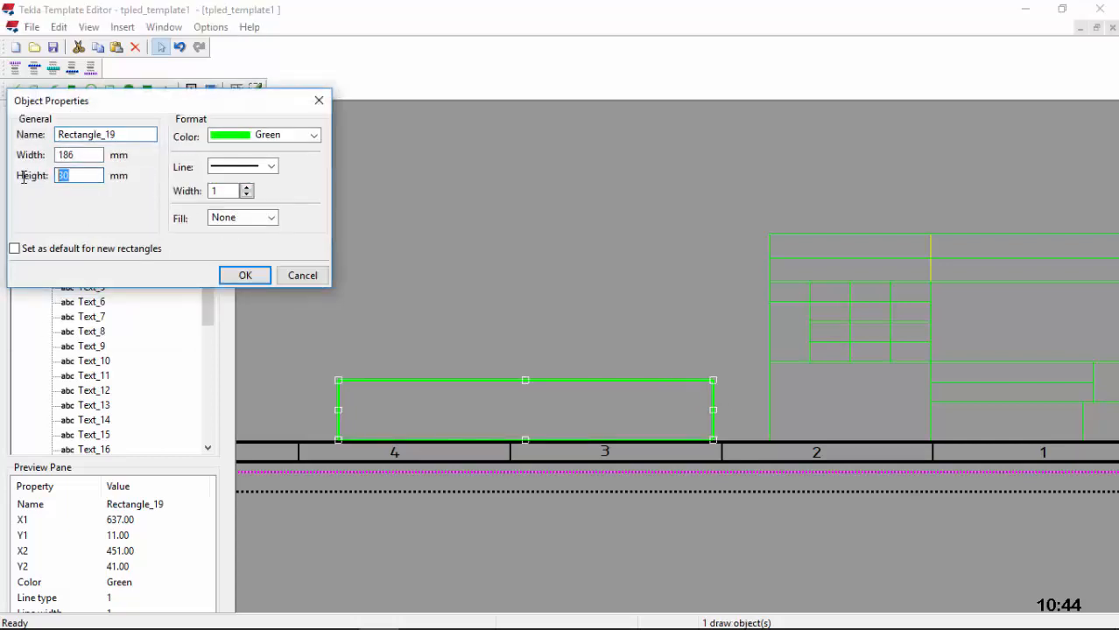
{"action": "type", "text": "20"}
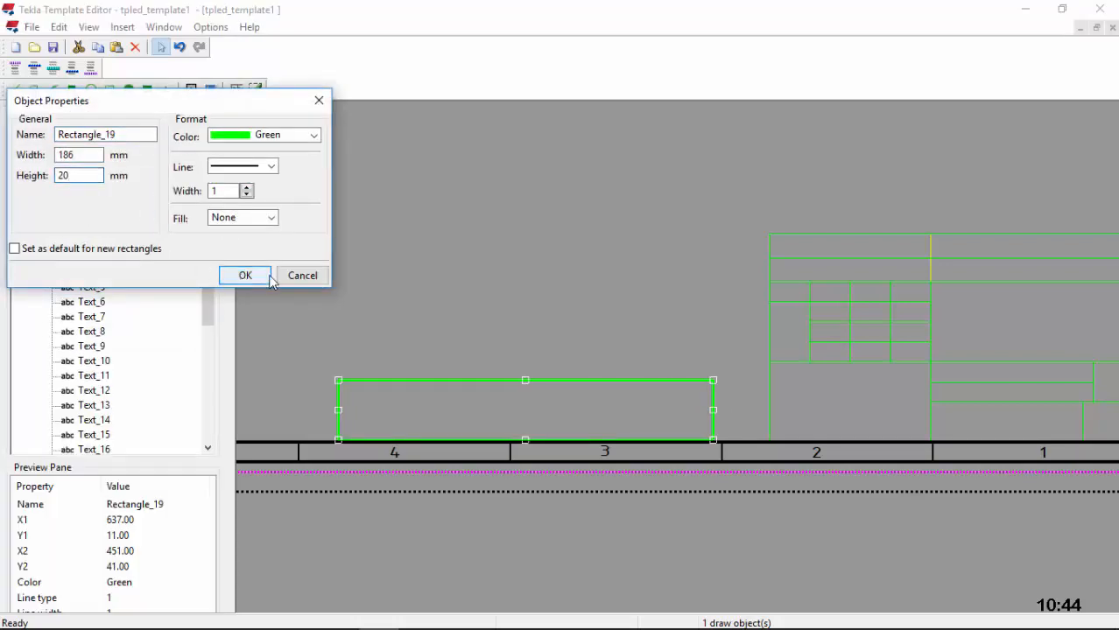
{"action": "left_click", "coordinate": [261, 277]}
Step: Stretch the strip right to meet the title block and lower its bottom edge onto the border
{"action": "left_click", "coordinate": [711, 418]}
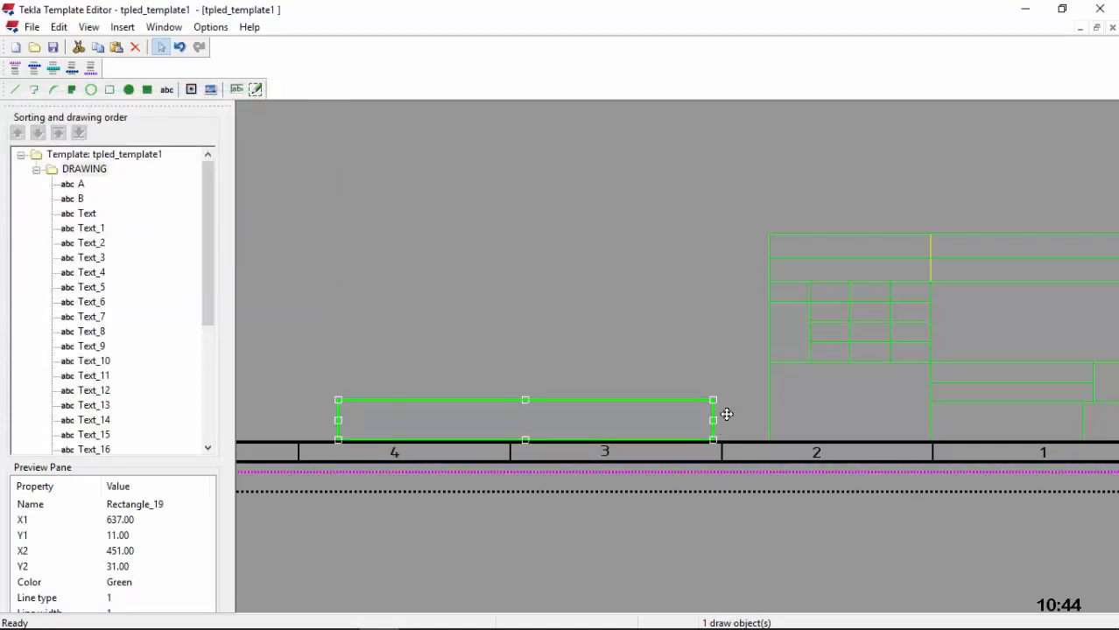
{"action": "left_click_drag", "start_coordinate": [727, 414], "coordinate": [771, 420]}
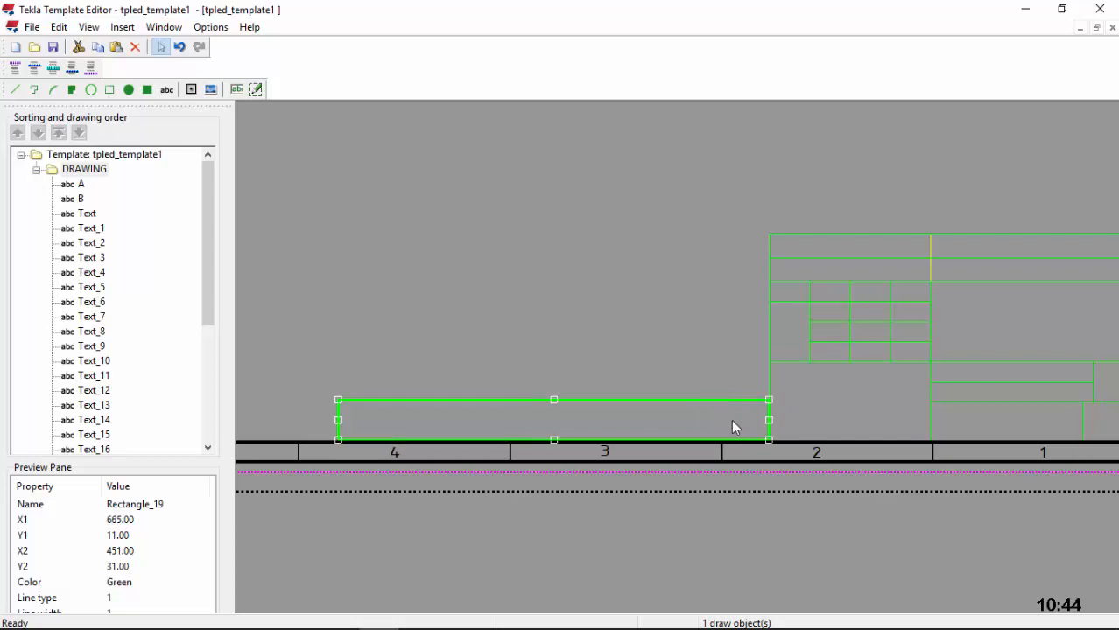
{"action": "left_click", "coordinate": [613, 424]}
{"action": "scroll", "coordinate": [390, 441], "scroll_direction": "up", "scroll_amount": 2}
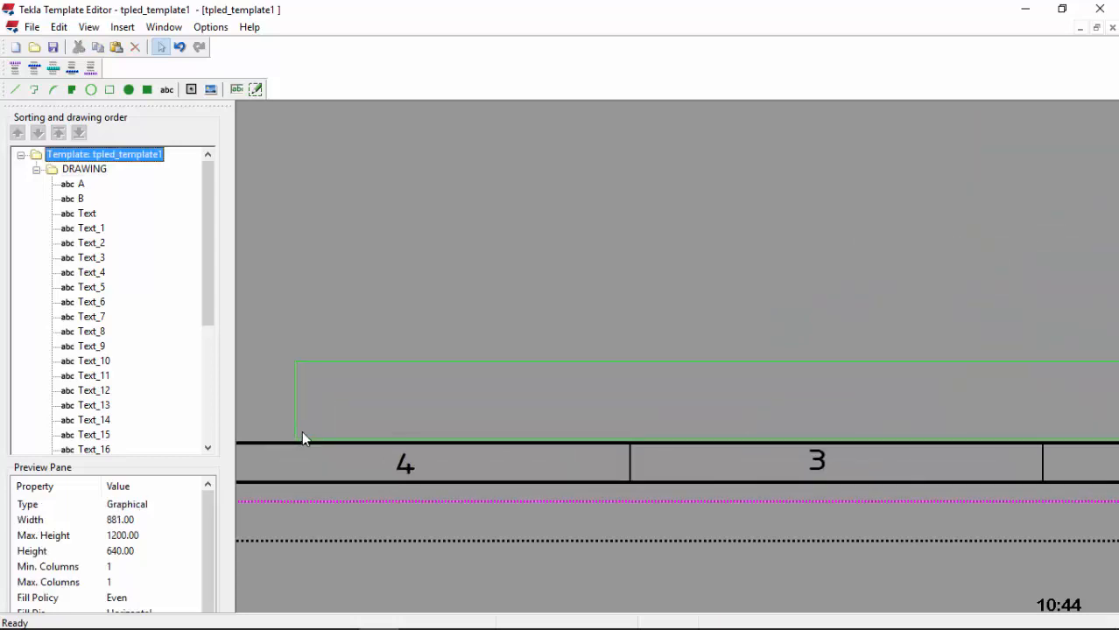
{"action": "left_click", "coordinate": [296, 425]}
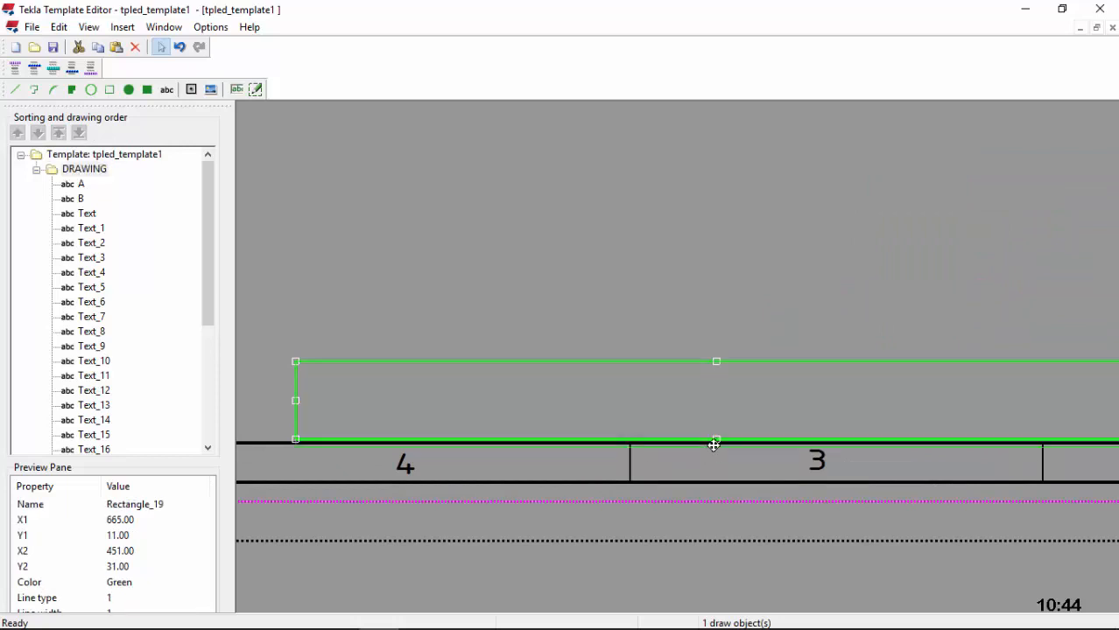
{"action": "left_click_drag", "start_coordinate": [713, 443], "coordinate": [714, 447]}
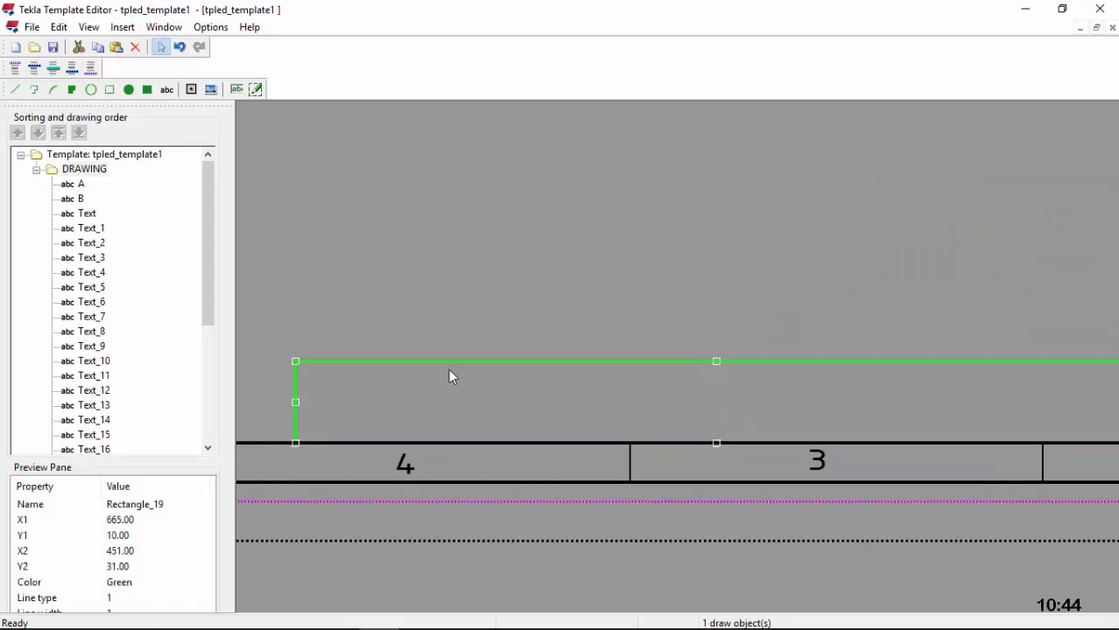
{"action": "double_click", "coordinate": [296, 406]}
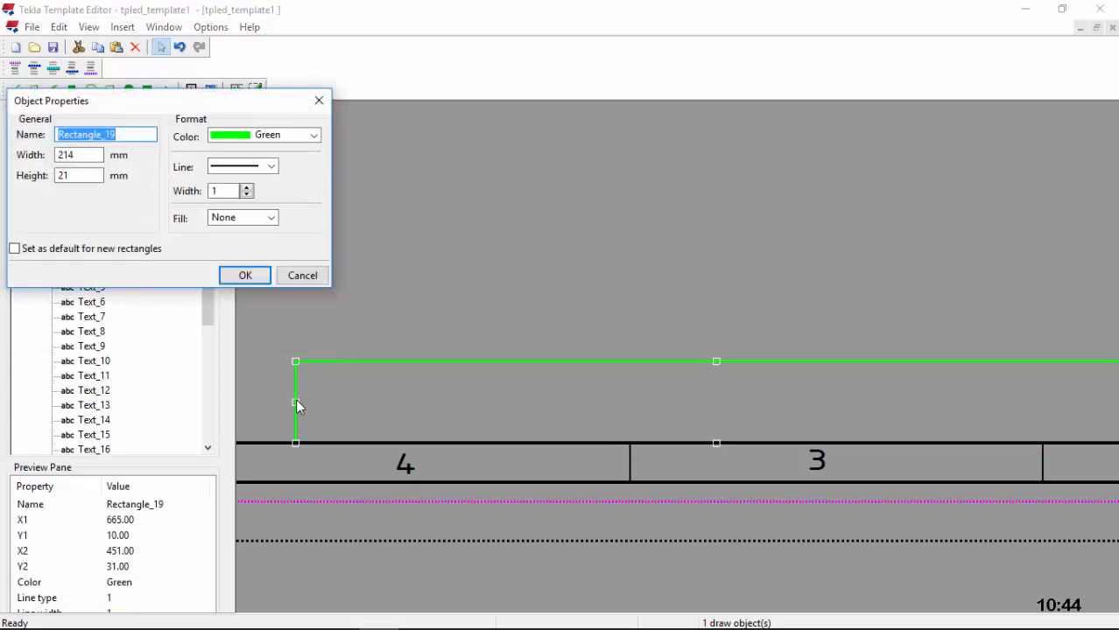
{"action": "left_click", "coordinate": [255, 280]}
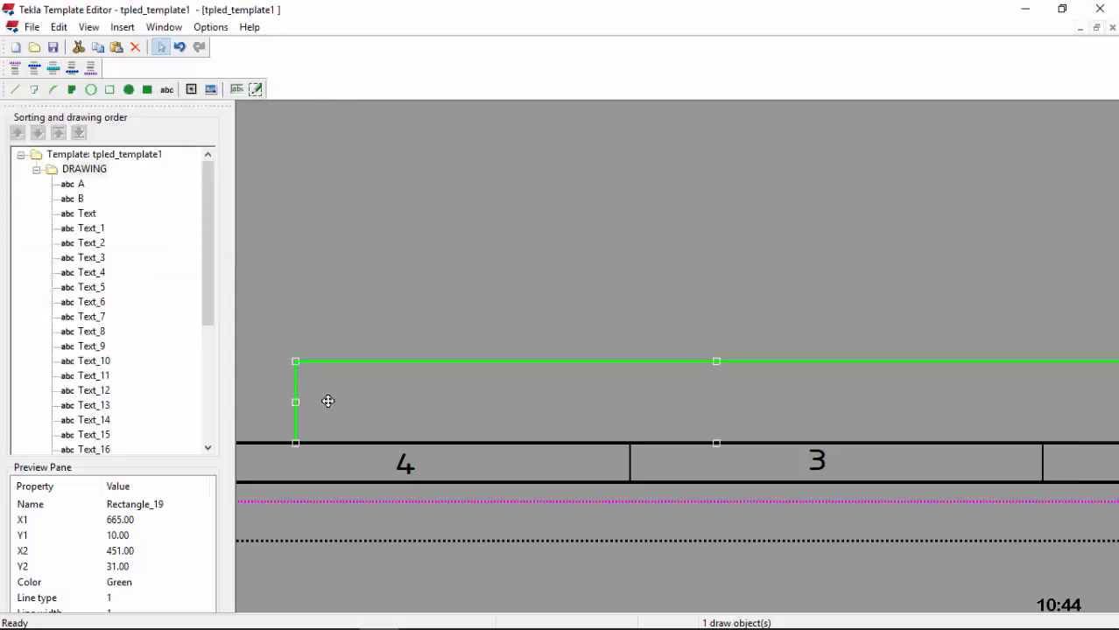
Step: Trim the strip from its left end to 186 × 21 mm, aligned with the cell line
{"action": "left_click_drag", "start_coordinate": [328, 401], "coordinate": [377, 402]}
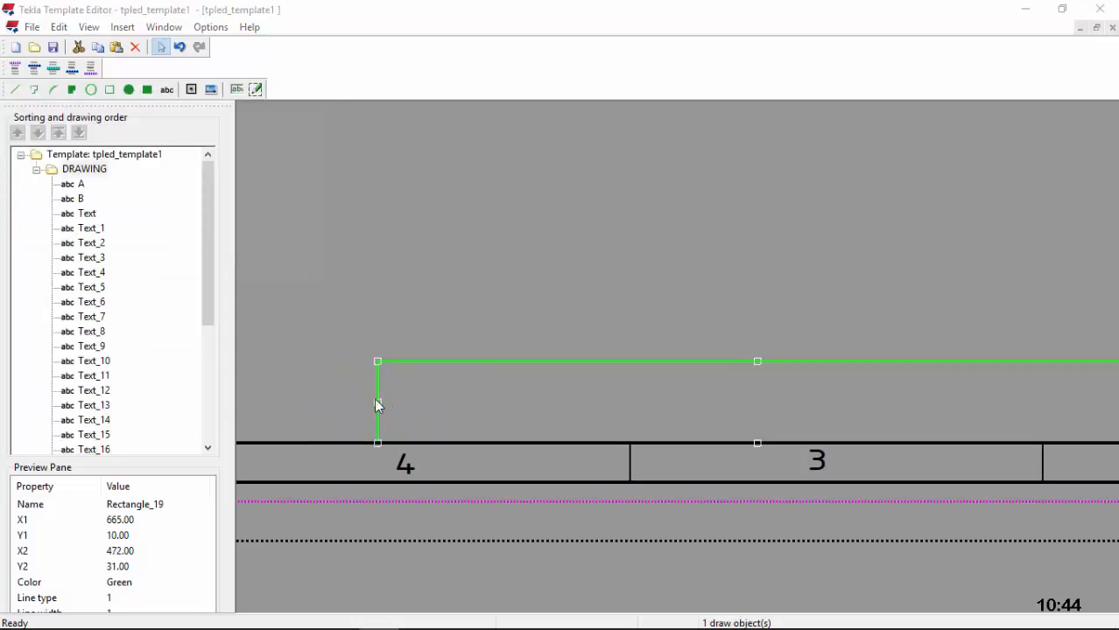
{"action": "double_click", "coordinate": [377, 405]}
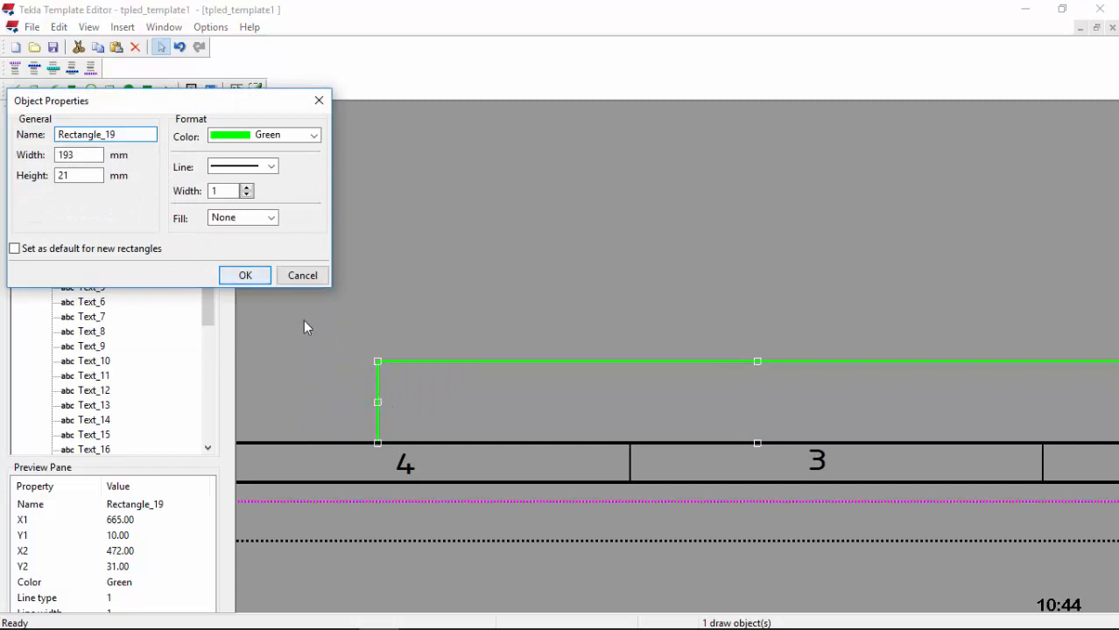
{"action": "left_click", "coordinate": [254, 278]}
{"action": "left_click_drag", "start_coordinate": [377, 400], "coordinate": [402, 408]}
{"action": "double_click", "coordinate": [401, 407]}
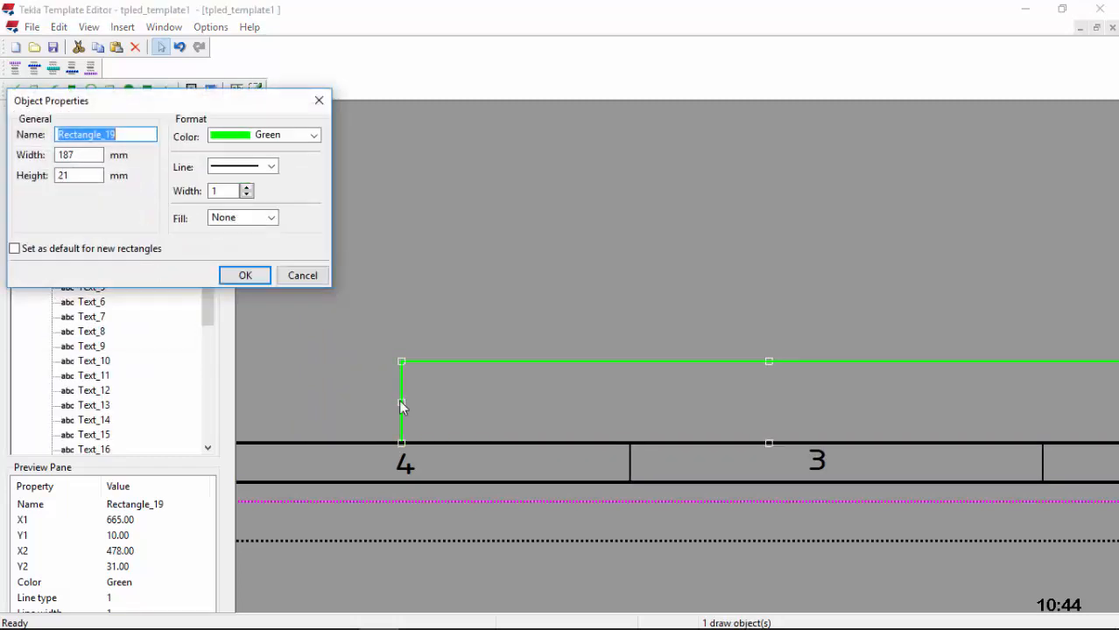
{"action": "left_click", "coordinate": [259, 276]}
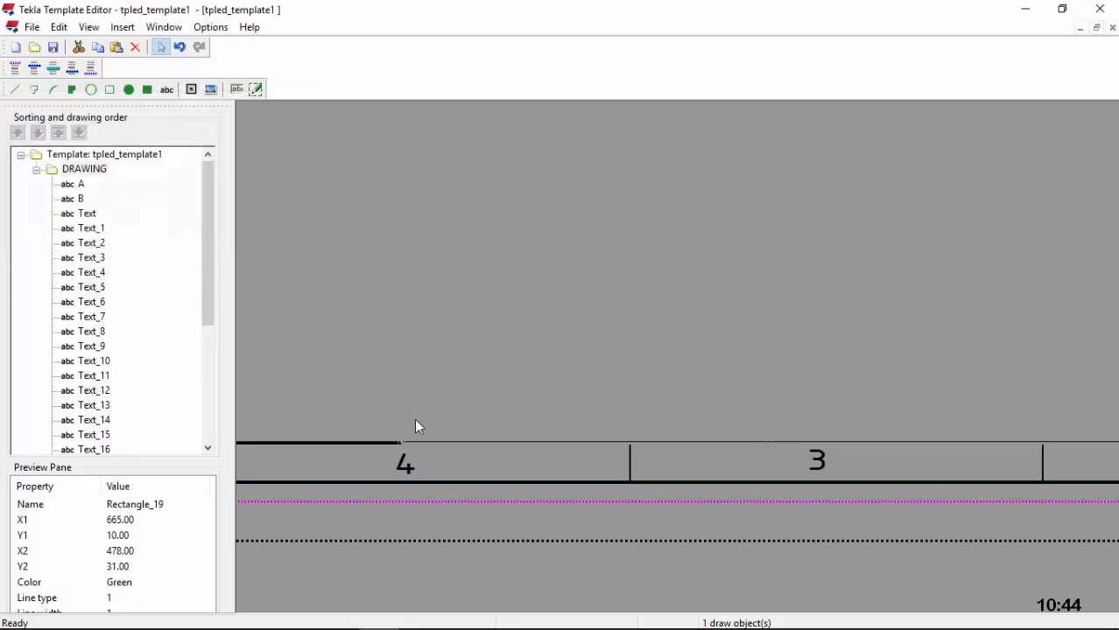
{"action": "scroll", "coordinate": [411, 411], "scroll_direction": "up", "scroll_amount": 3}
{"action": "left_click", "coordinate": [389, 387]}
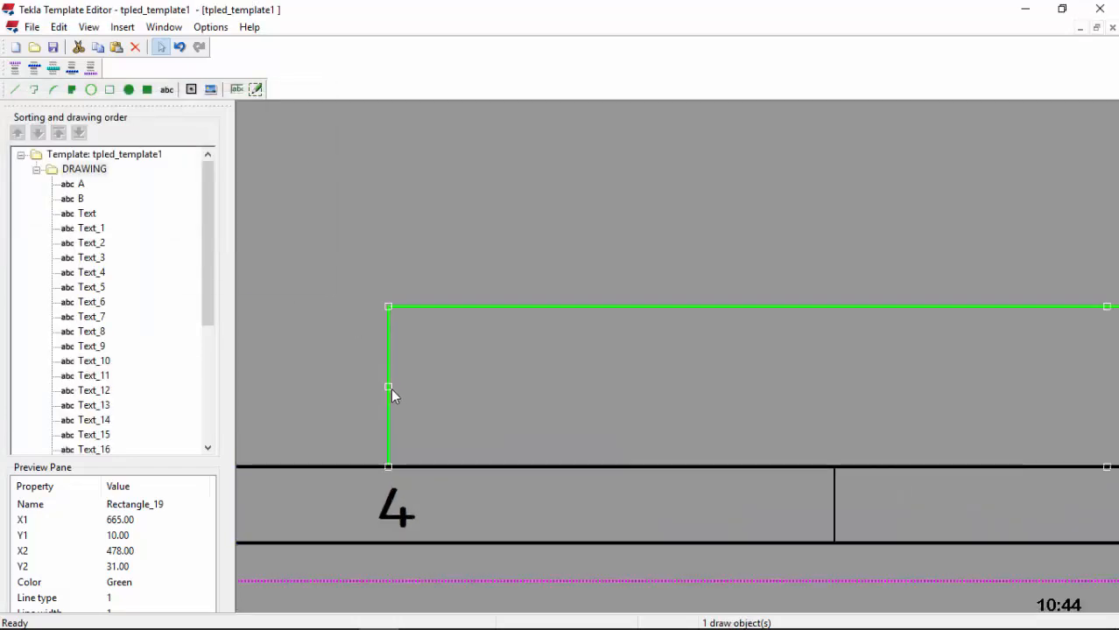
{"action": "left_click_drag", "start_coordinate": [395, 388], "coordinate": [407, 384]}
{"action": "double_click", "coordinate": [395, 387]}
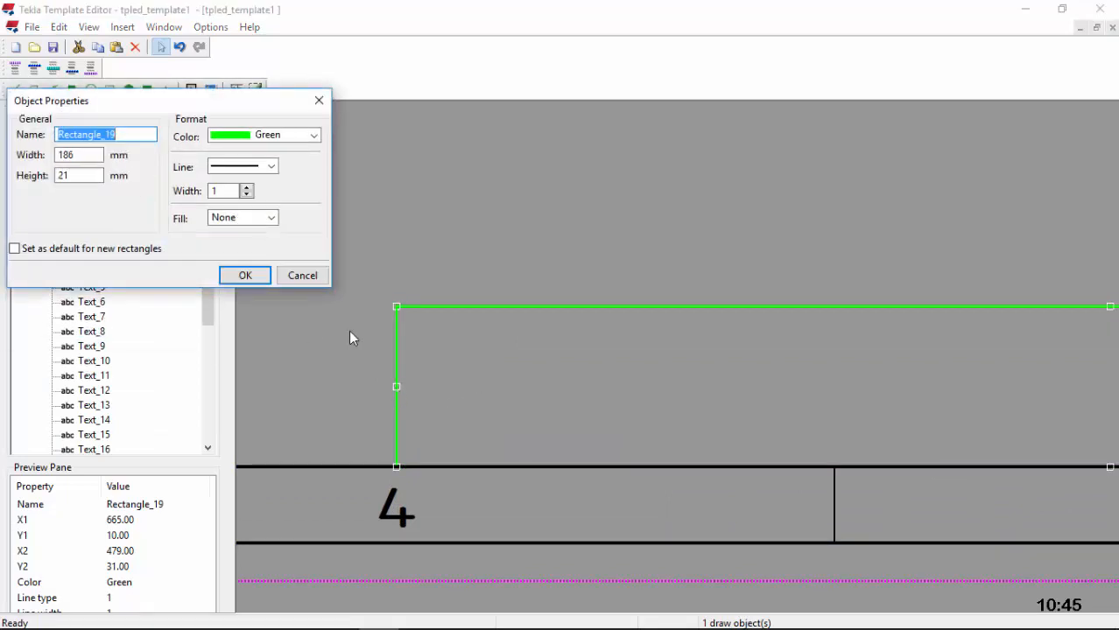
{"action": "left_click", "coordinate": [245, 275]}
{"action": "scroll", "coordinate": [404, 366], "scroll_direction": "down", "scroll_amount": 3}
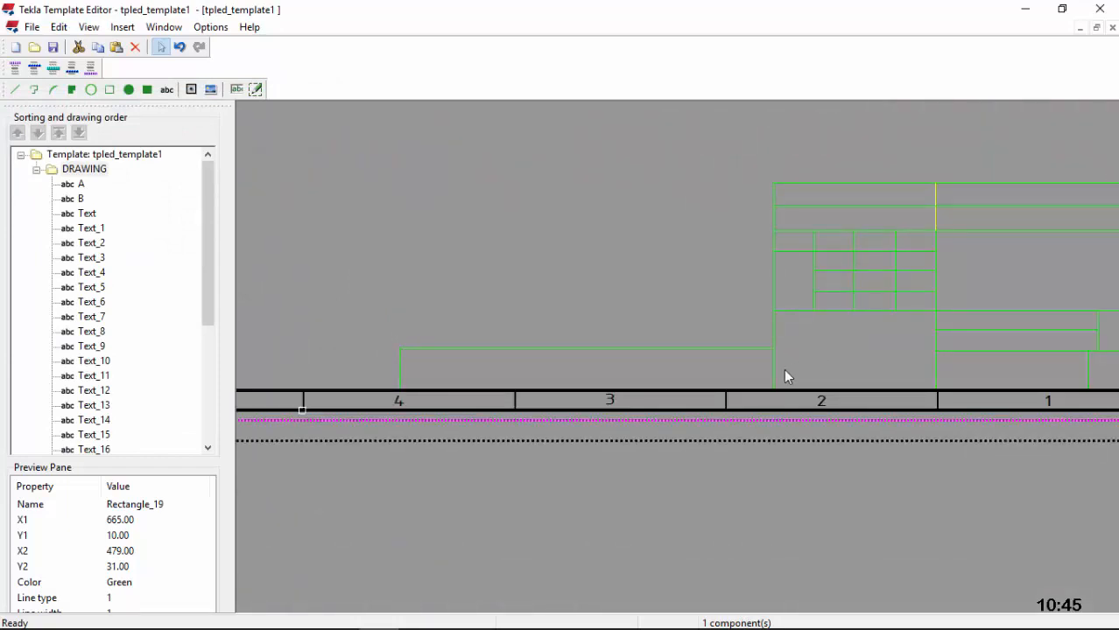
{"action": "scroll", "coordinate": [769, 377], "scroll_direction": "up", "scroll_amount": 1}
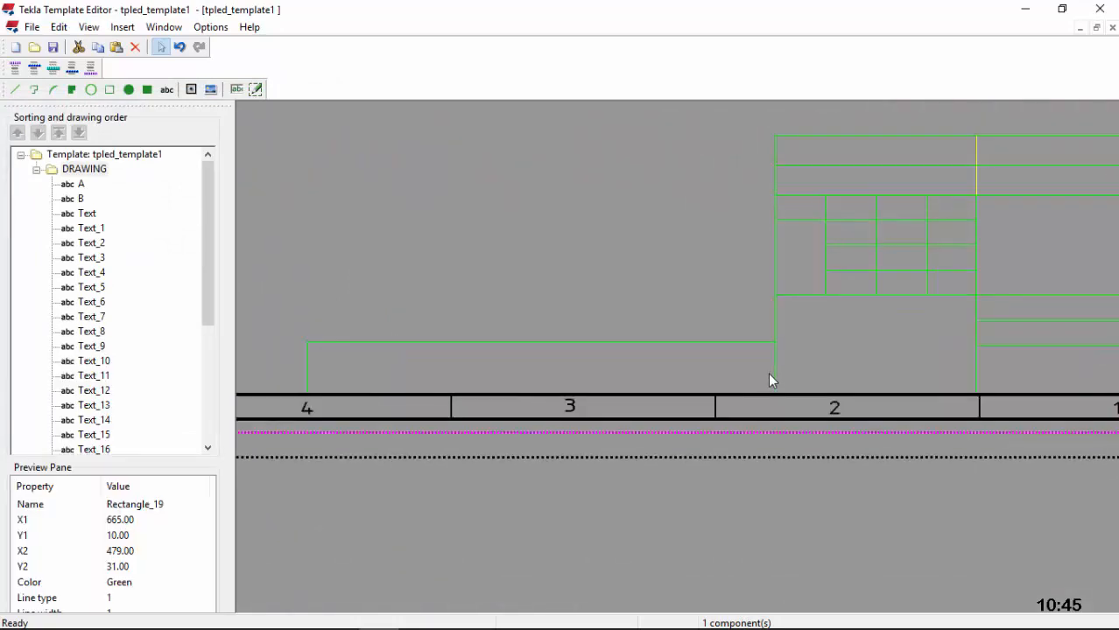
Step: Draw a rectangle inside the strip from the title block's edge to the strip's left end
{"action": "left_click", "coordinate": [109, 90]}
{"action": "scroll", "coordinate": [770, 368], "scroll_direction": "up", "scroll_amount": 4}
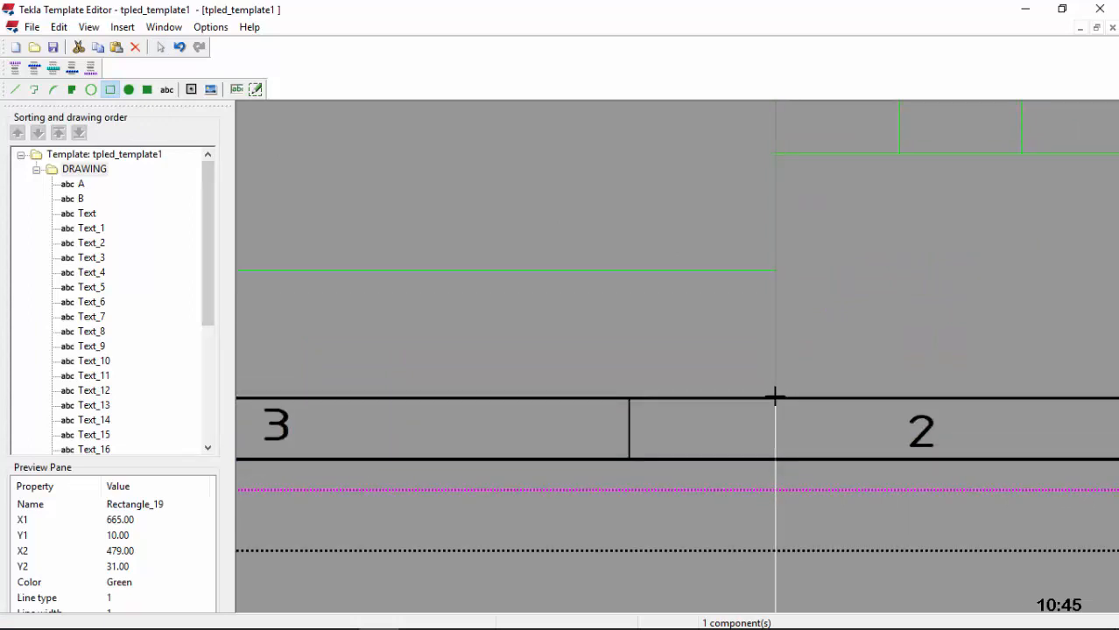
{"action": "left_click", "coordinate": [775, 395]}
{"action": "scroll", "coordinate": [780, 375], "scroll_direction": "down", "scroll_amount": 1}
{"action": "scroll", "coordinate": [805, 368], "scroll_direction": "down", "scroll_amount": 3}
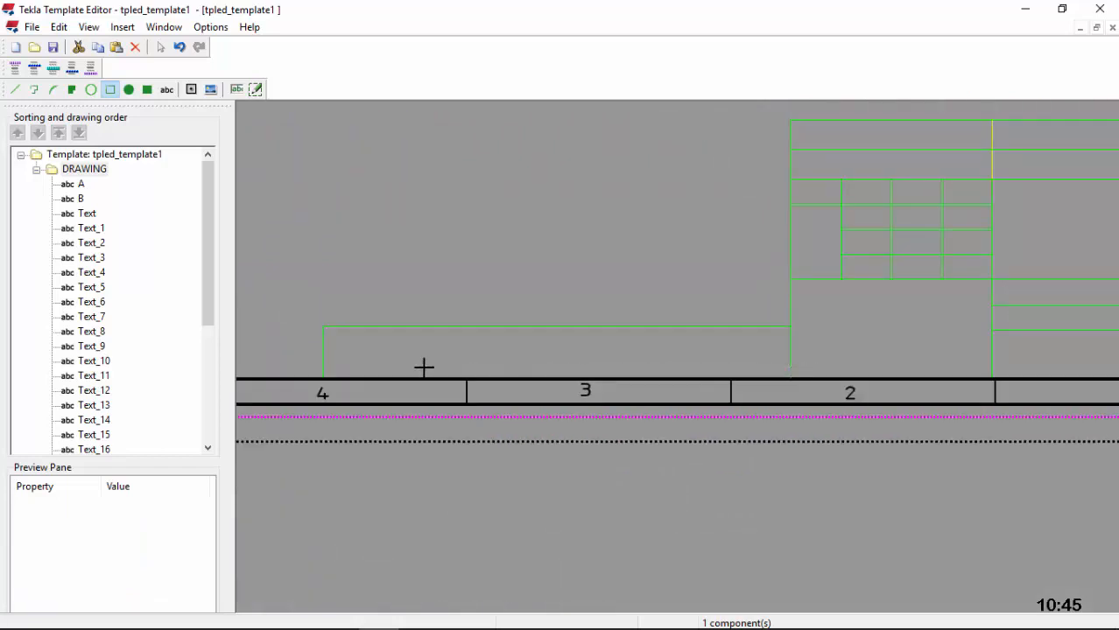
{"action": "scroll", "coordinate": [324, 361], "scroll_direction": "up", "scroll_amount": 3}
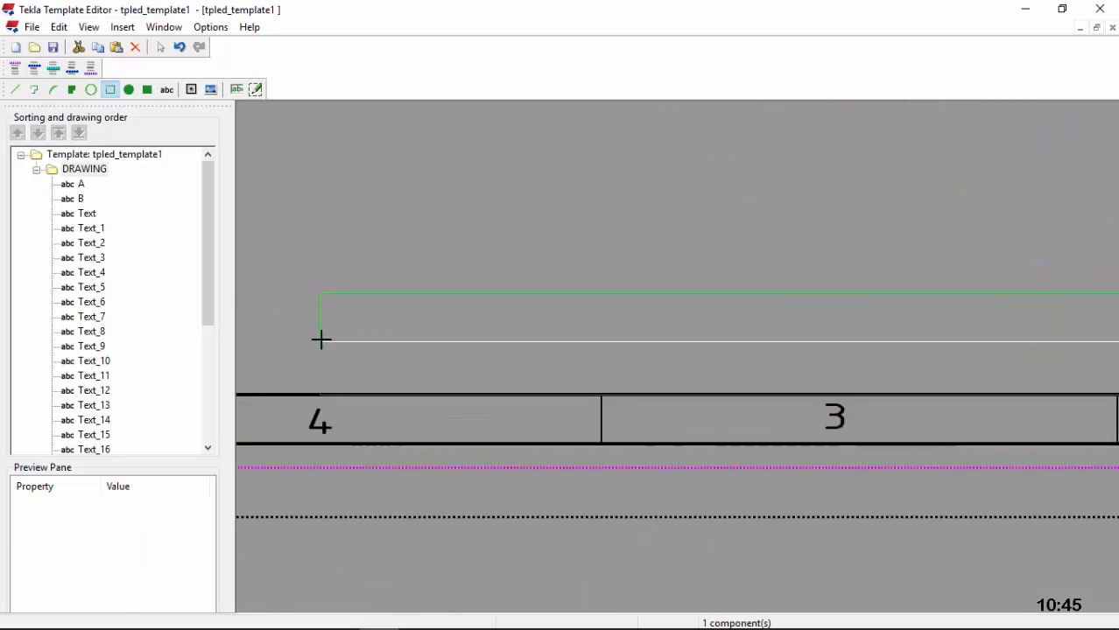
{"action": "left_click", "coordinate": [320, 341]}
Step: Set Rectangle_20's height to 10 mm so it splits the strip into two rows
{"action": "double_click", "coordinate": [345, 343]}
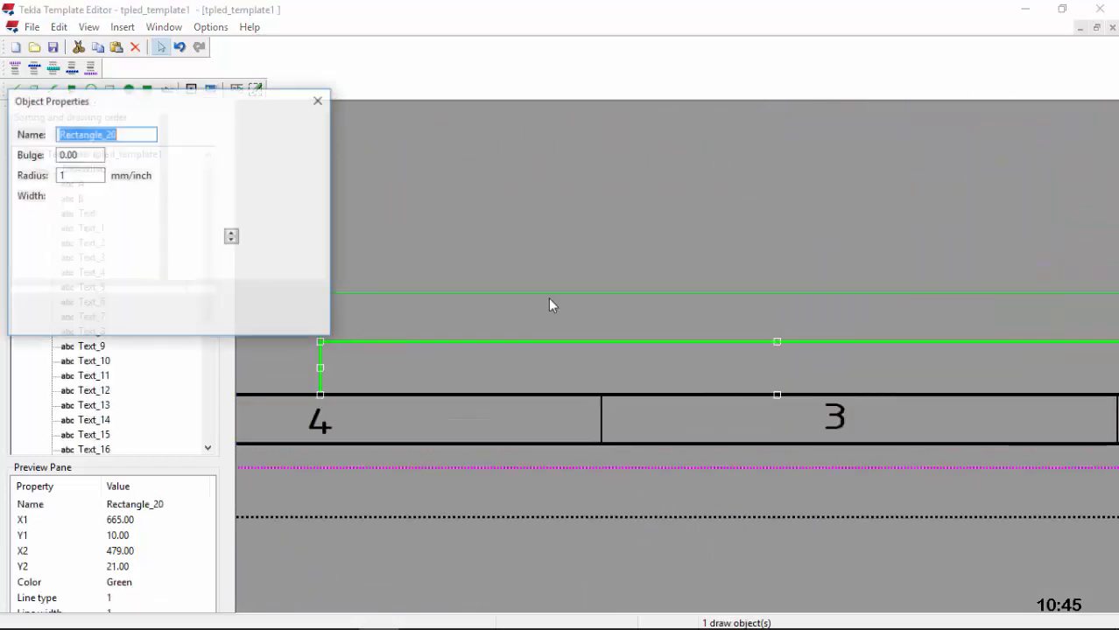
{"action": "left_click_drag", "start_coordinate": [83, 177], "coordinate": [52, 176]}
{"action": "key", "text": "BackSpace"}
{"action": "key", "text": "ctrl+z"}
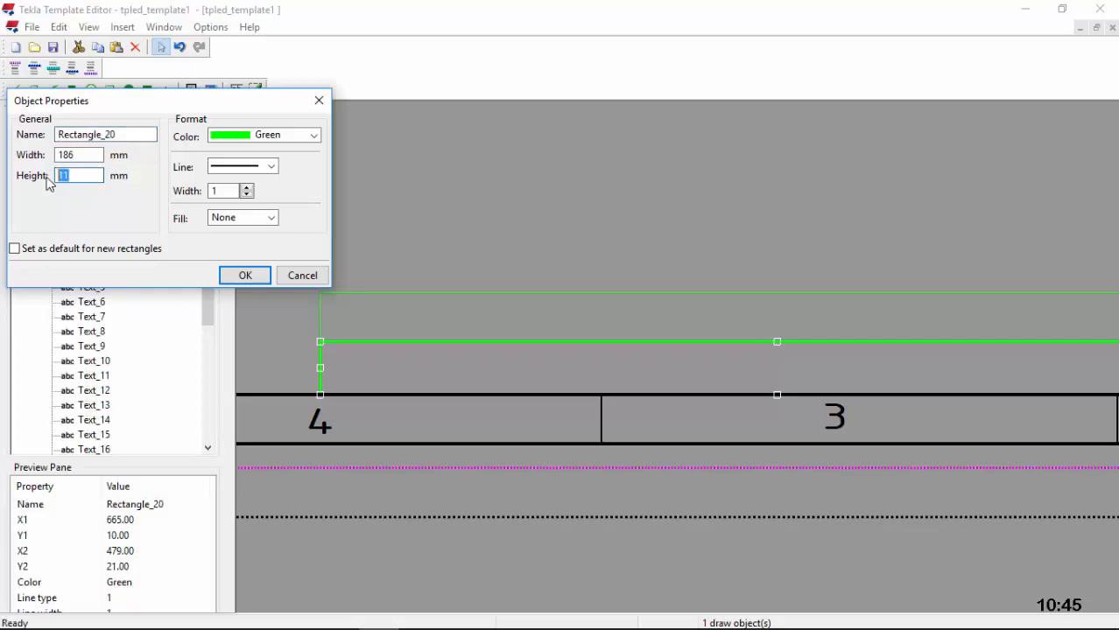
{"action": "left_click", "coordinate": [245, 274]}
{"action": "scroll", "coordinate": [524, 385], "scroll_direction": "down", "scroll_amount": 2}
{"action": "left_click", "coordinate": [736, 232]}
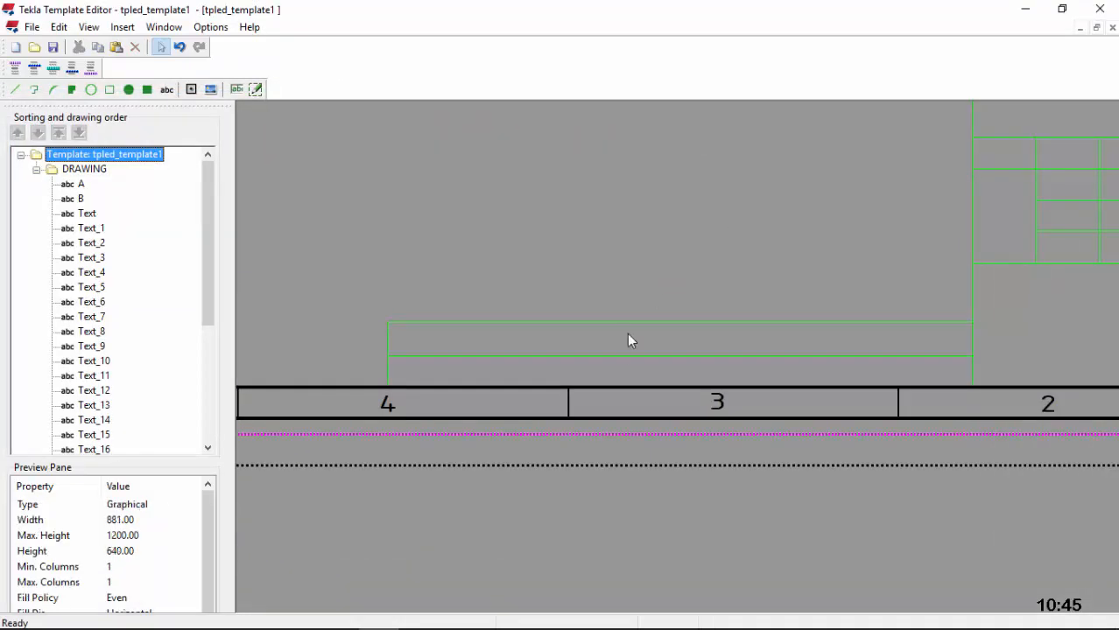
{"action": "scroll", "coordinate": [629, 334], "scroll_direction": "down", "scroll_amount": 2}
{"action": "scroll", "coordinate": [849, 353], "scroll_direction": "up", "scroll_amount": 2}
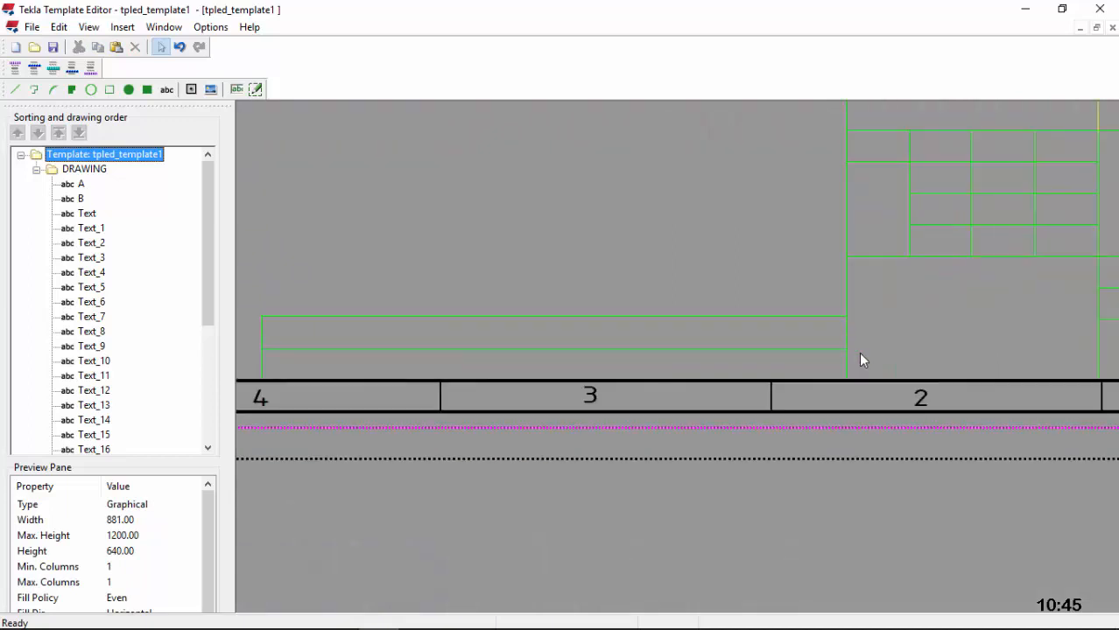
Step: Box off end cells at the strip's left (X 479–514) and right (X 631–665) ends, checking Rectangle_22's size
{"action": "left_click", "coordinate": [110, 89]}
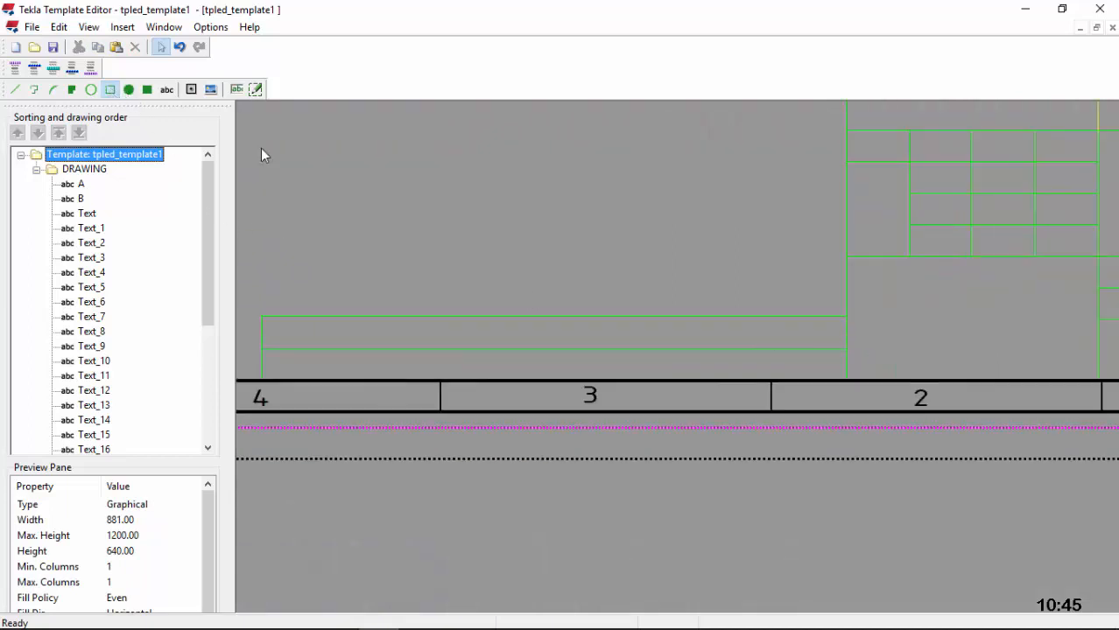
{"action": "left_click", "coordinate": [260, 379]}
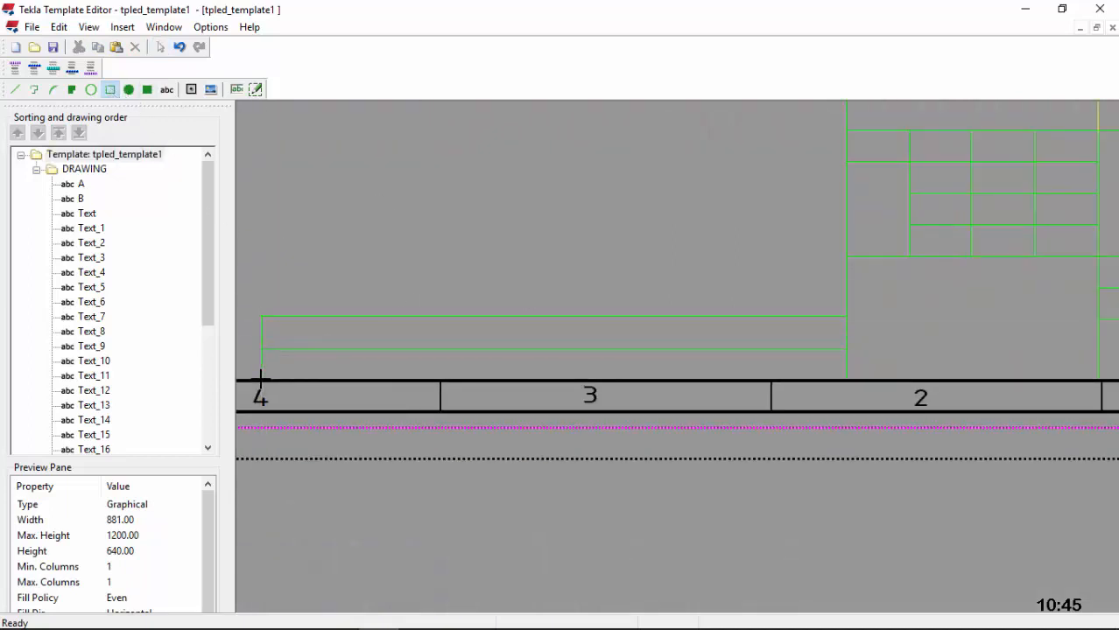
{"action": "left_click", "coordinate": [371, 315]}
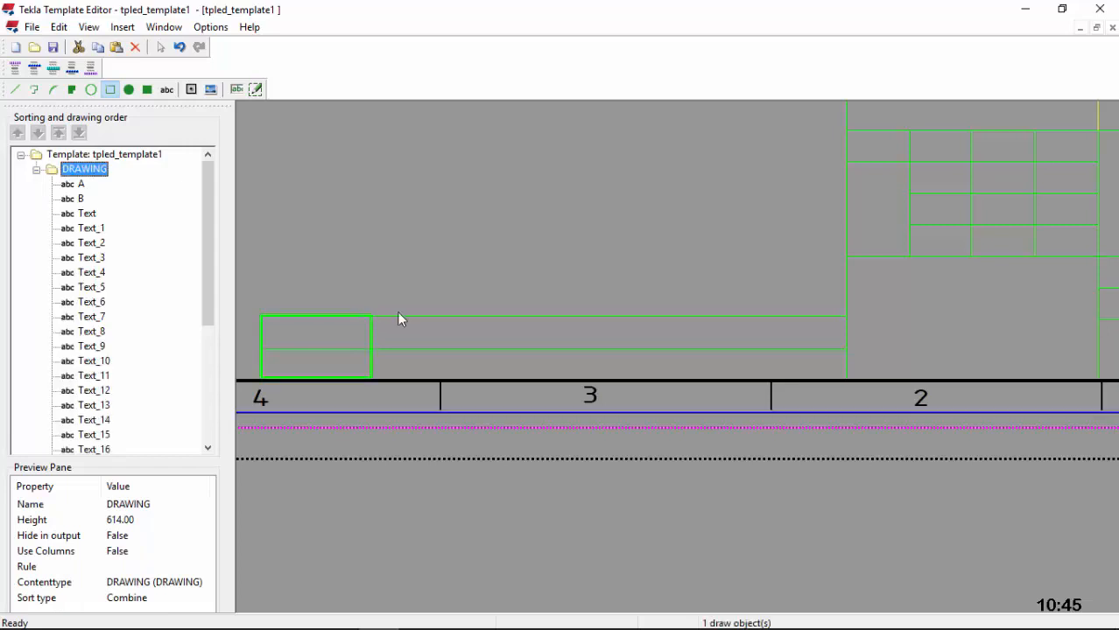
{"action": "left_click", "coordinate": [110, 89]}
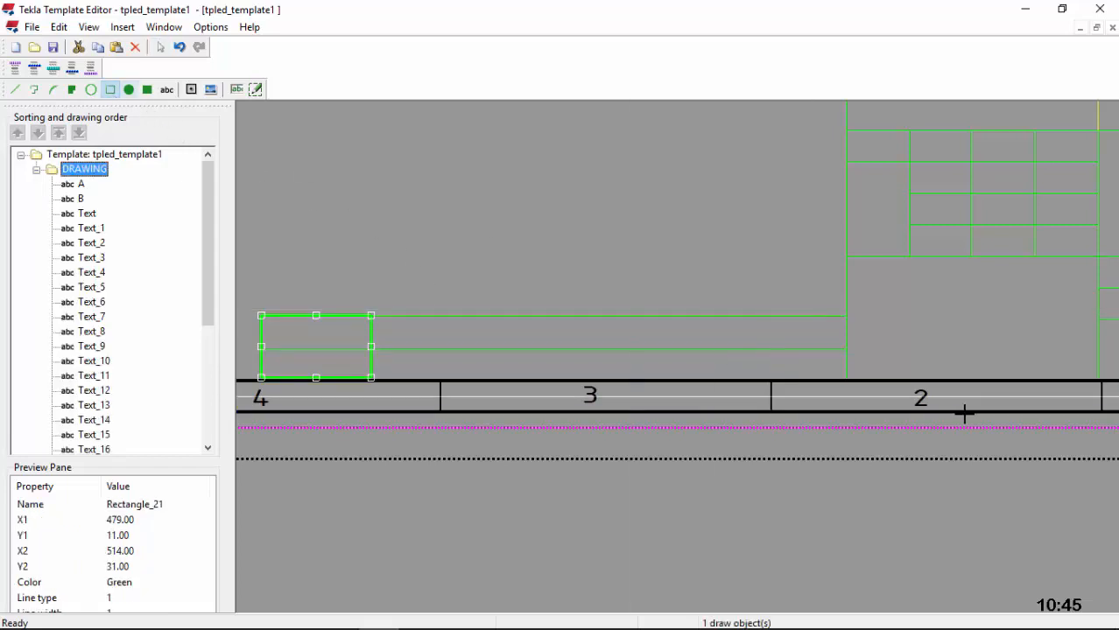
{"action": "left_click", "coordinate": [842, 380]}
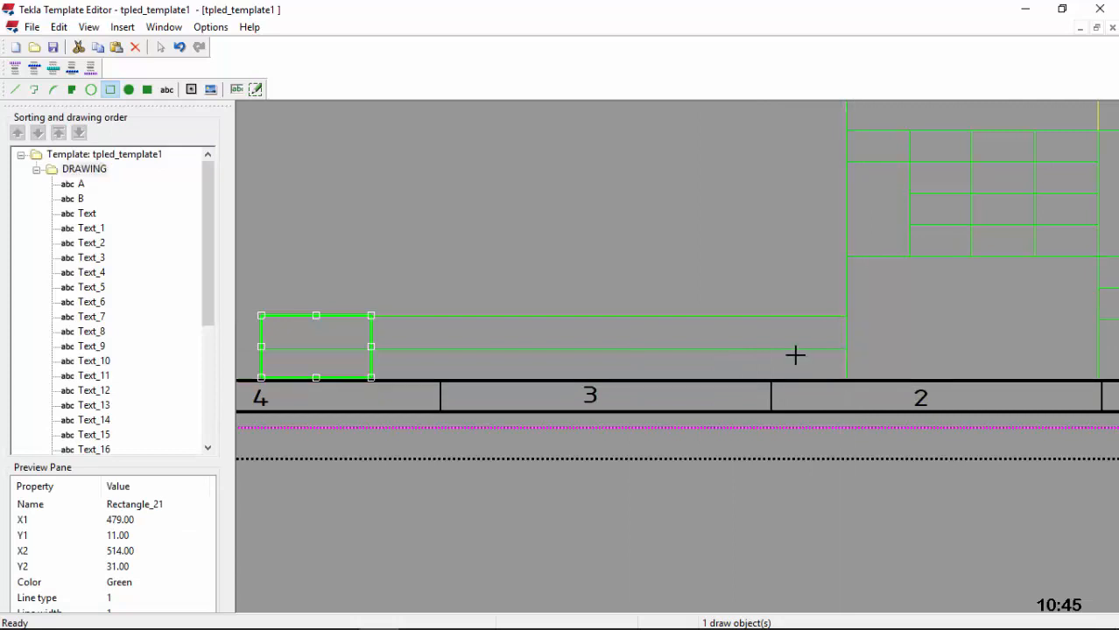
{"action": "left_click", "coordinate": [739, 315]}
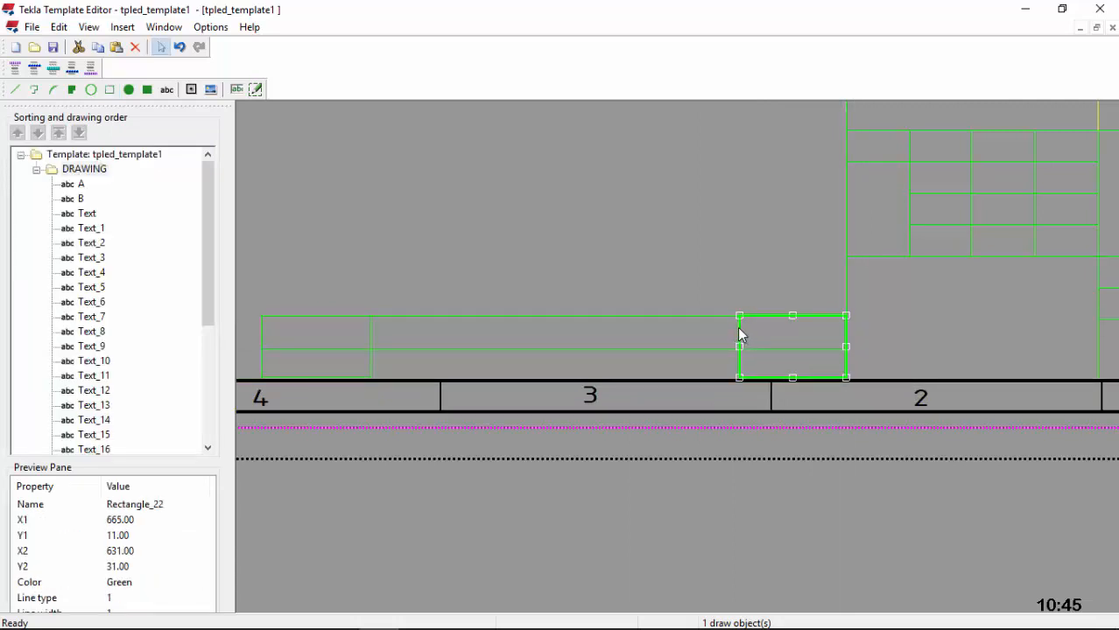
{"action": "double_click", "coordinate": [741, 335]}
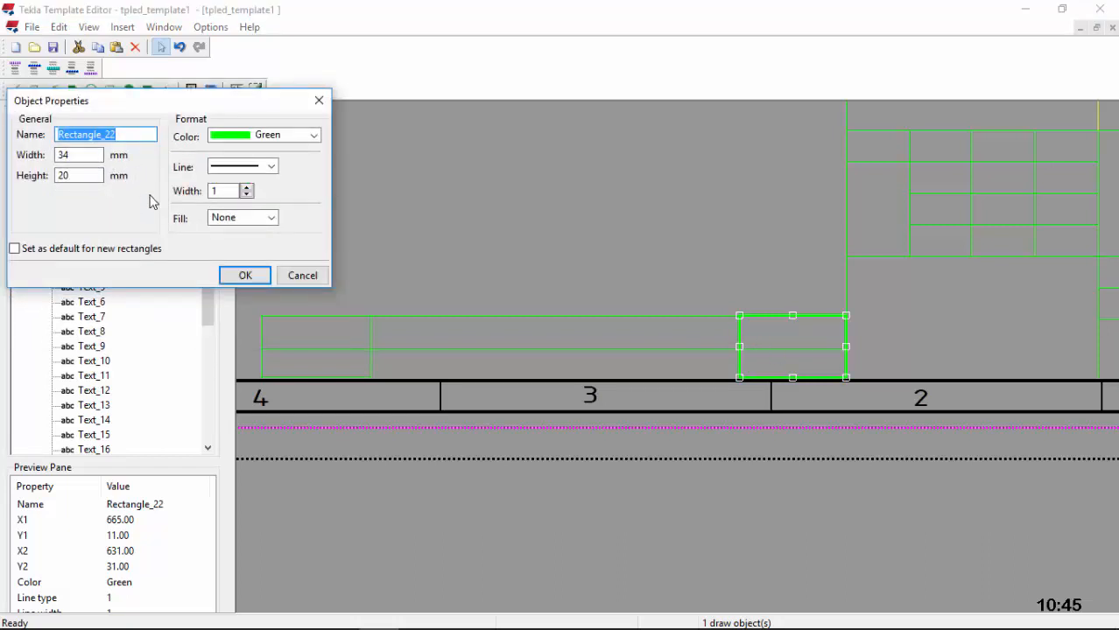
{"action": "left_click", "coordinate": [245, 275]}
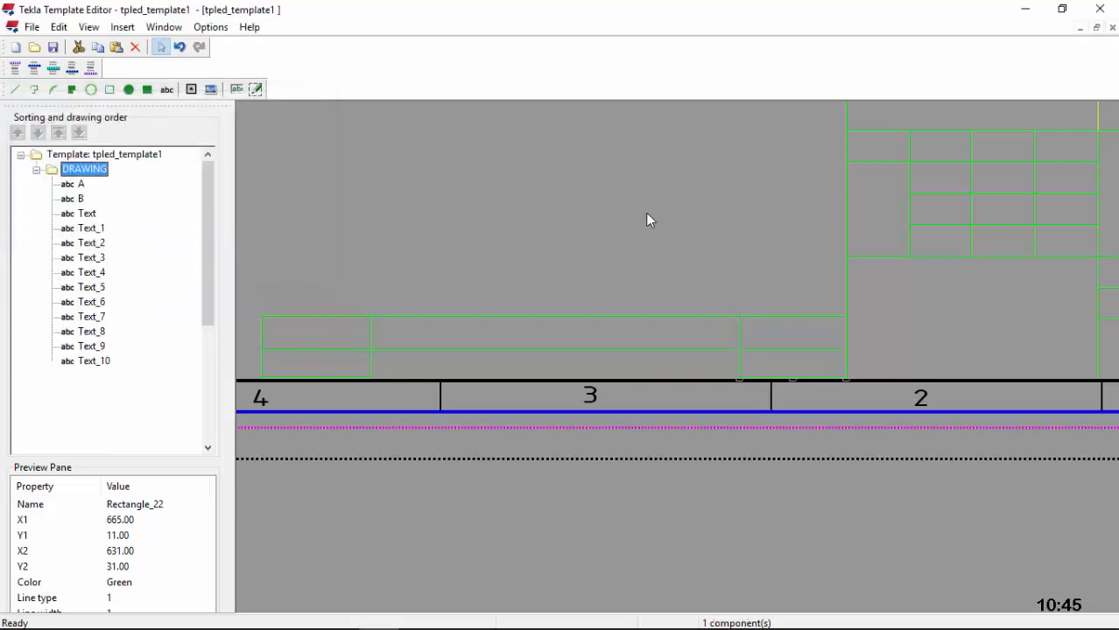
Step: Copy Rectangle_22 to its left and extend the copy's bottom to the border, giving a cell at X 597–631
{"action": "left_click", "coordinate": [739, 339]}
{"action": "right_click", "coordinate": [656, 197]}
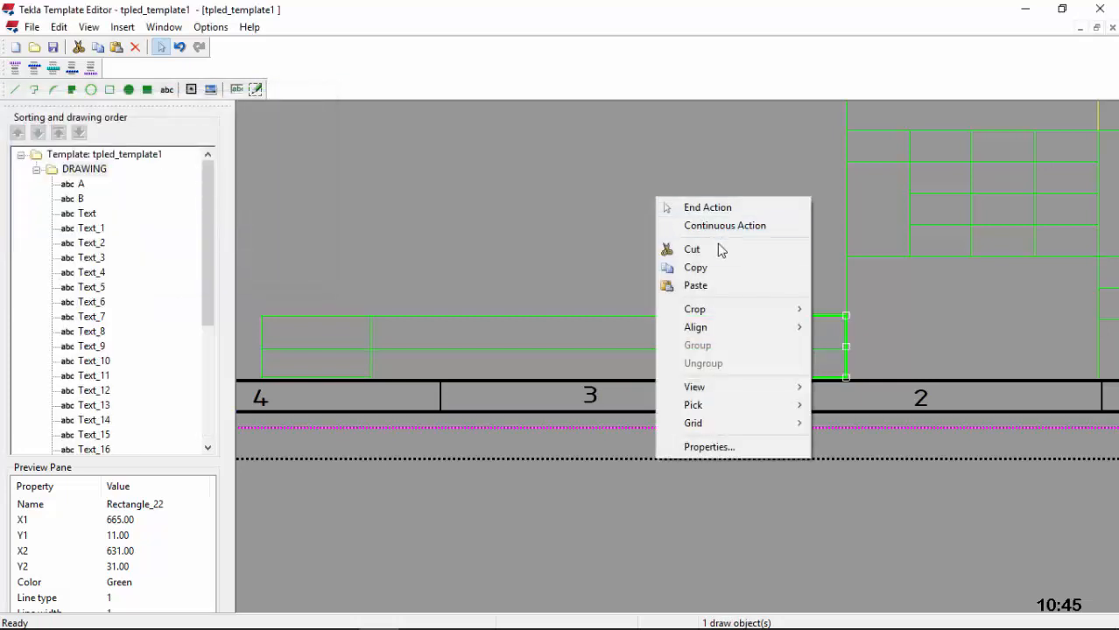
{"action": "left_click", "coordinate": [709, 268]}
{"action": "right_click", "coordinate": [669, 335]}
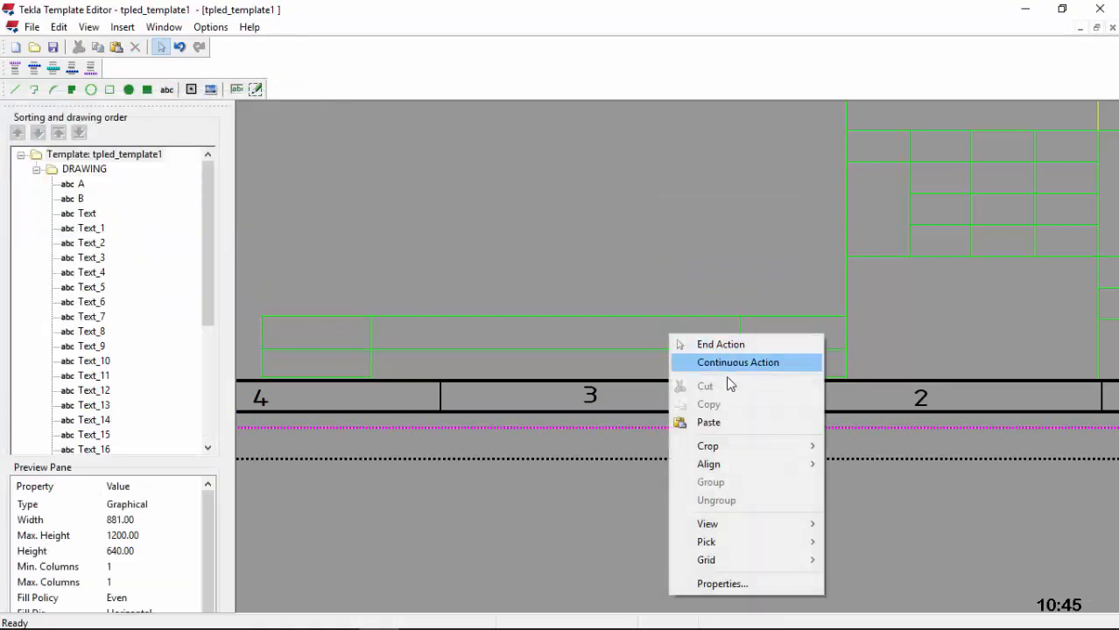
{"action": "left_click", "coordinate": [725, 423]}
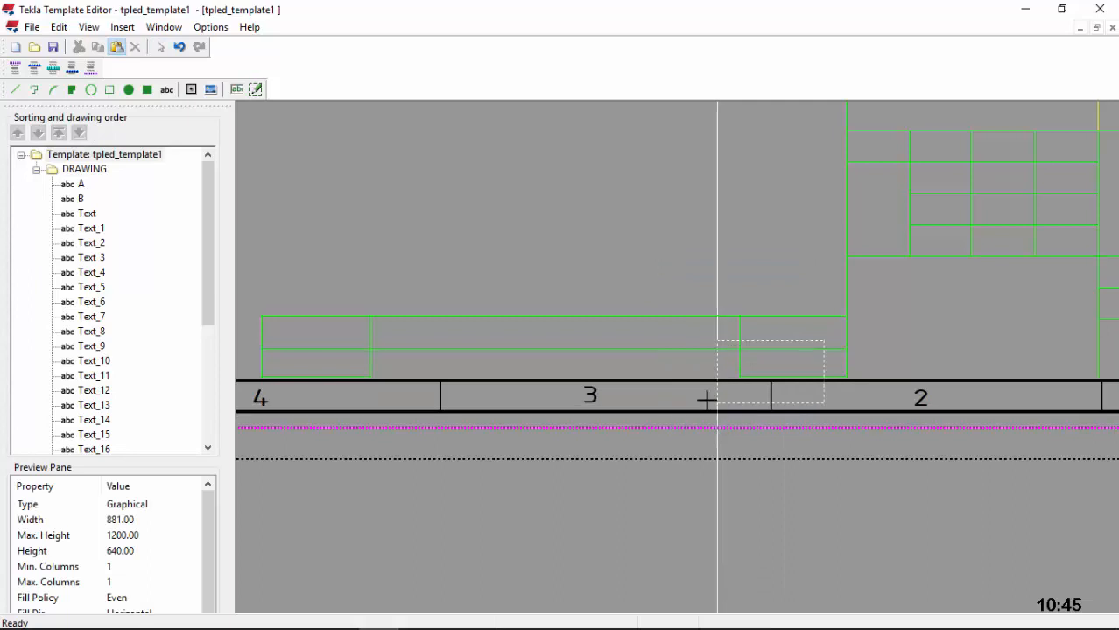
{"action": "left_click", "coordinate": [632, 379]}
{"action": "left_click", "coordinate": [714, 260]}
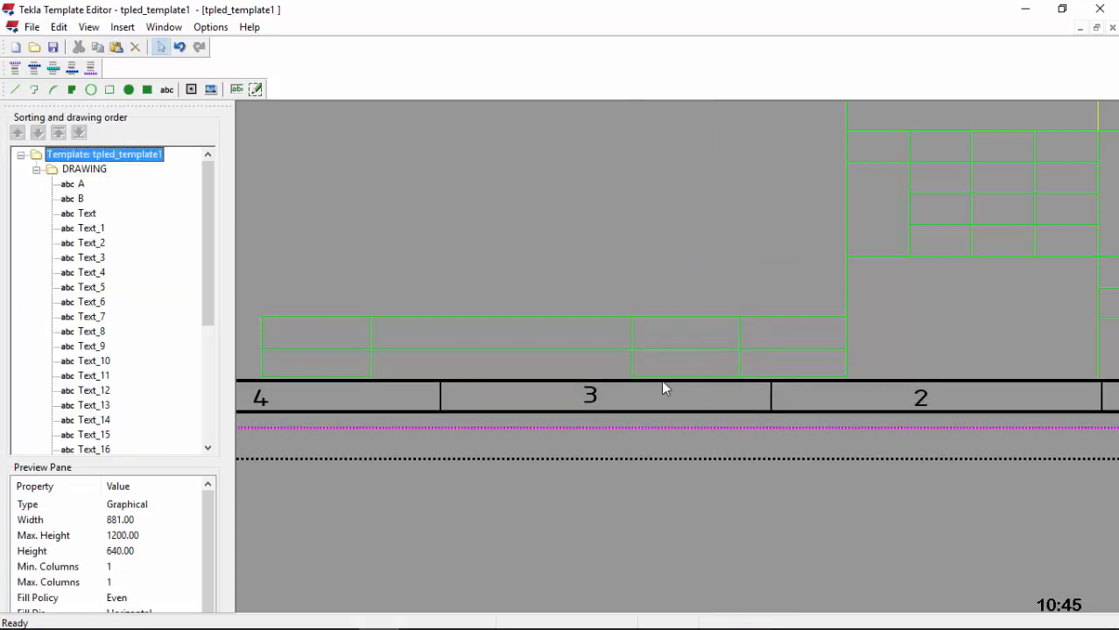
{"action": "scroll", "coordinate": [663, 388], "scroll_direction": "up", "scroll_amount": 3}
{"action": "left_click", "coordinate": [659, 376]}
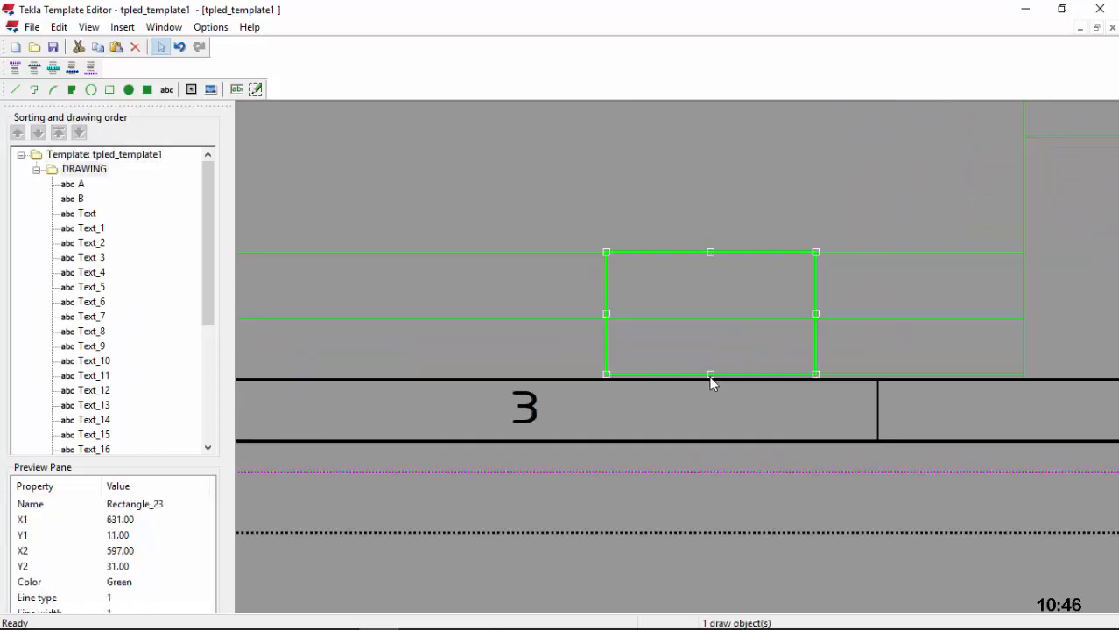
{"action": "left_click_drag", "start_coordinate": [710, 376], "coordinate": [722, 382]}
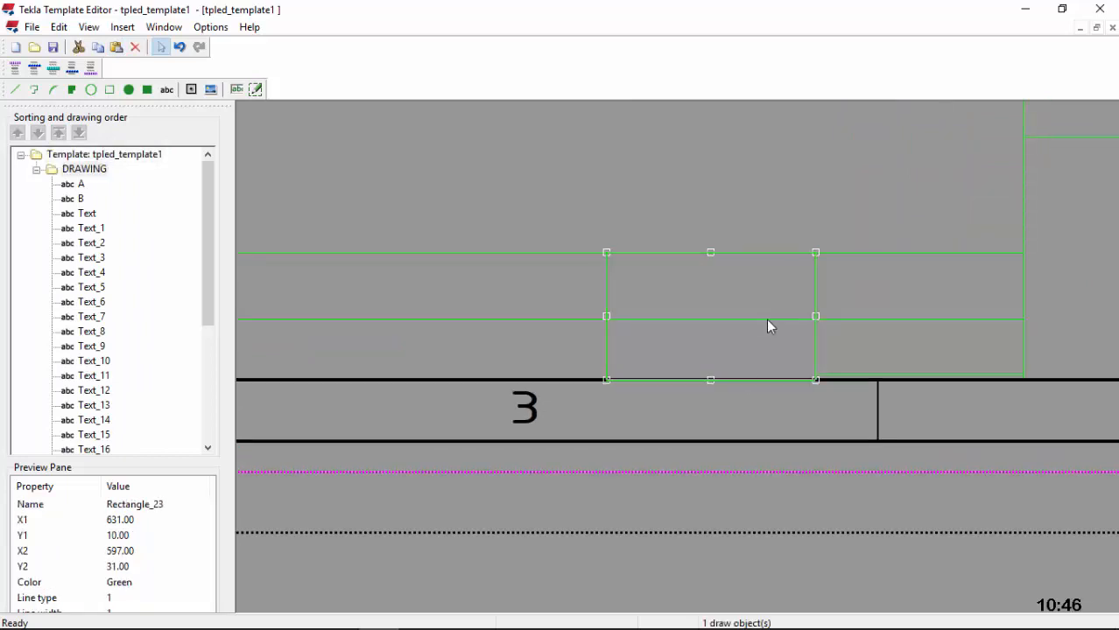
{"action": "left_click", "coordinate": [767, 318]}
{"action": "scroll", "coordinate": [795, 346], "scroll_direction": "down", "scroll_amount": 4}
{"action": "left_click", "coordinate": [723, 200]}
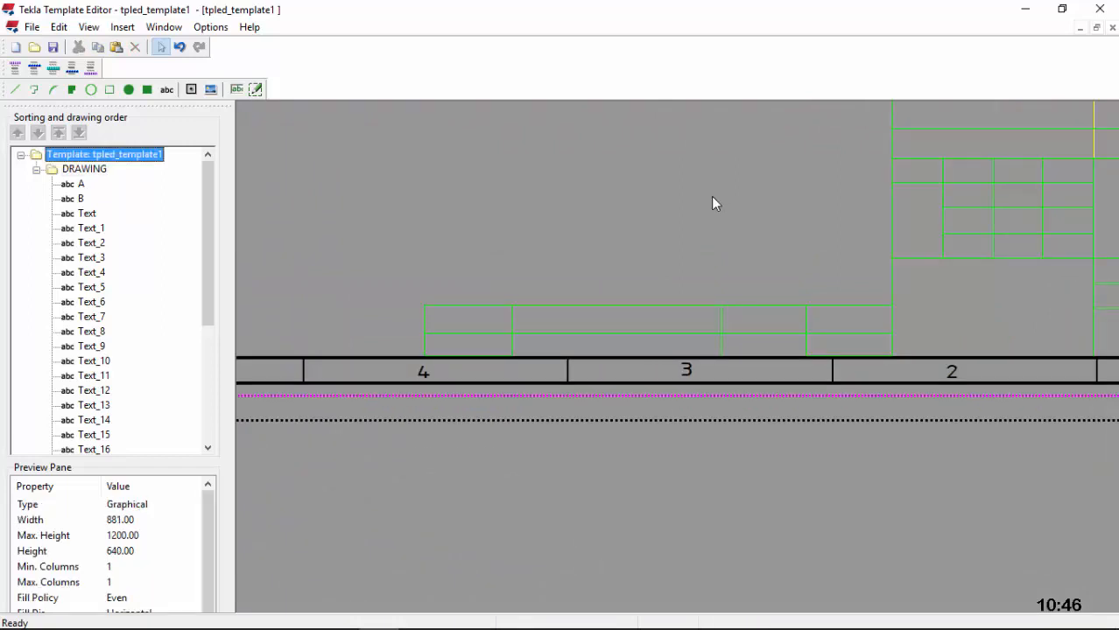
Step: Zoom in on the title block and start the abc Text tool for a new label
{"action": "scroll", "coordinate": [569, 323], "scroll_direction": "down", "scroll_amount": 4}
{"action": "scroll", "coordinate": [767, 270], "scroll_direction": "up", "scroll_amount": 4}
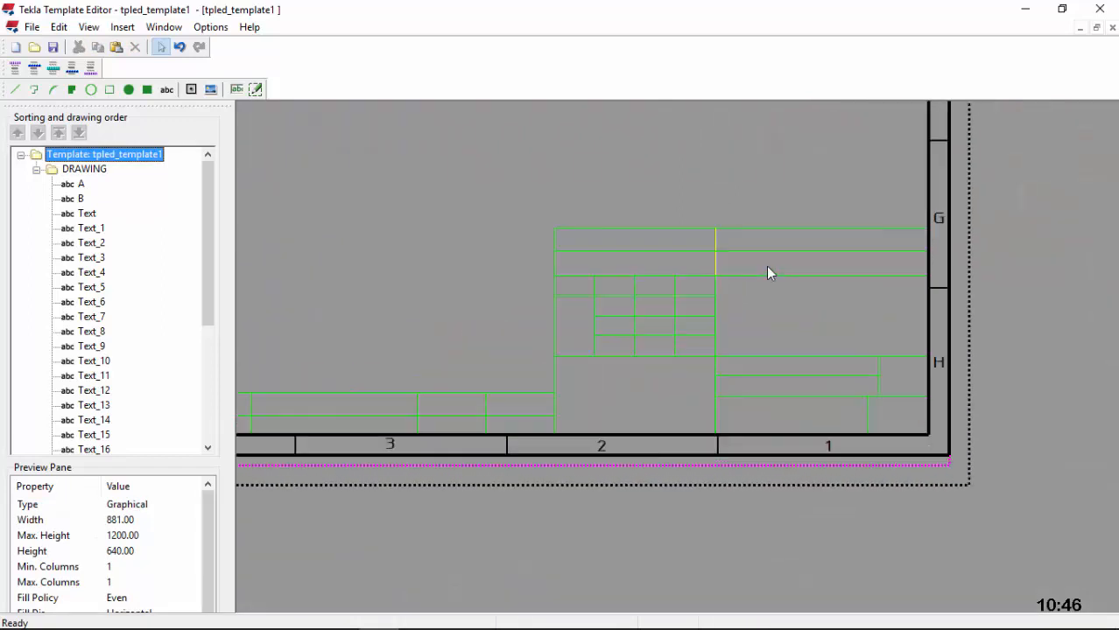
{"action": "scroll", "coordinate": [823, 300], "scroll_direction": "up", "scroll_amount": 2}
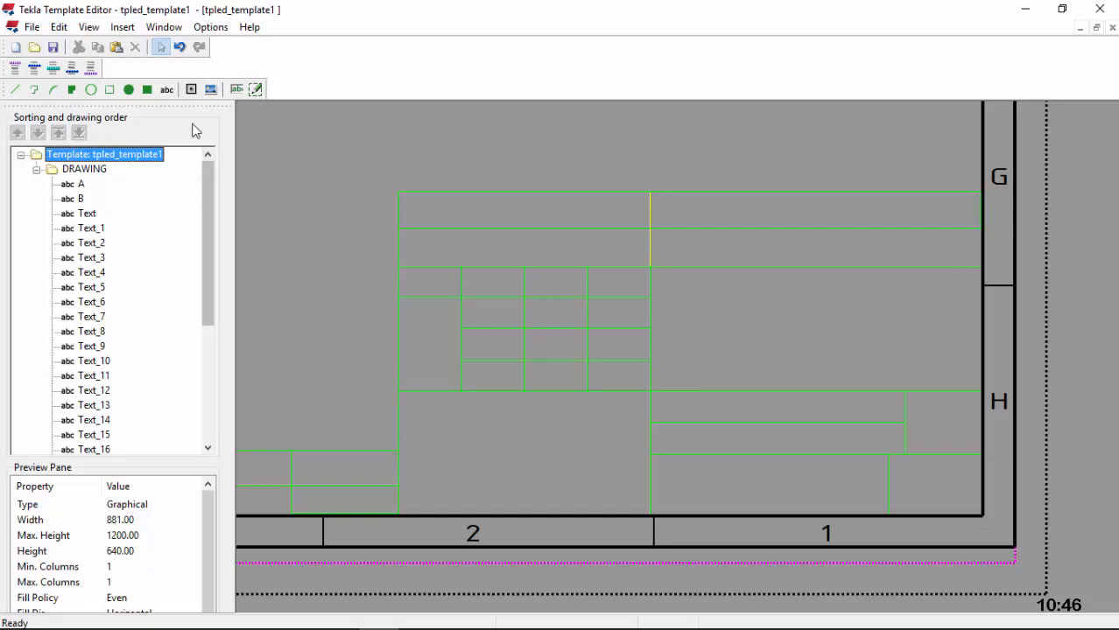
{"action": "left_click", "coordinate": [166, 89]}
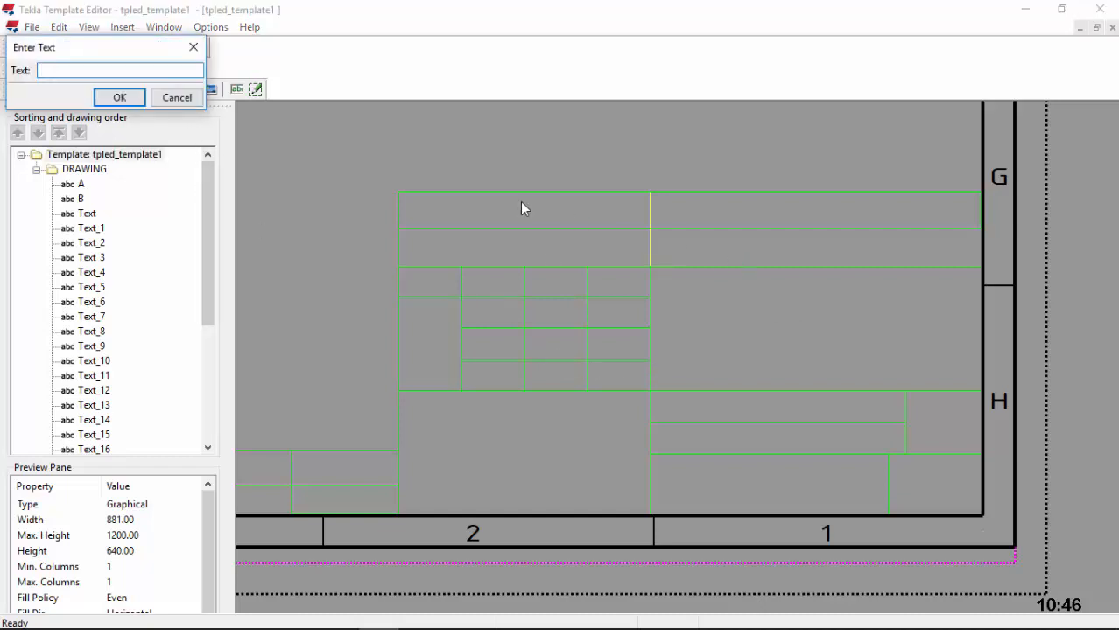
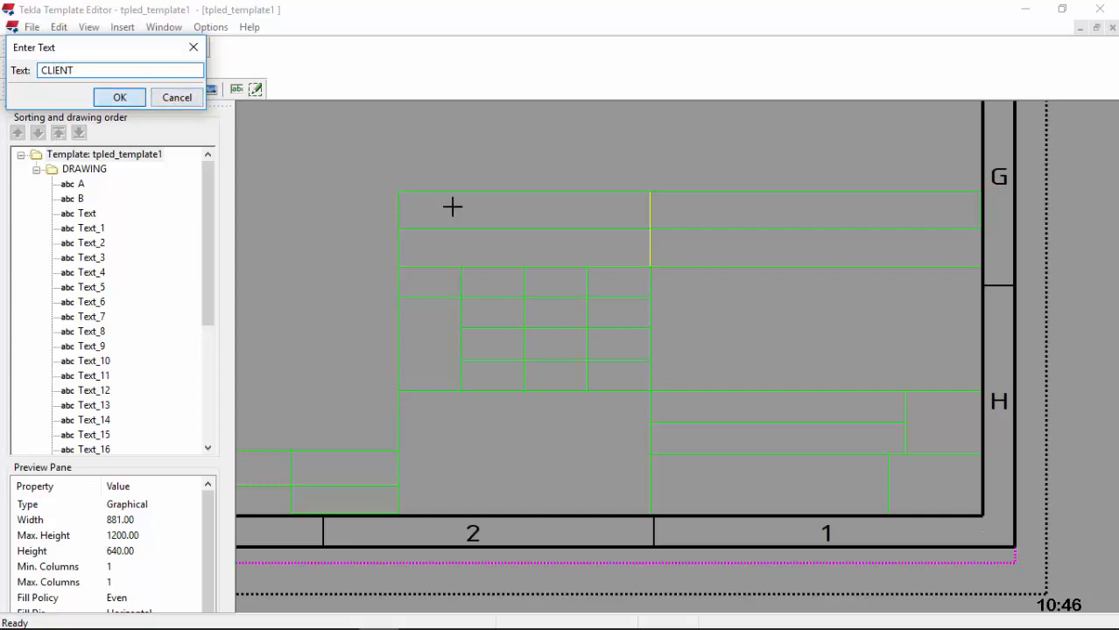
Step: Place the red CLIENT label in the top title-block cell and copy it
{"action": "key", "text": "Return"}
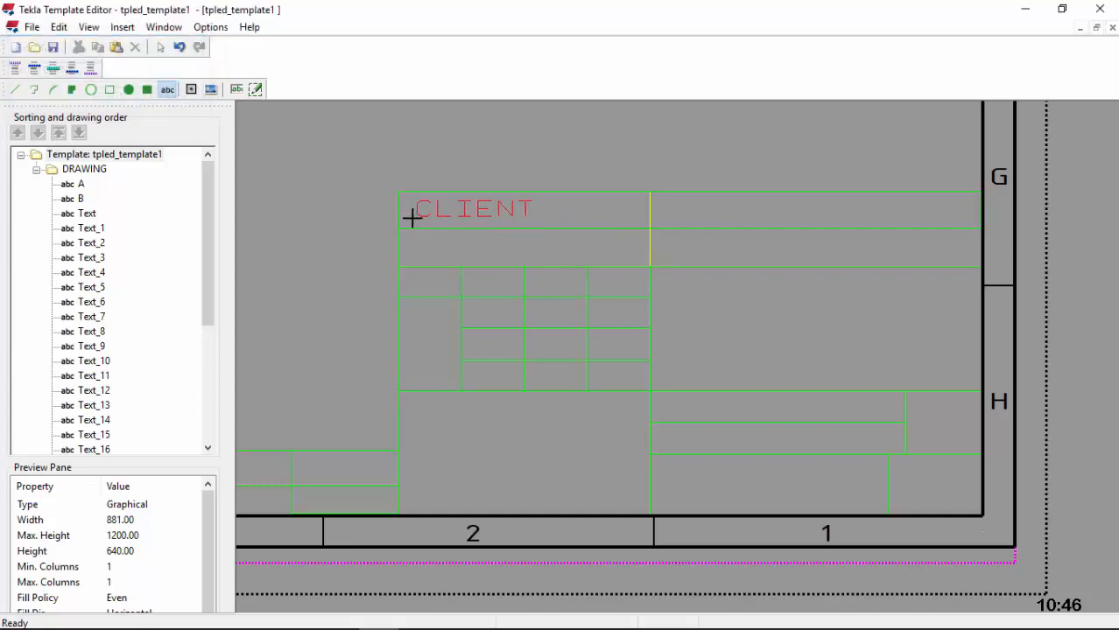
{"action": "left_click", "coordinate": [411, 220]}
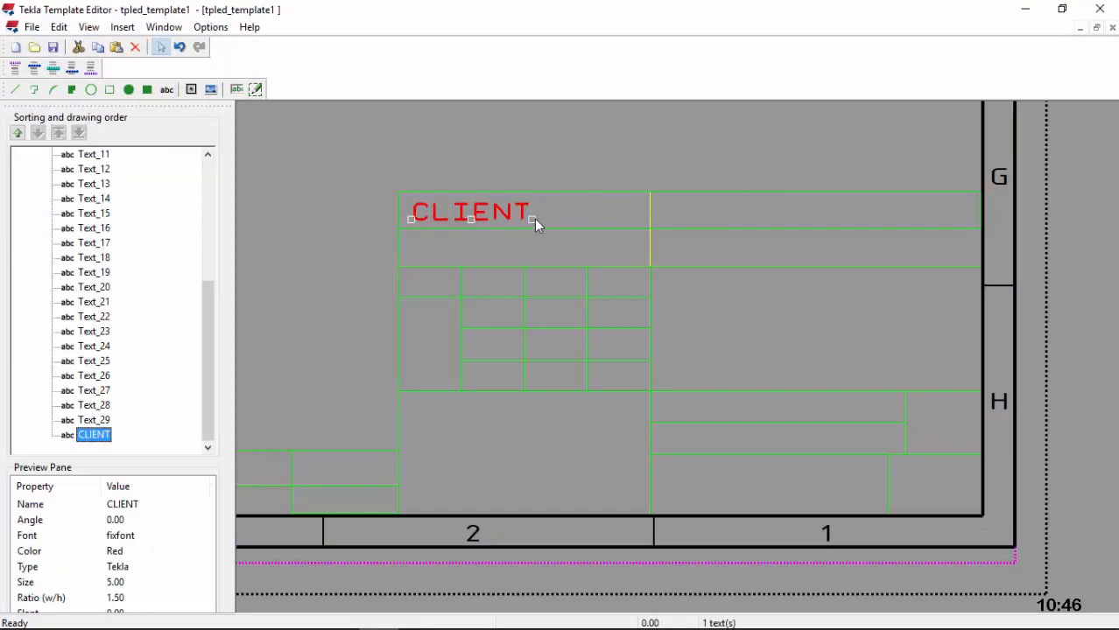
{"action": "right_click", "coordinate": [437, 218]}
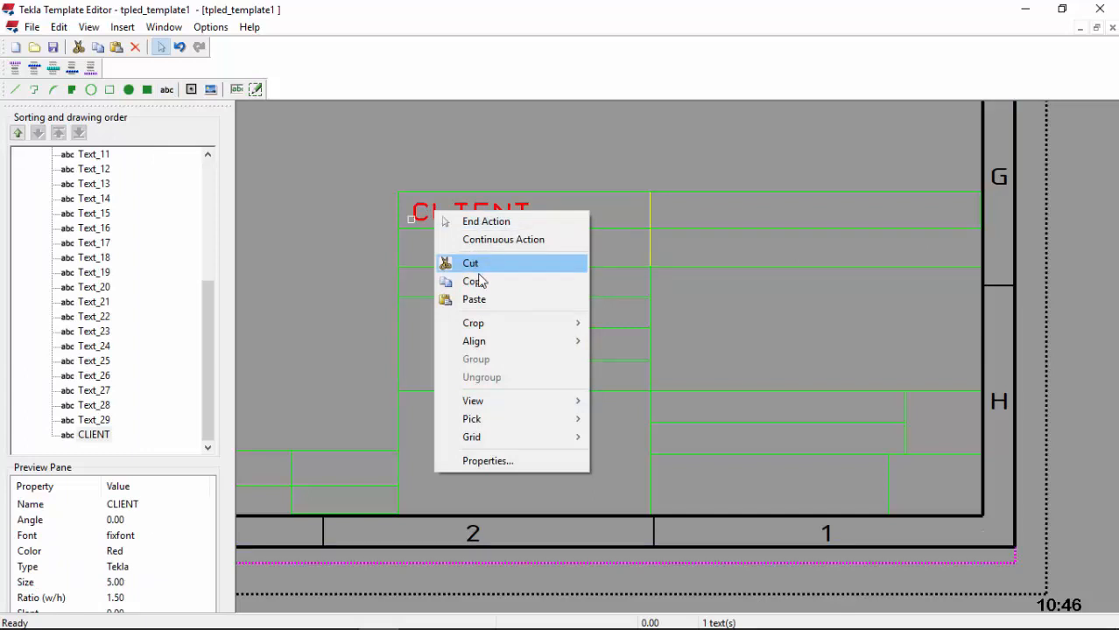
{"action": "left_click", "coordinate": [473, 281]}
Step: Paste the CLIENT copy into the cell below and change its text to PROJECT
{"action": "right_click", "coordinate": [419, 254]}
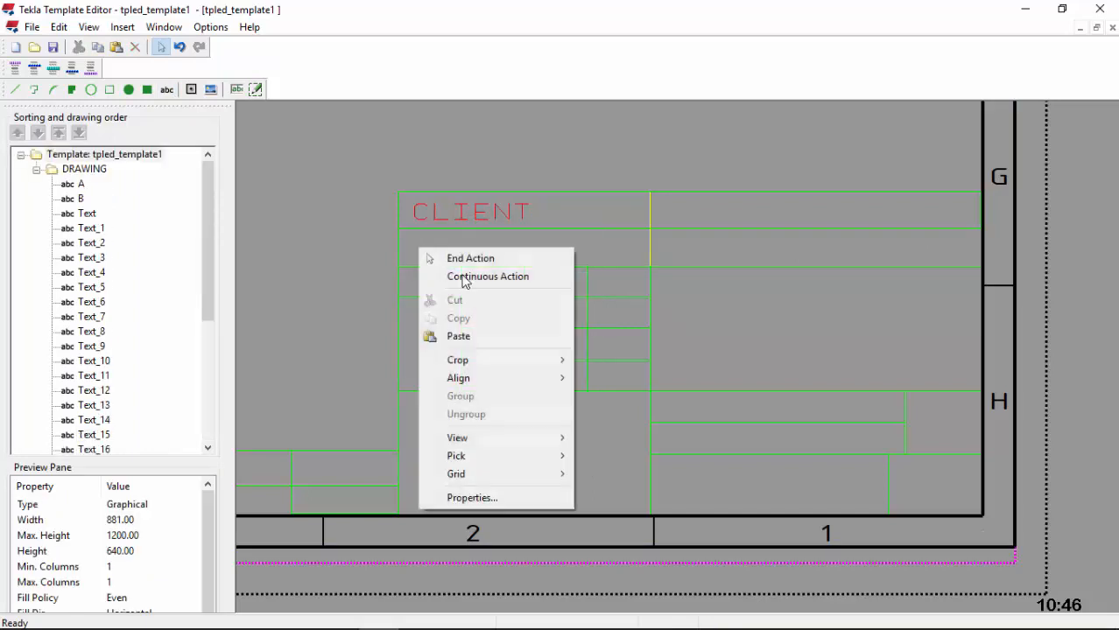
{"action": "left_click", "coordinate": [458, 335]}
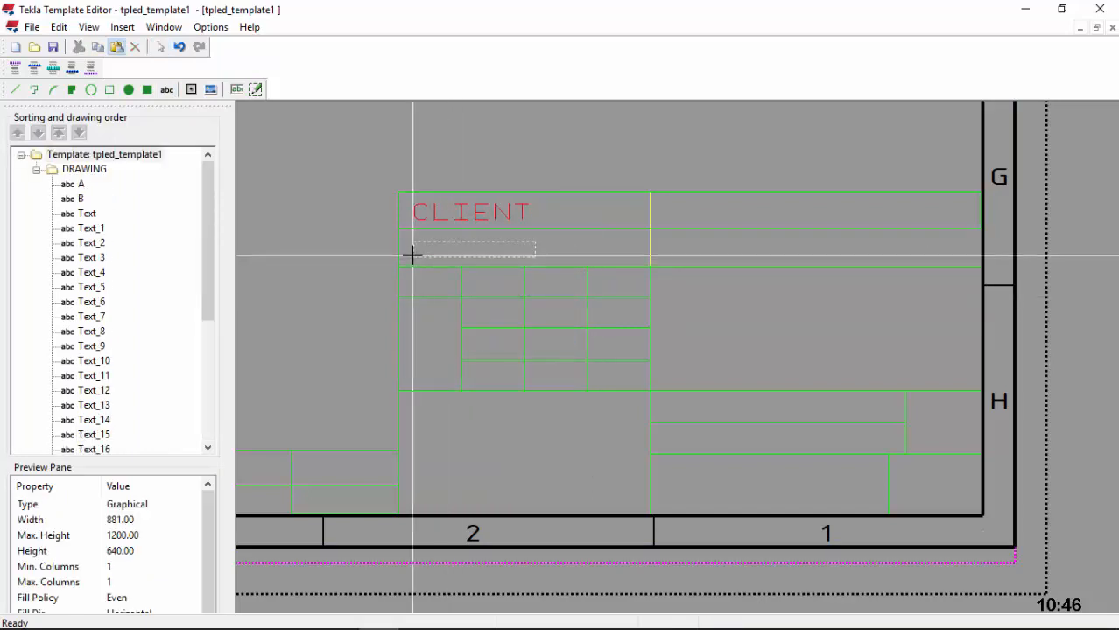
{"action": "left_click", "coordinate": [413, 253]}
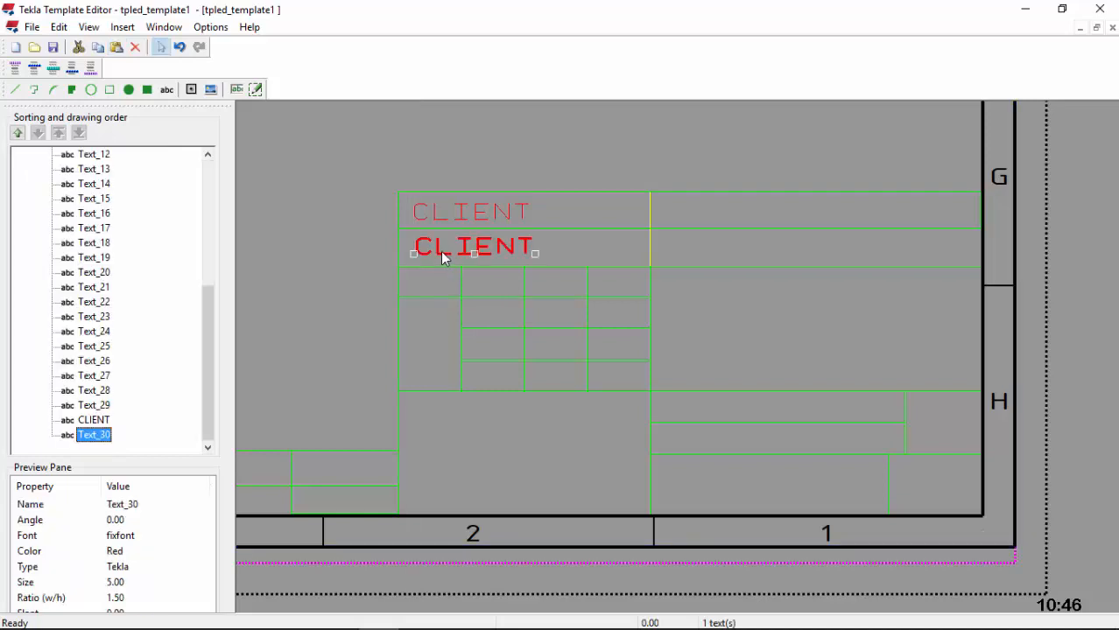
{"action": "double_click", "coordinate": [436, 249]}
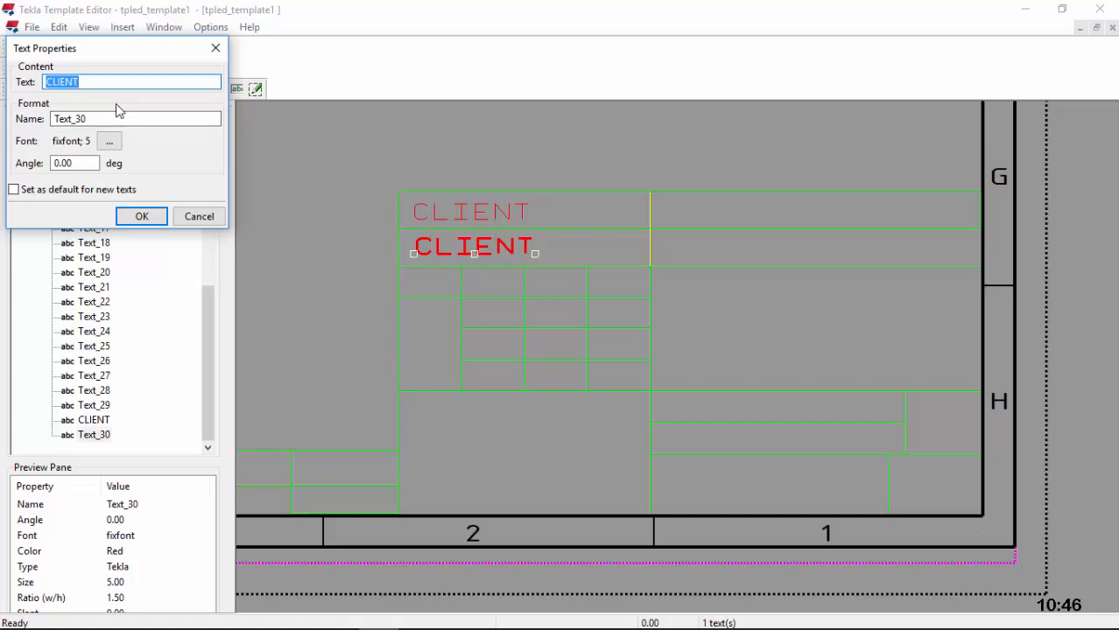
{"action": "type", "text": "PROJECT"}
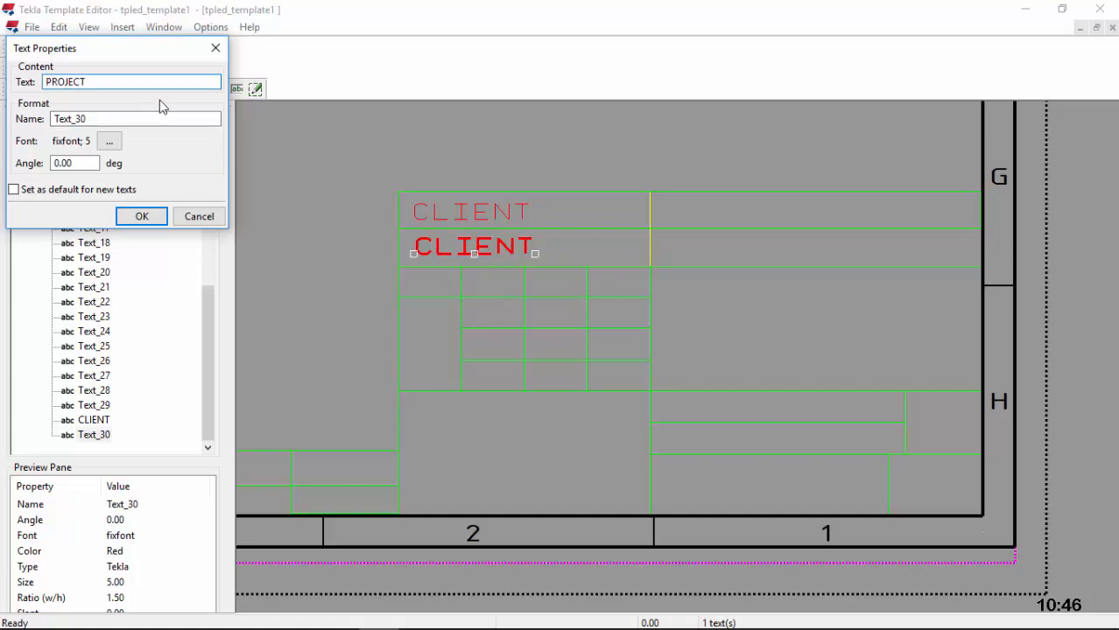
{"action": "left_click", "coordinate": [141, 218]}
{"action": "scroll", "coordinate": [434, 254], "scroll_direction": "up", "scroll_amount": 2}
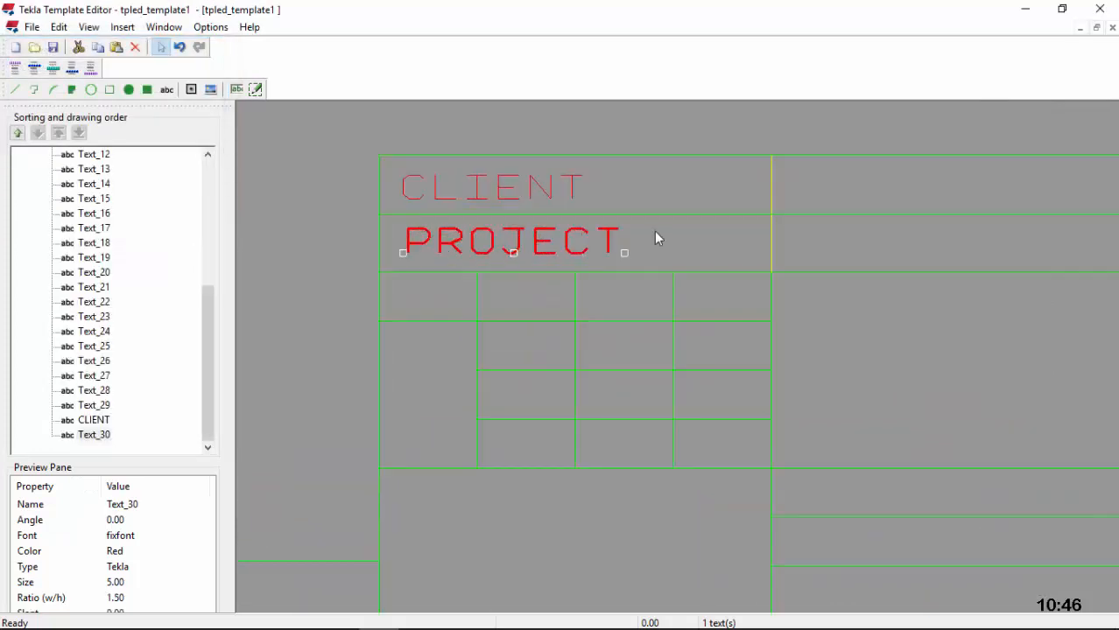
{"action": "left_click", "coordinate": [654, 233]}
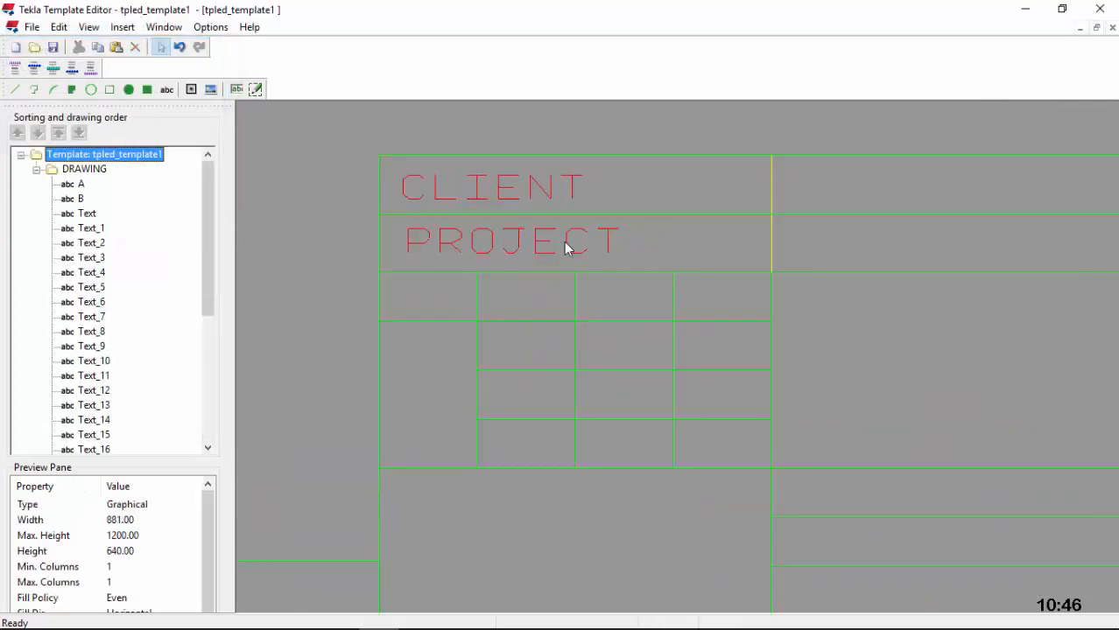
Step: Nudge the PROJECT label slightly to the left
{"action": "left_click", "coordinate": [440, 244]}
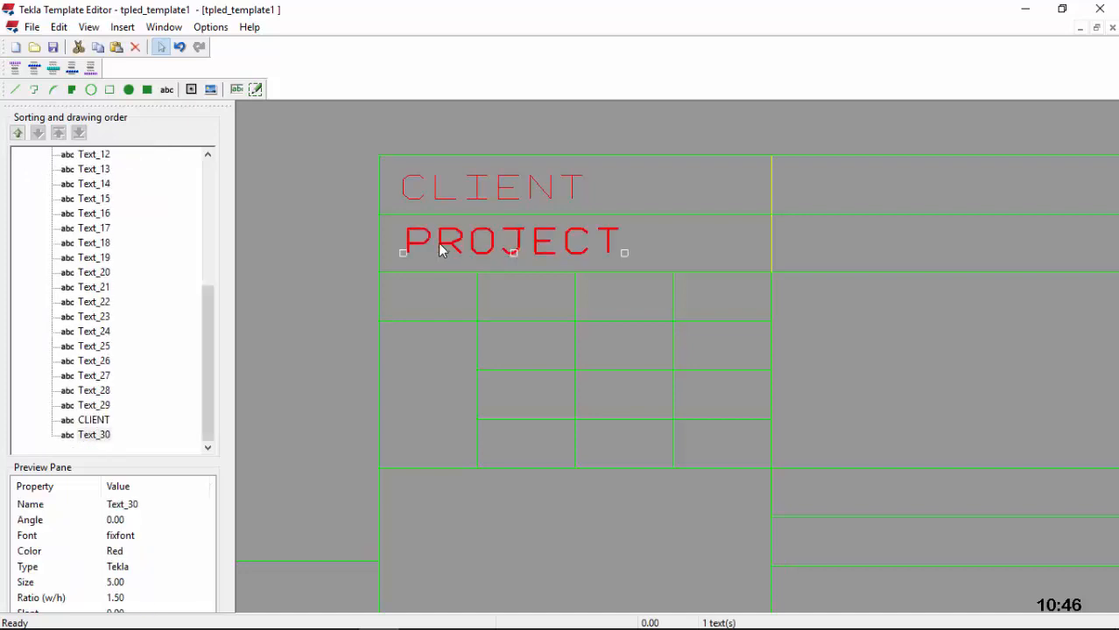
{"action": "left_click_drag", "start_coordinate": [440, 243], "coordinate": [436, 244]}
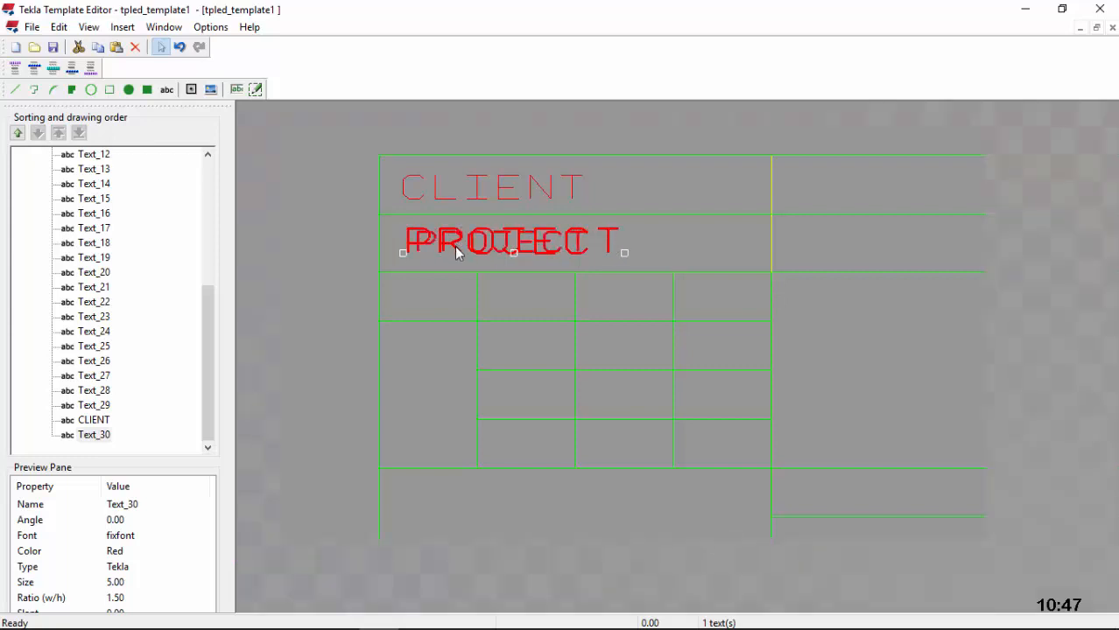
{"action": "scroll", "coordinate": [455, 245], "scroll_direction": "down", "scroll_amount": 2}
{"action": "left_click", "coordinate": [551, 296]}
{"action": "scroll", "coordinate": [457, 256], "scroll_direction": "up", "scroll_amount": 1}
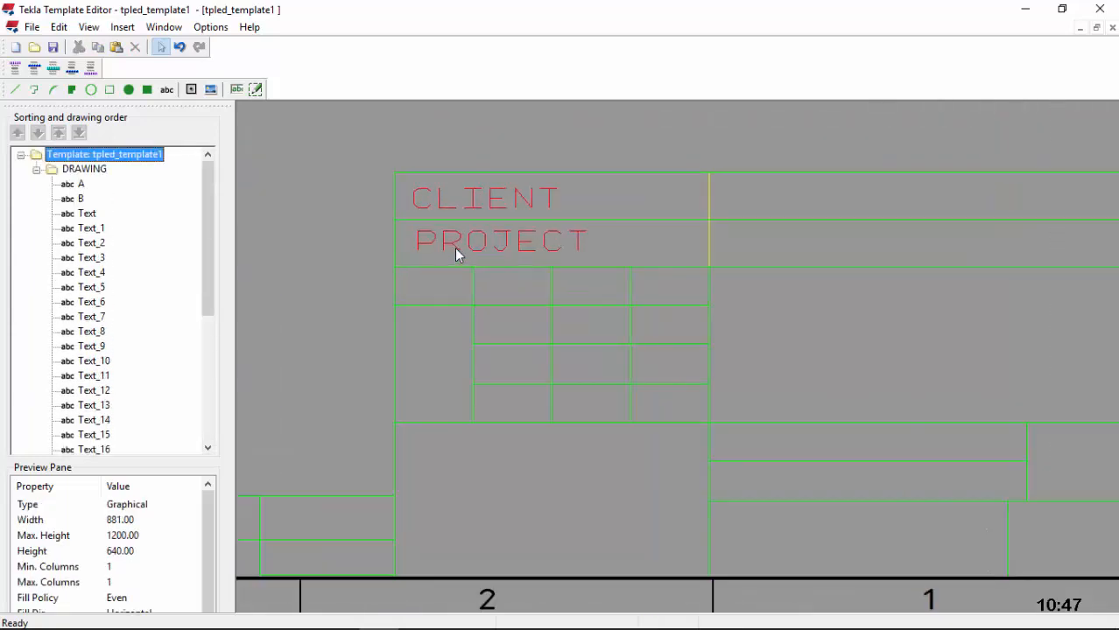
Step: Add a SCALE label in the first small cell below PROJECT
{"action": "left_click", "coordinate": [165, 91]}
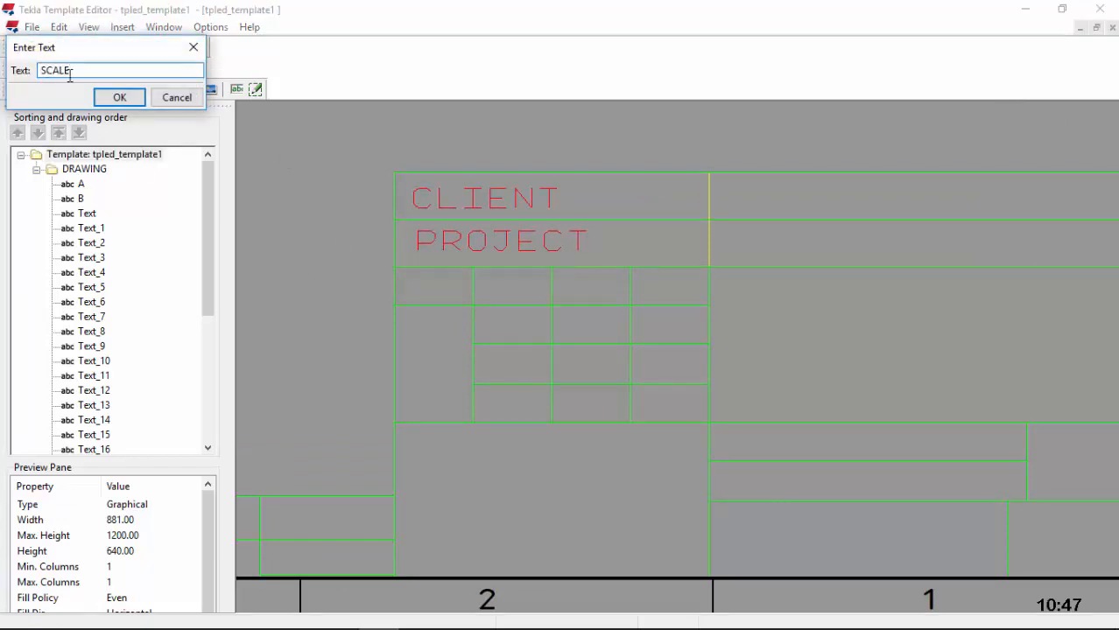
{"action": "left_click", "coordinate": [125, 97]}
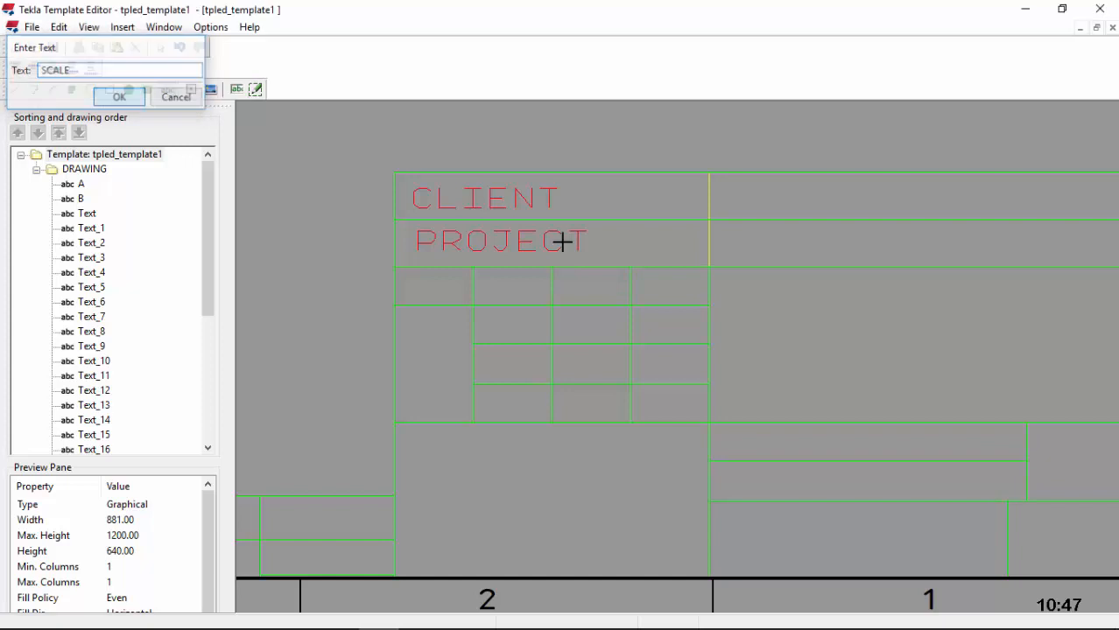
{"action": "left_click", "coordinate": [395, 294]}
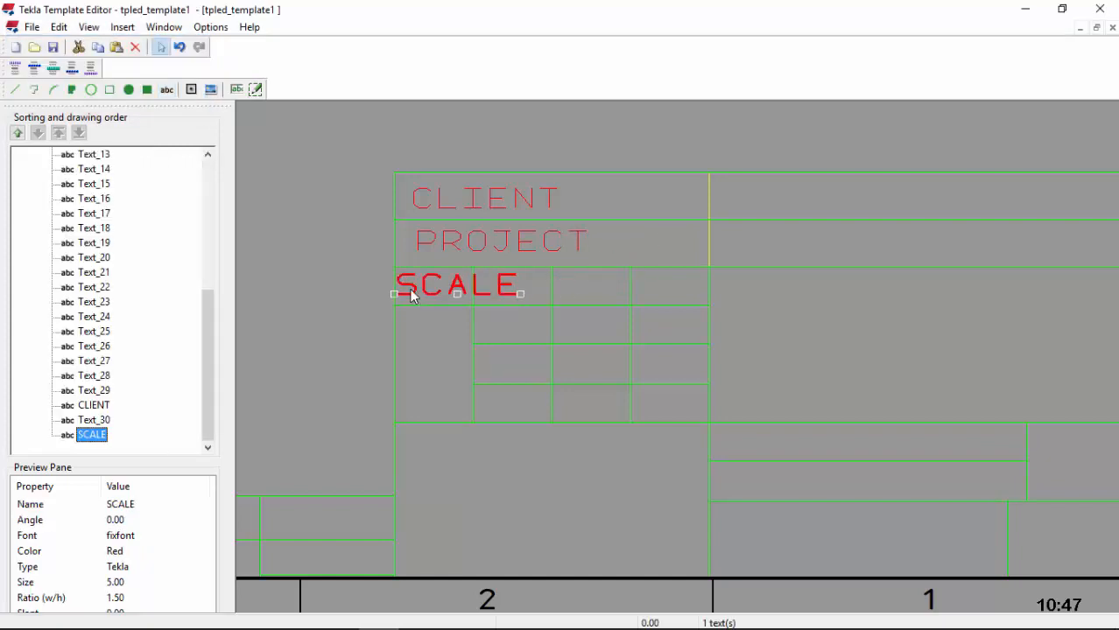
Step: Set the SCALE text to black ISOCPEUR font at size 4
{"action": "double_click", "coordinate": [436, 289]}
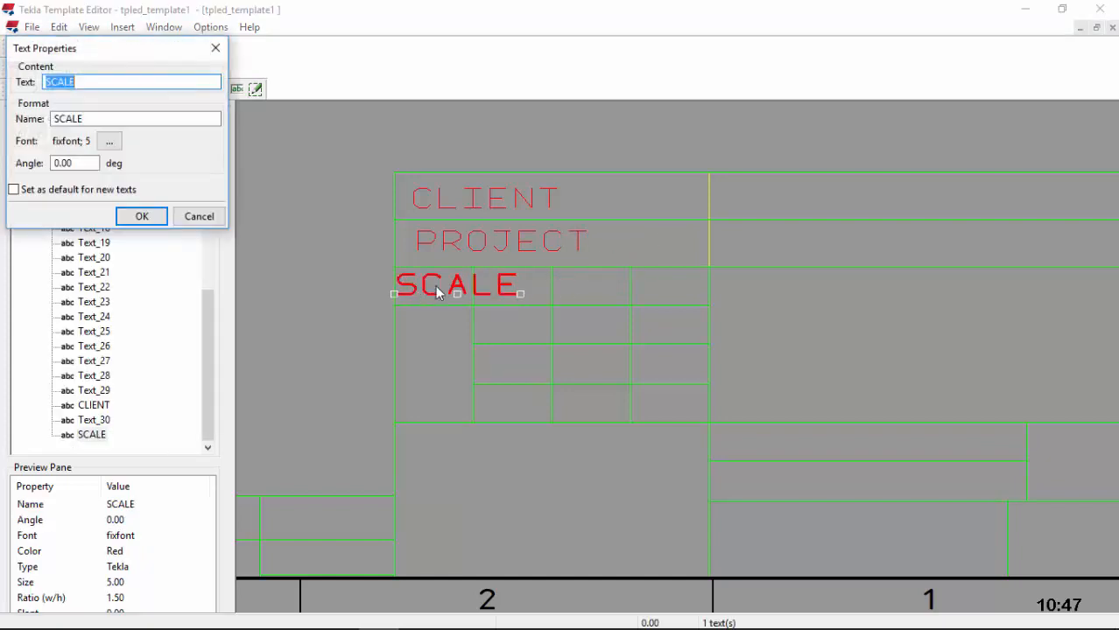
{"action": "left_click", "coordinate": [109, 141]}
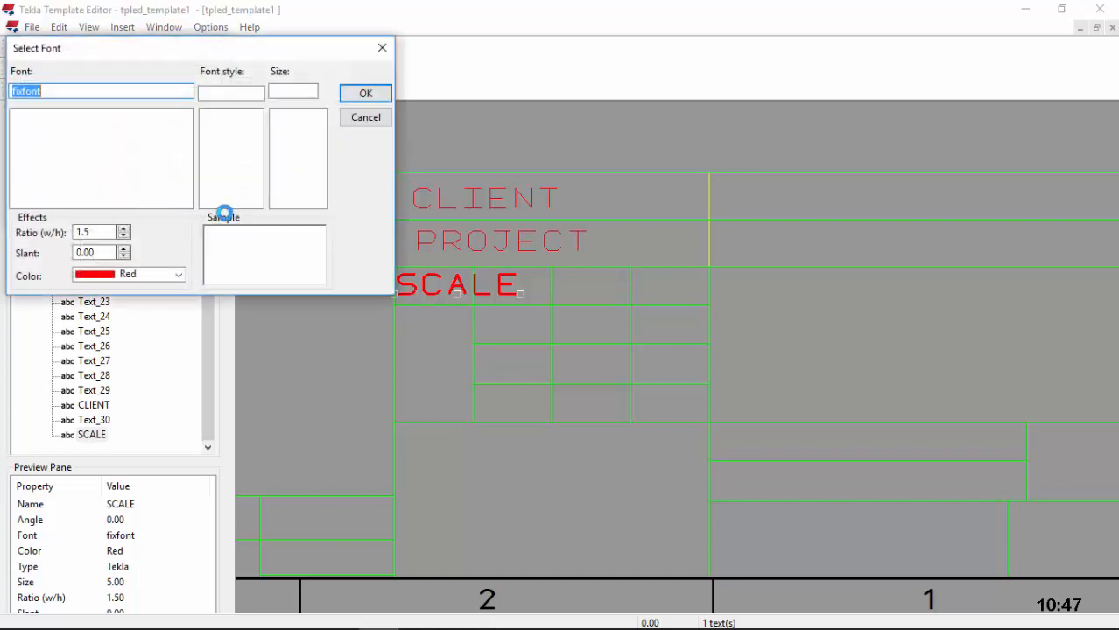
{"action": "type", "text": "I"}
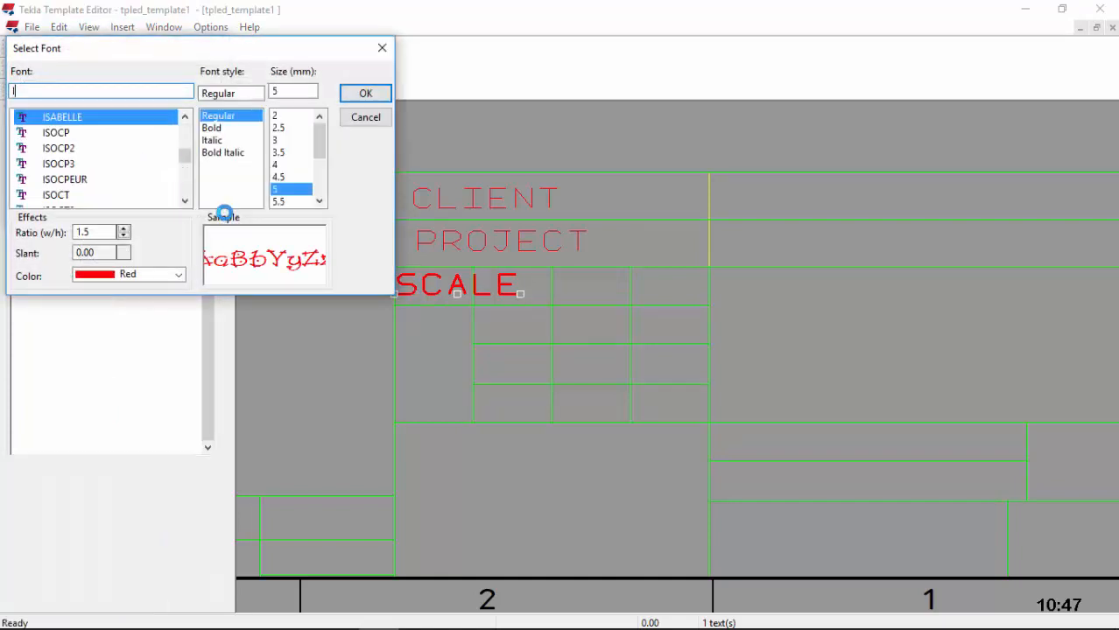
{"action": "left_click", "coordinate": [64, 179]}
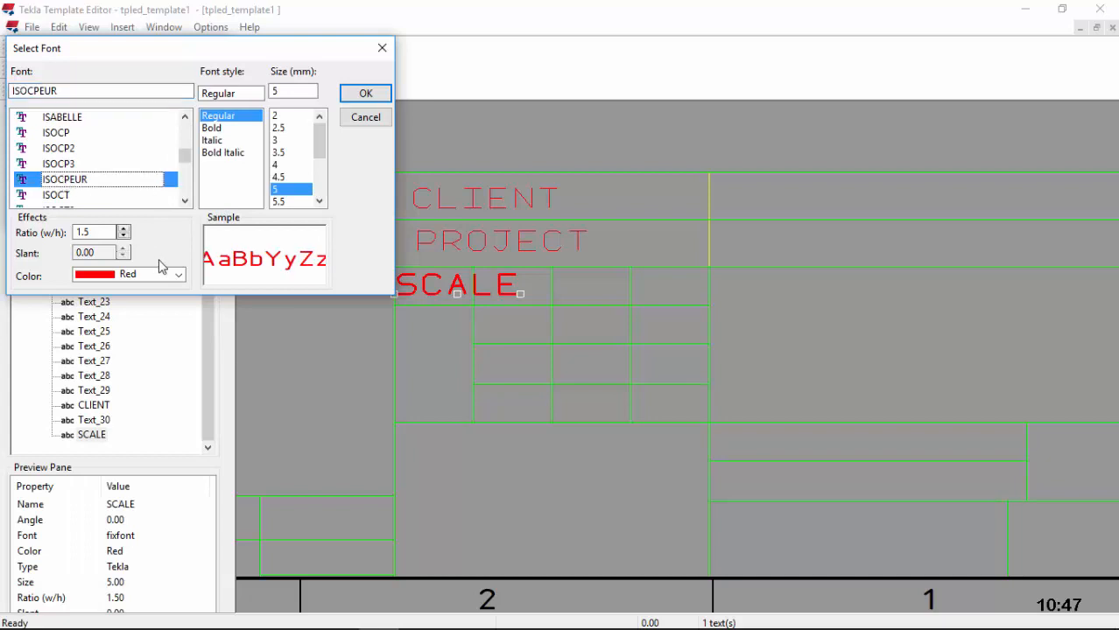
{"action": "left_click", "coordinate": [177, 275]}
{"action": "left_click", "coordinate": [132, 291]}
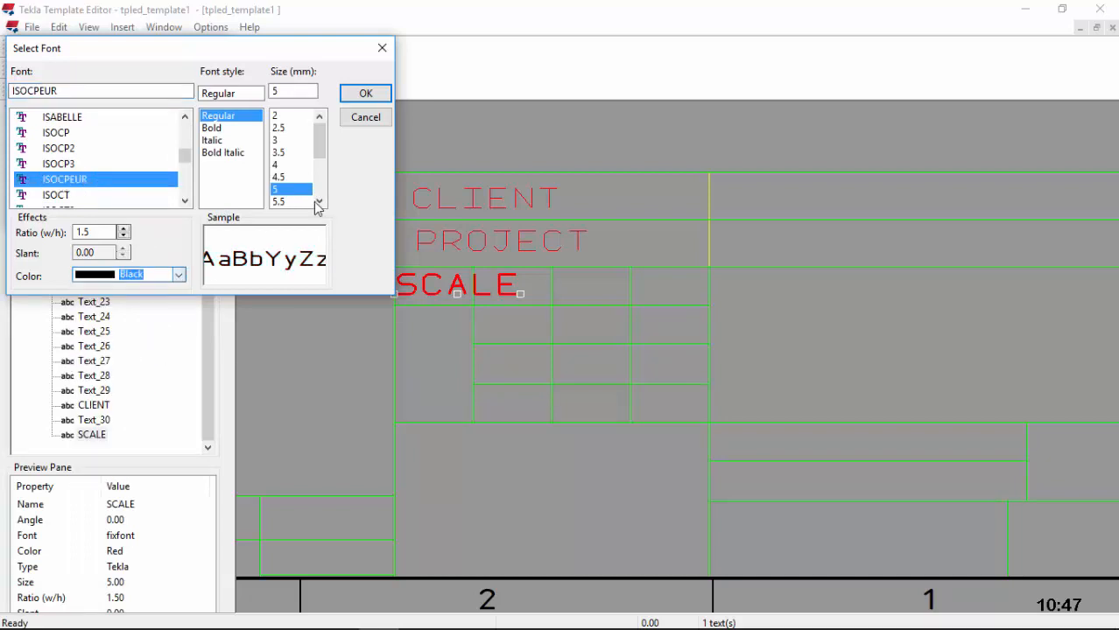
{"action": "left_click", "coordinate": [319, 201]}
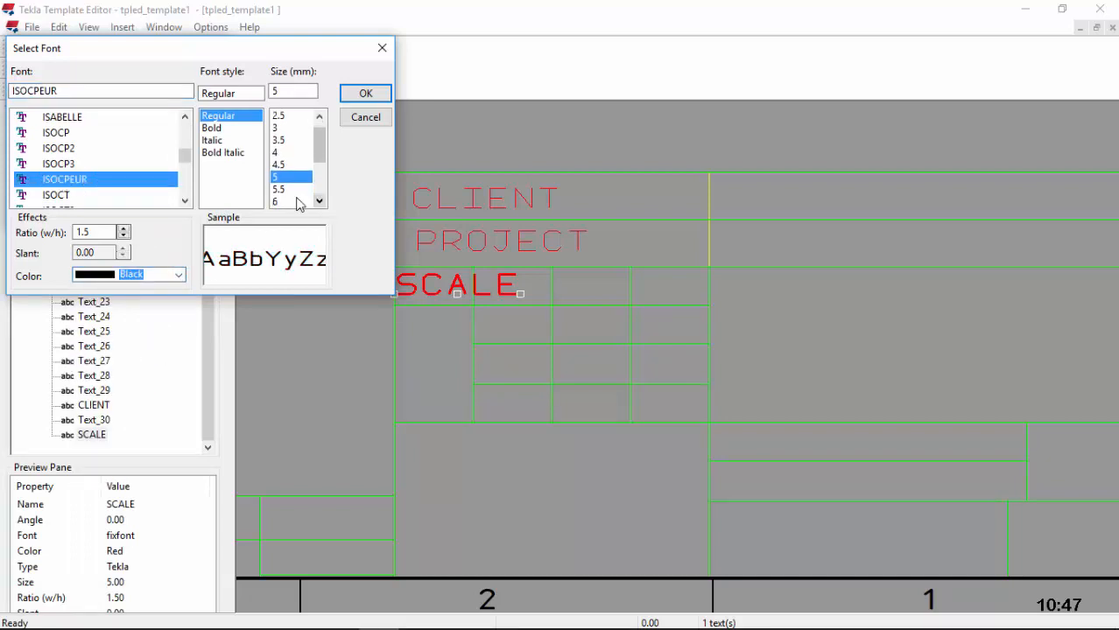
{"action": "left_click", "coordinate": [275, 152]}
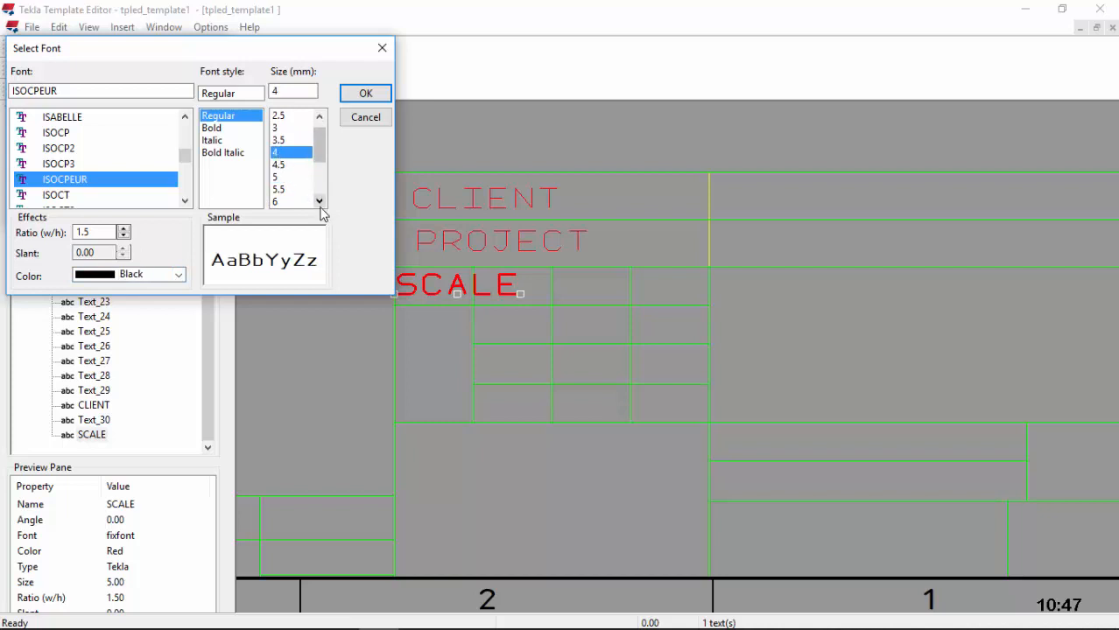
{"action": "left_click", "coordinate": [365, 94]}
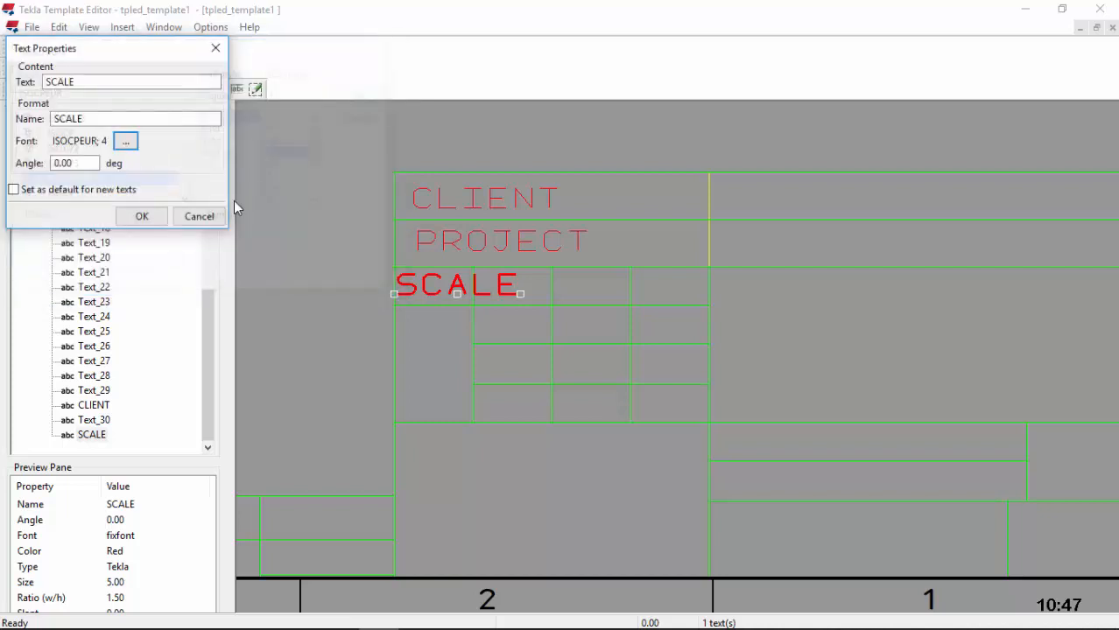
{"action": "left_click", "coordinate": [146, 216]}
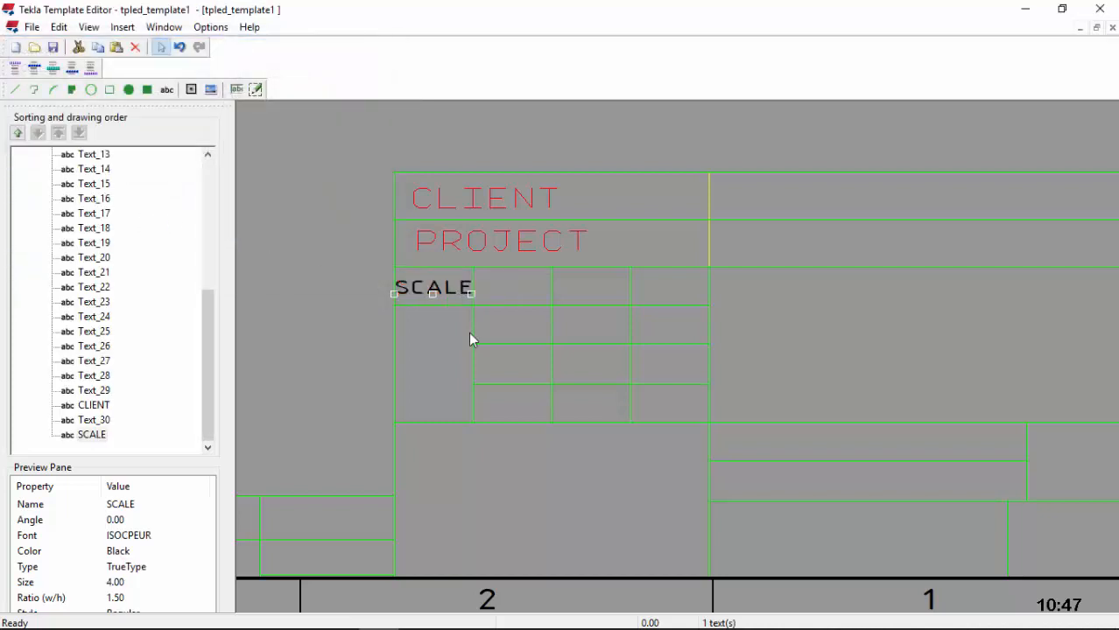
Step: Begin a new text label reading Date
{"action": "scroll", "coordinate": [420, 278], "scroll_direction": "up", "scroll_amount": 2}
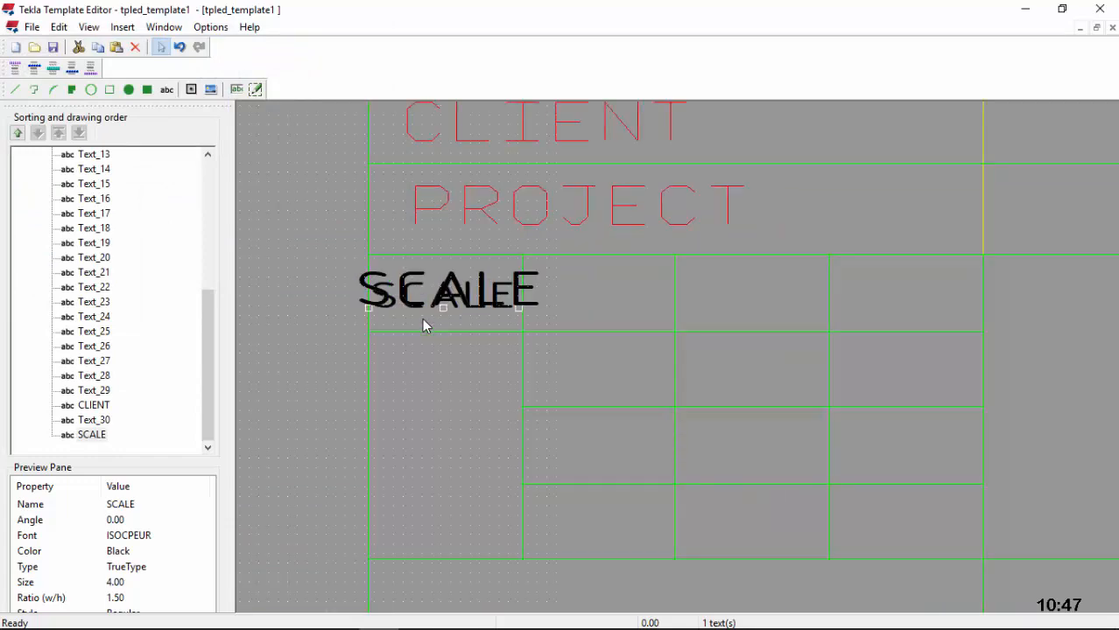
{"action": "scroll", "coordinate": [422, 318], "scroll_direction": "down", "scroll_amount": 2}
{"action": "scroll", "coordinate": [490, 321], "scroll_direction": "down", "scroll_amount": 1}
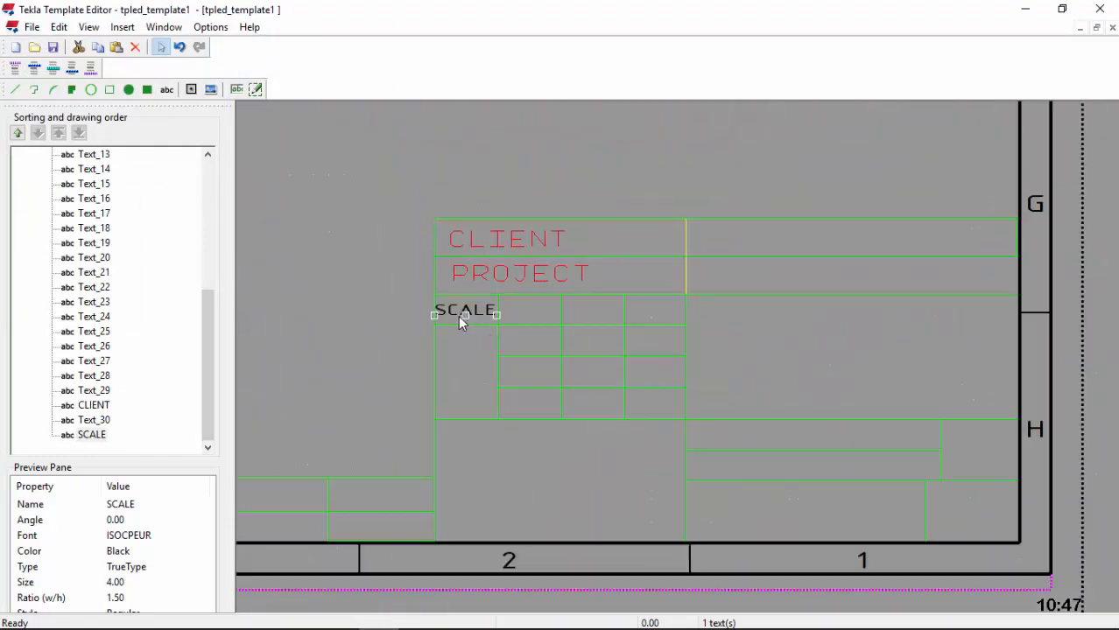
{"action": "scroll", "coordinate": [463, 319], "scroll_direction": "up", "scroll_amount": 1}
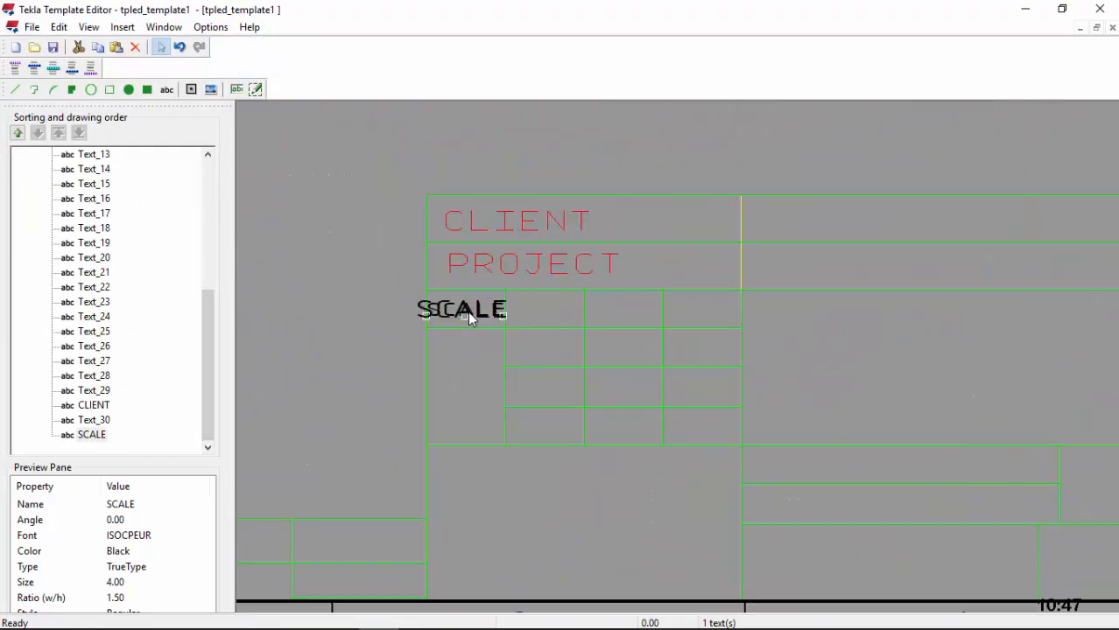
{"action": "left_click", "coordinate": [166, 89]}
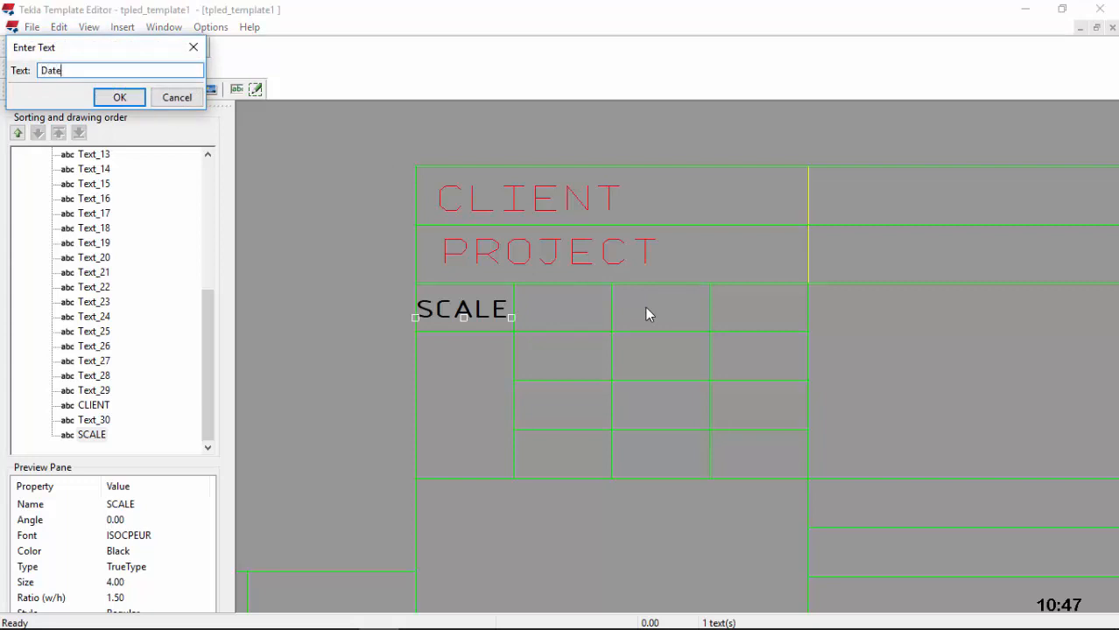
Step: Place the Date label in the cell beside SCALE
{"action": "left_click", "coordinate": [117, 97]}
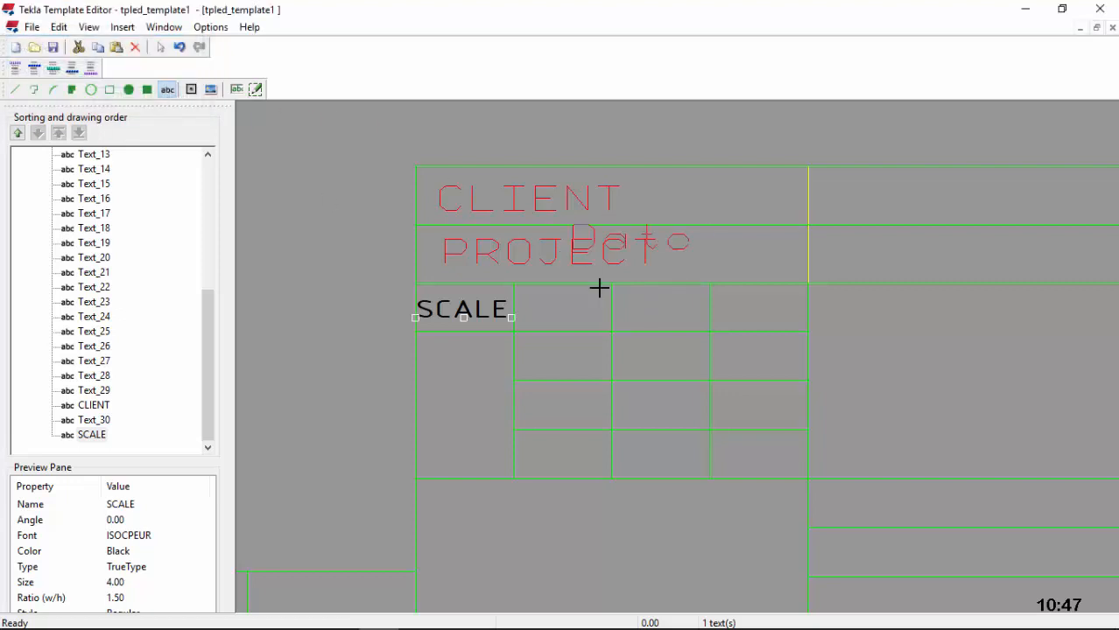
{"action": "scroll", "coordinate": [560, 308], "scroll_direction": "up", "scroll_amount": 2}
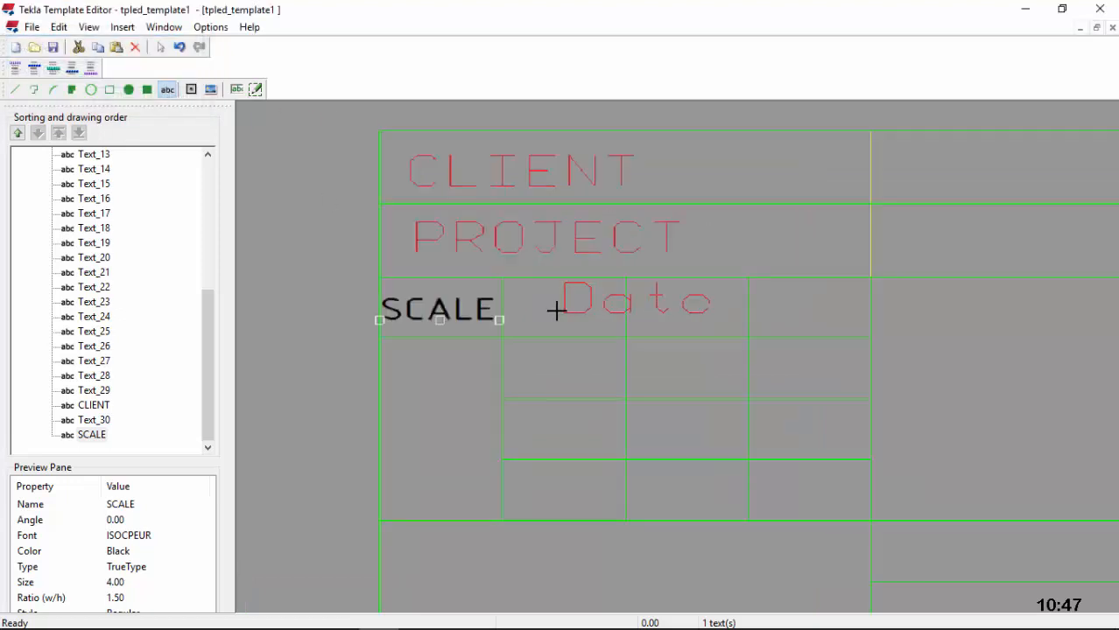
{"action": "left_click", "coordinate": [483, 320]}
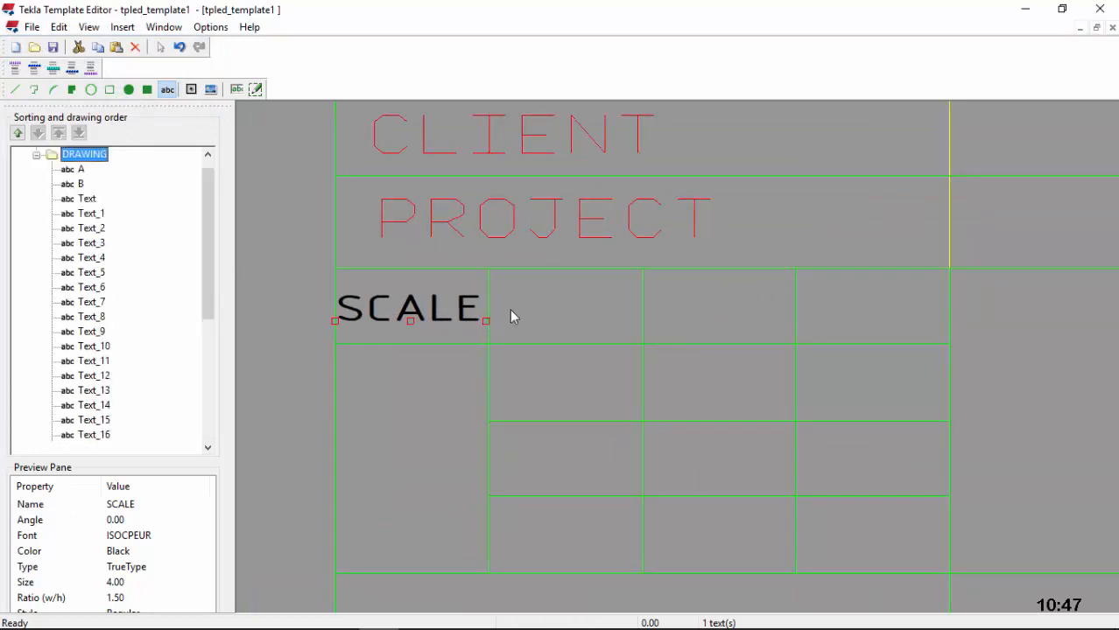
Step: Make the Date text black ISOCPEUR at size 4
{"action": "double_click", "coordinate": [523, 309]}
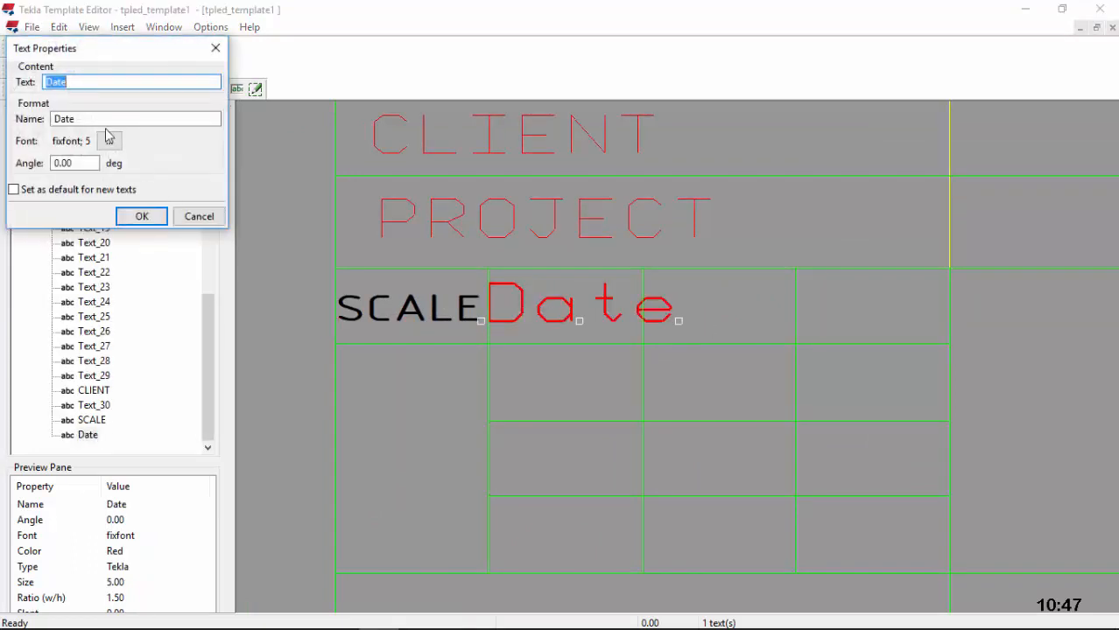
{"action": "left_click", "coordinate": [110, 142]}
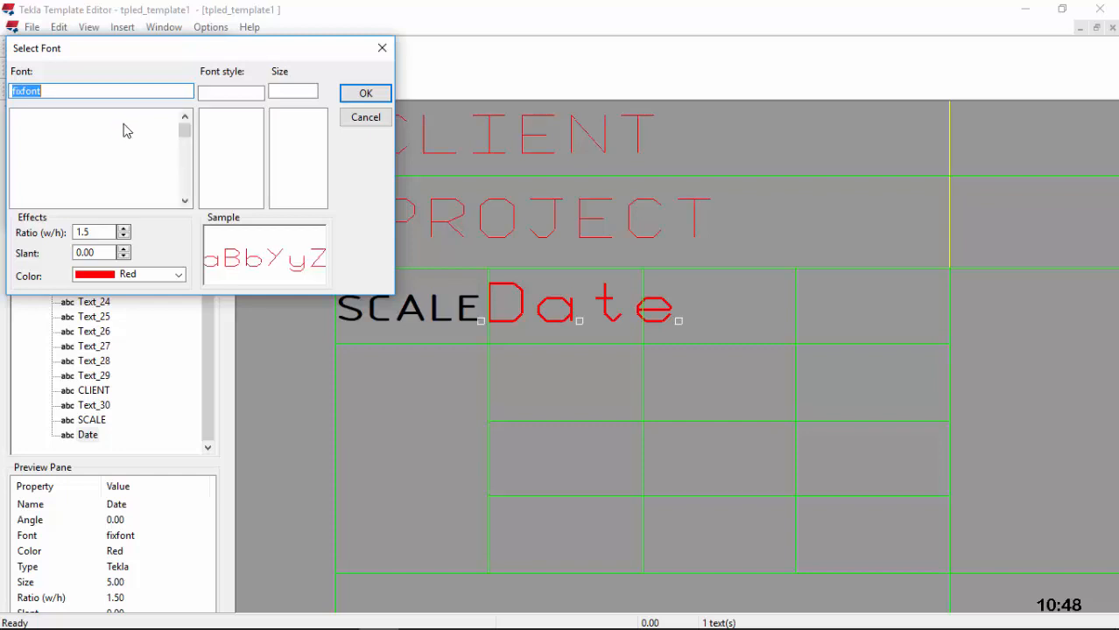
{"action": "type", "text": "I"}
{"action": "left_click", "coordinate": [78, 179]}
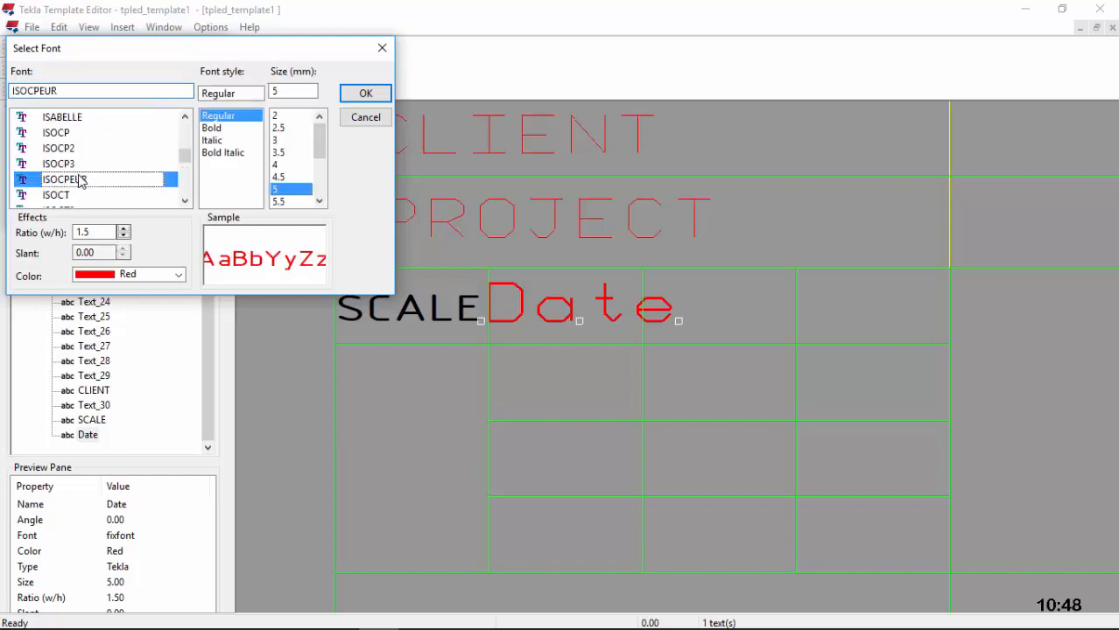
{"action": "left_click", "coordinate": [142, 275]}
{"action": "left_click", "coordinate": [135, 296]}
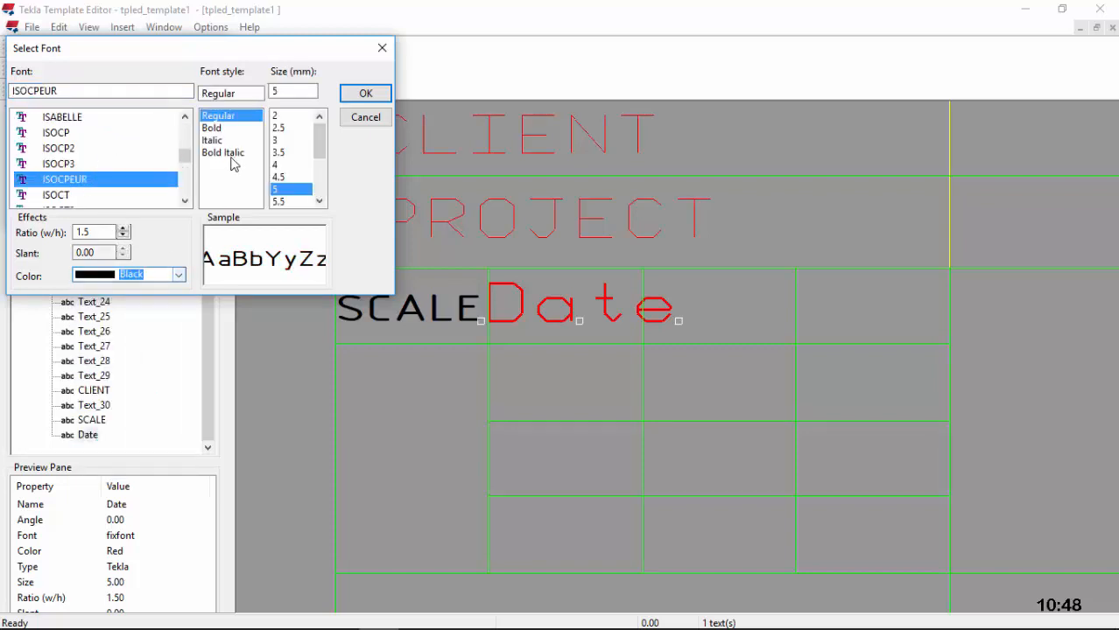
{"action": "left_click", "coordinate": [277, 166]}
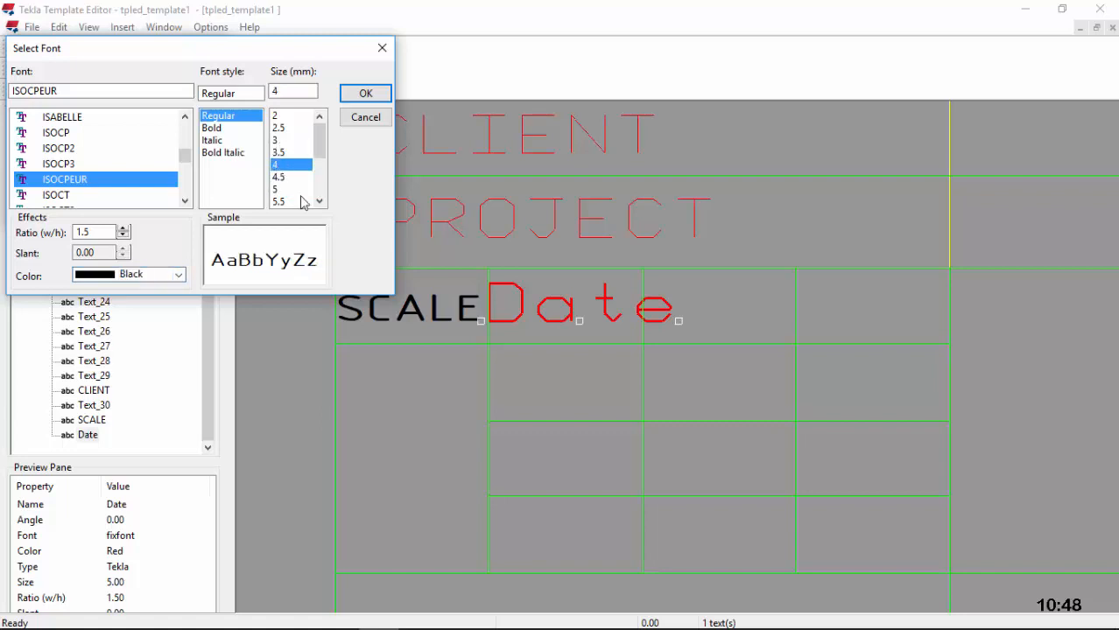
{"action": "left_click", "coordinate": [366, 95]}
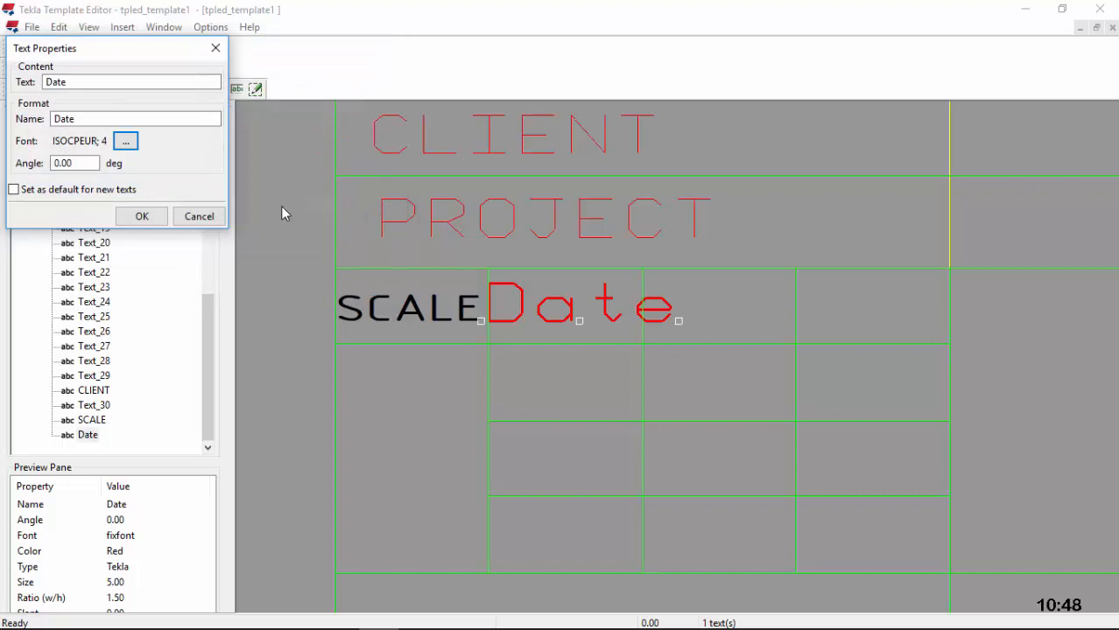
{"action": "left_click", "coordinate": [144, 216]}
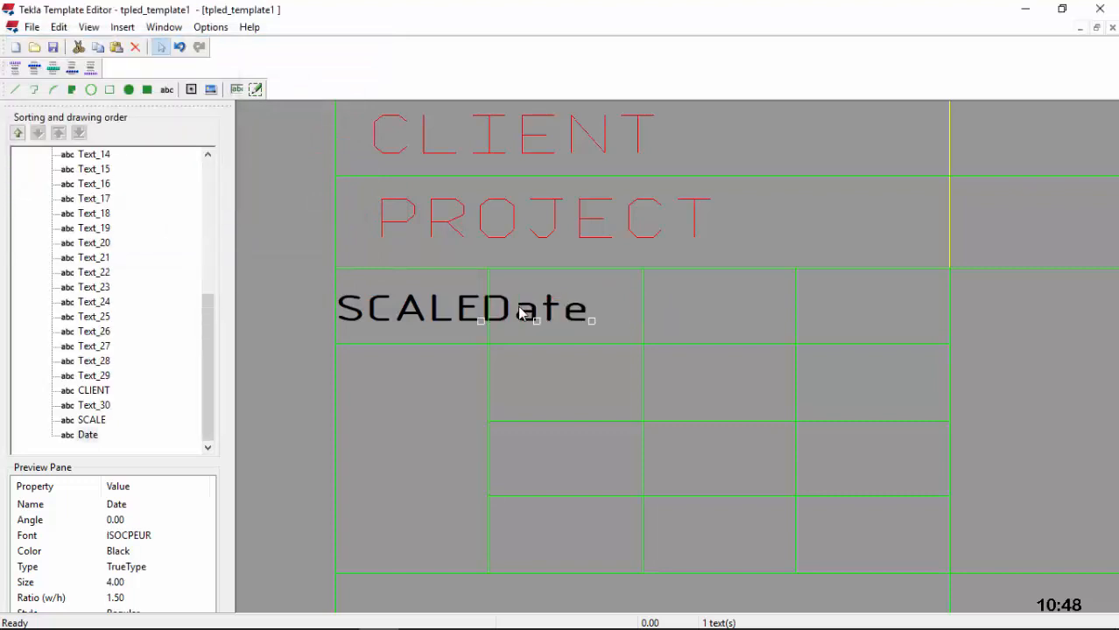
Step: Shift Date right, clear of SCALE, and enter a red NAME label
{"action": "left_click_drag", "start_coordinate": [519, 314], "coordinate": [547, 317]}
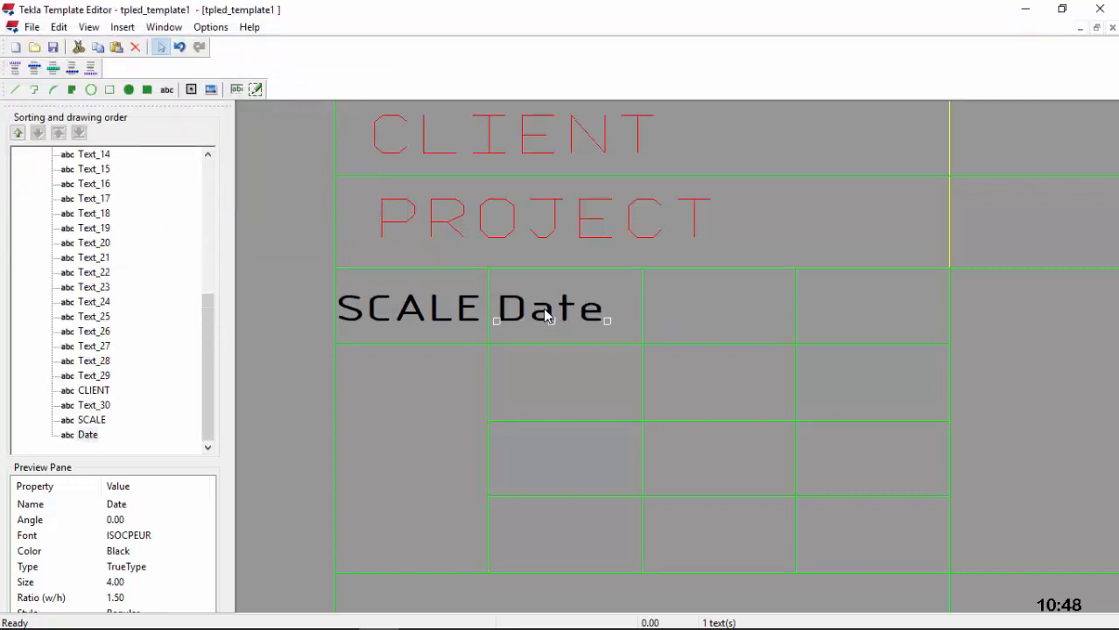
{"action": "left_click", "coordinate": [168, 90]}
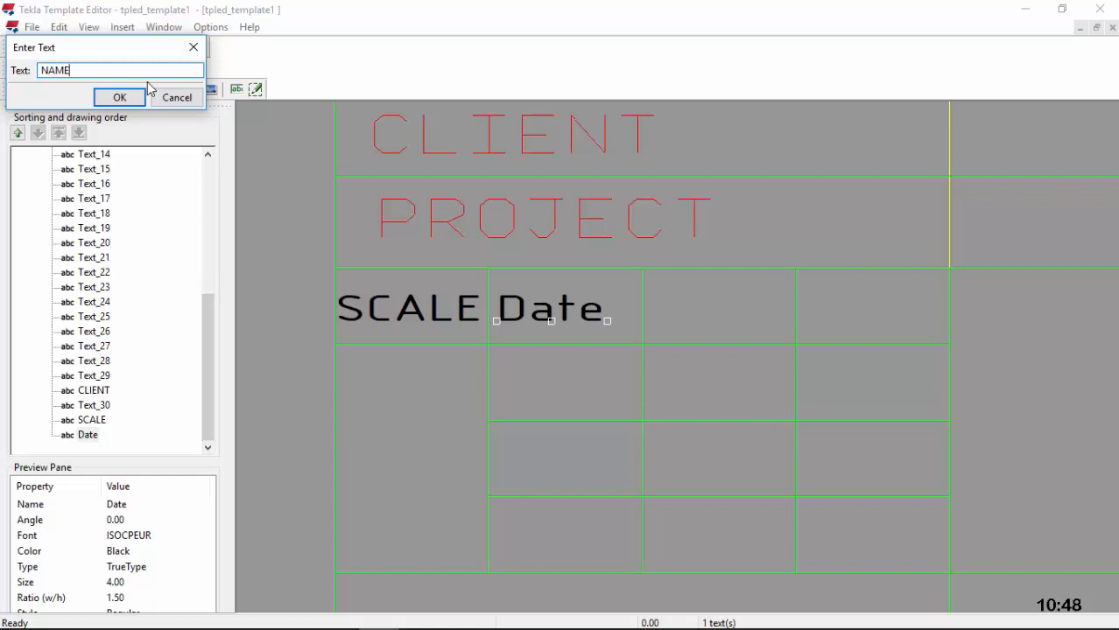
{"action": "left_click", "coordinate": [125, 95]}
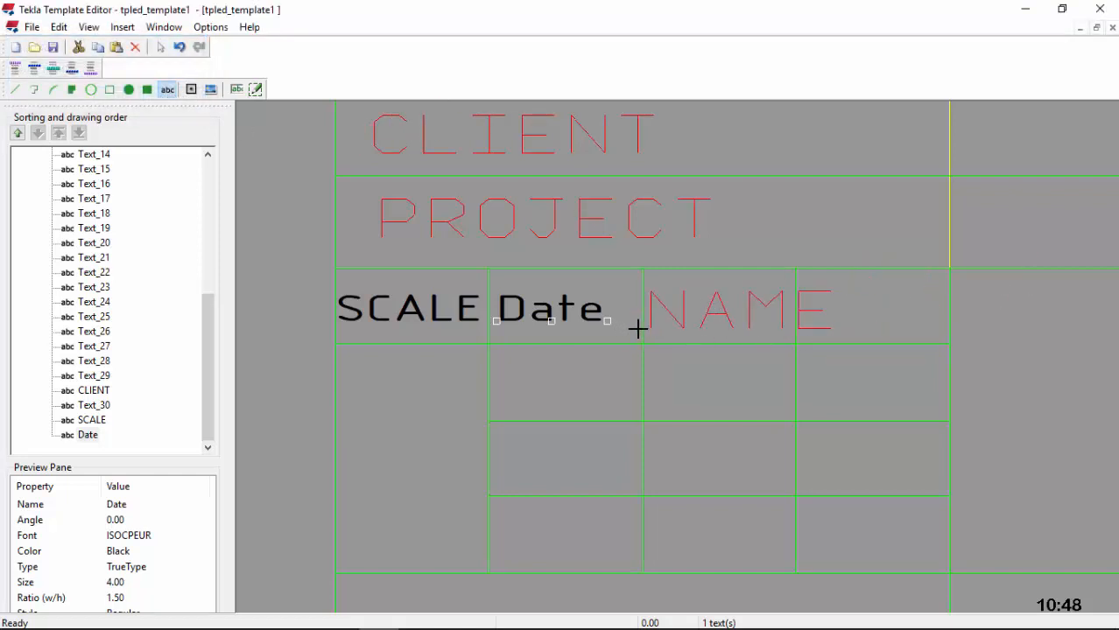
Step: Place the NAME label in the third header cell
{"action": "left_click", "coordinate": [637, 327]}
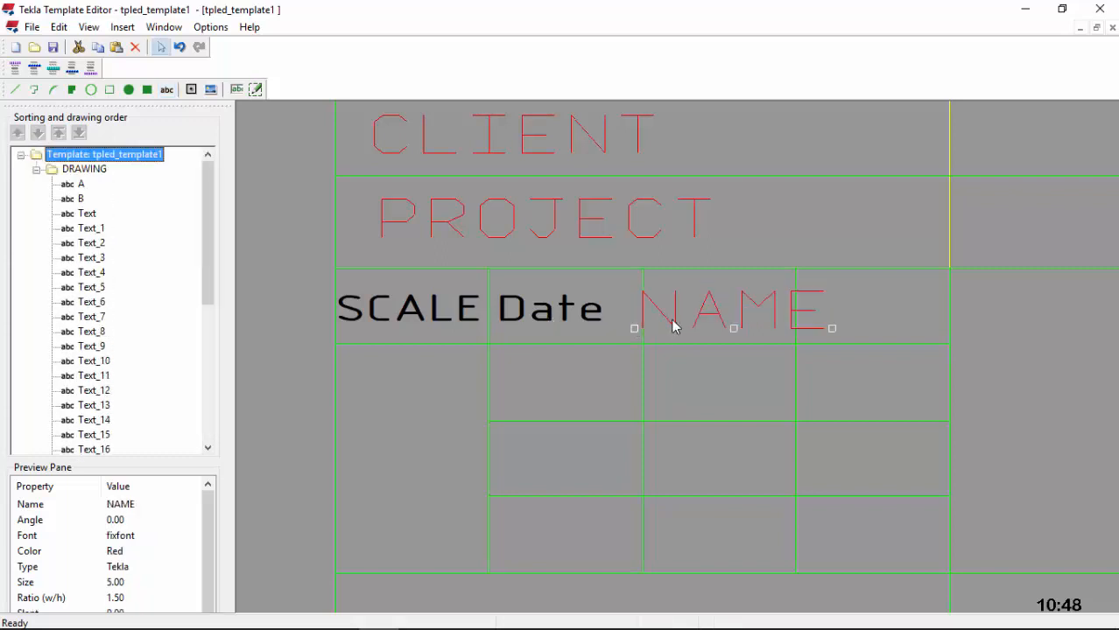
{"action": "double_click", "coordinate": [79, 155]}
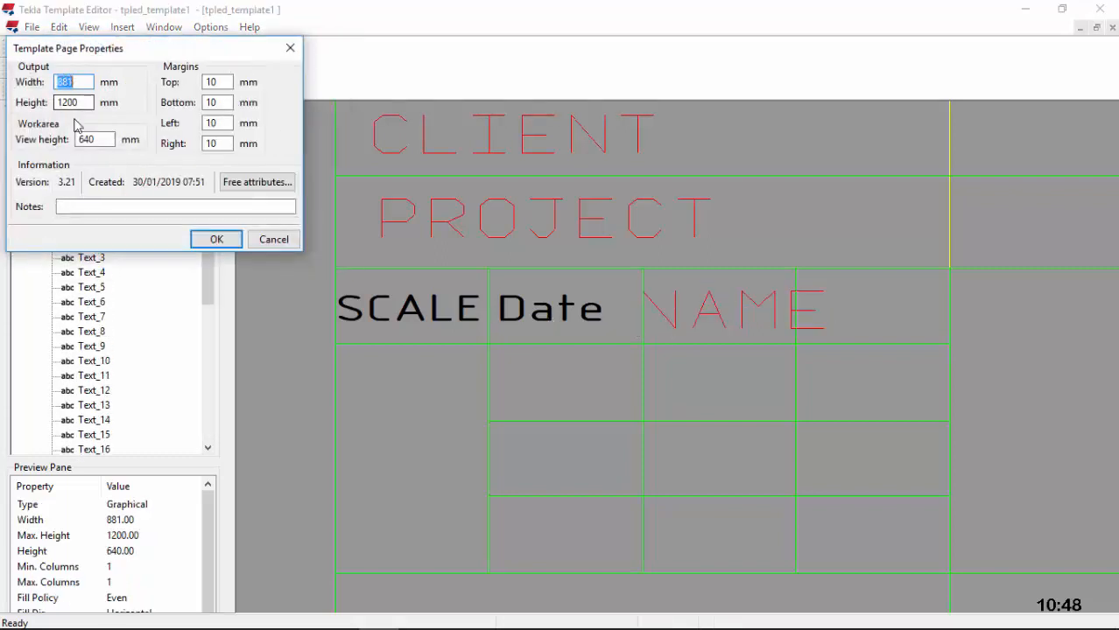
{"action": "left_click", "coordinate": [289, 47]}
Step: Set NAME to black ISOCPEUR font at size 4
{"action": "double_click", "coordinate": [677, 315]}
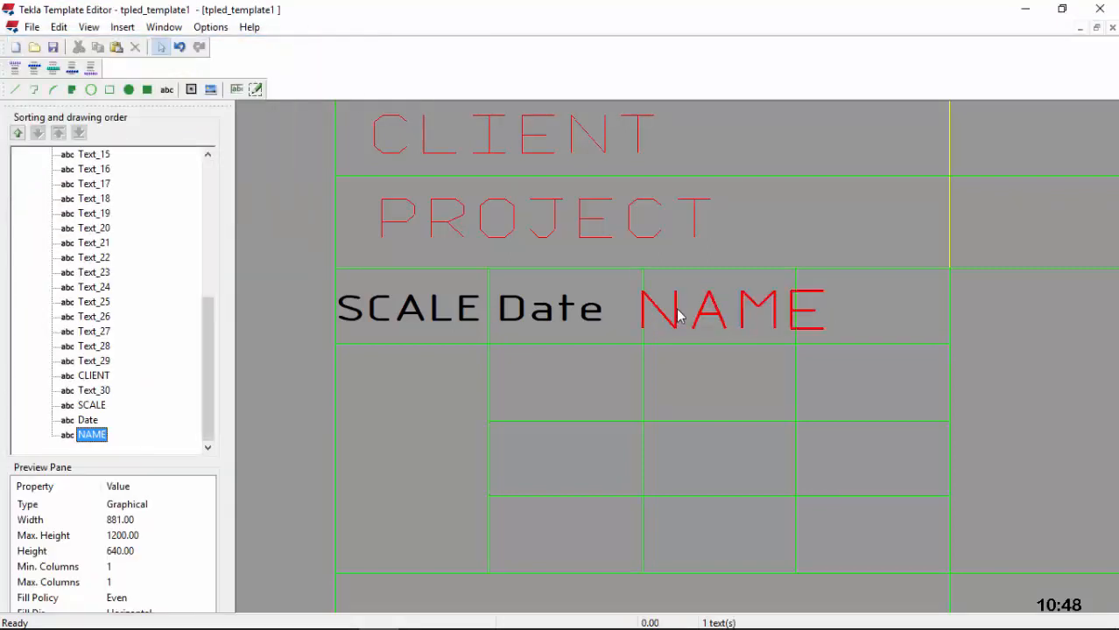
{"action": "left_click", "coordinate": [108, 143]}
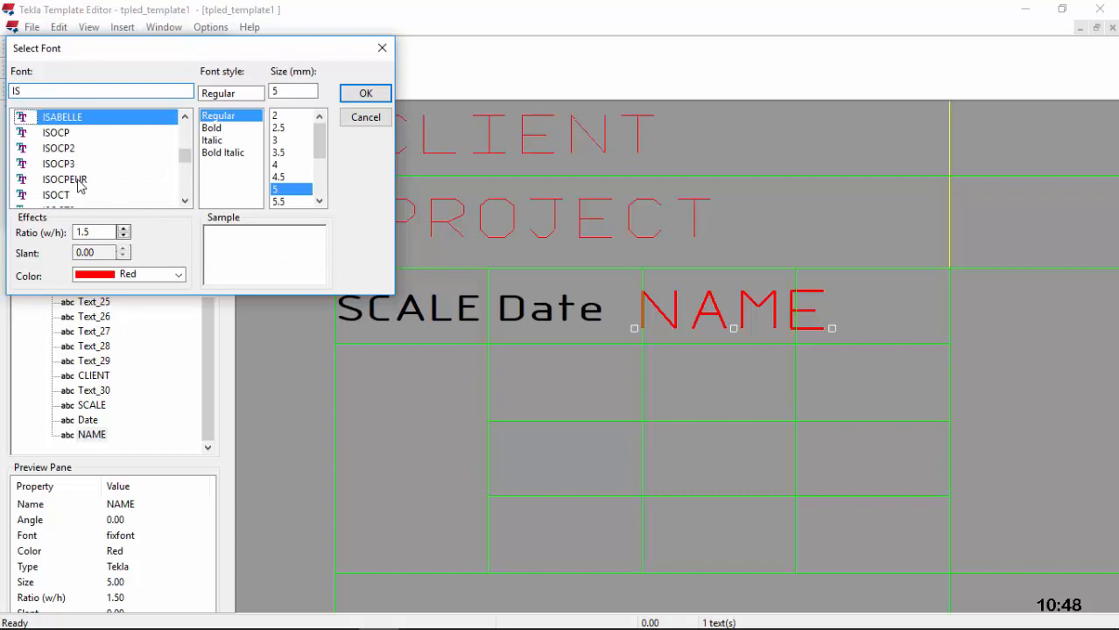
{"action": "left_click", "coordinate": [74, 180]}
{"action": "left_click", "coordinate": [276, 166]}
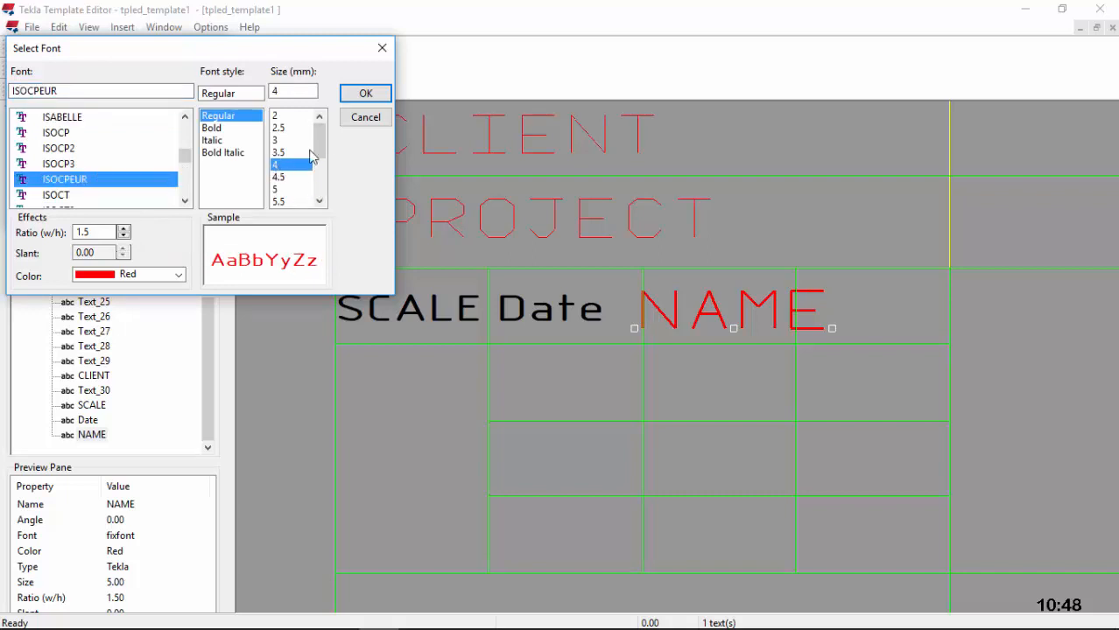
{"action": "left_click", "coordinate": [175, 276]}
{"action": "left_click", "coordinate": [162, 291]}
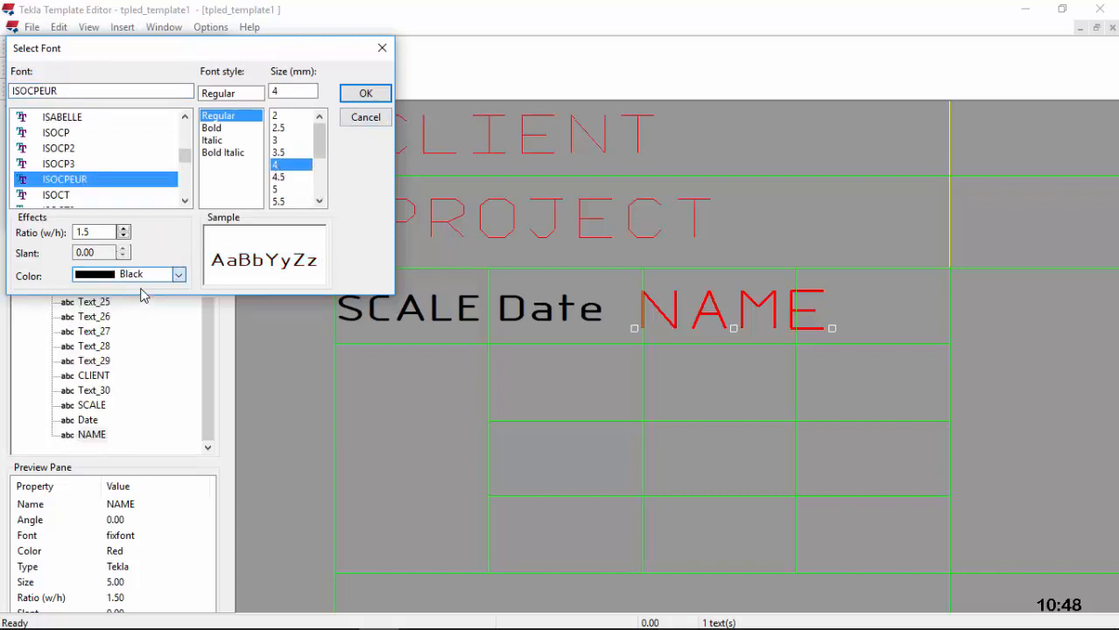
{"action": "left_click", "coordinate": [365, 93]}
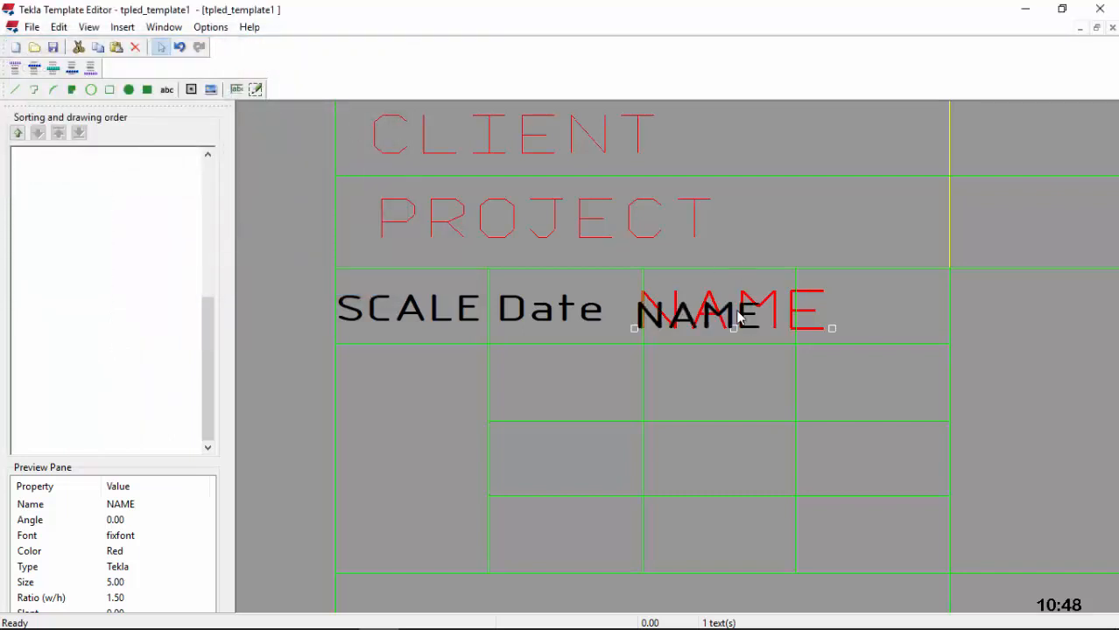
Step: Swap cells so NAME sits beside SCALE and Date moves one cell right
{"action": "left_click_drag", "start_coordinate": [695, 325], "coordinate": [478, 319]}
{"action": "left_click_drag", "start_coordinate": [569, 311], "coordinate": [735, 306]}
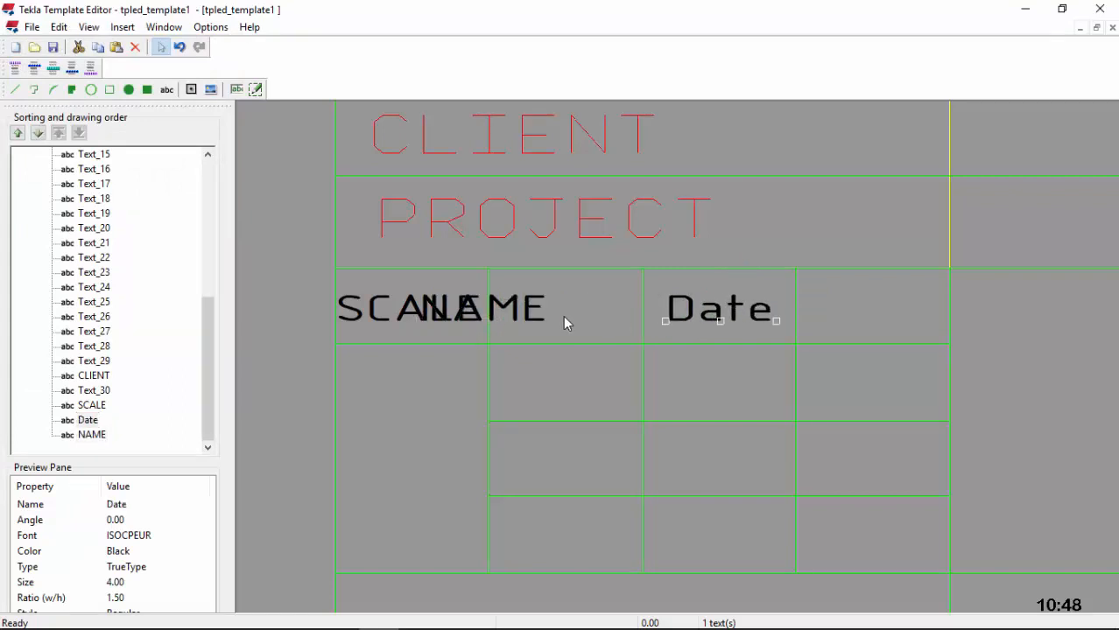
{"action": "left_click_drag", "start_coordinate": [532, 317], "coordinate": [592, 310]}
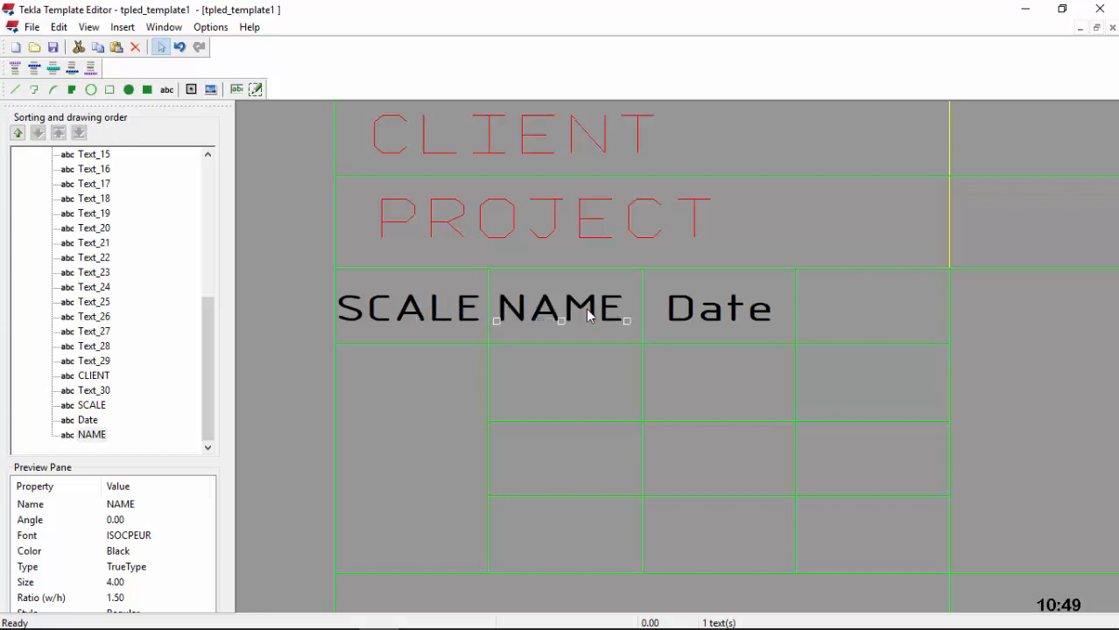
{"action": "left_click", "coordinate": [720, 310]}
{"action": "right_click", "coordinate": [719, 306]}
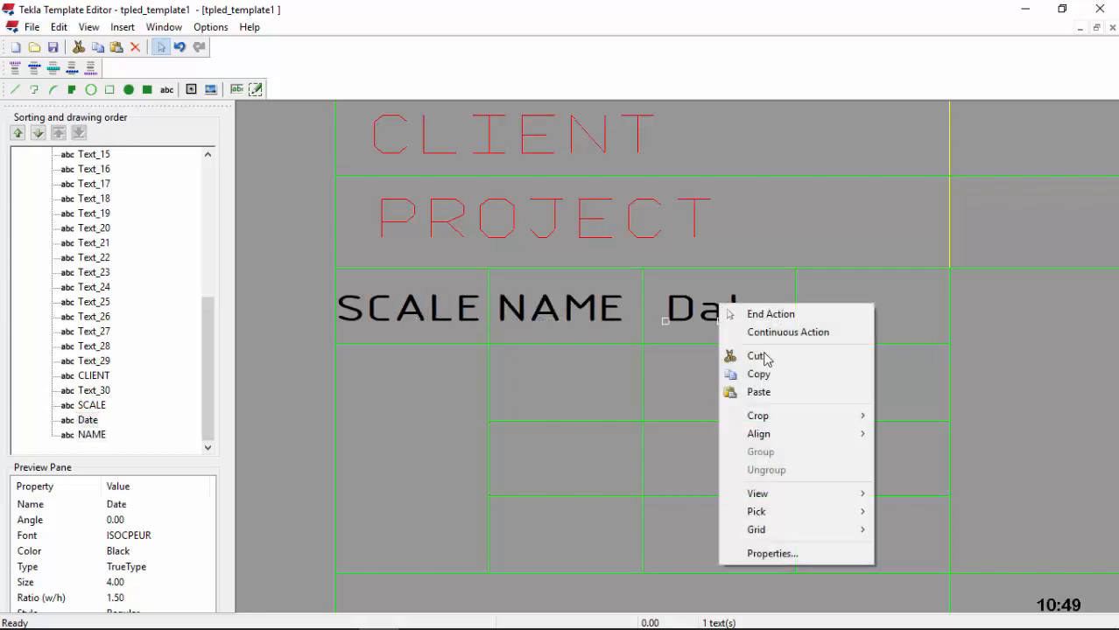
{"action": "left_click", "coordinate": [762, 374]}
{"action": "right_click", "coordinate": [844, 312]}
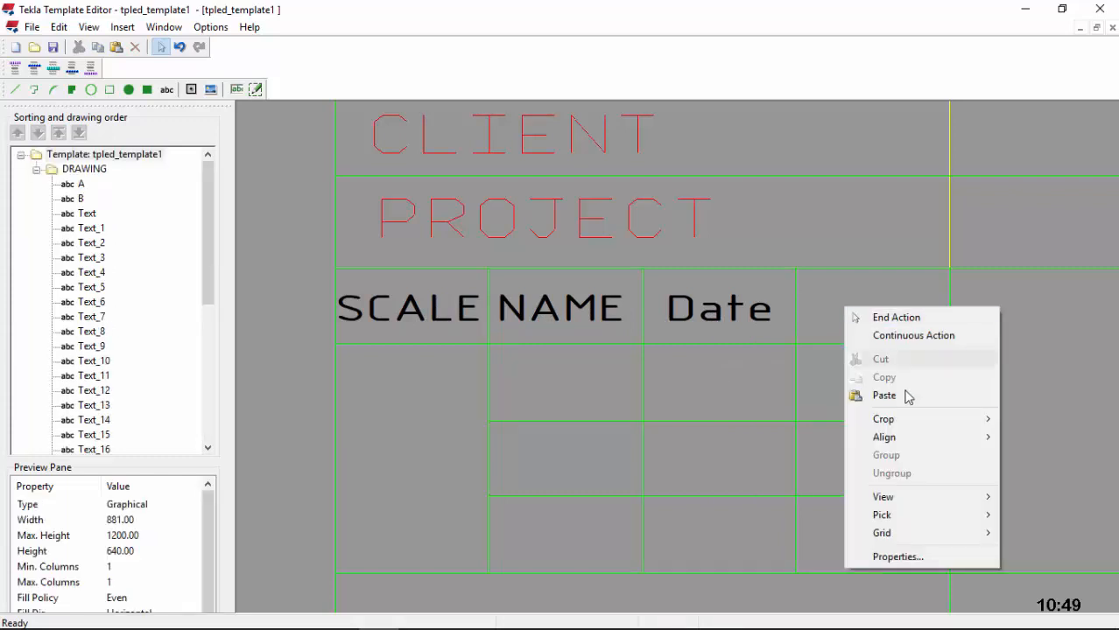
{"action": "left_click", "coordinate": [901, 395]}
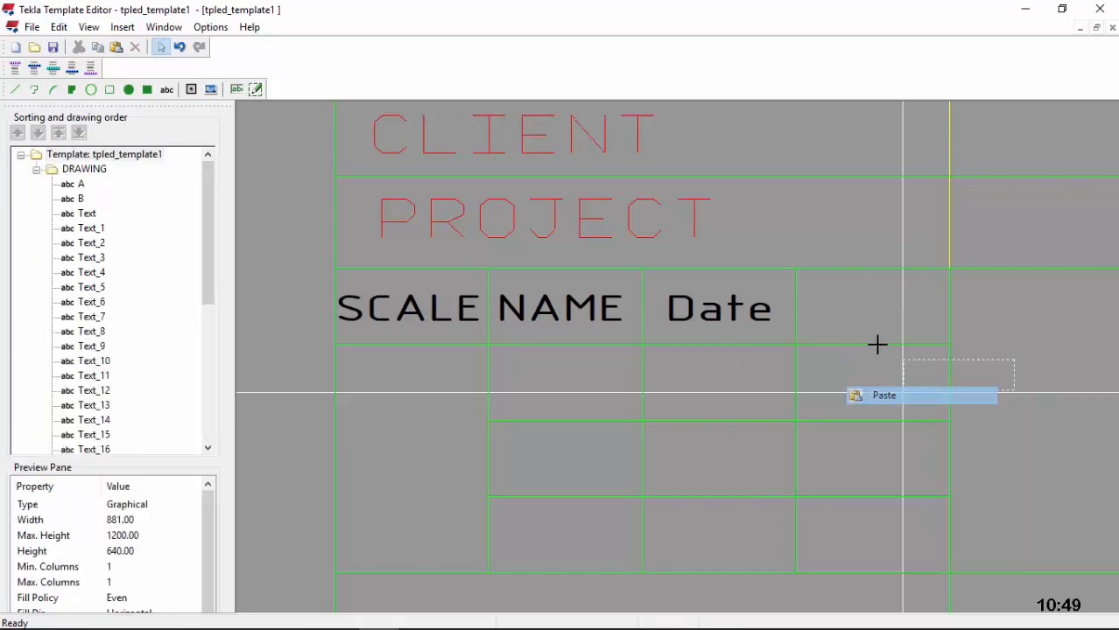
{"action": "left_click", "coordinate": [808, 322]}
{"action": "double_click", "coordinate": [849, 322]}
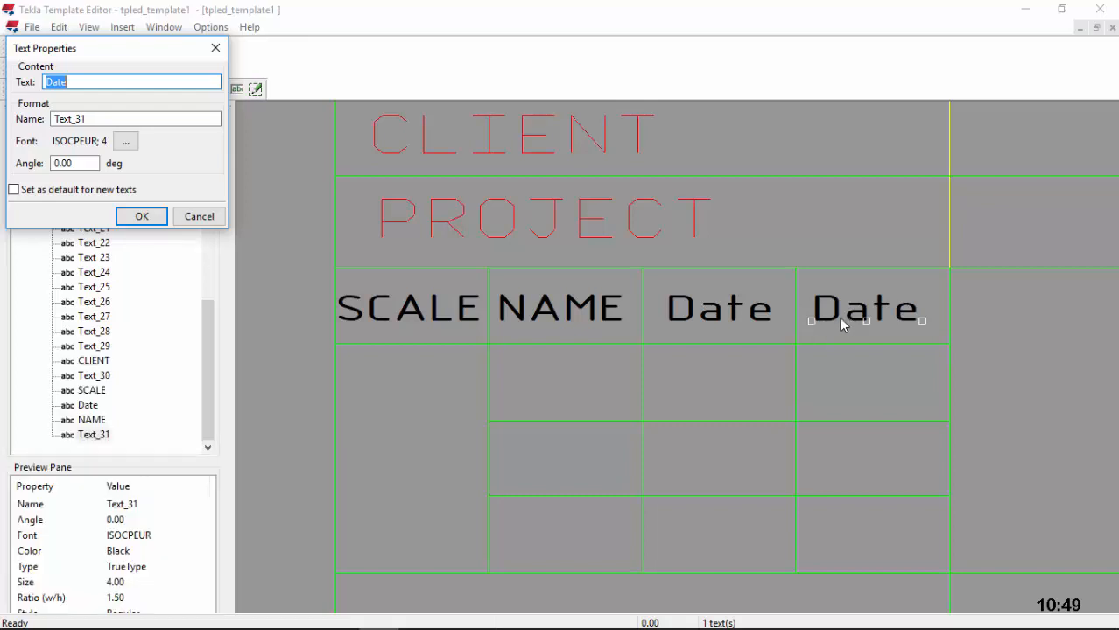
{"action": "left_click", "coordinate": [849, 316]}
{"action": "left_click", "coordinate": [200, 217]}
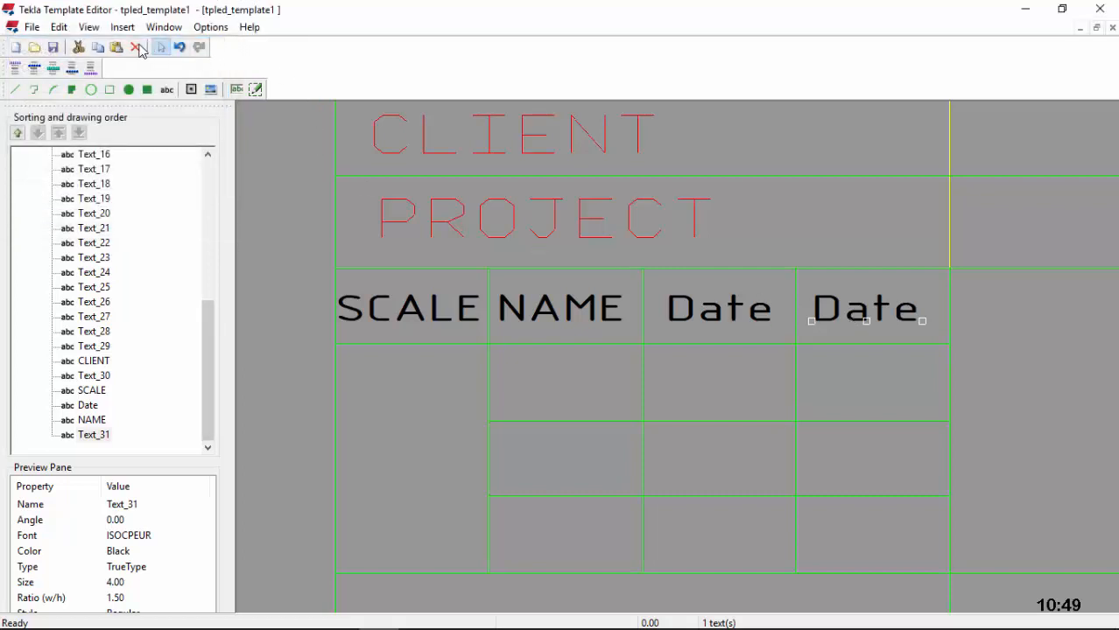
{"action": "key", "text": "Delete"}
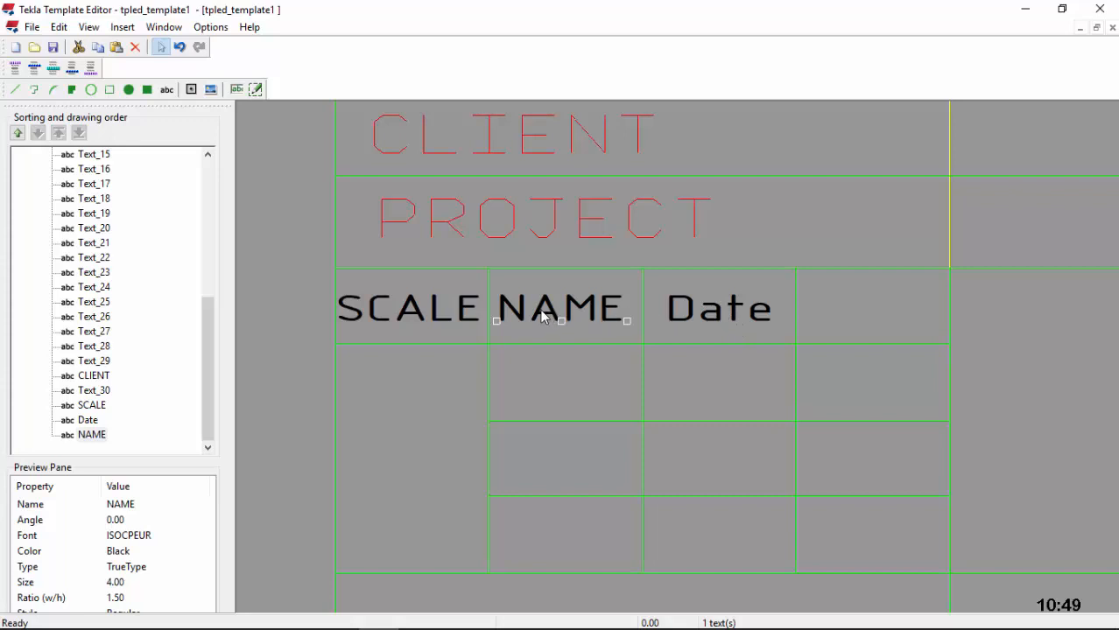
Step: Move NAME into the fourth header cell right of Date and start a Drawn label
{"action": "left_click_drag", "start_coordinate": [545, 315], "coordinate": [851, 306]}
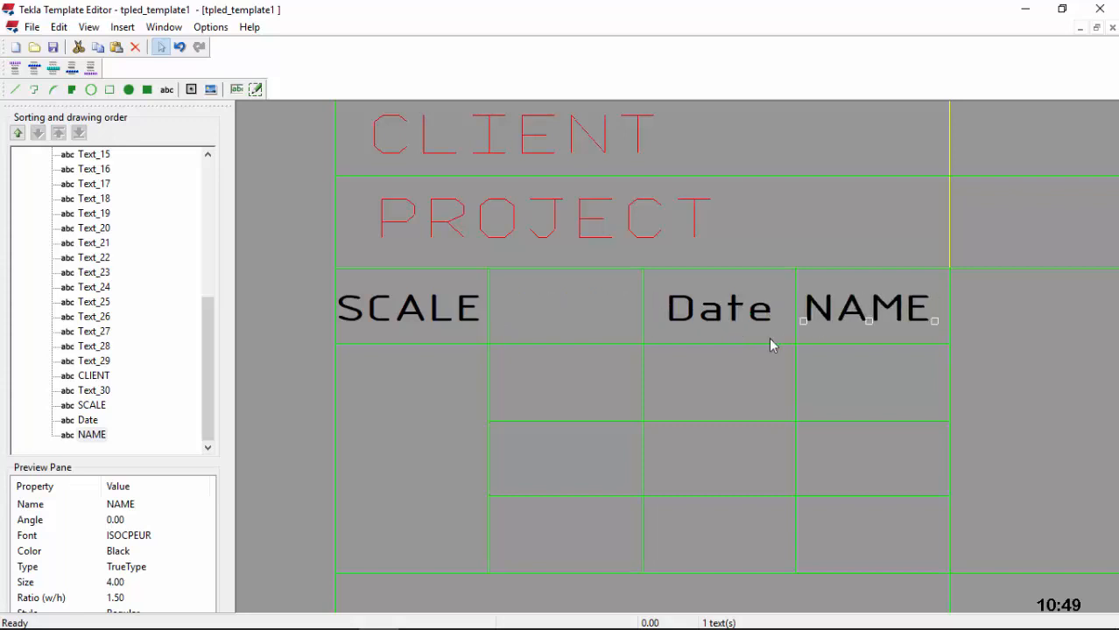
{"action": "scroll", "coordinate": [565, 317], "scroll_direction": "down", "scroll_amount": 3}
{"action": "scroll", "coordinate": [657, 387], "scroll_direction": "up", "scroll_amount": 1}
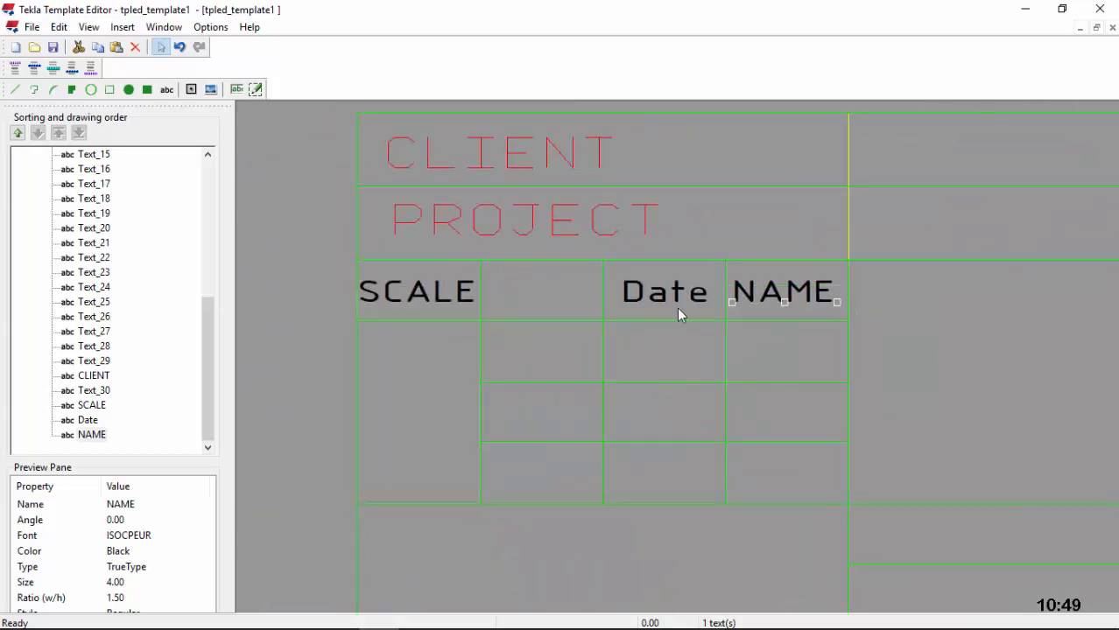
{"action": "left_click", "coordinate": [166, 89]}
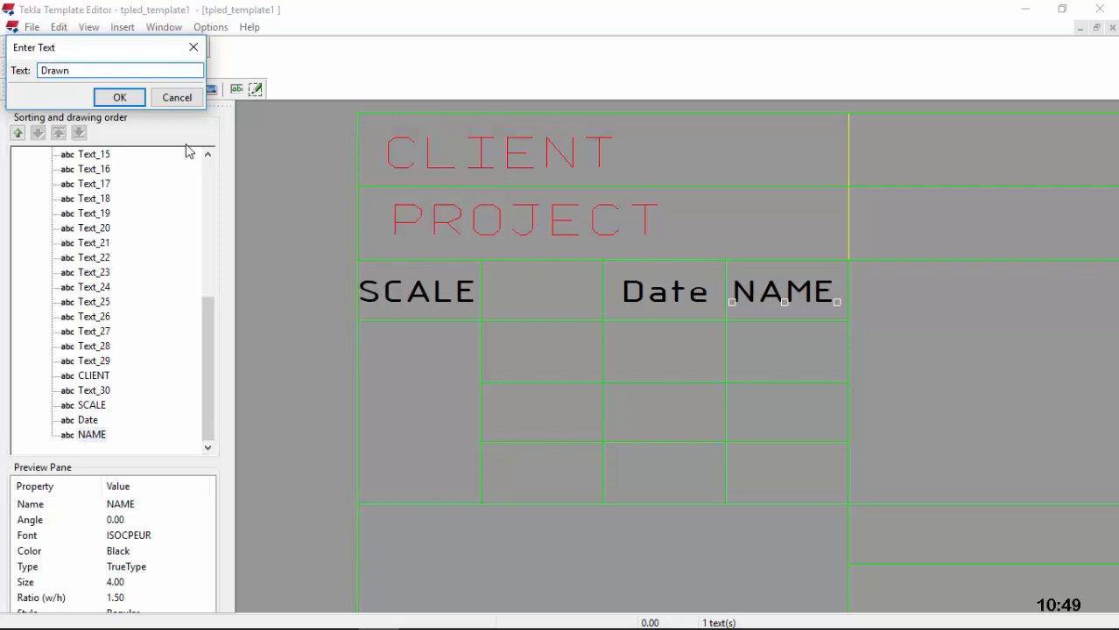
Step: Place Drawn in the row below the headers as black ISOCPEUR size 4 text
{"action": "left_click", "coordinate": [127, 99]}
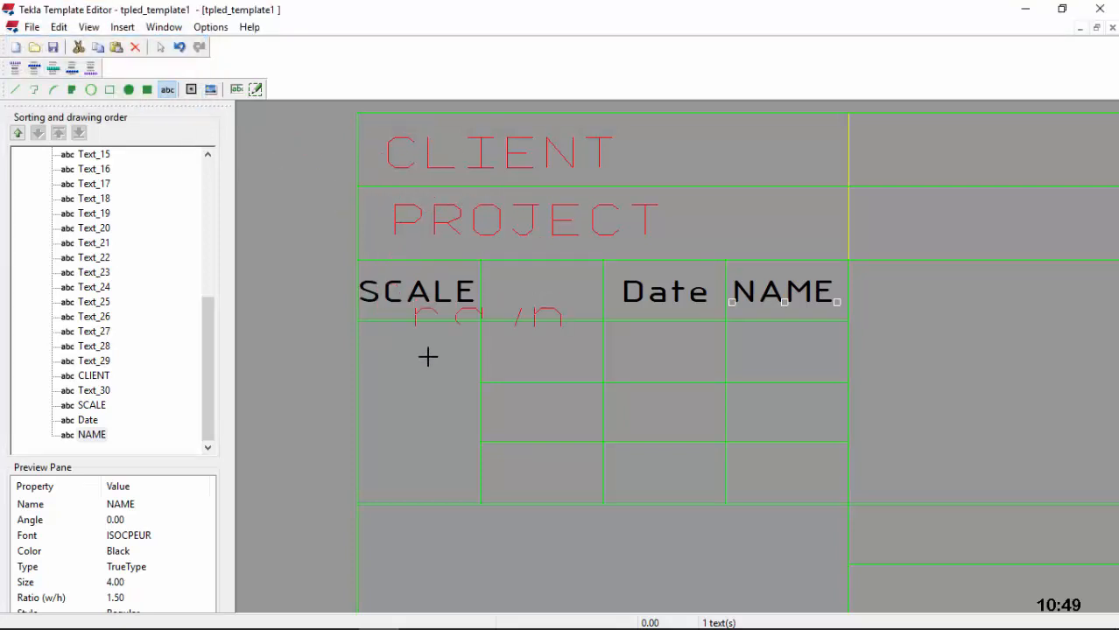
{"action": "left_click", "coordinate": [481, 364]}
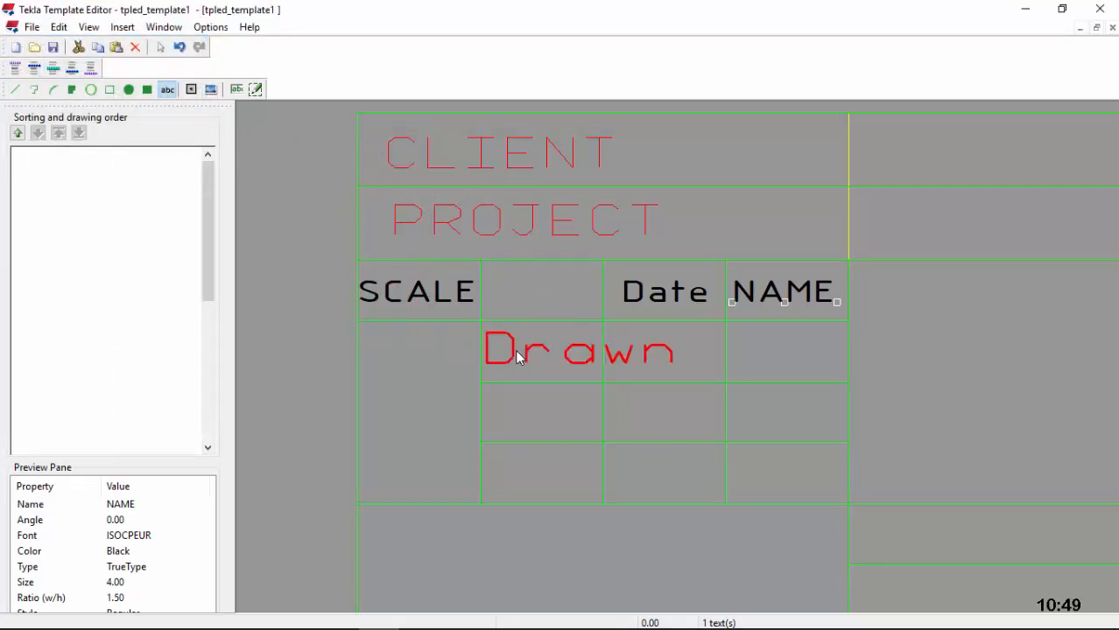
{"action": "double_click", "coordinate": [515, 355]}
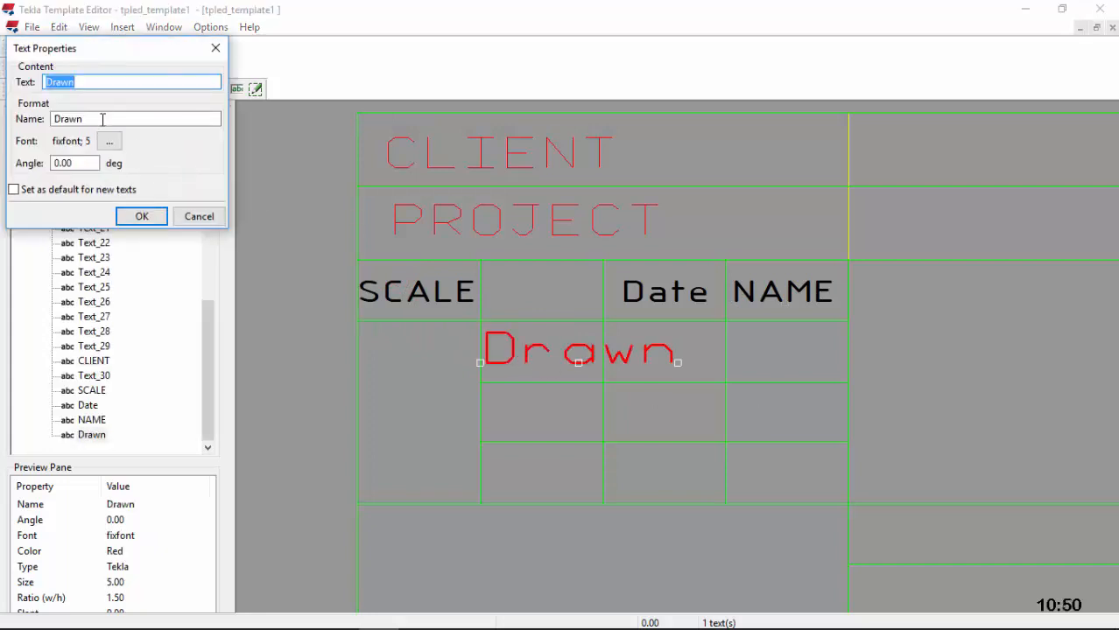
{"action": "left_click", "coordinate": [109, 141]}
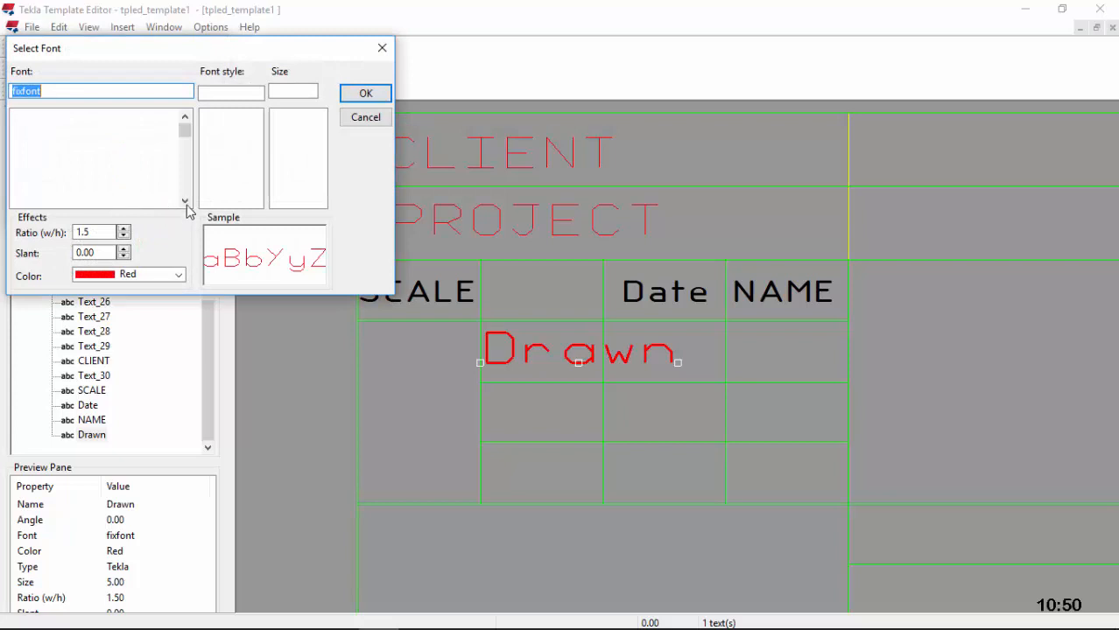
{"action": "type", "text": "i"}
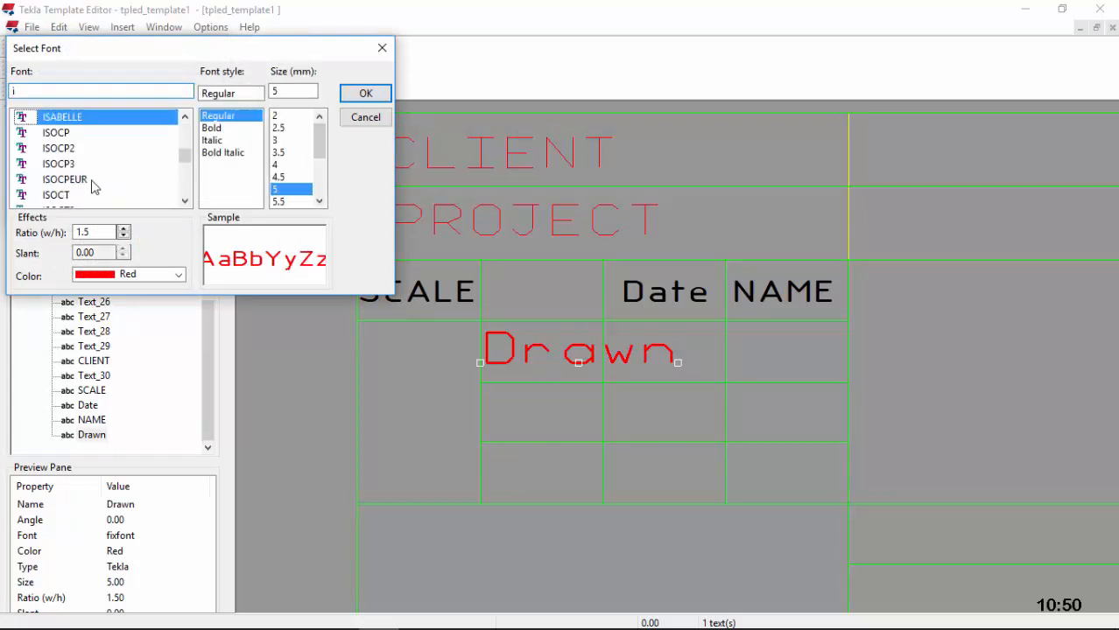
{"action": "left_click", "coordinate": [91, 180]}
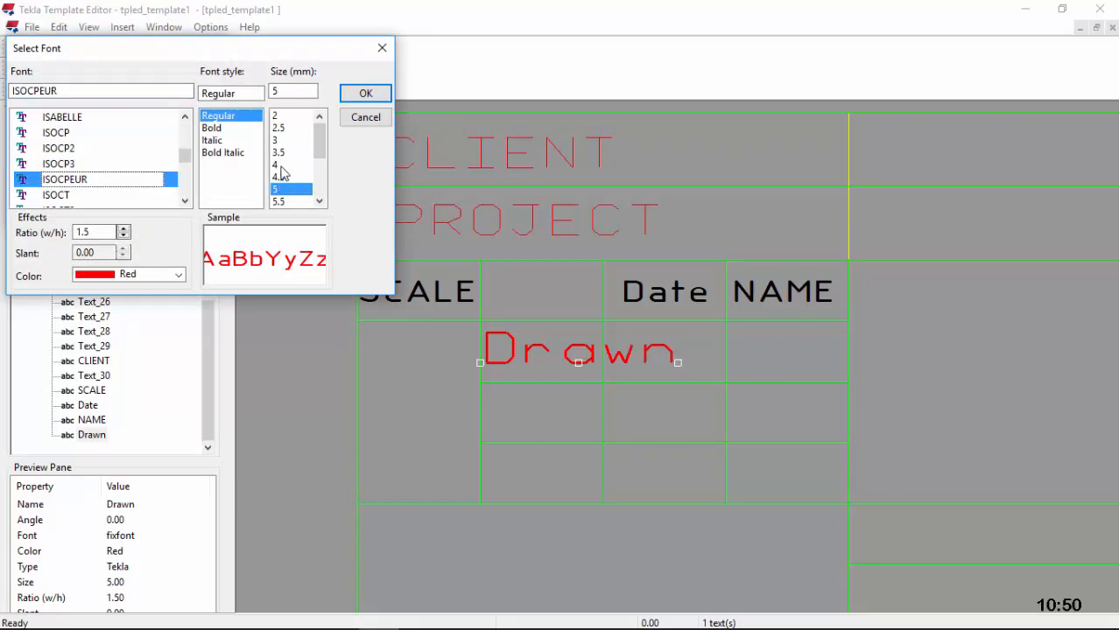
{"action": "left_click", "coordinate": [277, 166]}
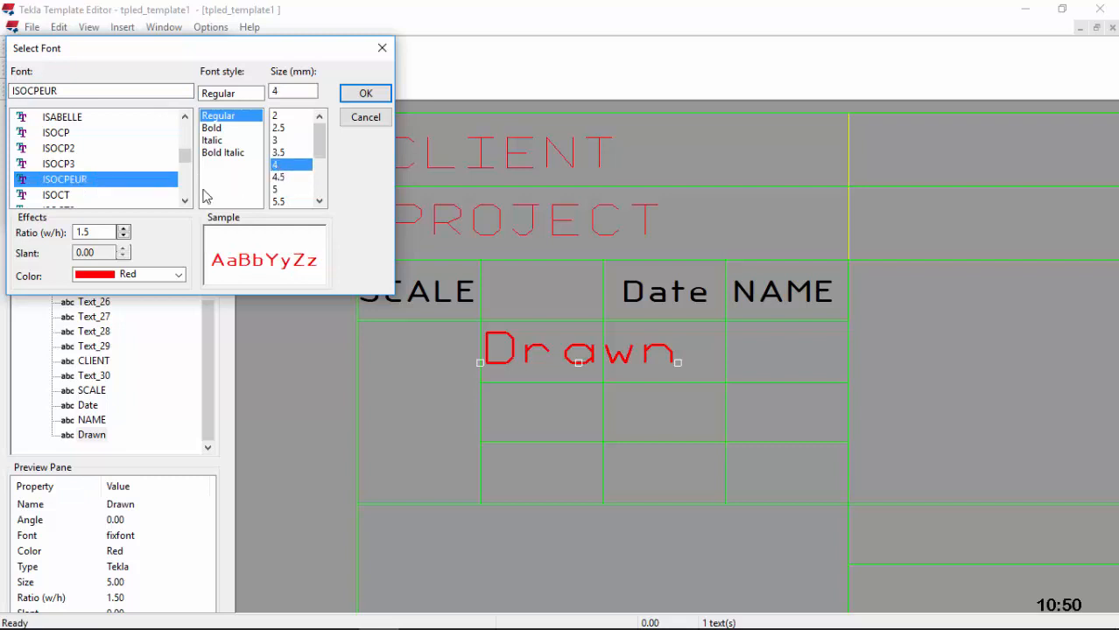
{"action": "left_click", "coordinate": [175, 277]}
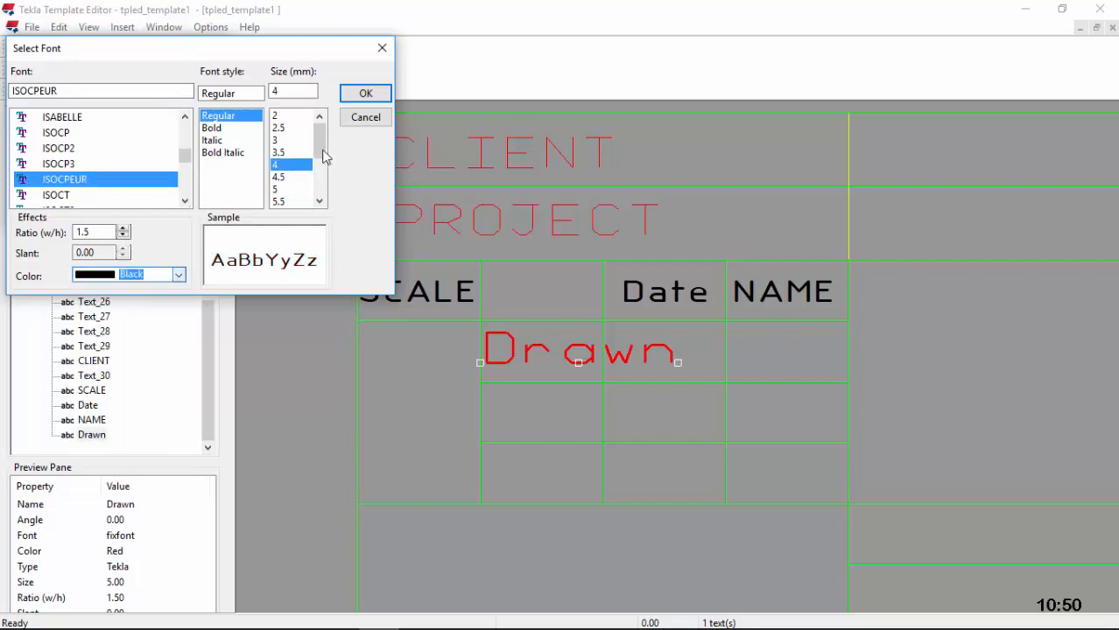
{"action": "left_click", "coordinate": [125, 291]}
{"action": "left_click", "coordinate": [365, 94]}
{"action": "left_click", "coordinate": [142, 215]}
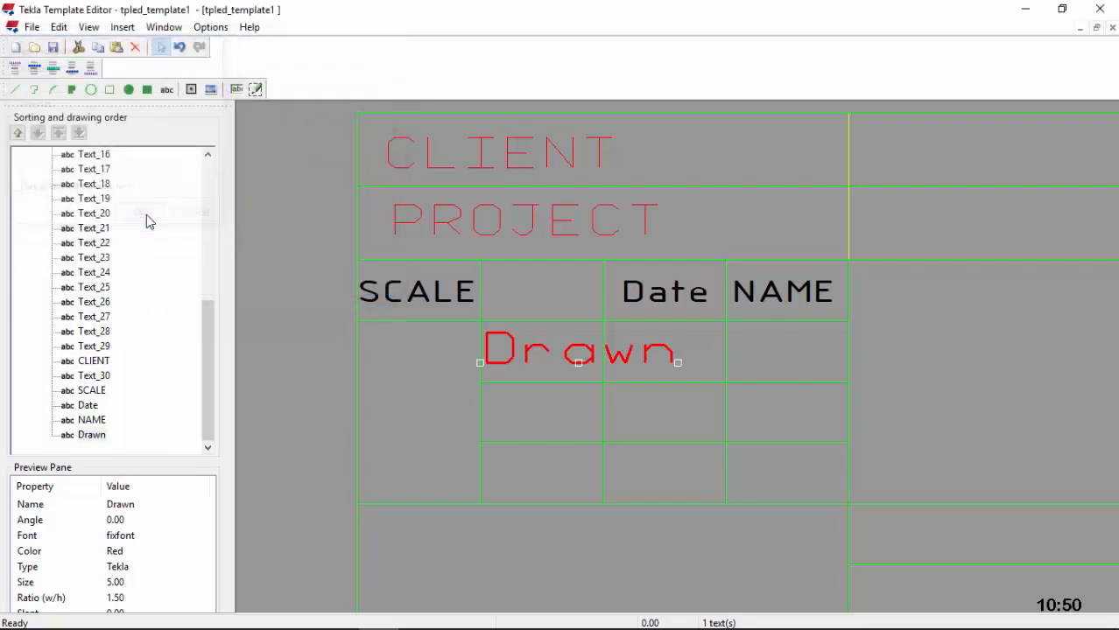
{"action": "scroll", "coordinate": [515, 366], "scroll_direction": "up", "scroll_amount": 3}
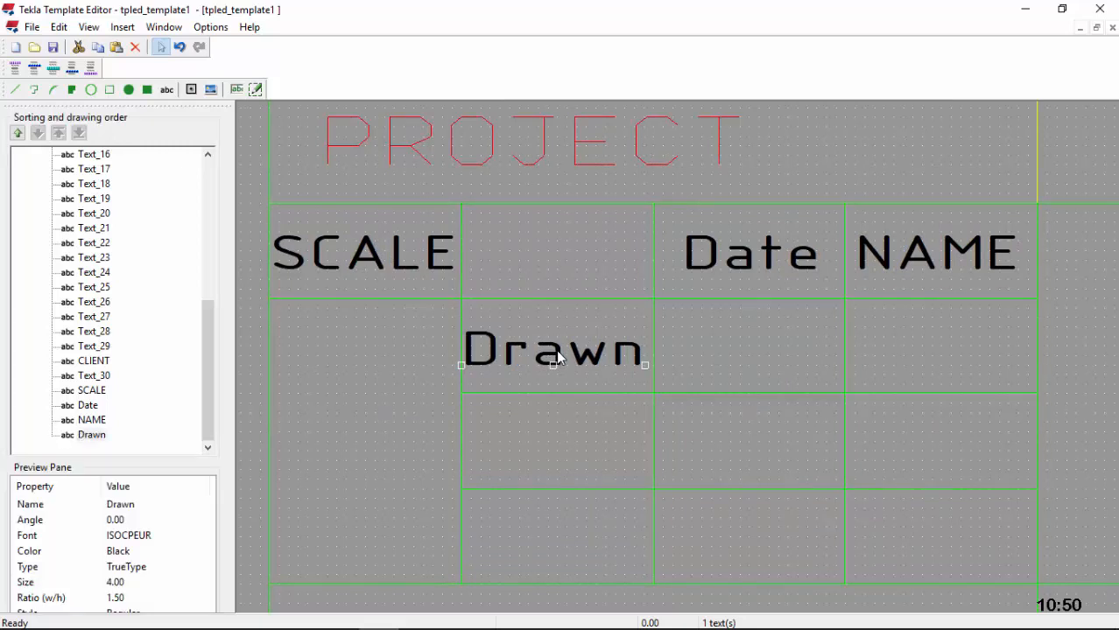
{"action": "left_click", "coordinate": [589, 408]}
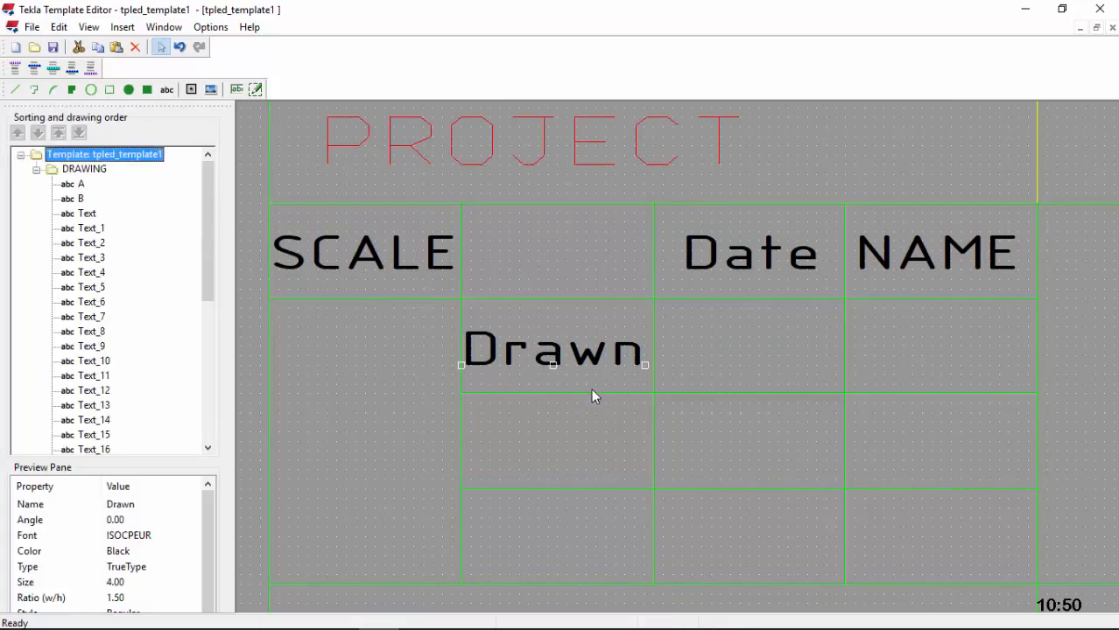
Step: Enter a Chk'd label and place it in the cell below Drawn
{"action": "left_click", "coordinate": [166, 89]}
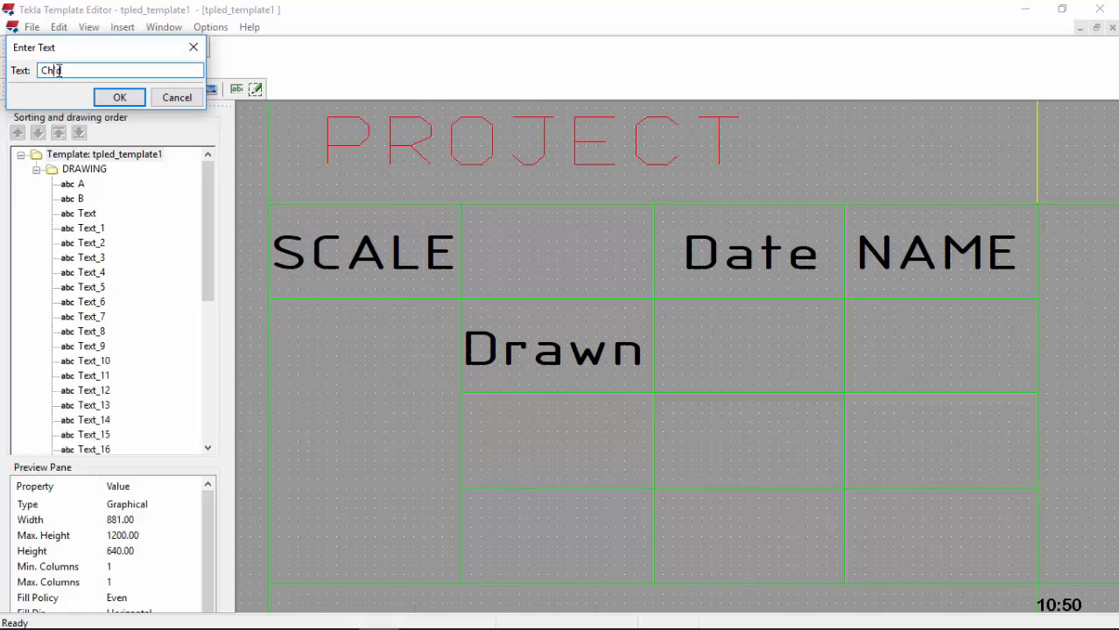
{"action": "left_click", "coordinate": [109, 99]}
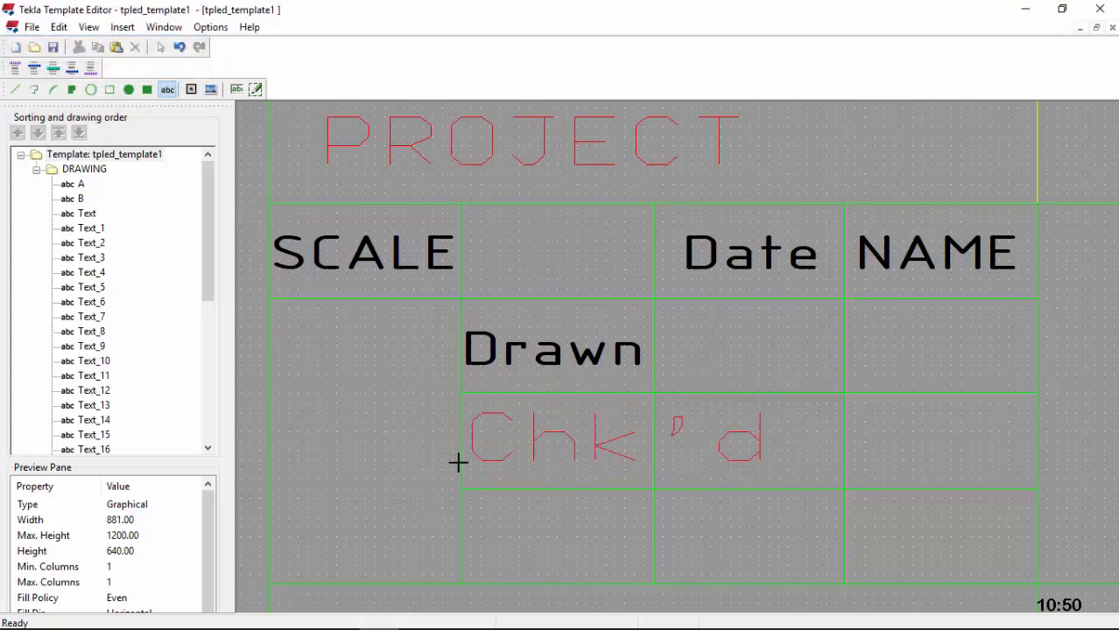
{"action": "left_click", "coordinate": [460, 461]}
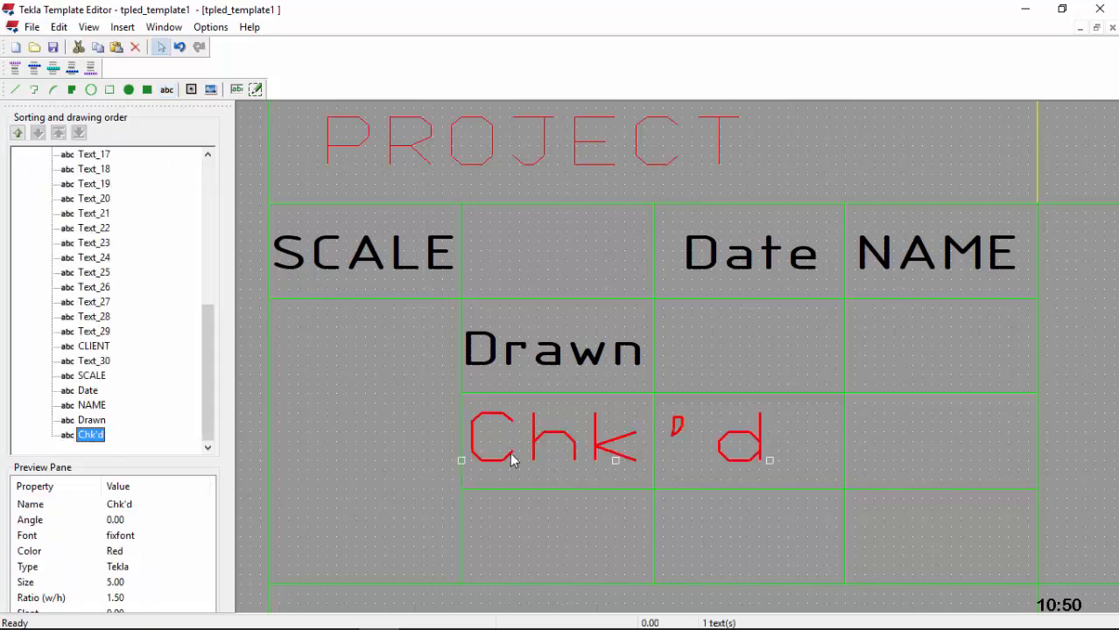
Step: Set Chk'd to black ISOCPEUR font at size 4
{"action": "double_click", "coordinate": [513, 461]}
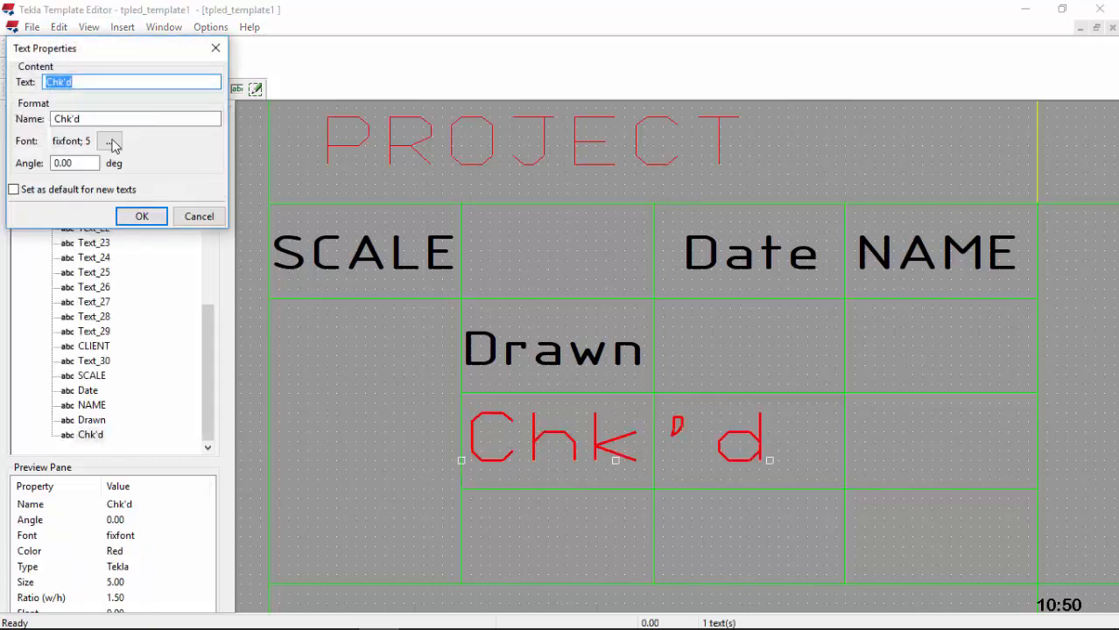
{"action": "left_click", "coordinate": [110, 142]}
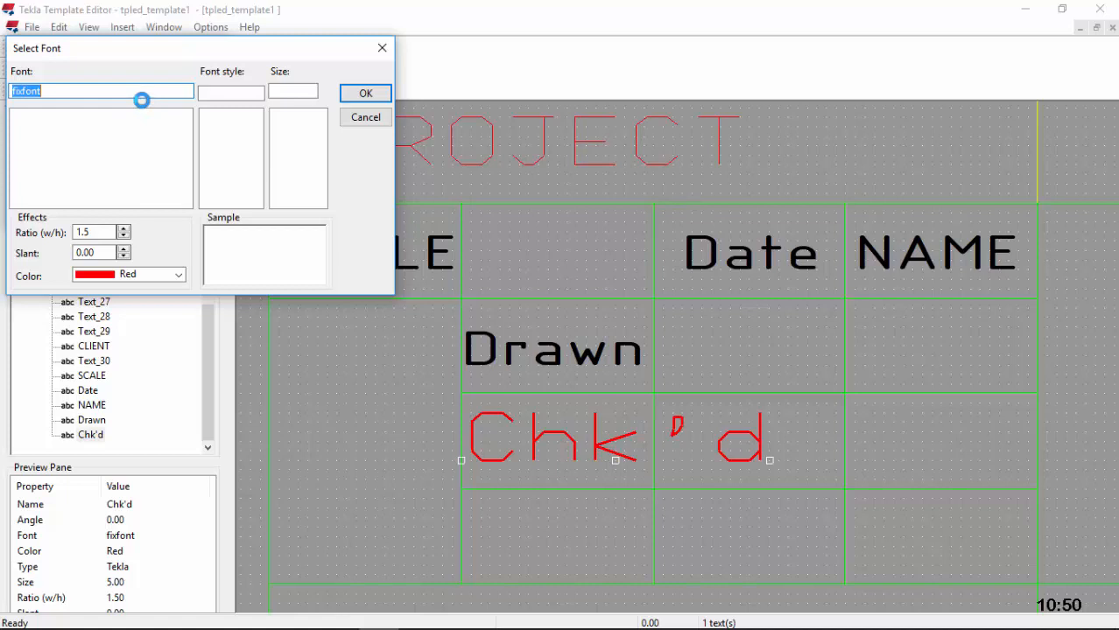
{"action": "type", "text": "i"}
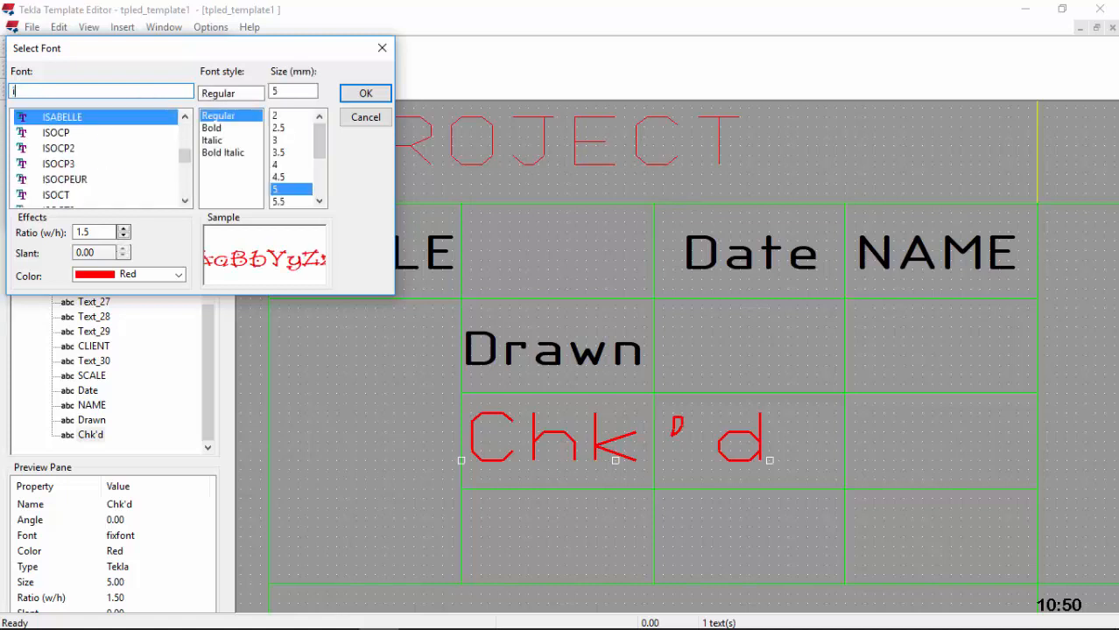
{"action": "left_click", "coordinate": [77, 179]}
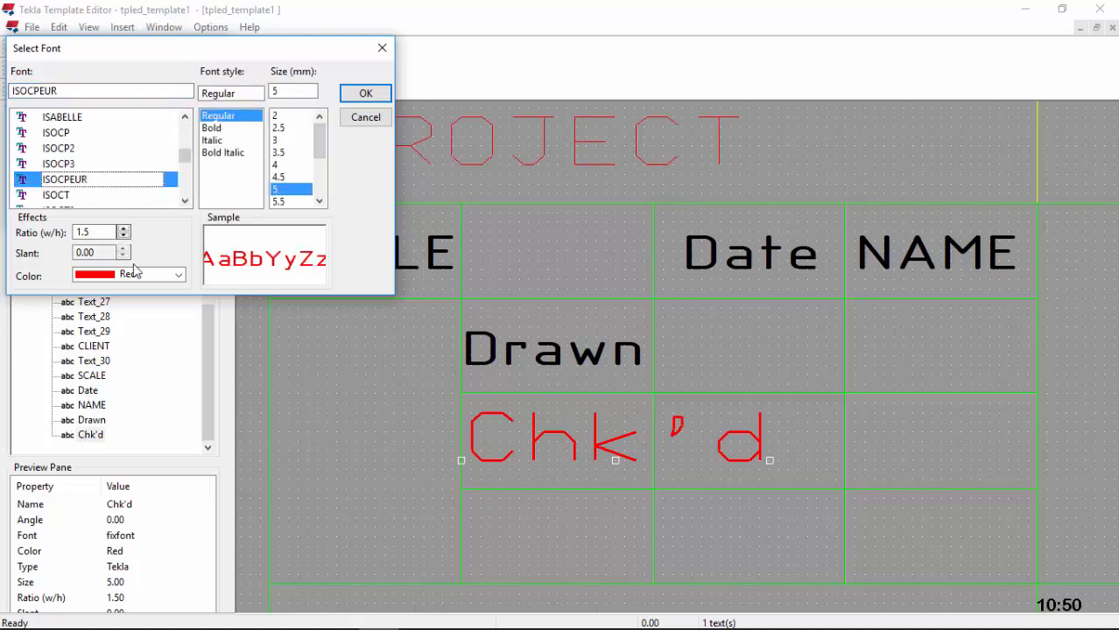
{"action": "left_click", "coordinate": [156, 277]}
{"action": "left_click", "coordinate": [138, 290]}
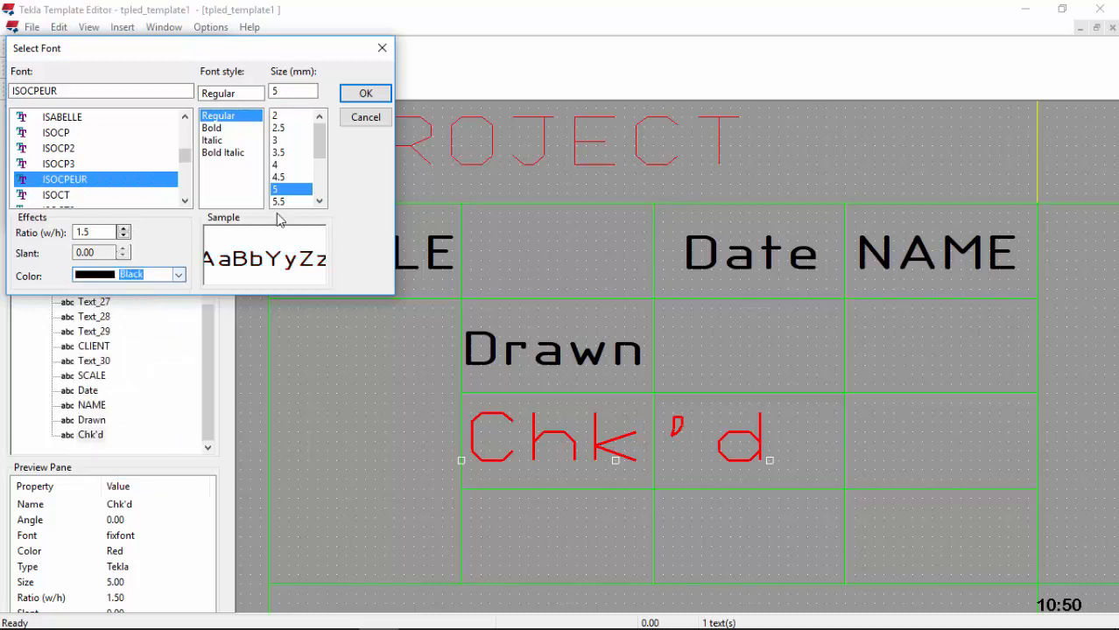
{"action": "left_click", "coordinate": [277, 165]}
{"action": "left_click", "coordinate": [365, 93]}
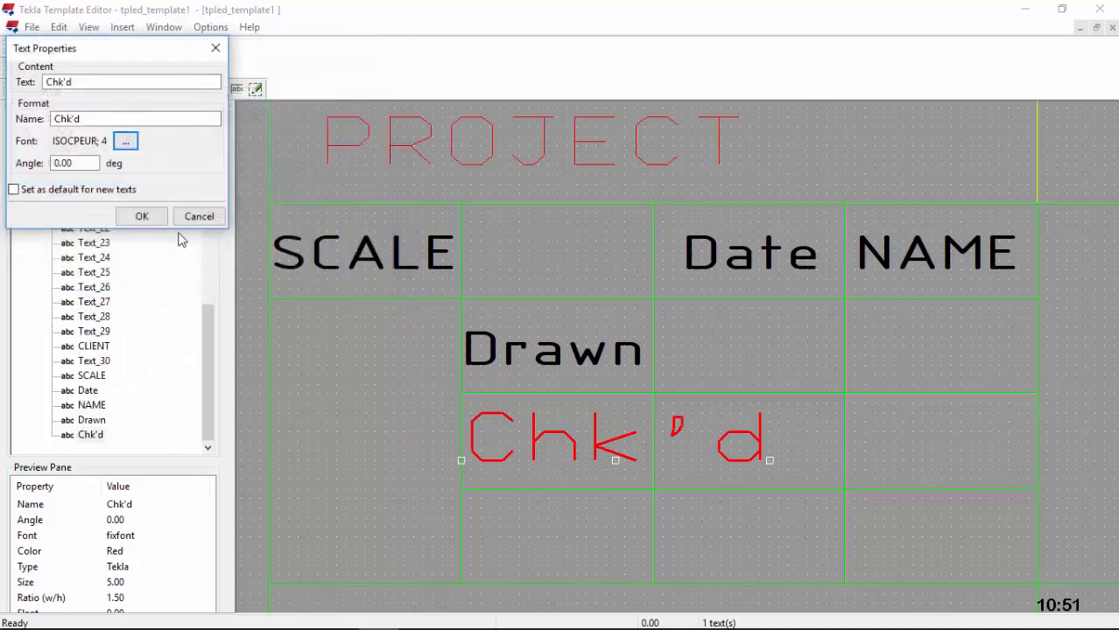
{"action": "left_click", "coordinate": [142, 217]}
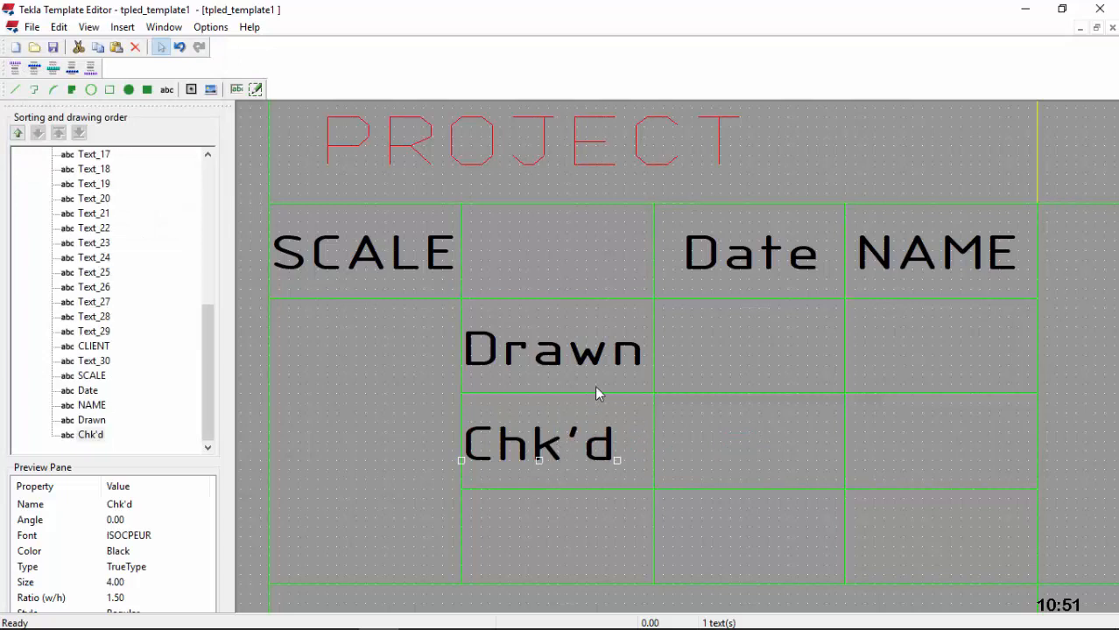
{"action": "left_click", "coordinate": [166, 89]}
Step: Enter the Appr'd label text and preview it in the cell below Chk'd
{"action": "left_click", "coordinate": [260, 150]}
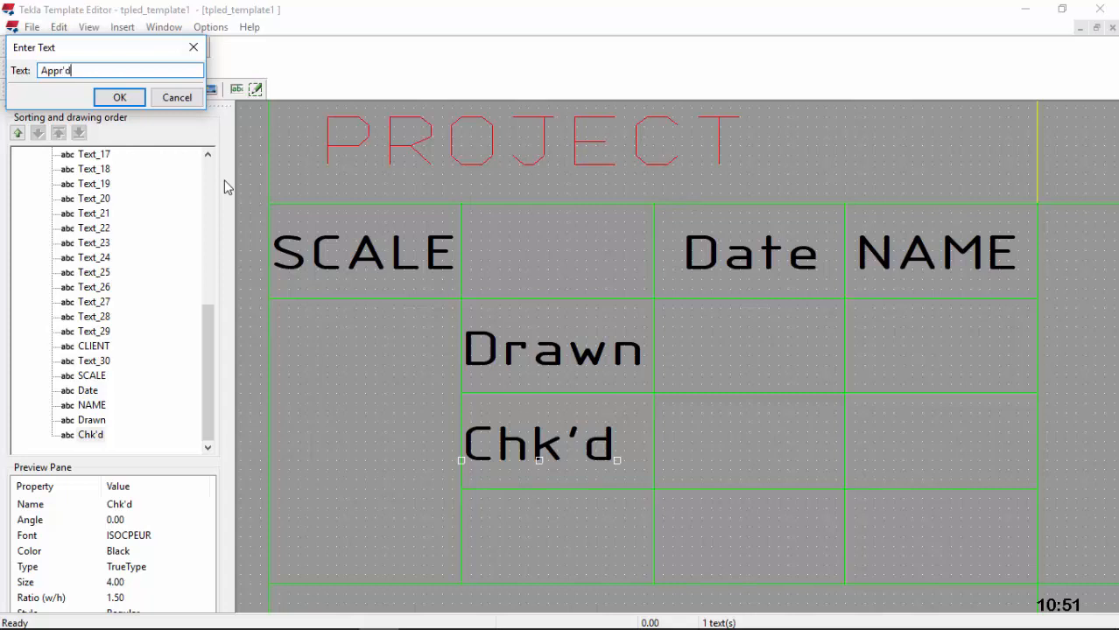
{"action": "left_click", "coordinate": [131, 101]}
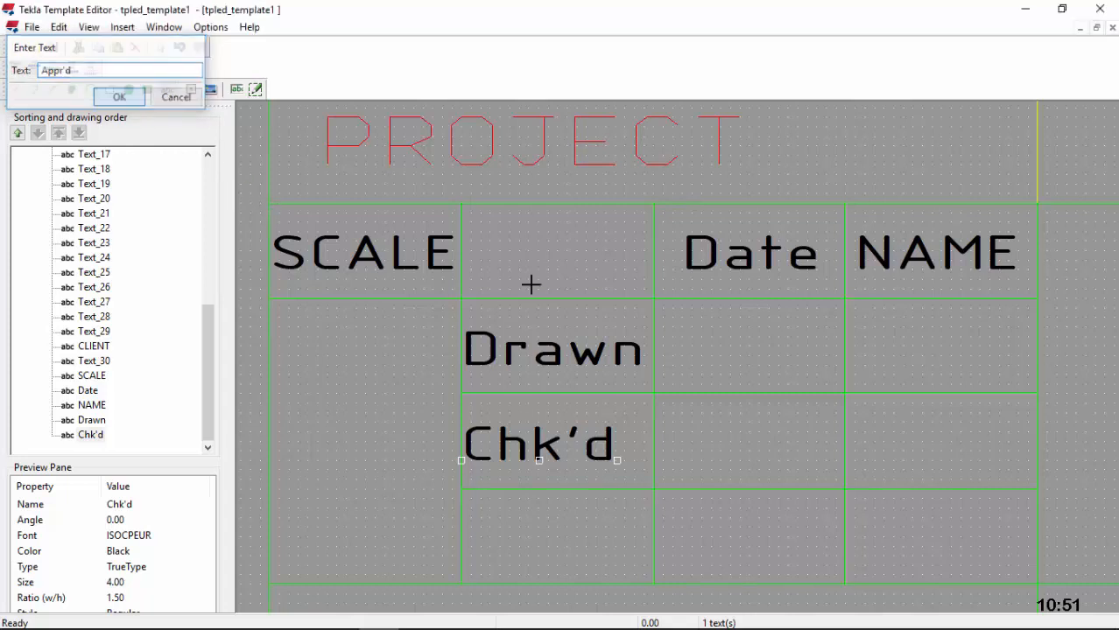
{"action": "scroll", "coordinate": [512, 324], "scroll_direction": "down", "scroll_amount": 1}
{"action": "scroll", "coordinate": [512, 325], "scroll_direction": "down", "scroll_amount": 1}
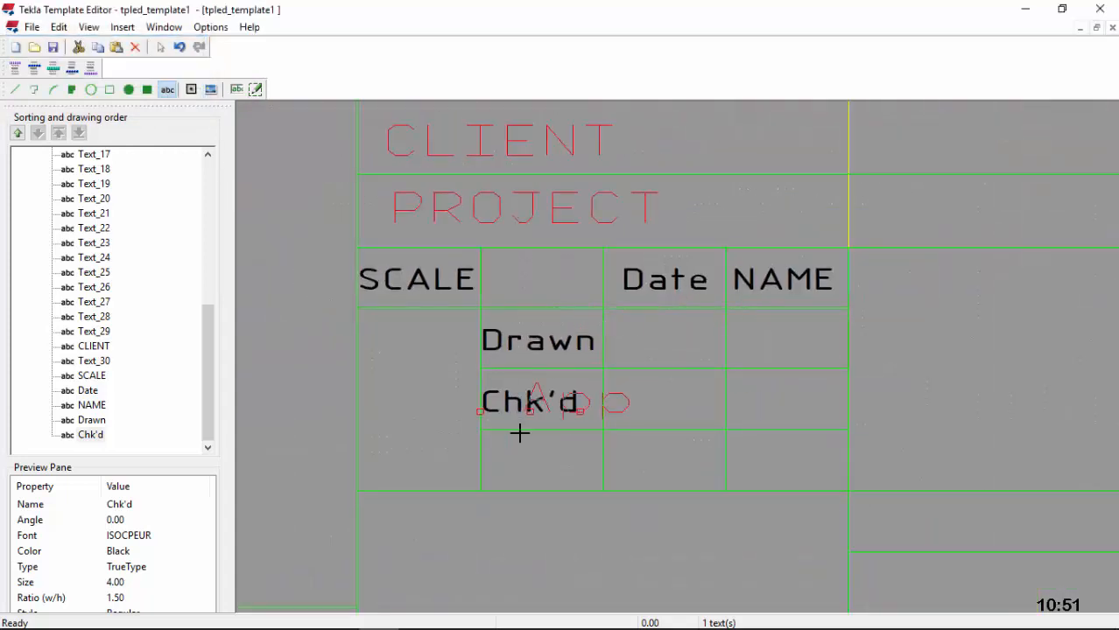
{"action": "scroll", "coordinate": [512, 484], "scroll_direction": "up", "scroll_amount": 3}
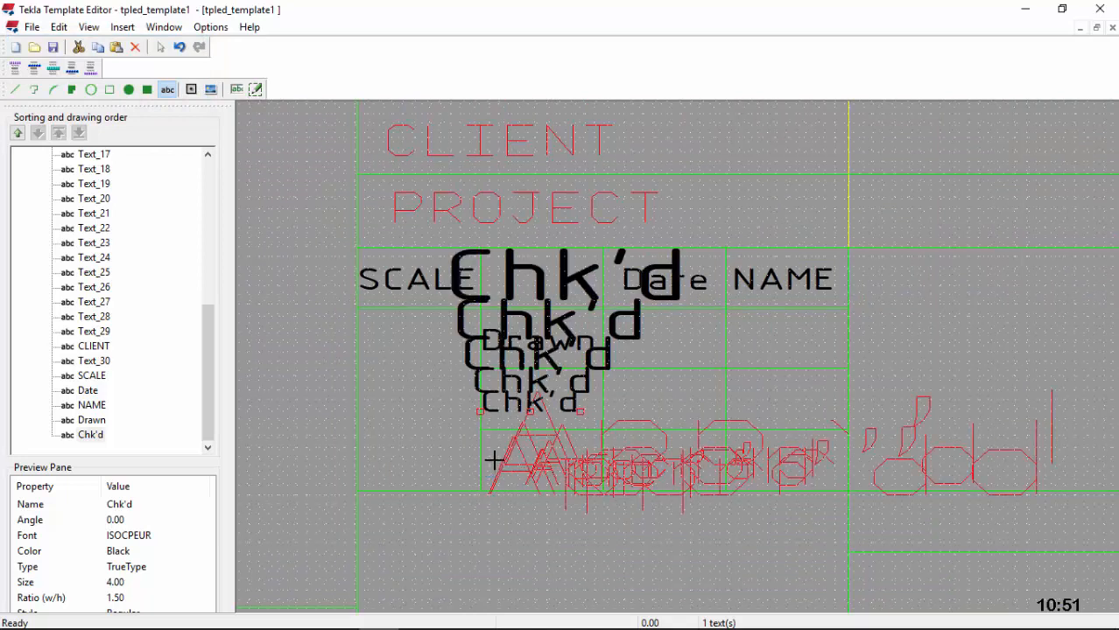
Step: Place the Appr'd label in the cell below Chk'd
{"action": "left_click", "coordinate": [443, 436]}
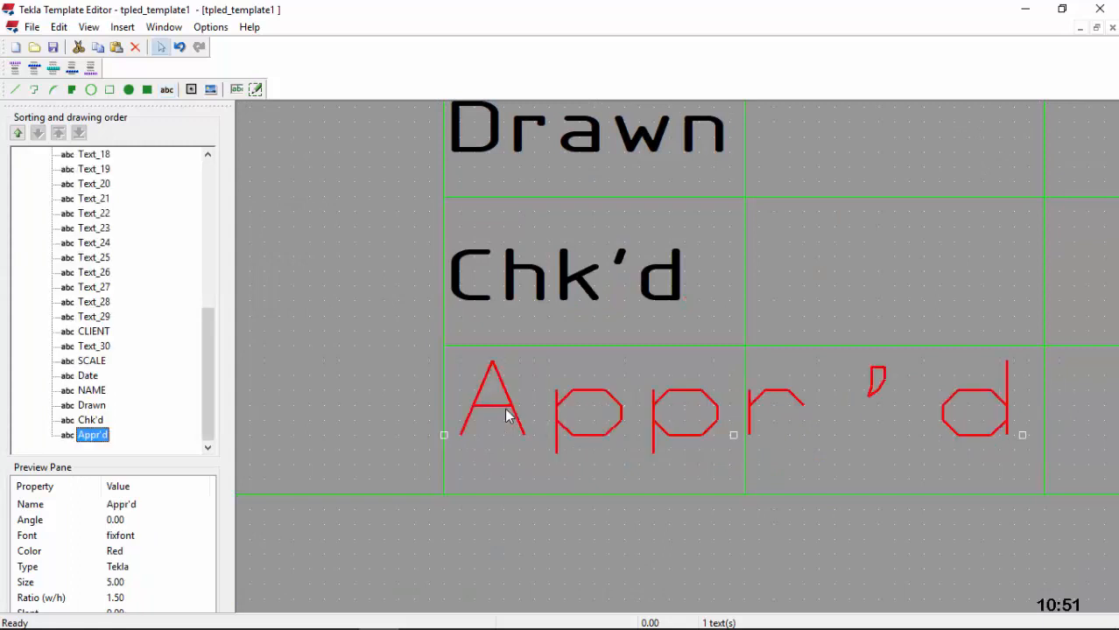
{"action": "double_click", "coordinate": [507, 415]}
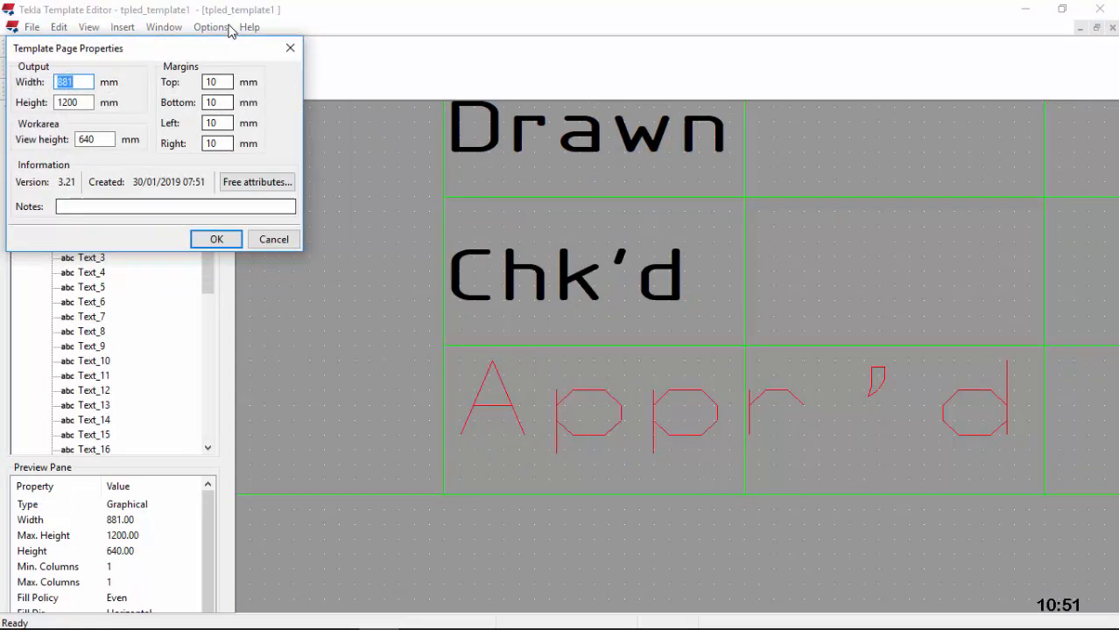
{"action": "left_click", "coordinate": [290, 48]}
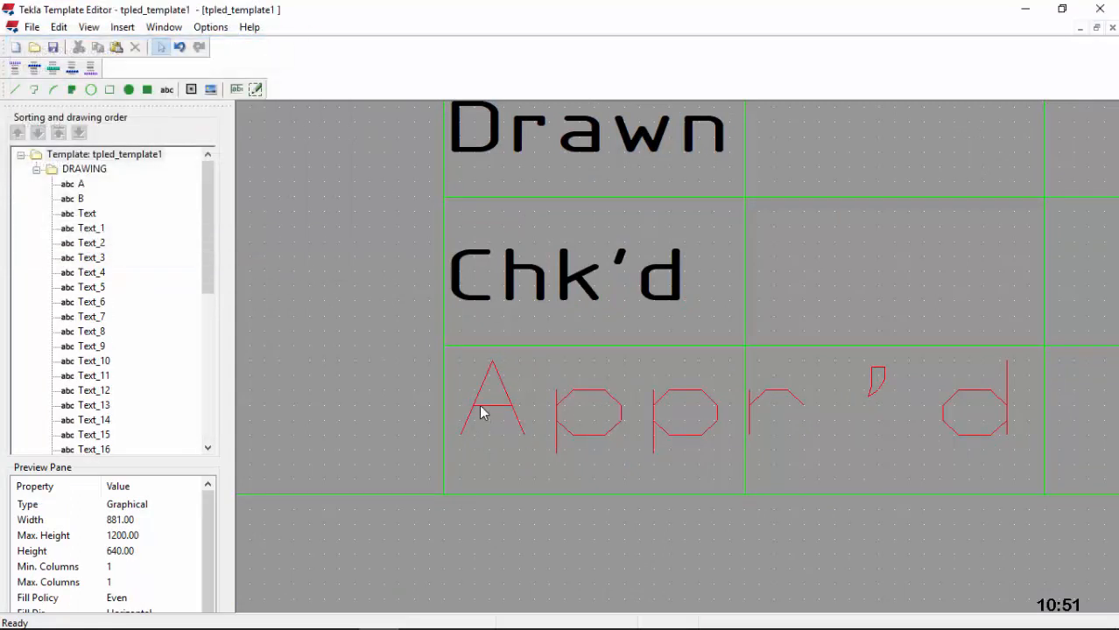
Step: Make the Appr'd text black ISOCPEUR at size 4
{"action": "double_click", "coordinate": [480, 413]}
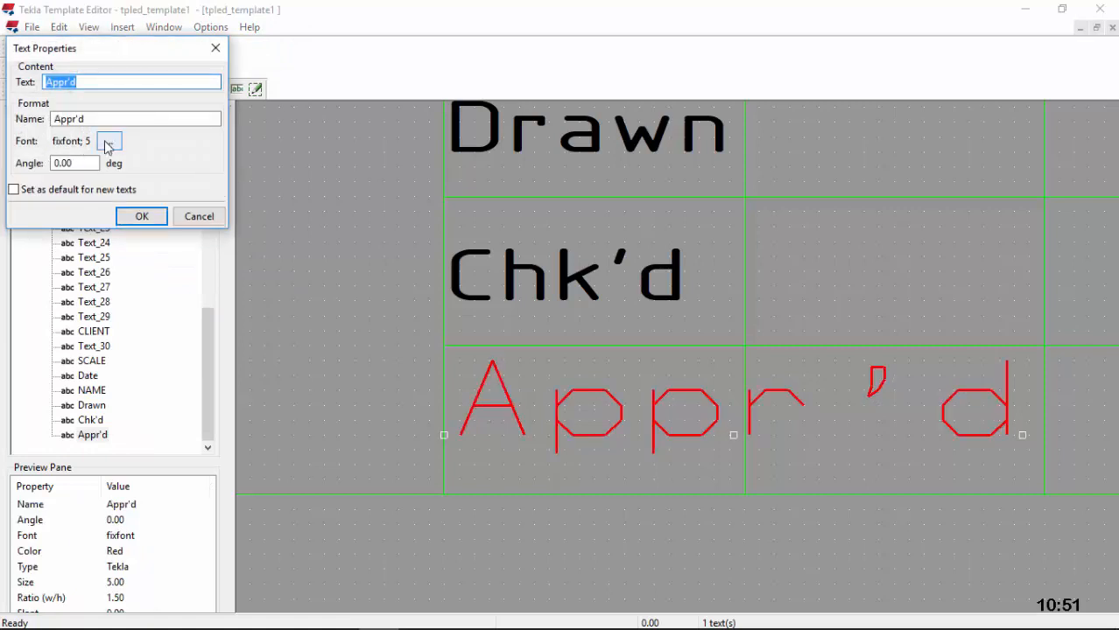
{"action": "left_click", "coordinate": [109, 142]}
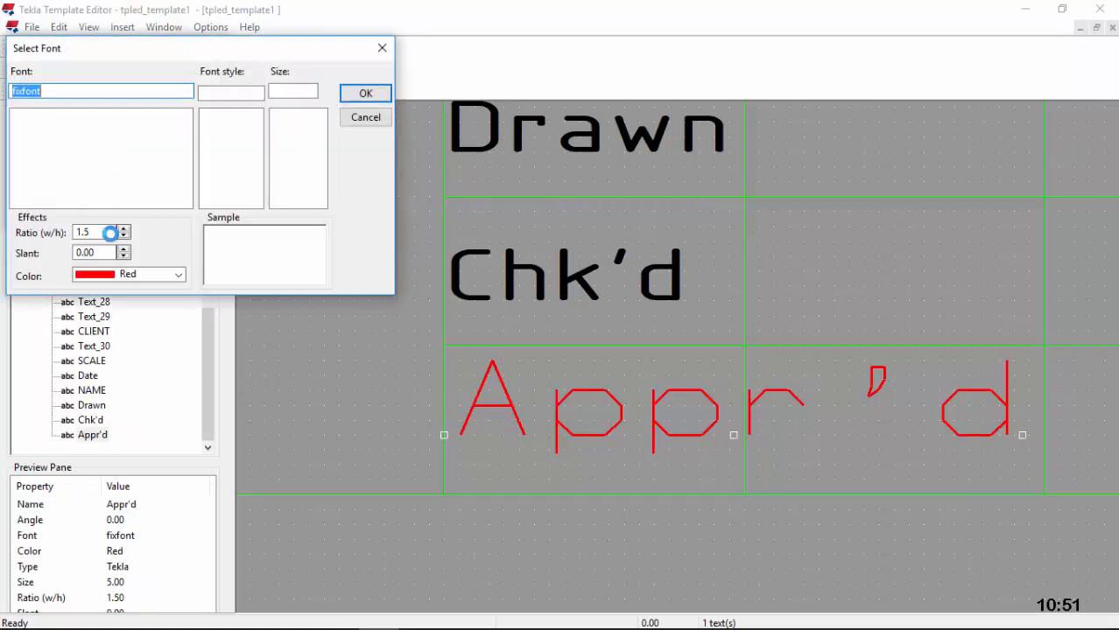
{"action": "left_click", "coordinate": [179, 274]}
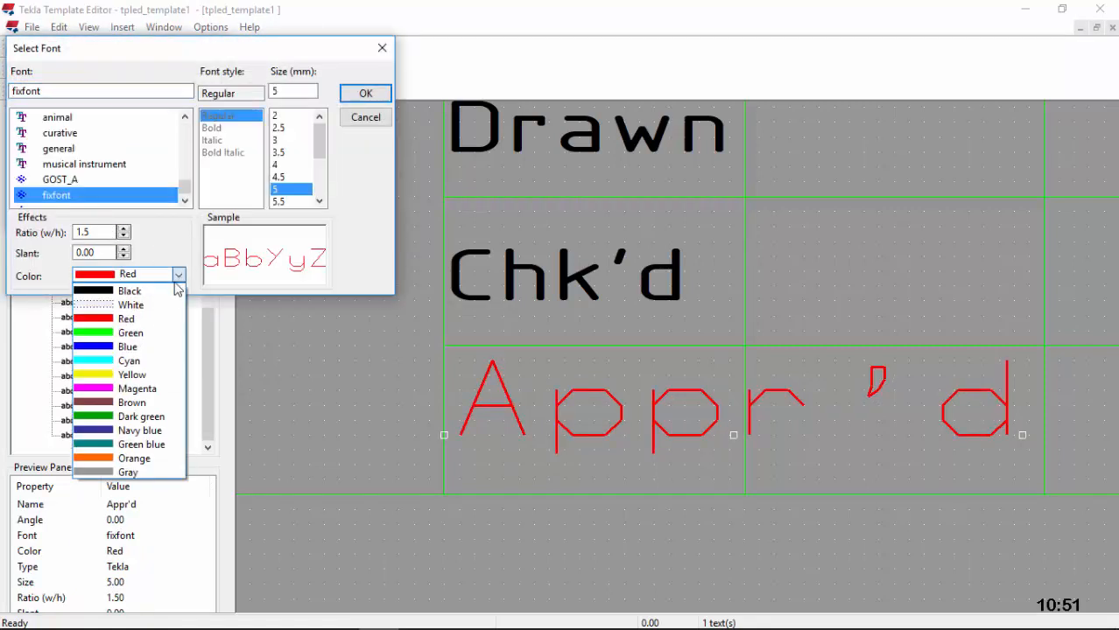
{"action": "left_click", "coordinate": [123, 292]}
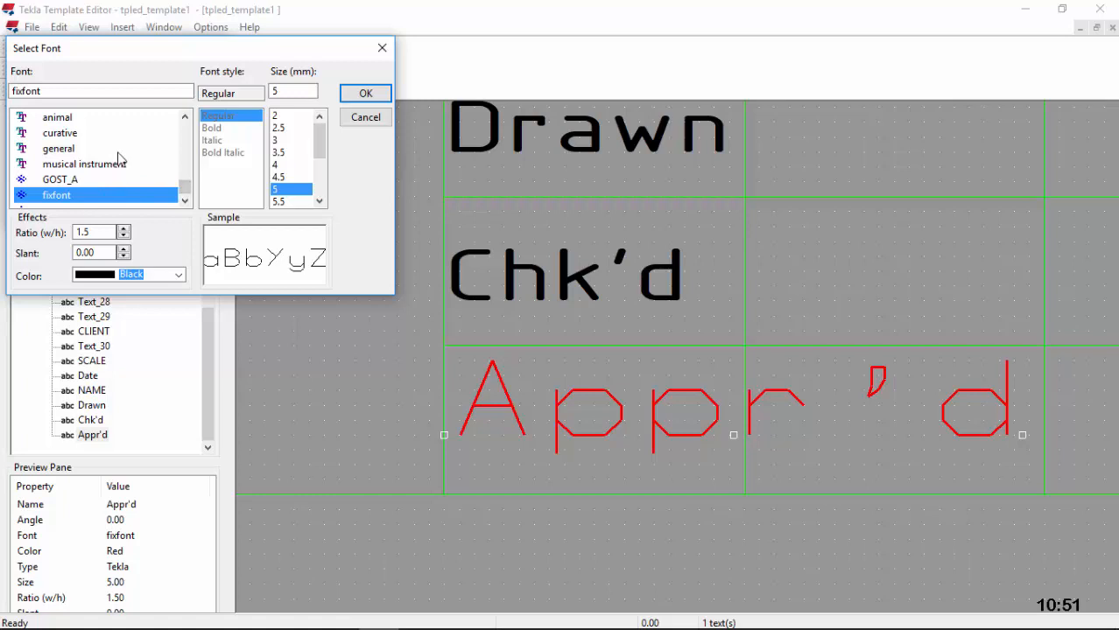
{"action": "double_click", "coordinate": [61, 91]}
{"action": "type", "text": "i"}
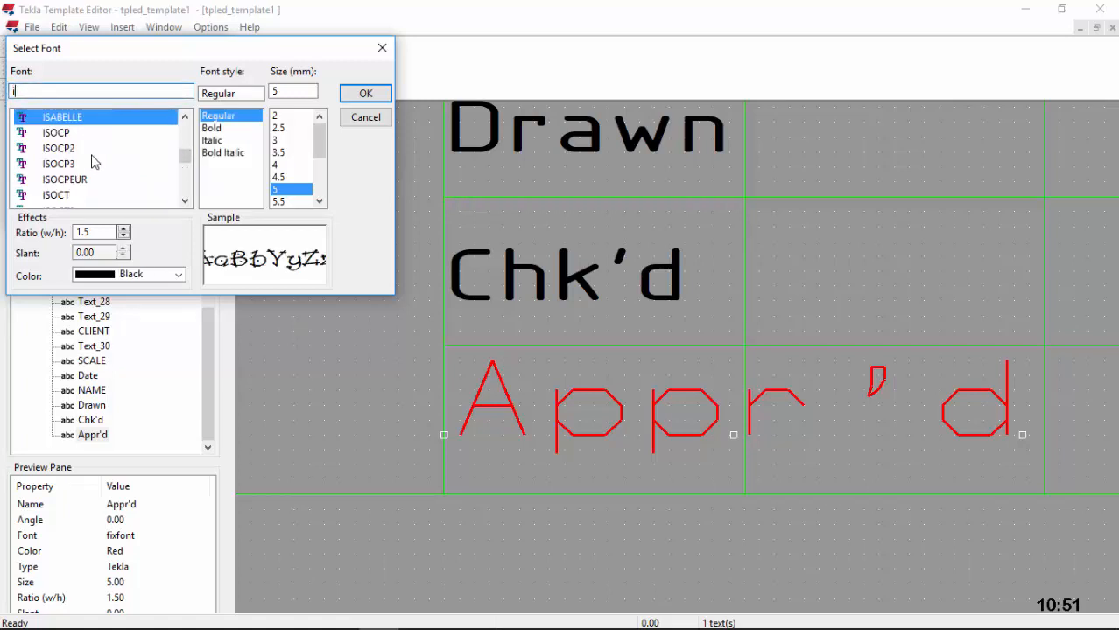
{"action": "left_click", "coordinate": [82, 179]}
{"action": "left_click", "coordinate": [276, 164]}
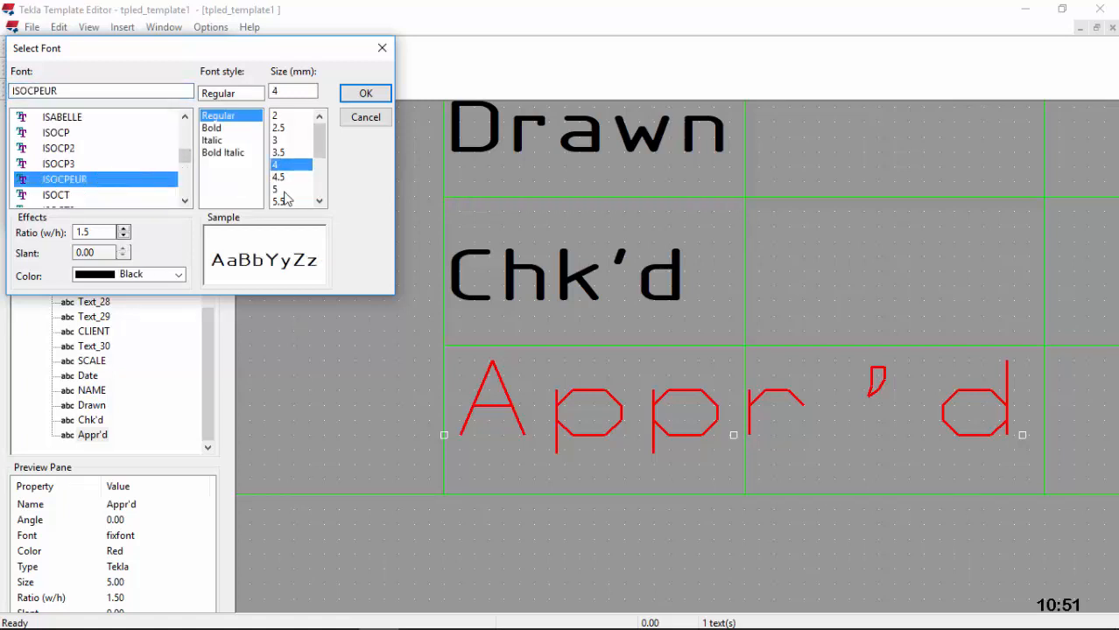
{"action": "left_click", "coordinate": [361, 96]}
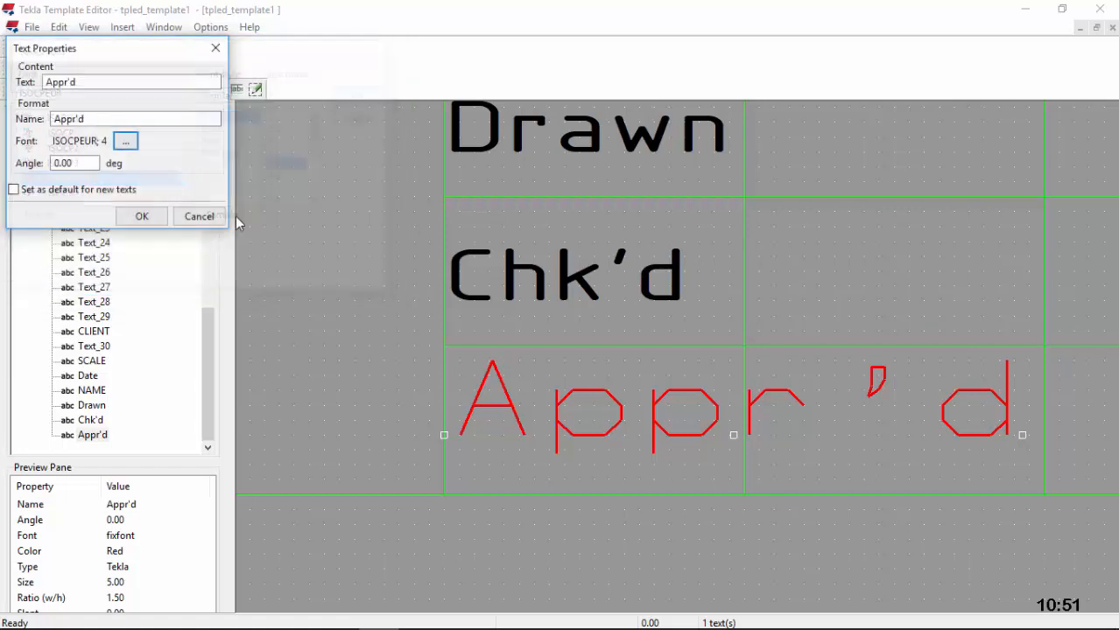
{"action": "left_click", "coordinate": [143, 217]}
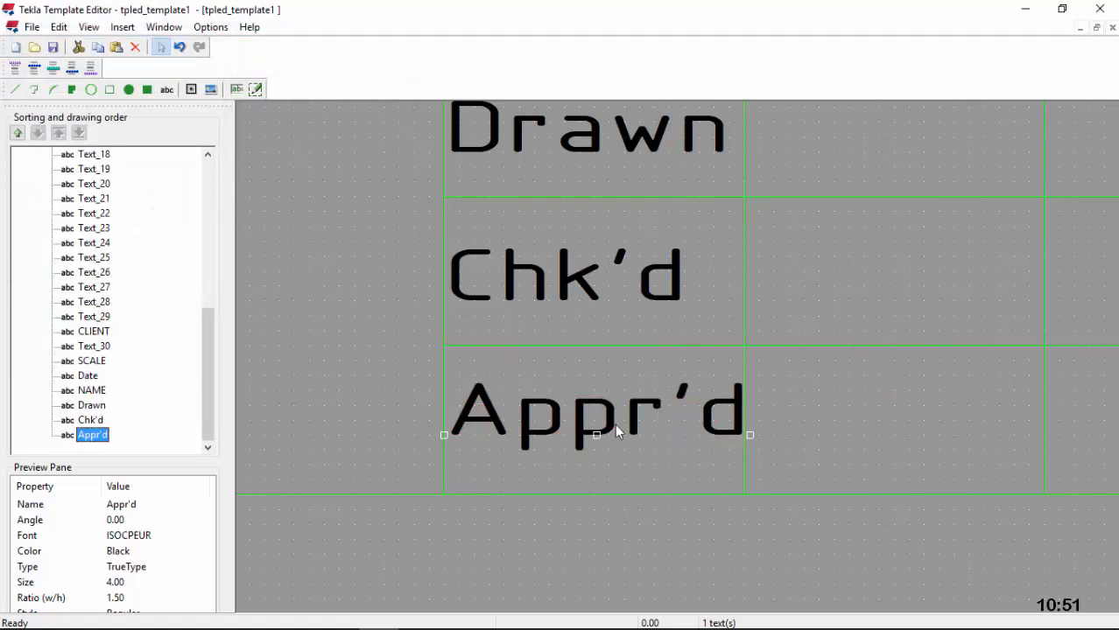
Step: Recheck Appr'd's properties without changes and deselect it
{"action": "scroll", "coordinate": [605, 429], "scroll_direction": "down", "scroll_amount": 2}
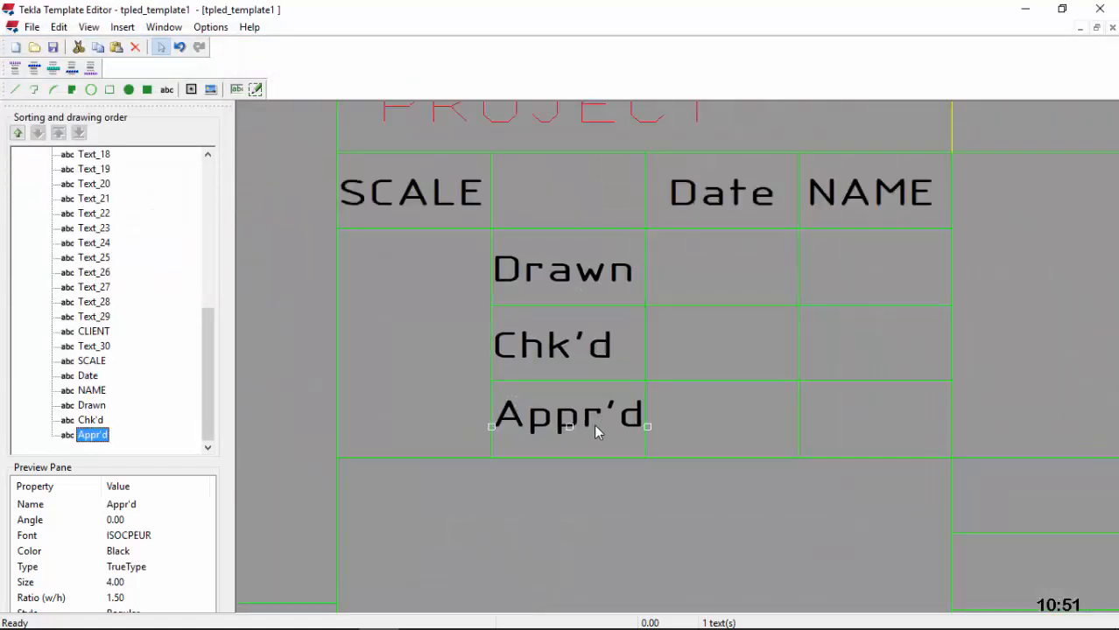
{"action": "double_click", "coordinate": [594, 424]}
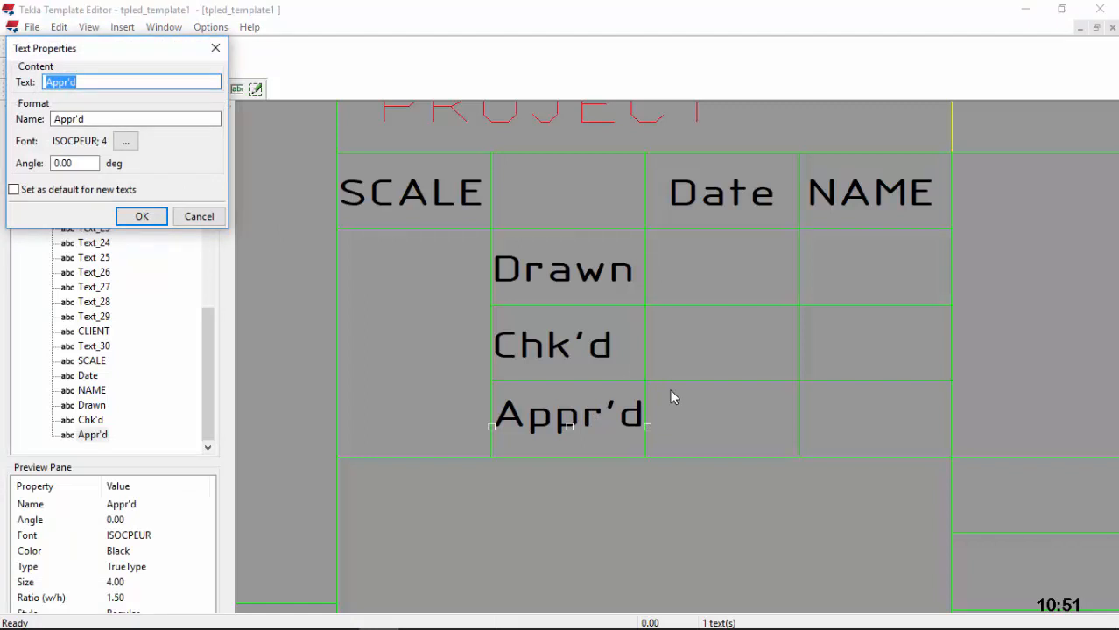
{"action": "left_click", "coordinate": [142, 217]}
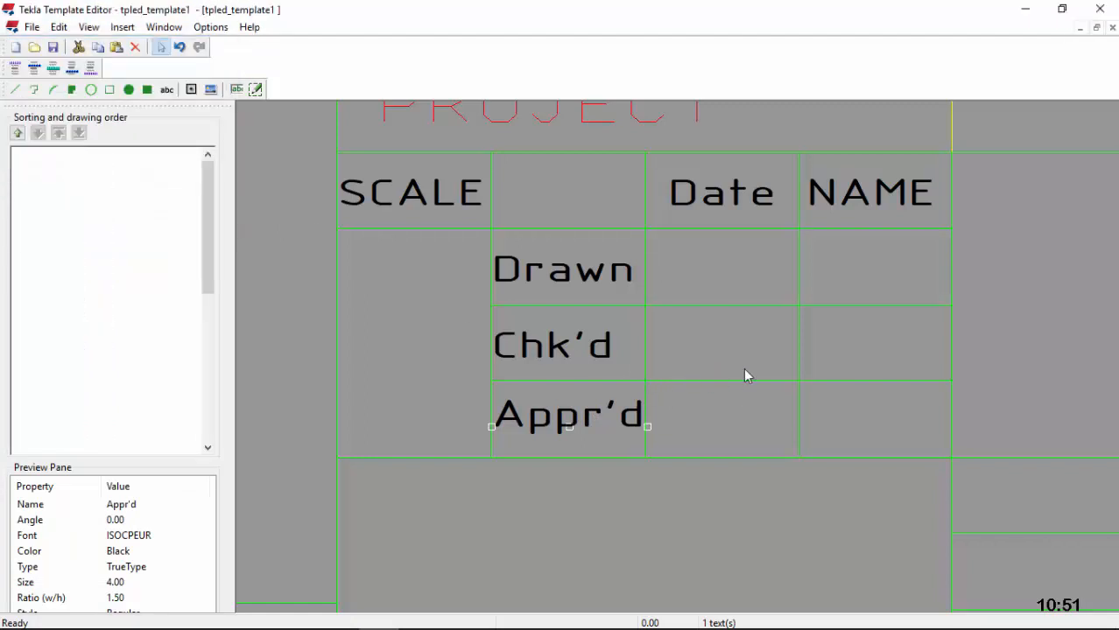
{"action": "left_click", "coordinate": [744, 344]}
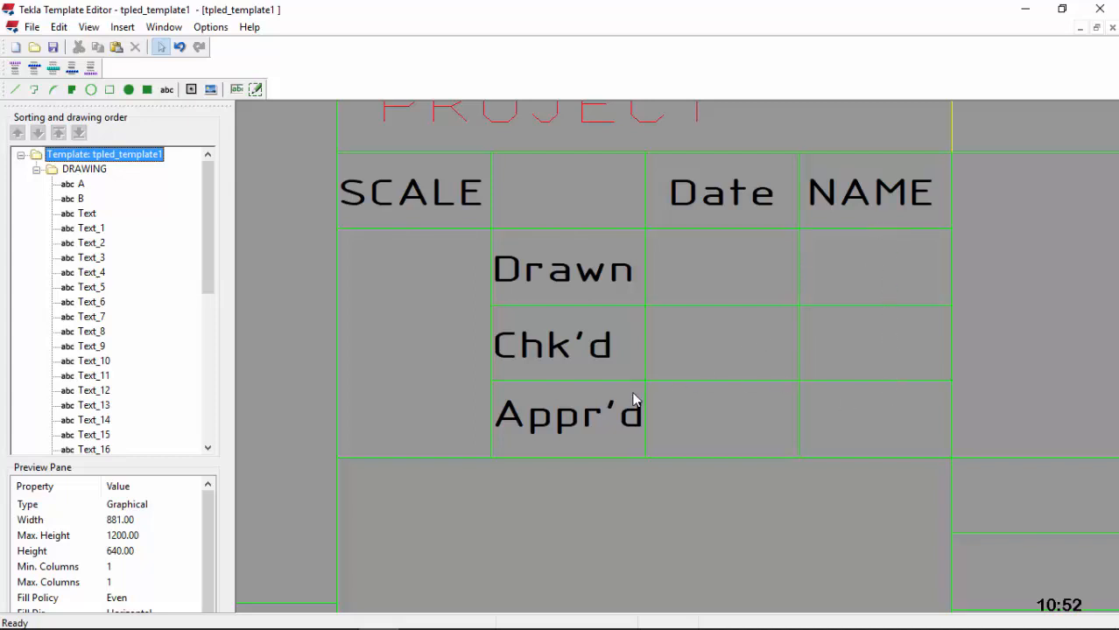
{"action": "scroll", "coordinate": [501, 357], "scroll_direction": "down", "scroll_amount": 5}
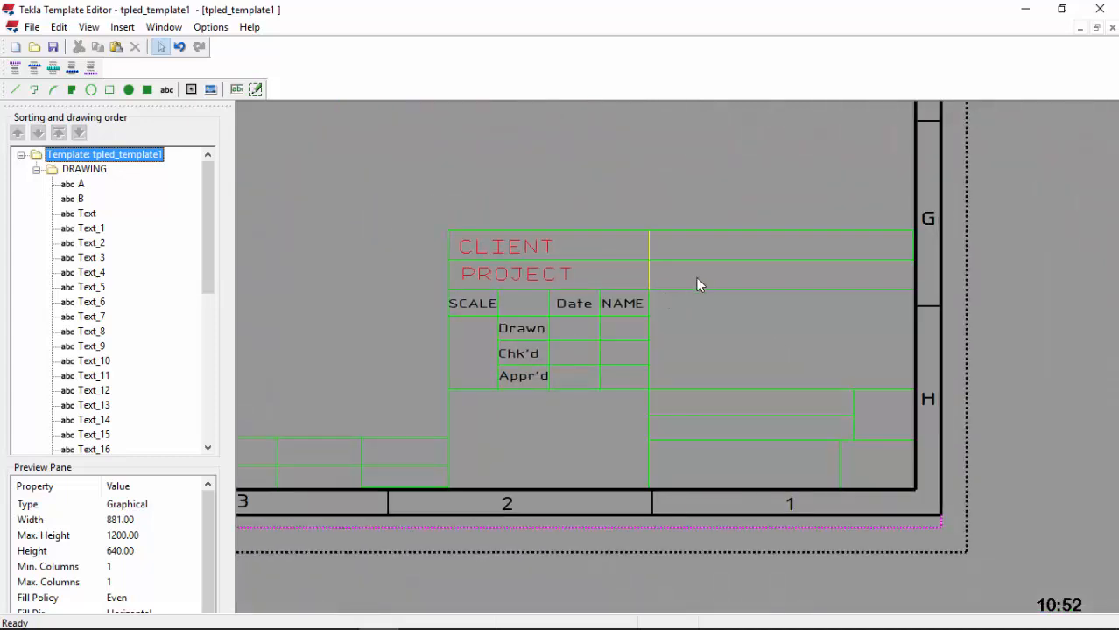
{"action": "scroll", "coordinate": [510, 249], "scroll_direction": "up", "scroll_amount": 4}
Step: Restyle both CLIENT and PROJECT as black ISOCPEUR text at size 5.5
{"action": "double_click", "coordinate": [510, 249]}
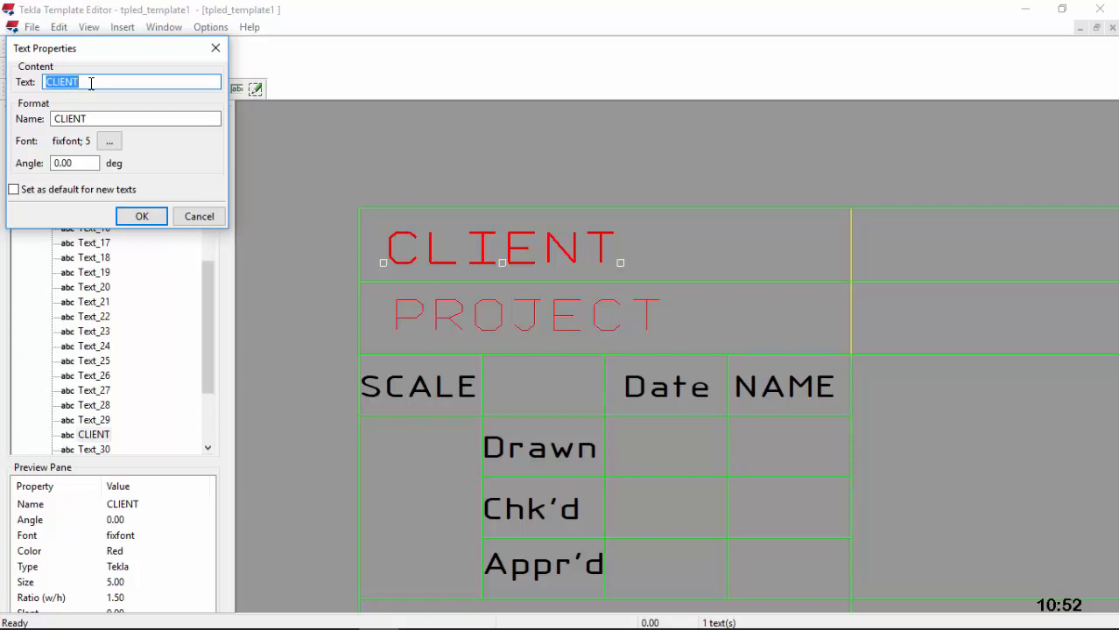
{"action": "left_click", "coordinate": [218, 49]}
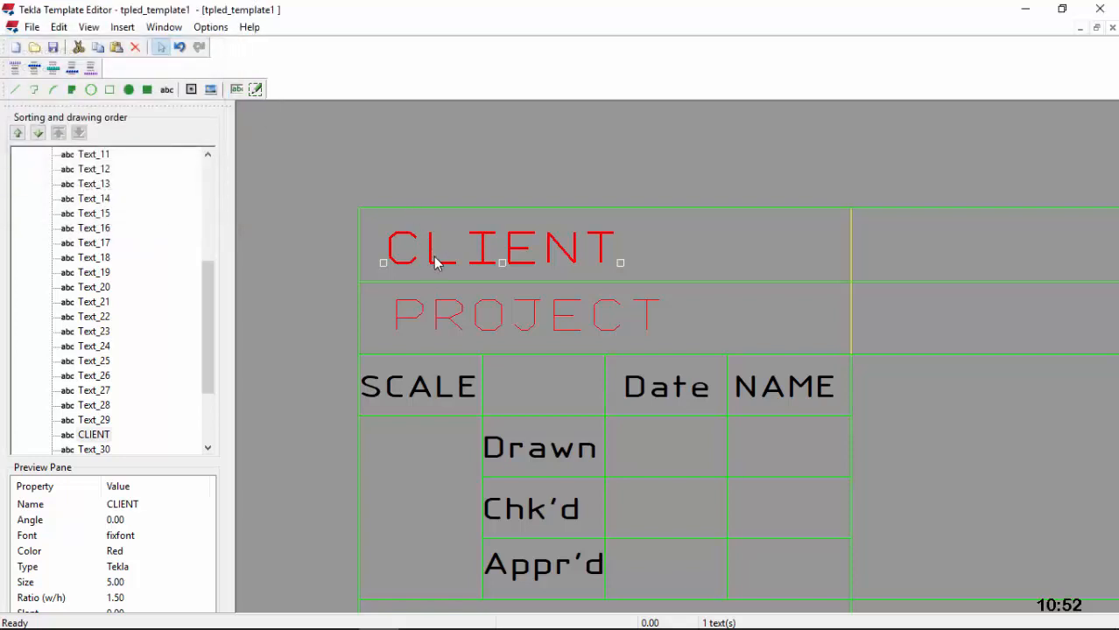
{"action": "double_click", "coordinate": [453, 322]}
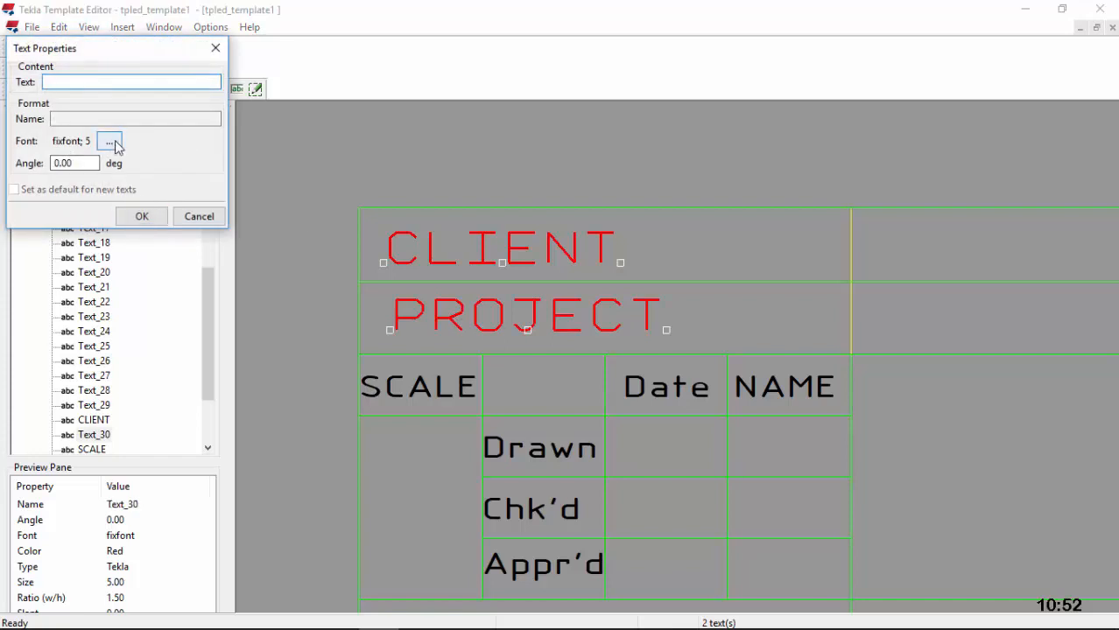
{"action": "left_click", "coordinate": [111, 142]}
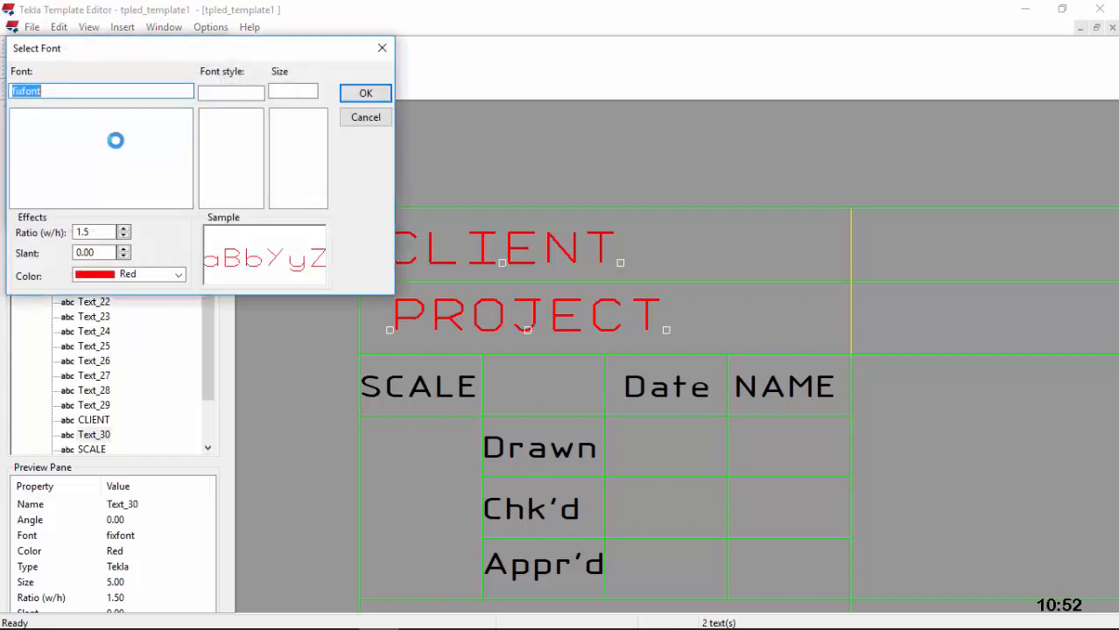
{"action": "type", "text": "o"}
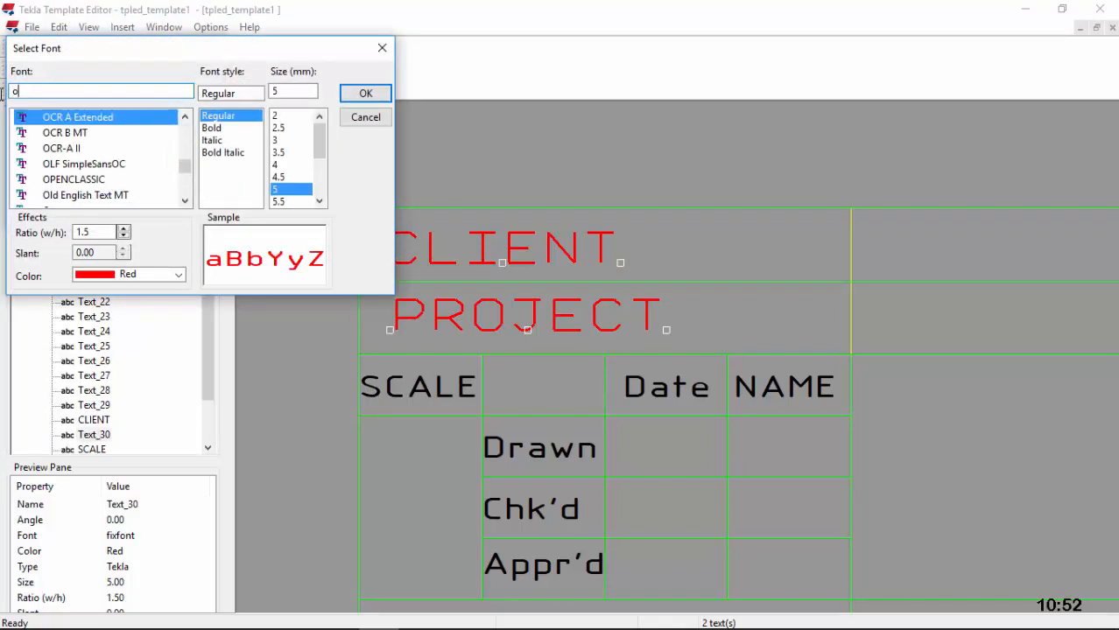
{"action": "type", "text": "is"}
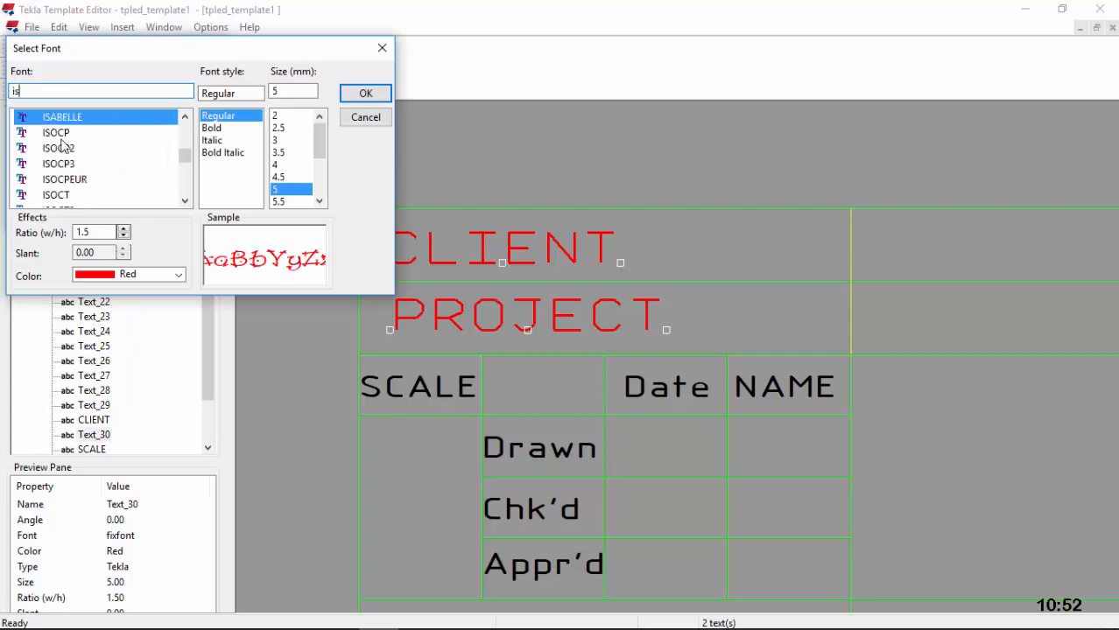
{"action": "left_click", "coordinate": [79, 179]}
{"action": "left_click", "coordinate": [178, 275]}
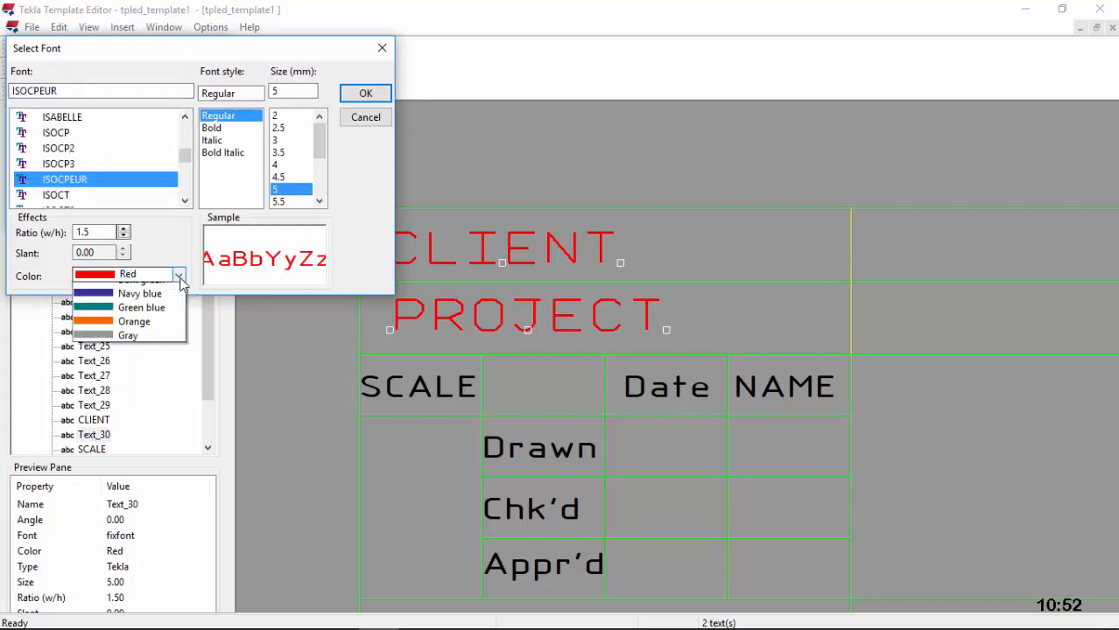
{"action": "left_click", "coordinate": [124, 304]}
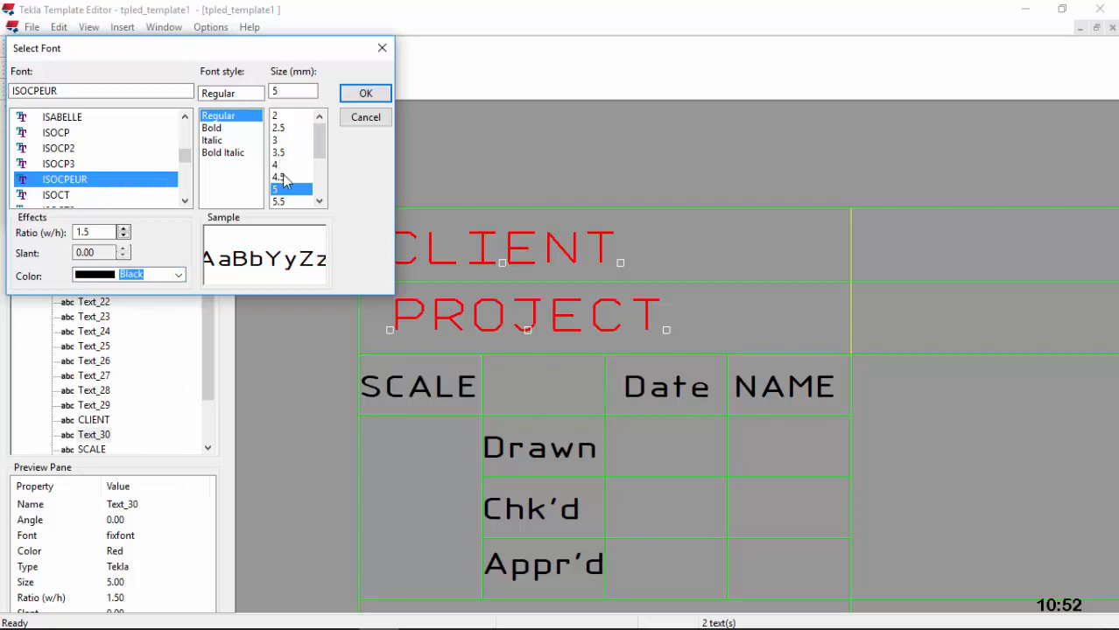
{"action": "left_click", "coordinate": [289, 203]}
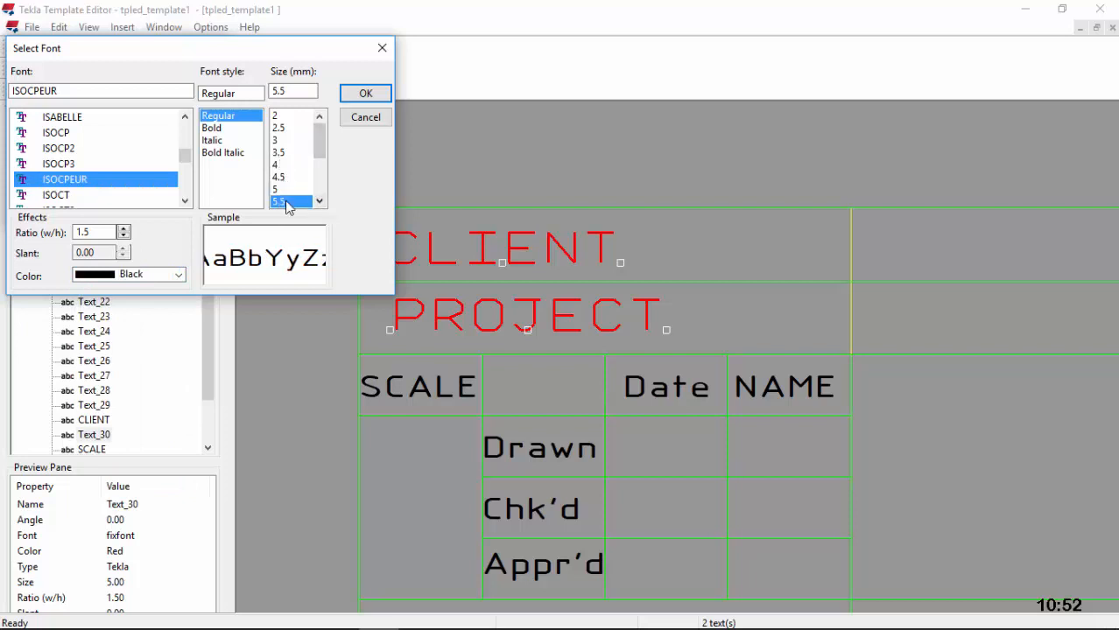
{"action": "left_click", "coordinate": [363, 93]}
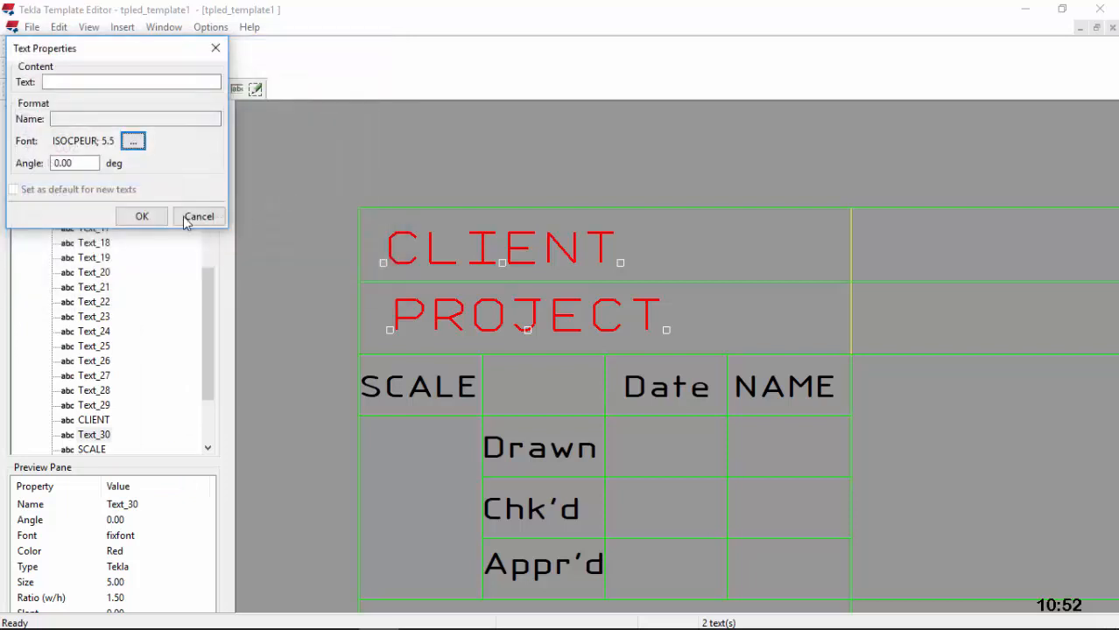
{"action": "left_click", "coordinate": [142, 217]}
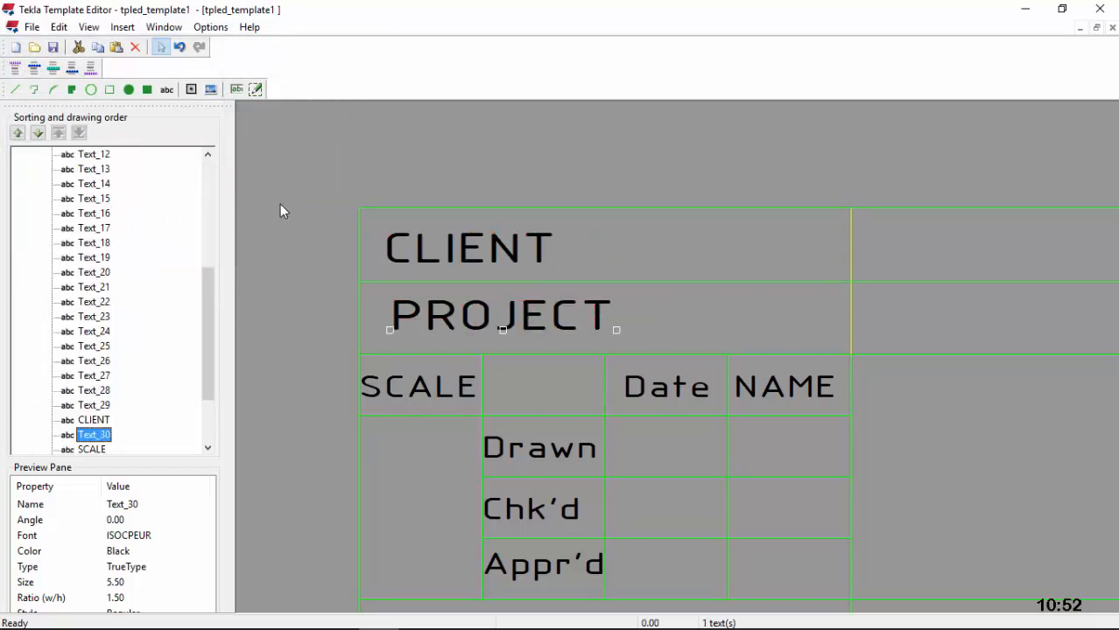
{"action": "scroll", "coordinate": [697, 280], "scroll_direction": "down", "scroll_amount": 5}
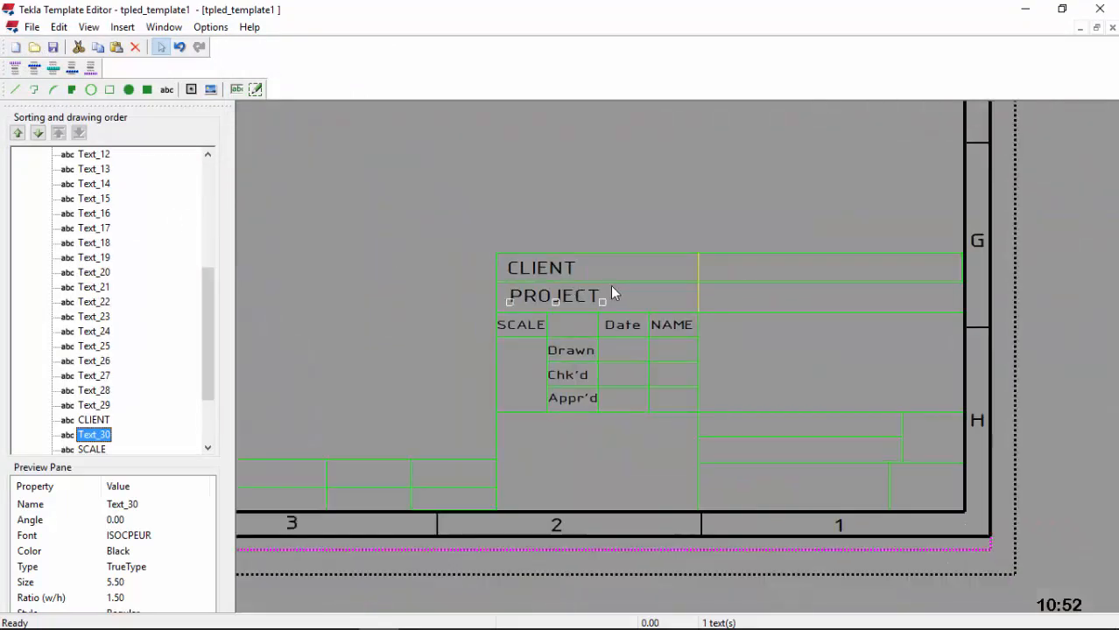
{"action": "scroll", "coordinate": [543, 285], "scroll_direction": "up", "scroll_amount": 1}
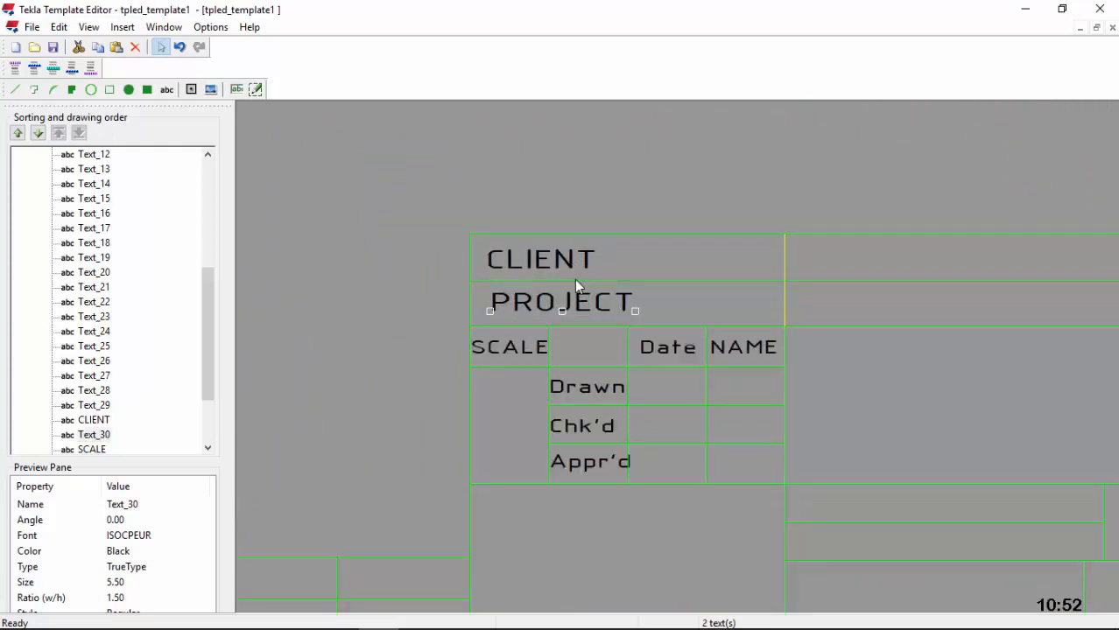
Step: Enlarge the CLIENT heading's font to size 6
{"action": "double_click", "coordinate": [574, 265]}
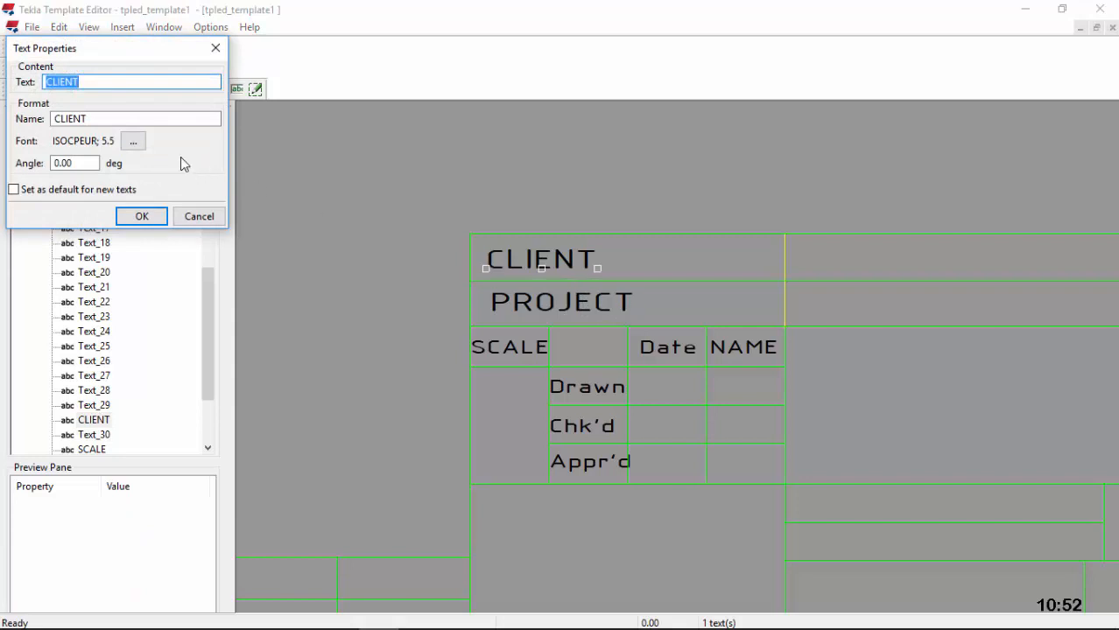
{"action": "left_click", "coordinate": [134, 142]}
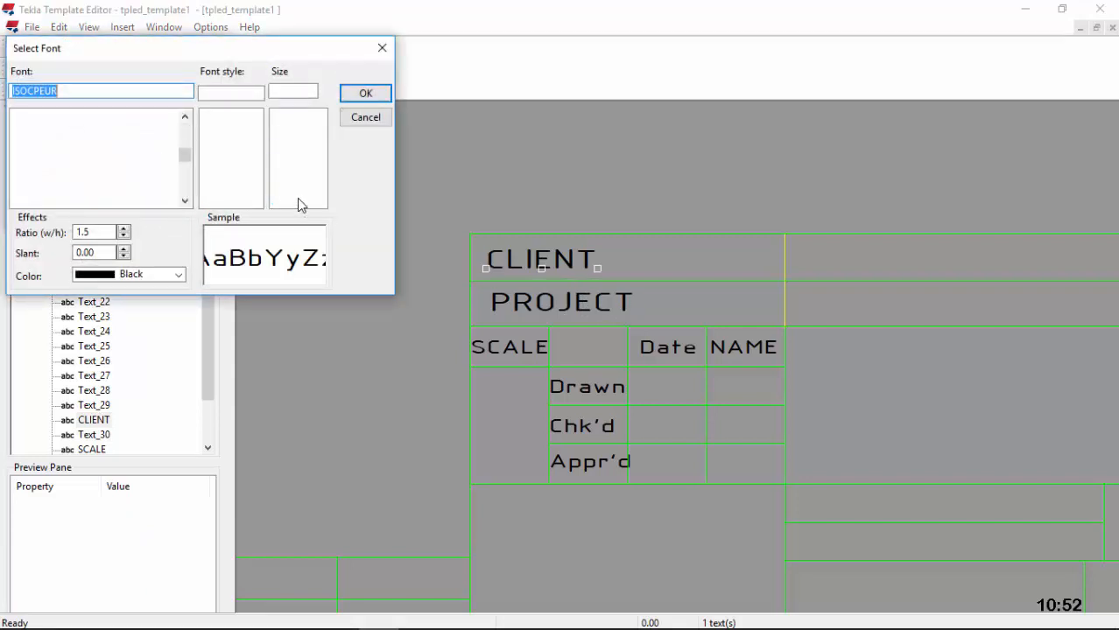
{"action": "scroll", "coordinate": [296, 175], "scroll_direction": "down", "scroll_amount": 2}
{"action": "left_click", "coordinate": [277, 178]}
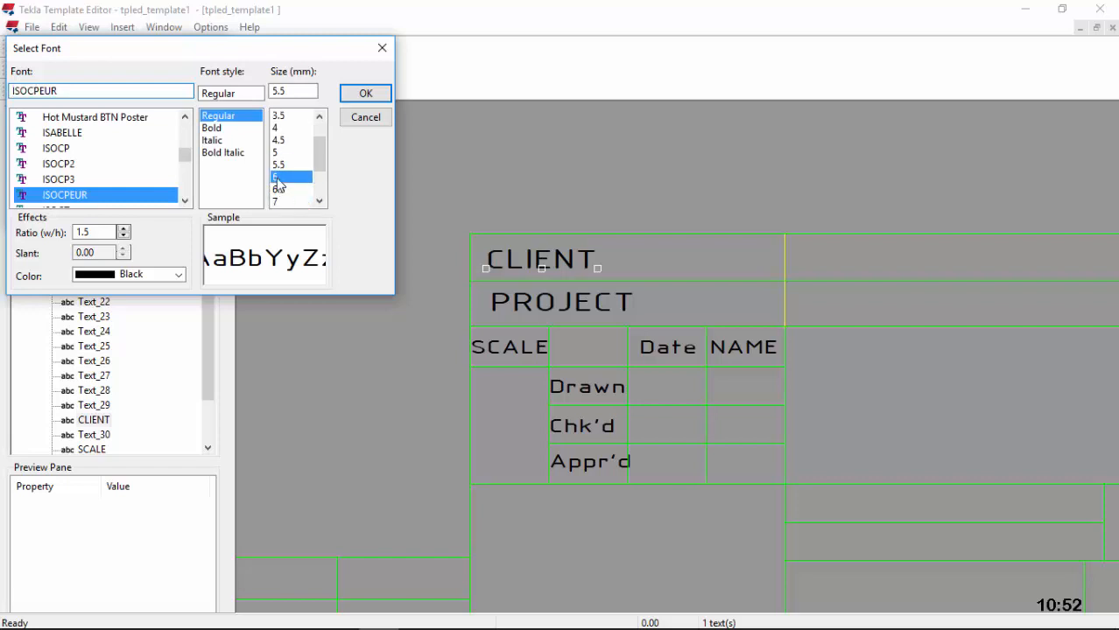
{"action": "left_click", "coordinate": [366, 93]}
{"action": "left_click", "coordinate": [141, 213]}
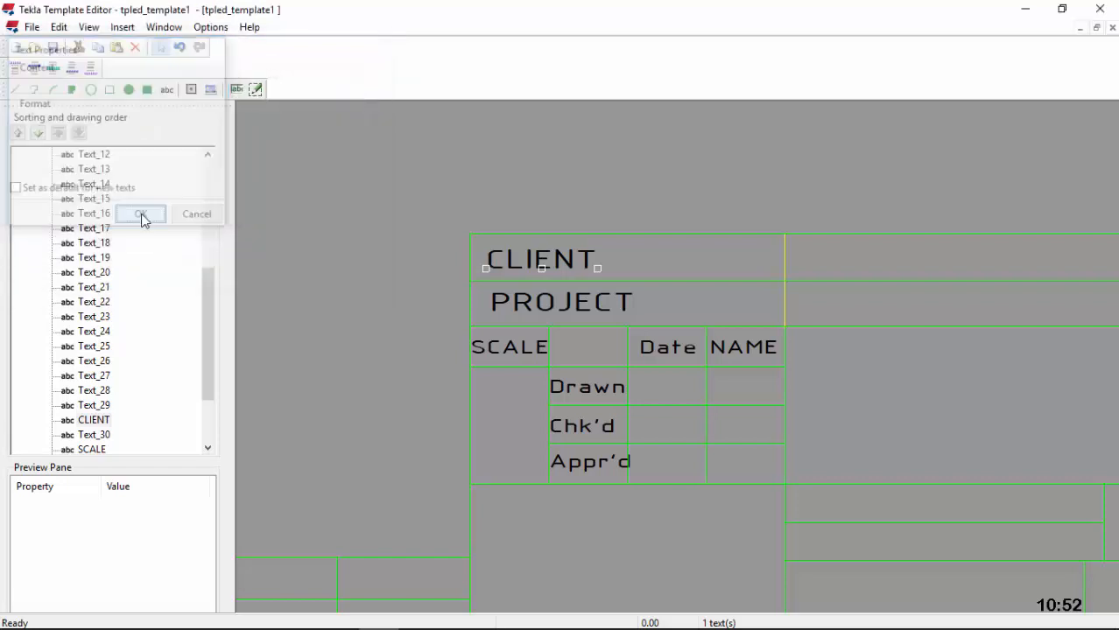
Step: Enlarge the PROJECT heading's font to size 6 as well
{"action": "double_click", "coordinate": [579, 305]}
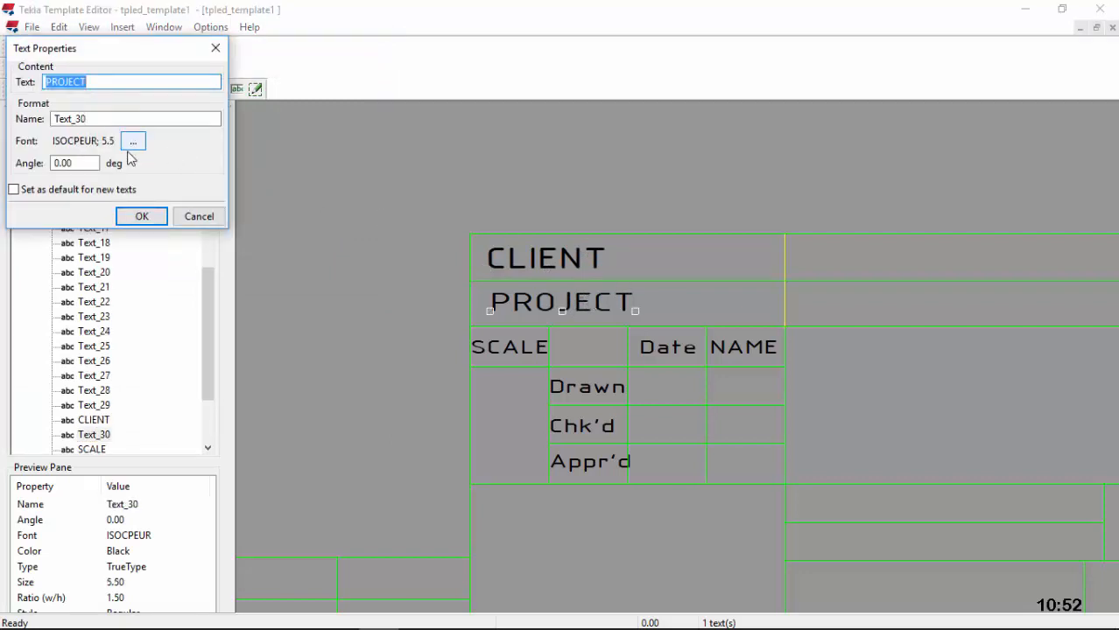
{"action": "left_click", "coordinate": [133, 142]}
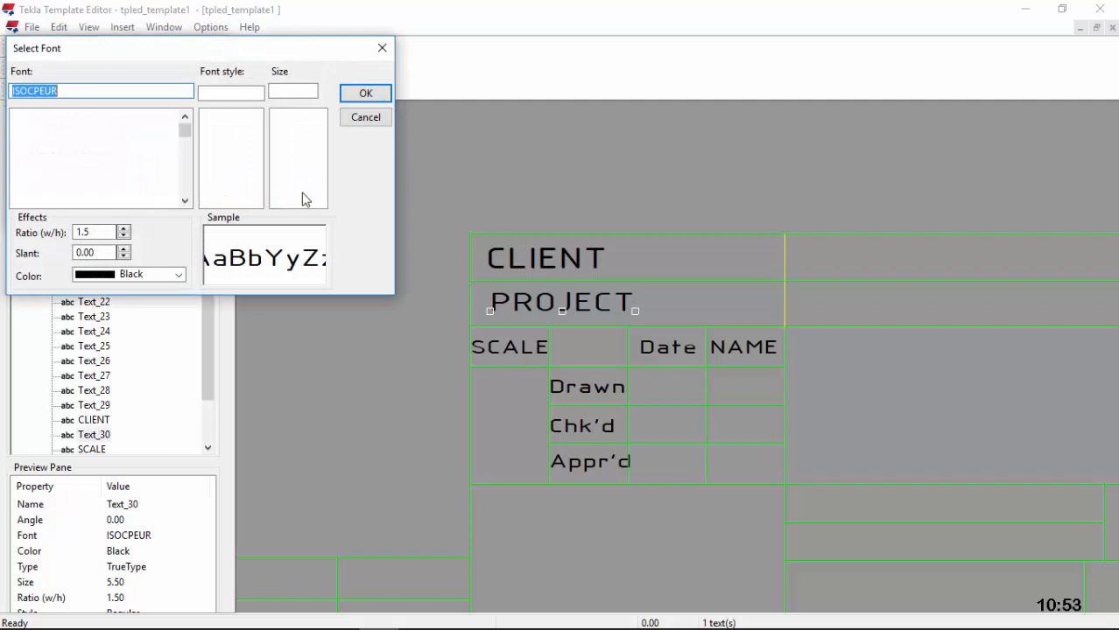
{"action": "scroll", "coordinate": [299, 175], "scroll_direction": "down", "scroll_amount": 2}
{"action": "left_click", "coordinate": [289, 140]}
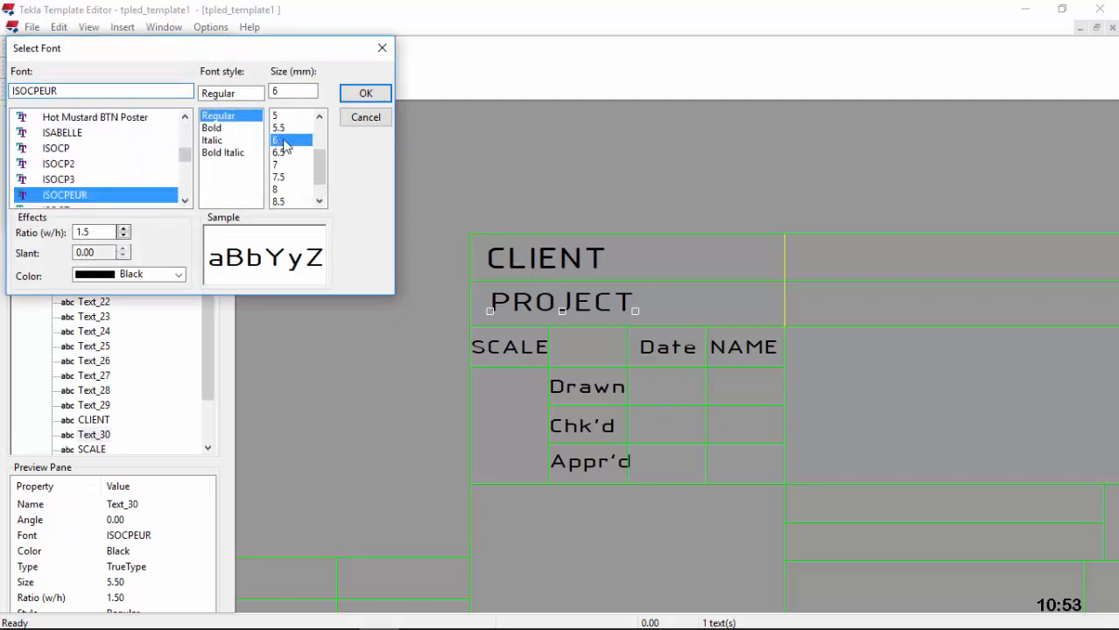
{"action": "left_click", "coordinate": [363, 97]}
{"action": "left_click", "coordinate": [141, 217]}
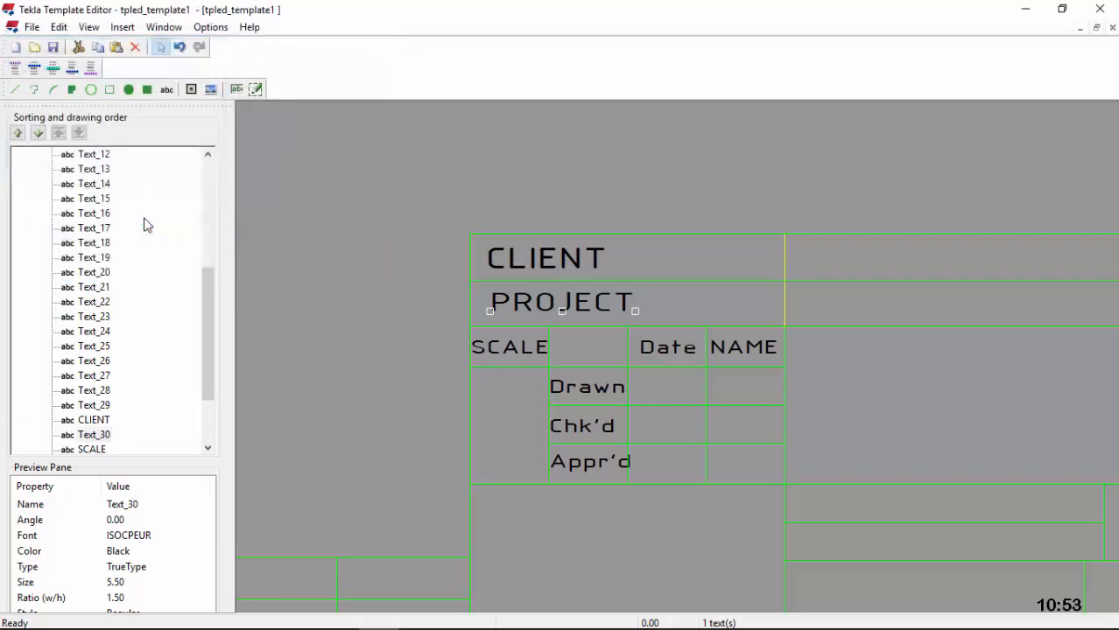
{"action": "left_click", "coordinate": [674, 397]}
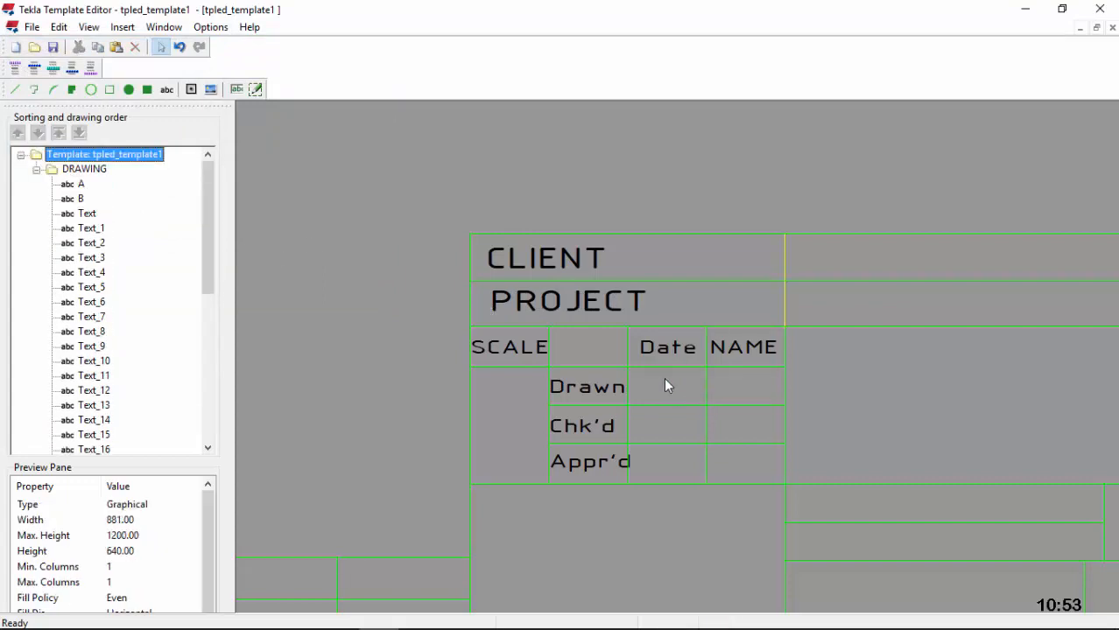
Step: Add a 'DRAWING No.' label below the revision table, closing the page properties opened by mistake
{"action": "scroll", "coordinate": [424, 319], "scroll_direction": "down", "scroll_amount": 4}
{"action": "scroll", "coordinate": [612, 392], "scroll_direction": "up", "scroll_amount": 4}
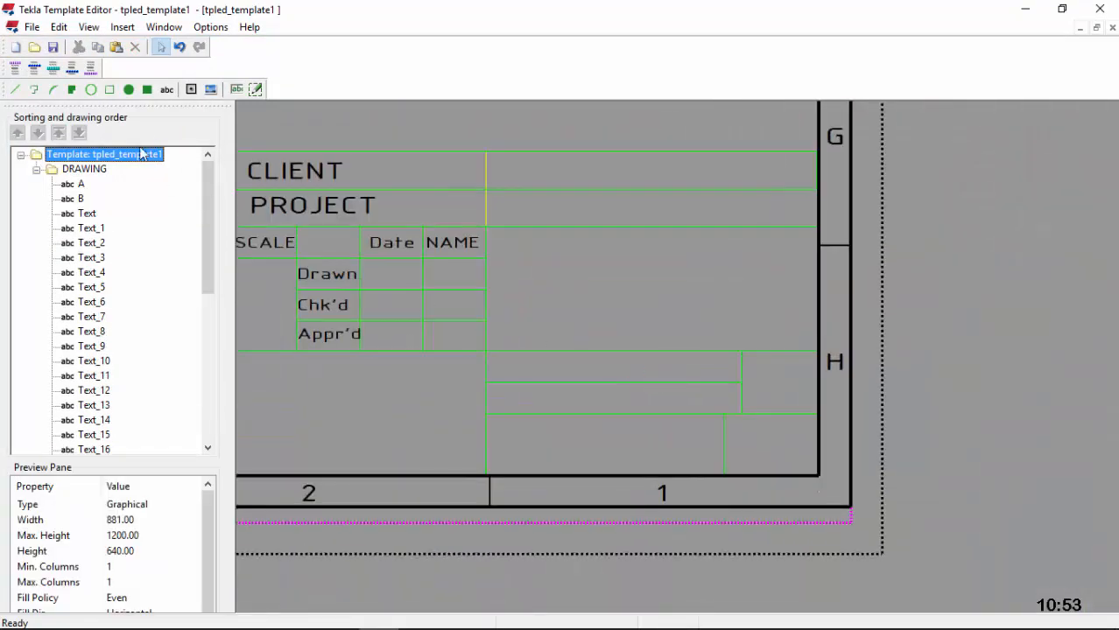
{"action": "left_click", "coordinate": [166, 88]}
{"action": "left_click", "coordinate": [602, 402]}
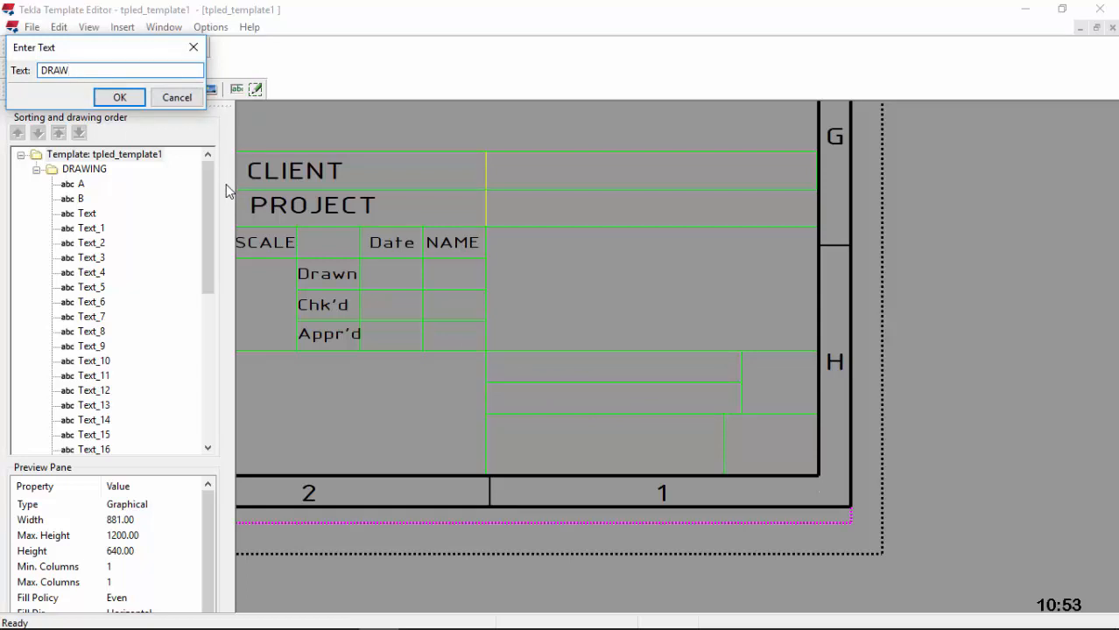
{"action": "type", "text": "DRAWING No."}
{"action": "left_click", "coordinate": [120, 97]}
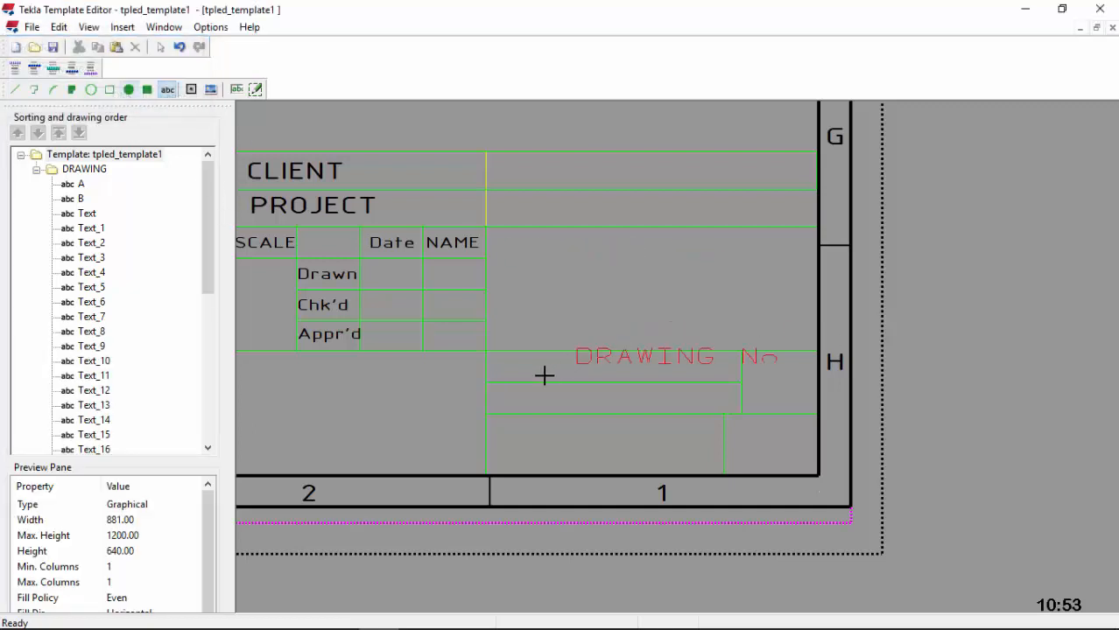
{"action": "left_click", "coordinate": [499, 375]}
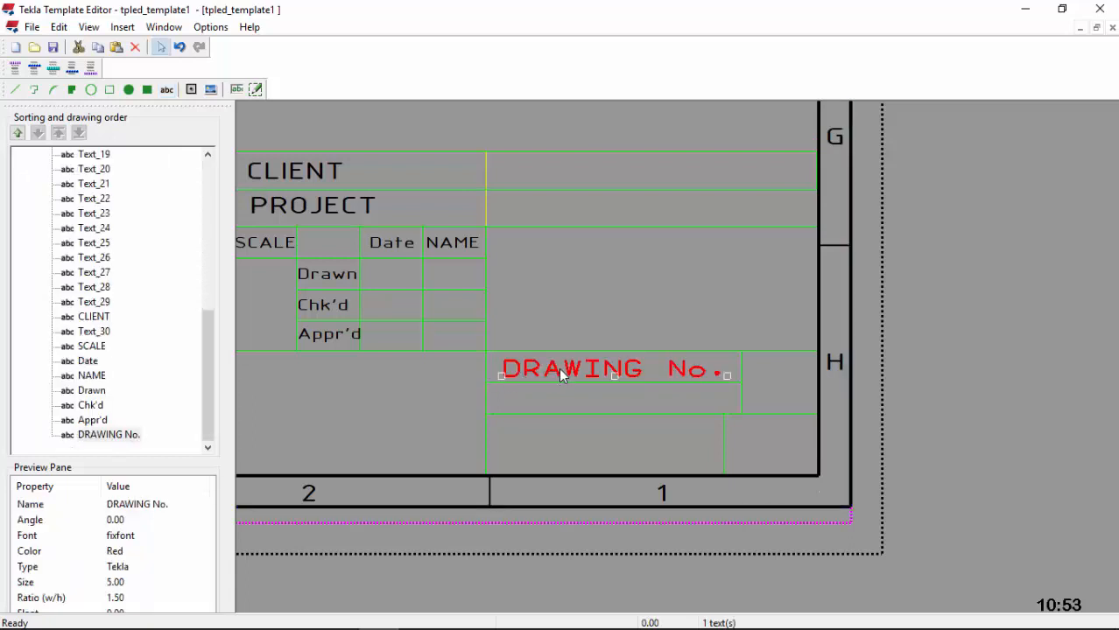
{"action": "double_click", "coordinate": [620, 374]}
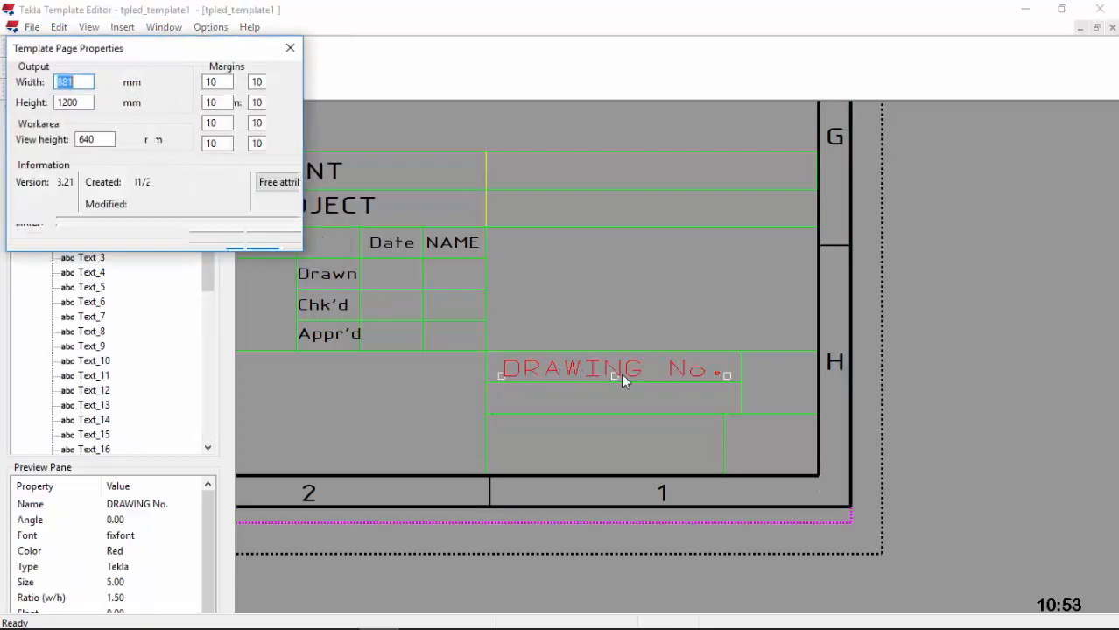
{"action": "left_click", "coordinate": [289, 49]}
Step: Change DRAWING No. from red fixfont to black ISOCPEUR size 5
{"action": "double_click", "coordinate": [516, 367]}
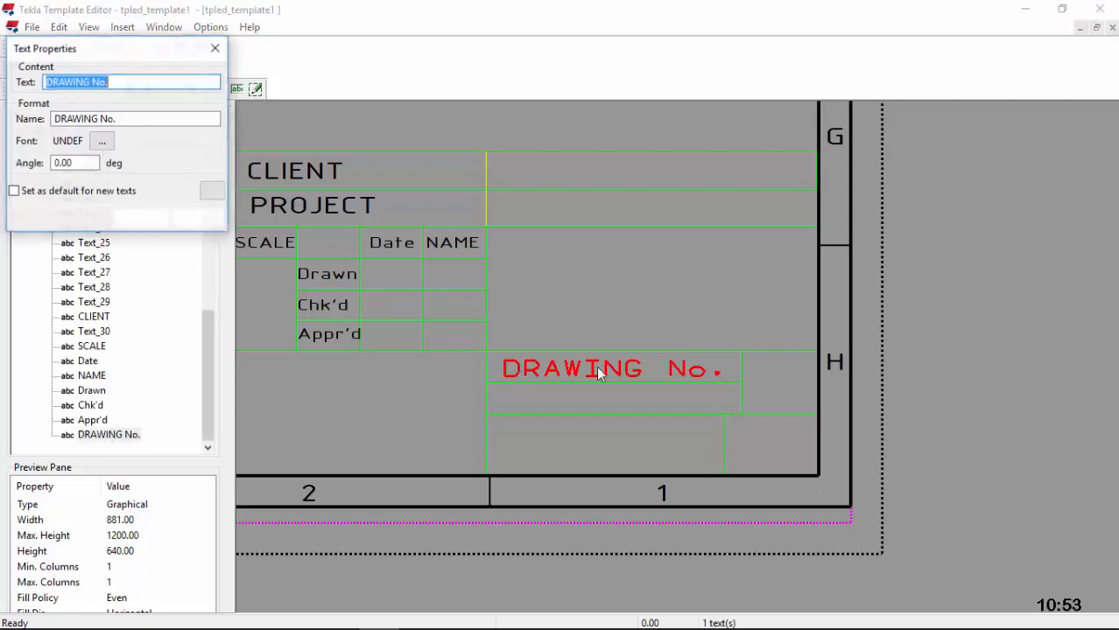
{"action": "left_click", "coordinate": [110, 141]}
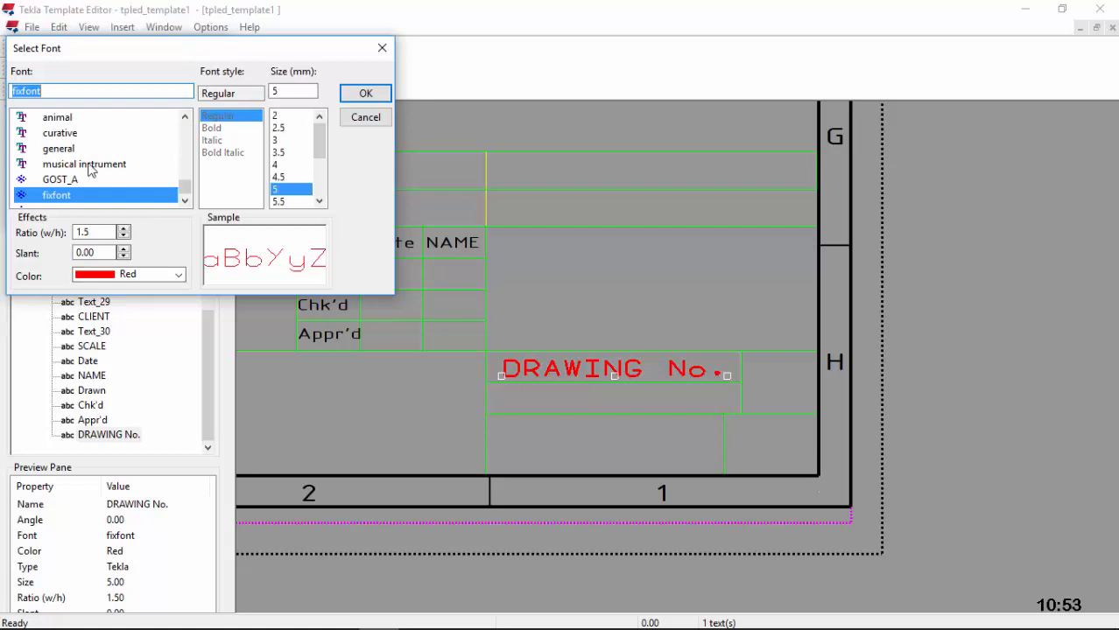
{"action": "type", "text": "is"}
{"action": "left_click", "coordinate": [77, 179]}
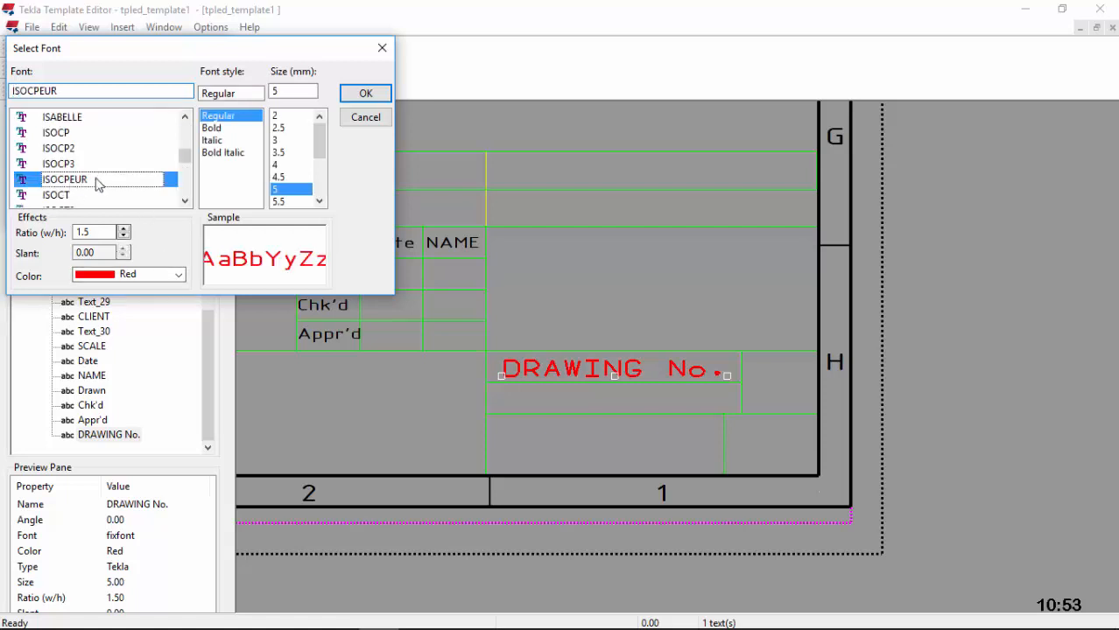
{"action": "left_click", "coordinate": [176, 276]}
{"action": "left_click", "coordinate": [131, 293]}
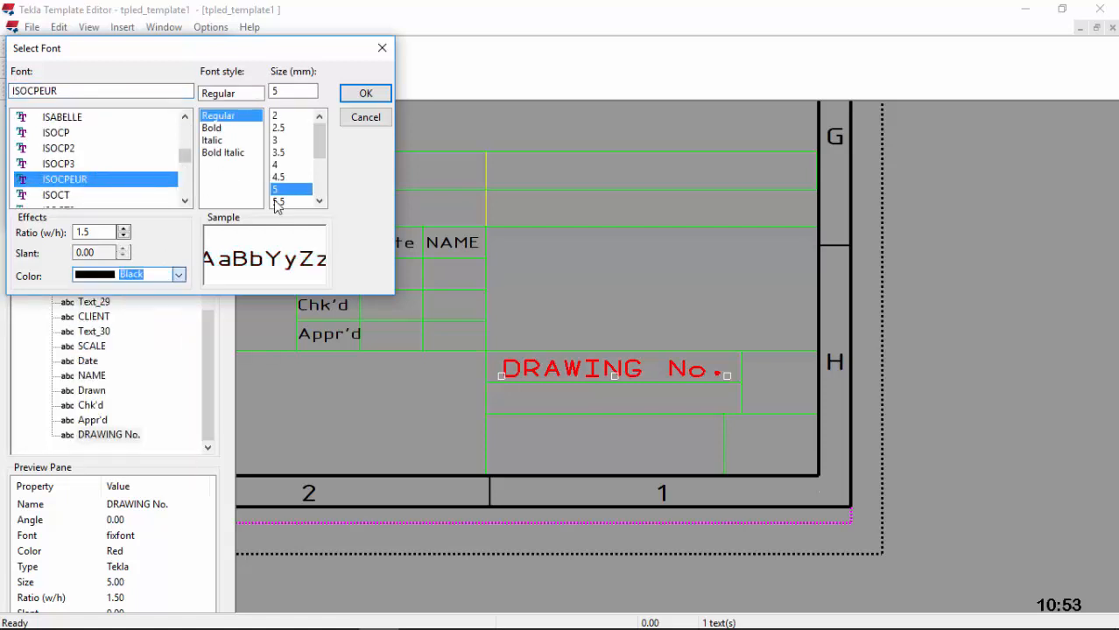
{"action": "left_click", "coordinate": [320, 201]}
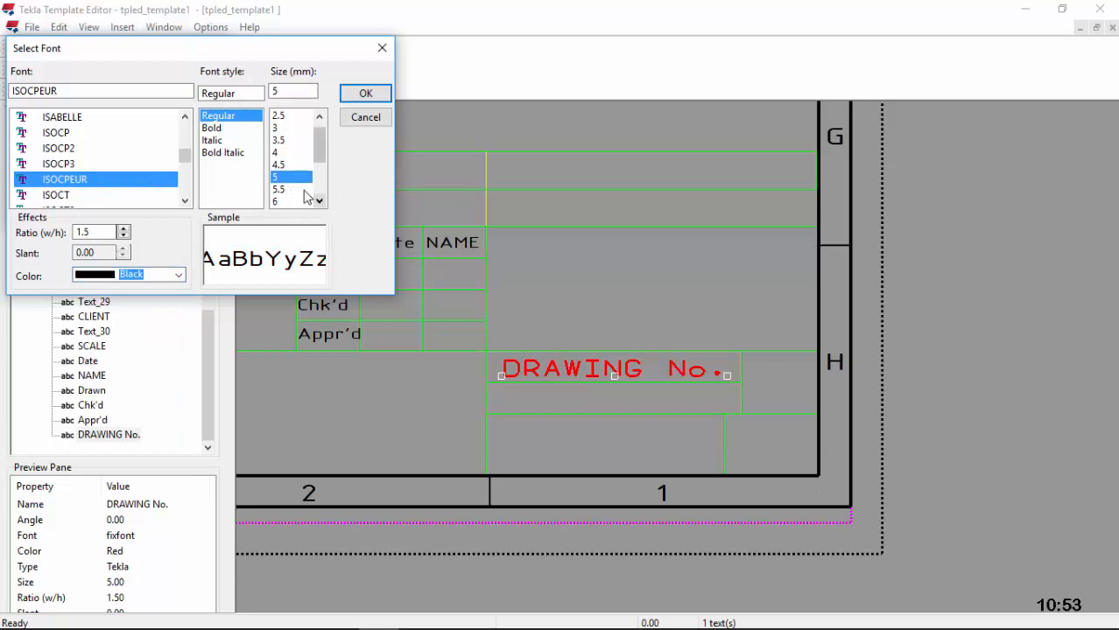
{"action": "left_click", "coordinate": [365, 93]}
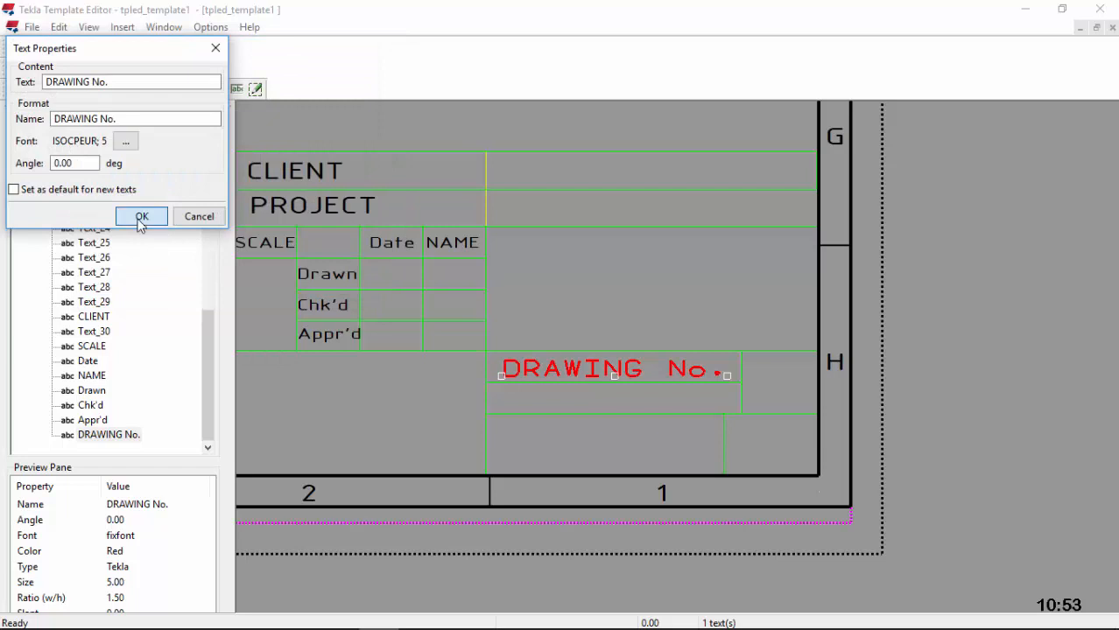
{"action": "left_click", "coordinate": [142, 216]}
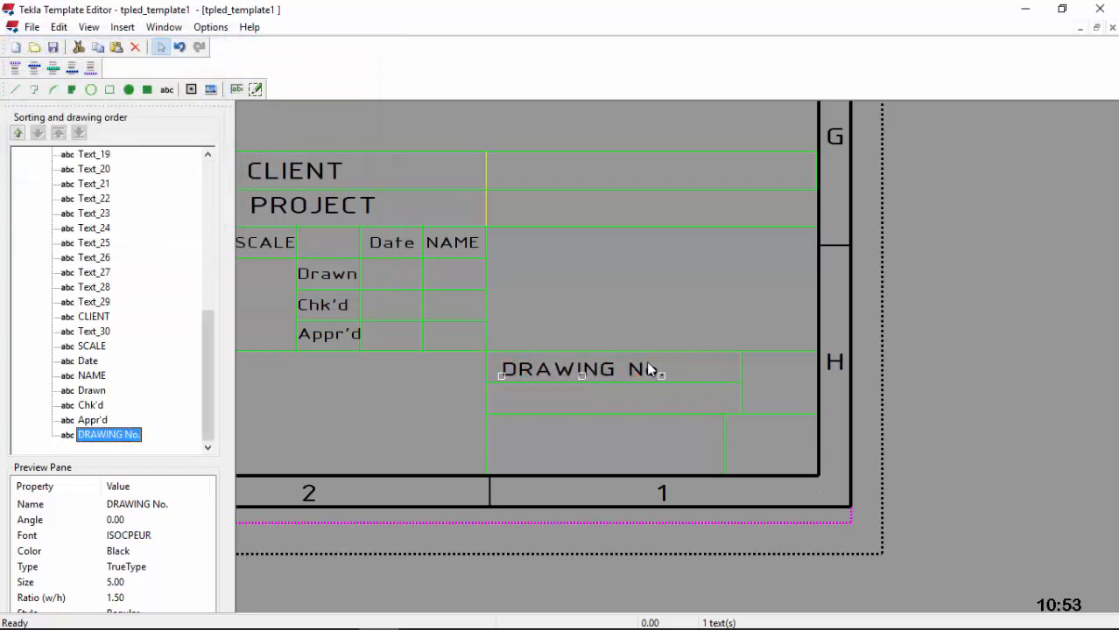
{"action": "scroll", "coordinate": [528, 377], "scroll_direction": "down", "scroll_amount": 1}
{"action": "scroll", "coordinate": [726, 386], "scroll_direction": "up", "scroll_amount": 2}
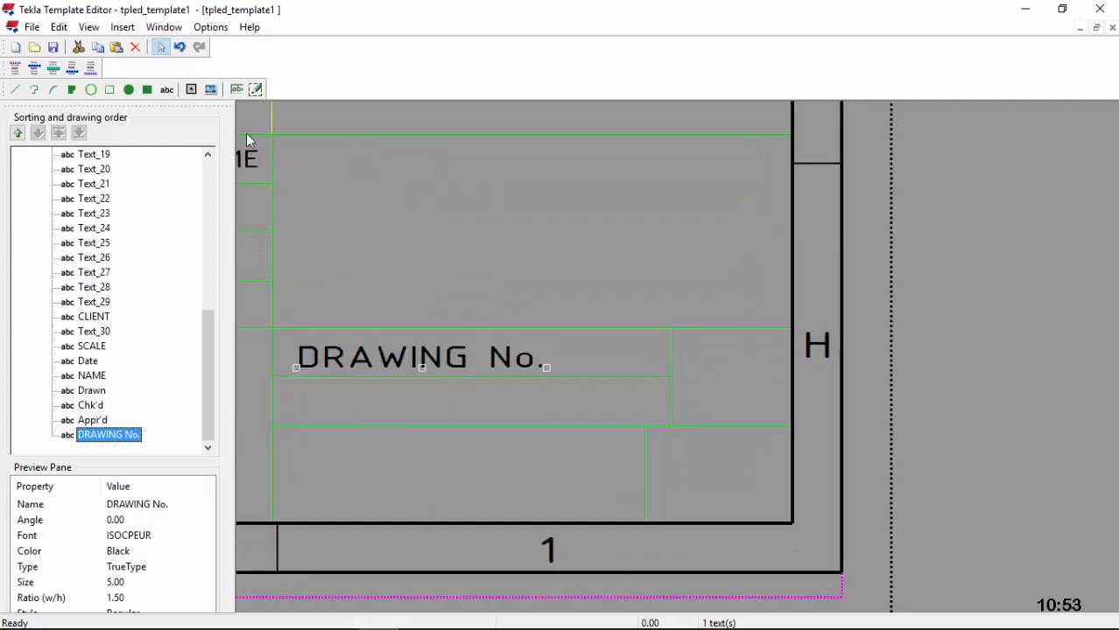
Step: Add a 'Rev.' label in the cell right of DRAWING No
{"action": "left_click", "coordinate": [167, 90]}
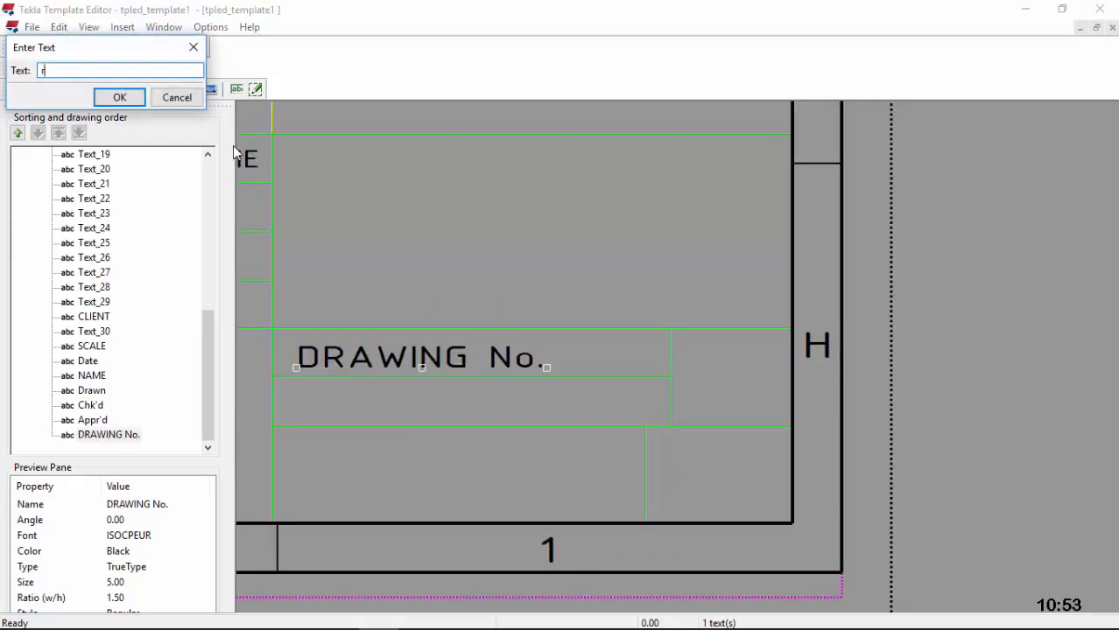
{"action": "type", "text": "Rev."}
{"action": "left_click", "coordinate": [138, 97]}
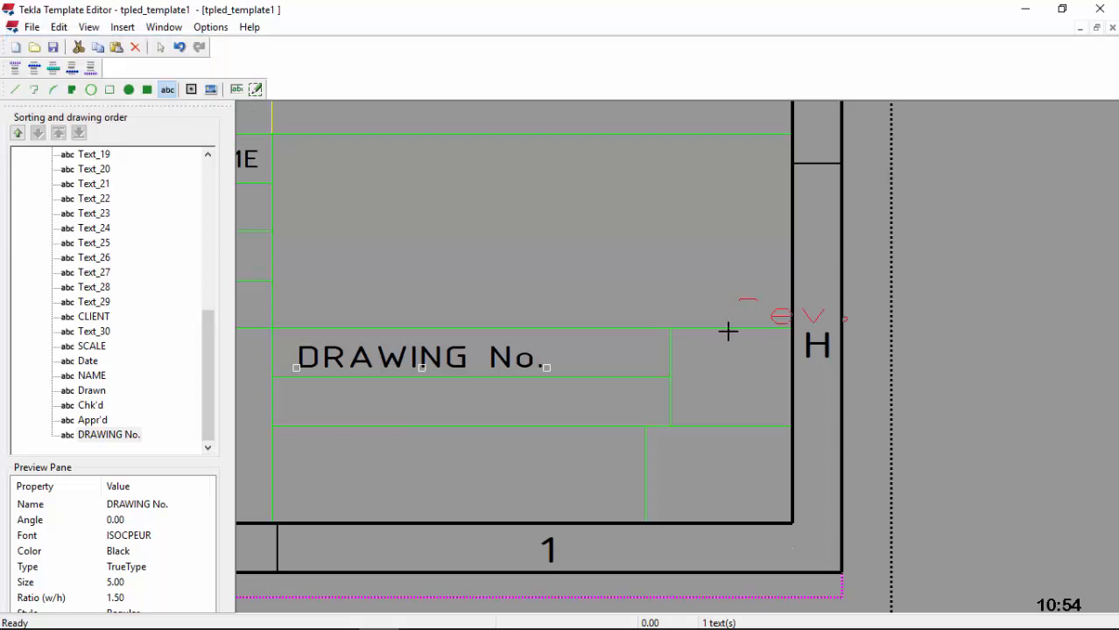
{"action": "left_click", "coordinate": [675, 361]}
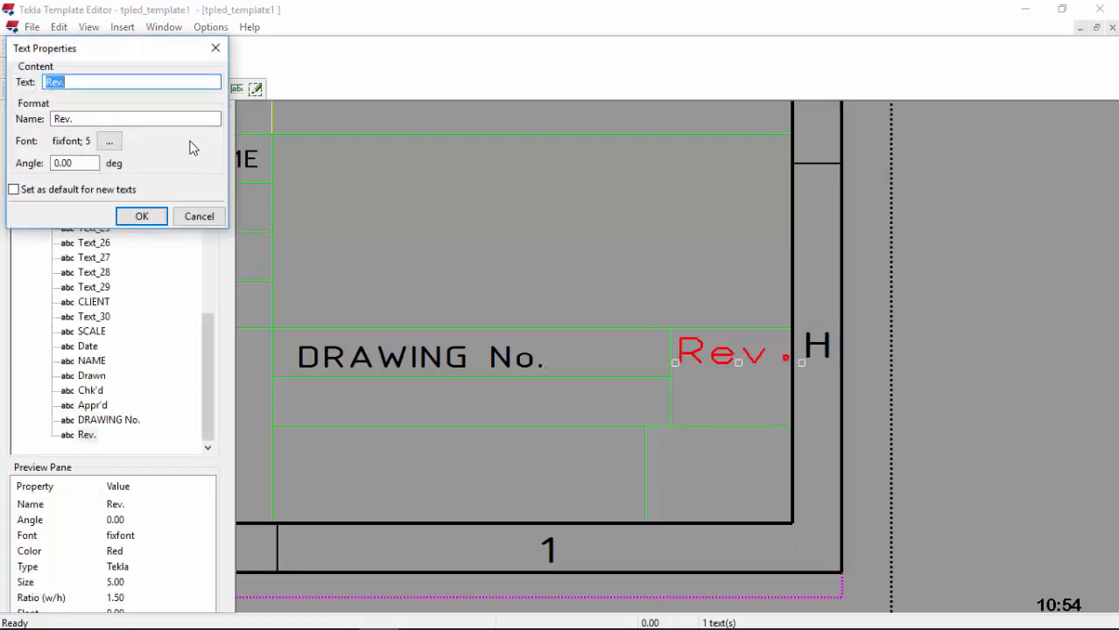
Step: Set the Rev. label's font to black ISOCPEUR
{"action": "left_click", "coordinate": [109, 141]}
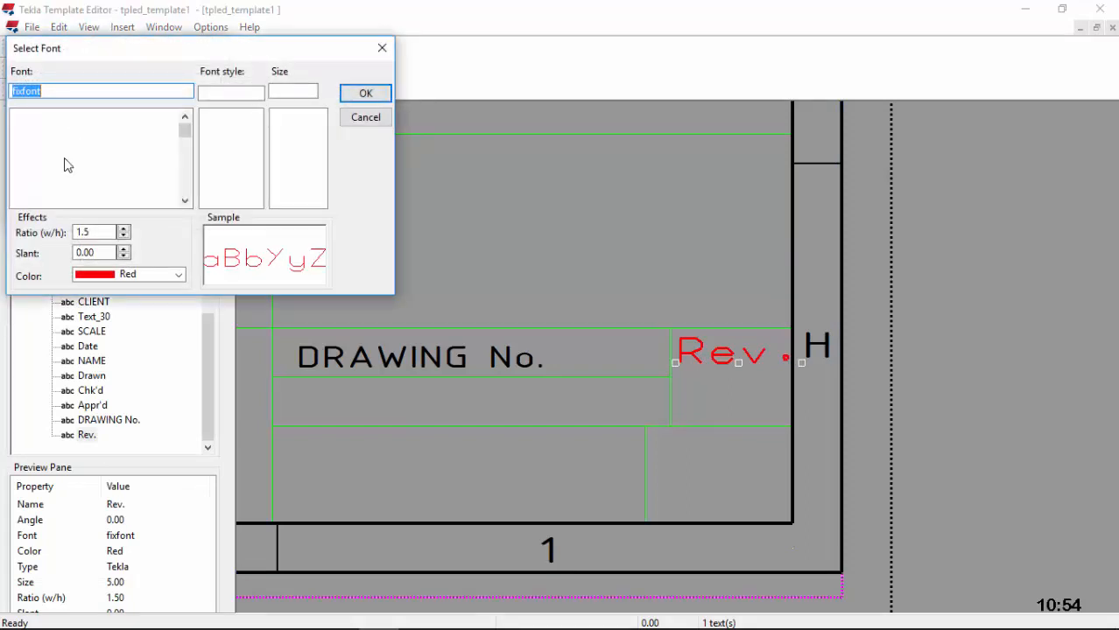
{"action": "type", "text": "is"}
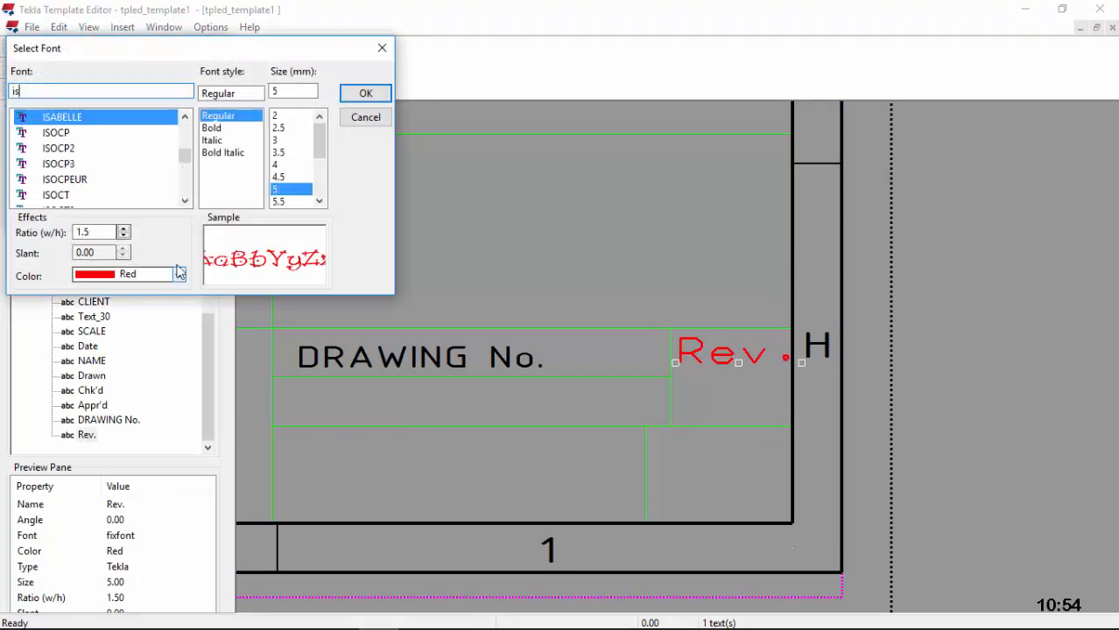
{"action": "left_click", "coordinate": [77, 179]}
{"action": "left_click", "coordinate": [177, 277]}
{"action": "left_click", "coordinate": [103, 290]}
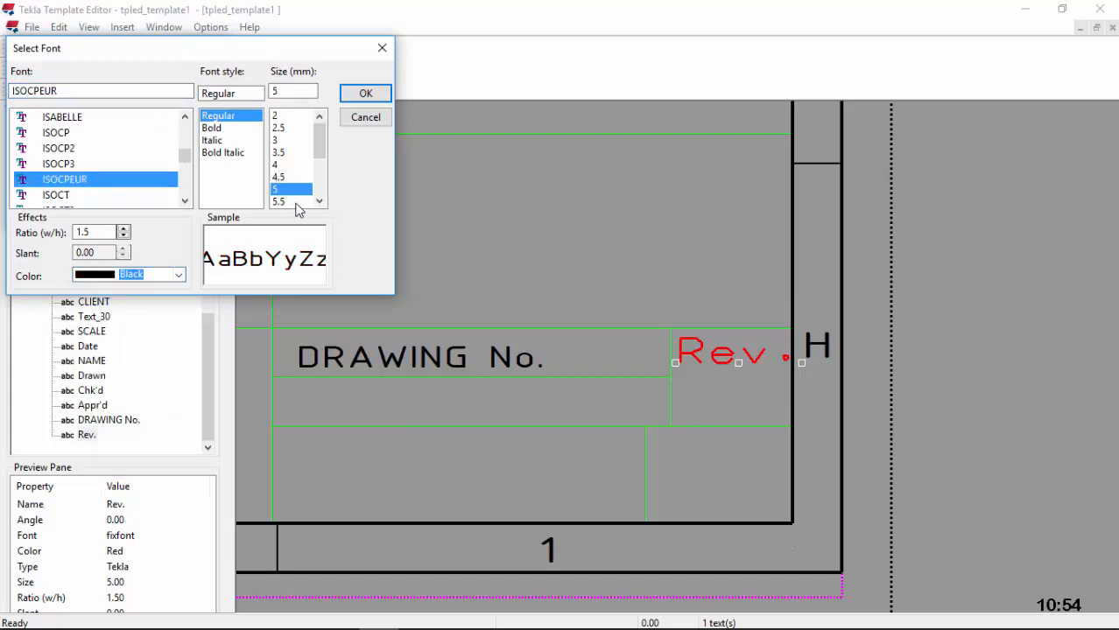
{"action": "left_click", "coordinate": [365, 93]}
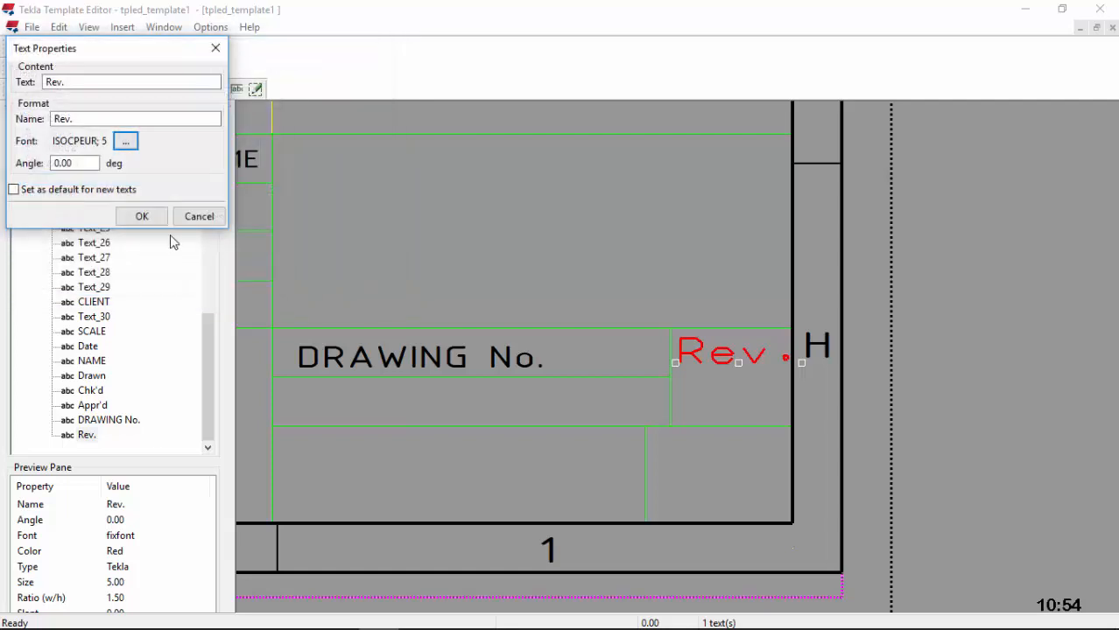
{"action": "left_click", "coordinate": [142, 218]}
{"action": "scroll", "coordinate": [744, 386], "scroll_direction": "down", "scroll_amount": 2}
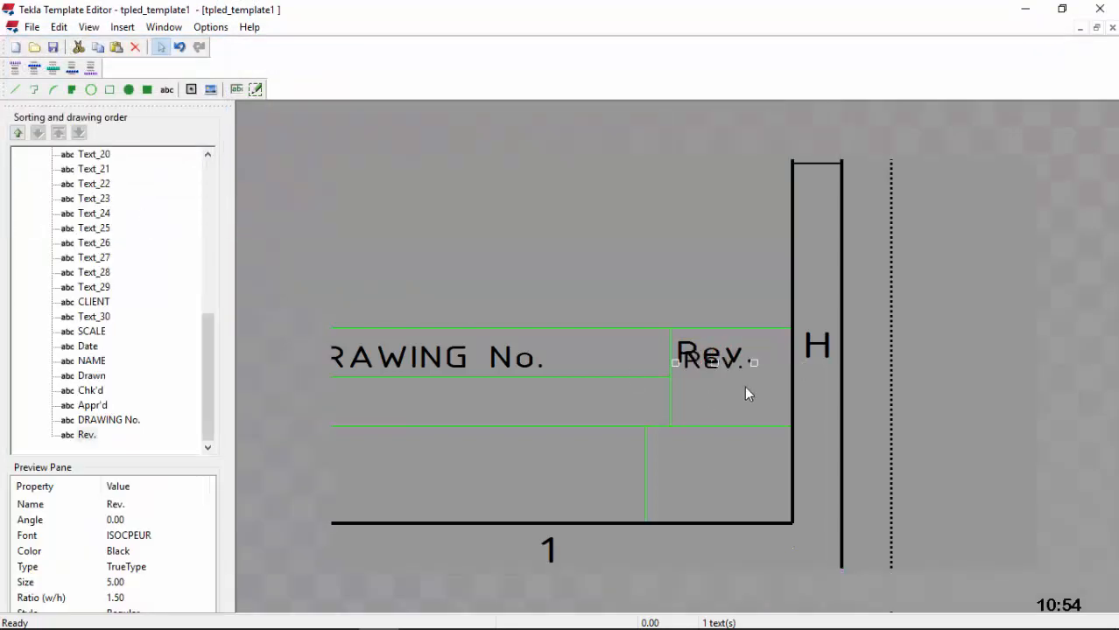
{"action": "scroll", "coordinate": [694, 435], "scroll_direction": "up", "scroll_amount": 3}
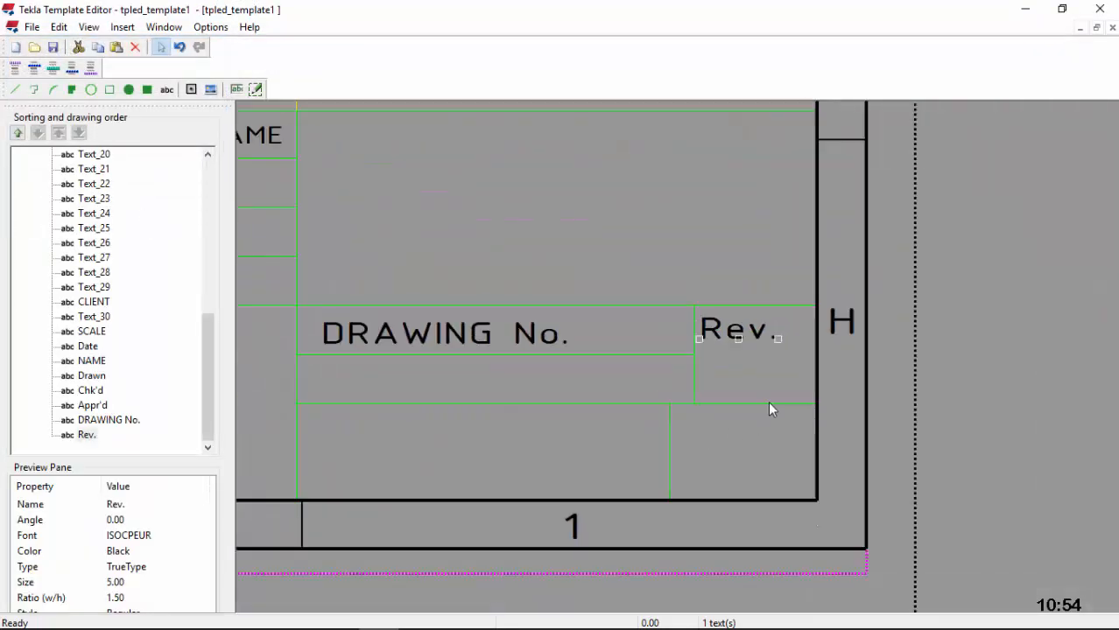
{"action": "left_click", "coordinate": [166, 89]}
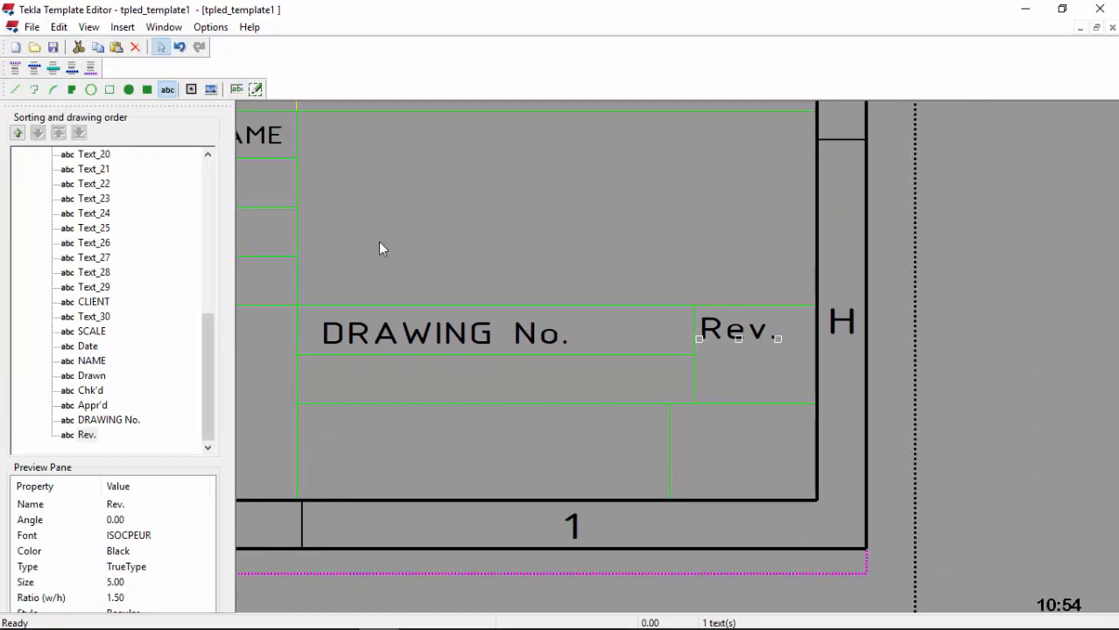
Step: Add a 'SHEET' label in the cell below Rev
{"action": "left_click", "coordinate": [380, 247]}
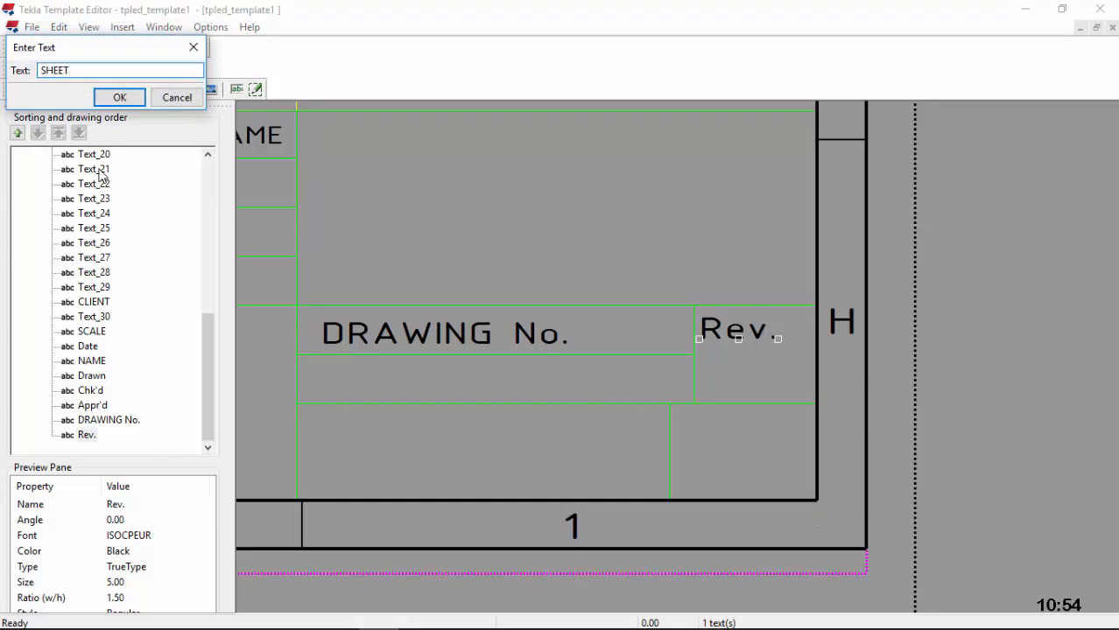
{"action": "type", "text": "SHEET"}
{"action": "left_click", "coordinate": [120, 97]}
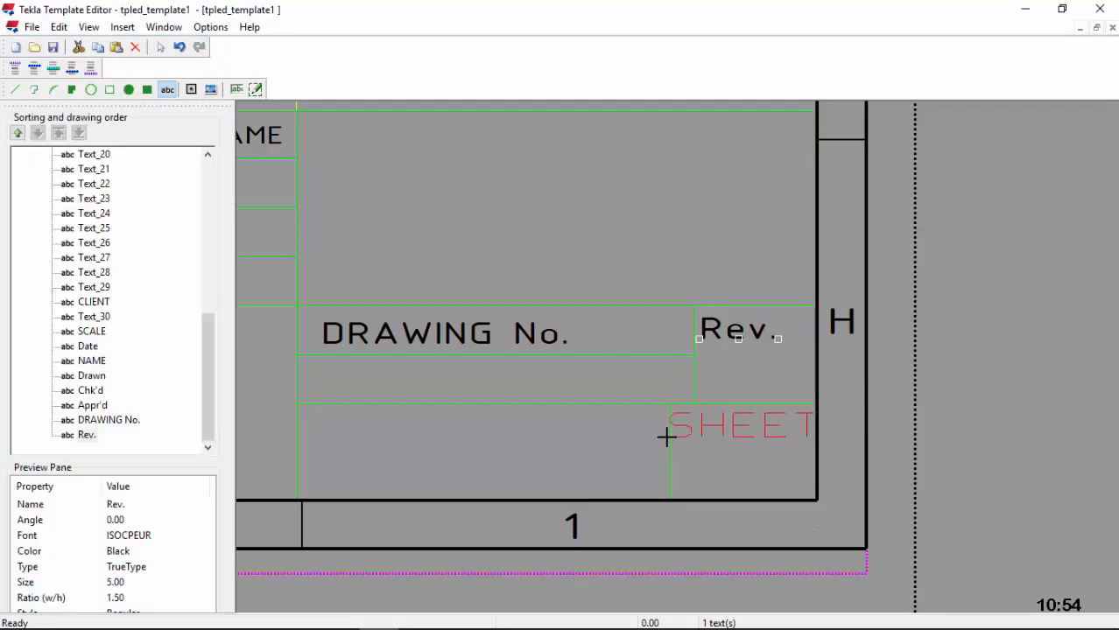
{"action": "left_click", "coordinate": [667, 437]}
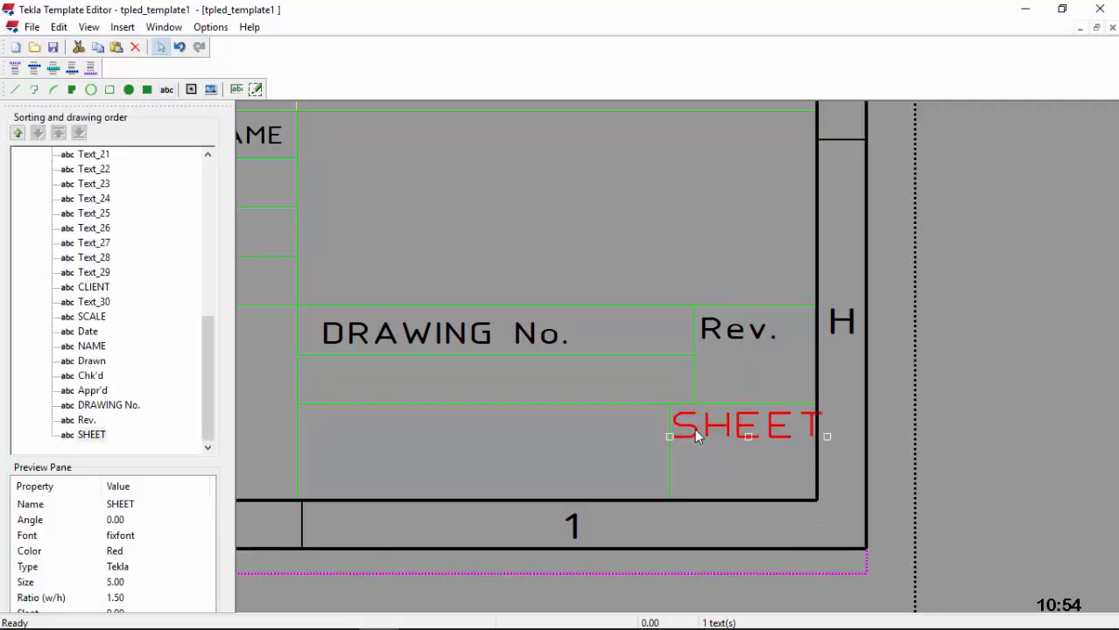
Step: Set the SHEET label's font to black ISOCPEUR
{"action": "double_click", "coordinate": [721, 437]}
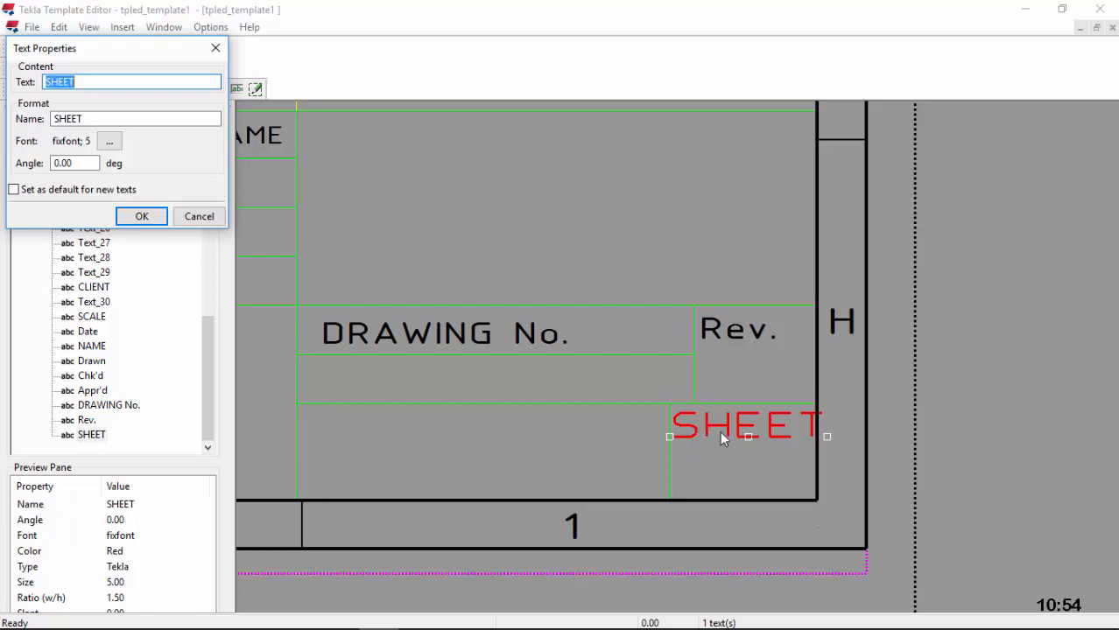
{"action": "left_click", "coordinate": [110, 141]}
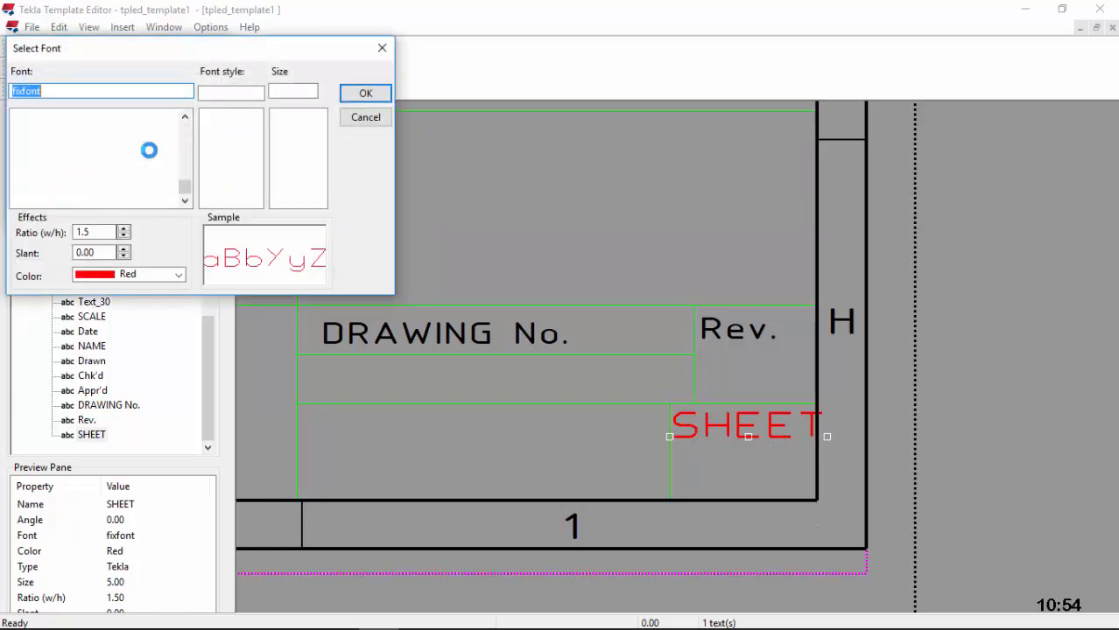
{"action": "type", "text": "IS"}
{"action": "left_click", "coordinate": [74, 180]}
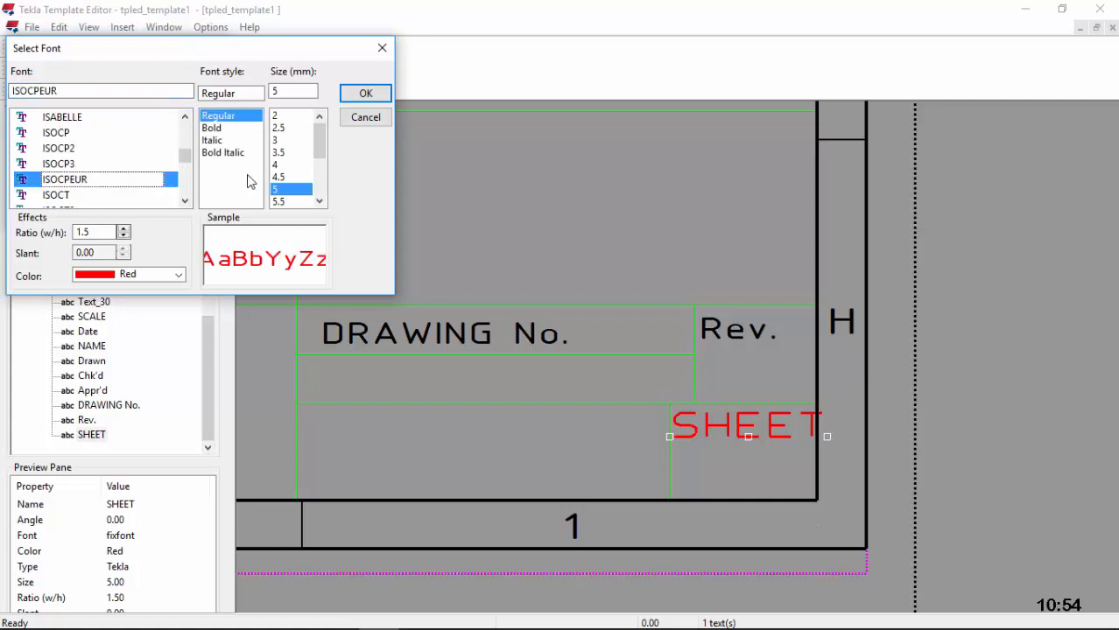
{"action": "left_click", "coordinate": [173, 275]}
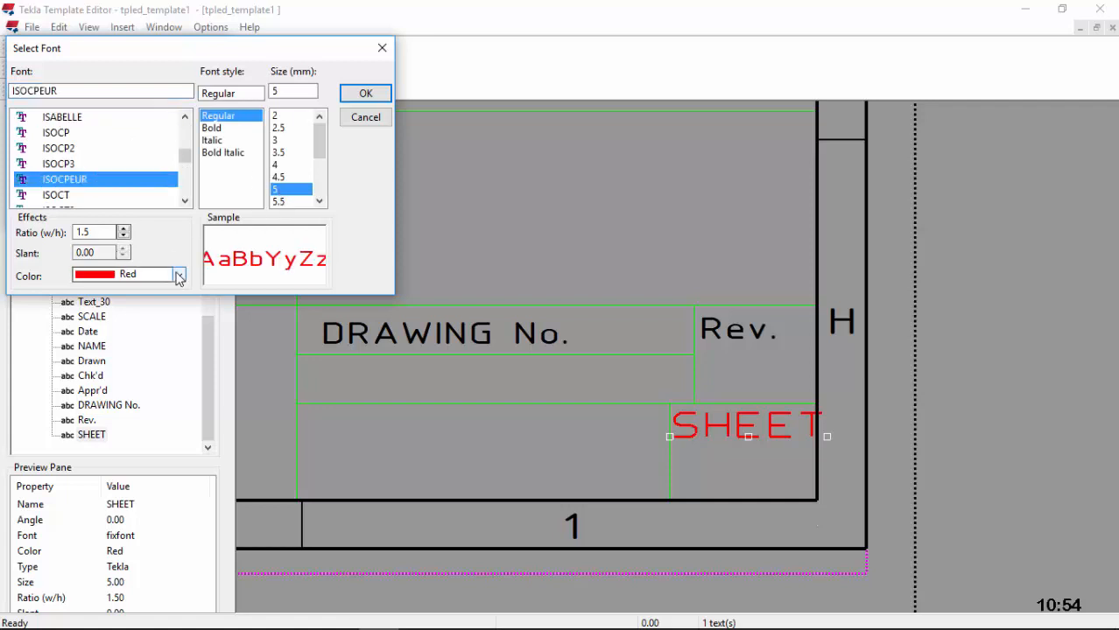
{"action": "left_click", "coordinate": [155, 289]}
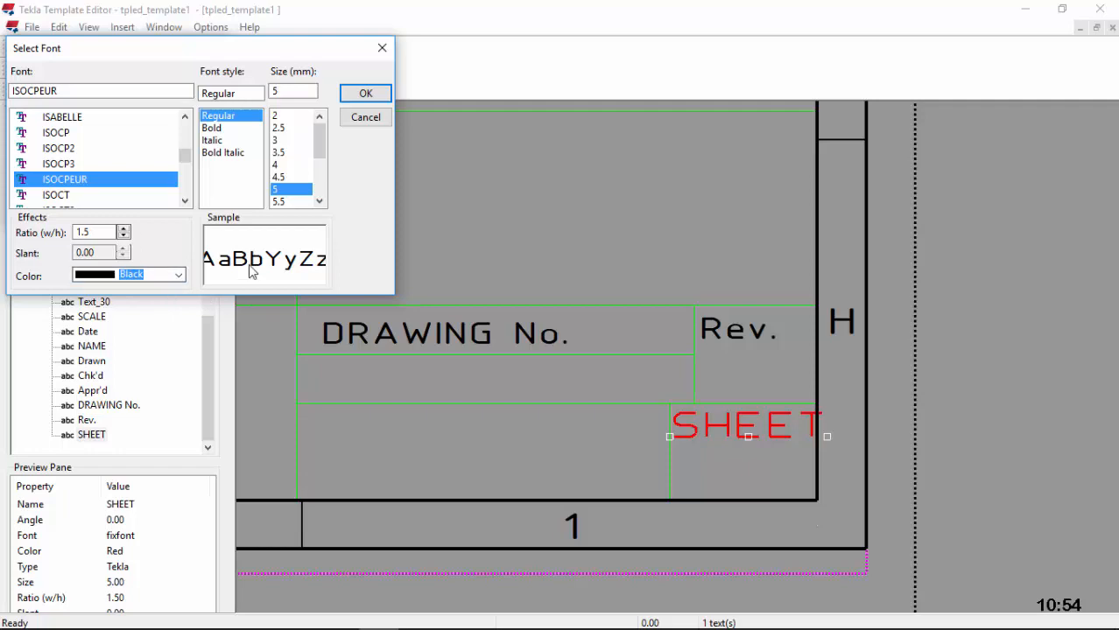
{"action": "left_click", "coordinate": [348, 94]}
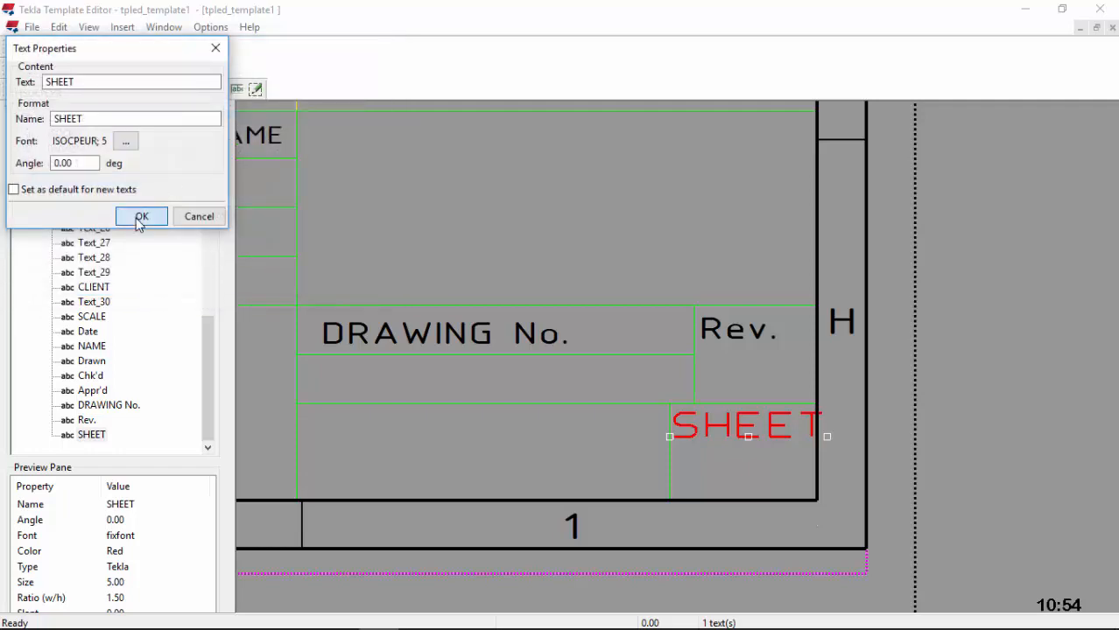
{"action": "left_click", "coordinate": [140, 216]}
{"action": "scroll", "coordinate": [809, 399], "scroll_direction": "down", "scroll_amount": 3}
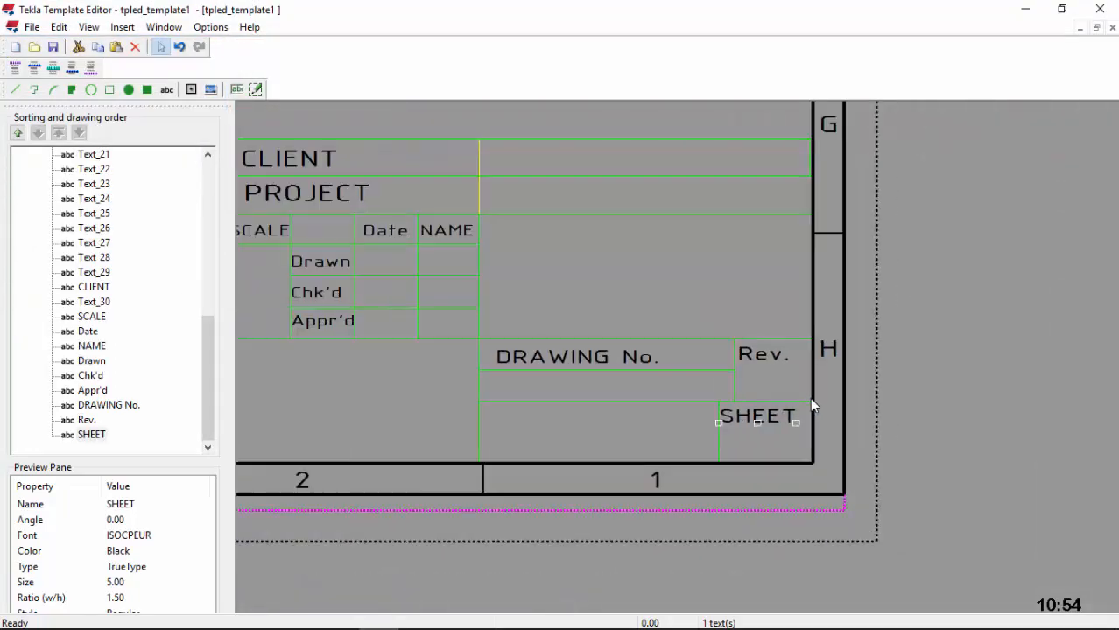
{"action": "scroll", "coordinate": [571, 415], "scroll_direction": "up", "scroll_amount": 3}
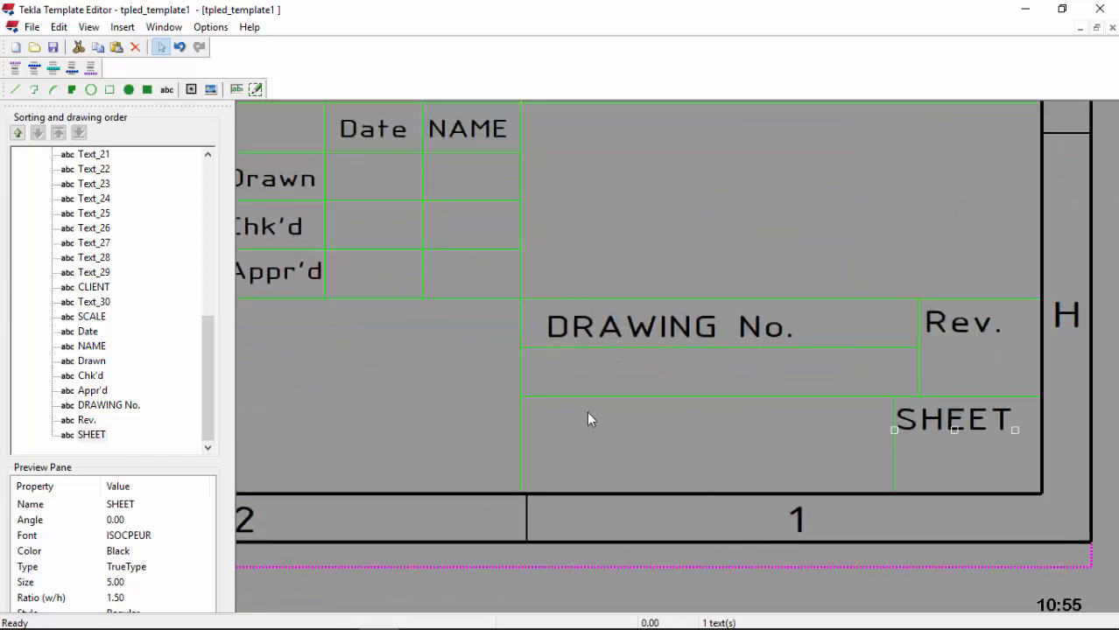
{"action": "scroll", "coordinate": [753, 421], "scroll_direction": "down", "scroll_amount": 2}
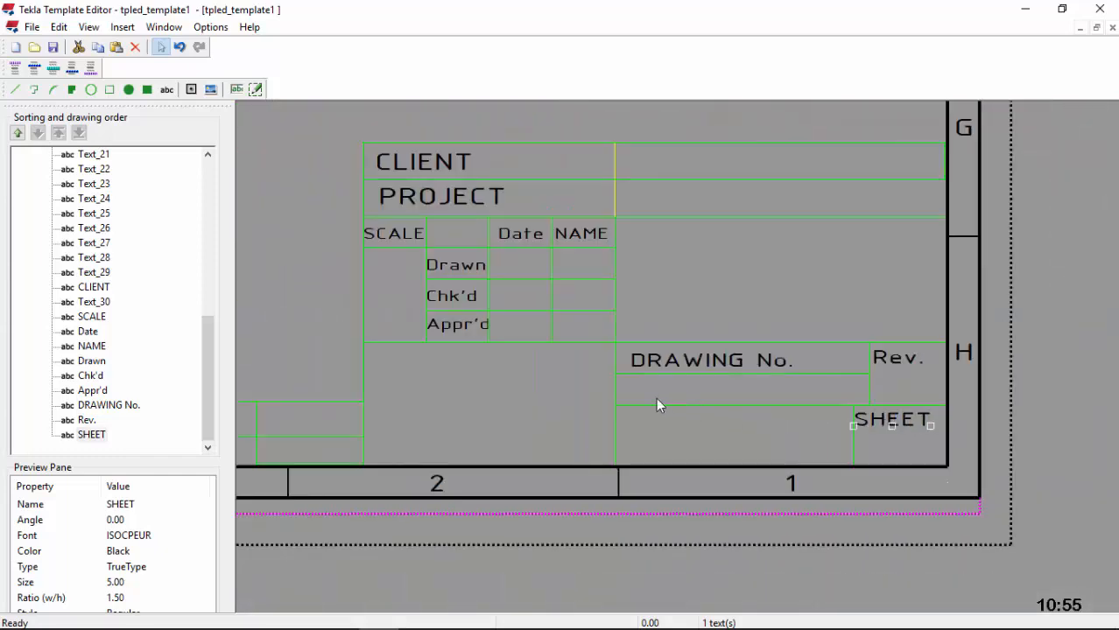
{"action": "scroll", "coordinate": [601, 400], "scroll_direction": "up", "scroll_amount": 1}
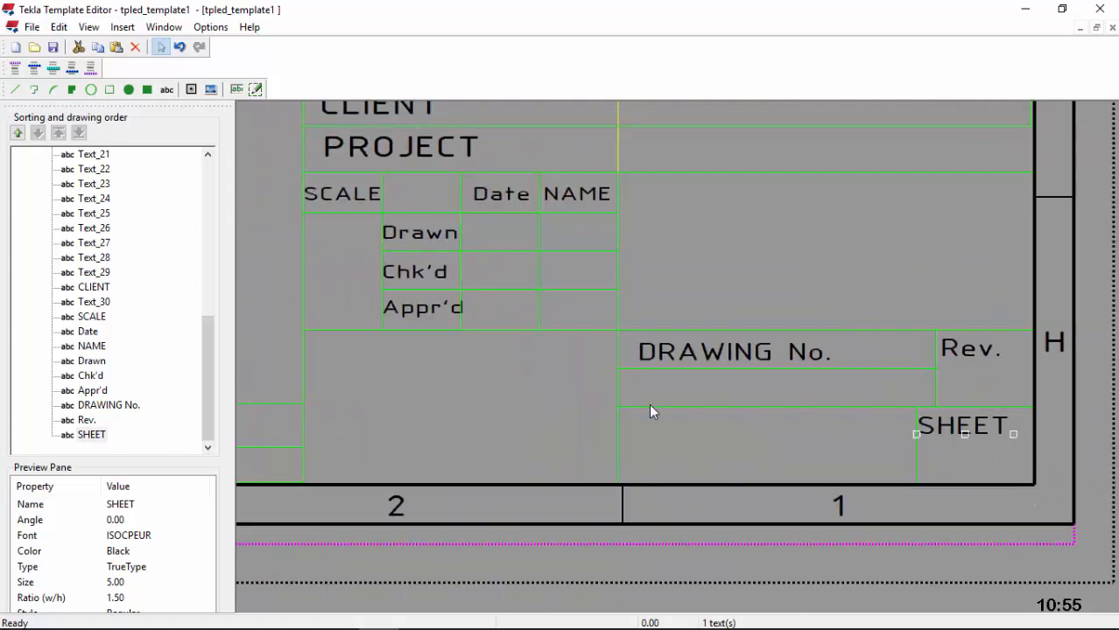
{"action": "scroll", "coordinate": [738, 410], "scroll_direction": "down", "scroll_amount": 1}
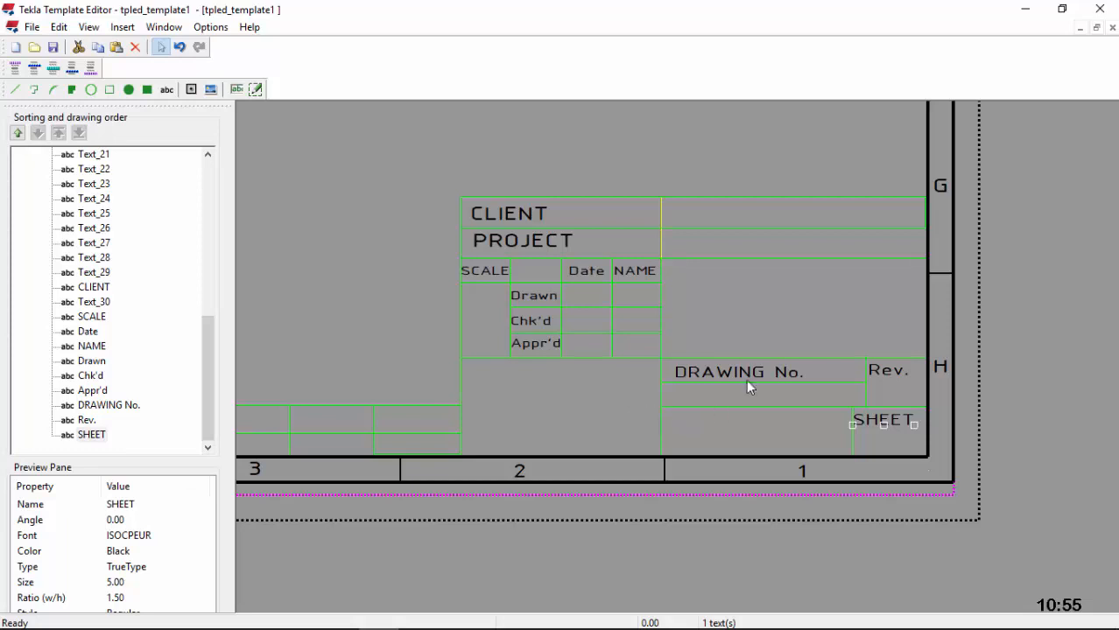
{"action": "scroll", "coordinate": [753, 263], "scroll_direction": "up", "scroll_amount": 2}
{"action": "scroll", "coordinate": [753, 272], "scroll_direction": "down", "scroll_amount": 1}
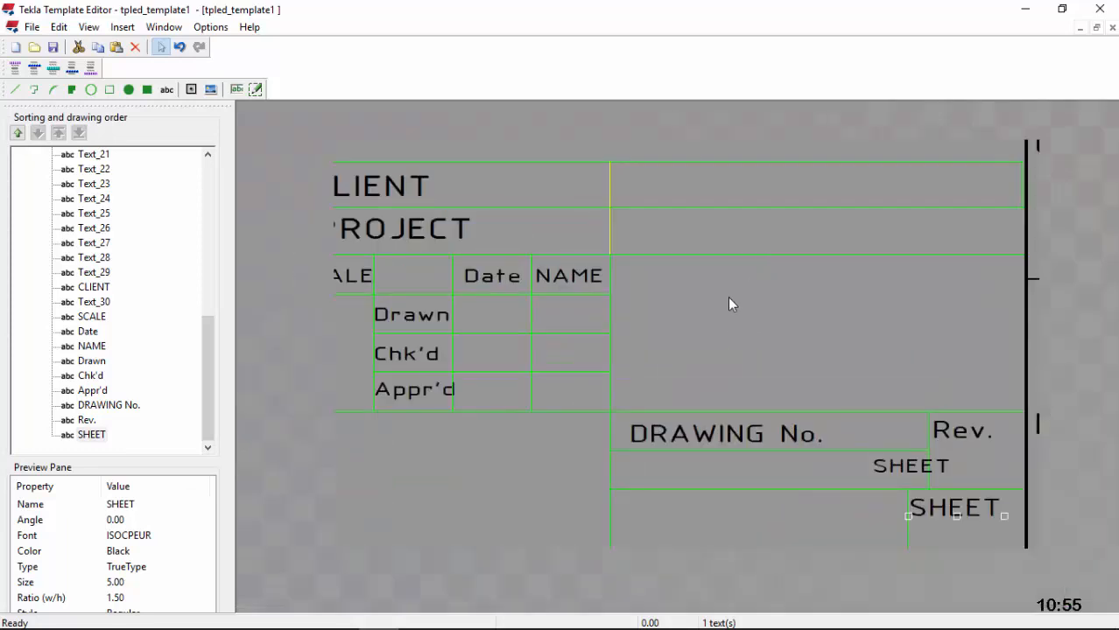
{"action": "scroll", "coordinate": [432, 369], "scroll_direction": "up", "scroll_amount": 1}
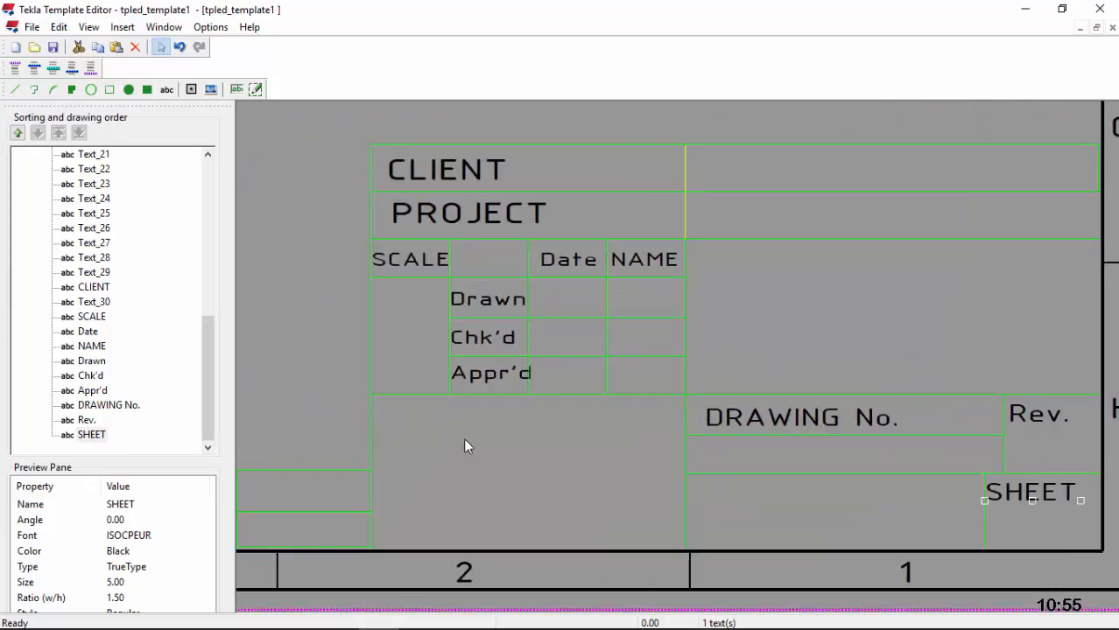
Step: Add a 'TITLE:' label in the empty block below the Appr'd row
{"action": "left_click", "coordinate": [166, 89]}
{"action": "left_click", "coordinate": [402, 447]}
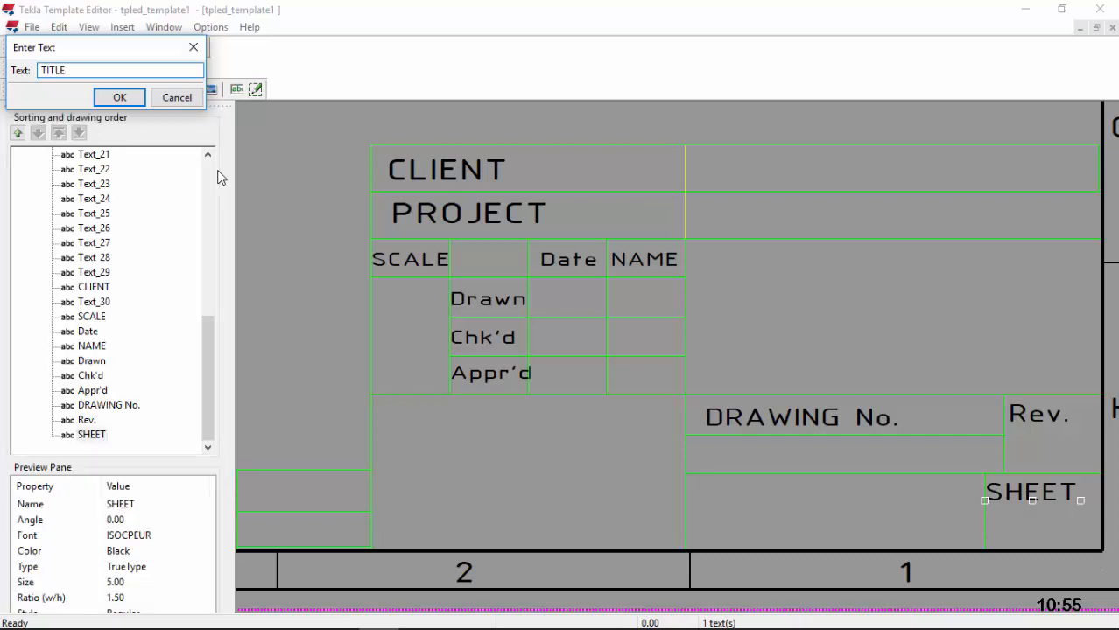
{"action": "left_click", "coordinate": [131, 100]}
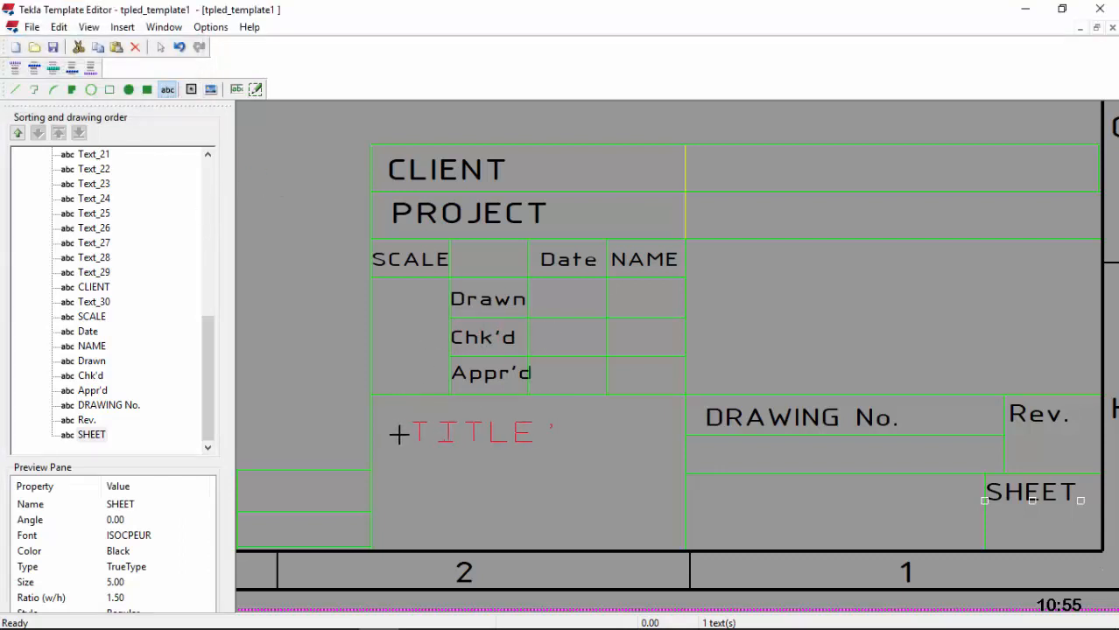
{"action": "left_click", "coordinate": [371, 422]}
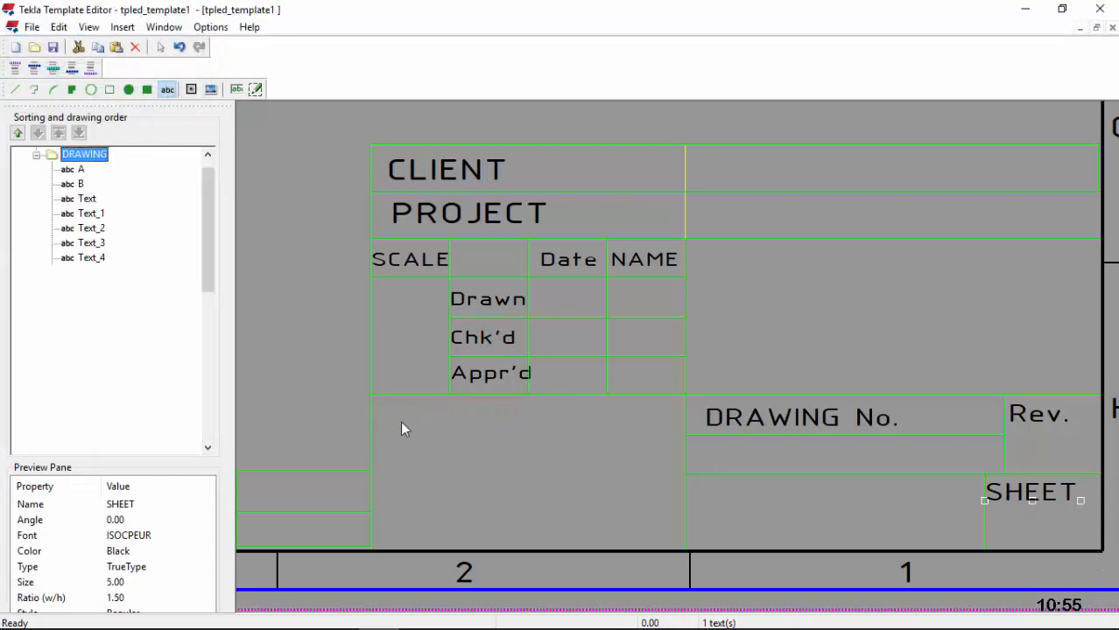
Step: Set the TITLE: label's font to black ISOCPEUR size 5
{"action": "double_click", "coordinate": [412, 419]}
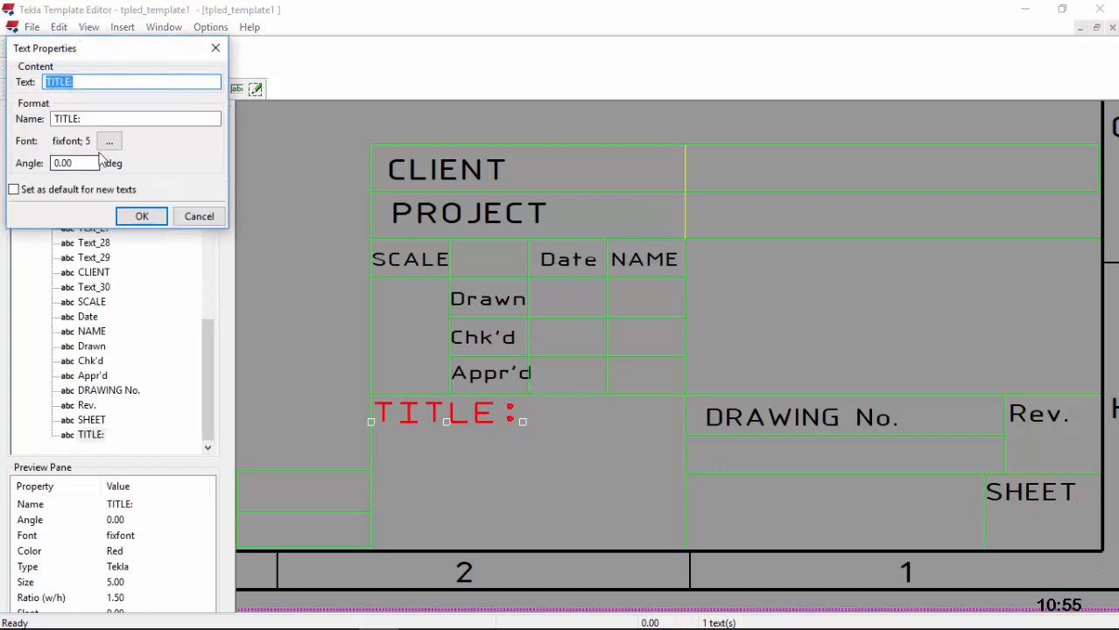
{"action": "left_click", "coordinate": [110, 143]}
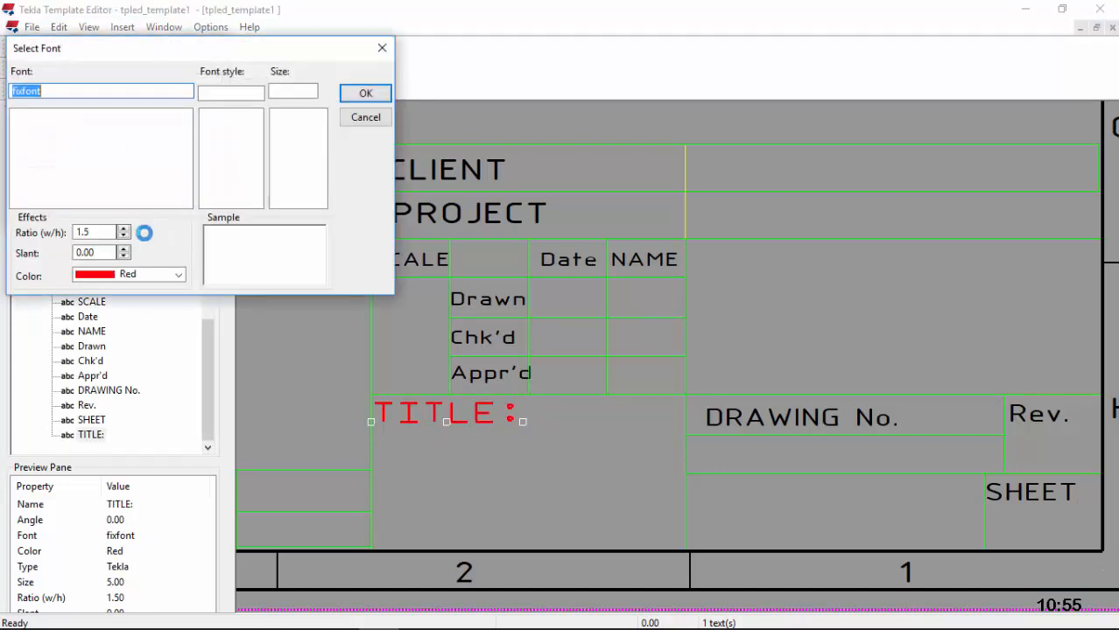
{"action": "type", "text": "IS"}
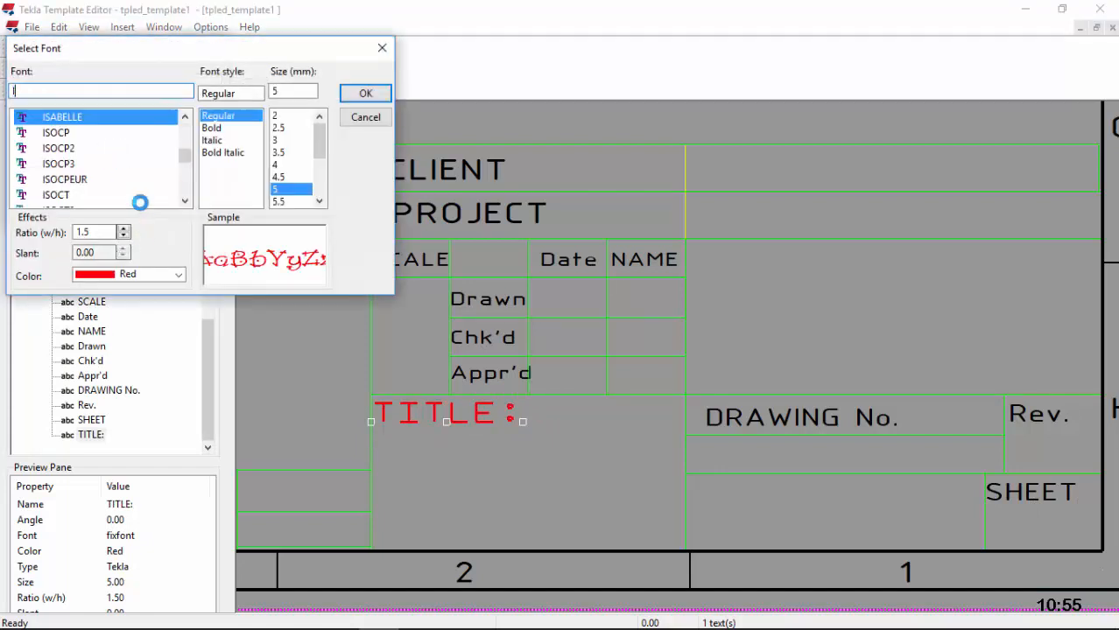
{"action": "left_click", "coordinate": [77, 181]}
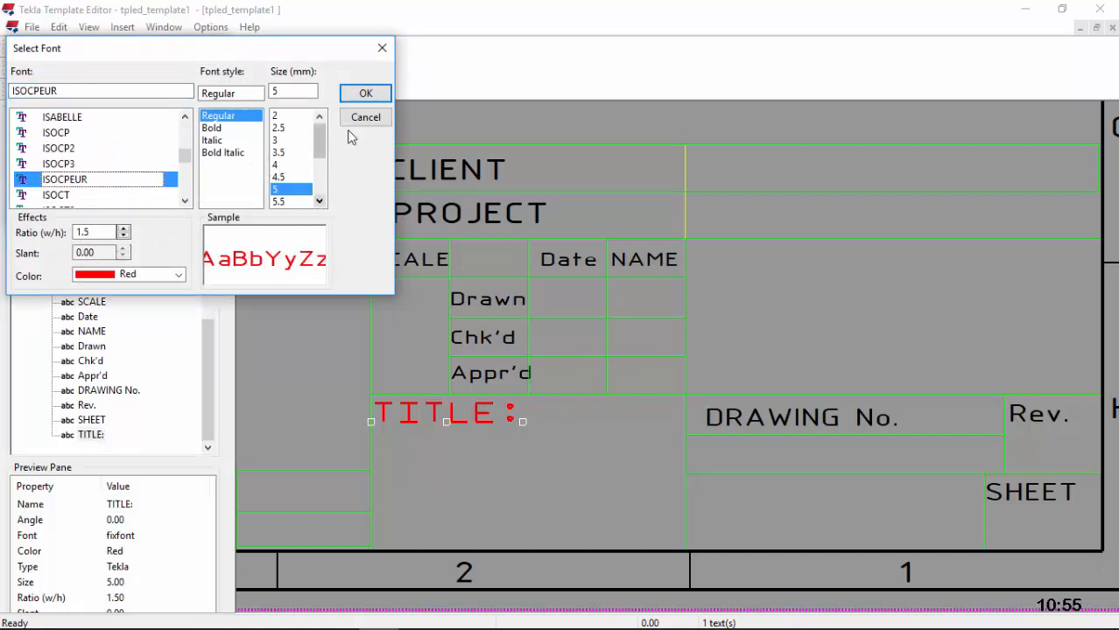
{"action": "left_click", "coordinate": [180, 275]}
{"action": "left_click", "coordinate": [131, 290]}
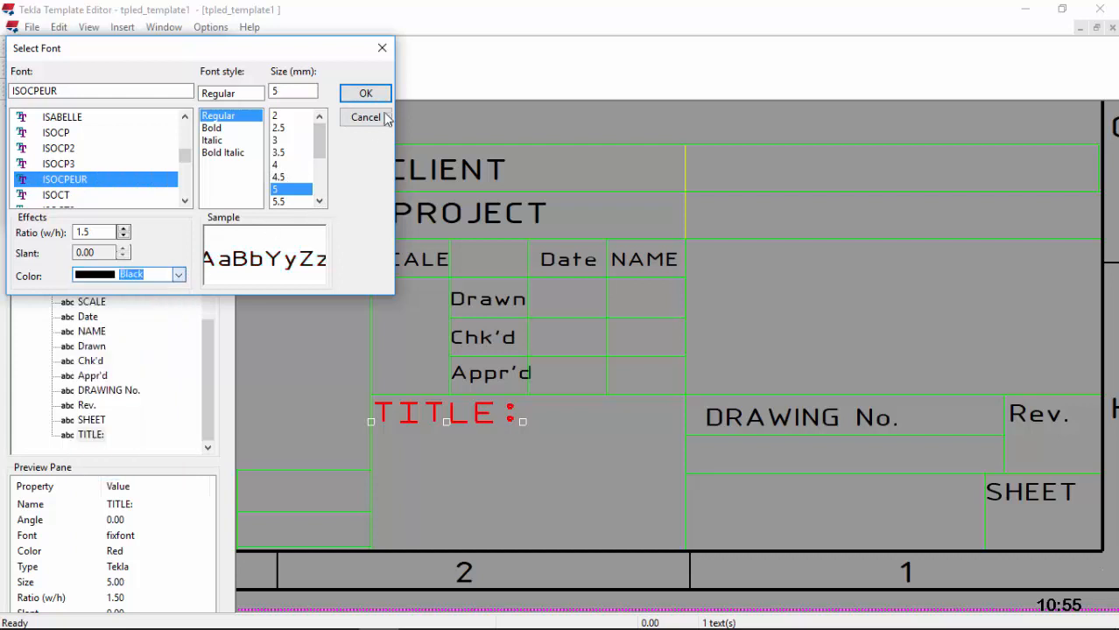
{"action": "left_click", "coordinate": [366, 93]}
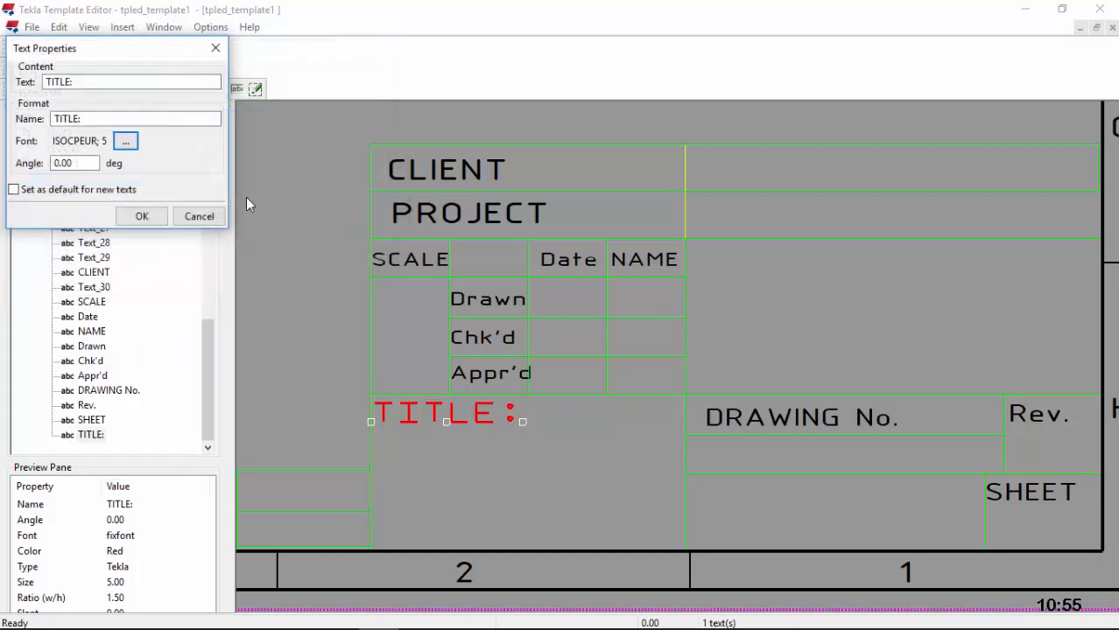
{"action": "left_click", "coordinate": [144, 219]}
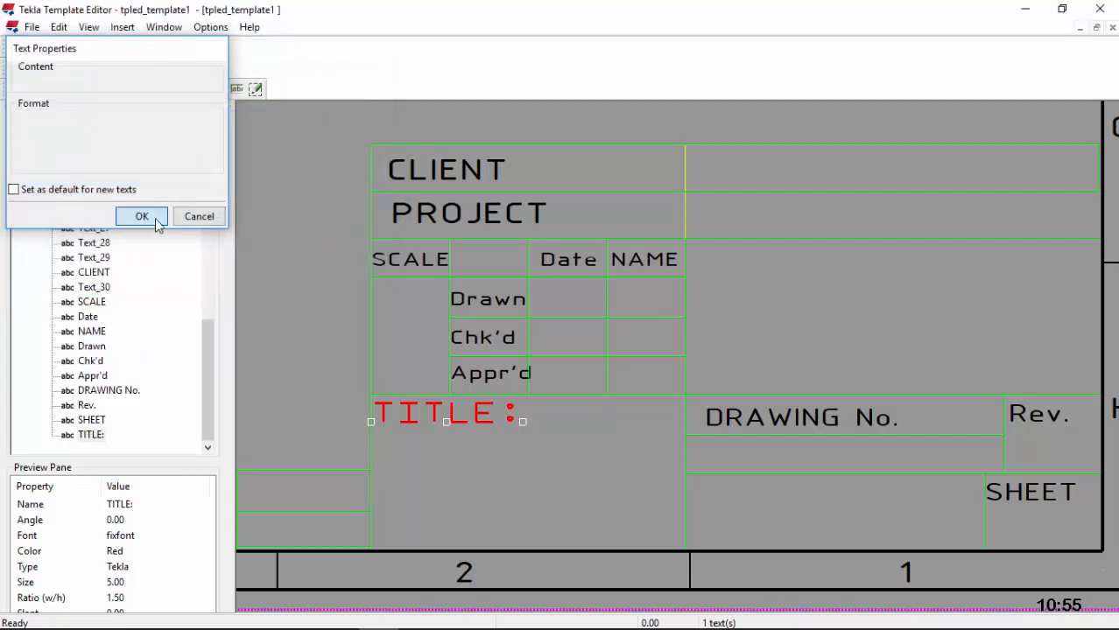
{"action": "scroll", "coordinate": [622, 429], "scroll_direction": "down", "scroll_amount": 3}
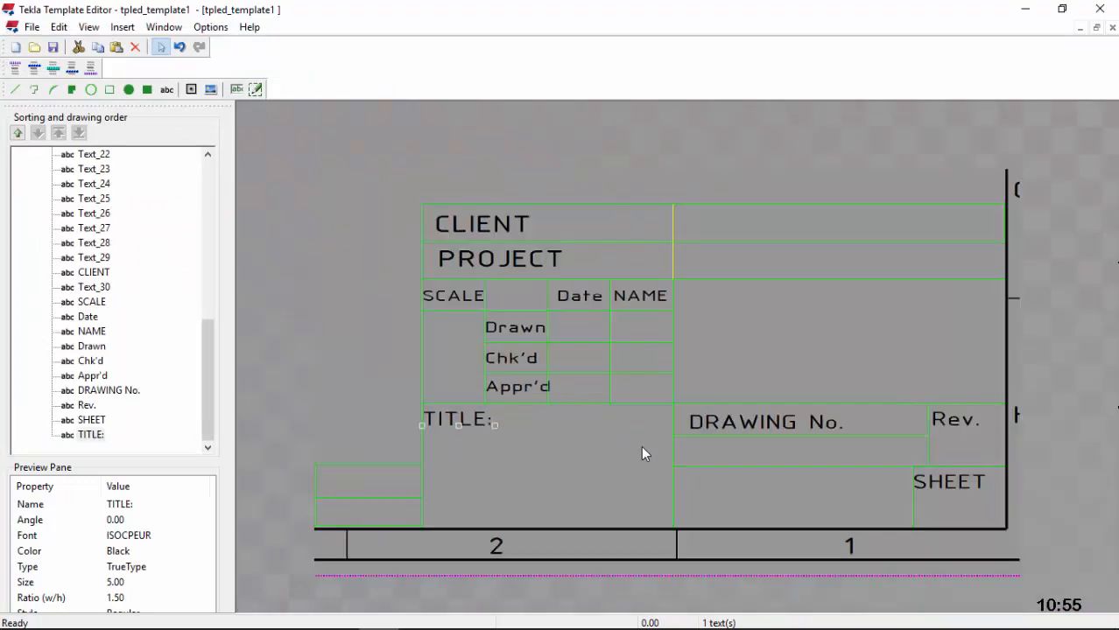
{"action": "scroll", "coordinate": [725, 452], "scroll_direction": "up", "scroll_amount": 2}
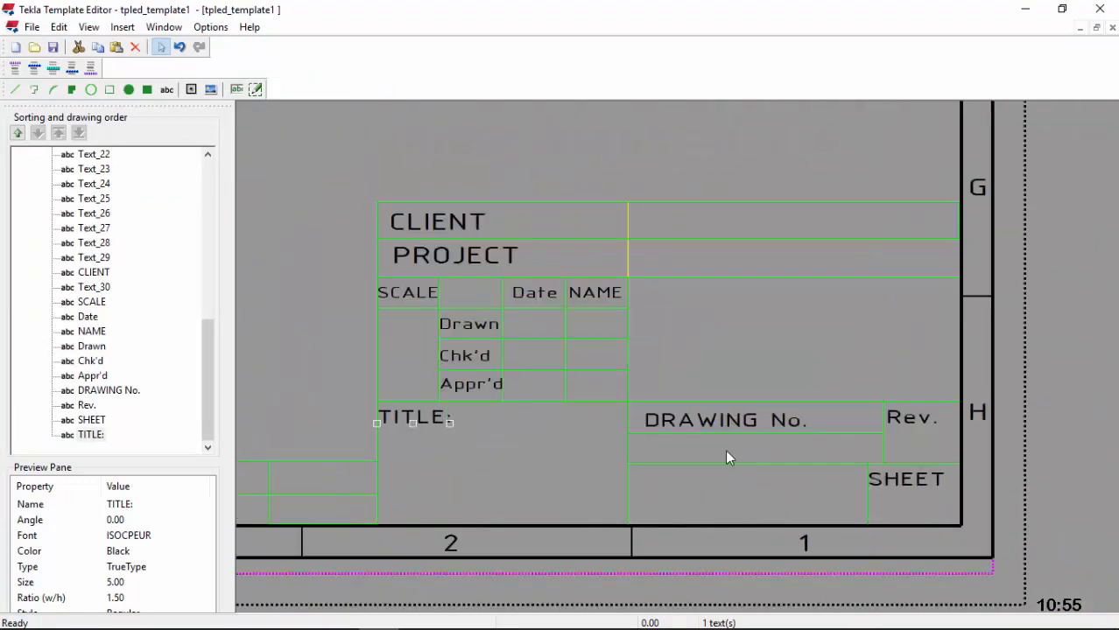
{"action": "scroll", "coordinate": [823, 429], "scroll_direction": "down", "scroll_amount": 4}
{"action": "scroll", "coordinate": [392, 469], "scroll_direction": "up", "scroll_amount": 4}
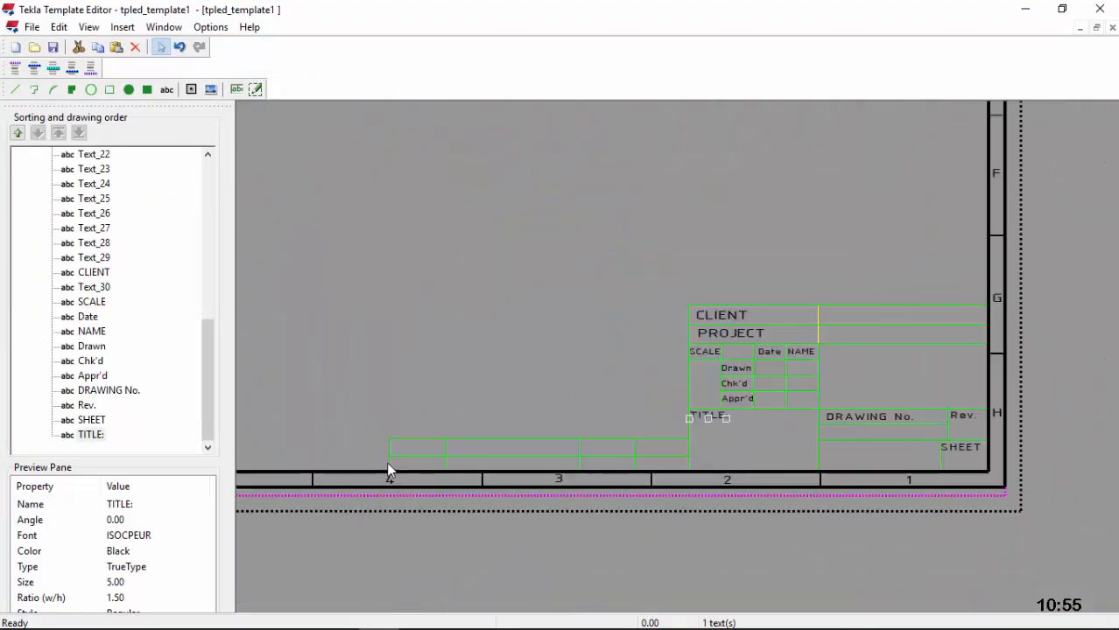
Step: Add a 'Rev. No.' label in the revision row's first cell
{"action": "left_click", "coordinate": [166, 90]}
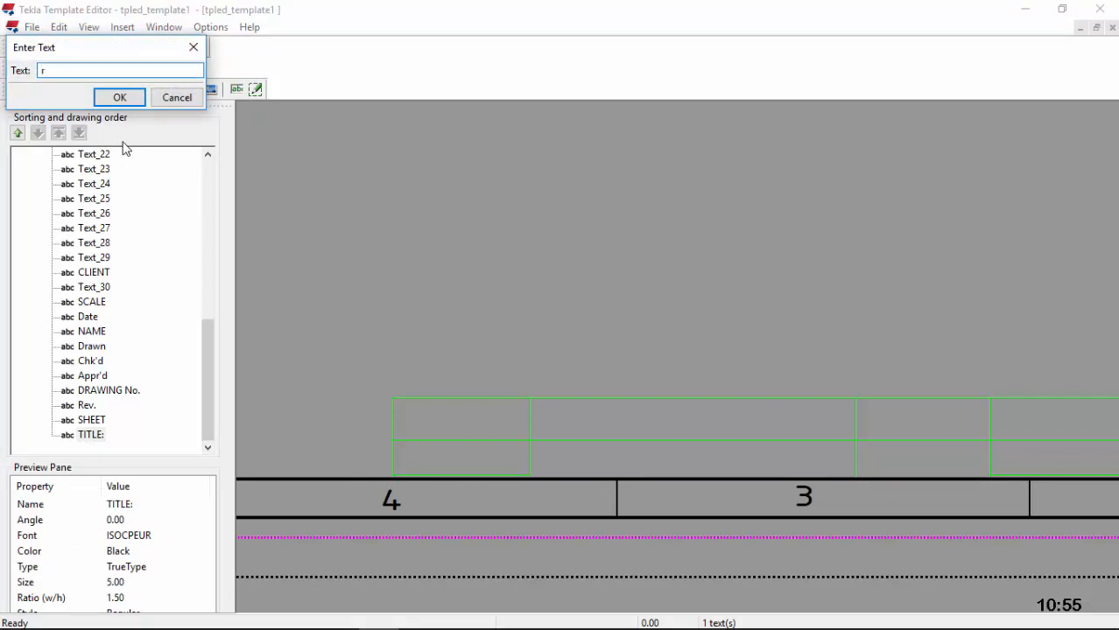
{"action": "type", "text": "Rev. No."}
{"action": "left_click", "coordinate": [119, 97]}
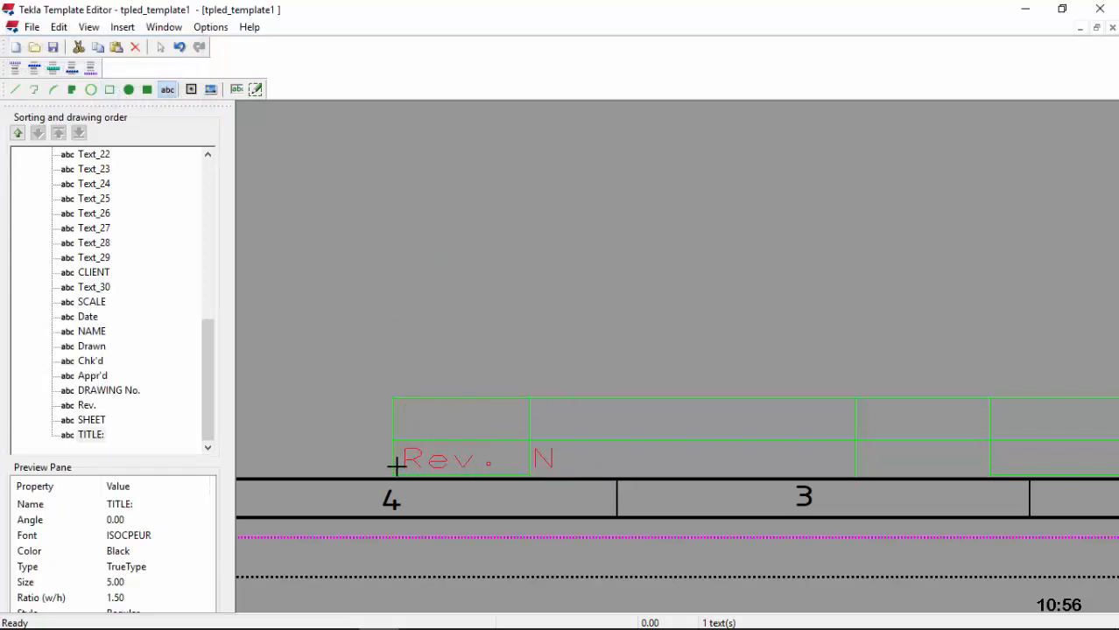
{"action": "left_click", "coordinate": [397, 468]}
Step: Set the Rev. No. label's font to black ISOCPEUR size 5
{"action": "double_click", "coordinate": [414, 467]}
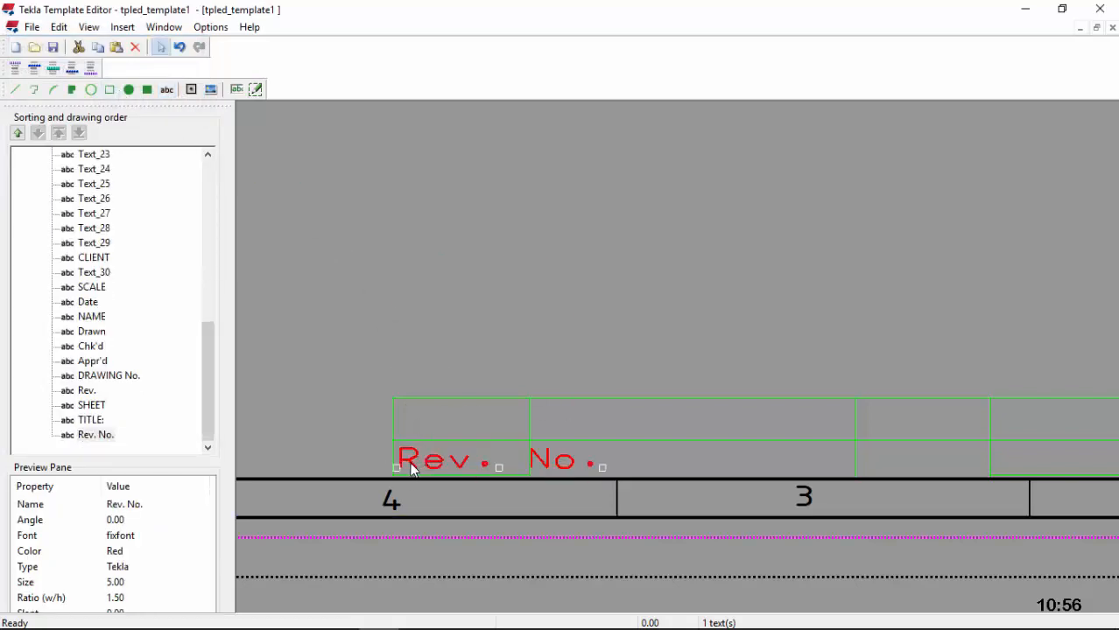
{"action": "left_click", "coordinate": [109, 141]}
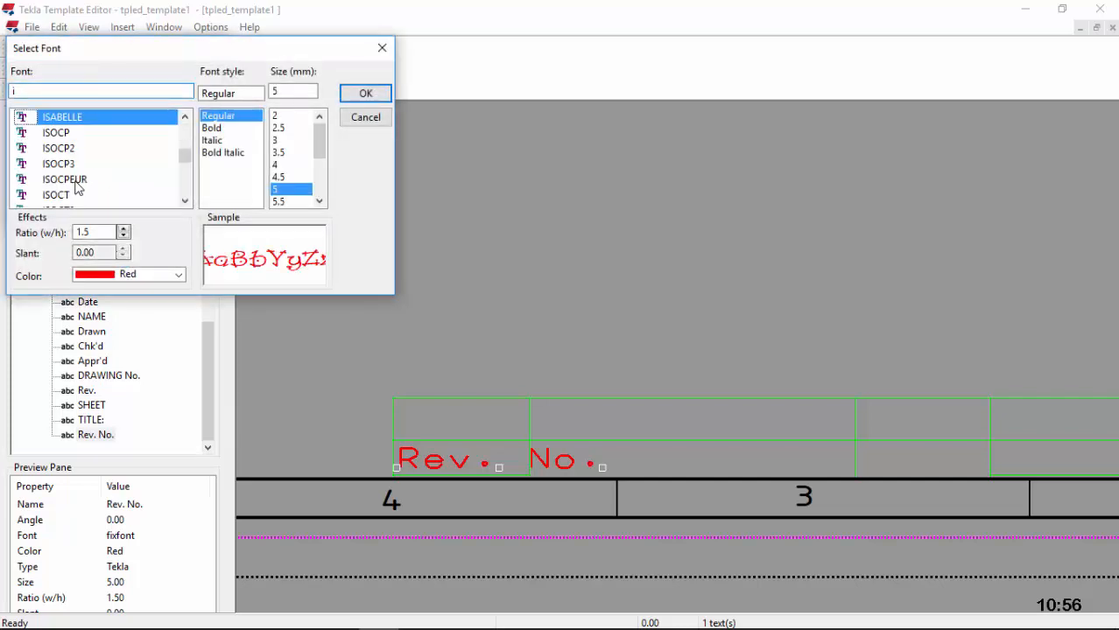
{"action": "left_click", "coordinate": [83, 180]}
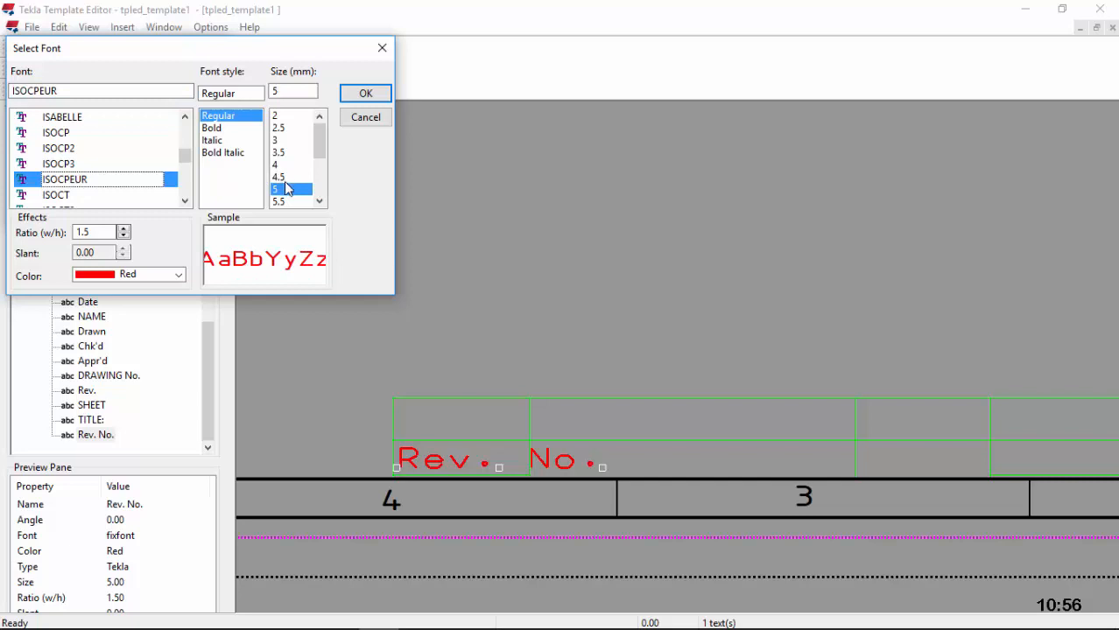
{"action": "left_click", "coordinate": [175, 275]}
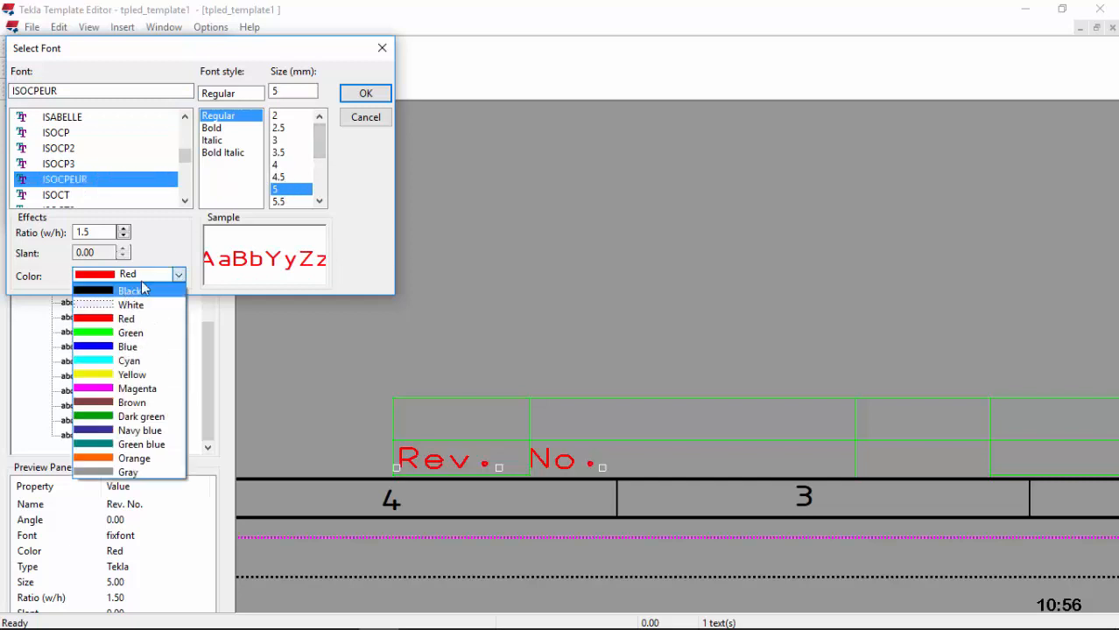
{"action": "left_click", "coordinate": [143, 290]}
{"action": "left_click", "coordinate": [362, 94]}
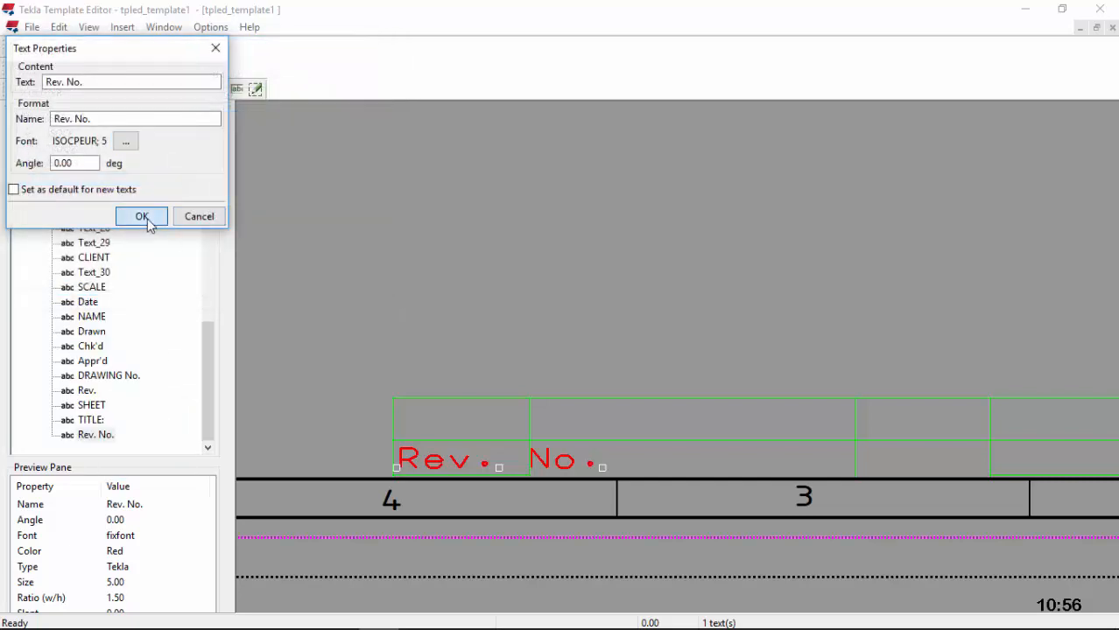
{"action": "left_click", "coordinate": [142, 218]}
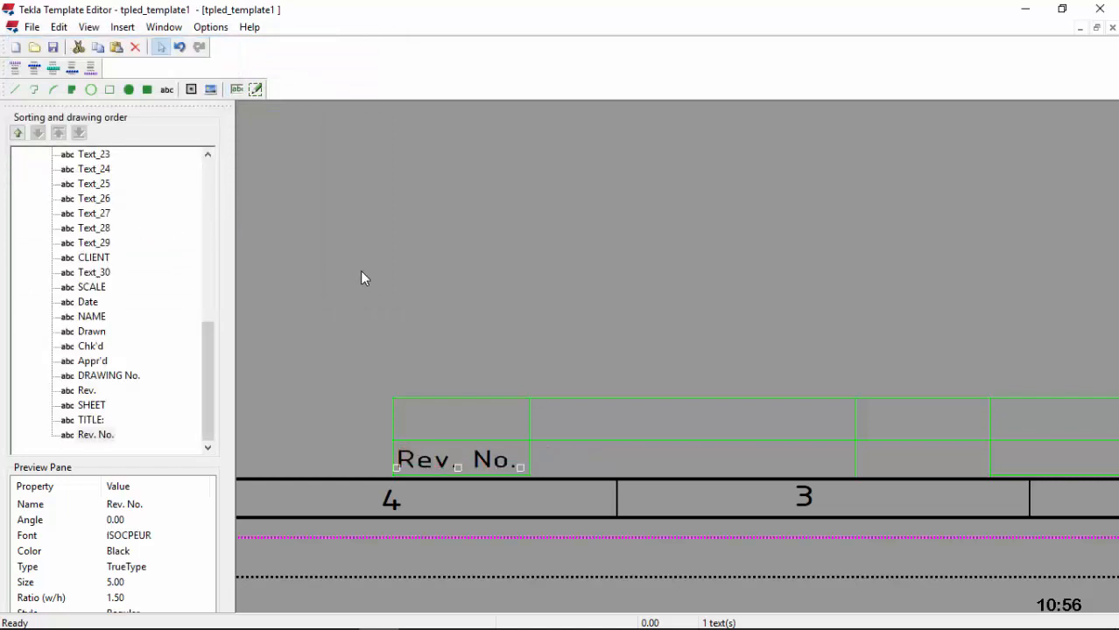
Step: Add a 'REVISION' label beside Rev. No. in the revision row
{"action": "scroll", "coordinate": [607, 456], "scroll_direction": "down", "scroll_amount": 1}
{"action": "scroll", "coordinate": [691, 465], "scroll_direction": "up", "scroll_amount": 1}
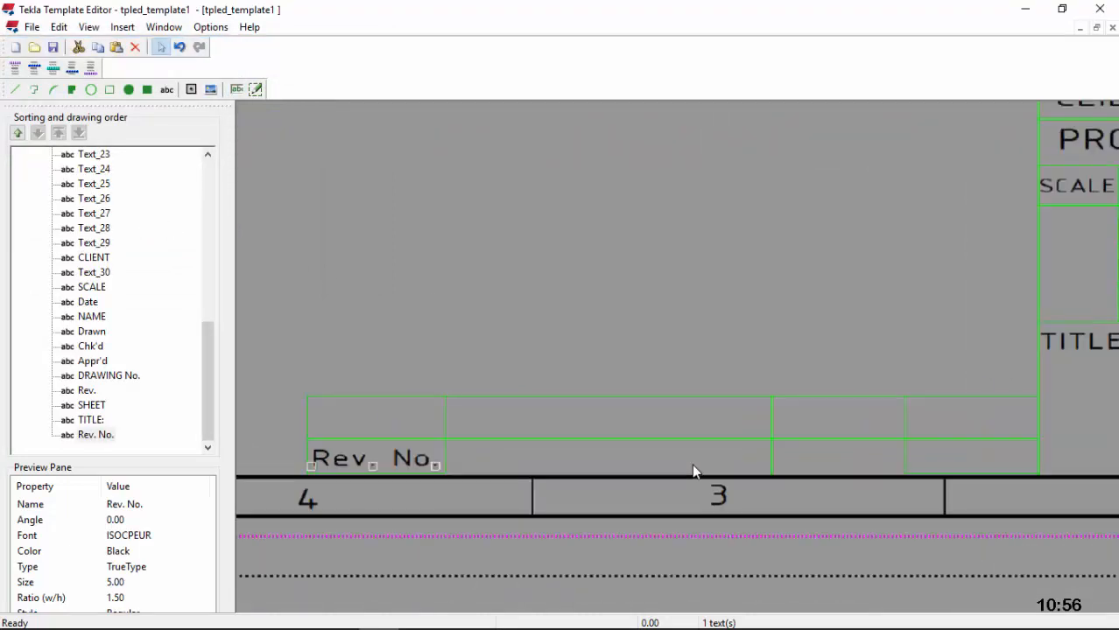
{"action": "left_click", "coordinate": [166, 89]}
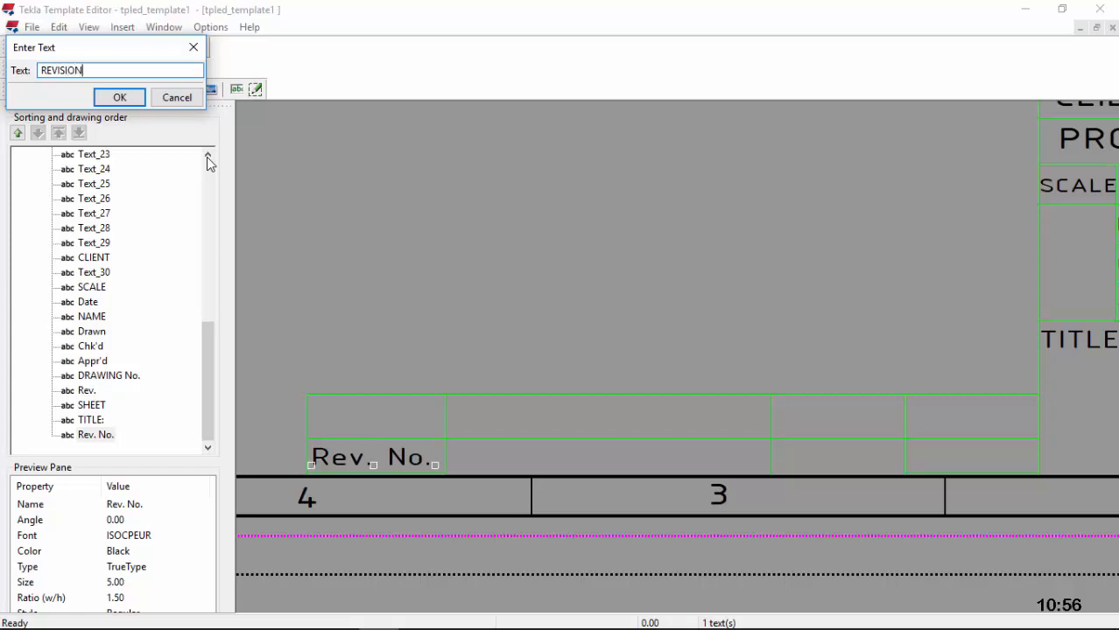
{"action": "left_click", "coordinate": [120, 97]}
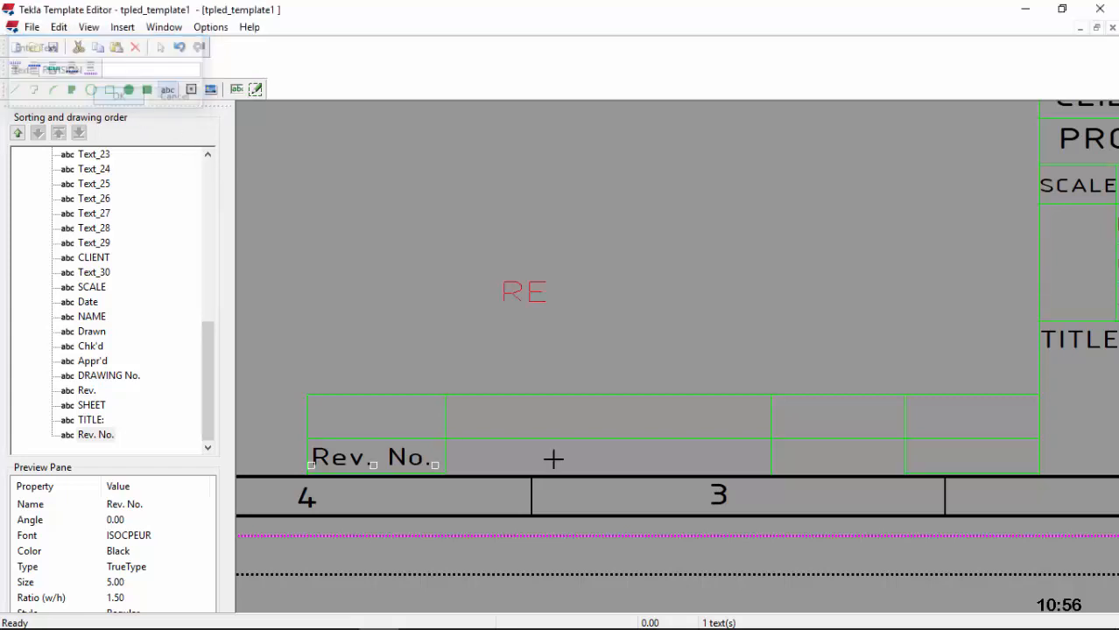
{"action": "left_click", "coordinate": [491, 466]}
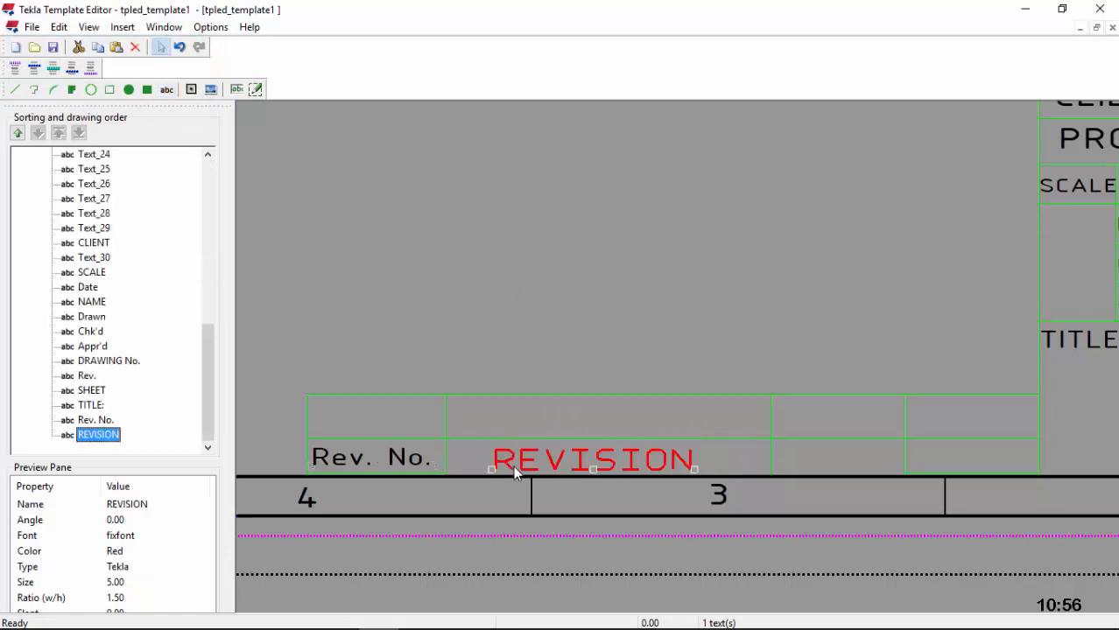
Step: Change the REVISION label from red fixfont to black ISOCPEUR
{"action": "double_click", "coordinate": [508, 466]}
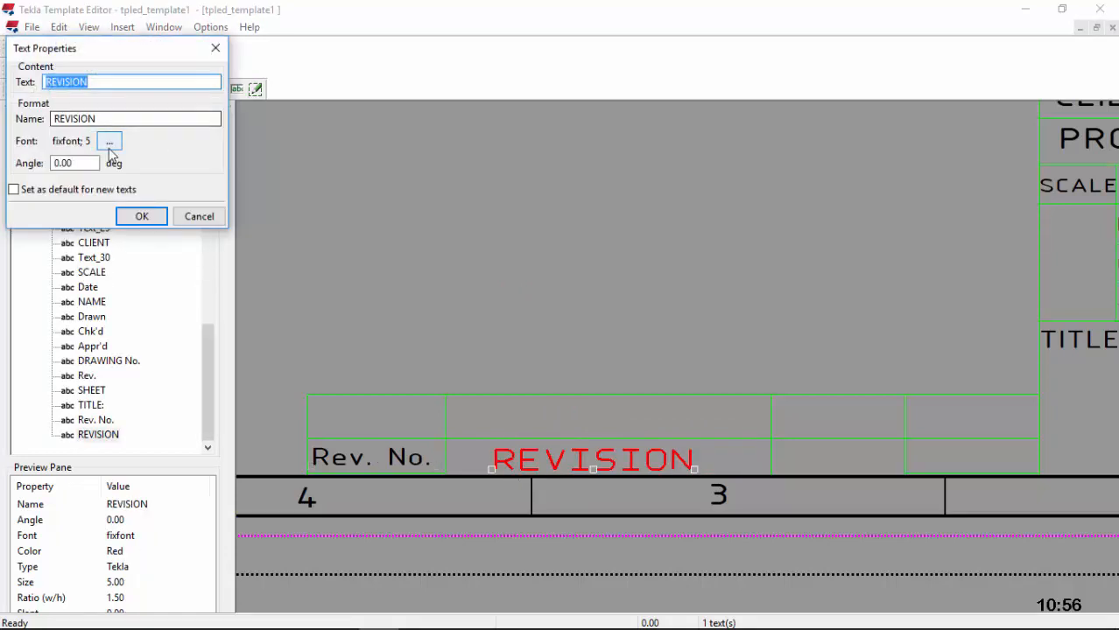
{"action": "left_click", "coordinate": [110, 145]}
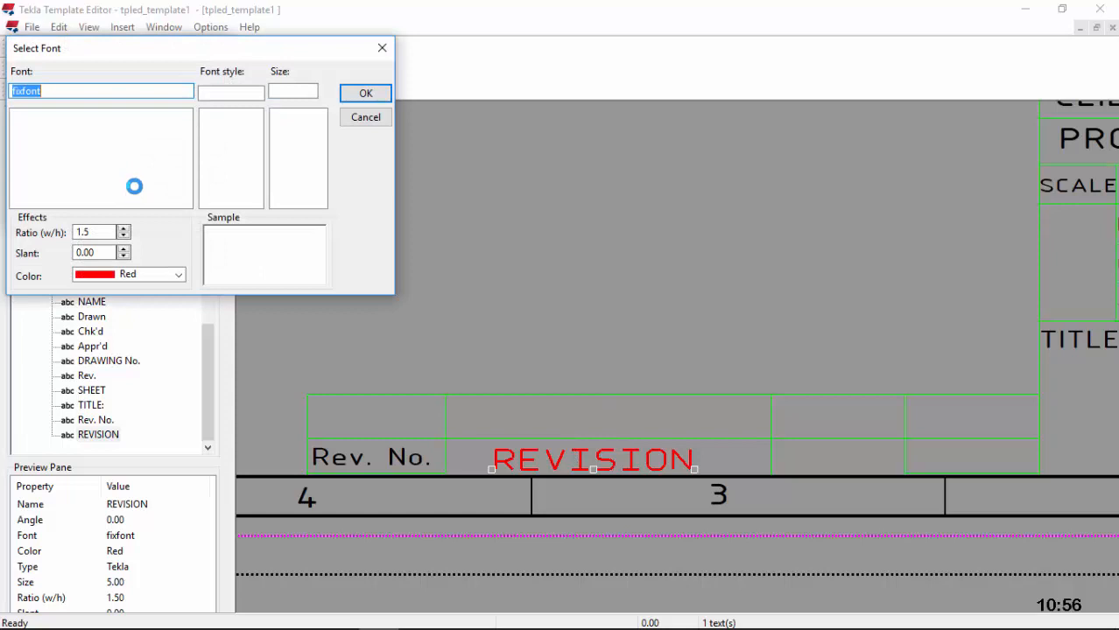
{"action": "type", "text": "IS"}
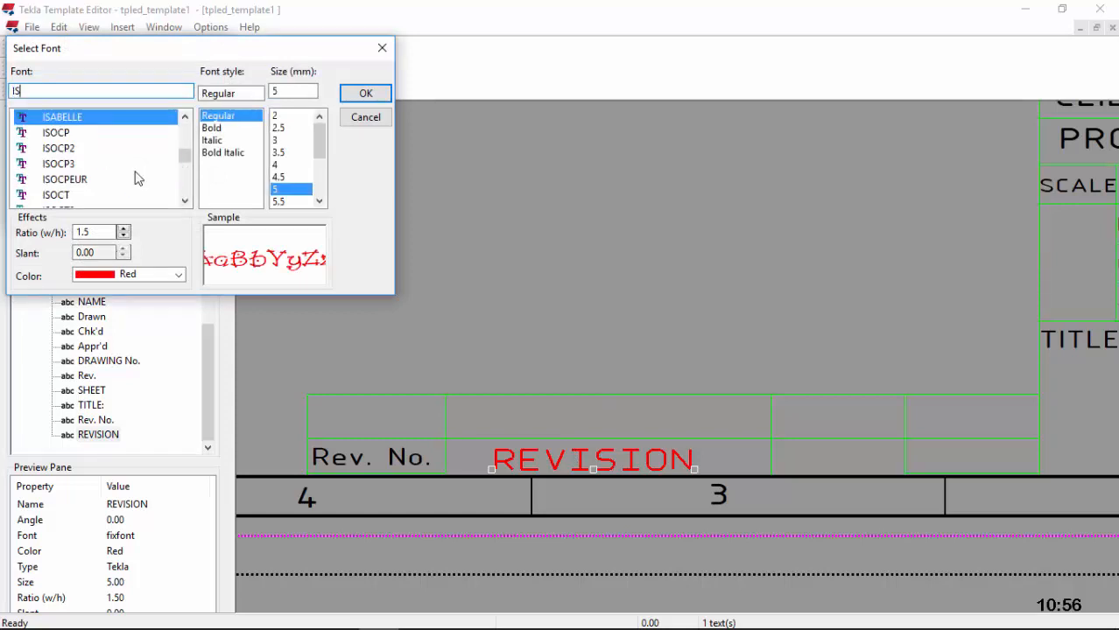
{"action": "left_click", "coordinate": [81, 179]}
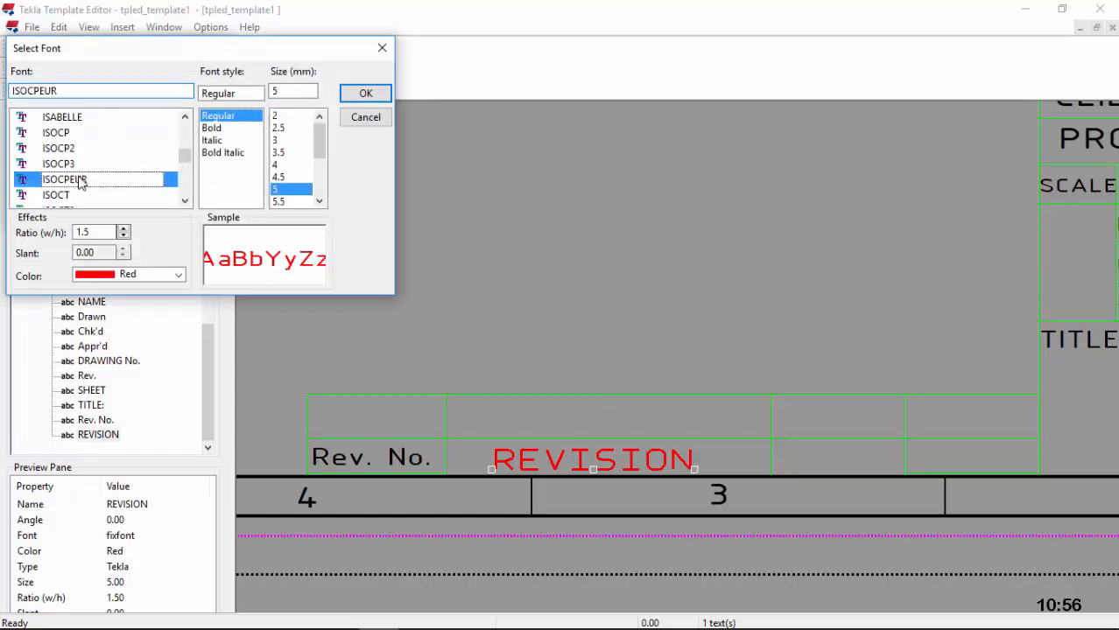
{"action": "left_click", "coordinate": [180, 275]}
{"action": "left_click", "coordinate": [105, 476]}
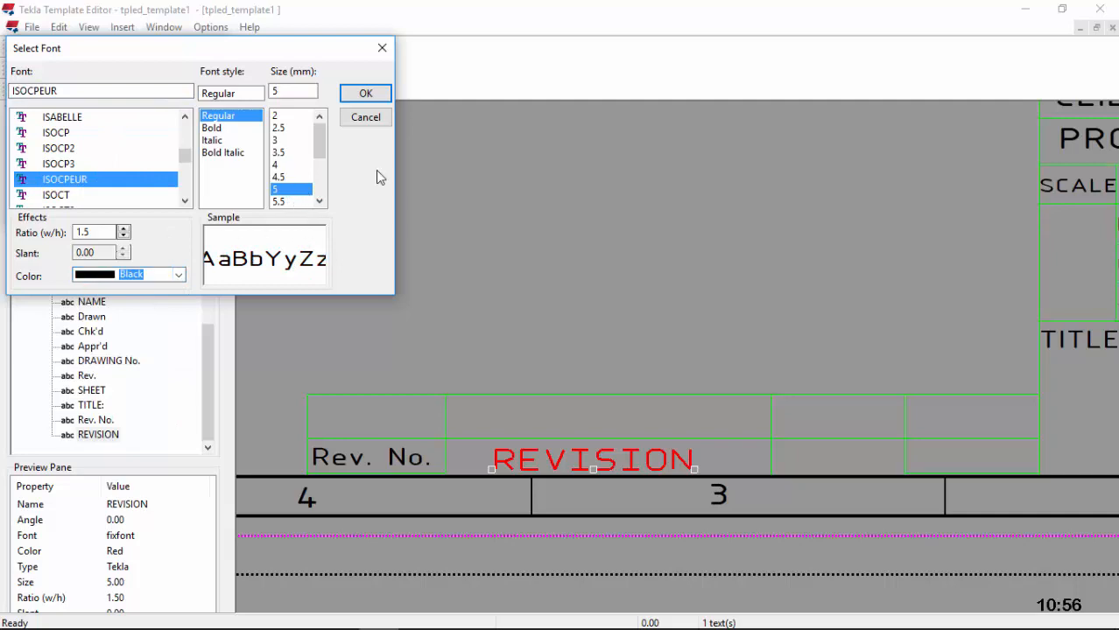
{"action": "left_click", "coordinate": [365, 93]}
{"action": "left_click", "coordinate": [144, 217]}
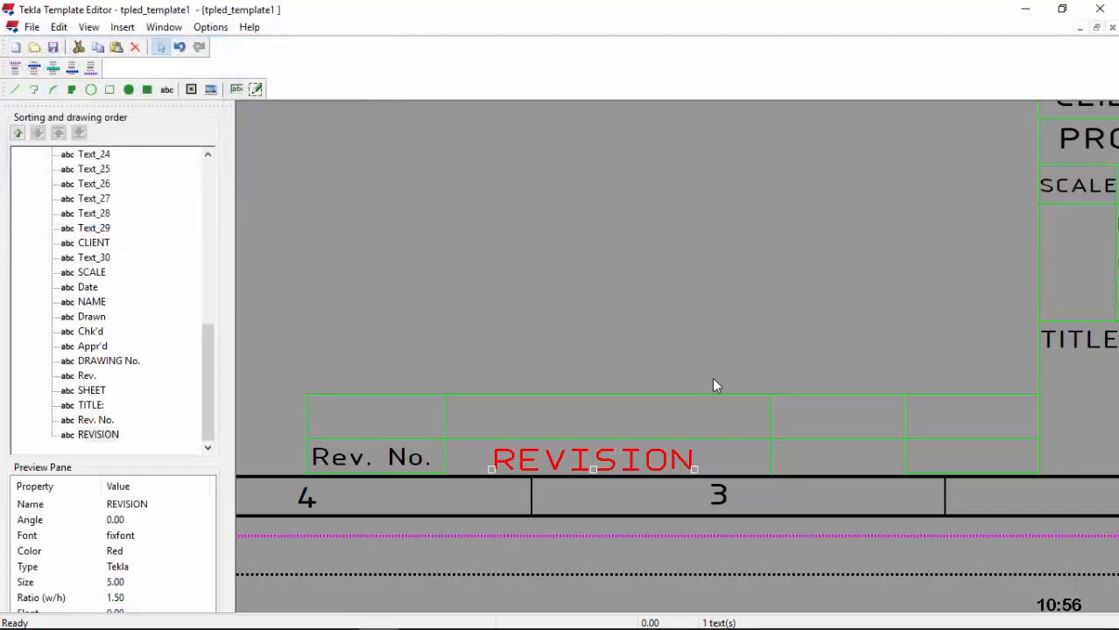
{"action": "scroll", "coordinate": [442, 416], "scroll_direction": "down", "scroll_amount": 2}
{"action": "scroll", "coordinate": [799, 442], "scroll_direction": "up", "scroll_amount": 1}
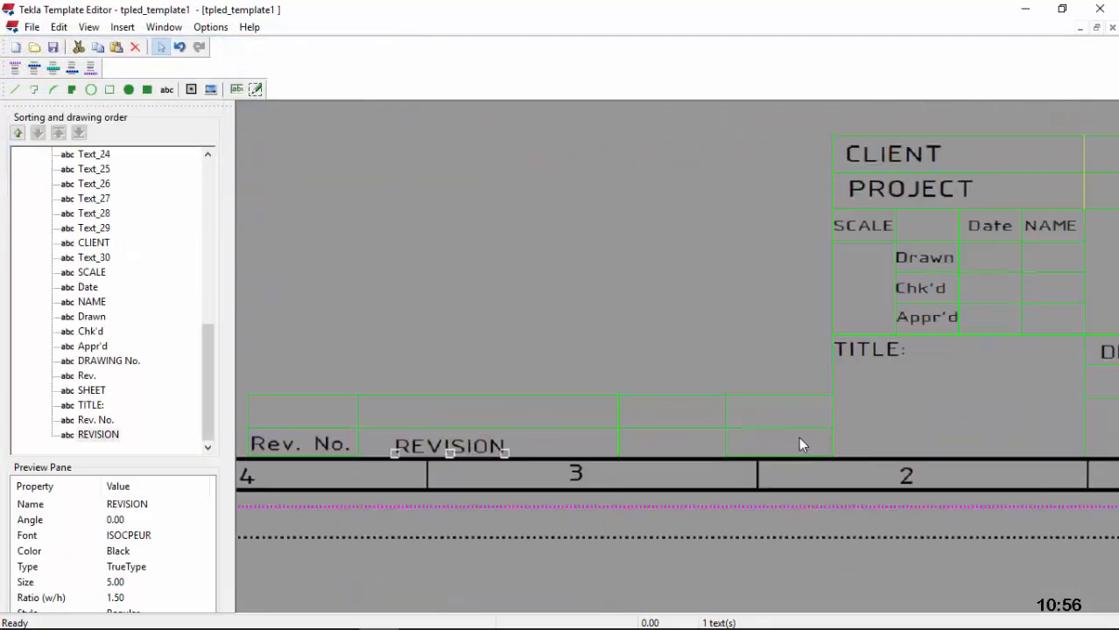
{"action": "scroll", "coordinate": [799, 440], "scroll_direction": "up", "scroll_amount": 1}
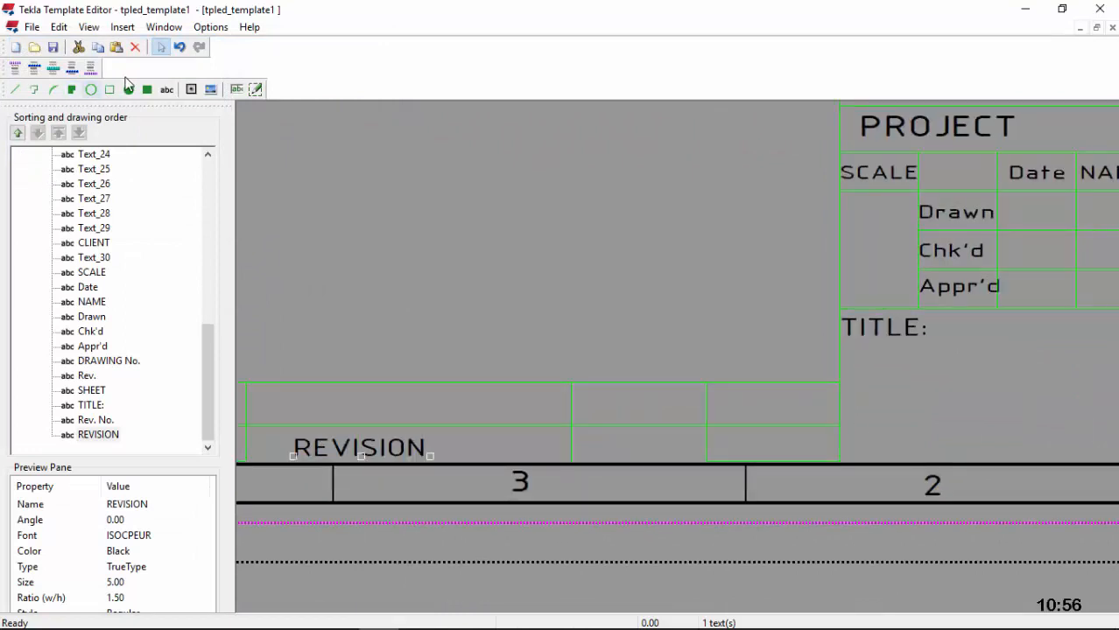
{"action": "left_click", "coordinate": [169, 90]}
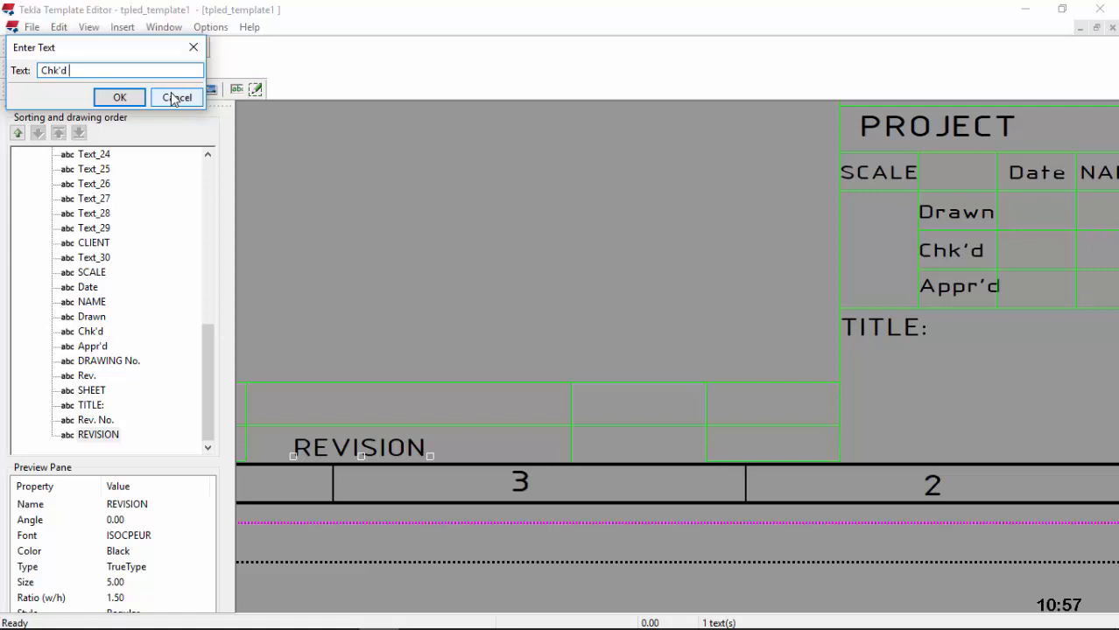
Step: Place a "Chk'd by" label right of REVISION and make it black ISOCPEUR size 5
{"action": "left_click", "coordinate": [117, 98]}
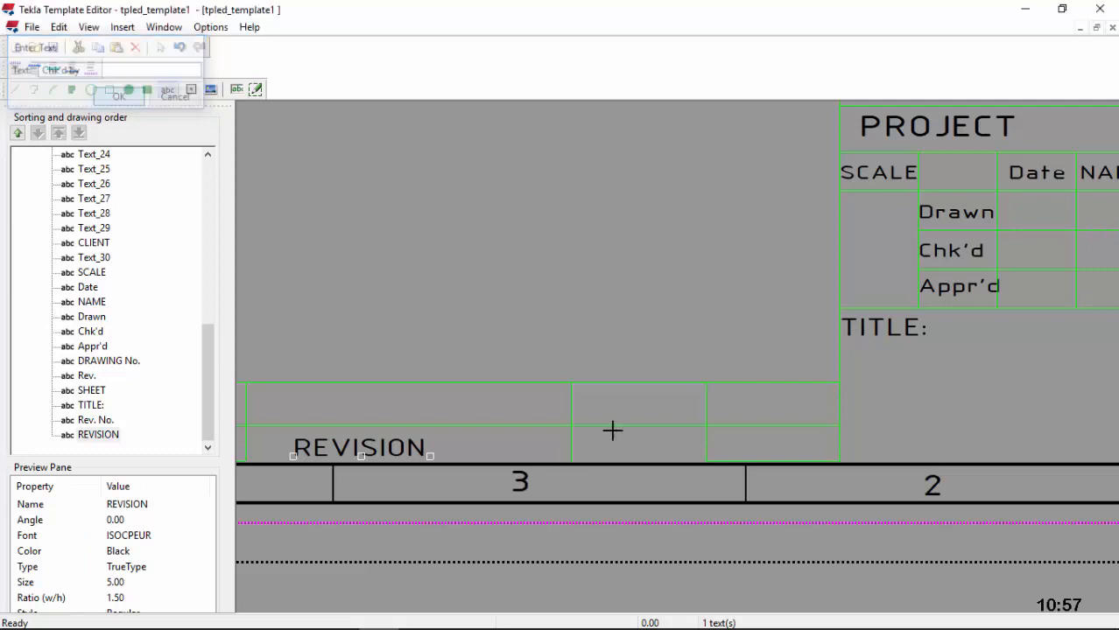
{"action": "left_click", "coordinate": [571, 454]}
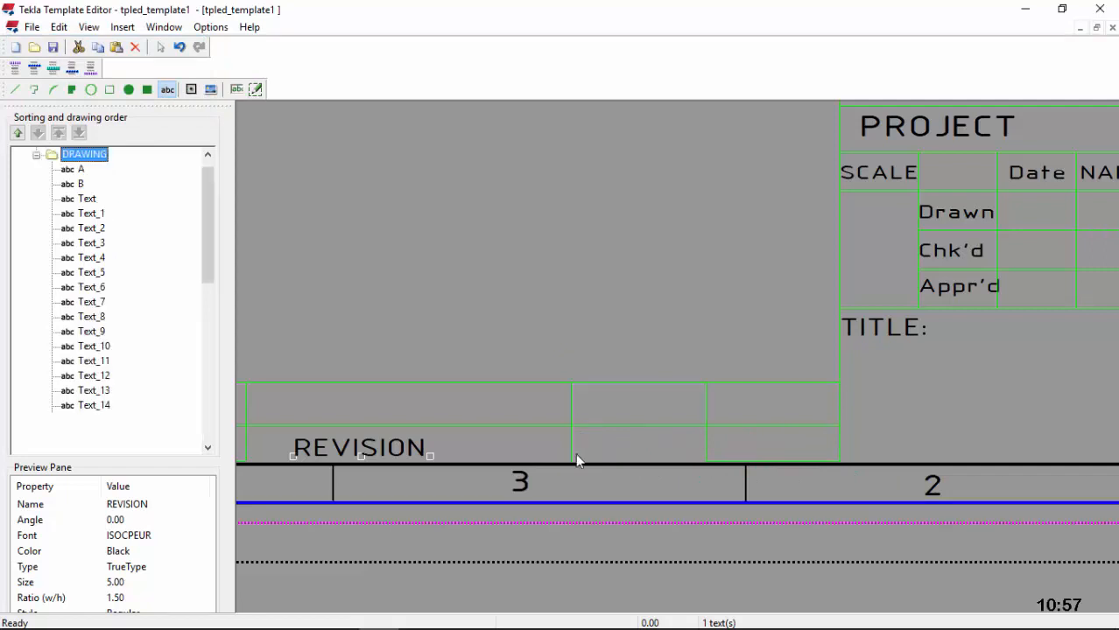
{"action": "double_click", "coordinate": [582, 452]}
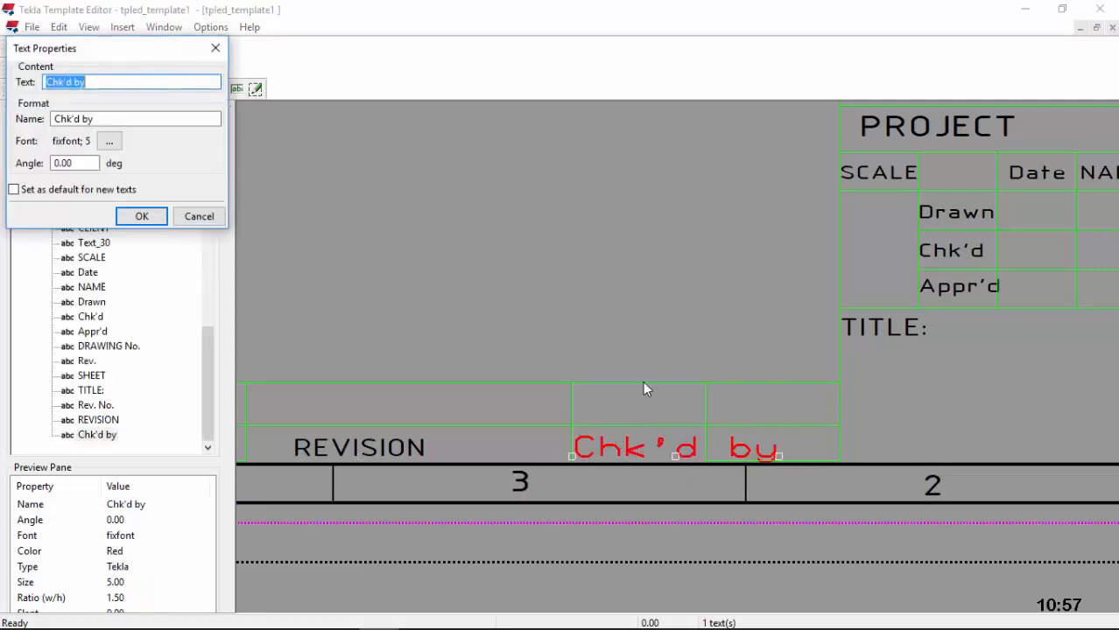
{"action": "left_click", "coordinate": [109, 141]}
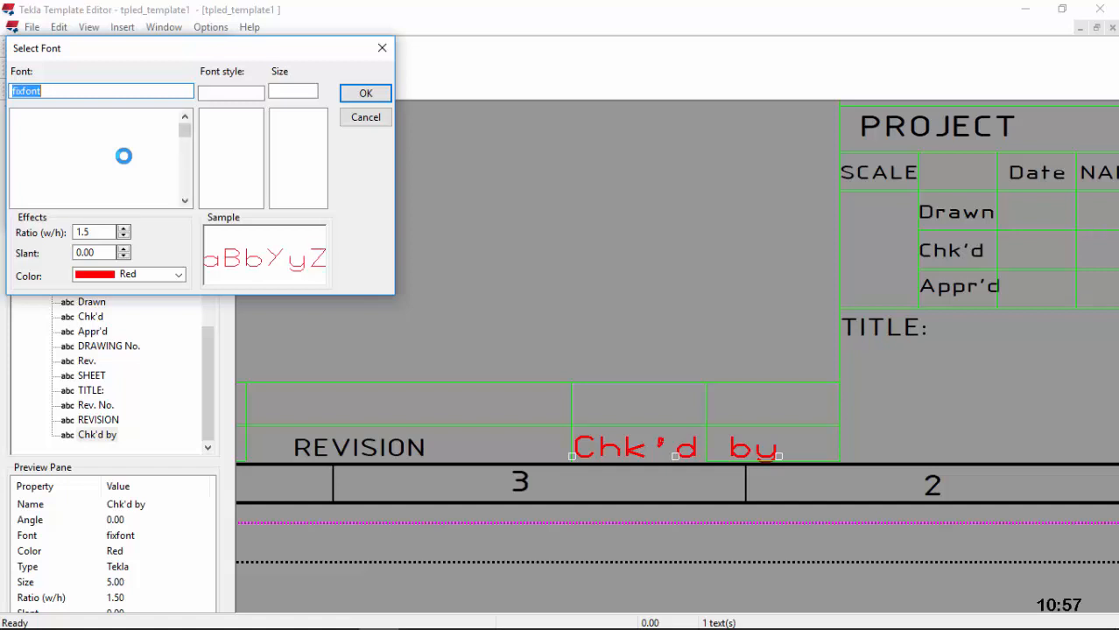
{"action": "type", "text": "I"}
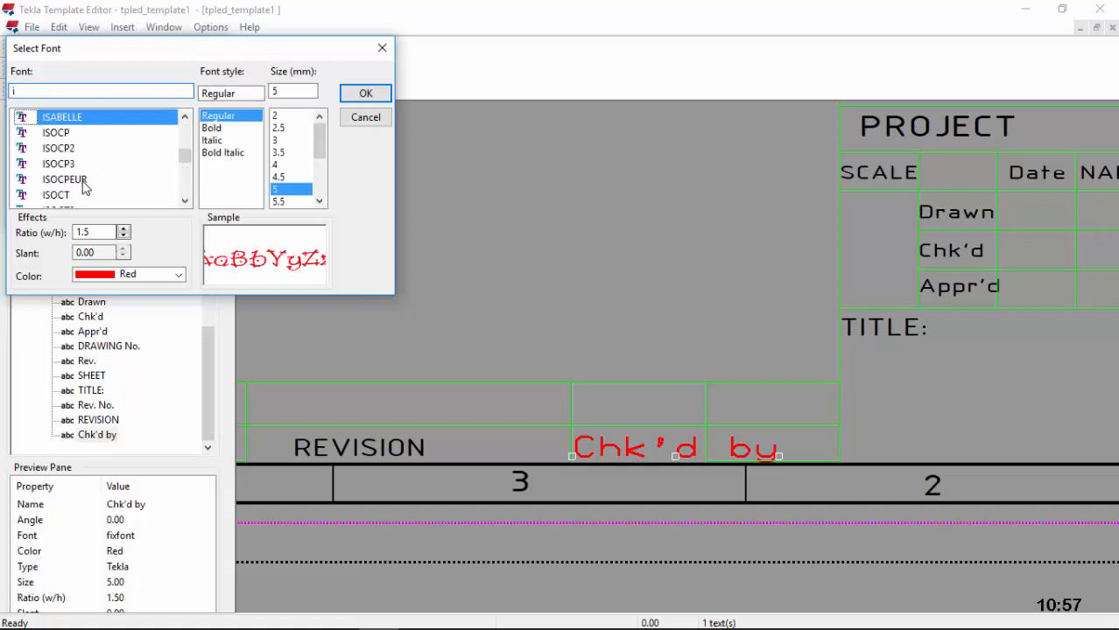
{"action": "left_click", "coordinate": [82, 180]}
{"action": "left_click", "coordinate": [175, 274]}
{"action": "left_click", "coordinate": [145, 287]}
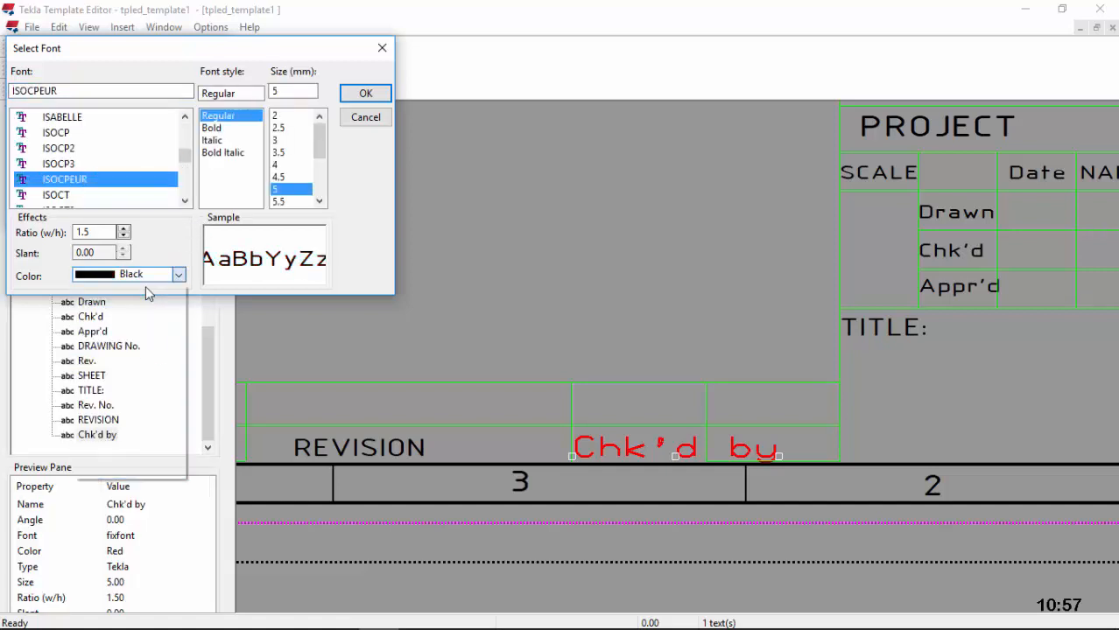
{"action": "left_click", "coordinate": [364, 93]}
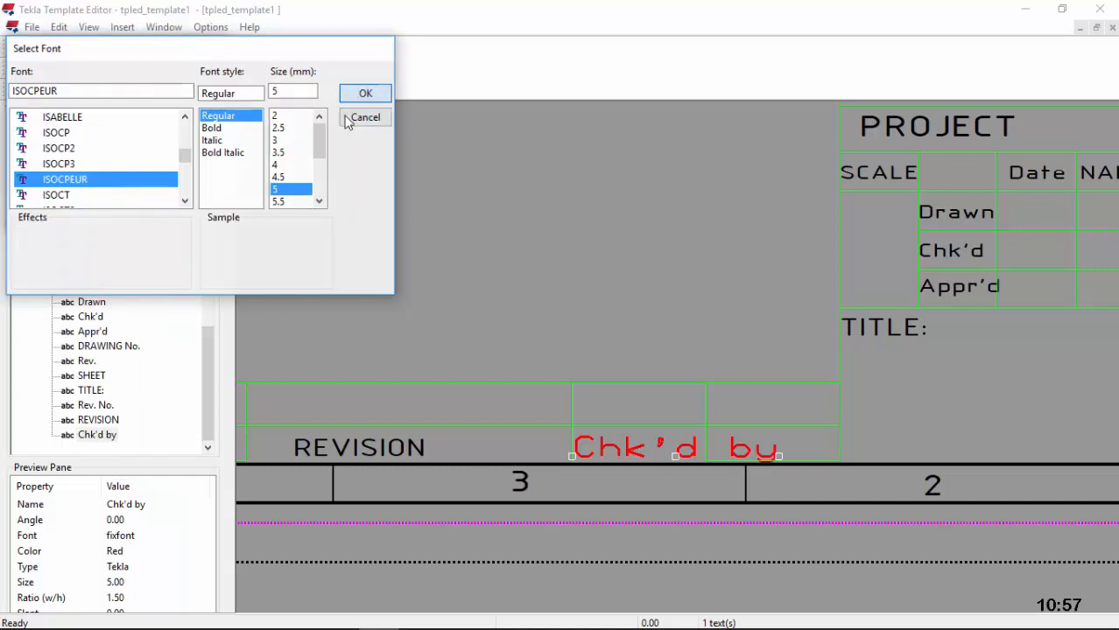
{"action": "key", "text": "Return"}
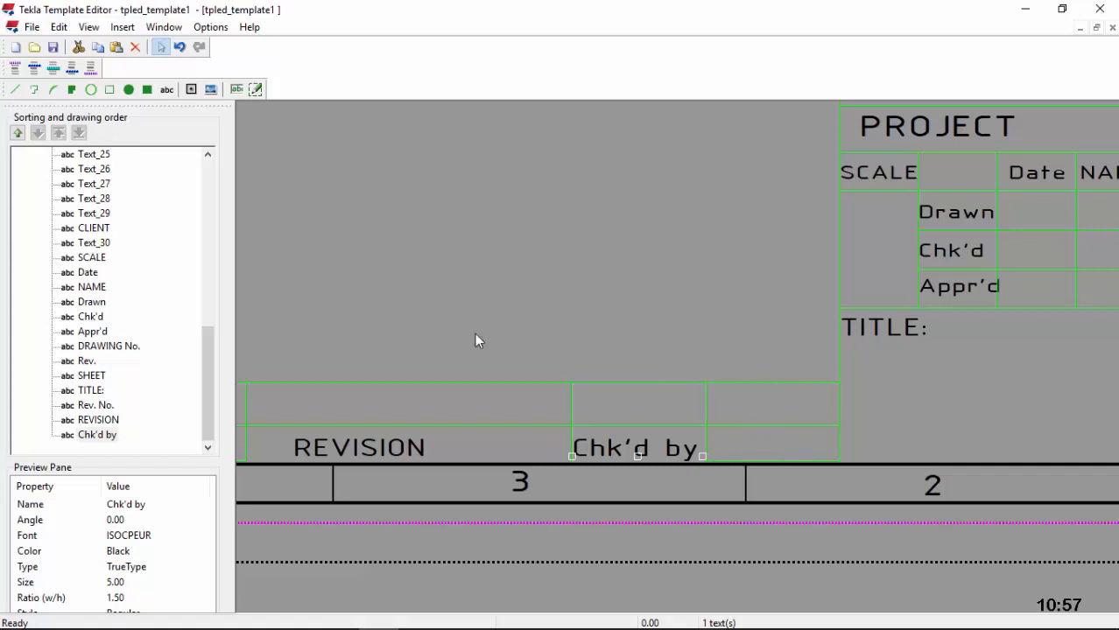
Step: Add a 'Date' label in the revision-row cell after Chk'd by
{"action": "left_click", "coordinate": [168, 91]}
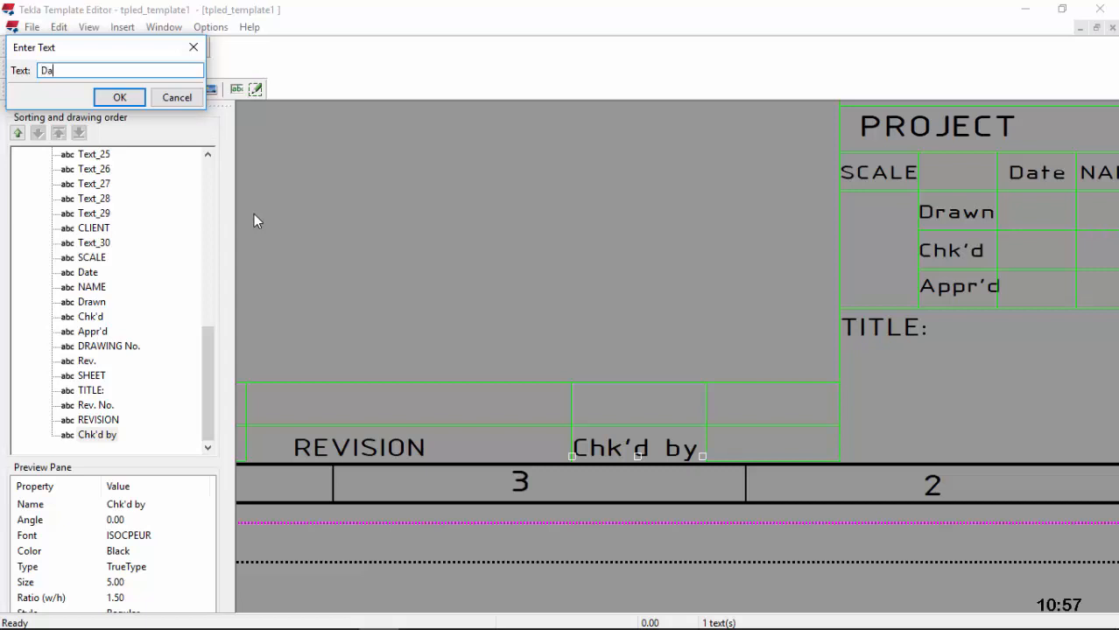
{"action": "left_click", "coordinate": [112, 98]}
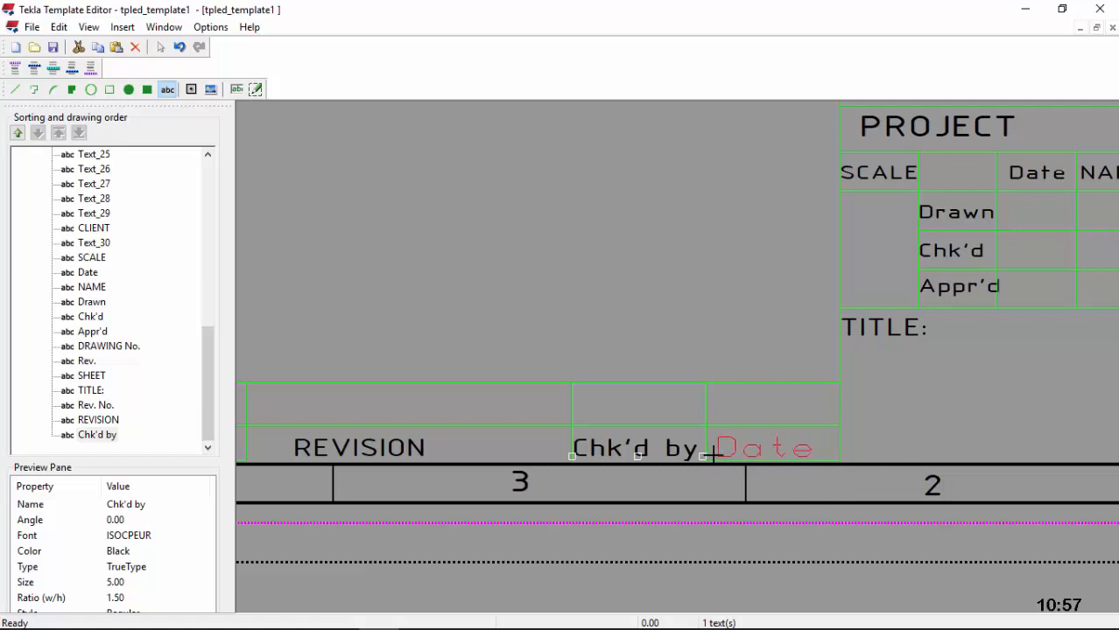
{"action": "left_click", "coordinate": [714, 456]}
Step: Set the Date label's font to black ISOCPEUR
{"action": "double_click", "coordinate": [734, 455]}
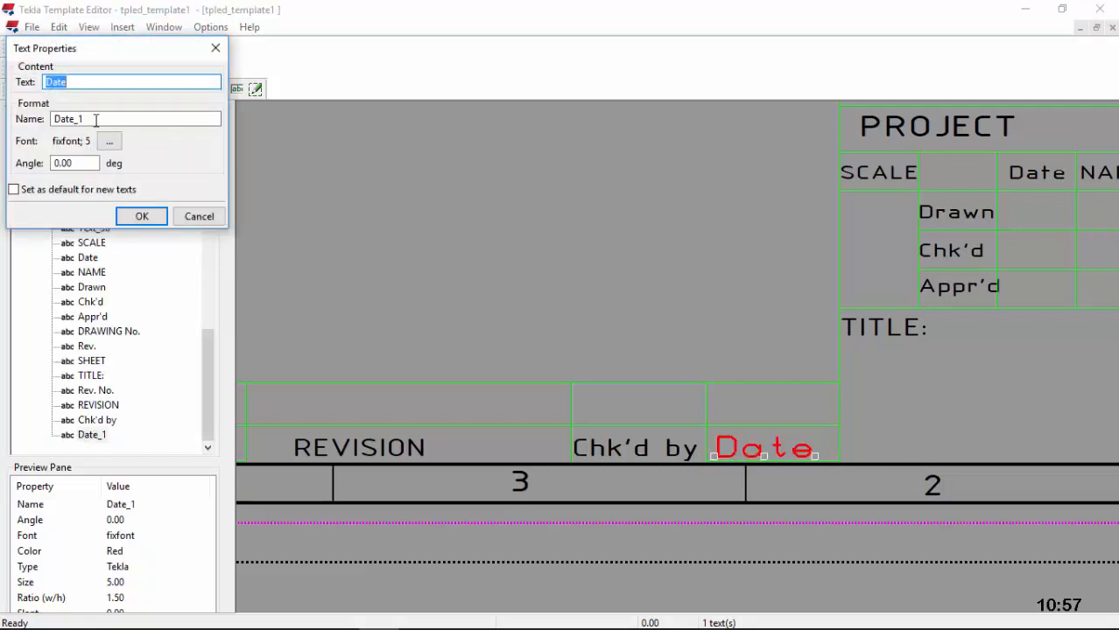
{"action": "left_click", "coordinate": [112, 144]}
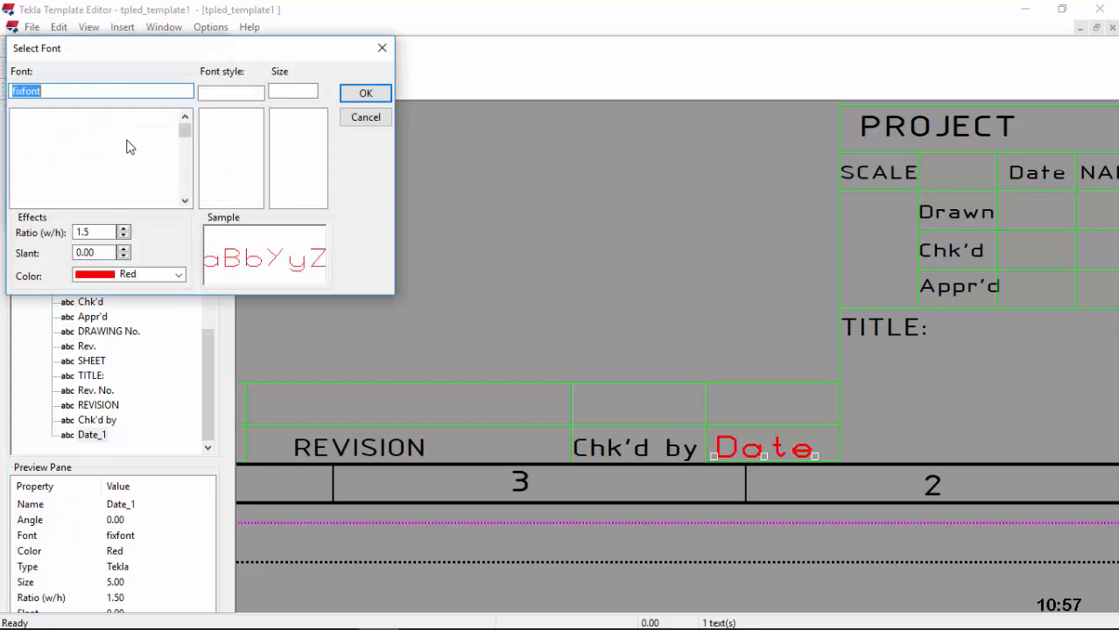
{"action": "type", "text": "i"}
{"action": "left_click", "coordinate": [80, 180]}
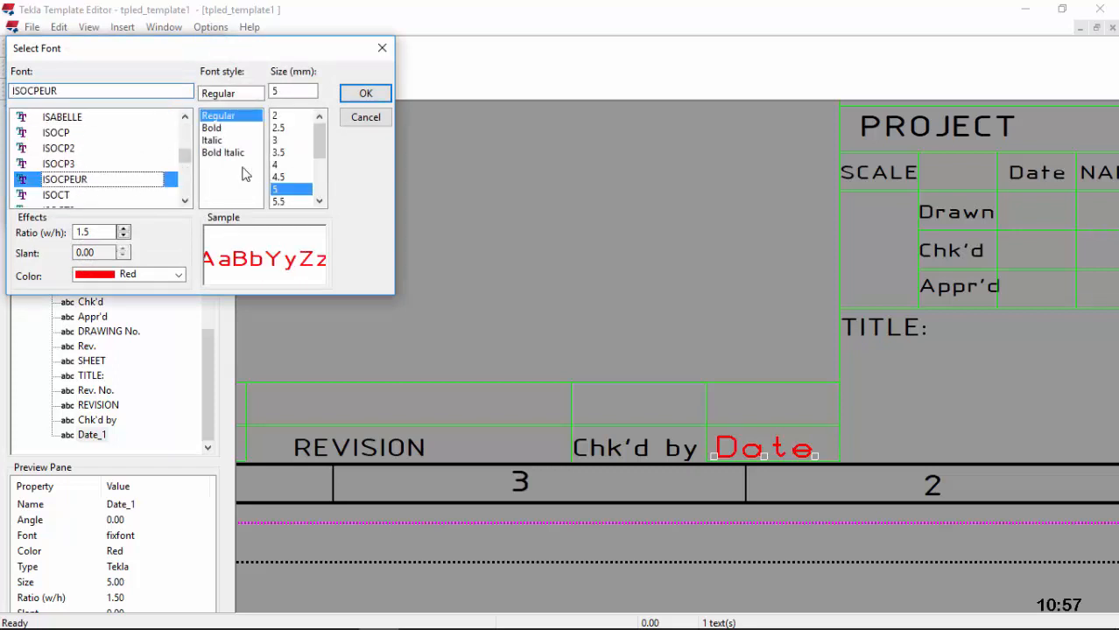
{"action": "left_click", "coordinate": [175, 275]}
{"action": "left_click", "coordinate": [131, 289]}
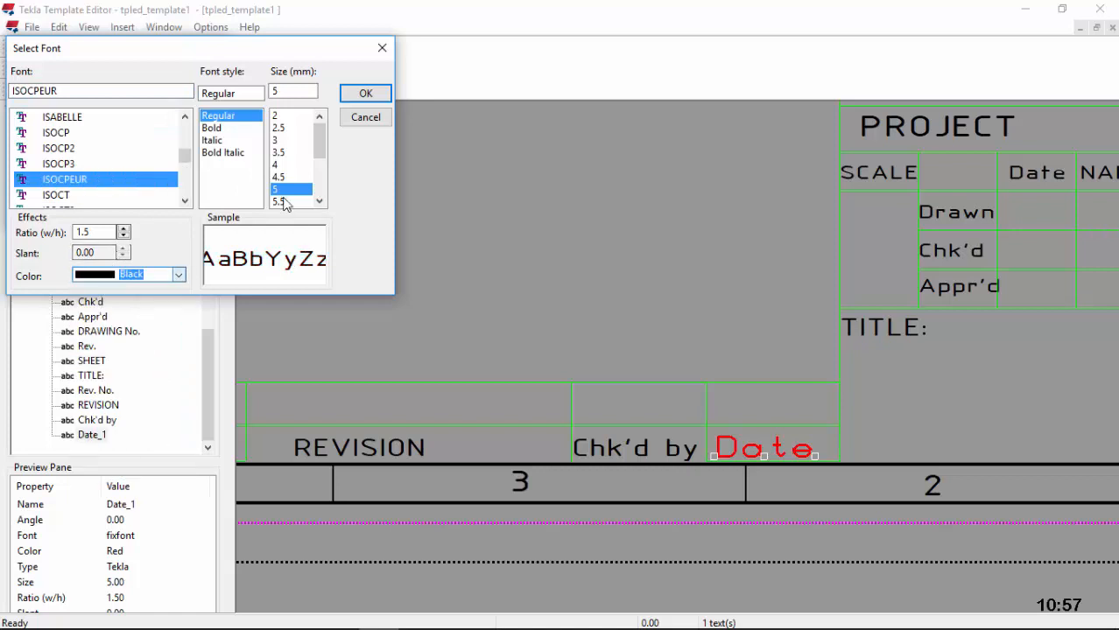
{"action": "left_click", "coordinate": [359, 94]}
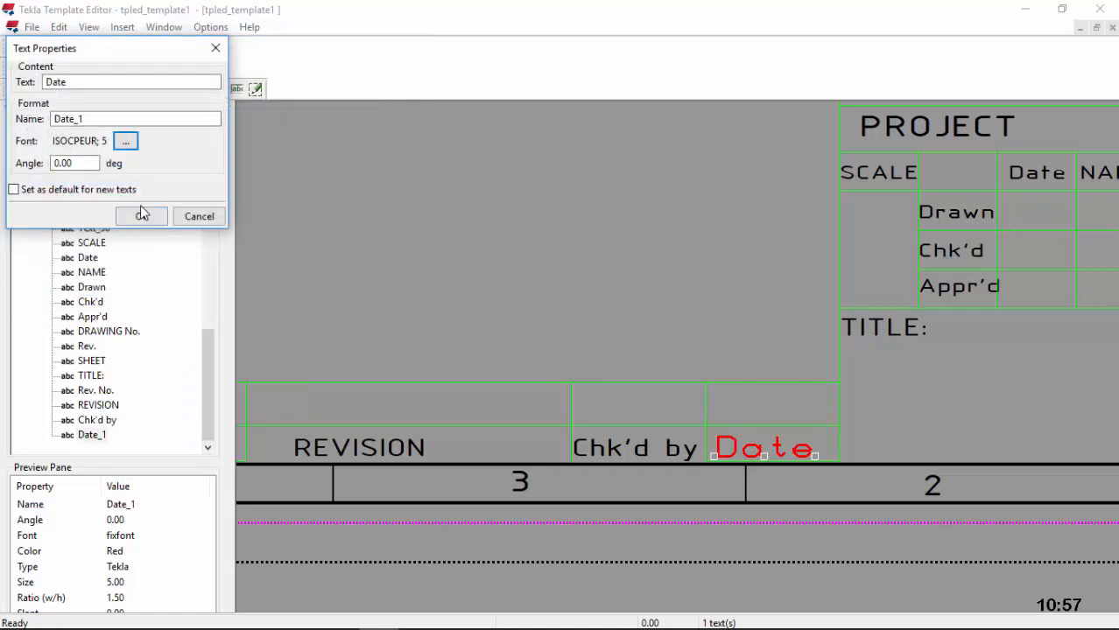
{"action": "left_click", "coordinate": [142, 217]}
{"action": "scroll", "coordinate": [725, 450], "scroll_direction": "down", "scroll_amount": 4}
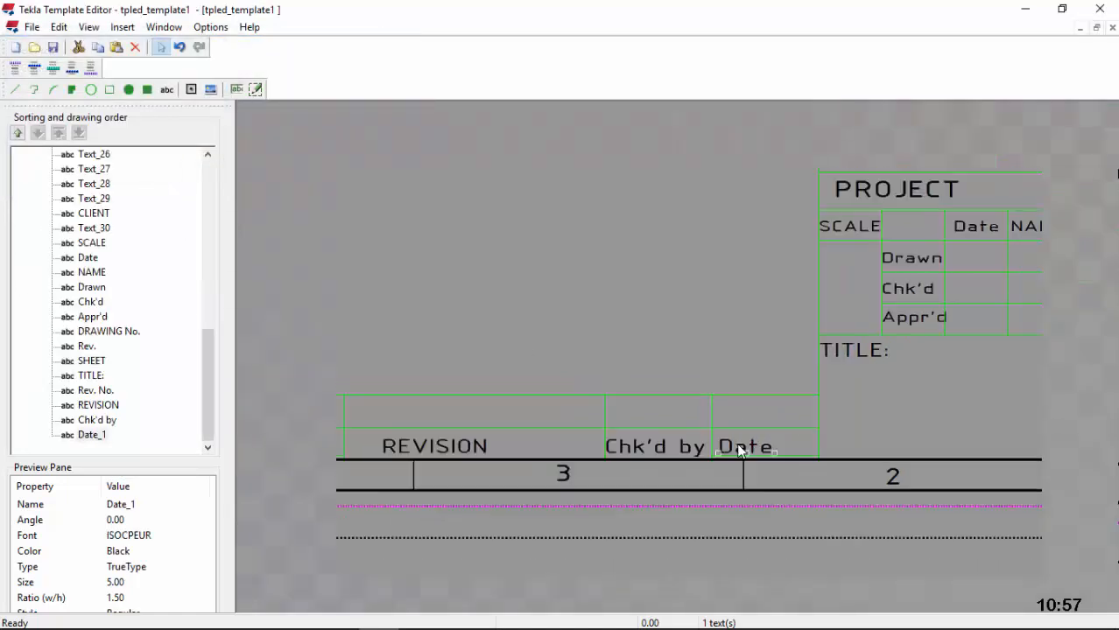
{"action": "scroll", "coordinate": [1031, 386], "scroll_direction": "up", "scroll_amount": 2}
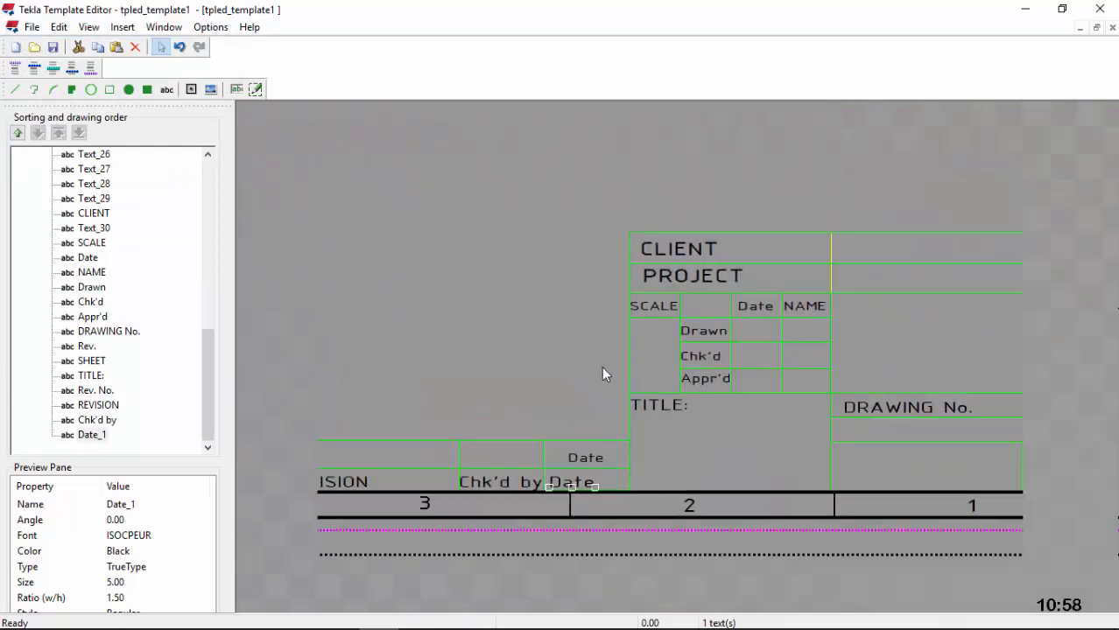
{"action": "scroll", "coordinate": [604, 372], "scroll_direction": "down", "scroll_amount": 2}
{"action": "scroll", "coordinate": [922, 281], "scroll_direction": "up", "scroll_amount": 3}
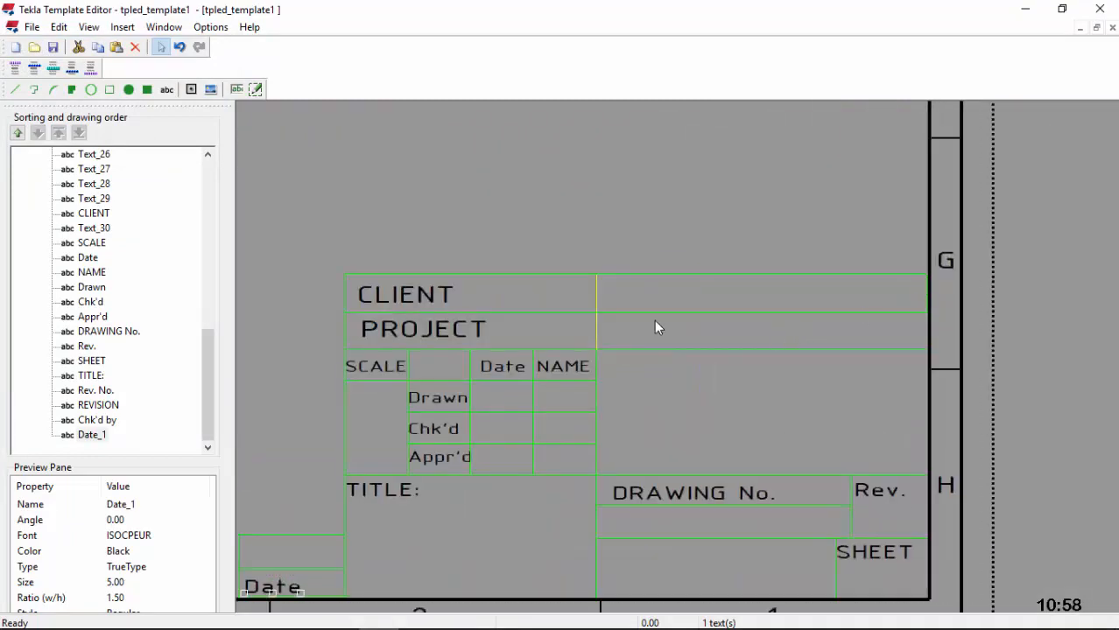
{"action": "scroll", "coordinate": [656, 325], "scroll_direction": "down", "scroll_amount": 2}
{"action": "scroll", "coordinate": [807, 398], "scroll_direction": "up", "scroll_amount": 1}
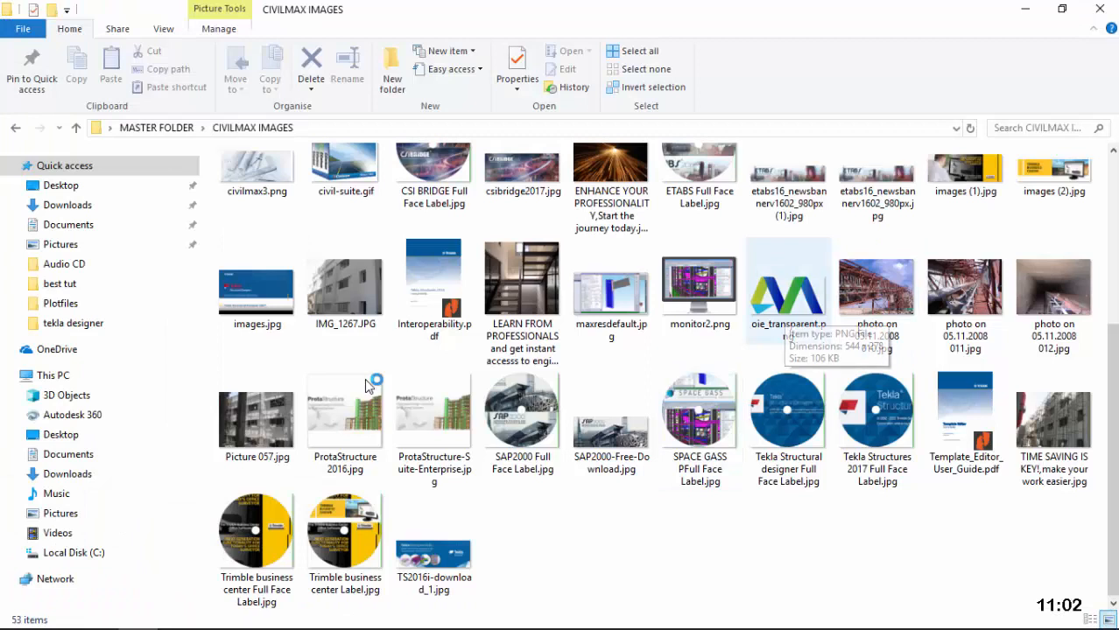
Step: Copy the oie_transparent.png logo from CIVILMAX IMAGES and go to Local Disk (C:)
{"action": "left_click", "coordinate": [784, 307]}
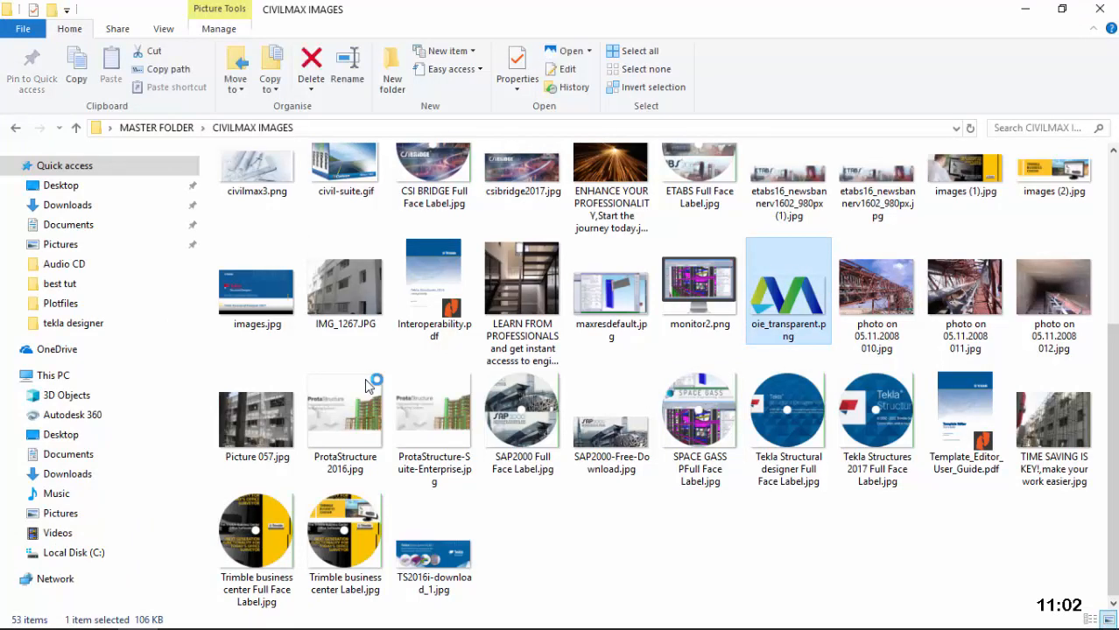
{"action": "right_click", "coordinate": [784, 307]}
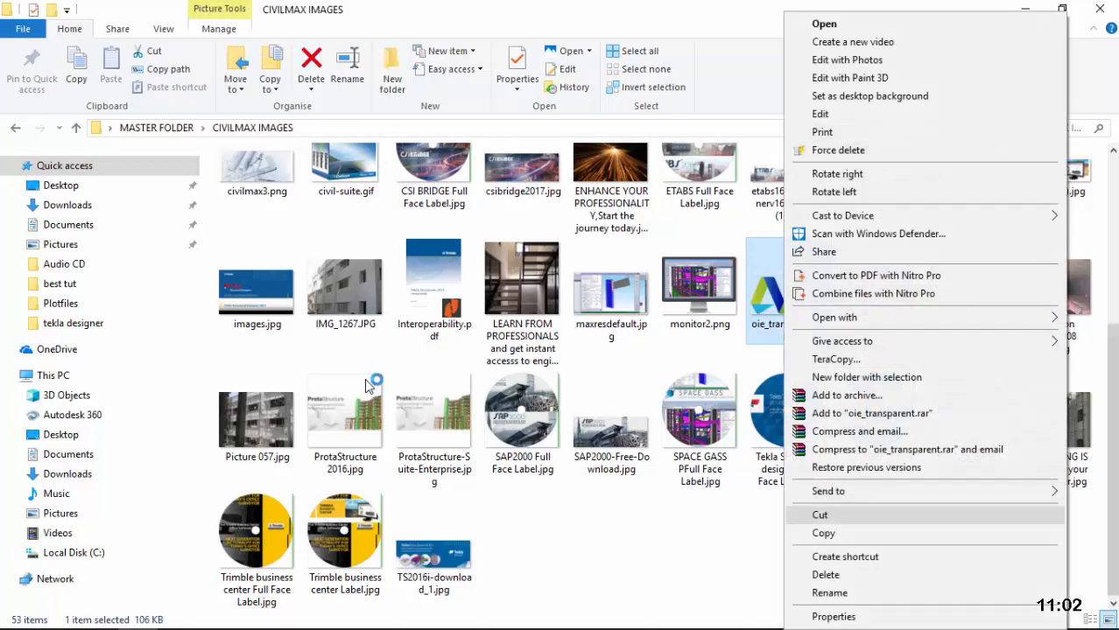
{"action": "left_click", "coordinate": [823, 534]}
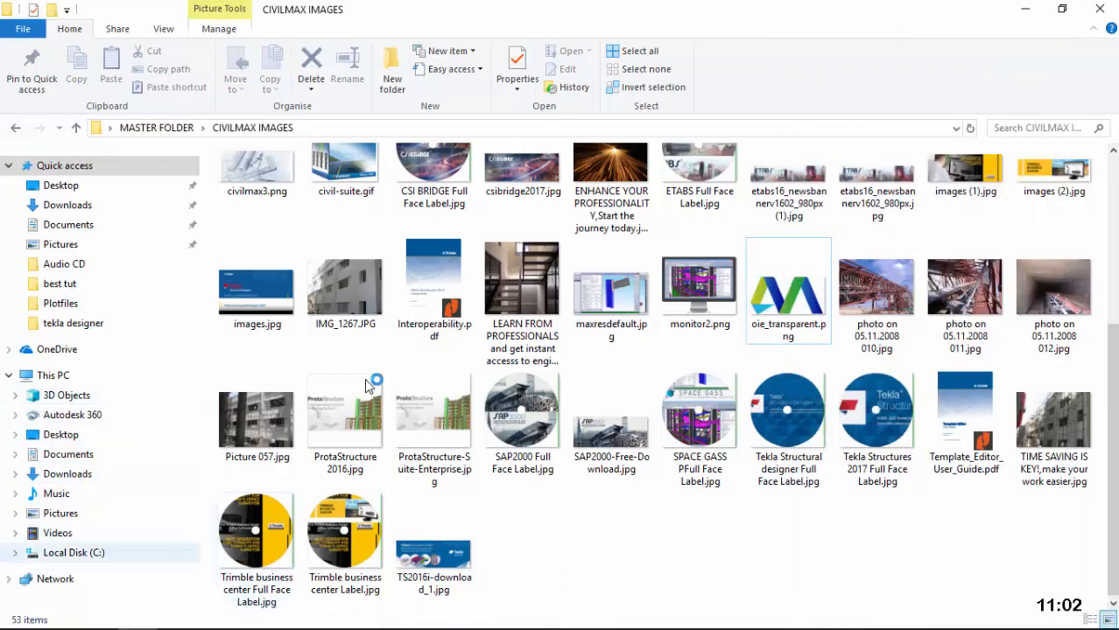
{"action": "left_click", "coordinate": [73, 553]}
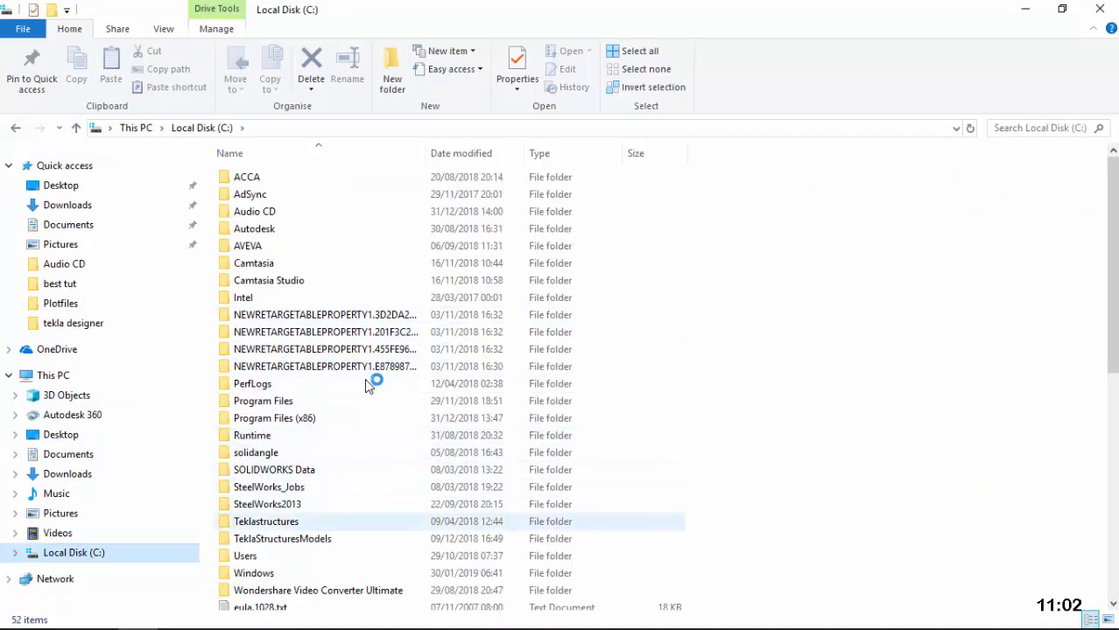
Step: Browse into Program Files\Tekla Structures\2017\nt in File Explorer
{"action": "left_click", "coordinate": [365, 399]}
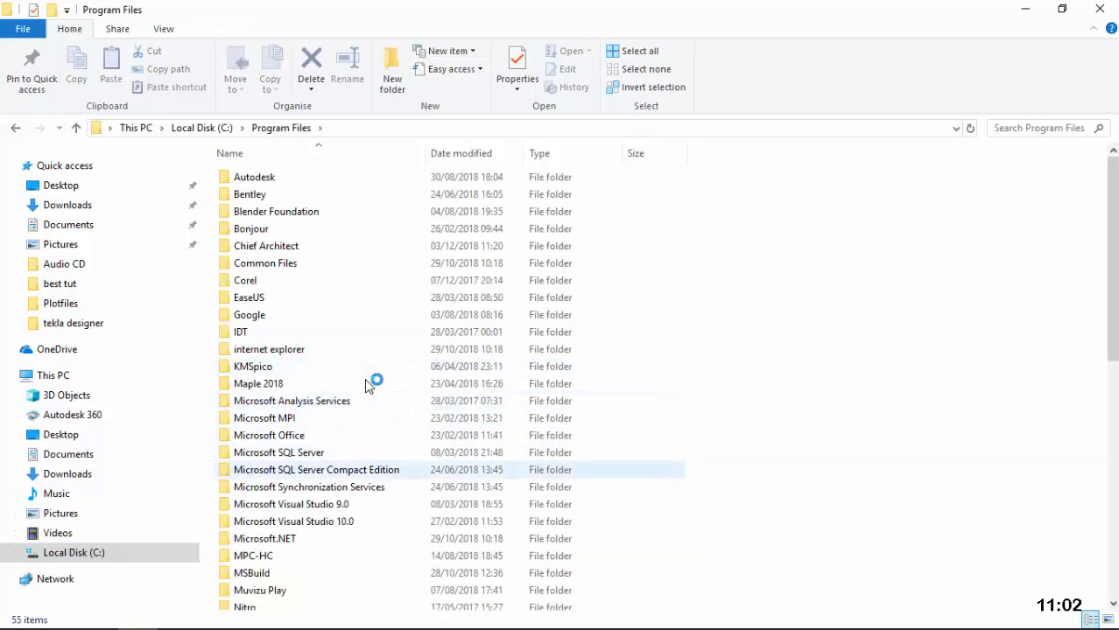
{"action": "scroll", "coordinate": [366, 383], "scroll_direction": "down", "scroll_amount": 5}
{"action": "scroll", "coordinate": [368, 386], "scroll_direction": "down", "scroll_amount": 1}
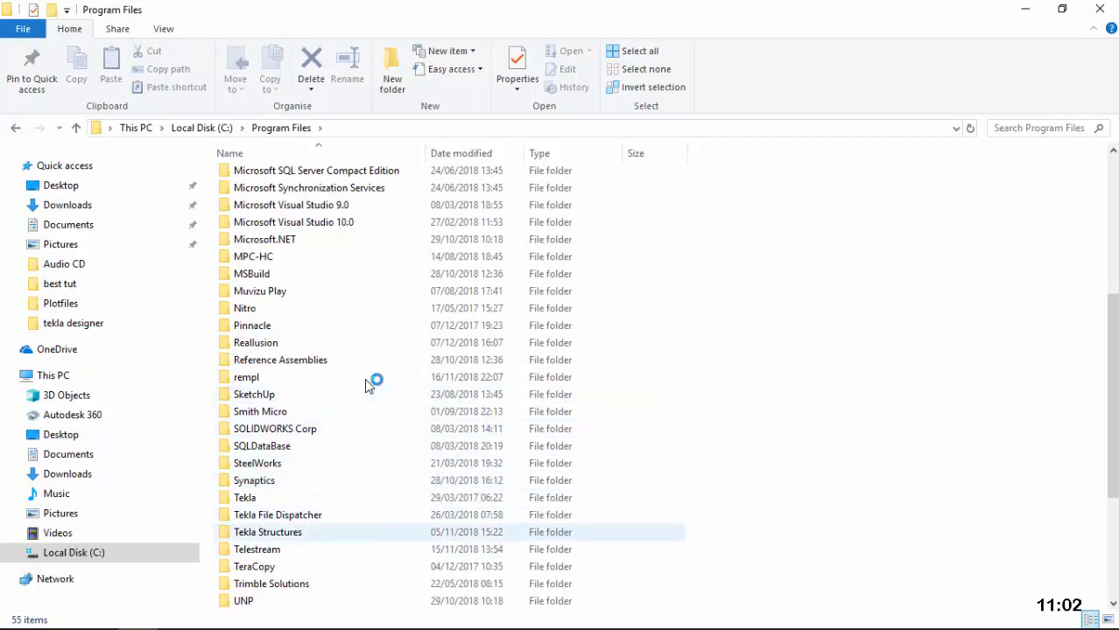
{"action": "double_click", "coordinate": [268, 533]}
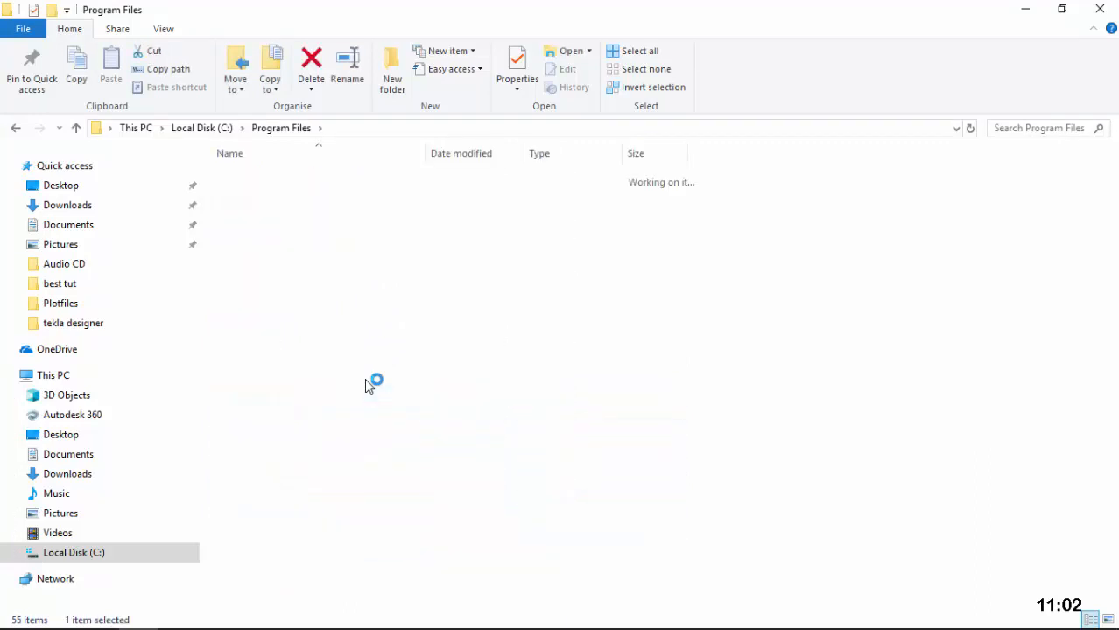
{"action": "double_click", "coordinate": [244, 194]}
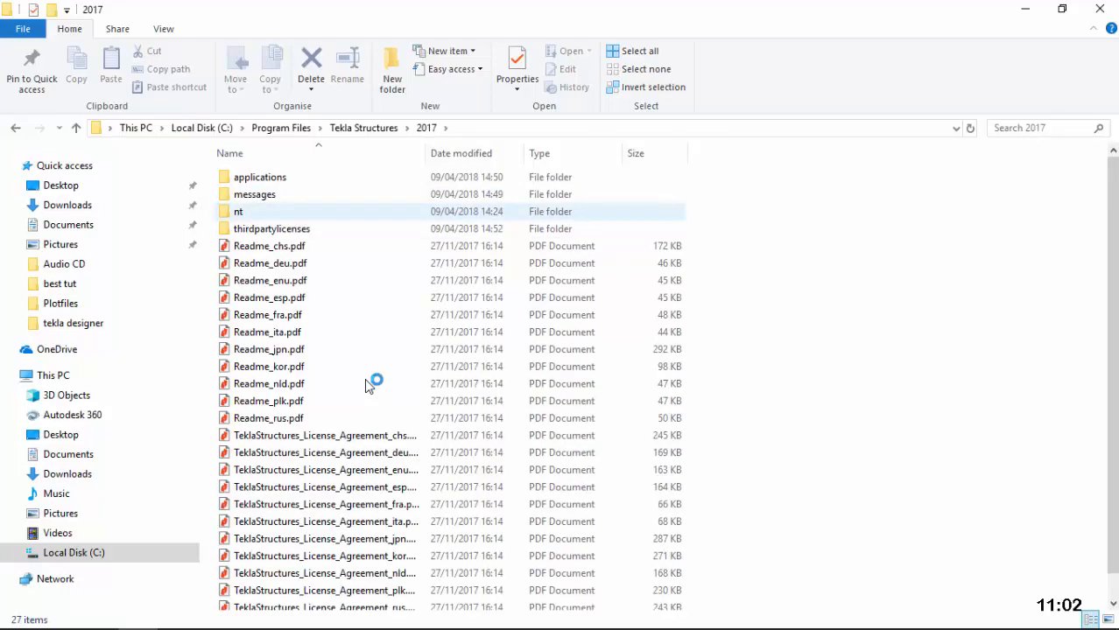
{"action": "double_click", "coordinate": [238, 211]}
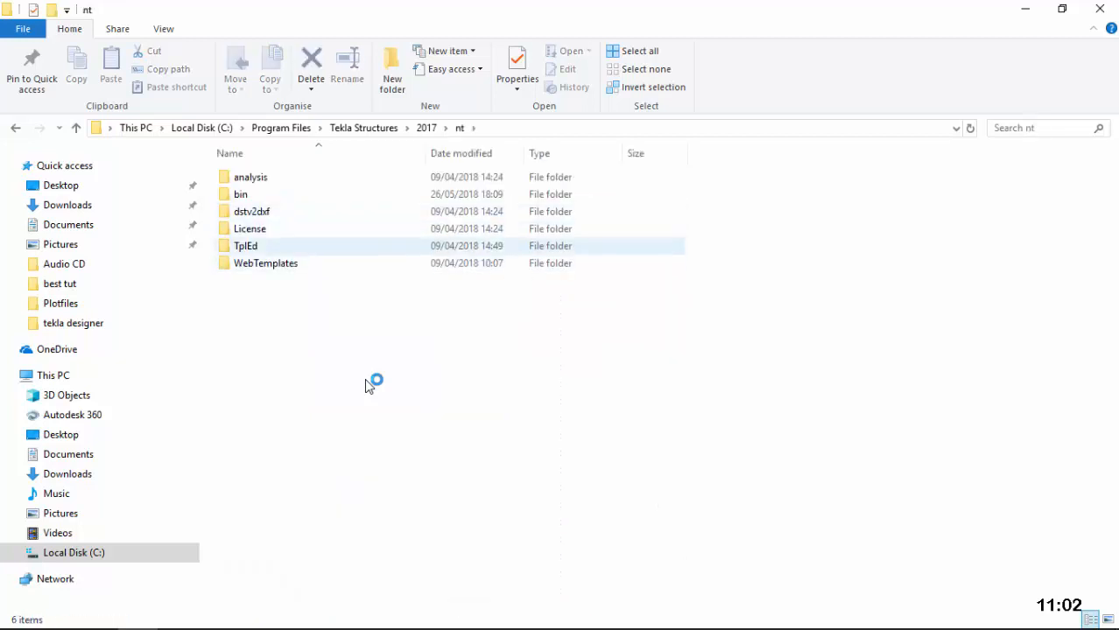
{"action": "left_click", "coordinate": [240, 195]}
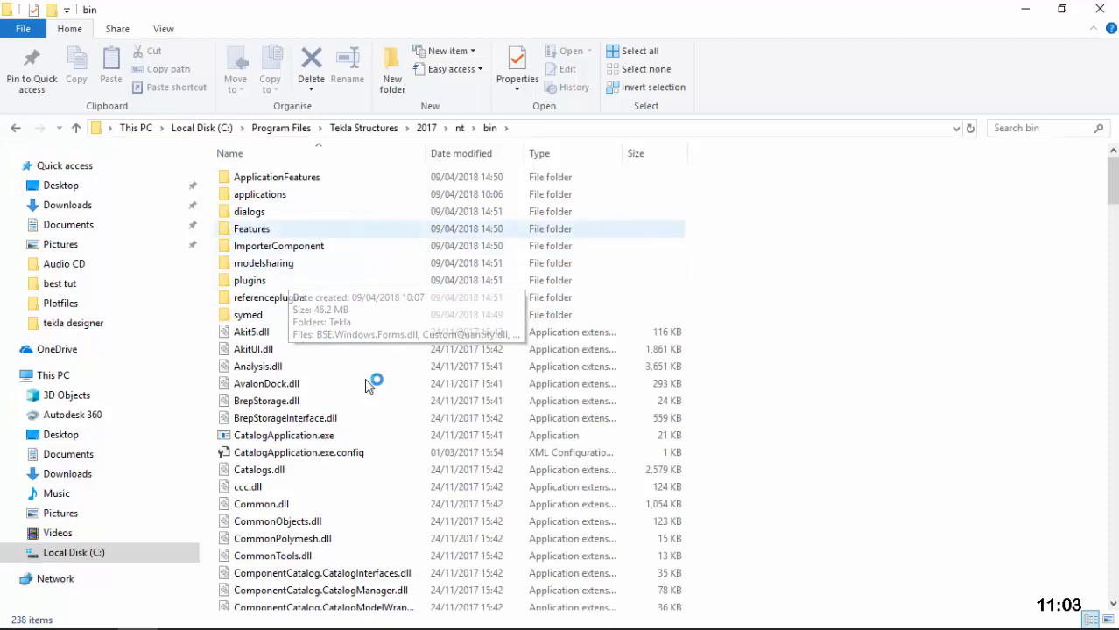
{"action": "double_click", "coordinate": [270, 194]}
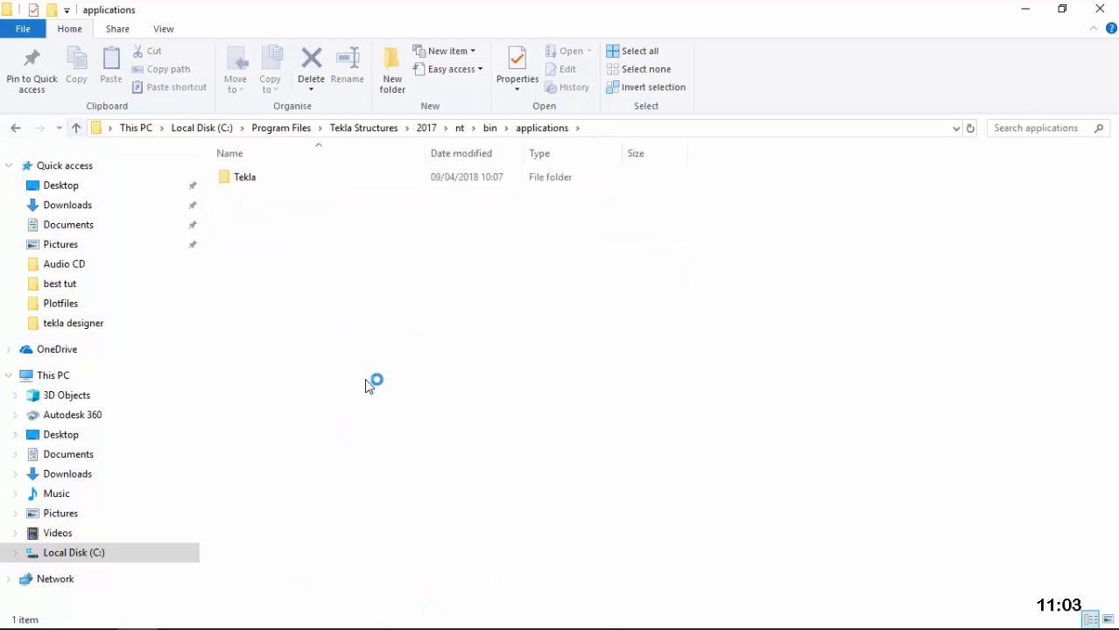
Step: Open the TplEd\bitmaps folder under the nt folder
{"action": "key", "text": "alt+Up"}
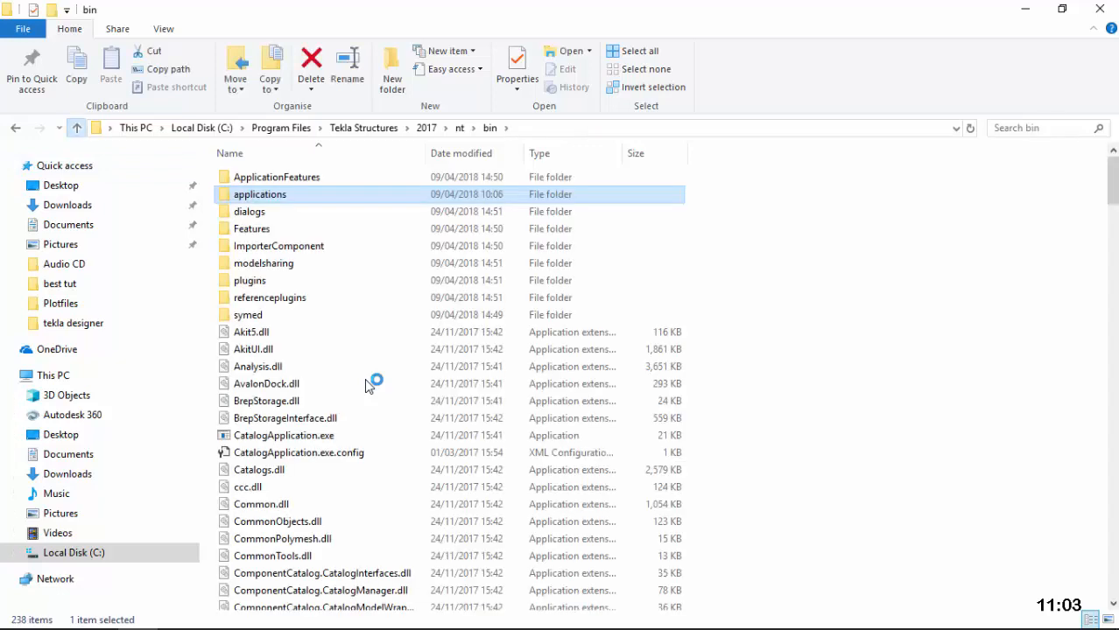
{"action": "key", "text": "alt+Up"}
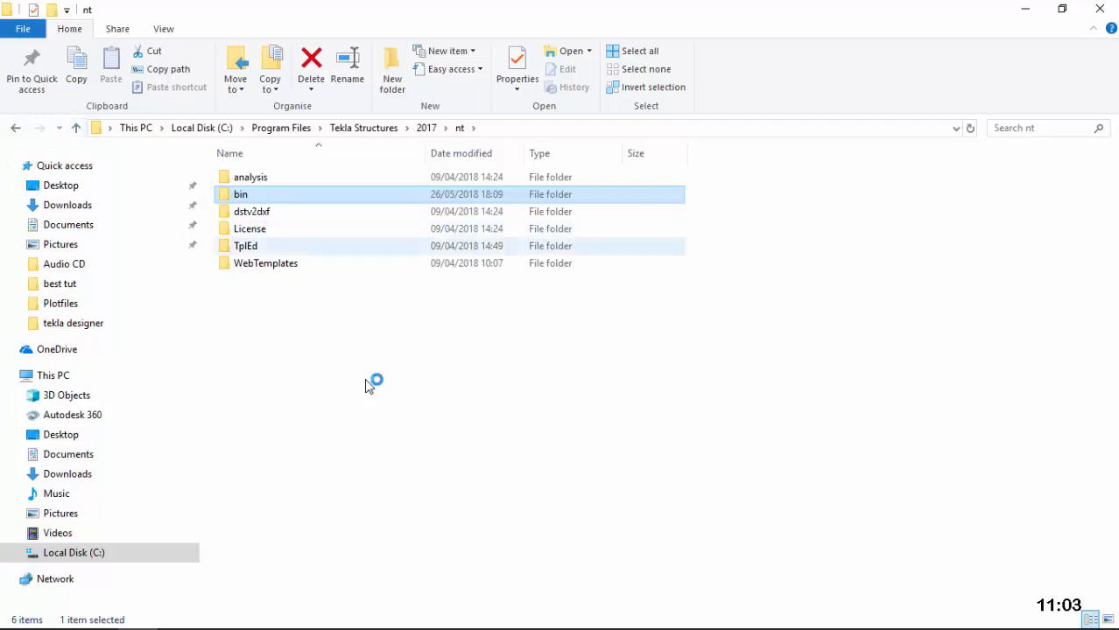
{"action": "key", "text": "t"}
{"action": "key", "text": "Return"}
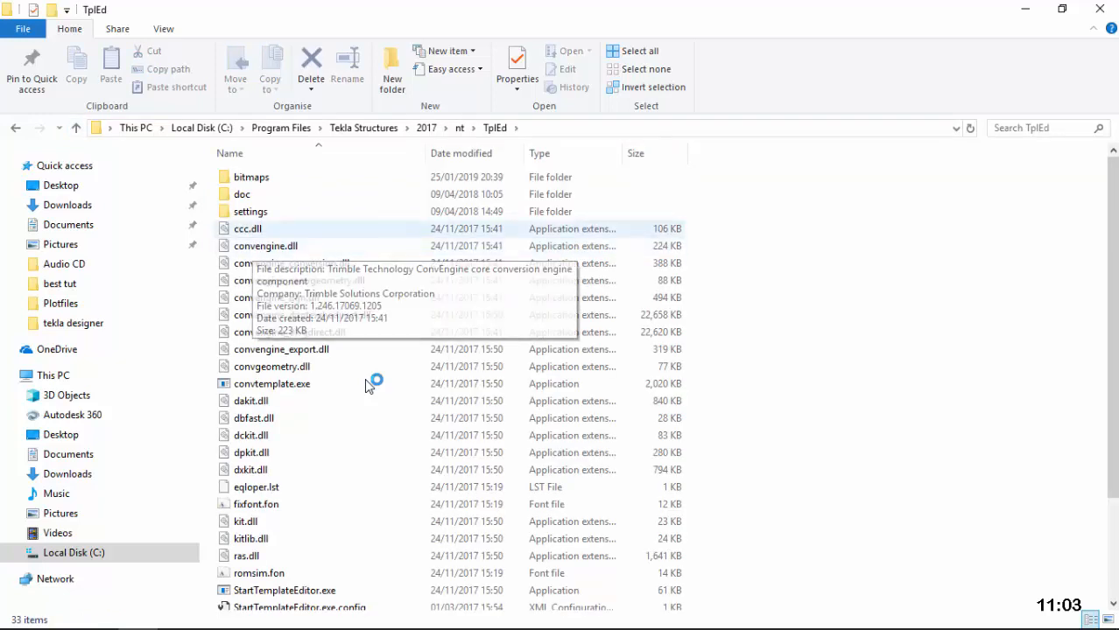
{"action": "key", "text": "alt+Up"}
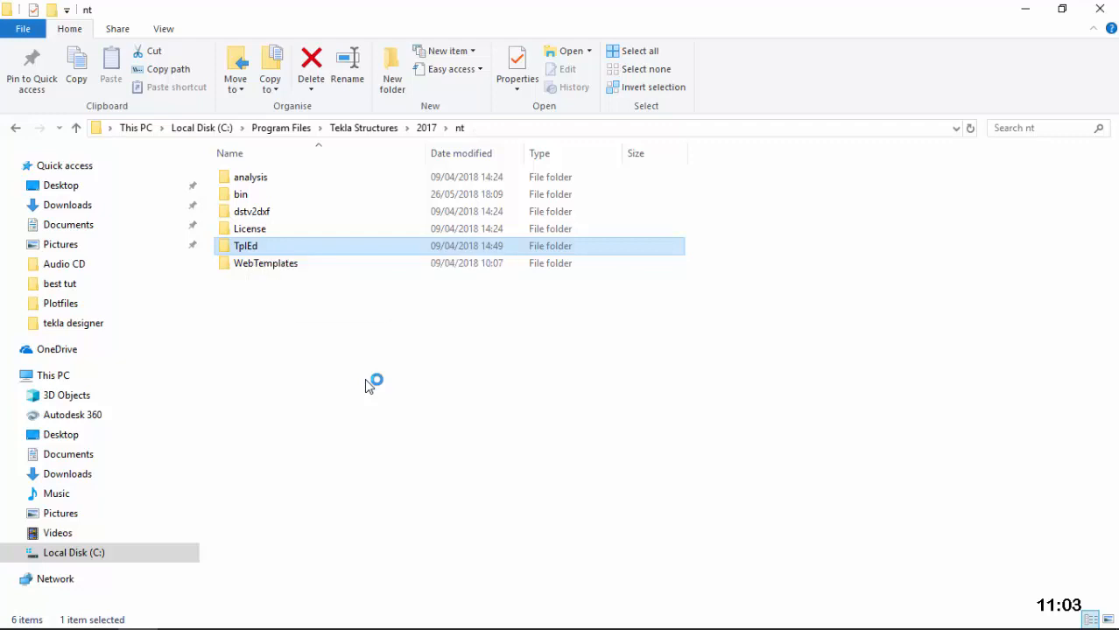
{"action": "key", "text": "Return"}
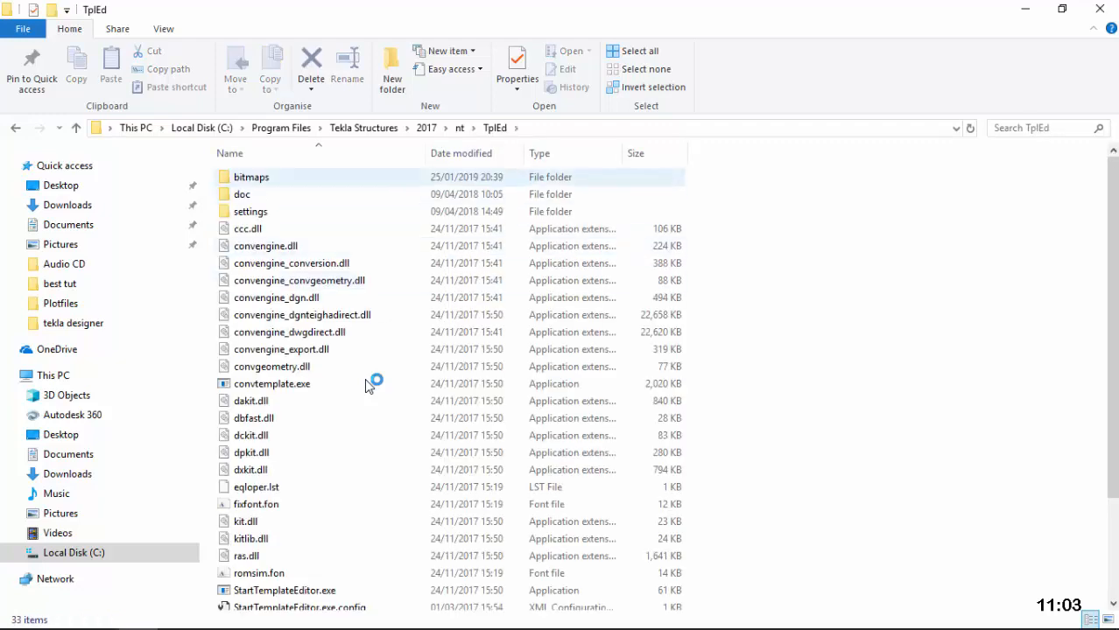
{"action": "key", "text": "Down"}
{"action": "key", "text": "Return"}
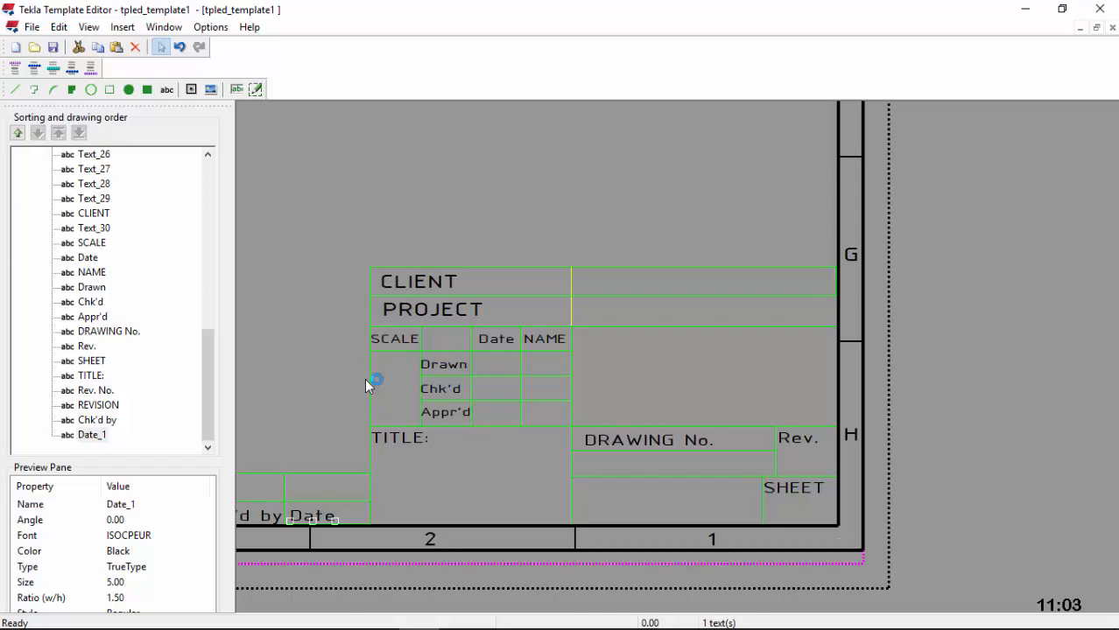
Step: Insert oie_transparent.png from .\bitmaps\ as a picture in the cell right of NAME
{"action": "left_click", "coordinate": [211, 89]}
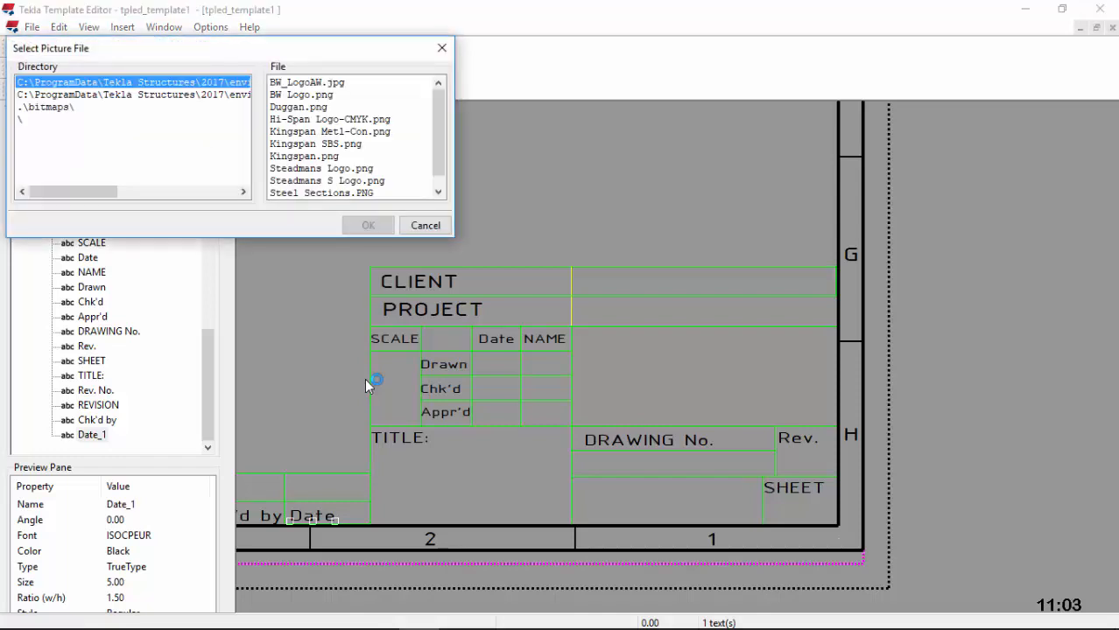
{"action": "left_click", "coordinate": [55, 107]}
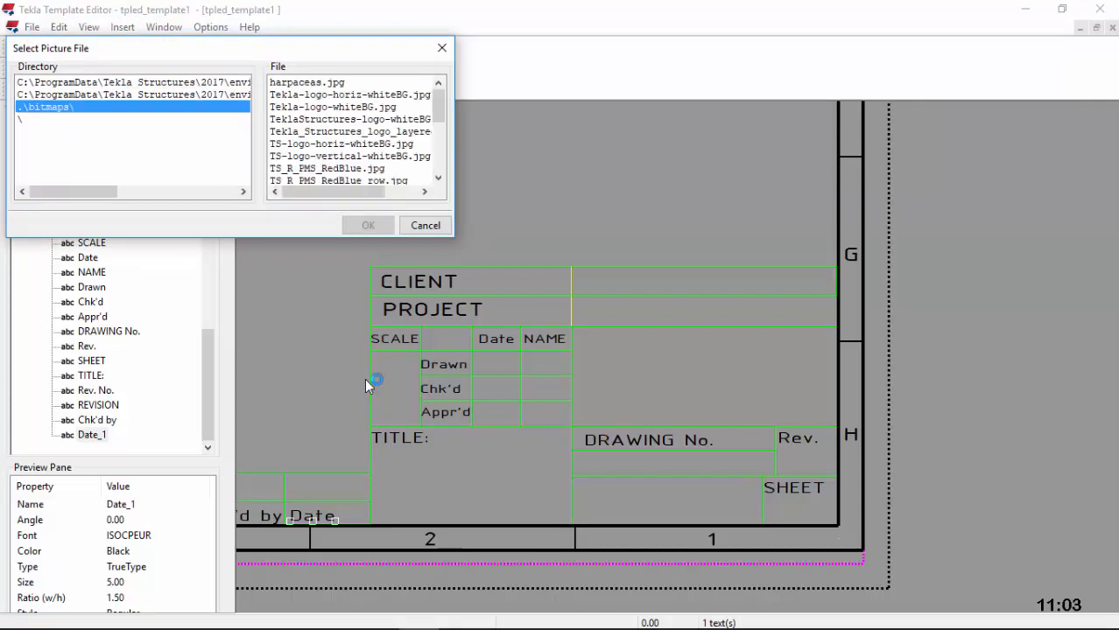
{"action": "scroll", "coordinate": [351, 131], "scroll_direction": "down", "scroll_amount": 3}
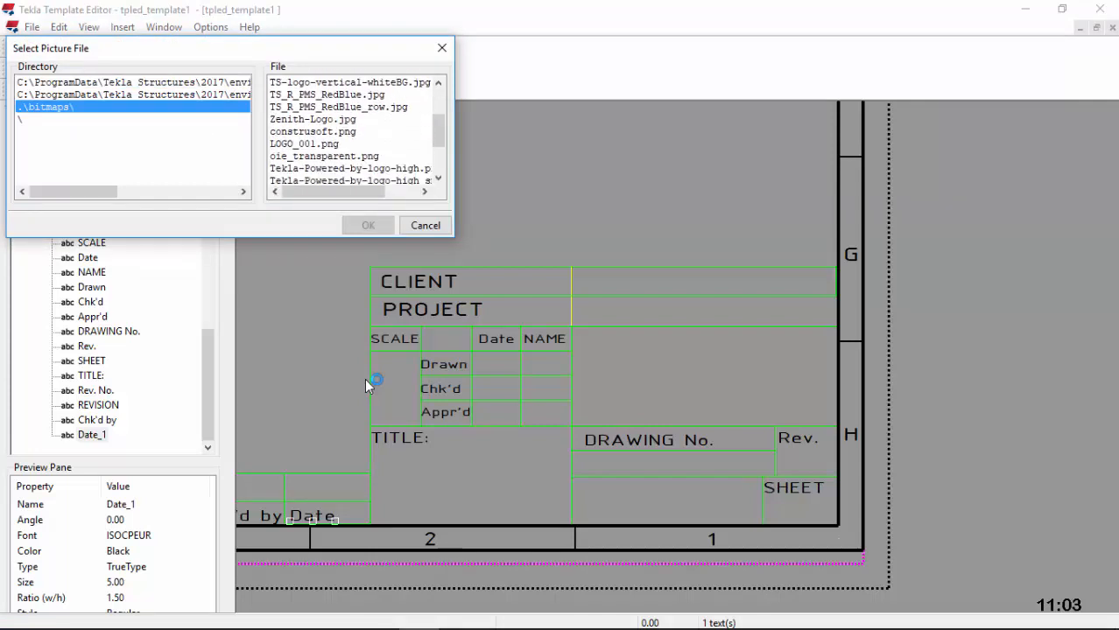
{"action": "scroll", "coordinate": [350, 131], "scroll_direction": "down", "scroll_amount": 2}
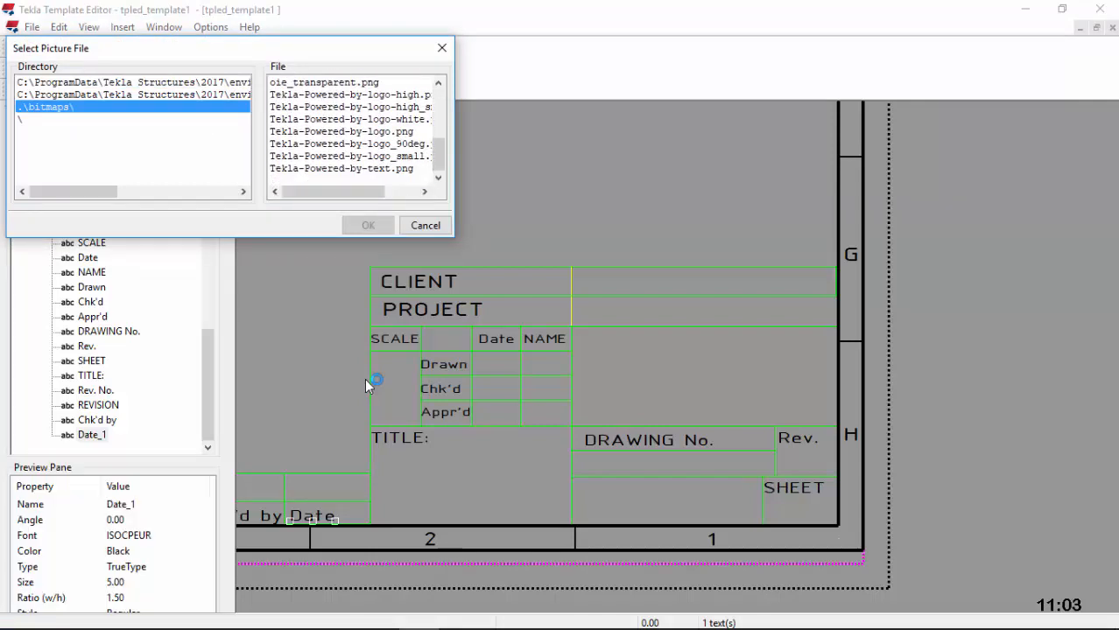
{"action": "scroll", "coordinate": [350, 132], "scroll_direction": "up", "scroll_amount": 1}
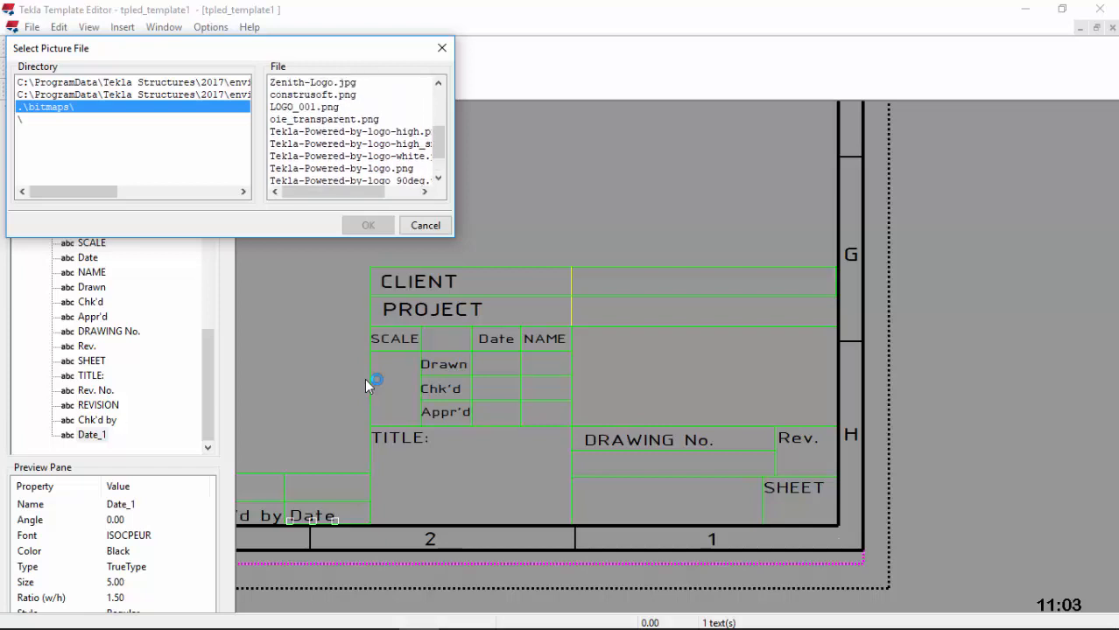
{"action": "left_click", "coordinate": [324, 119]}
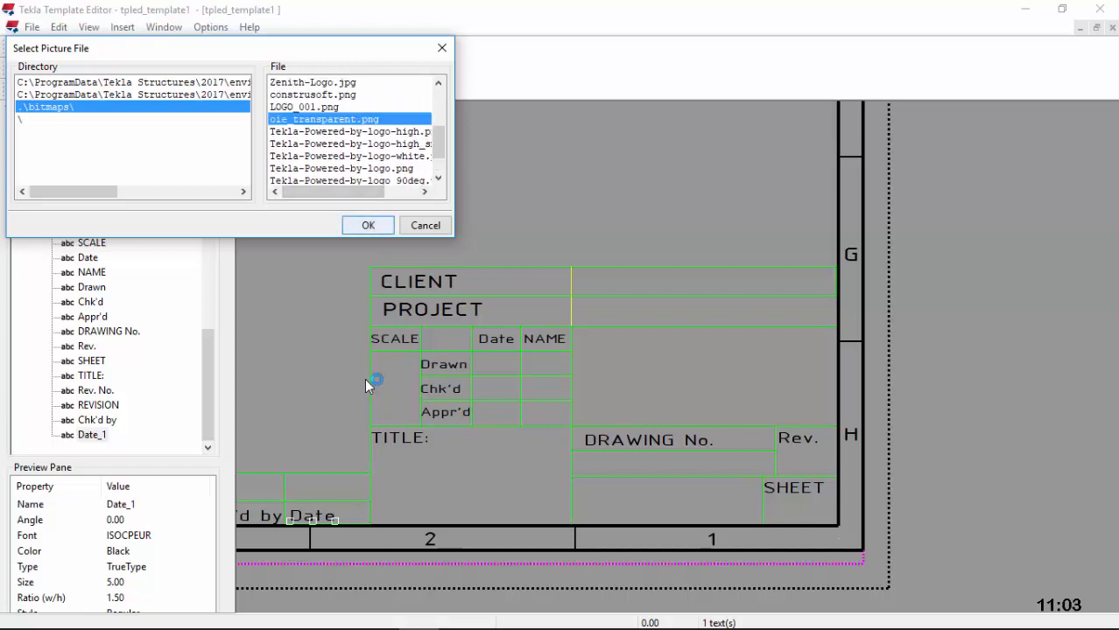
{"action": "left_click", "coordinate": [367, 225]}
{"action": "scroll", "coordinate": [639, 376], "scroll_direction": "up", "scroll_amount": 2}
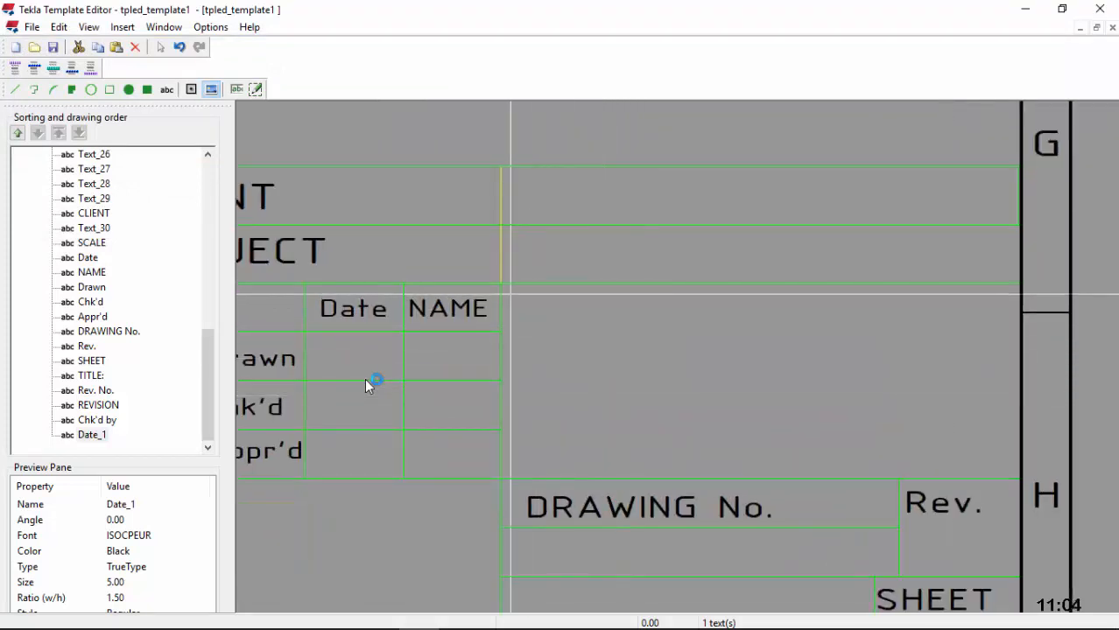
{"action": "left_click", "coordinate": [511, 293]}
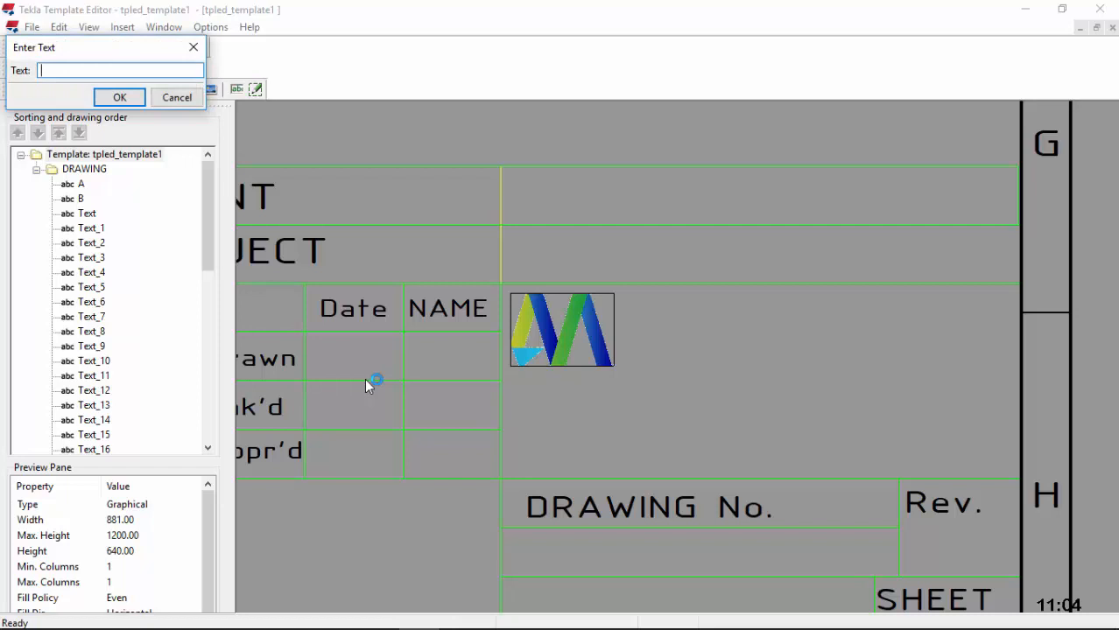
Step: Enter the text CIVILMAX and set its font to ISOCPEUR
{"action": "type", "text": "c"}
{"action": "type", "text": "C"}
{"action": "type", "text": "IVILMAX"}
{"action": "key", "text": "Return"}
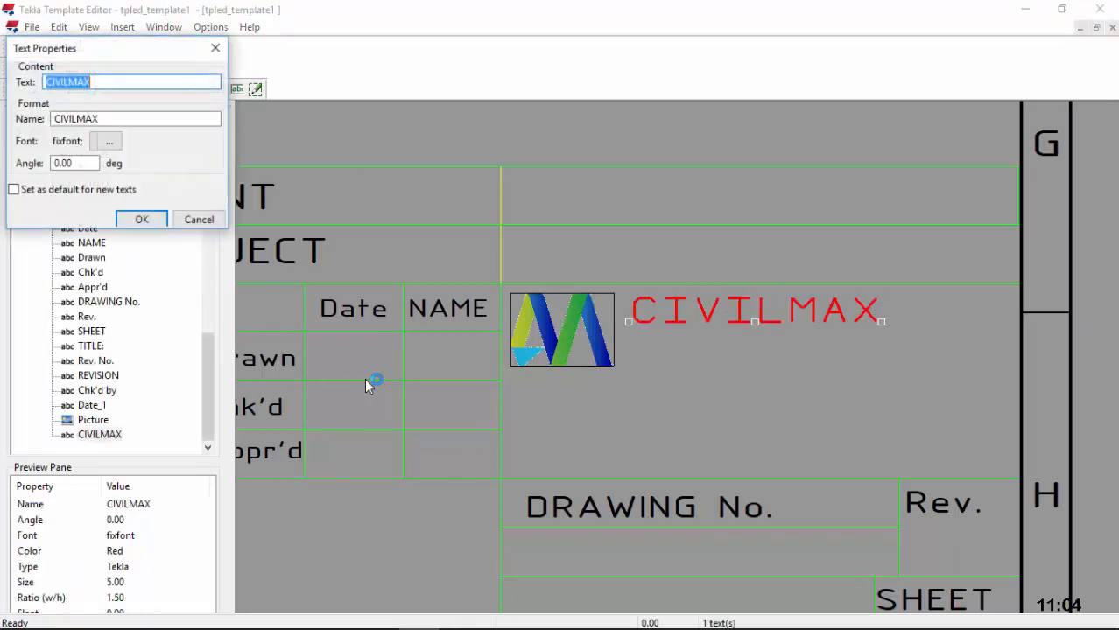
{"action": "key", "text": "Tab"}
{"action": "key", "text": "Tab"}
{"action": "key", "text": "space"}
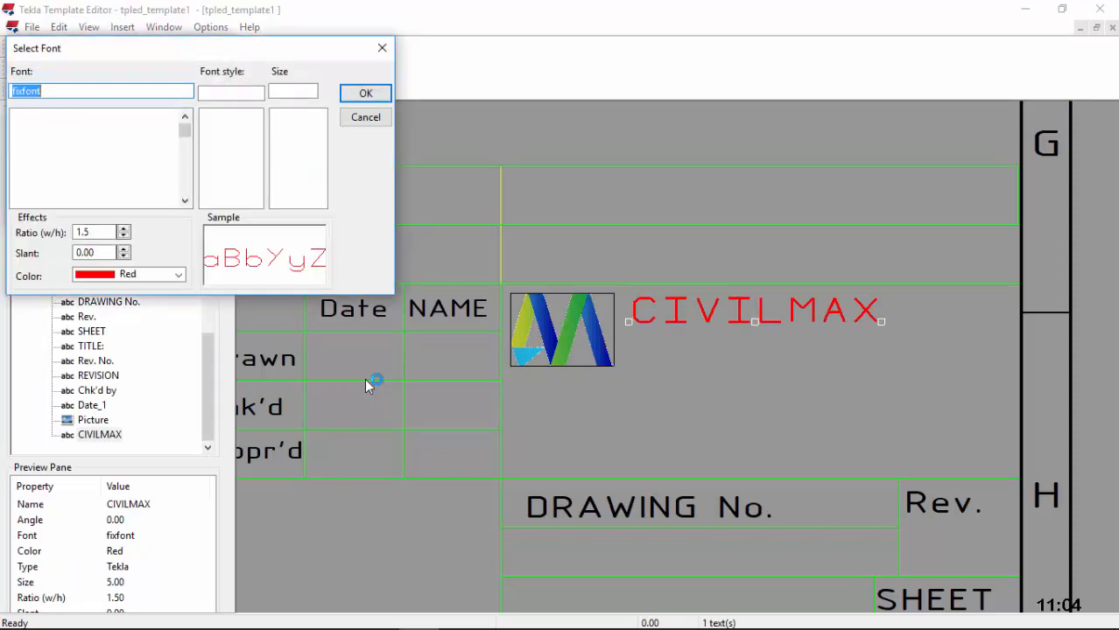
{"action": "type", "text": "I"}
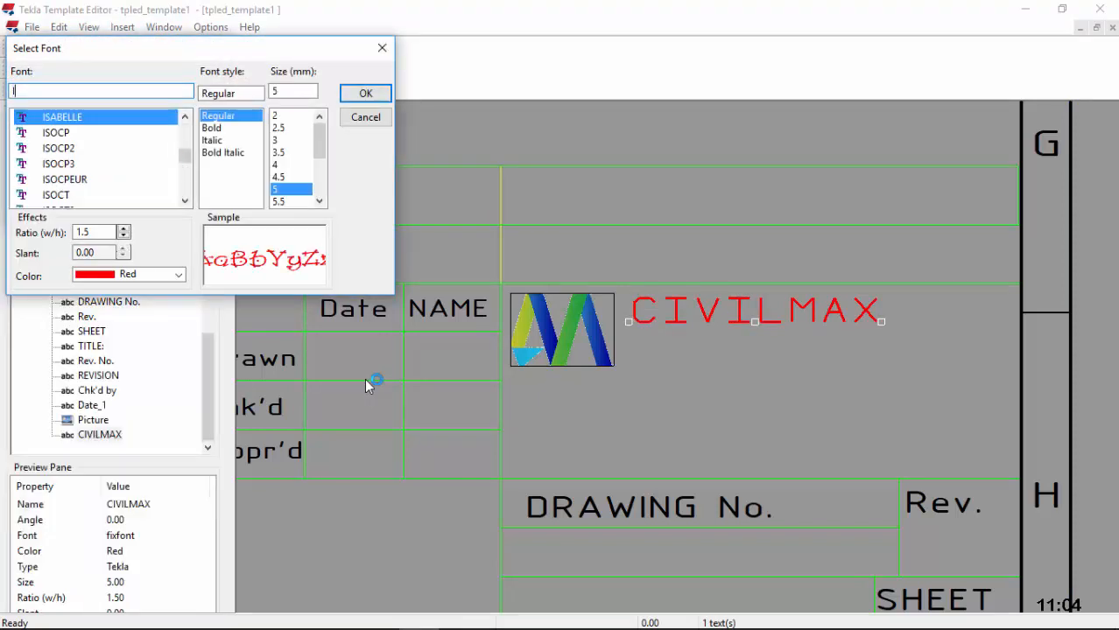
{"action": "left_click", "coordinate": [65, 179]}
Step: Make the CIVILMAX text black at size 6.5 and apply the font settings
{"action": "left_click", "coordinate": [179, 275]}
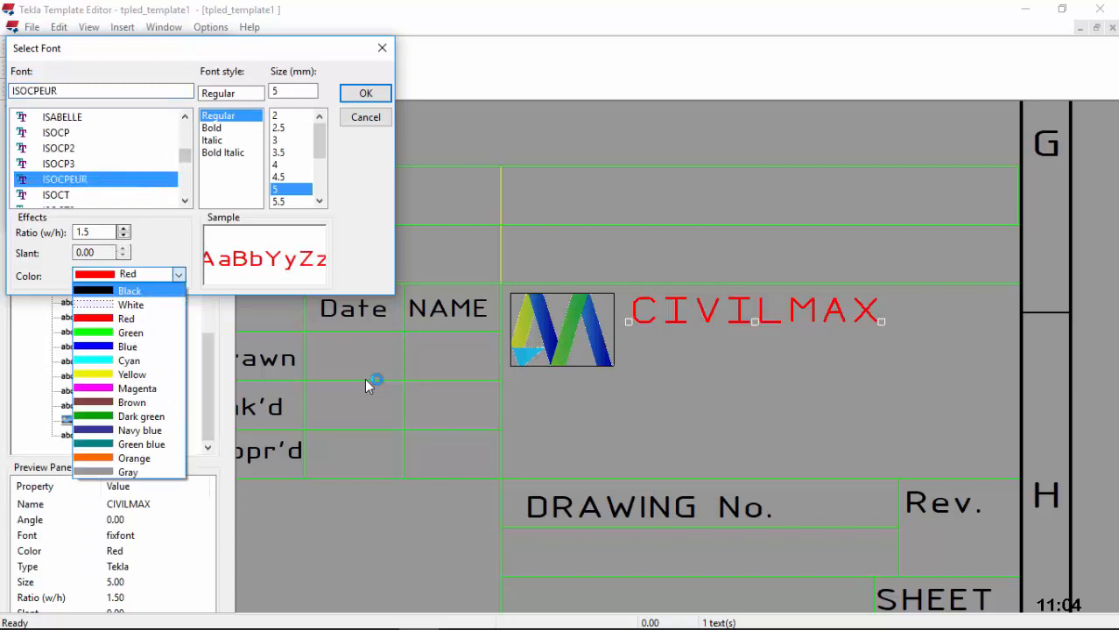
{"action": "left_click", "coordinate": [138, 290]}
{"action": "left_click", "coordinate": [320, 201]}
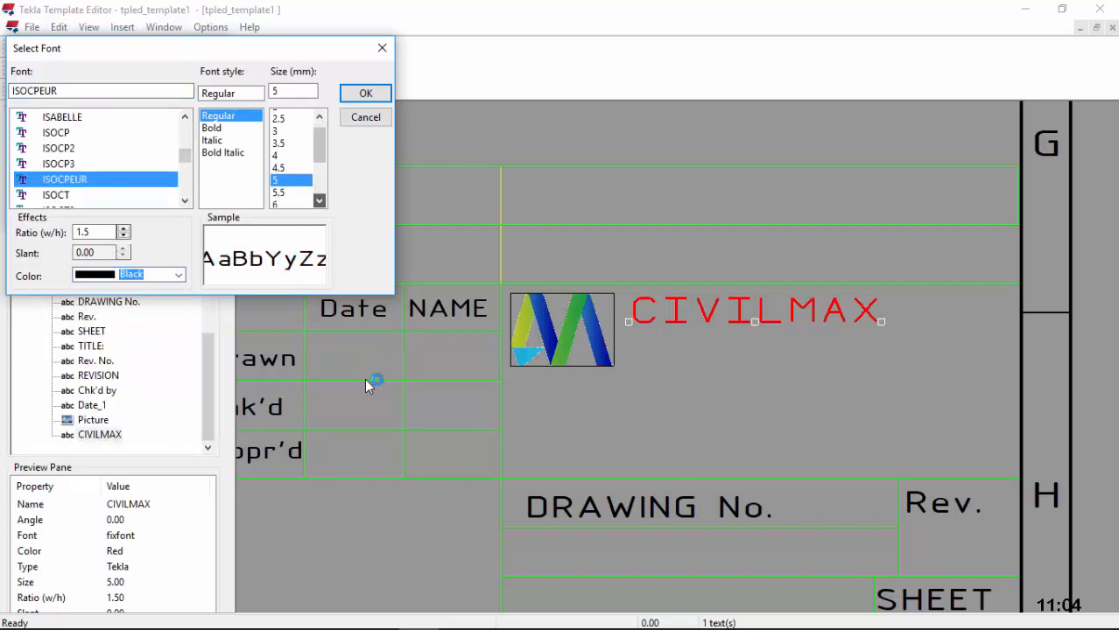
{"action": "left_click", "coordinate": [320, 201]}
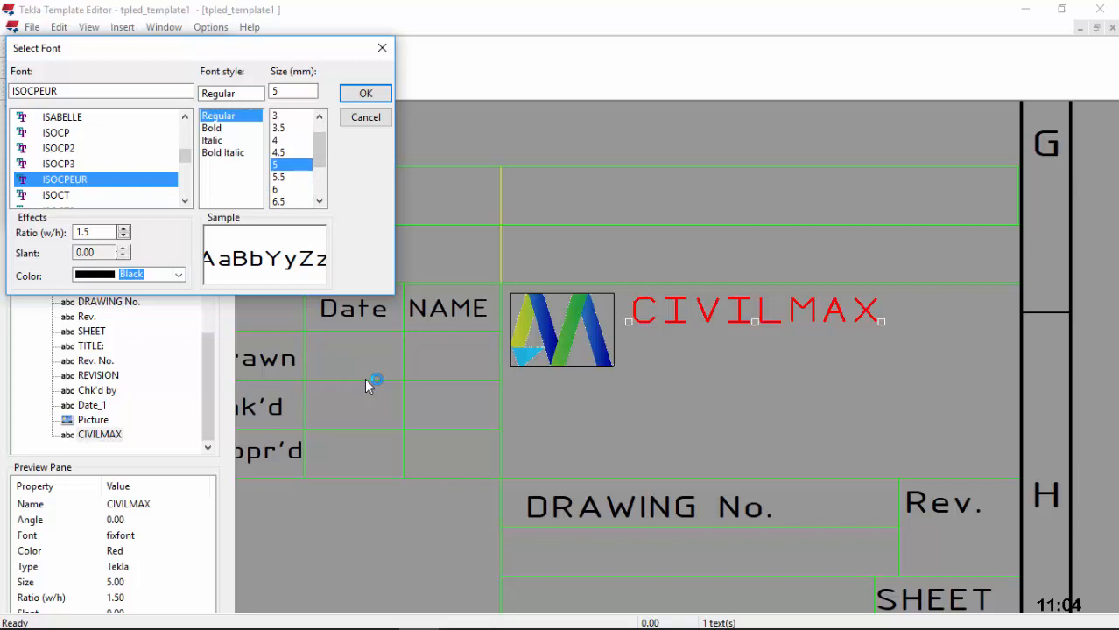
{"action": "left_click", "coordinate": [280, 202]}
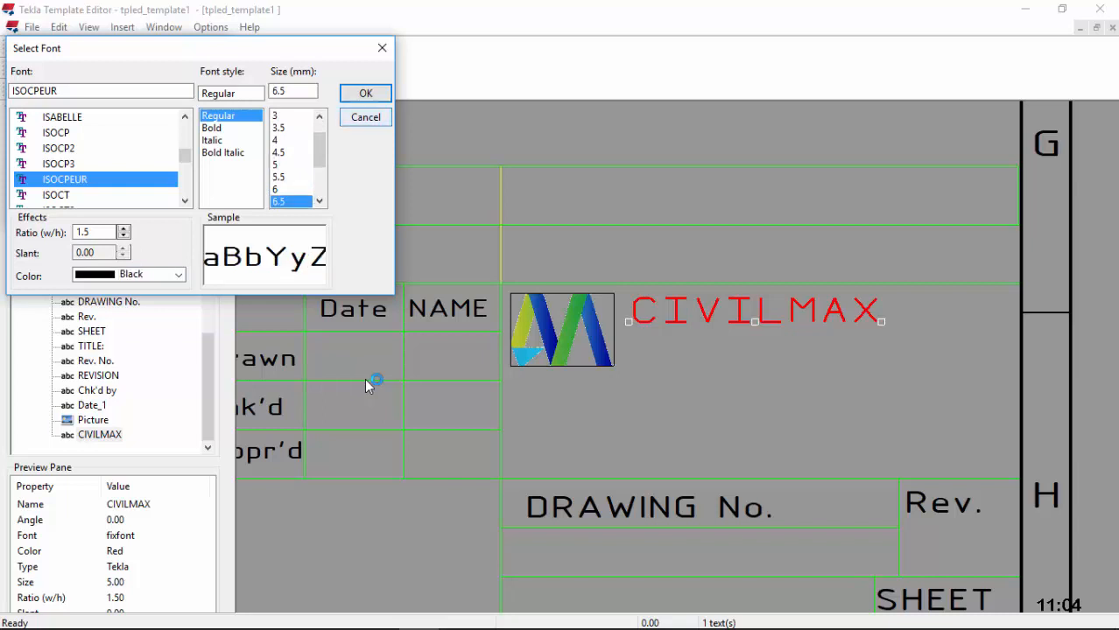
{"action": "left_click", "coordinate": [365, 93]}
{"action": "left_click", "coordinate": [142, 216]}
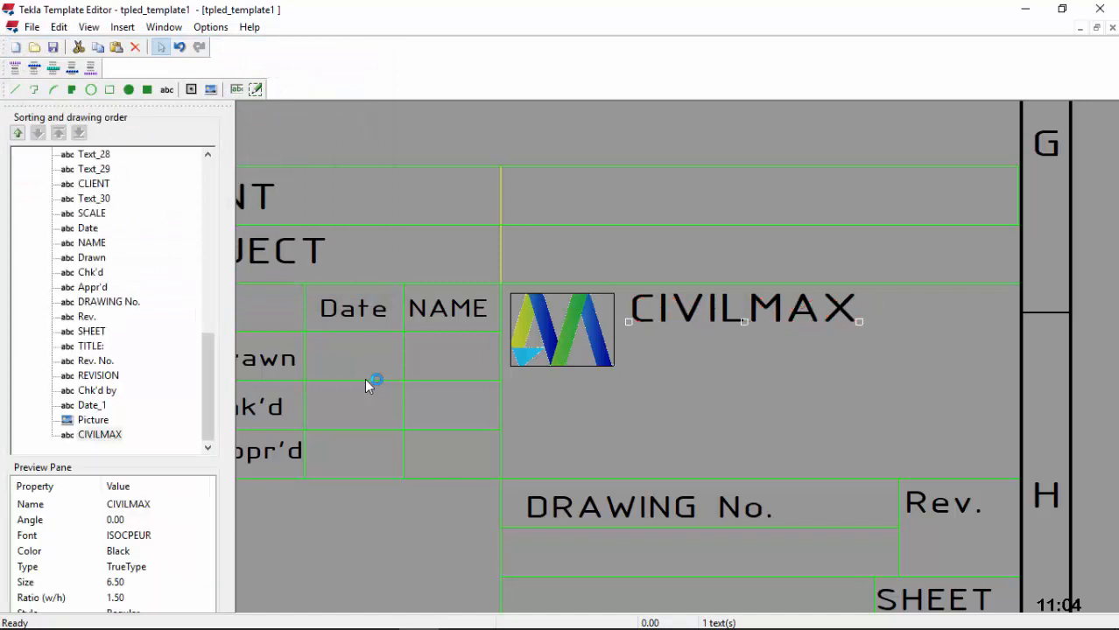
{"action": "scroll", "coordinate": [366, 386], "scroll_direction": "up", "scroll_amount": 1}
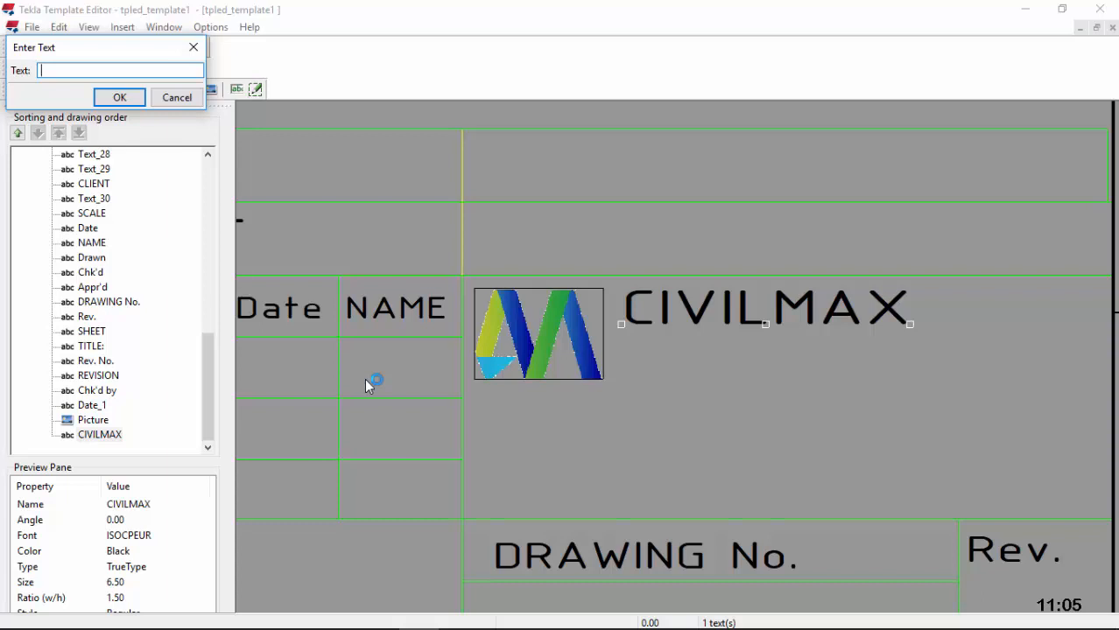
Step: Enter the company's P.O. Box postal address as a new text line, fixing its separator
{"action": "type", "text": "P.O. BOX 5551100200"}
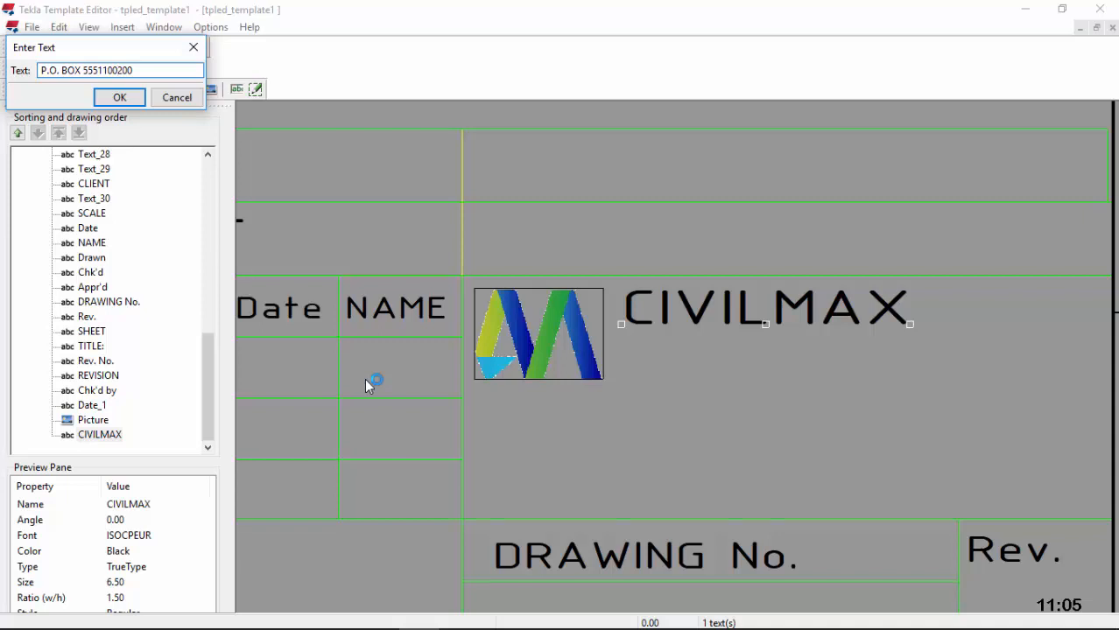
{"action": "type", "text": "-"}
{"action": "key", "text": "BackSpace"}
{"action": "key", "text": "Left"}
{"action": "key", "text": "Left"}
{"action": "type", "text": "-"}
{"action": "key", "text": "Return"}
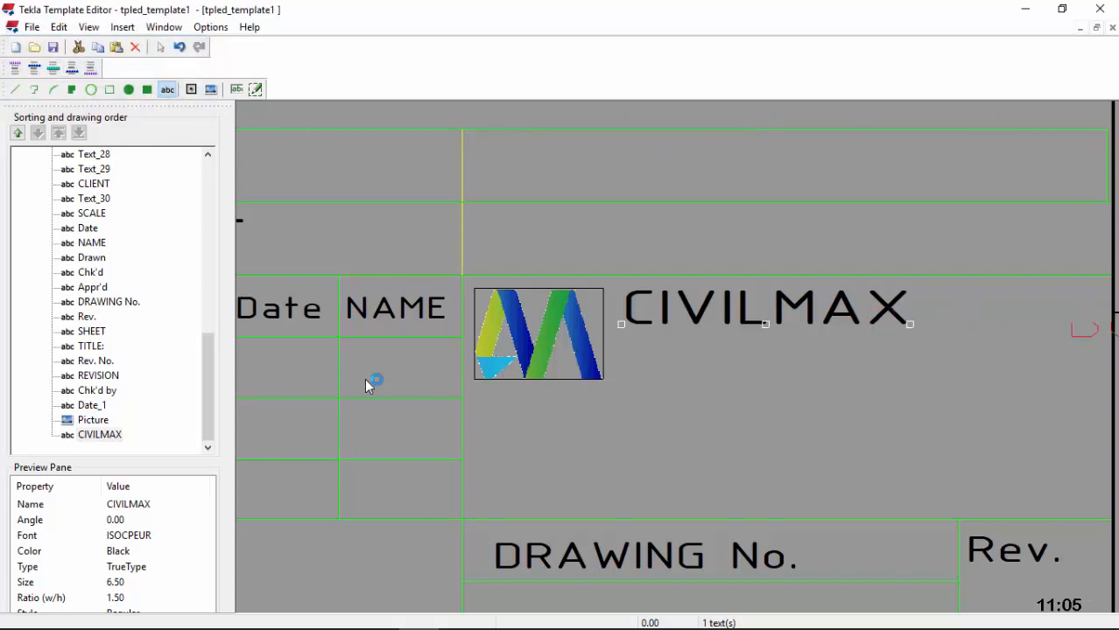
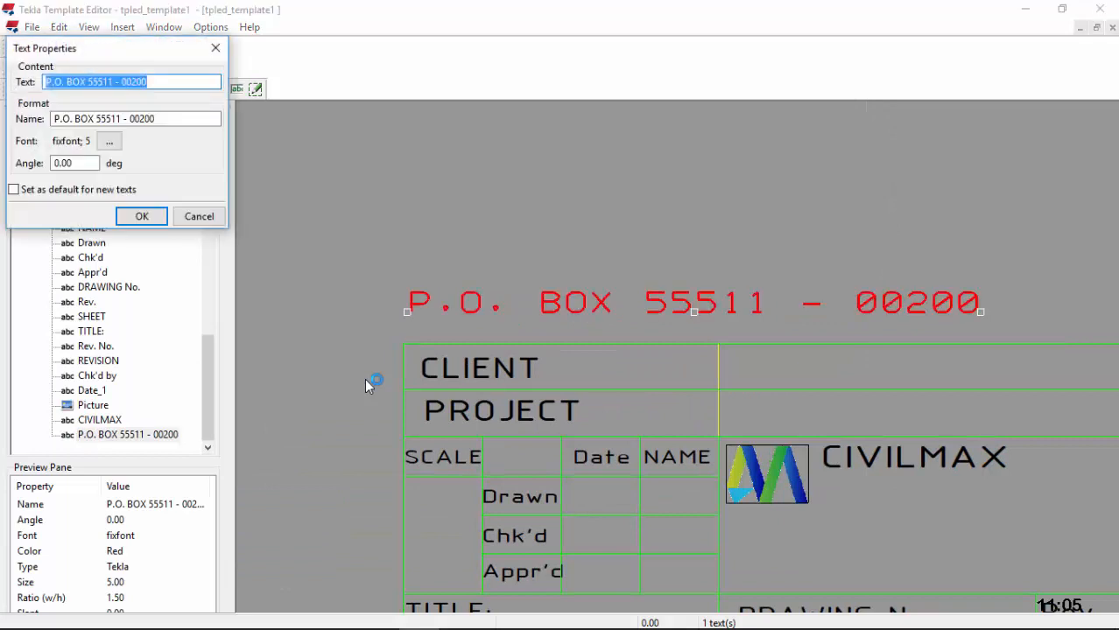
Step: Set the P.O. Box address text to black ISOCPEUR at size 5
{"action": "left_click", "coordinate": [110, 141]}
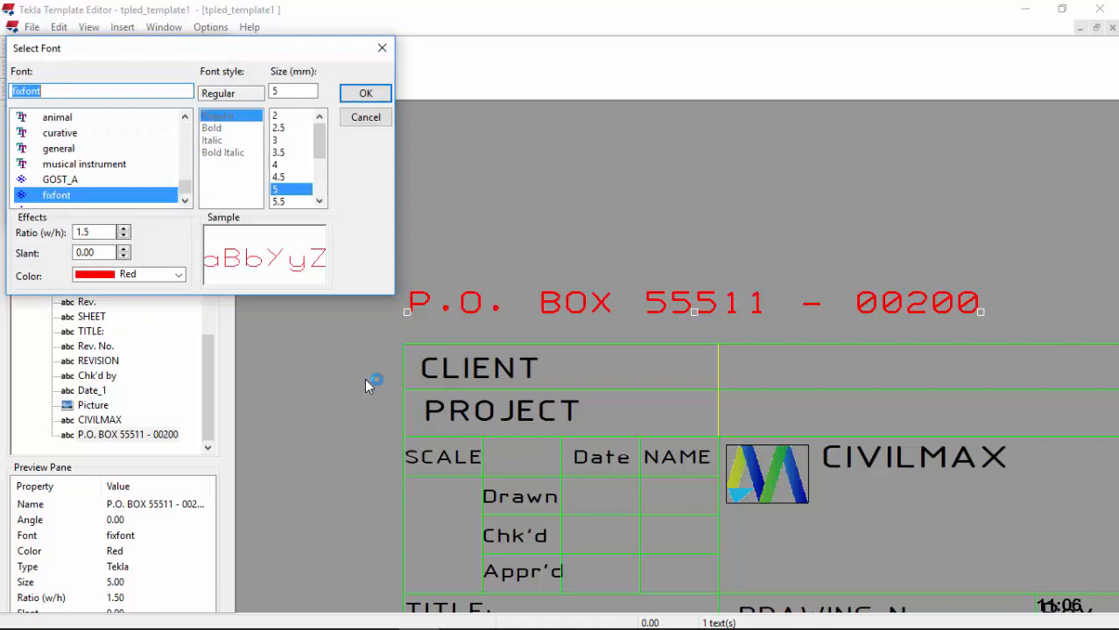
{"action": "type", "text": "ISOCPEUR"}
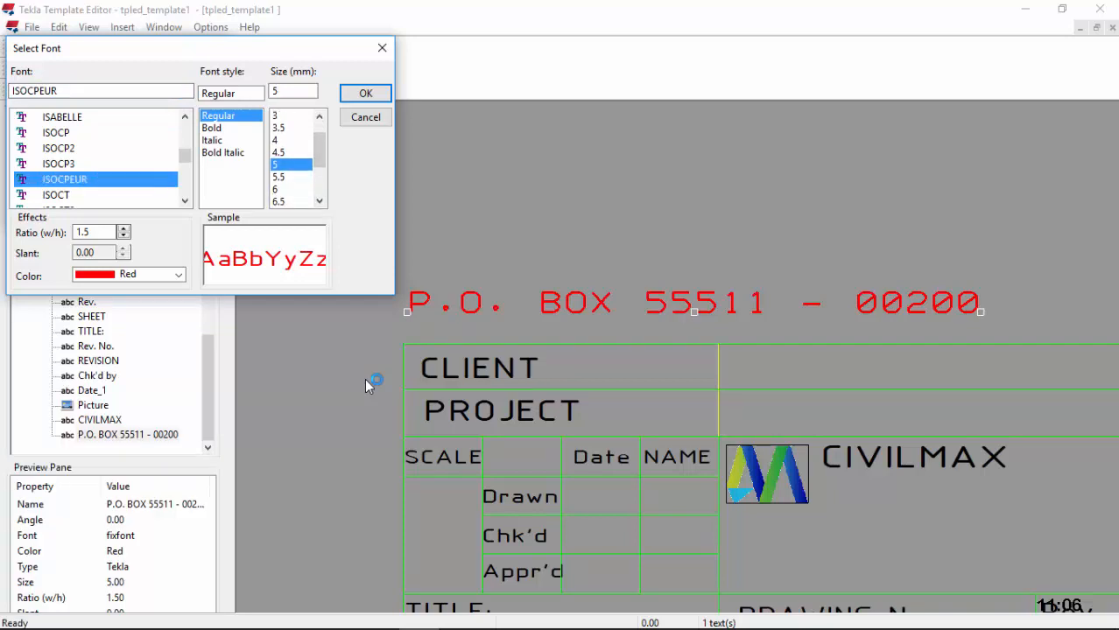
{"action": "left_click", "coordinate": [290, 177]}
{"action": "key", "text": "Up"}
{"action": "left_click", "coordinate": [179, 275]}
{"action": "left_click", "coordinate": [133, 291]}
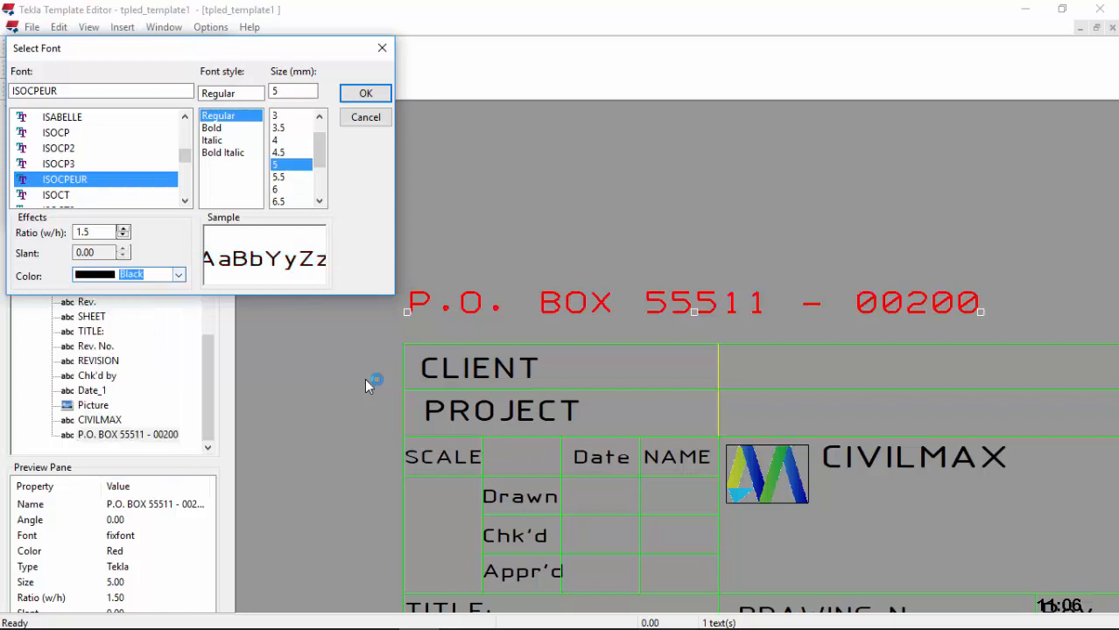
{"action": "key", "text": "Return"}
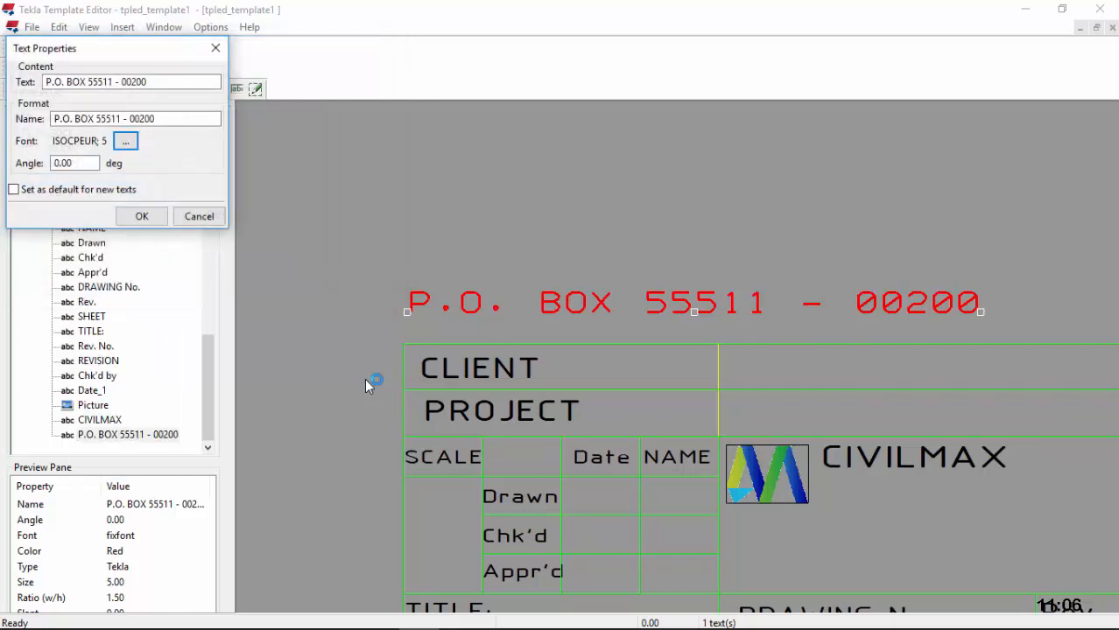
{"action": "key", "text": "Return"}
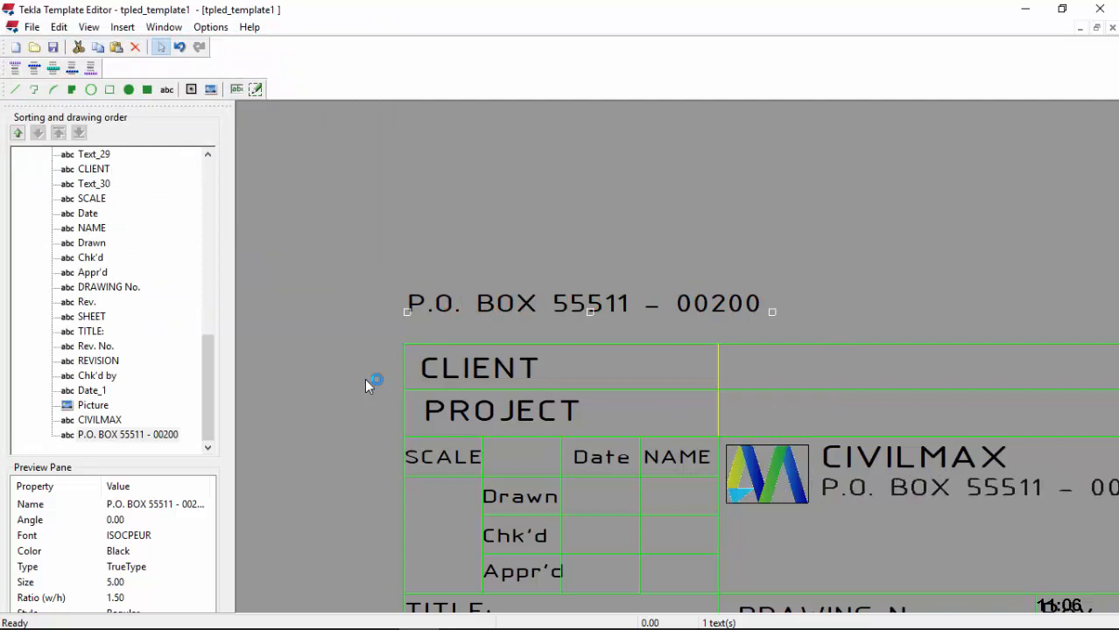
Step: Remove the extra spaces around BOX and the dash in the P.O. Box address line
{"action": "scroll", "coordinate": [368, 386], "scroll_direction": "down", "scroll_amount": 2}
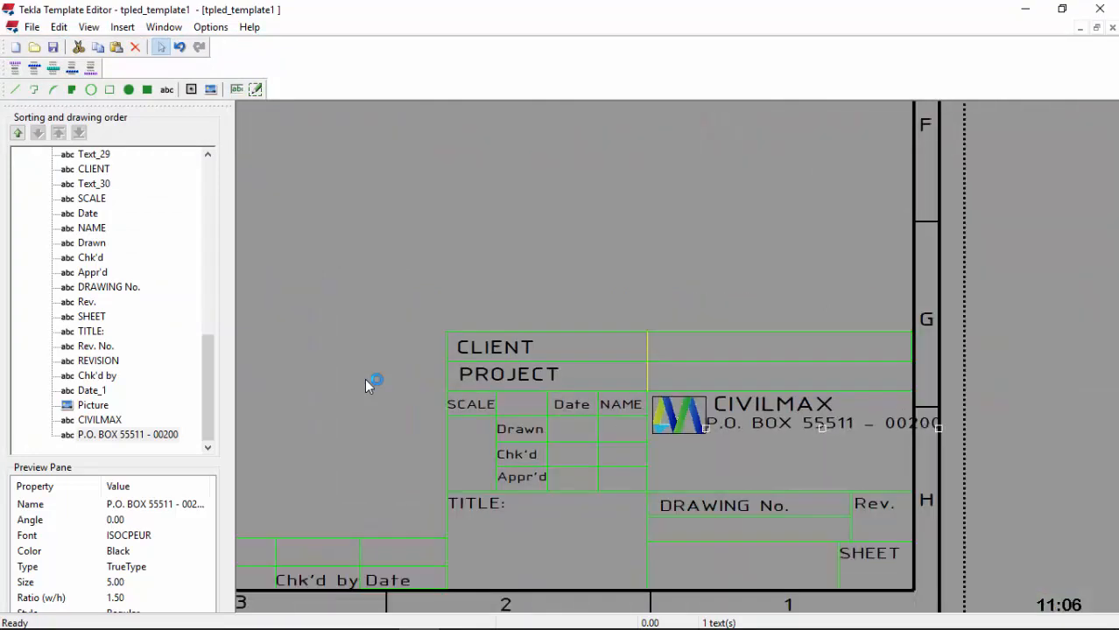
{"action": "scroll", "coordinate": [368, 386], "scroll_direction": "up", "scroll_amount": 1}
{"action": "scroll", "coordinate": [367, 386], "scroll_direction": "up", "scroll_amount": 2}
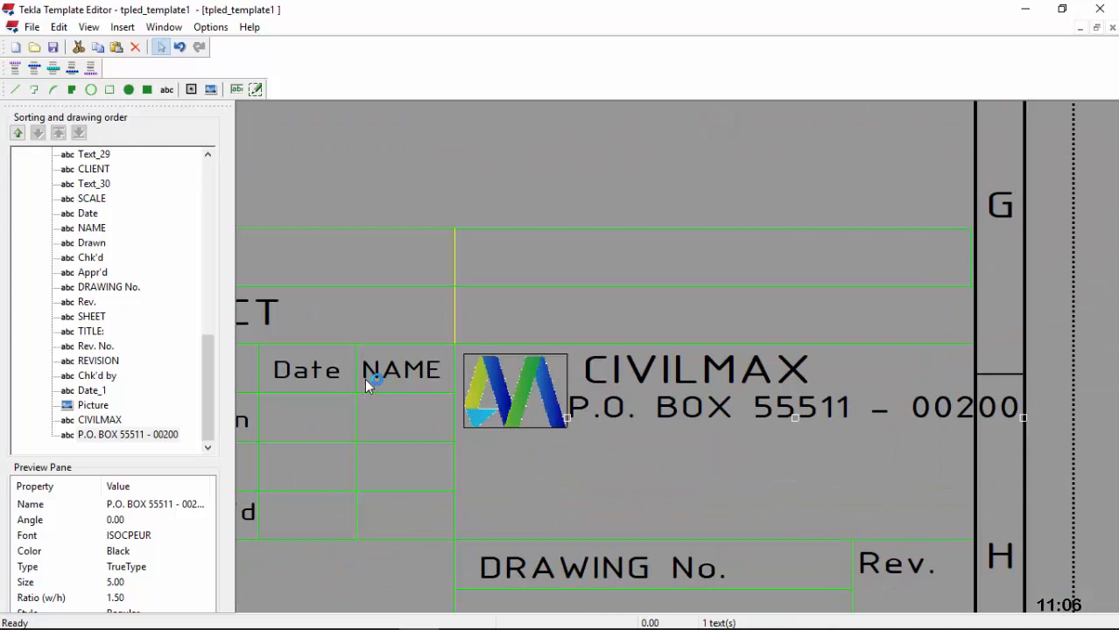
{"action": "key", "text": "alt+Return"}
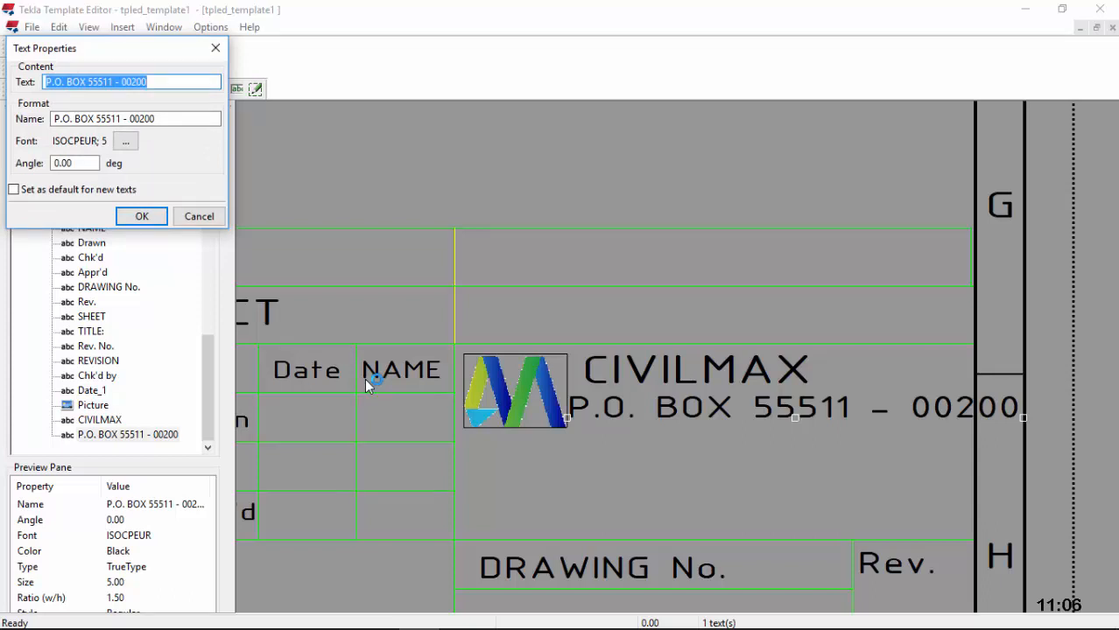
{"action": "key", "text": "Right"}
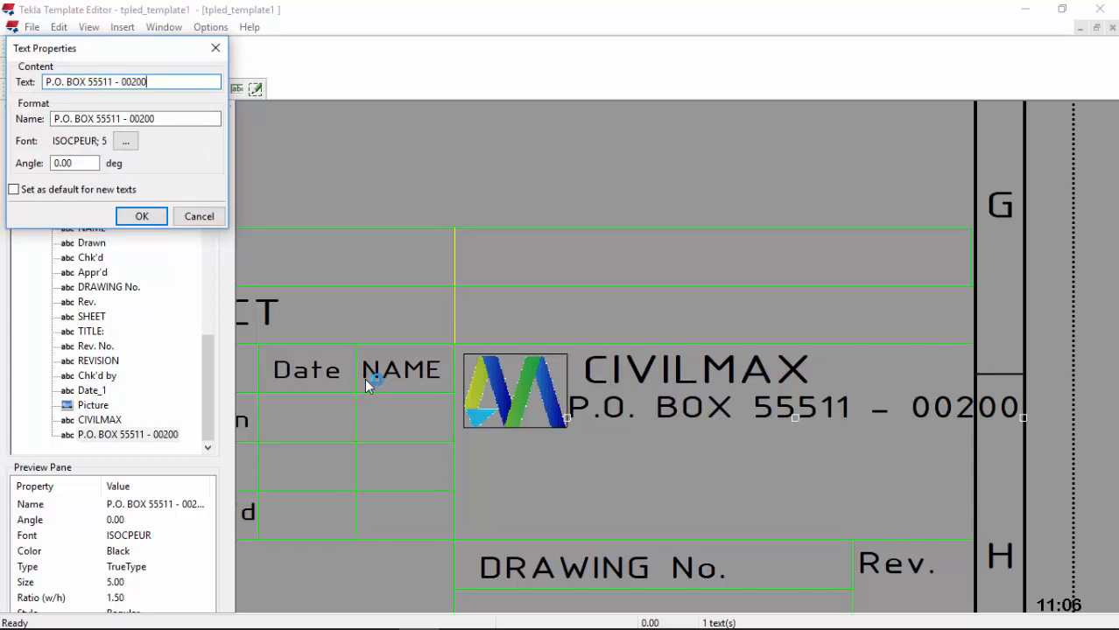
{"action": "key", "text": "ctrl+Left"}
{"action": "key", "text": "ctrl+Left"}
{"action": "key", "text": "ctrl+Left"}
{"action": "key", "text": "ctrl+Left"}
{"action": "key", "text": "BackSpace"}
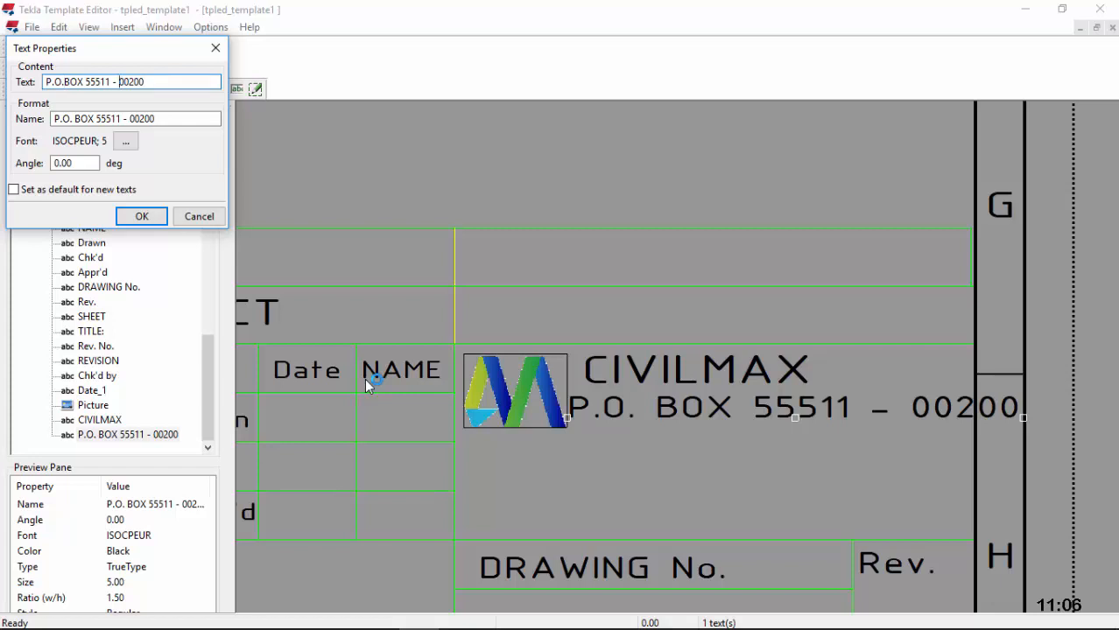
{"action": "key", "text": "BackSpace"}
{"action": "key", "text": "Left"}
{"action": "key", "text": "BackSpace"}
{"action": "key", "text": "Return"}
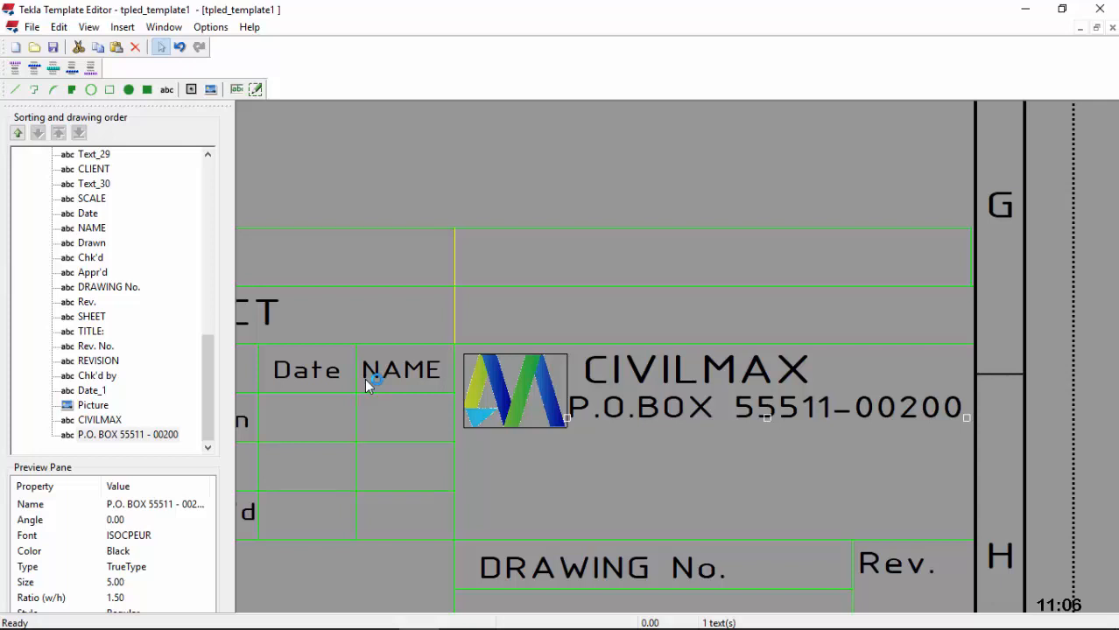
{"action": "key", "text": "Up"}
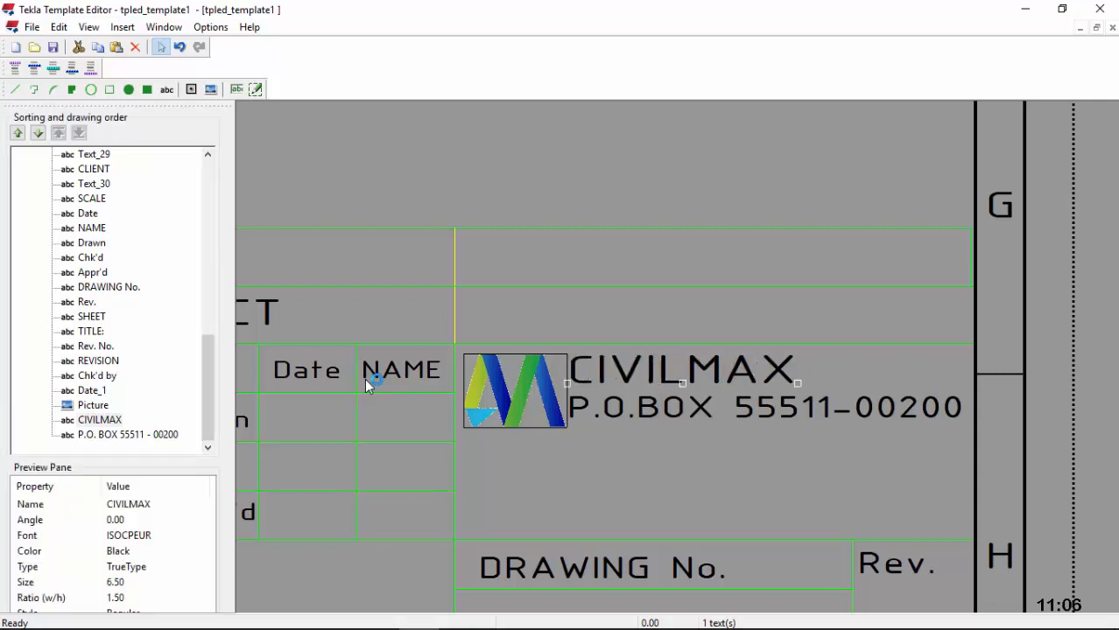
Step: Reduce the P.O. Box address text size from 5 to 4.5
{"action": "key", "text": "Down"}
{"action": "key", "text": "Return"}
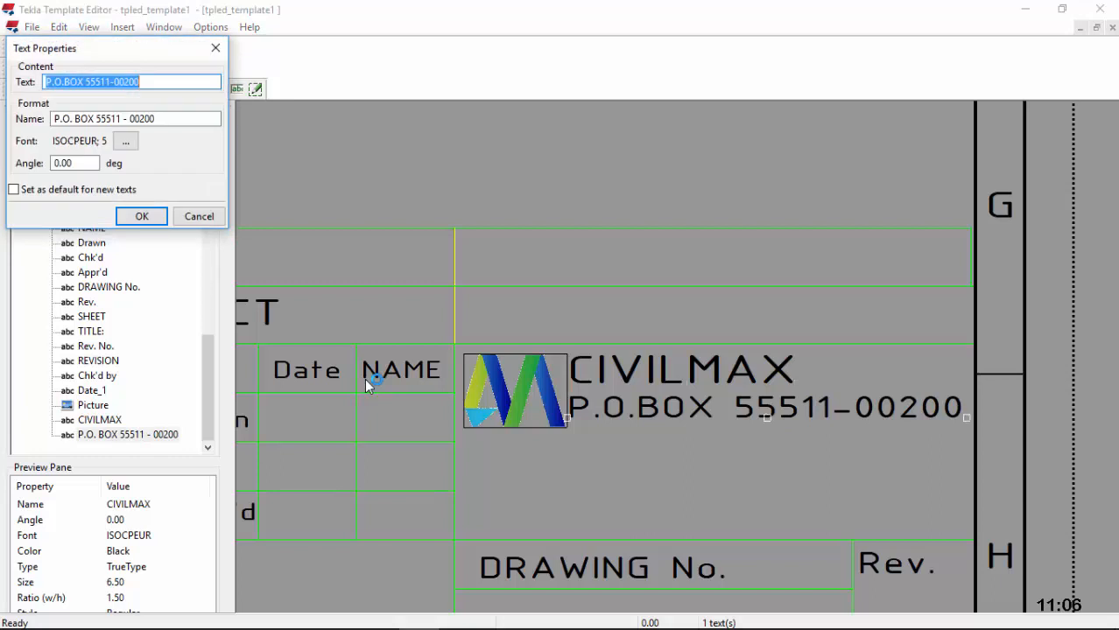
{"action": "key", "text": "End"}
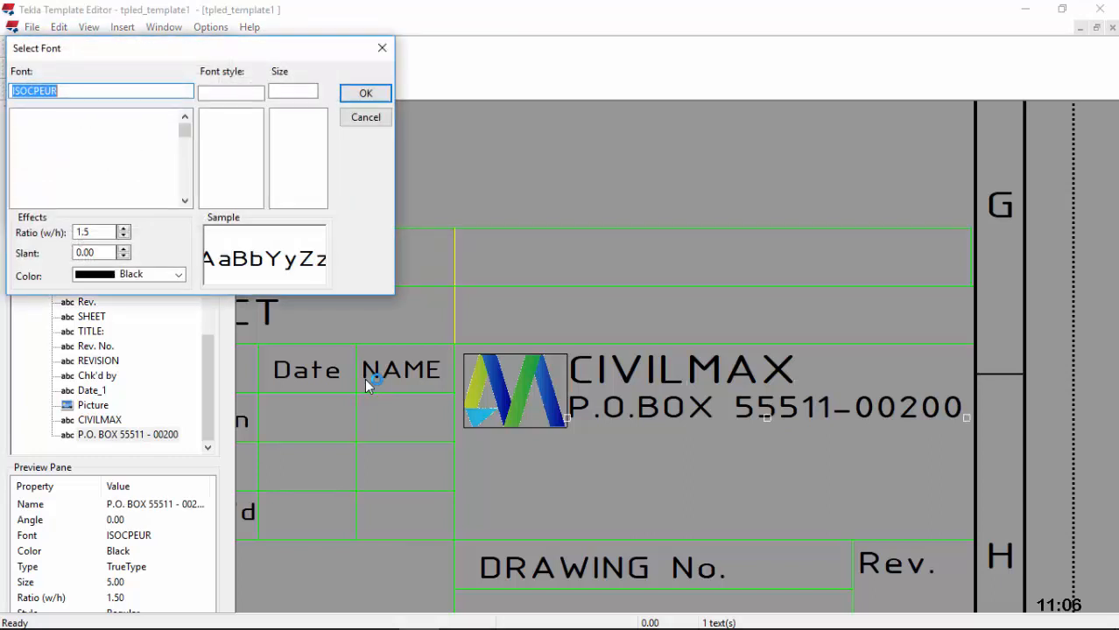
{"action": "left_click", "coordinate": [278, 177]}
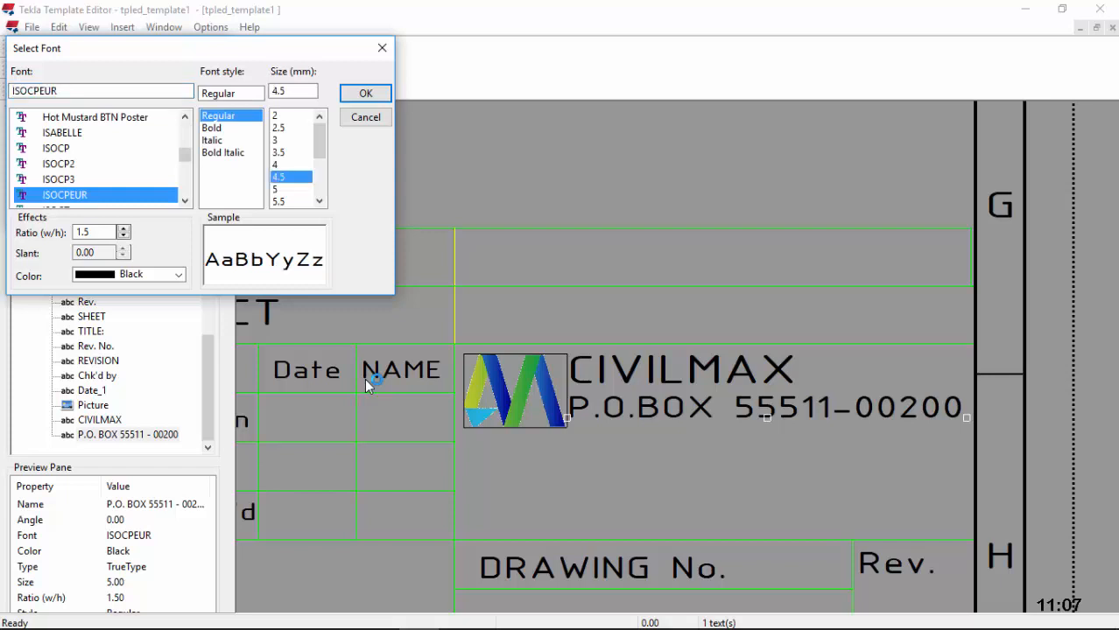
{"action": "left_click", "coordinate": [366, 94]}
{"action": "key", "text": "Return"}
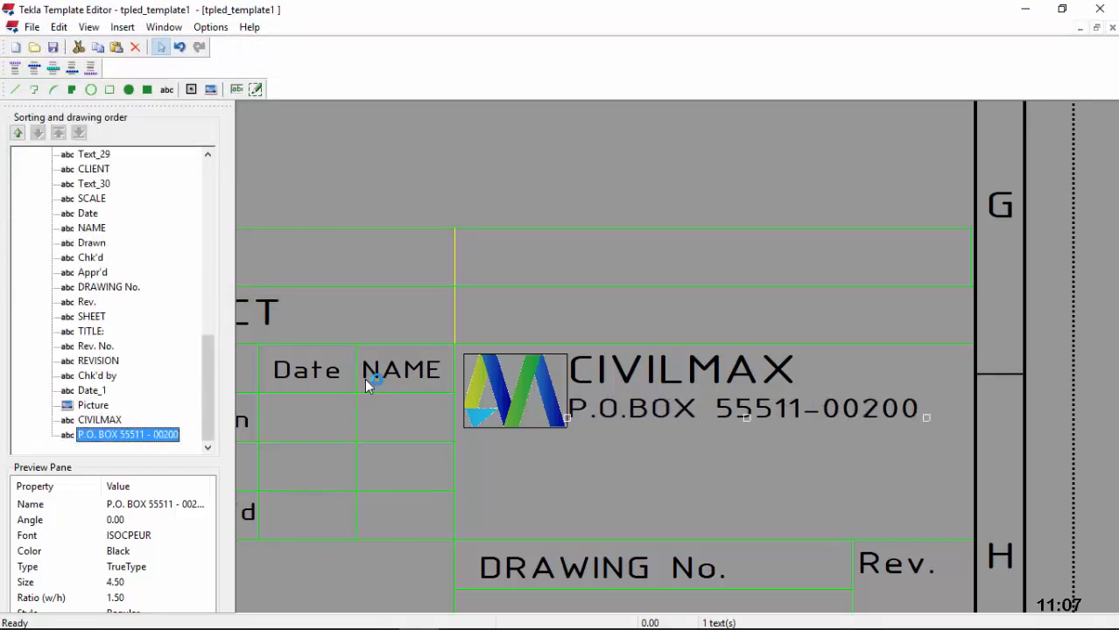
{"action": "left_click", "coordinate": [166, 90]}
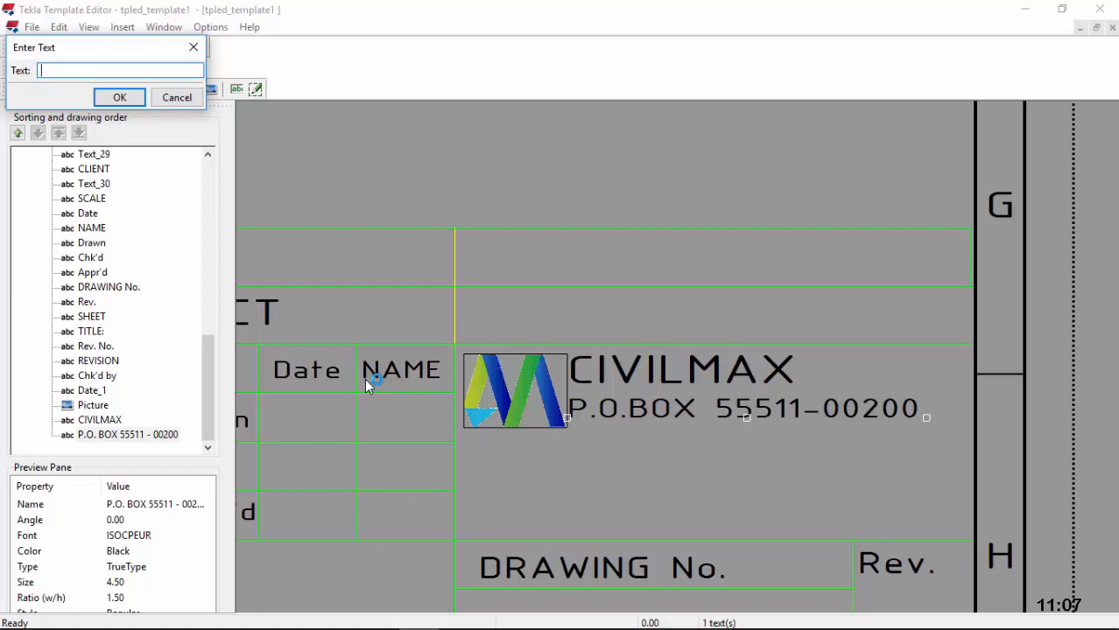
Step: Enter a new text line reading INDUSTRIAL AREA
{"action": "type", "text": "INDUSTRIAL ARES"}
{"action": "type", "text": "A"}
{"action": "key", "text": "Delete"}
{"action": "key", "text": "Return"}
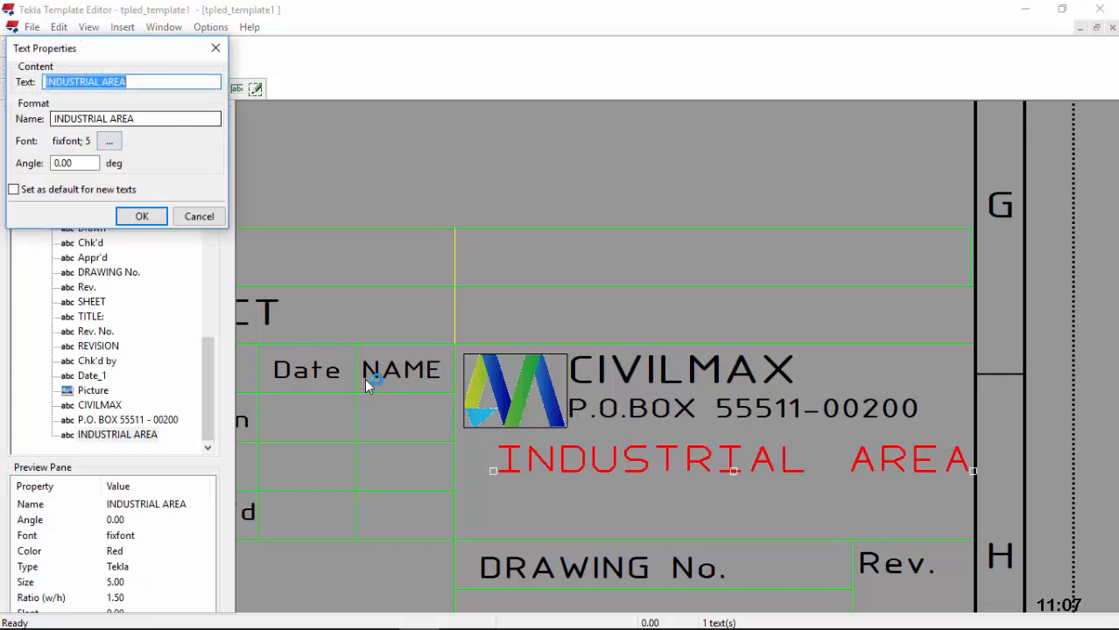
Step: Make INDUSTRIAL AREA black ISOCPEUR at size 4.5 and move it beneath the P.O. Box line
{"action": "key", "text": "Tab"}
{"action": "key", "text": "Tab"}
{"action": "key", "text": "Return"}
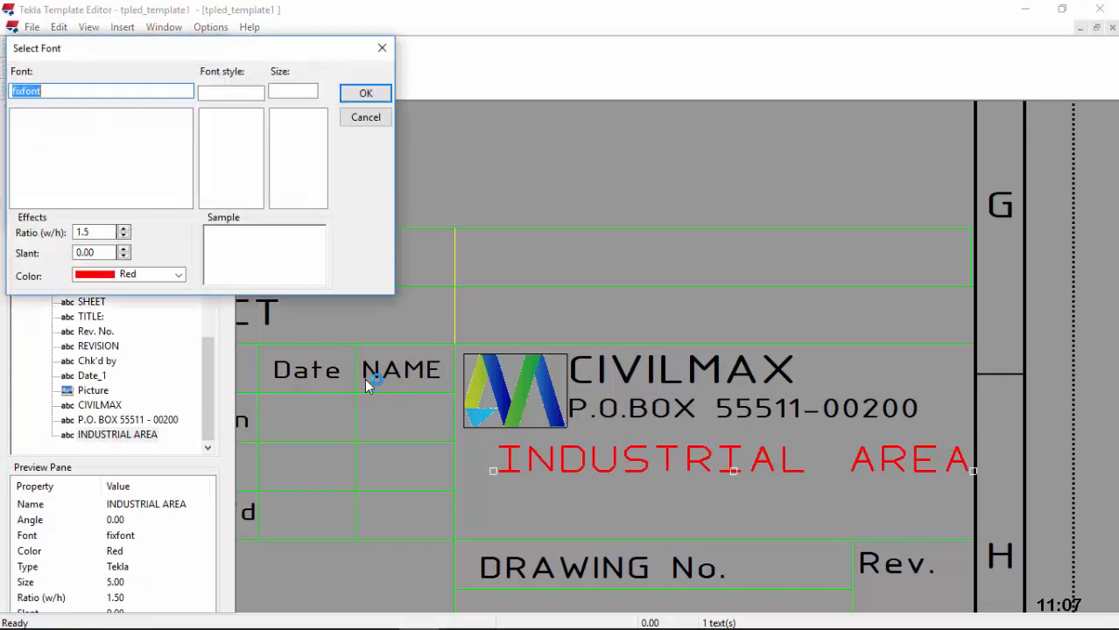
{"action": "type", "text": "I"}
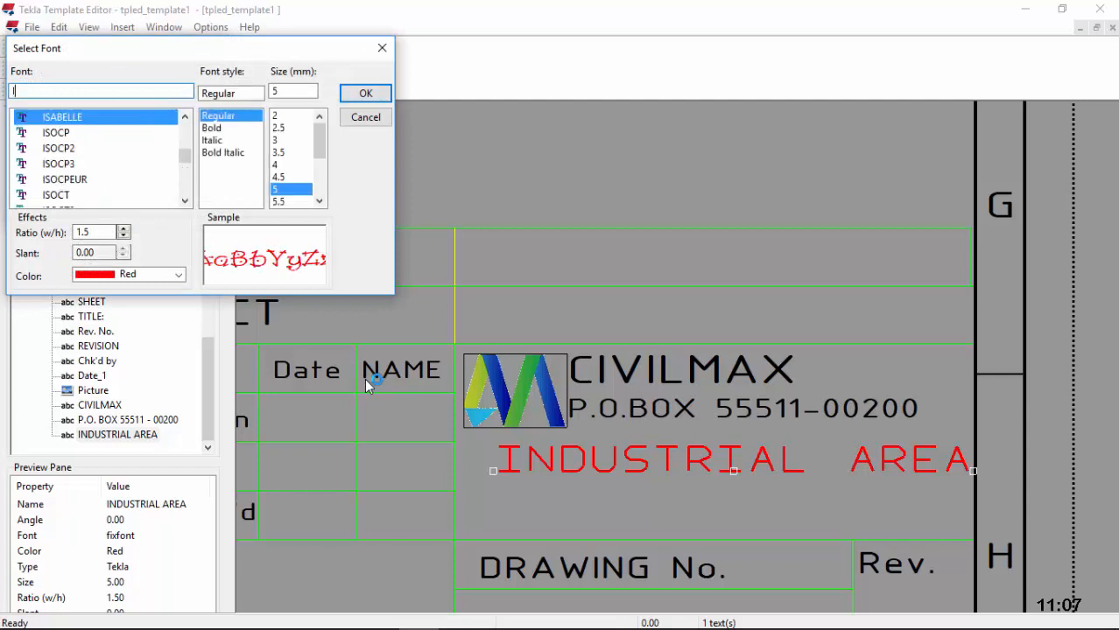
{"action": "left_click", "coordinate": [65, 180]}
{"action": "left_click", "coordinate": [179, 275]}
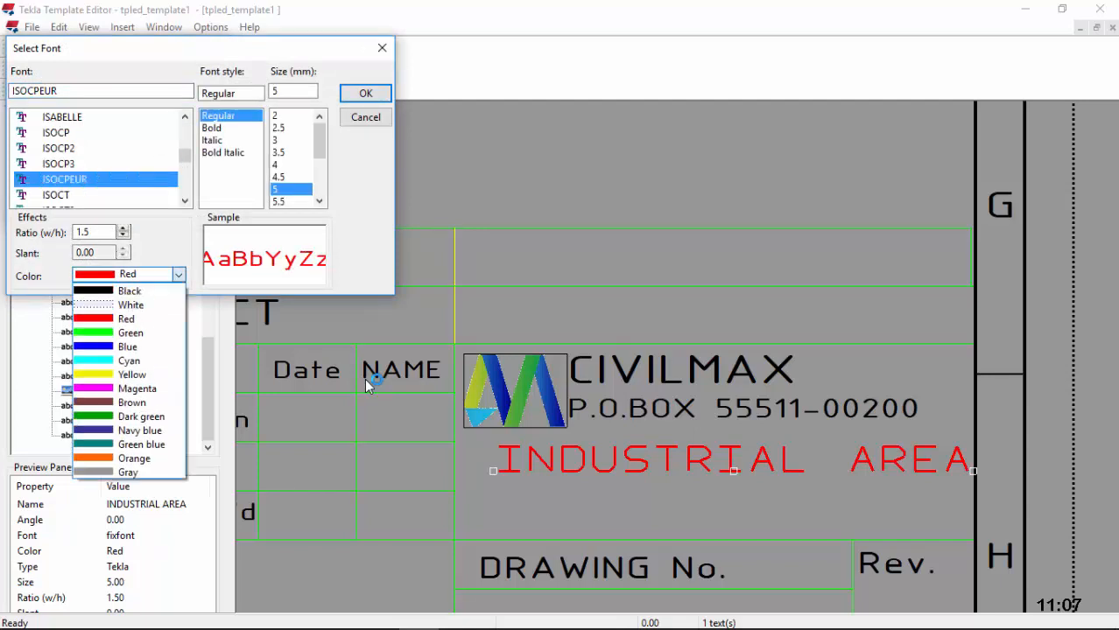
{"action": "left_click", "coordinate": [130, 291]}
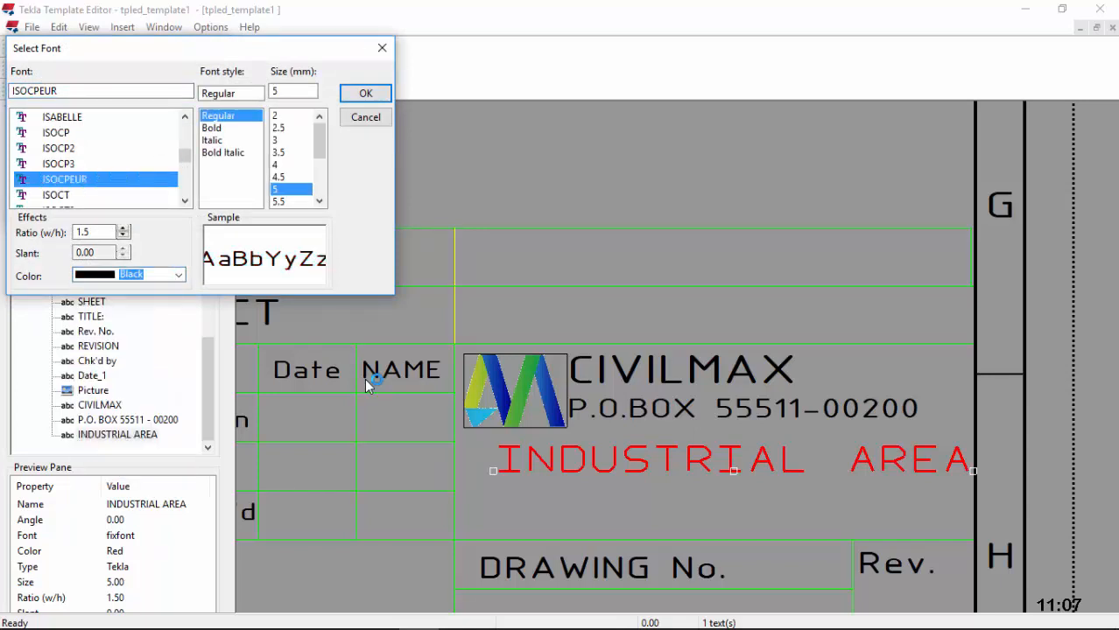
{"action": "left_click", "coordinate": [279, 177]}
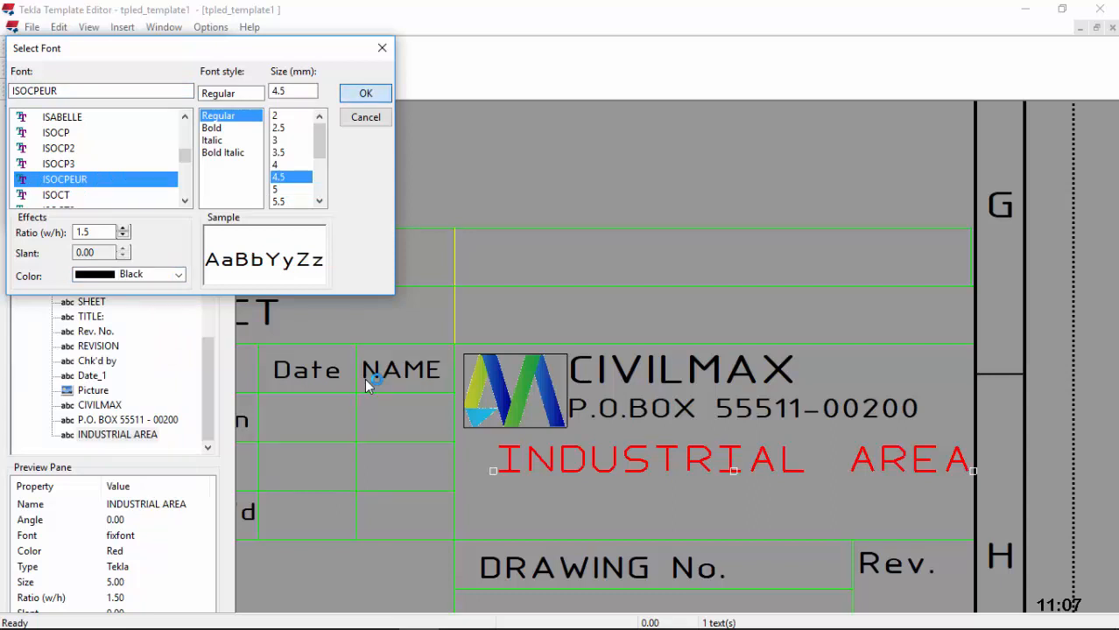
{"action": "left_click", "coordinate": [365, 93]}
{"action": "left_click", "coordinate": [142, 215]}
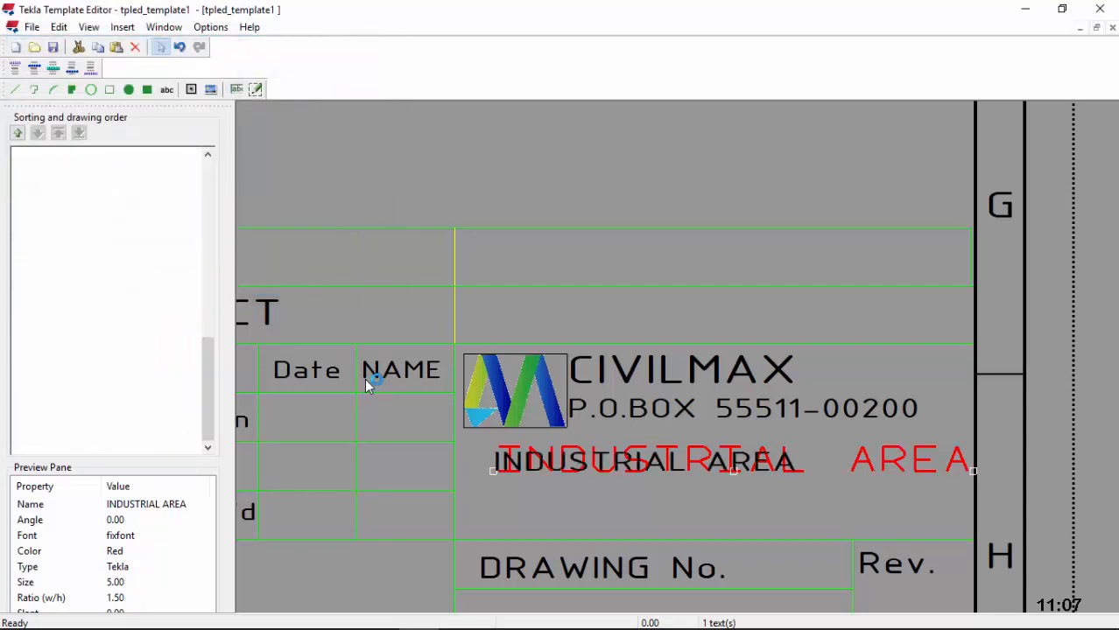
{"action": "mouse_move", "coordinate": [648, 463]}
{"action": "left_mouse_down"}
{"action": "mouse_move", "coordinate": [737, 443]}
{"action": "mouse_move", "coordinate": [722, 448]}
{"action": "left_mouse_up"}
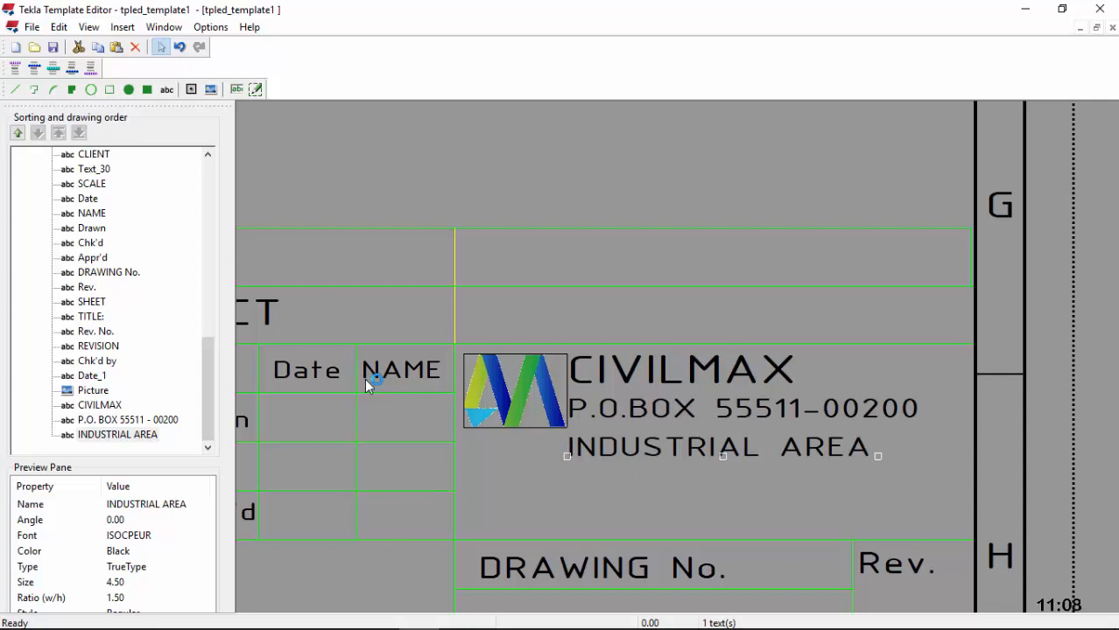
Step: Paste a copy of INDUSTRIAL AREA below it and change its text to TEL followed by dots
{"action": "right_click", "coordinate": [670, 186]}
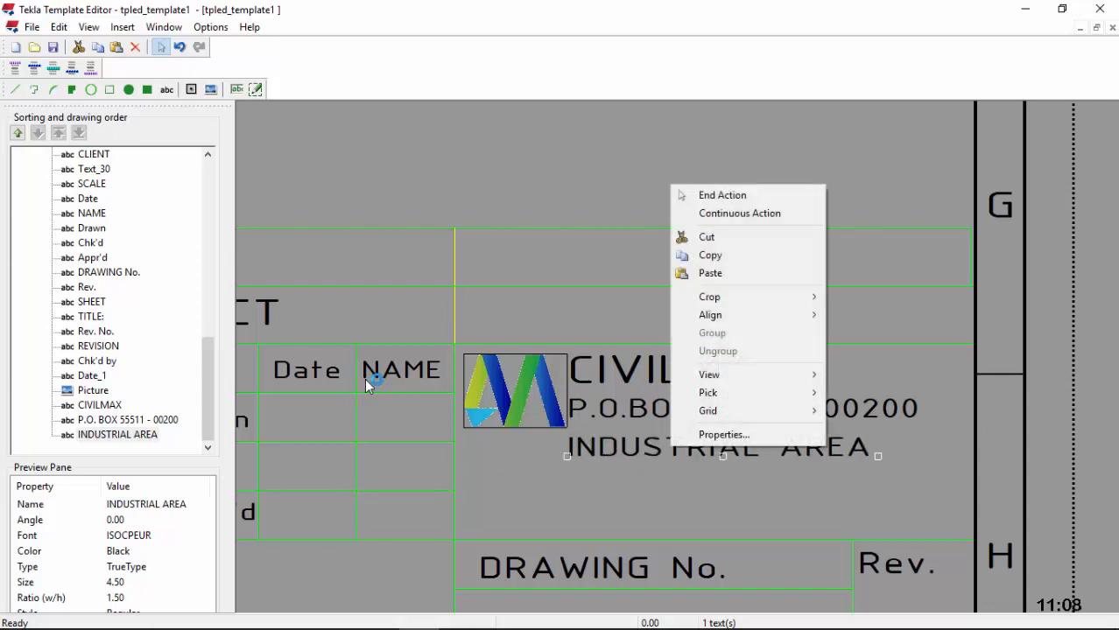
{"action": "left_click", "coordinate": [711, 256]}
{"action": "right_click", "coordinate": [590, 496]}
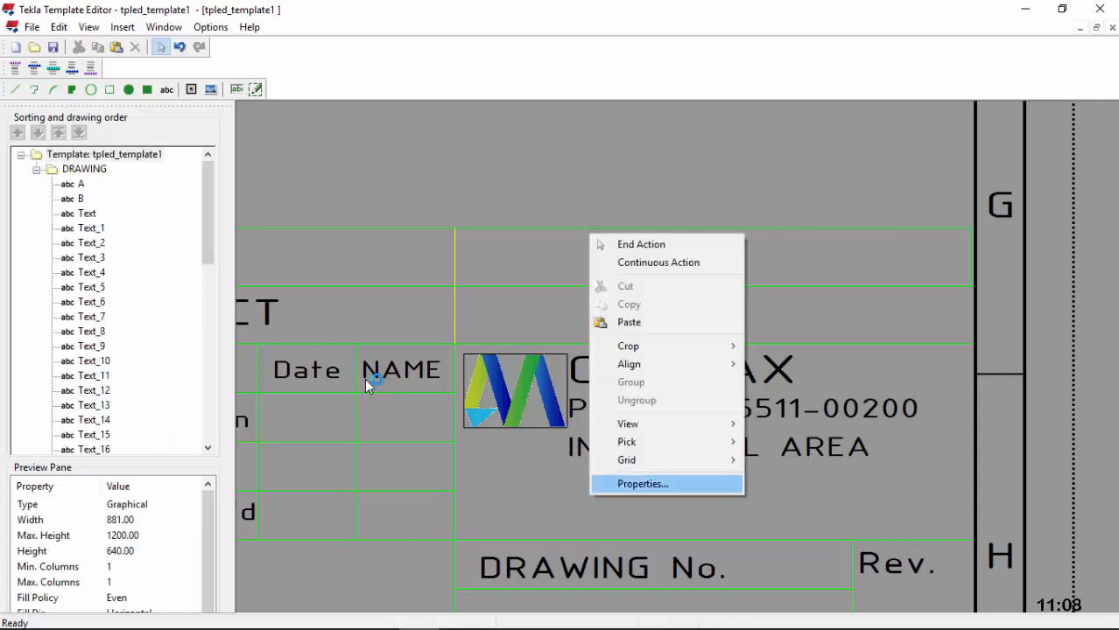
{"action": "left_click", "coordinate": [628, 323]}
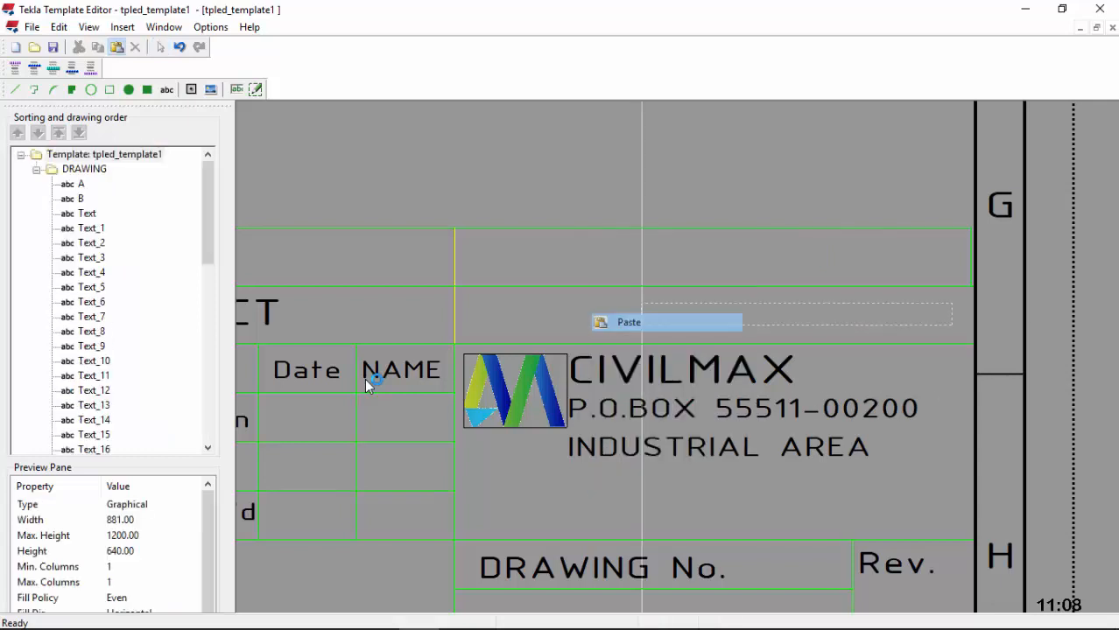
{"action": "left_click", "coordinate": [570, 499]}
{"action": "double_click", "coordinate": [588, 494]}
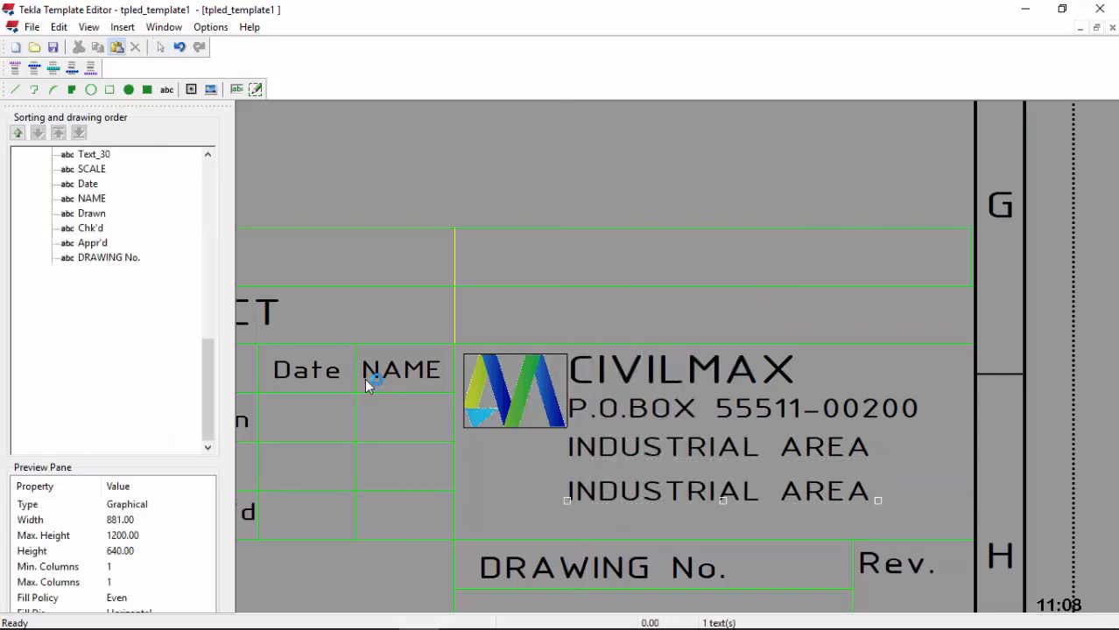
{"action": "type", "text": "T"}
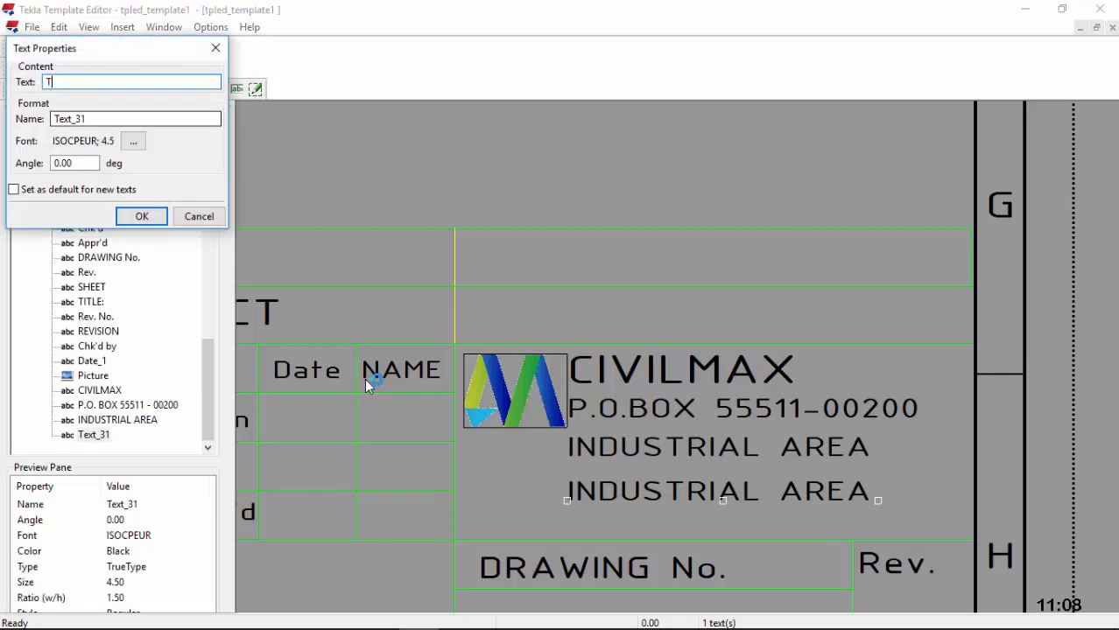
{"action": "type", "text": "EL;"}
{"action": "type", "text": ".............................."}
{"action": "key", "text": "Return"}
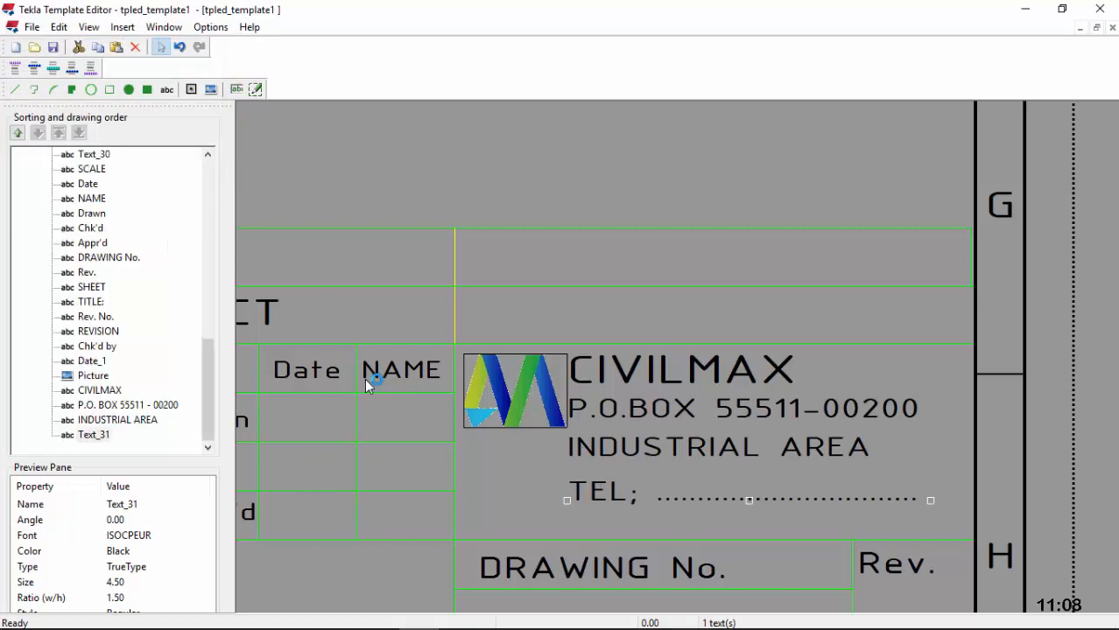
Step: Correct the semicolon after TEL to a colon
{"action": "scroll", "coordinate": [366, 385], "scroll_direction": "down", "scroll_amount": 1}
{"action": "scroll", "coordinate": [366, 386], "scroll_direction": "up", "scroll_amount": 3}
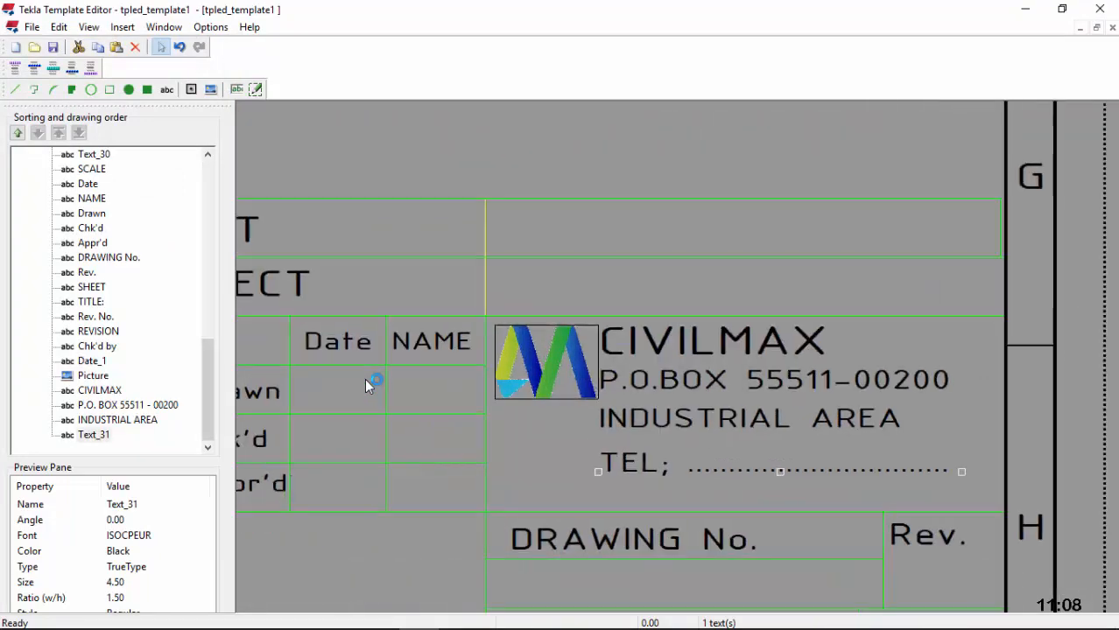
{"action": "key", "text": "alt+Return"}
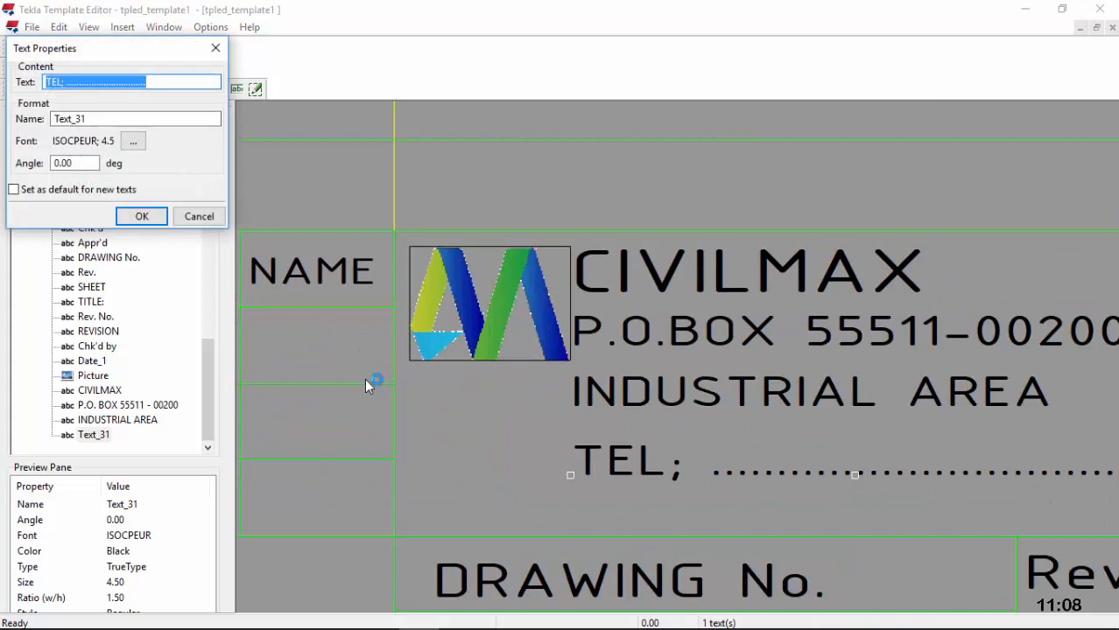
{"action": "key", "text": "End"}
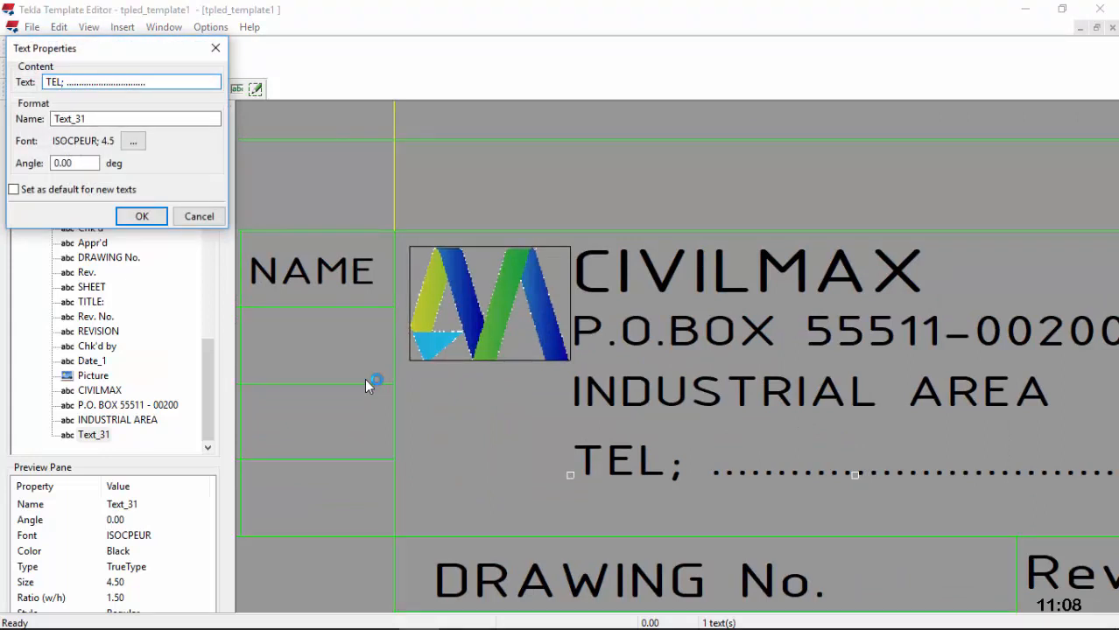
{"action": "key", "text": "Delete"}
{"action": "type", "text": ":"}
{"action": "key", "text": "Return"}
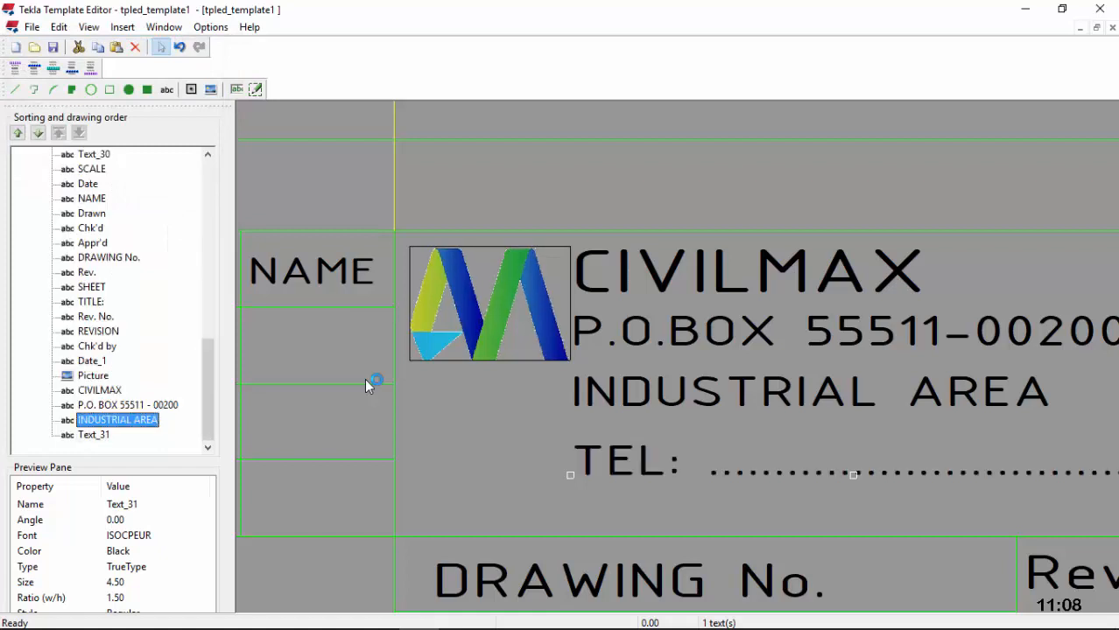
{"action": "scroll", "coordinate": [366, 386], "scroll_direction": "down", "scroll_amount": 2}
{"action": "scroll", "coordinate": [366, 386], "scroll_direction": "down", "scroll_amount": 4}
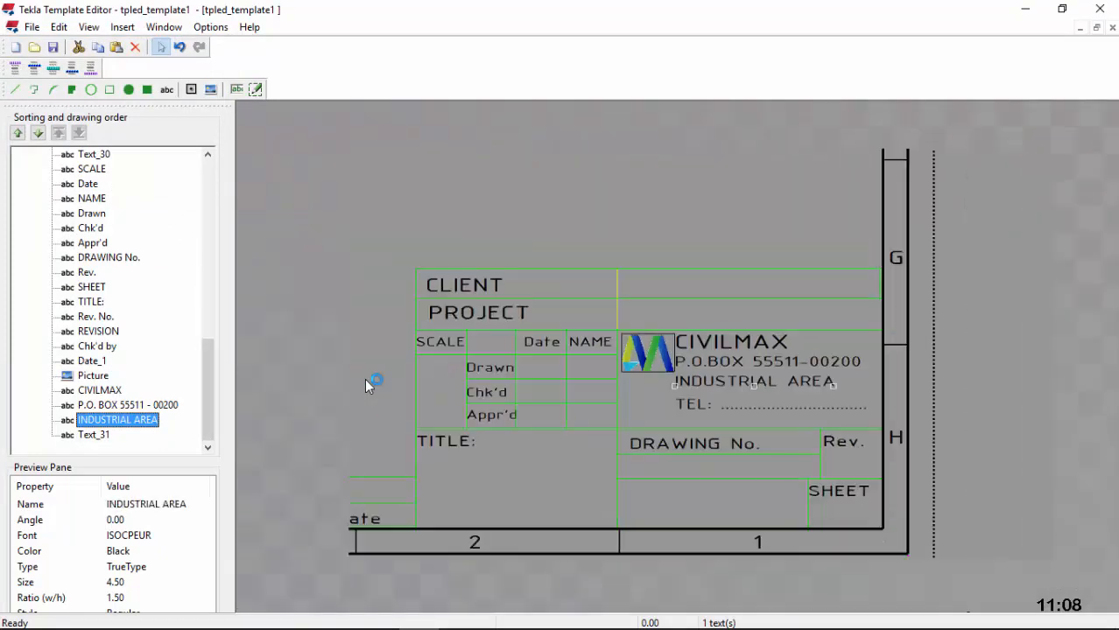
{"action": "scroll", "coordinate": [366, 386], "scroll_direction": "up", "scroll_amount": 2}
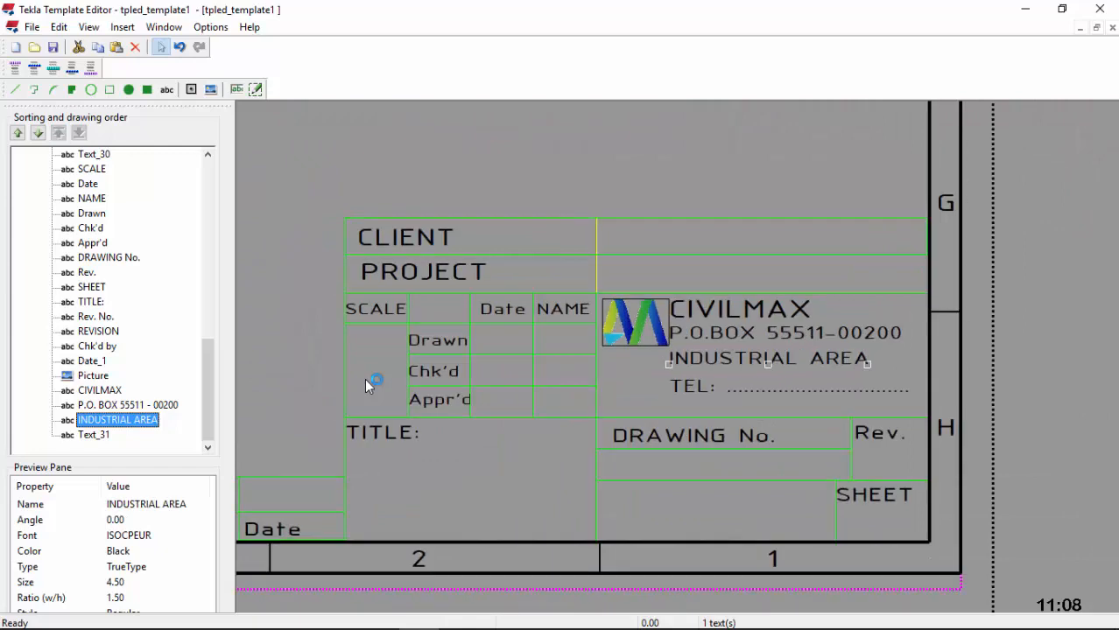
{"action": "scroll", "coordinate": [366, 386], "scroll_direction": "up", "scroll_amount": 1}
{"action": "scroll", "coordinate": [366, 386], "scroll_direction": "up", "scroll_amount": 1}
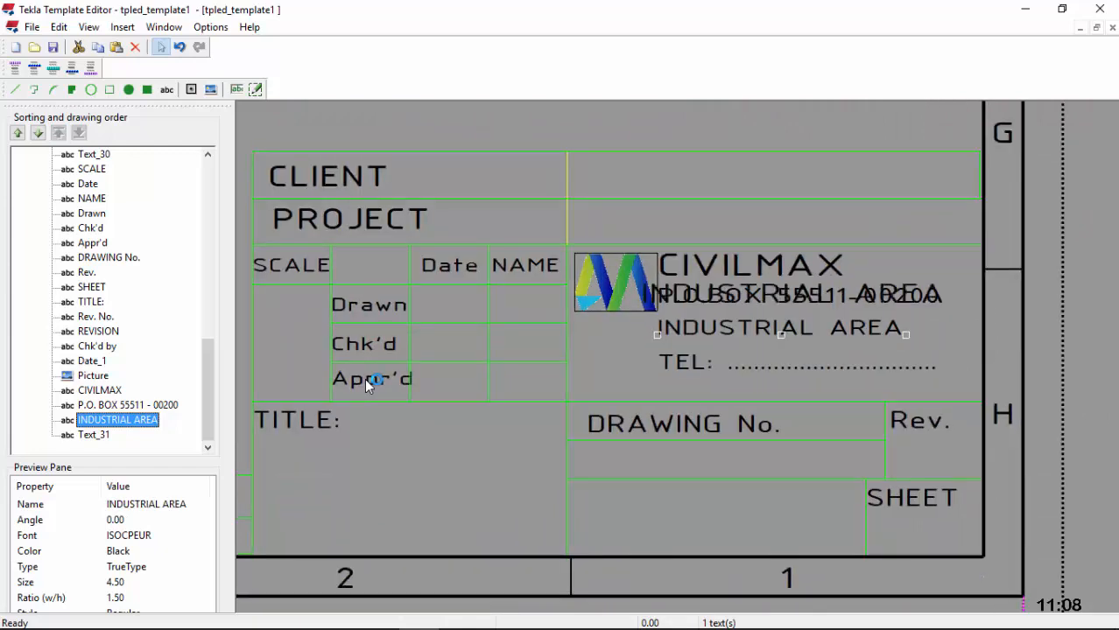
{"action": "scroll", "coordinate": [366, 386], "scroll_direction": "down", "scroll_amount": 1}
{"action": "scroll", "coordinate": [366, 386], "scroll_direction": "down", "scroll_amount": 1}
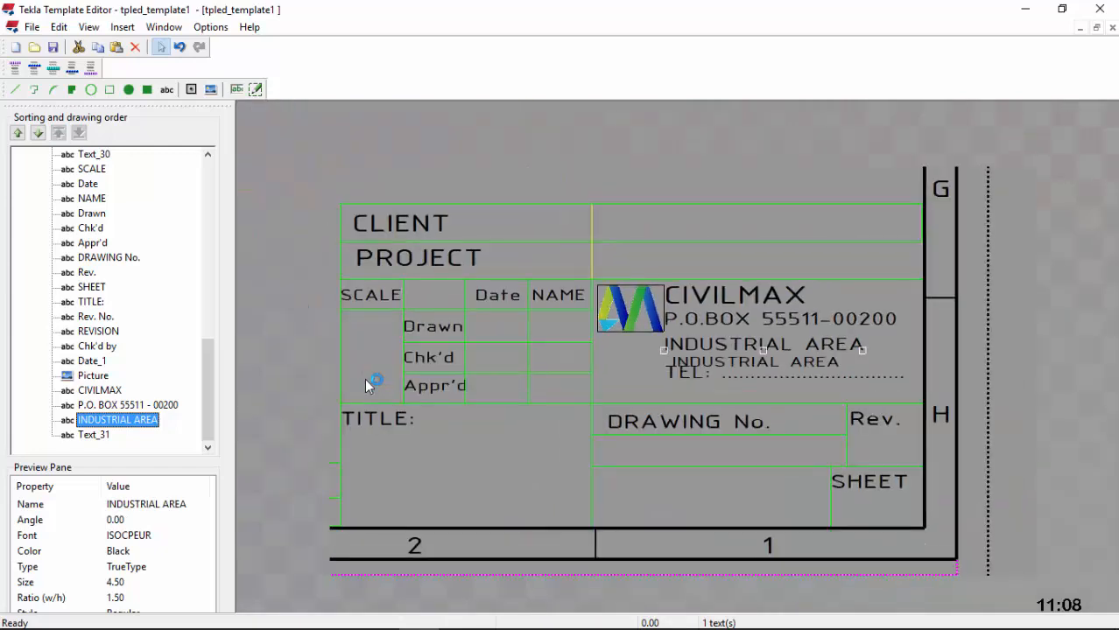
{"action": "scroll", "coordinate": [366, 386], "scroll_direction": "up", "scroll_amount": 1}
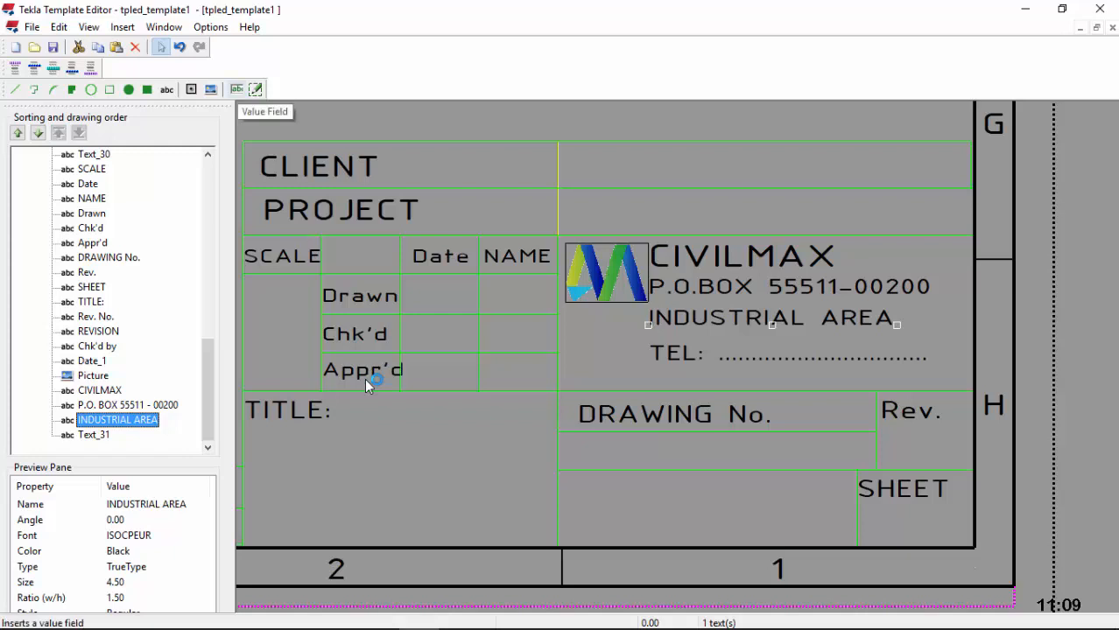
Step: Insert a PROJECT > NUMBER value field in the cell under DRAWING No
{"action": "left_click", "coordinate": [237, 89]}
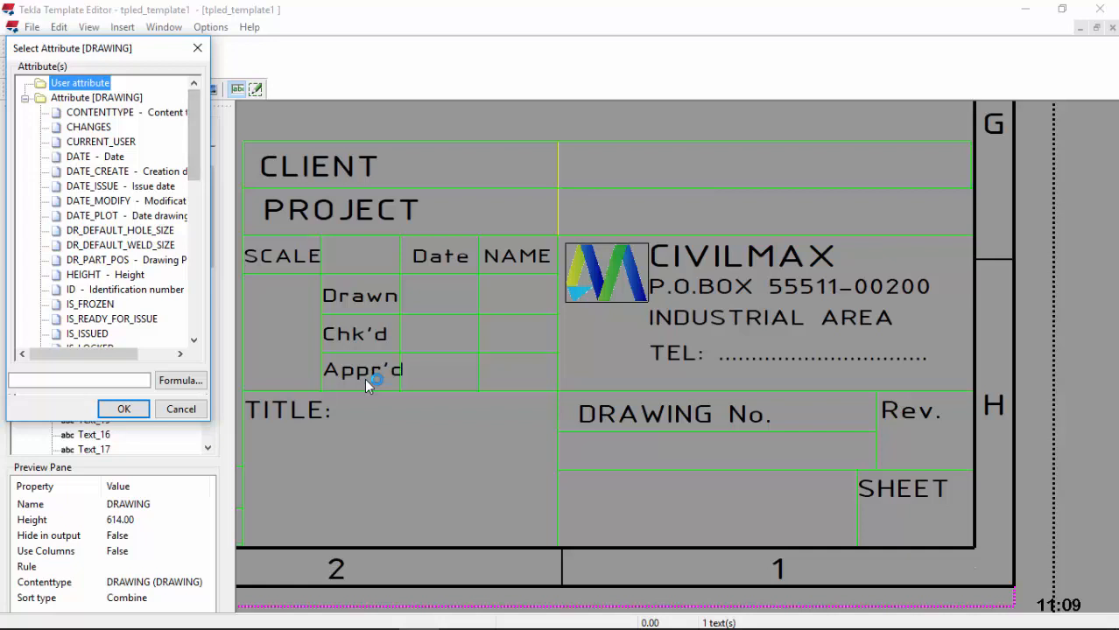
{"action": "left_click_drag", "start_coordinate": [193, 136], "coordinate": [194, 289]}
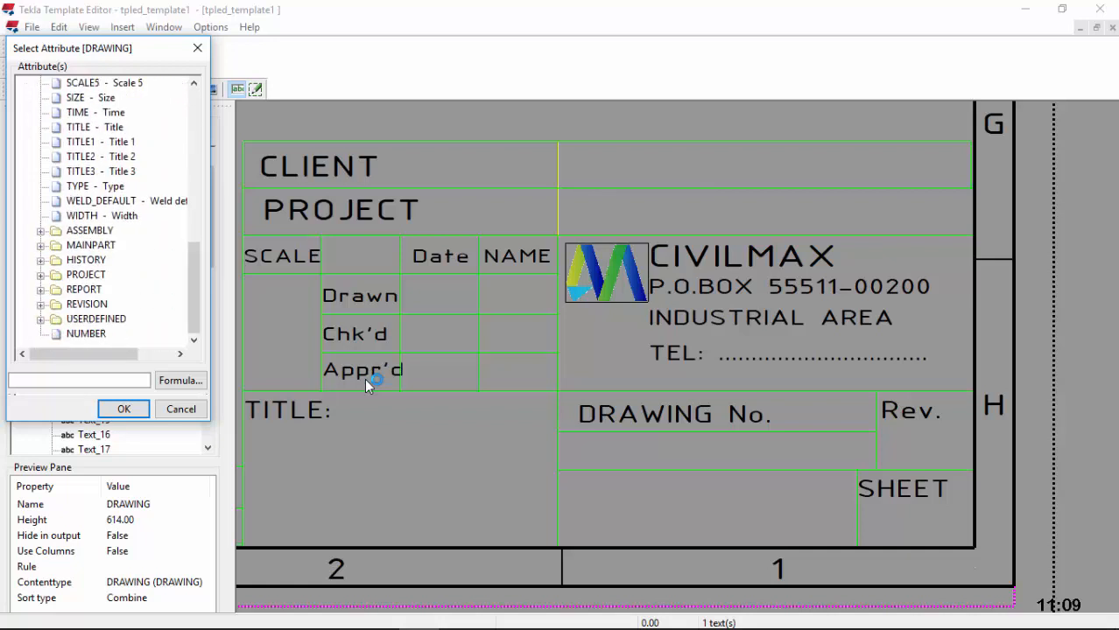
{"action": "left_click", "coordinate": [40, 275]}
{"action": "scroll", "coordinate": [105, 210], "scroll_direction": "down", "scroll_amount": 3}
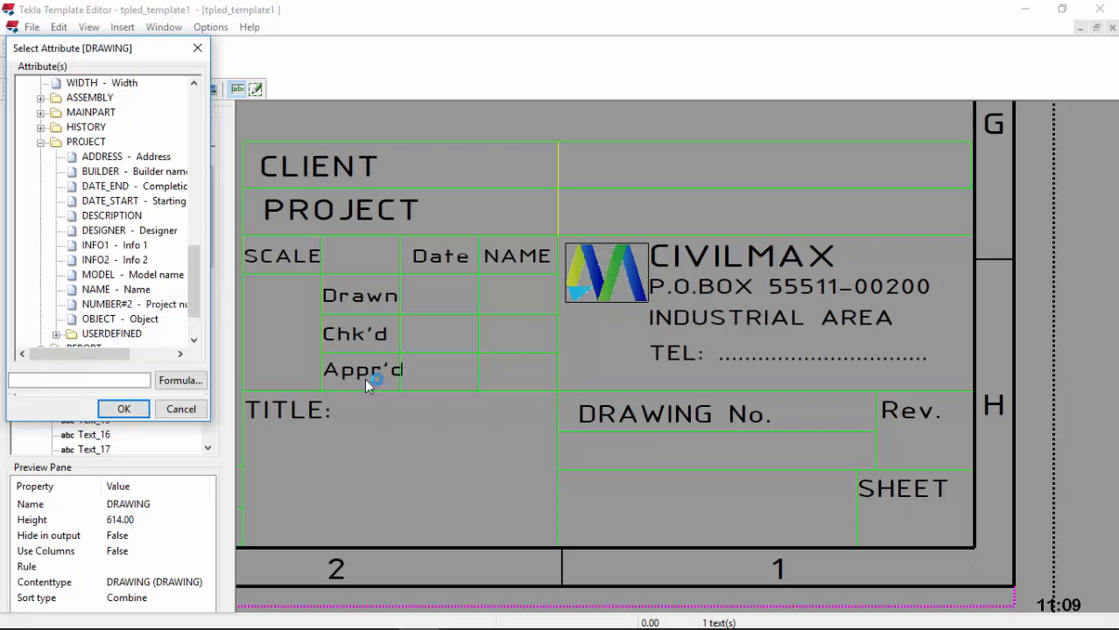
{"action": "left_click", "coordinate": [134, 304]}
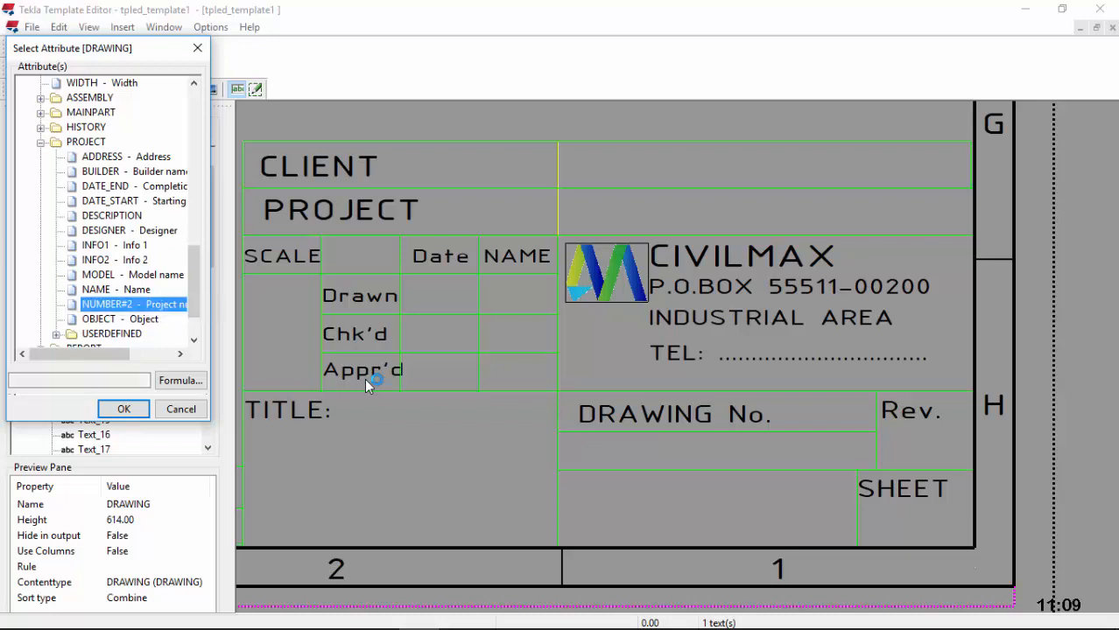
{"action": "left_click", "coordinate": [124, 409]}
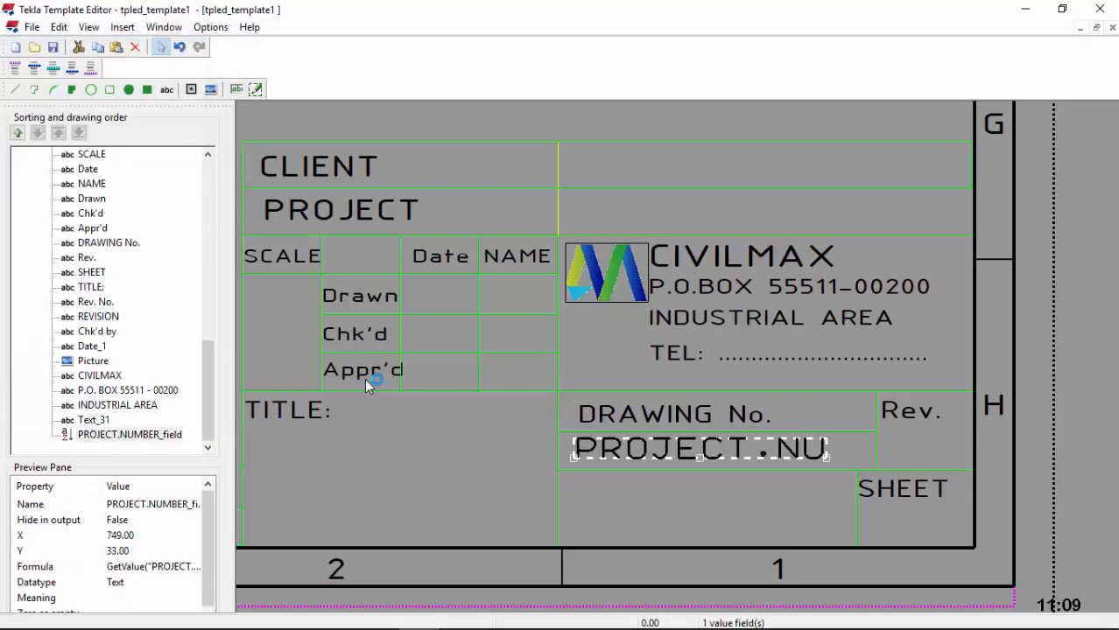
Step: Set the project number field's font to ISOCPEUR
{"action": "double_click", "coordinate": [699, 449]}
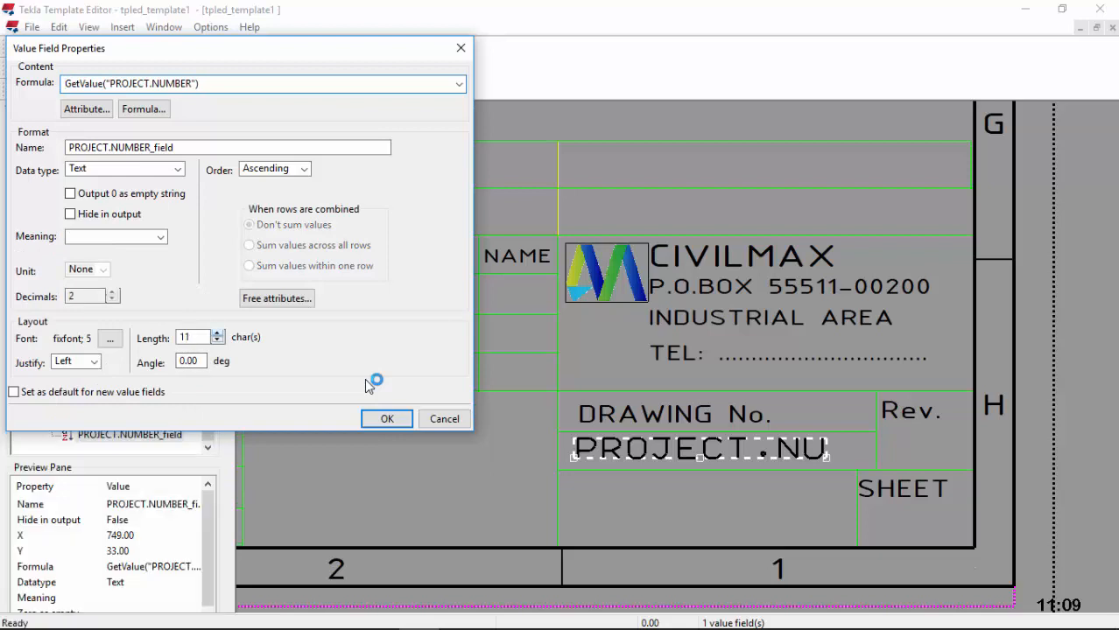
{"action": "left_click", "coordinate": [109, 338]}
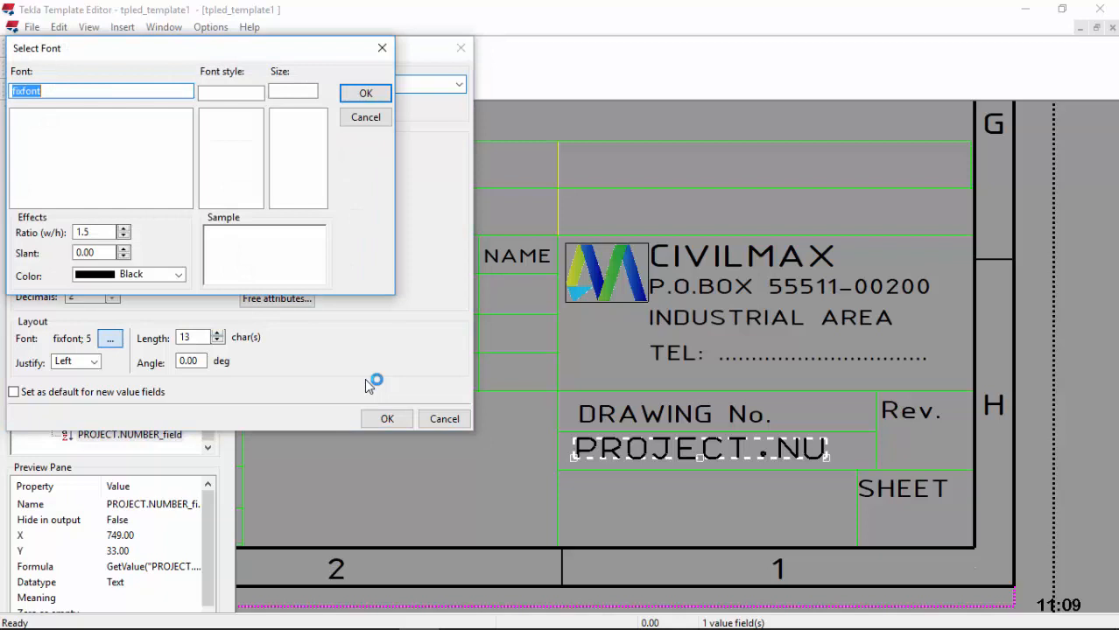
{"action": "type", "text": "I"}
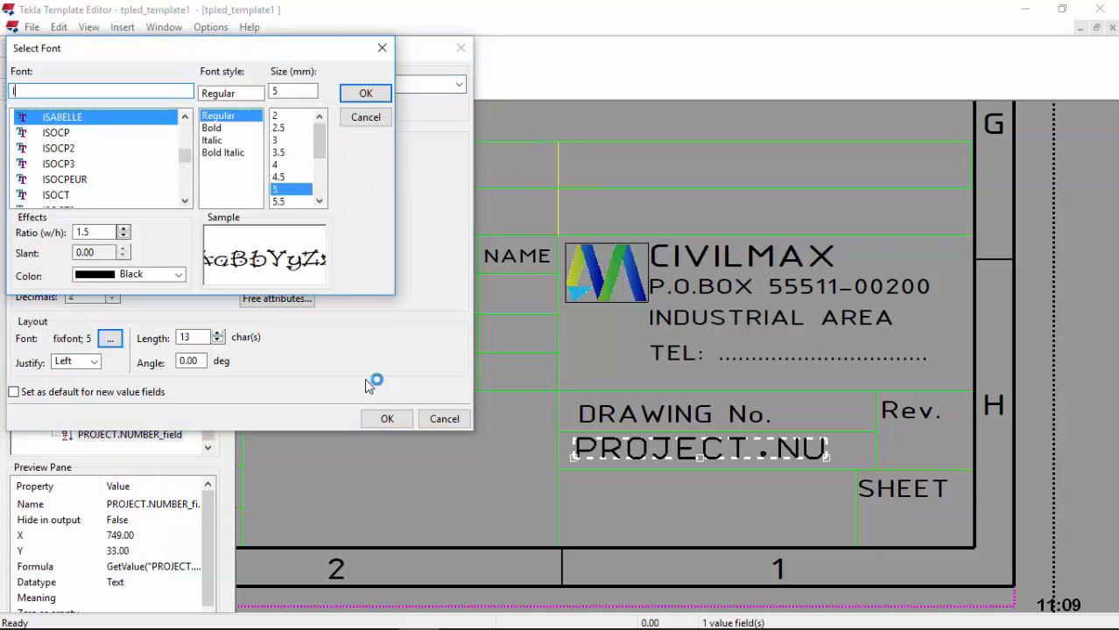
{"action": "type", "text": "SOCPEUR"}
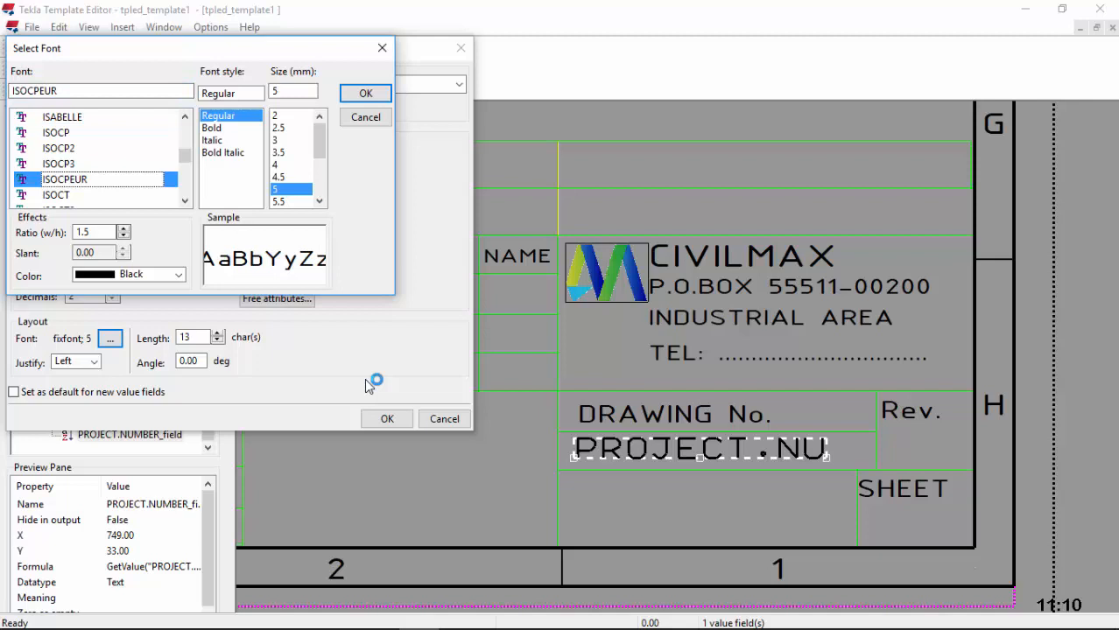
{"action": "key", "text": "Up"}
{"action": "key", "text": "Return"}
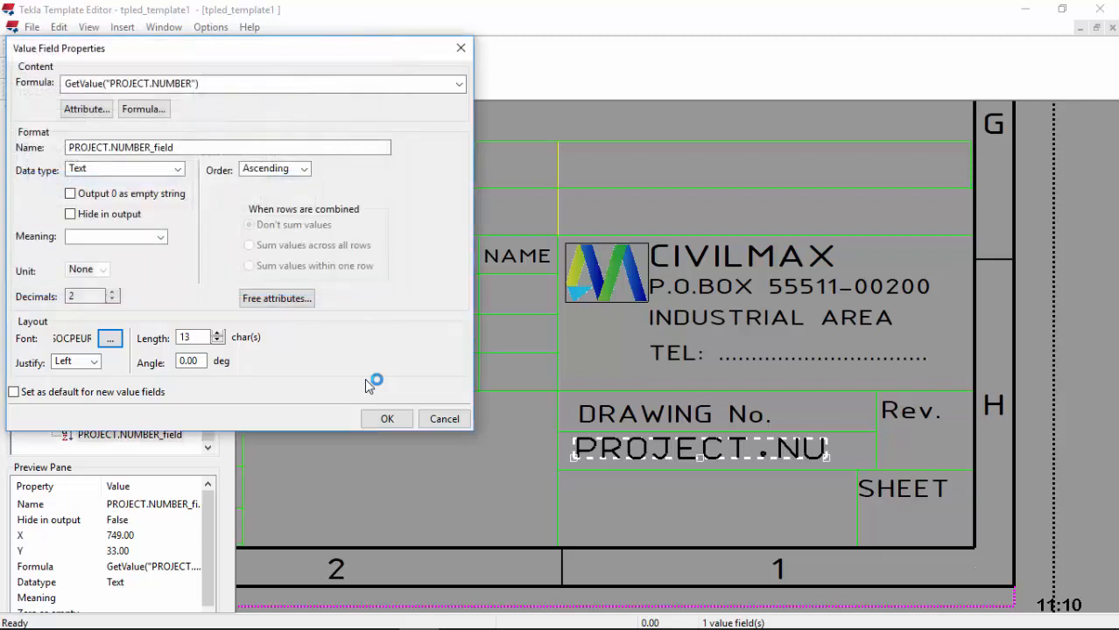
{"action": "key", "text": "Return"}
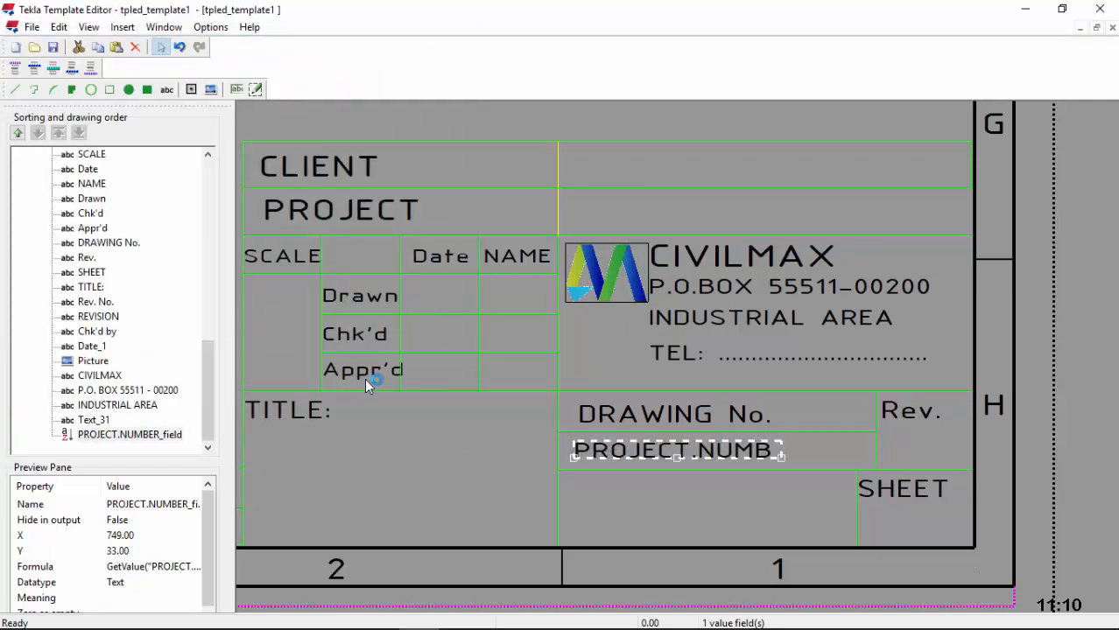
Step: Place a value field showing PROJECT > OBJECT in the cell beside CLIENT
{"action": "scroll", "coordinate": [365, 379], "scroll_direction": "up", "scroll_amount": 1}
{"action": "scroll", "coordinate": [365, 379], "scroll_direction": "down", "scroll_amount": 1}
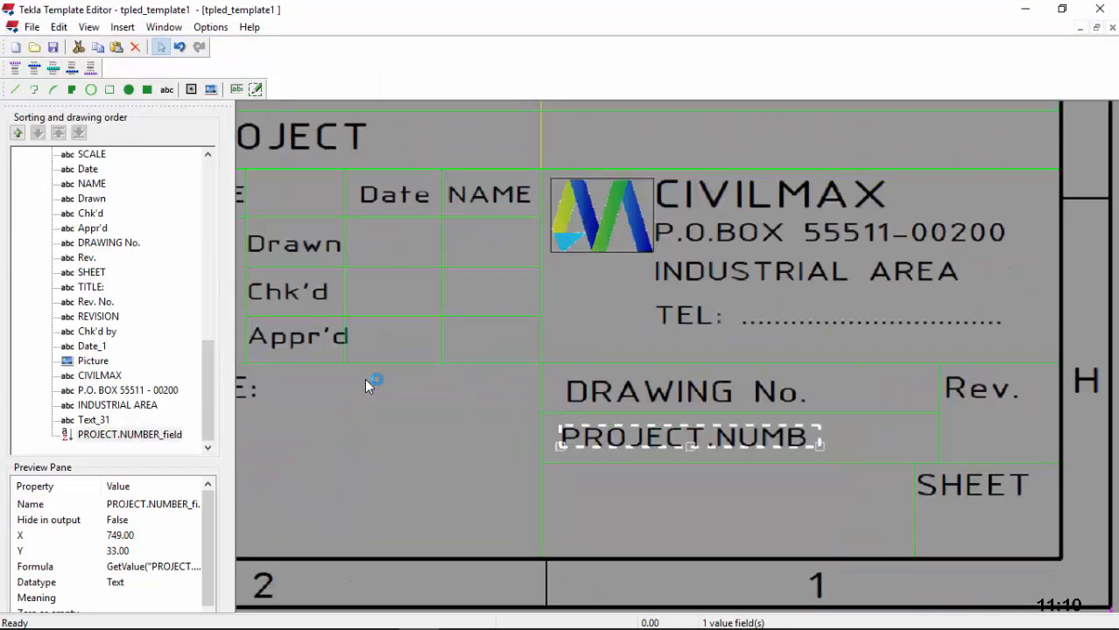
{"action": "scroll", "coordinate": [365, 379], "scroll_direction": "up", "scroll_amount": 3}
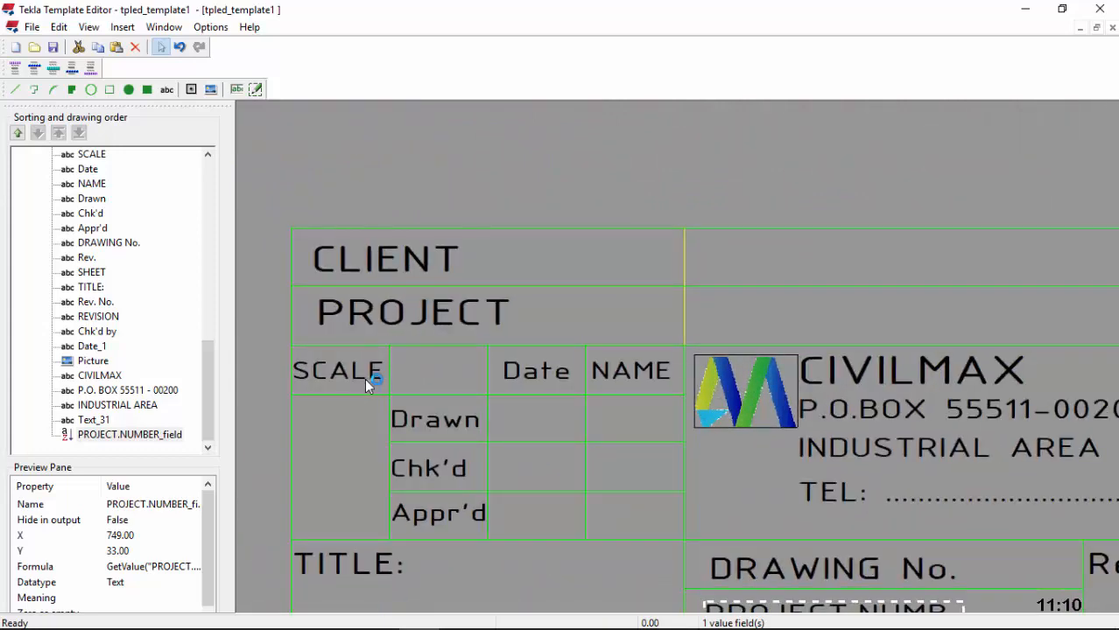
{"action": "left_click", "coordinate": [238, 90]}
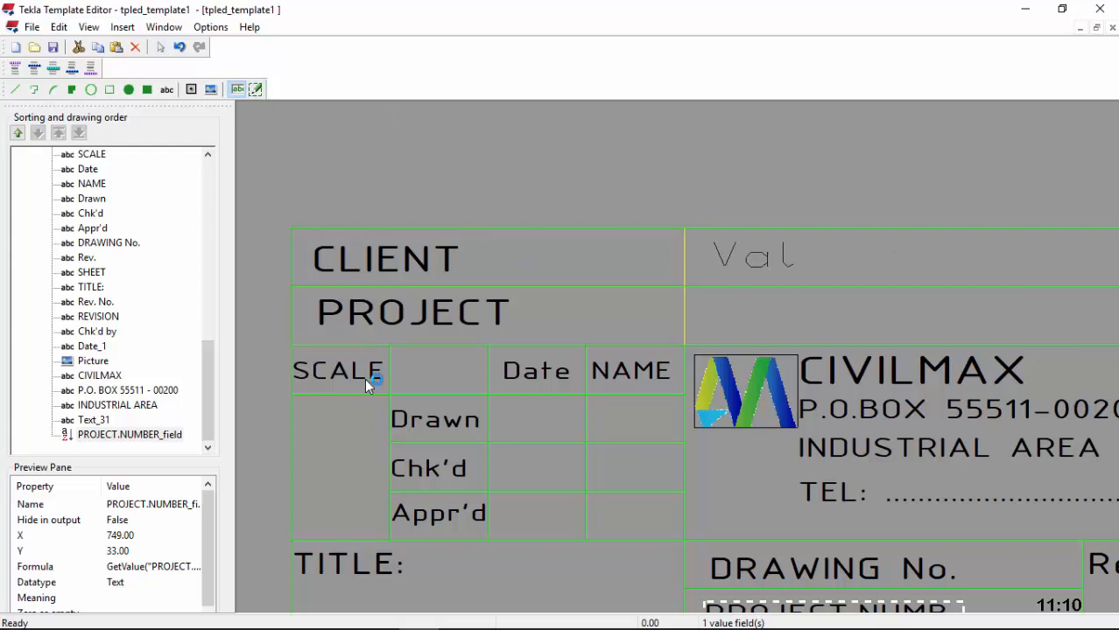
{"action": "left_click", "coordinate": [708, 273]}
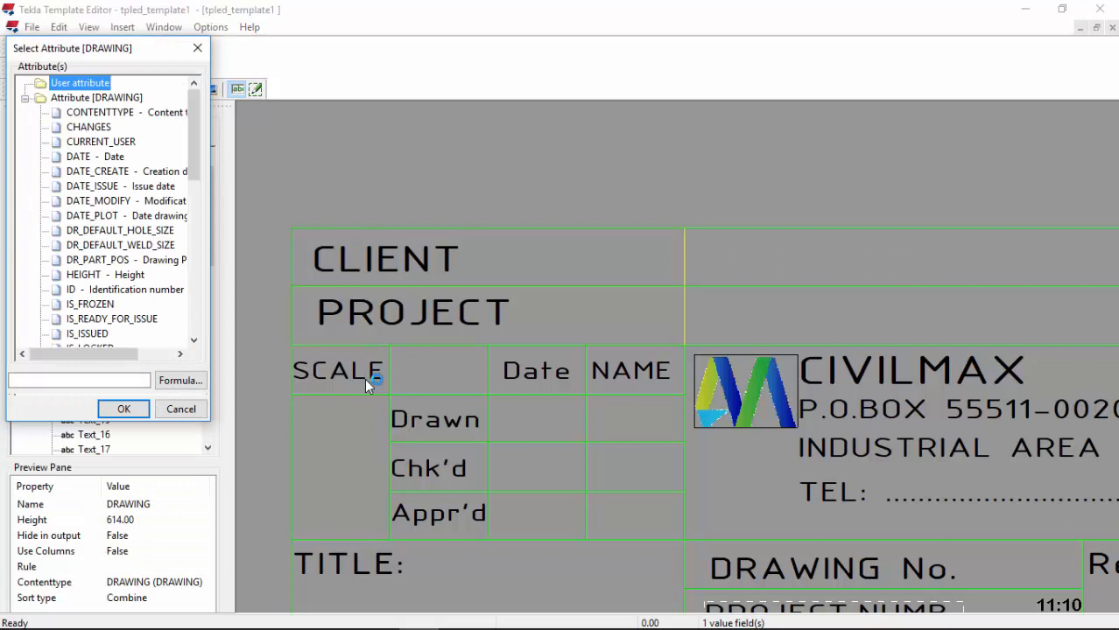
{"action": "scroll", "coordinate": [105, 214], "scroll_direction": "down", "scroll_amount": 10}
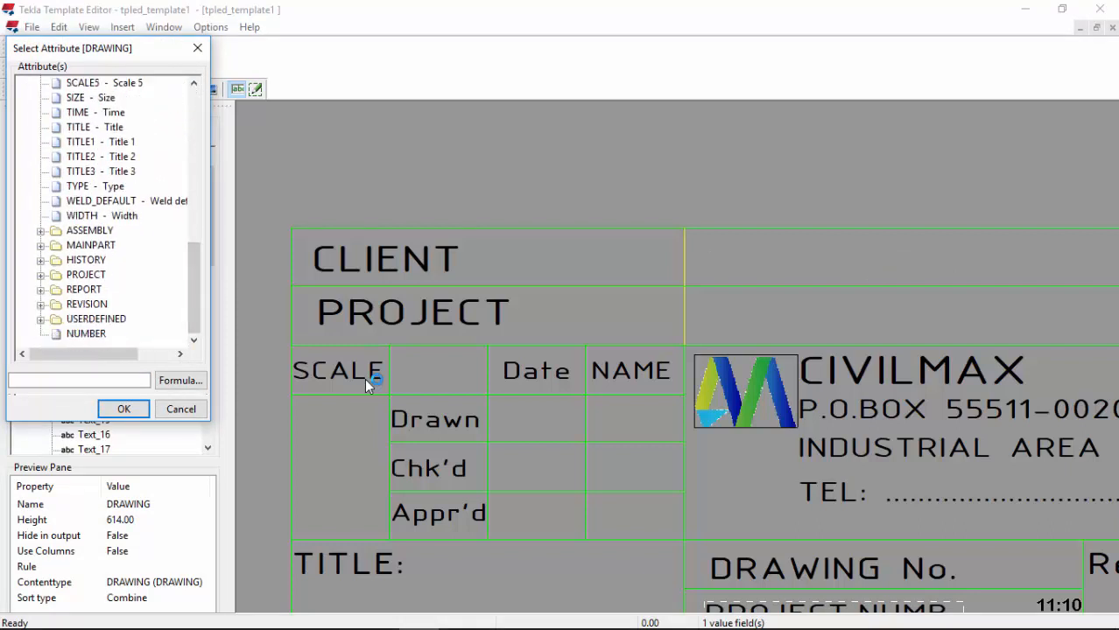
{"action": "left_click", "coordinate": [41, 275]}
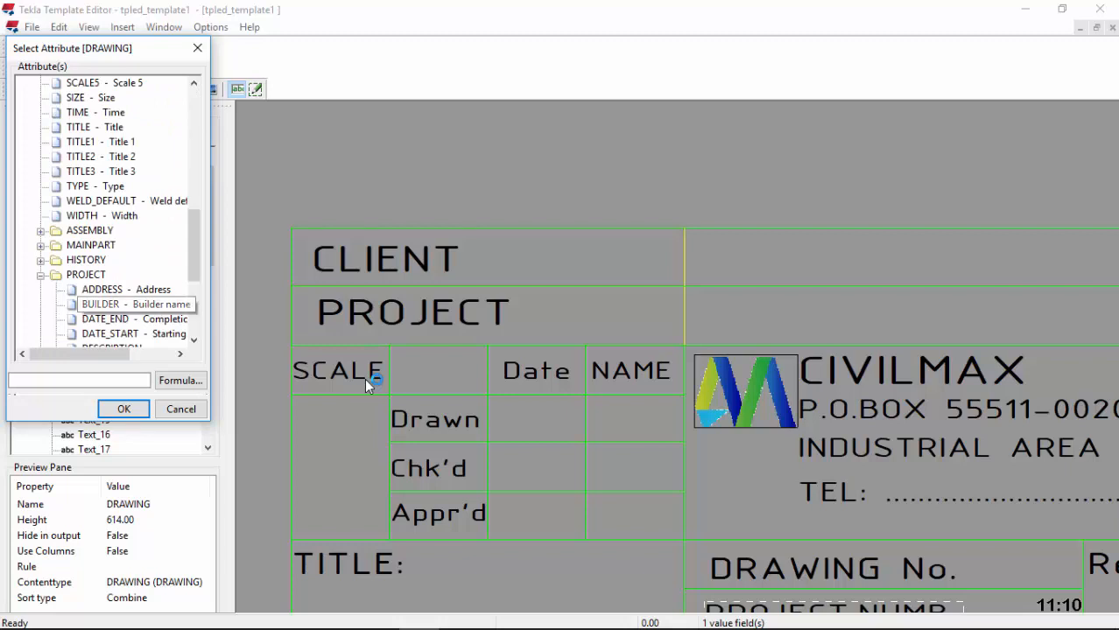
{"action": "scroll", "coordinate": [105, 214], "scroll_direction": "down", "scroll_amount": 1}
{"action": "scroll", "coordinate": [105, 214], "scroll_direction": "down", "scroll_amount": 3}
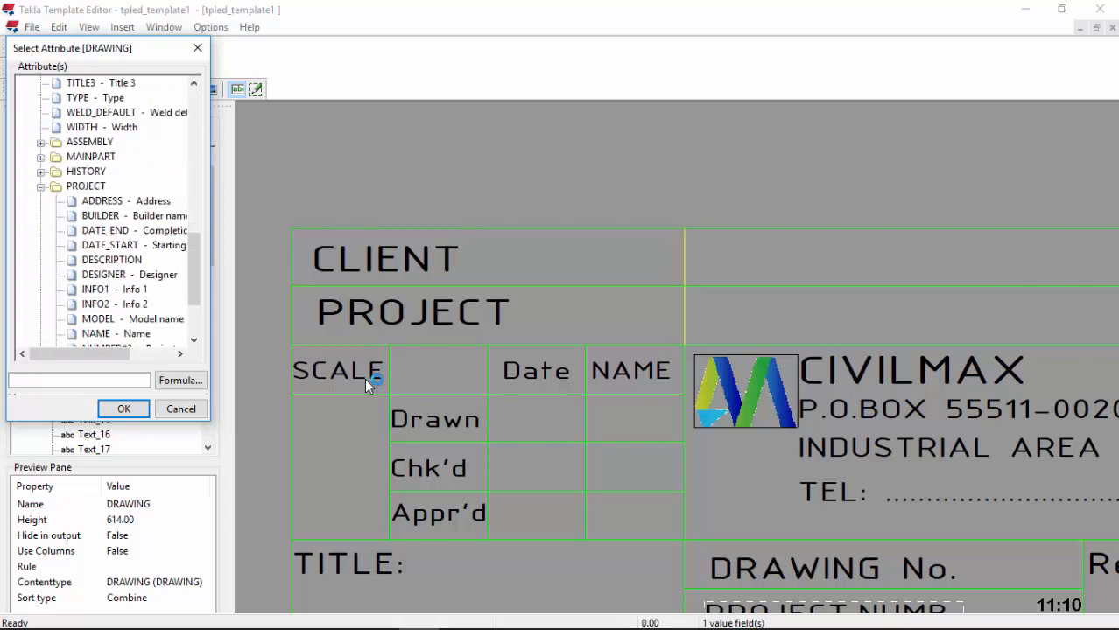
{"action": "scroll", "coordinate": [112, 300], "scroll_direction": "up", "scroll_amount": 3}
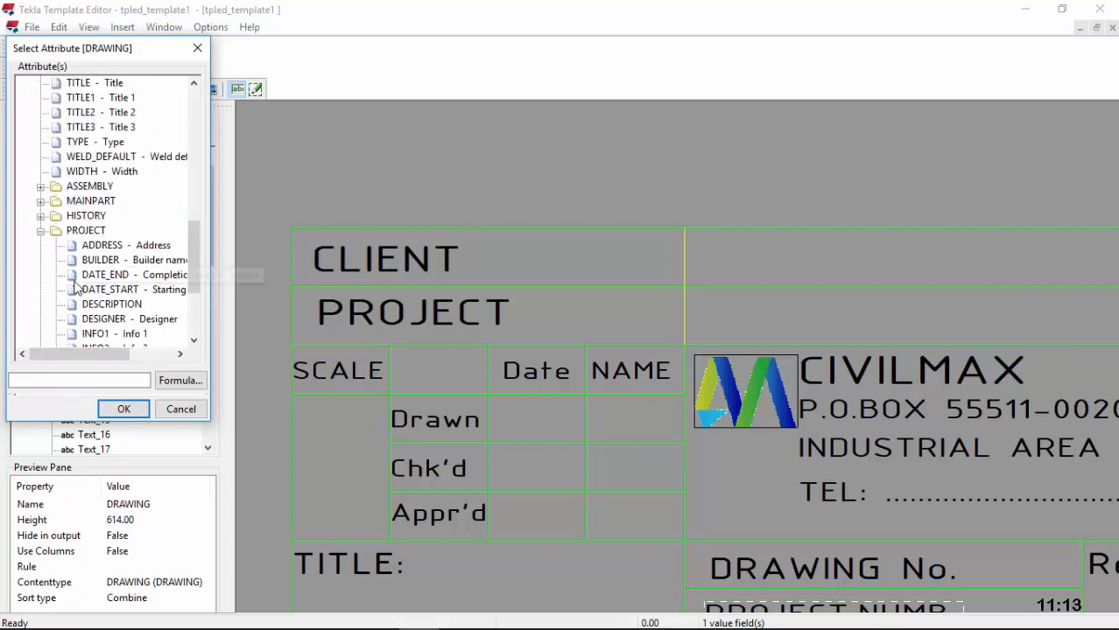
{"action": "scroll", "coordinate": [127, 210], "scroll_direction": "down", "scroll_amount": 1}
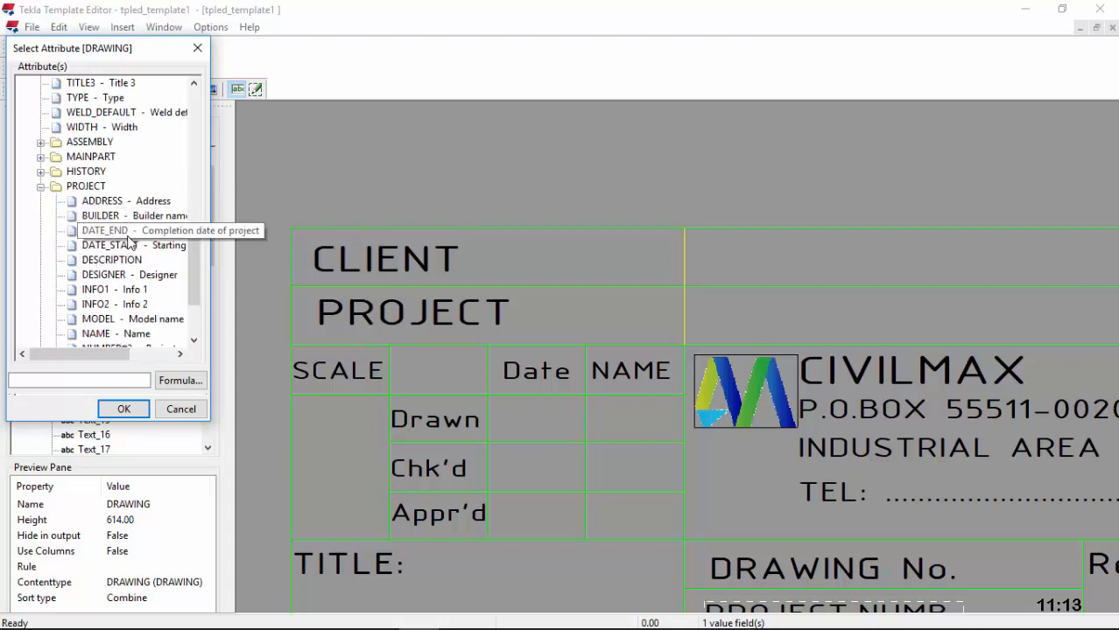
{"action": "scroll", "coordinate": [129, 284], "scroll_direction": "down", "scroll_amount": 1}
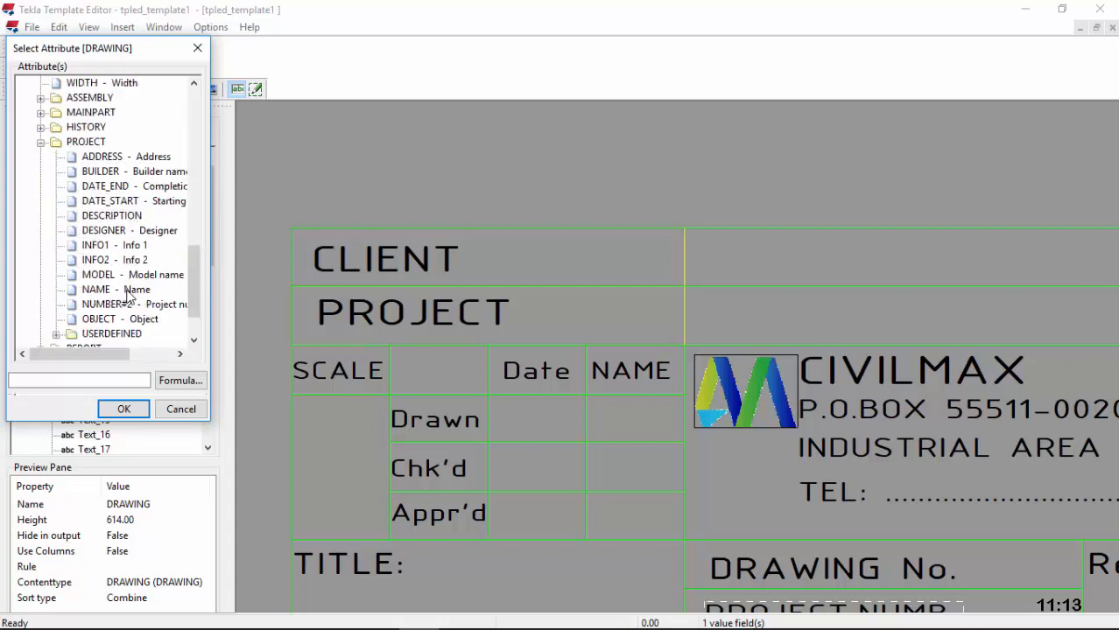
{"action": "left_click", "coordinate": [122, 290]}
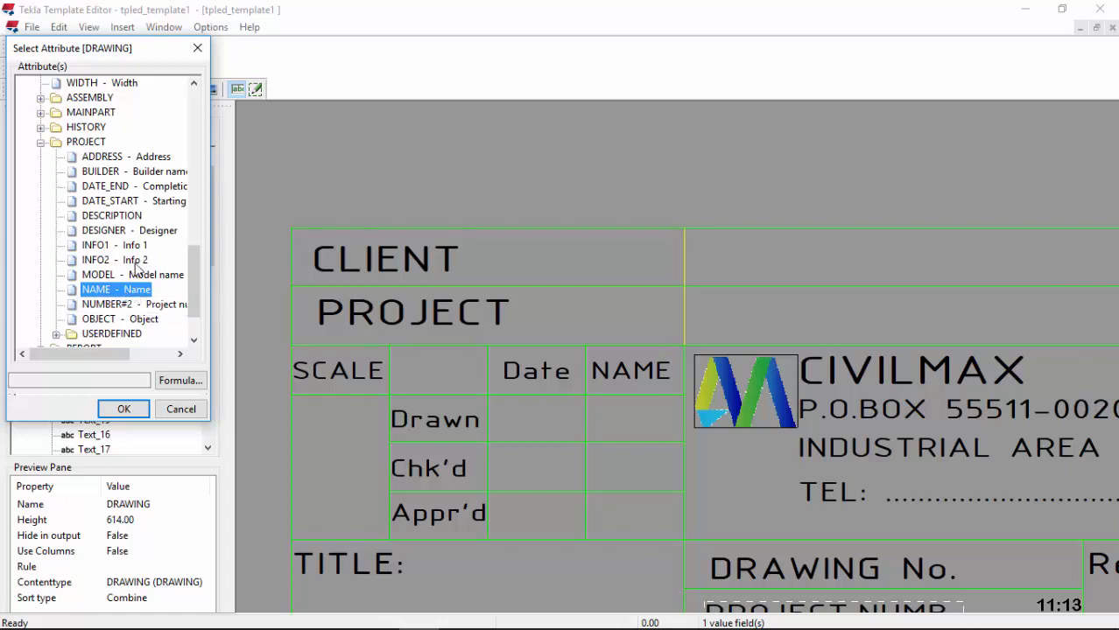
{"action": "left_click", "coordinate": [123, 319]}
{"action": "left_click", "coordinate": [122, 409]}
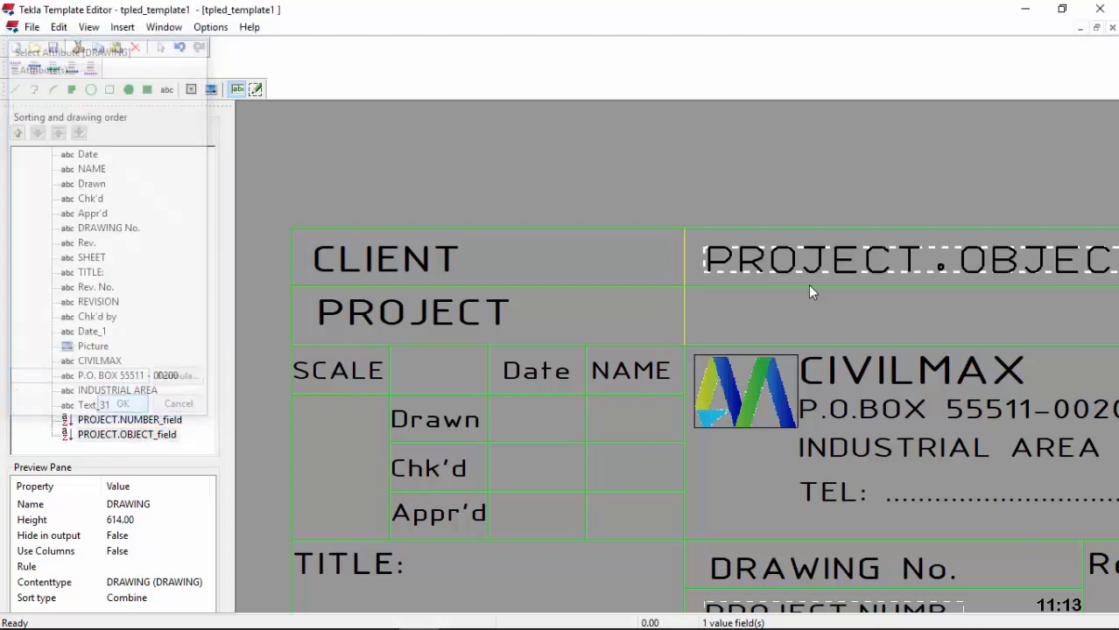
Step: Give the PROJECT.OBJECT field a length of 22 and ISOCPEUR font at size 4.5
{"action": "double_click", "coordinate": [751, 260]}
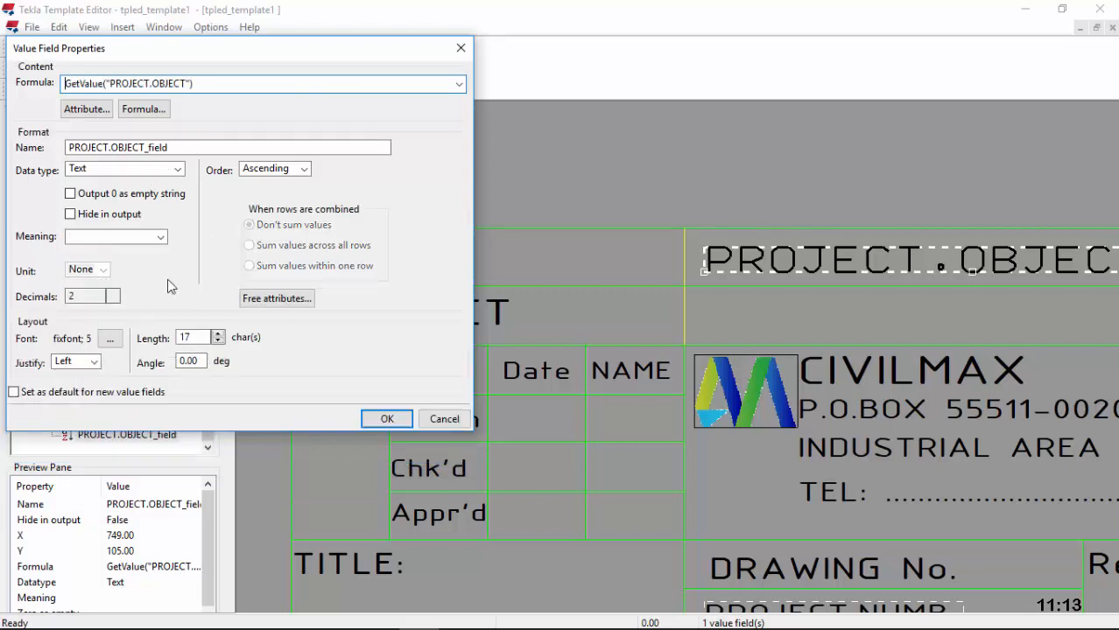
{"action": "left_click", "coordinate": [217, 334]}
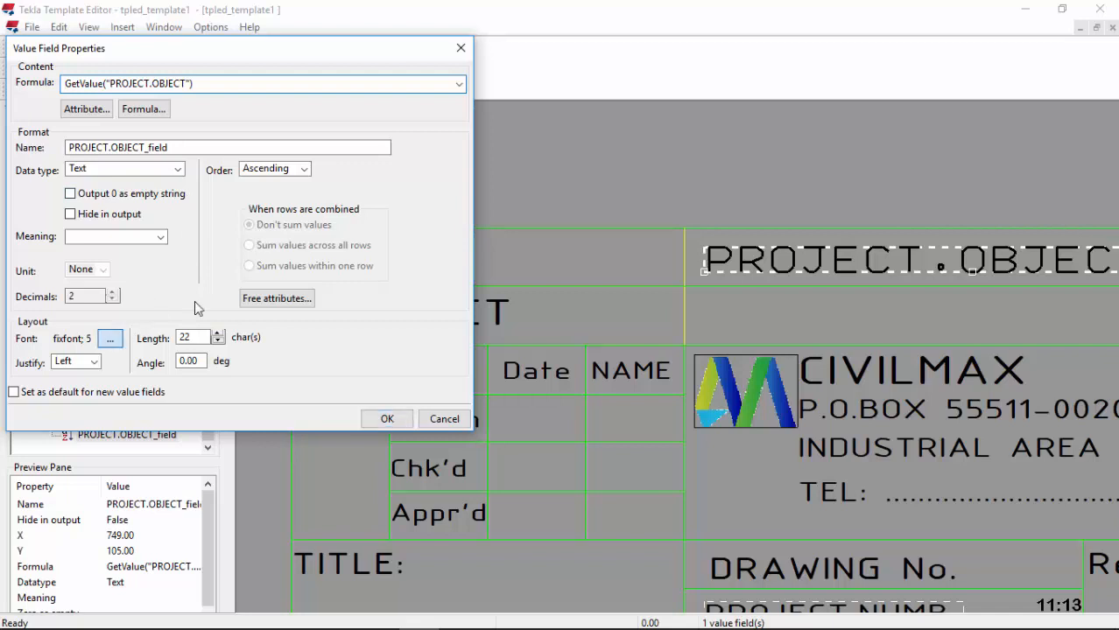
{"action": "left_click", "coordinate": [111, 339]}
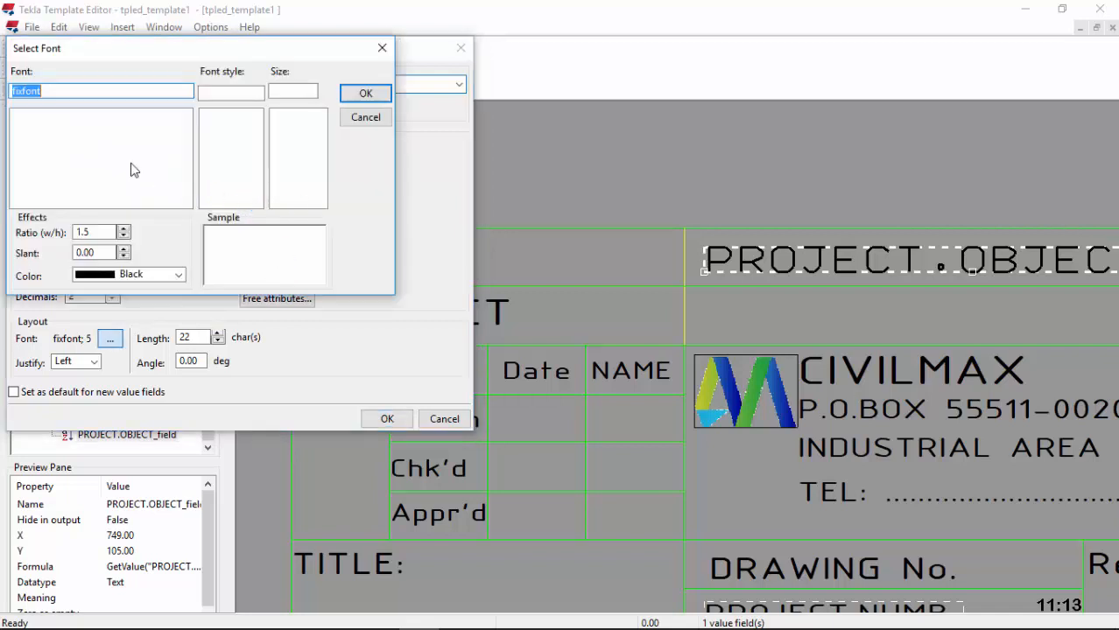
{"action": "type", "text": "I"}
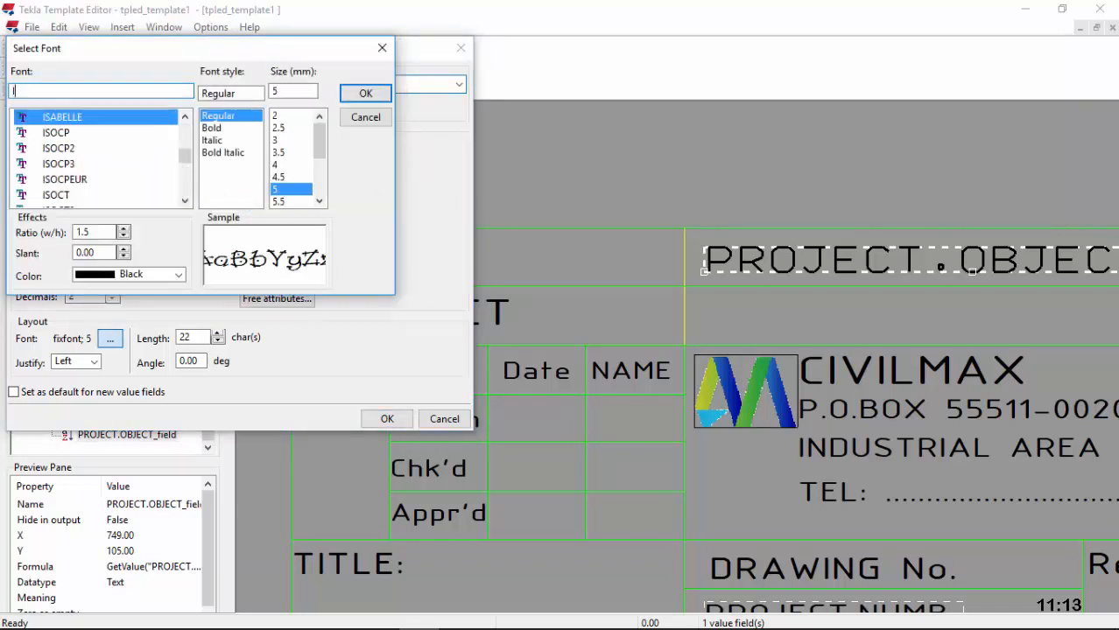
{"action": "left_click", "coordinate": [87, 178]}
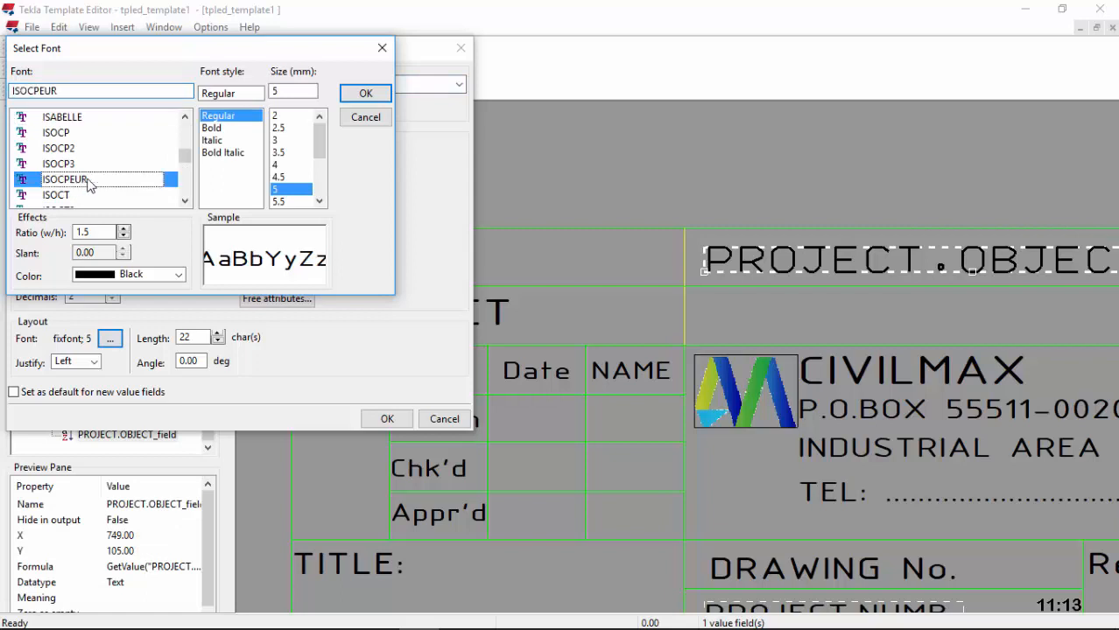
{"action": "left_click", "coordinate": [279, 177]}
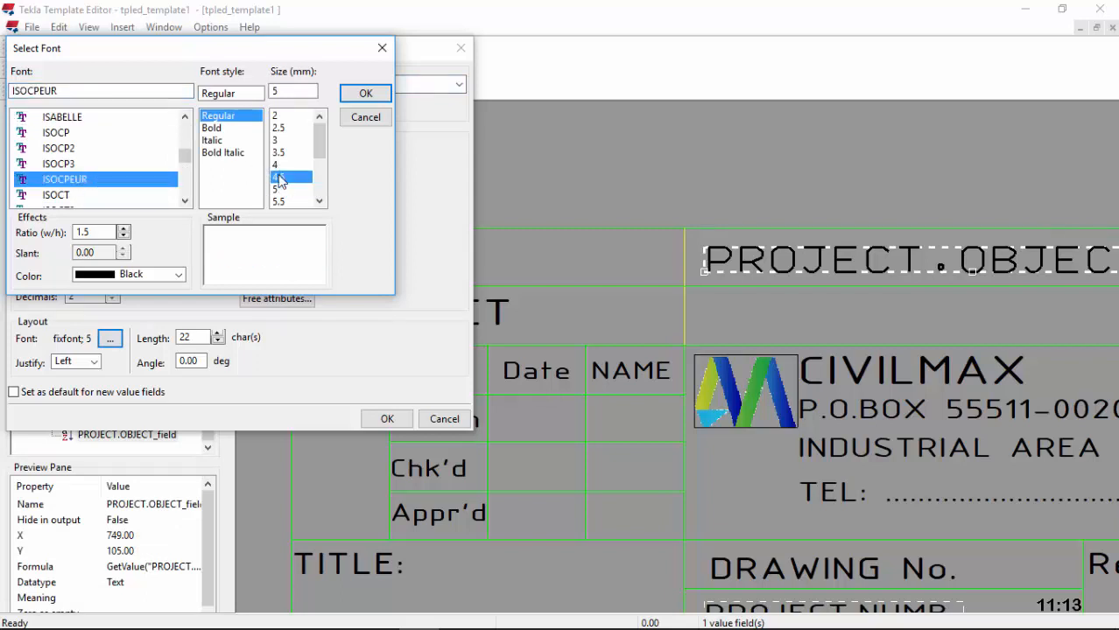
{"action": "left_click", "coordinate": [365, 93]}
{"action": "left_click", "coordinate": [392, 424]}
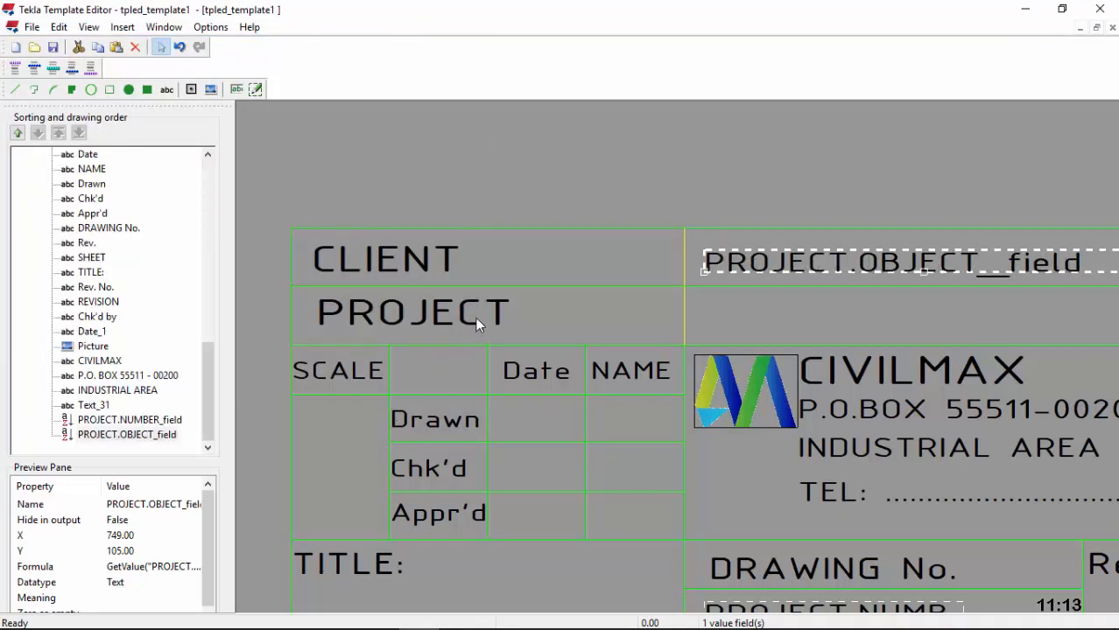
Step: Insert a PROJECT > NAME value field in the cell beside PROJECT
{"action": "scroll", "coordinate": [476, 317], "scroll_direction": "down", "scroll_amount": 3}
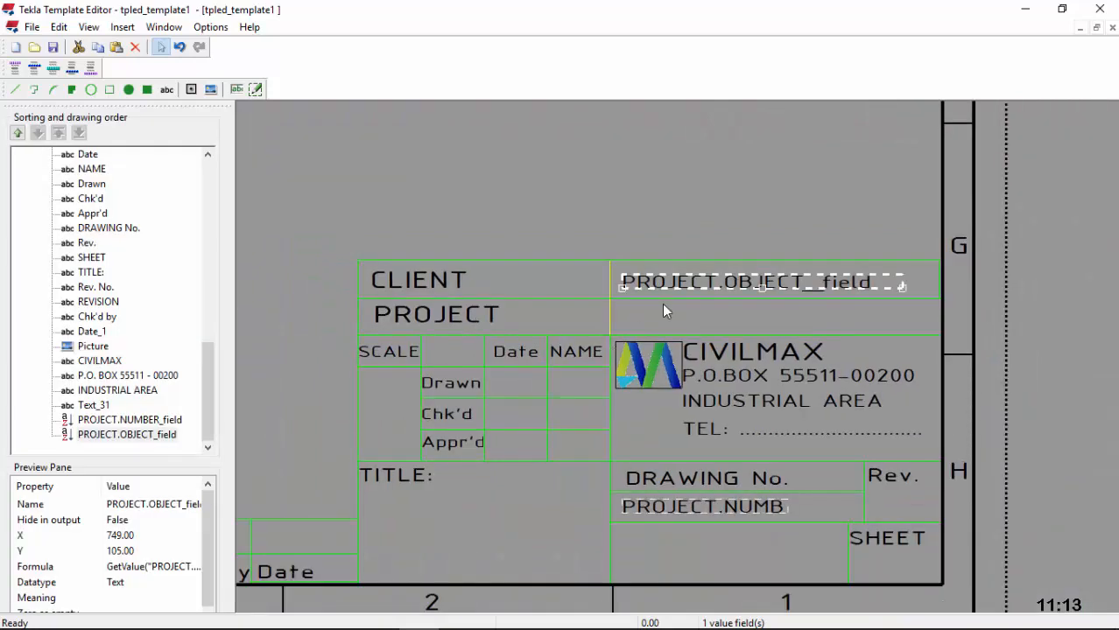
{"action": "scroll", "coordinate": [664, 303], "scroll_direction": "up", "scroll_amount": 2}
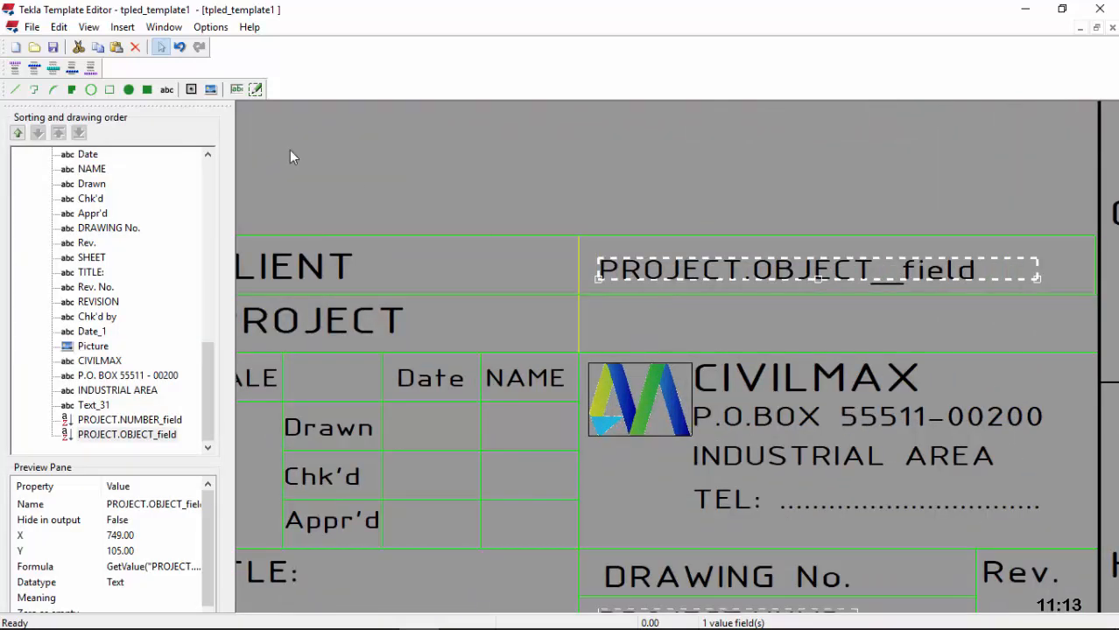
{"action": "left_click", "coordinate": [238, 91]}
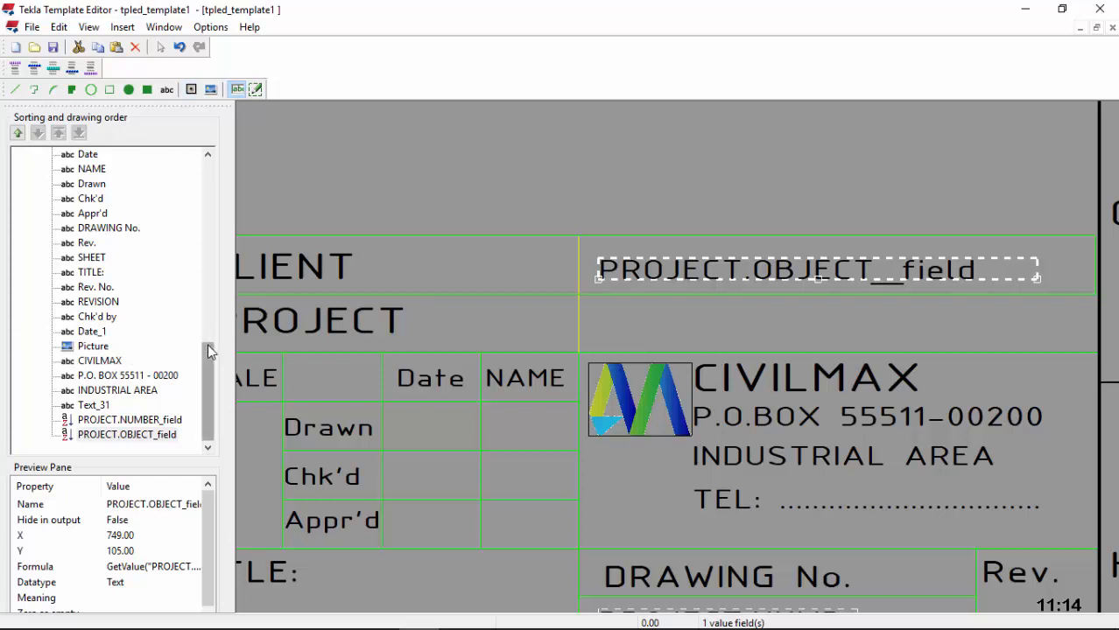
{"action": "left_click", "coordinate": [127, 434]}
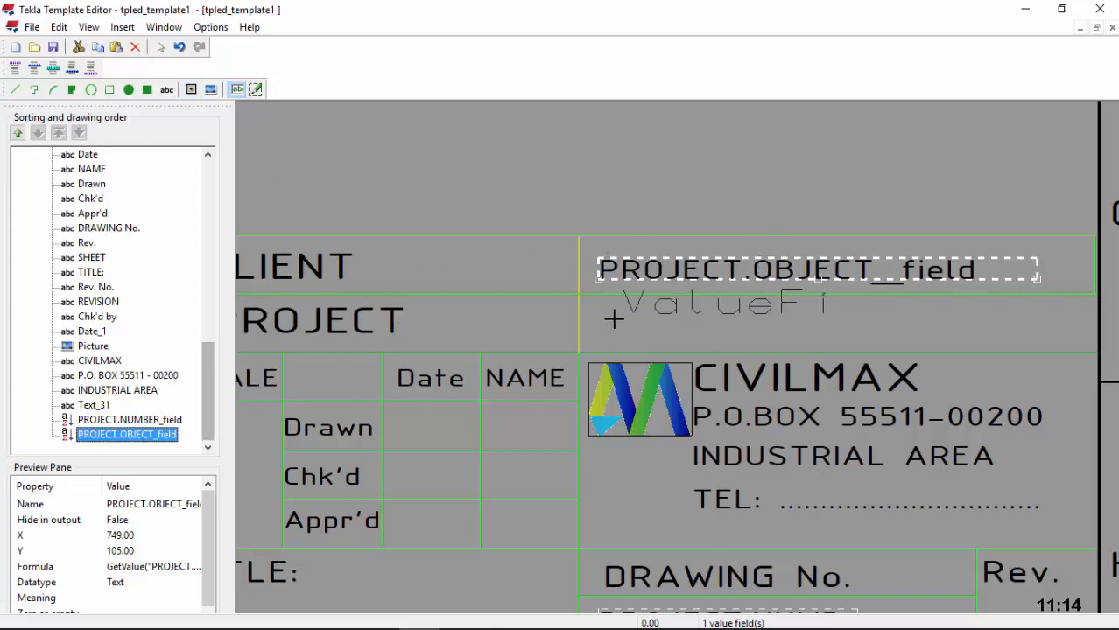
{"action": "left_click", "coordinate": [595, 332]}
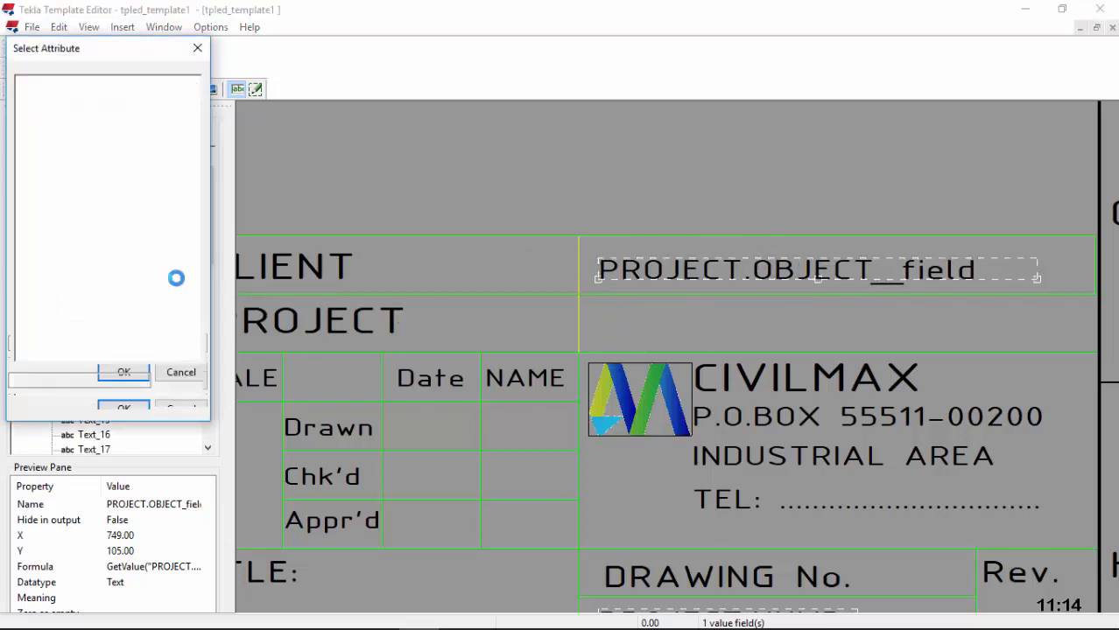
{"action": "scroll", "coordinate": [103, 319], "scroll_direction": "down", "scroll_amount": 3}
{"action": "scroll", "coordinate": [104, 320], "scroll_direction": "down", "scroll_amount": 7}
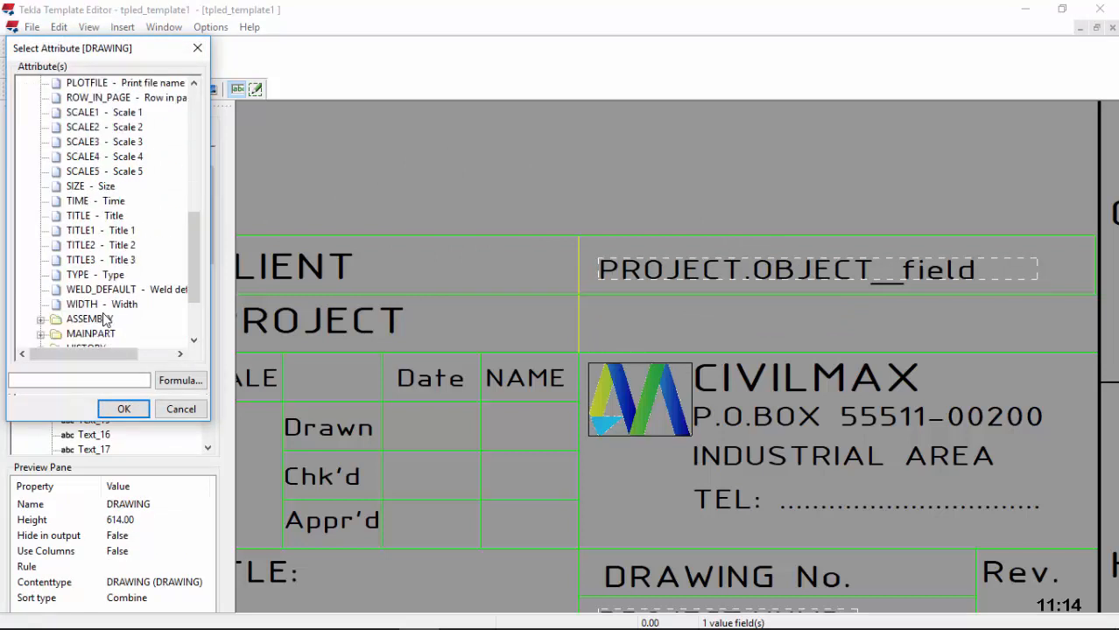
{"action": "left_click", "coordinate": [40, 290]}
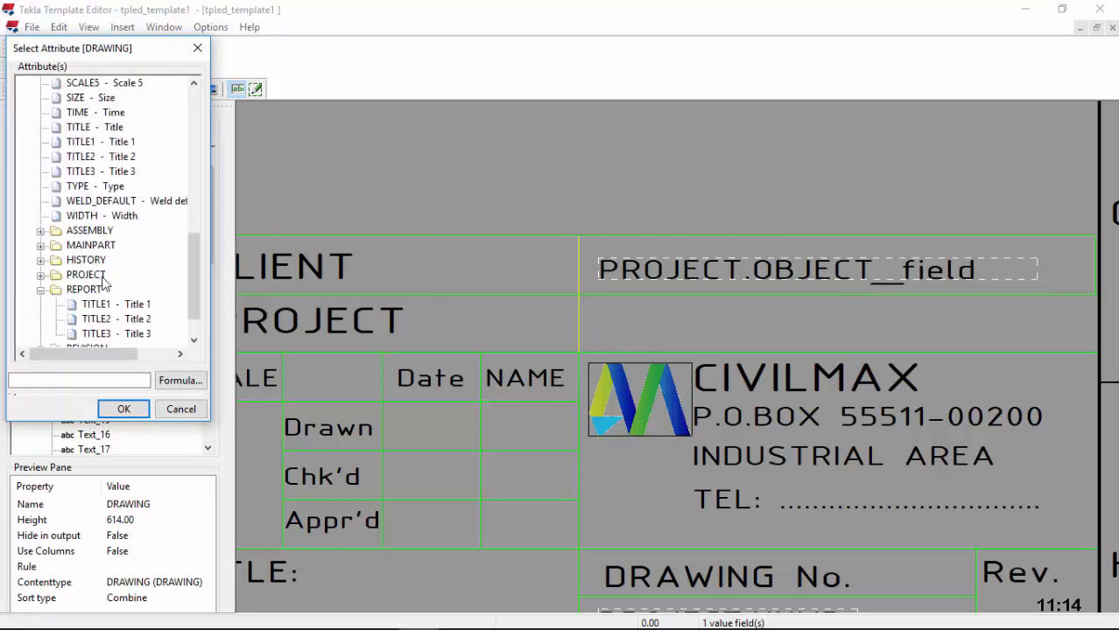
{"action": "scroll", "coordinate": [120, 274], "scroll_direction": "down", "scroll_amount": 1}
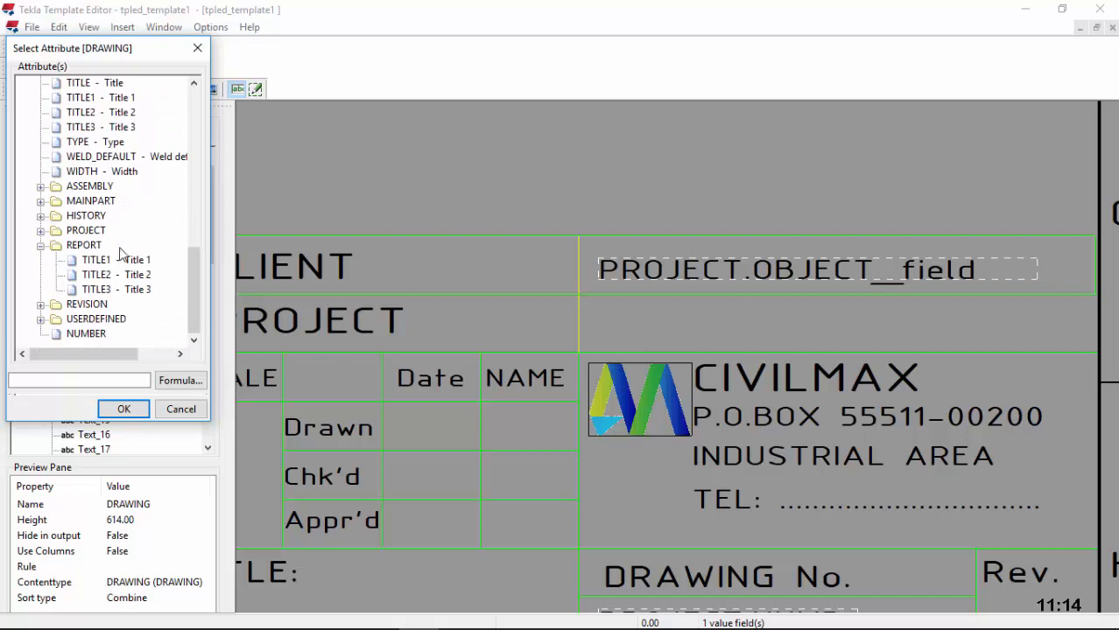
{"action": "left_click", "coordinate": [40, 230]}
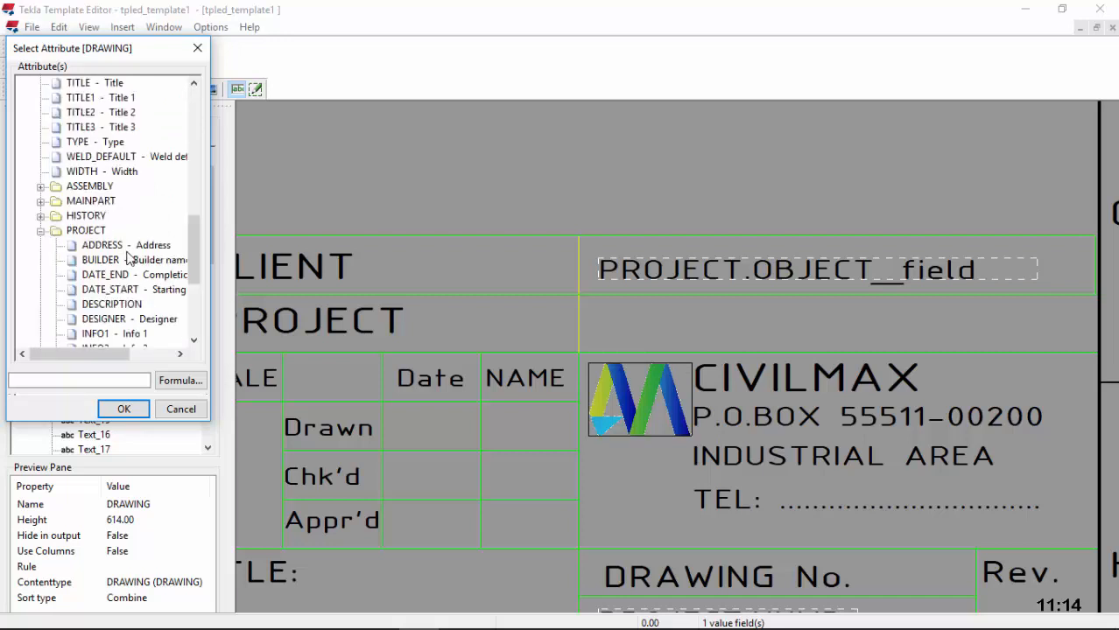
{"action": "scroll", "coordinate": [127, 260], "scroll_direction": "down", "scroll_amount": 2}
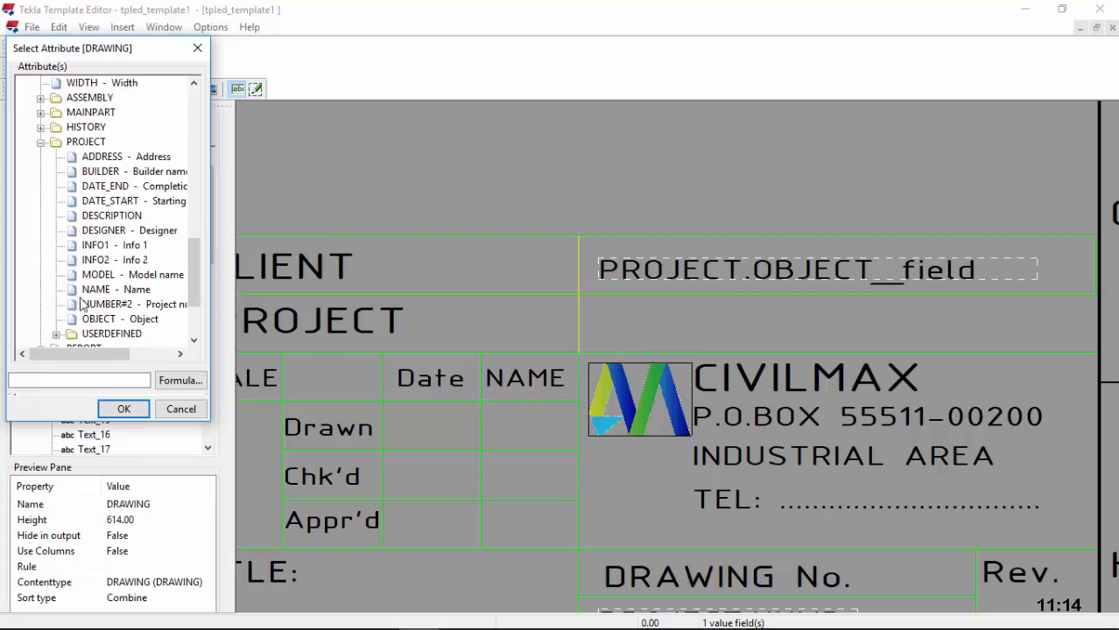
{"action": "left_click", "coordinate": [116, 290]}
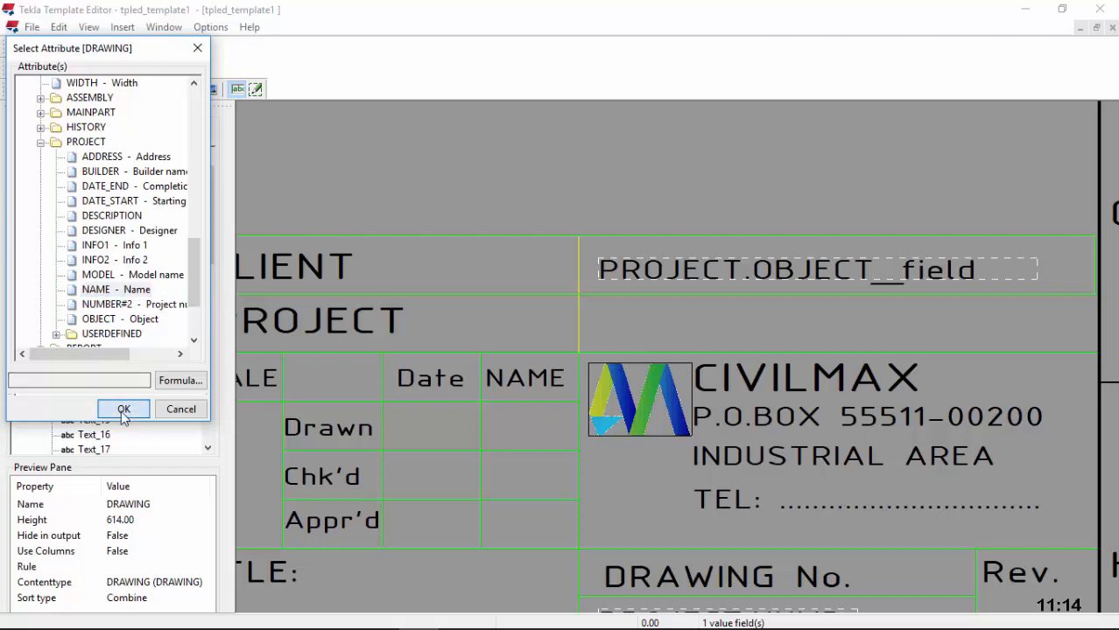
{"action": "left_click", "coordinate": [124, 408]}
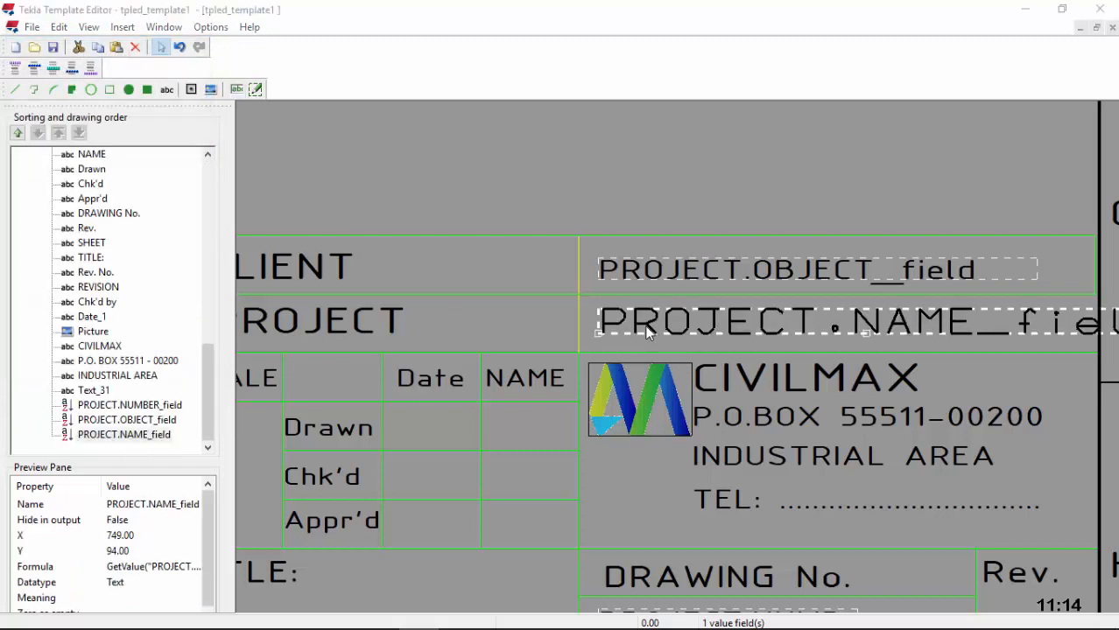
Step: Set the PROJECT.NAME field to length 22 with ISOCPEUR font at size 4.5
{"action": "double_click", "coordinate": [648, 331]}
{"action": "key", "text": "Delete"}
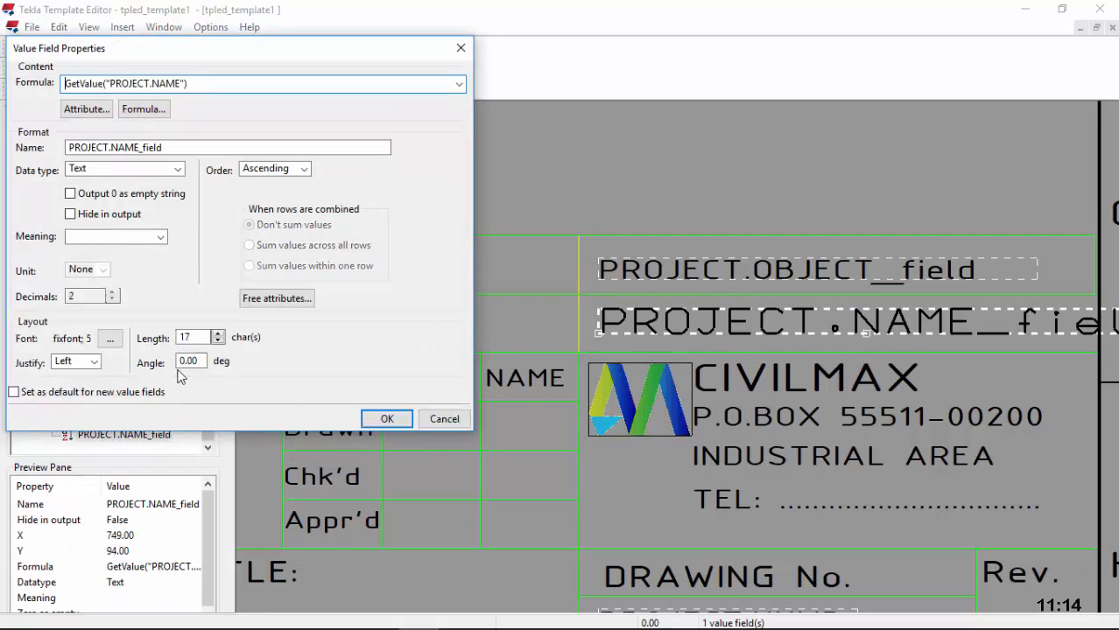
{"action": "left_click", "coordinate": [218, 333]}
{"action": "left_click", "coordinate": [218, 333]}
{"action": "left_click", "coordinate": [218, 334]}
{"action": "left_click", "coordinate": [217, 341]}
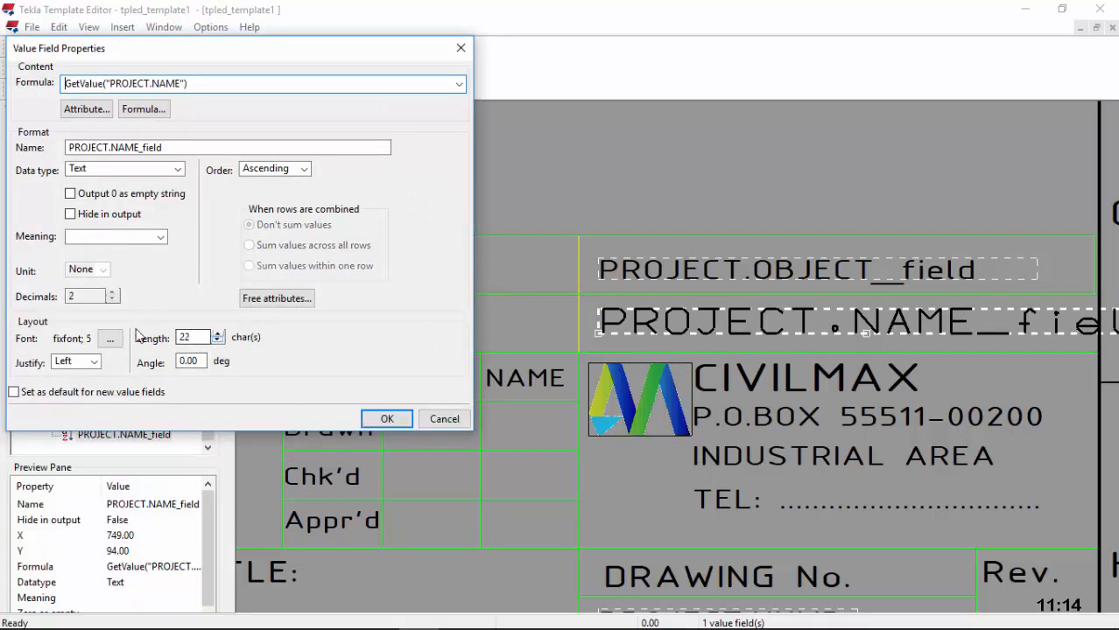
{"action": "left_click", "coordinate": [110, 338]}
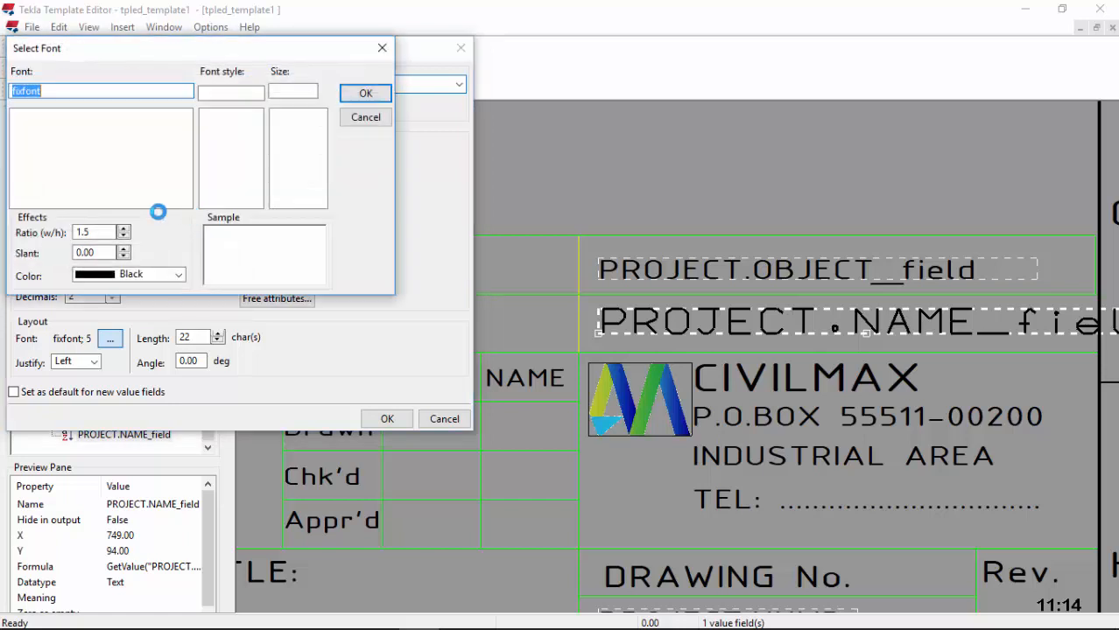
{"action": "type", "text": "IS"}
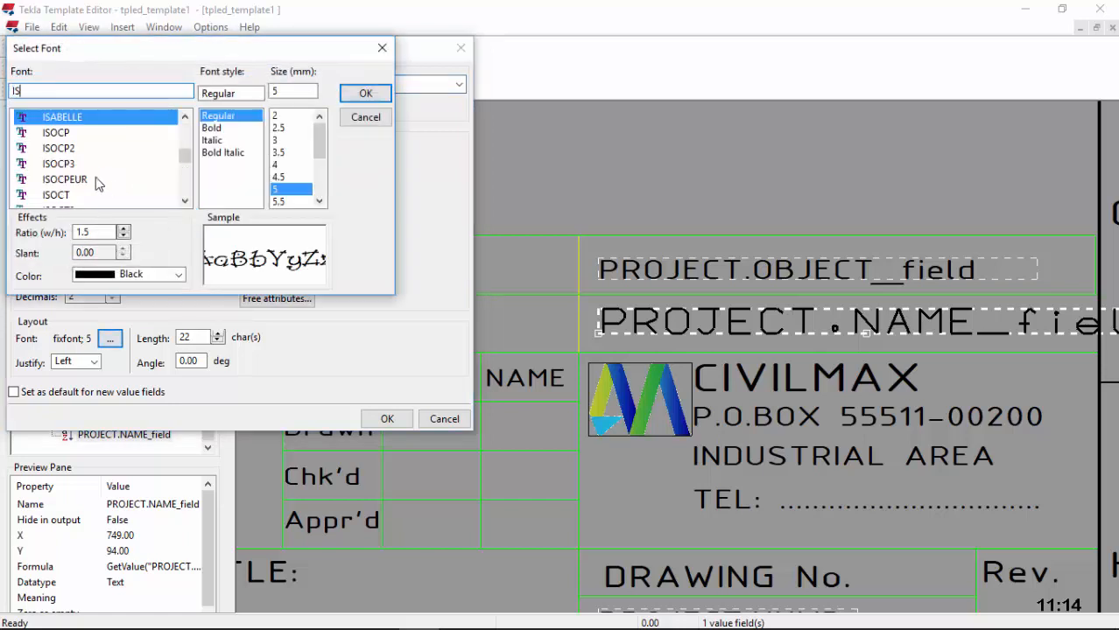
{"action": "left_click", "coordinate": [65, 179]}
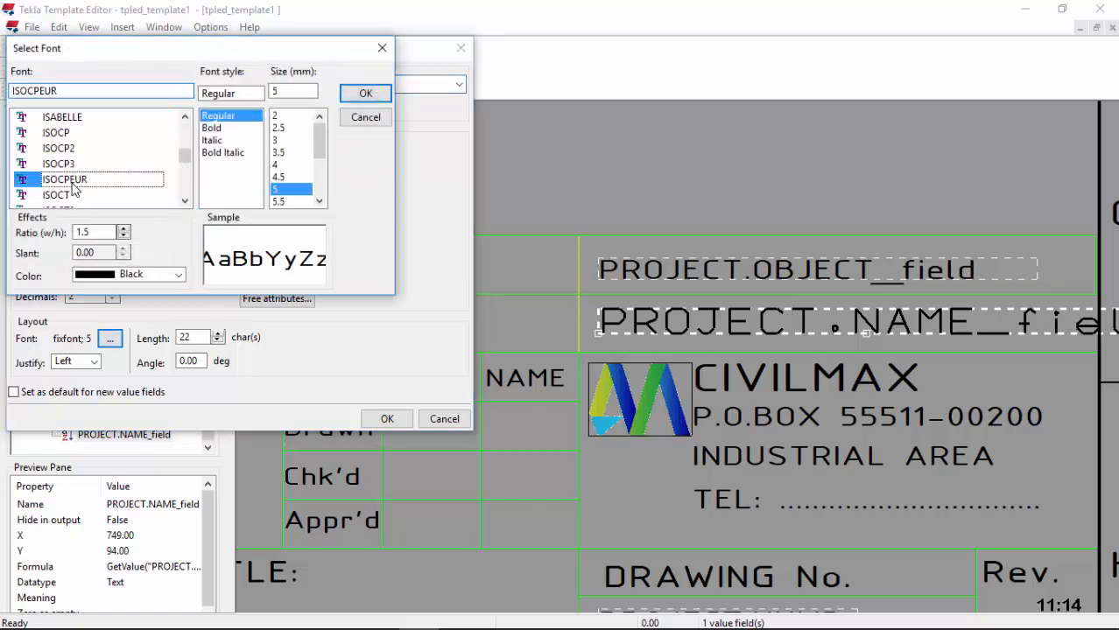
{"action": "left_click", "coordinate": [279, 177]}
{"action": "left_click", "coordinate": [354, 95]}
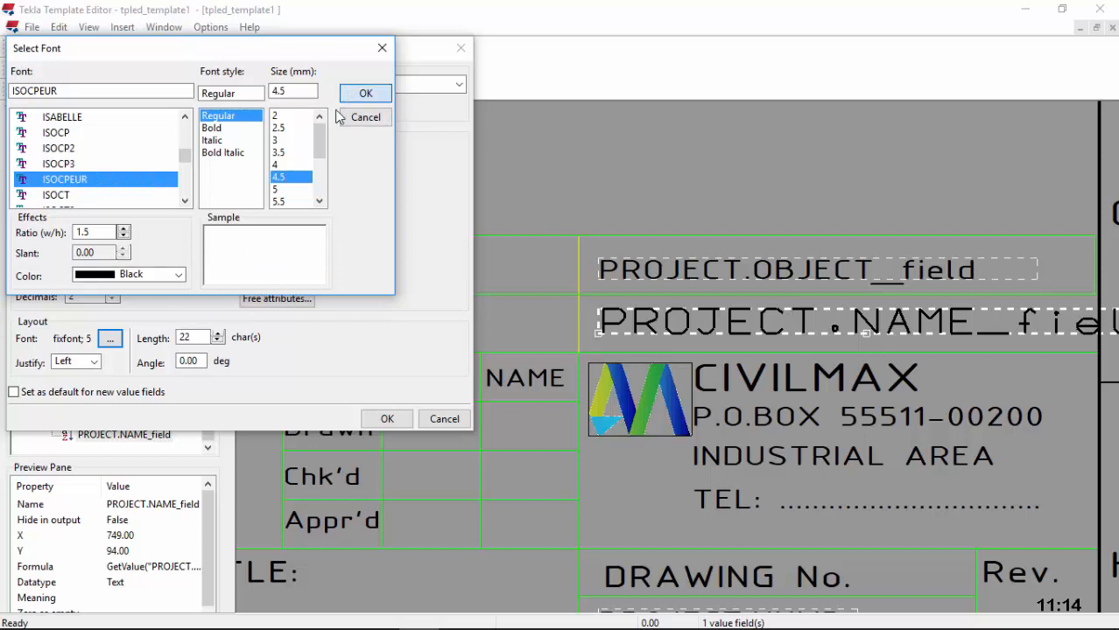
{"action": "left_click", "coordinate": [386, 420]}
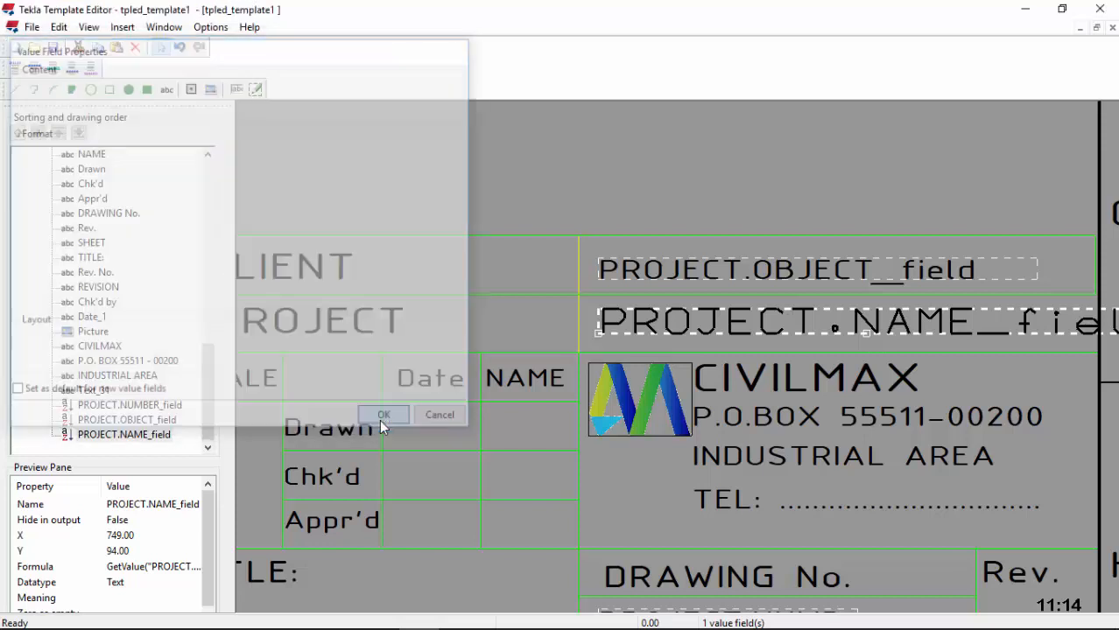
Step: Review the title block and begin placing another value field
{"action": "scroll", "coordinate": [859, 359], "scroll_direction": "down", "scroll_amount": 2}
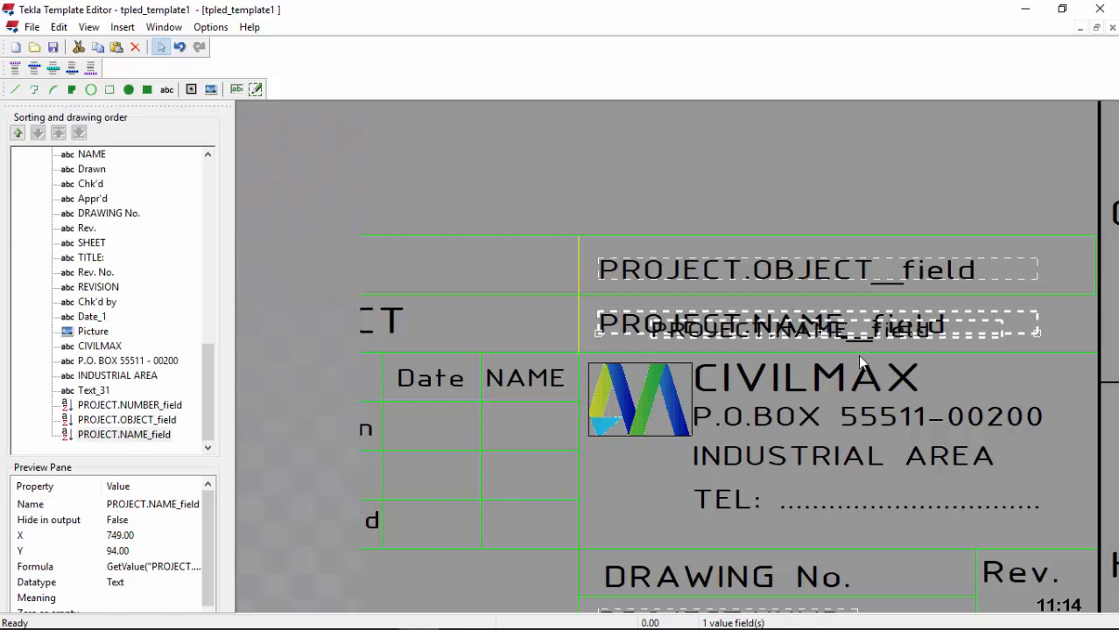
{"action": "scroll", "coordinate": [831, 431], "scroll_direction": "down", "scroll_amount": 3}
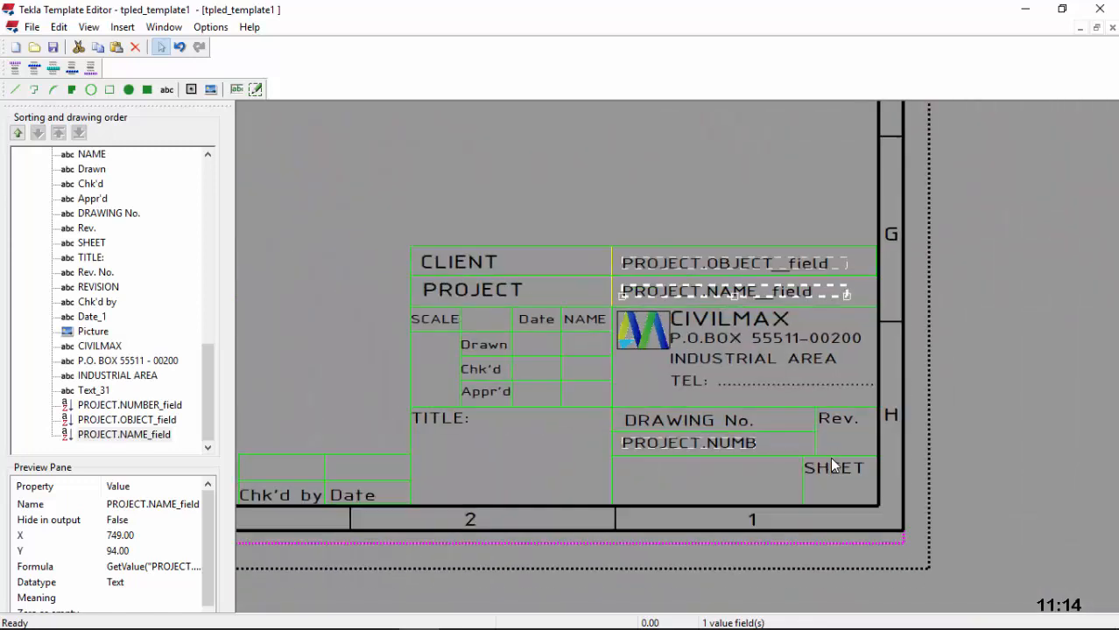
{"action": "scroll", "coordinate": [830, 458], "scroll_direction": "up", "scroll_amount": 1}
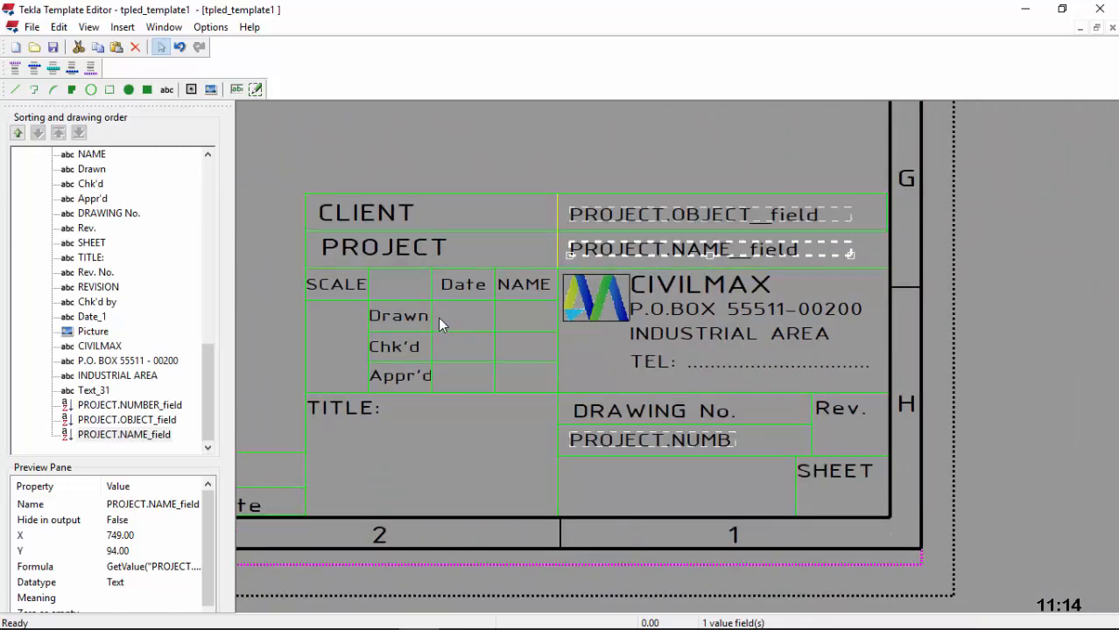
{"action": "scroll", "coordinate": [438, 317], "scroll_direction": "up", "scroll_amount": 1}
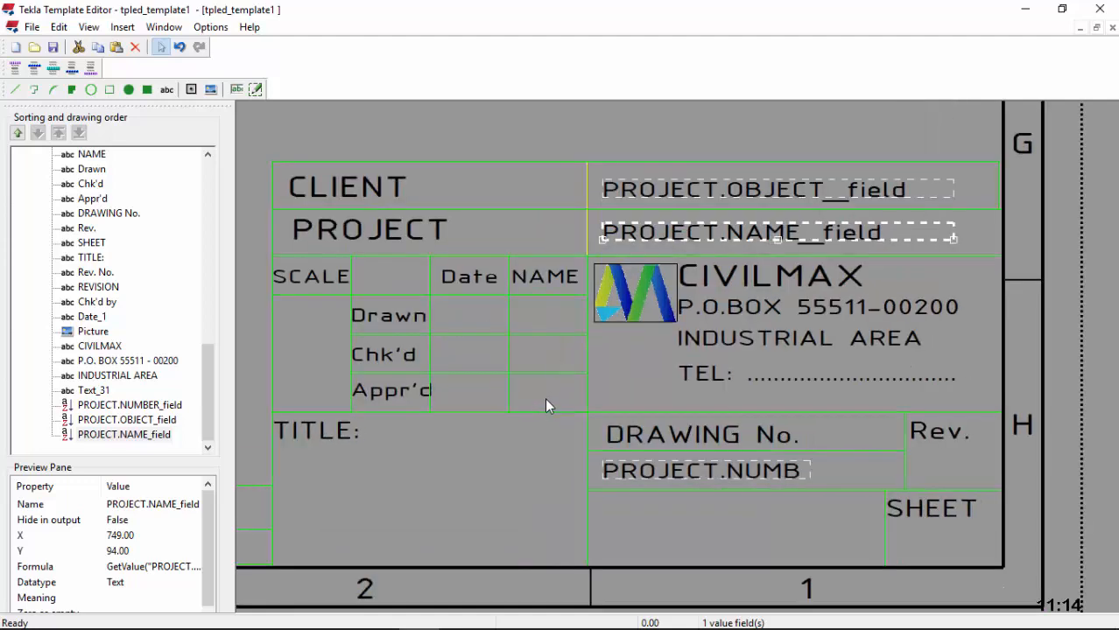
{"action": "scroll", "coordinate": [543, 345], "scroll_direction": "down", "scroll_amount": 1}
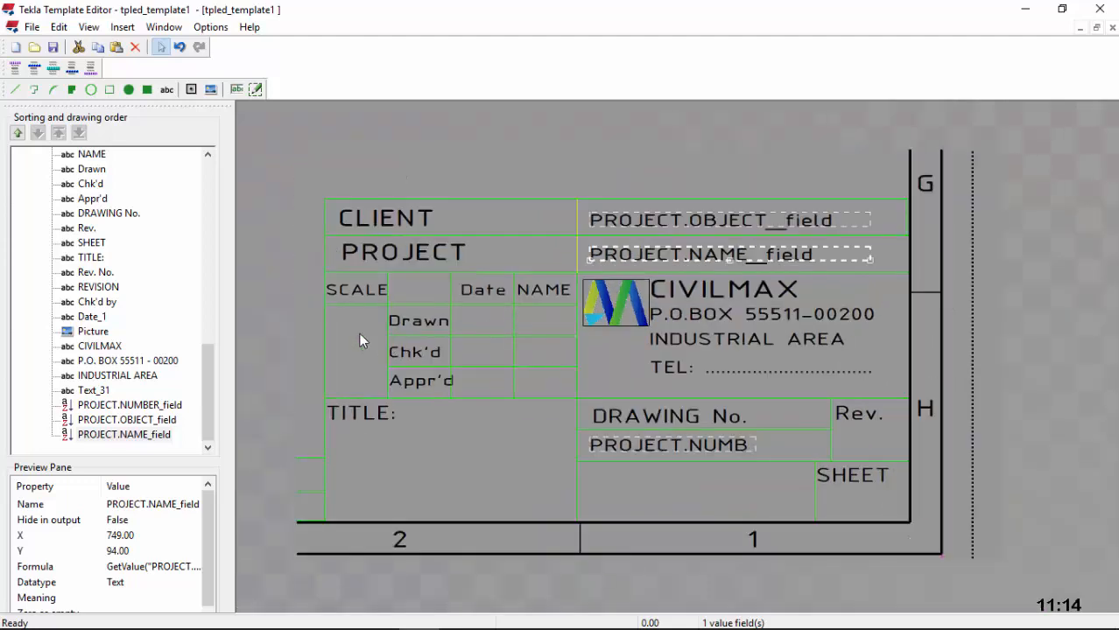
{"action": "scroll", "coordinate": [343, 324], "scroll_direction": "up", "scroll_amount": 1}
{"action": "scroll", "coordinate": [390, 313], "scroll_direction": "down", "scroll_amount": 3}
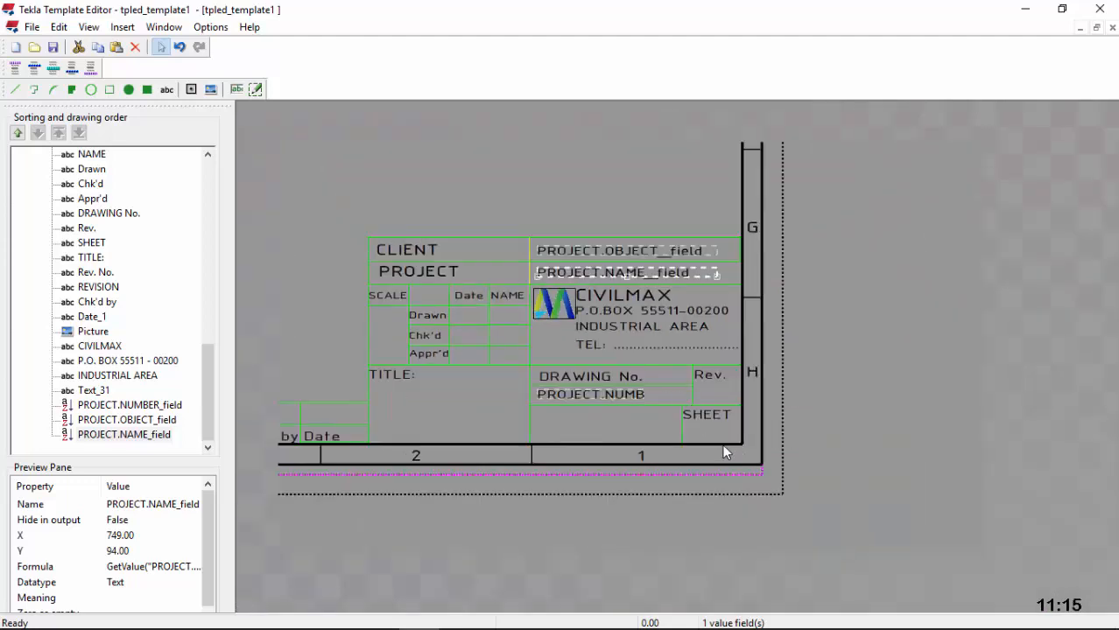
{"action": "scroll", "coordinate": [719, 428], "scroll_direction": "up", "scroll_amount": 1}
{"action": "scroll", "coordinate": [719, 375], "scroll_direction": "up", "scroll_amount": 1}
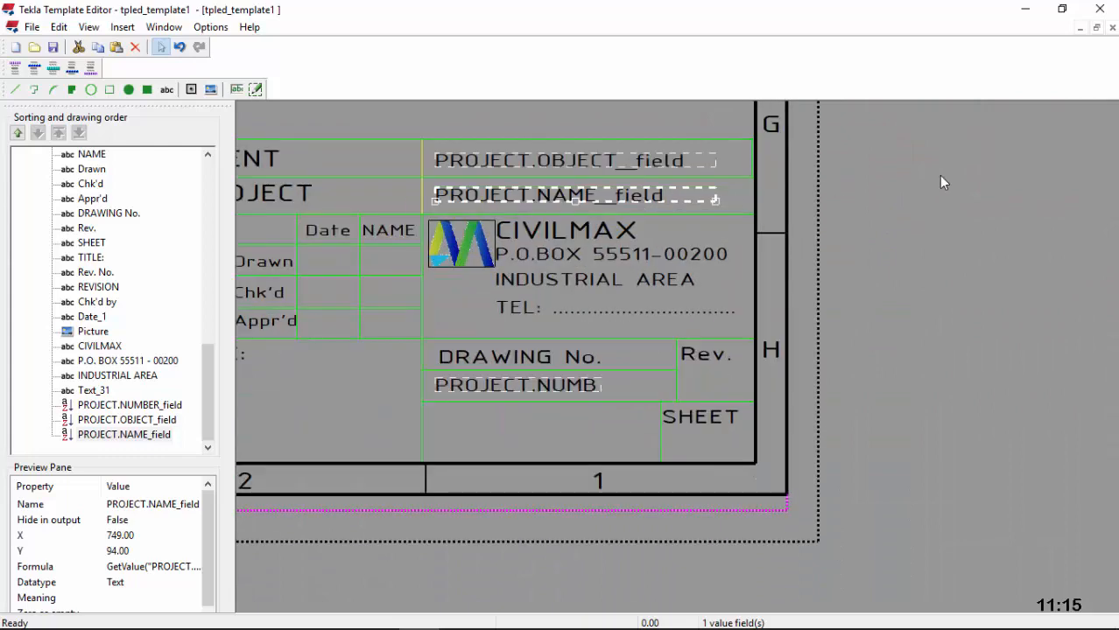
{"action": "left_click", "coordinate": [237, 89]}
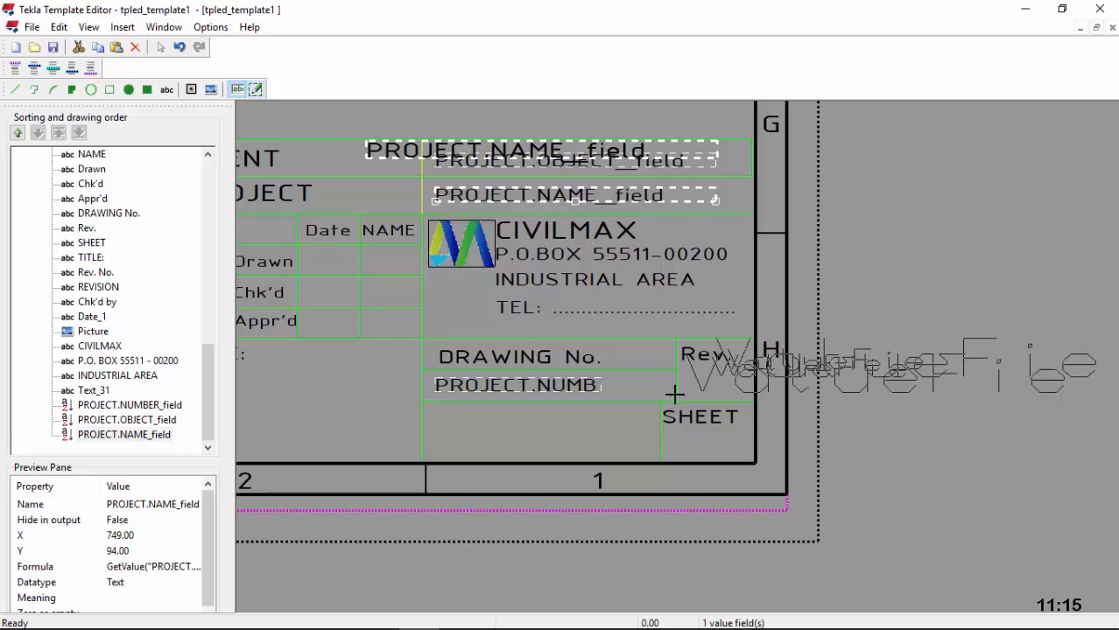
Step: Start a value field in the cell below Rev. and browse the PROJECT and REVISION attribute groups
{"action": "scroll", "coordinate": [692, 386], "scroll_direction": "up", "scroll_amount": 4}
{"action": "scroll", "coordinate": [652, 399], "scroll_direction": "up", "scroll_amount": 1}
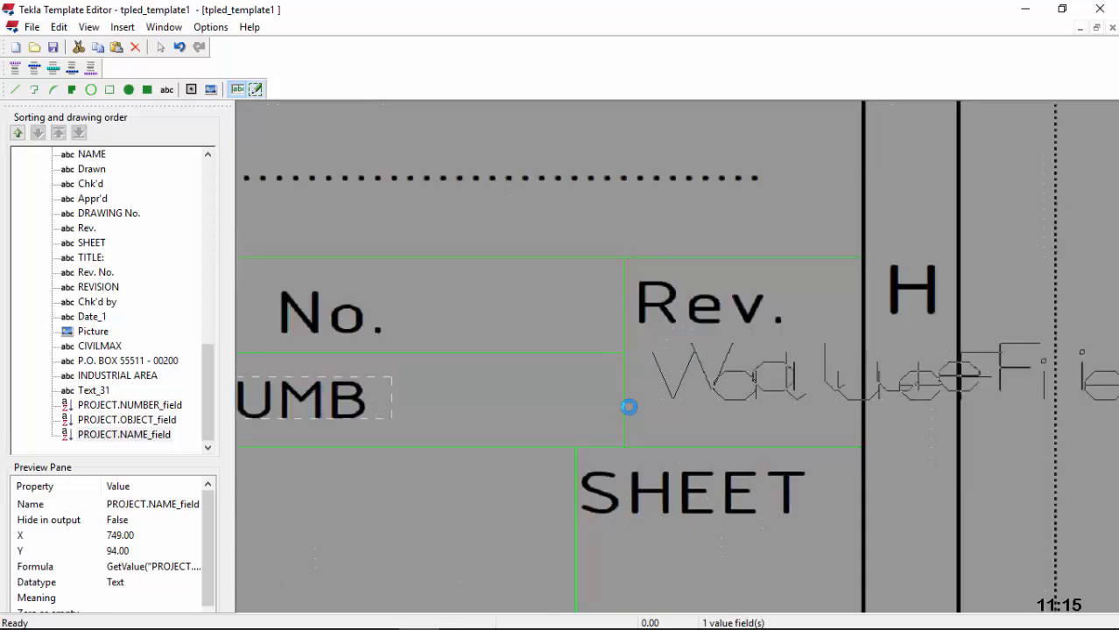
{"action": "left_click", "coordinate": [622, 409]}
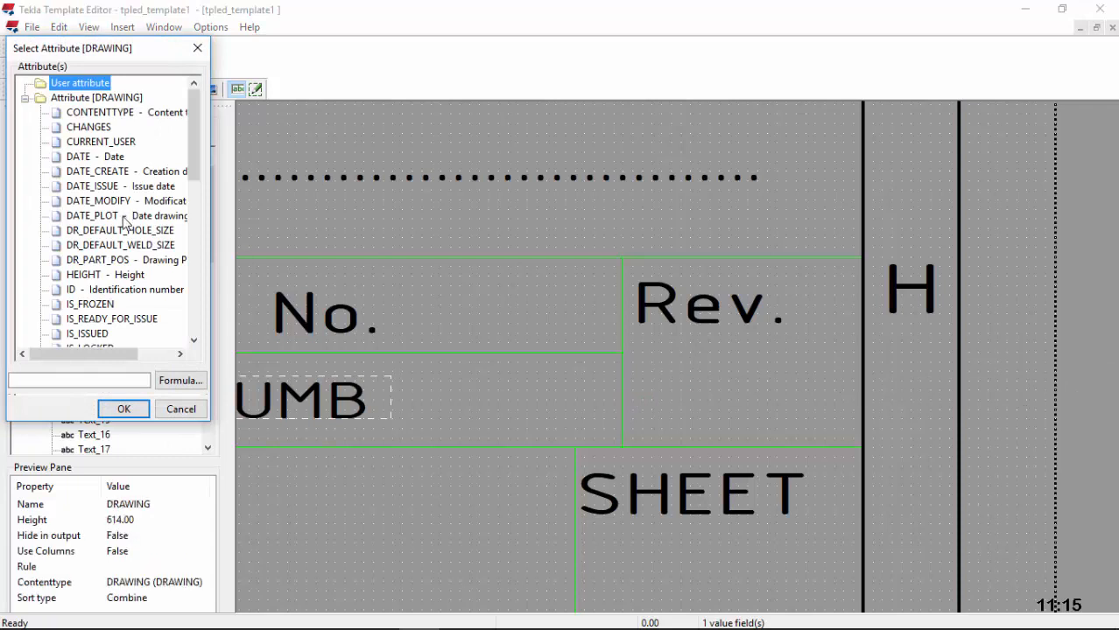
{"action": "scroll", "coordinate": [125, 223], "scroll_direction": "down", "scroll_amount": 9}
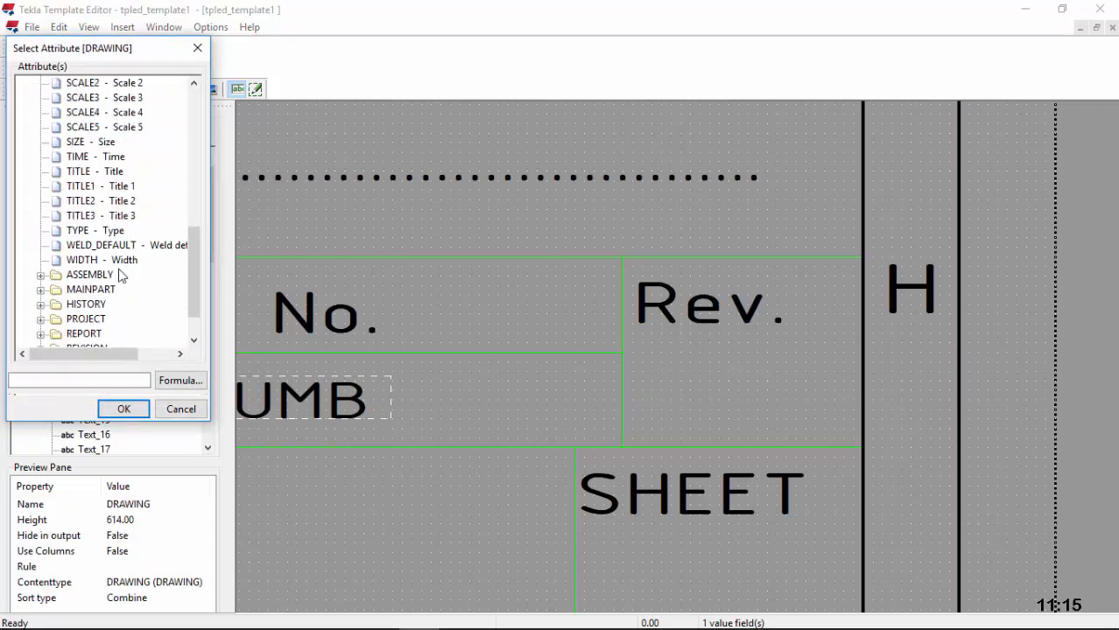
{"action": "scroll", "coordinate": [101, 293], "scroll_direction": "down", "scroll_amount": 1}
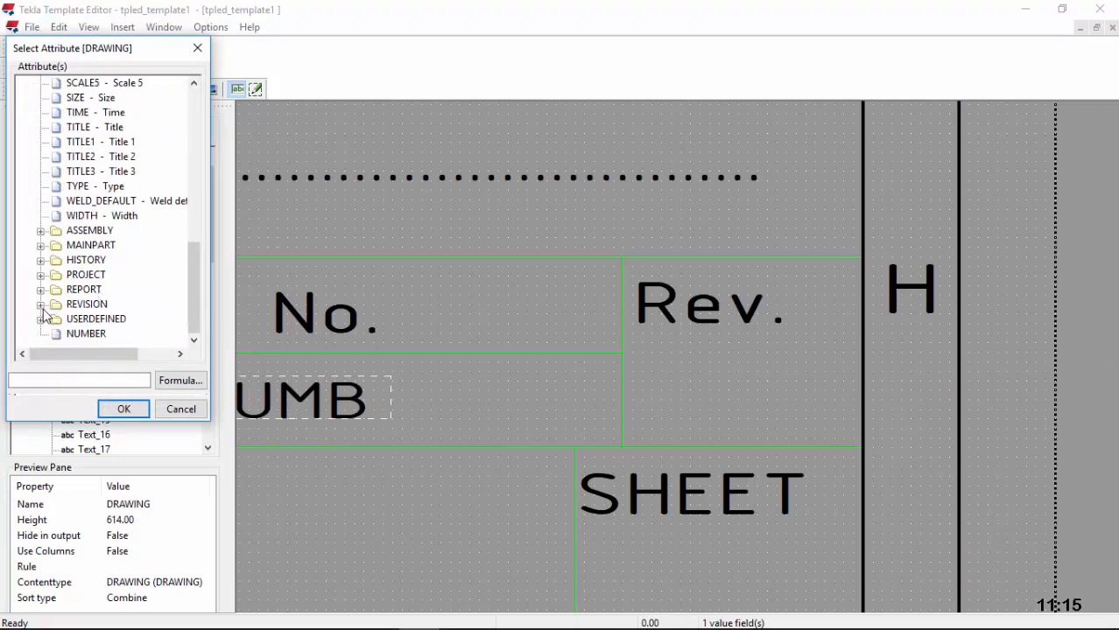
{"action": "left_click", "coordinate": [41, 276]}
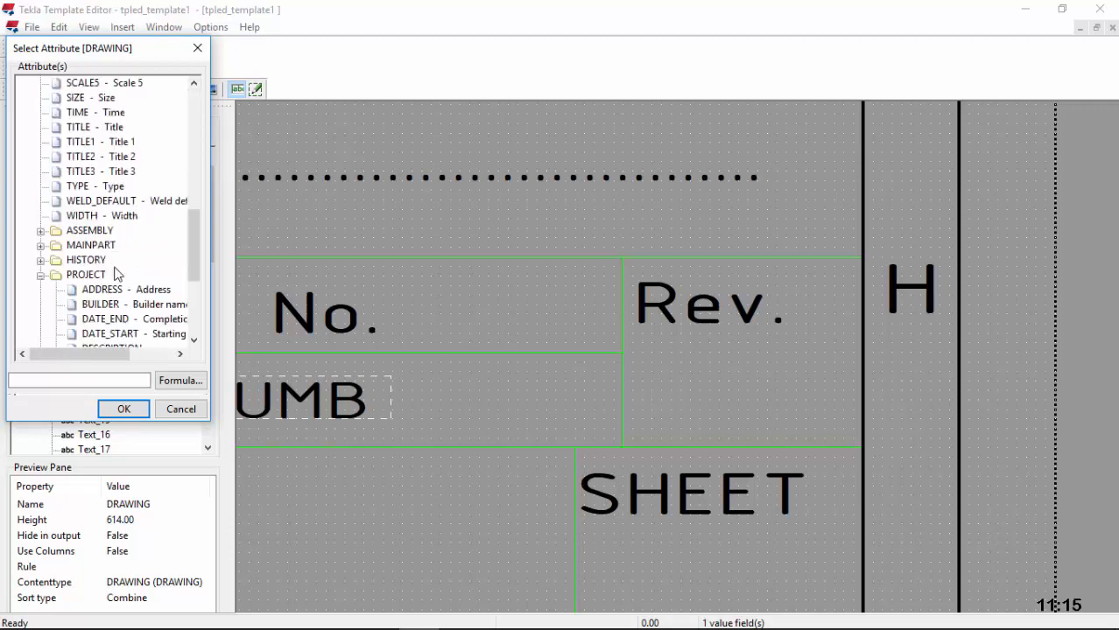
{"action": "scroll", "coordinate": [118, 273], "scroll_direction": "down", "scroll_amount": 3}
{"action": "scroll", "coordinate": [131, 278], "scroll_direction": "down", "scroll_amount": 2}
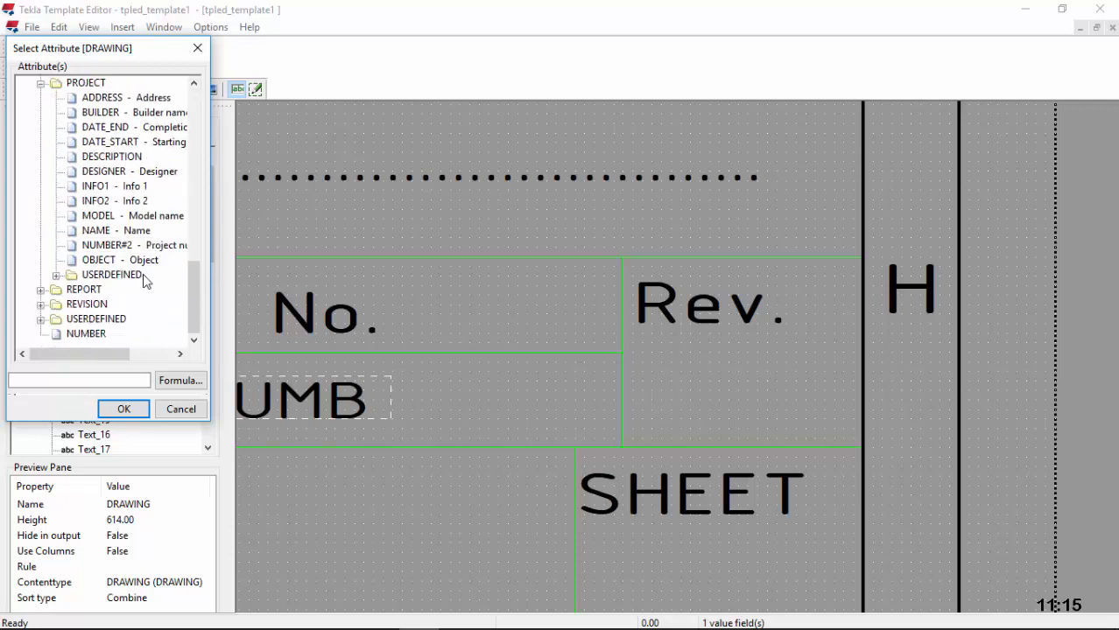
{"action": "left_click", "coordinate": [41, 305]}
{"action": "scroll", "coordinate": [131, 287], "scroll_direction": "down", "scroll_amount": 6}
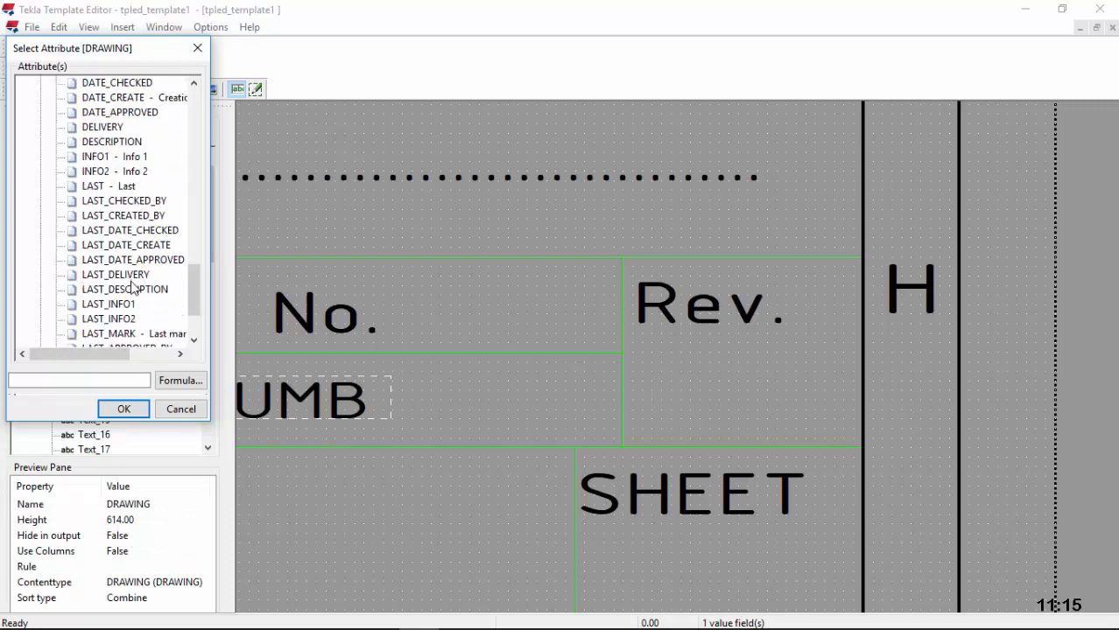
{"action": "scroll", "coordinate": [131, 287], "scroll_direction": "down", "scroll_amount": 2}
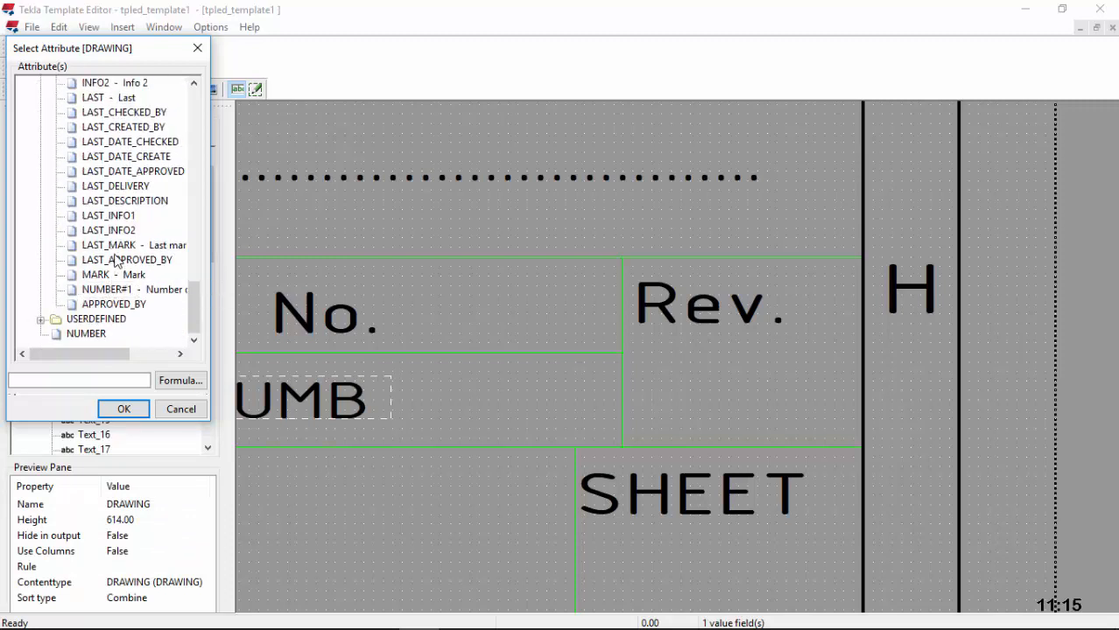
{"action": "scroll", "coordinate": [138, 252], "scroll_direction": "up", "scroll_amount": 1}
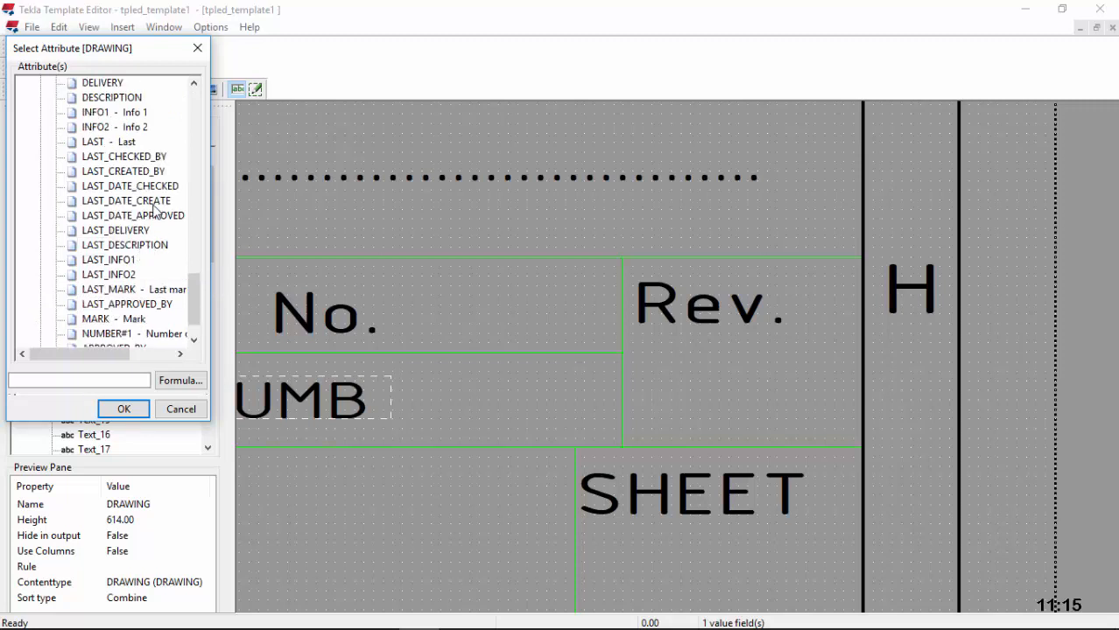
{"action": "scroll", "coordinate": [153, 203], "scroll_direction": "up", "scroll_amount": 1}
{"action": "scroll", "coordinate": [148, 196], "scroll_direction": "up", "scroll_amount": 1}
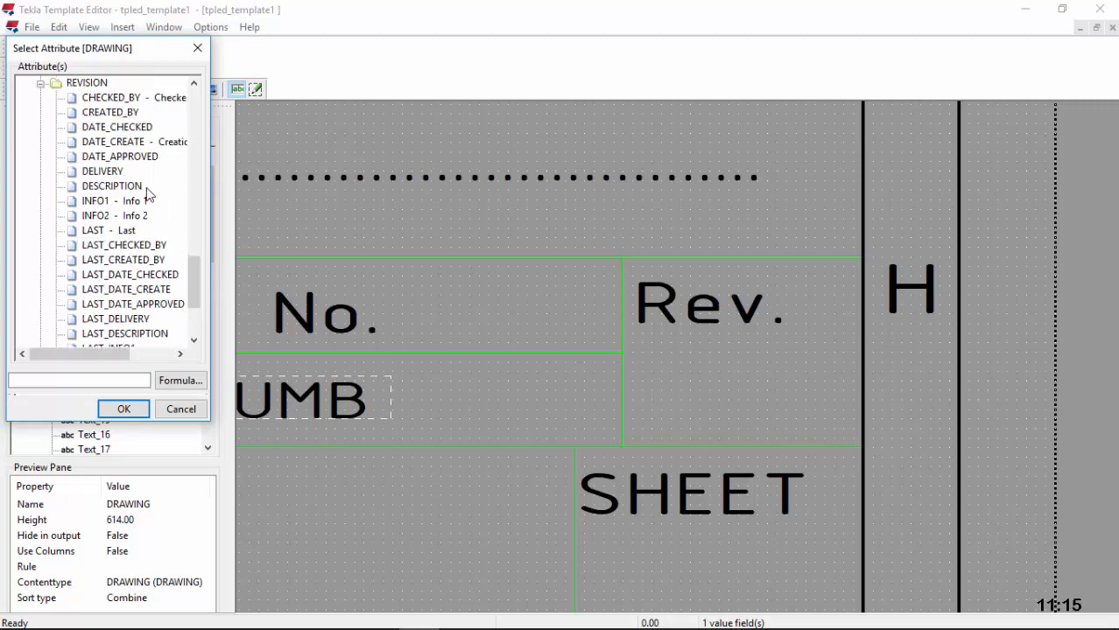
{"action": "scroll", "coordinate": [148, 190], "scroll_direction": "up", "scroll_amount": 1}
{"action": "scroll", "coordinate": [149, 162], "scroll_direction": "down", "scroll_amount": 4}
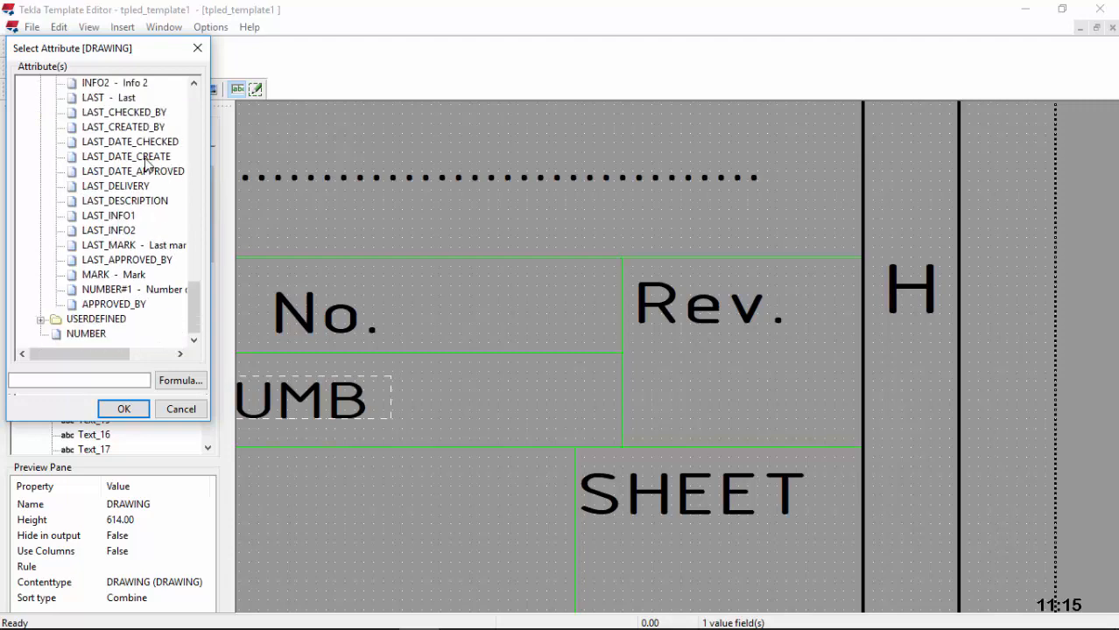
Step: Choose REVISION > MARK as the field's attribute and confirm it
{"action": "left_click", "coordinate": [41, 320]}
{"action": "scroll", "coordinate": [132, 284], "scroll_direction": "down", "scroll_amount": 6}
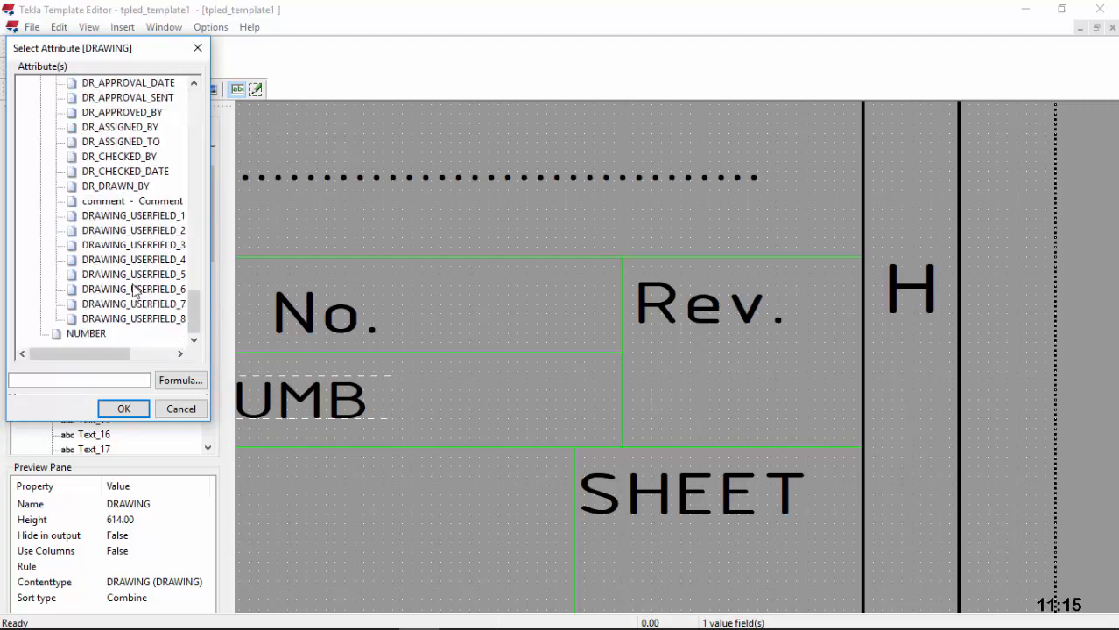
{"action": "scroll", "coordinate": [87, 311], "scroll_direction": "up", "scroll_amount": 7}
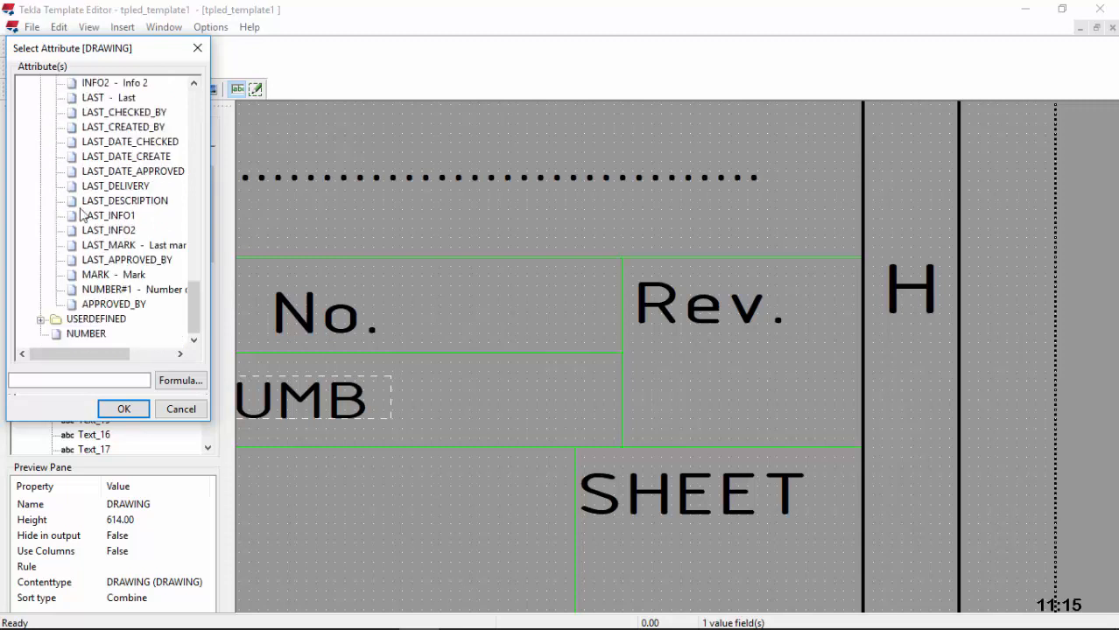
{"action": "scroll", "coordinate": [102, 222], "scroll_direction": "up", "scroll_amount": 2}
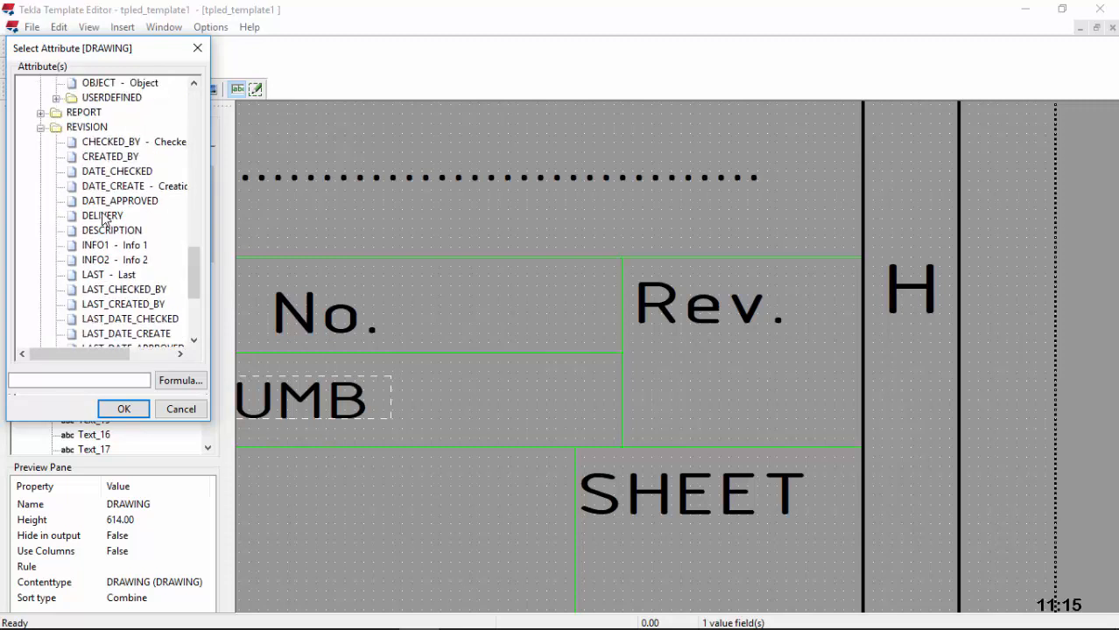
{"action": "left_click", "coordinate": [40, 127]}
{"action": "scroll", "coordinate": [139, 210], "scroll_direction": "up", "scroll_amount": 1}
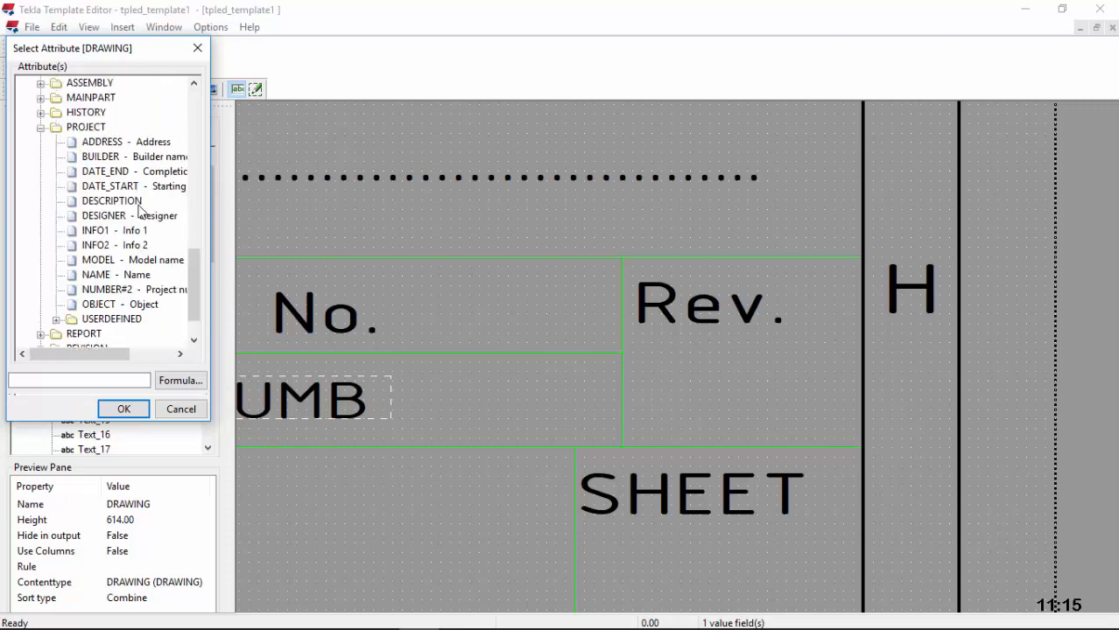
{"action": "scroll", "coordinate": [140, 194], "scroll_direction": "down", "scroll_amount": 1}
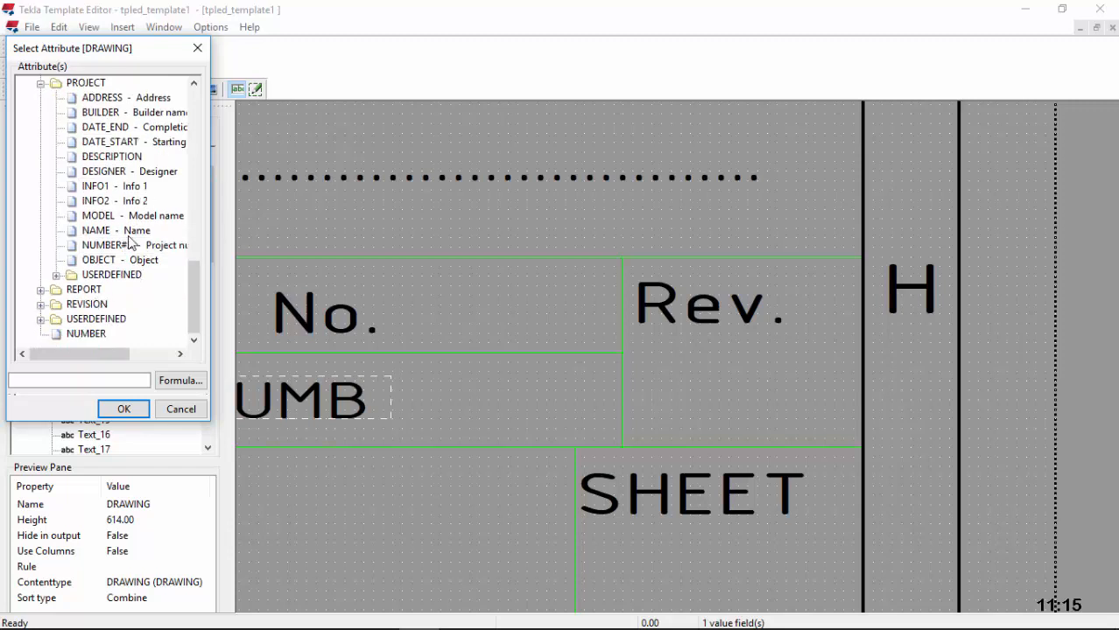
{"action": "scroll", "coordinate": [133, 239], "scroll_direction": "up", "scroll_amount": 1}
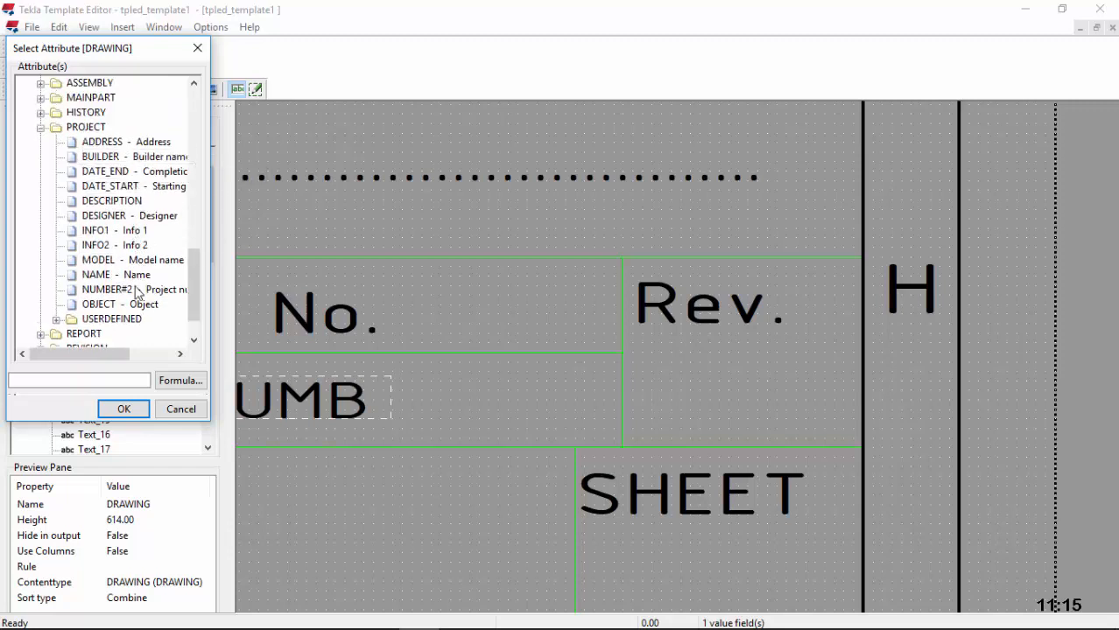
{"action": "scroll", "coordinate": [150, 293], "scroll_direction": "down", "scroll_amount": 1}
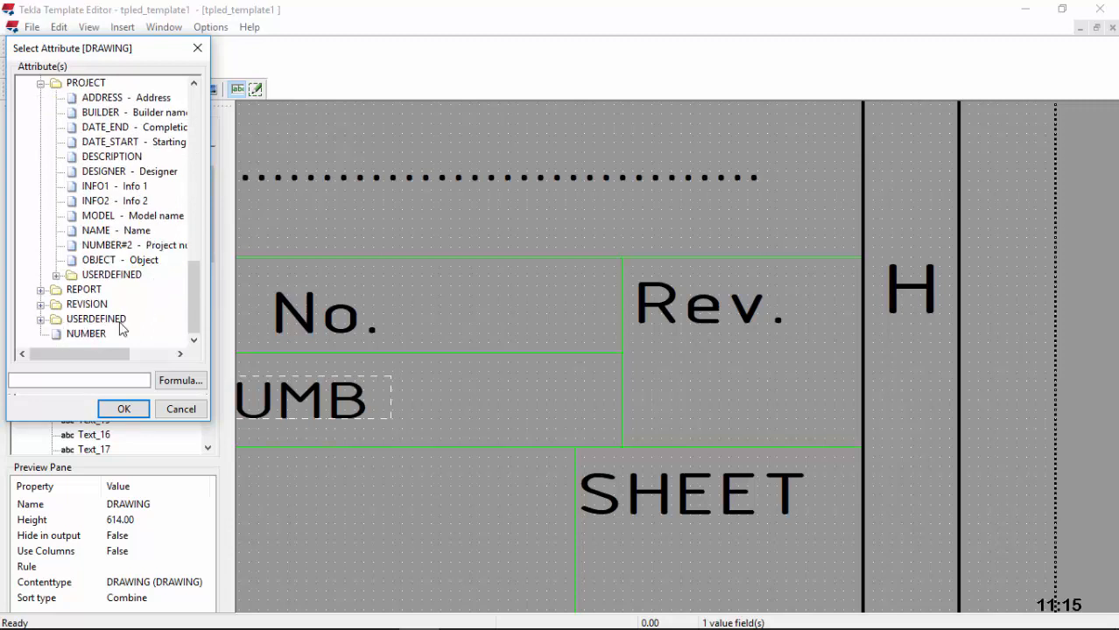
{"action": "left_click", "coordinate": [41, 305]}
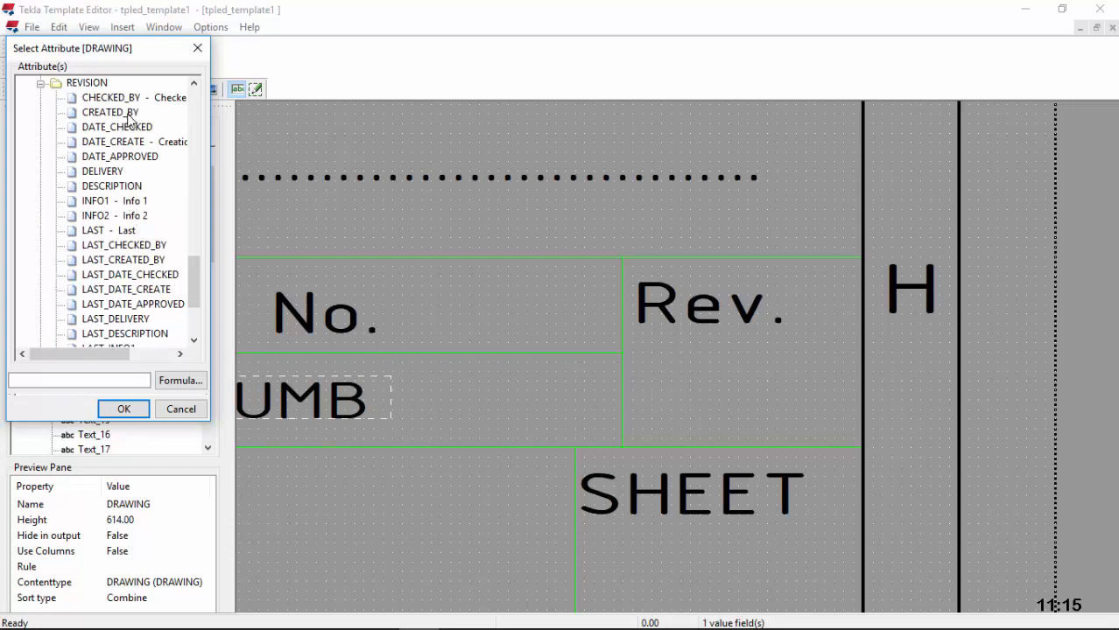
{"action": "scroll", "coordinate": [129, 119], "scroll_direction": "down", "scroll_amount": 1}
{"action": "scroll", "coordinate": [132, 124], "scroll_direction": "down", "scroll_amount": 1}
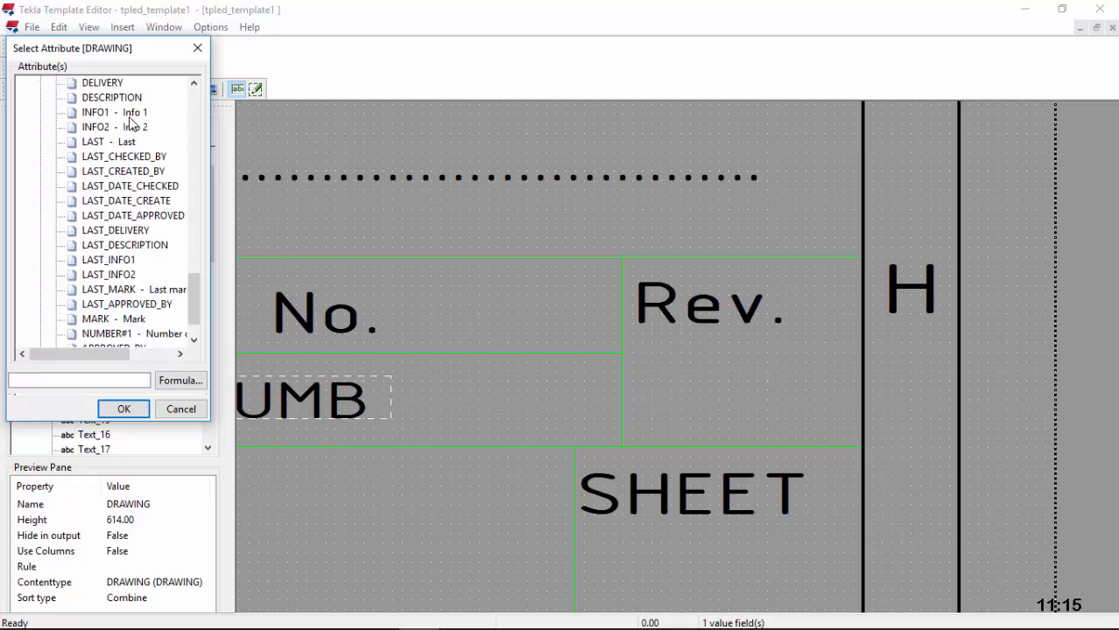
{"action": "scroll", "coordinate": [130, 124], "scroll_direction": "down", "scroll_amount": 1}
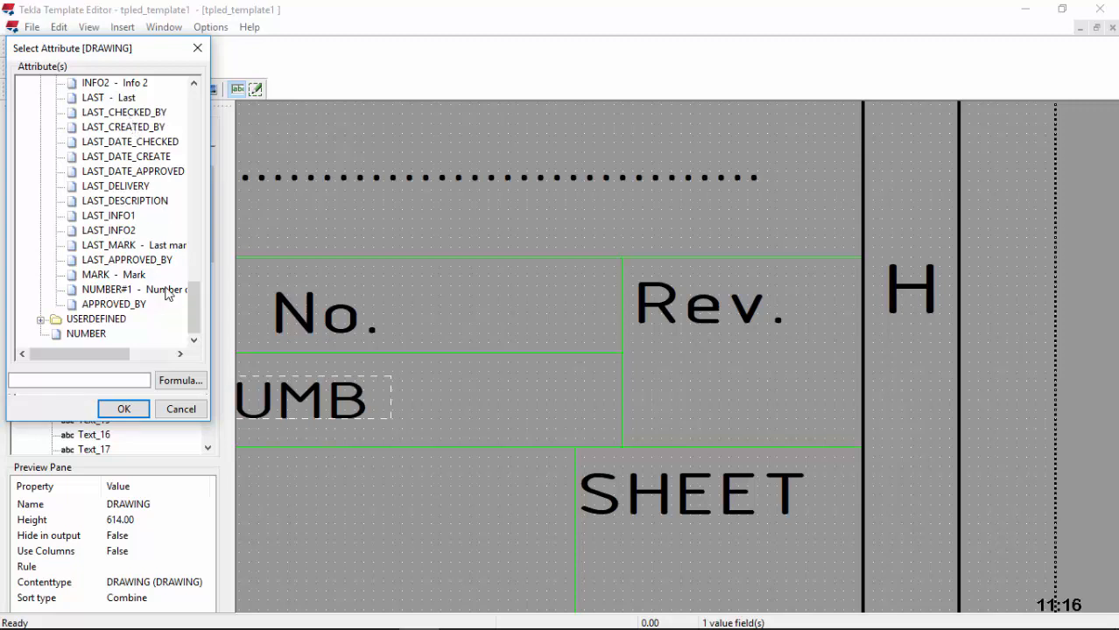
{"action": "left_click_drag", "start_coordinate": [110, 353], "coordinate": [125, 354]}
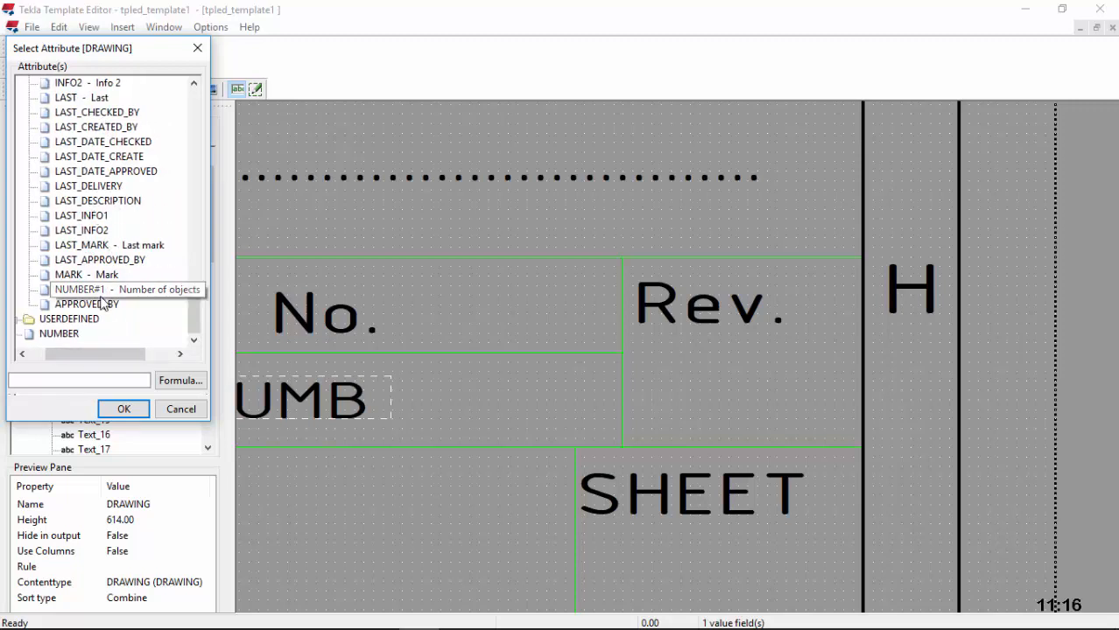
{"action": "left_click", "coordinate": [83, 275]}
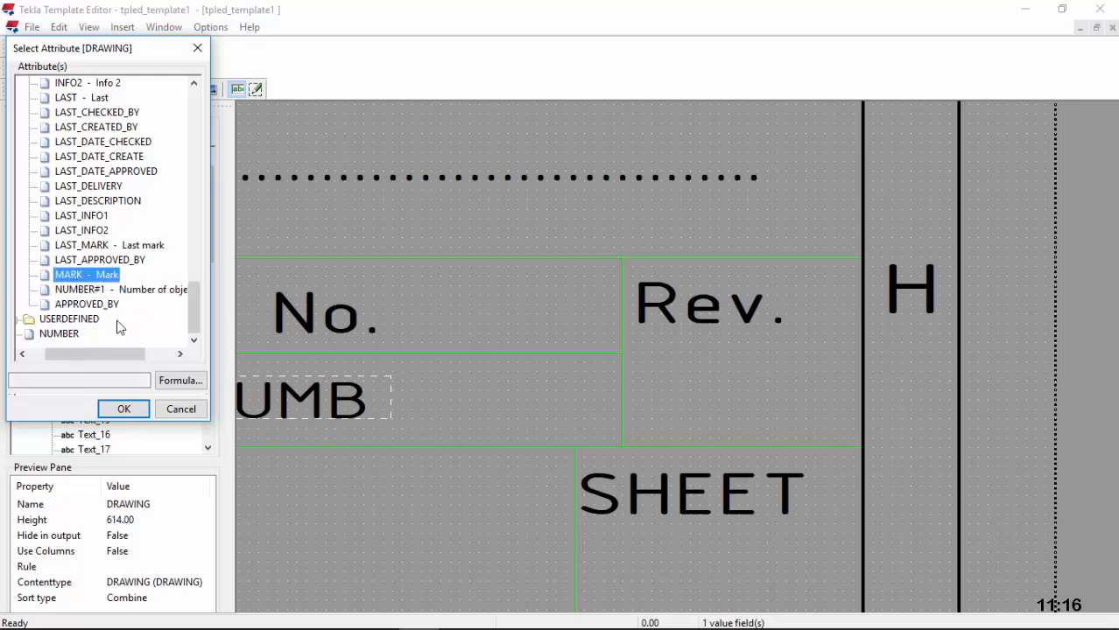
{"action": "left_click", "coordinate": [124, 408]}
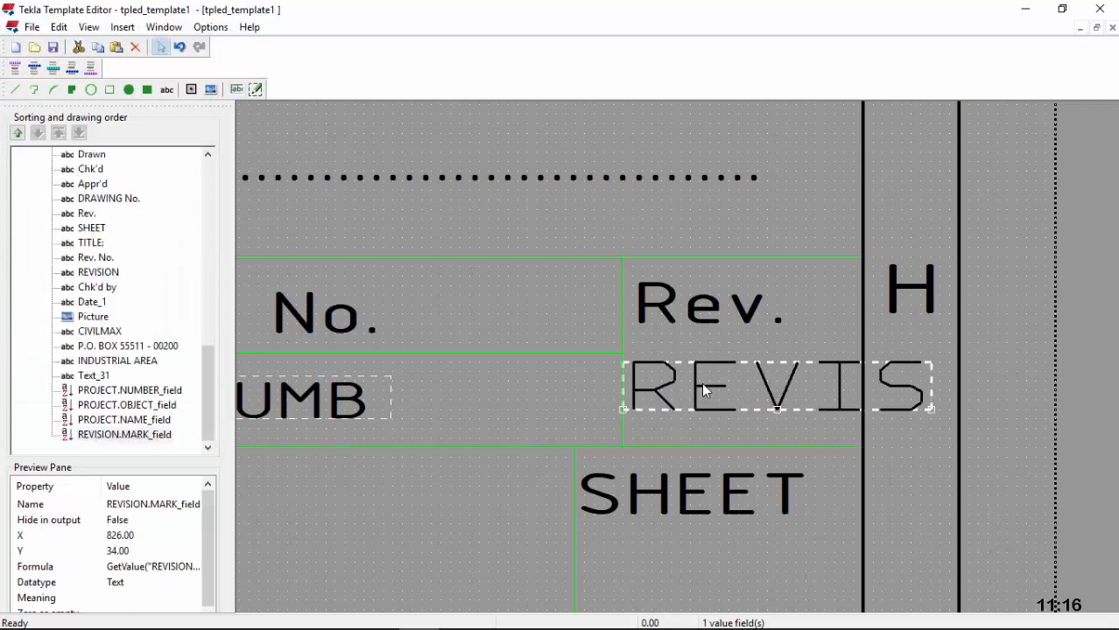
Step: Give the revision mark field ISOCPEUR 4.5 font and a shorter character length
{"action": "double_click", "coordinate": [699, 387]}
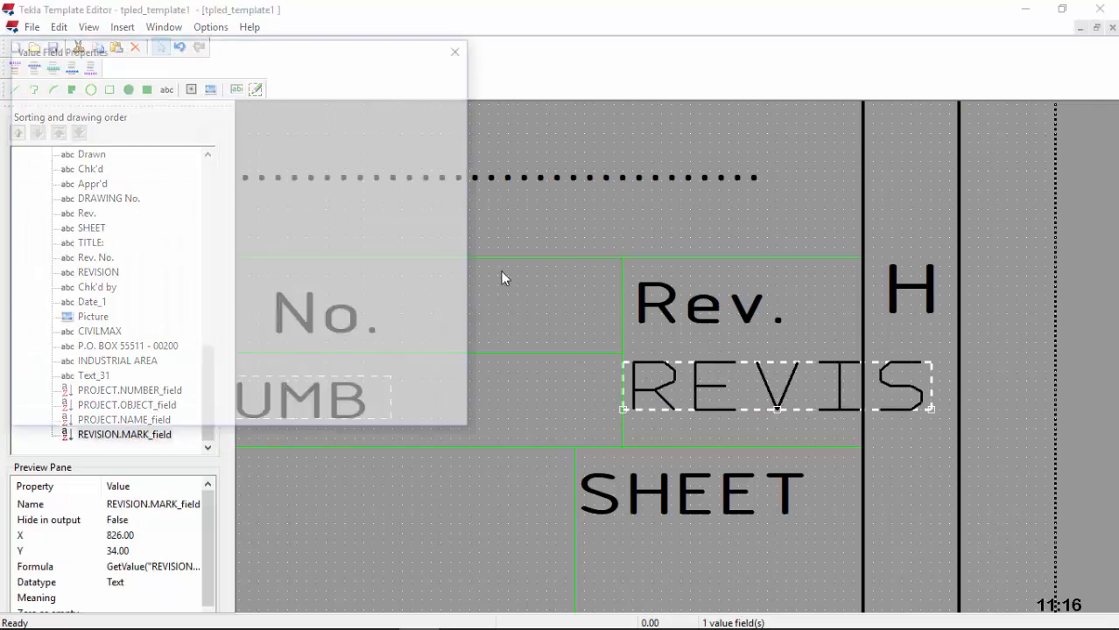
{"action": "key", "text": "Delete"}
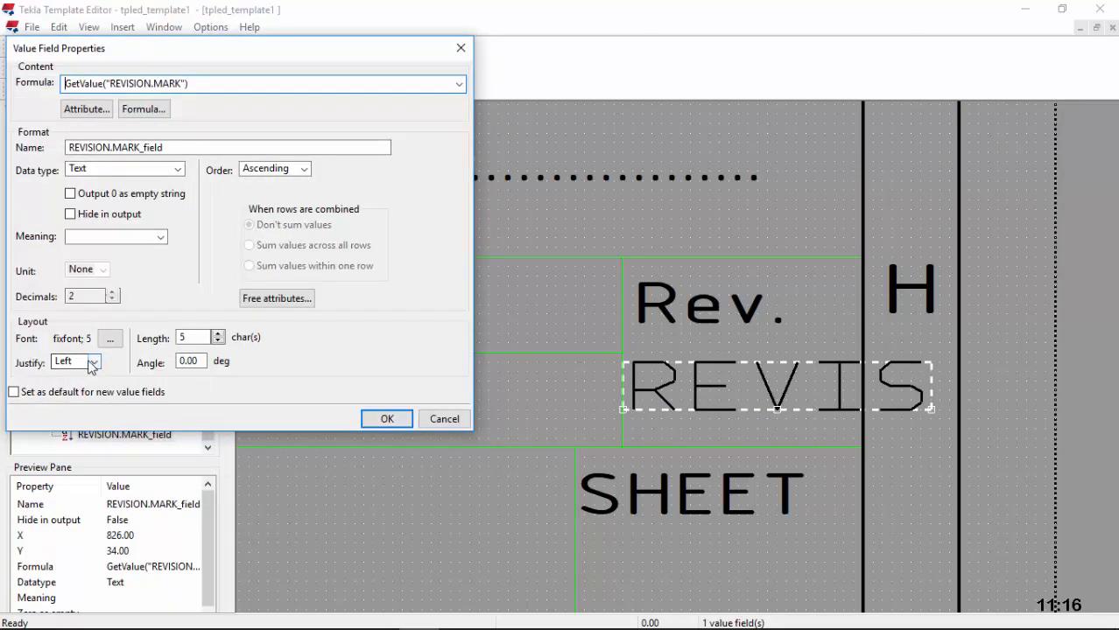
{"action": "left_click", "coordinate": [109, 338]}
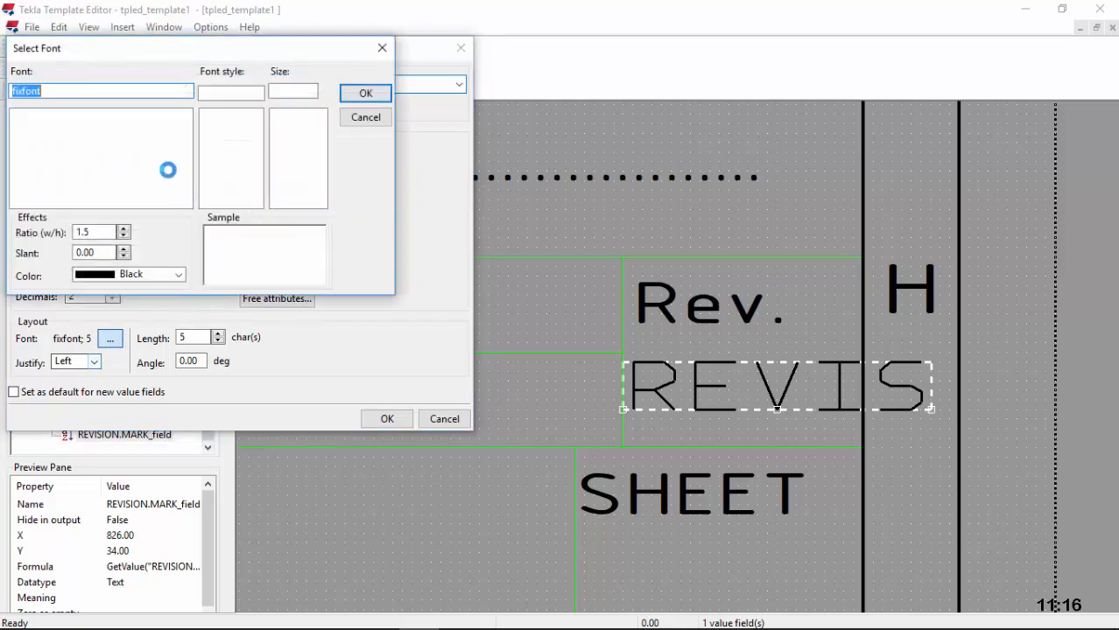
{"action": "type", "text": "I"}
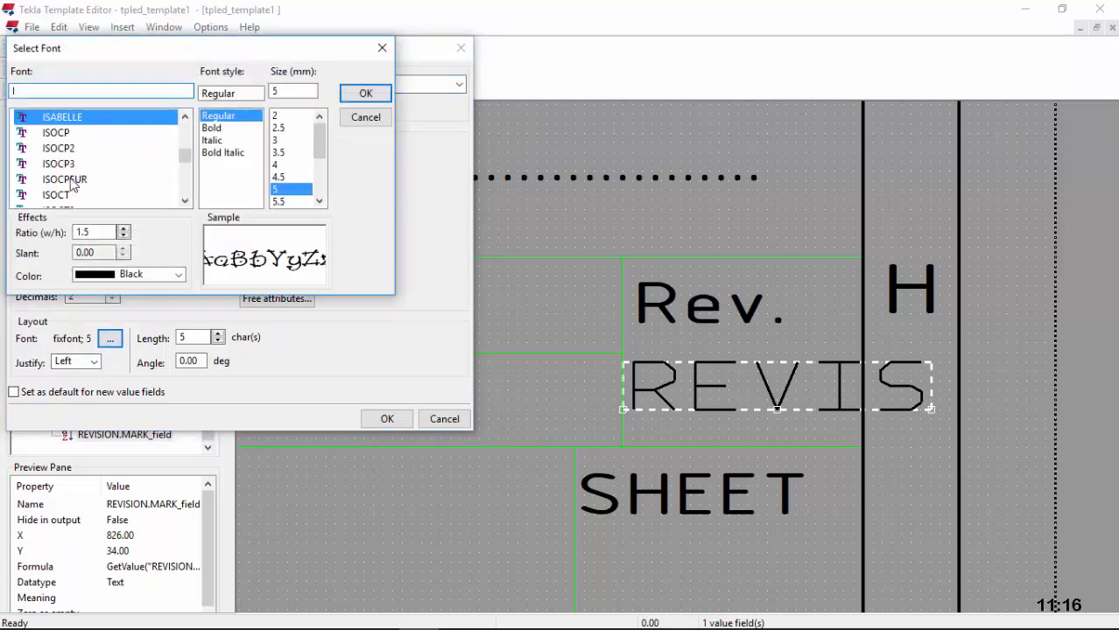
{"action": "left_click", "coordinate": [102, 178]}
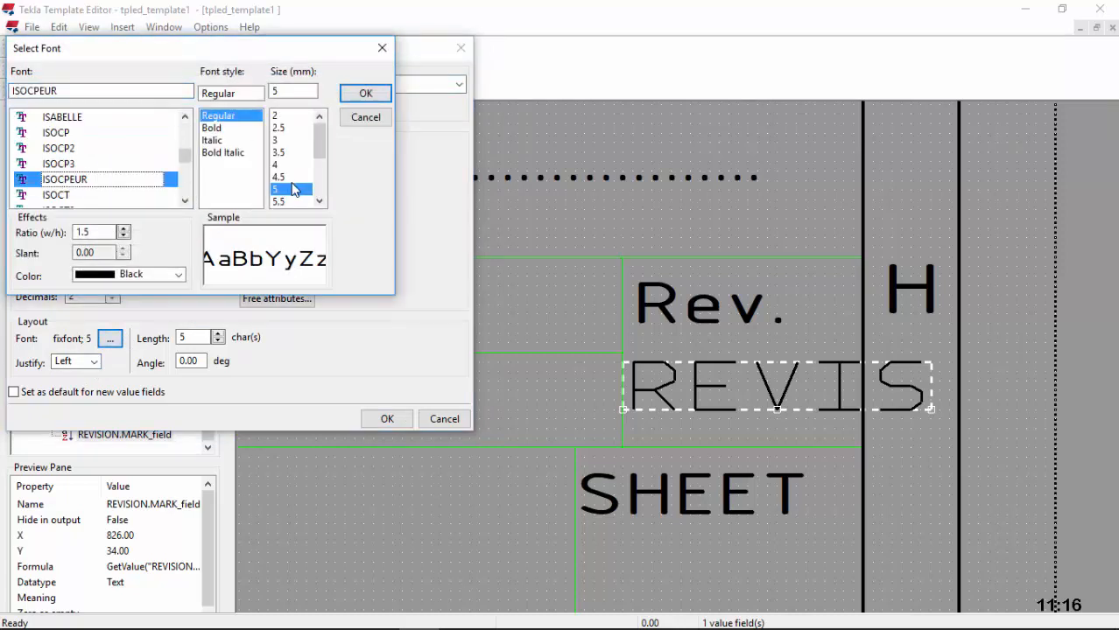
{"action": "left_click", "coordinate": [281, 178]}
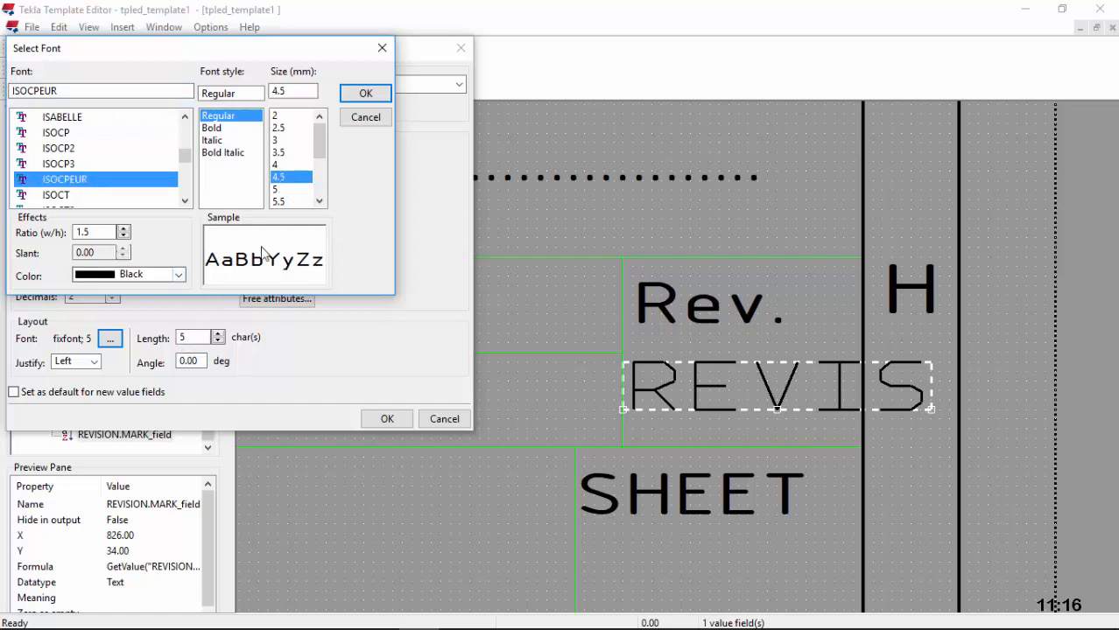
{"action": "left_click", "coordinate": [364, 94]}
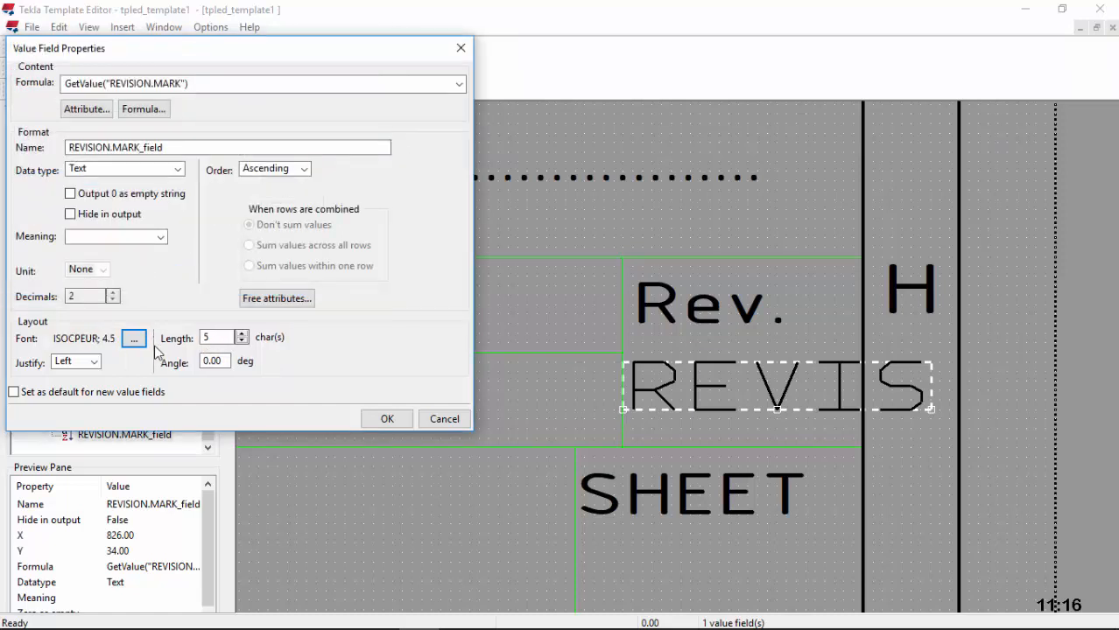
{"action": "left_click", "coordinate": [242, 334]}
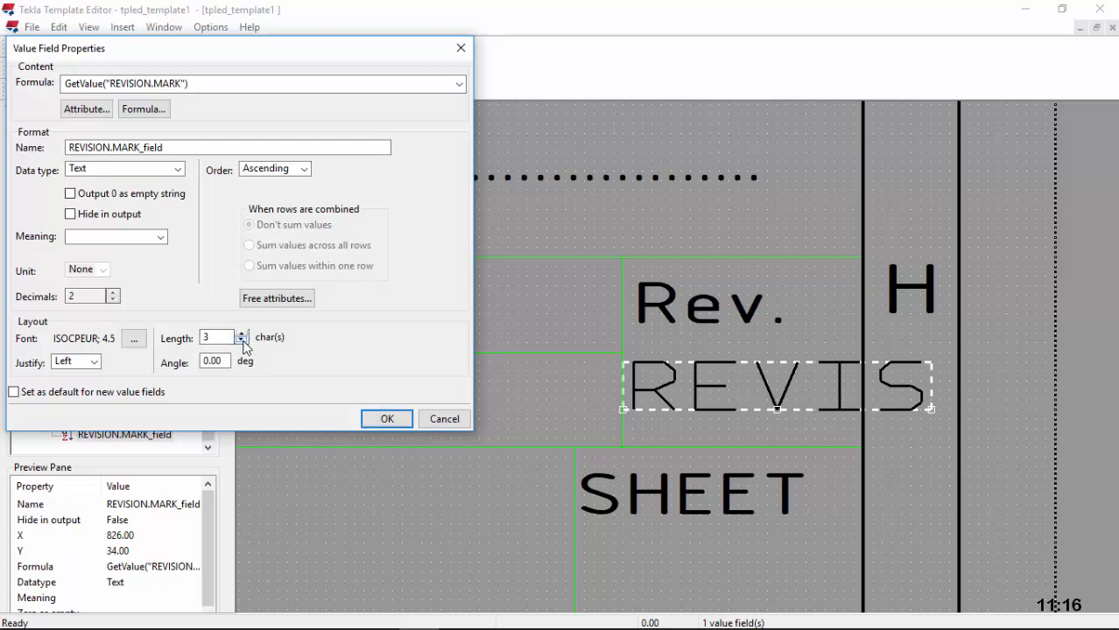
{"action": "left_click", "coordinate": [386, 418]}
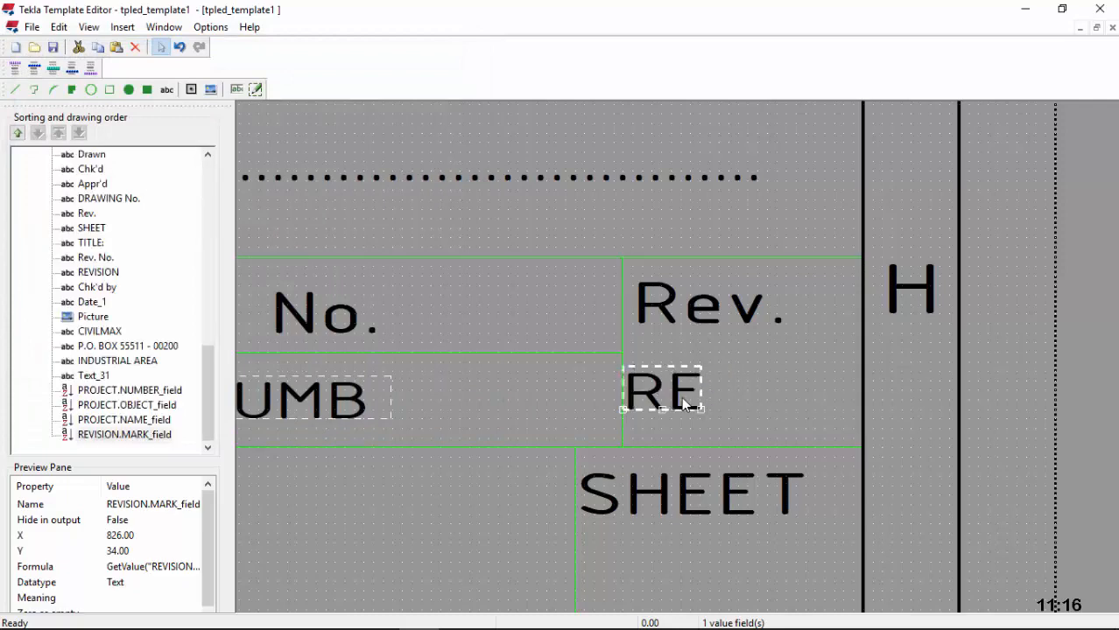
Step: Move the RE field so it sits centred under Rev
{"action": "left_click_drag", "start_coordinate": [686, 391], "coordinate": [753, 383]}
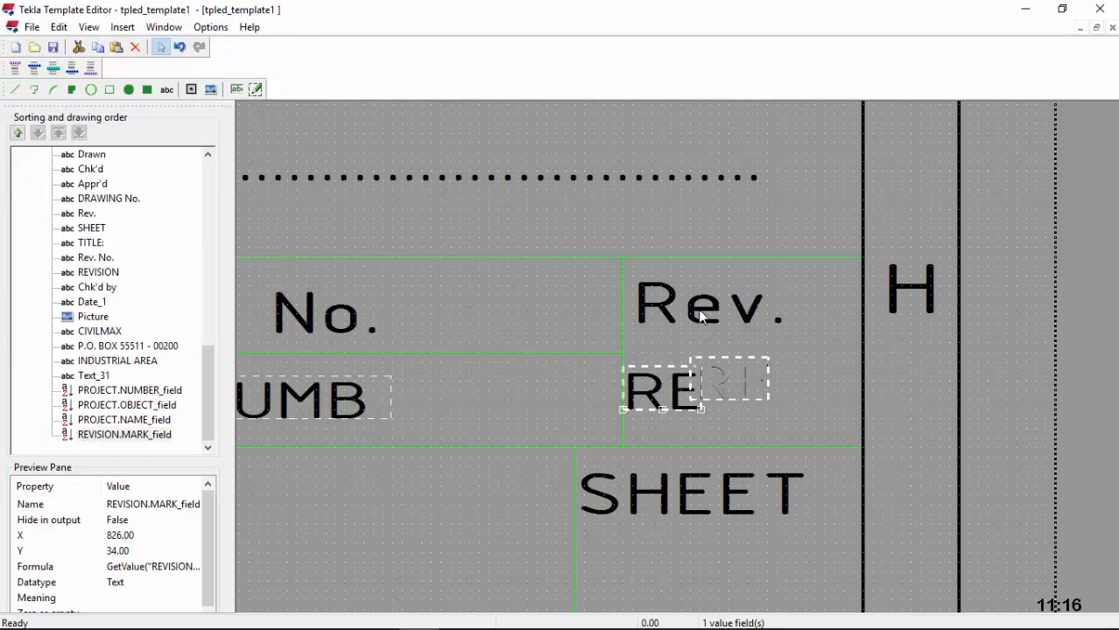
{"action": "scroll", "coordinate": [700, 314], "scroll_direction": "down", "scroll_amount": 5}
{"action": "scroll", "coordinate": [695, 376], "scroll_direction": "up", "scroll_amount": 2}
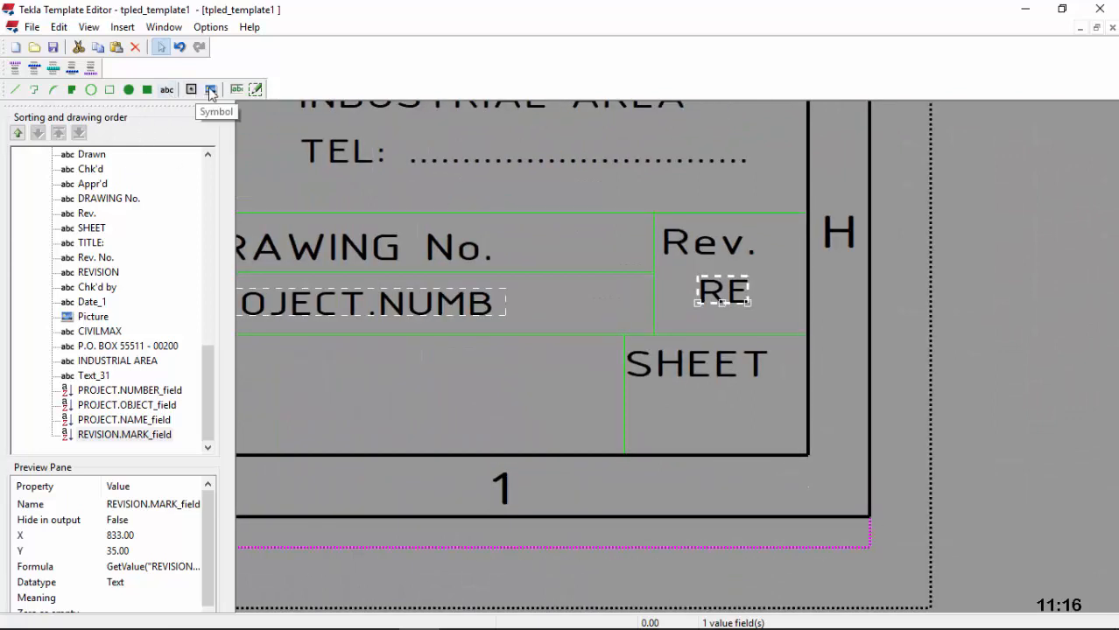
{"action": "left_click", "coordinate": [237, 89]}
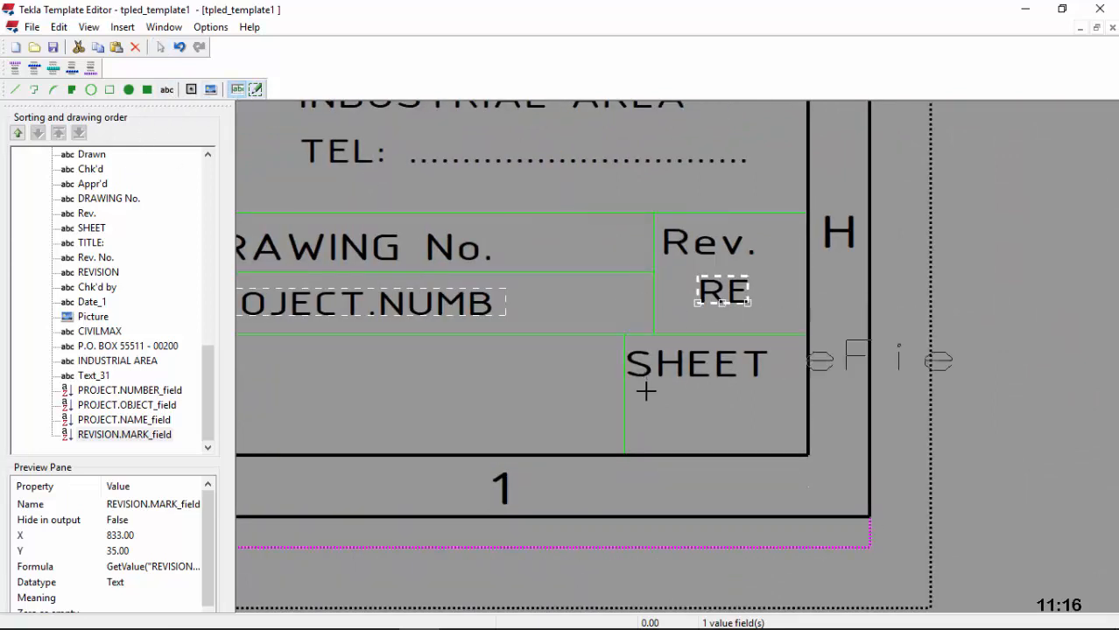
Step: Place a value field in the SHEET cell bound to PROJECT > INFO1
{"action": "left_click", "coordinate": [626, 432]}
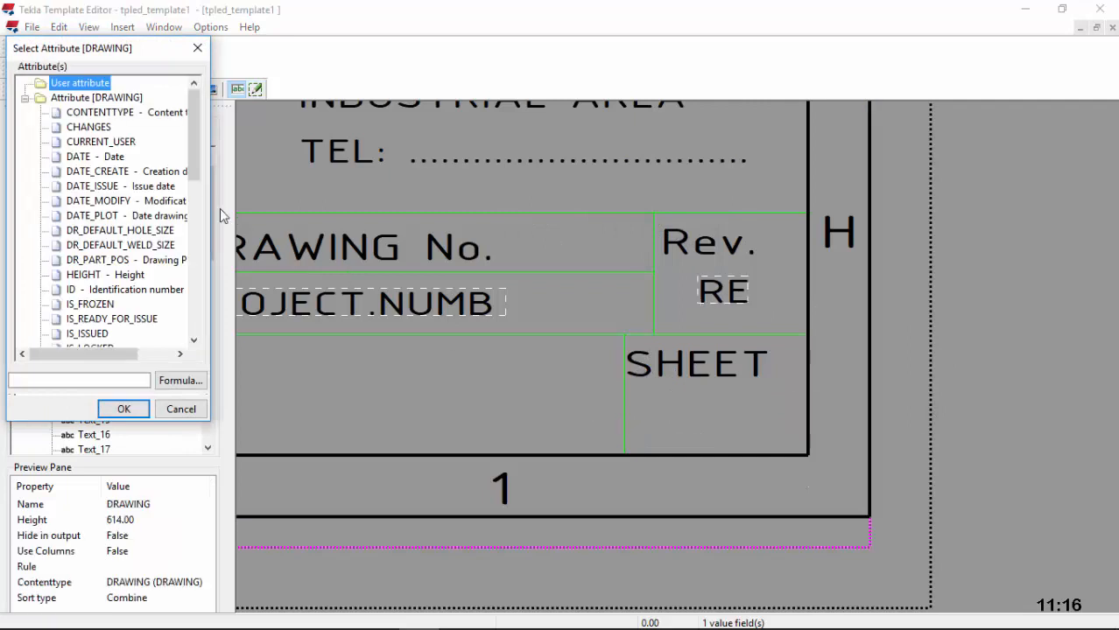
{"action": "left_click_drag", "start_coordinate": [200, 157], "coordinate": [157, 317]}
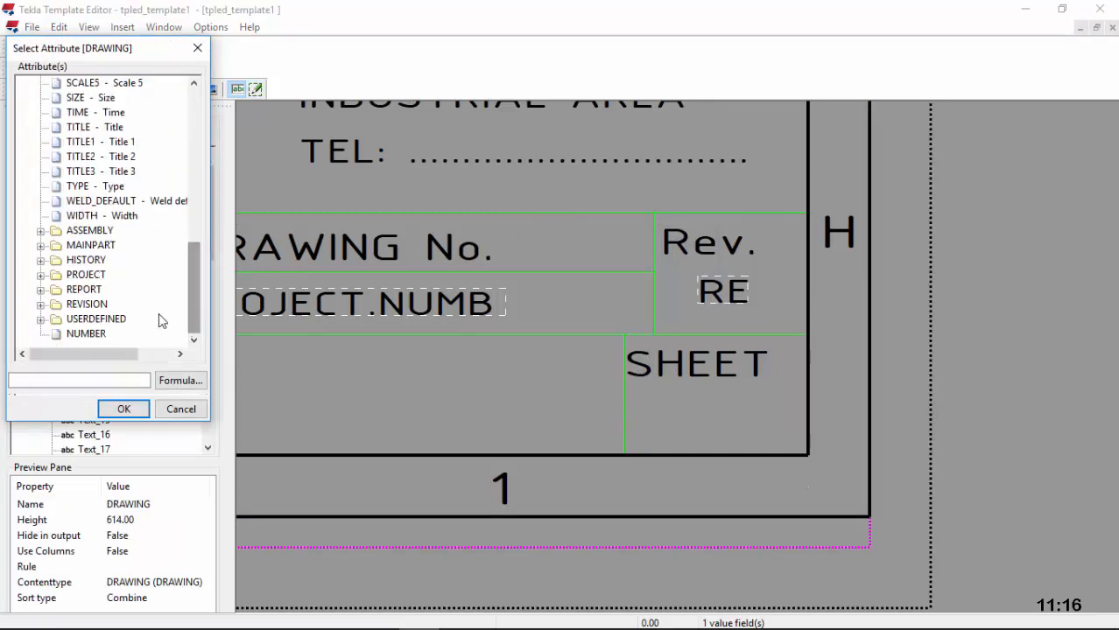
{"action": "left_click", "coordinate": [40, 321]}
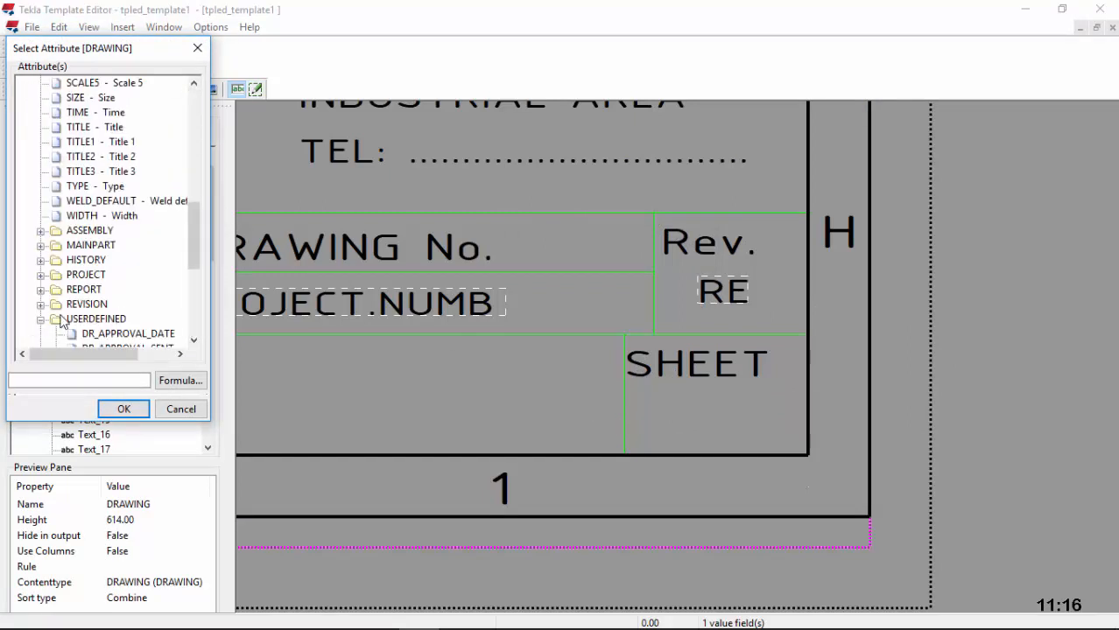
{"action": "scroll", "coordinate": [122, 282], "scroll_direction": "down", "scroll_amount": 4}
{"action": "scroll", "coordinate": [129, 282], "scroll_direction": "down", "scroll_amount": 2}
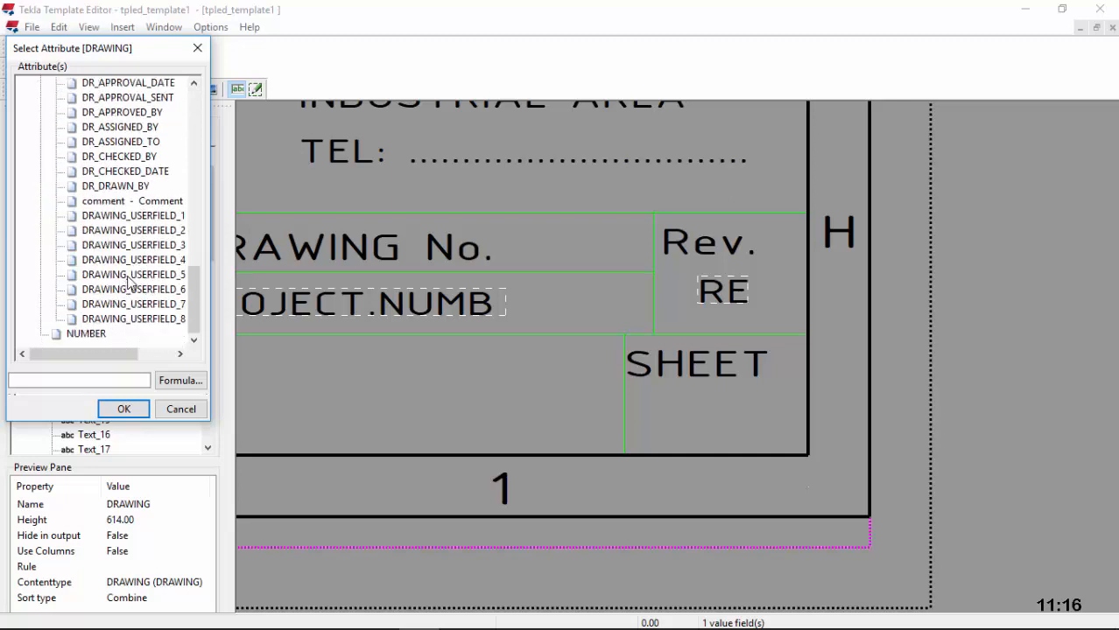
{"action": "scroll", "coordinate": [131, 280], "scroll_direction": "up", "scroll_amount": 1}
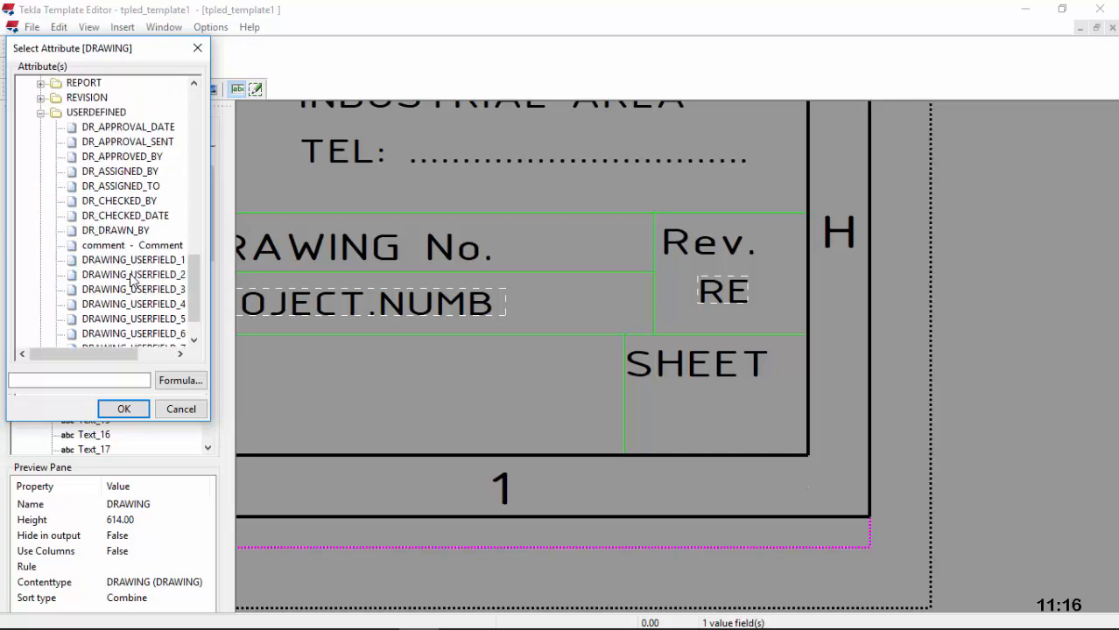
{"action": "scroll", "coordinate": [132, 278], "scroll_direction": "up", "scroll_amount": 1}
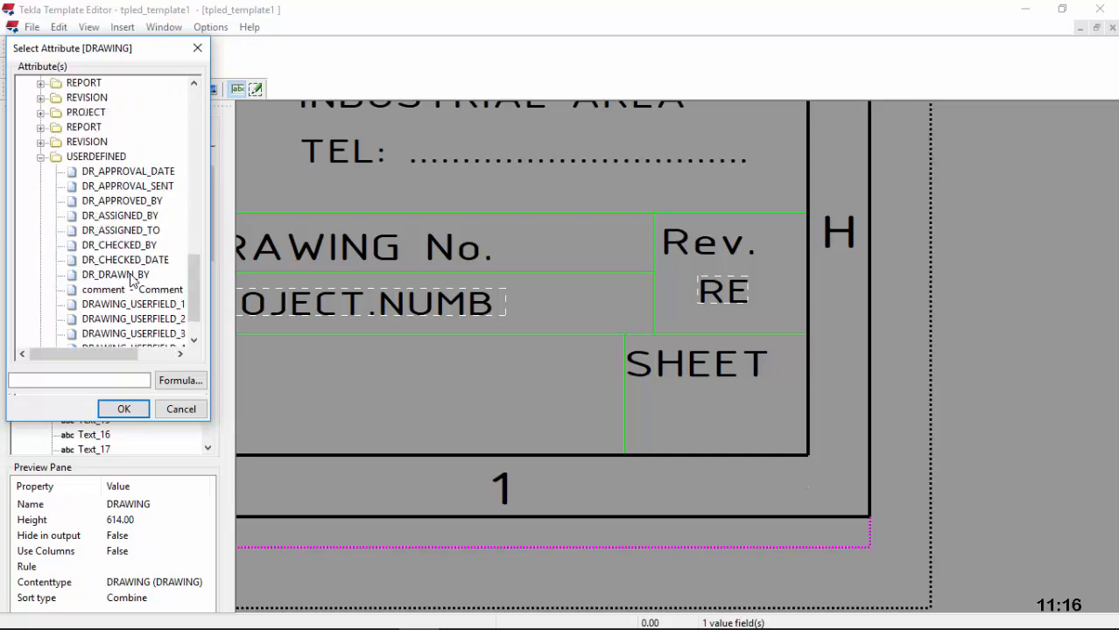
{"action": "left_click", "coordinate": [40, 158]}
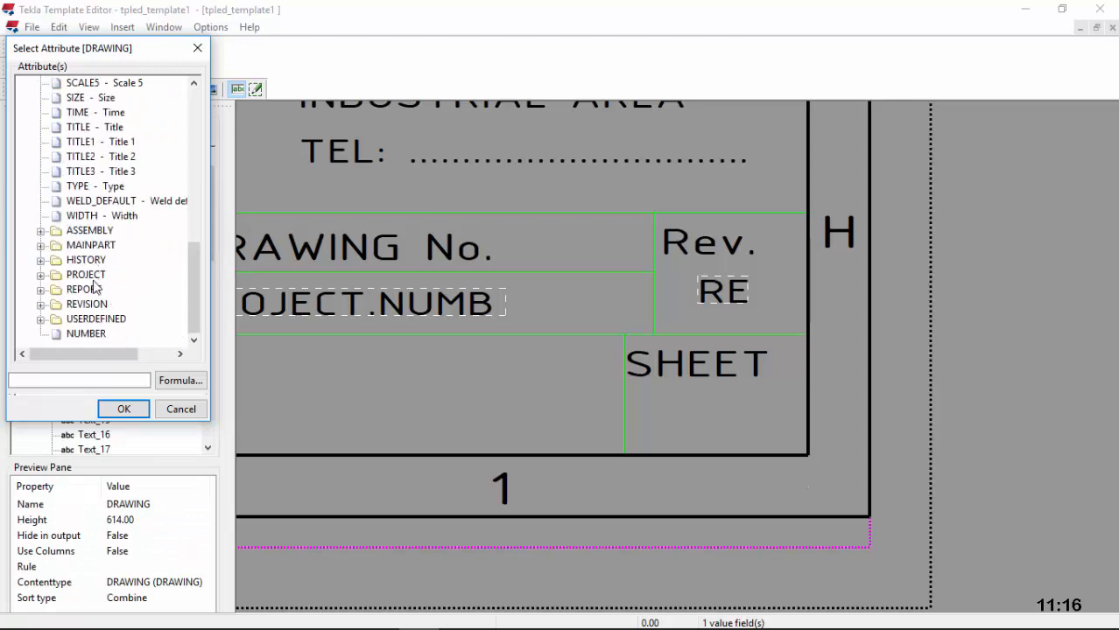
{"action": "left_click", "coordinate": [40, 274]}
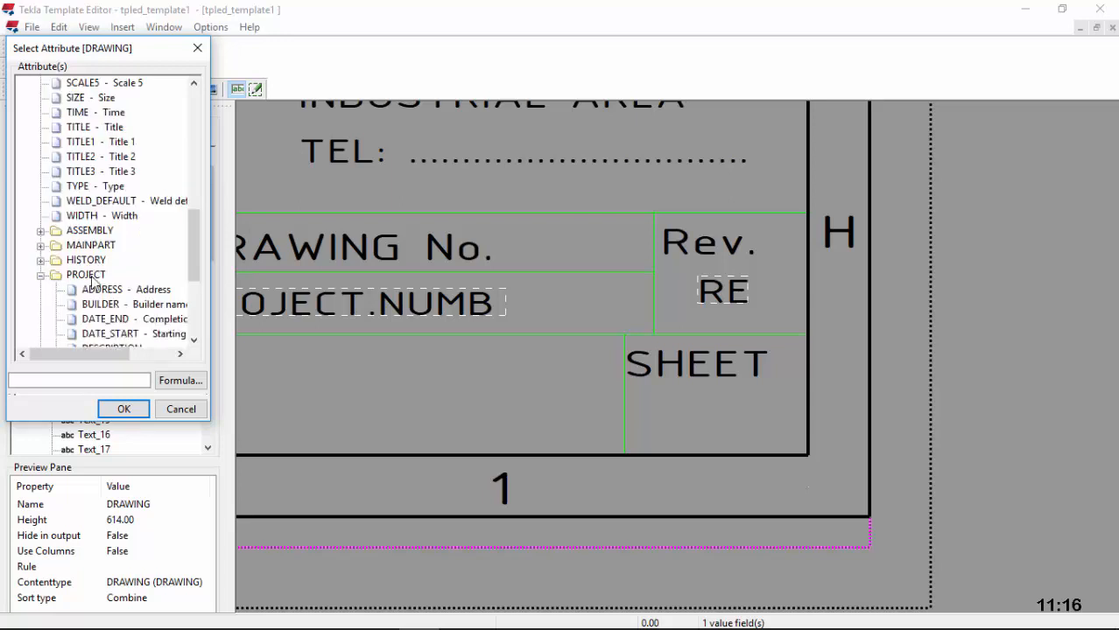
{"action": "scroll", "coordinate": [129, 280], "scroll_direction": "down", "scroll_amount": 2}
{"action": "left_click", "coordinate": [132, 290]}
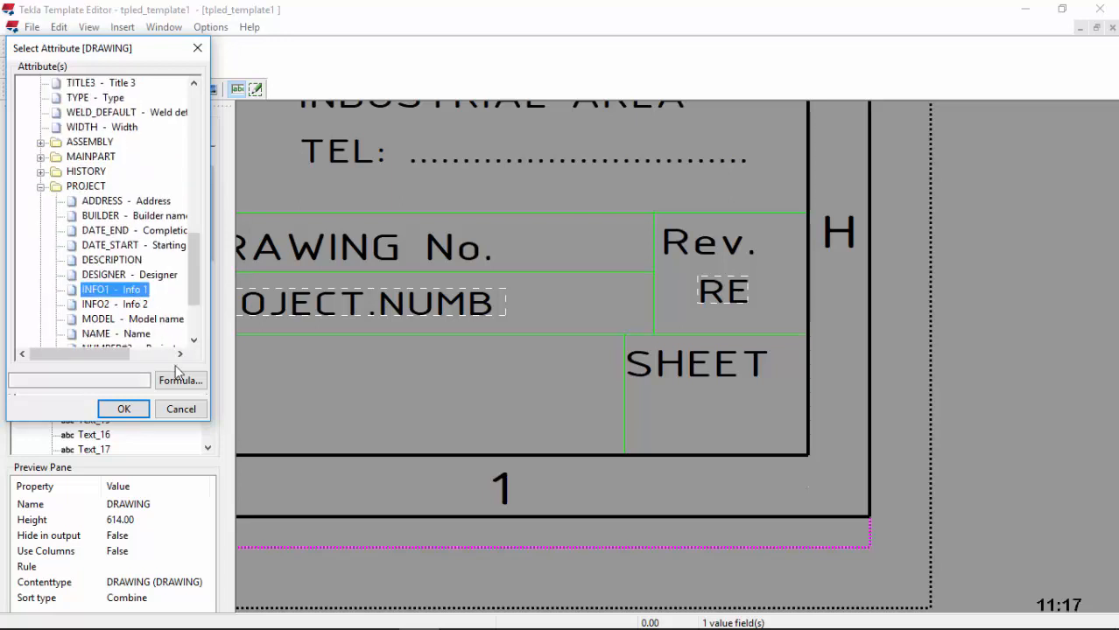
{"action": "left_click", "coordinate": [123, 409]}
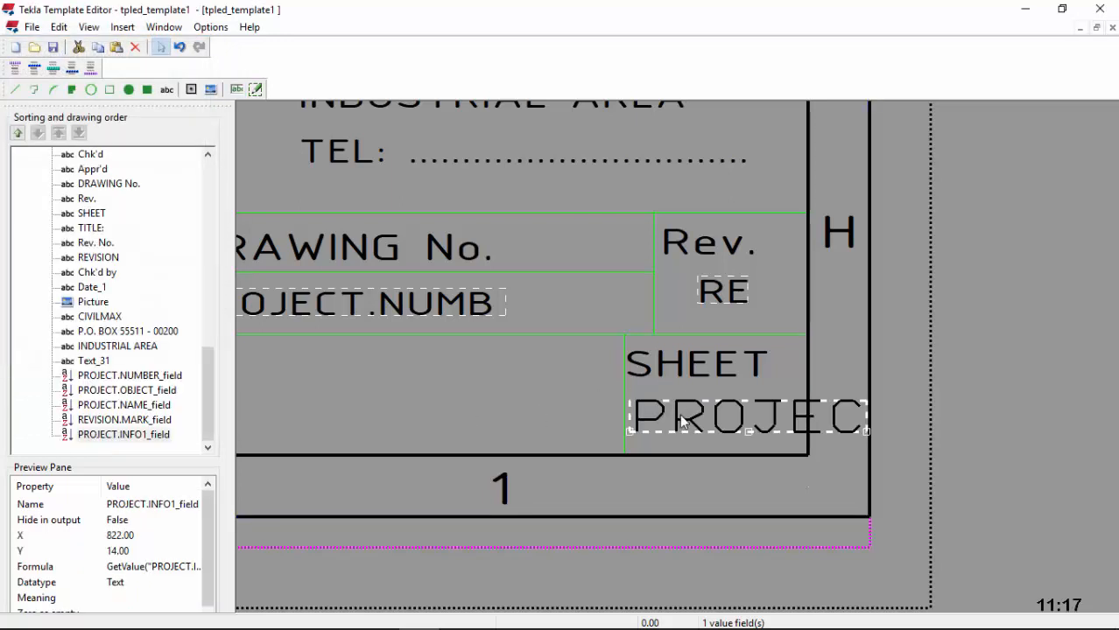
Step: Shorten the INFO1 field to 2 characters and set its font to ISOCPEUR 4.5
{"action": "double_click", "coordinate": [678, 420]}
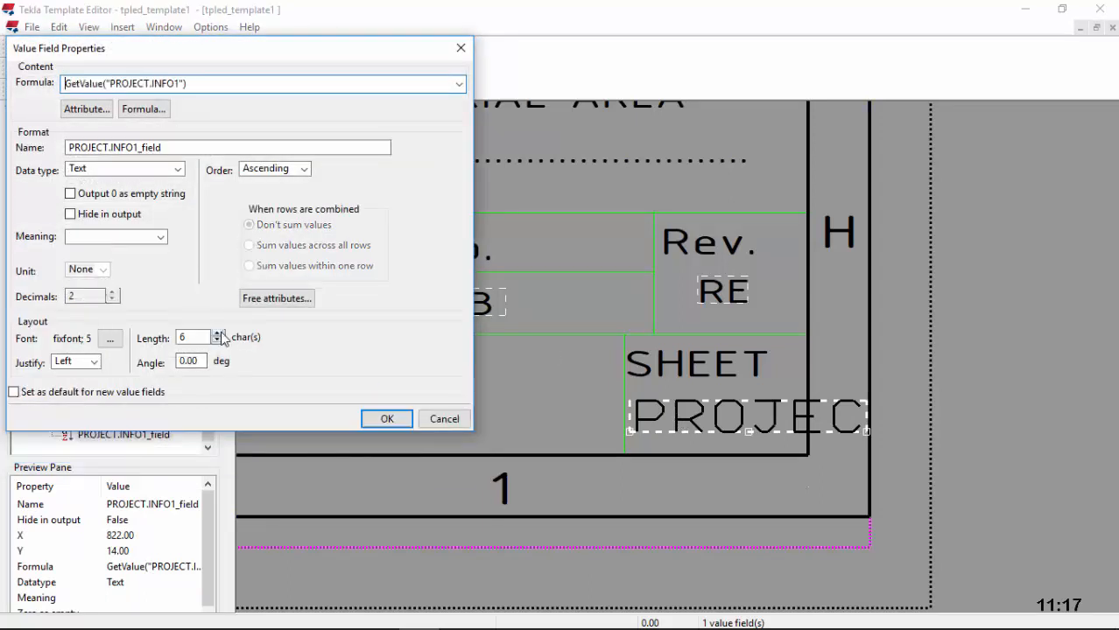
{"action": "double_click", "coordinate": [217, 334]}
{"action": "double_click", "coordinate": [218, 341]}
{"action": "double_click", "coordinate": [218, 341]}
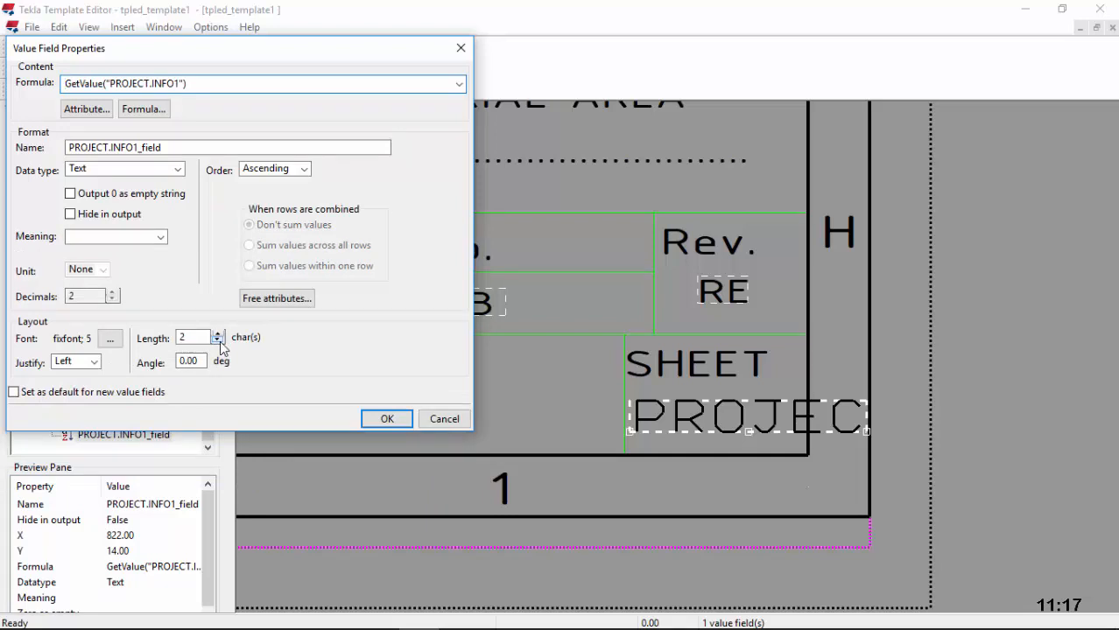
{"action": "left_click", "coordinate": [109, 340]}
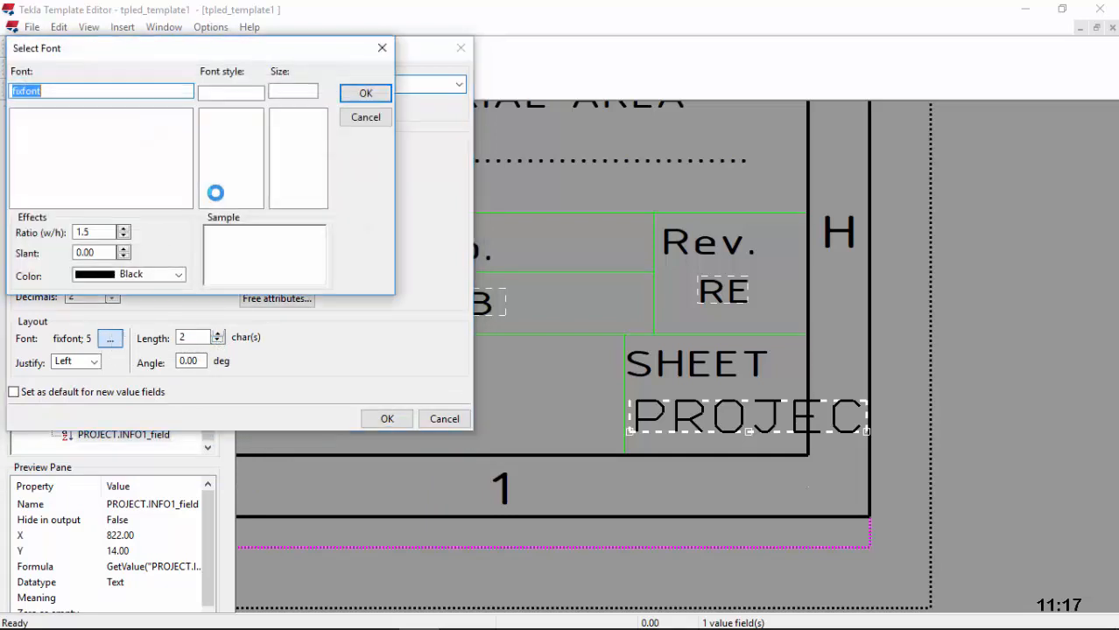
{"action": "type", "text": "I"}
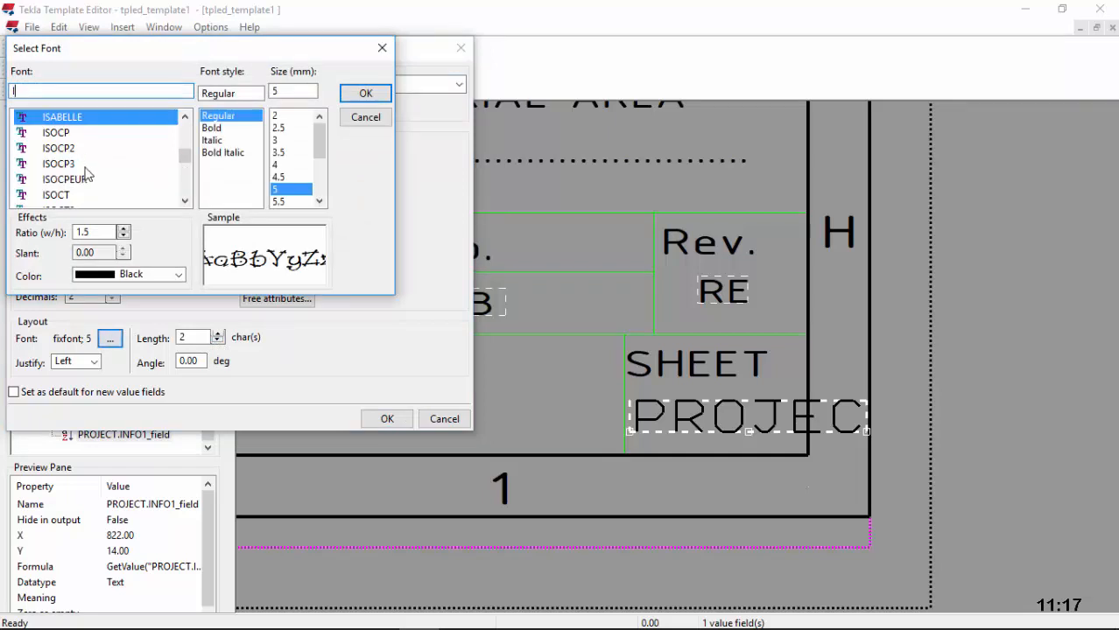
{"action": "left_click", "coordinate": [90, 181]}
{"action": "left_click", "coordinate": [278, 177]}
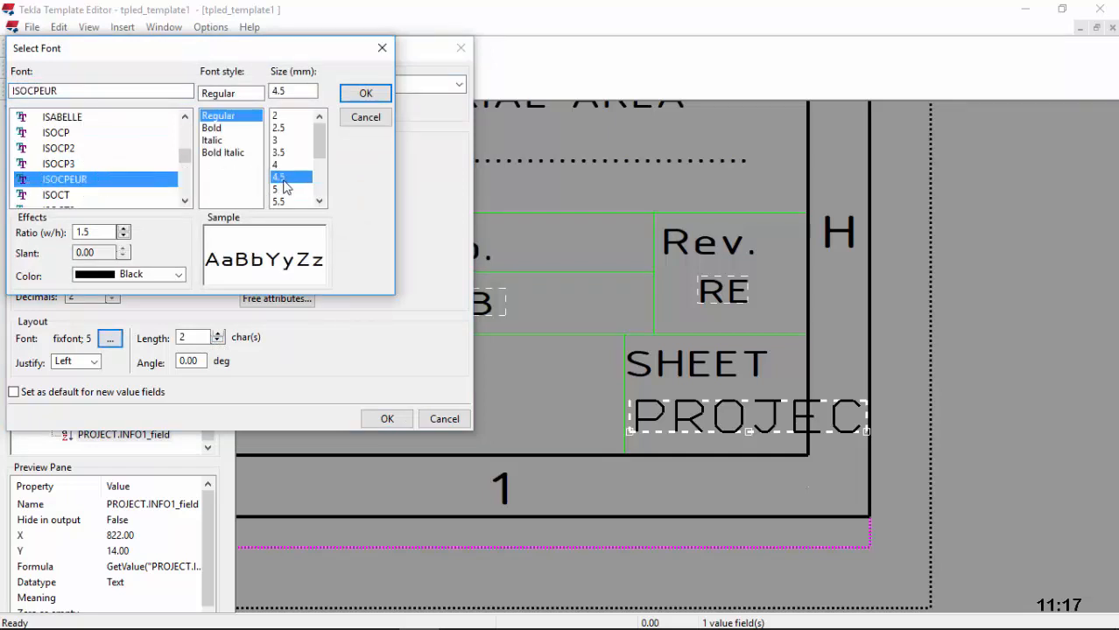
{"action": "left_click", "coordinate": [363, 93]}
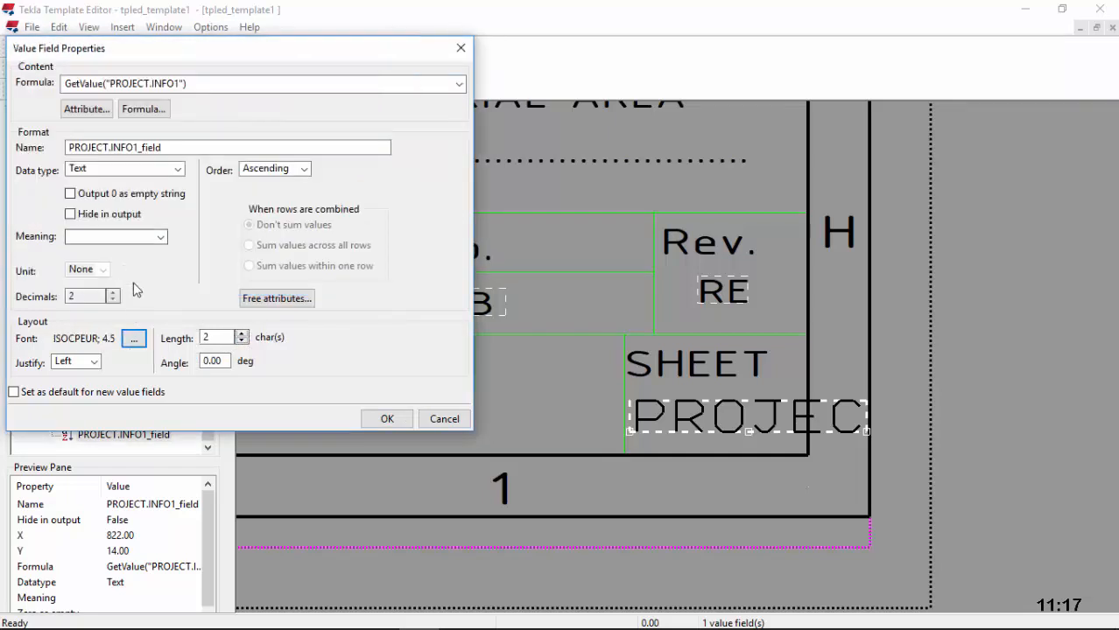
{"action": "left_click", "coordinate": [387, 419]}
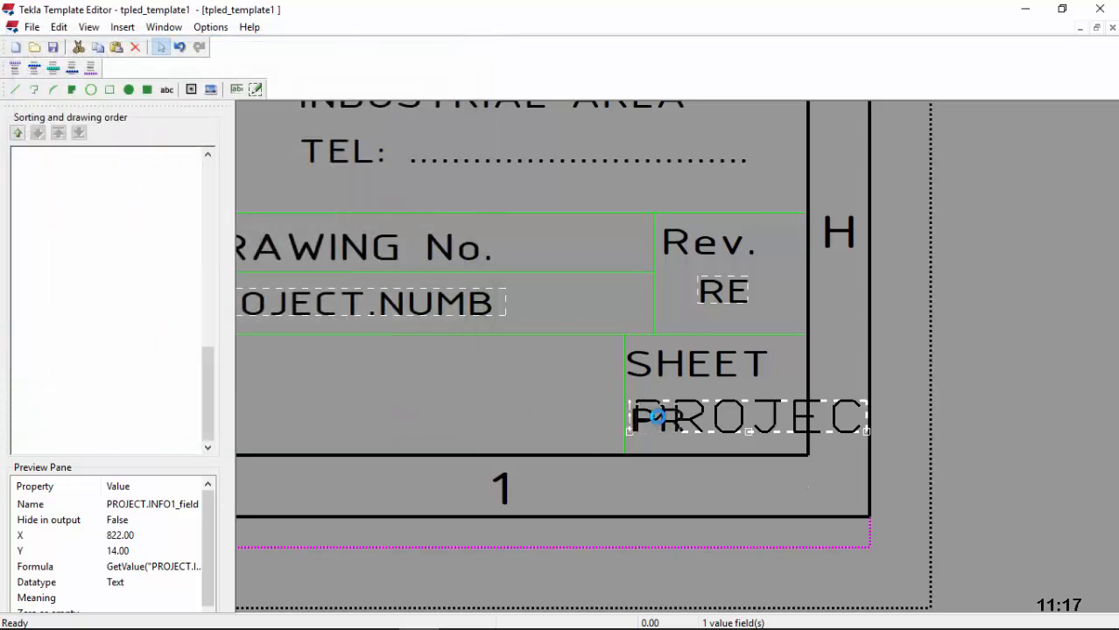
Step: Nudge the PR field up and to the right within the SHEET cell
{"action": "scroll", "coordinate": [675, 414], "scroll_direction": "down", "scroll_amount": 2}
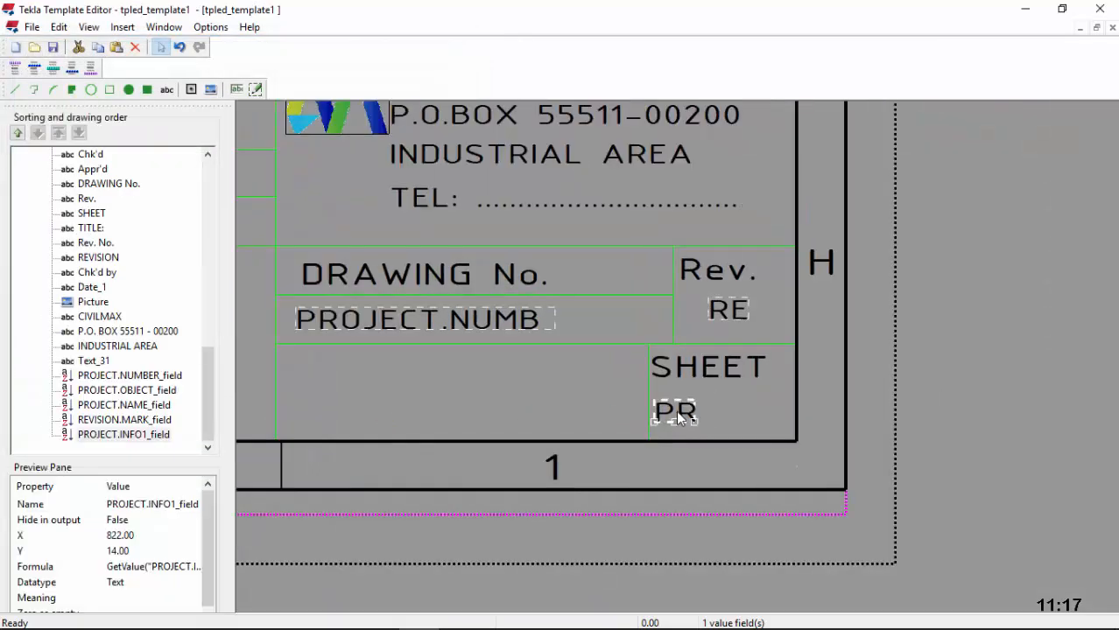
{"action": "left_click_drag", "start_coordinate": [672, 415], "coordinate": [708, 405]}
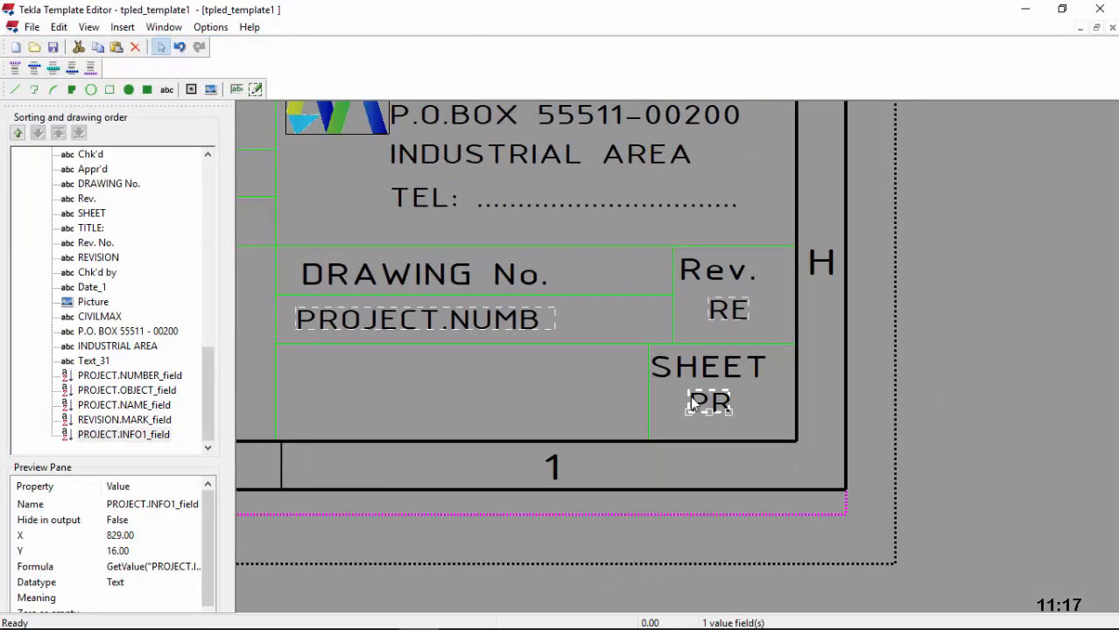
{"action": "scroll", "coordinate": [708, 398], "scroll_direction": "down", "scroll_amount": 3}
{"action": "scroll", "coordinate": [708, 399], "scroll_direction": "down", "scroll_amount": 1}
{"action": "scroll", "coordinate": [391, 399], "scroll_direction": "up", "scroll_amount": 1}
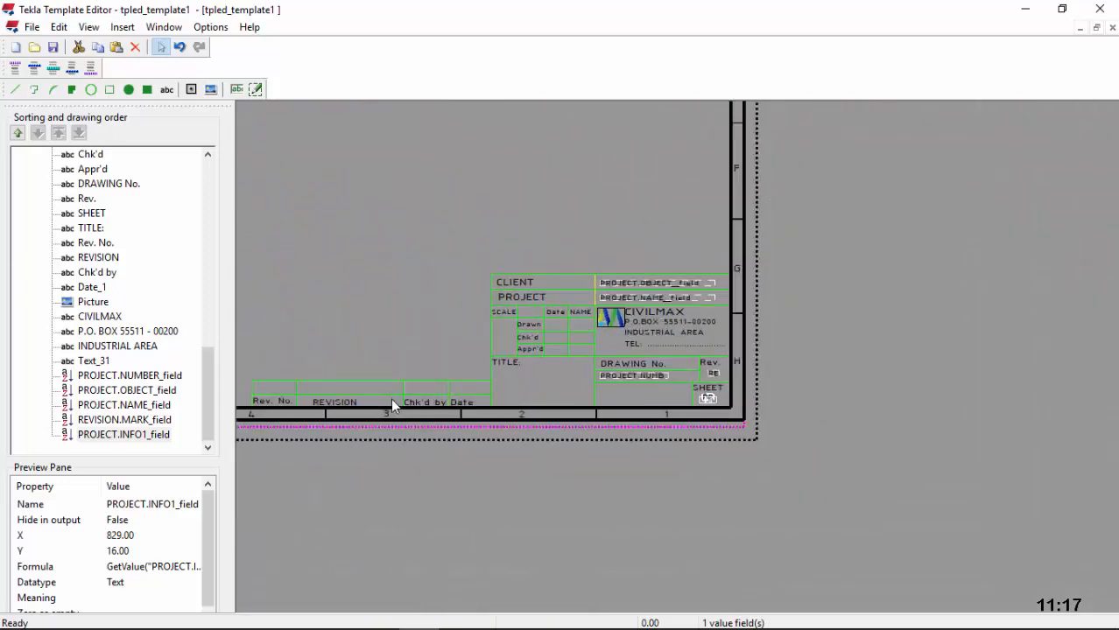
{"action": "scroll", "coordinate": [350, 401], "scroll_direction": "up", "scroll_amount": 2}
{"action": "scroll", "coordinate": [640, 405], "scroll_direction": "down", "scroll_amount": 1}
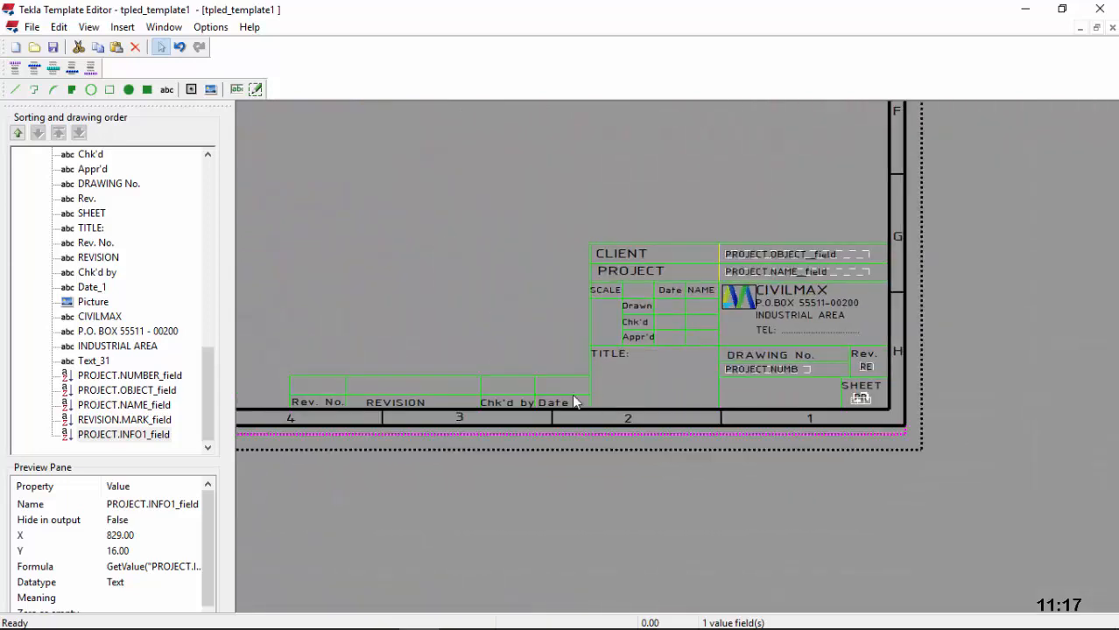
{"action": "scroll", "coordinate": [296, 398], "scroll_direction": "up", "scroll_amount": 3}
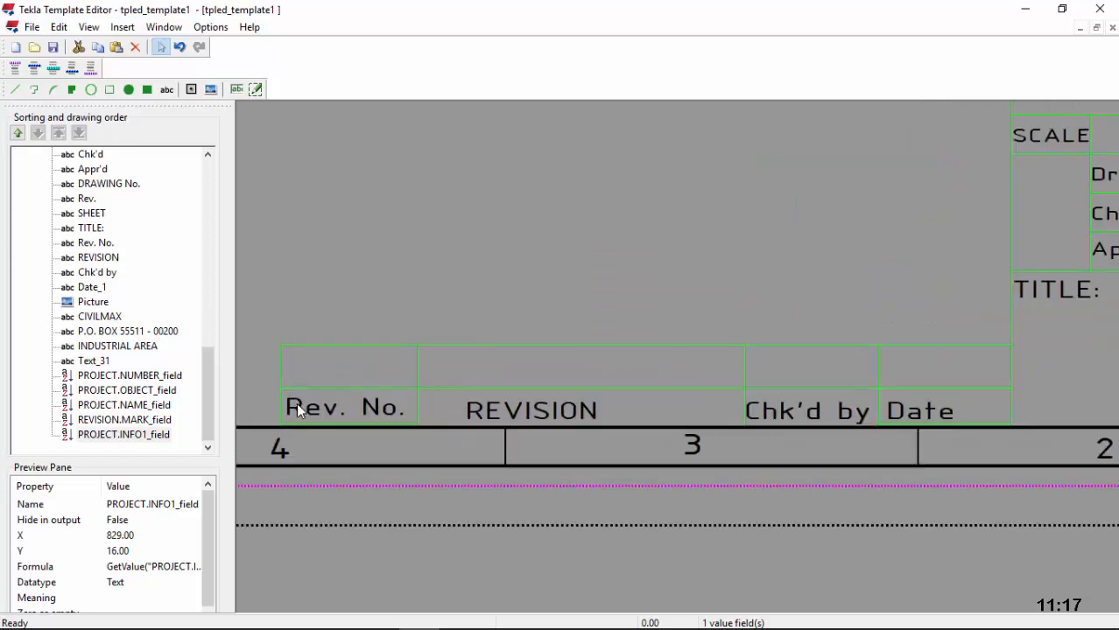
{"action": "left_click", "coordinate": [237, 89]}
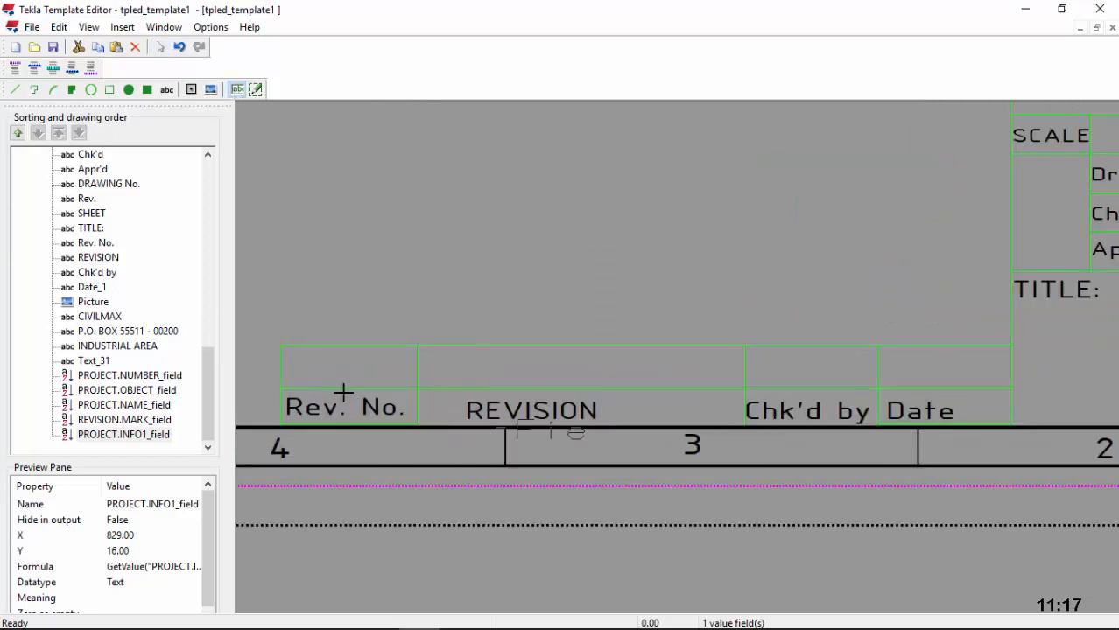
Step: Start a value field above Rev. No. and browse the USERDEFINED and REVISION attribute groups
{"action": "left_click", "coordinate": [285, 377]}
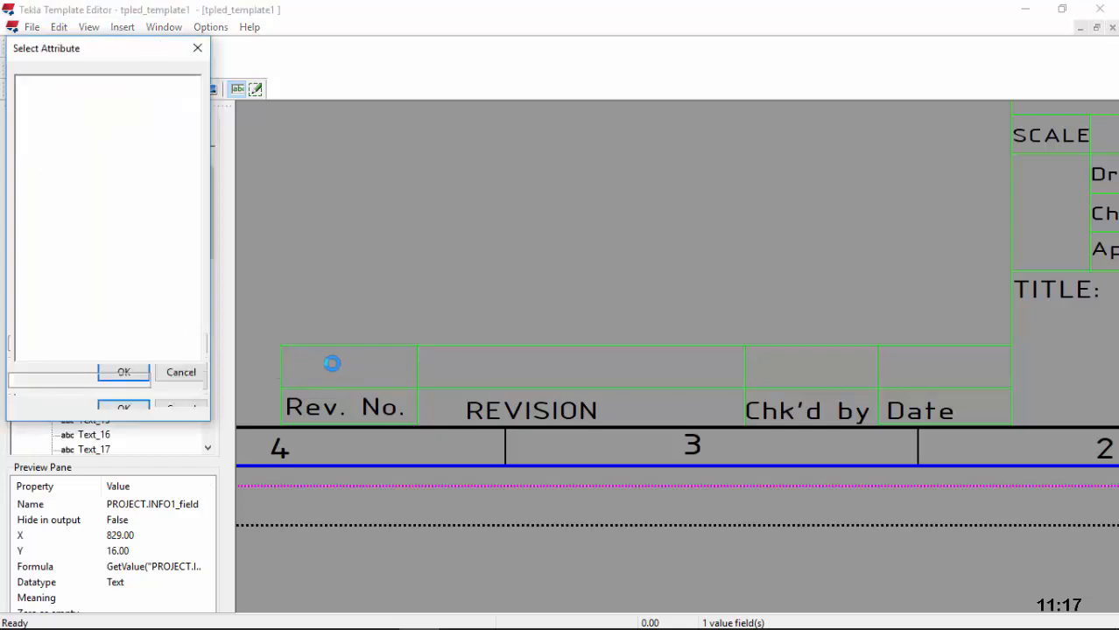
{"action": "scroll", "coordinate": [114, 280], "scroll_direction": "down", "scroll_amount": 2}
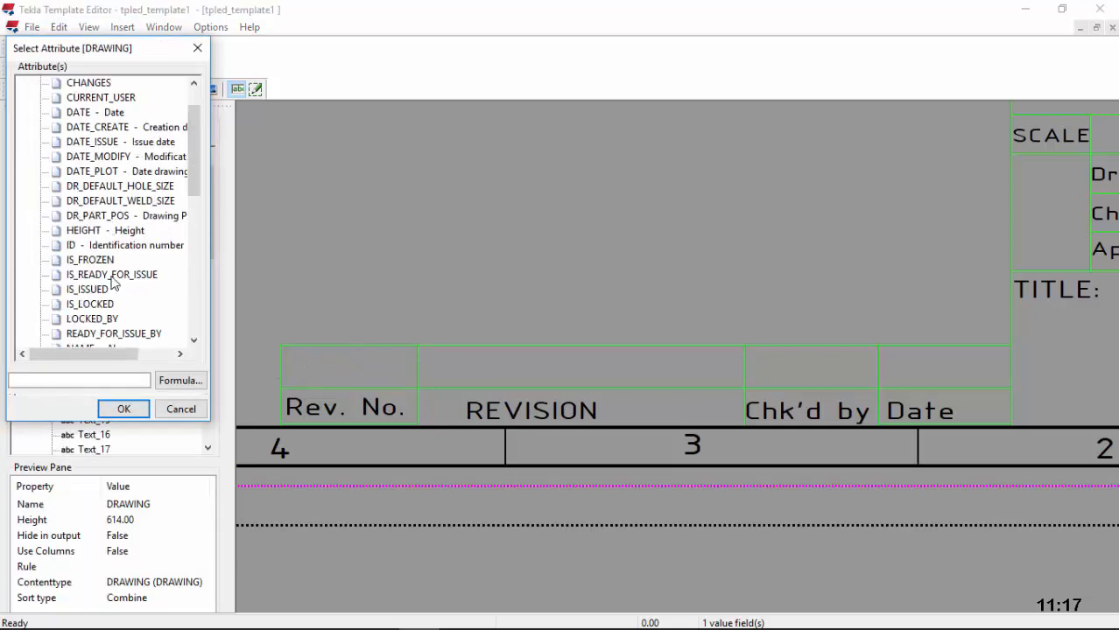
{"action": "scroll", "coordinate": [129, 264], "scroll_direction": "down", "scroll_amount": 4}
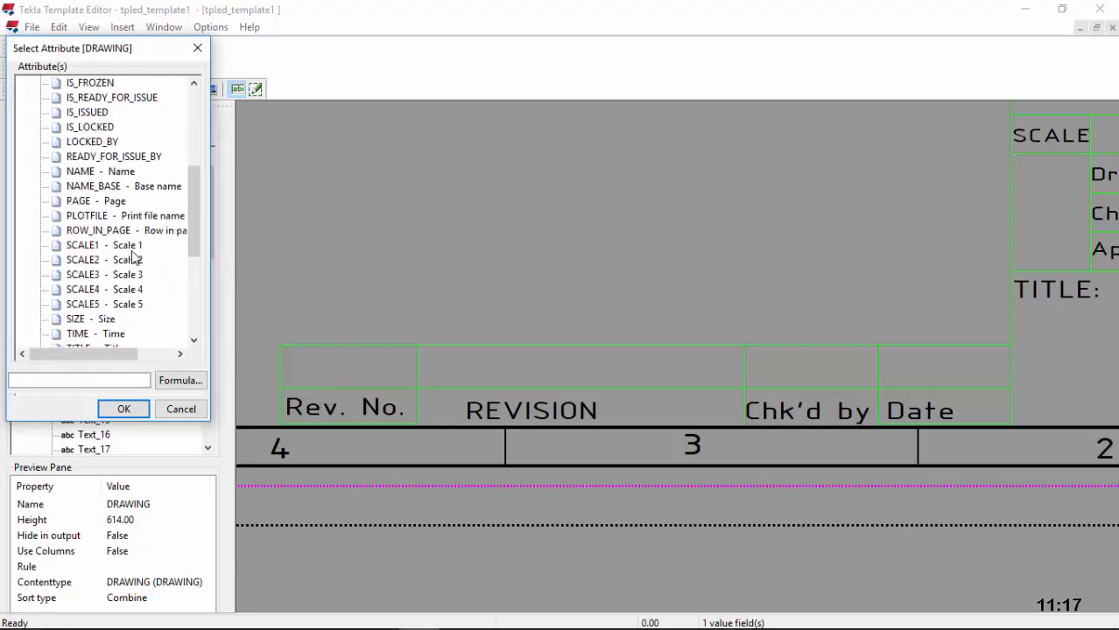
{"action": "scroll", "coordinate": [132, 255], "scroll_direction": "down", "scroll_amount": 4}
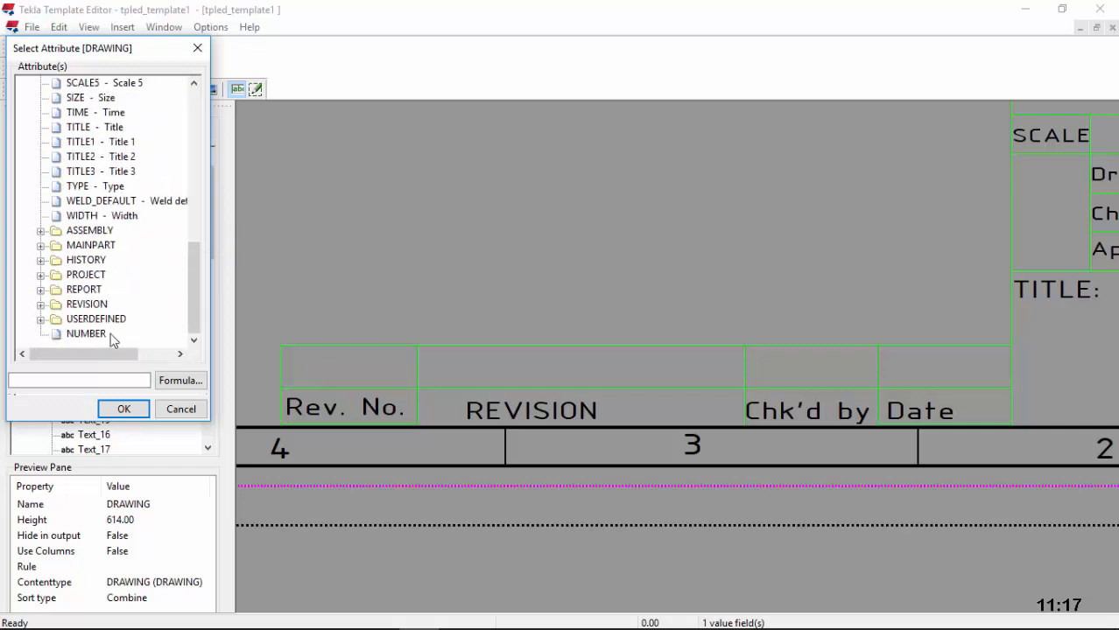
{"action": "left_click", "coordinate": [40, 319]}
{"action": "scroll", "coordinate": [114, 282], "scroll_direction": "down", "scroll_amount": 5}
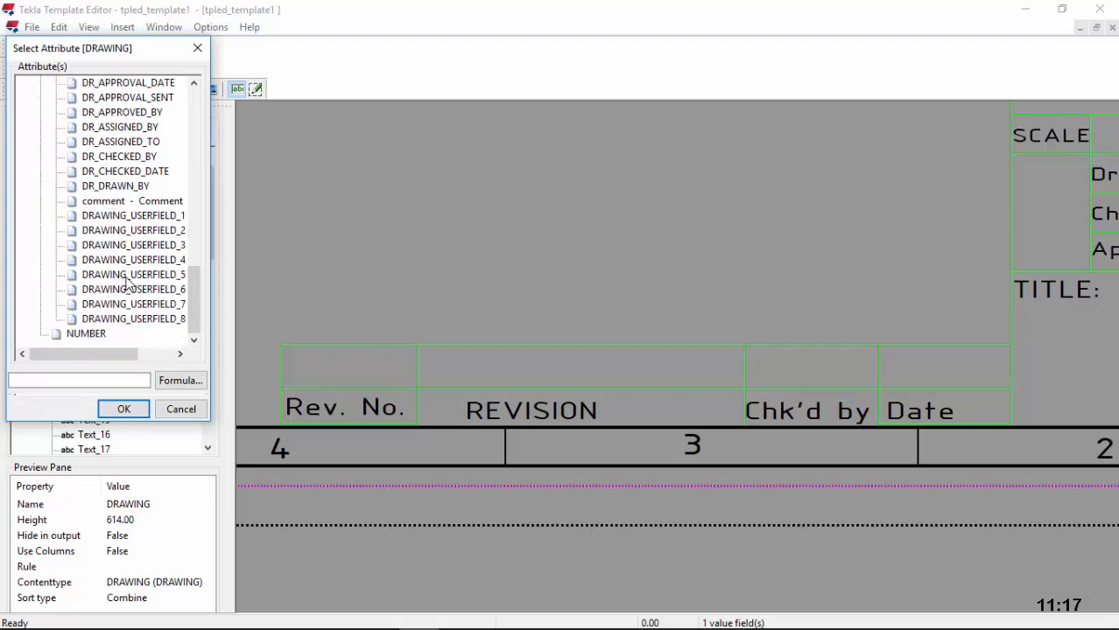
{"action": "scroll", "coordinate": [84, 238], "scroll_direction": "up", "scroll_amount": 3}
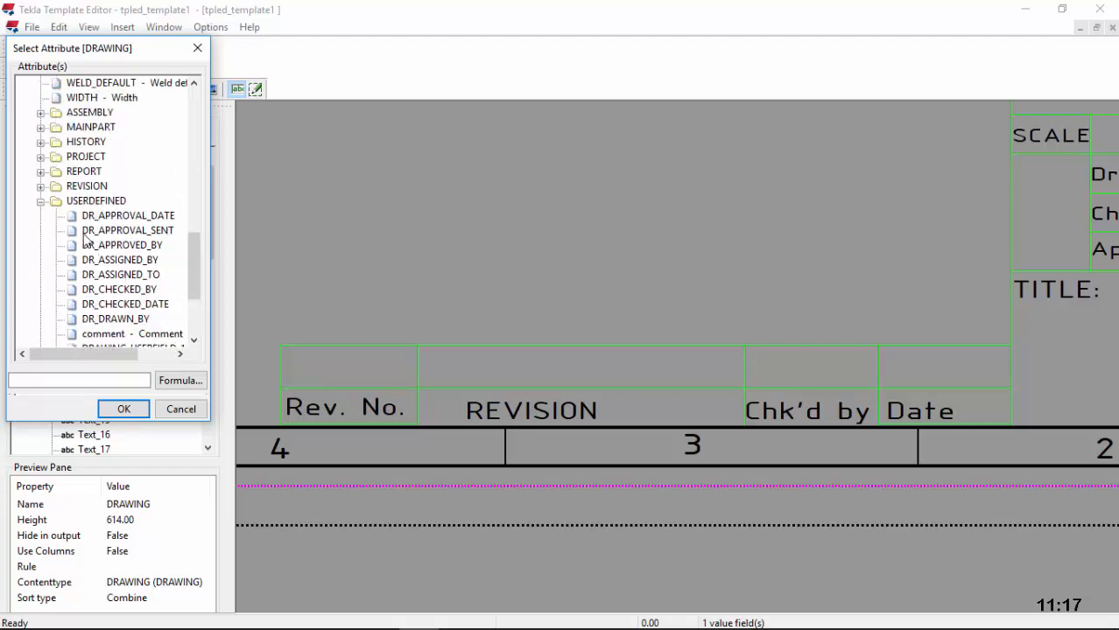
{"action": "left_click", "coordinate": [40, 187]}
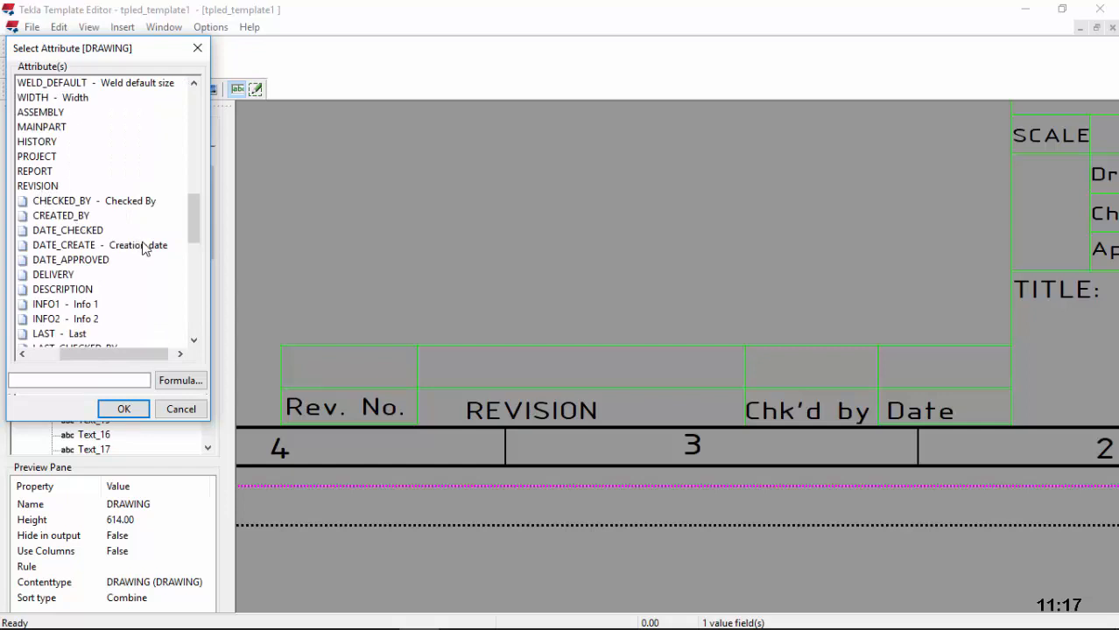
{"action": "scroll", "coordinate": [144, 249], "scroll_direction": "down", "scroll_amount": 3}
{"action": "scroll", "coordinate": [145, 249], "scroll_direction": "down", "scroll_amount": 2}
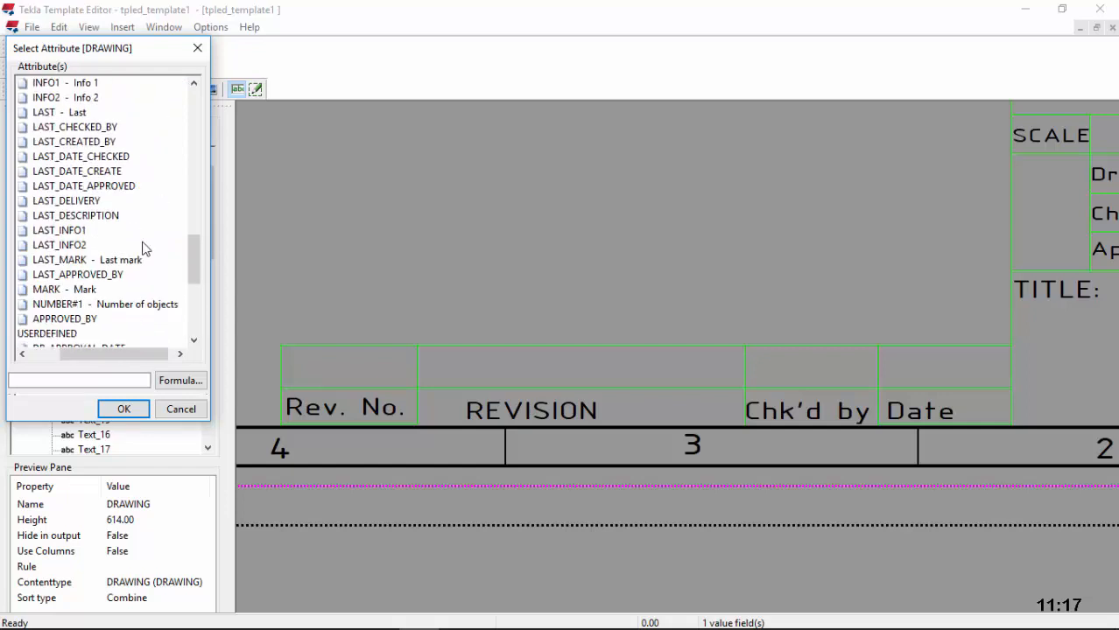
{"action": "scroll", "coordinate": [144, 249], "scroll_direction": "down", "scroll_amount": 1}
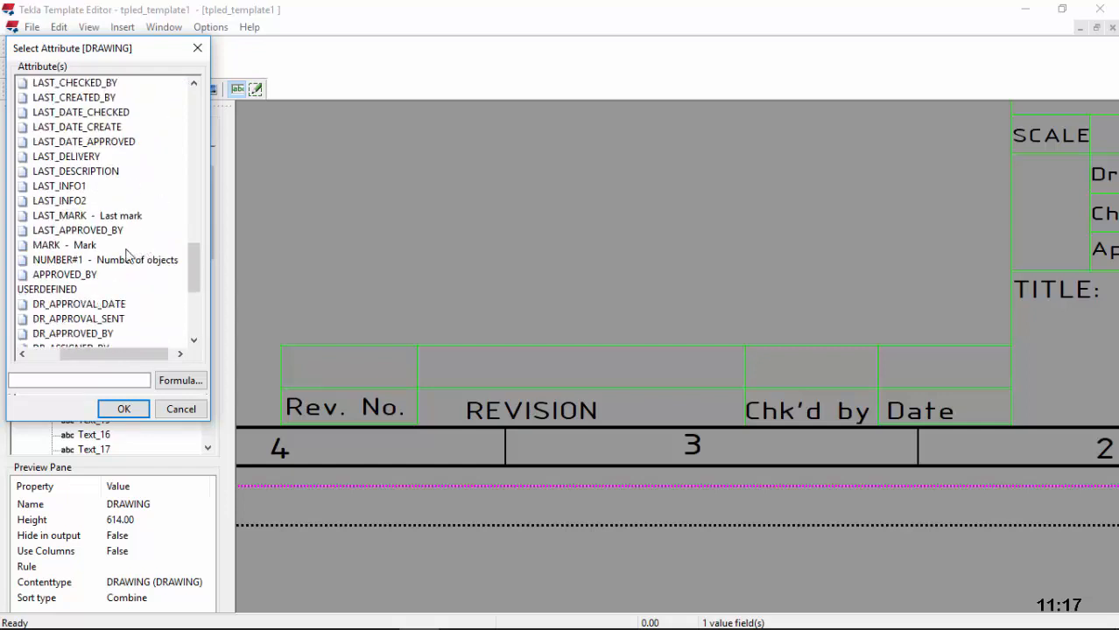
{"action": "left_click_drag", "start_coordinate": [118, 359], "coordinate": [88, 358]}
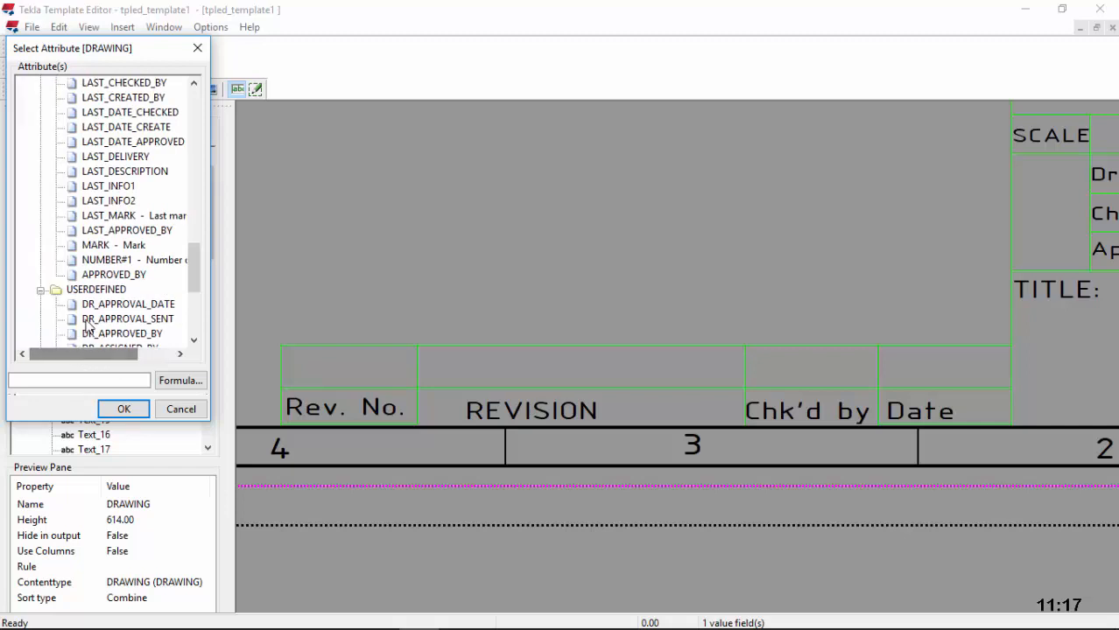
{"action": "scroll", "coordinate": [88, 317], "scroll_direction": "up", "scroll_amount": 6}
{"action": "left_click", "coordinate": [40, 186]}
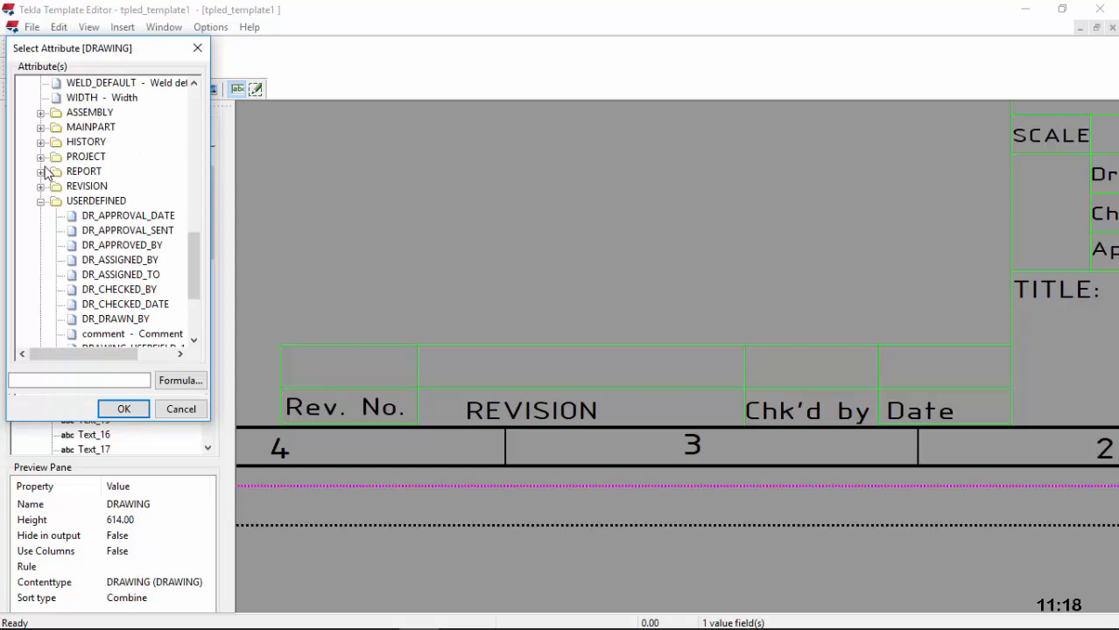
Step: Choose PROJECT > INFO2 as the attribute and select the newly placed field
{"action": "left_click", "coordinate": [40, 158]}
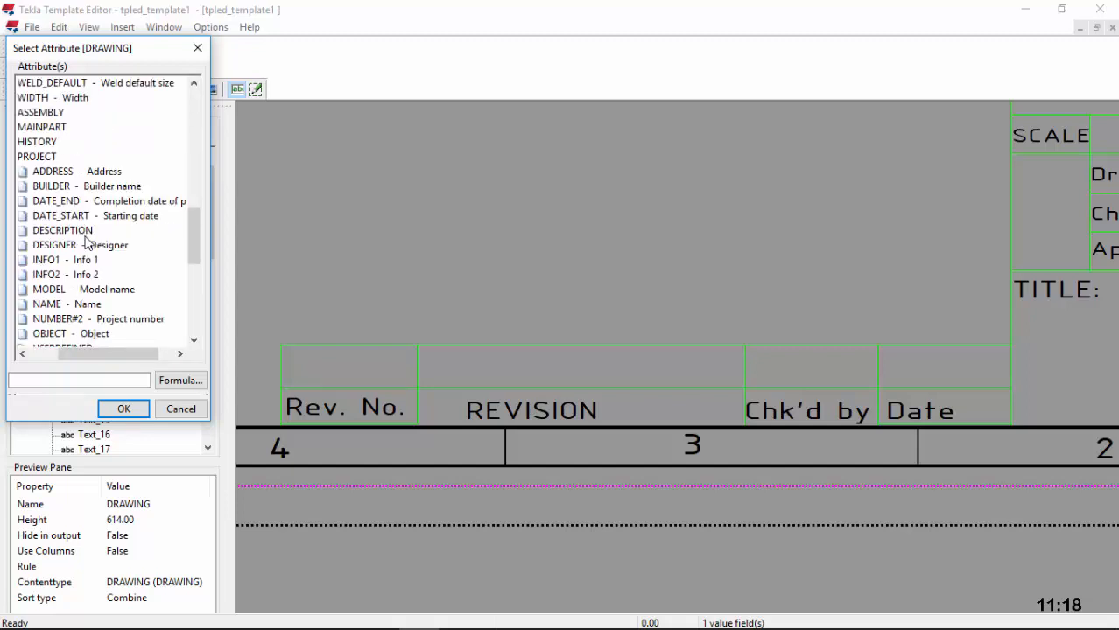
{"action": "scroll", "coordinate": [87, 242], "scroll_direction": "down", "scroll_amount": 1}
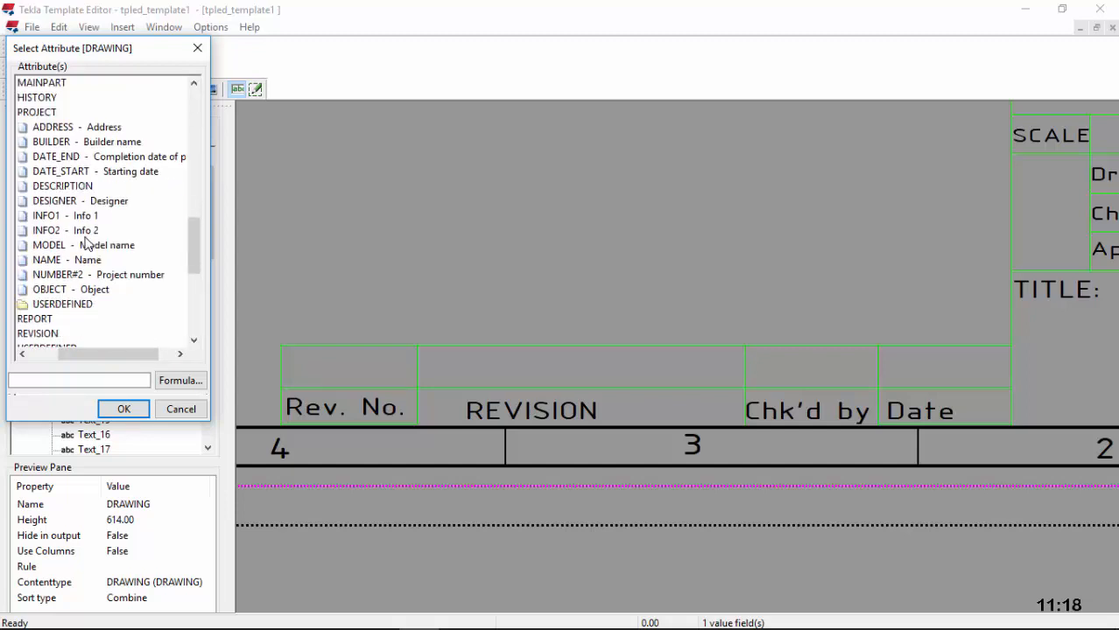
{"action": "scroll", "coordinate": [87, 243], "scroll_direction": "down", "scroll_amount": 4}
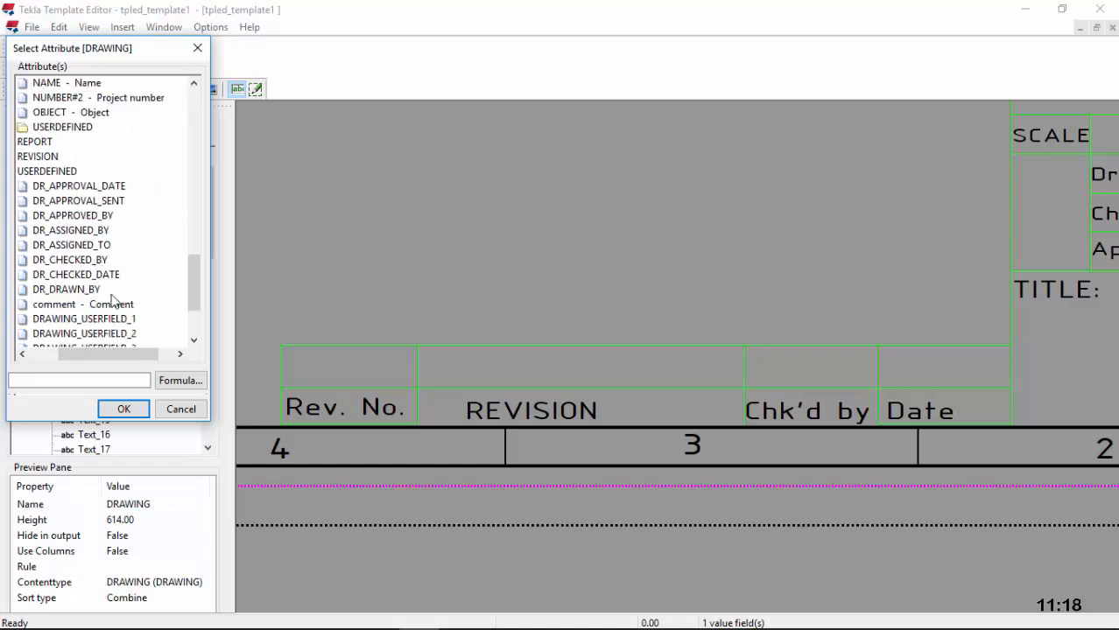
{"action": "left_click_drag", "start_coordinate": [105, 353], "coordinate": [86, 354]}
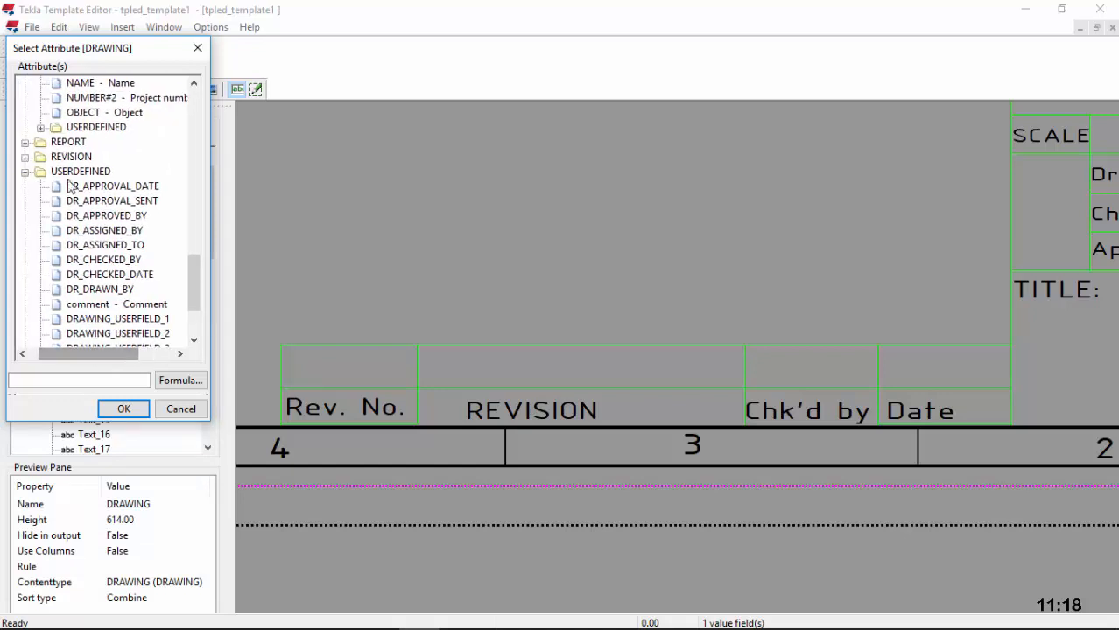
{"action": "left_click", "coordinate": [25, 172]}
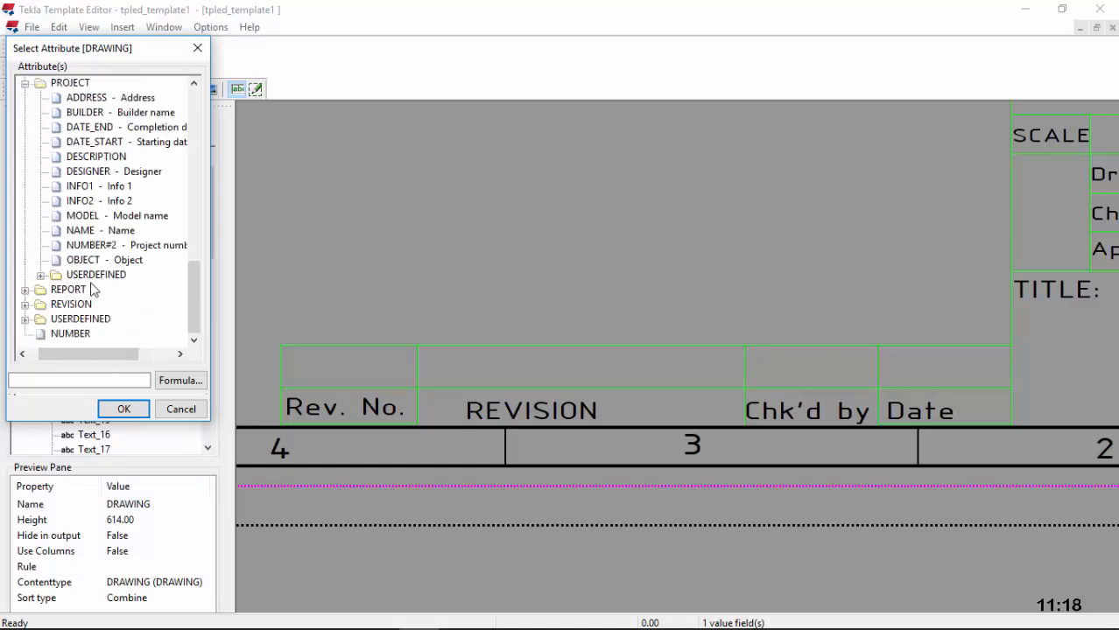
{"action": "left_click", "coordinate": [25, 82]}
{"action": "scroll", "coordinate": [101, 207], "scroll_direction": "up", "scroll_amount": 2}
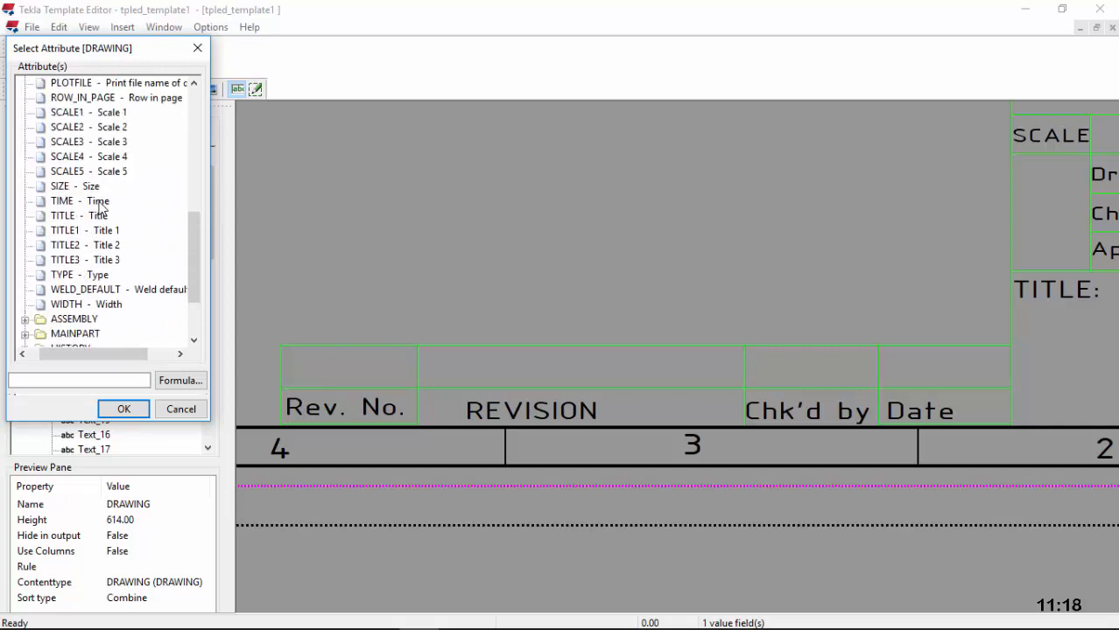
{"action": "scroll", "coordinate": [100, 208], "scroll_direction": "up", "scroll_amount": 8}
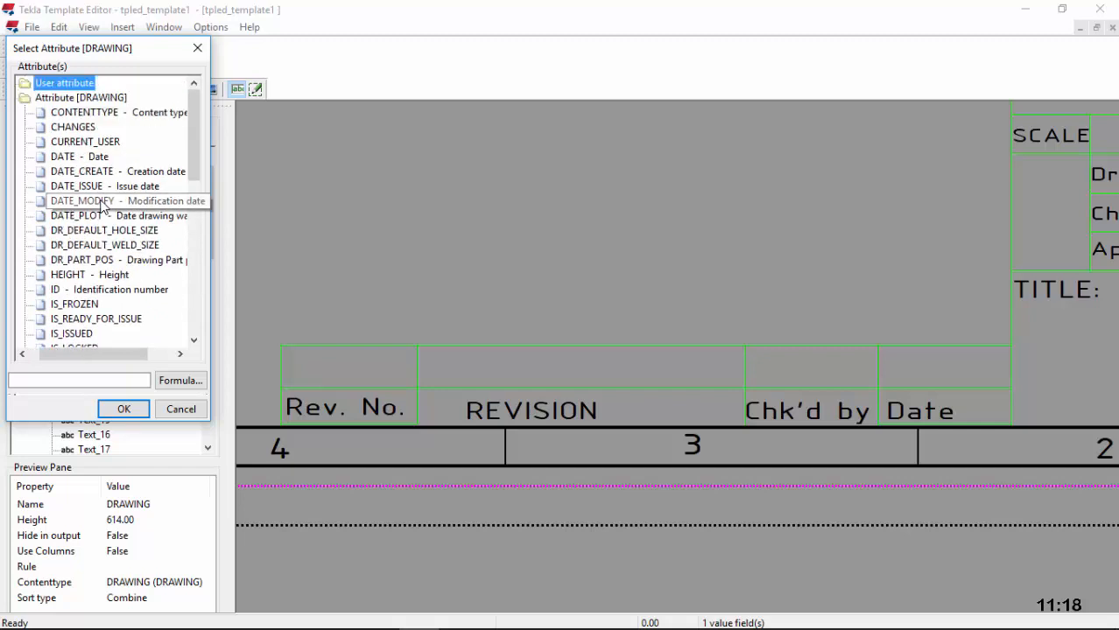
{"action": "scroll", "coordinate": [101, 207], "scroll_direction": "down", "scroll_amount": 10}
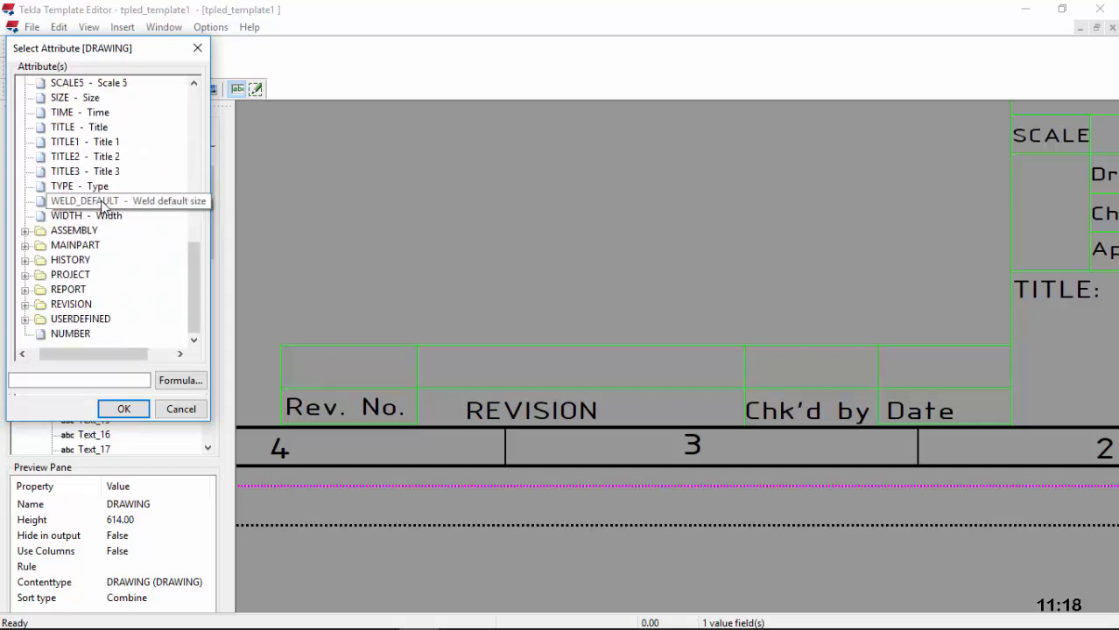
{"action": "left_click", "coordinate": [27, 275]}
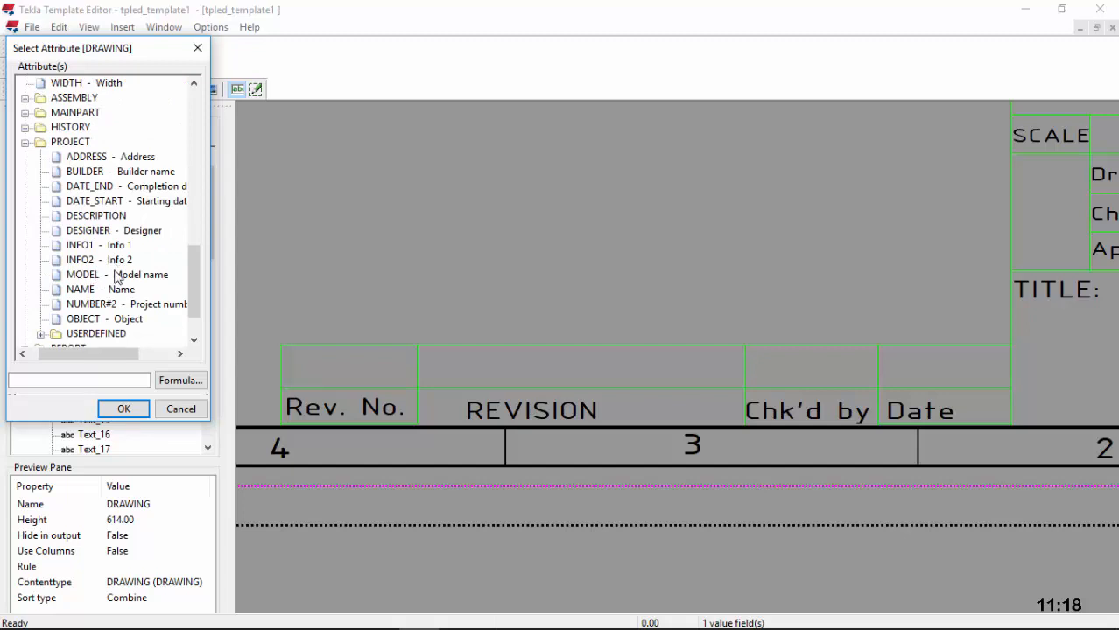
{"action": "left_click", "coordinate": [114, 260]}
{"action": "left_click", "coordinate": [131, 408]}
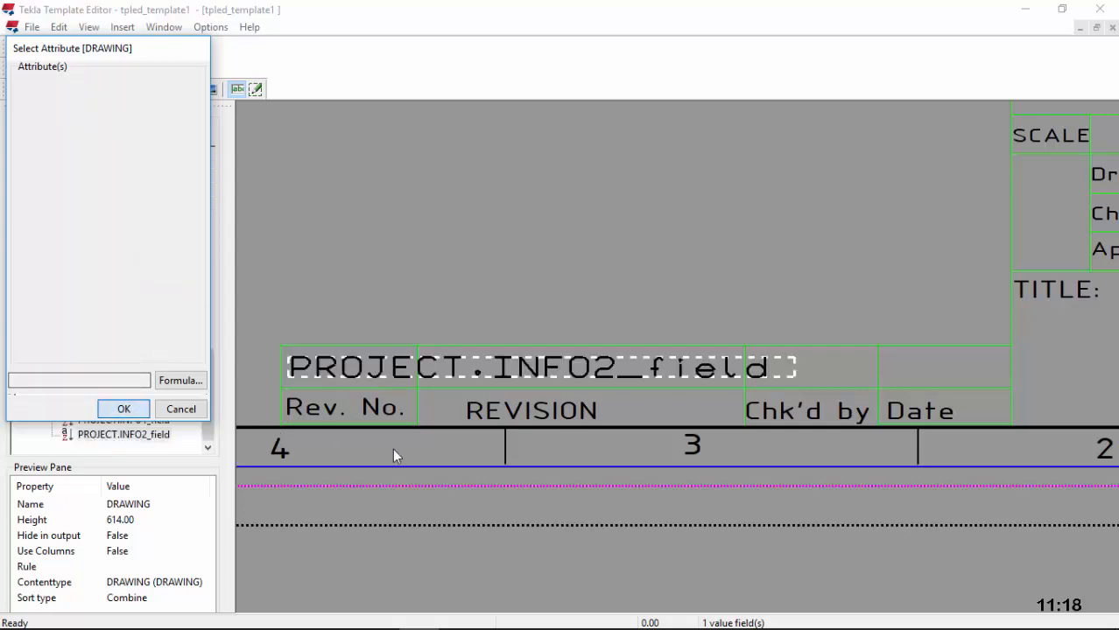
{"action": "left_click", "coordinate": [393, 378]}
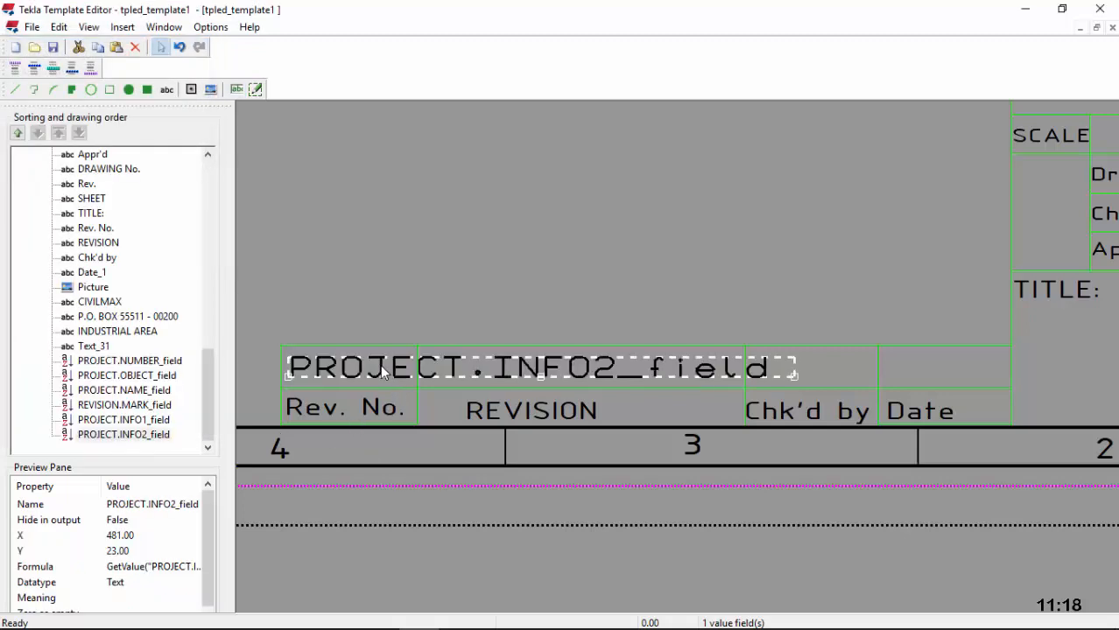
Step: Set the INFO2 field to 2 characters long in ISOCPEUR 4.5 font
{"action": "double_click", "coordinate": [381, 372]}
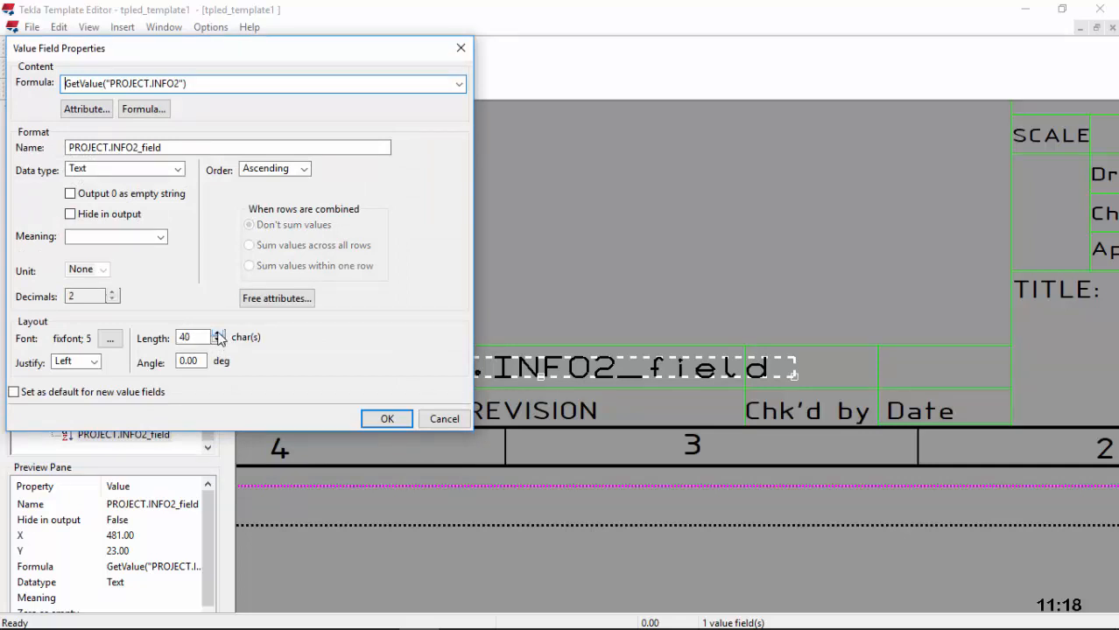
{"action": "left_click", "coordinate": [217, 335]}
{"action": "left_click", "coordinate": [217, 342]}
{"action": "left_click_drag", "start_coordinate": [202, 339], "coordinate": [161, 343]}
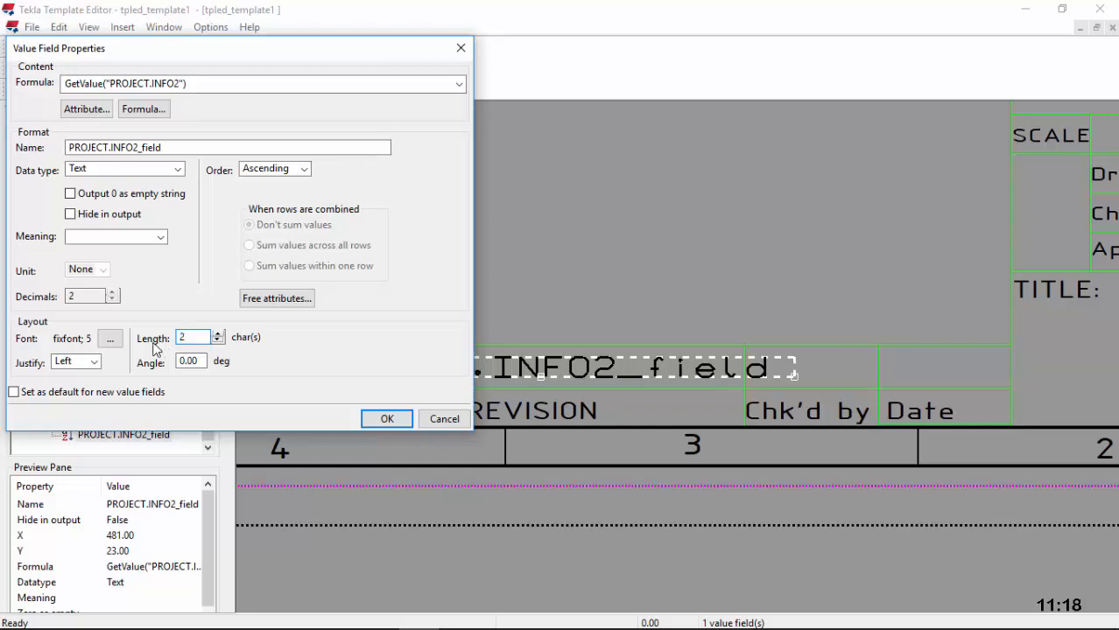
{"action": "left_click", "coordinate": [110, 339]}
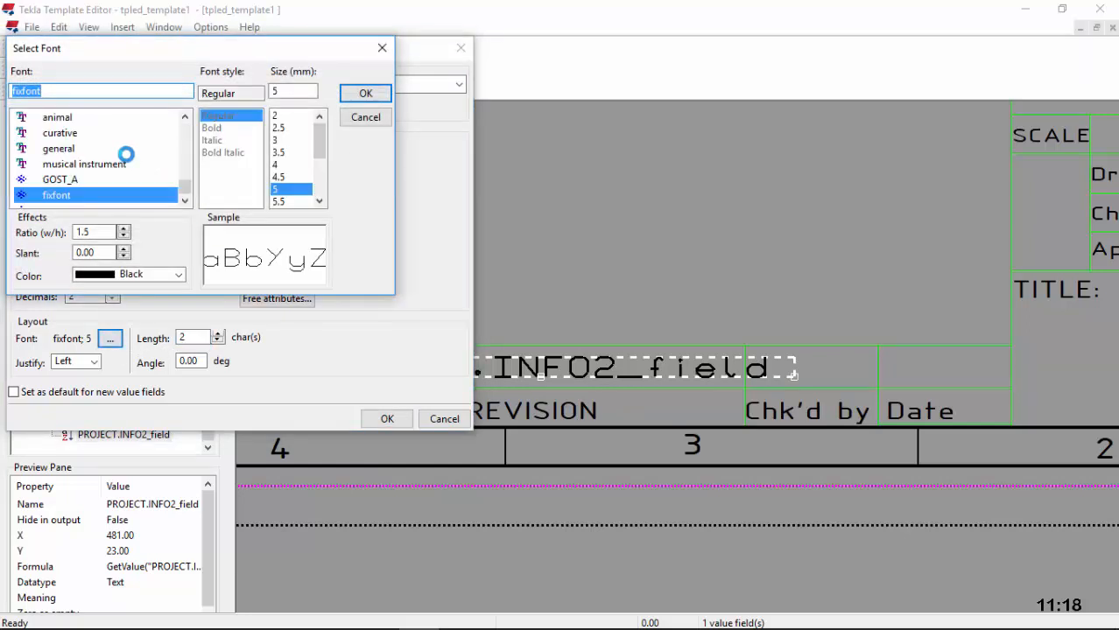
{"action": "type", "text": "I"}
{"action": "left_click", "coordinate": [87, 179]}
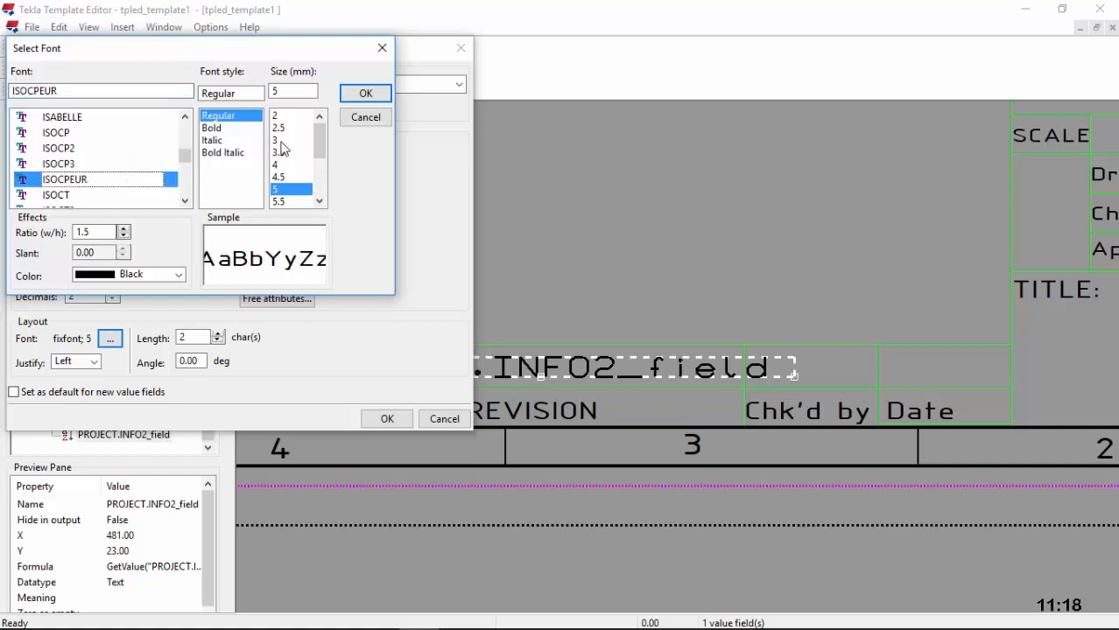
{"action": "left_click", "coordinate": [278, 176]}
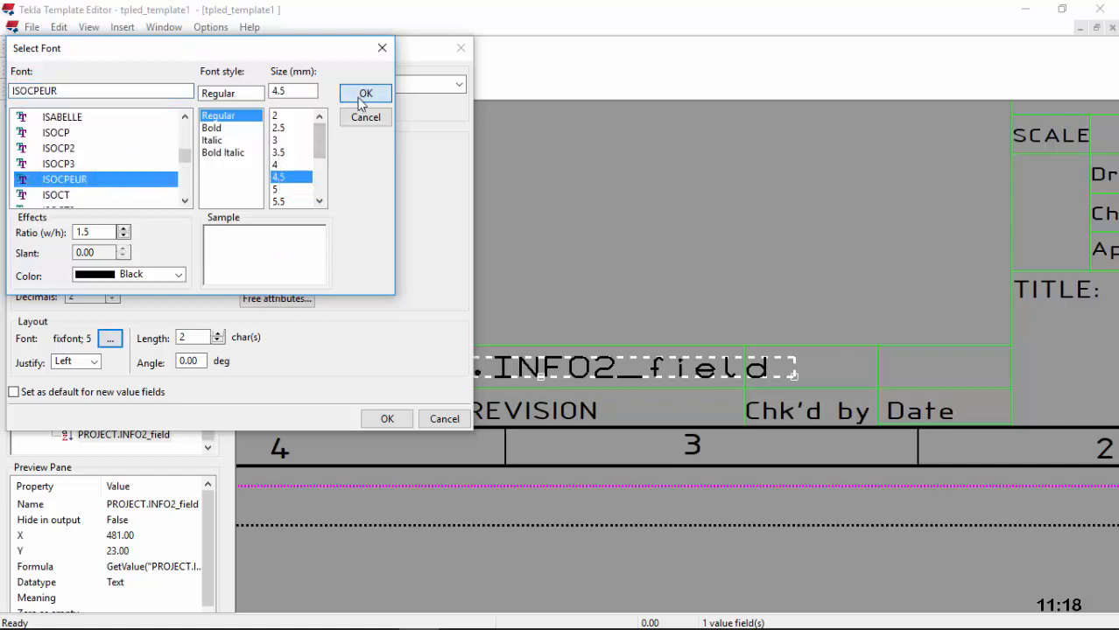
{"action": "left_click", "coordinate": [365, 92]}
{"action": "left_click", "coordinate": [386, 419]}
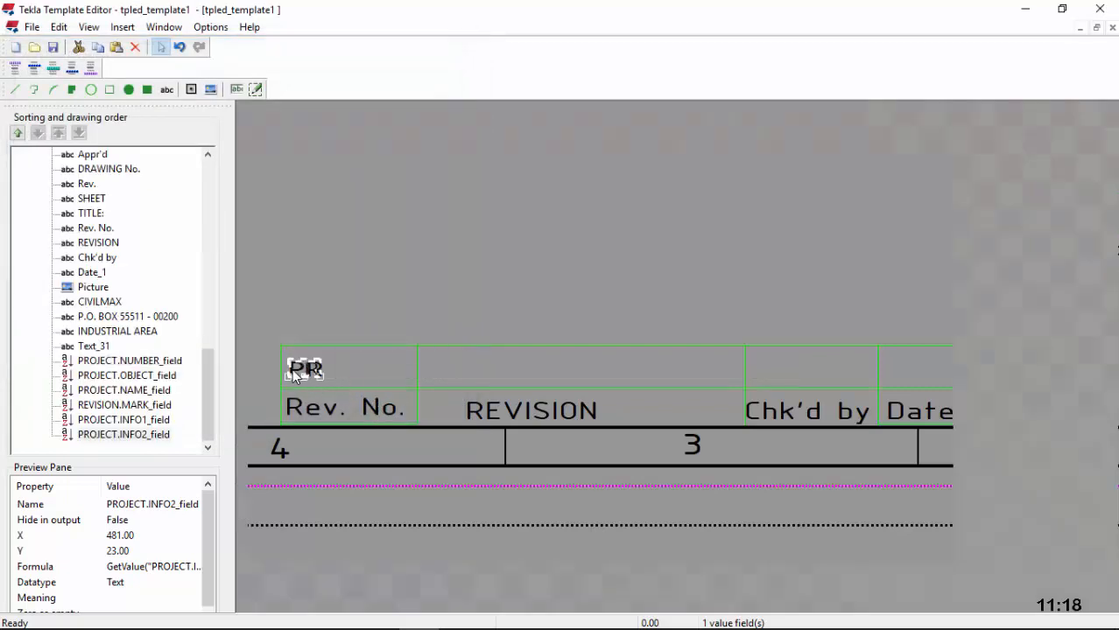
{"action": "scroll", "coordinate": [464, 399], "scroll_direction": "down", "scroll_amount": 2}
{"action": "scroll", "coordinate": [464, 399], "scroll_direction": "up", "scroll_amount": 1}
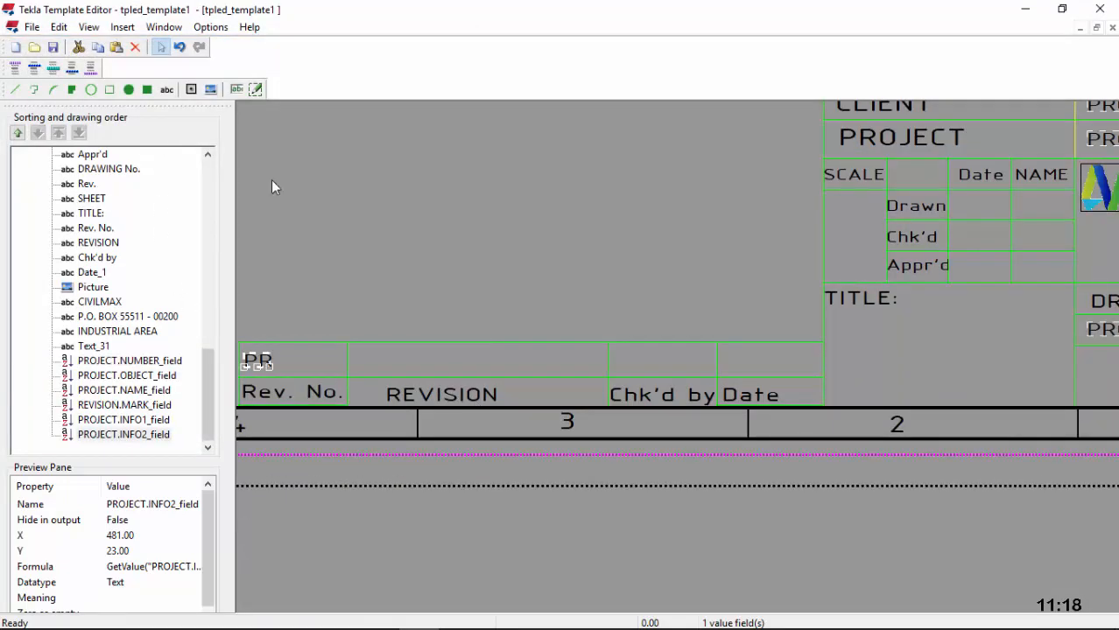
{"action": "scroll", "coordinate": [417, 399], "scroll_direction": "up", "scroll_amount": 1}
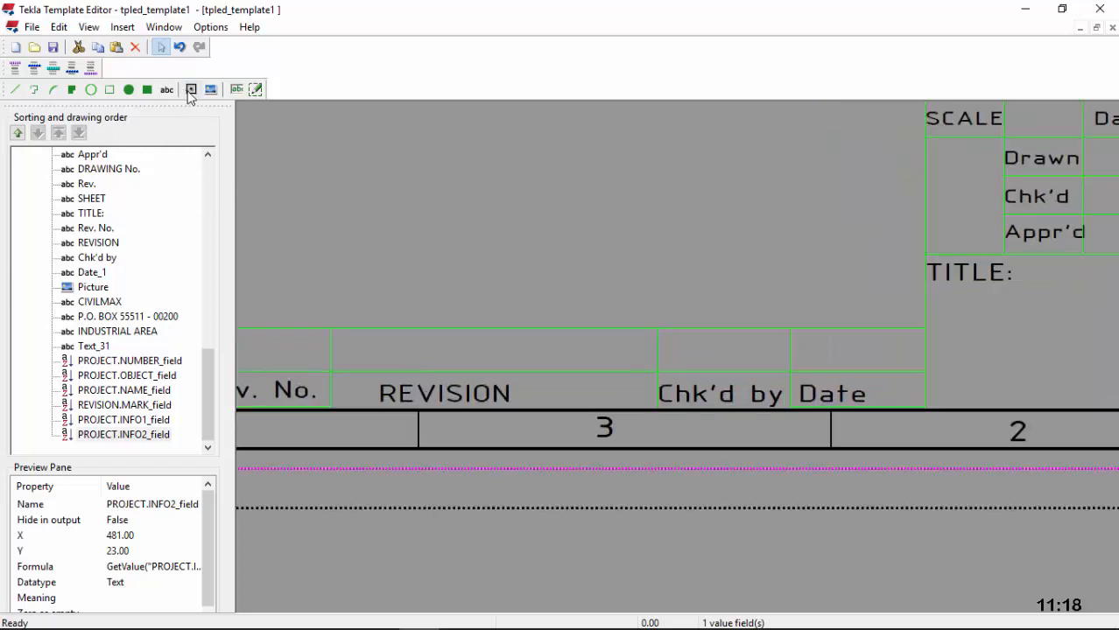
Step: Place a REVISION > DESCRIPTION value field in the cell above REVISION
{"action": "left_click", "coordinate": [236, 89]}
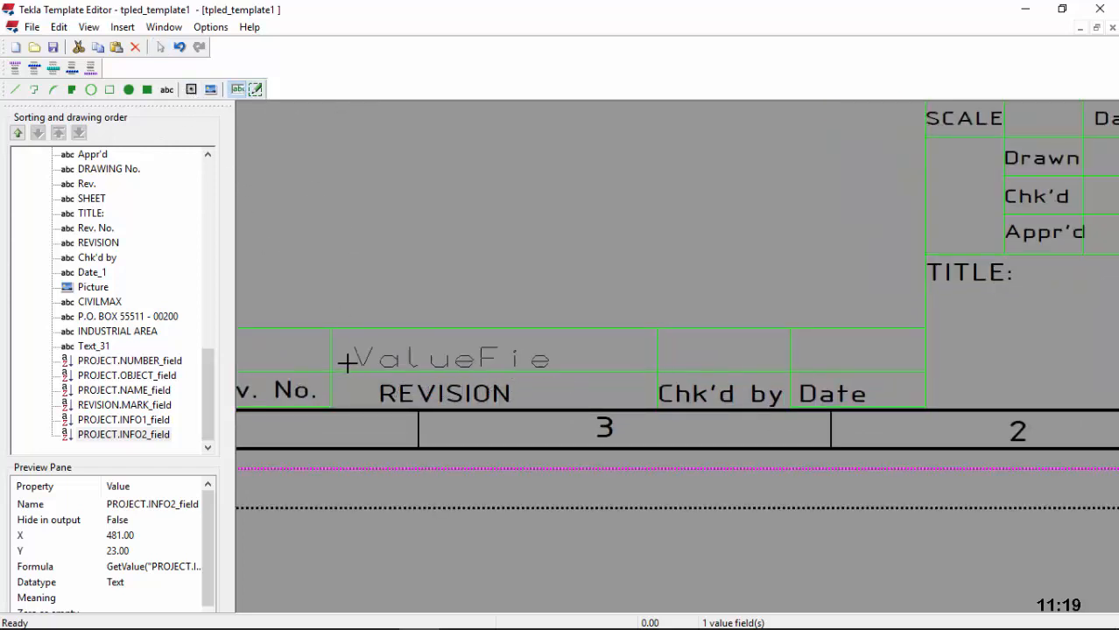
{"action": "left_click", "coordinate": [347, 361]}
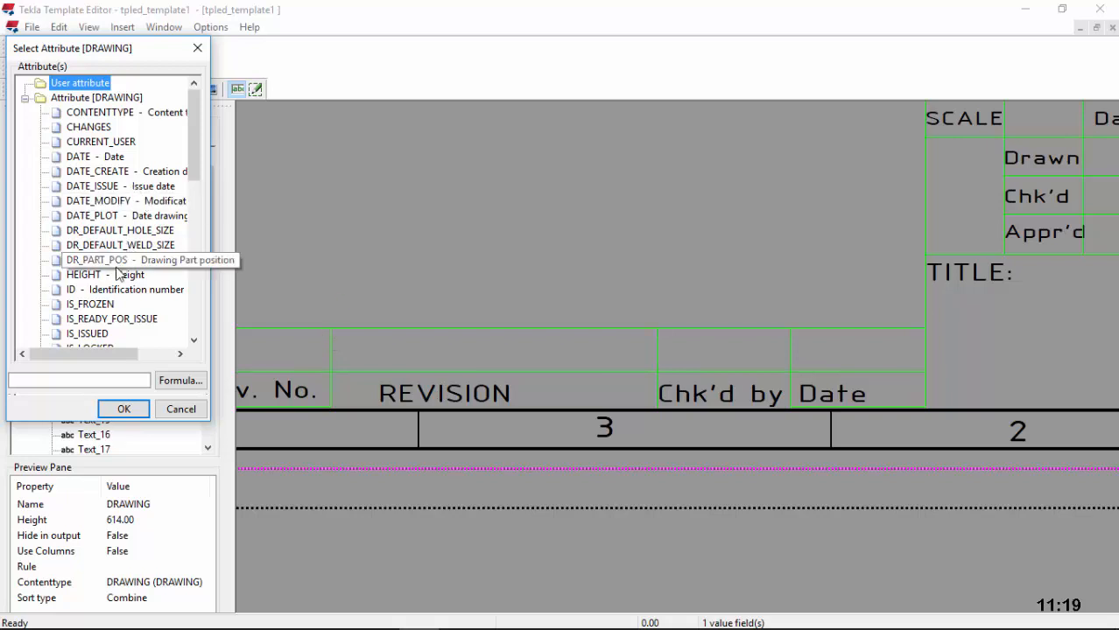
{"action": "scroll", "coordinate": [121, 216], "scroll_direction": "down", "scroll_amount": 1}
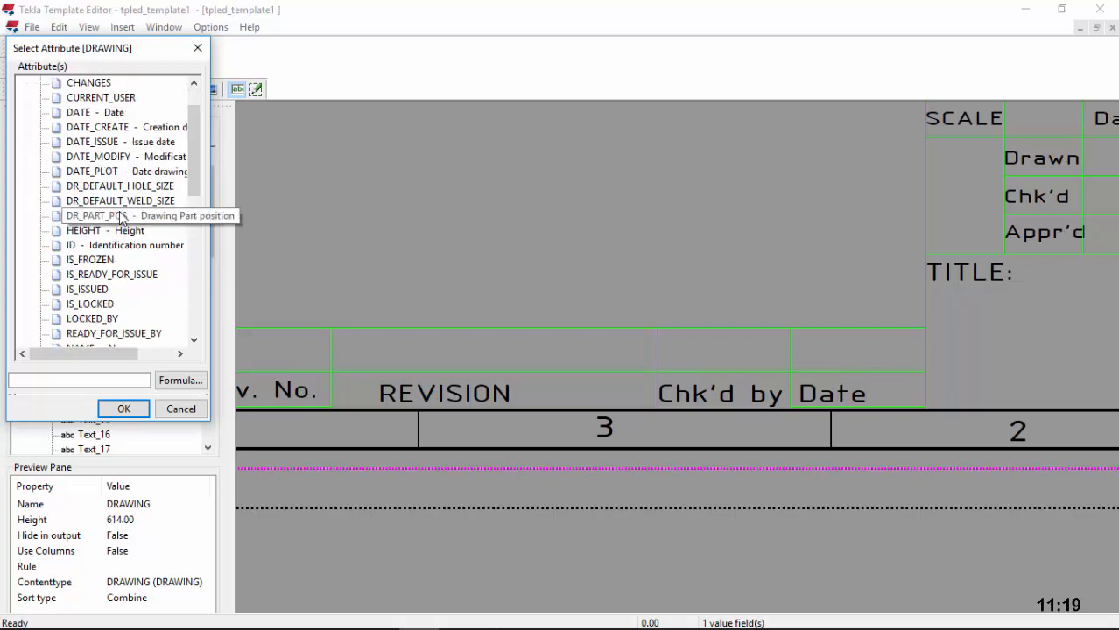
{"action": "scroll", "coordinate": [121, 218], "scroll_direction": "down", "scroll_amount": 9}
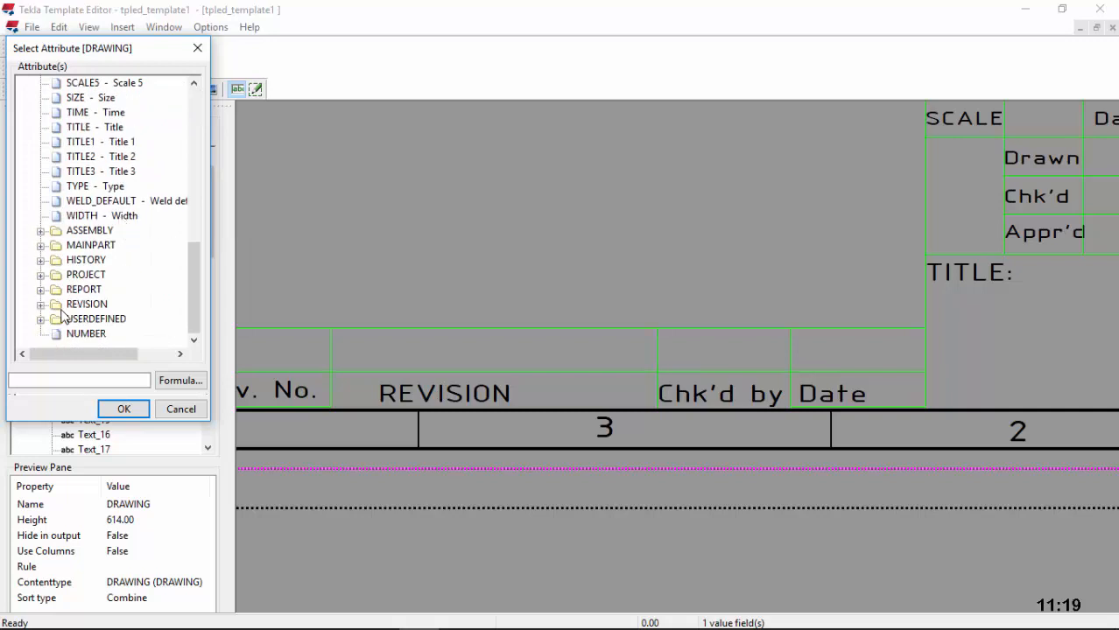
{"action": "left_click", "coordinate": [40, 274]}
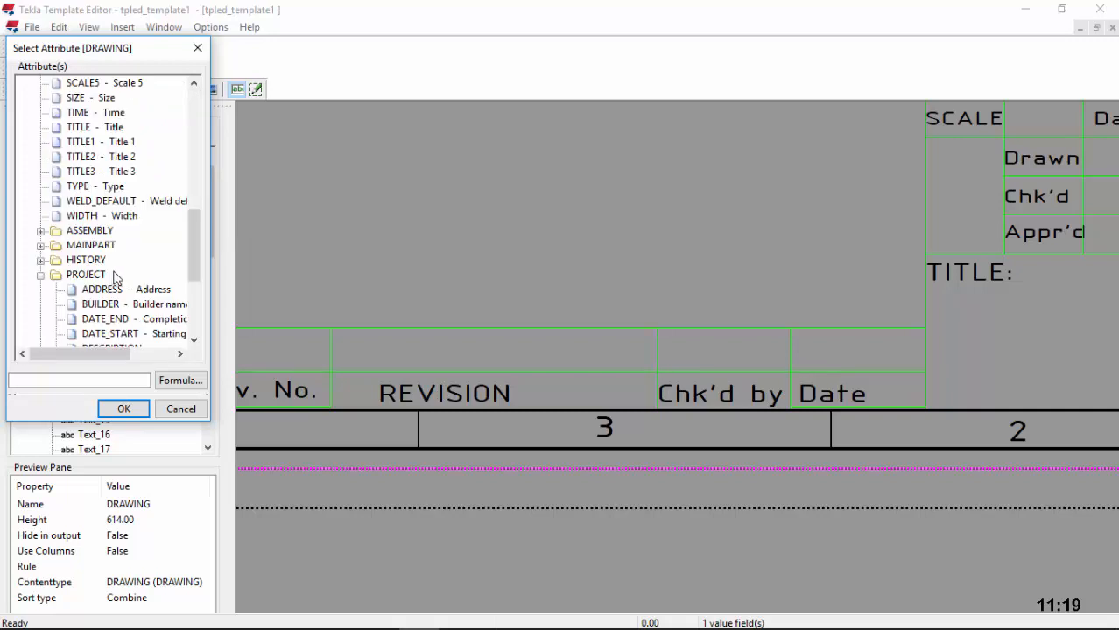
{"action": "scroll", "coordinate": [119, 280], "scroll_direction": "down", "scroll_amount": 2}
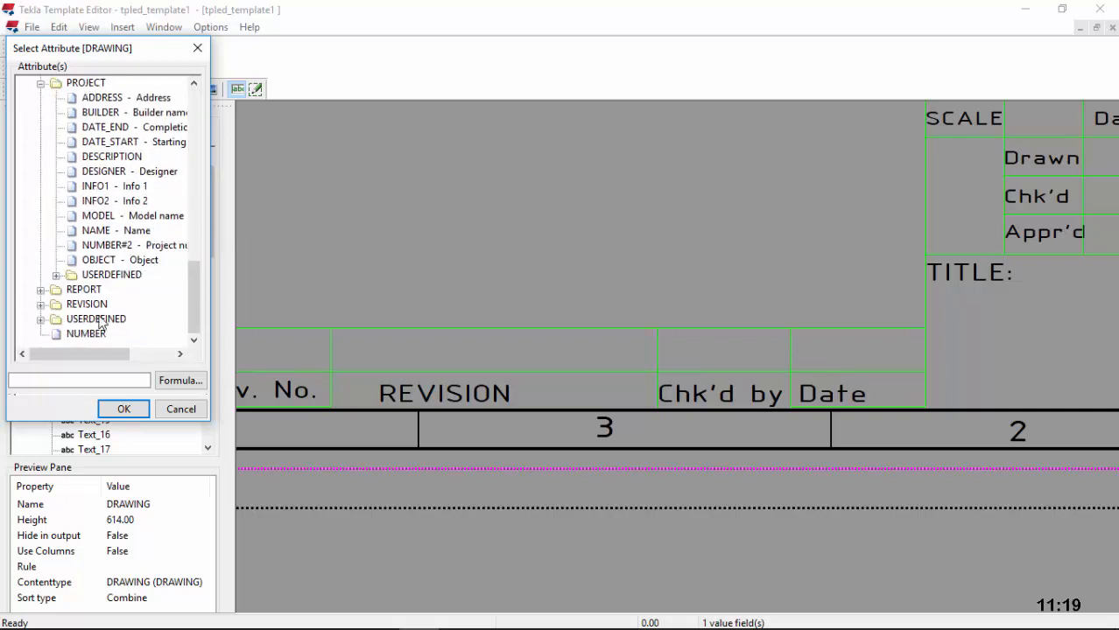
{"action": "left_click", "coordinate": [41, 305]}
{"action": "scroll", "coordinate": [110, 278], "scroll_direction": "down", "scroll_amount": 4}
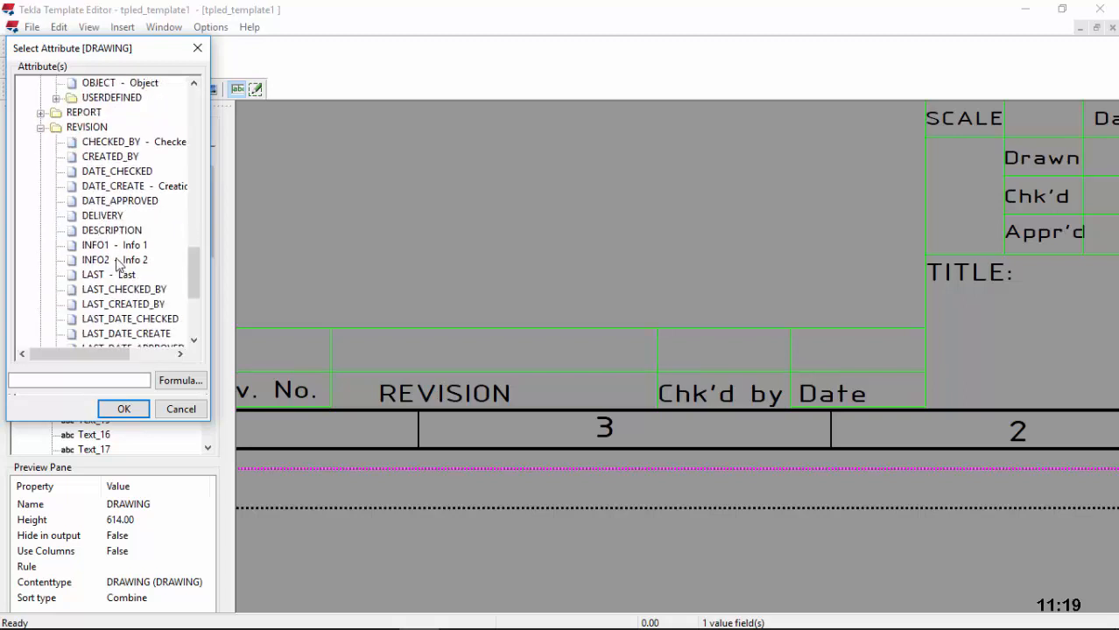
{"action": "left_click", "coordinate": [112, 231]}
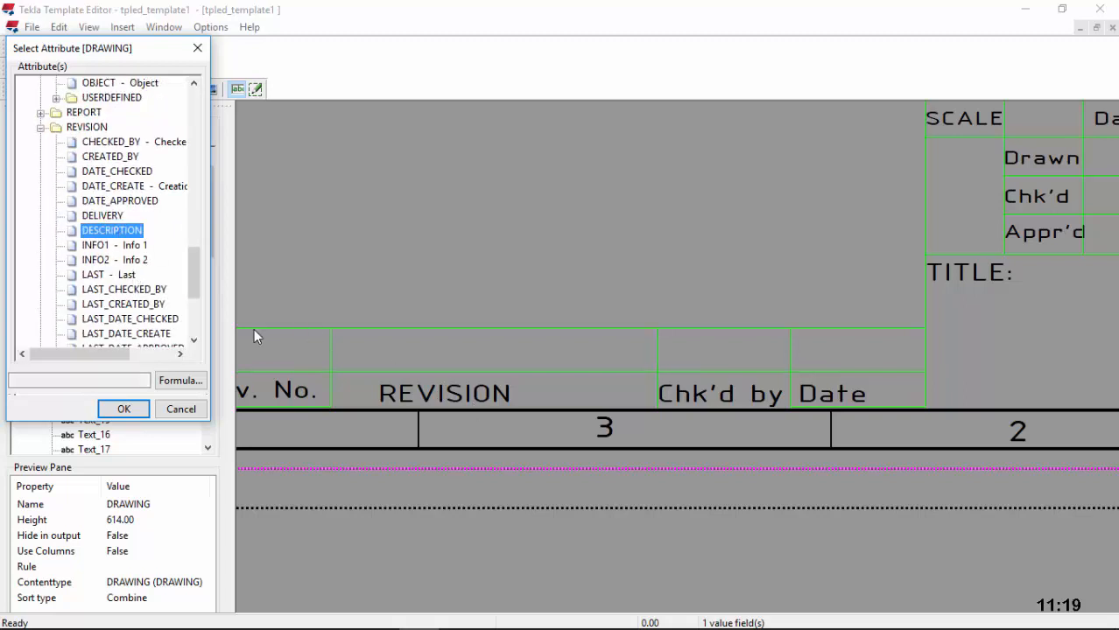
{"action": "left_click", "coordinate": [124, 409]}
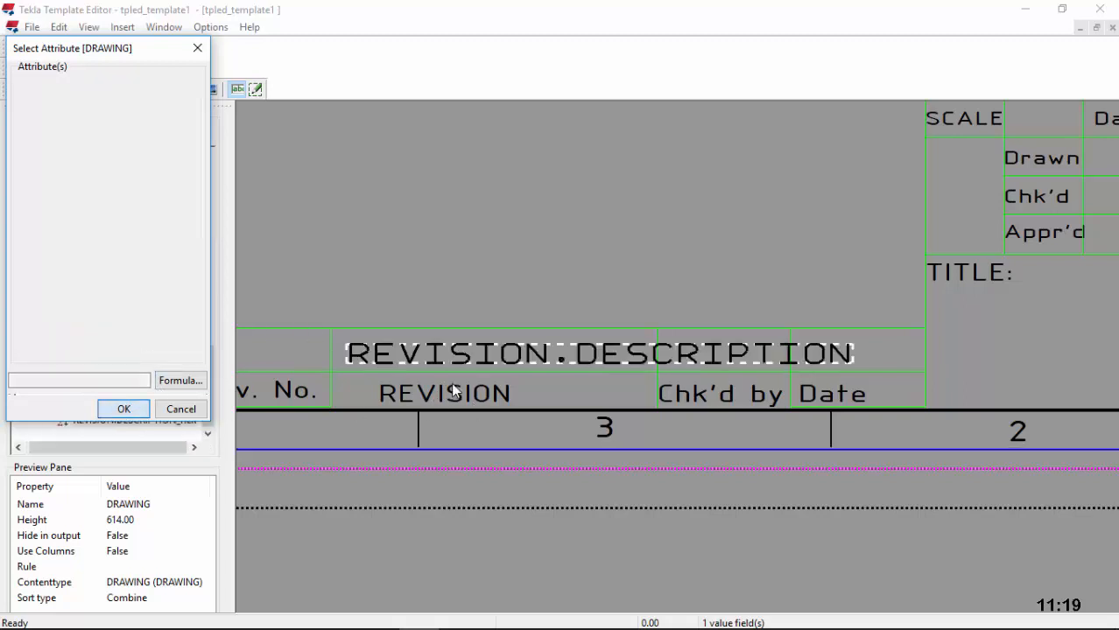
Step: Give the description field length 15 and ISOCPEUR 4.5 font
{"action": "double_click", "coordinate": [385, 357]}
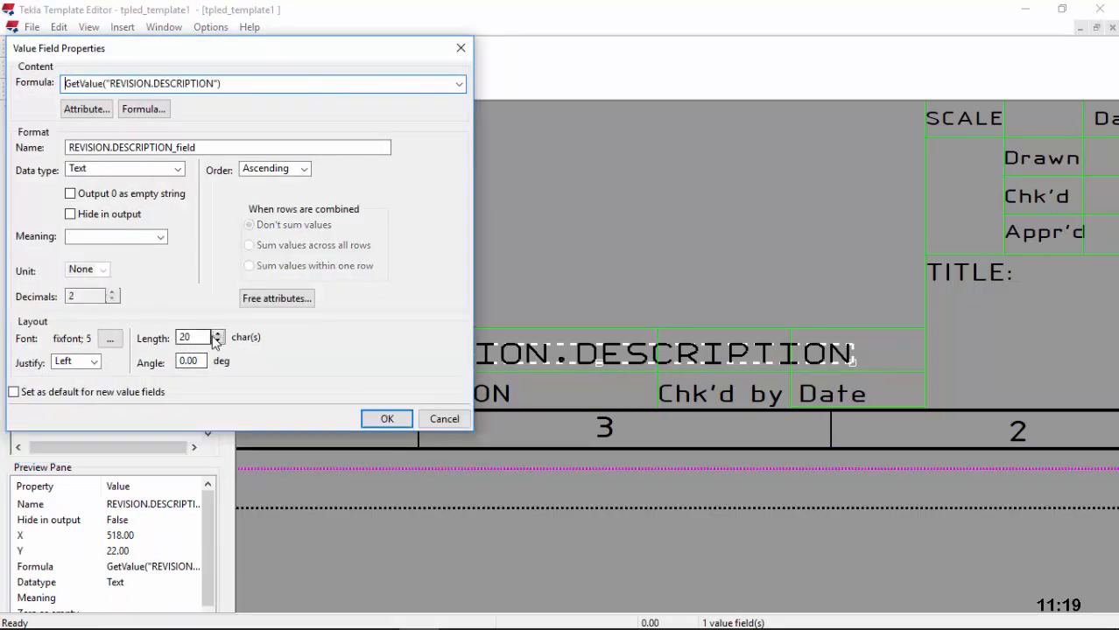
{"action": "left_click", "coordinate": [217, 334]}
{"action": "left_click", "coordinate": [110, 338]}
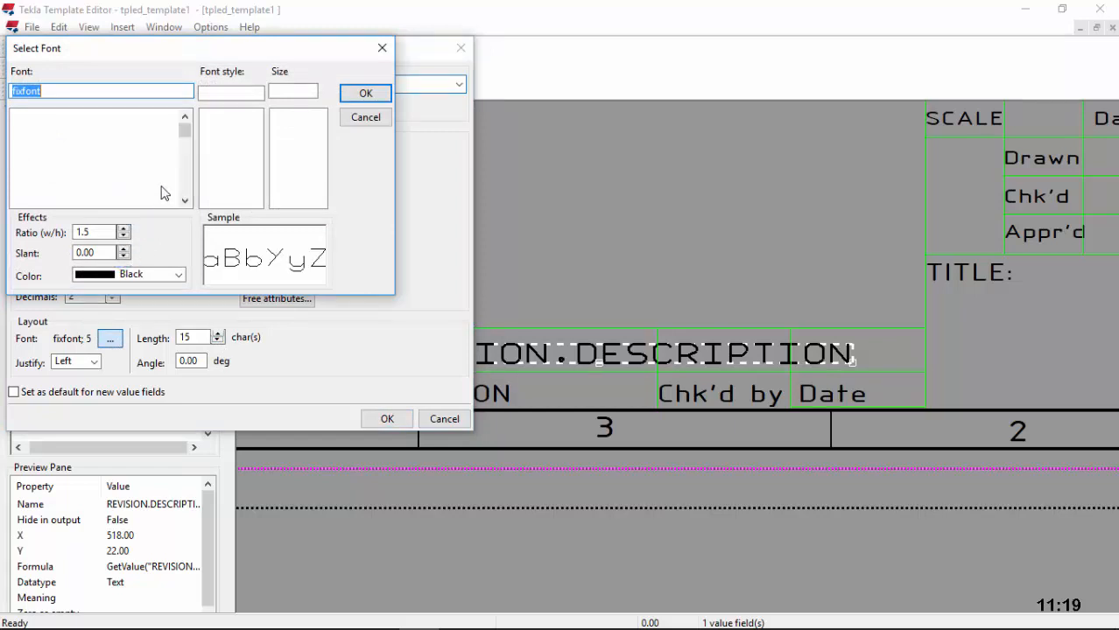
{"action": "type", "text": "I"}
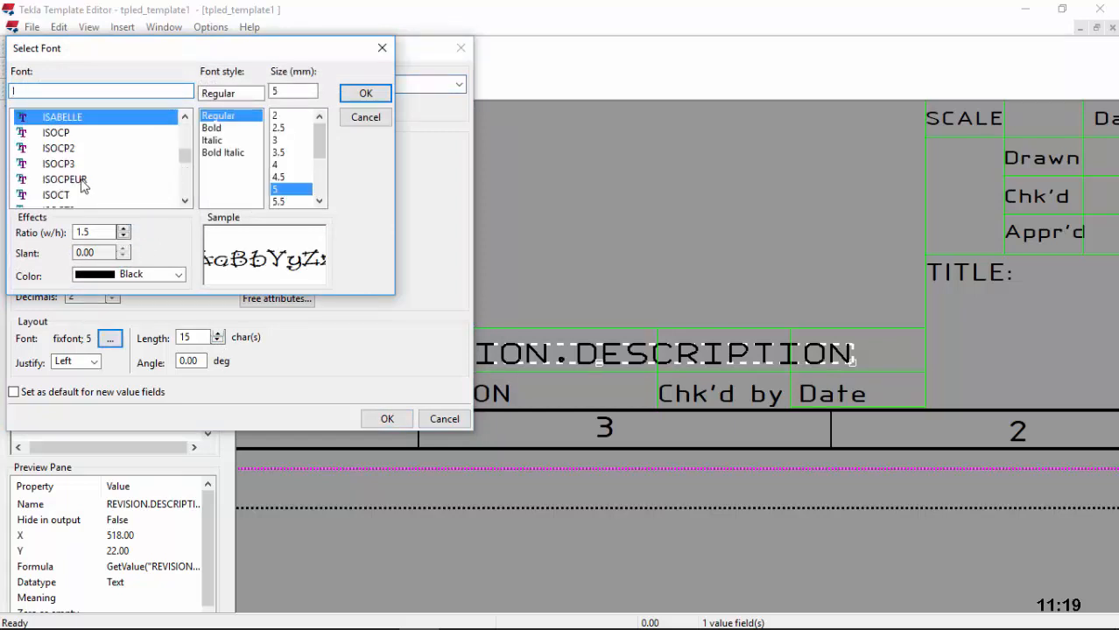
{"action": "left_click", "coordinate": [81, 180]}
{"action": "left_click", "coordinate": [278, 178]}
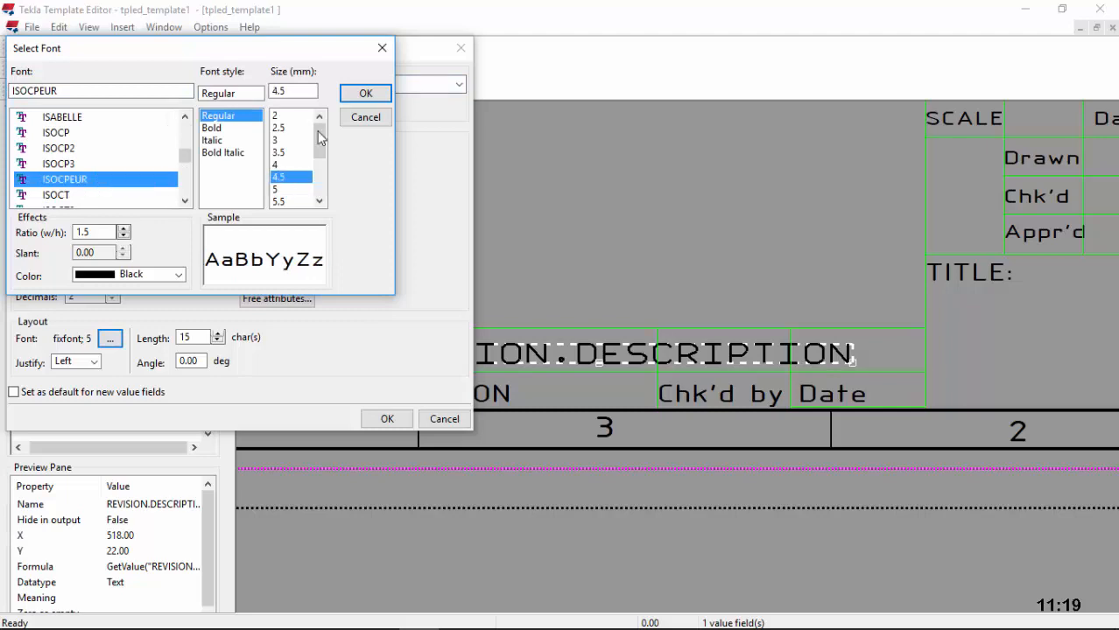
{"action": "left_click", "coordinate": [365, 93]}
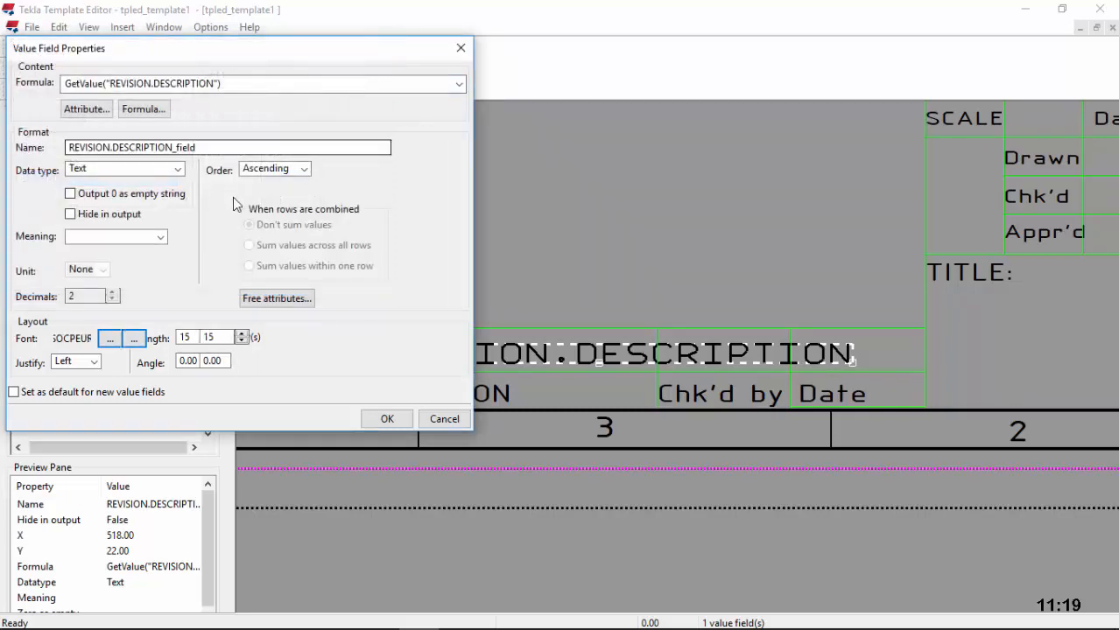
{"action": "left_click", "coordinate": [376, 418]}
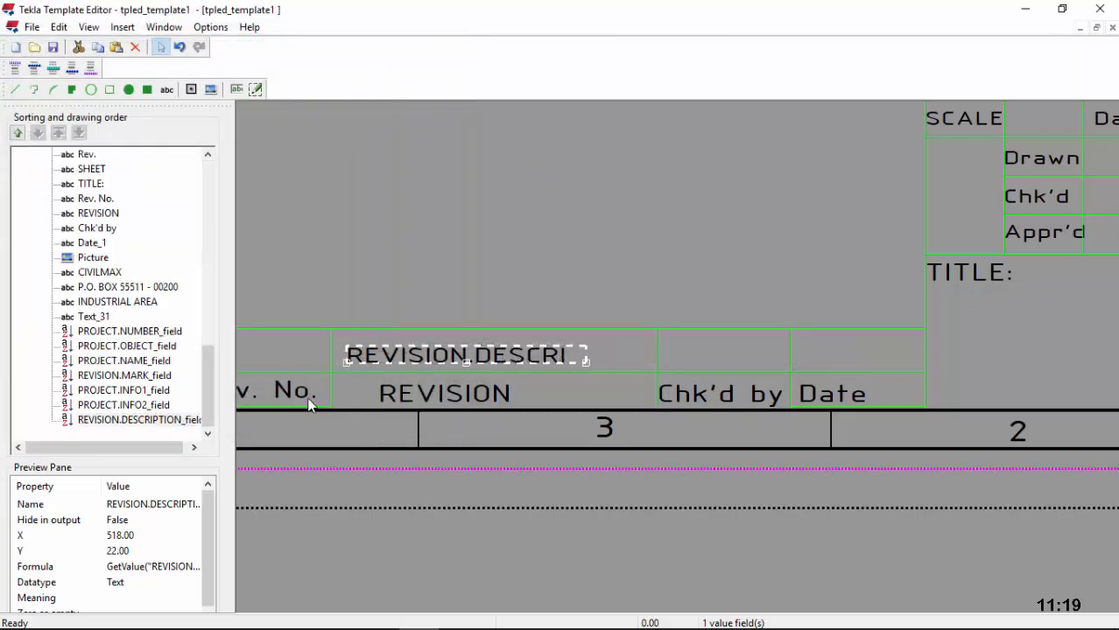
Step: Rename the REVISION heading's text object to DESCRIPTION
{"action": "double_click", "coordinate": [466, 392]}
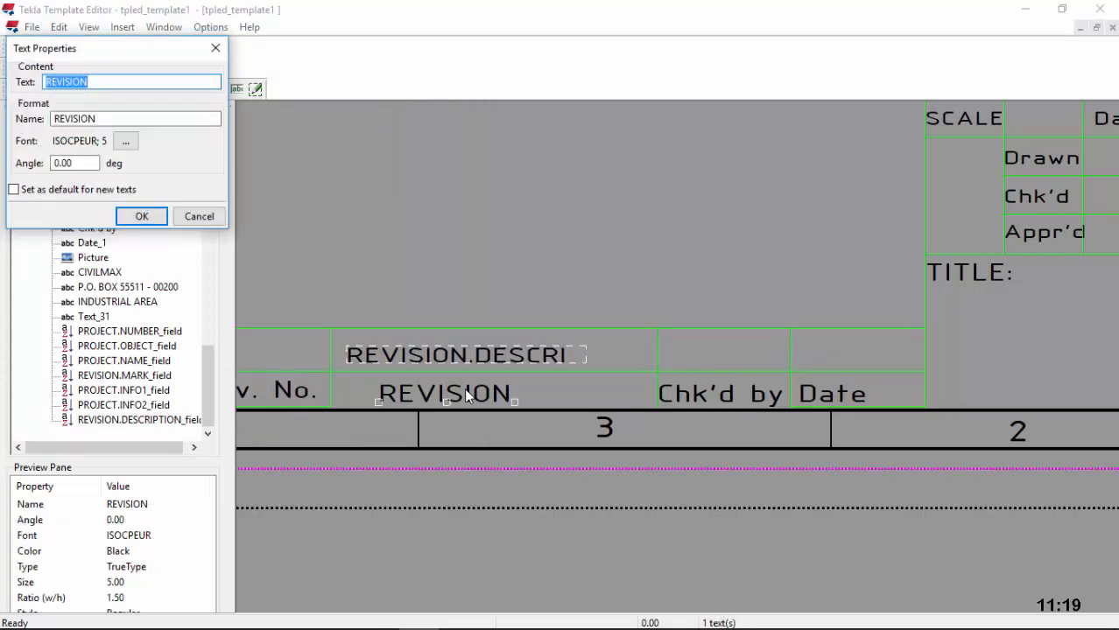
{"action": "left_click_drag", "start_coordinate": [104, 121], "coordinate": [53, 119]}
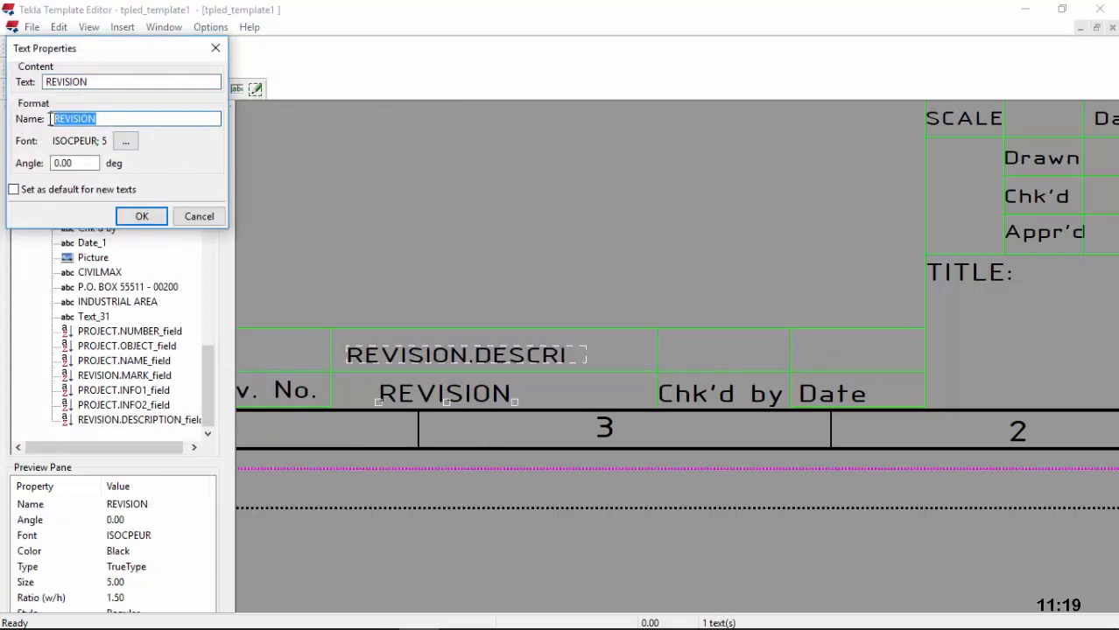
{"action": "type", "text": "DESCRIPT"}
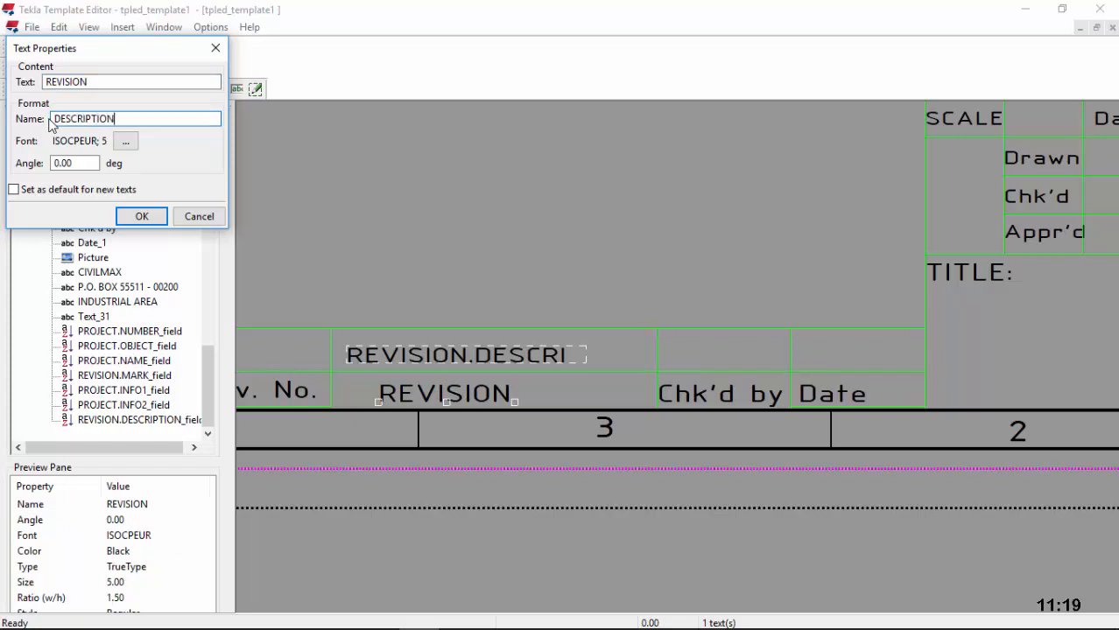
{"action": "left_click", "coordinate": [140, 216]}
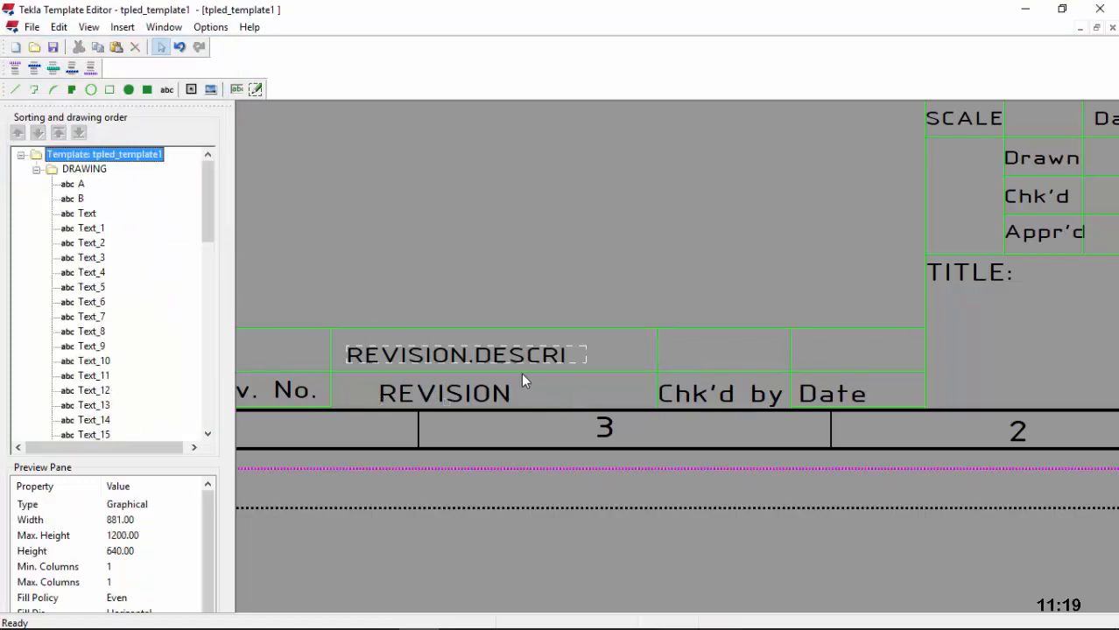
{"action": "scroll", "coordinate": [518, 373], "scroll_direction": "down", "scroll_amount": 5}
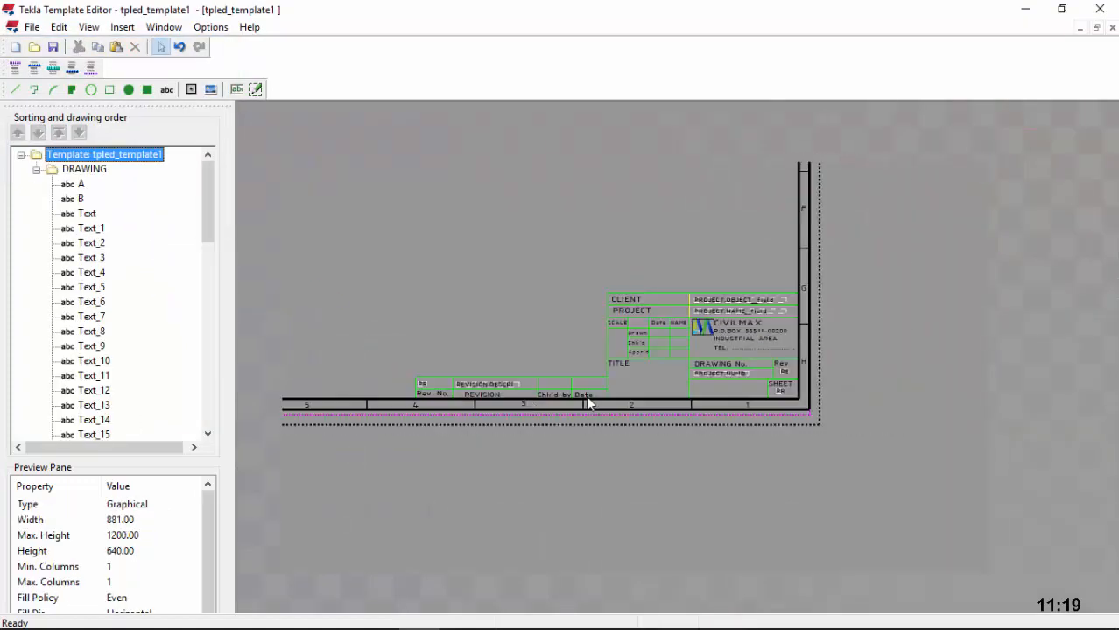
{"action": "scroll", "coordinate": [596, 390], "scroll_direction": "up", "scroll_amount": 5}
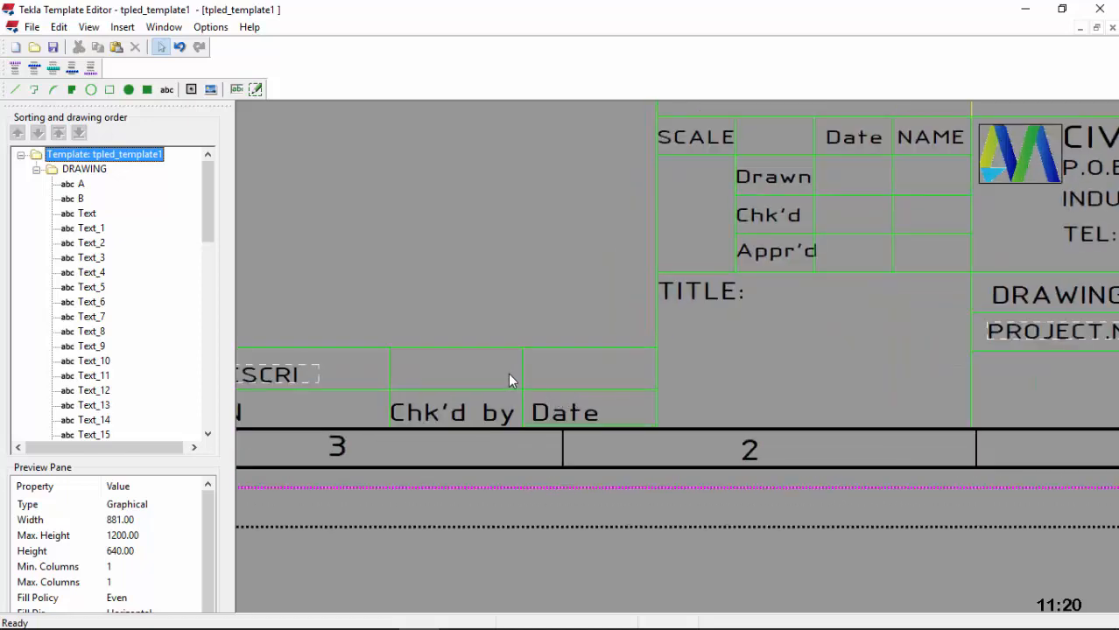
Step: Place a value field bound to REVISION.CHECKED_BY in the cell above Chk'd by
{"action": "left_click", "coordinate": [240, 89]}
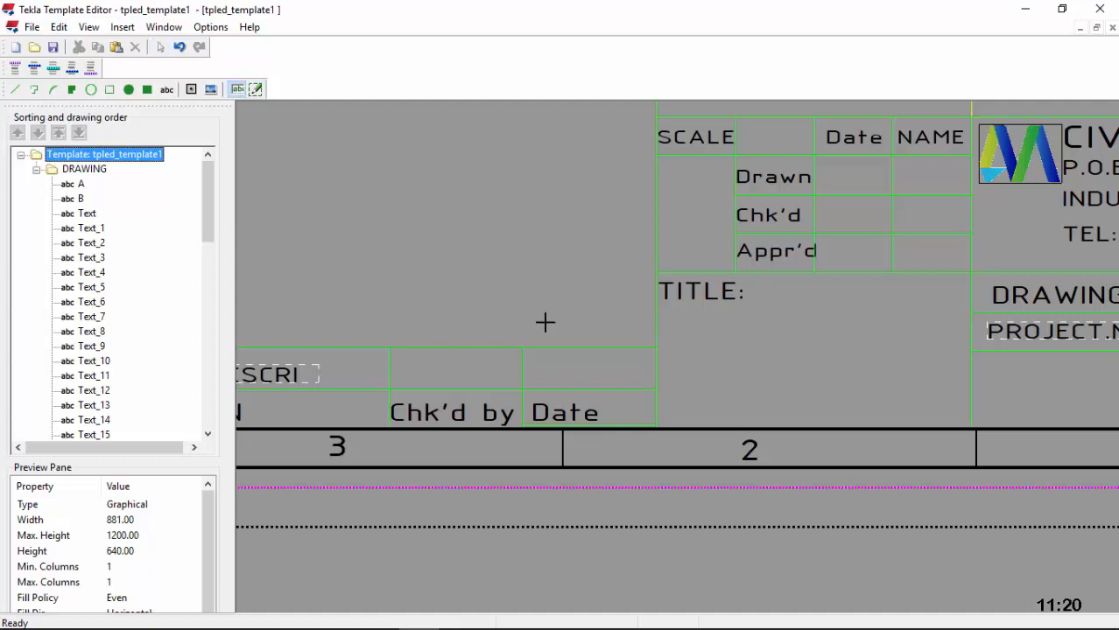
{"action": "left_click", "coordinate": [395, 375]}
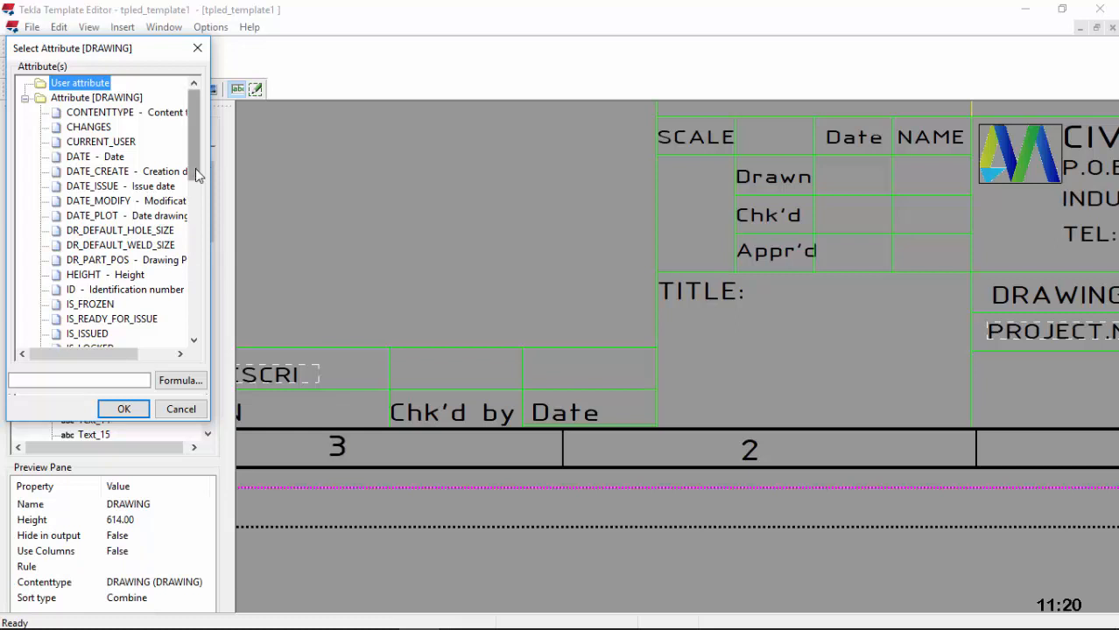
{"action": "left_click_drag", "start_coordinate": [196, 174], "coordinate": [188, 347]}
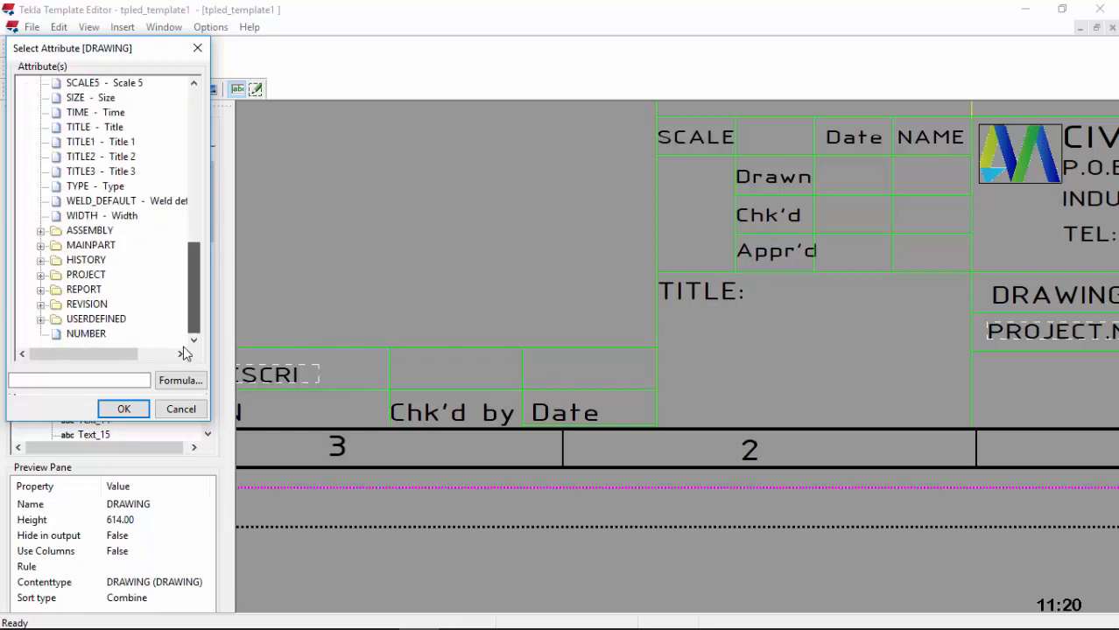
{"action": "left_click", "coordinate": [40, 304]}
{"action": "scroll", "coordinate": [114, 313], "scroll_direction": "down", "scroll_amount": 1}
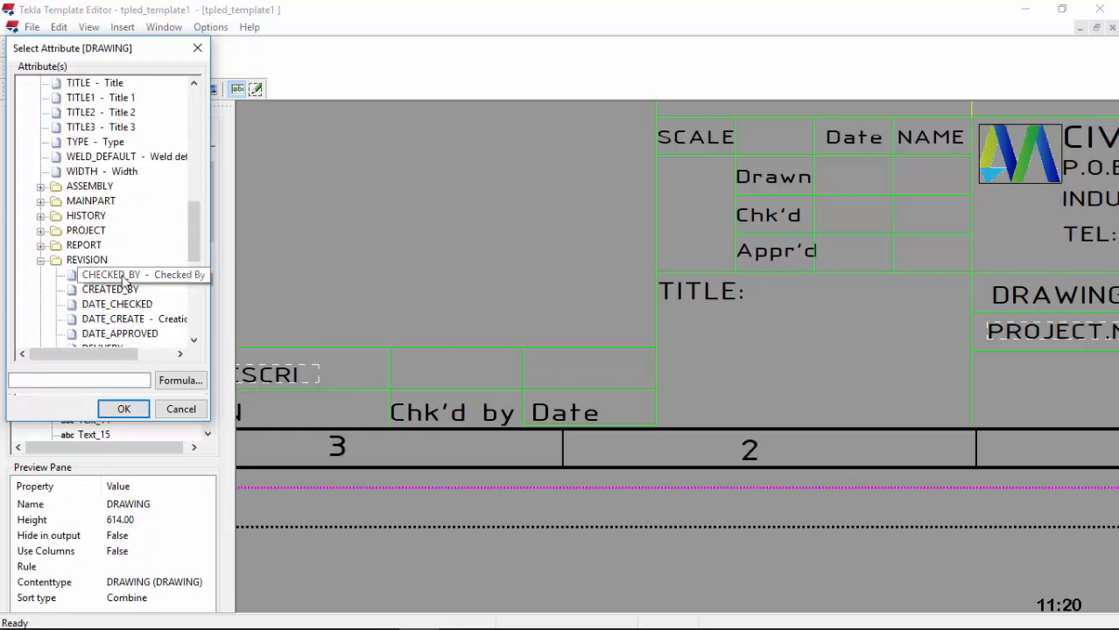
{"action": "left_click", "coordinate": [131, 275]}
{"action": "left_click", "coordinate": [123, 409]}
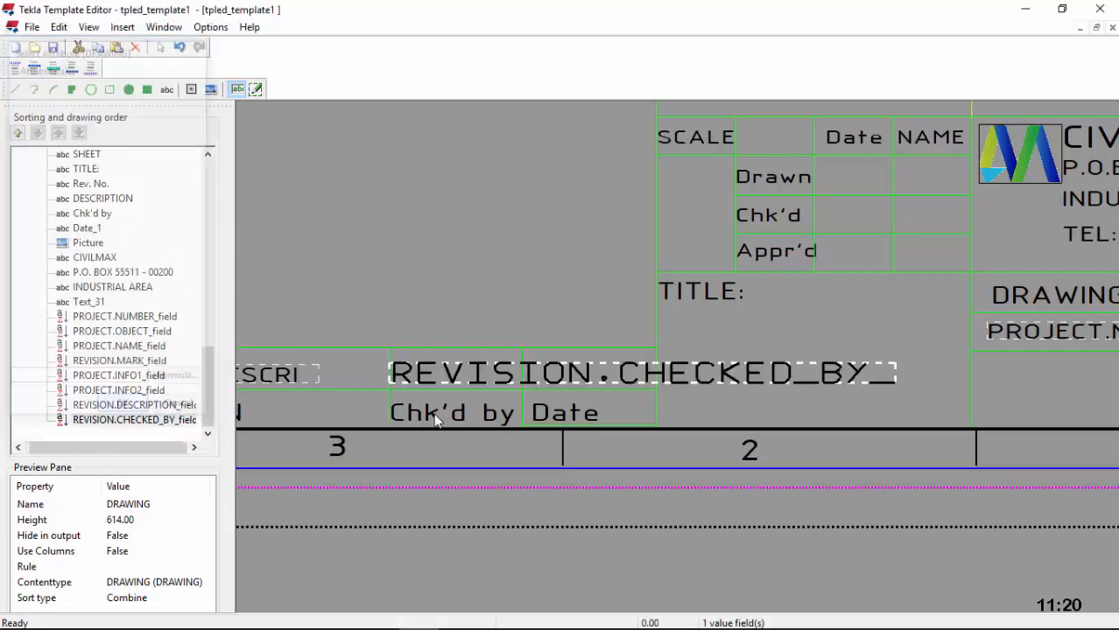
Step: Give the CHECKED_BY field length 3 and ISOCPEUR 4.5 font, then shift it right in its cell
{"action": "double_click", "coordinate": [419, 376]}
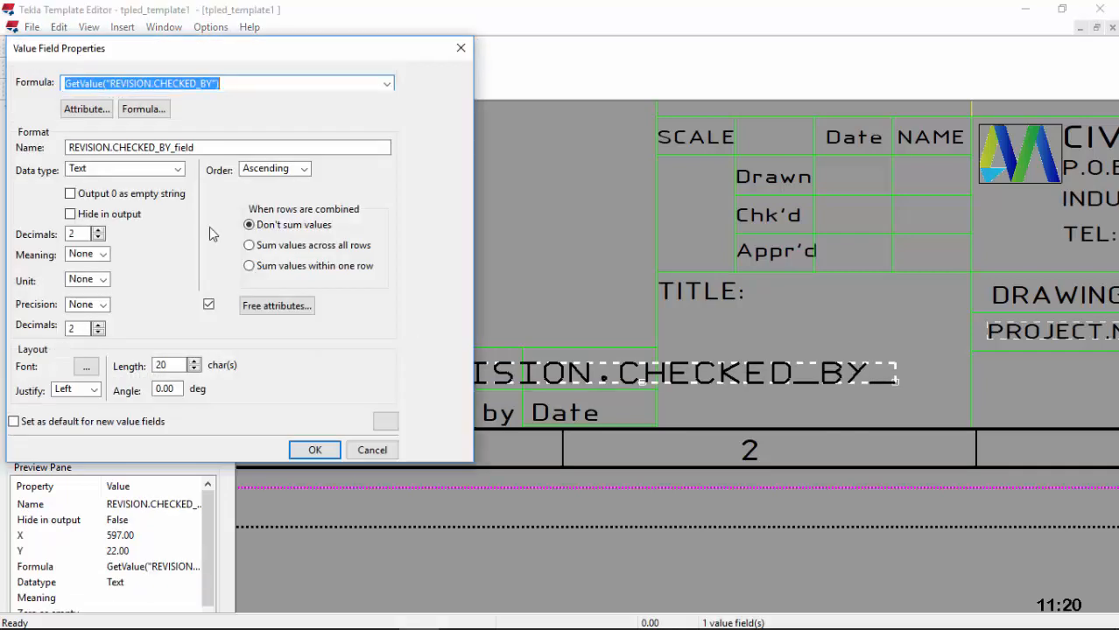
{"action": "key", "text": "Delete"}
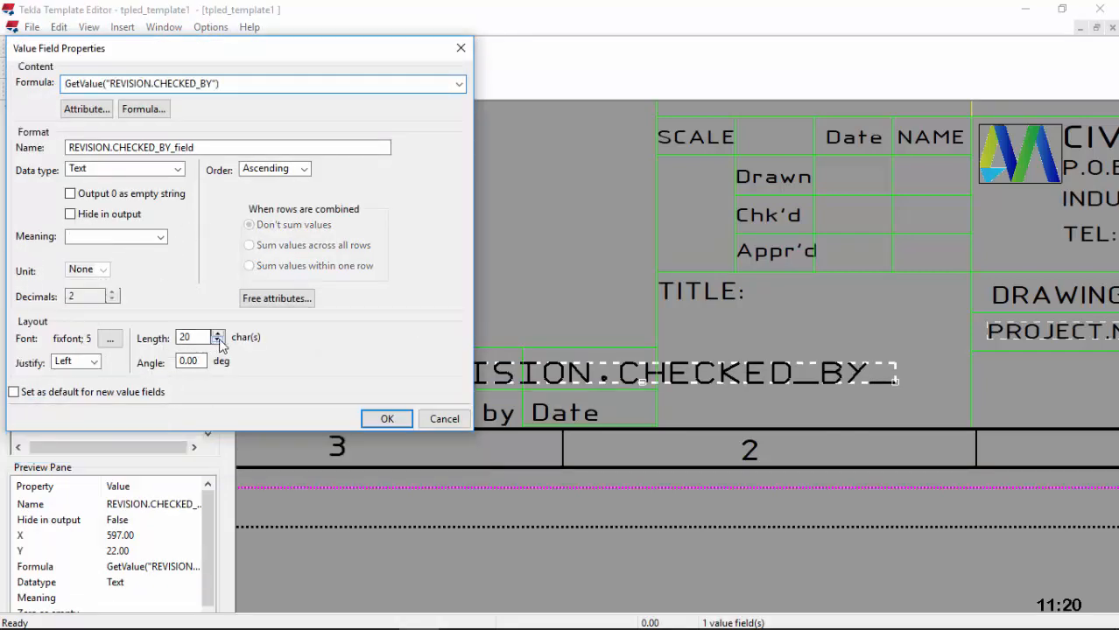
{"action": "left_click_drag", "start_coordinate": [203, 338], "coordinate": [172, 338]}
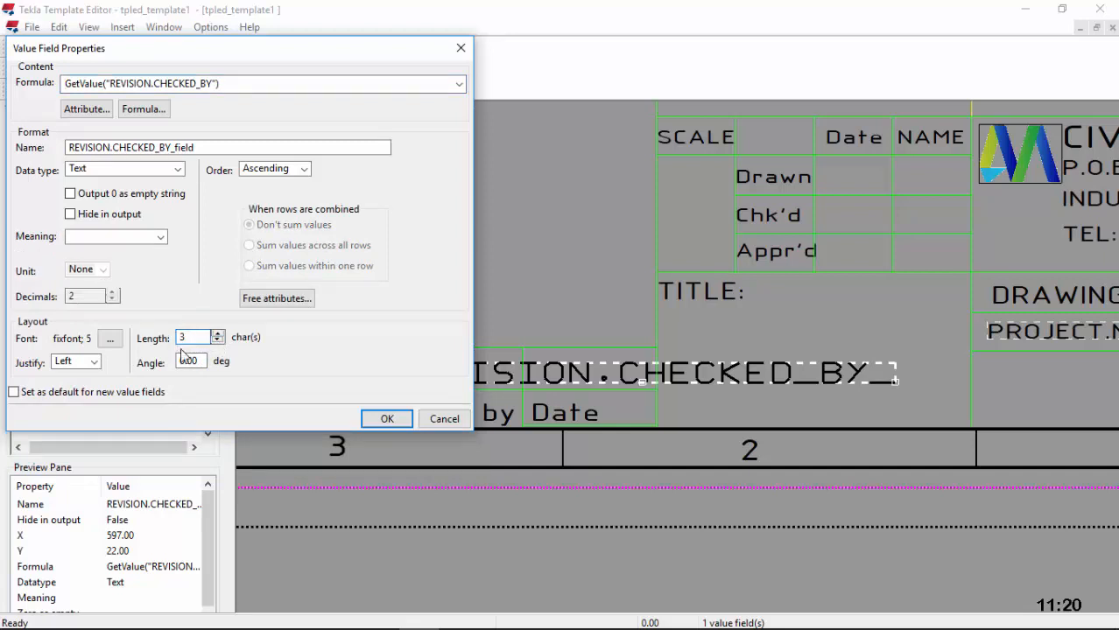
{"action": "left_click", "coordinate": [109, 338]}
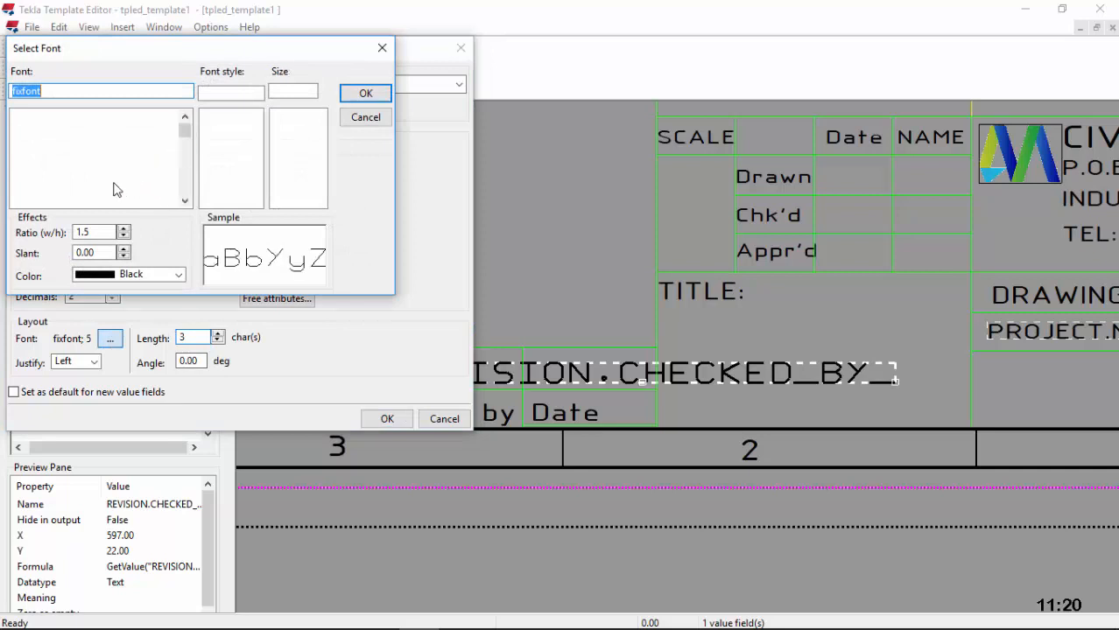
{"action": "type", "text": "I"}
{"action": "left_click", "coordinate": [80, 180]}
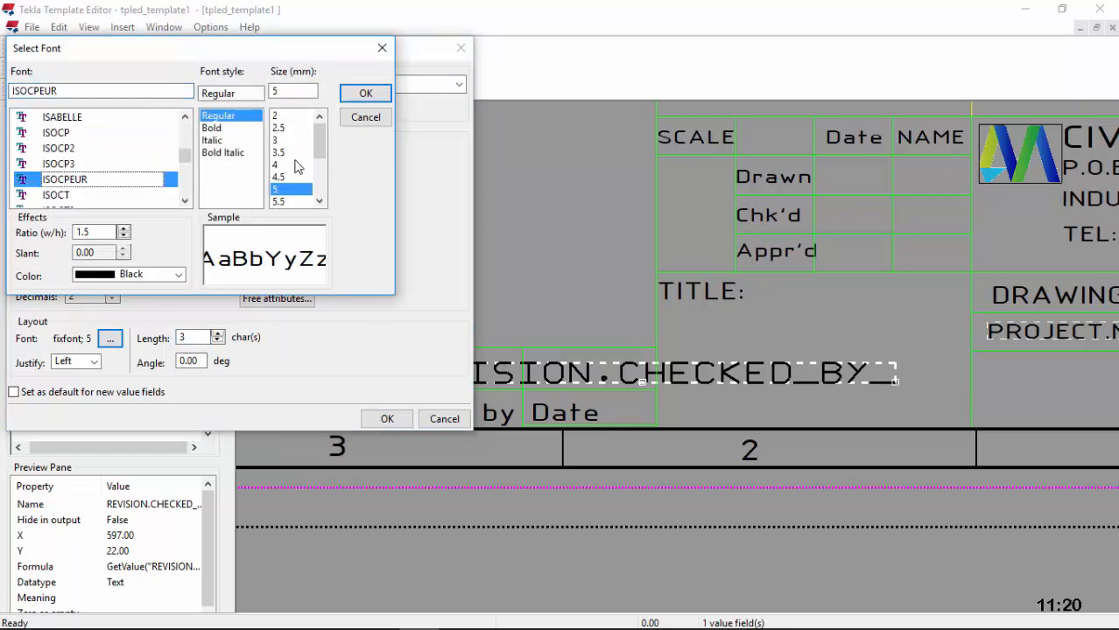
{"action": "left_click", "coordinate": [278, 178]}
{"action": "left_click", "coordinate": [365, 92]}
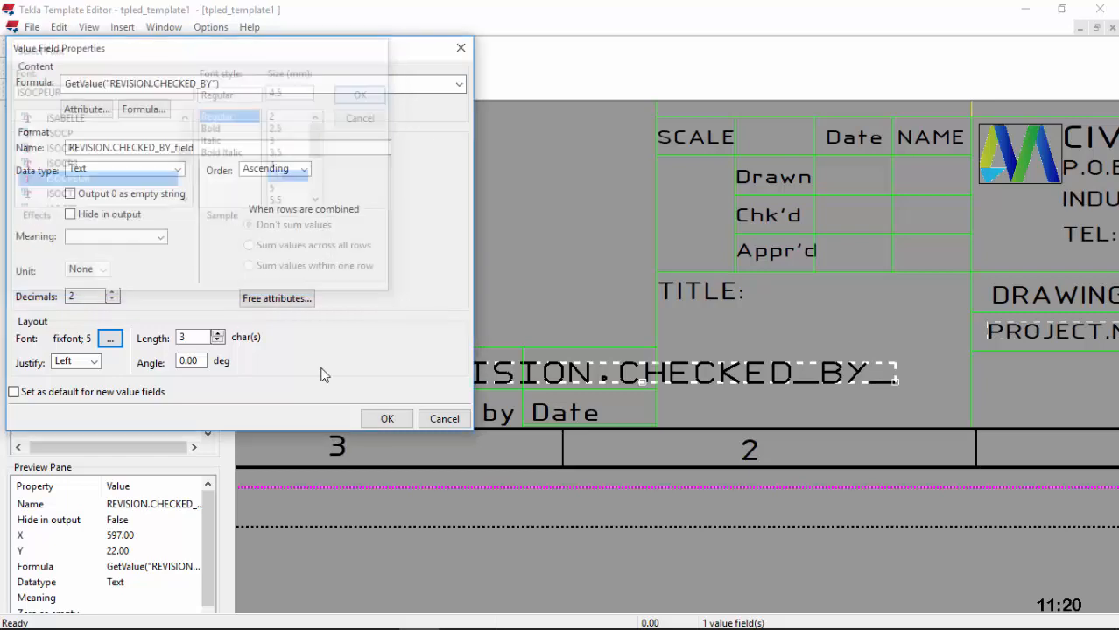
{"action": "left_click", "coordinate": [387, 418]}
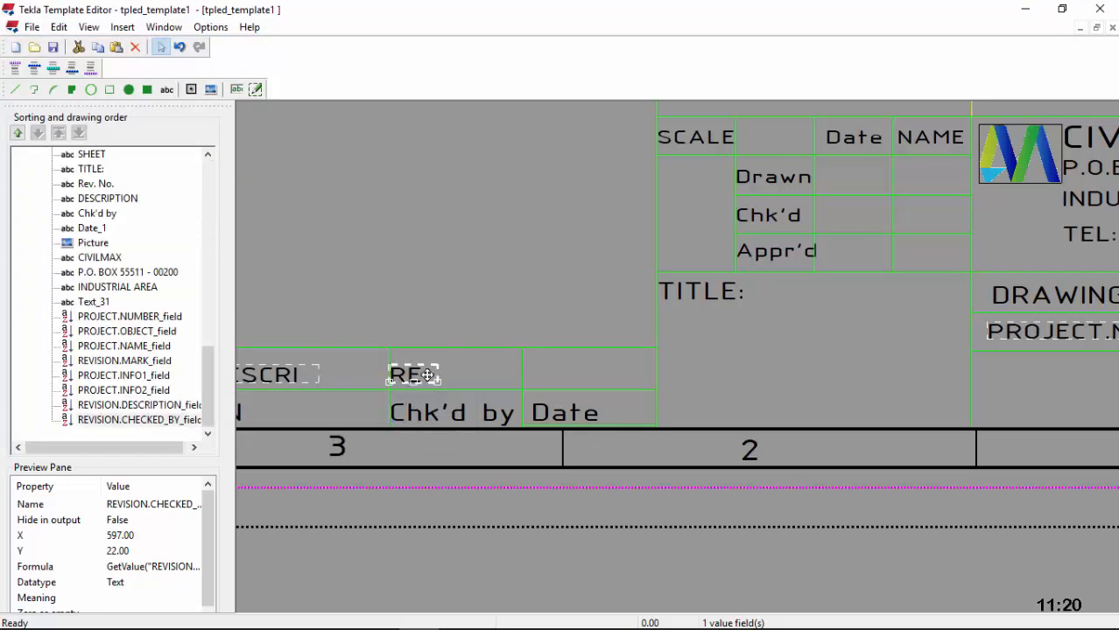
{"action": "left_click_drag", "start_coordinate": [427, 375], "coordinate": [444, 375]}
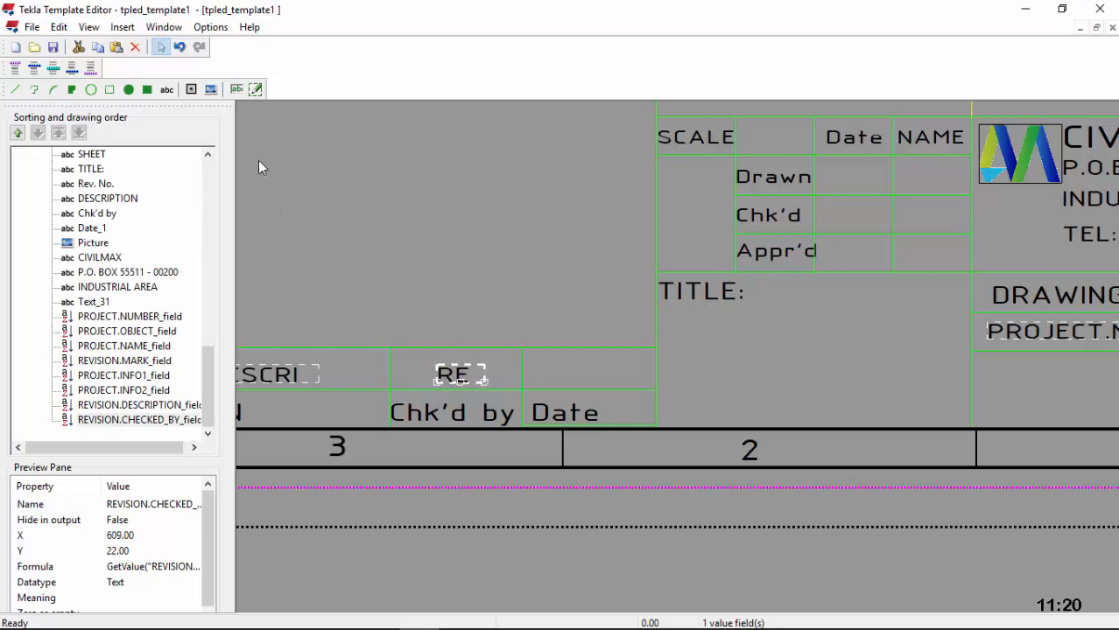
{"action": "left_click", "coordinate": [237, 88]}
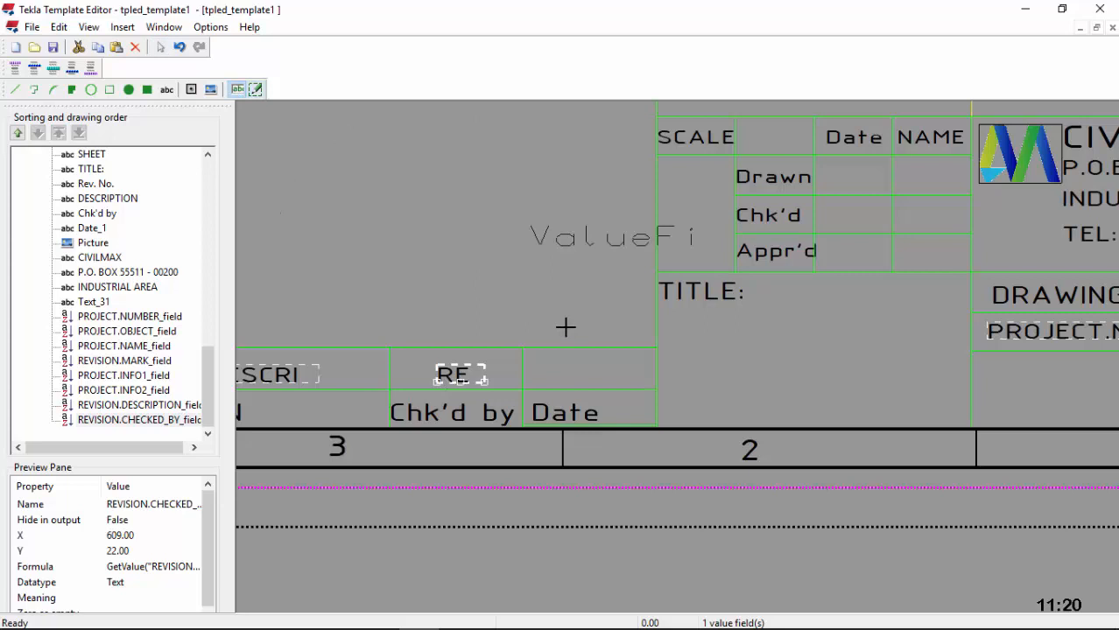
Step: Place a REVISION.DATE_CHECKED value field above Date and open its properties
{"action": "left_click", "coordinate": [543, 378]}
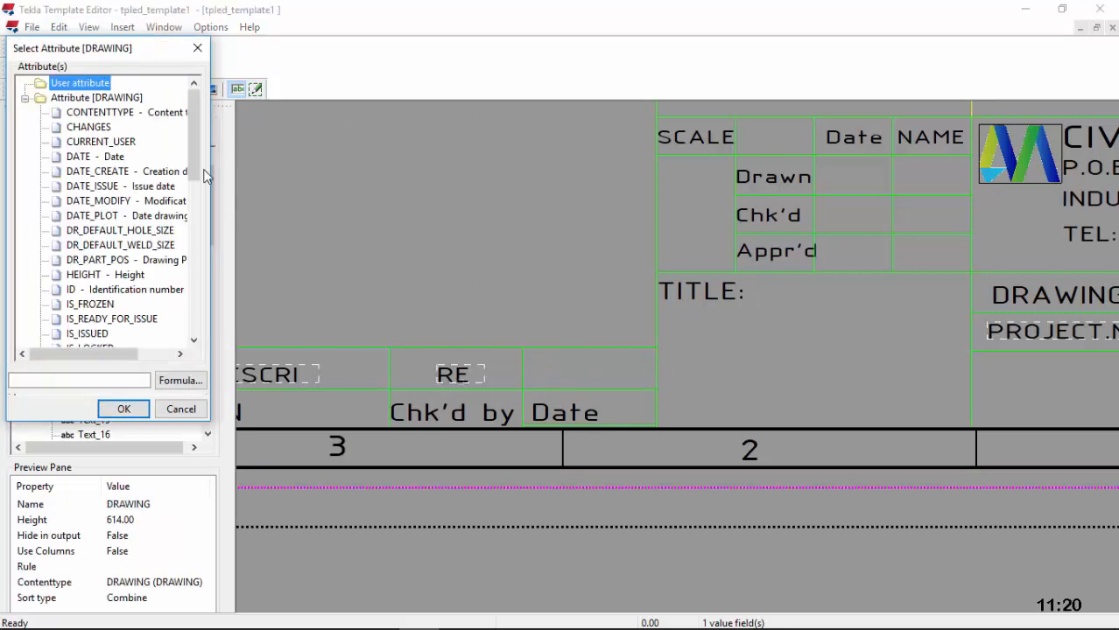
{"action": "left_click_drag", "start_coordinate": [194, 152], "coordinate": [194, 340]}
{"action": "left_click", "coordinate": [40, 303]}
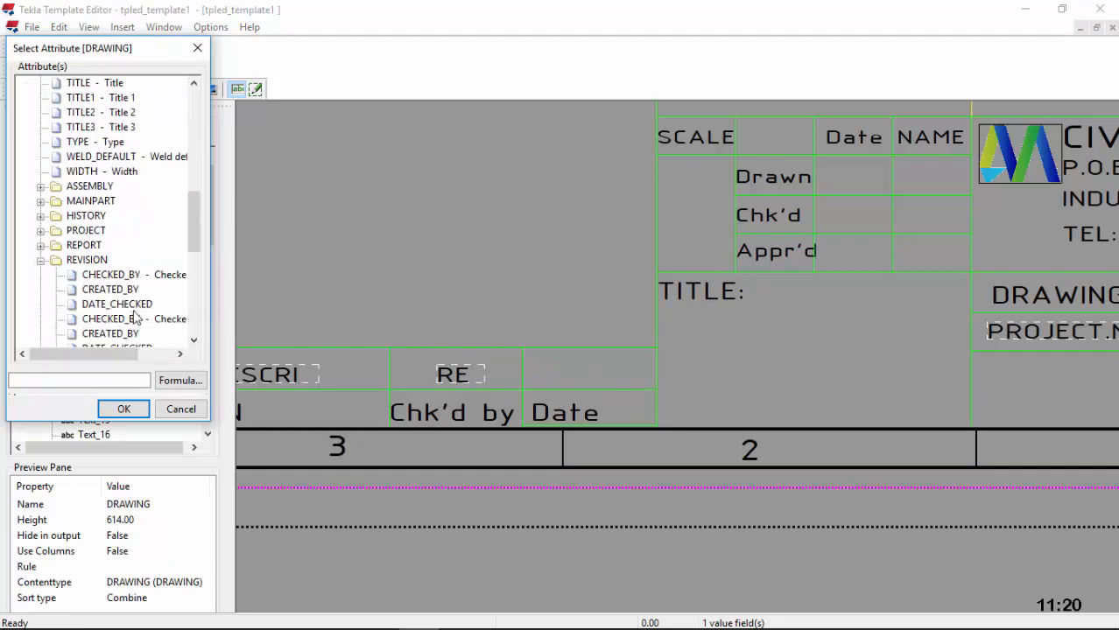
{"action": "scroll", "coordinate": [155, 292], "scroll_direction": "down", "scroll_amount": 1}
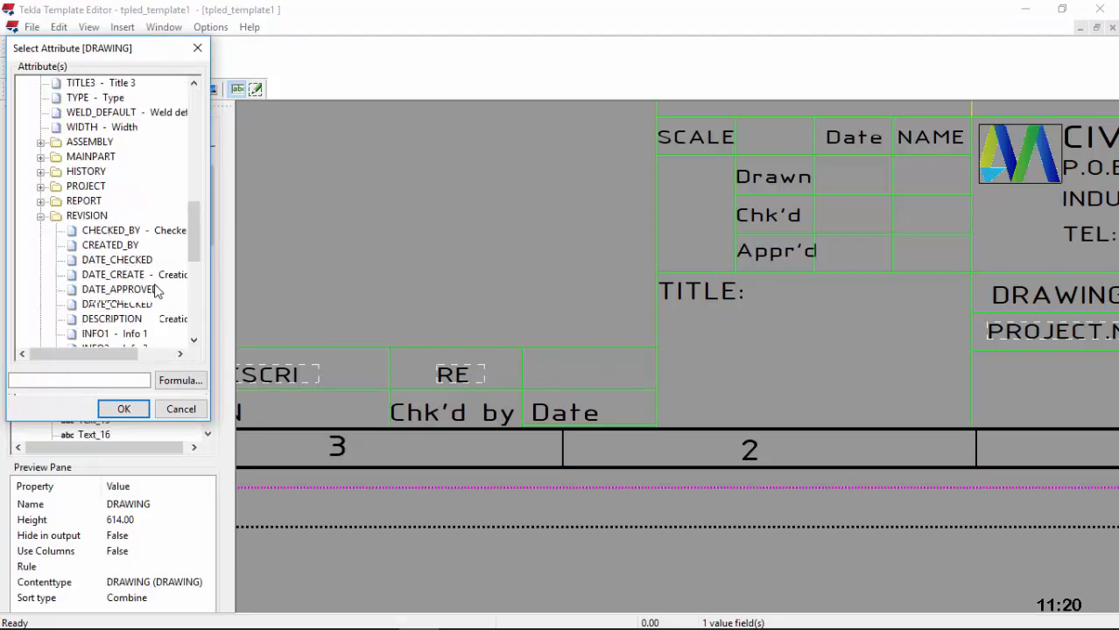
{"action": "scroll", "coordinate": [153, 287], "scroll_direction": "down", "scroll_amount": 1}
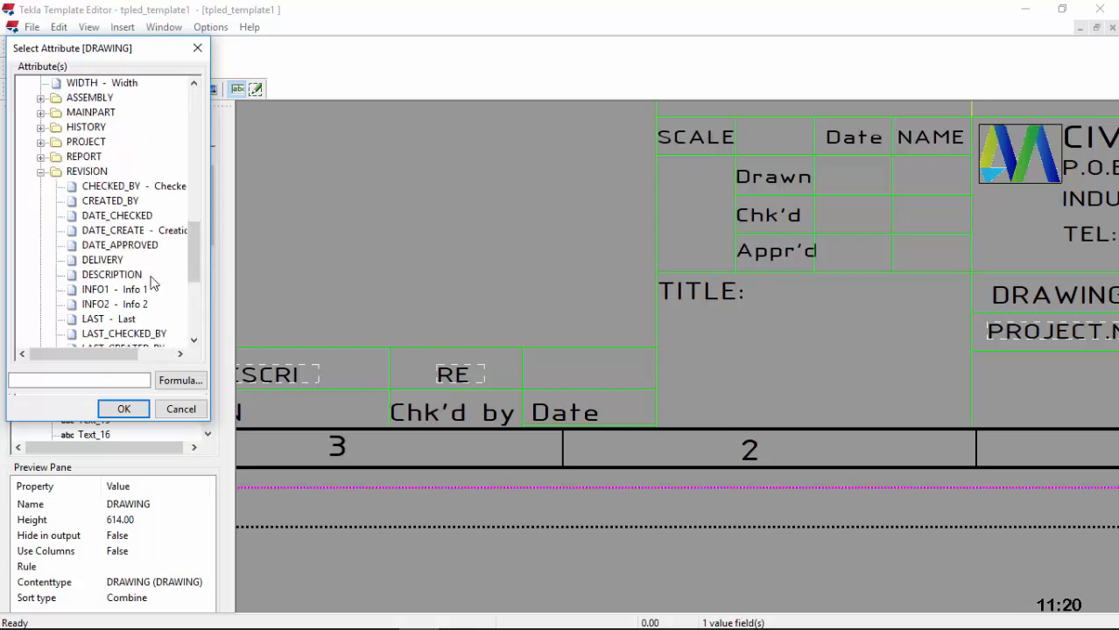
{"action": "left_click", "coordinate": [132, 216]}
{"action": "left_click", "coordinate": [124, 409]}
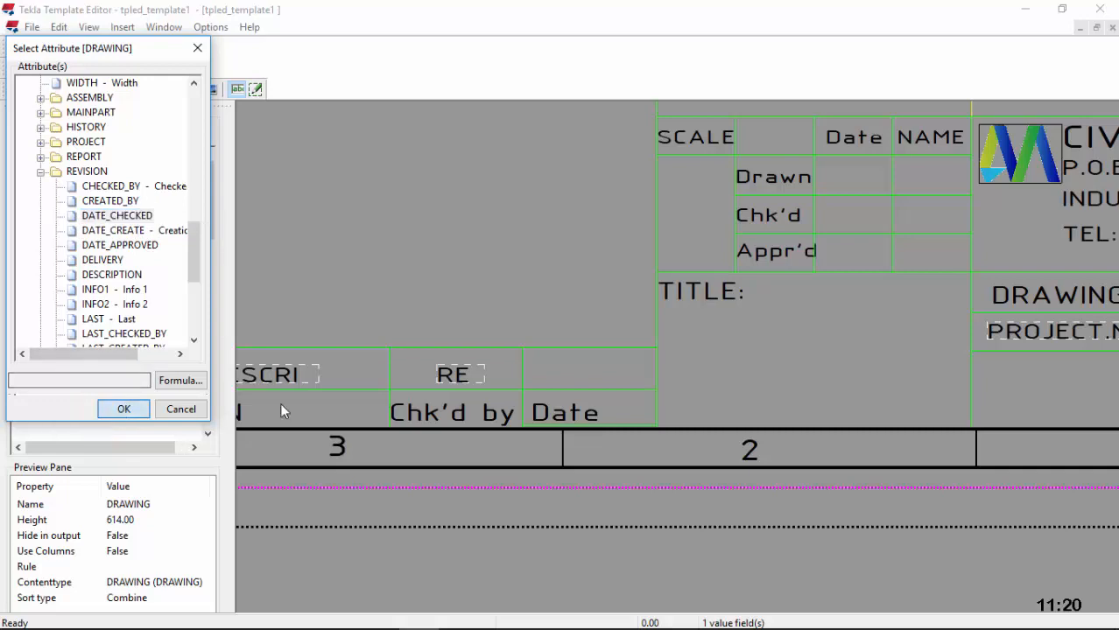
{"action": "double_click", "coordinate": [582, 375]}
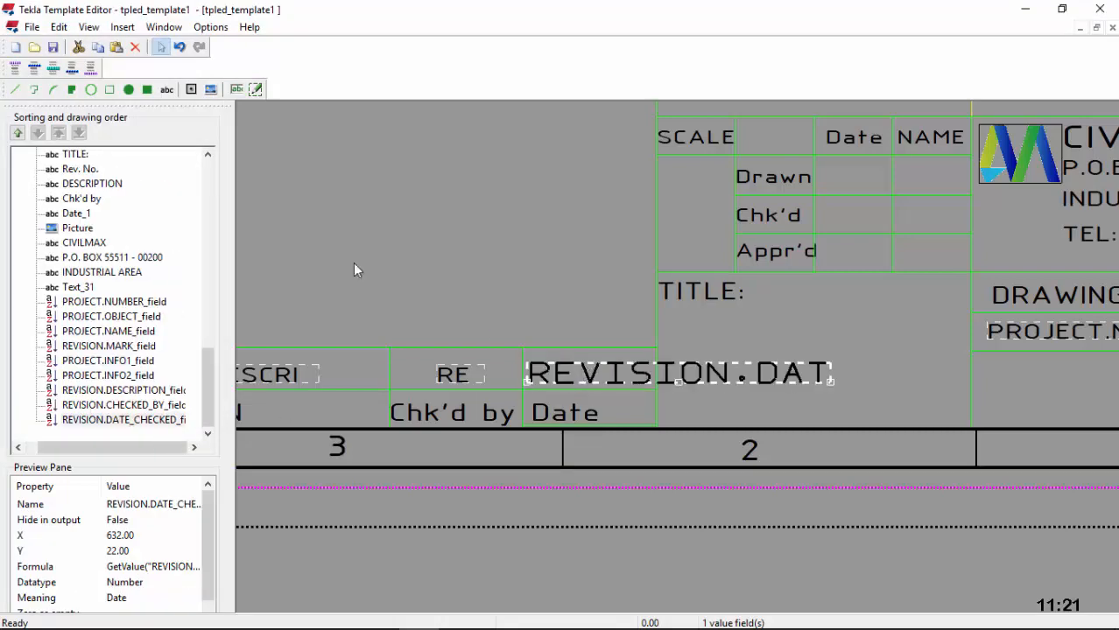
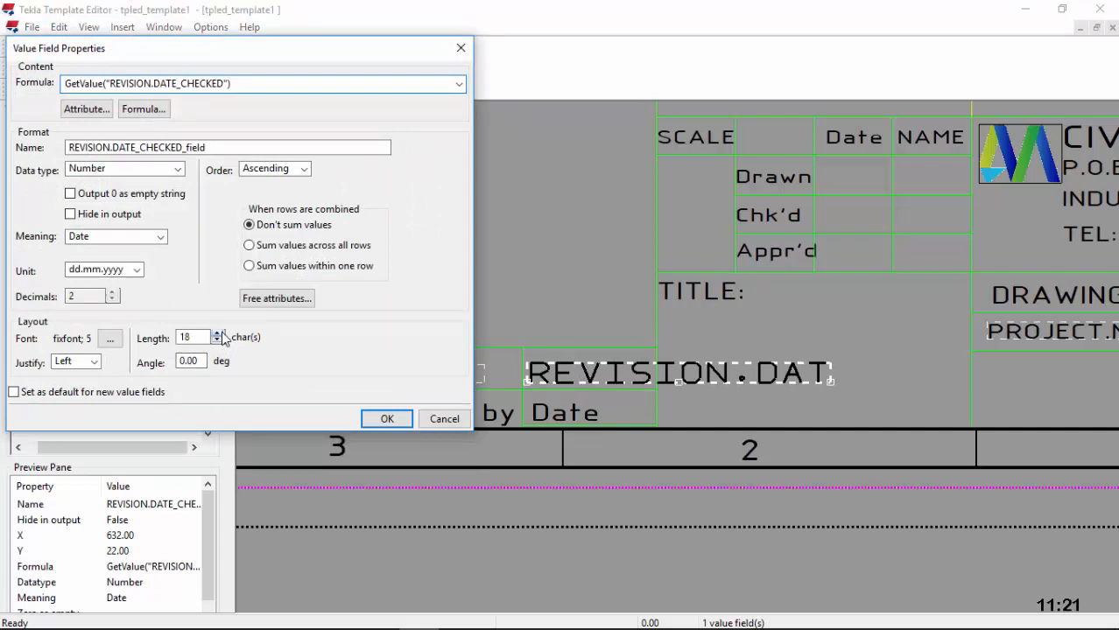
Step: Adjust the DATE_CHECKED field's length and give it the ISOCPEUR 4.5 font
{"action": "left_click", "coordinate": [217, 337]}
{"action": "left_click", "coordinate": [383, 419]}
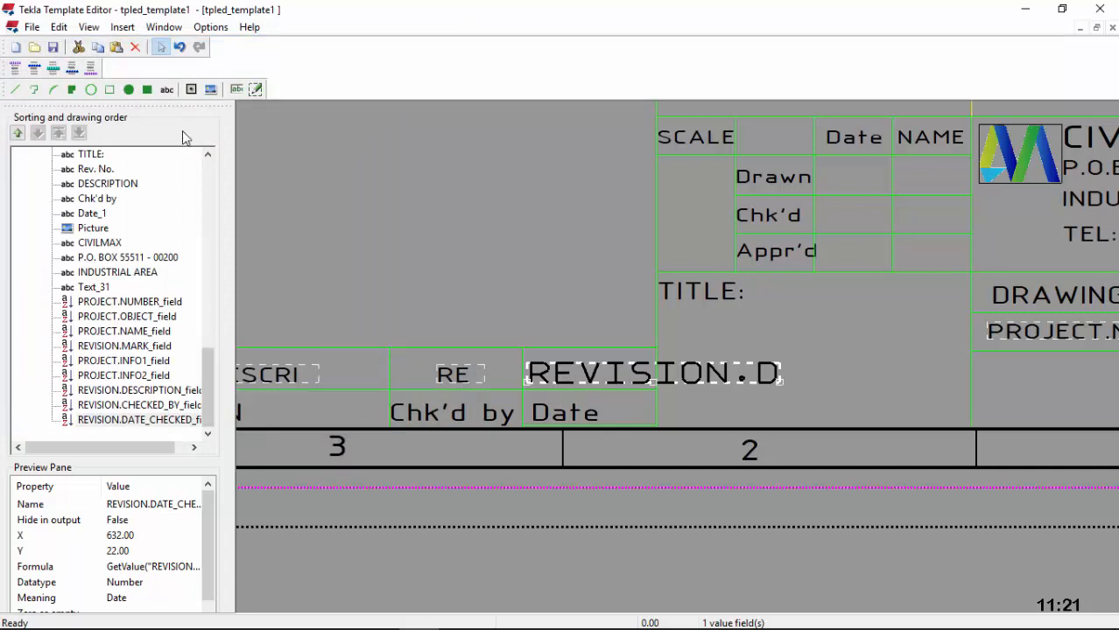
{"action": "double_click", "coordinate": [569, 375]}
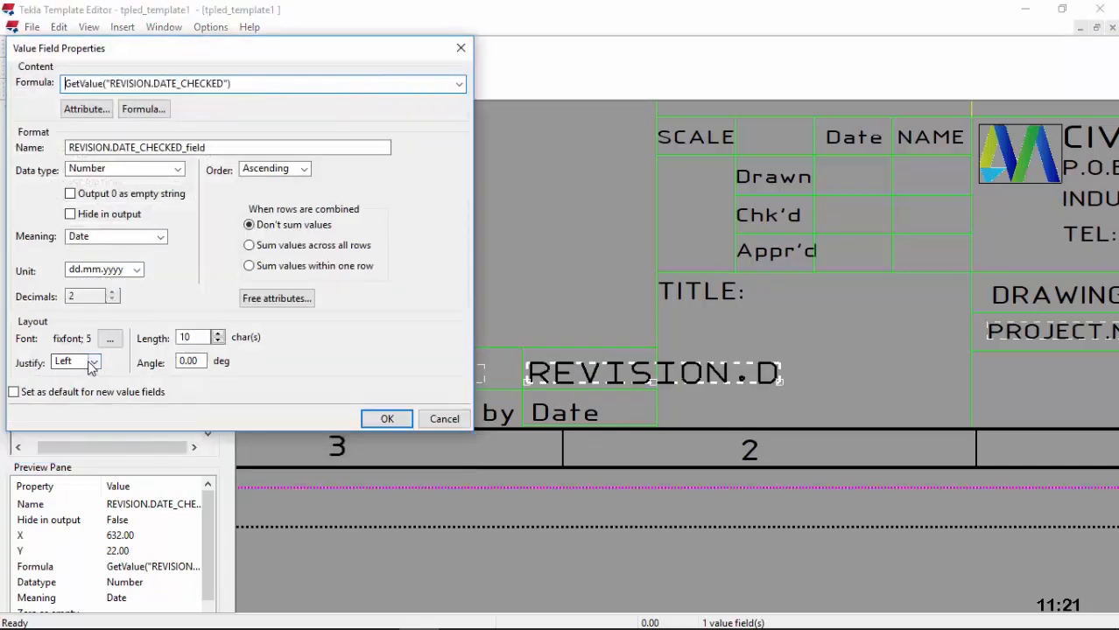
{"action": "left_click", "coordinate": [111, 339]}
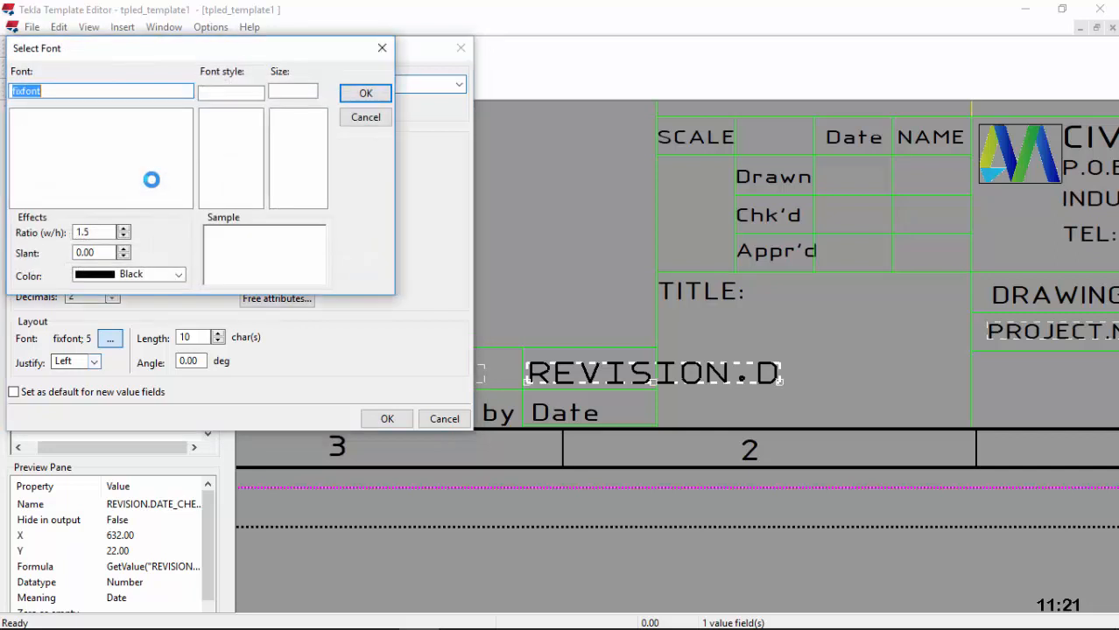
{"action": "type", "text": "I"}
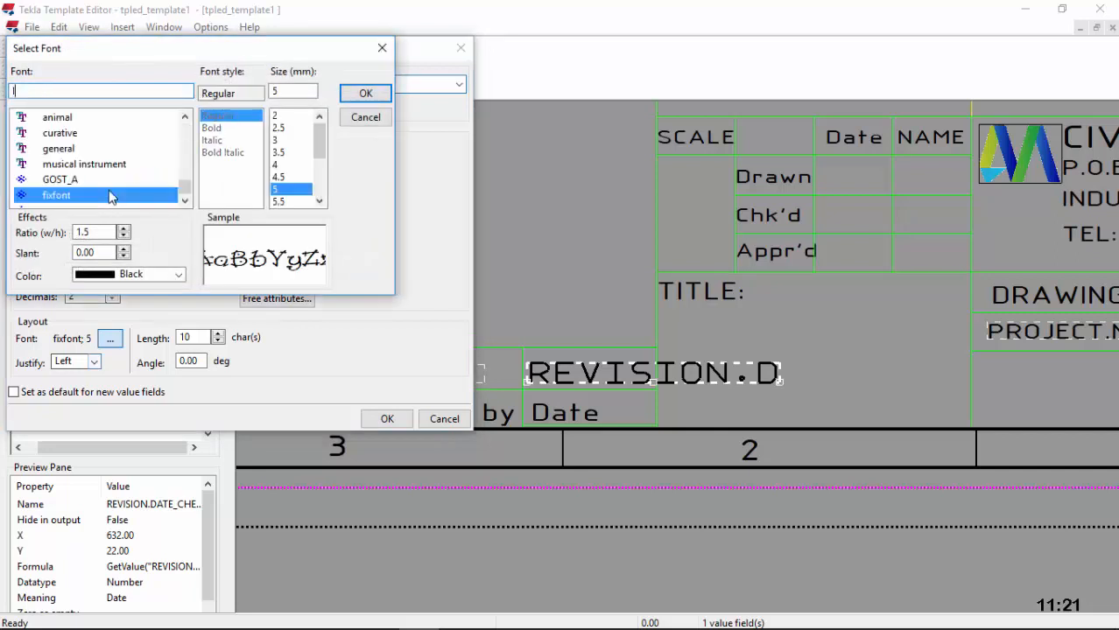
{"action": "left_click", "coordinate": [85, 180]}
{"action": "left_click", "coordinate": [279, 177]}
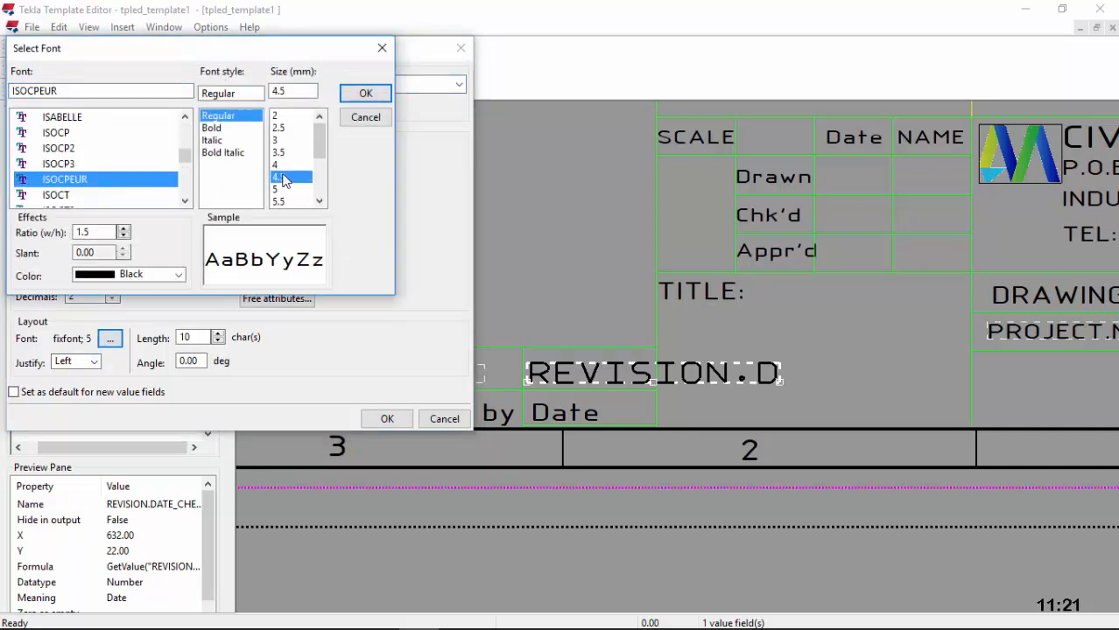
{"action": "left_click", "coordinate": [365, 92]}
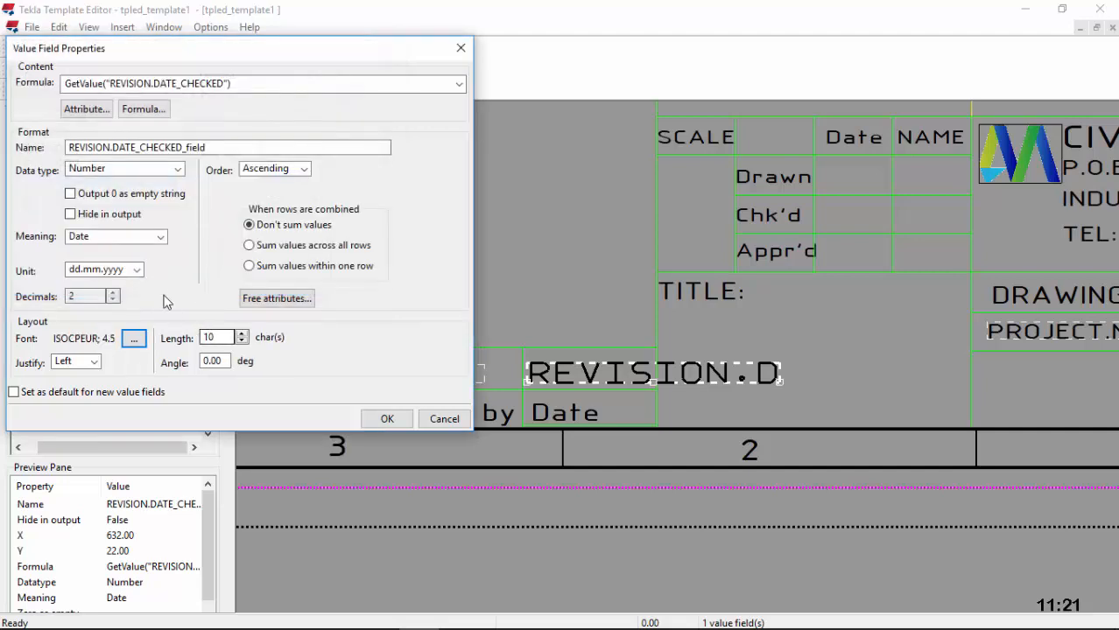
{"action": "left_click", "coordinate": [374, 422]}
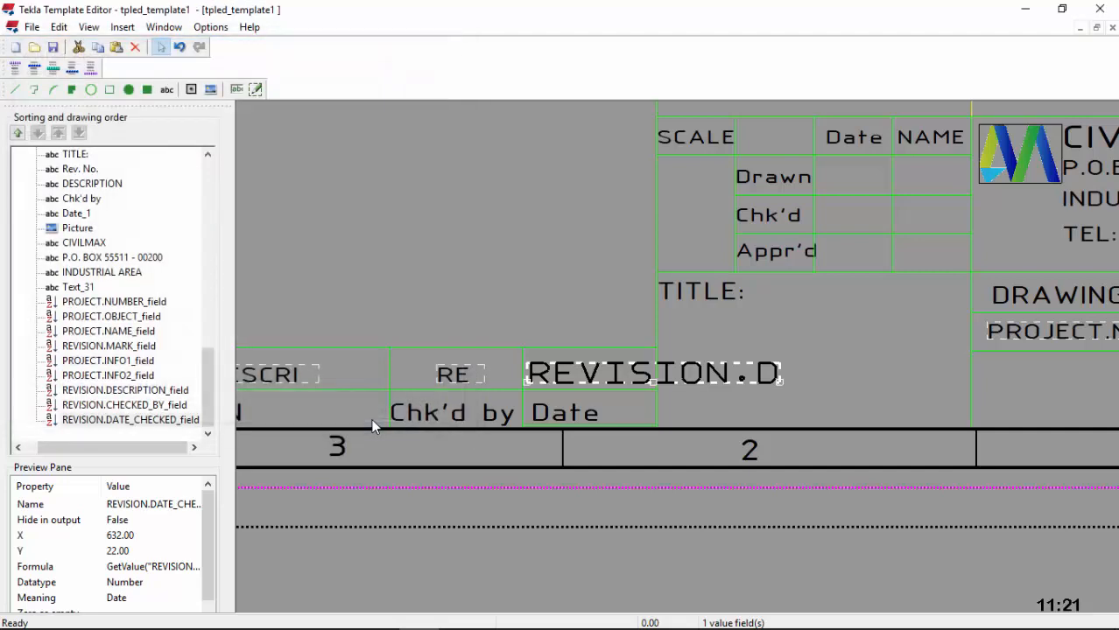
Step: Set the DATE_CHECKED field's length to 5 characters
{"action": "double_click", "coordinate": [604, 376]}
{"action": "key", "text": "Delete"}
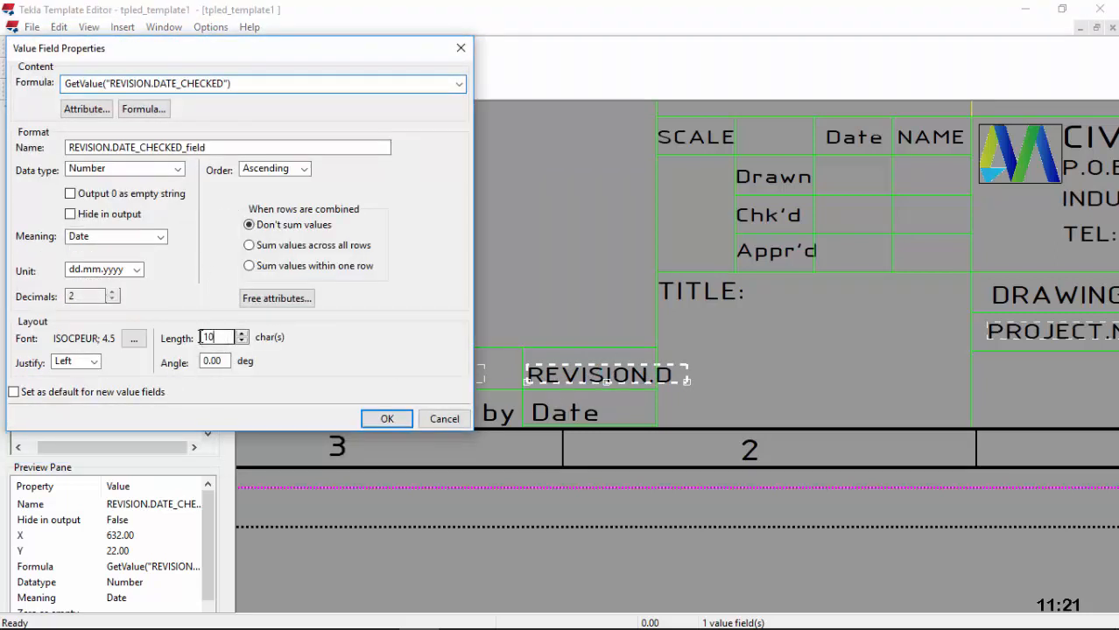
{"action": "double_click", "coordinate": [200, 337]}
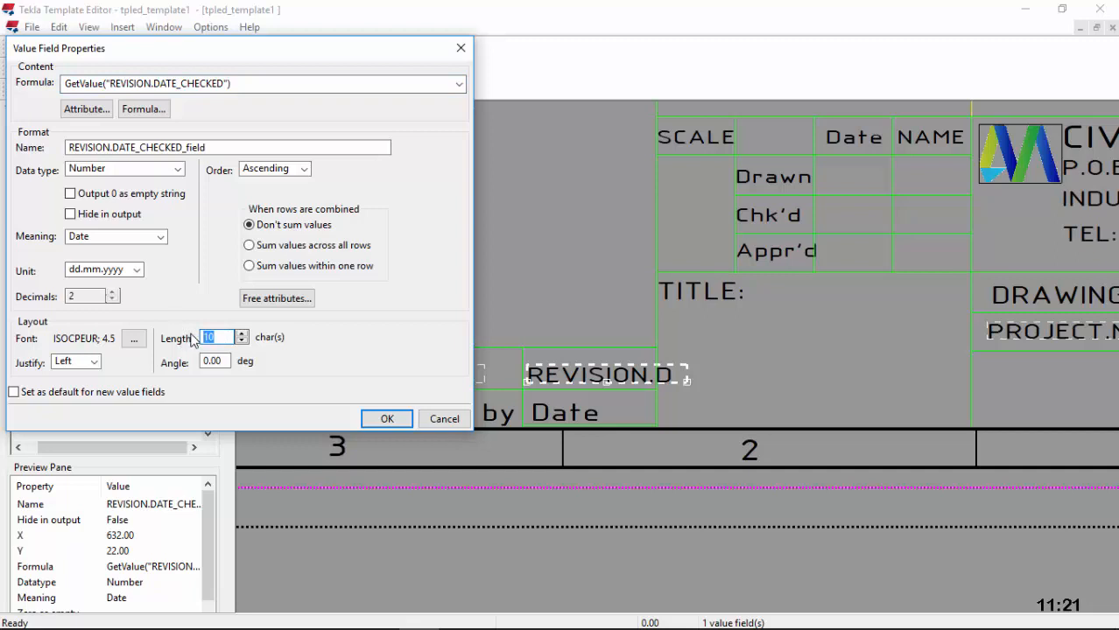
{"action": "type", "text": "5"}
{"action": "left_click", "coordinate": [386, 419]}
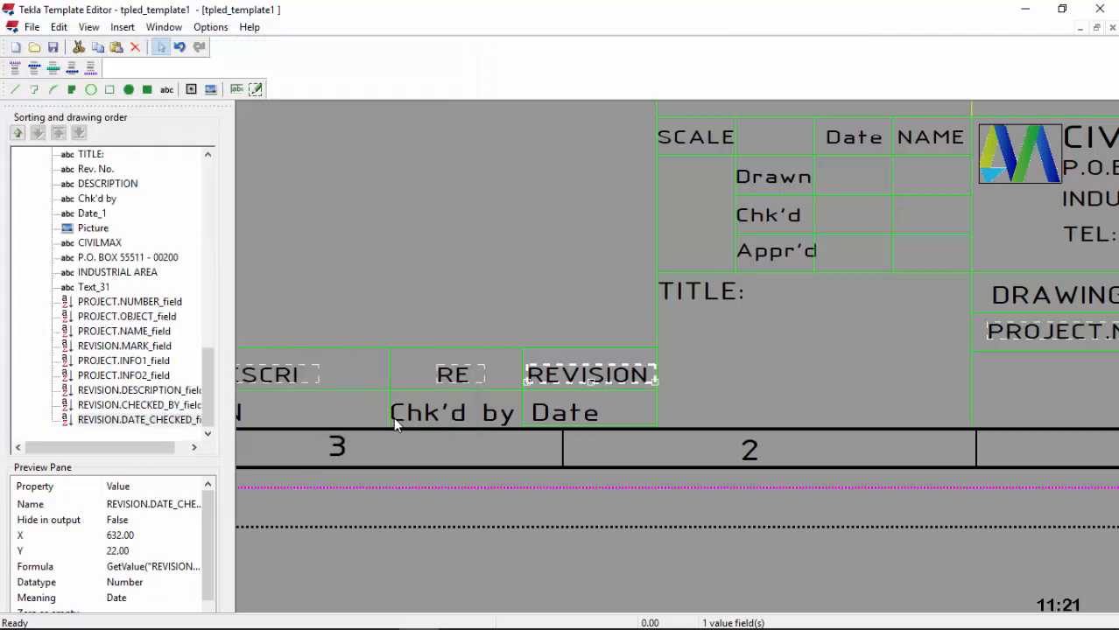
Step: Nudge the DATE_CHECKED field two steps left within its cell
{"action": "scroll", "coordinate": [590, 422], "scroll_direction": "up", "scroll_amount": 4}
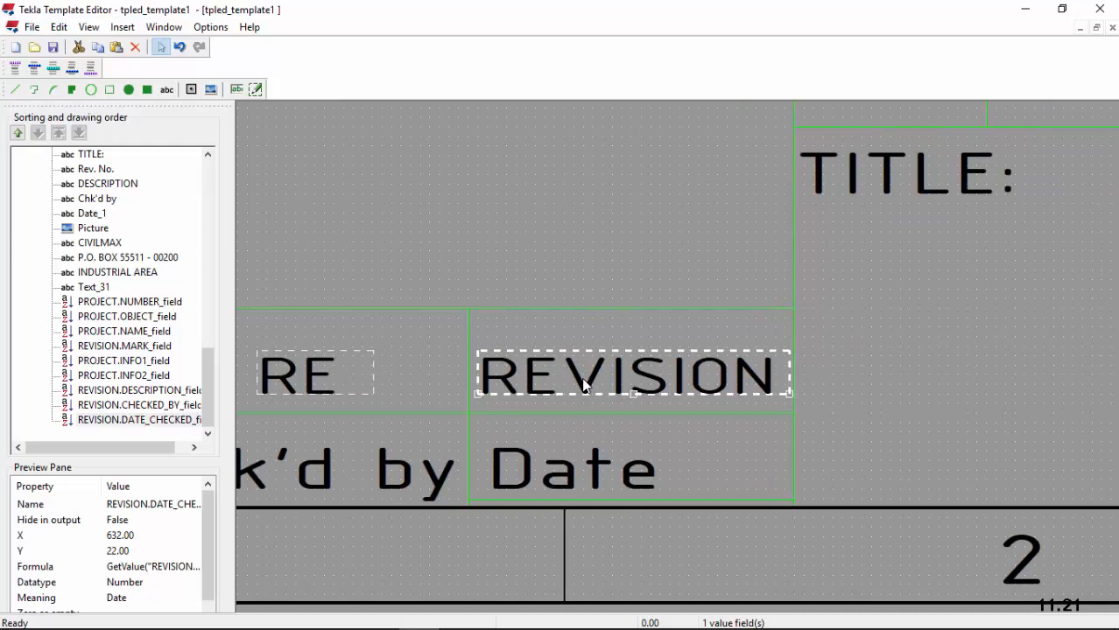
{"action": "key", "text": "Left"}
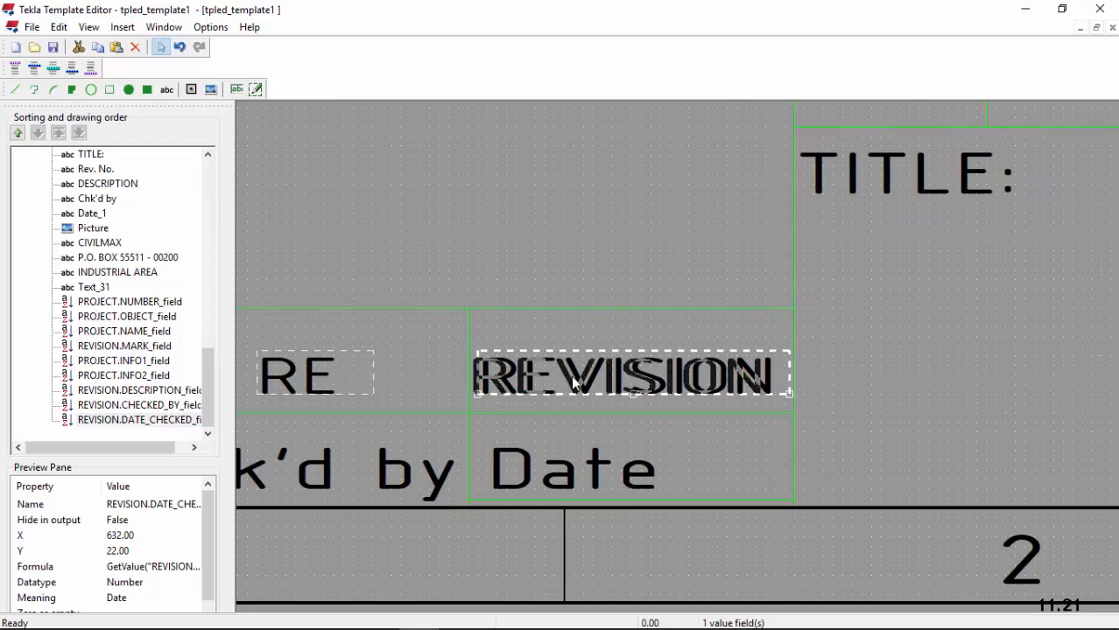
{"action": "key", "text": "Left"}
{"action": "scroll", "coordinate": [525, 390], "scroll_direction": "down", "scroll_amount": 3}
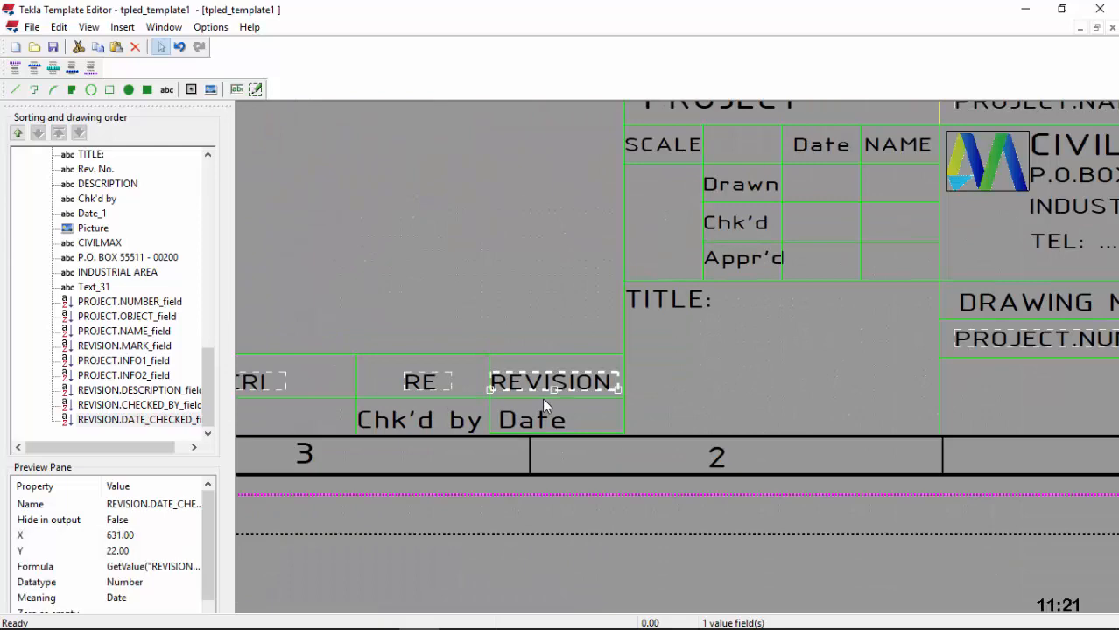
{"action": "scroll", "coordinate": [542, 403], "scroll_direction": "down", "scroll_amount": 3}
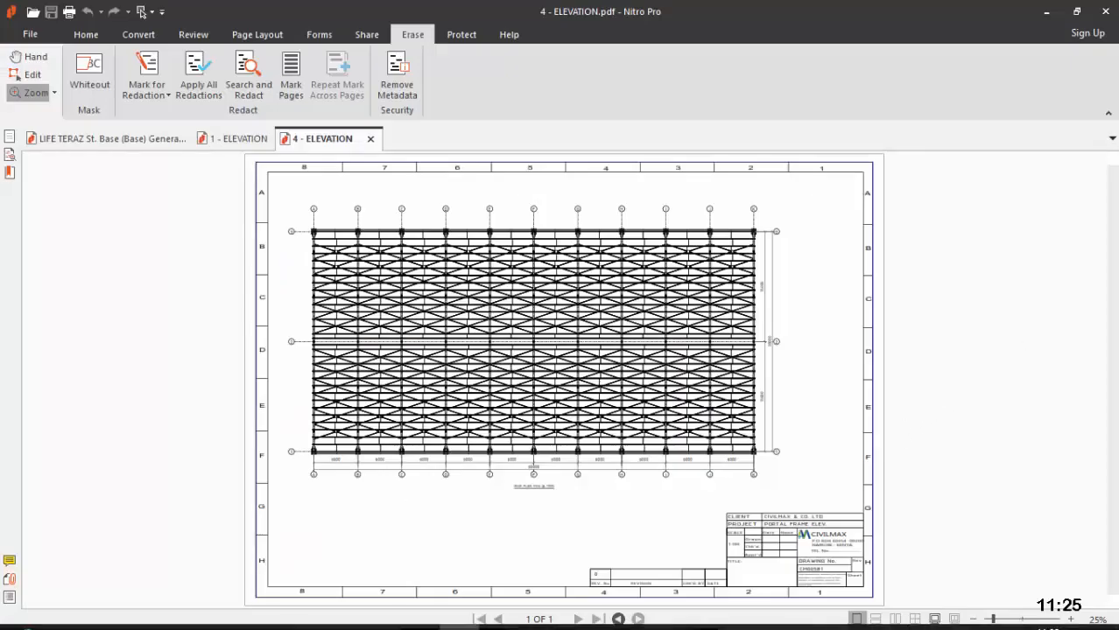
{"action": "left_click", "coordinate": [420, 615]}
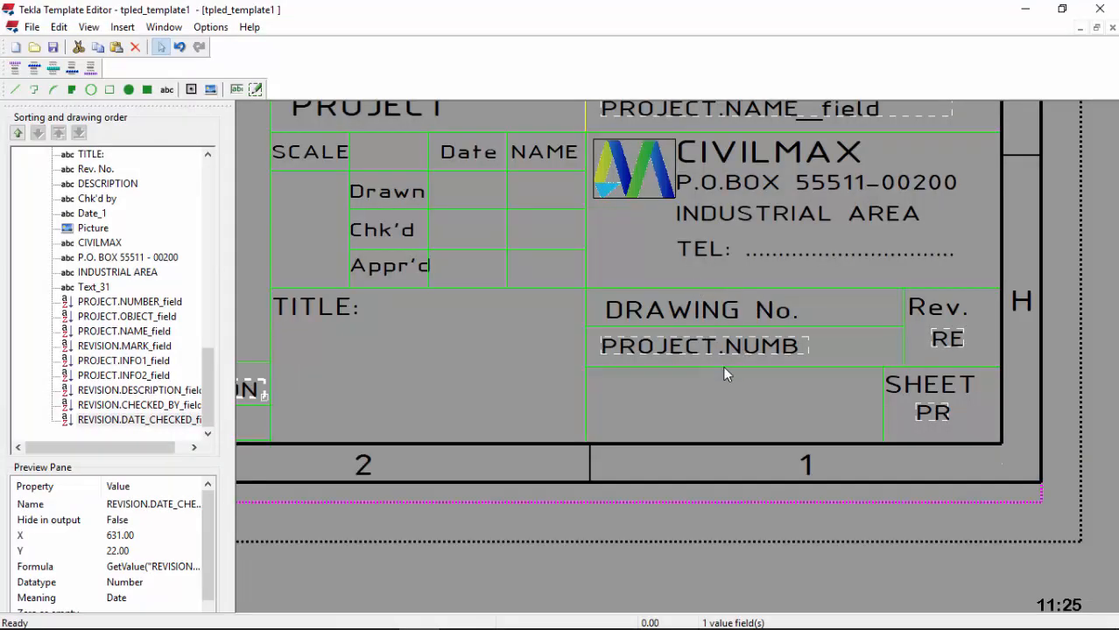
Step: Start a value field in the cell below the drawing number, then cancel it
{"action": "left_click", "coordinate": [236, 90]}
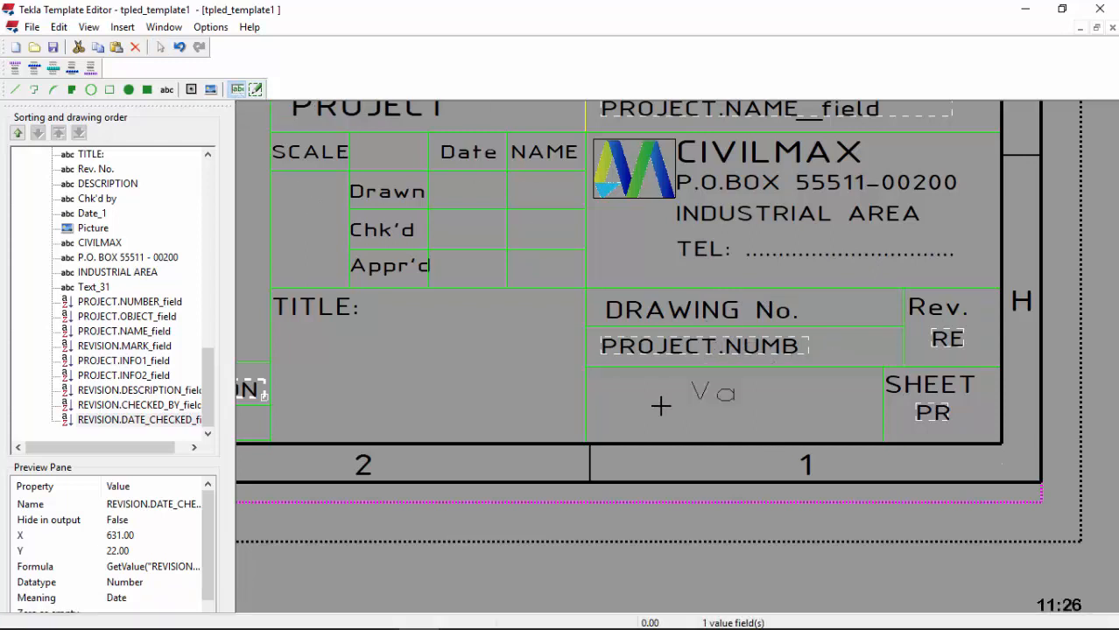
{"action": "scroll", "coordinate": [661, 403], "scroll_direction": "up", "scroll_amount": 2}
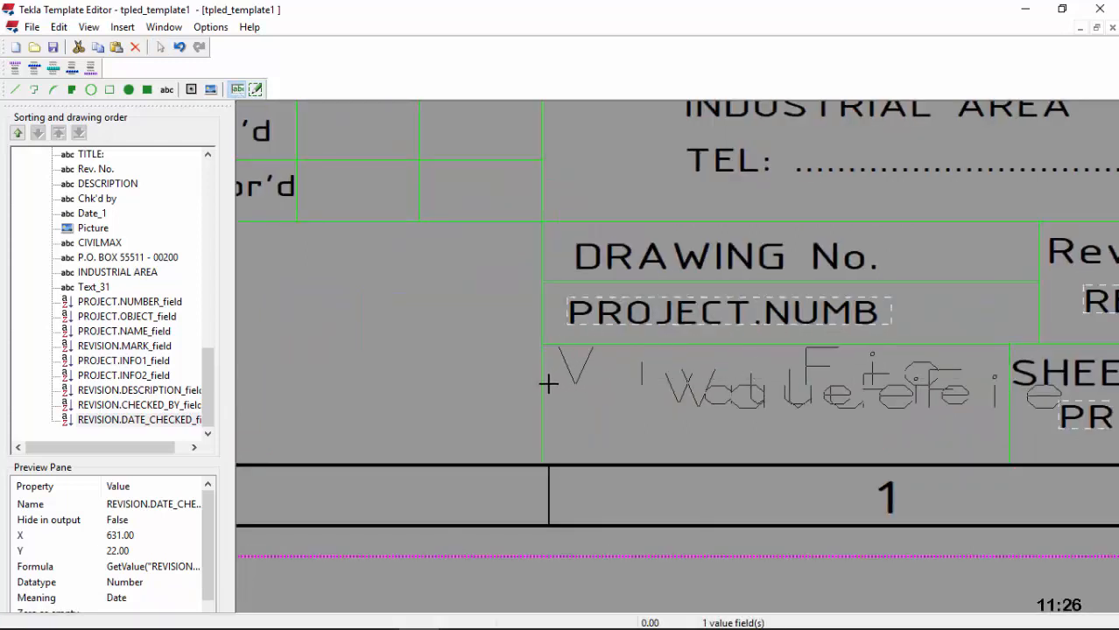
{"action": "scroll", "coordinate": [546, 383], "scroll_direction": "up", "scroll_amount": 1}
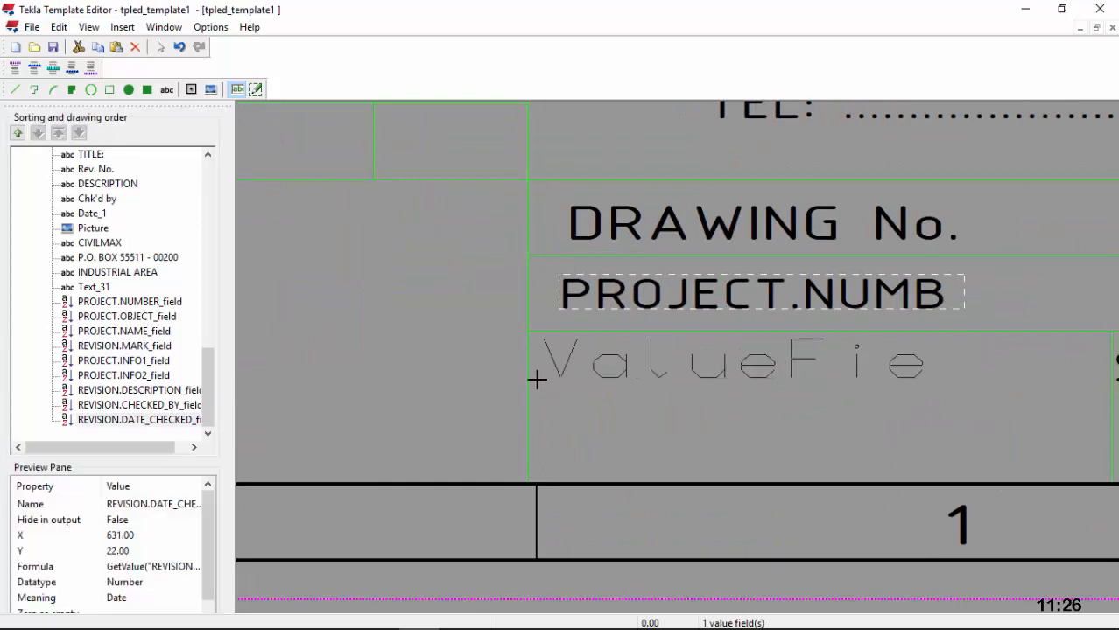
{"action": "left_click", "coordinate": [543, 380]}
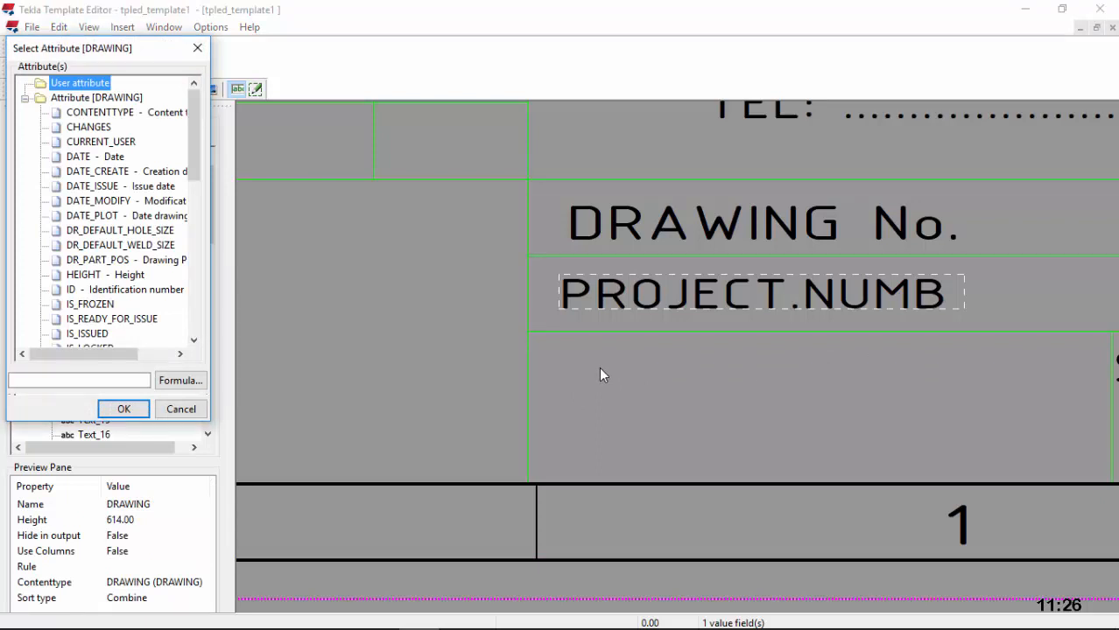
{"action": "left_click", "coordinate": [197, 47]}
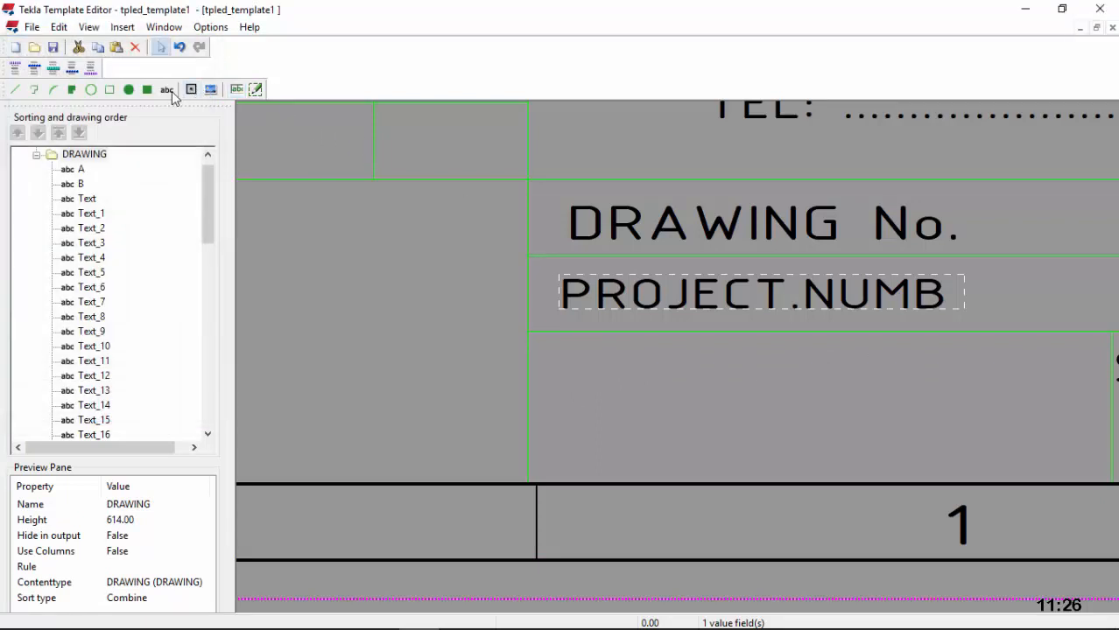
Step: Create the text 'This remains our property' for placement above the title block
{"action": "left_click", "coordinate": [171, 91]}
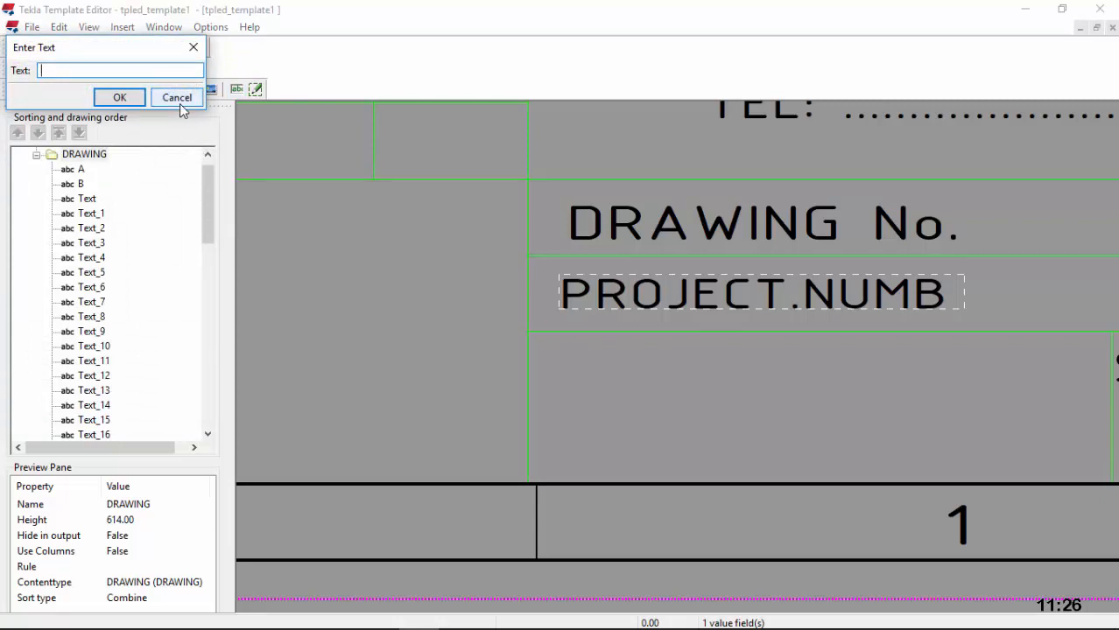
{"action": "type", "text": "t"}
{"action": "key", "text": "BackSpace"}
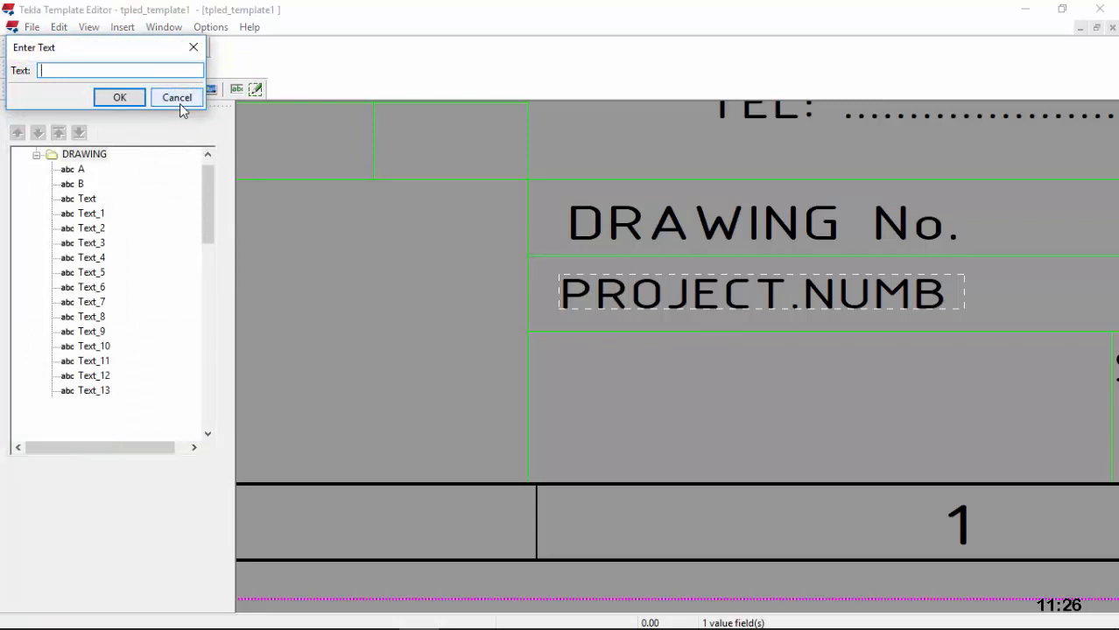
{"action": "type", "text": "Th"}
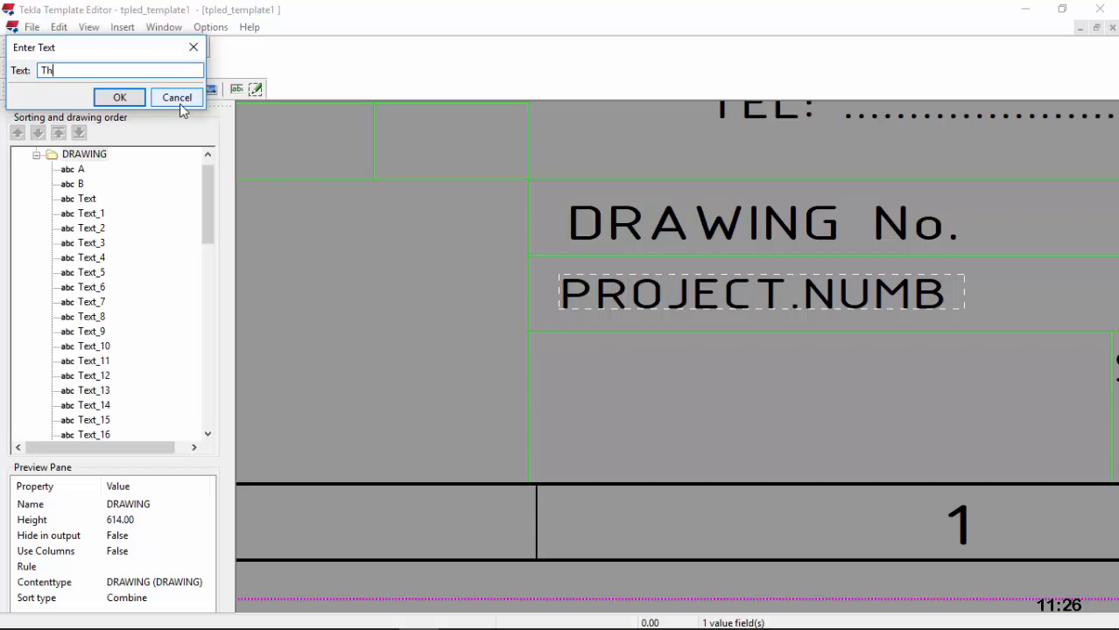
{"action": "type", "text": "is remains our property,"}
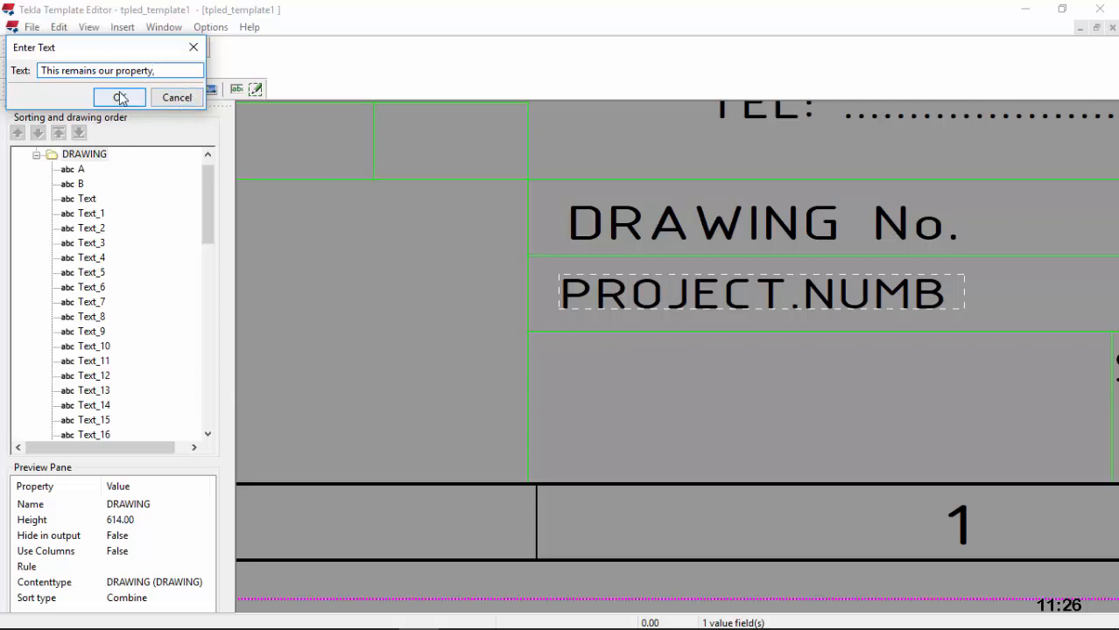
{"action": "left_click", "coordinate": [120, 97]}
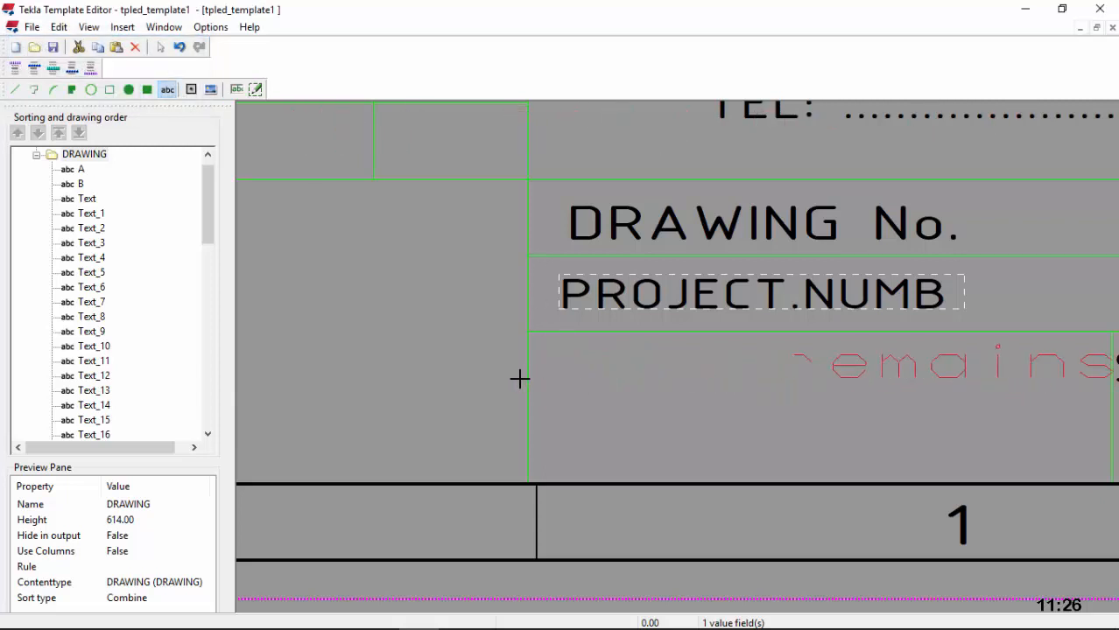
{"action": "left_click", "coordinate": [560, 396]}
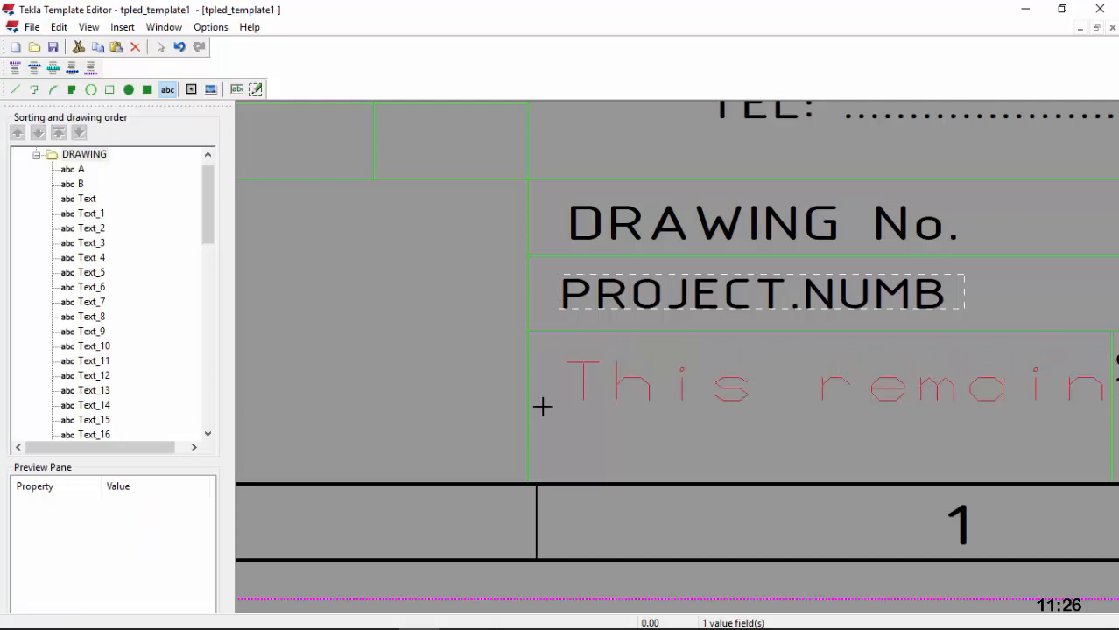
{"action": "scroll", "coordinate": [594, 386], "scroll_direction": "down", "scroll_amount": 4}
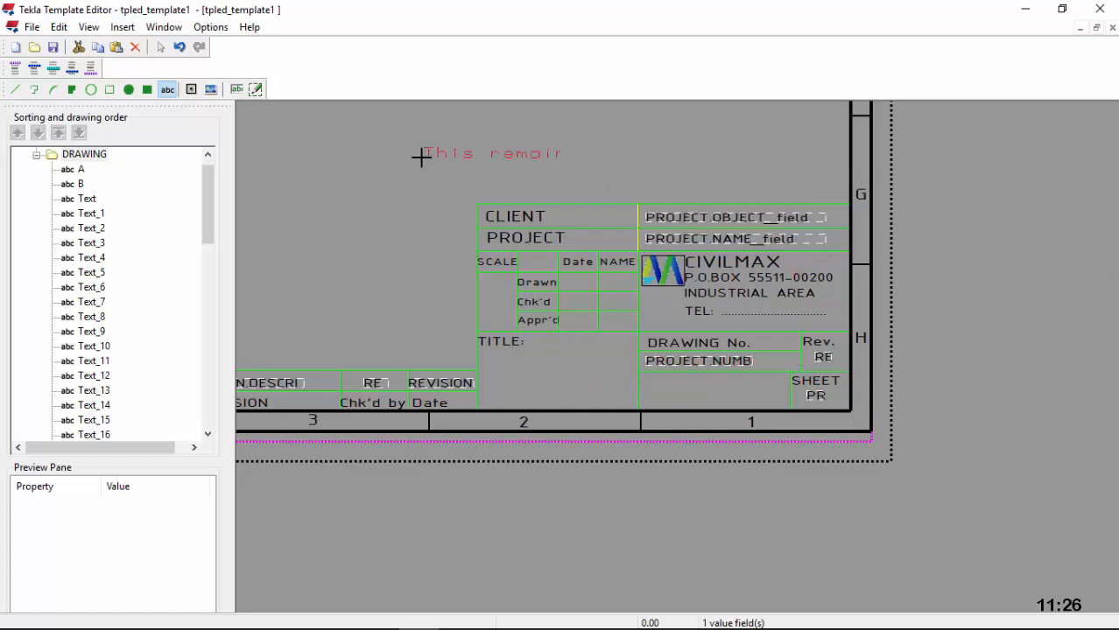
Step: Drop the notice above the title block and make it black ISOCPEUR size 3
{"action": "left_click", "coordinate": [450, 161]}
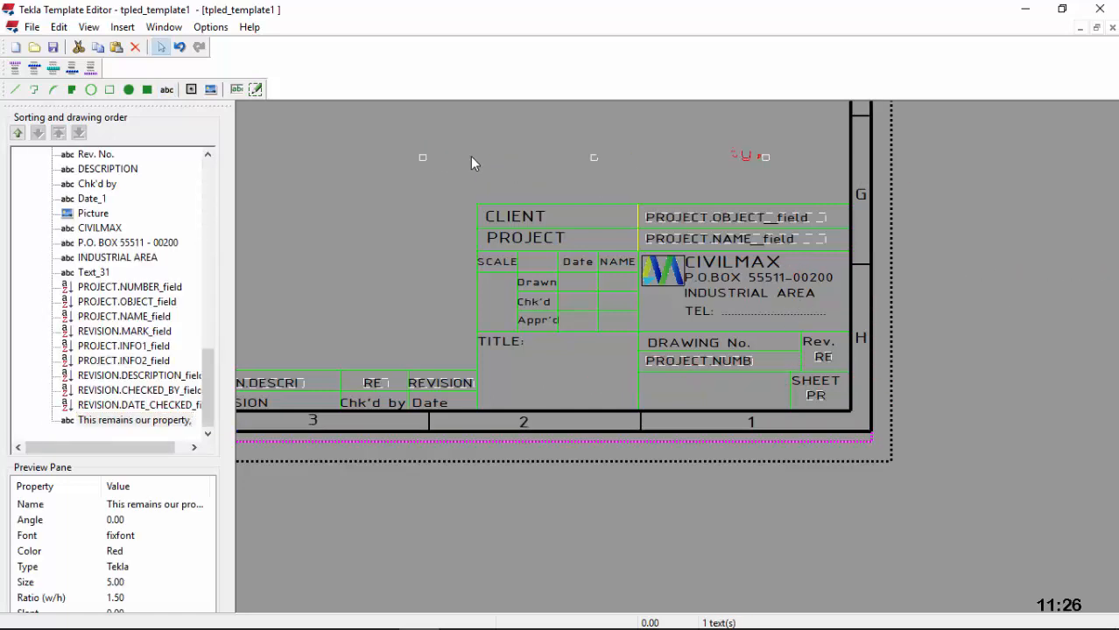
{"action": "double_click", "coordinate": [470, 156]}
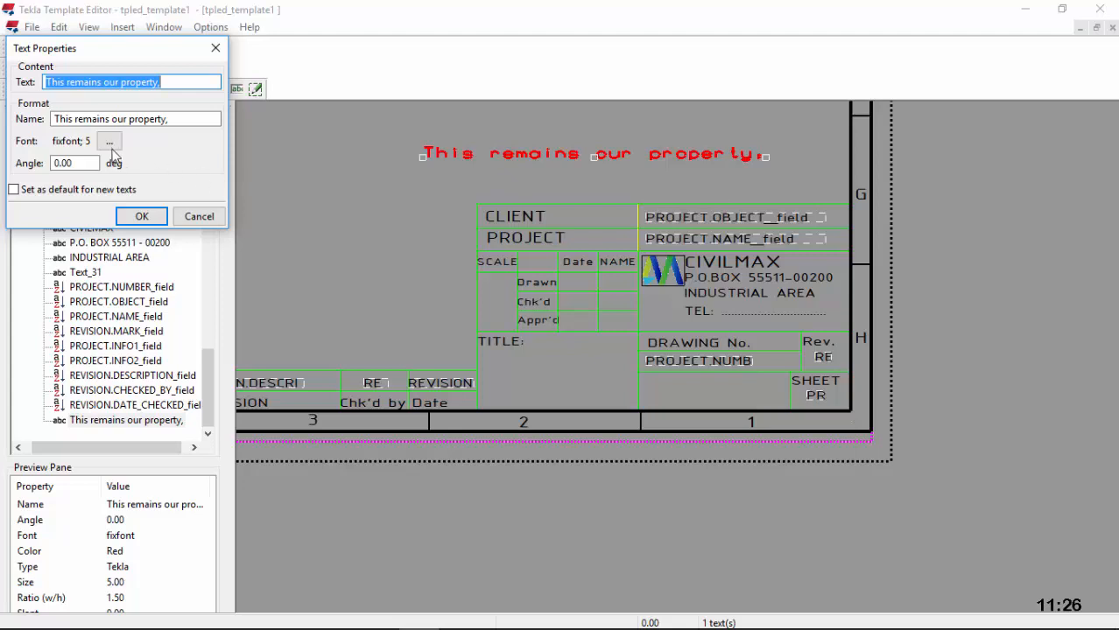
{"action": "left_click", "coordinate": [109, 142]}
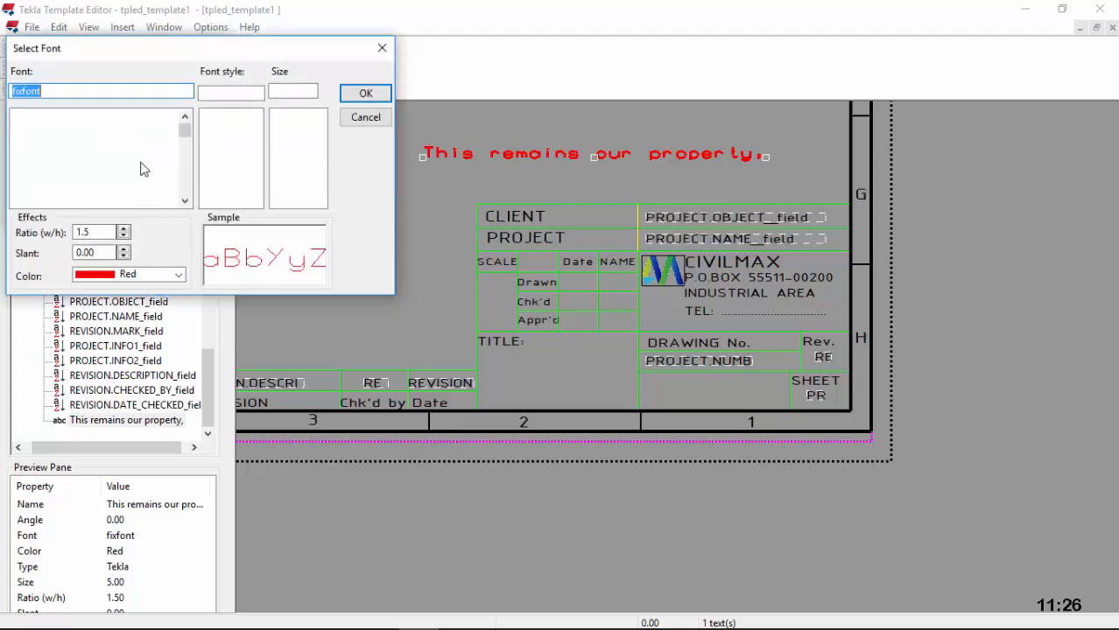
{"action": "type", "text": "i"}
{"action": "left_click", "coordinate": [84, 180]}
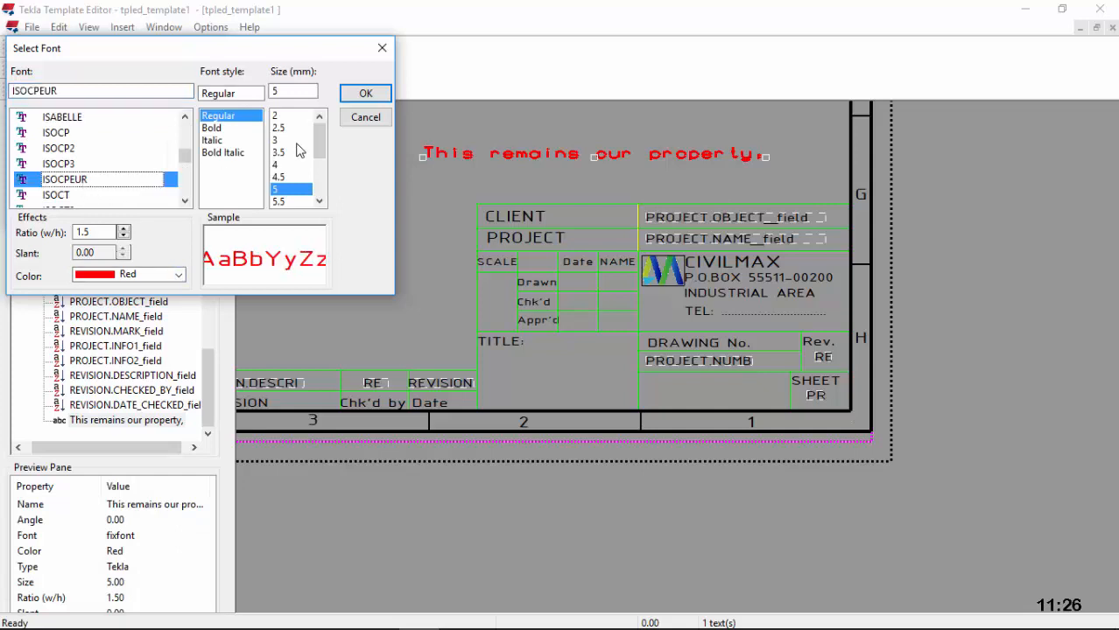
{"action": "left_click", "coordinate": [279, 153]}
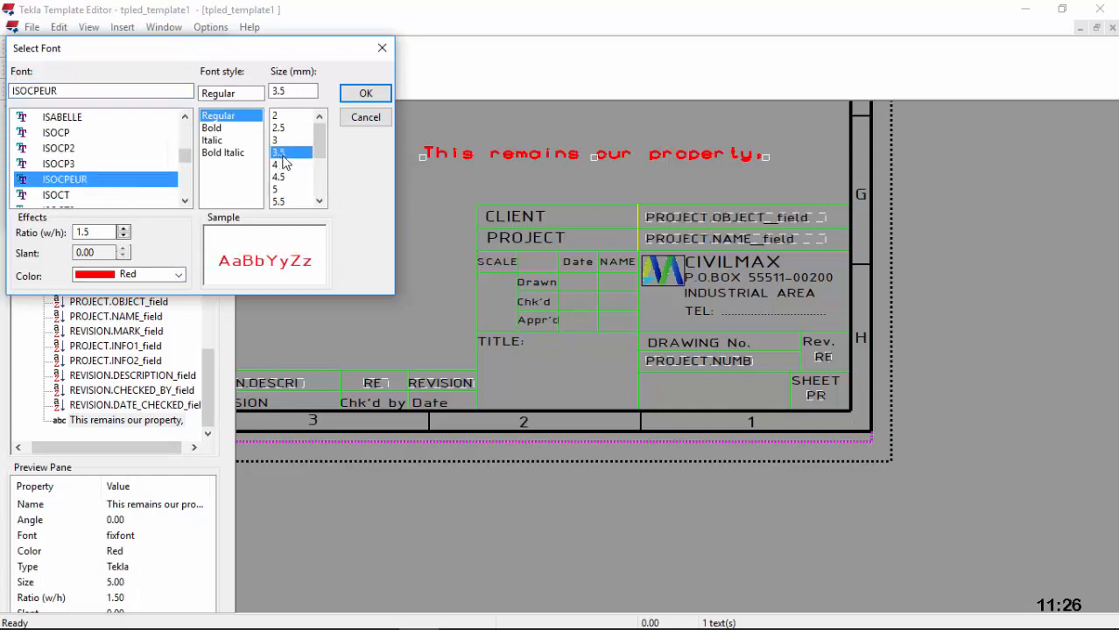
{"action": "left_click", "coordinate": [277, 140]}
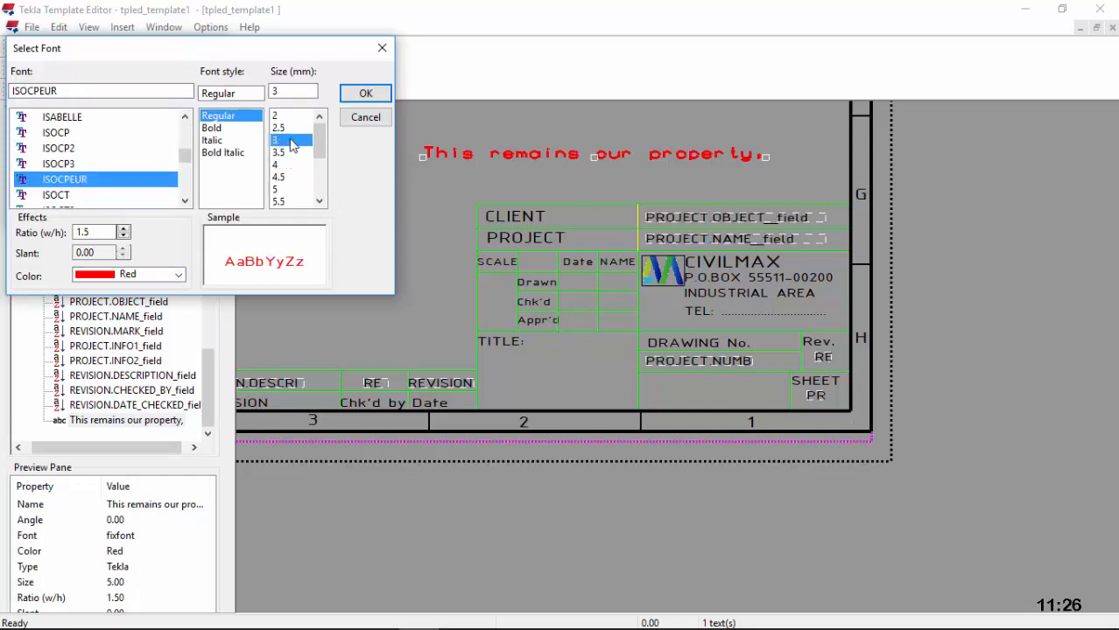
{"action": "left_click", "coordinate": [166, 274]}
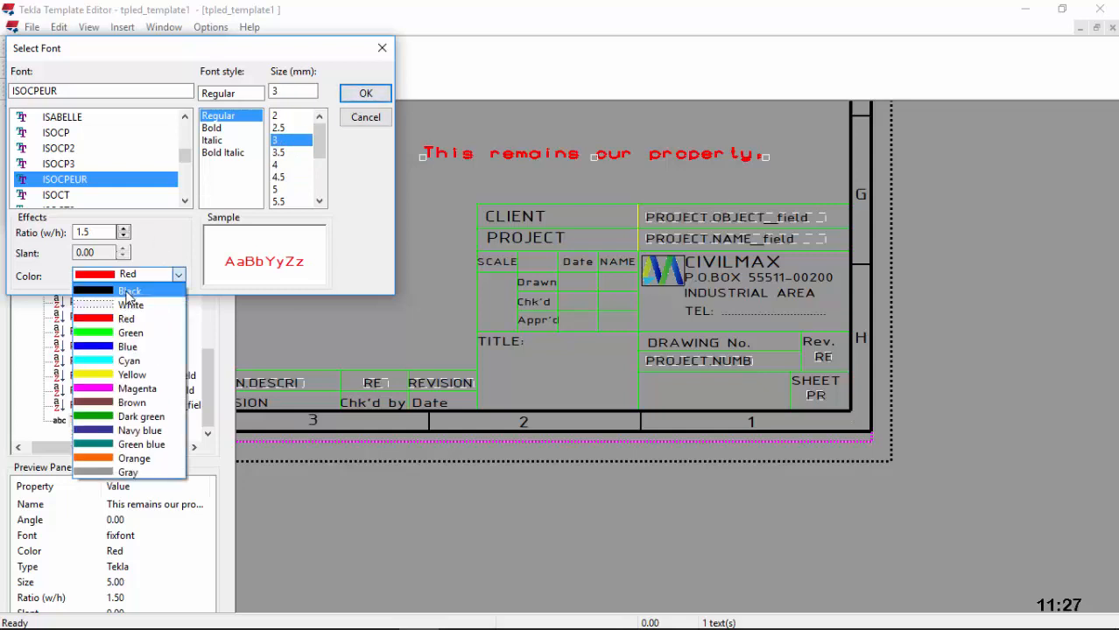
{"action": "left_click", "coordinate": [98, 290]}
{"action": "left_click", "coordinate": [365, 93]}
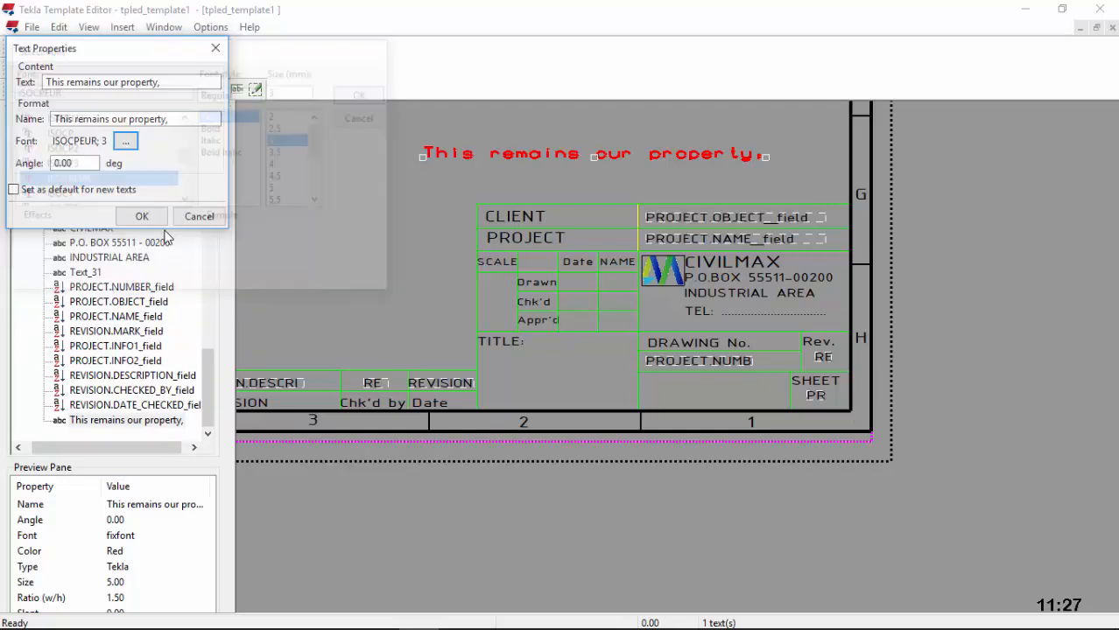
{"action": "left_click", "coordinate": [143, 215]}
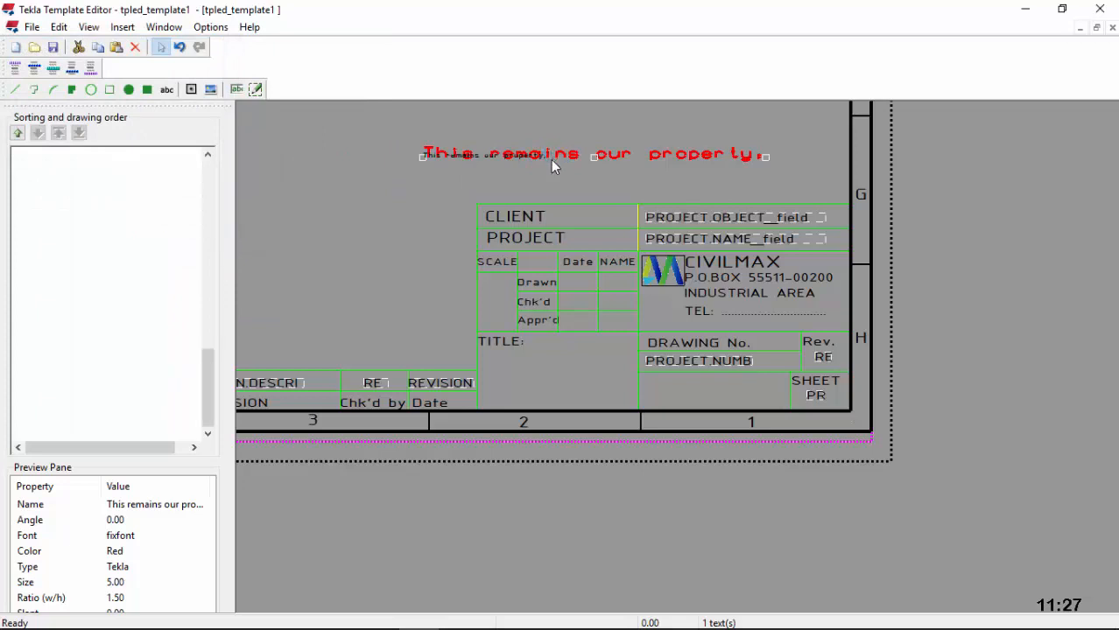
Step: Move the notice into the cell below the drawing number and paste a copy
{"action": "left_click_drag", "start_coordinate": [455, 156], "coordinate": [685, 386]}
{"action": "scroll", "coordinate": [686, 386], "scroll_direction": "up", "scroll_amount": 5}
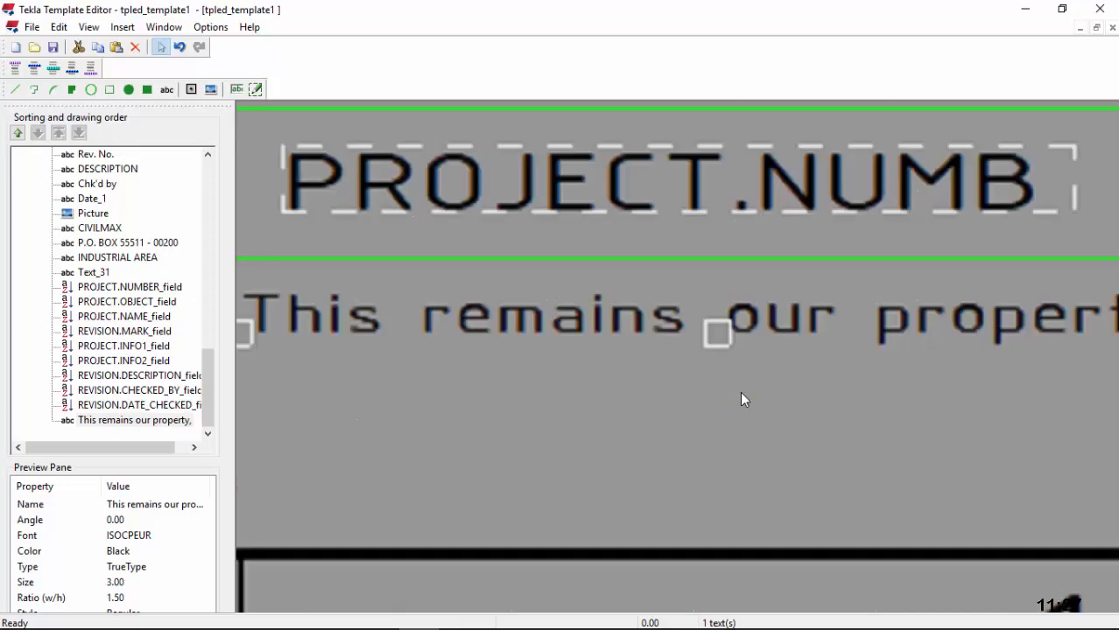
{"action": "scroll", "coordinate": [710, 345], "scroll_direction": "down", "scroll_amount": 3}
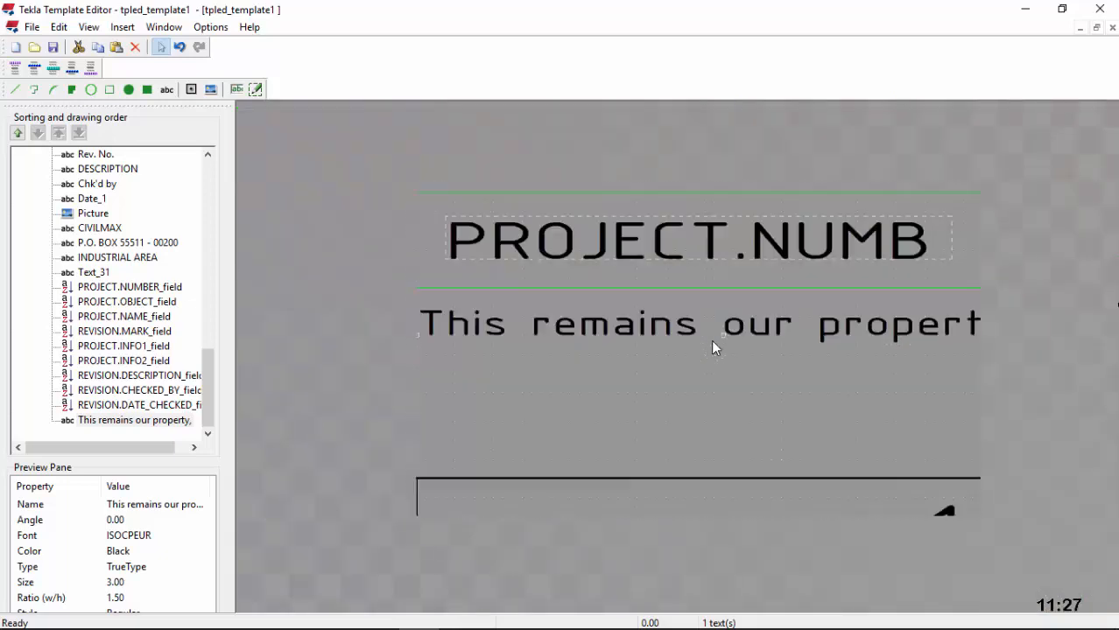
{"action": "right_click", "coordinate": [856, 335]}
{"action": "left_click", "coordinate": [908, 400]}
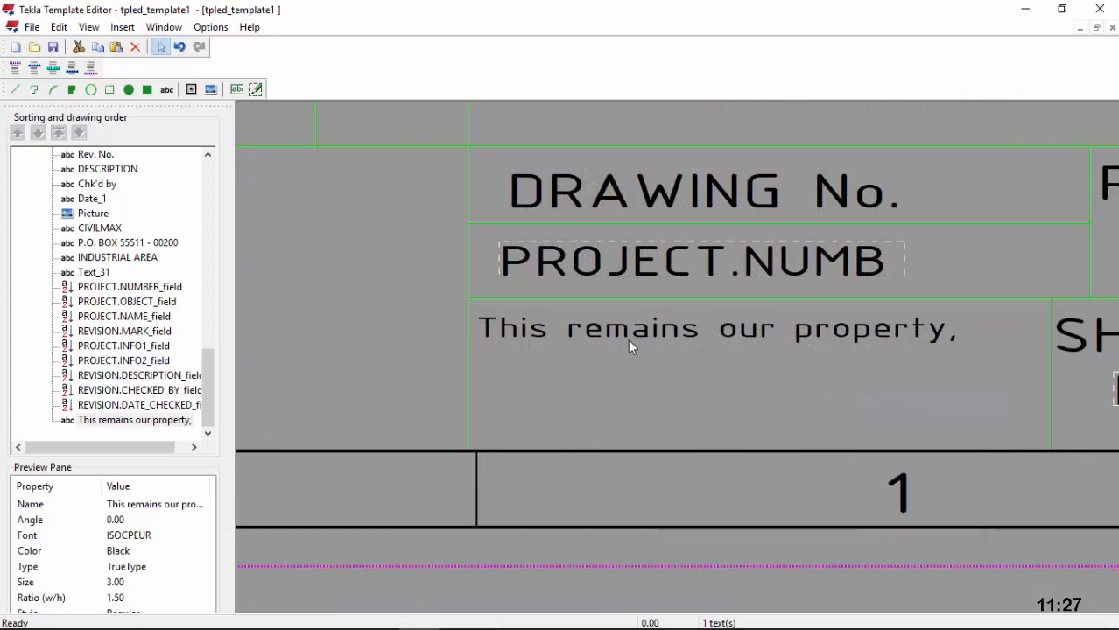
{"action": "right_click", "coordinate": [489, 368]}
{"action": "left_click", "coordinate": [543, 454]}
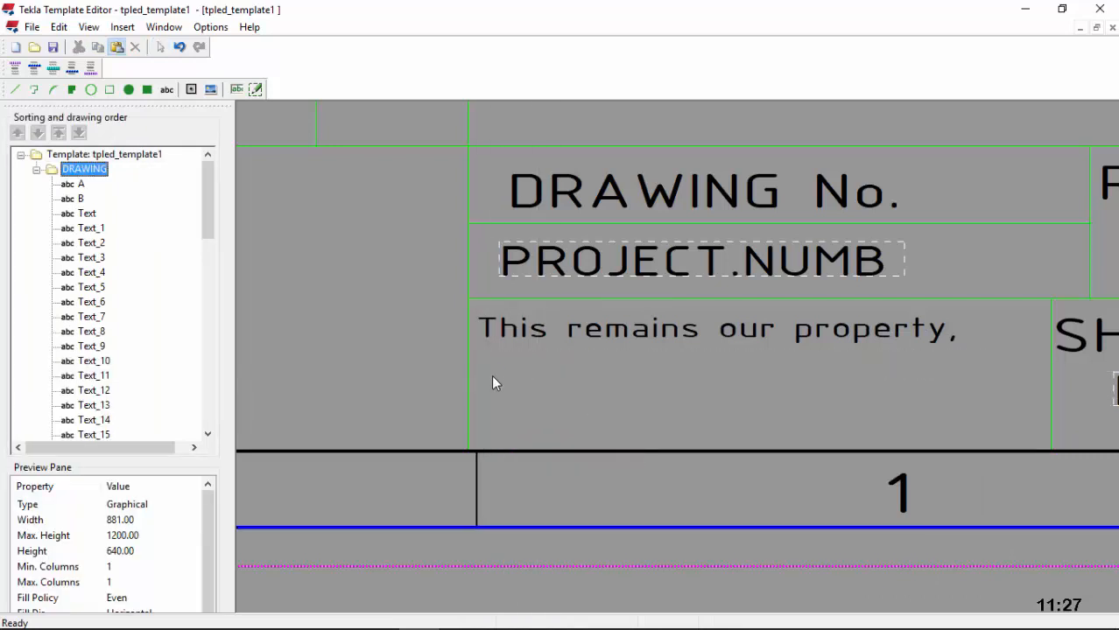
Step: Reword the pasted copy 'no copying or handing over', move it under line one, paste again
{"action": "left_click", "coordinate": [495, 376]}
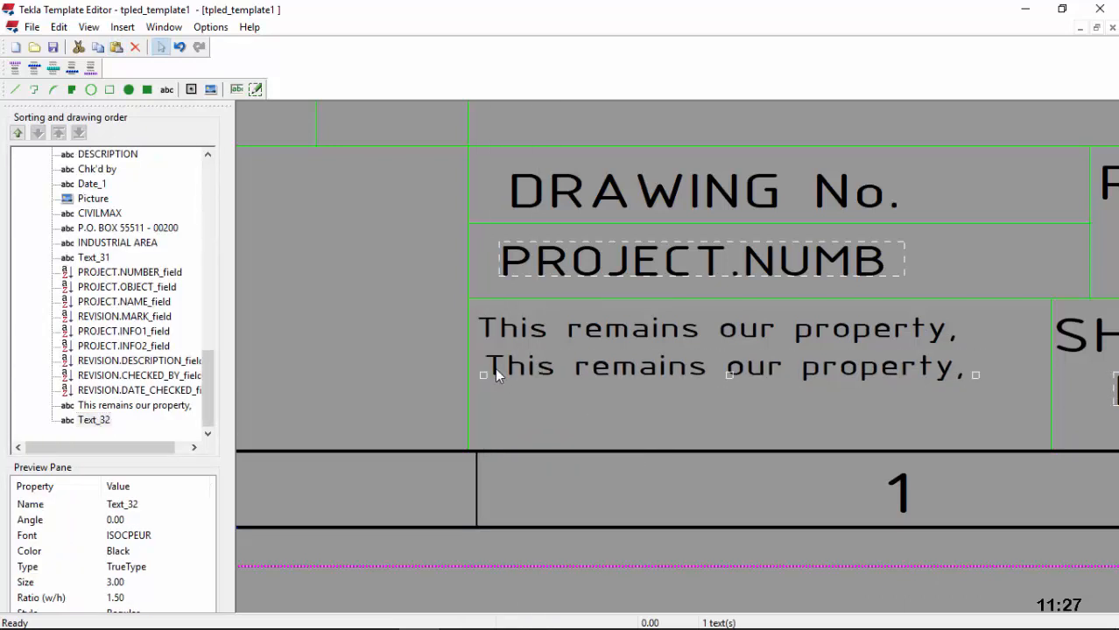
{"action": "double_click", "coordinate": [603, 351]}
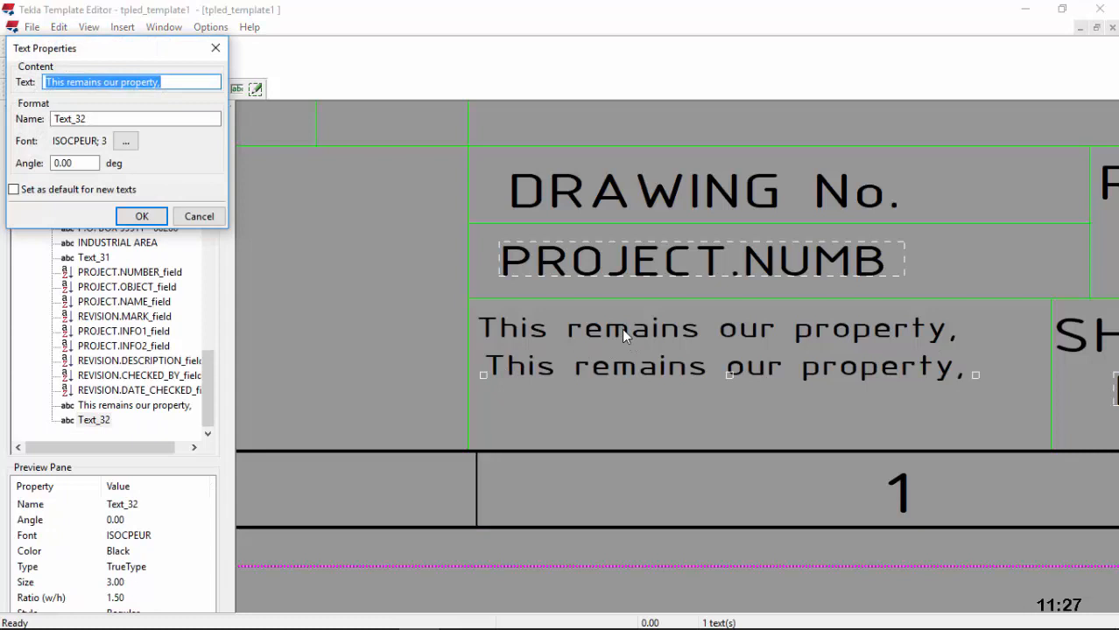
{"action": "type", "text": "no co"}
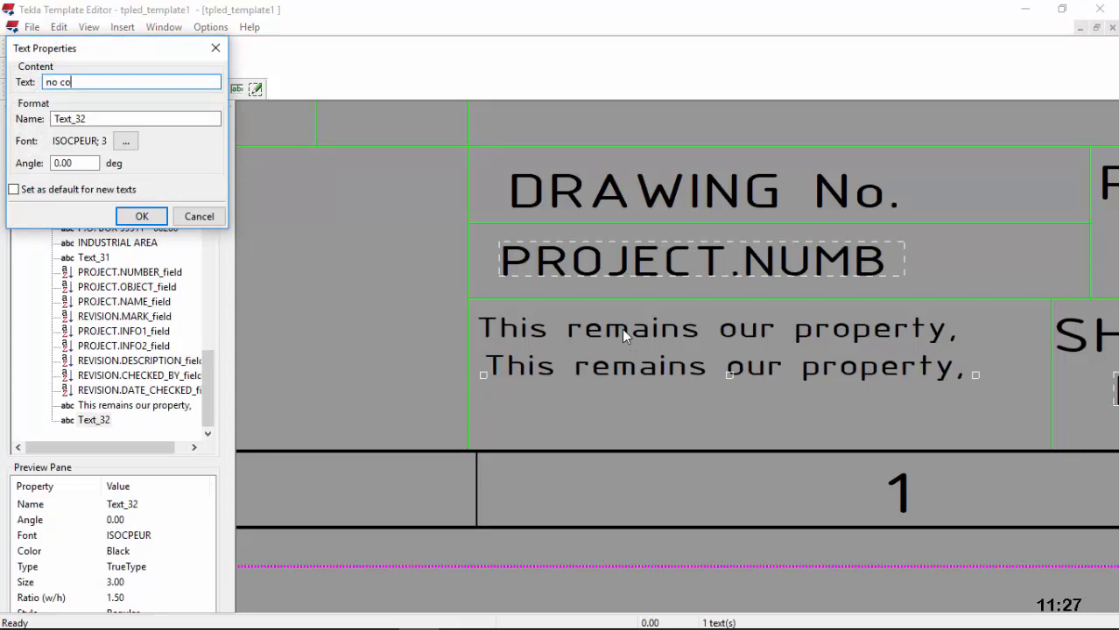
{"action": "type", "text": "pying or handing over"}
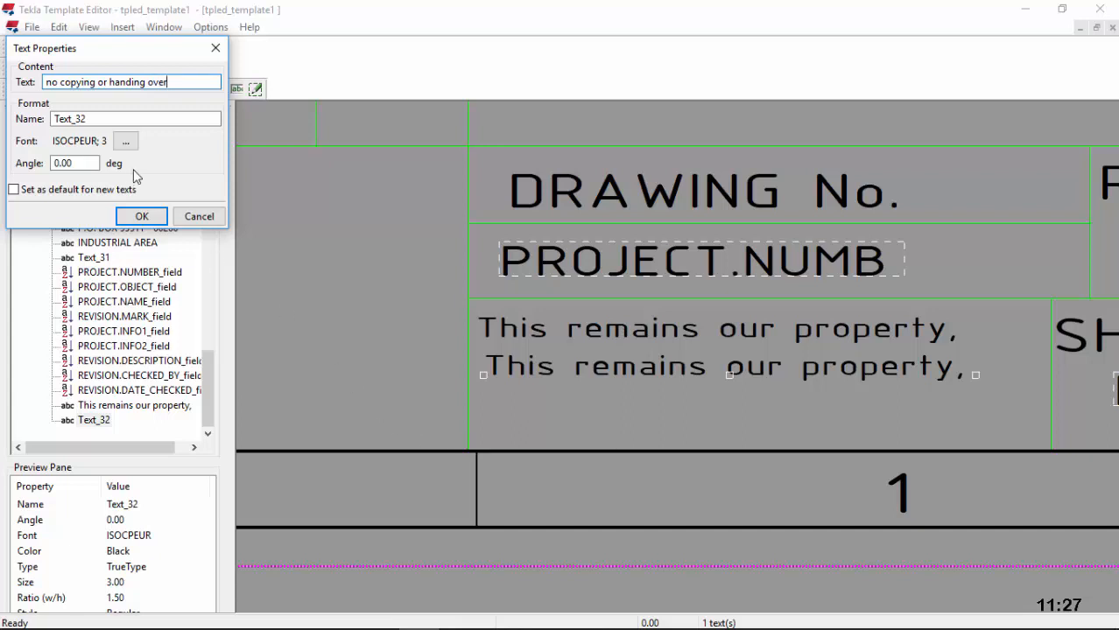
{"action": "left_click", "coordinate": [142, 216]}
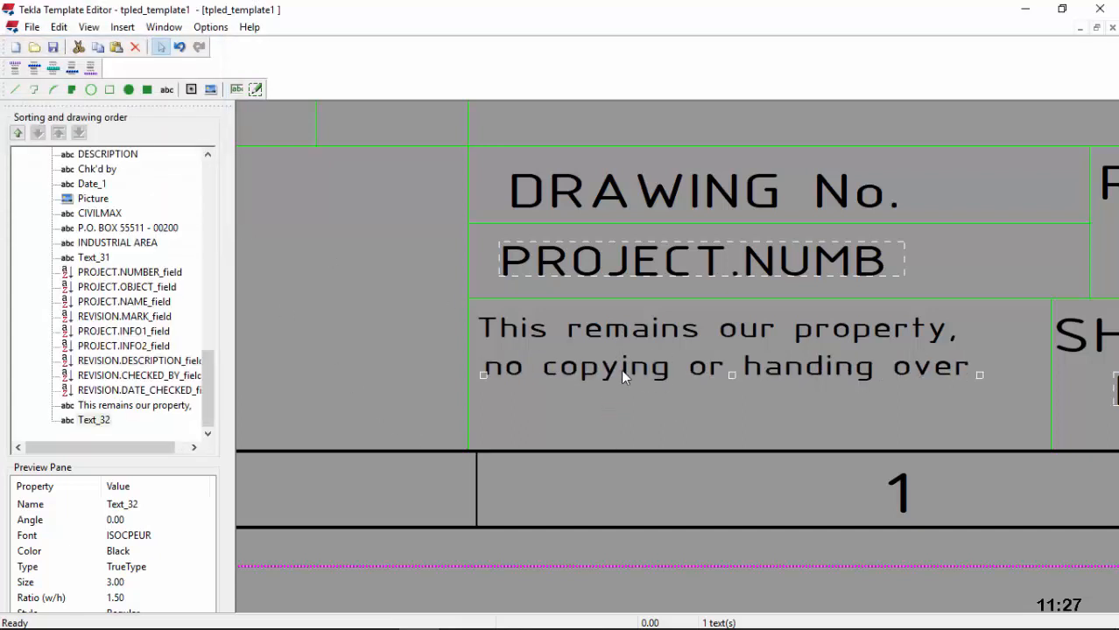
{"action": "left_click_drag", "start_coordinate": [621, 374], "coordinate": [623, 351]}
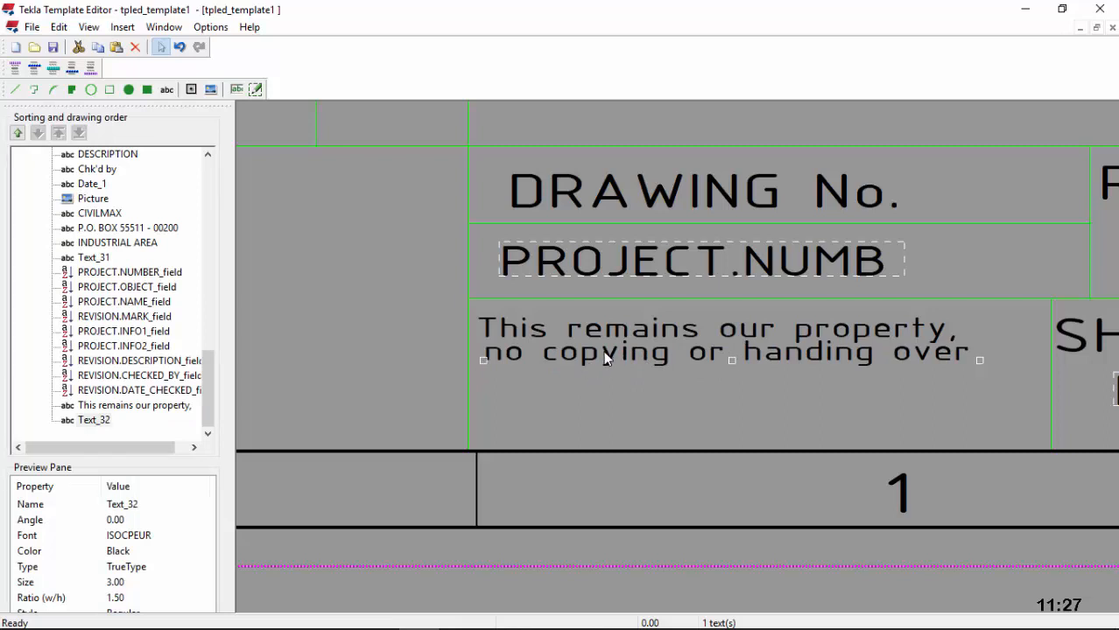
{"action": "right_click", "coordinate": [600, 383]}
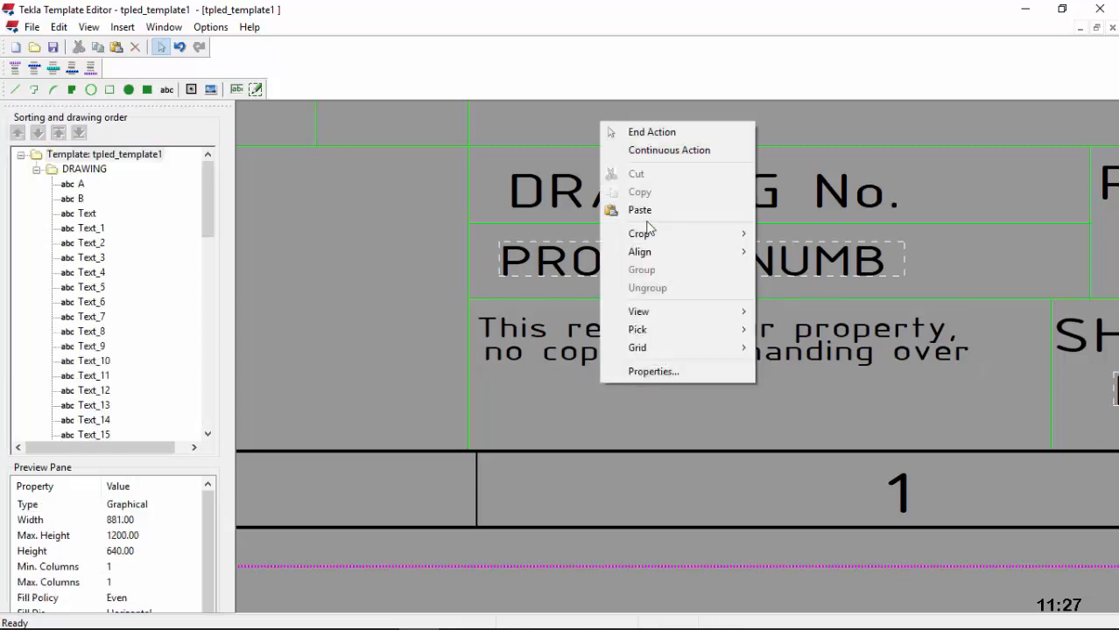
{"action": "left_click", "coordinate": [638, 210]}
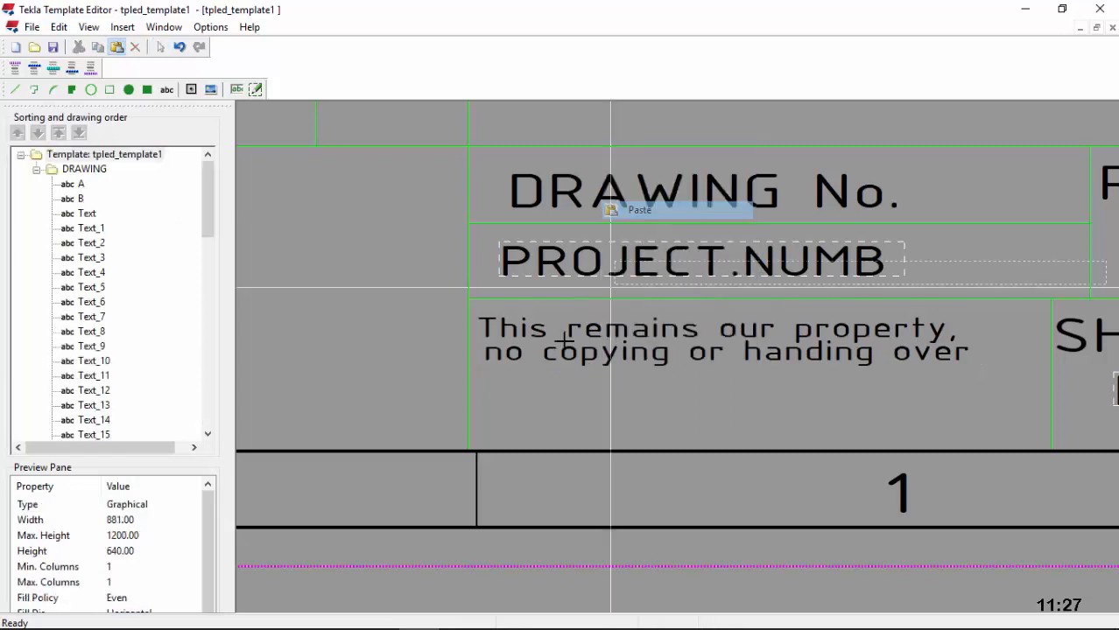
Step: Place the copy as a third line reading 'third parties with out our consent'
{"action": "left_click", "coordinate": [483, 392]}
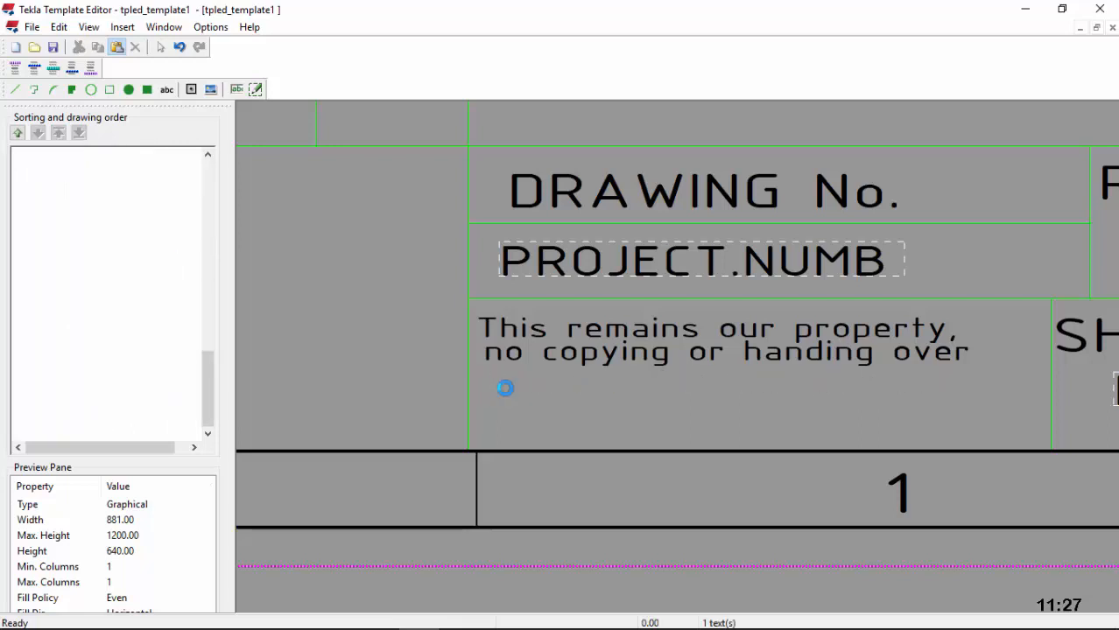
{"action": "double_click", "coordinate": [512, 388]}
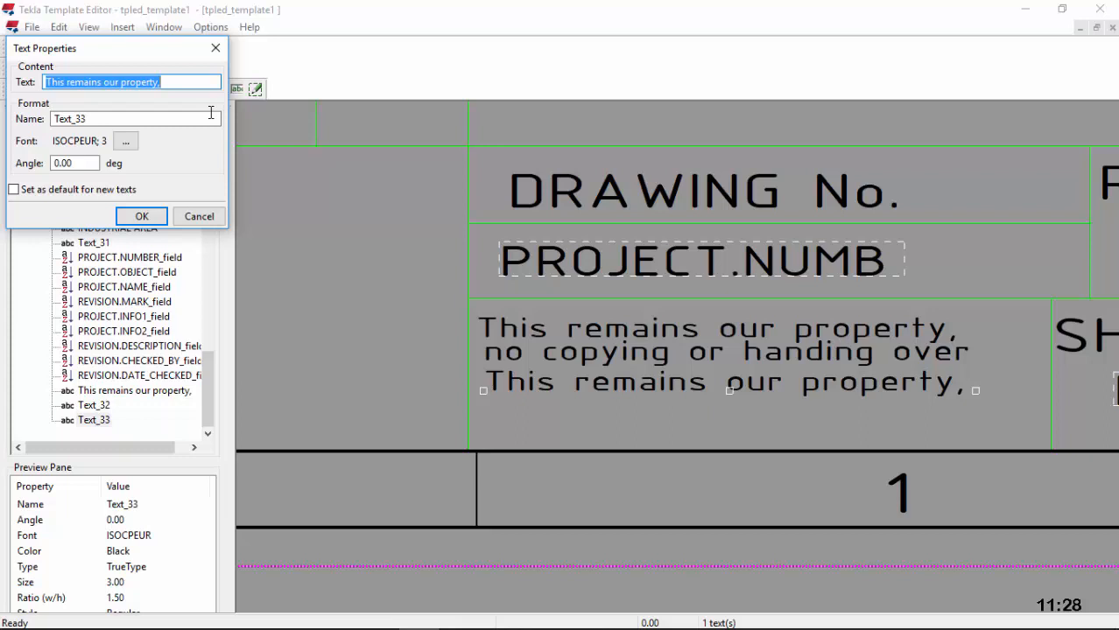
{"action": "type", "text": "third"}
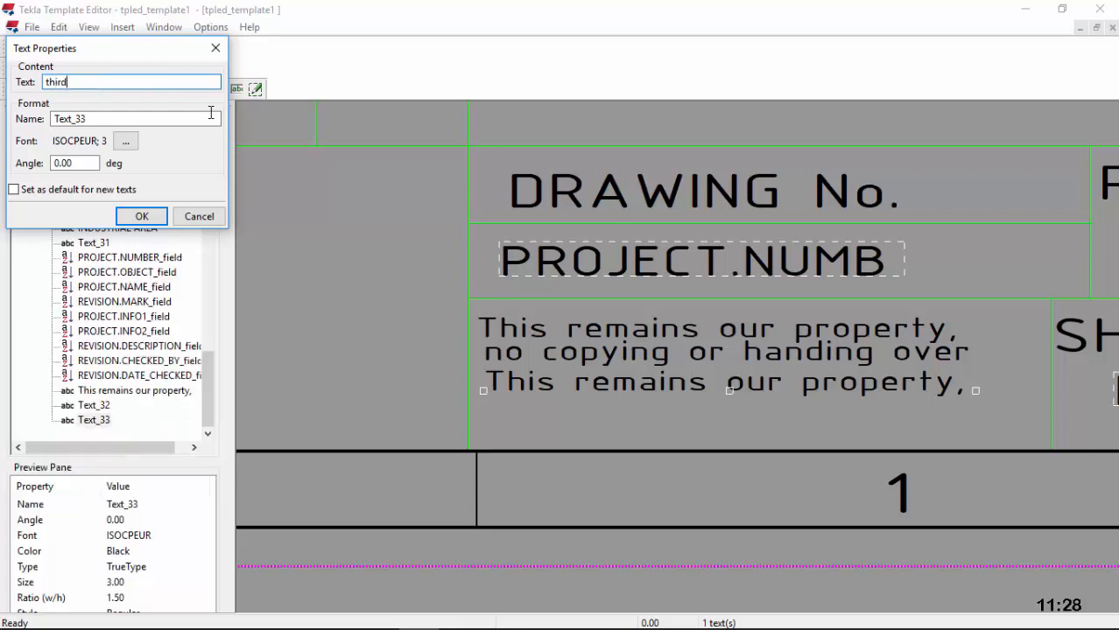
{"action": "type", "text": " parties"}
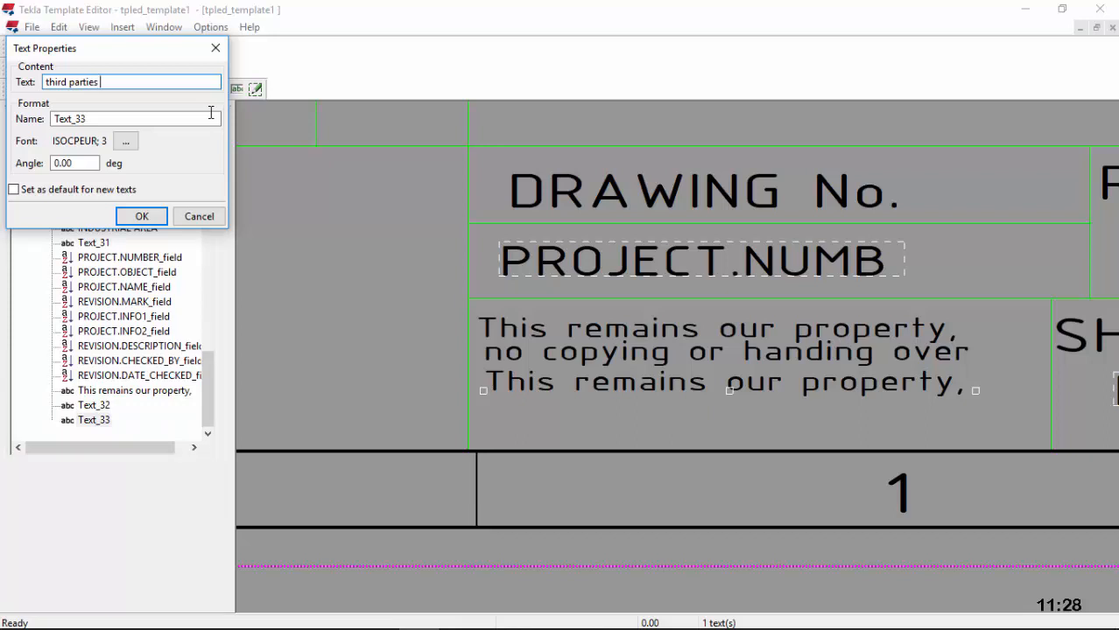
{"action": "type", "text": "with"}
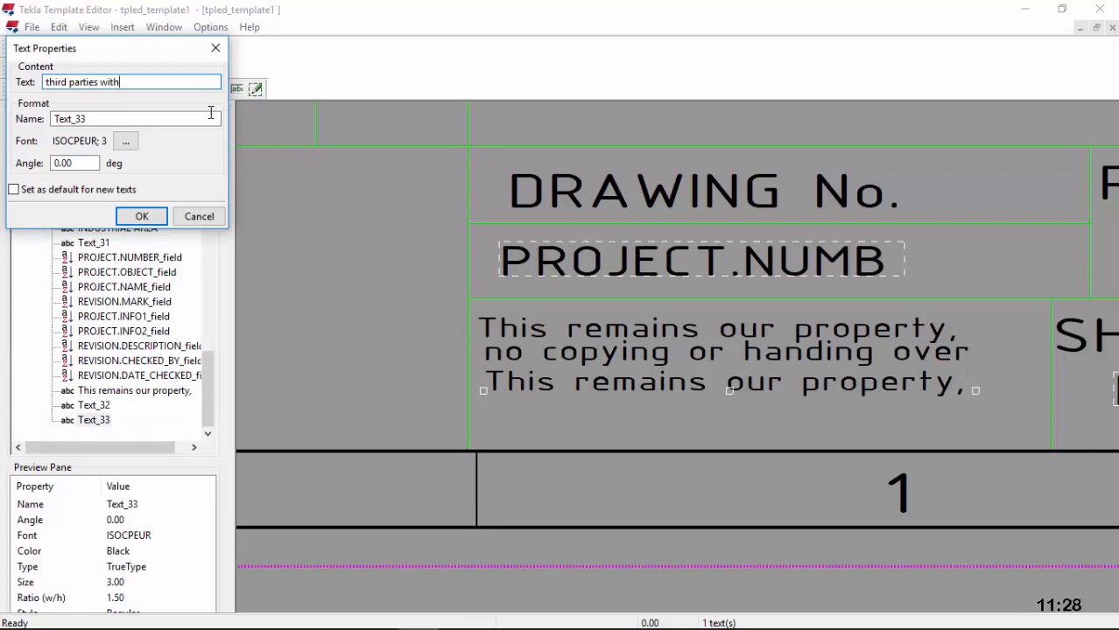
{"action": "type", "text": "iout our"}
{"action": "left_click", "coordinate": [122, 82]}
{"action": "key", "text": "BackSpace"}
{"action": "left_click", "coordinate": [170, 84]}
{"action": "type", "text": "consent"}
{"action": "left_click", "coordinate": [142, 216]}
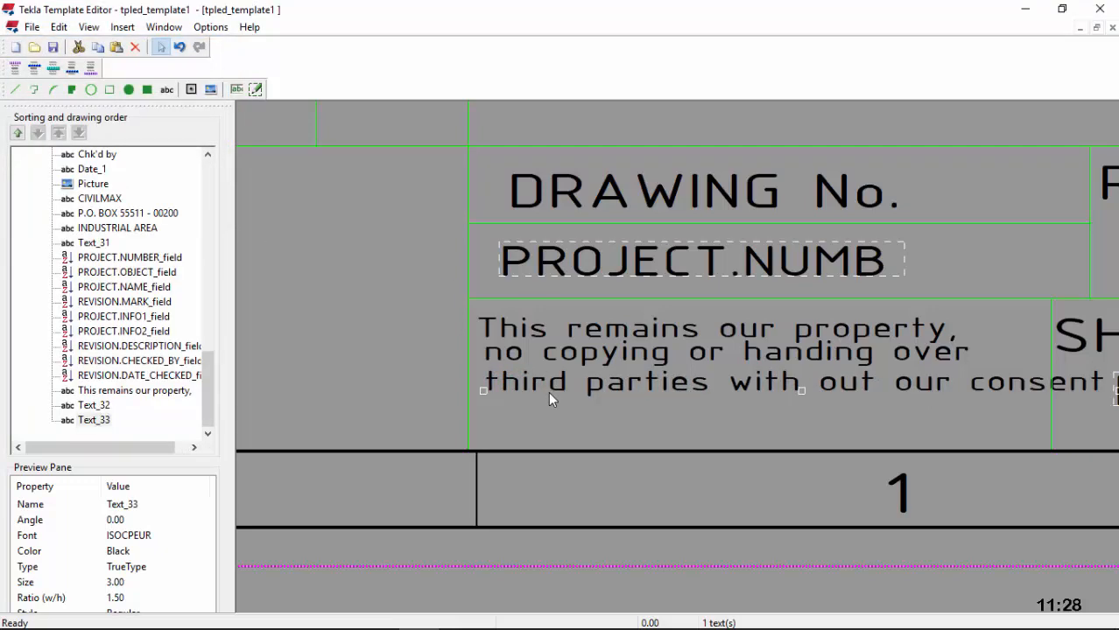
Step: Drop 'consent' so the third line reads 'third parties with out our'
{"action": "scroll", "coordinate": [548, 391], "scroll_direction": "down", "scroll_amount": 1}
{"action": "scroll", "coordinate": [690, 392], "scroll_direction": "up", "scroll_amount": 2}
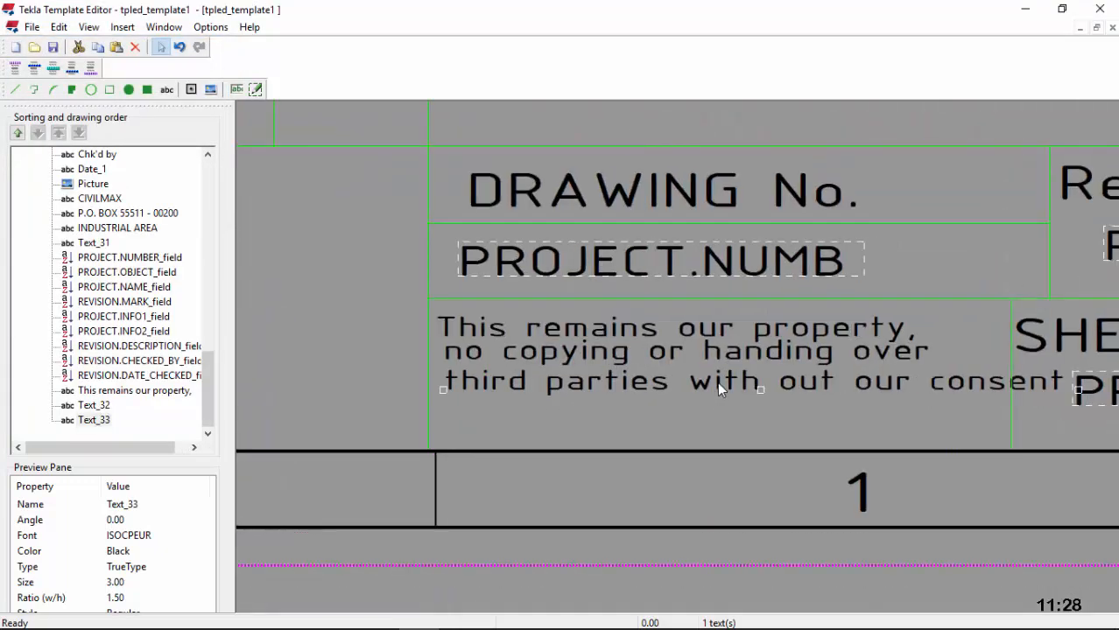
{"action": "double_click", "coordinate": [717, 382]}
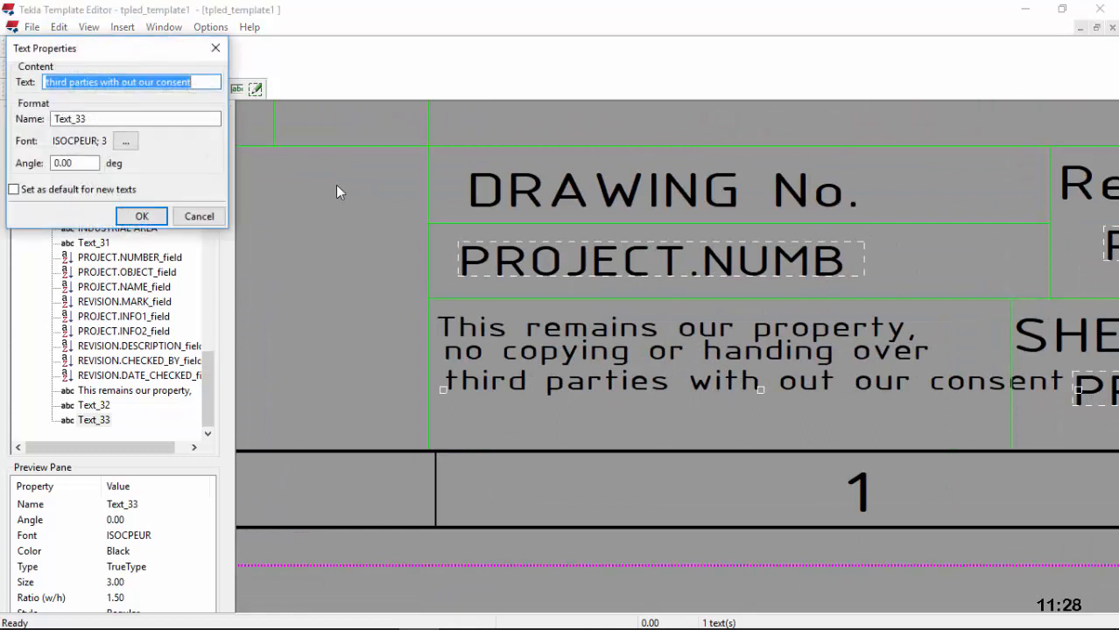
{"action": "left_click", "coordinate": [208, 81]}
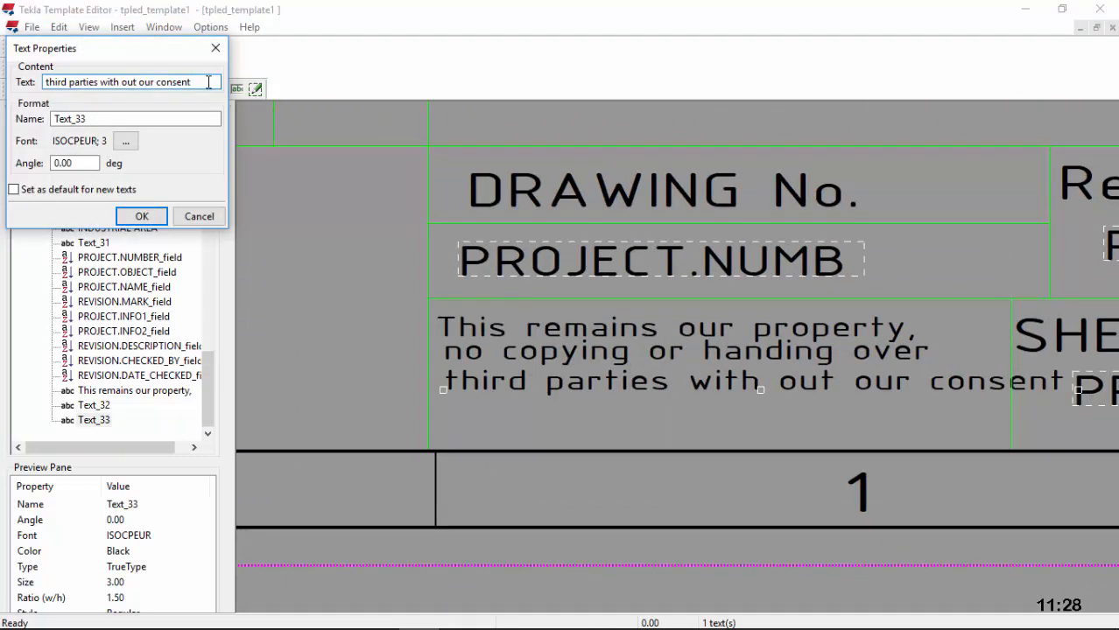
{"action": "key", "text": "BackSpace"}
{"action": "key", "text": "BackSpace"}
{"action": "key", "text": "BackSpace"}
{"action": "key", "text": "BackSpace"}
{"action": "key", "text": "BackSpace"}
{"action": "key", "text": "BackSpace"}
{"action": "key", "text": "BackSpace"}
{"action": "key", "text": "BackSpace"}
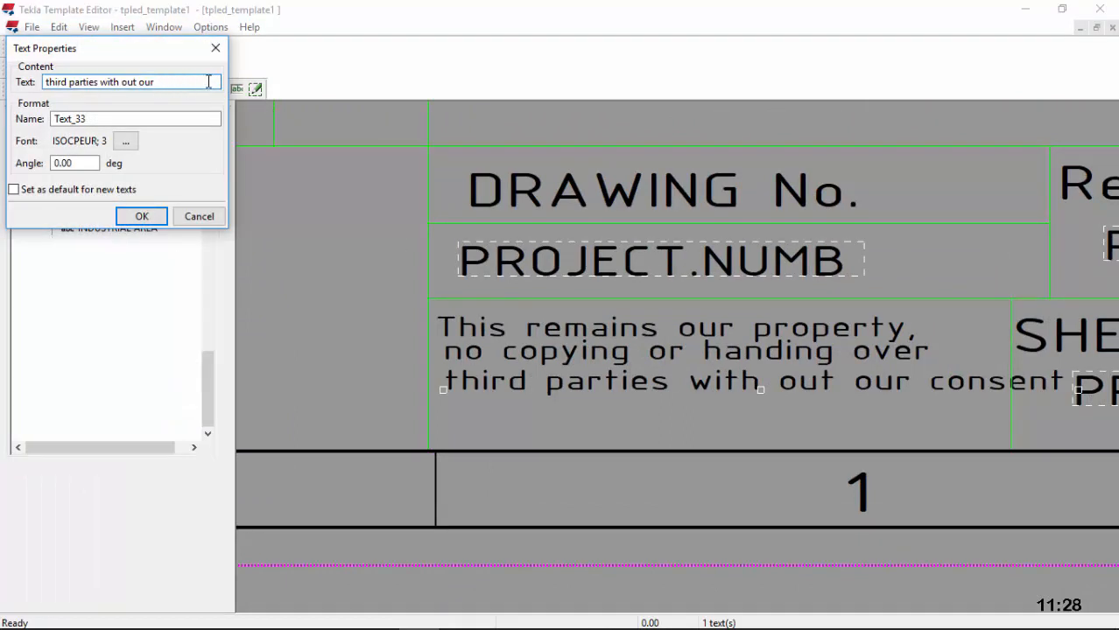
{"action": "left_click", "coordinate": [141, 216]}
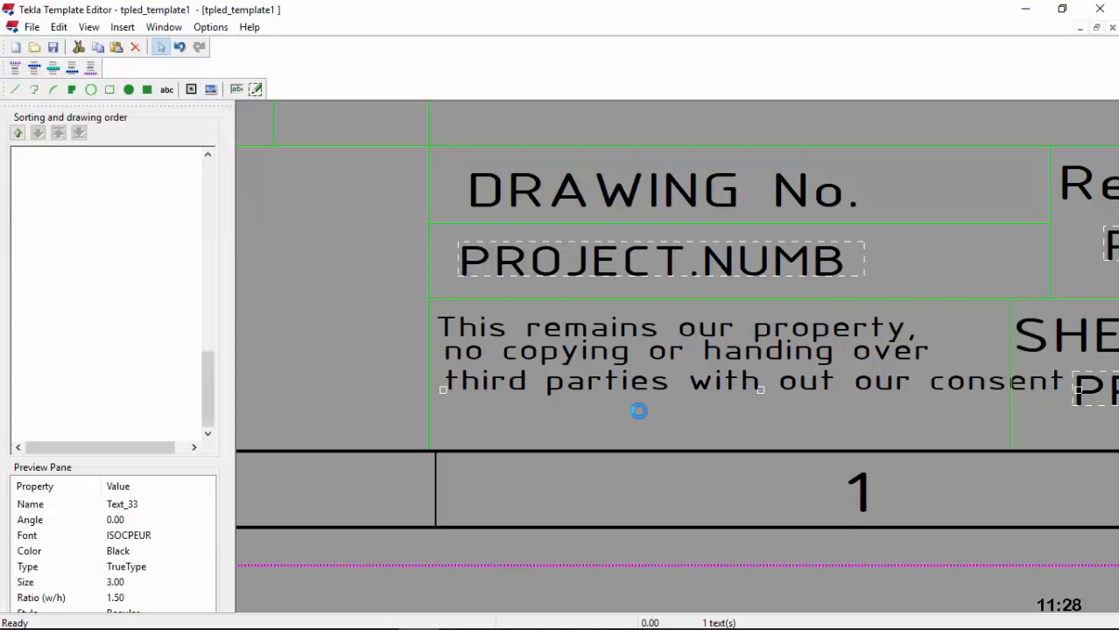
{"action": "right_click", "coordinate": [496, 424]}
Step: Paste a fourth line under the notice and reword it 'consent as civil law stipulates'
{"action": "left_click", "coordinate": [537, 254]}
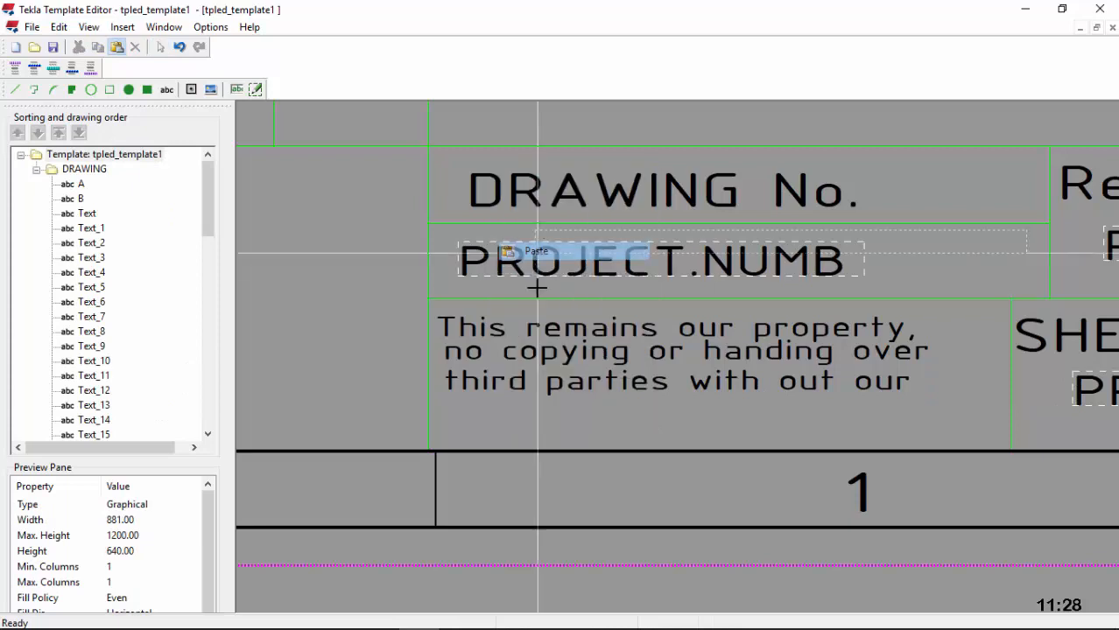
{"action": "left_click", "coordinate": [445, 424]}
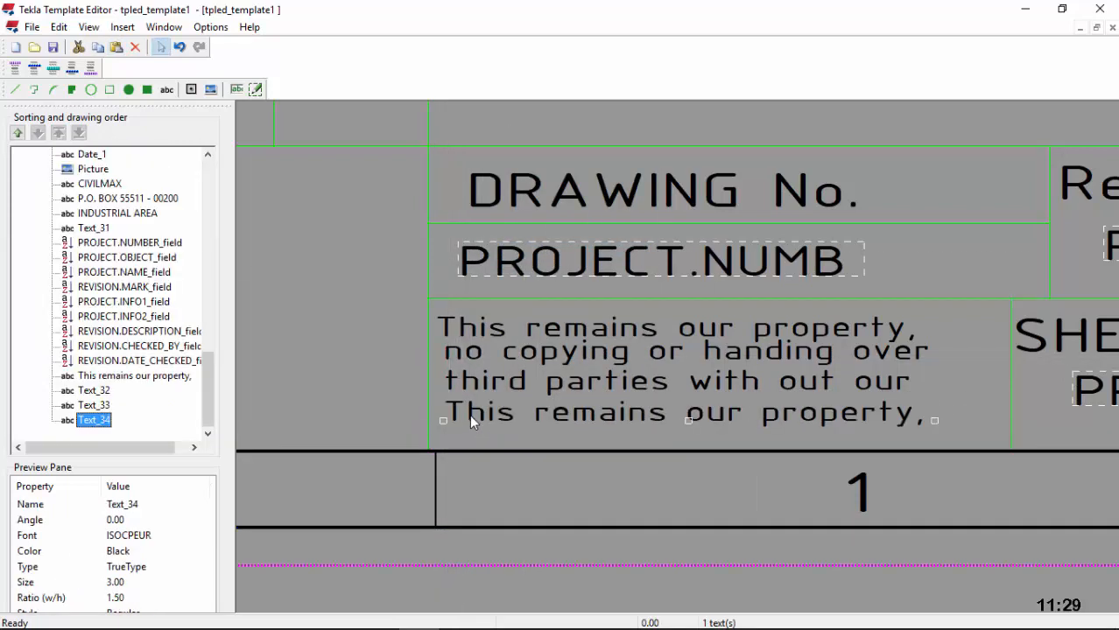
{"action": "double_click", "coordinate": [468, 414]}
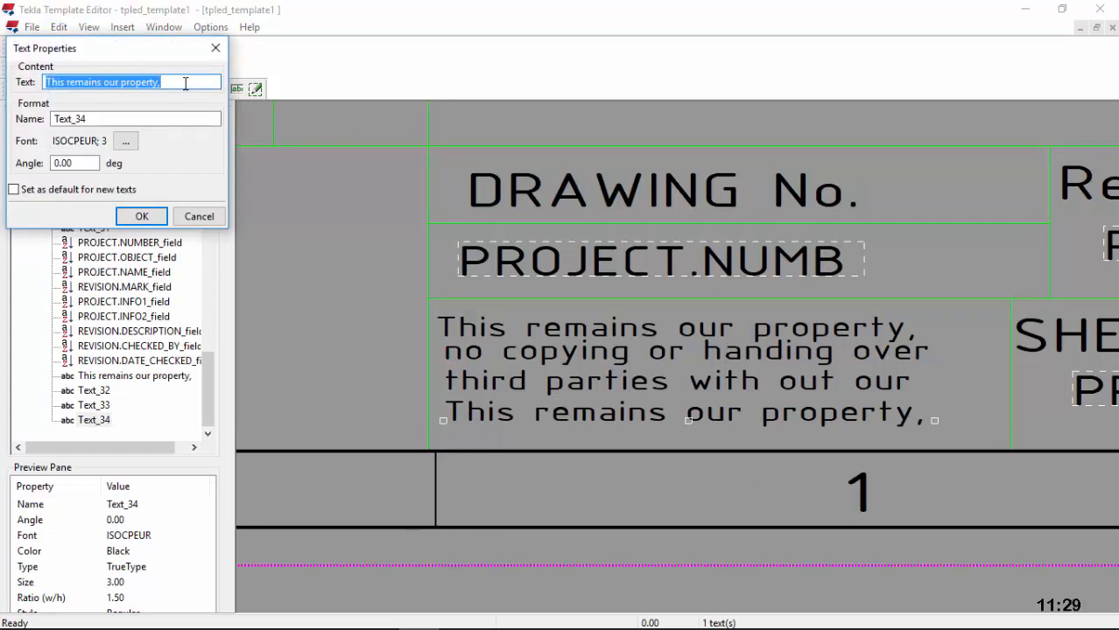
{"action": "type", "text": "con"}
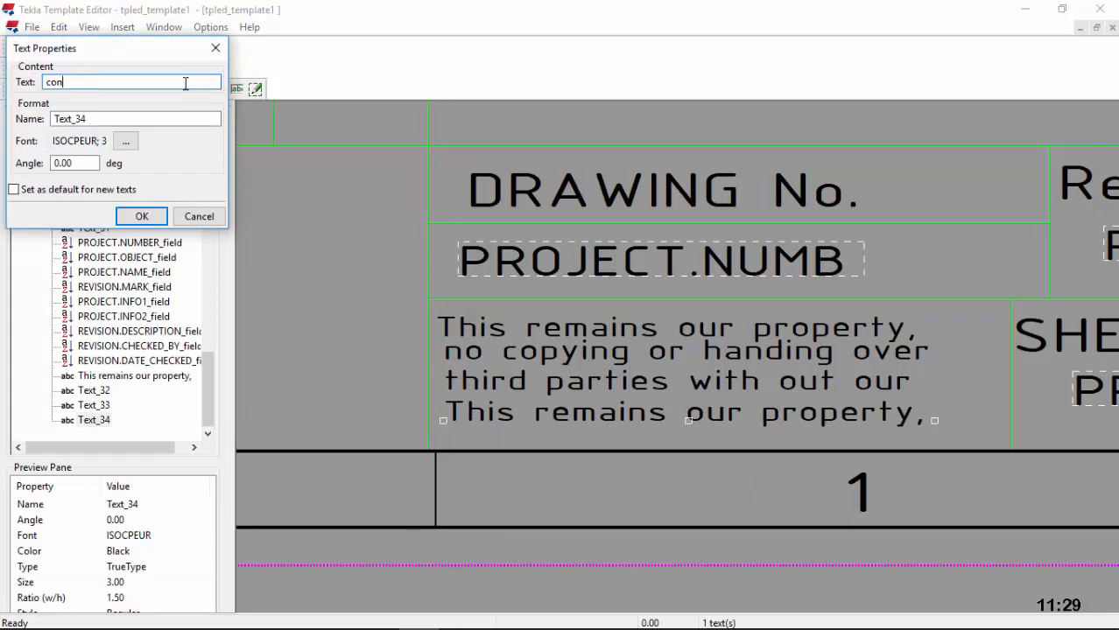
{"action": "type", "text": "sent as civil law st"}
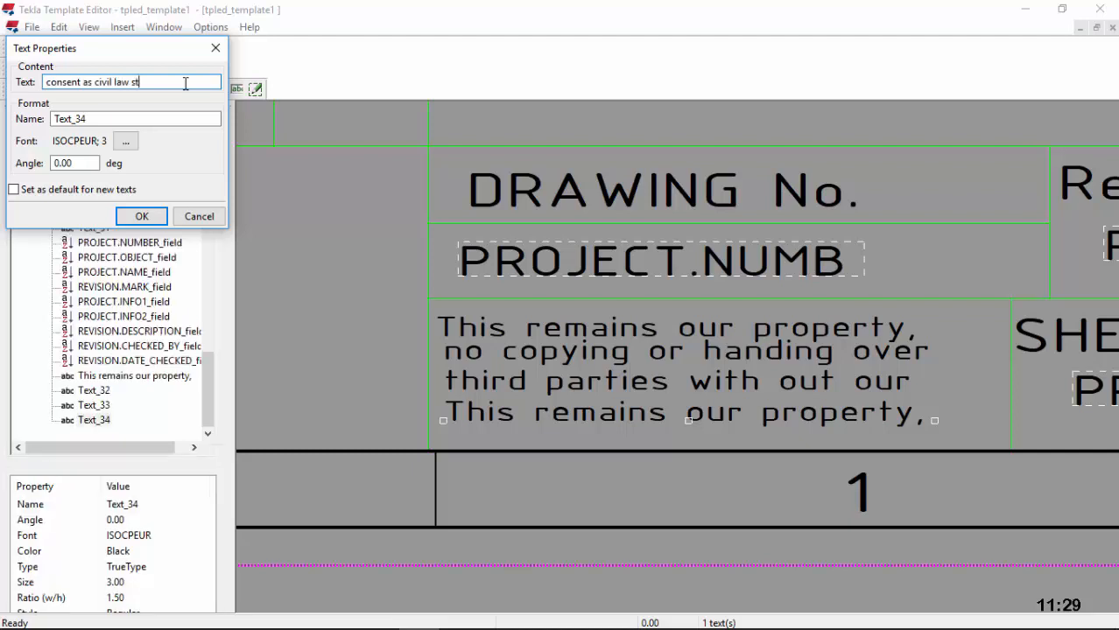
{"action": "type", "text": "ipulate"}
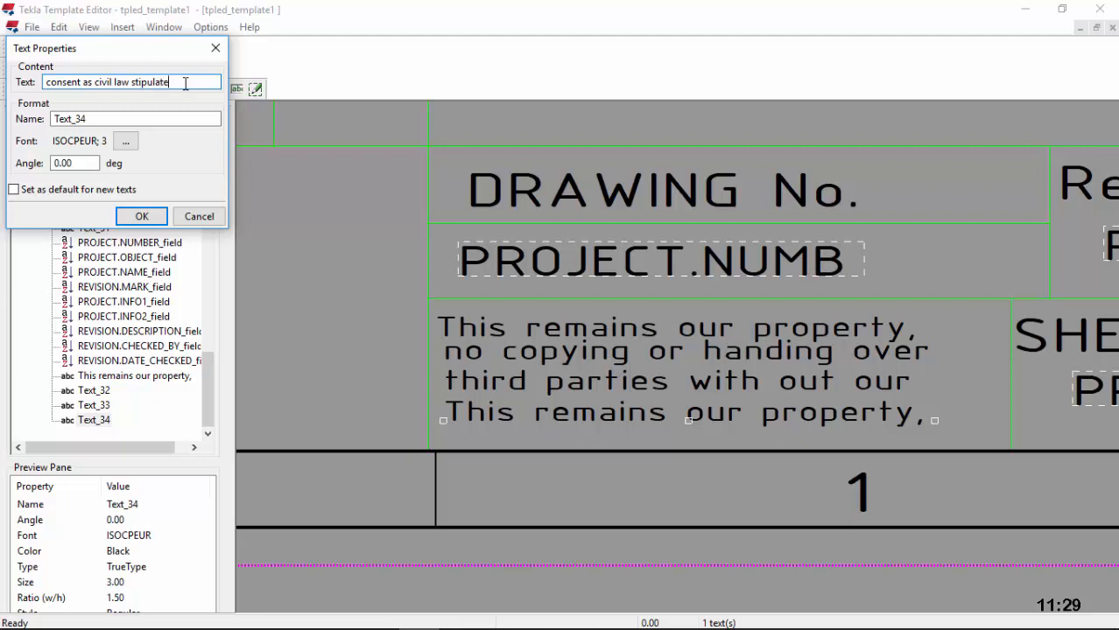
{"action": "type", "text": "s"}
{"action": "left_click", "coordinate": [142, 216]}
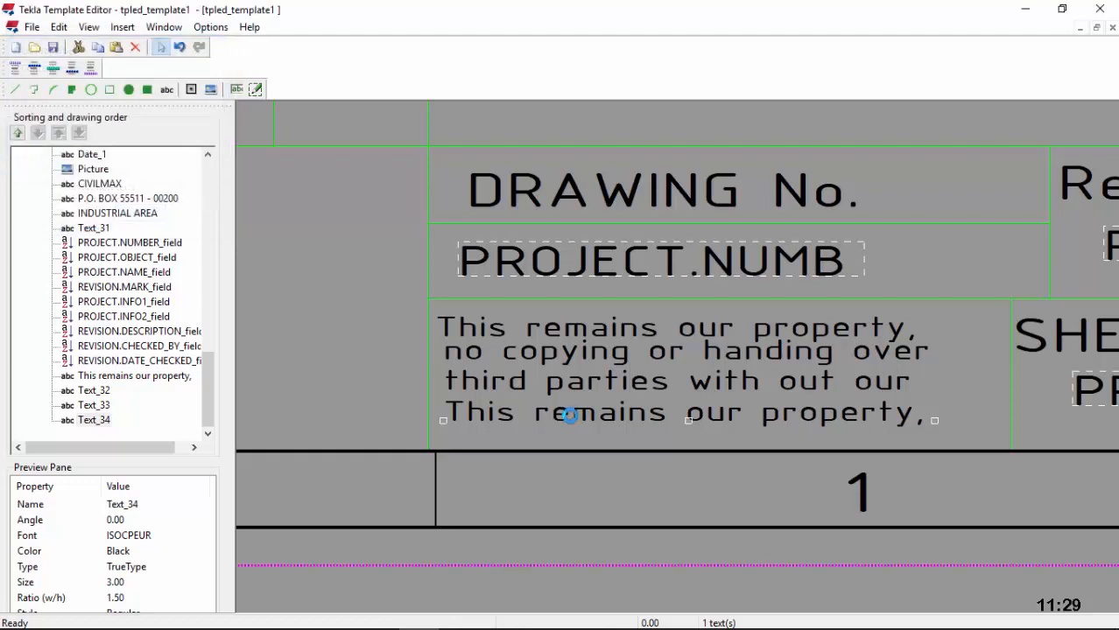
{"action": "left_click", "coordinate": [969, 328]}
{"action": "scroll", "coordinate": [826, 333], "scroll_direction": "down", "scroll_amount": 1}
{"action": "scroll", "coordinate": [826, 333], "scroll_direction": "down", "scroll_amount": 4}
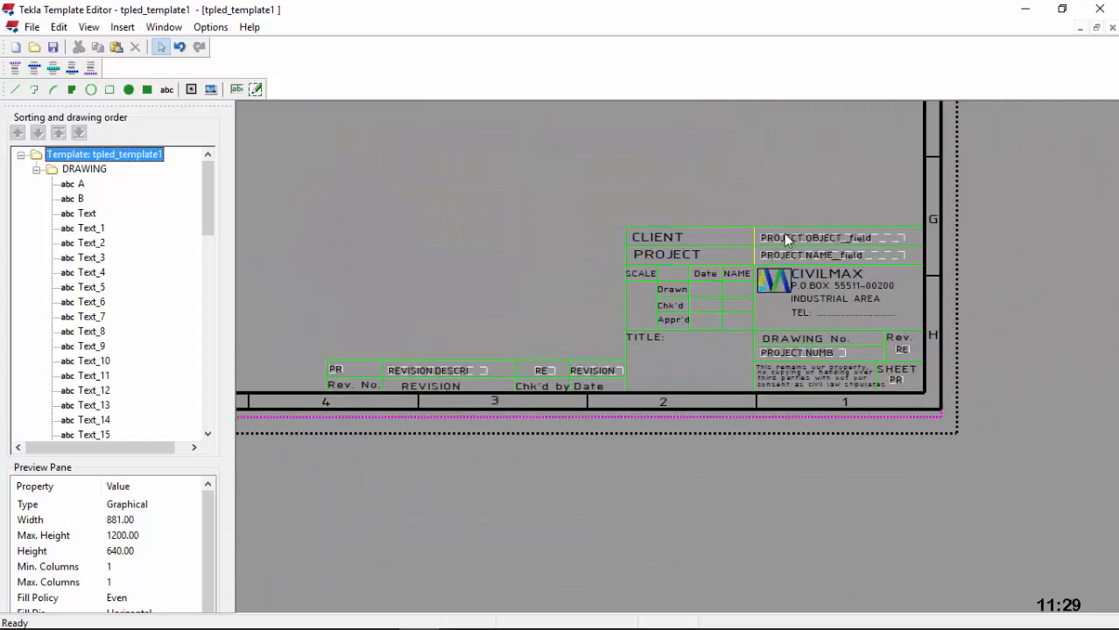
{"action": "scroll", "coordinate": [732, 244], "scroll_direction": "up", "scroll_amount": 4}
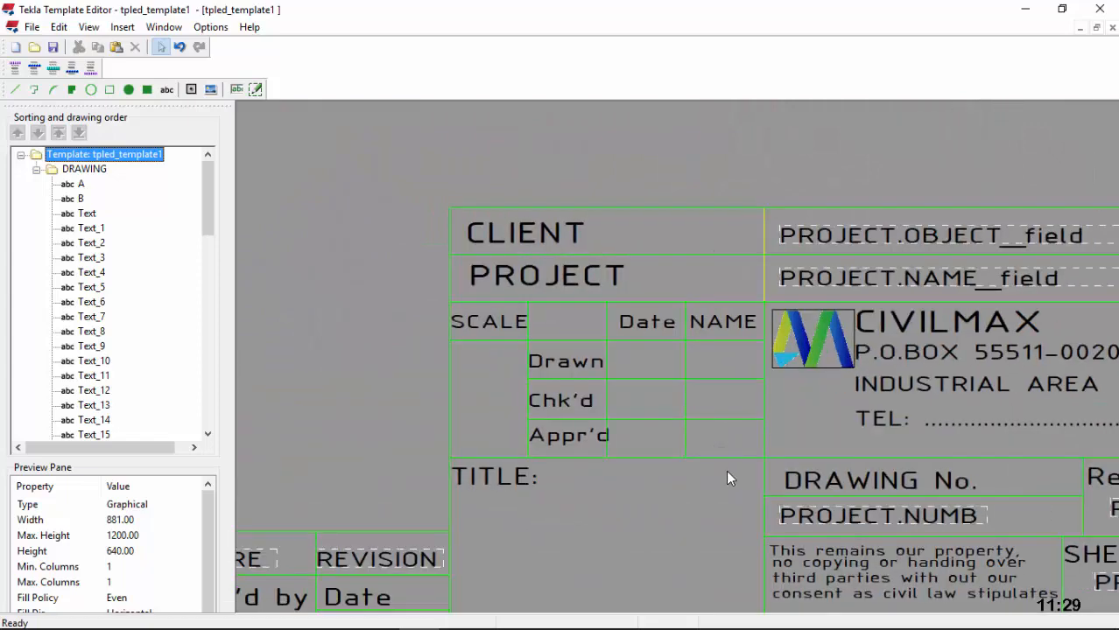
{"action": "scroll", "coordinate": [761, 359], "scroll_direction": "down", "scroll_amount": 2}
{"action": "scroll", "coordinate": [615, 402], "scroll_direction": "up", "scroll_amount": 2}
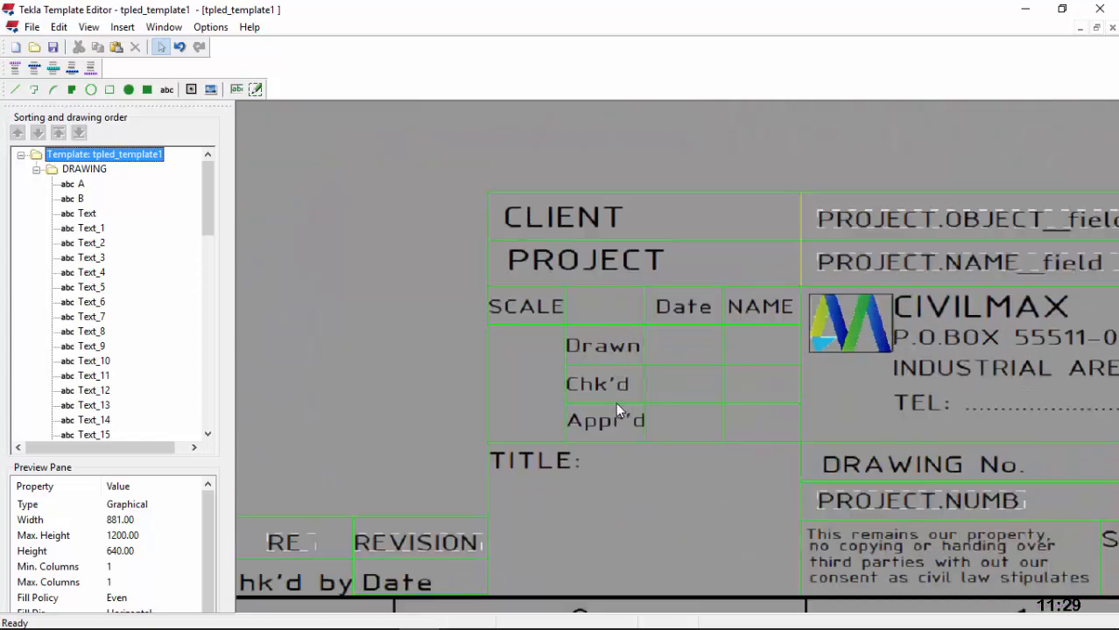
{"action": "scroll", "coordinate": [769, 367], "scroll_direction": "down", "scroll_amount": 2}
{"action": "scroll", "coordinate": [757, 387], "scroll_direction": "up", "scroll_amount": 1}
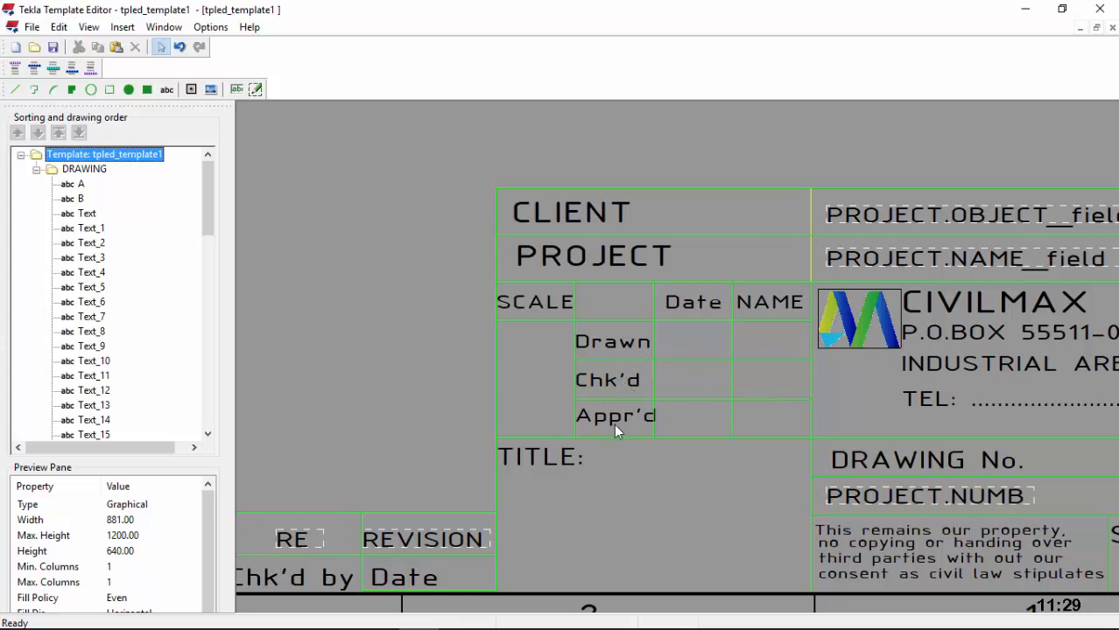
{"action": "scroll", "coordinate": [644, 429], "scroll_direction": "up", "scroll_amount": 1}
{"action": "scroll", "coordinate": [605, 424], "scroll_direction": "down", "scroll_amount": 1}
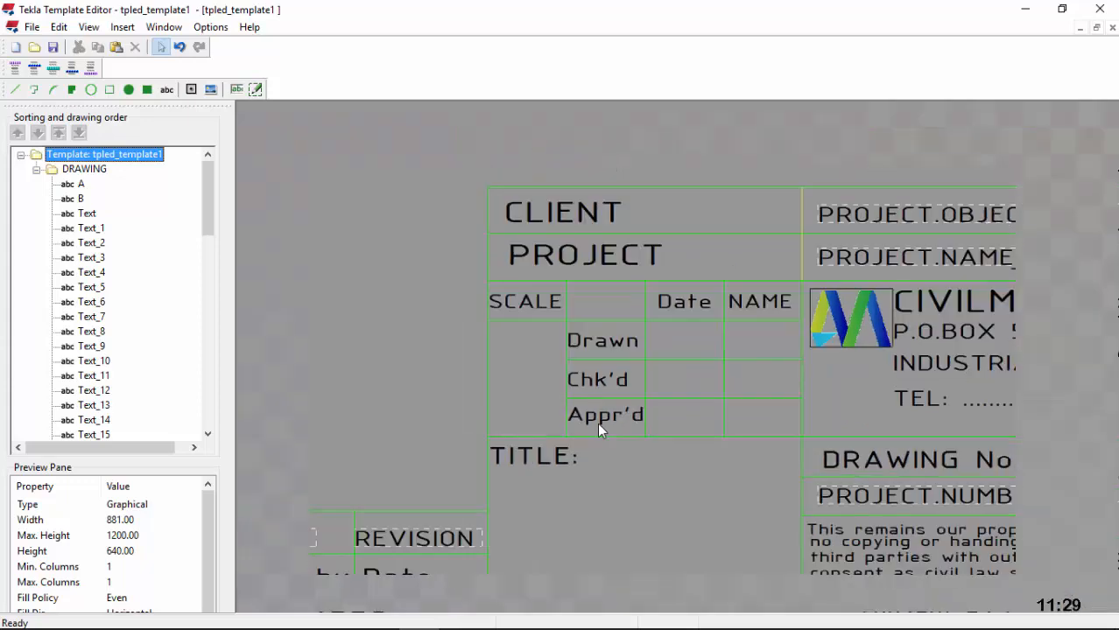
{"action": "scroll", "coordinate": [737, 367], "scroll_direction": "up", "scroll_amount": 2}
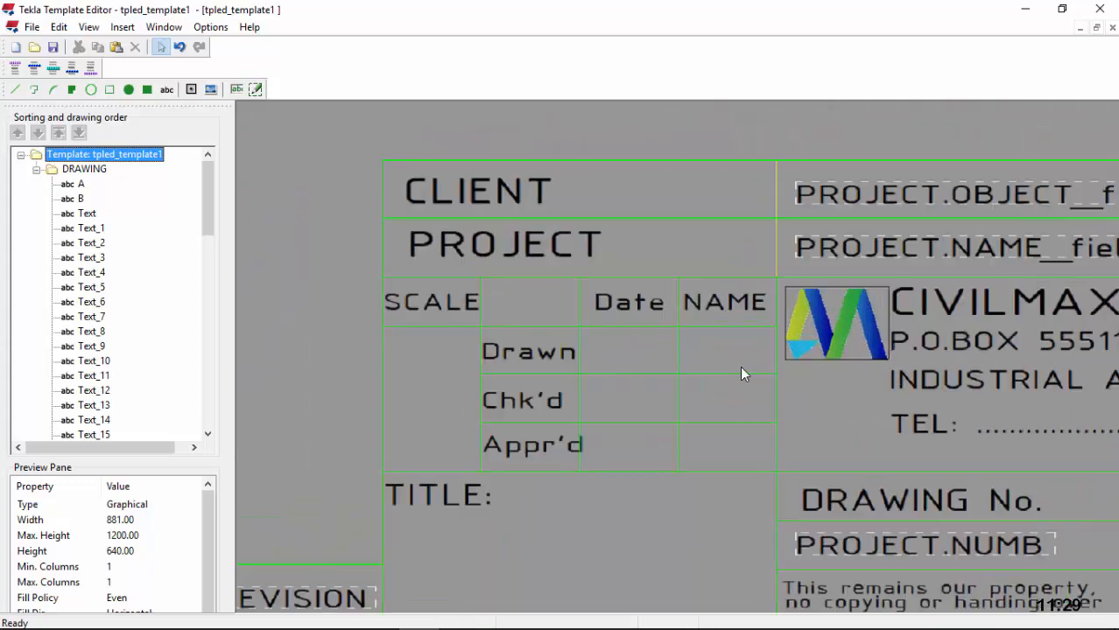
{"action": "scroll", "coordinate": [765, 366], "scroll_direction": "down", "scroll_amount": 1}
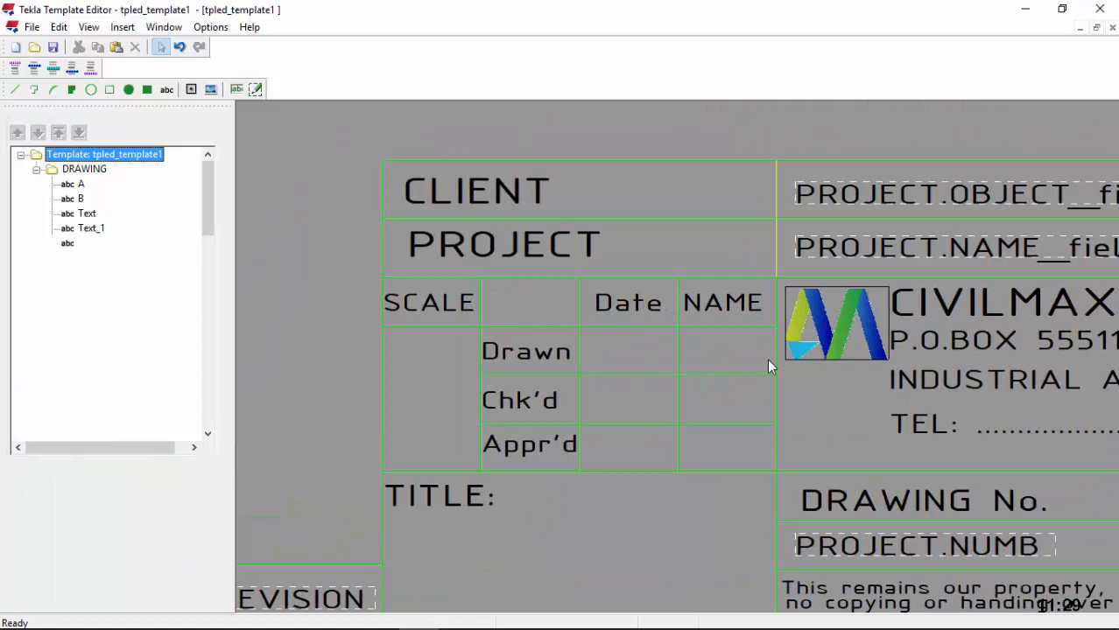
{"action": "scroll", "coordinate": [744, 368], "scroll_direction": "up", "scroll_amount": 1}
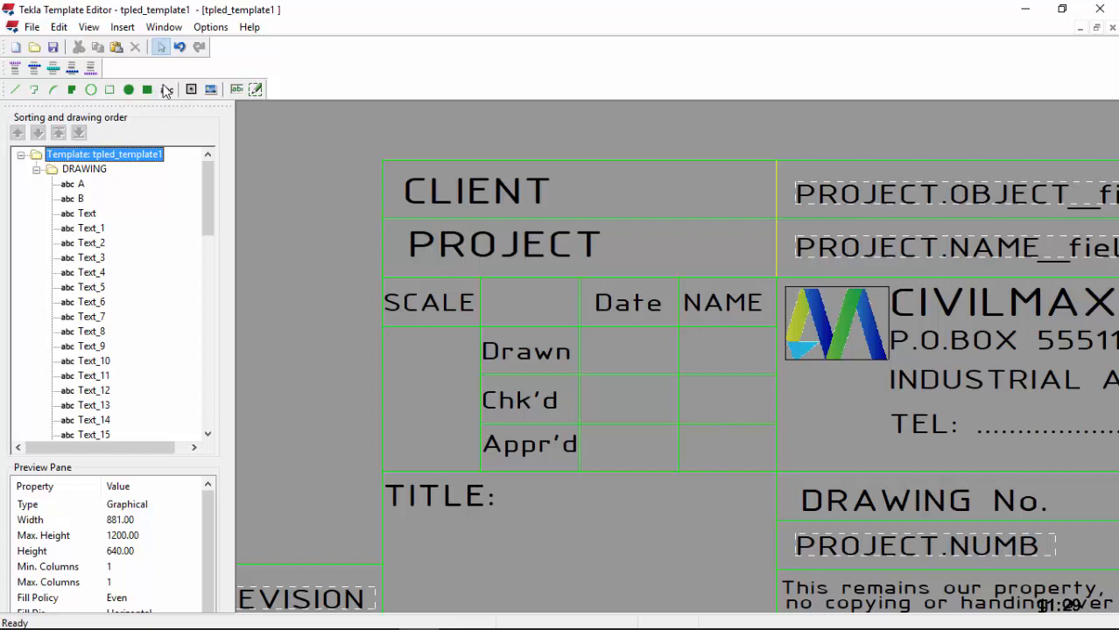
Step: Place a value field bound to USERDEFINED.DR_DRAWN_BY in the Drawn row's NAME cell
{"action": "left_click", "coordinate": [238, 89]}
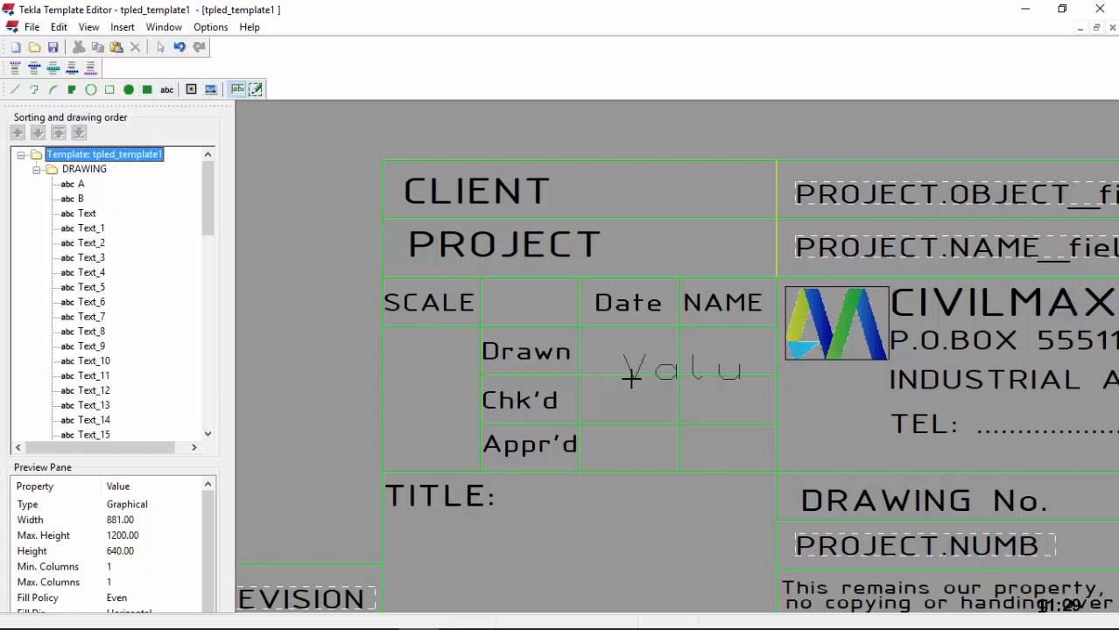
{"action": "left_click", "coordinate": [676, 362]}
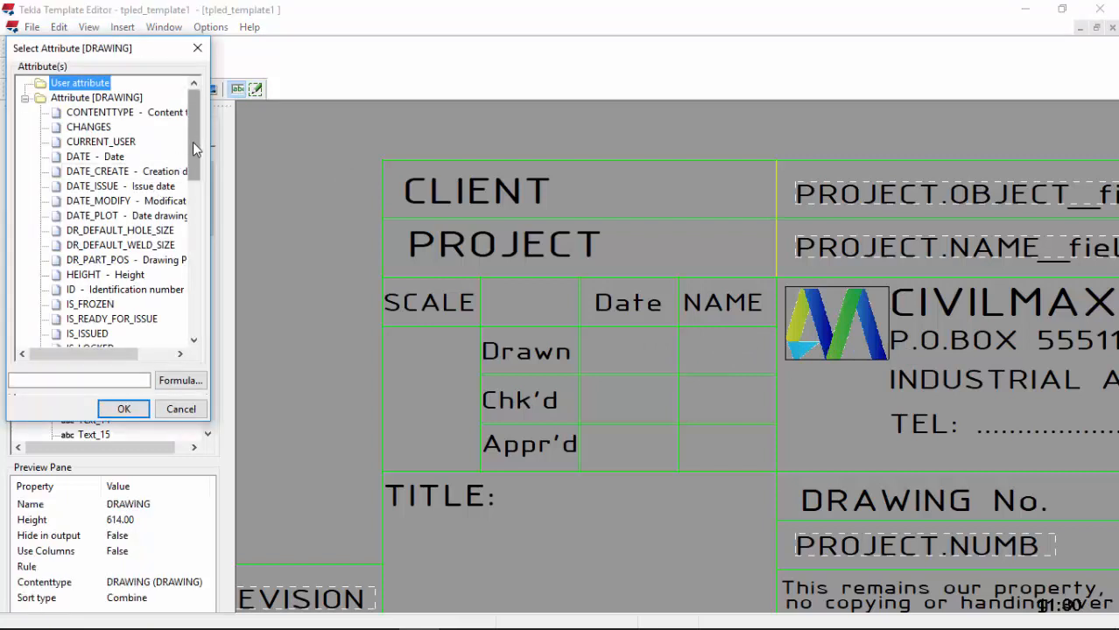
{"action": "left_click_drag", "start_coordinate": [193, 149], "coordinate": [191, 297]}
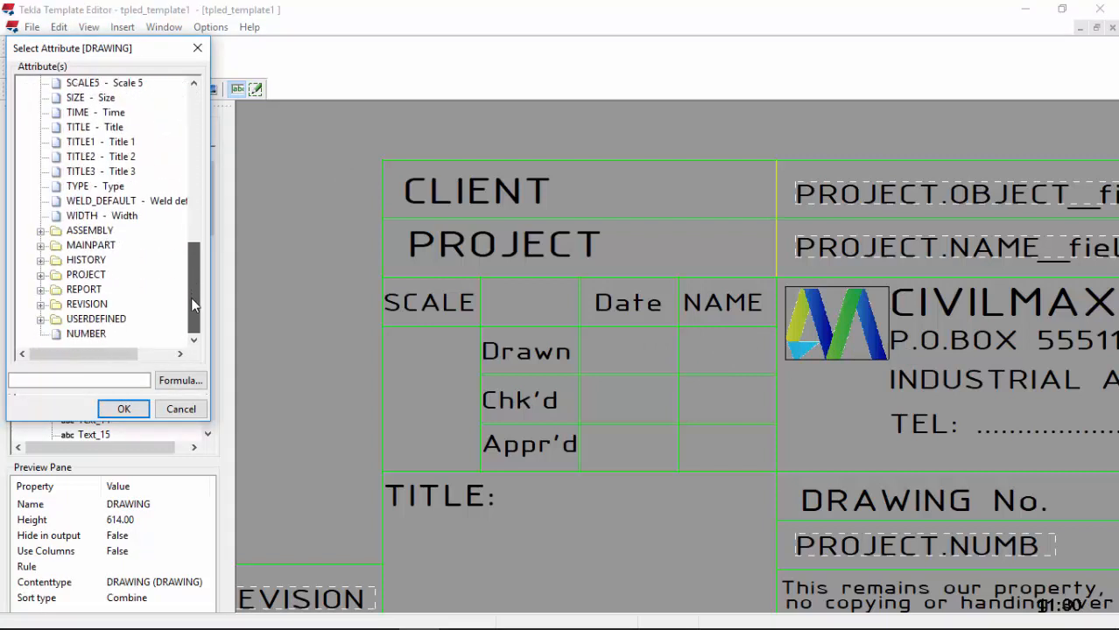
{"action": "left_click", "coordinate": [41, 275]}
{"action": "scroll", "coordinate": [131, 262], "scroll_direction": "down", "scroll_amount": 2}
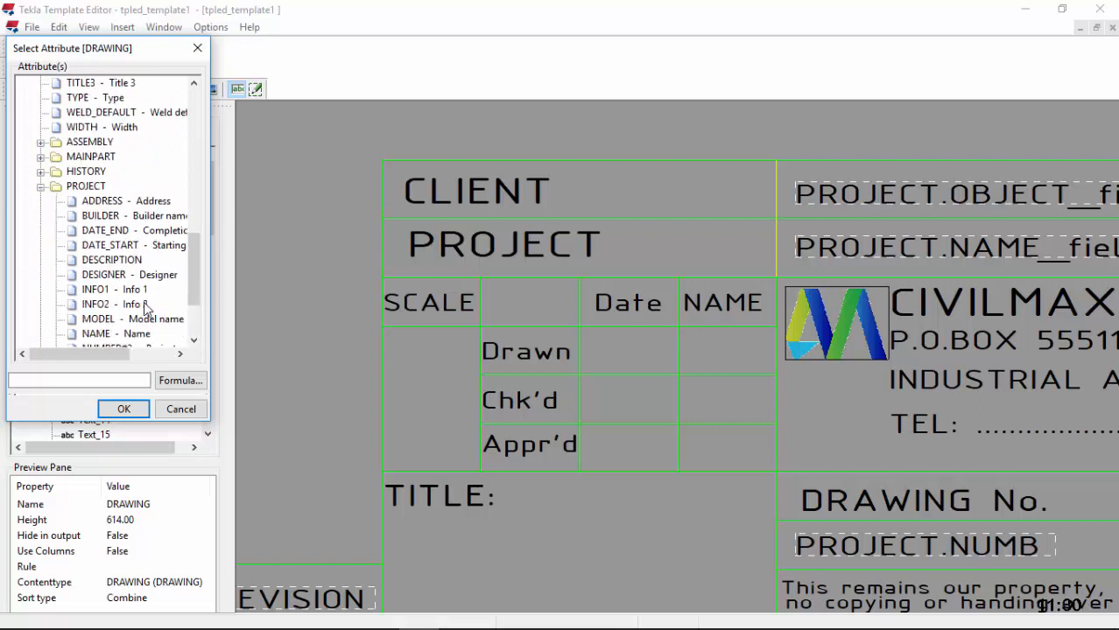
{"action": "scroll", "coordinate": [145, 307], "scroll_direction": "down", "scroll_amount": 1}
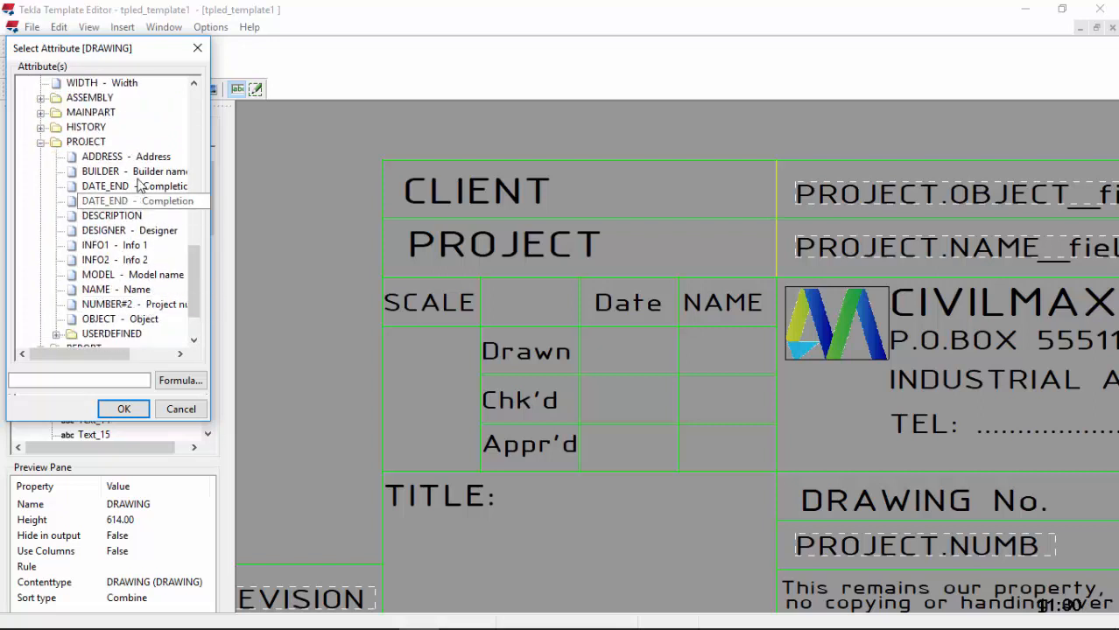
{"action": "scroll", "coordinate": [94, 194], "scroll_direction": "down", "scroll_amount": 1}
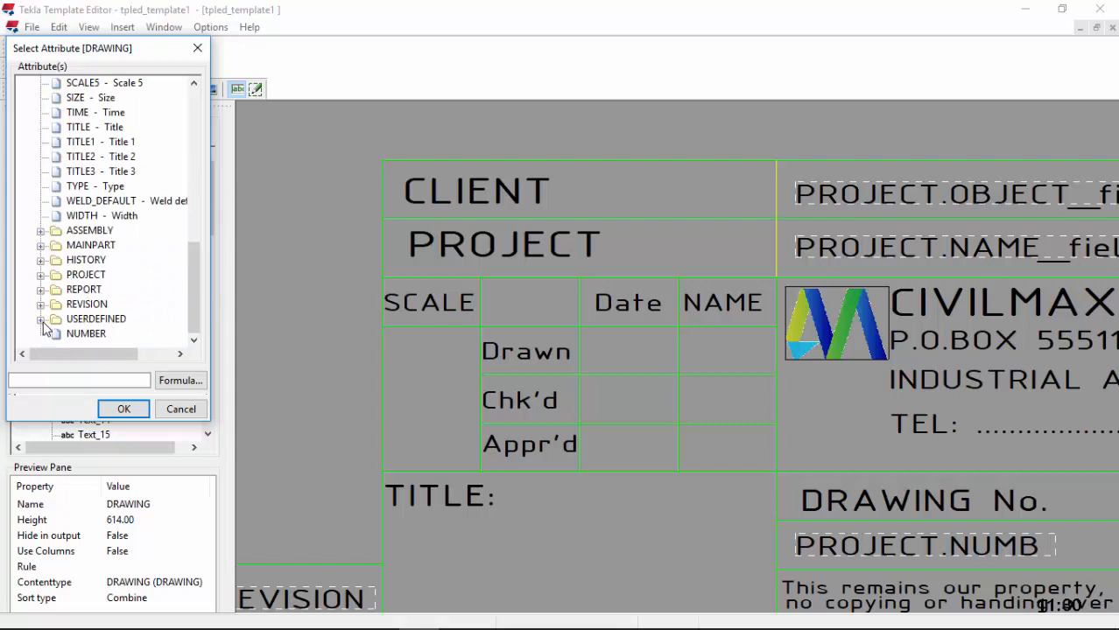
{"action": "left_click", "coordinate": [40, 319]}
{"action": "scroll", "coordinate": [169, 295], "scroll_direction": "down", "scroll_amount": 4}
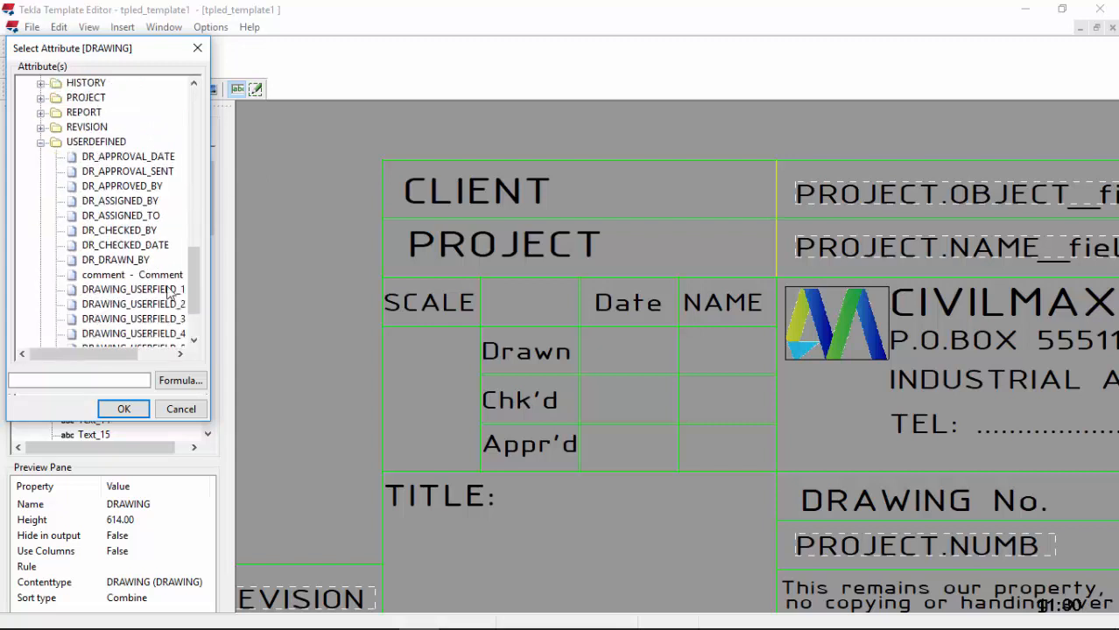
{"action": "left_click", "coordinate": [118, 260]}
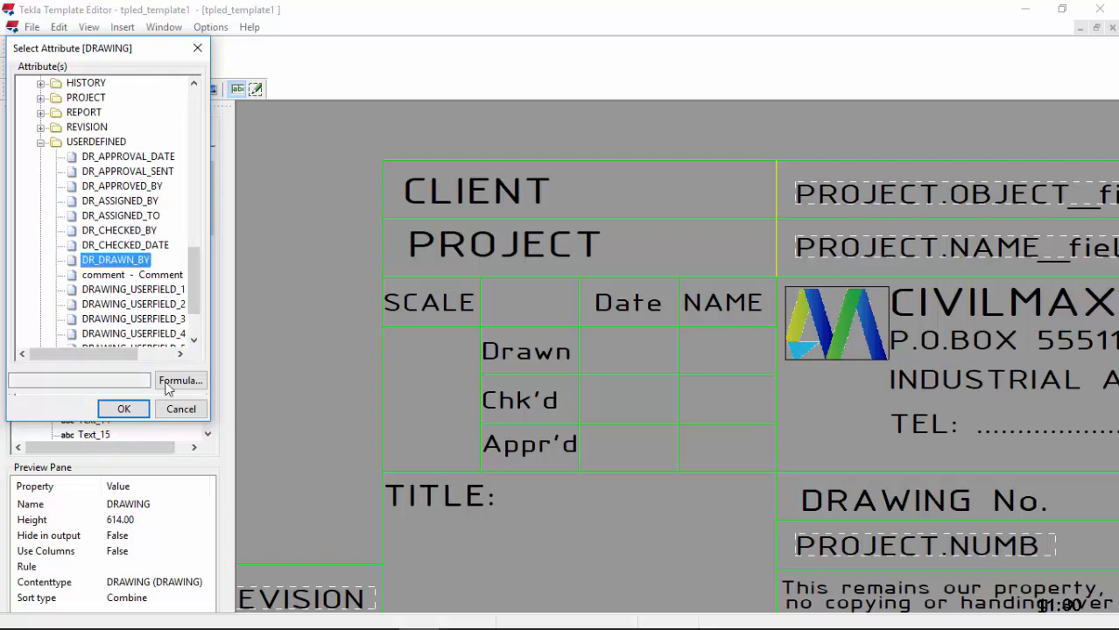
{"action": "left_click", "coordinate": [123, 408]}
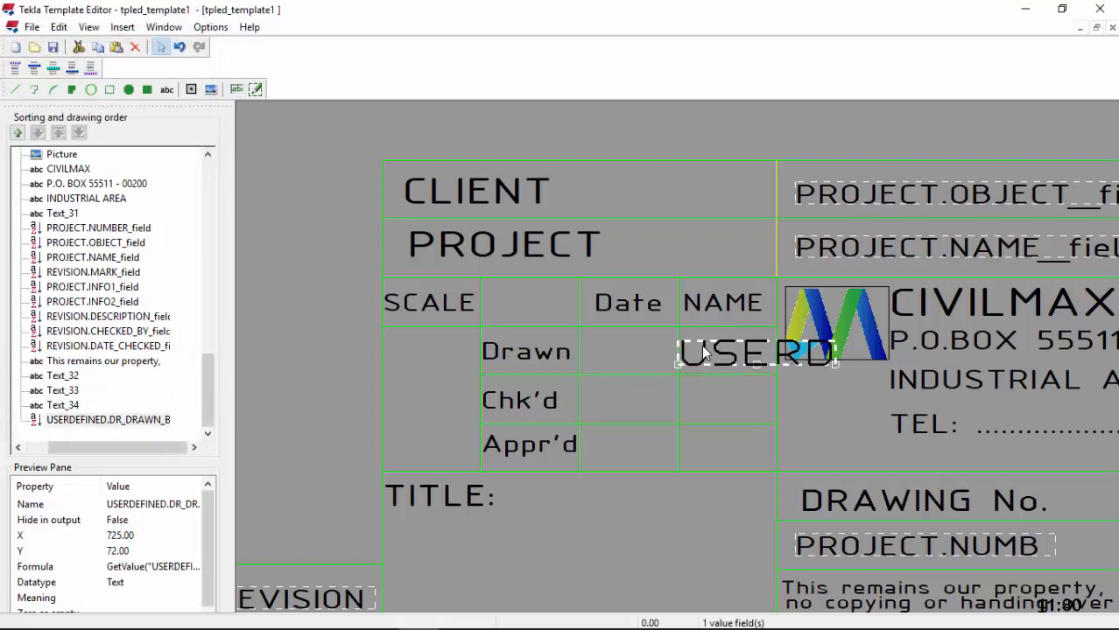
Step: Give the DR_DRAWN_BY field ISOCPEUR 4.5 font and nudge it right and up
{"action": "double_click", "coordinate": [704, 347]}
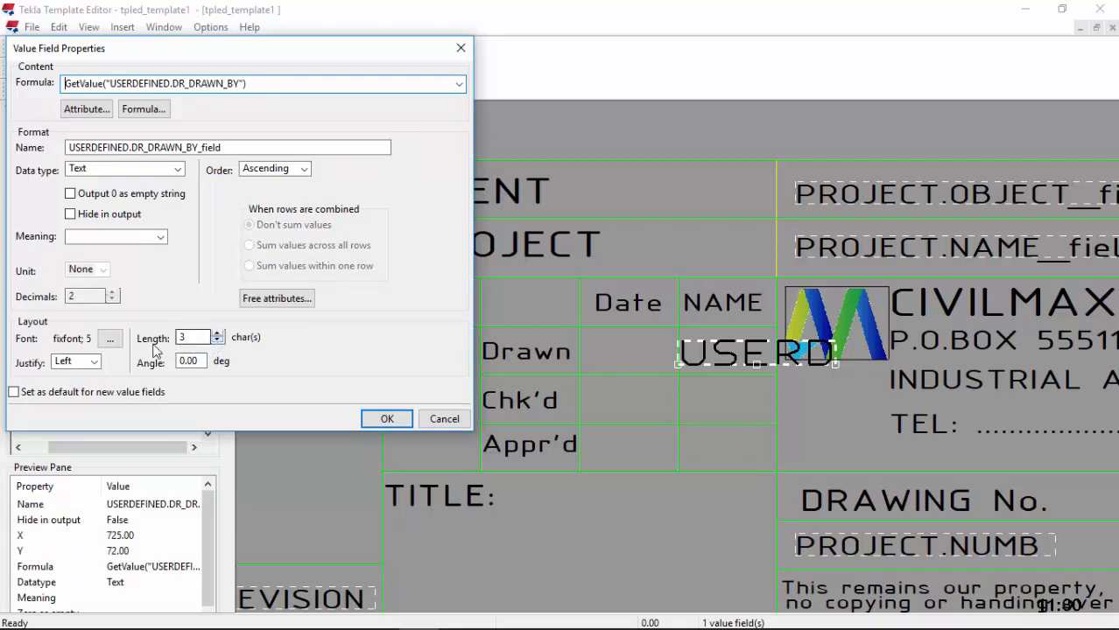
{"action": "left_click", "coordinate": [110, 339]}
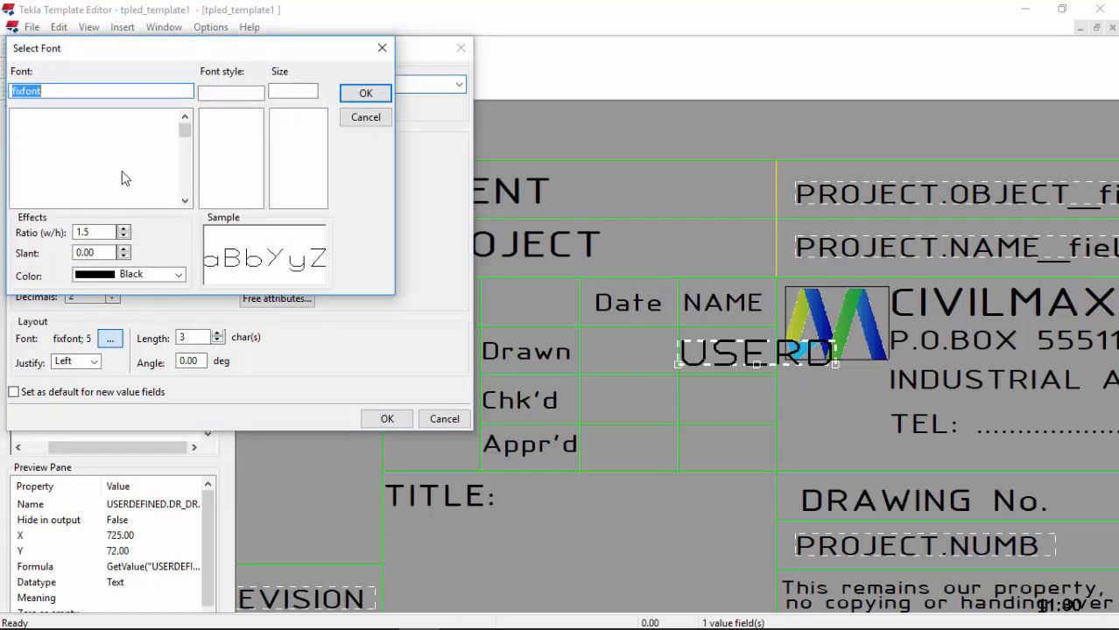
{"action": "type", "text": "I"}
{"action": "left_click", "coordinate": [78, 181]}
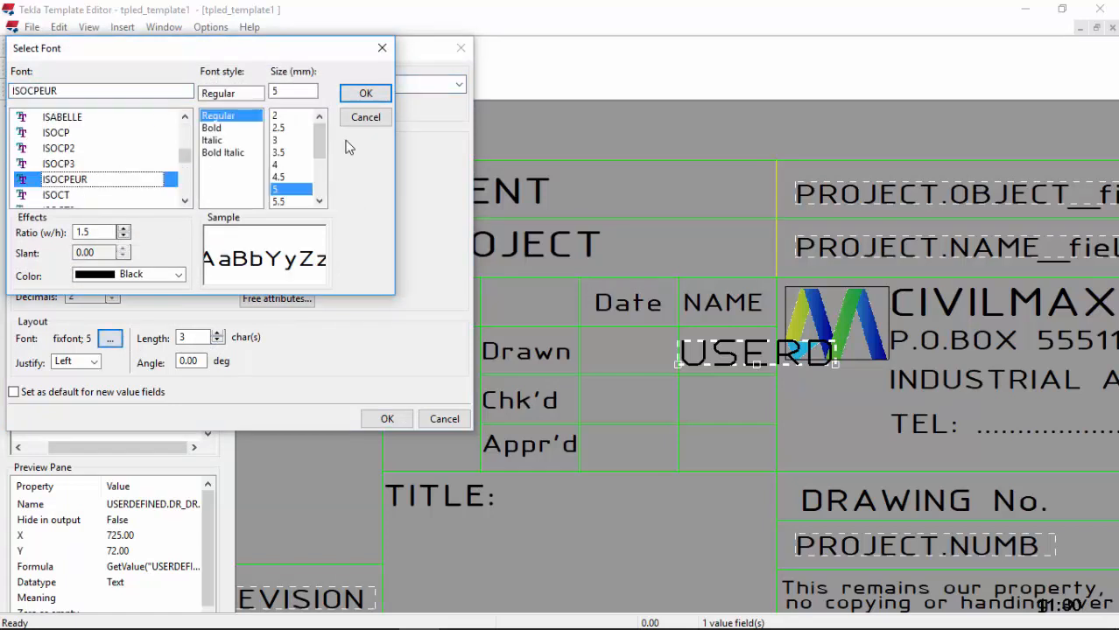
{"action": "left_click", "coordinate": [278, 177]}
{"action": "left_click", "coordinate": [366, 93]}
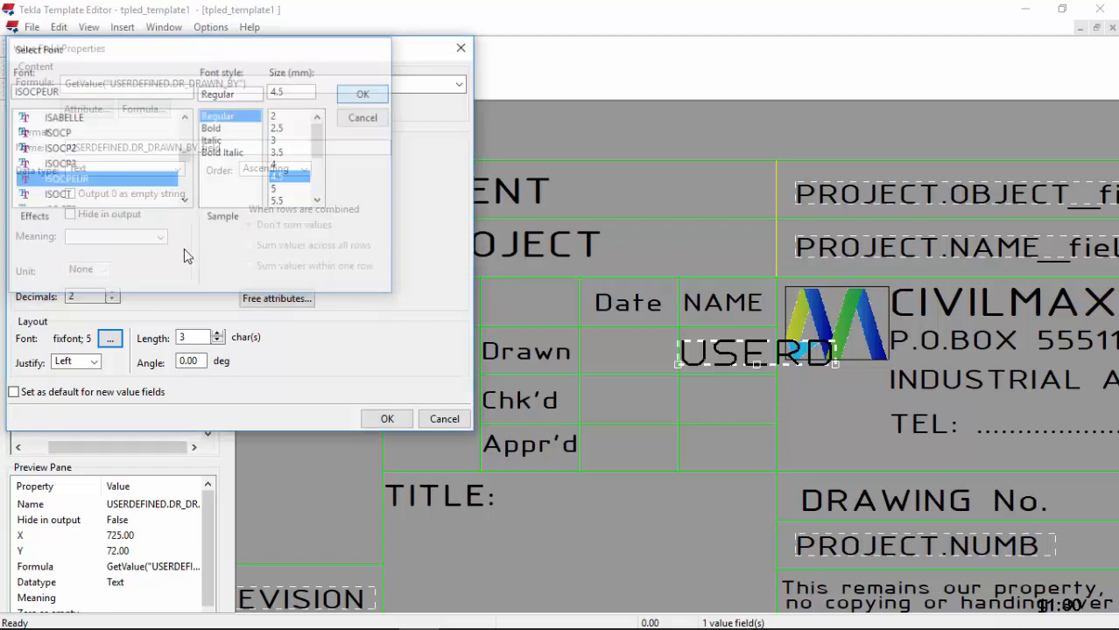
{"action": "left_click", "coordinate": [385, 419]}
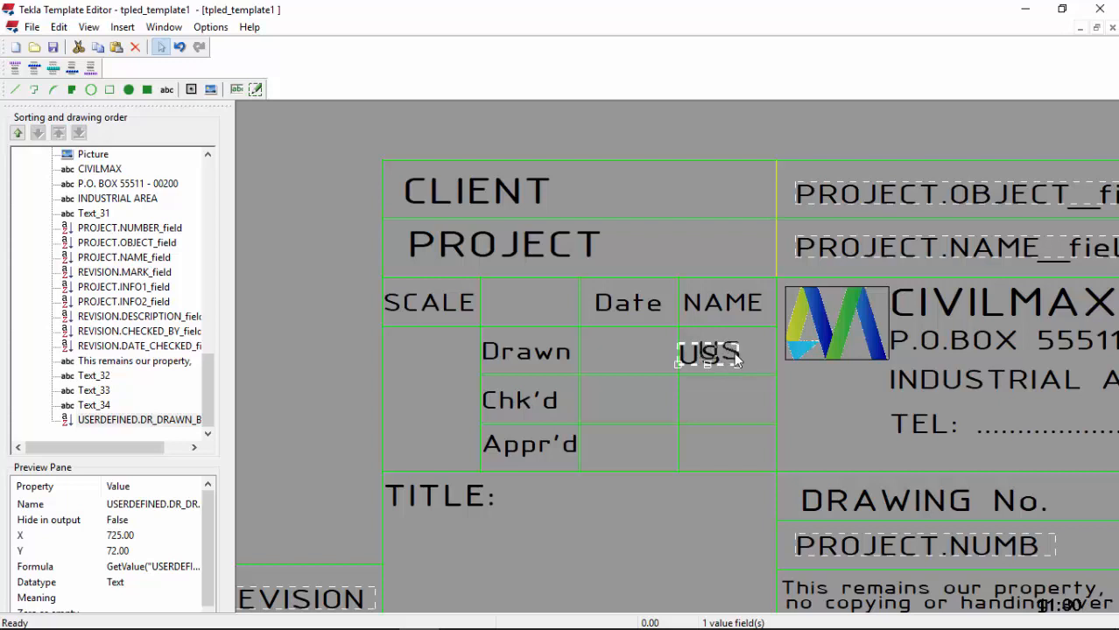
{"action": "left_click_drag", "start_coordinate": [750, 370], "coordinate": [770, 366]}
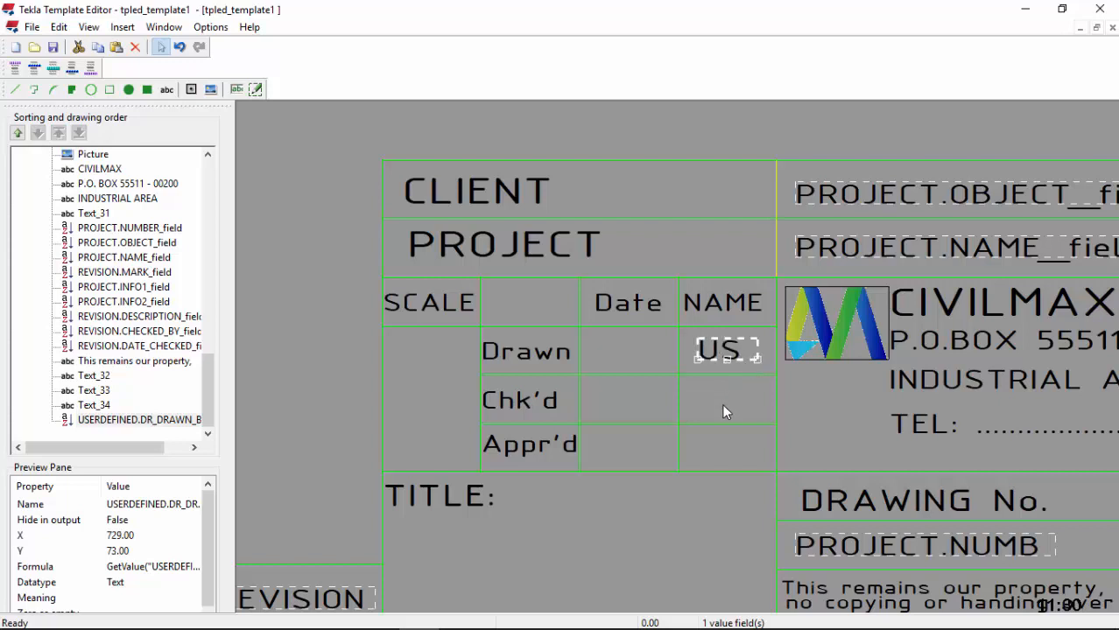
{"action": "left_click", "coordinate": [723, 406]}
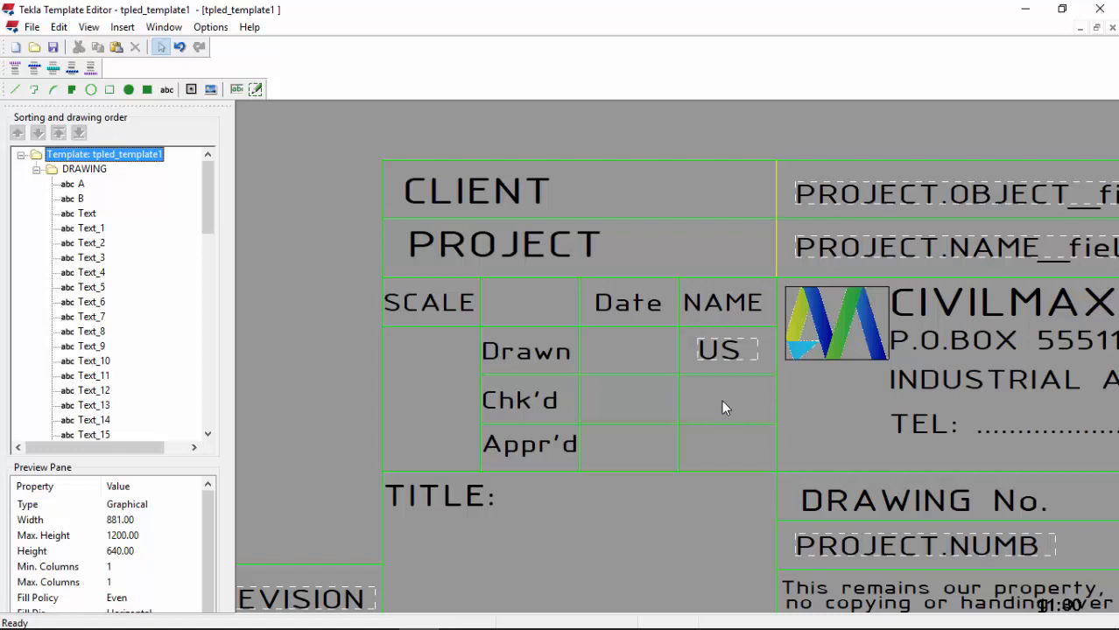
Step: Place a value field bound to USERDEFINED.DR_CHECKED_BY in the Chk'd NAME cell
{"action": "left_click", "coordinate": [237, 88]}
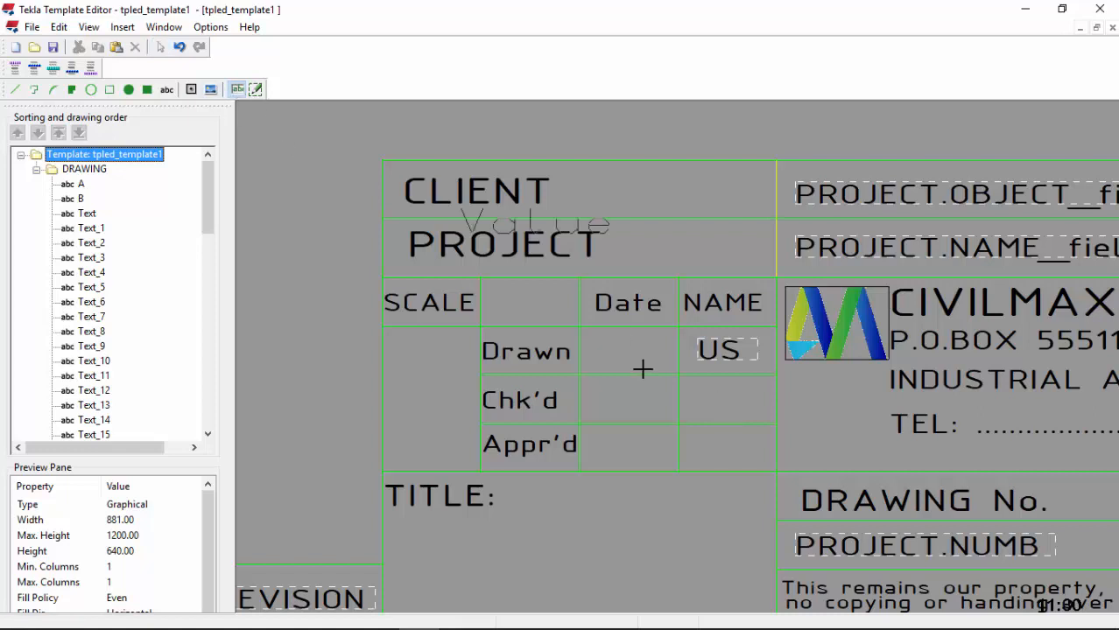
{"action": "left_click", "coordinate": [687, 415]}
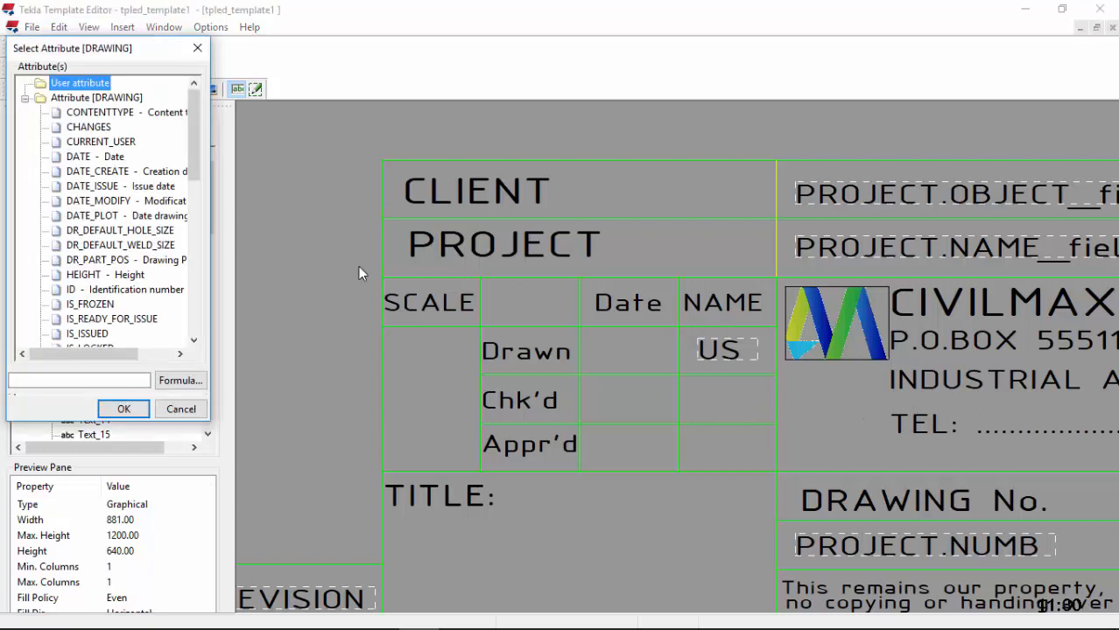
{"action": "left_click_drag", "start_coordinate": [201, 178], "coordinate": [197, 298]}
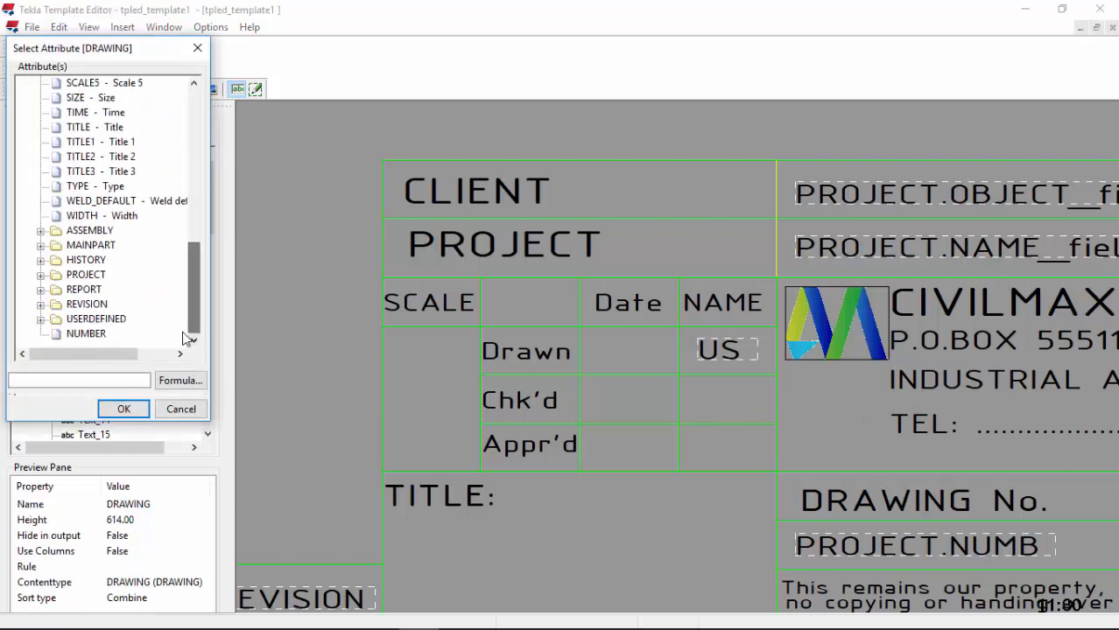
{"action": "left_click", "coordinate": [40, 319]}
{"action": "scroll", "coordinate": [129, 302], "scroll_direction": "down", "scroll_amount": 3}
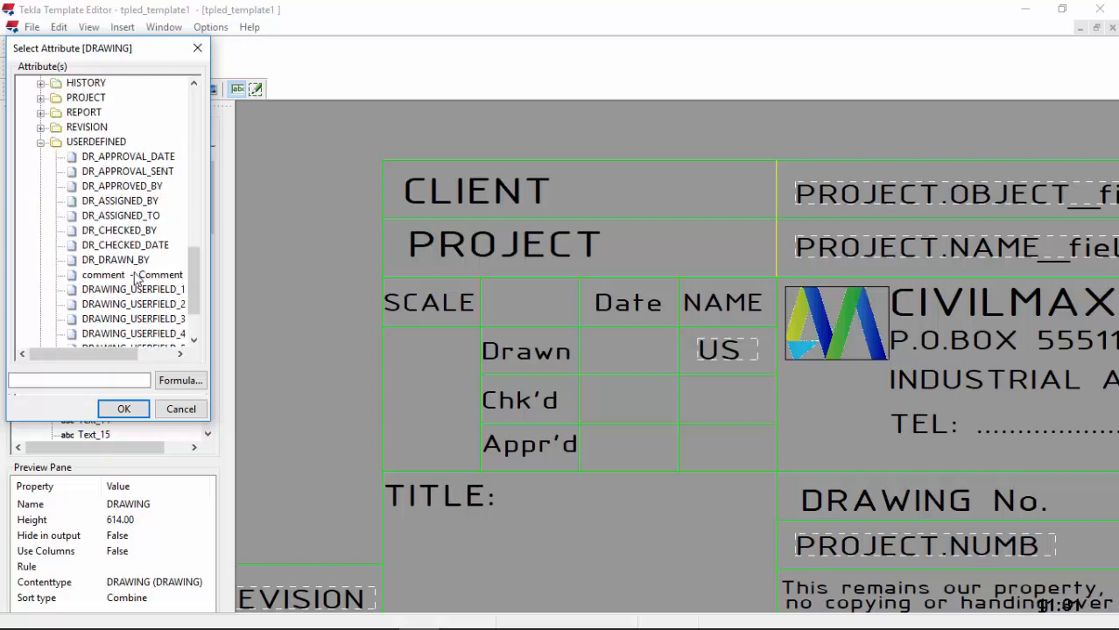
{"action": "left_click", "coordinate": [127, 231]}
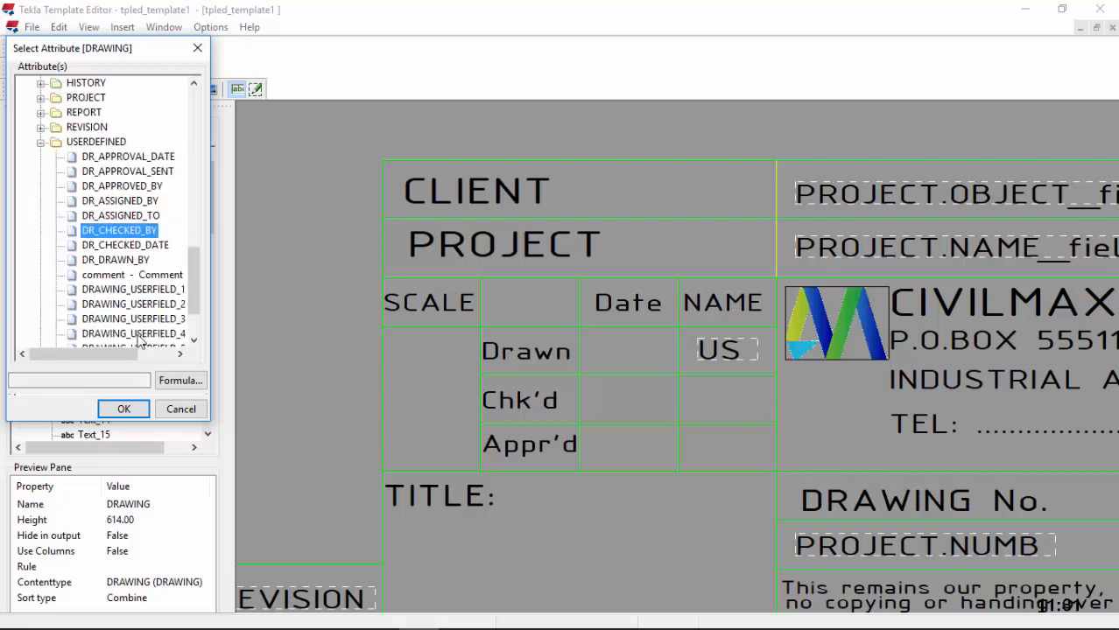
{"action": "left_click", "coordinate": [124, 412]}
{"action": "left_click", "coordinate": [718, 404]}
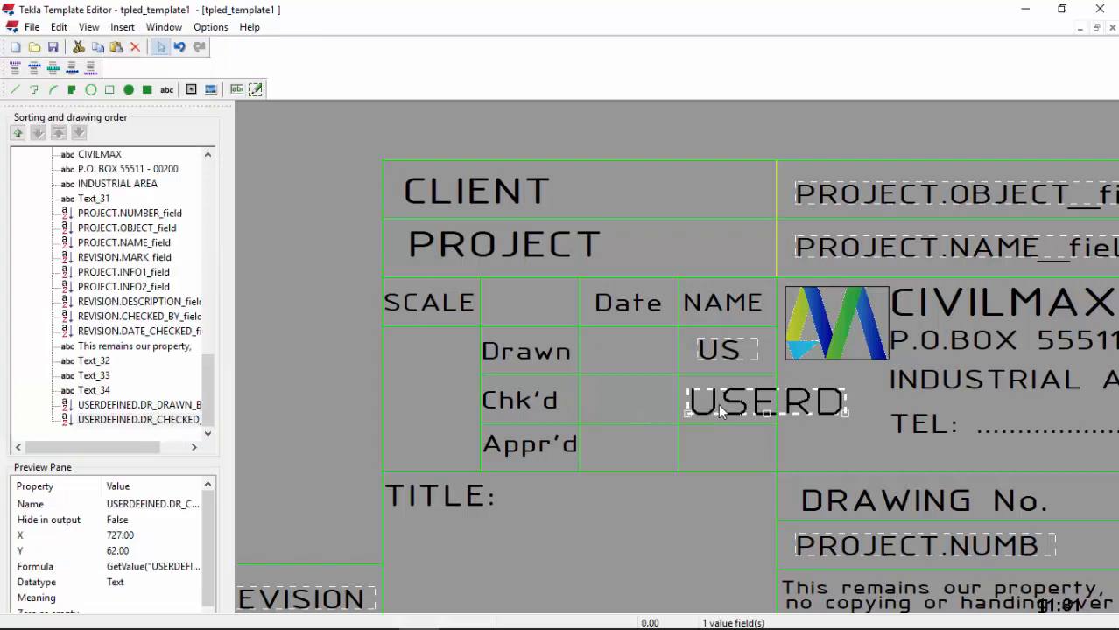
Step: Give the DR_CHECKED_BY field length 3 and ISOCPEUR 4.5 font
{"action": "double_click", "coordinate": [713, 401]}
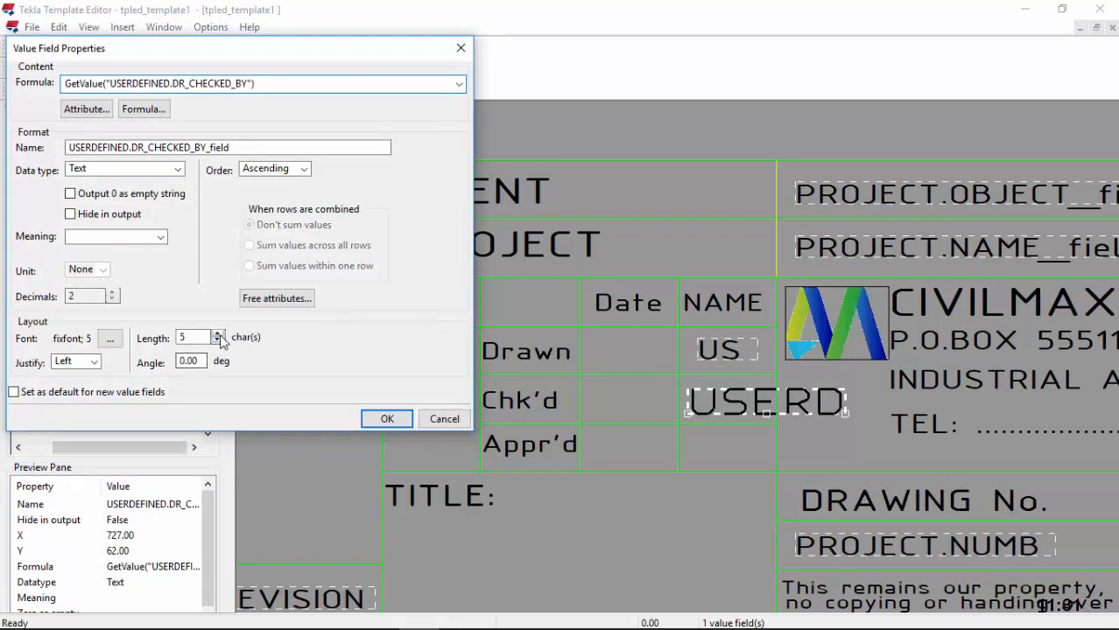
{"action": "left_click", "coordinate": [217, 342]}
{"action": "left_click", "coordinate": [217, 342]}
{"action": "left_click", "coordinate": [217, 342]}
{"action": "left_click", "coordinate": [217, 341]}
{"action": "left_click", "coordinate": [109, 338]}
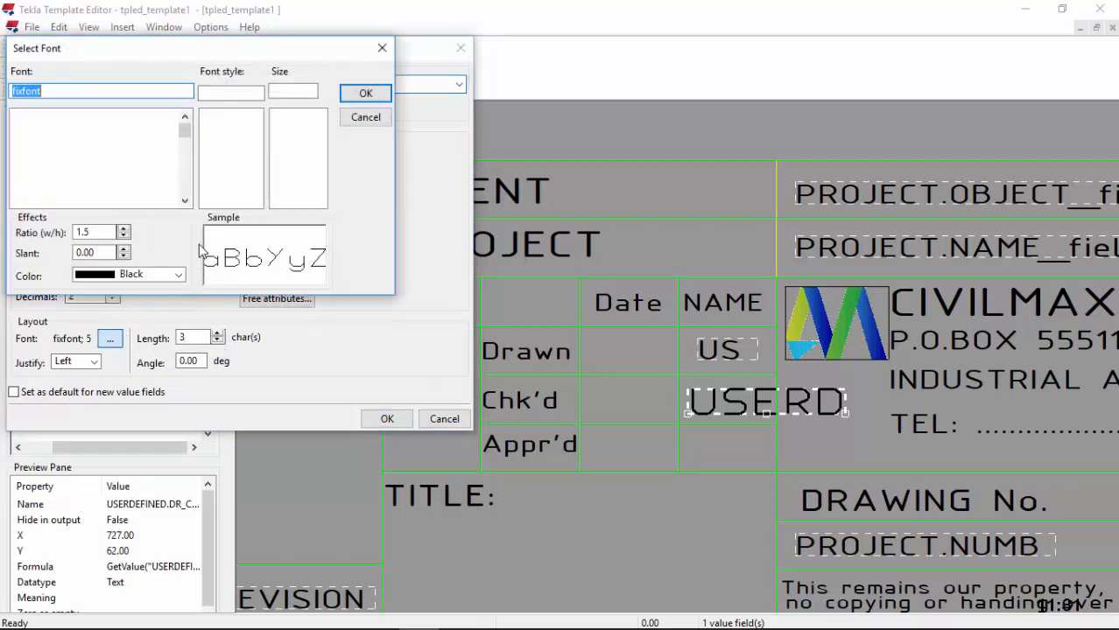
{"action": "type", "text": "is"}
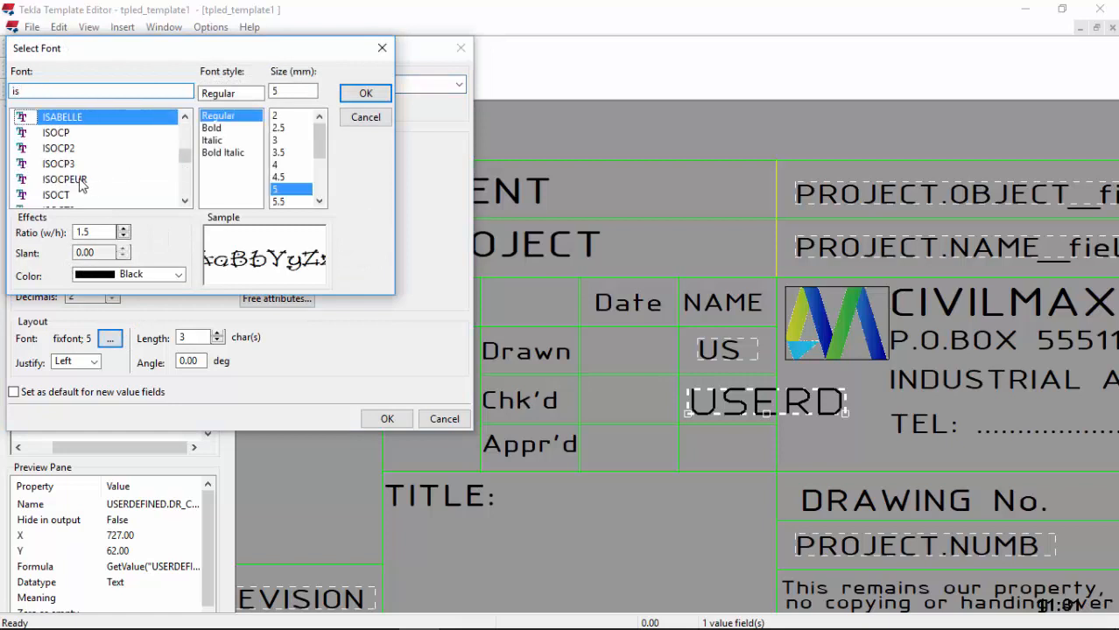
{"action": "left_click", "coordinate": [79, 180]}
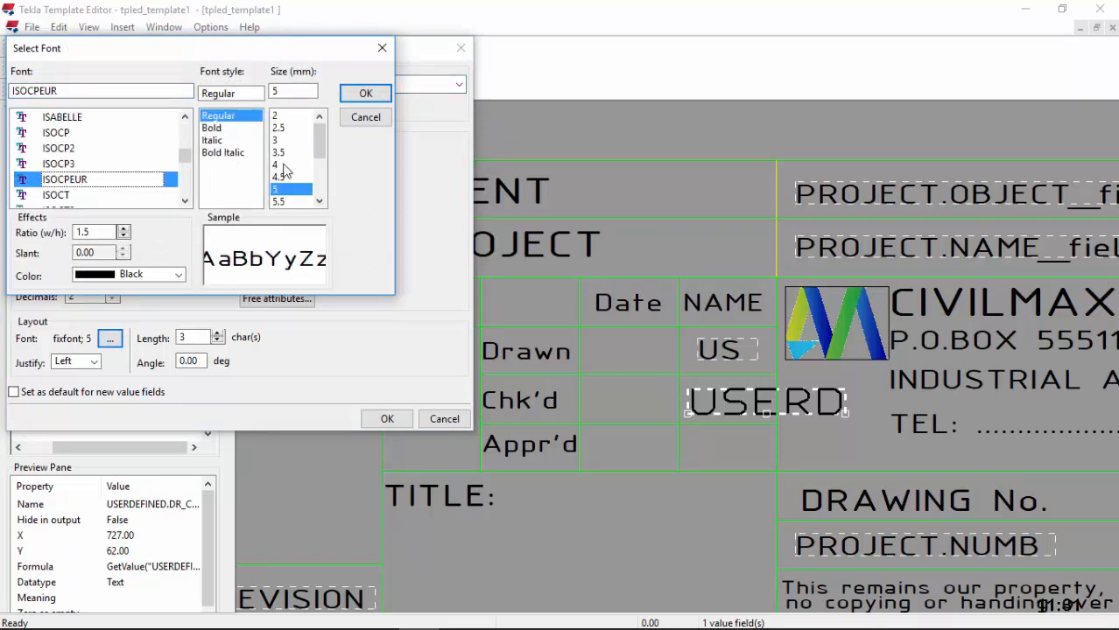
{"action": "left_click", "coordinate": [279, 177]}
{"action": "left_click", "coordinate": [366, 93]}
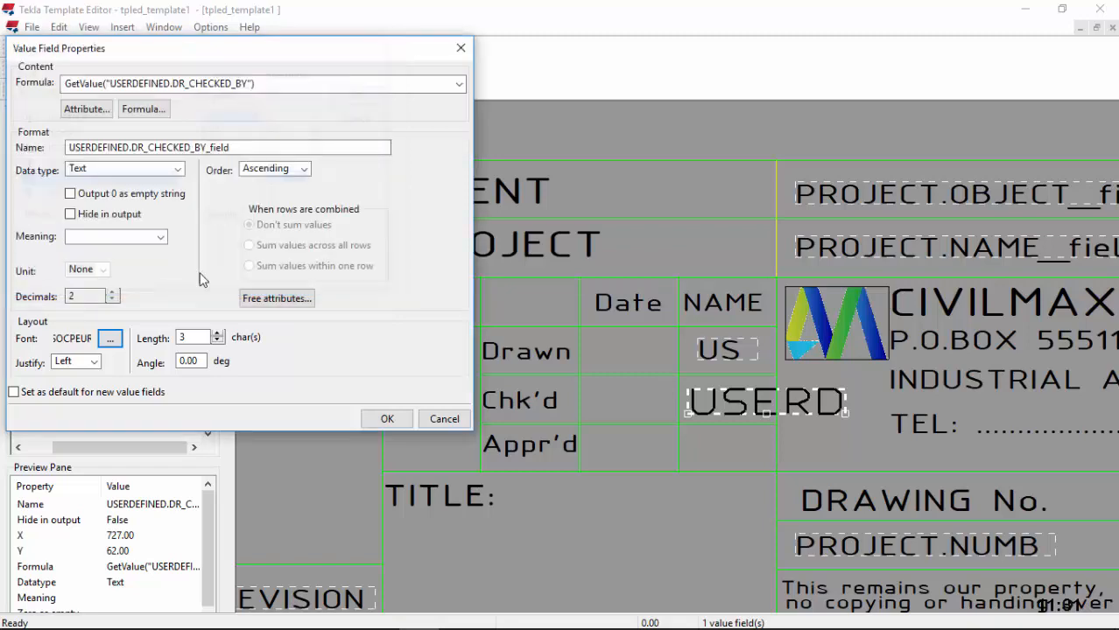
{"action": "left_click", "coordinate": [386, 419]}
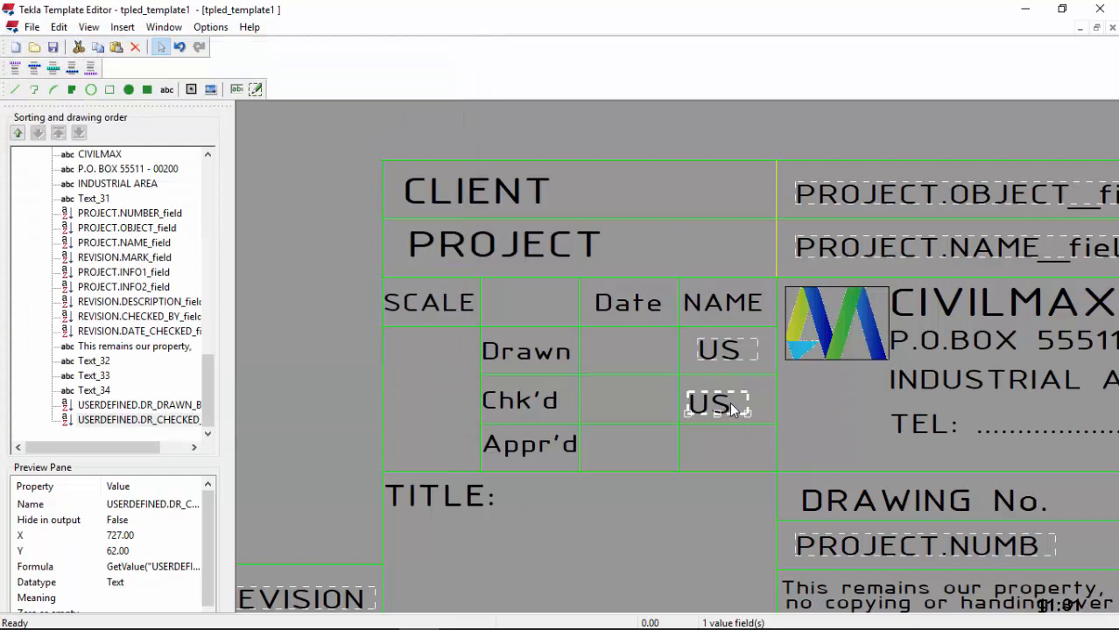
Step: Nudge the checked-by field right, then place a DR_APPROVED_BY value field in Appr'd NAME
{"action": "key", "text": "Right"}
{"action": "key", "text": "Right"}
{"action": "left_click", "coordinate": [238, 90]}
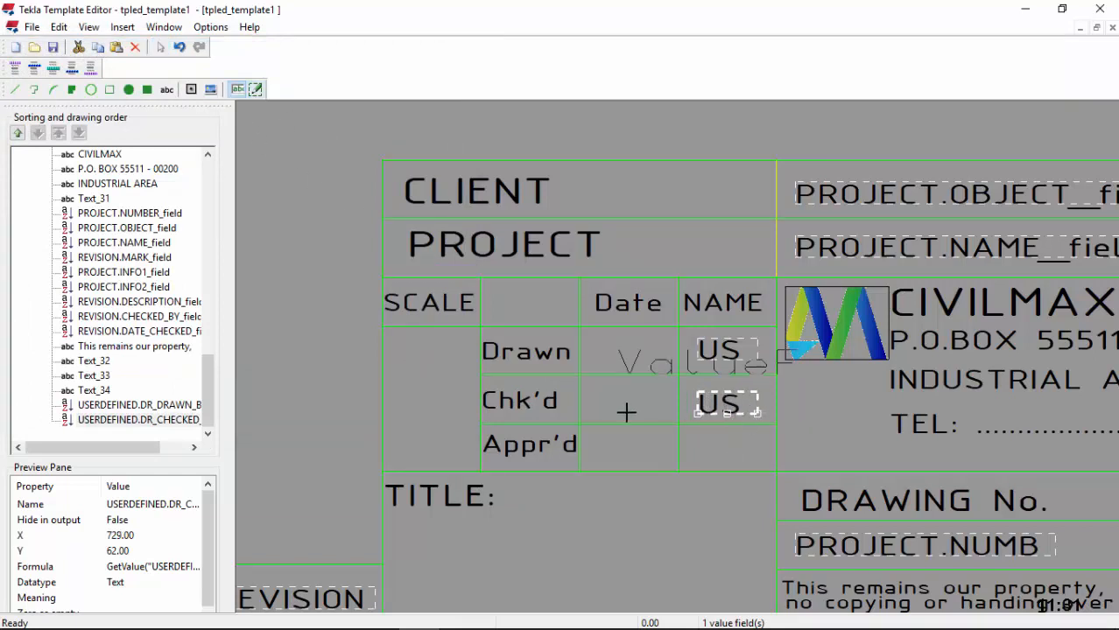
{"action": "left_click", "coordinate": [686, 458]}
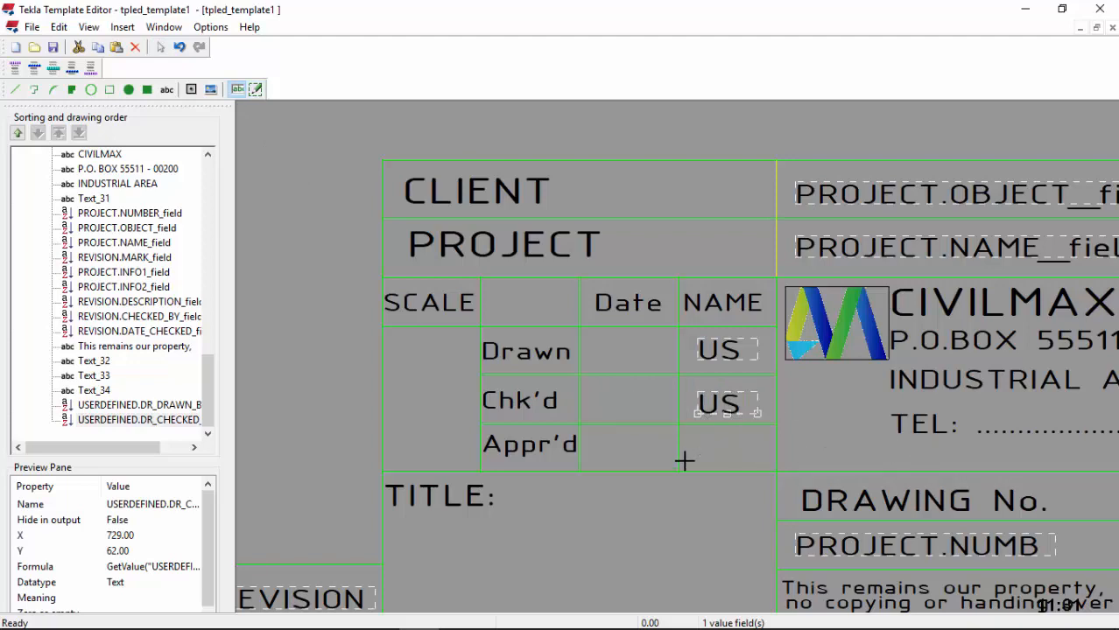
{"action": "scroll", "coordinate": [125, 143], "scroll_direction": "down", "scroll_amount": 12}
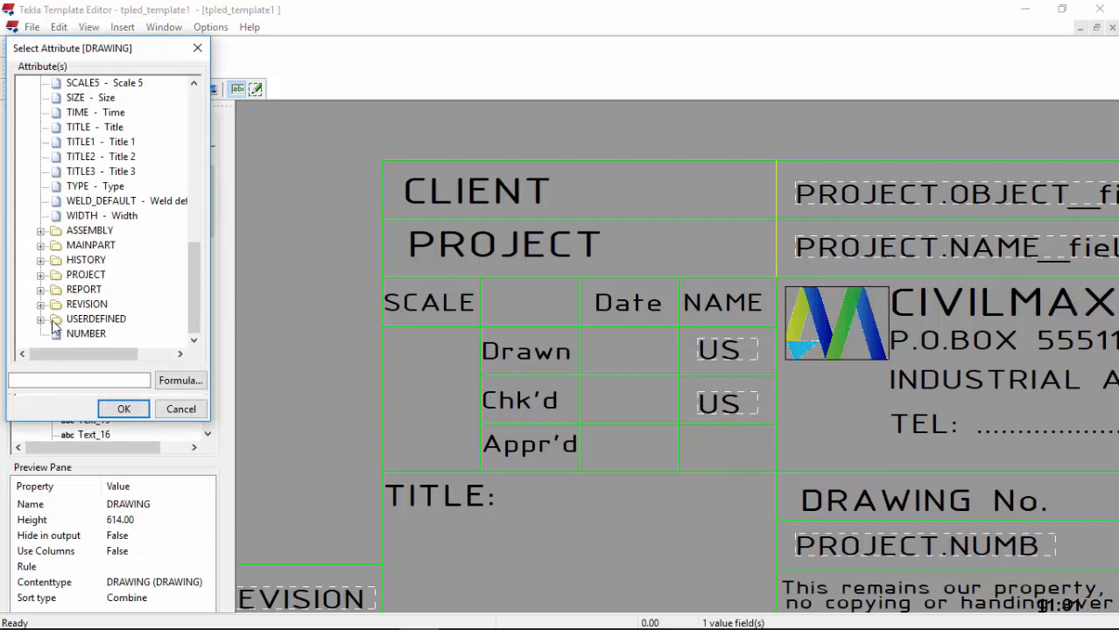
{"action": "left_click", "coordinate": [41, 321]}
{"action": "left_click", "coordinate": [40, 321]}
{"action": "left_click", "coordinate": [40, 322]}
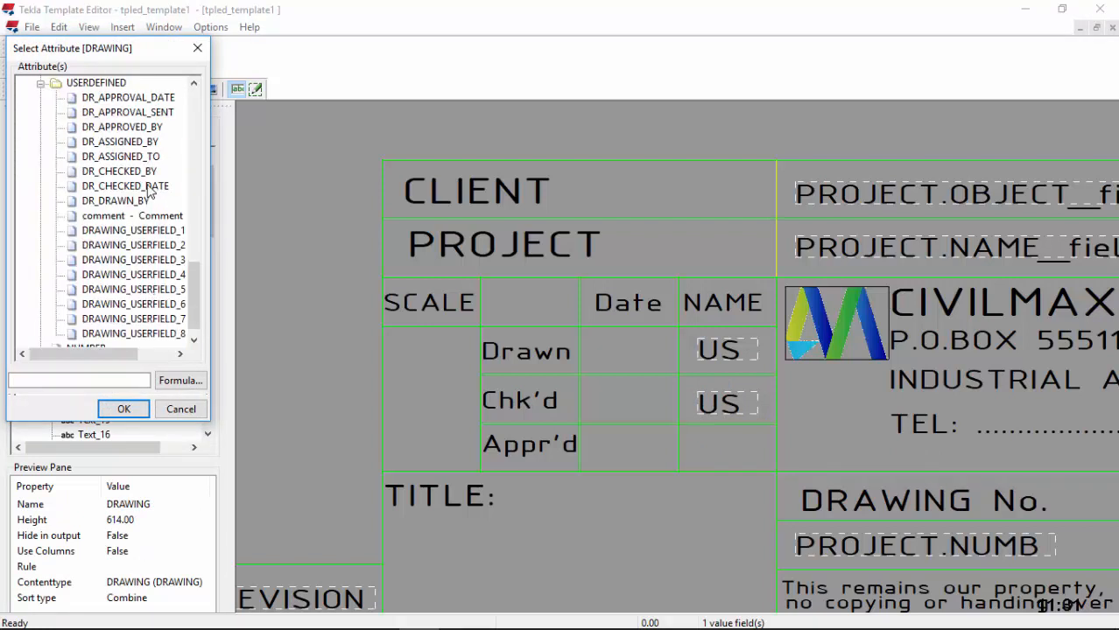
{"action": "scroll", "coordinate": [144, 127], "scroll_direction": "up", "scroll_amount": 1}
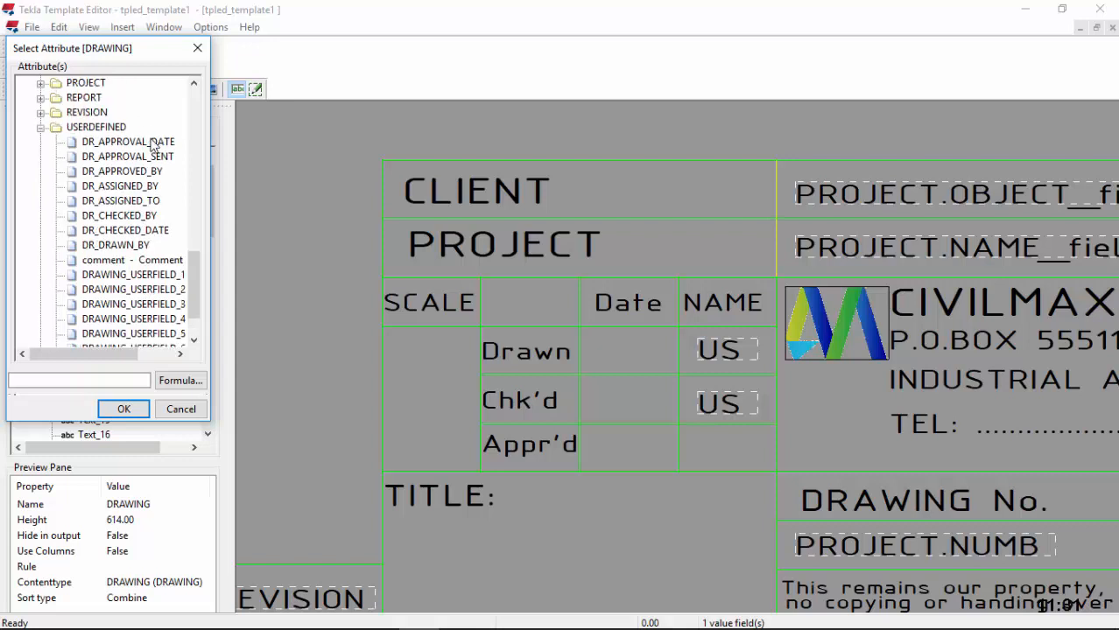
{"action": "left_click", "coordinate": [122, 171]}
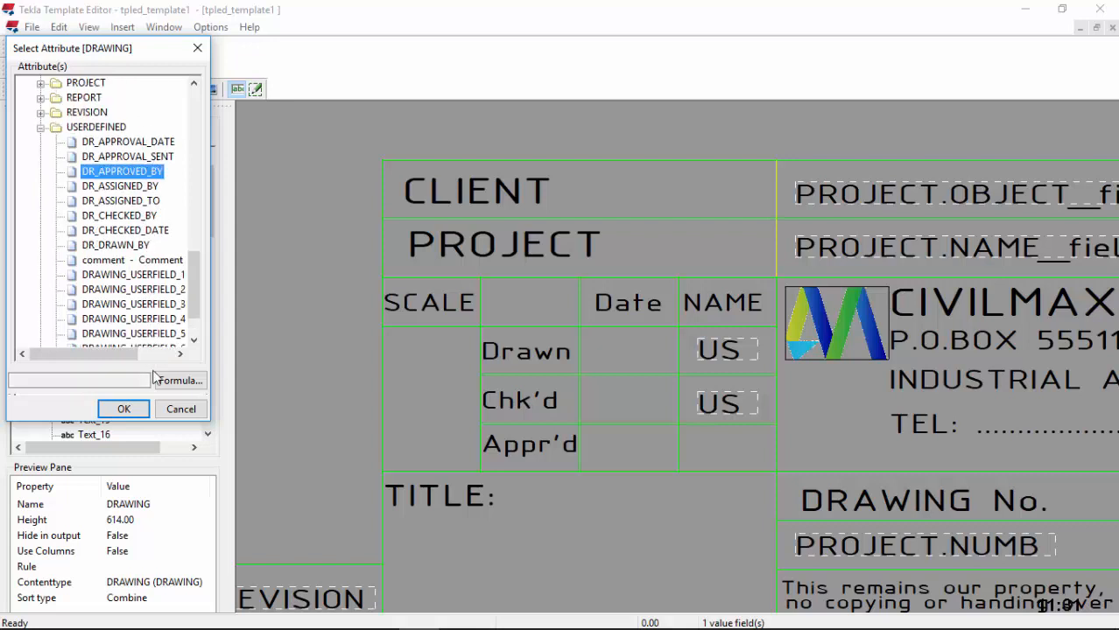
{"action": "left_click", "coordinate": [123, 409]}
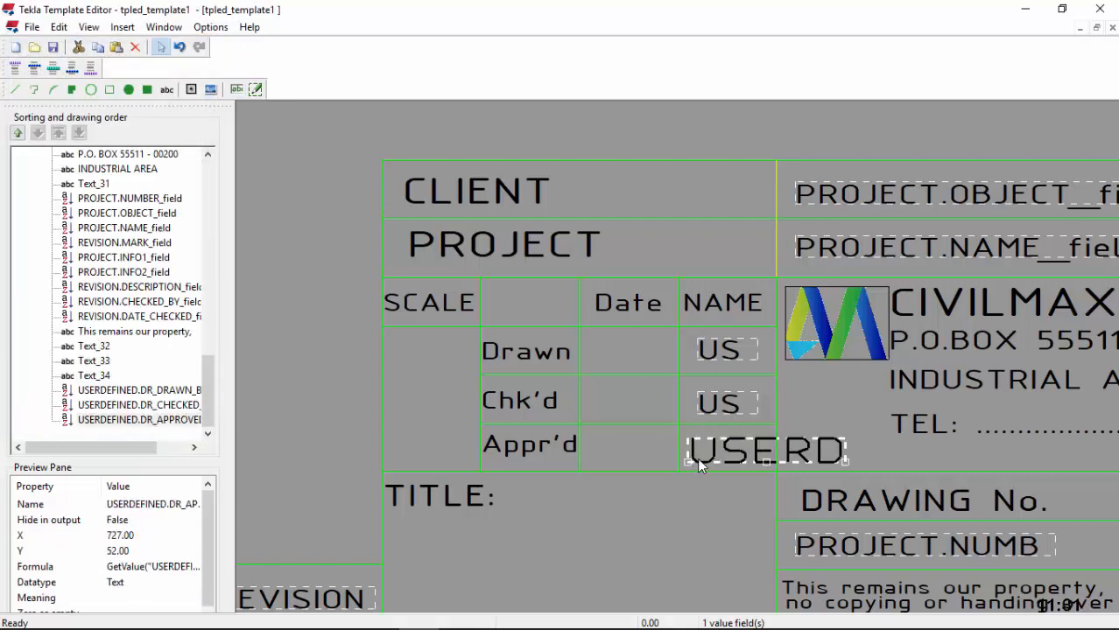
Step: Give the DR_APPROVED_BY field length 3 and ISOCPEUR 4.5 font, shifting it right
{"action": "double_click", "coordinate": [697, 458]}
{"action": "key", "text": "Delete"}
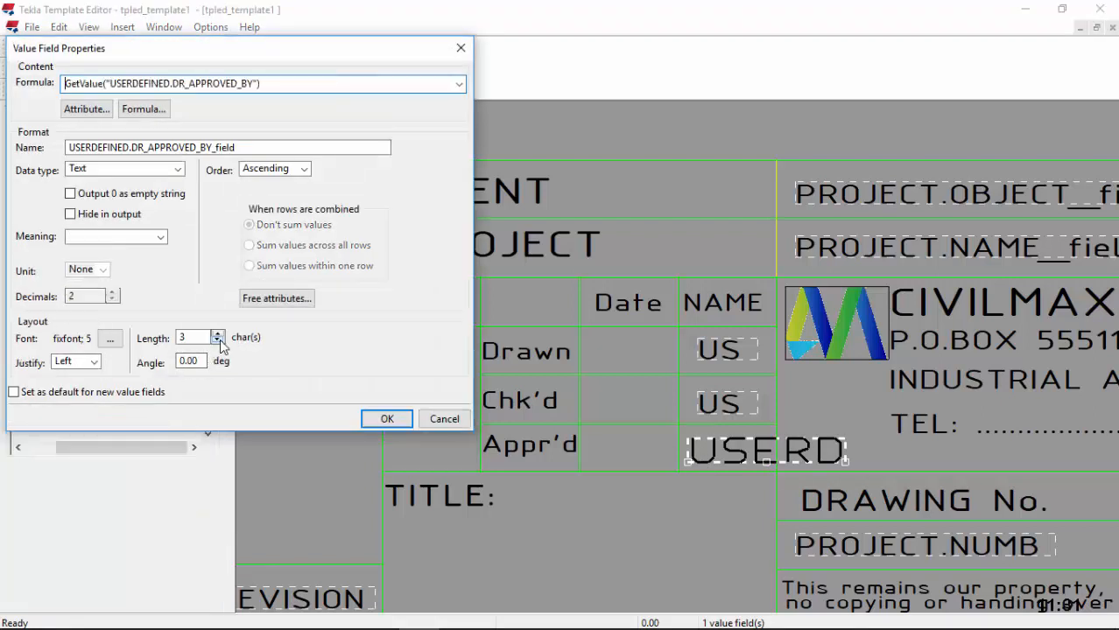
{"action": "left_click", "coordinate": [218, 333]}
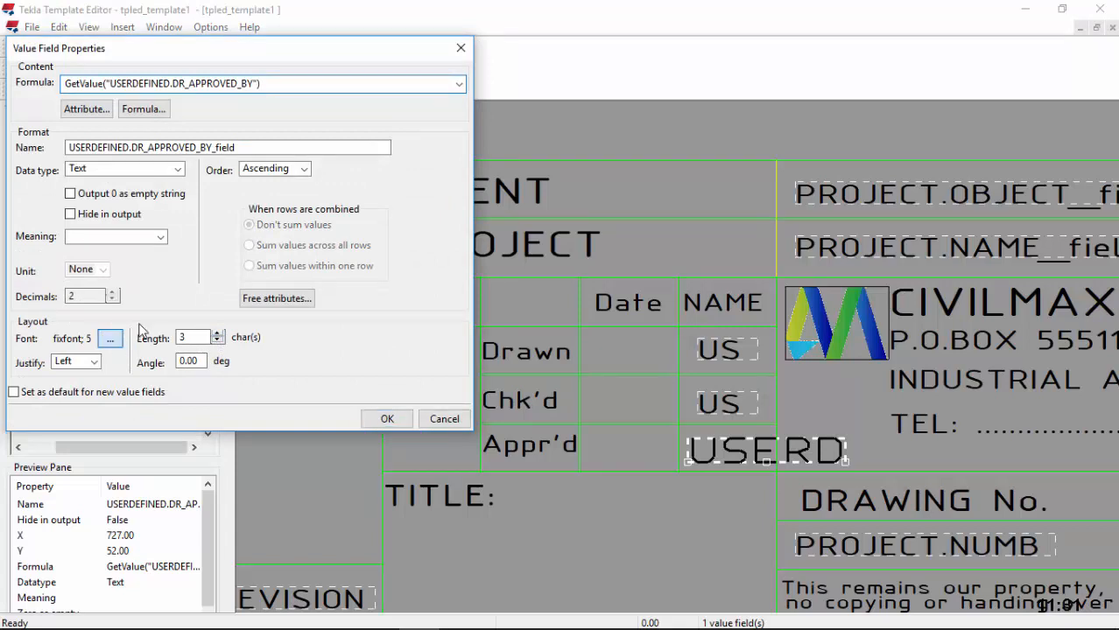
{"action": "left_click", "coordinate": [110, 339]}
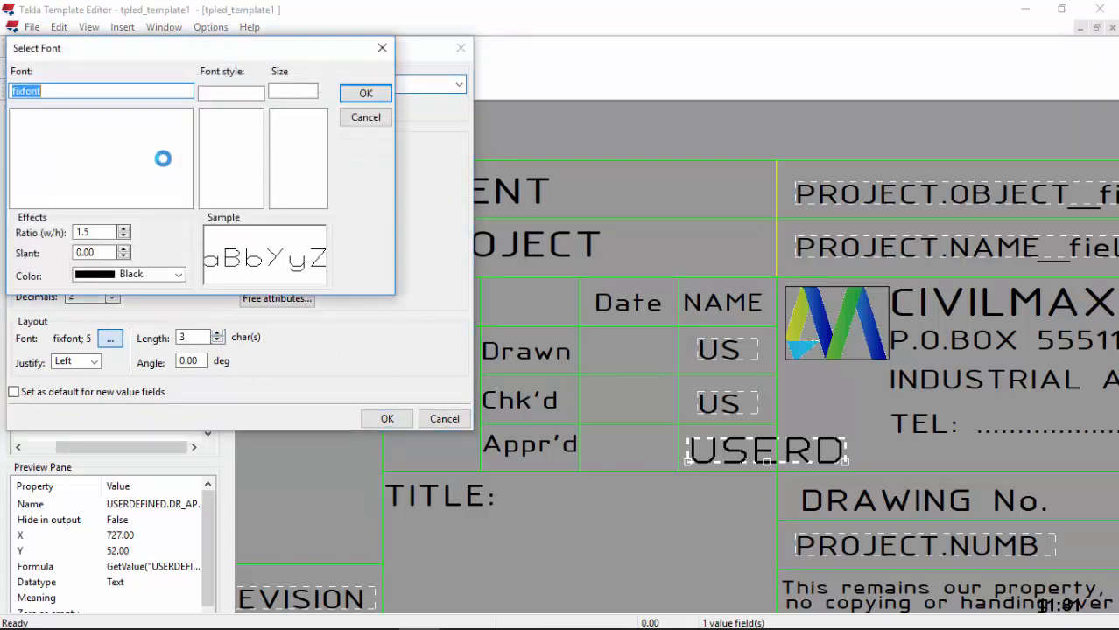
{"action": "type", "text": "is"}
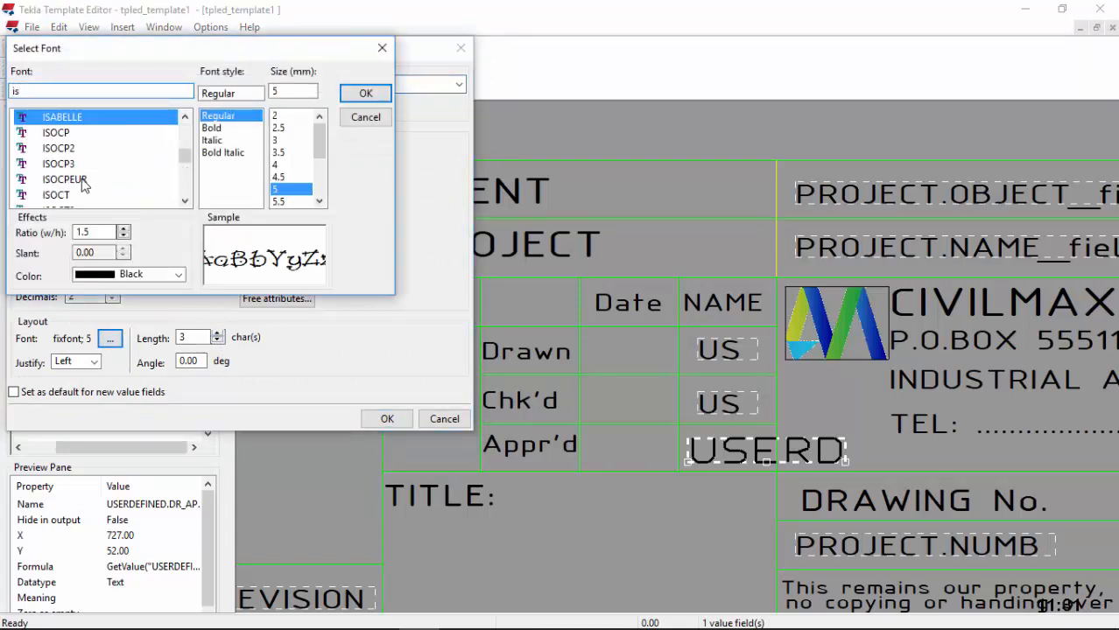
{"action": "left_click", "coordinate": [83, 180]}
{"action": "left_click", "coordinate": [279, 176]}
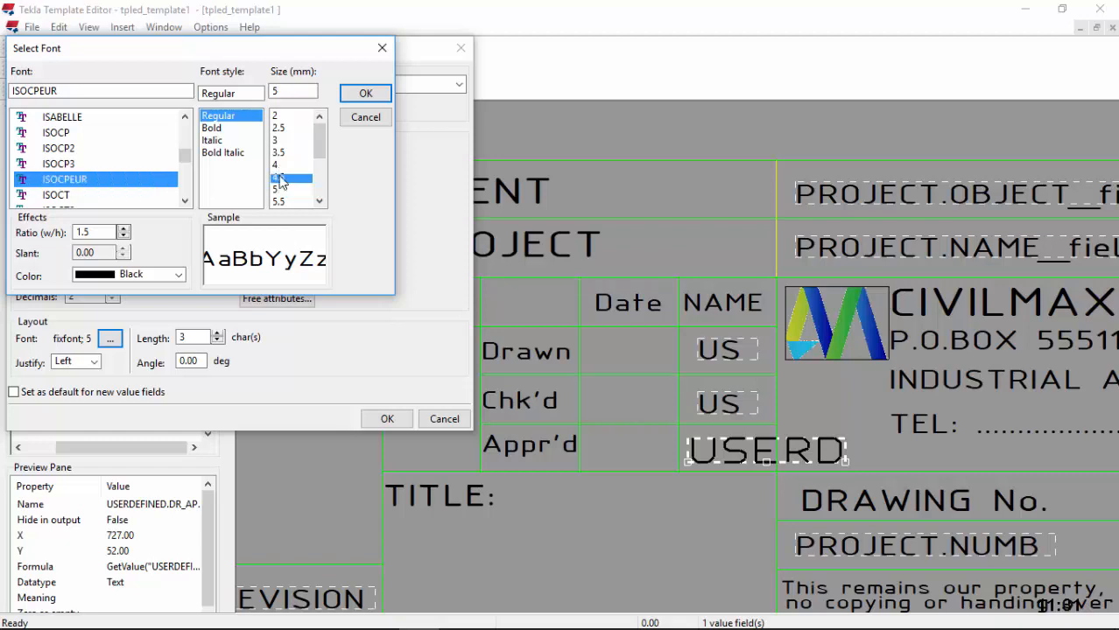
{"action": "left_click", "coordinate": [365, 93]}
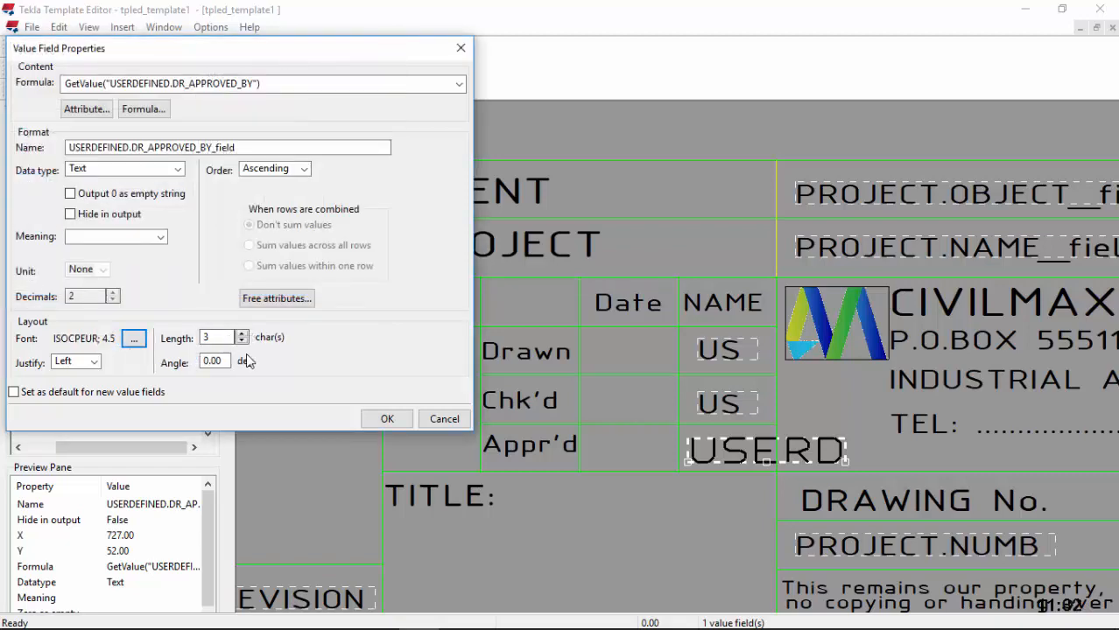
{"action": "left_click", "coordinate": [387, 419]}
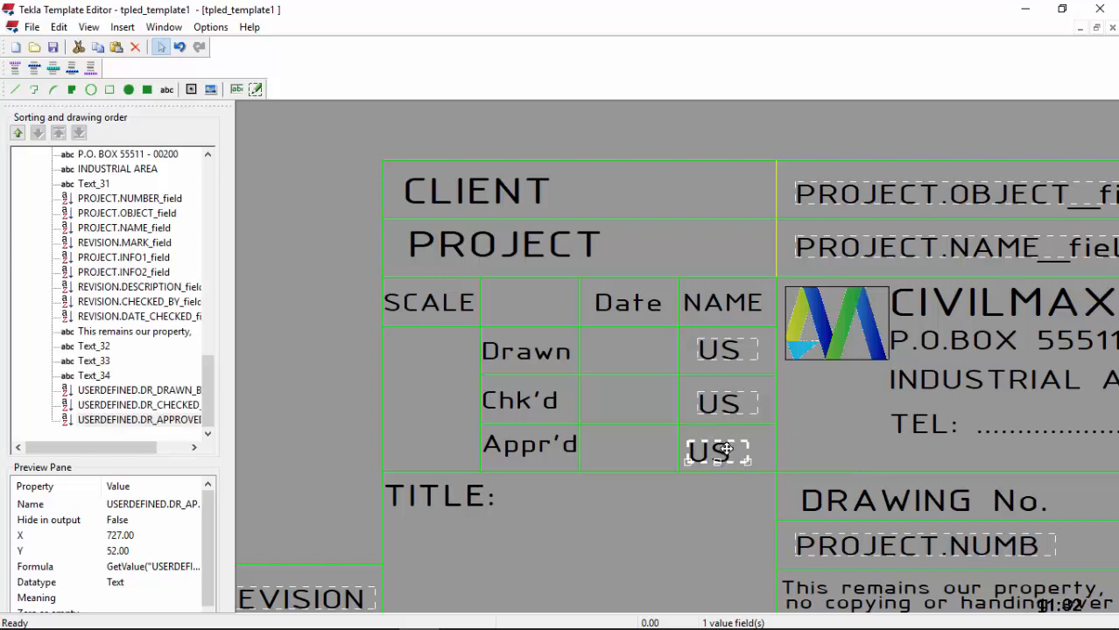
{"action": "left_click_drag", "start_coordinate": [730, 455], "coordinate": [738, 451]}
Step: Nudge the approved-by field, then place a PROJECT.NAME value field in the TITLE cell
{"action": "left_click_drag", "start_coordinate": [733, 447], "coordinate": [732, 446]}
{"action": "scroll", "coordinate": [729, 409], "scroll_direction": "down", "scroll_amount": 3}
{"action": "scroll", "coordinate": [549, 550], "scroll_direction": "up", "scroll_amount": 4}
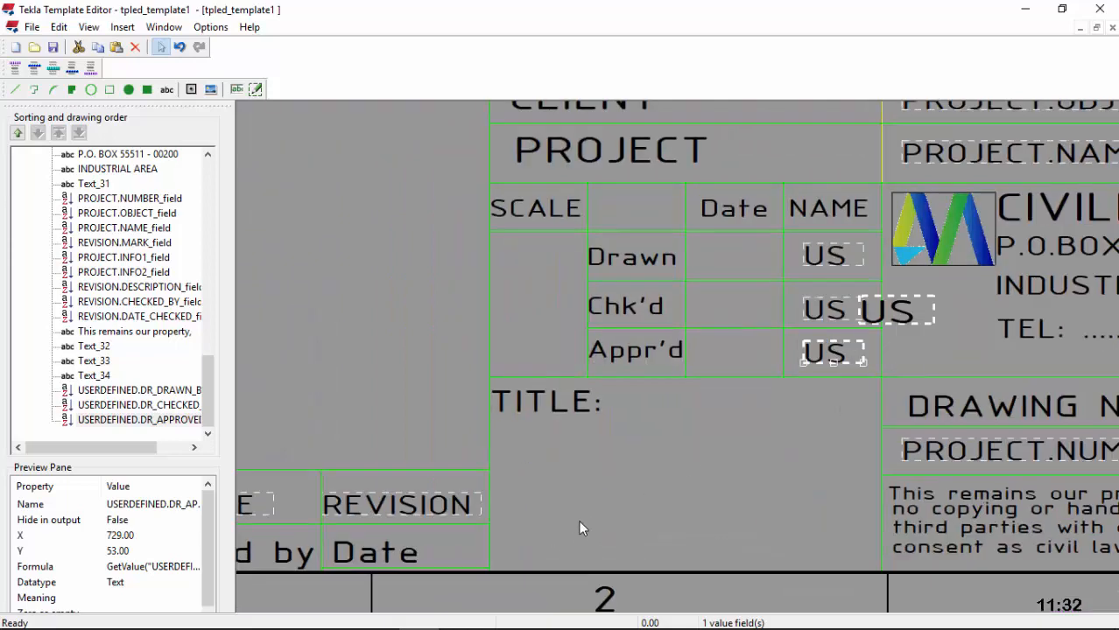
{"action": "left_click", "coordinate": [239, 89]}
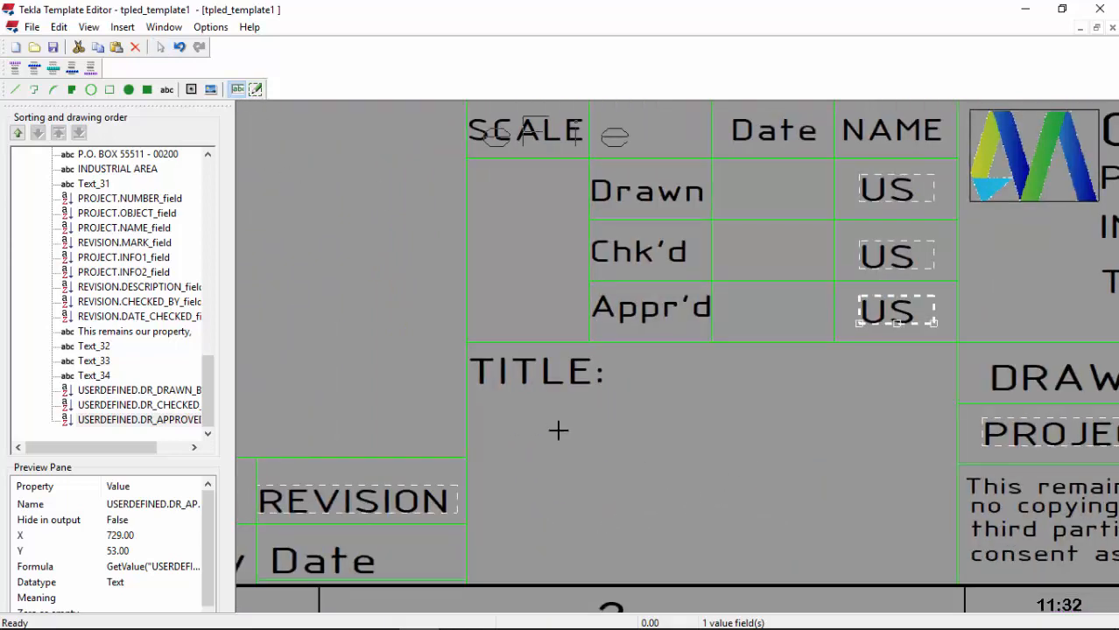
{"action": "left_click", "coordinate": [502, 443]}
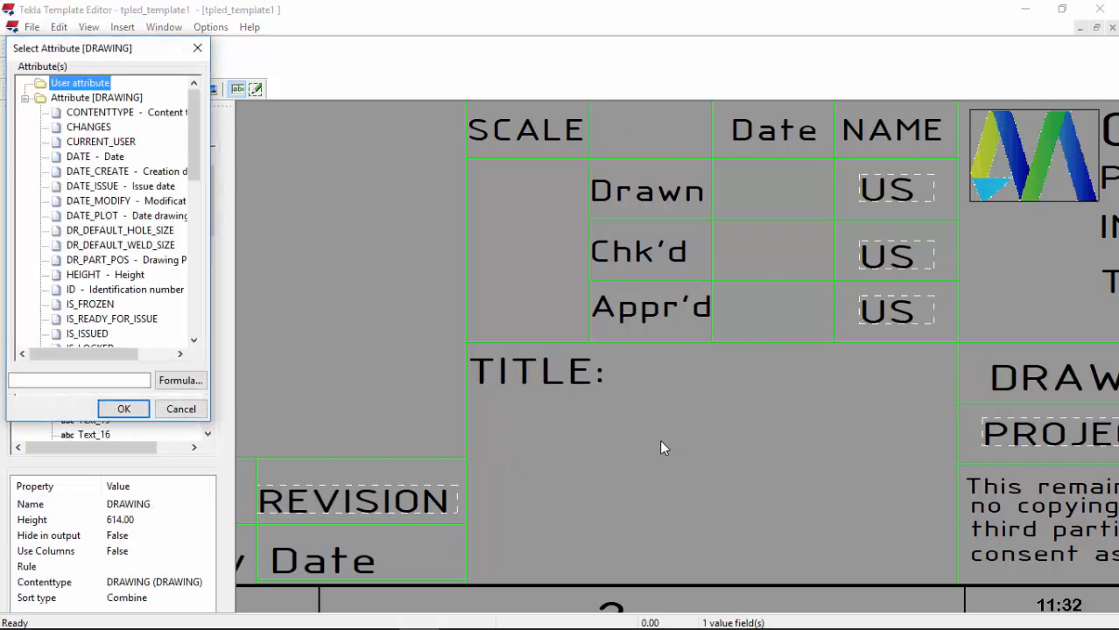
{"action": "left_click_drag", "start_coordinate": [196, 158], "coordinate": [196, 304]}
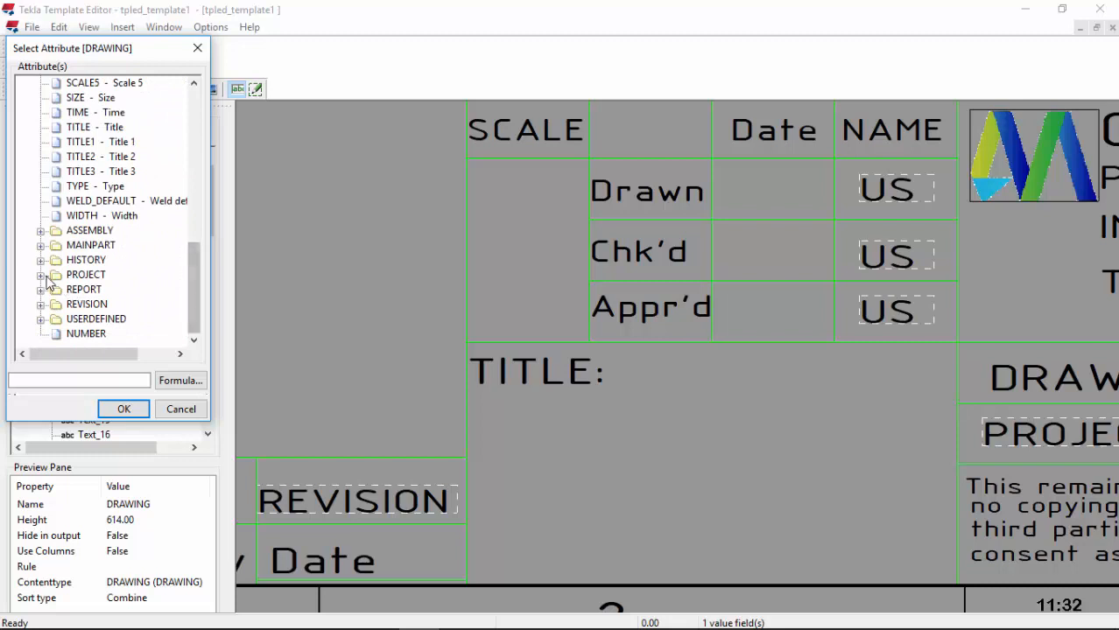
{"action": "left_click", "coordinate": [42, 275]}
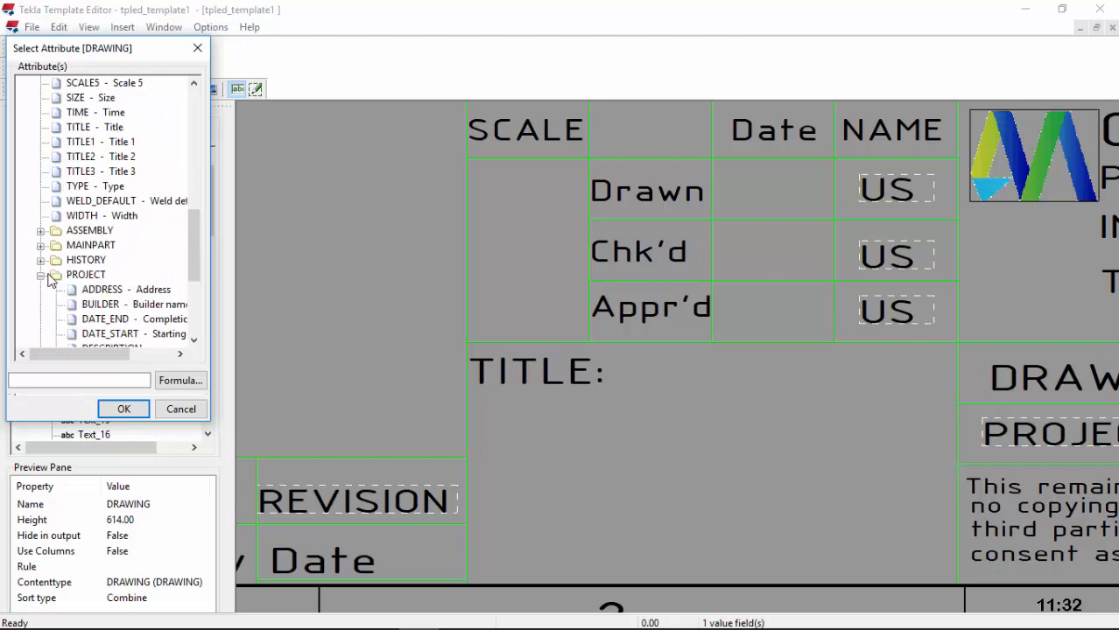
{"action": "scroll", "coordinate": [151, 271], "scroll_direction": "down", "scroll_amount": 3}
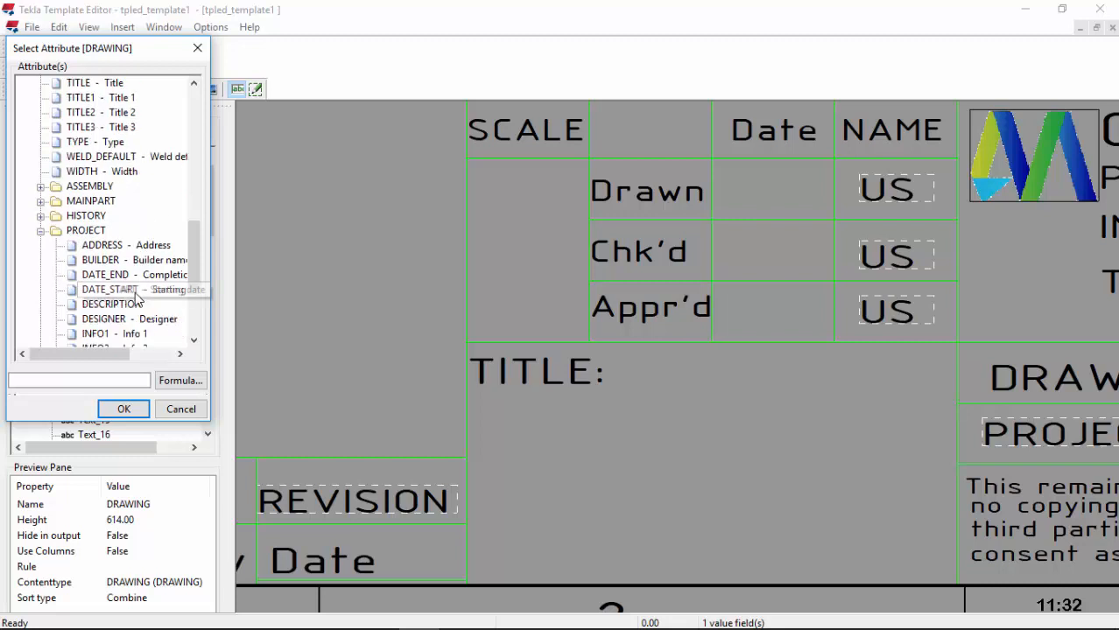
{"action": "left_click", "coordinate": [116, 289]}
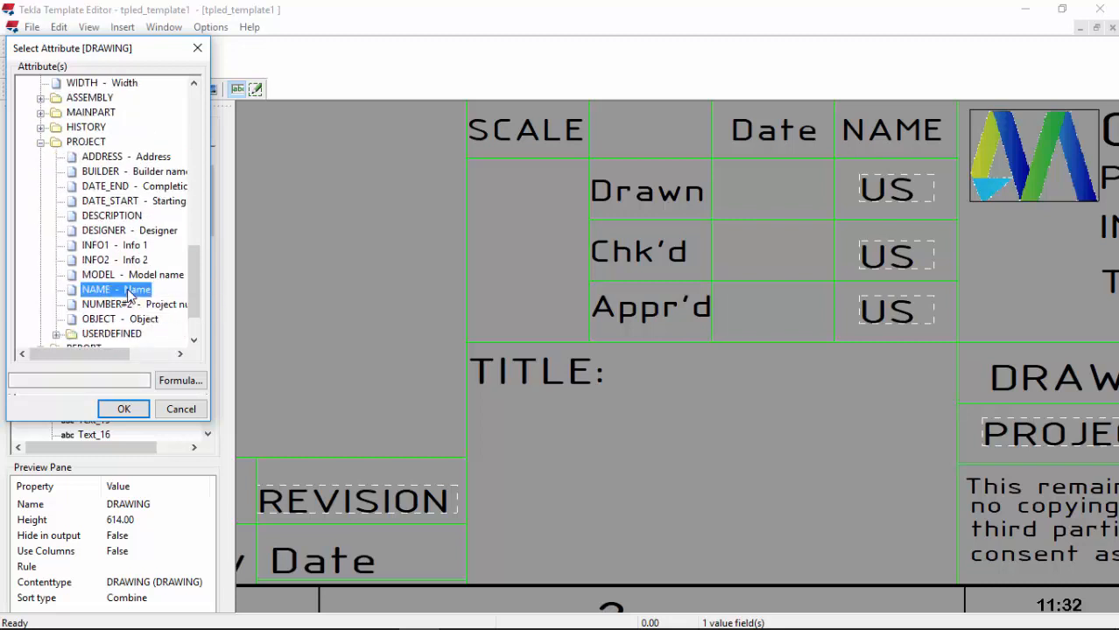
{"action": "left_click", "coordinate": [124, 409]}
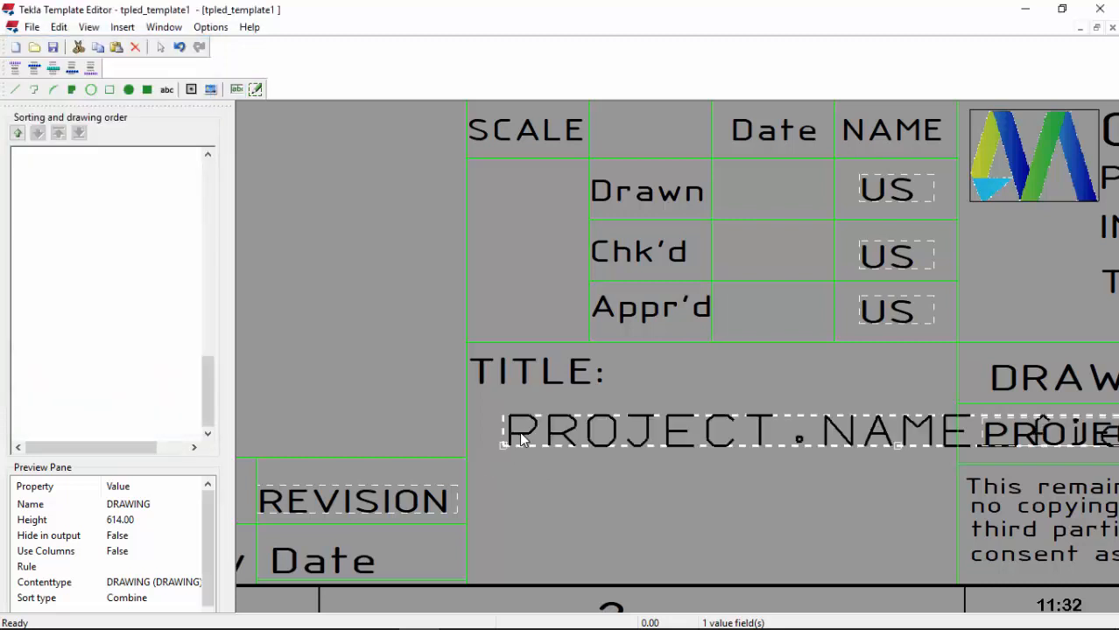
Step: Set the PROJECT.NAME field's font to ISOCPEUR at size 4.5
{"action": "left_click", "coordinate": [520, 432]}
{"action": "double_click", "coordinate": [522, 440]}
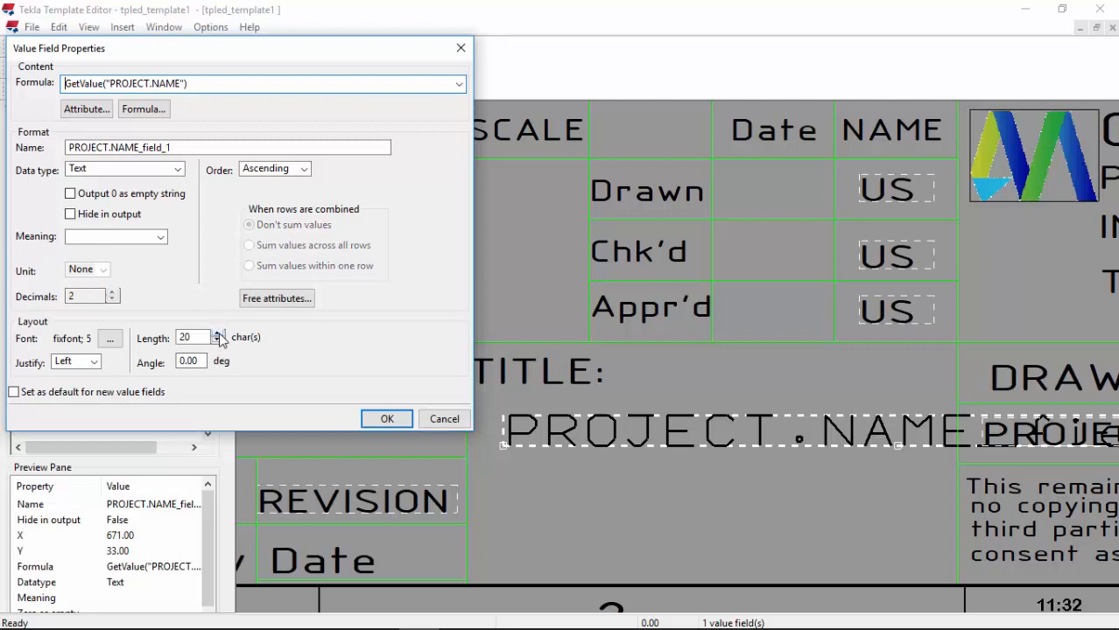
{"action": "left_click", "coordinate": [109, 338]}
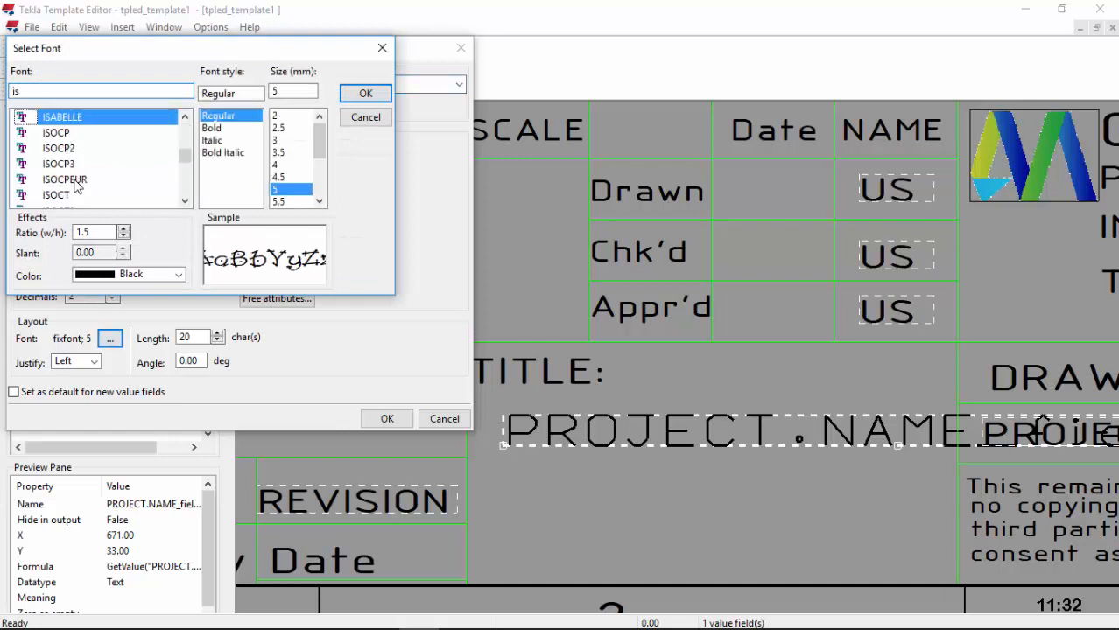
{"action": "left_click", "coordinate": [77, 180]}
{"action": "left_click", "coordinate": [284, 178]}
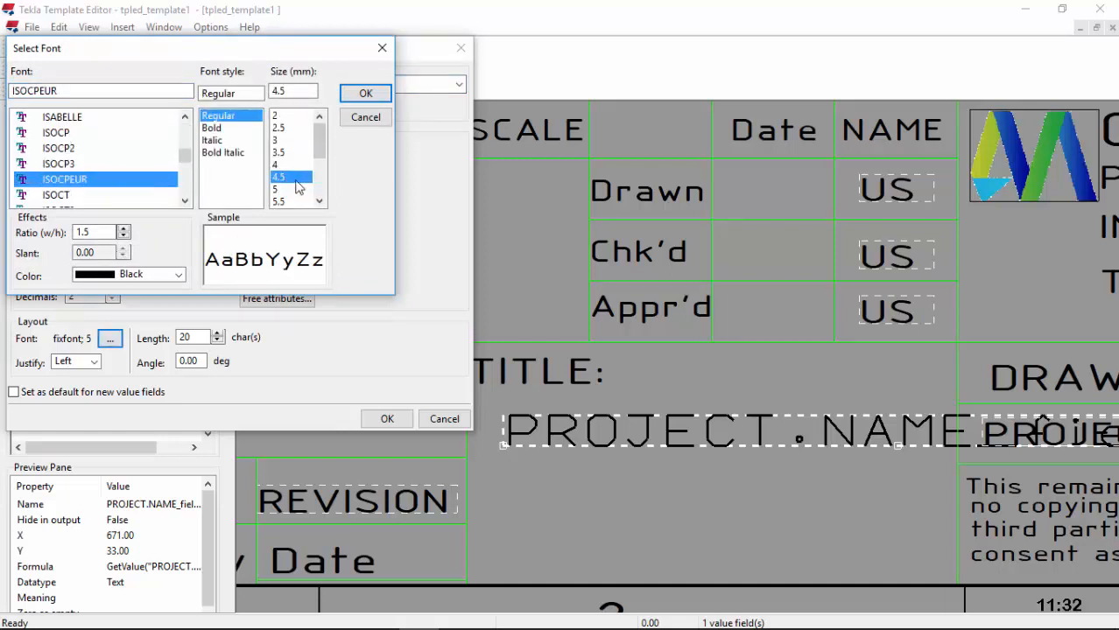
{"action": "left_click", "coordinate": [365, 93]}
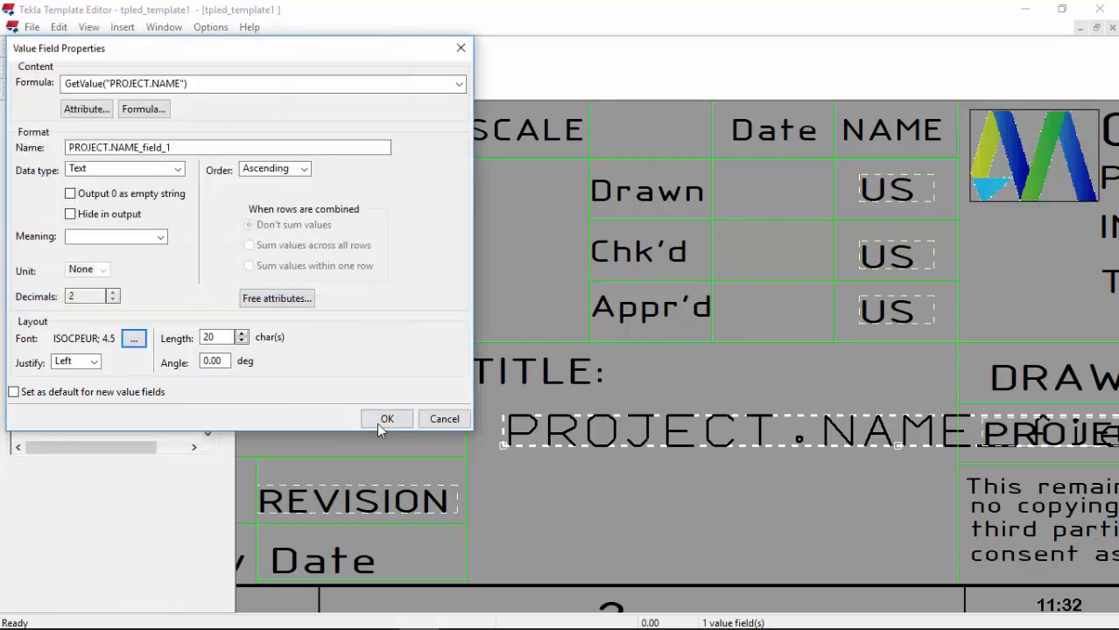
{"action": "left_click", "coordinate": [383, 418]}
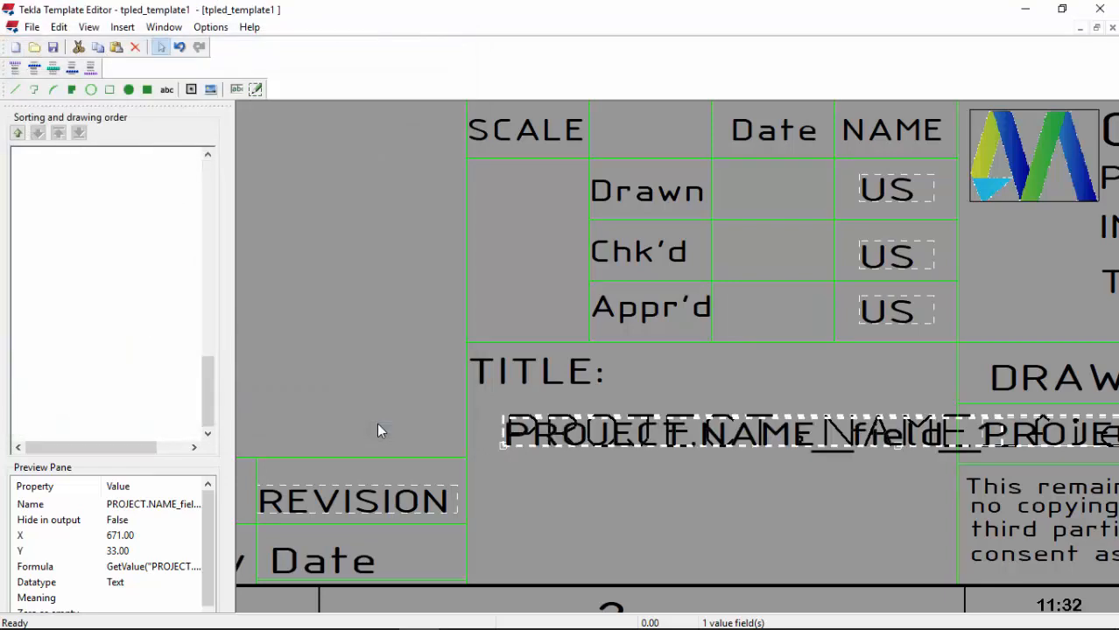
Step: Shift the PROJECT.NAME field left and shorten its length to 19 characters
{"action": "scroll", "coordinate": [371, 425], "scroll_direction": "down", "scroll_amount": 1}
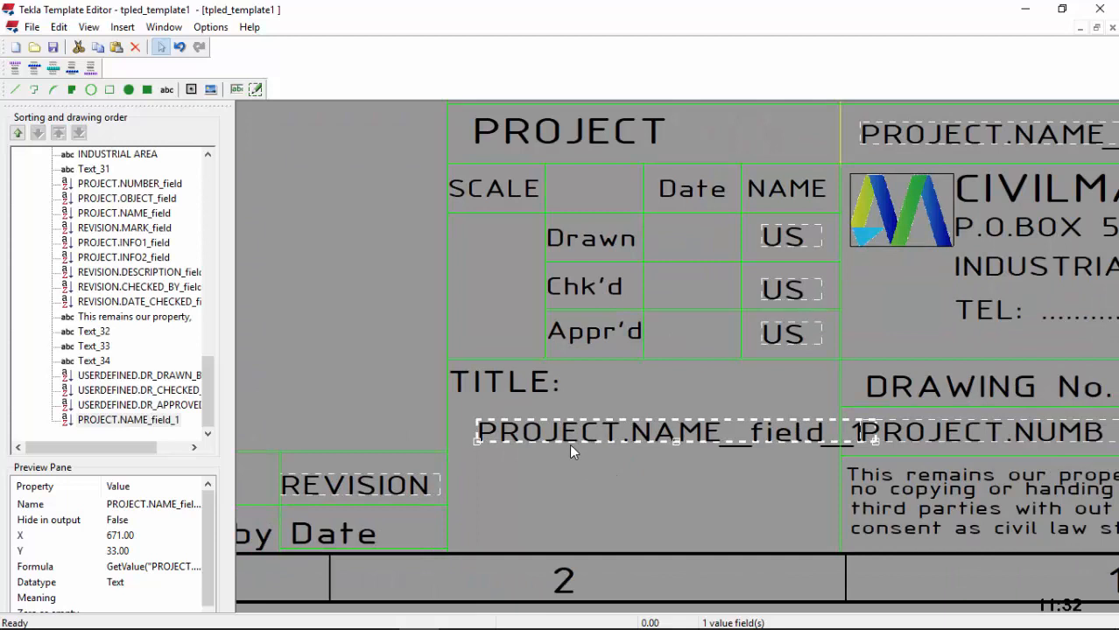
{"action": "mouse_move", "coordinate": [569, 444]}
{"action": "left_mouse_down"}
{"action": "mouse_move", "coordinate": [545, 446]}
{"action": "mouse_move", "coordinate": [575, 442]}
{"action": "left_mouse_up"}
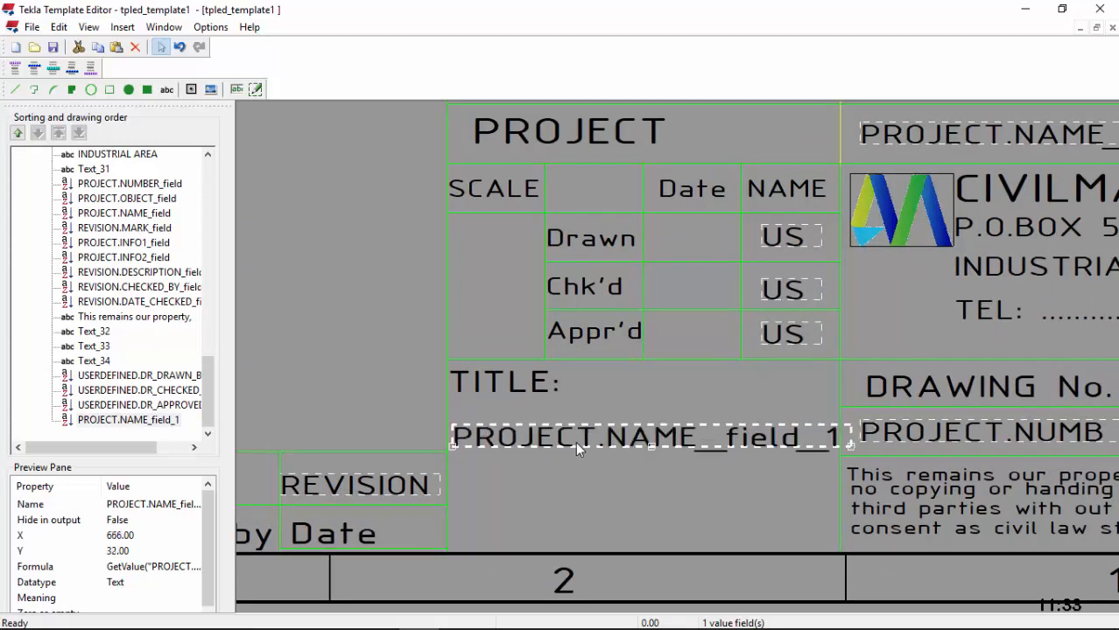
{"action": "double_click", "coordinate": [575, 441]}
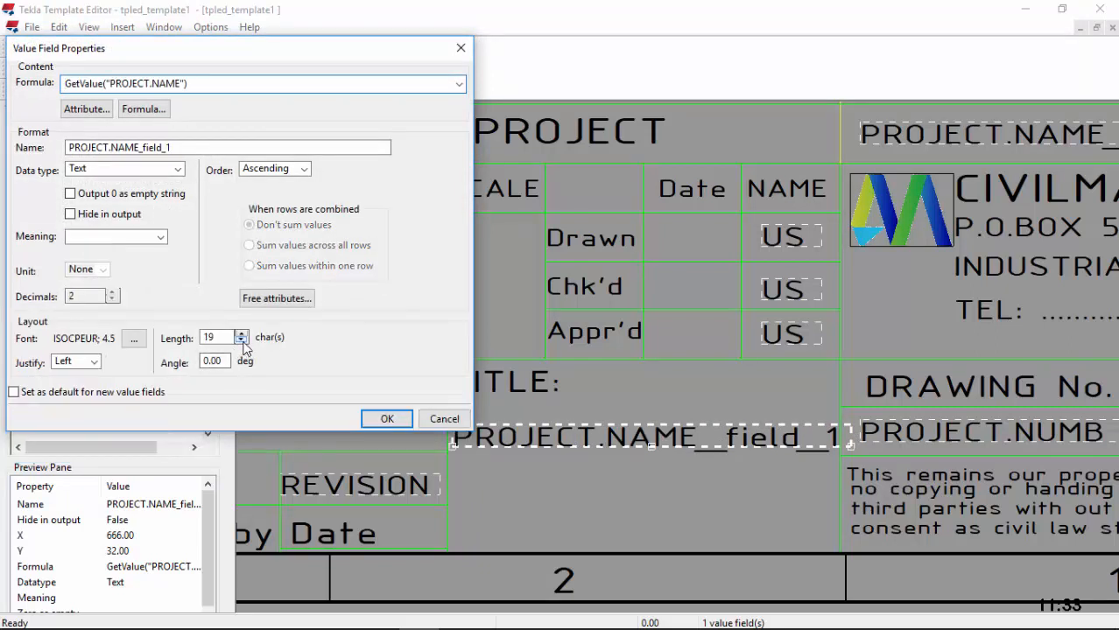
{"action": "left_click", "coordinate": [387, 419]}
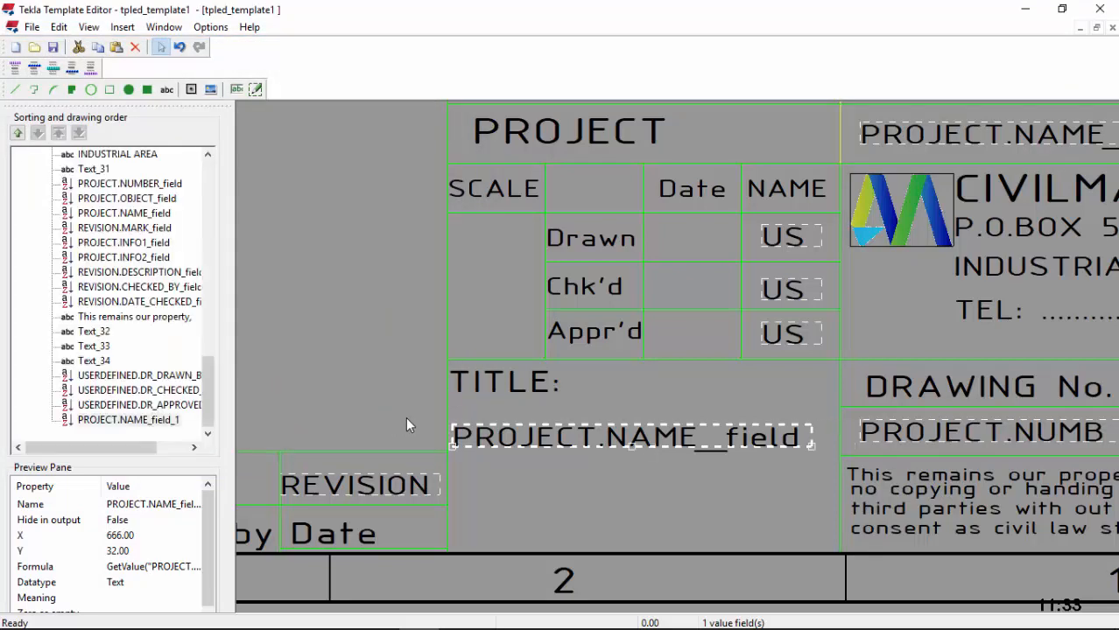
Step: Select the Rev. No. table outlines plus the Date and Chk'd by column outlines
{"action": "left_click", "coordinate": [585, 482]}
{"action": "scroll", "coordinate": [591, 456], "scroll_direction": "down", "scroll_amount": 5}
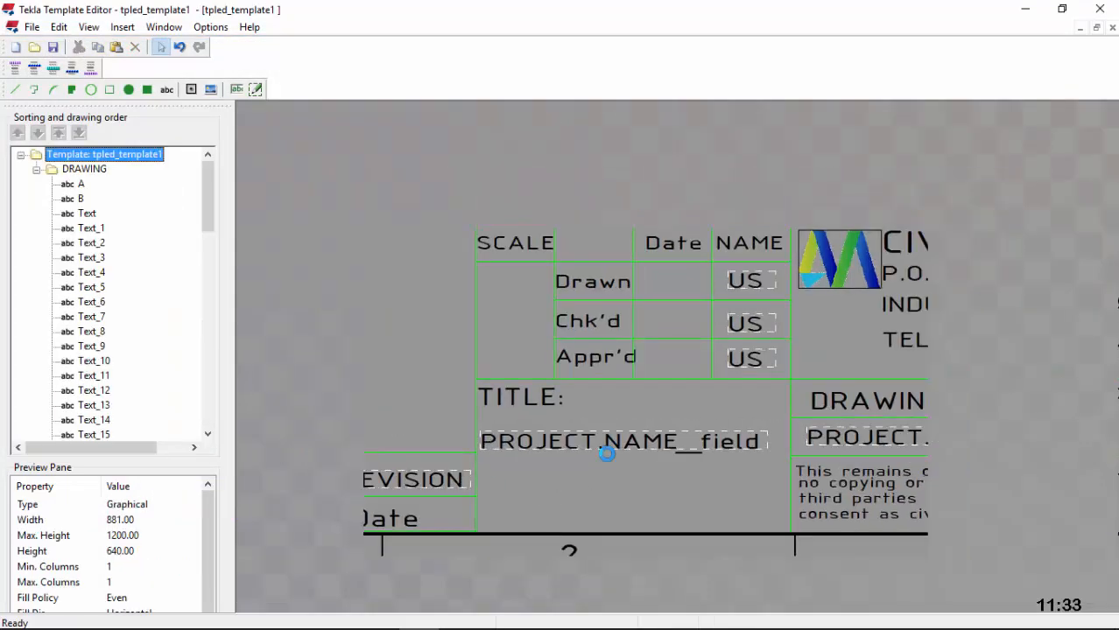
{"action": "scroll", "coordinate": [565, 424], "scroll_direction": "down", "scroll_amount": 1}
{"action": "scroll", "coordinate": [372, 448], "scroll_direction": "up", "scroll_amount": 6}
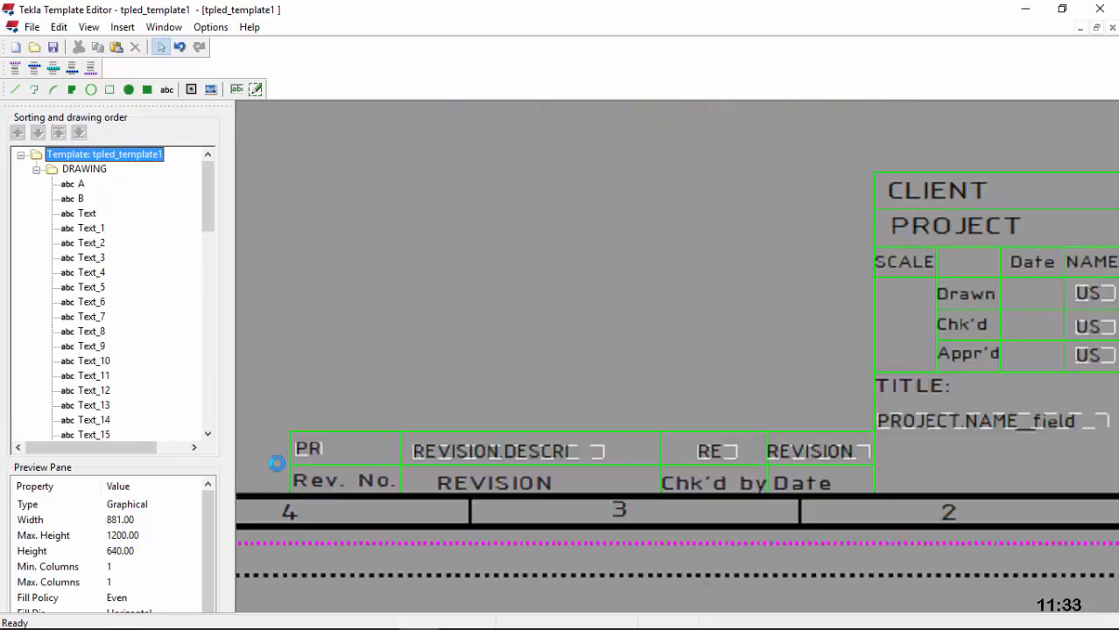
{"action": "scroll", "coordinate": [296, 465], "scroll_direction": "up", "scroll_amount": 2}
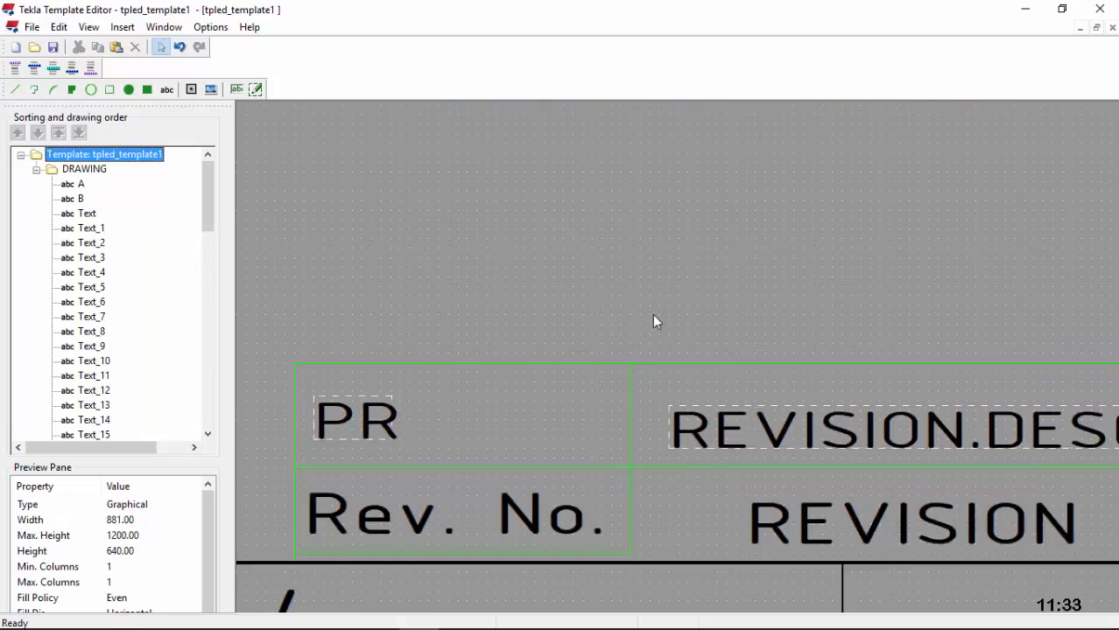
{"action": "left_click_drag", "start_coordinate": [653, 312], "coordinate": [569, 492]}
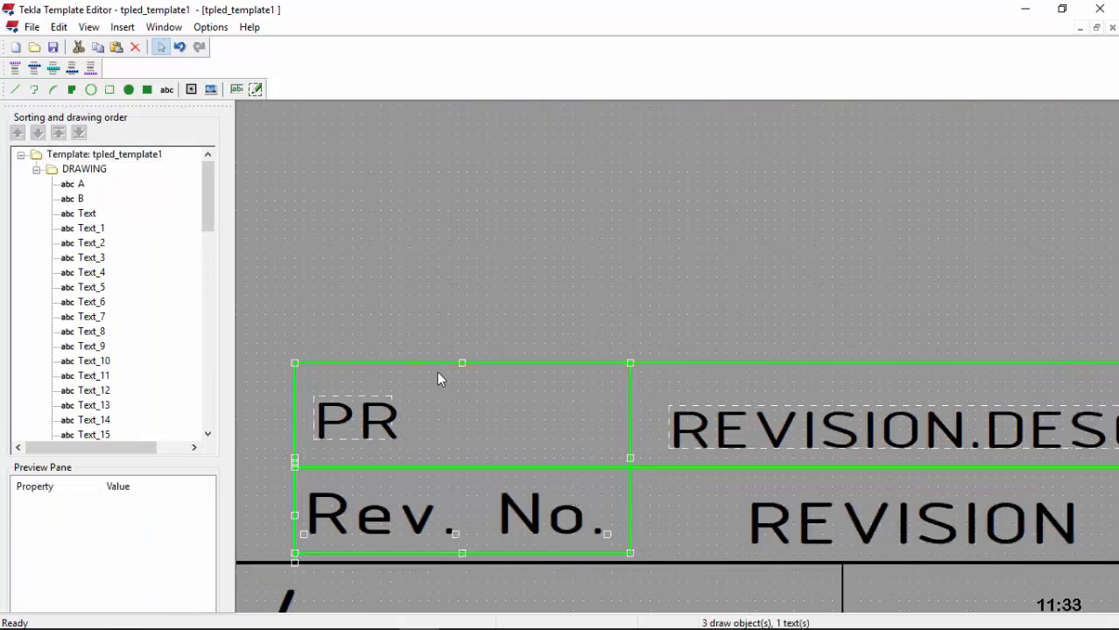
{"action": "scroll", "coordinate": [424, 454], "scroll_direction": "down", "scroll_amount": 5}
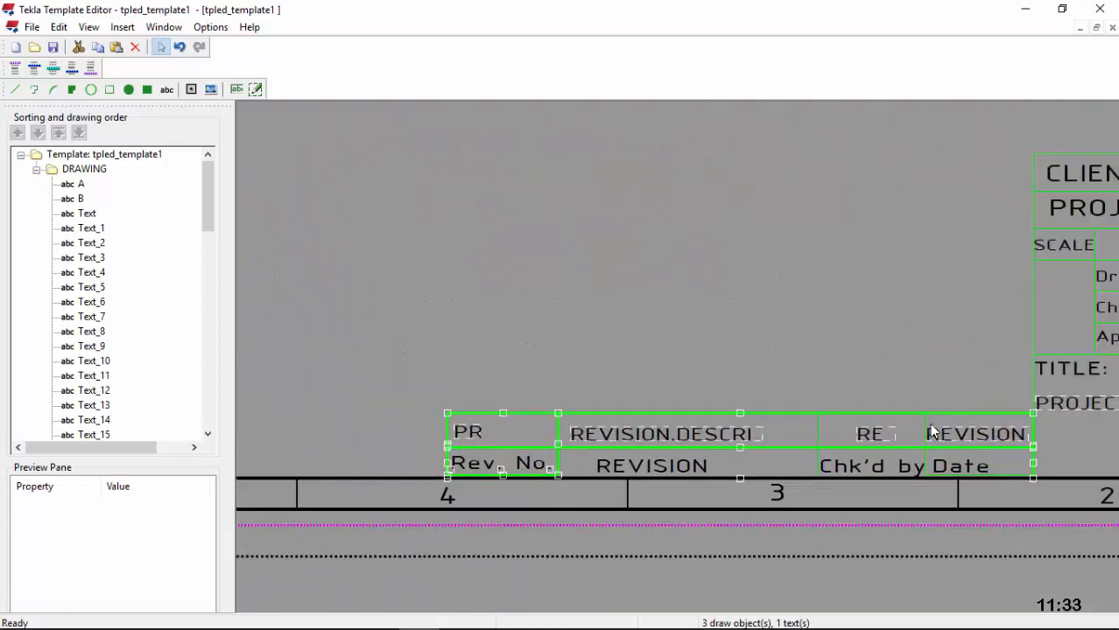
{"action": "left_click", "coordinate": [925, 429], "text": "ctrl"}
{"action": "left_click", "coordinate": [819, 427], "text": "ctrl"}
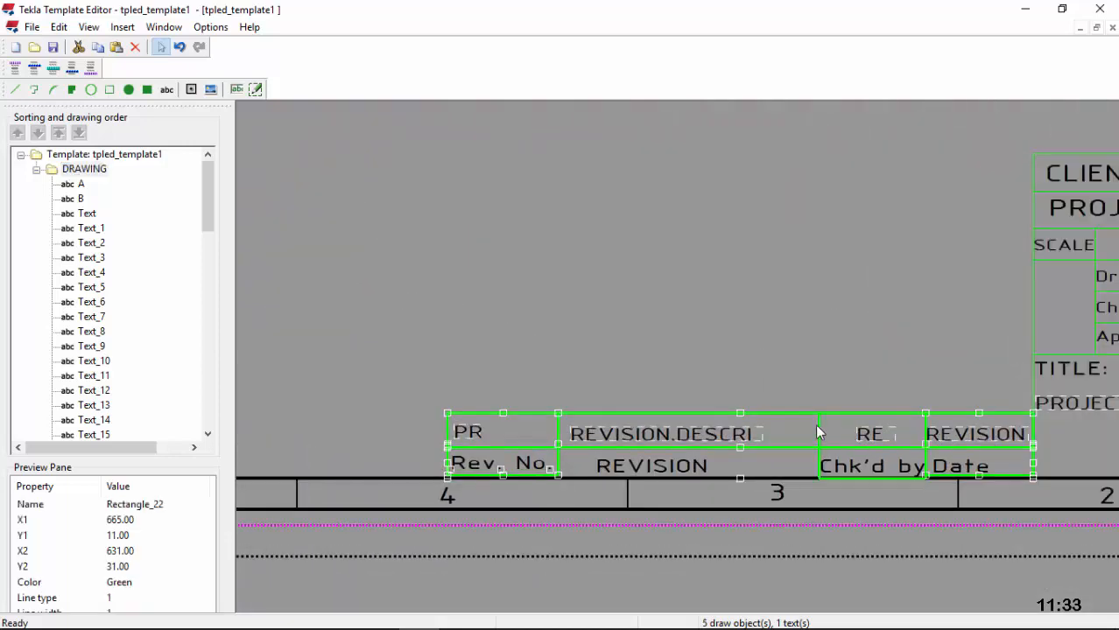
Step: Add the Drawn/Chk'd/Appr'd grid, CLIENT, PROJECT, SCALE rows, divider and right-side outlines
{"action": "scroll", "coordinate": [532, 425], "scroll_direction": "down", "scroll_amount": 1}
{"action": "scroll", "coordinate": [988, 299], "scroll_direction": "up", "scroll_amount": 3}
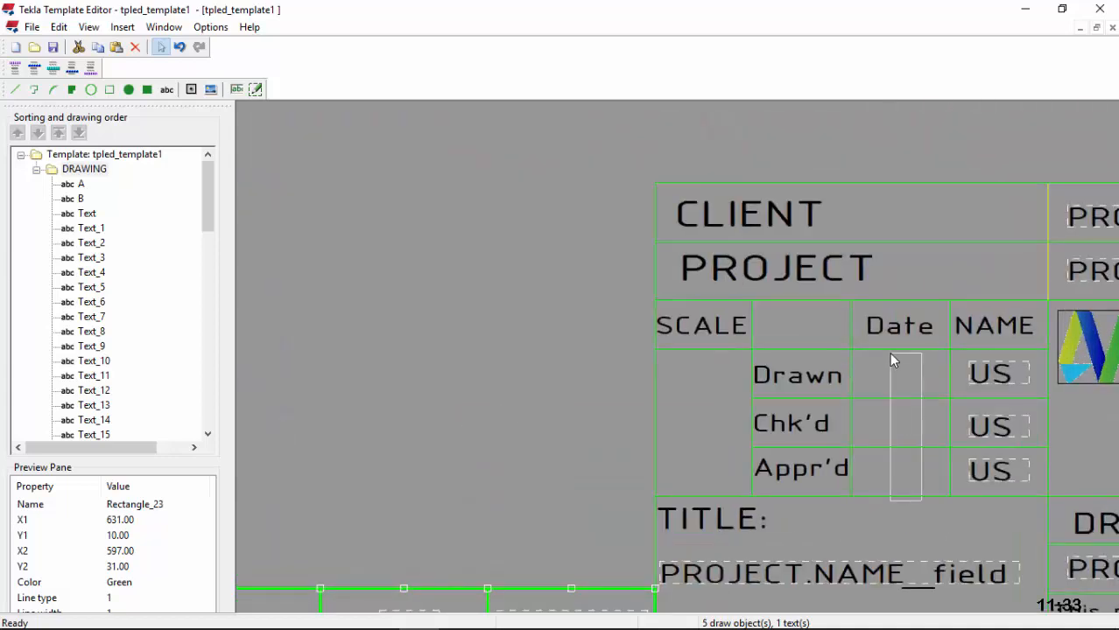
{"action": "left_click_drag", "start_coordinate": [921, 501], "coordinate": [887, 347], "text": "ctrl"}
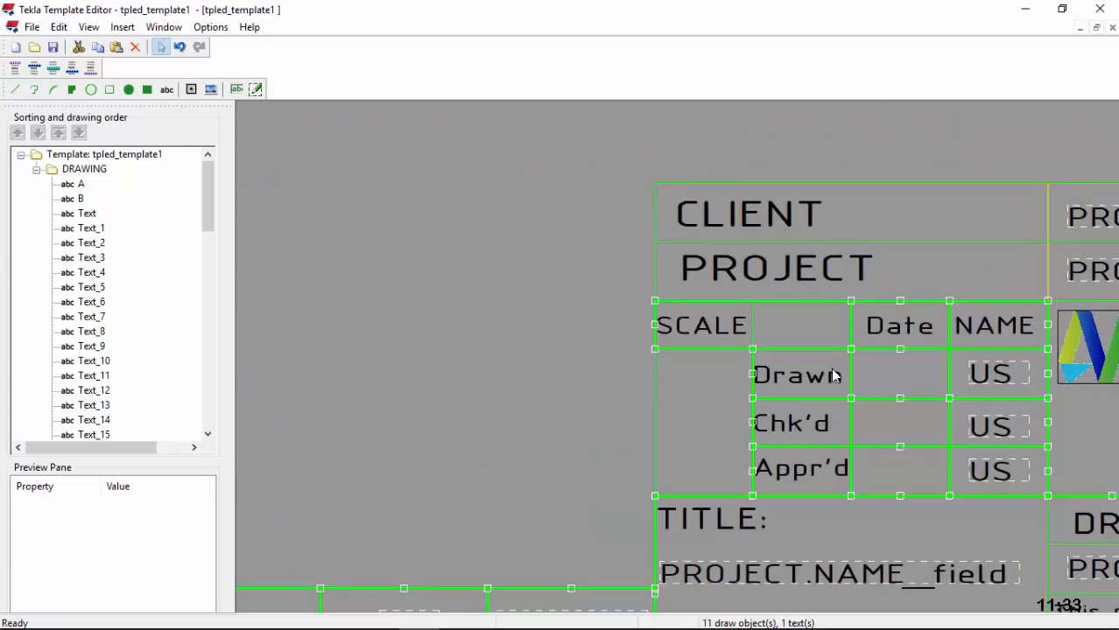
{"action": "left_click", "coordinate": [926, 254], "text": "ctrl"}
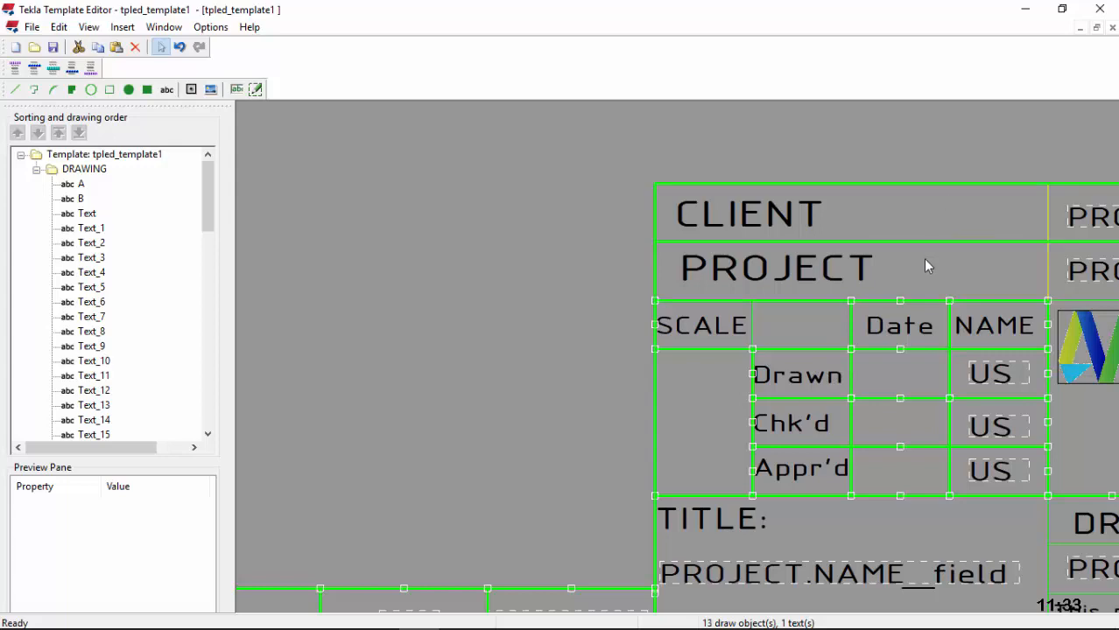
{"action": "left_click", "coordinate": [757, 322], "text": "ctrl"}
{"action": "scroll", "coordinate": [614, 304], "scroll_direction": "down", "scroll_amount": 4}
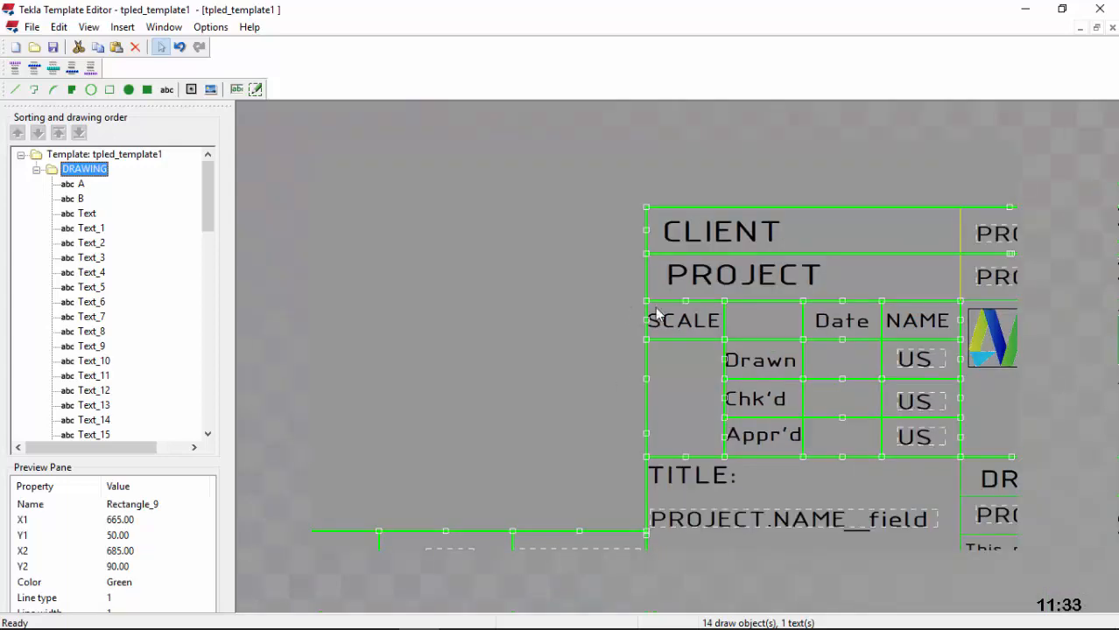
{"action": "scroll", "coordinate": [893, 276], "scroll_direction": "up", "scroll_amount": 4}
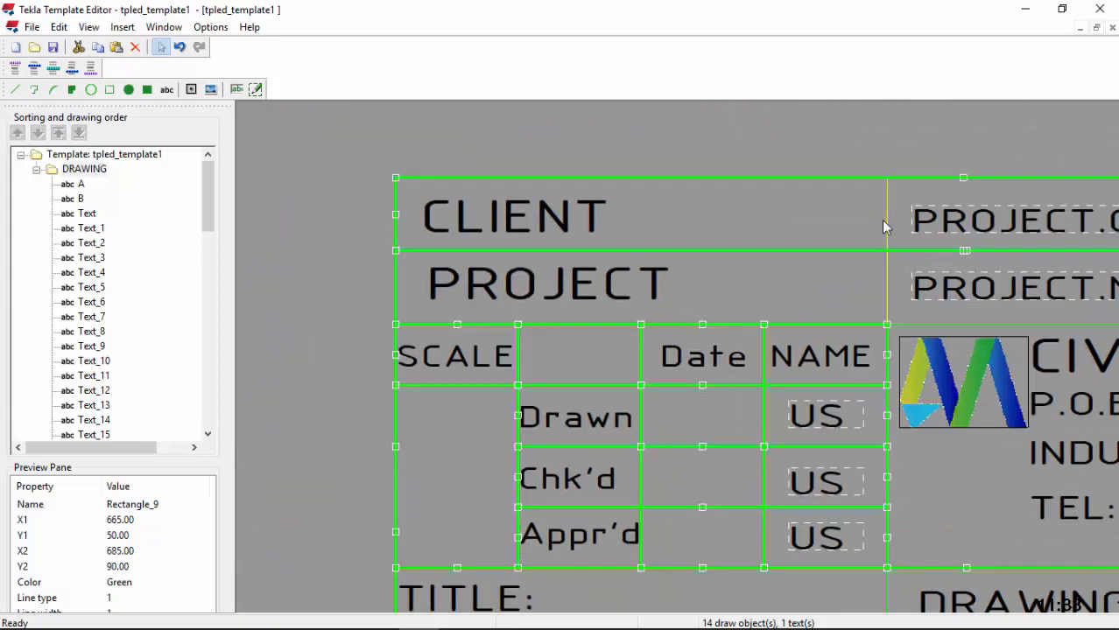
{"action": "left_click", "coordinate": [886, 222], "text": "ctrl"}
{"action": "scroll", "coordinate": [736, 213], "scroll_direction": "down", "scroll_amount": 2}
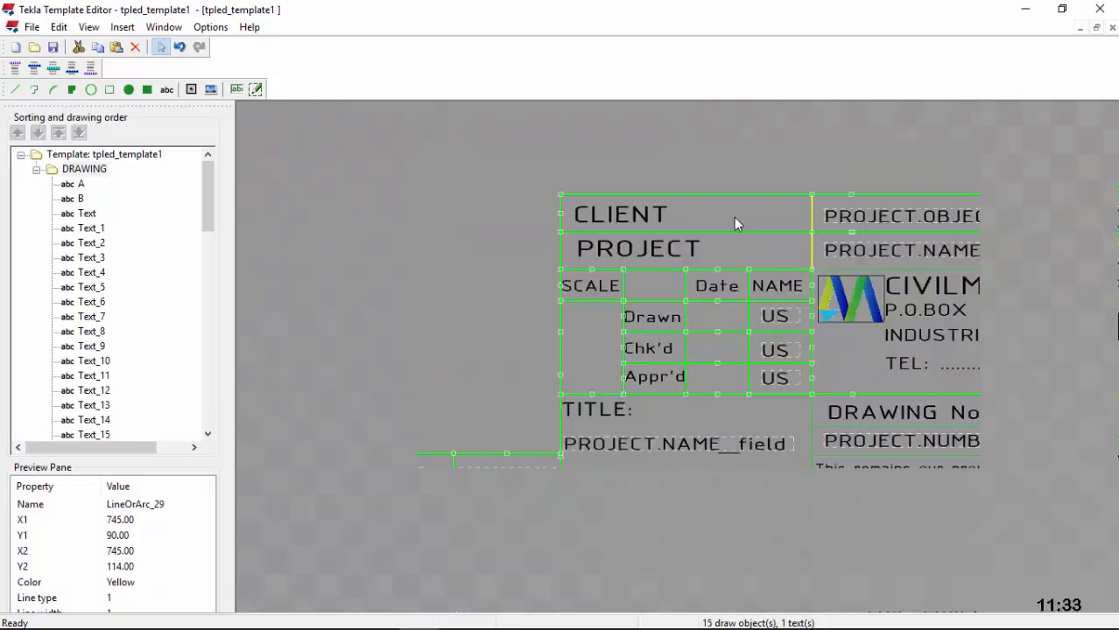
{"action": "scroll", "coordinate": [1050, 461], "scroll_direction": "up", "scroll_amount": 3}
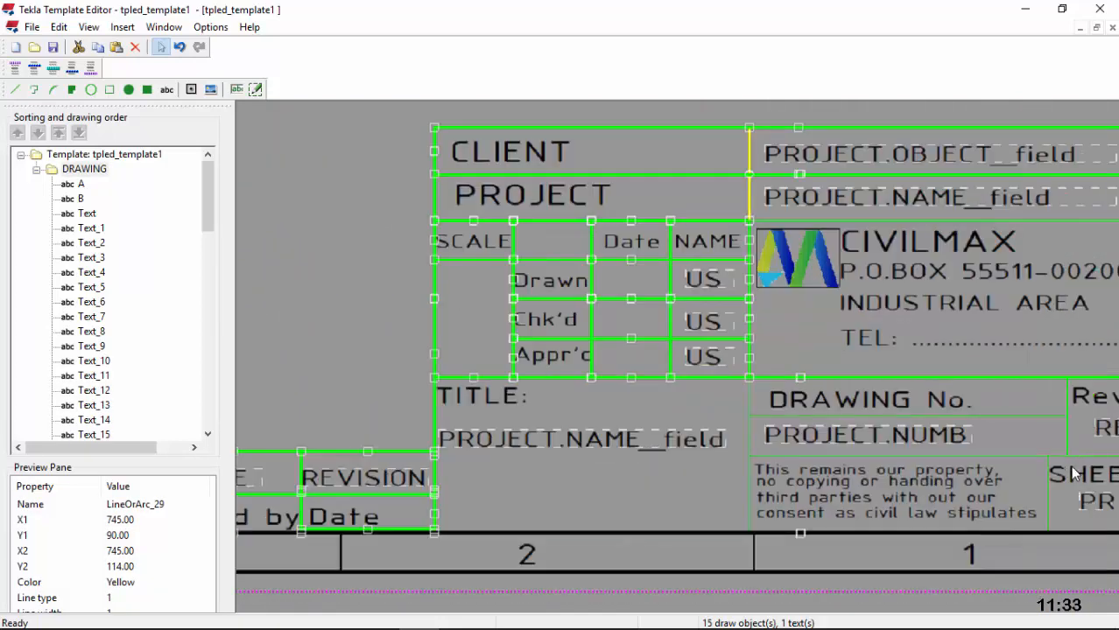
{"action": "left_click_drag", "start_coordinate": [1016, 420], "coordinate": [978, 455], "text": "ctrl"}
{"action": "scroll", "coordinate": [567, 371], "scroll_direction": "down", "scroll_amount": 2}
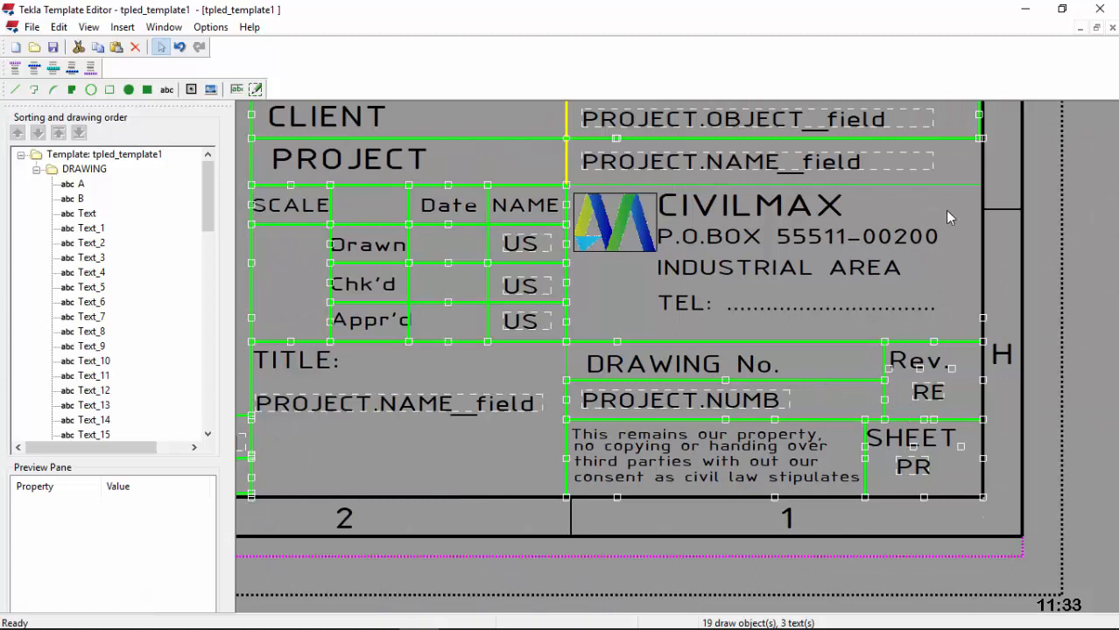
Step: Delete and restore the CIVILMAX address rectangle, then box-select the left-hand cell outlines
{"action": "left_click", "coordinate": [945, 186]}
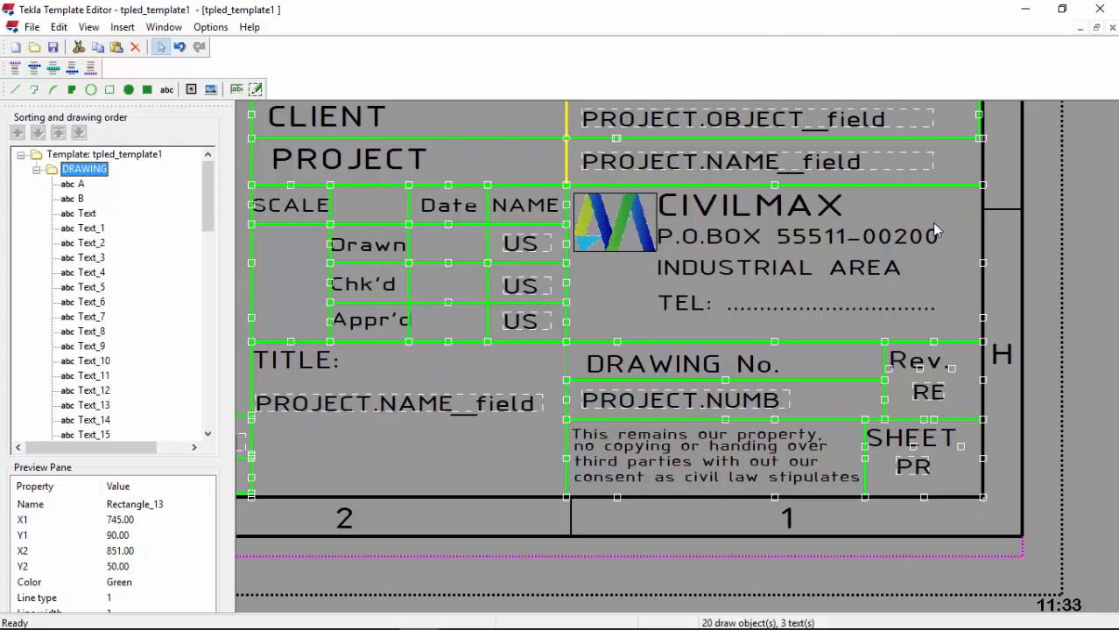
{"action": "key", "text": "Delete"}
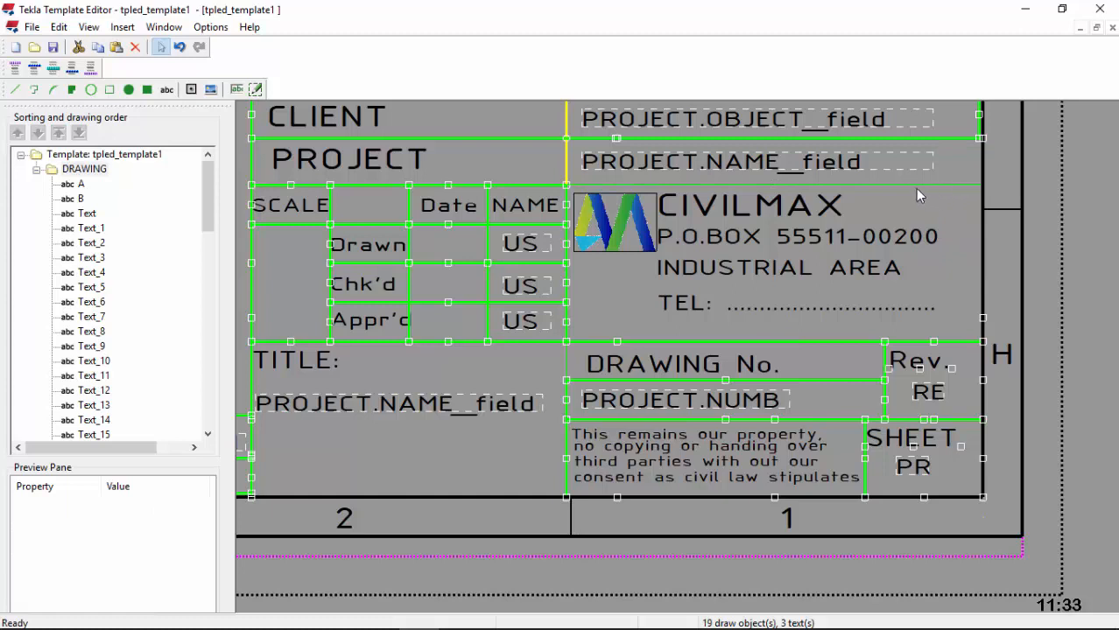
{"action": "left_click", "coordinate": [914, 185], "text": "ctrl"}
{"action": "left_click", "coordinate": [914, 185], "text": "ctrl"}
{"action": "key", "text": "ctrl+z"}
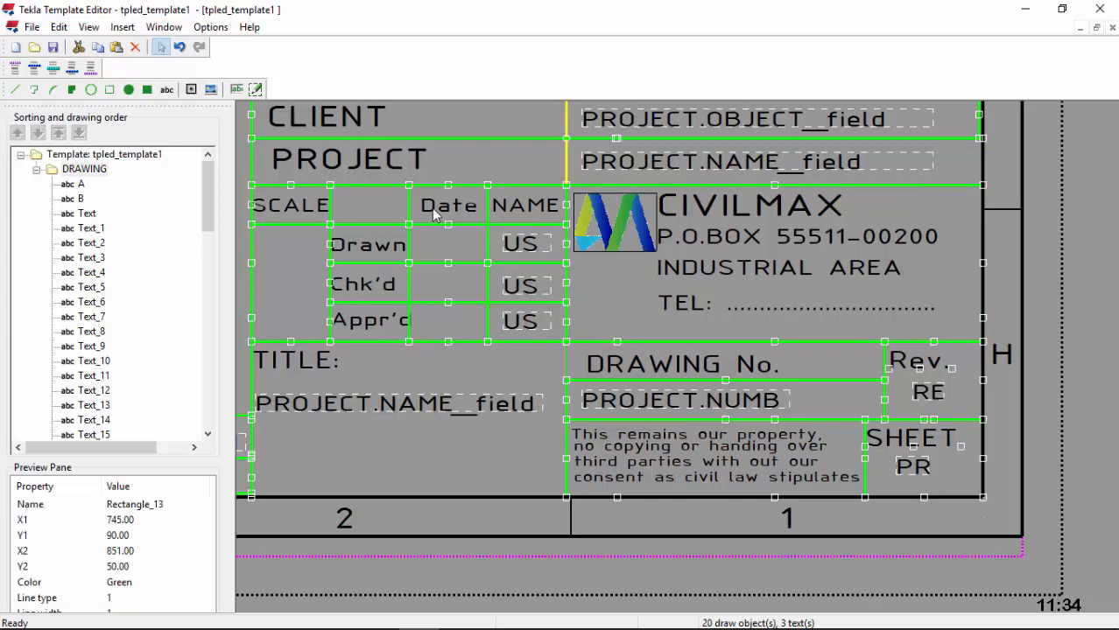
{"action": "left_click", "coordinate": [473, 152]}
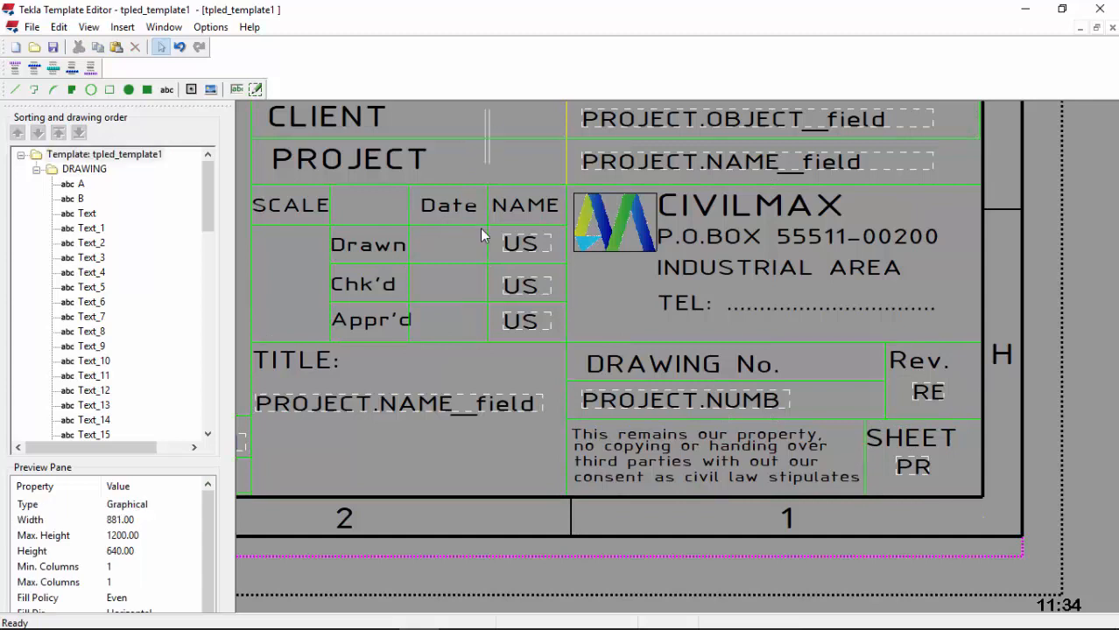
{"action": "mouse_move", "coordinate": [480, 228]}
{"action": "left_mouse_down"}
{"action": "mouse_move", "coordinate": [474, 351]}
{"action": "mouse_move", "coordinate": [498, 291]}
{"action": "left_mouse_up"}
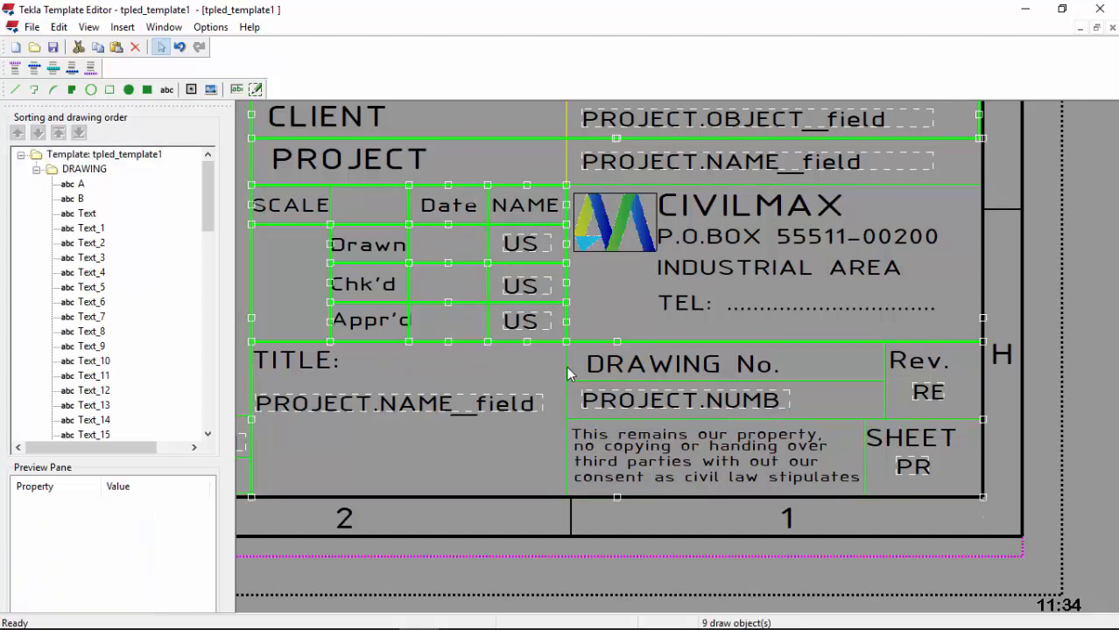
Step: Reselect the left-half title-block outlines and change their colour to black
{"action": "double_click", "coordinate": [566, 366]}
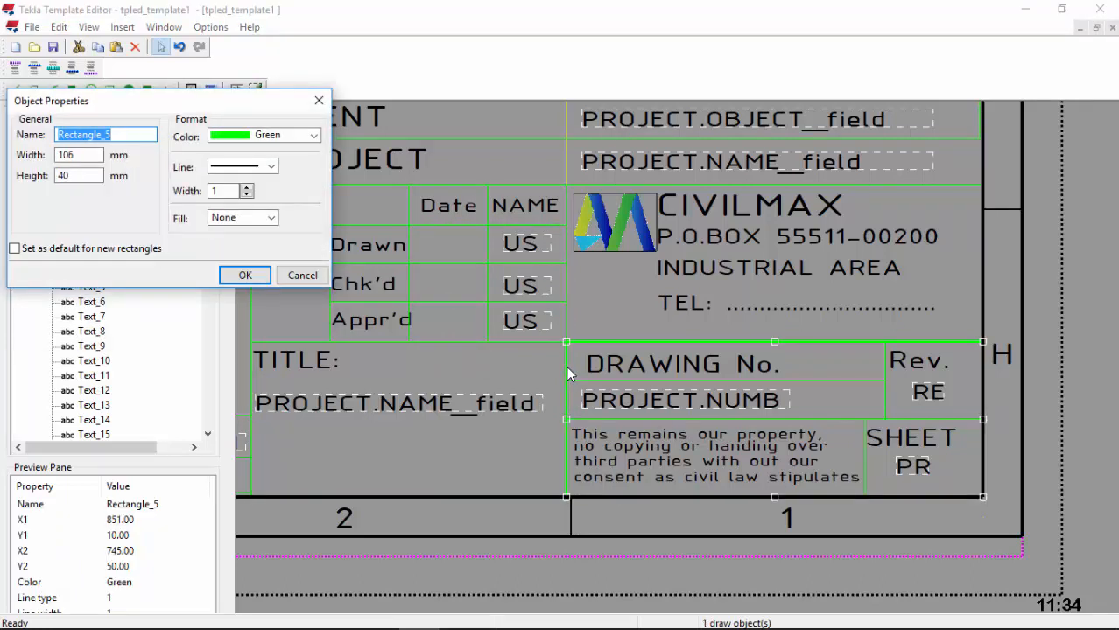
{"action": "left_click", "coordinate": [319, 100]}
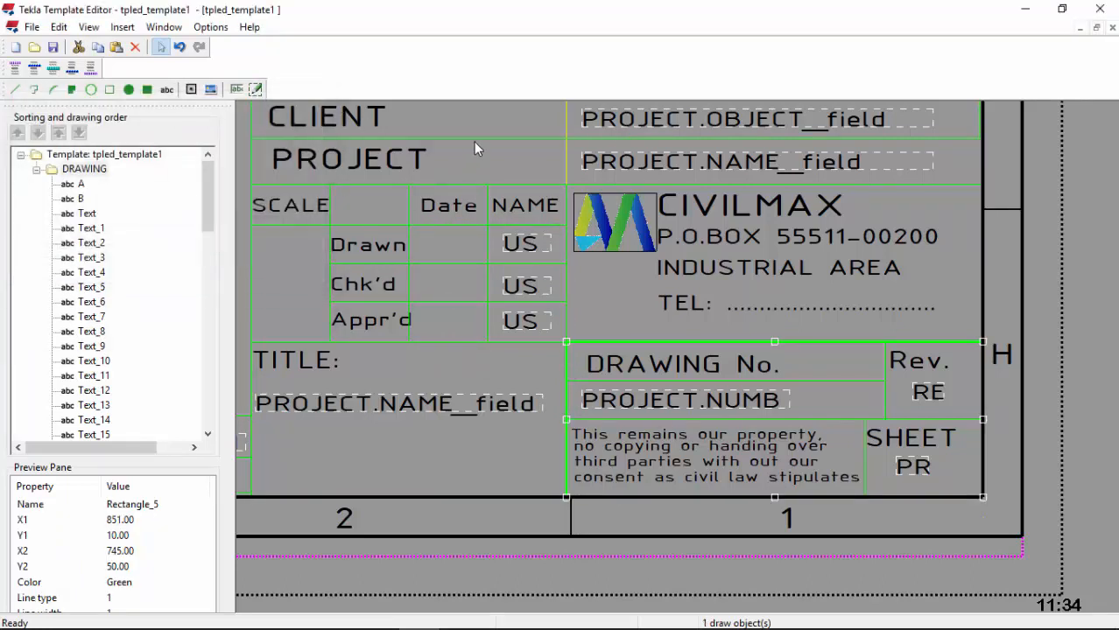
{"action": "left_click", "coordinate": [488, 120]}
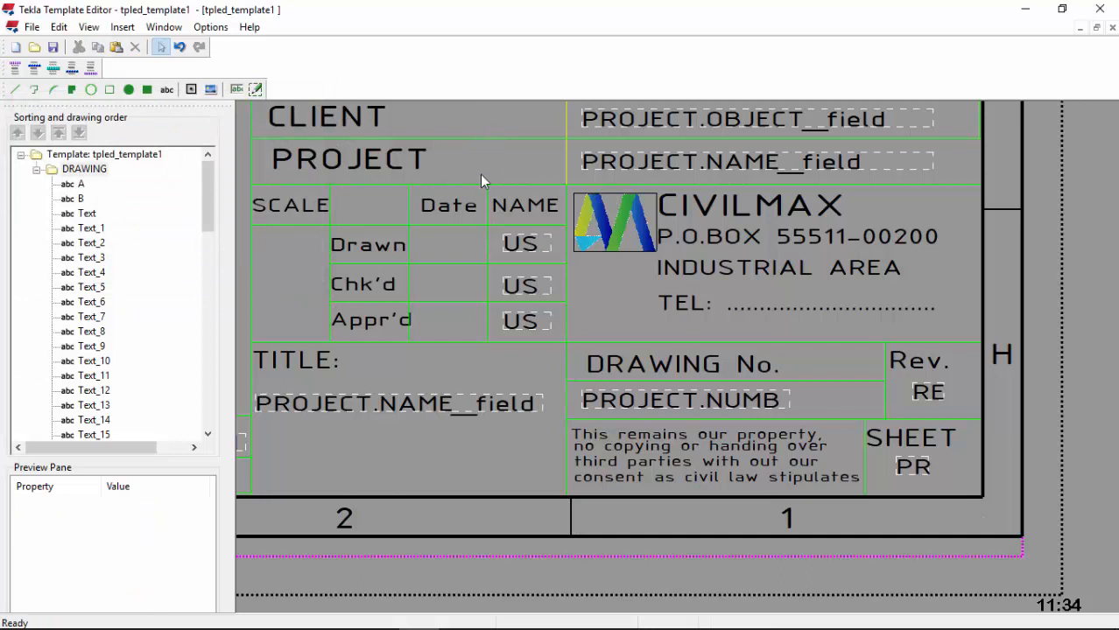
{"action": "left_click_drag", "start_coordinate": [482, 119], "coordinate": [478, 346]}
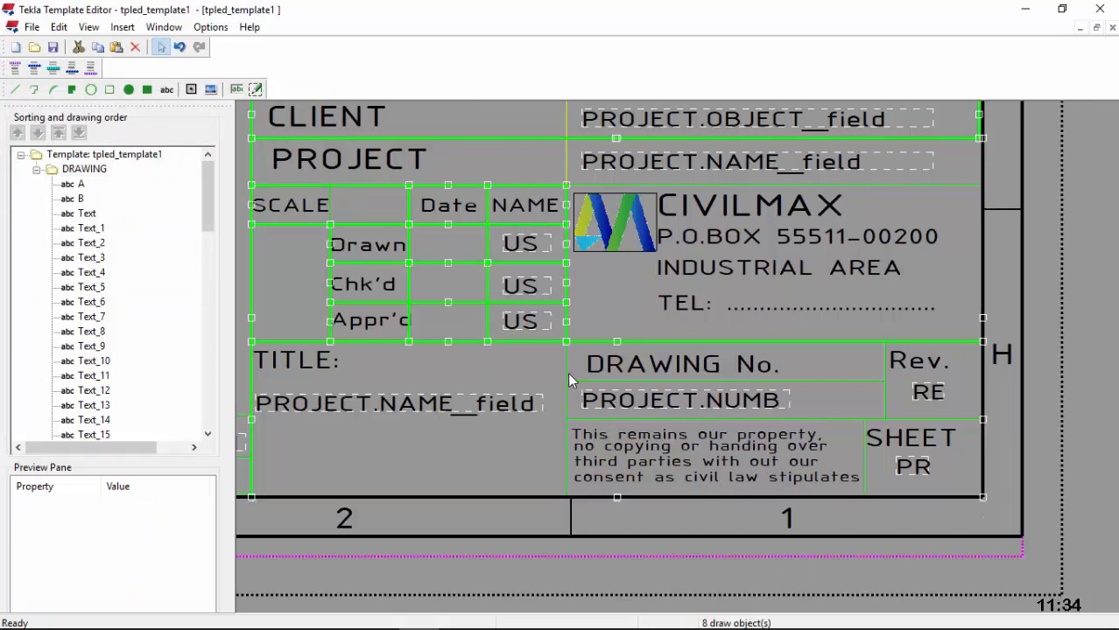
{"action": "double_click", "coordinate": [564, 369]}
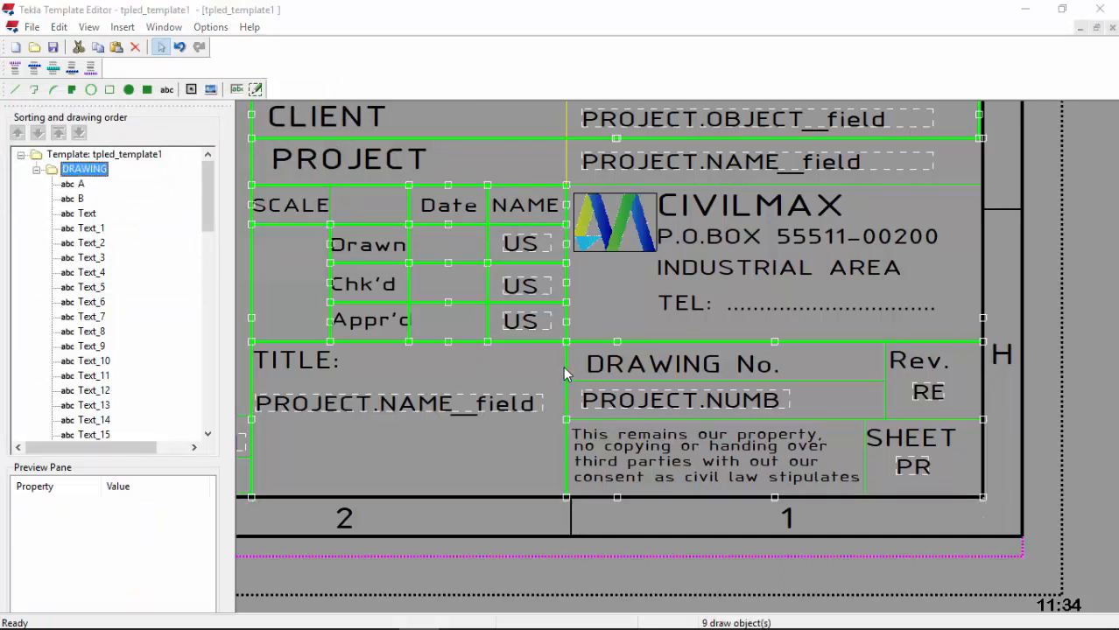
{"action": "left_click", "coordinate": [282, 137]}
{"action": "left_click", "coordinate": [272, 163]}
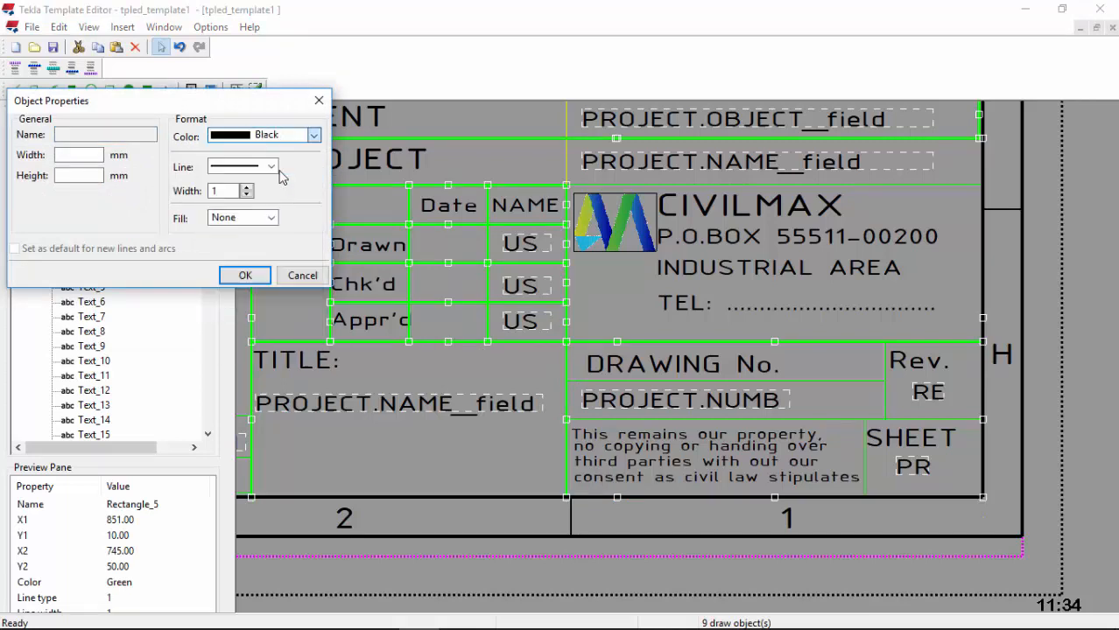
{"action": "left_click", "coordinate": [246, 276]}
Step: Clear the selection to check colours, then select the DRAWING No. and SHEET outlines
{"action": "left_click", "coordinate": [607, 325]}
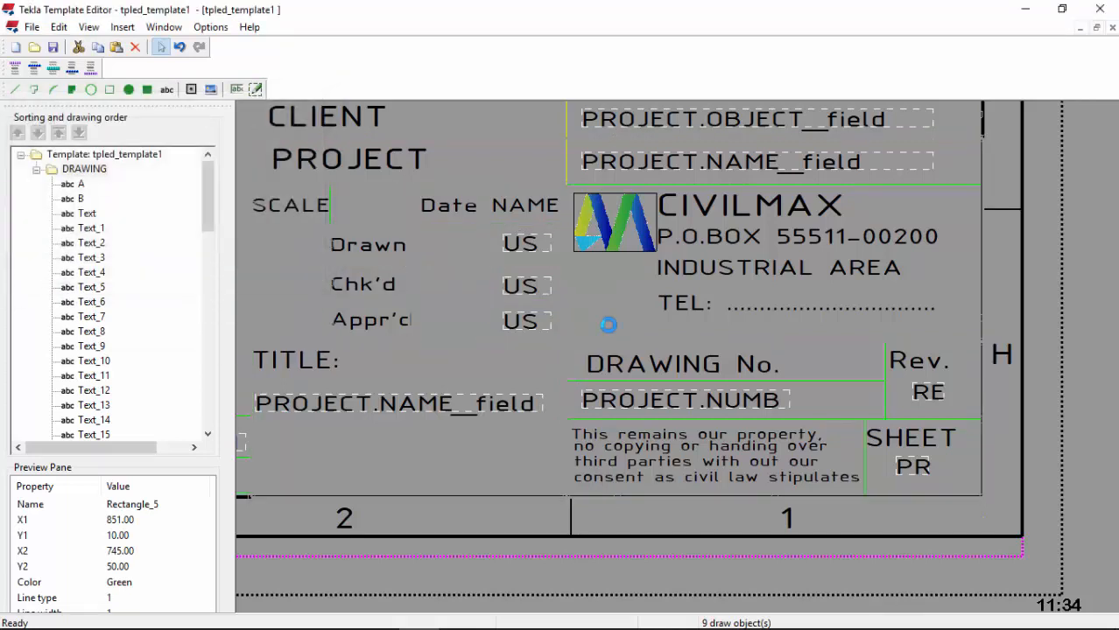
{"action": "left_click", "coordinate": [501, 453]}
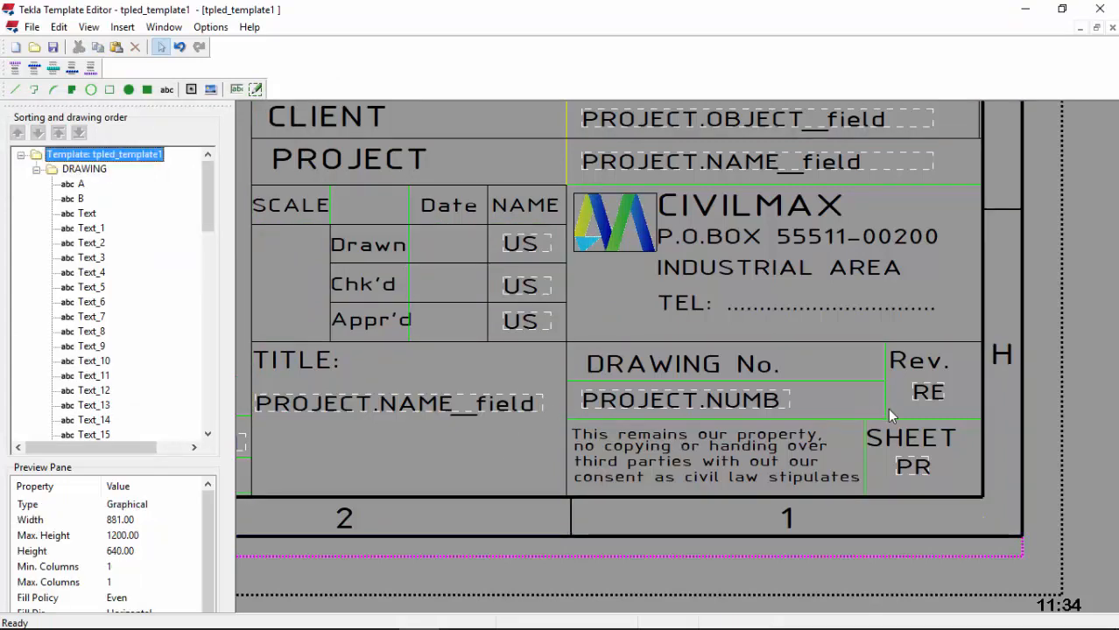
{"action": "scroll", "coordinate": [887, 407], "scroll_direction": "up", "scroll_amount": 3}
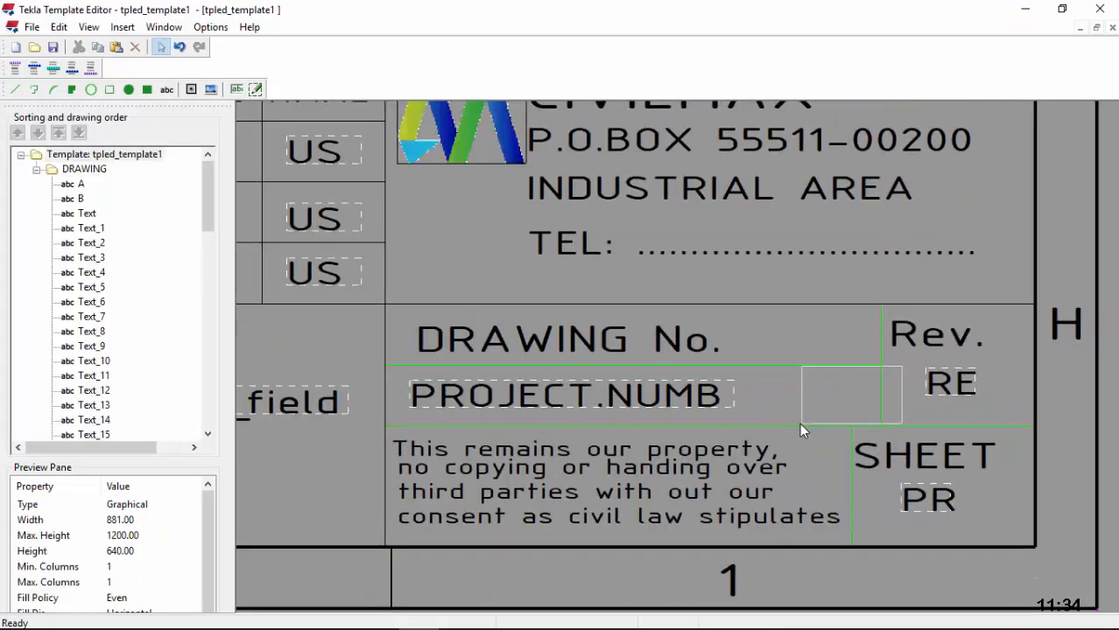
{"action": "left_click", "coordinate": [794, 429]}
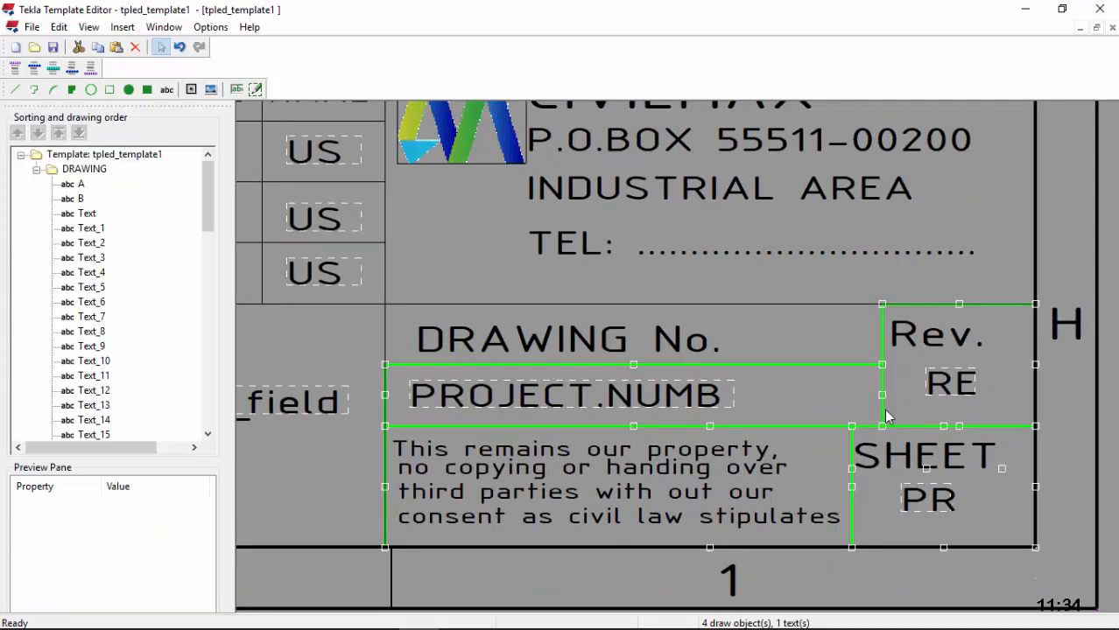
{"action": "scroll", "coordinate": [887, 417], "scroll_direction": "down", "scroll_amount": 5}
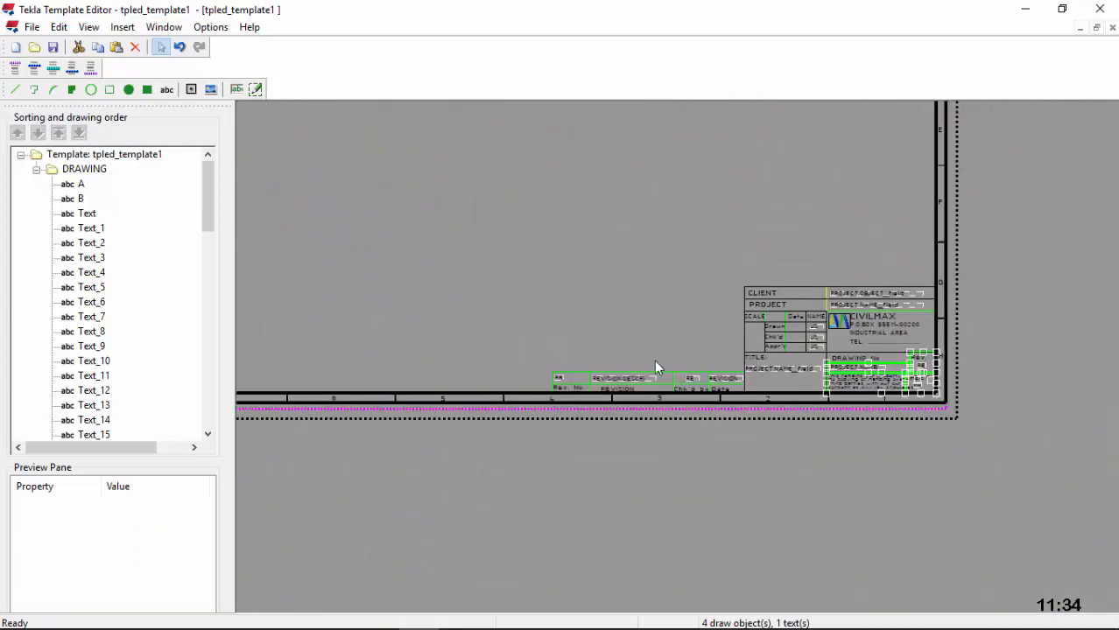
{"action": "scroll", "coordinate": [674, 377], "scroll_direction": "up", "scroll_amount": 5}
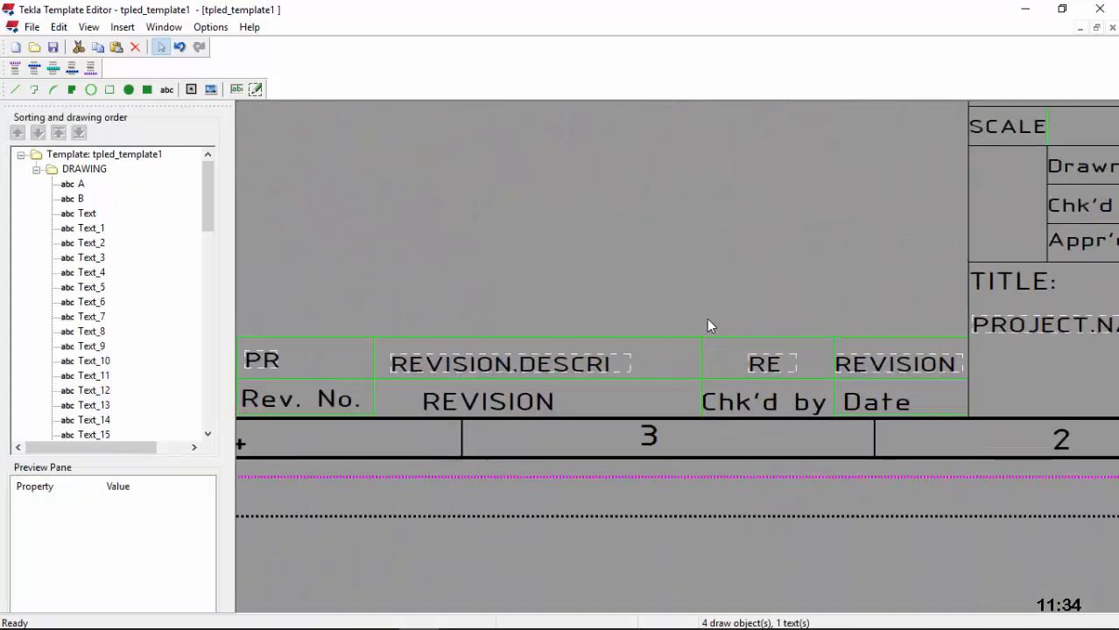
Step: Select the revision row outlines, leaving out the PR/Rev. No. cell and top line
{"action": "left_click_drag", "start_coordinate": [672, 391], "coordinate": [671, 390]}
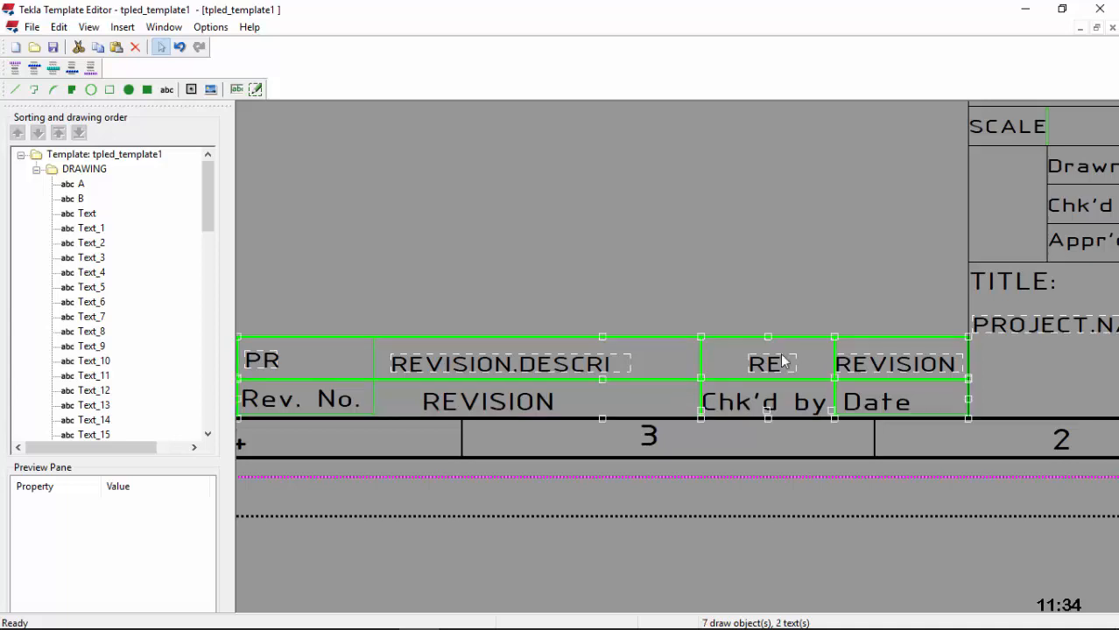
{"action": "left_click", "coordinate": [373, 362]}
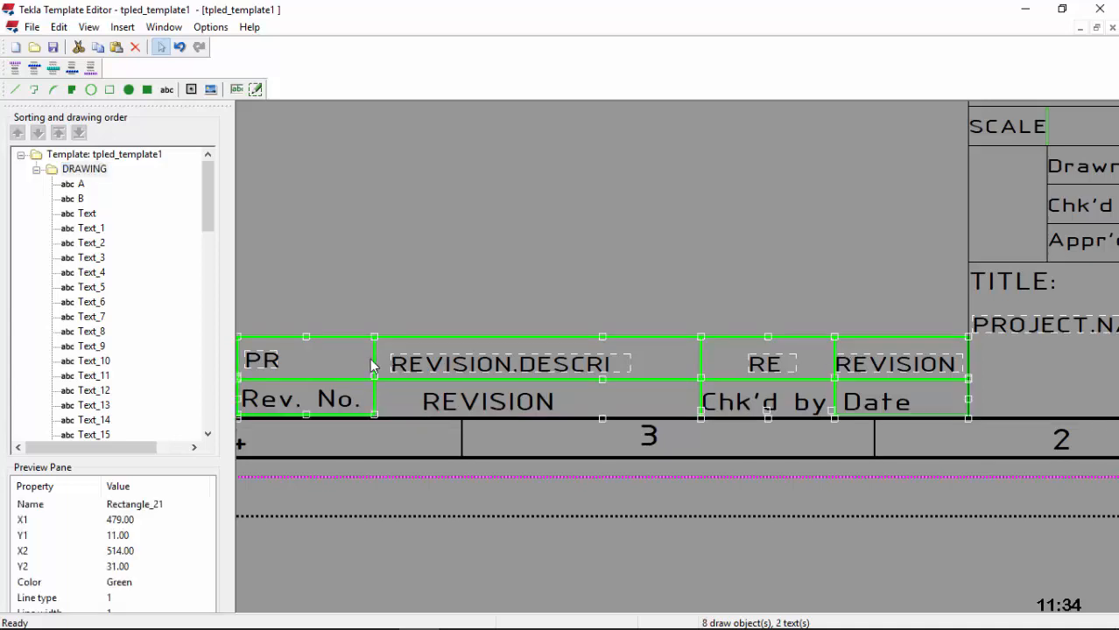
{"action": "left_click", "coordinate": [373, 361], "text": "ctrl"}
{"action": "left_click", "coordinate": [463, 338], "text": "ctrl"}
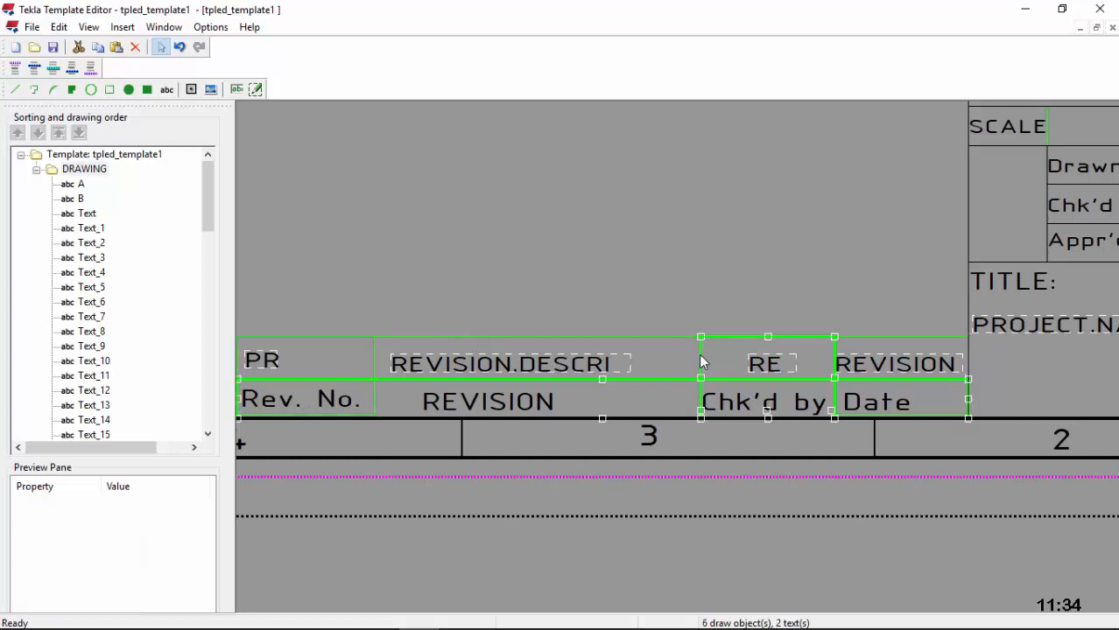
{"action": "left_click", "coordinate": [791, 379], "text": "ctrl"}
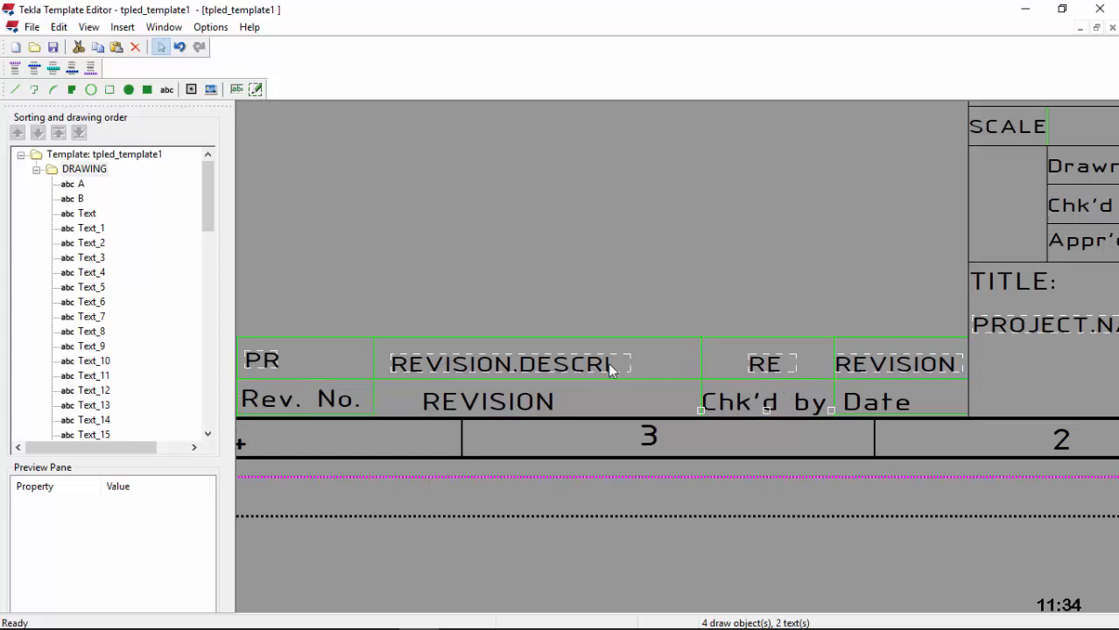
{"action": "scroll", "coordinate": [526, 363], "scroll_direction": "down", "scroll_amount": 1}
{"action": "scroll", "coordinate": [512, 364], "scroll_direction": "down", "scroll_amount": 1}
{"action": "scroll", "coordinate": [921, 359], "scroll_direction": "up", "scroll_amount": 5}
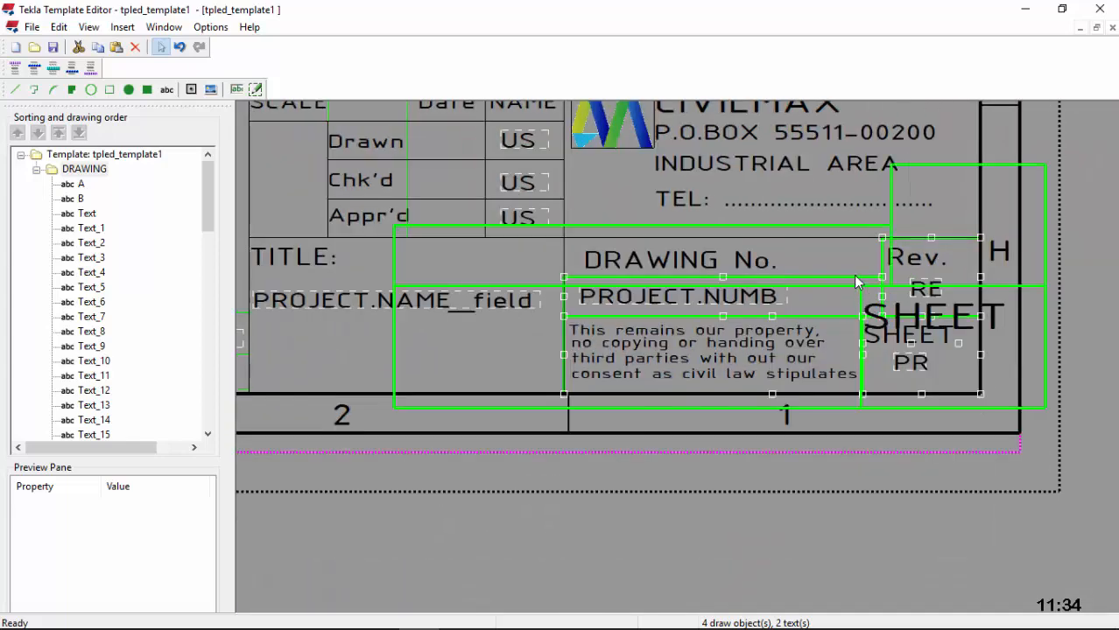
{"action": "scroll", "coordinate": [849, 262], "scroll_direction": "up", "scroll_amount": 2}
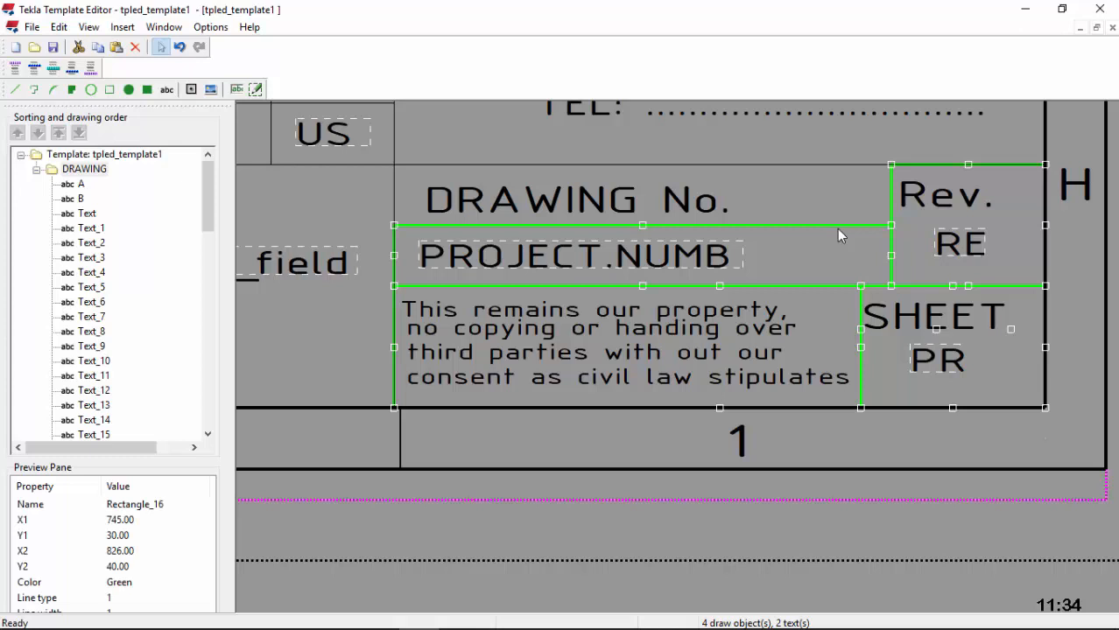
Step: Recolour the PROJECT.NUMB and Rev. cell outlines to black
{"action": "left_click", "coordinate": [837, 228], "text": "ctrl"}
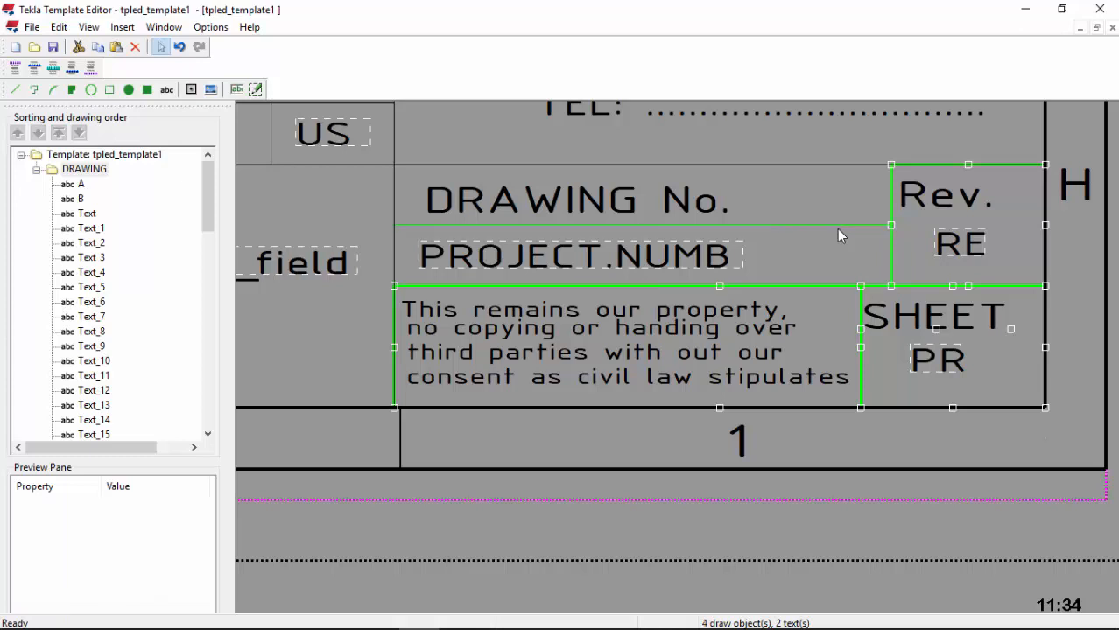
{"action": "left_click", "coordinate": [837, 229], "text": "ctrl"}
{"action": "left_click", "coordinate": [898, 258]}
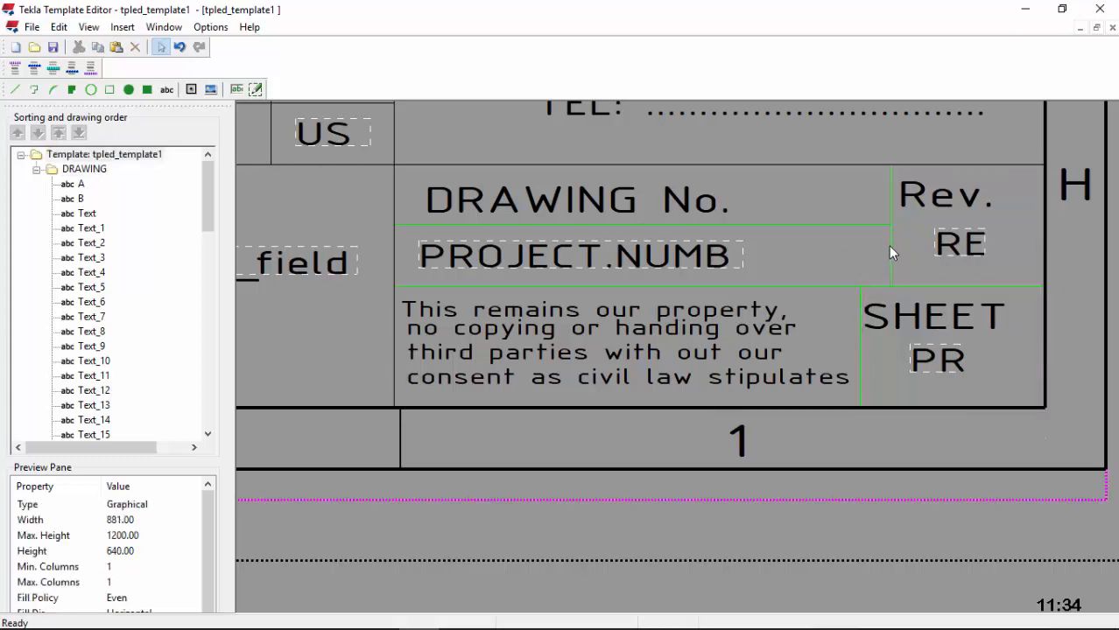
{"action": "left_click", "coordinate": [890, 252]}
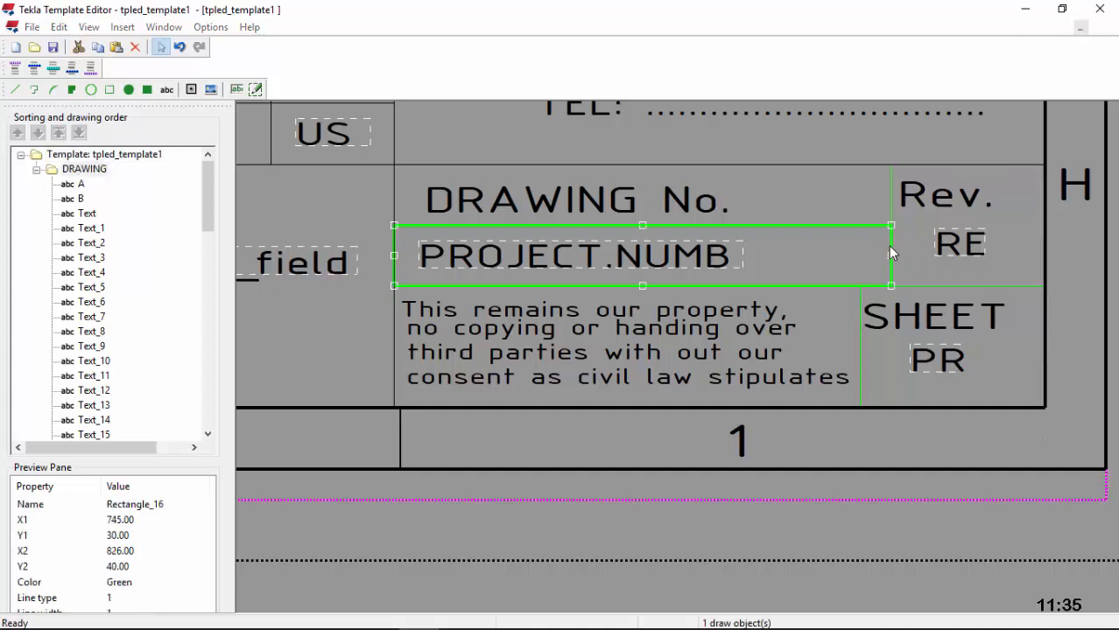
{"action": "double_click", "coordinate": [890, 252]}
{"action": "left_click", "coordinate": [263, 136]}
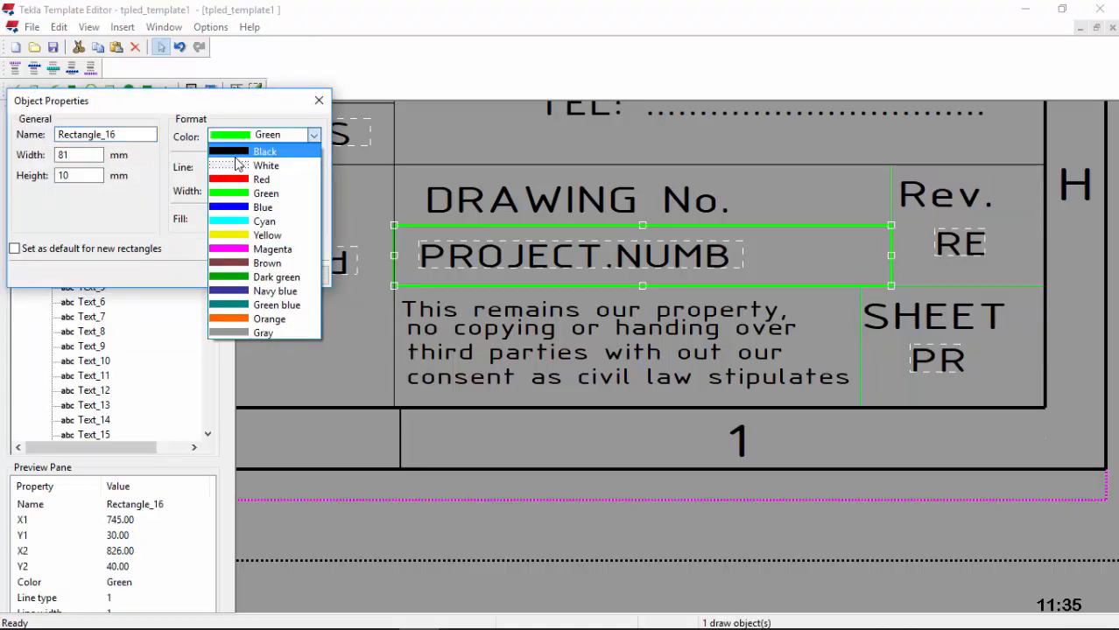
{"action": "left_click", "coordinate": [263, 166]}
{"action": "left_click", "coordinate": [267, 136]}
{"action": "left_click", "coordinate": [256, 153]}
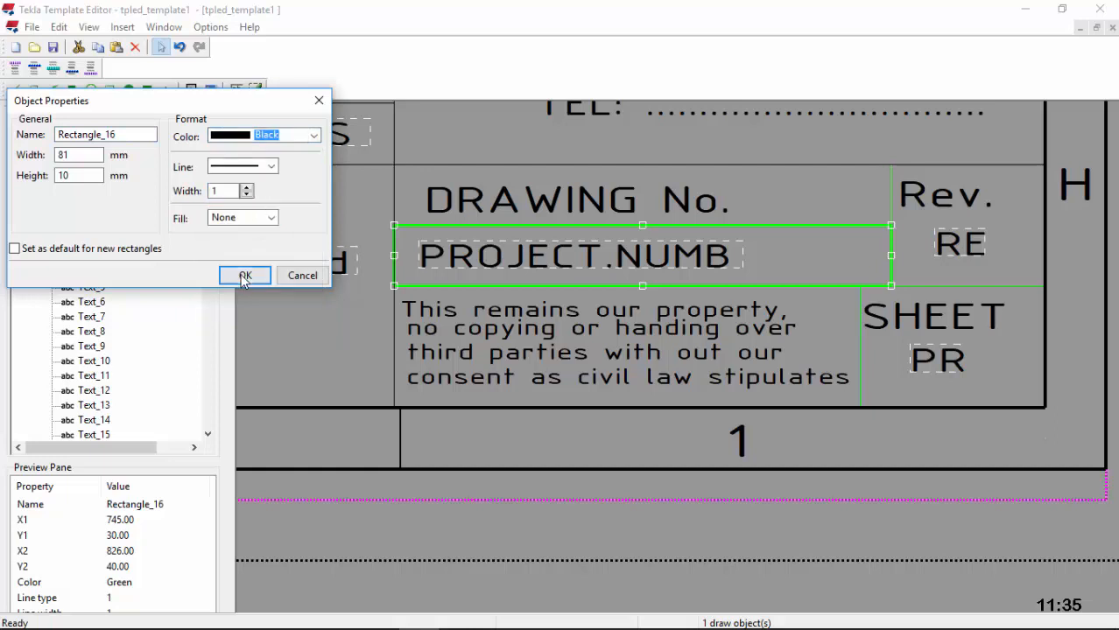
{"action": "left_click", "coordinate": [249, 275]}
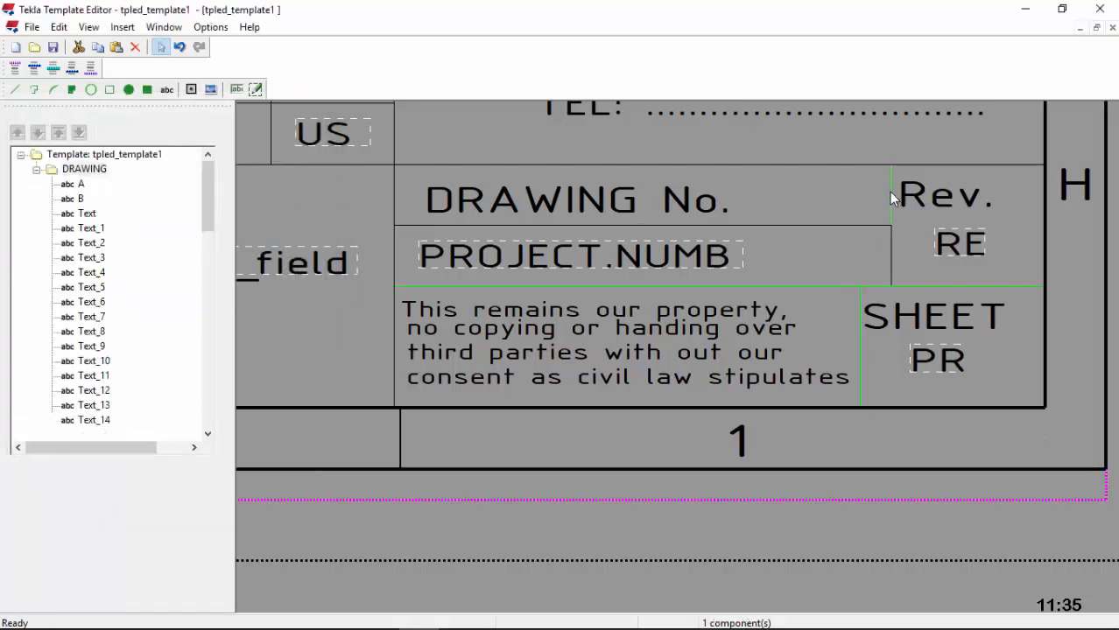
{"action": "left_click", "coordinate": [892, 198]}
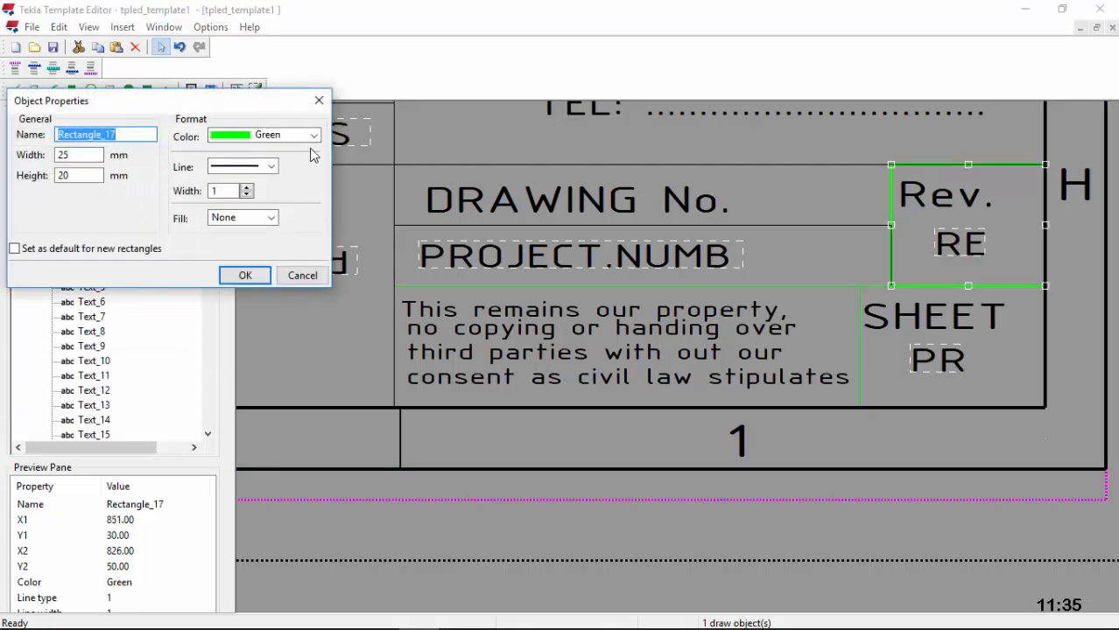
{"action": "left_click", "coordinate": [311, 138]}
{"action": "left_click", "coordinate": [294, 152]}
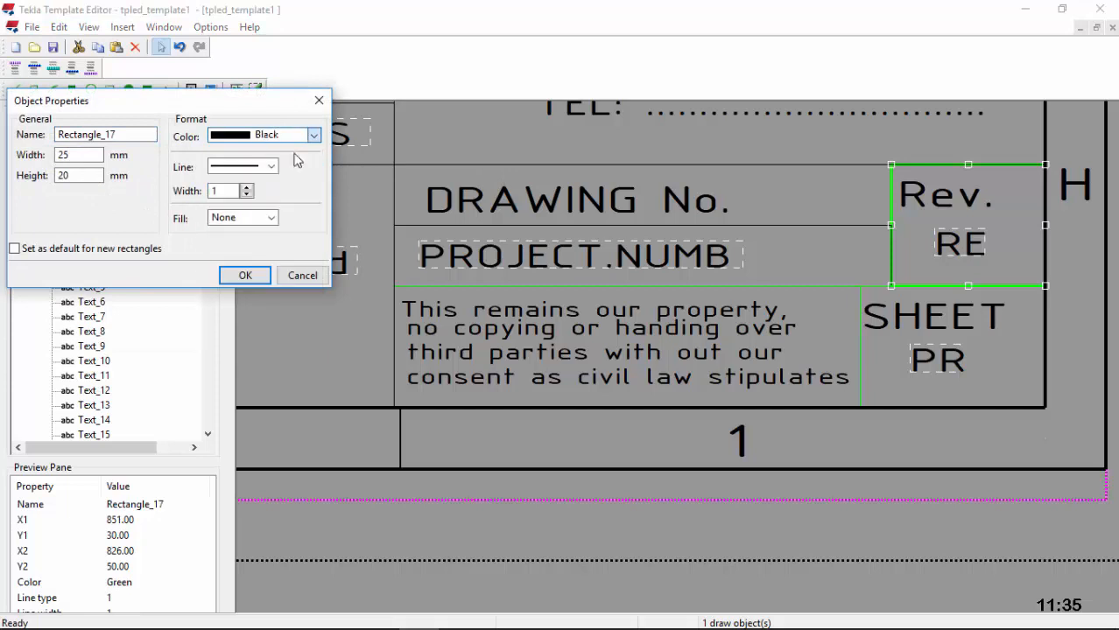
{"action": "left_click", "coordinate": [243, 275]}
Step: Make the SHEET cell outline and the copyright-note box outline black
{"action": "left_click", "coordinate": [859, 291]}
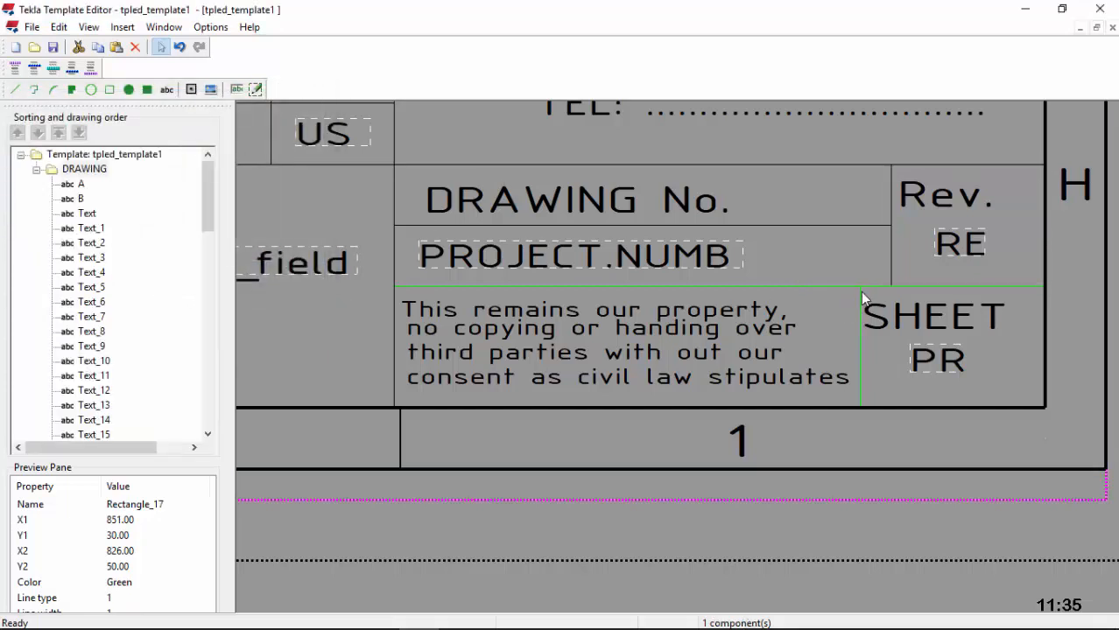
{"action": "double_click", "coordinate": [857, 292]}
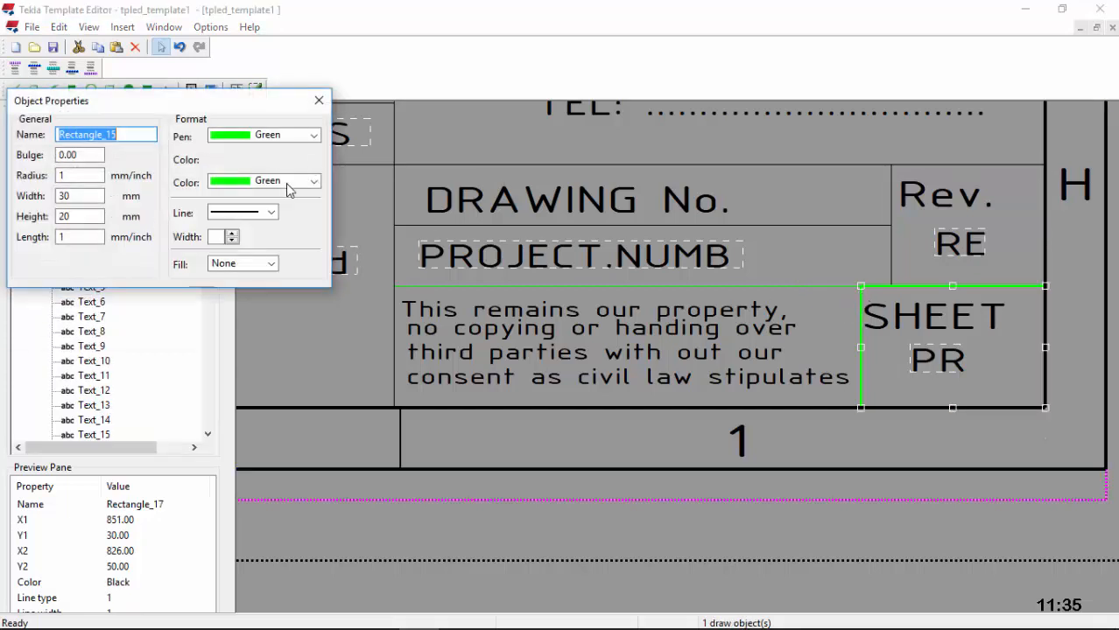
{"action": "left_click", "coordinate": [305, 137]}
{"action": "left_click", "coordinate": [280, 152]}
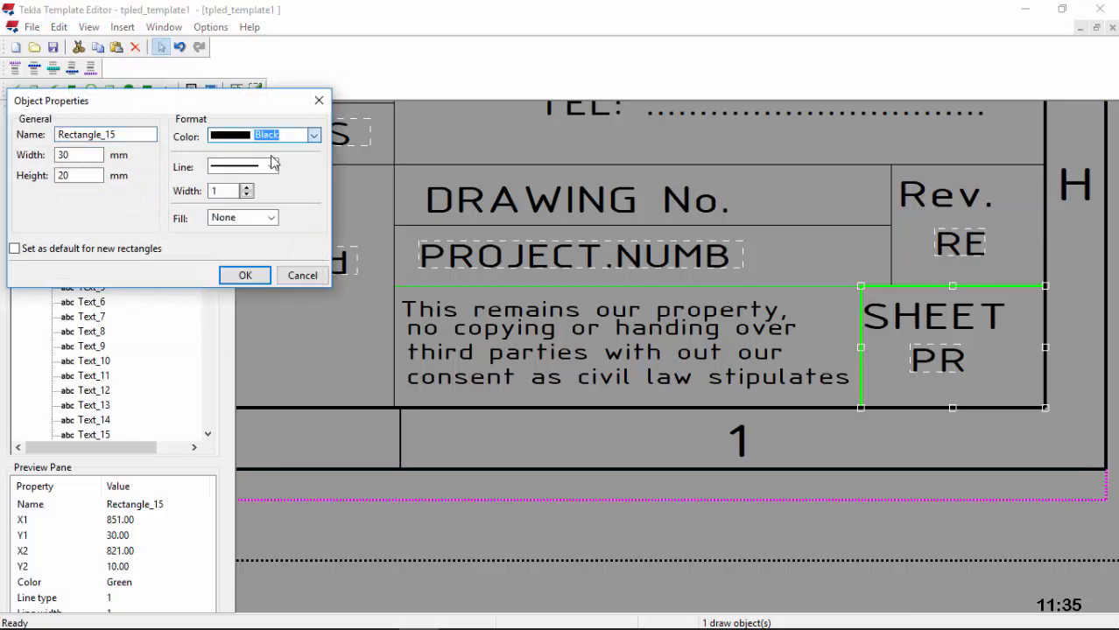
{"action": "left_click", "coordinate": [244, 275]}
{"action": "left_click", "coordinate": [808, 289]}
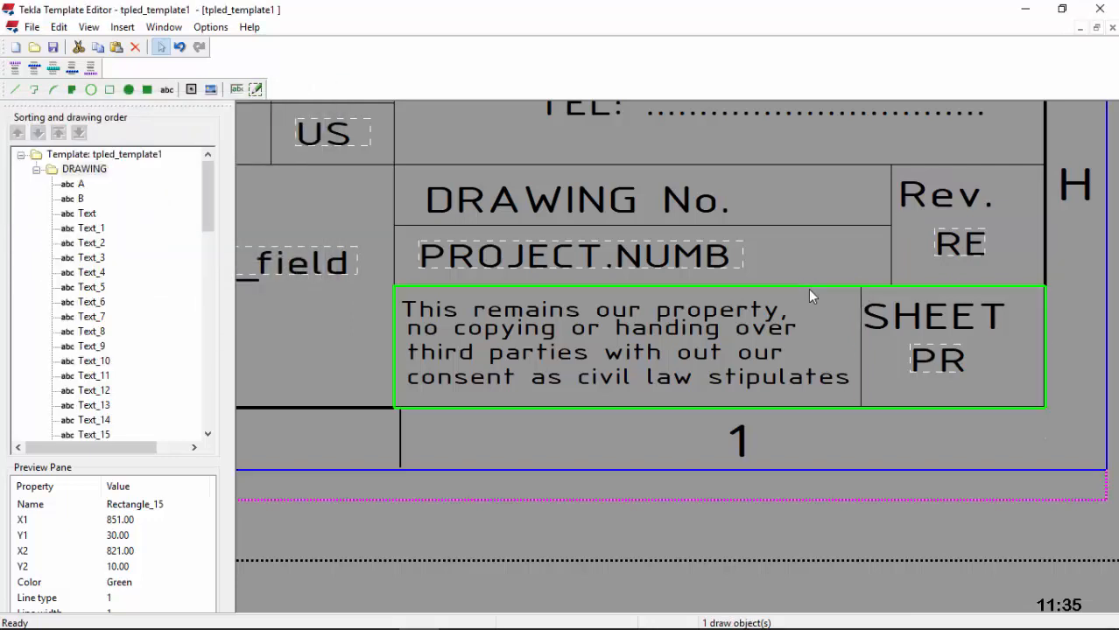
{"action": "double_click", "coordinate": [808, 288]}
{"action": "left_click", "coordinate": [304, 137]}
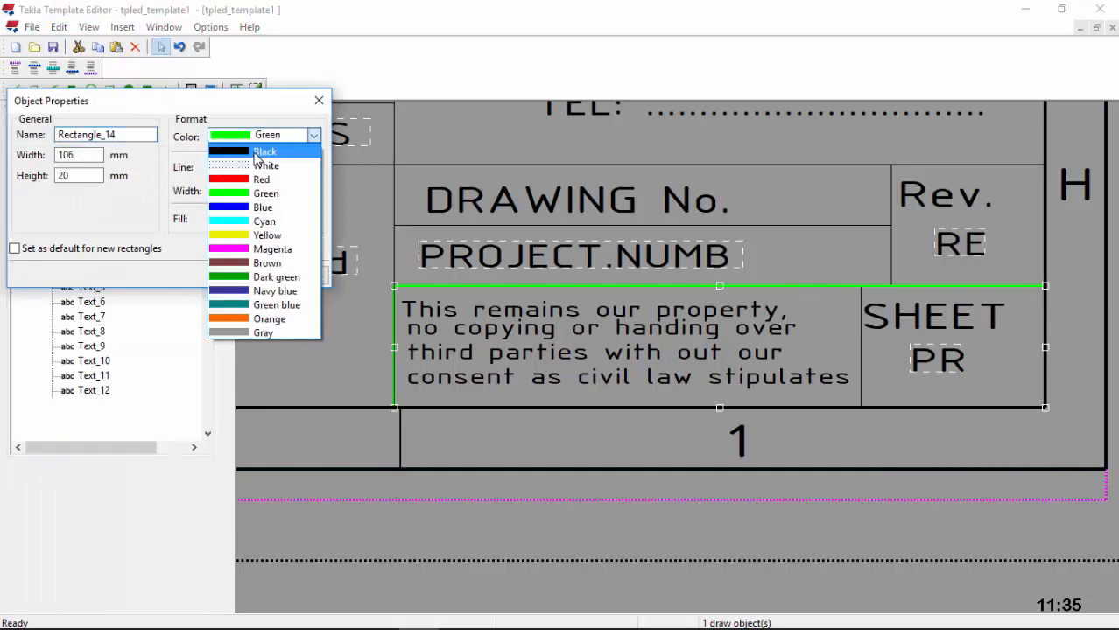
{"action": "left_click", "coordinate": [263, 151]}
{"action": "left_click", "coordinate": [230, 275]}
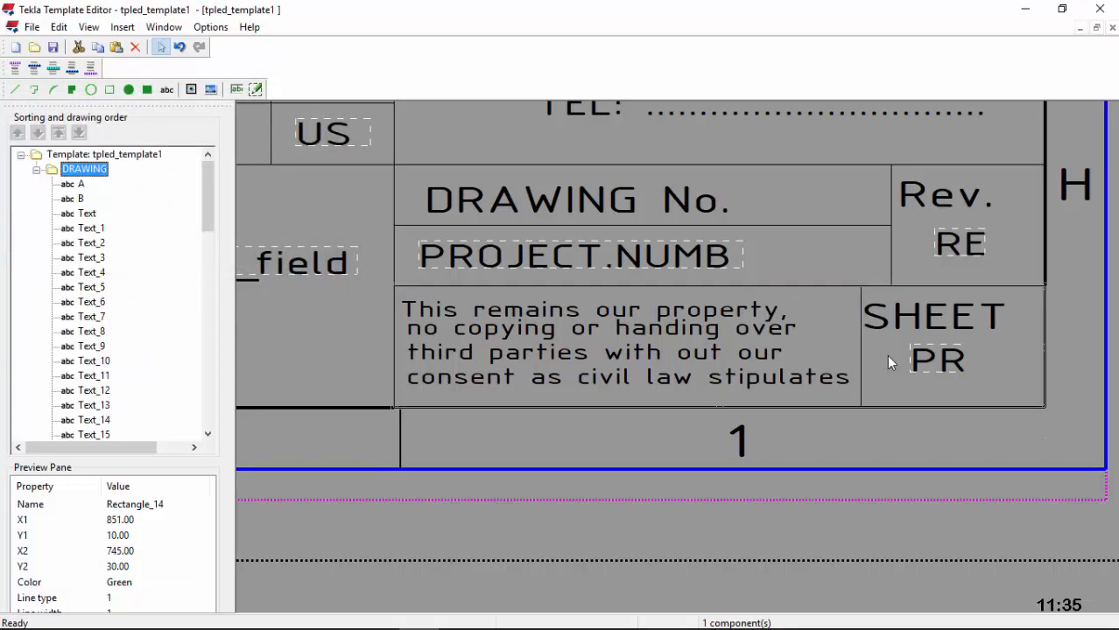
Step: Turn the Rev. No. row rectangle and the outer revision block outline black
{"action": "scroll", "coordinate": [888, 360], "scroll_direction": "down", "scroll_amount": 7}
{"action": "scroll", "coordinate": [513, 367], "scroll_direction": "up", "scroll_amount": 1}
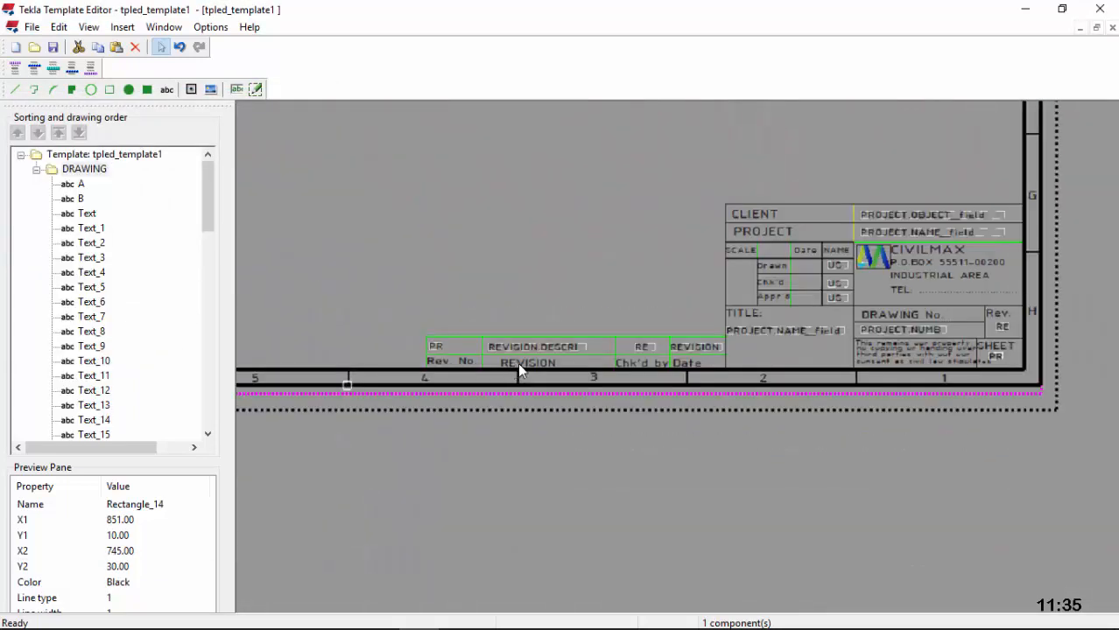
{"action": "scroll", "coordinate": [517, 362], "scroll_direction": "up", "scroll_amount": 4}
{"action": "left_click", "coordinate": [670, 335]}
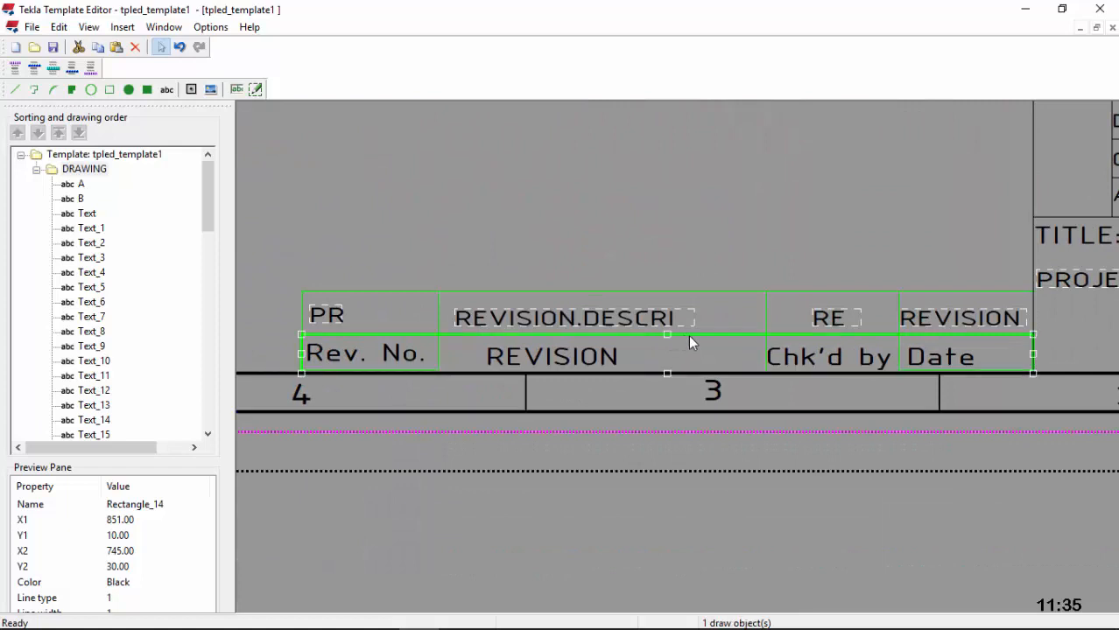
{"action": "double_click", "coordinate": [690, 338]}
{"action": "left_click", "coordinate": [313, 135]}
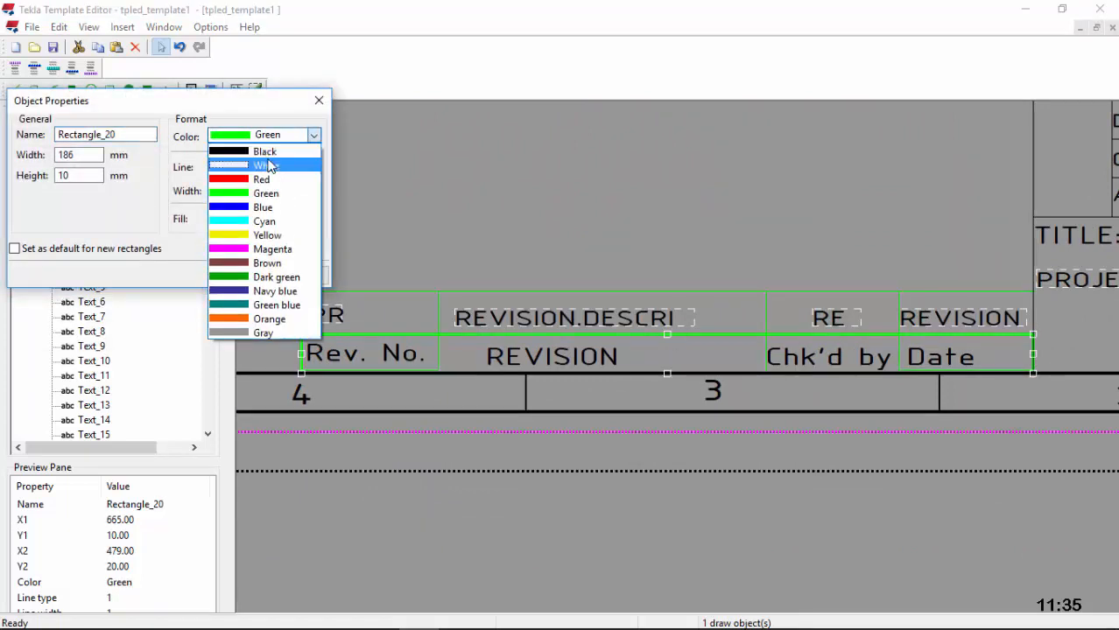
{"action": "left_click", "coordinate": [270, 166]}
{"action": "left_click", "coordinate": [312, 135]}
{"action": "left_click", "coordinate": [264, 151]}
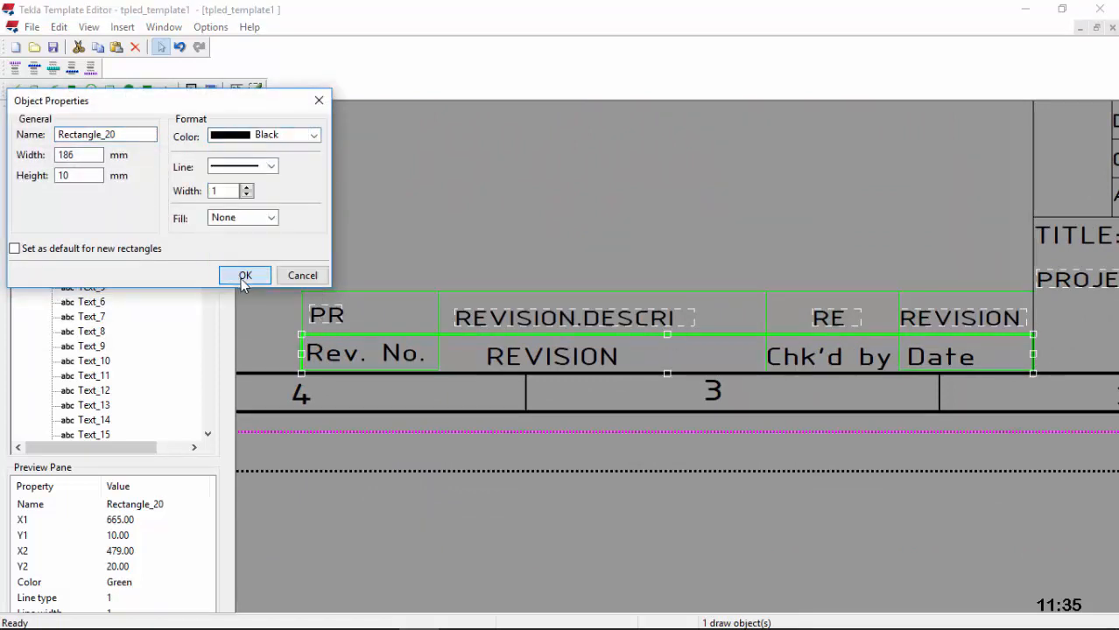
{"action": "left_click", "coordinate": [242, 279]}
{"action": "left_click", "coordinate": [692, 292]}
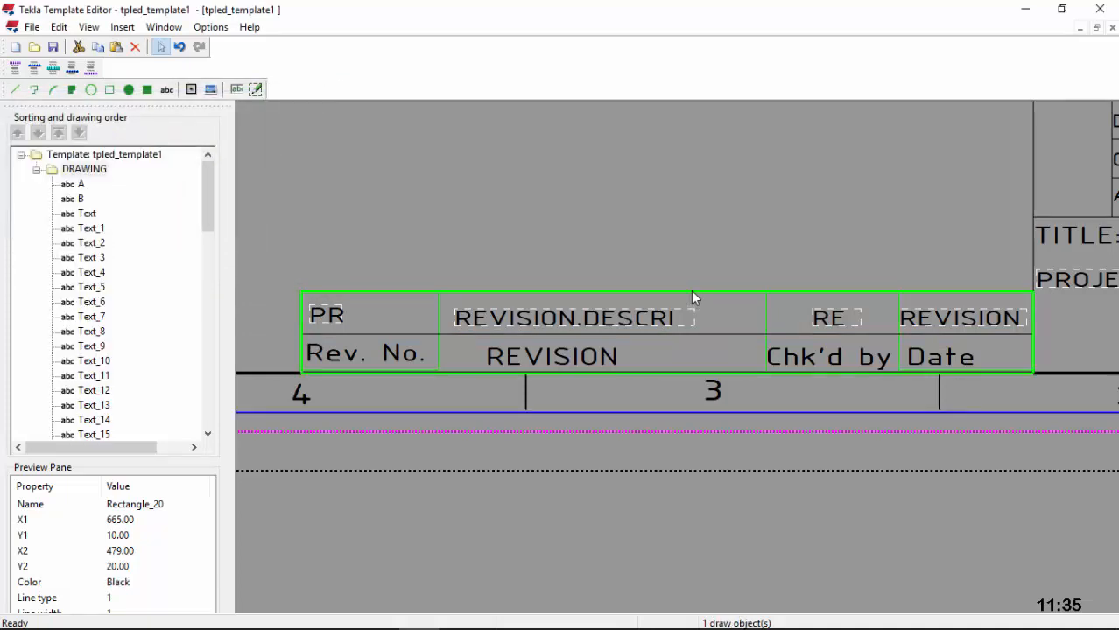
{"action": "double_click", "coordinate": [691, 290]}
{"action": "left_click", "coordinate": [254, 136]}
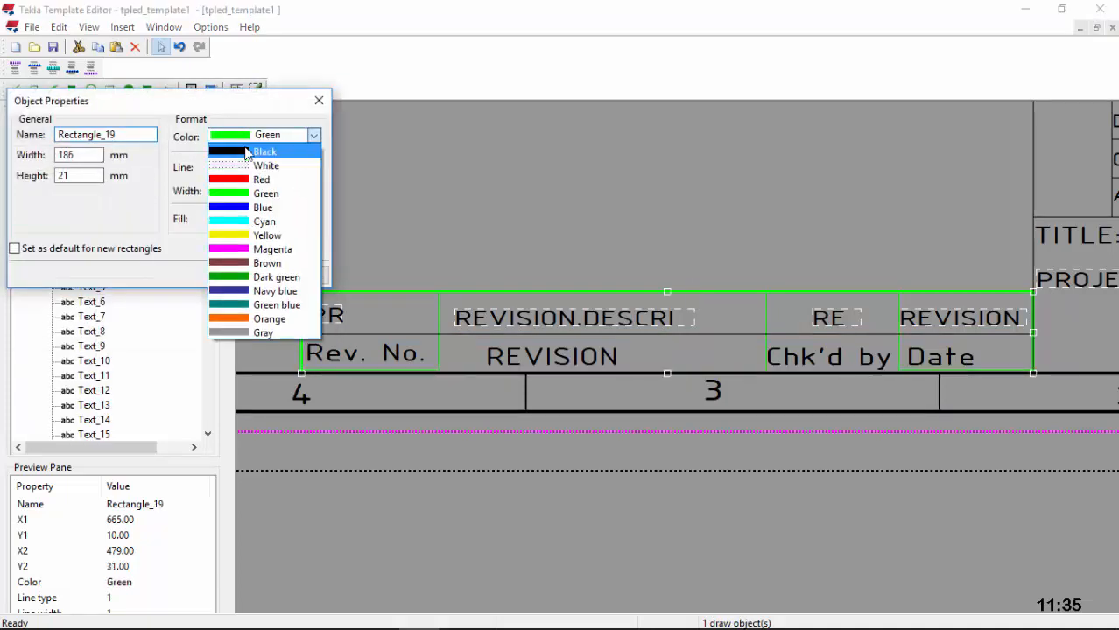
{"action": "left_click", "coordinate": [247, 152]}
{"action": "left_click", "coordinate": [246, 273]}
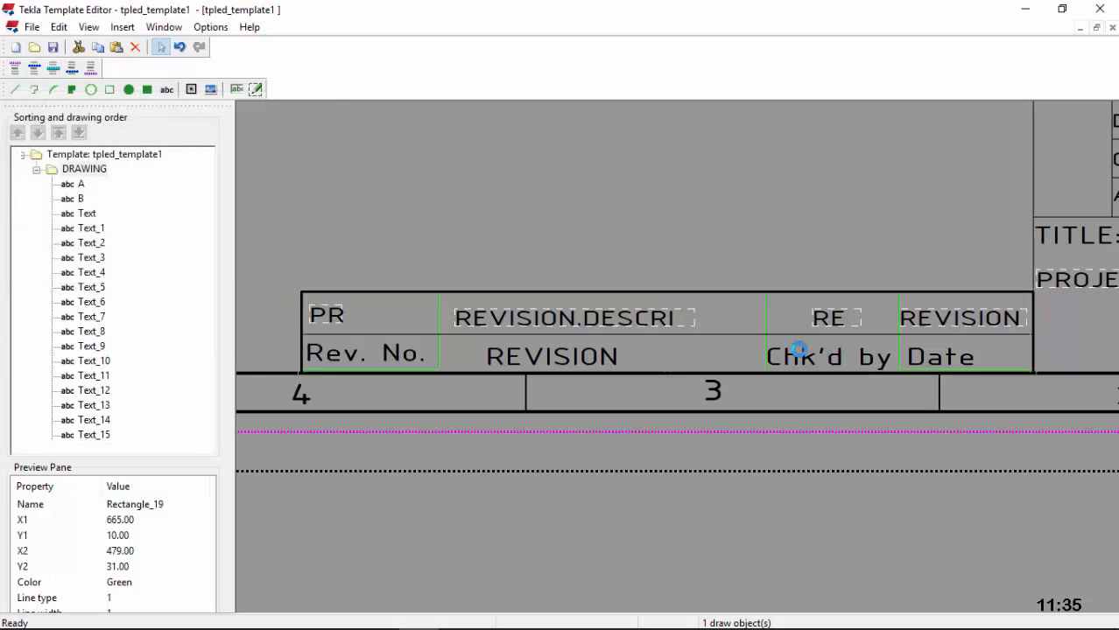
Step: Set the RE/Chk'd by cell rectangle's outline to black
{"action": "left_click", "coordinate": [767, 354]}
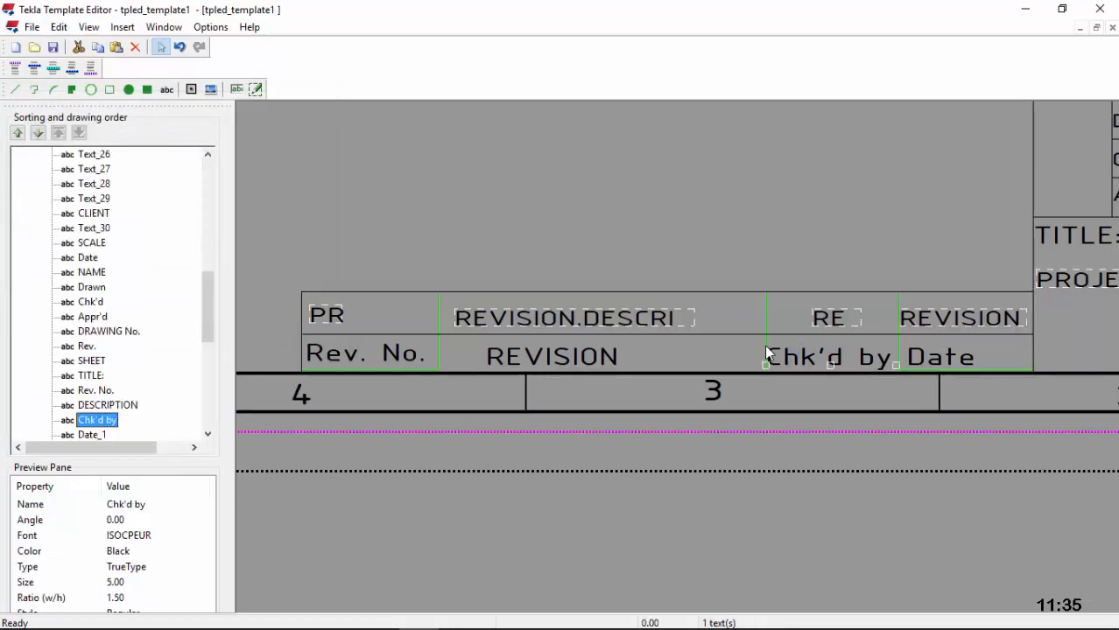
{"action": "left_click", "coordinate": [900, 344]}
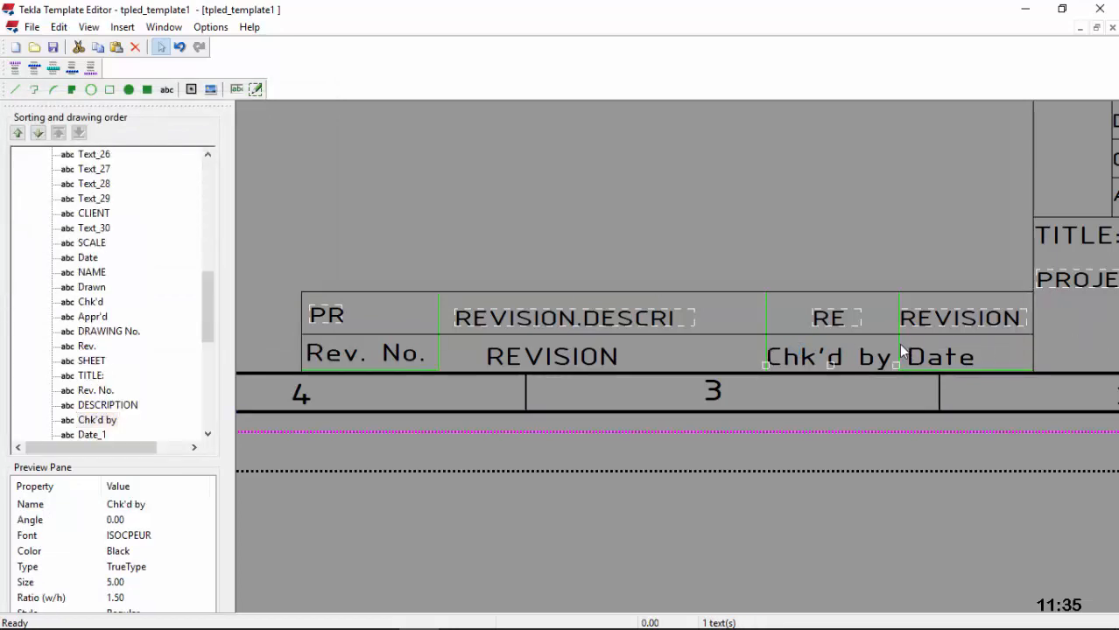
{"action": "left_click", "coordinate": [900, 345], "text": "shift"}
{"action": "left_click", "coordinate": [437, 346], "text": "shift"}
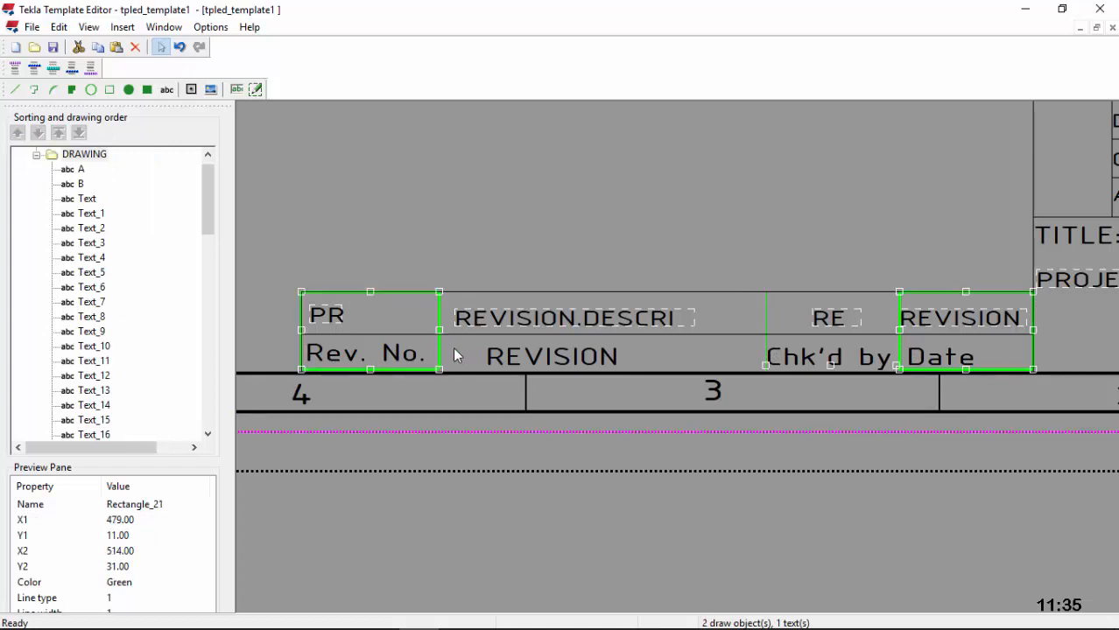
{"action": "left_click", "coordinate": [581, 223]}
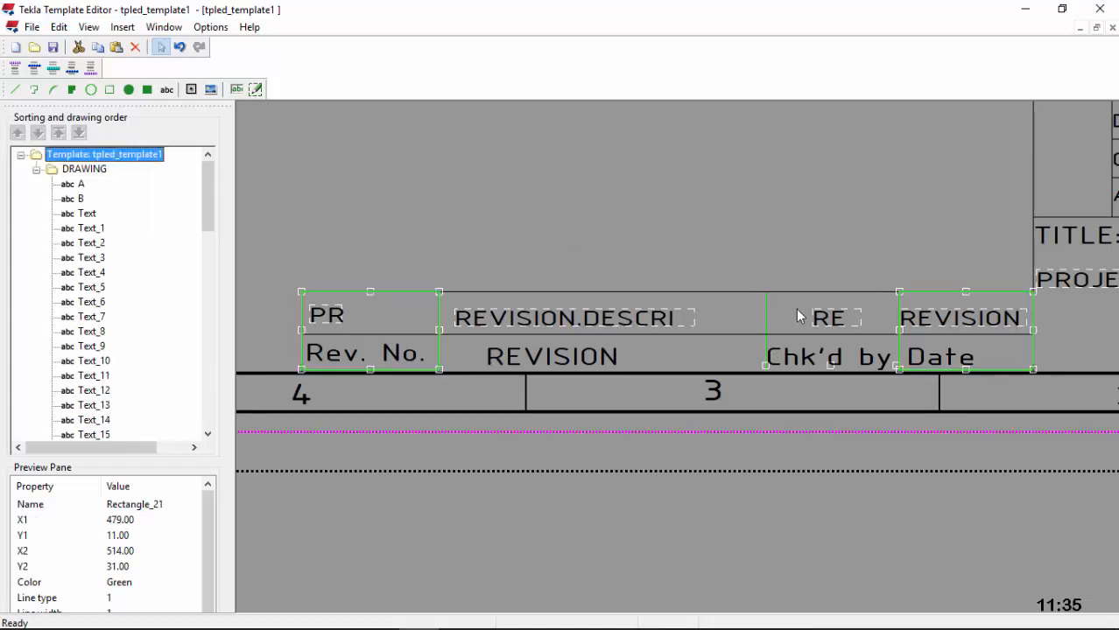
{"action": "left_click", "coordinate": [898, 345]}
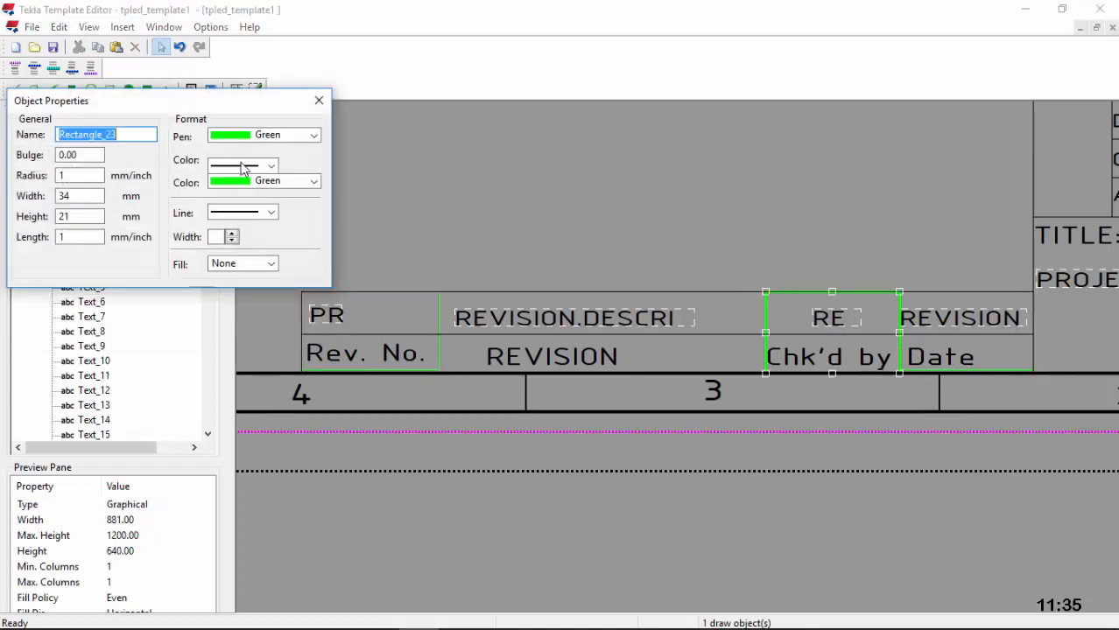
{"action": "left_click", "coordinate": [282, 137]}
{"action": "left_click", "coordinate": [263, 150]}
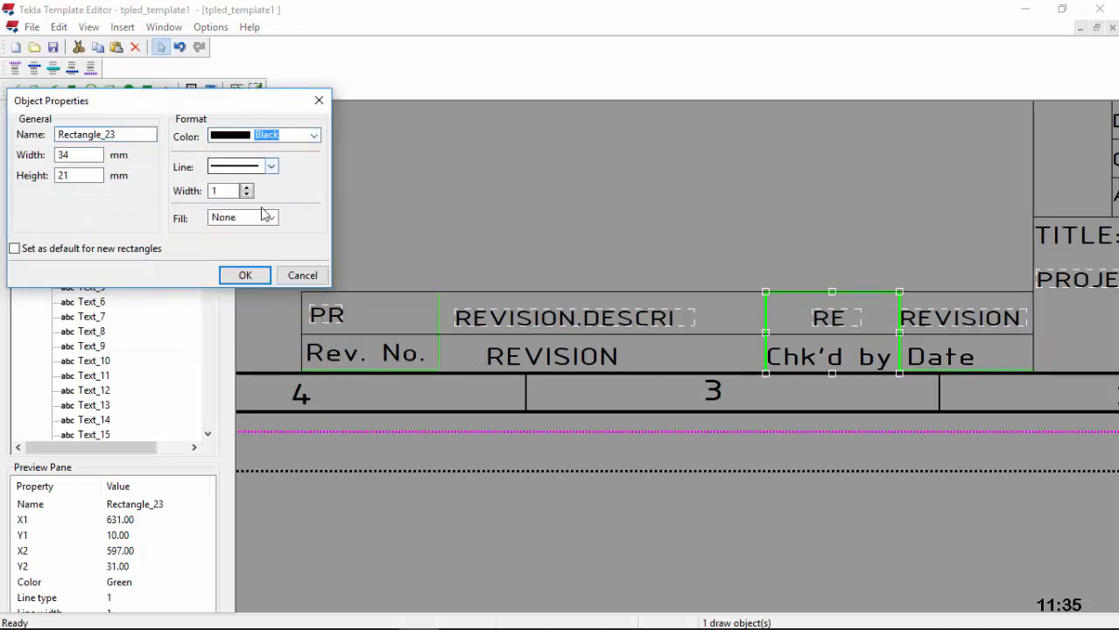
{"action": "left_click", "coordinate": [245, 274]}
Step: Change the REVISION/Date and PR/Rev. No. cell outlines to black
{"action": "left_click", "coordinate": [444, 343]}
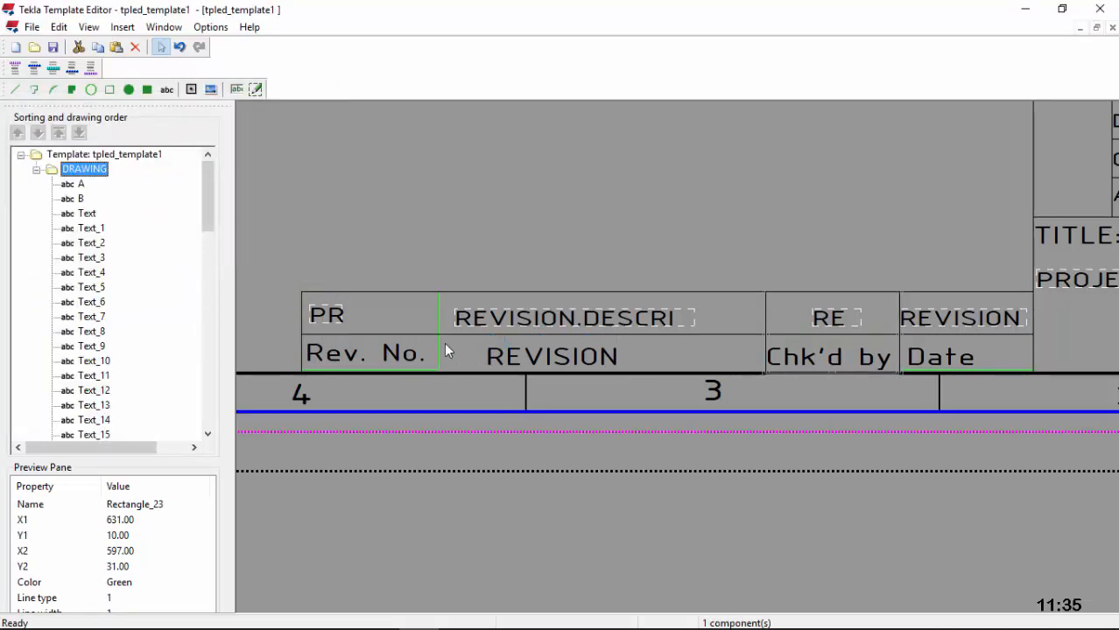
{"action": "double_click", "coordinate": [899, 352]}
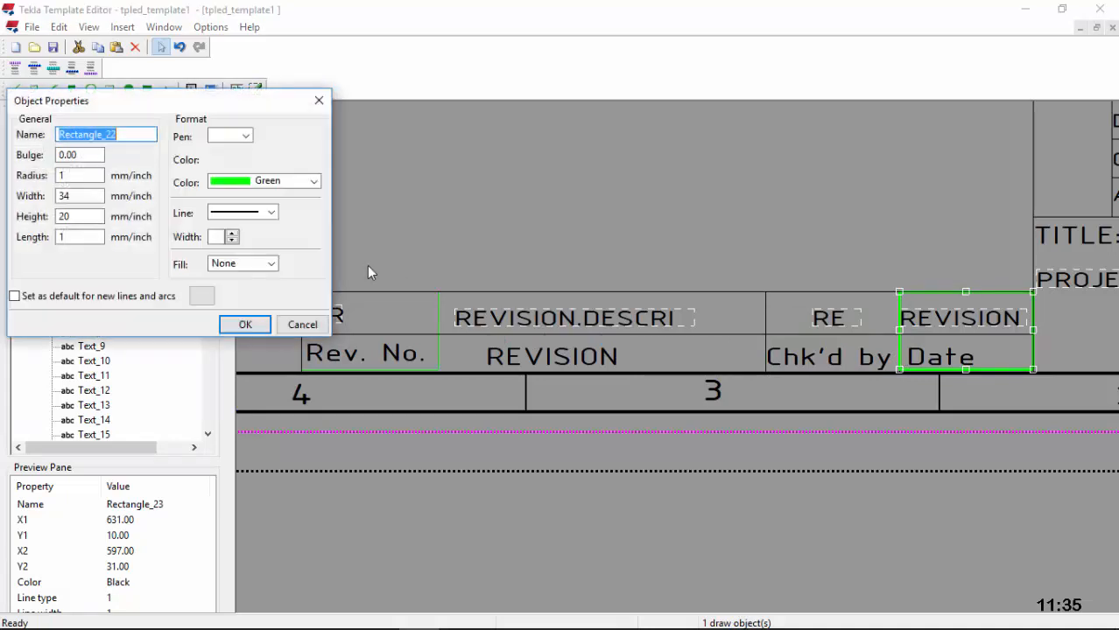
{"action": "left_click", "coordinate": [282, 137]}
{"action": "left_click", "coordinate": [282, 137]}
{"action": "left_click", "coordinate": [263, 151]}
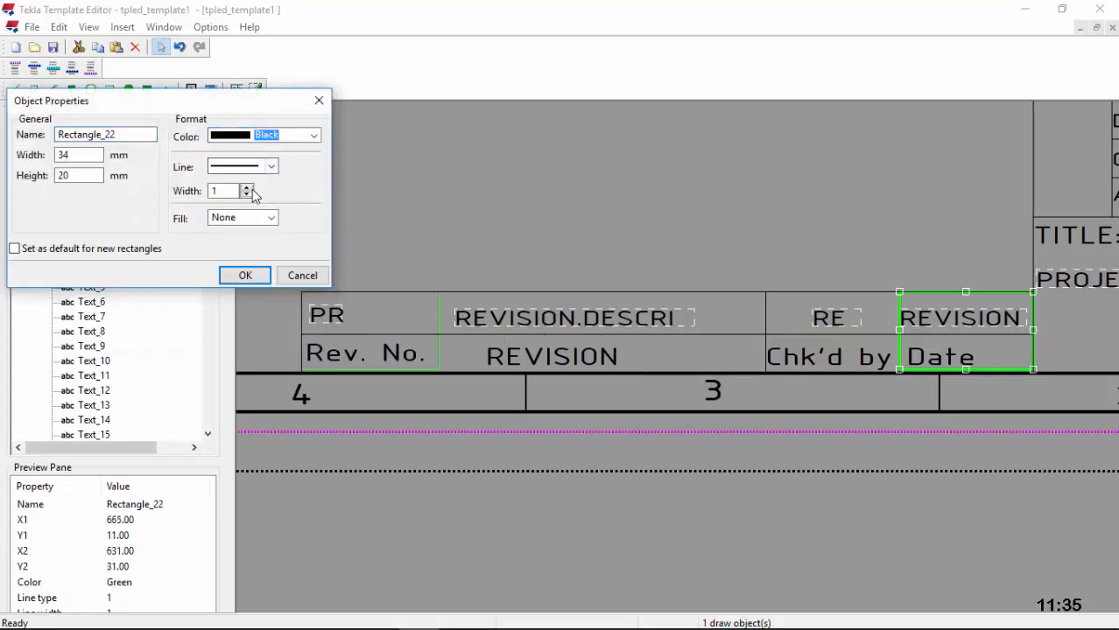
{"action": "left_click", "coordinate": [246, 274]}
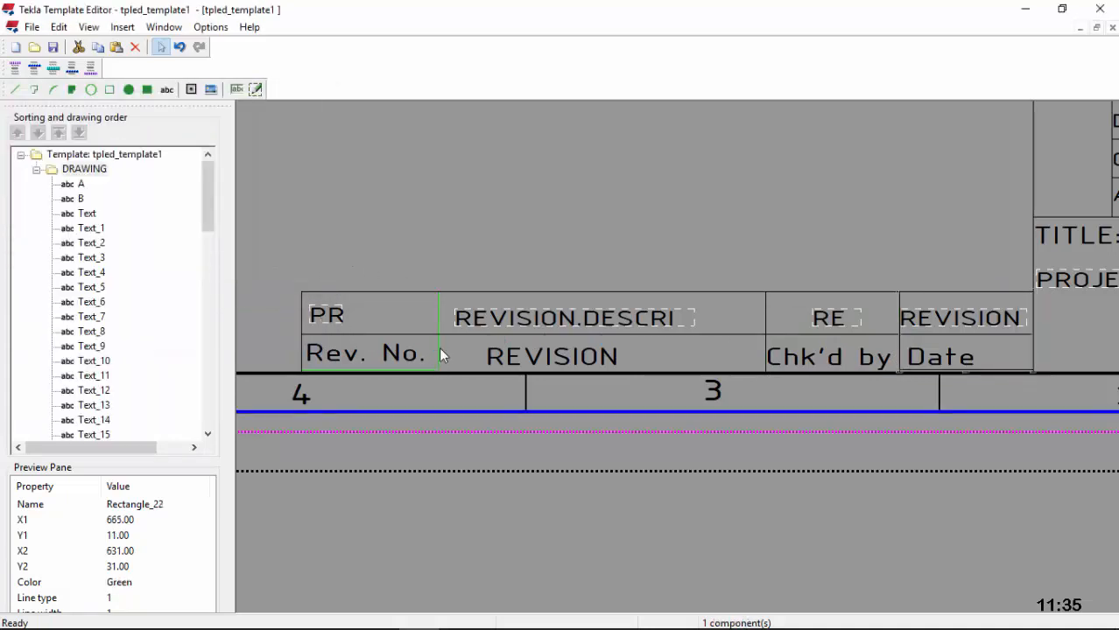
{"action": "double_click", "coordinate": [438, 347]}
{"action": "left_click", "coordinate": [306, 137]}
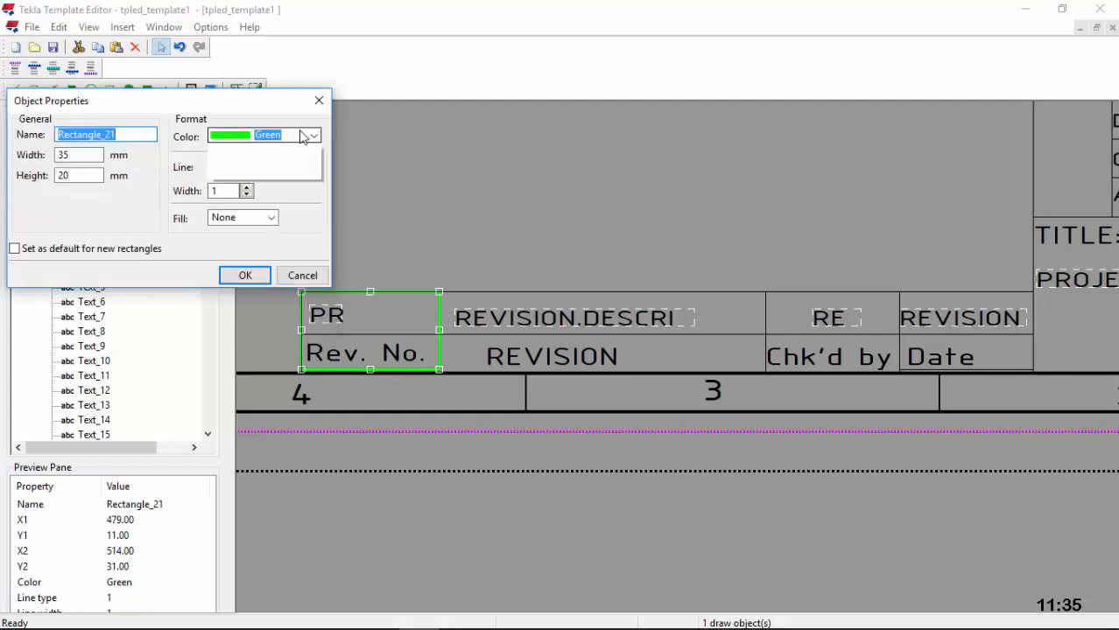
{"action": "left_click", "coordinate": [310, 135]}
{"action": "left_click", "coordinate": [302, 150]}
{"action": "left_click", "coordinate": [265, 276]}
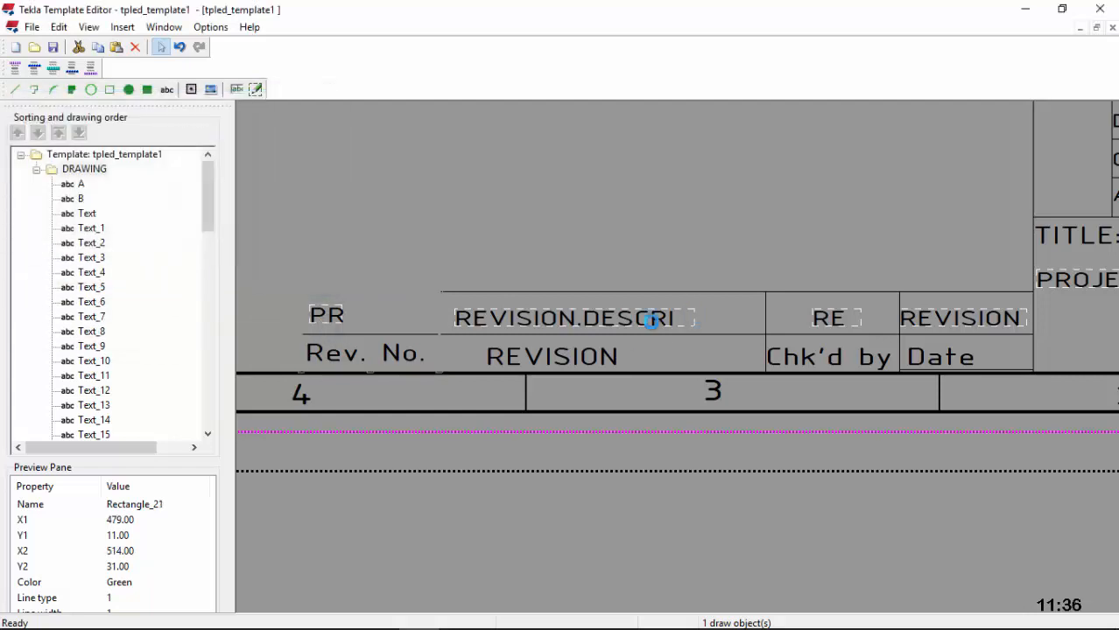
{"action": "scroll", "coordinate": [441, 382], "scroll_direction": "down", "scroll_amount": 3}
{"action": "scroll", "coordinate": [439, 380], "scroll_direction": "down", "scroll_amount": 3}
{"action": "scroll", "coordinate": [662, 317], "scroll_direction": "up", "scroll_amount": 6}
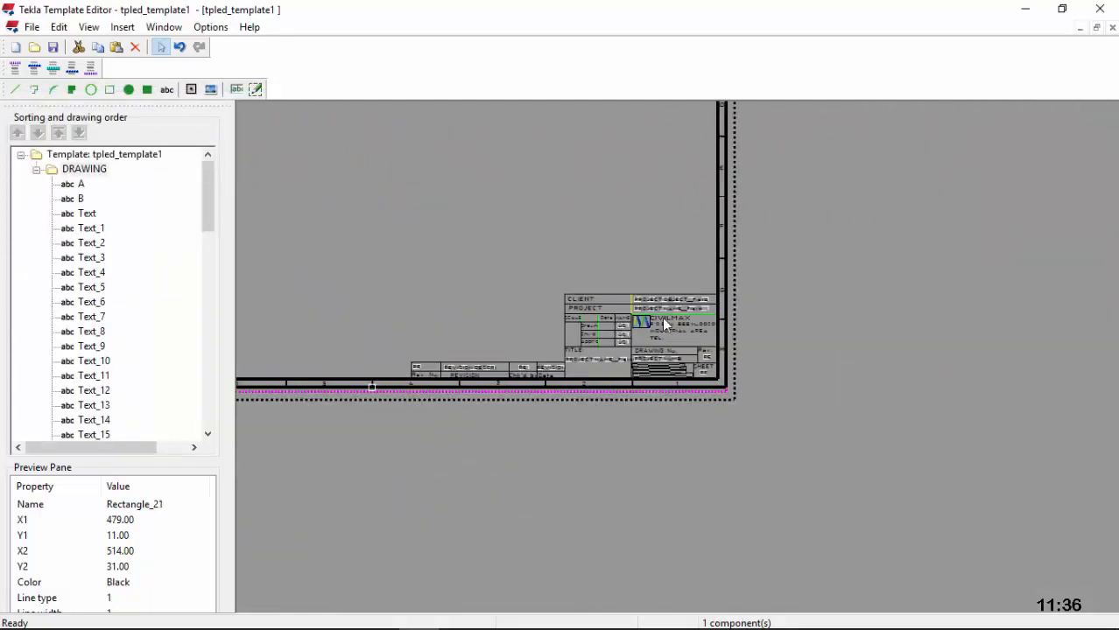
Step: Recolour the Drawn/Chk'd/Appr'd column rectangle outline to black
{"action": "scroll", "coordinate": [631, 284], "scroll_direction": "up", "scroll_amount": 4}
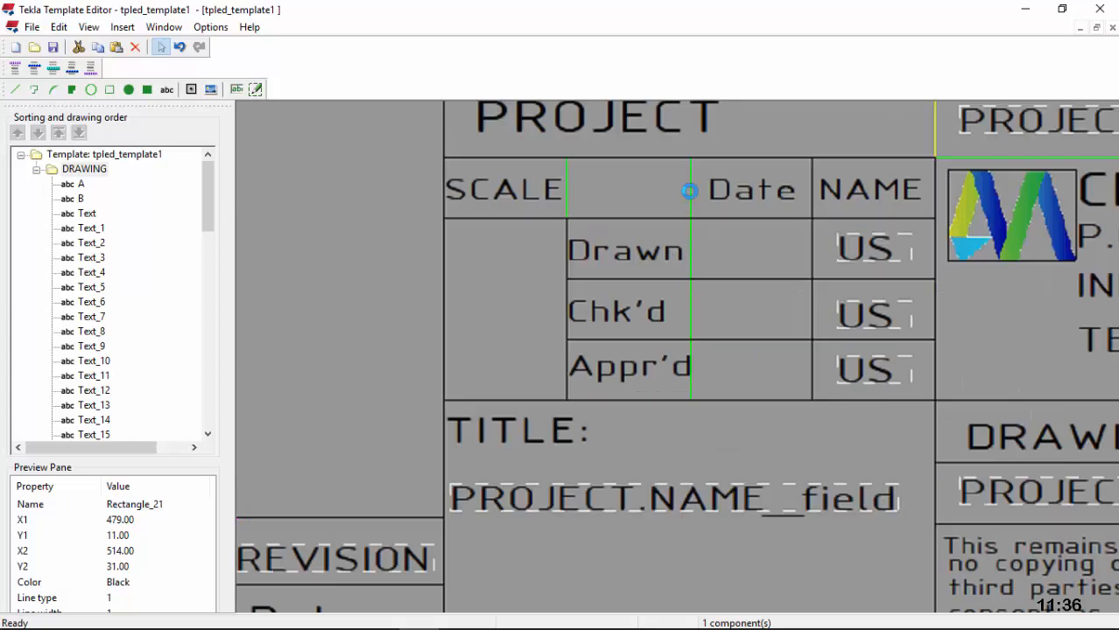
{"action": "left_click", "coordinate": [691, 185]}
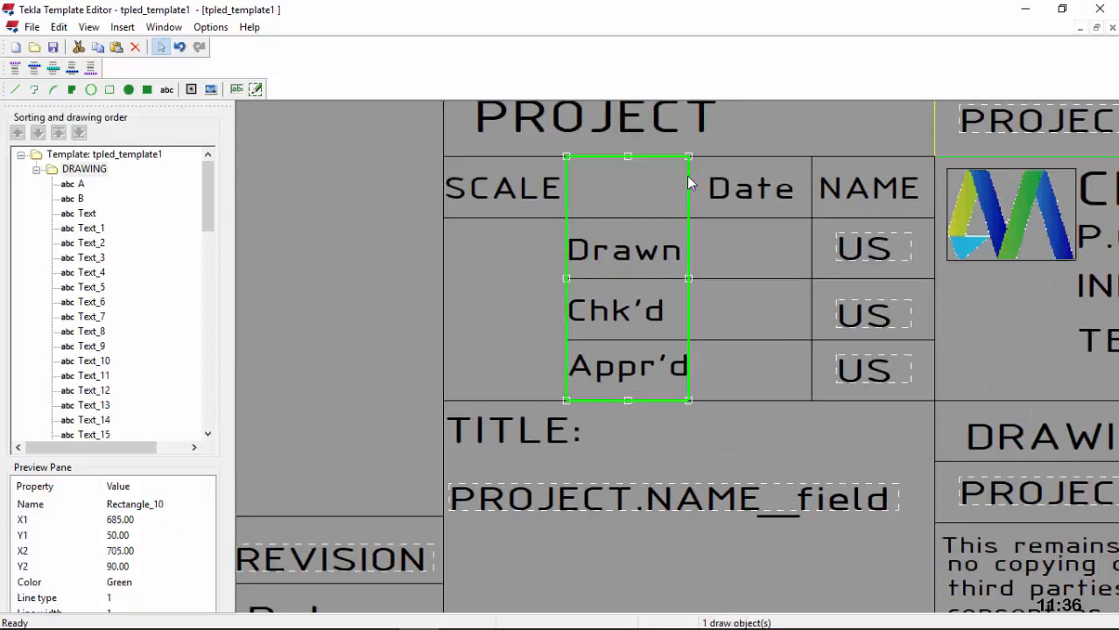
{"action": "double_click", "coordinate": [687, 185]}
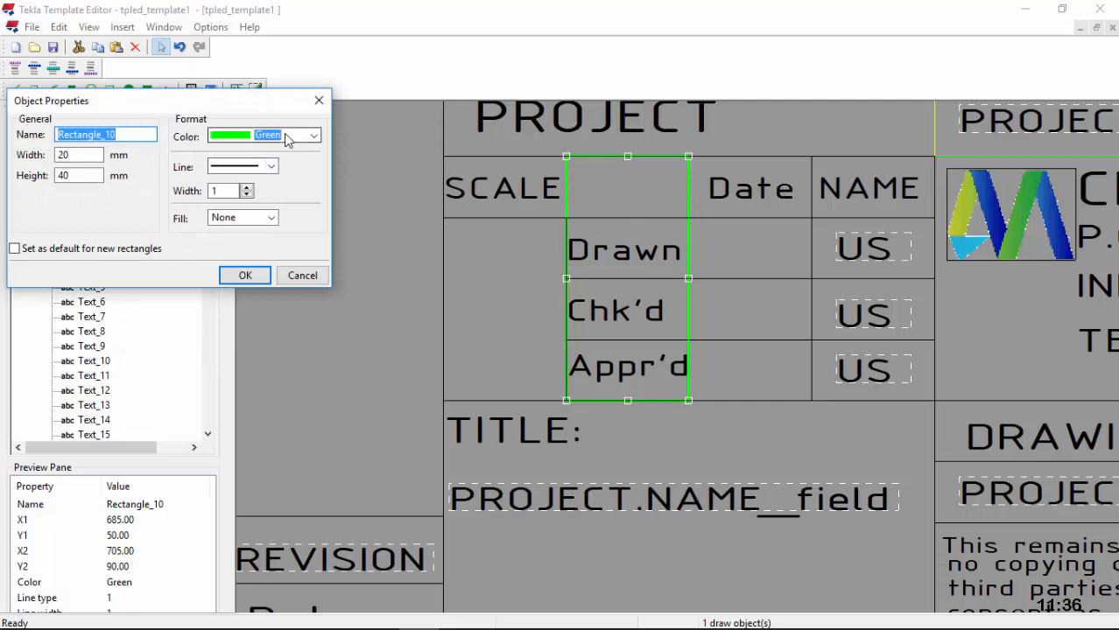
{"action": "left_click", "coordinate": [287, 137]}
{"action": "left_click", "coordinate": [254, 150]}
{"action": "left_click", "coordinate": [245, 275]}
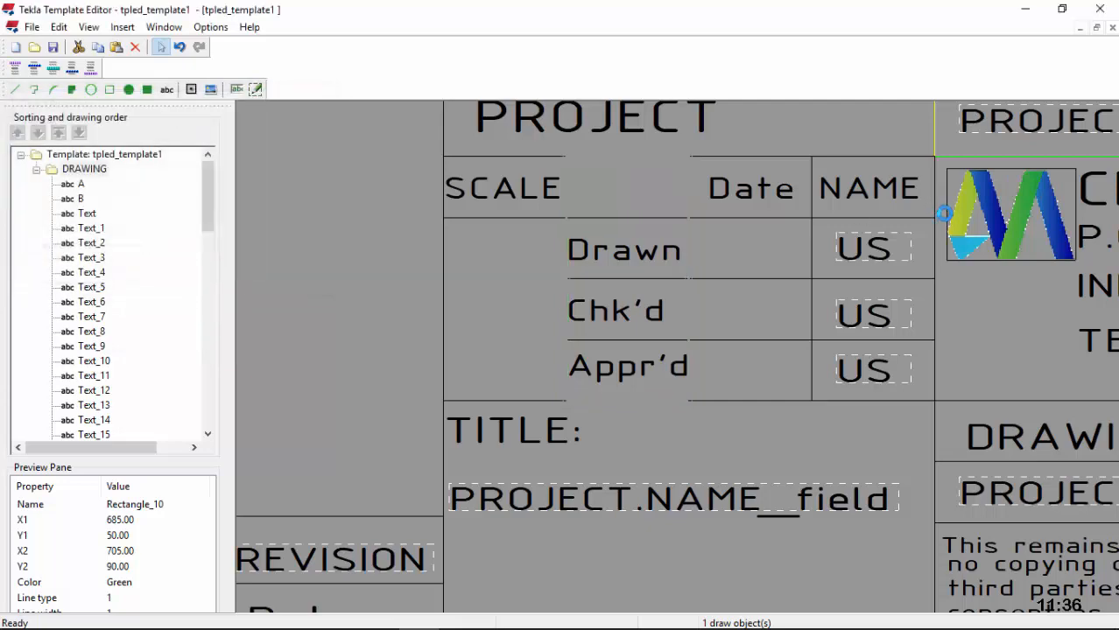
Step: Check the CIVILMAX text properties, then recolour the green CIVILMAX cell outline to black
{"action": "scroll", "coordinate": [368, 368], "scroll_direction": "down", "scroll_amount": 3}
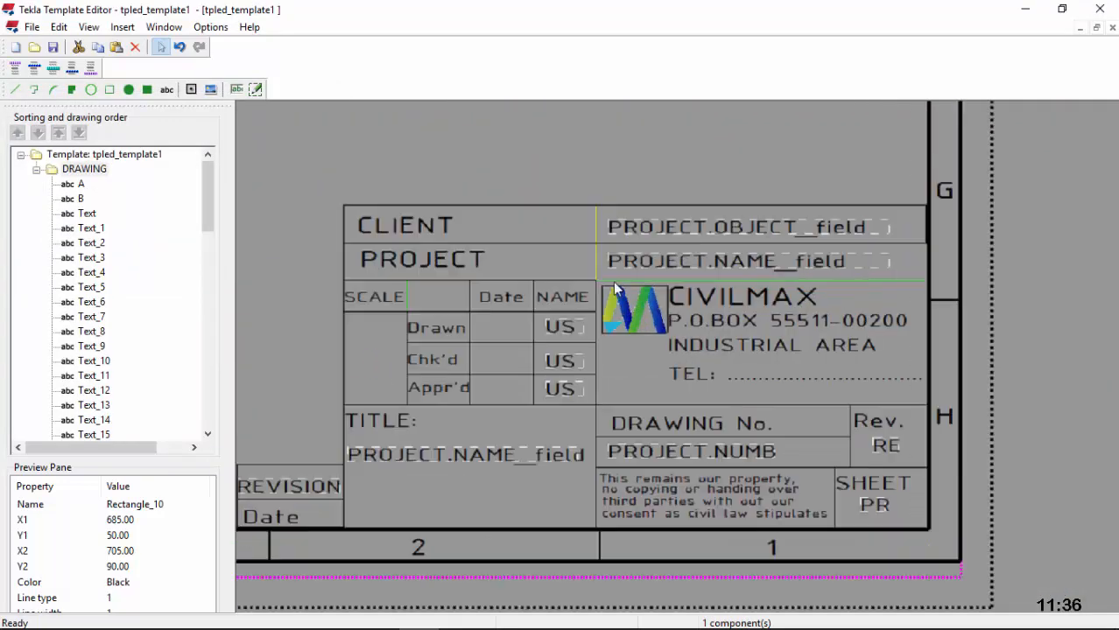
{"action": "scroll", "coordinate": [727, 328], "scroll_direction": "up", "scroll_amount": 5}
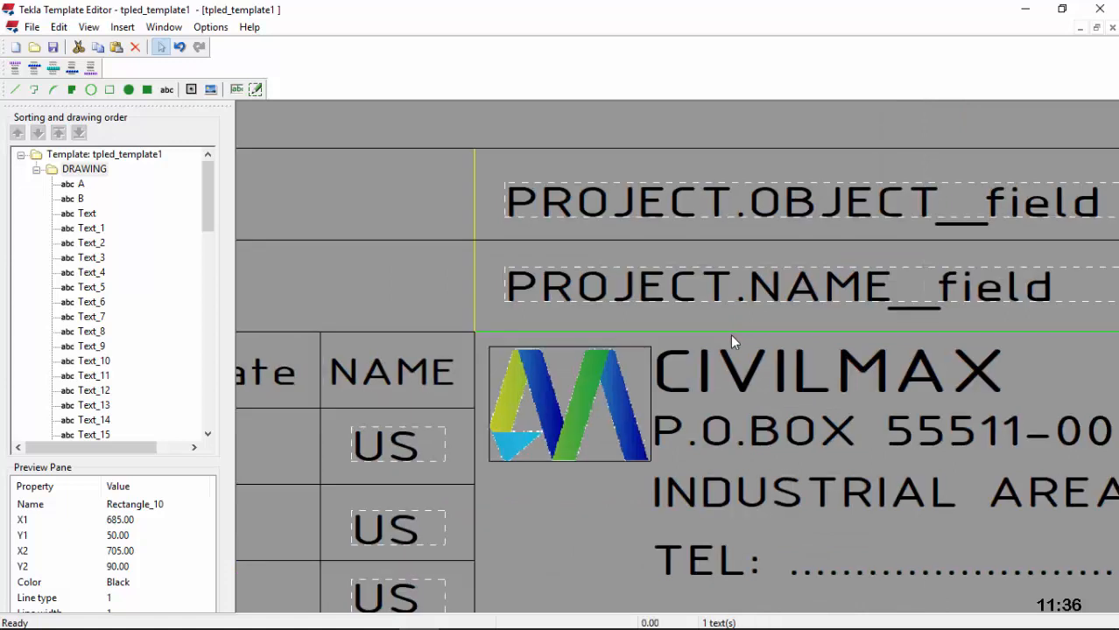
{"action": "double_click", "coordinate": [730, 334]}
{"action": "left_click", "coordinate": [219, 51]}
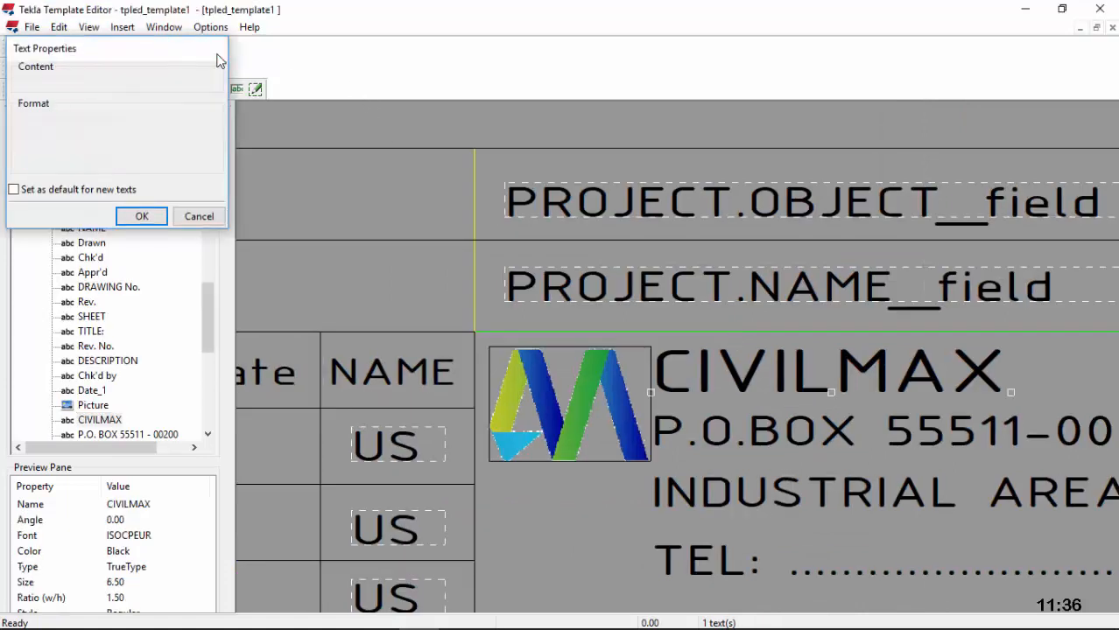
{"action": "double_click", "coordinate": [662, 332]}
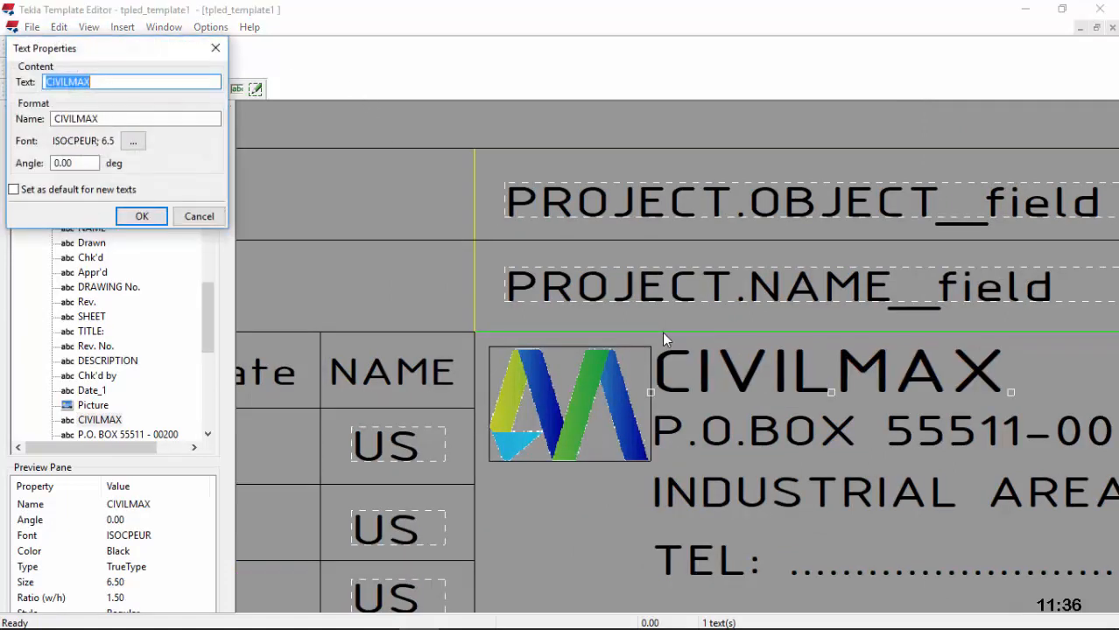
{"action": "left_click", "coordinate": [215, 48]}
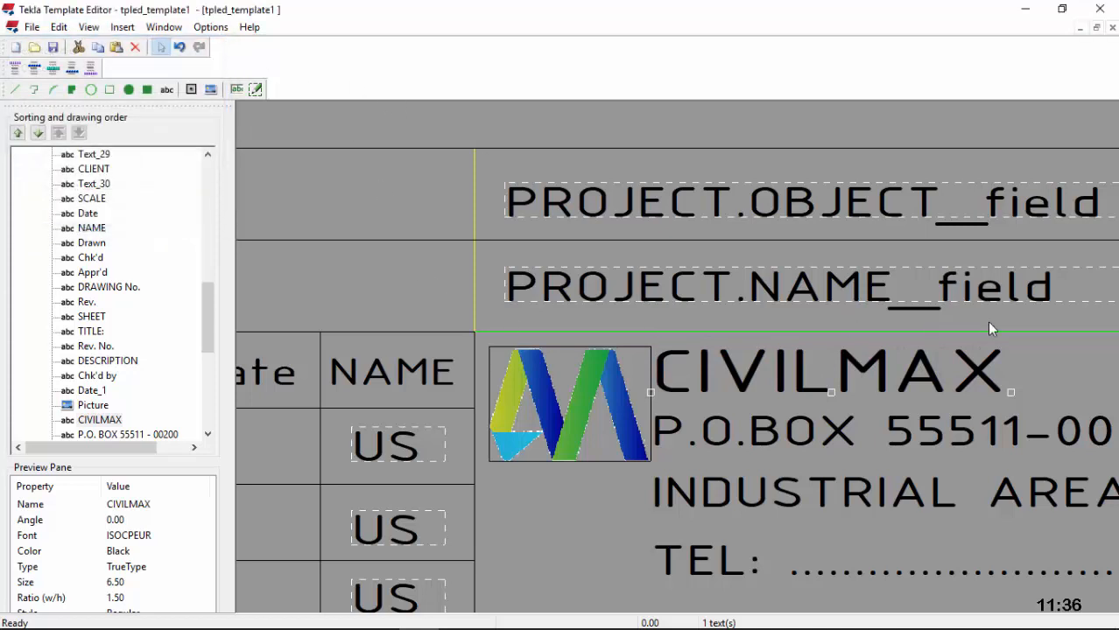
{"action": "double_click", "coordinate": [1092, 332]}
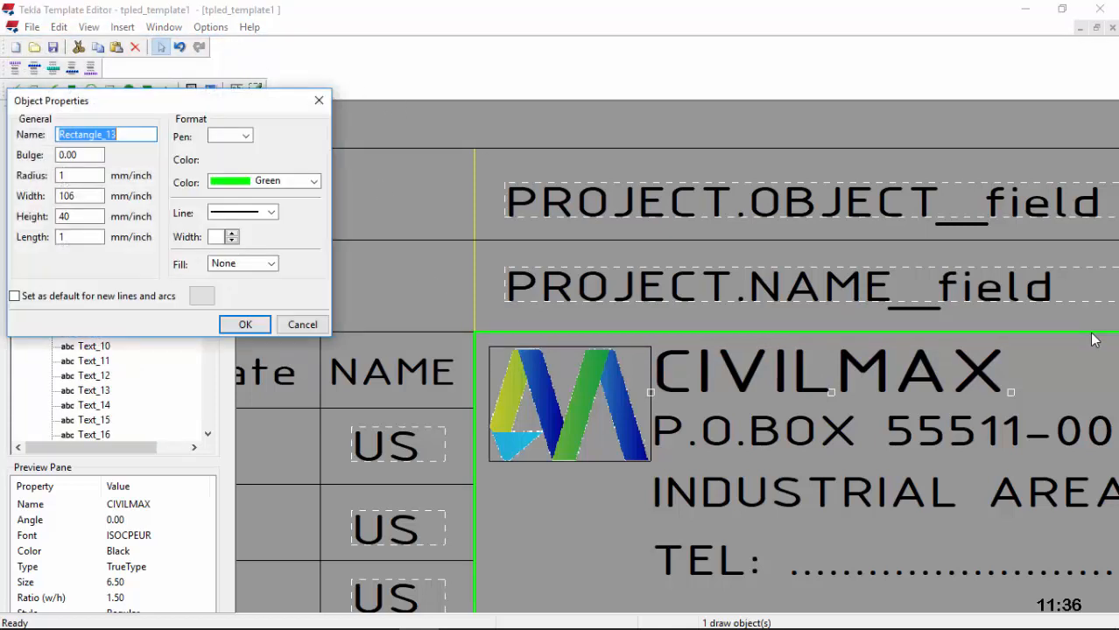
{"action": "left_click", "coordinate": [312, 136]}
{"action": "left_click", "coordinate": [254, 149]}
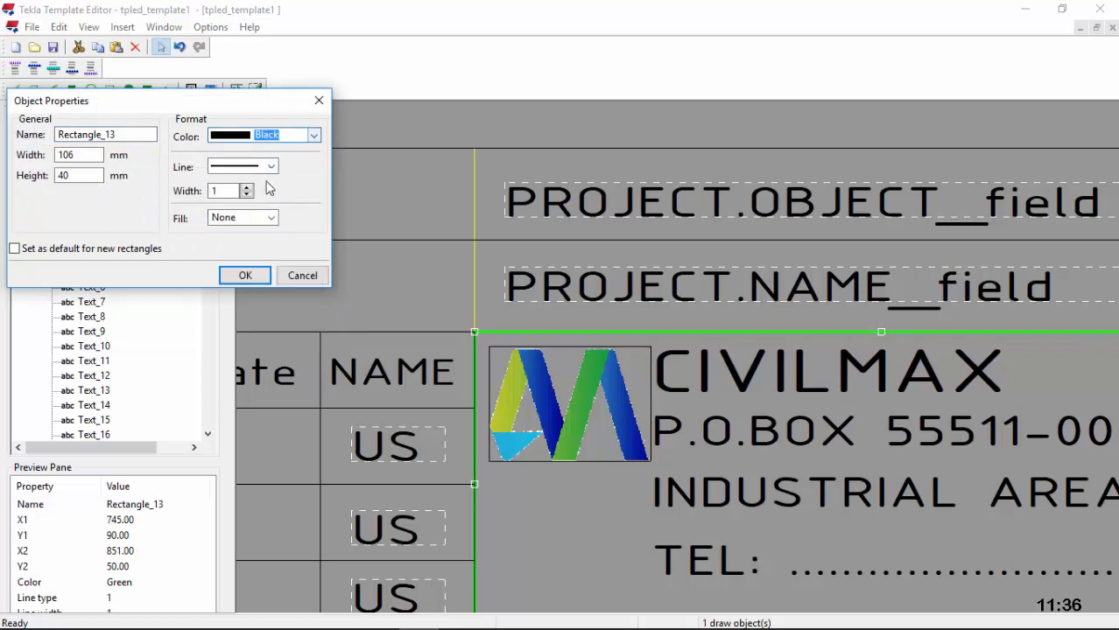
{"action": "left_click", "coordinate": [245, 275]}
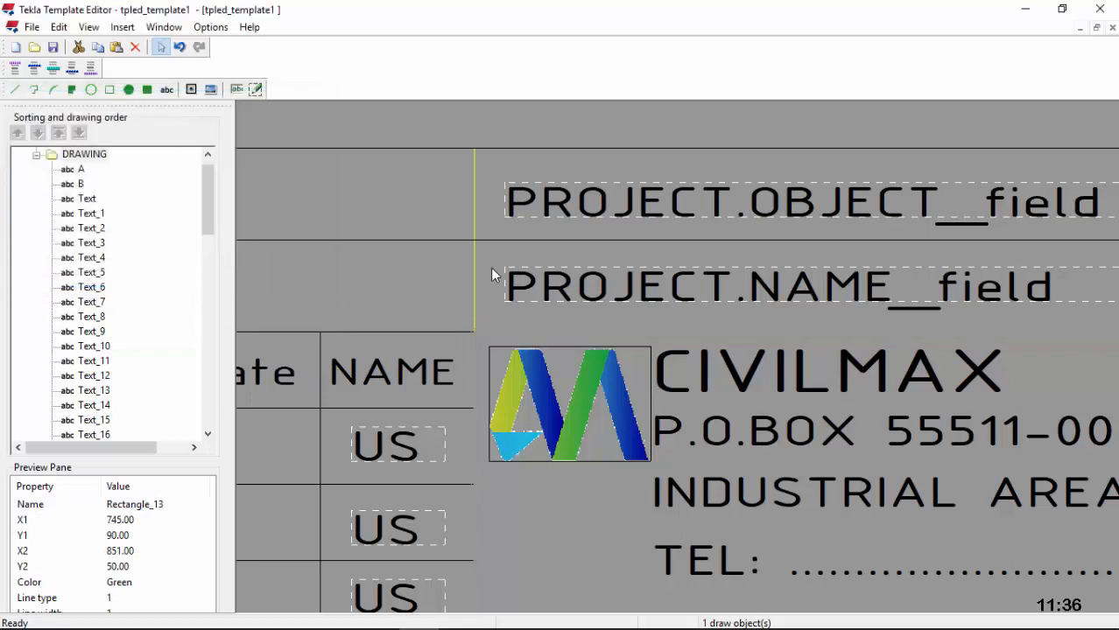
Step: Change the yellow divider line's colour to black
{"action": "double_click", "coordinate": [474, 210]}
{"action": "left_click", "coordinate": [311, 136]}
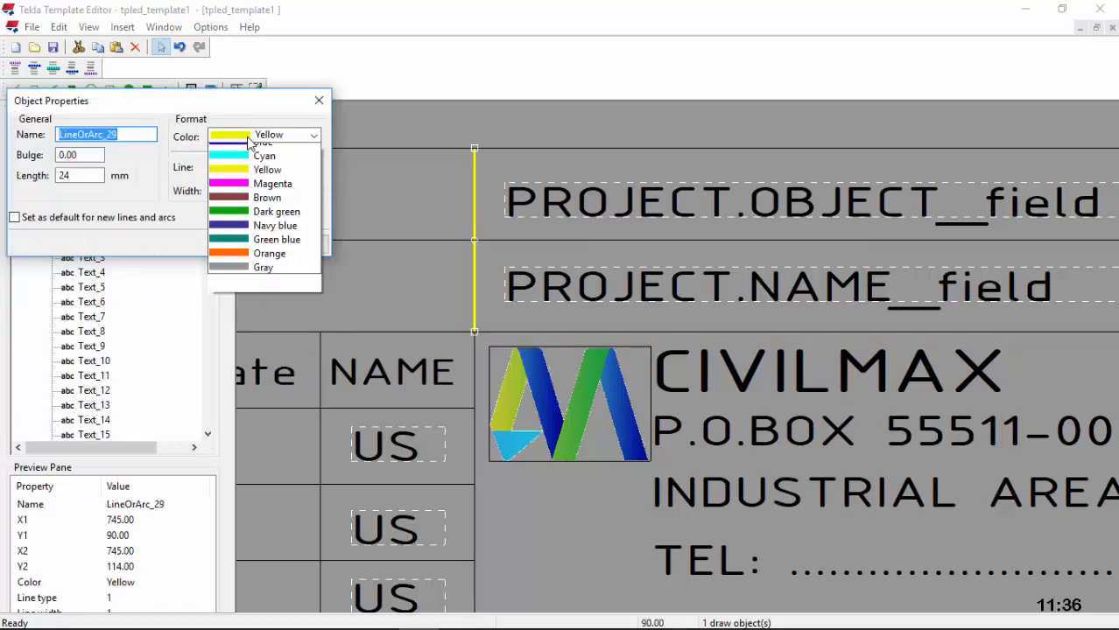
{"action": "scroll", "coordinate": [262, 219], "scroll_direction": "up", "scroll_amount": 3}
{"action": "left_click", "coordinate": [254, 148]}
{"action": "left_click", "coordinate": [245, 244]}
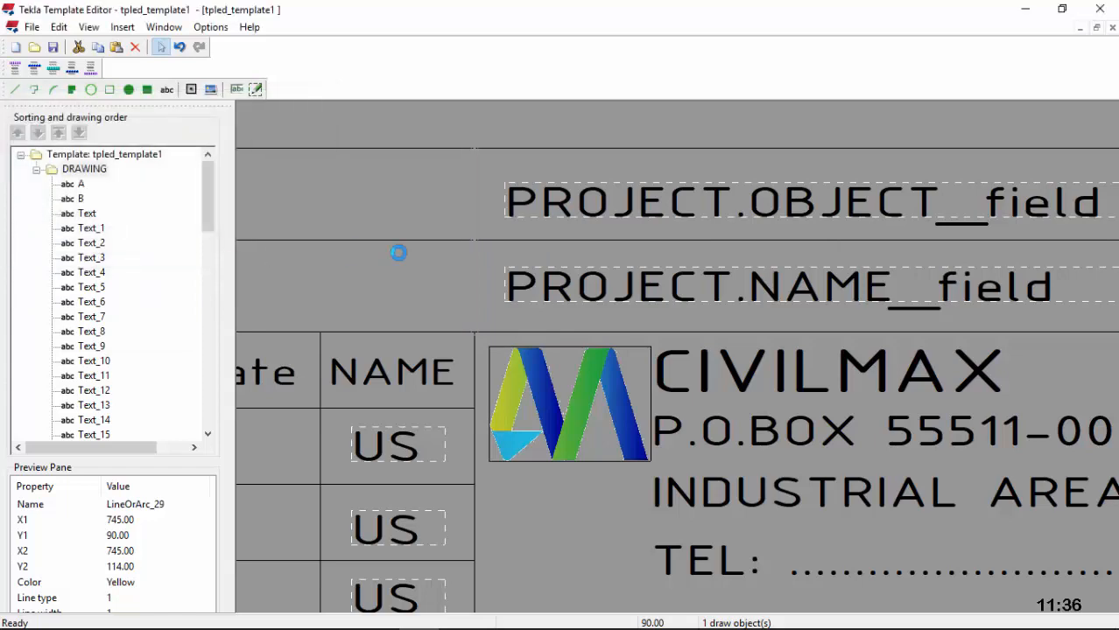
{"action": "scroll", "coordinate": [400, 250], "scroll_direction": "down", "scroll_amount": 2}
{"action": "scroll", "coordinate": [762, 233], "scroll_direction": "down", "scroll_amount": 4}
{"action": "left_click", "coordinate": [750, 153]}
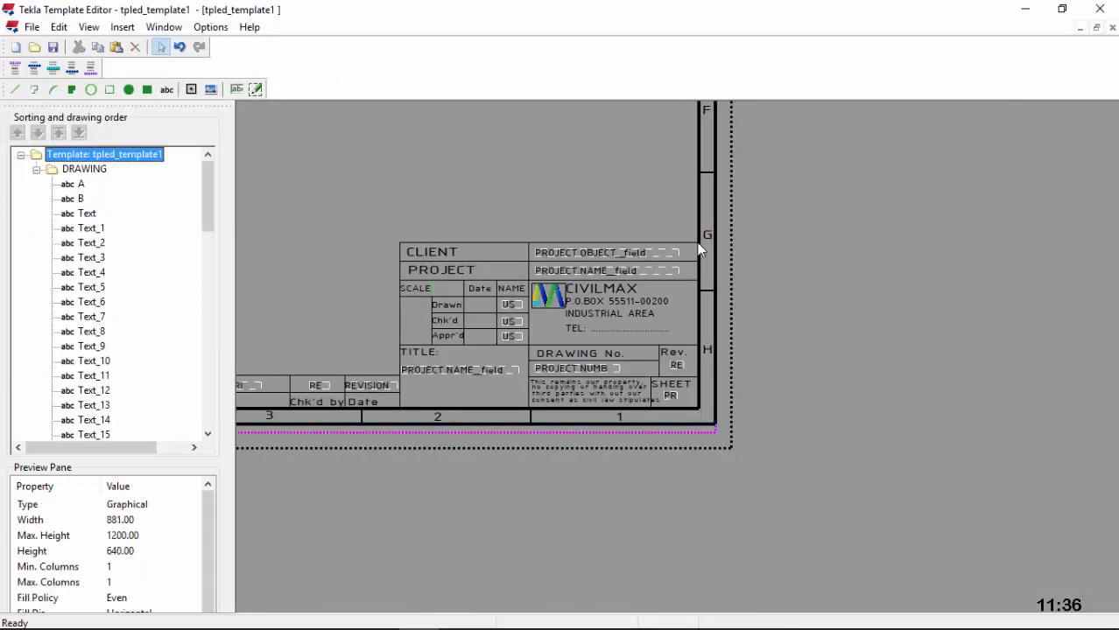
{"action": "scroll", "coordinate": [363, 366], "scroll_direction": "up", "scroll_amount": 1}
{"action": "scroll", "coordinate": [390, 368], "scroll_direction": "up", "scroll_amount": 2}
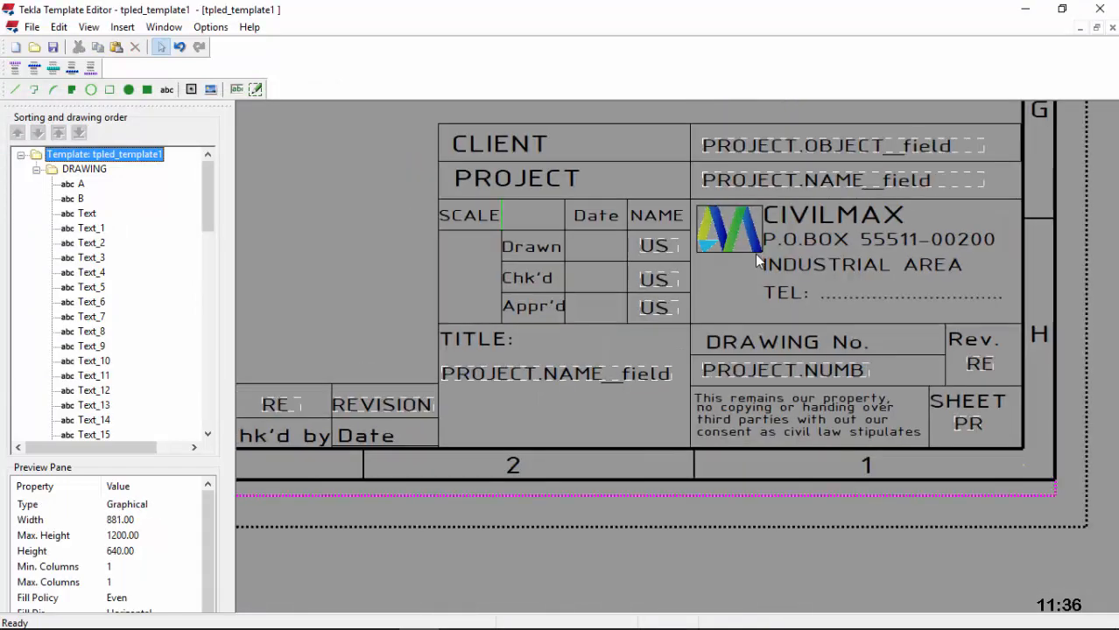
{"action": "scroll", "coordinate": [845, 180], "scroll_direction": "up", "scroll_amount": 1}
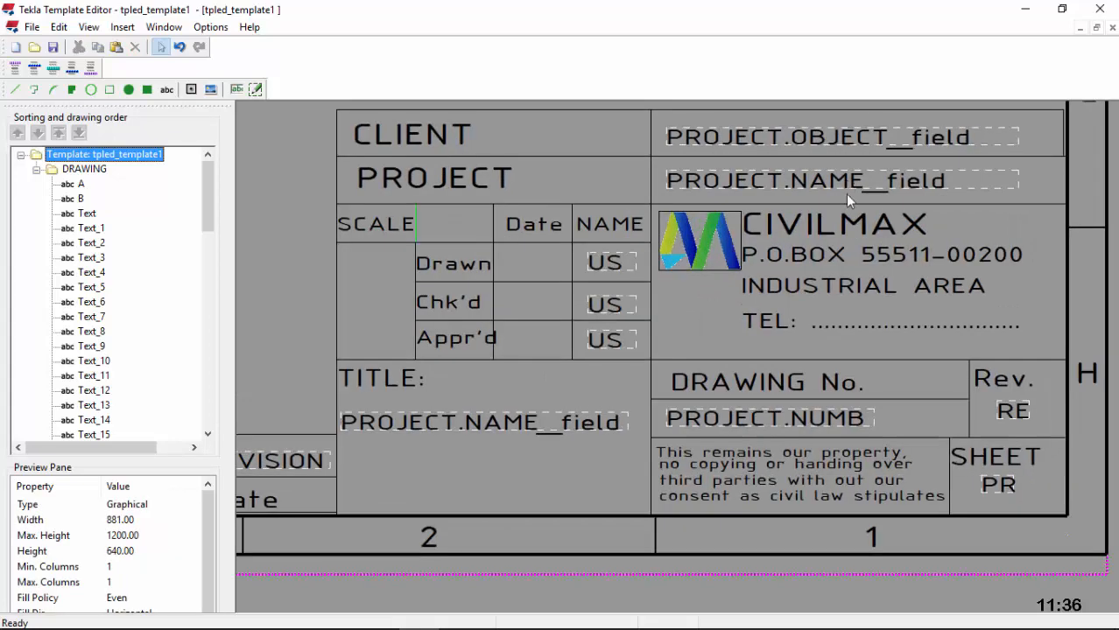
{"action": "scroll", "coordinate": [816, 335], "scroll_direction": "down", "scroll_amount": 1}
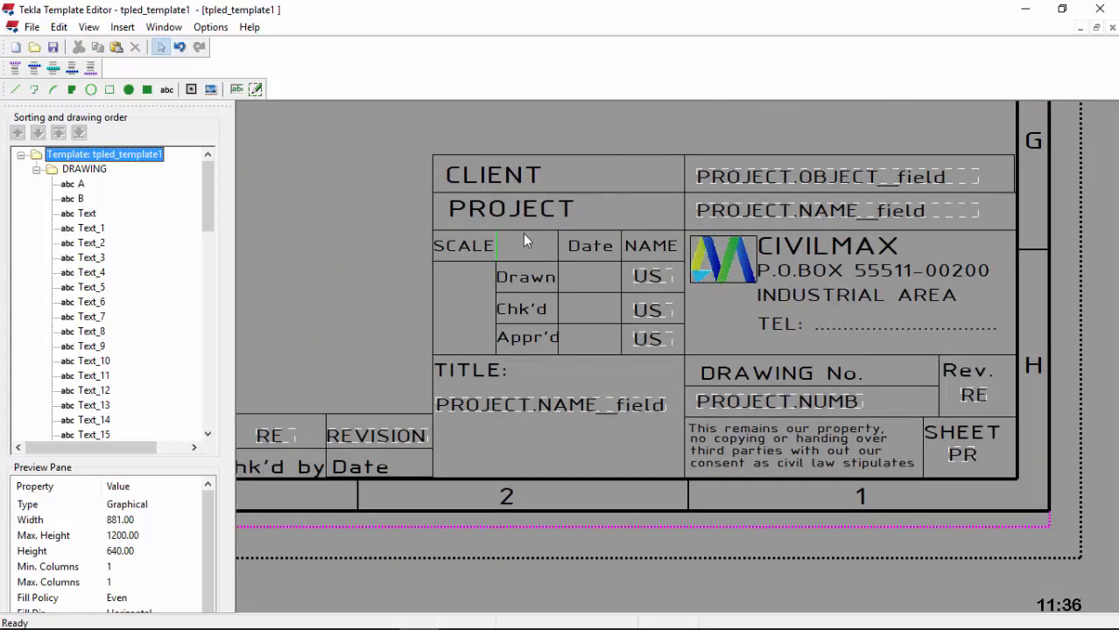
{"action": "scroll", "coordinate": [492, 234], "scroll_direction": "up", "scroll_amount": 3}
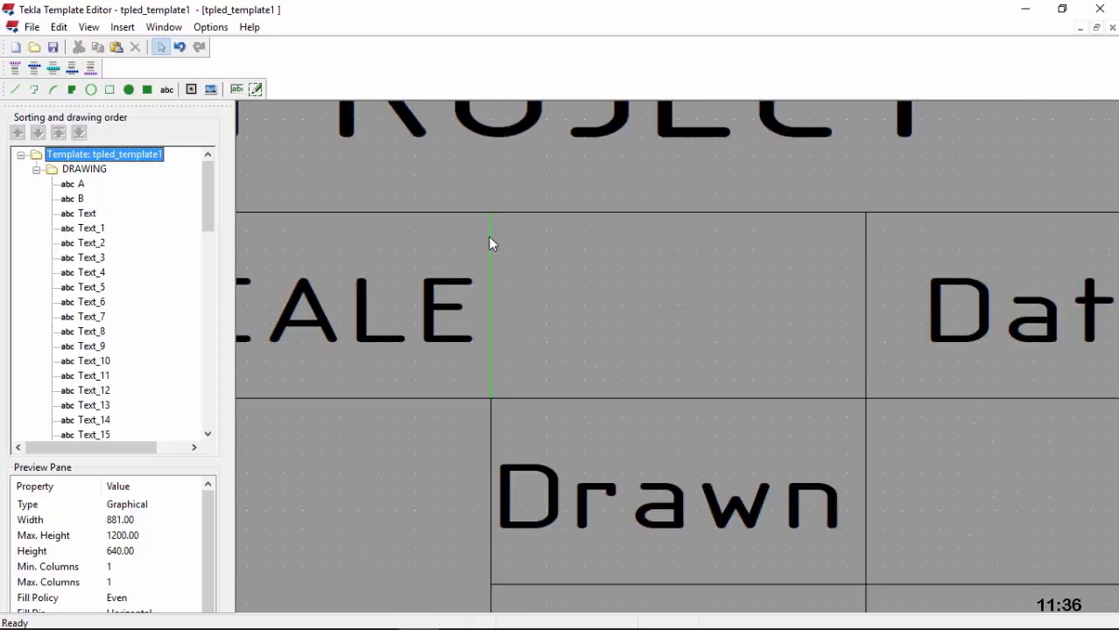
Step: Recolour the SCALE cell's green outline (Rectangle_9) to black
{"action": "double_click", "coordinate": [491, 243]}
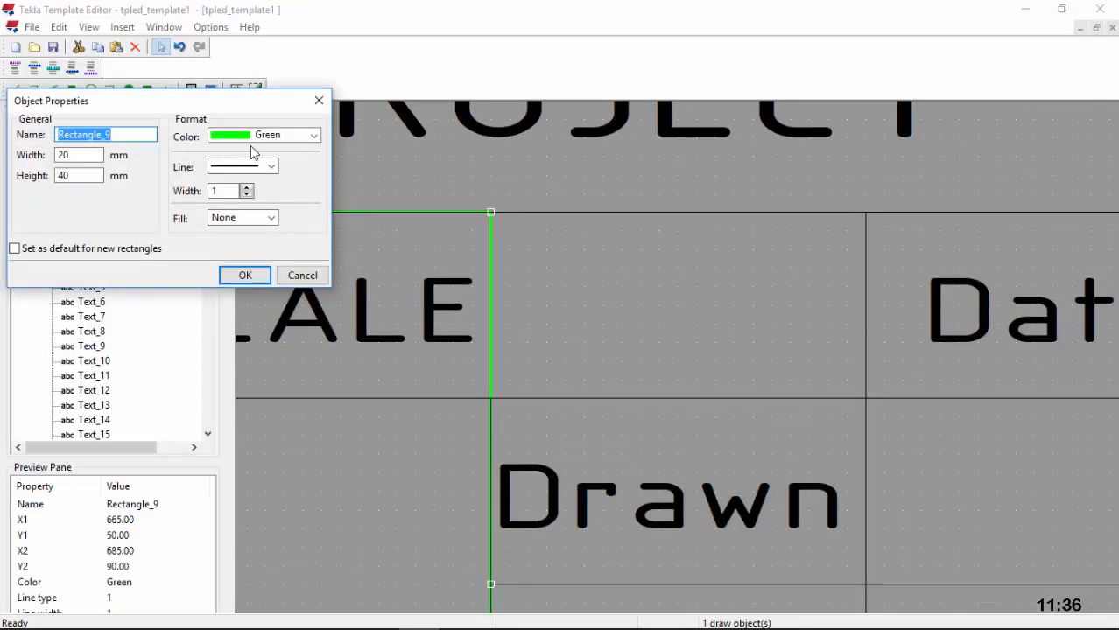
{"action": "left_click", "coordinate": [268, 138]}
{"action": "left_click", "coordinate": [265, 153]}
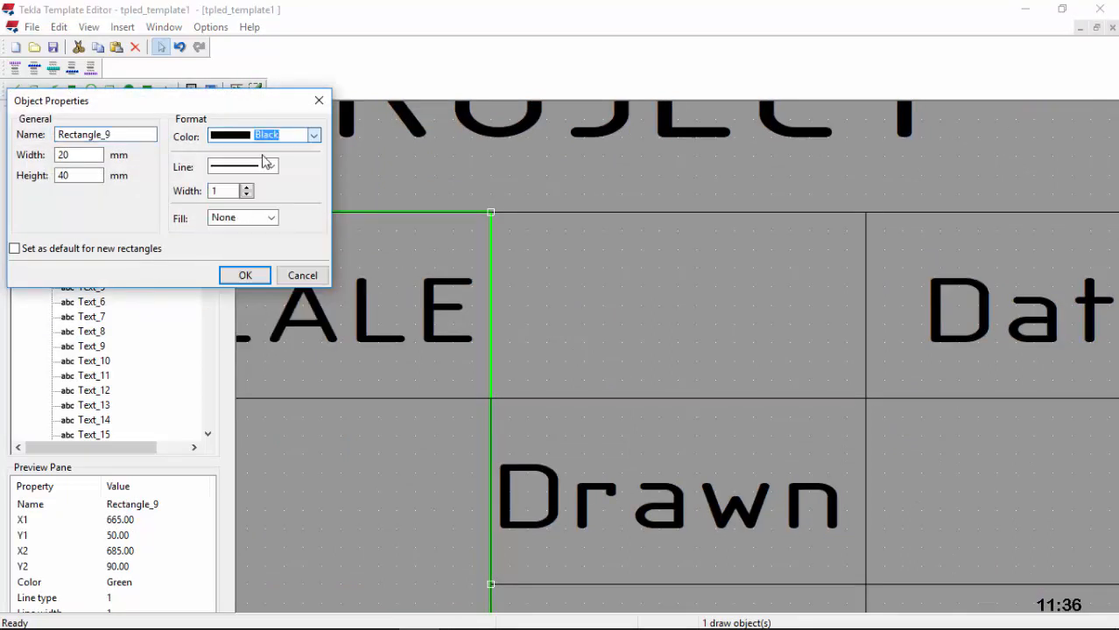
{"action": "left_click", "coordinate": [243, 276]}
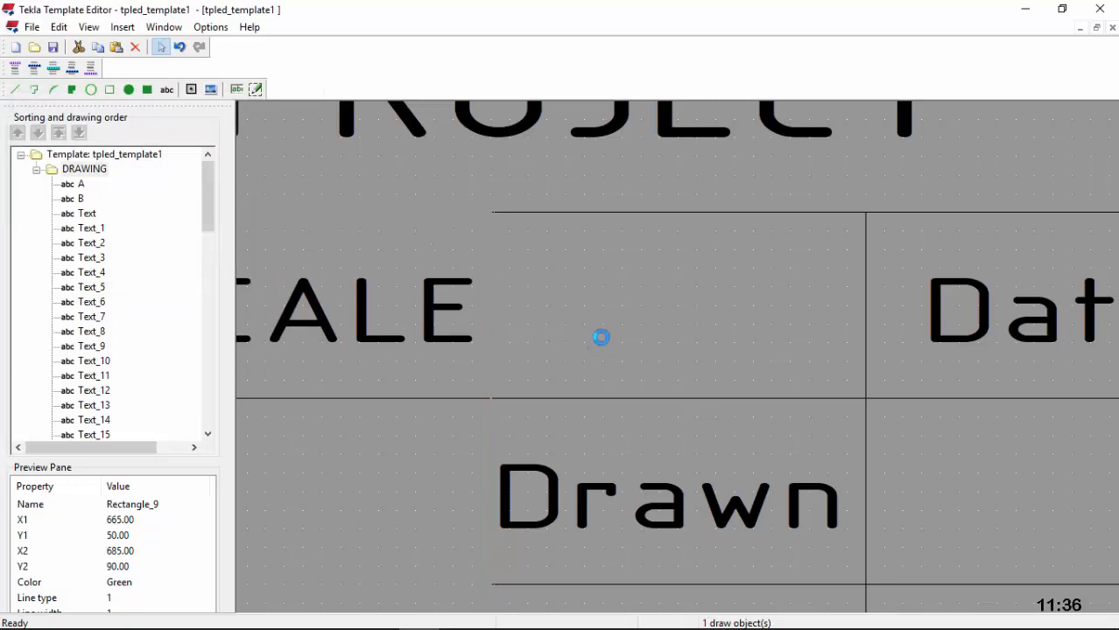
{"action": "scroll", "coordinate": [604, 333], "scroll_direction": "down", "scroll_amount": 5}
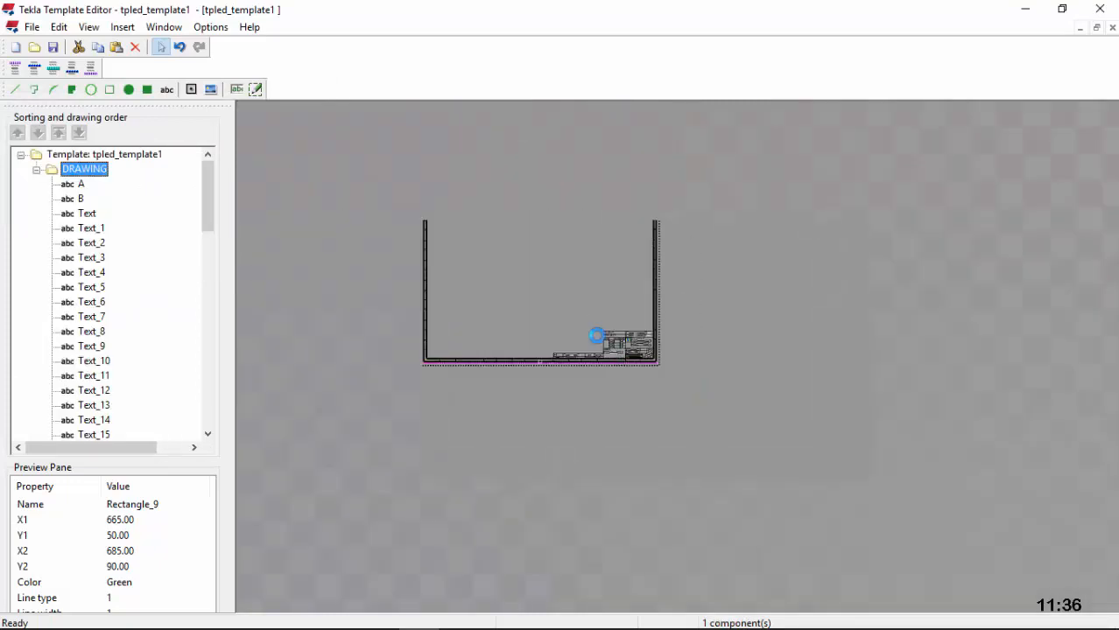
{"action": "scroll", "coordinate": [595, 340], "scroll_direction": "up", "scroll_amount": 8}
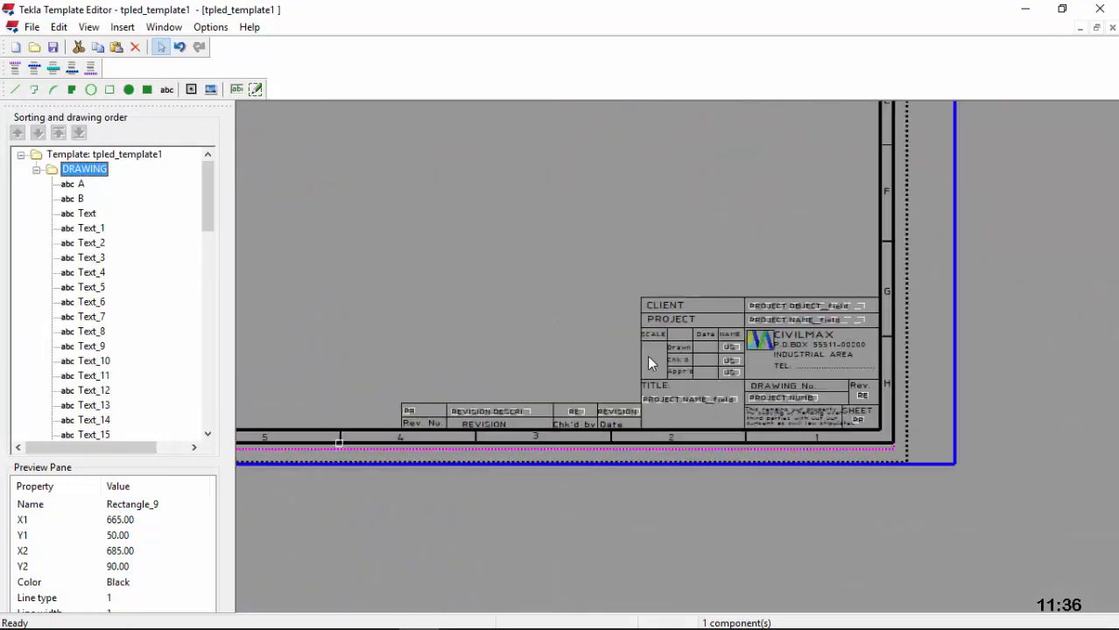
Step: Save the template as 'sample titileblock.tpl' in the uk template folder
{"action": "scroll", "coordinate": [649, 363], "scroll_direction": "up", "scroll_amount": 1}
{"action": "scroll", "coordinate": [649, 364], "scroll_direction": "up", "scroll_amount": 1}
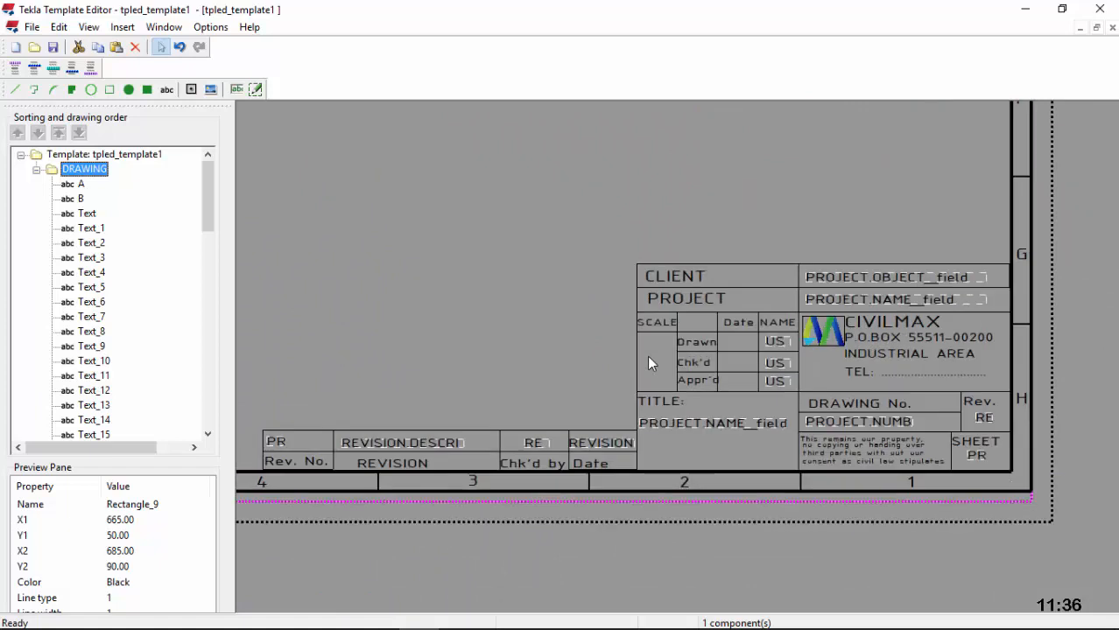
{"action": "left_click", "coordinate": [54, 48]}
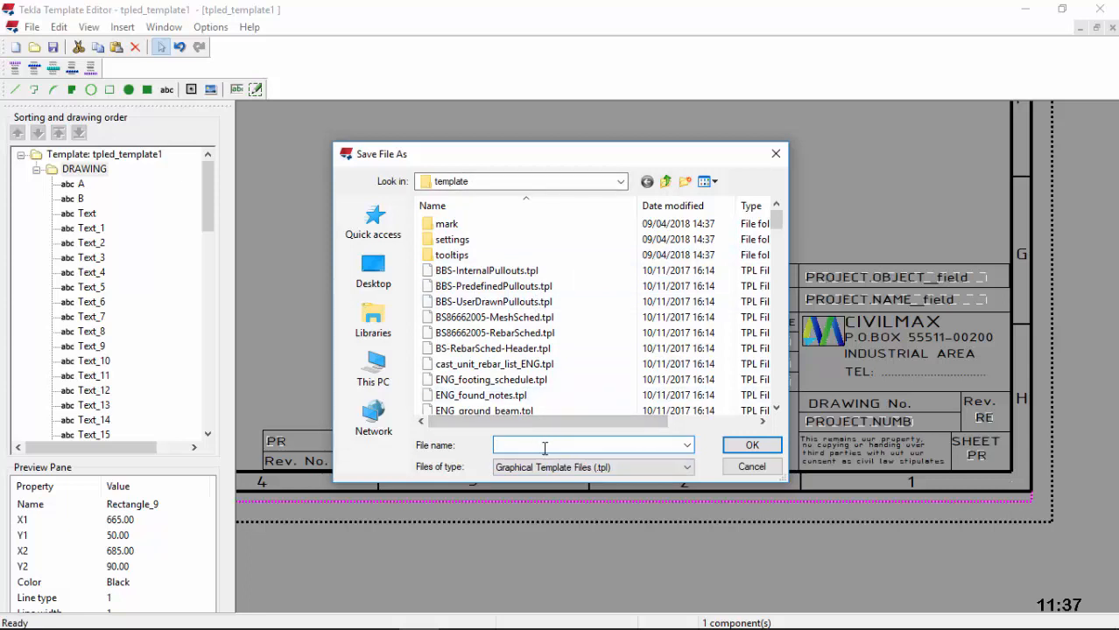
{"action": "type", "text": "sample titileblock"}
{"action": "left_click_drag", "start_coordinate": [573, 445], "coordinate": [483, 447]}
{"action": "left_click", "coordinate": [738, 448]}
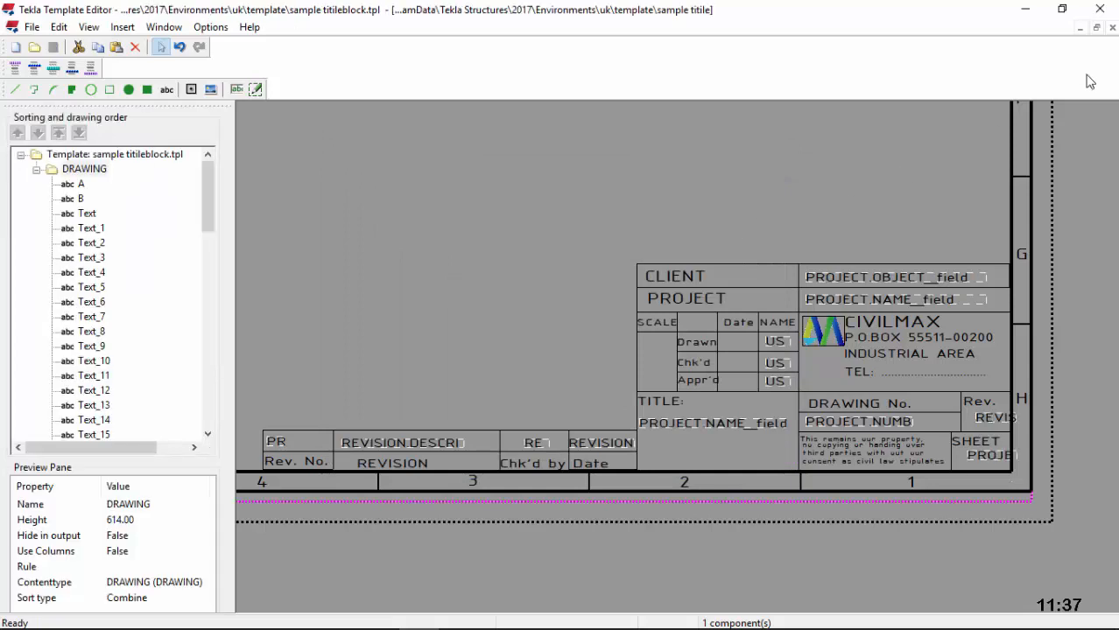
Step: Close the Template Editor, zoom in on the 4 - ELEVATION.pdf title block, then return to Tekla Structures
{"action": "left_click", "coordinate": [1101, 9]}
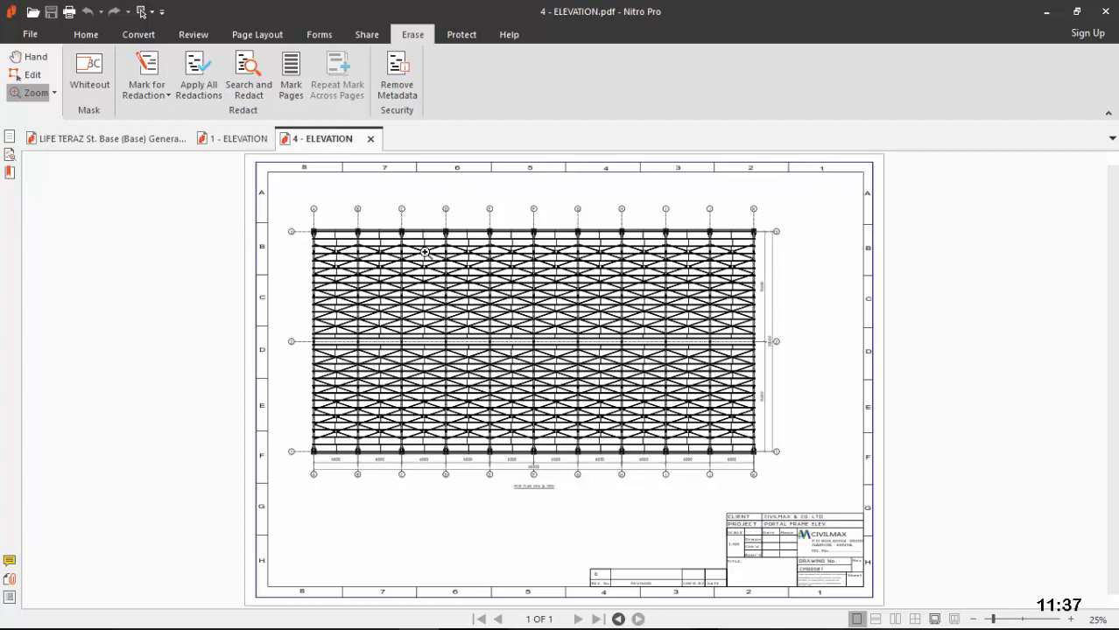
{"action": "left_click", "coordinate": [751, 541]}
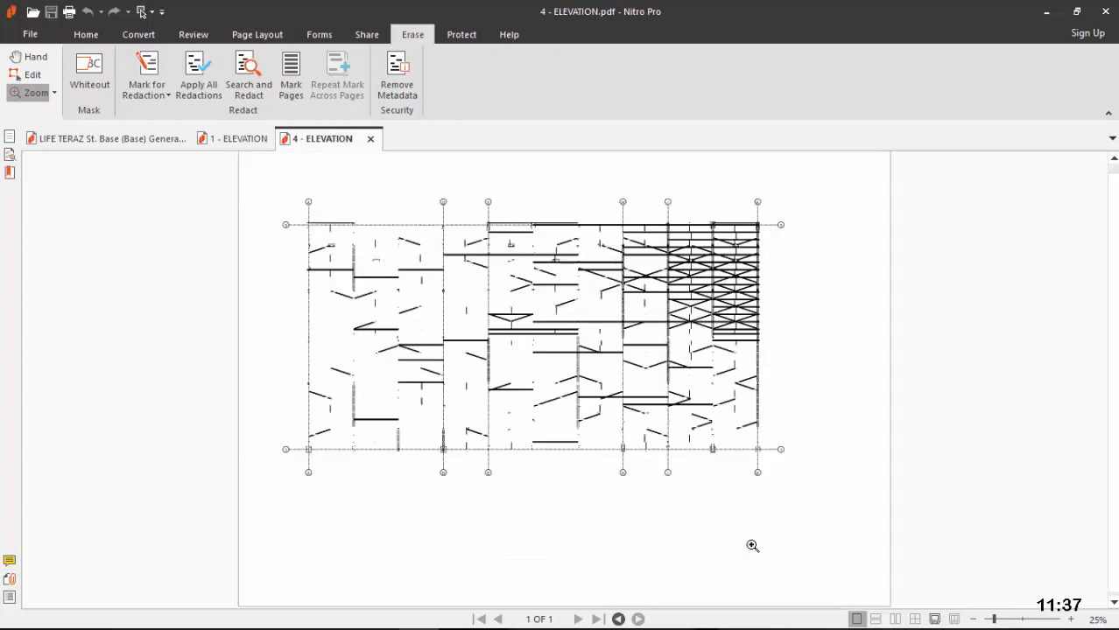
{"action": "left_click", "coordinate": [880, 357]}
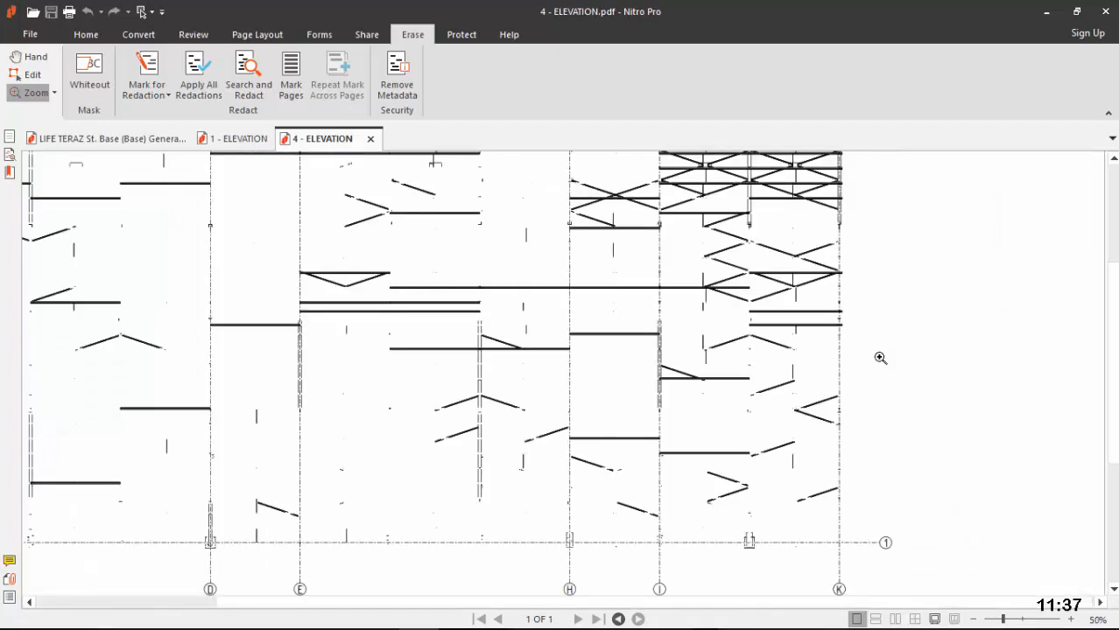
{"action": "scroll", "coordinate": [880, 358], "scroll_direction": "down", "scroll_amount": 3}
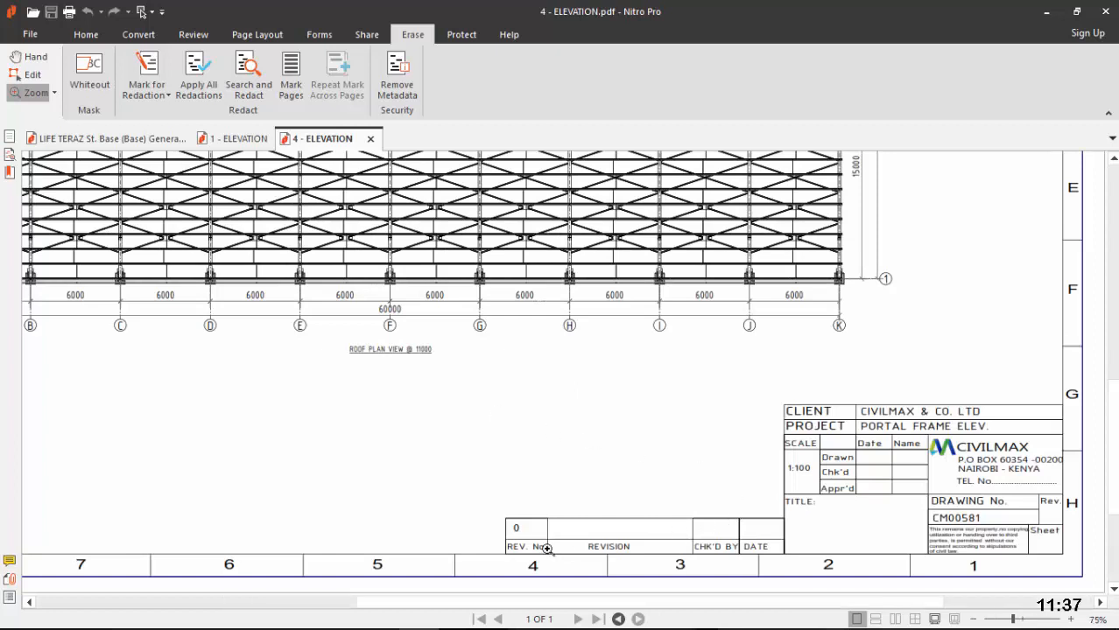
{"action": "left_click", "coordinate": [549, 550]}
{"action": "left_click", "coordinate": [549, 550]}
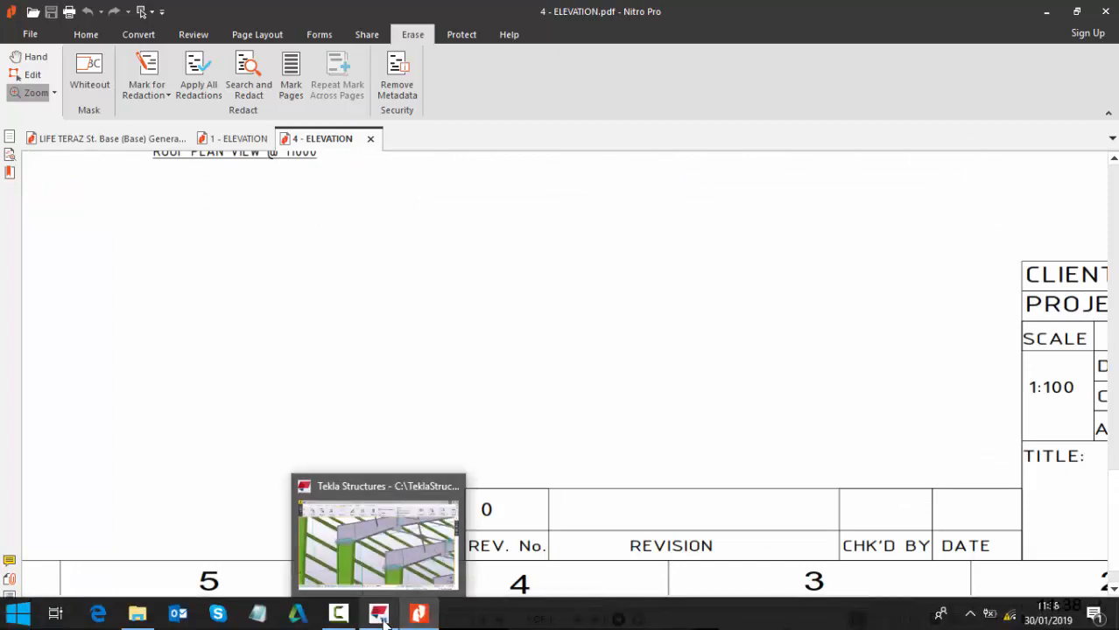
{"action": "left_click", "coordinate": [379, 614]}
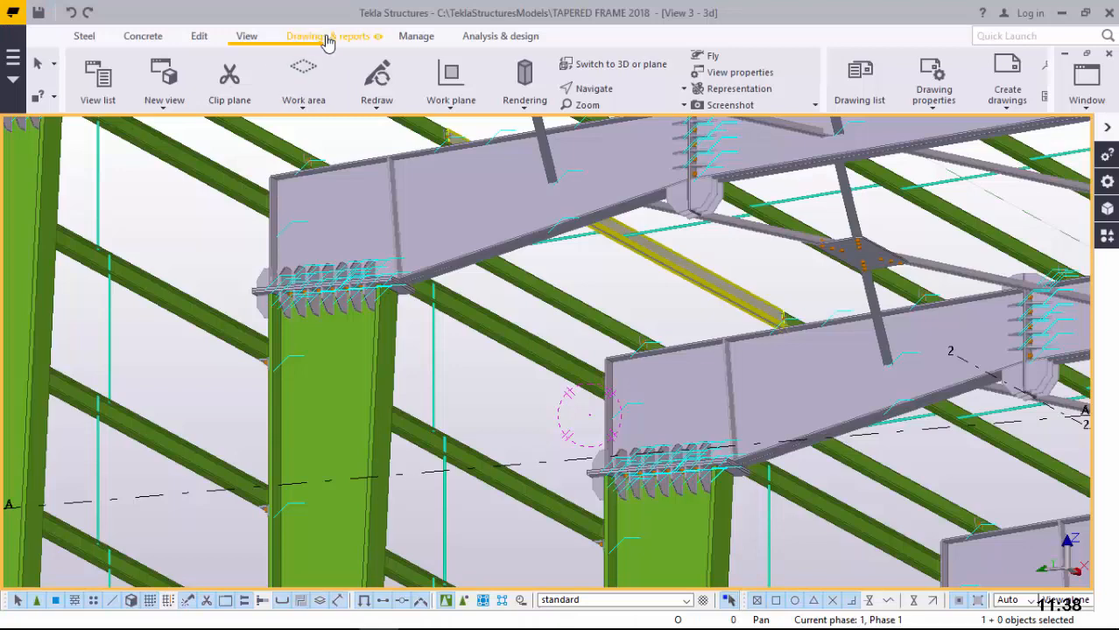
Step: Open the Drawing list from Drawings & reports in Tekla Structures
{"action": "left_click", "coordinate": [324, 37]}
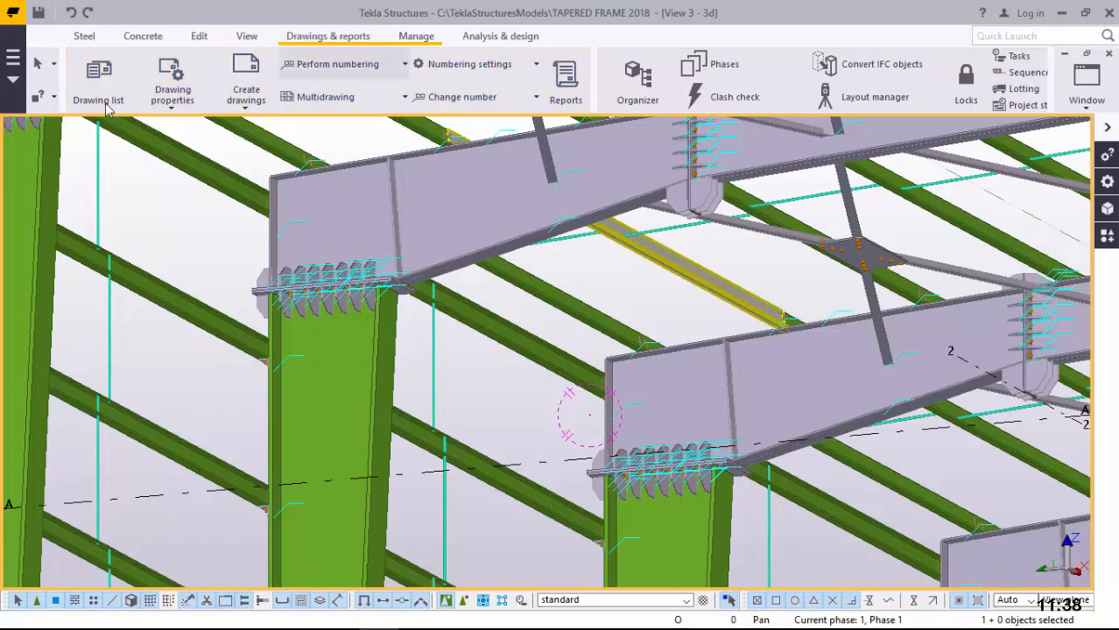
{"action": "left_click", "coordinate": [99, 88]}
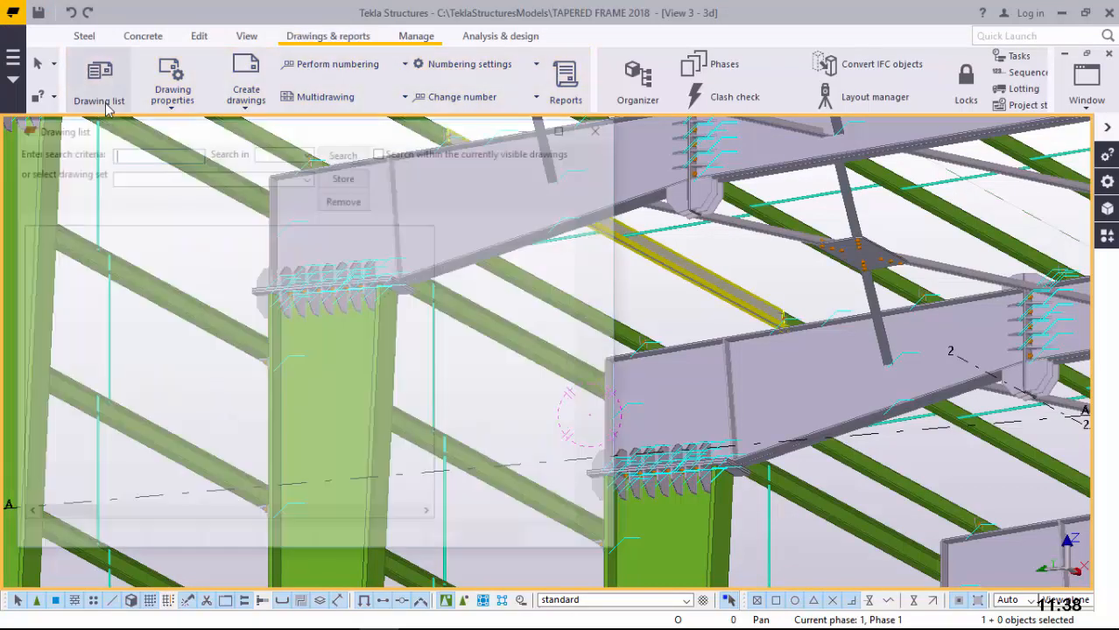
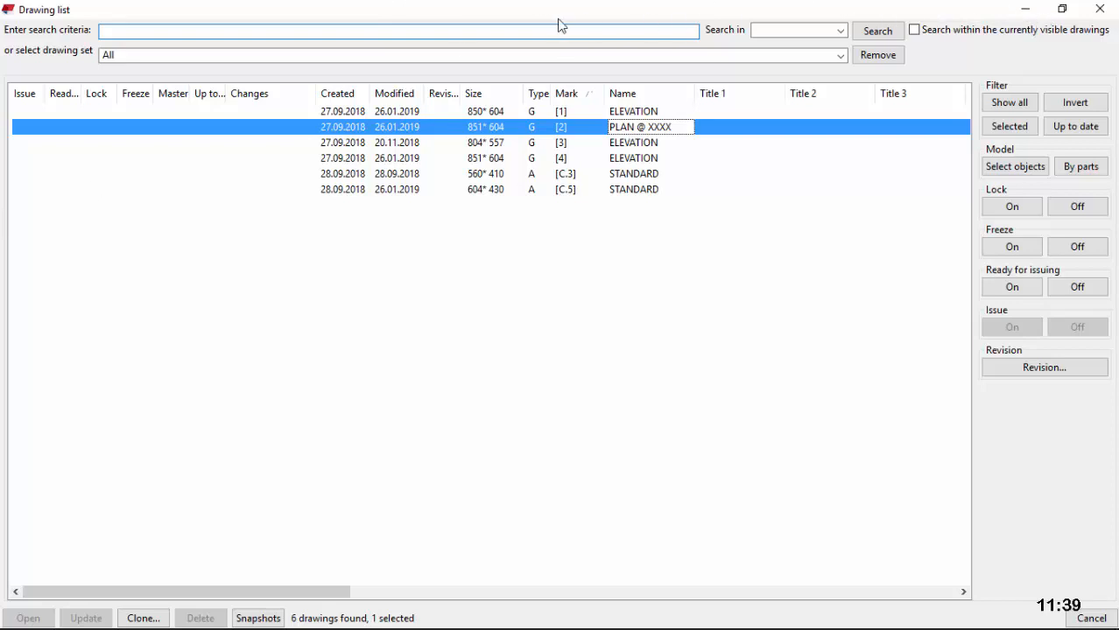
Step: Minimize the Drawing list and zoom around drawing G [2]'s existing CIVILMAX title block
{"action": "left_click", "coordinate": [1025, 8]}
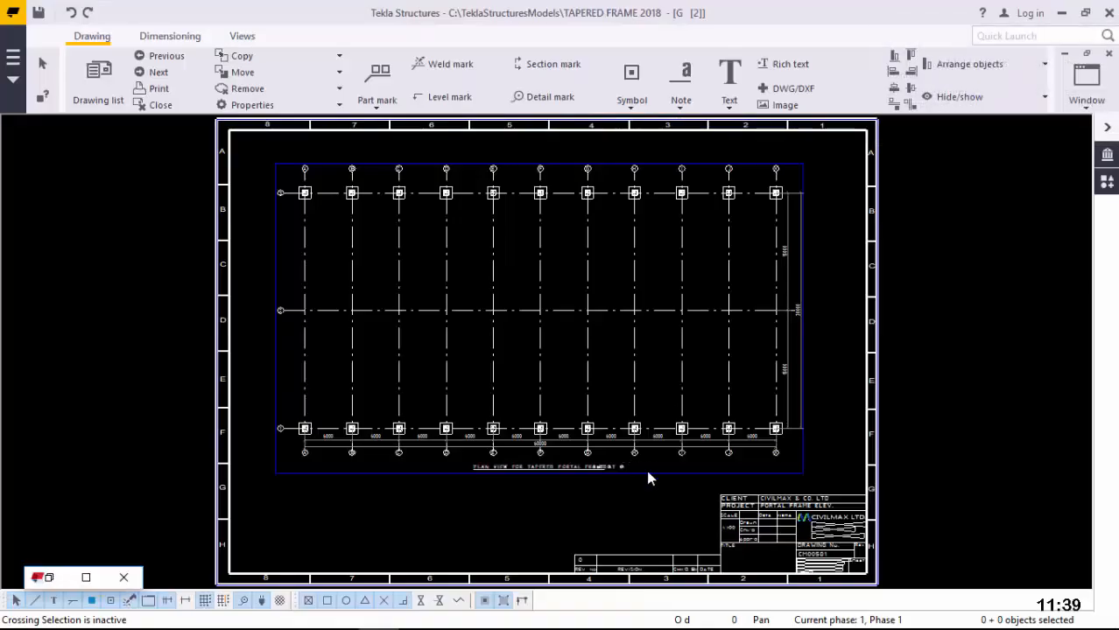
{"action": "scroll", "coordinate": [741, 458], "scroll_direction": "up", "scroll_amount": 3}
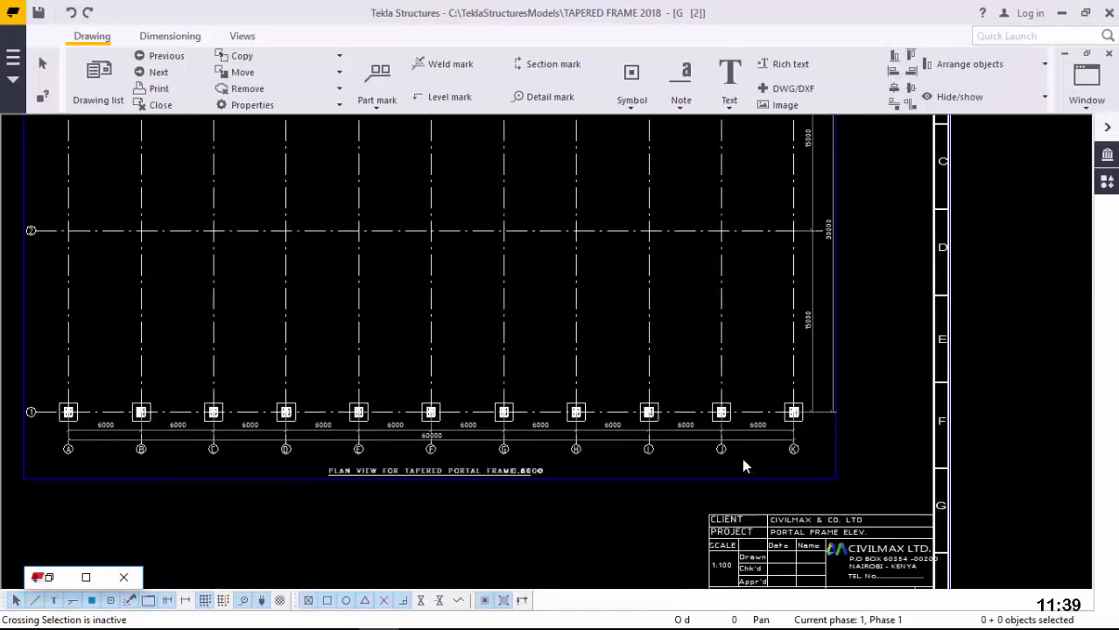
{"action": "scroll", "coordinate": [763, 421], "scroll_direction": "up", "scroll_amount": 2}
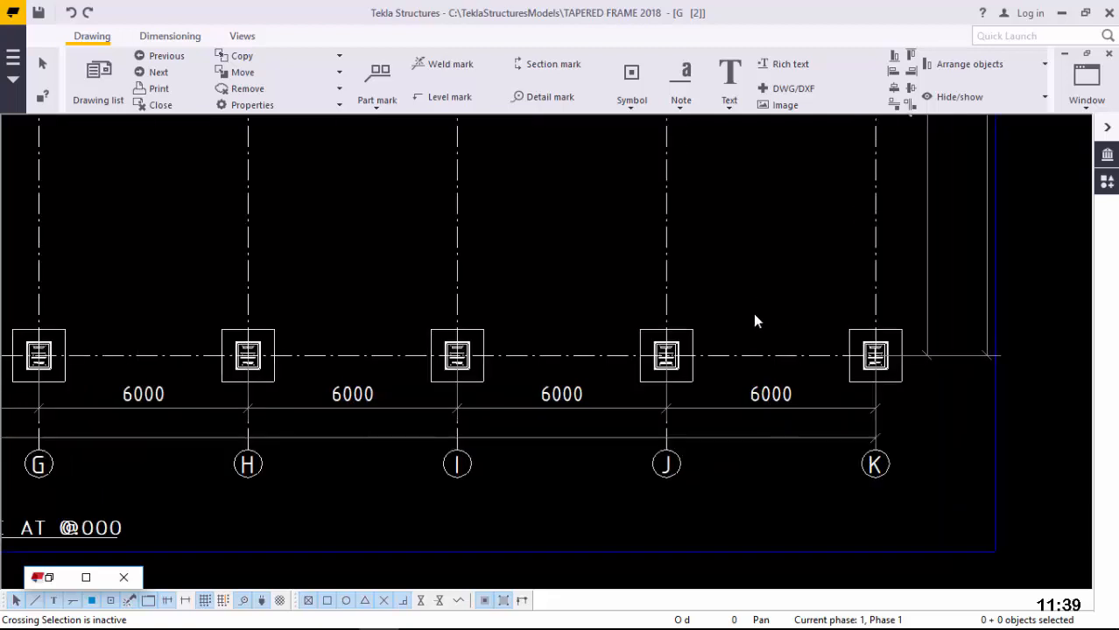
{"action": "scroll", "coordinate": [182, 426], "scroll_direction": "down", "scroll_amount": 1}
{"action": "scroll", "coordinate": [157, 429], "scroll_direction": "up", "scroll_amount": 3}
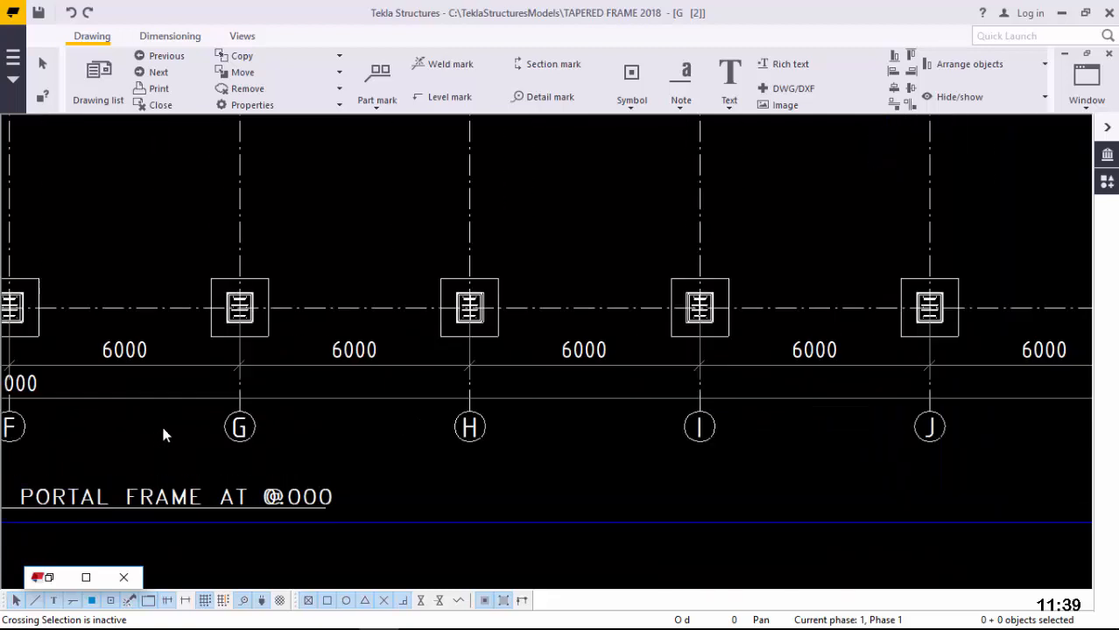
{"action": "scroll", "coordinate": [554, 389], "scroll_direction": "down", "scroll_amount": 3}
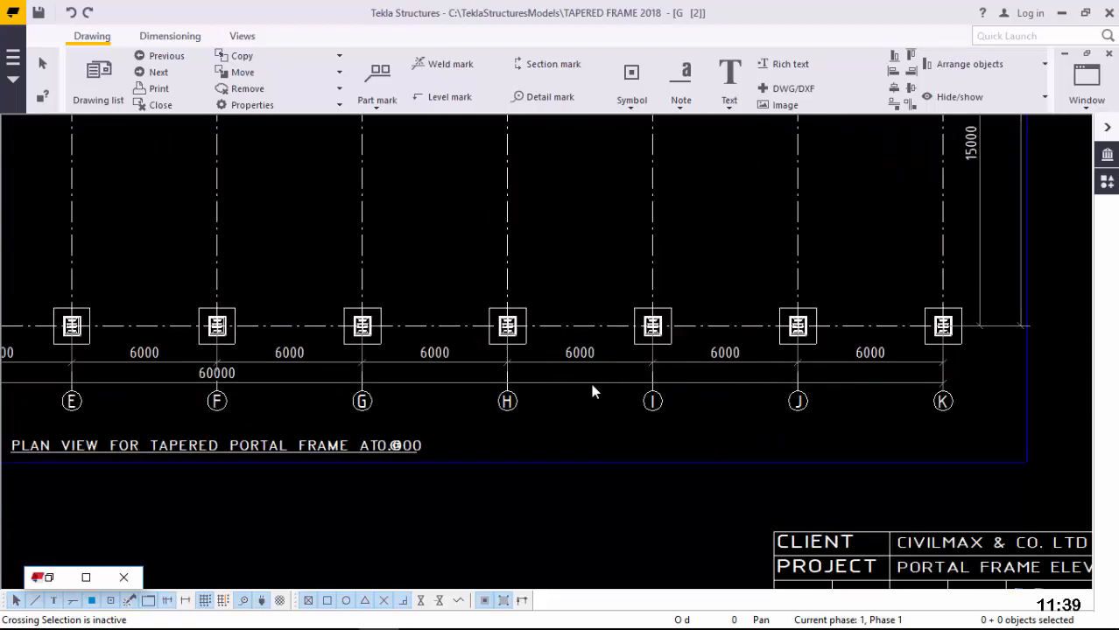
{"action": "scroll", "coordinate": [591, 390], "scroll_direction": "down", "scroll_amount": 2}
{"action": "scroll", "coordinate": [717, 544], "scroll_direction": "up", "scroll_amount": 4}
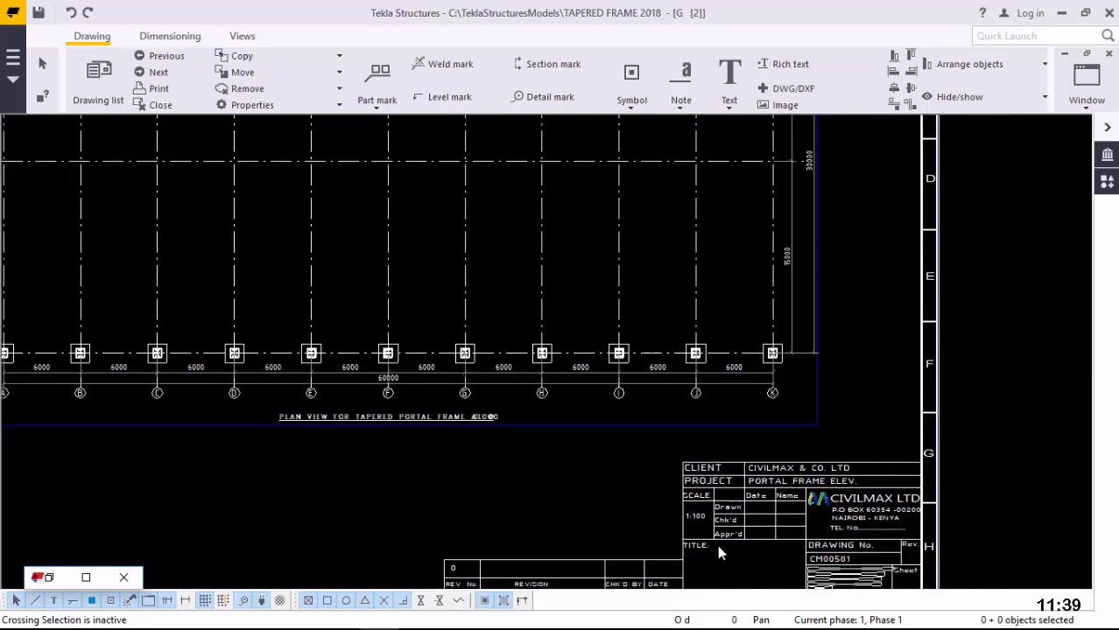
{"action": "scroll", "coordinate": [707, 538], "scroll_direction": "up", "scroll_amount": 3}
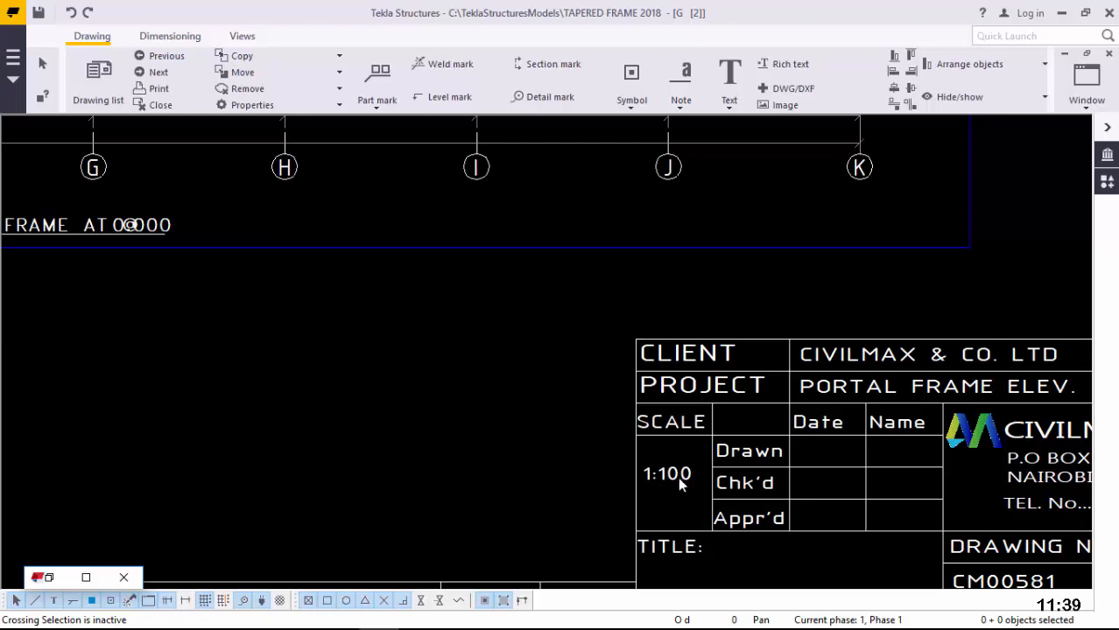
{"action": "scroll", "coordinate": [675, 485], "scroll_direction": "down", "scroll_amount": 1}
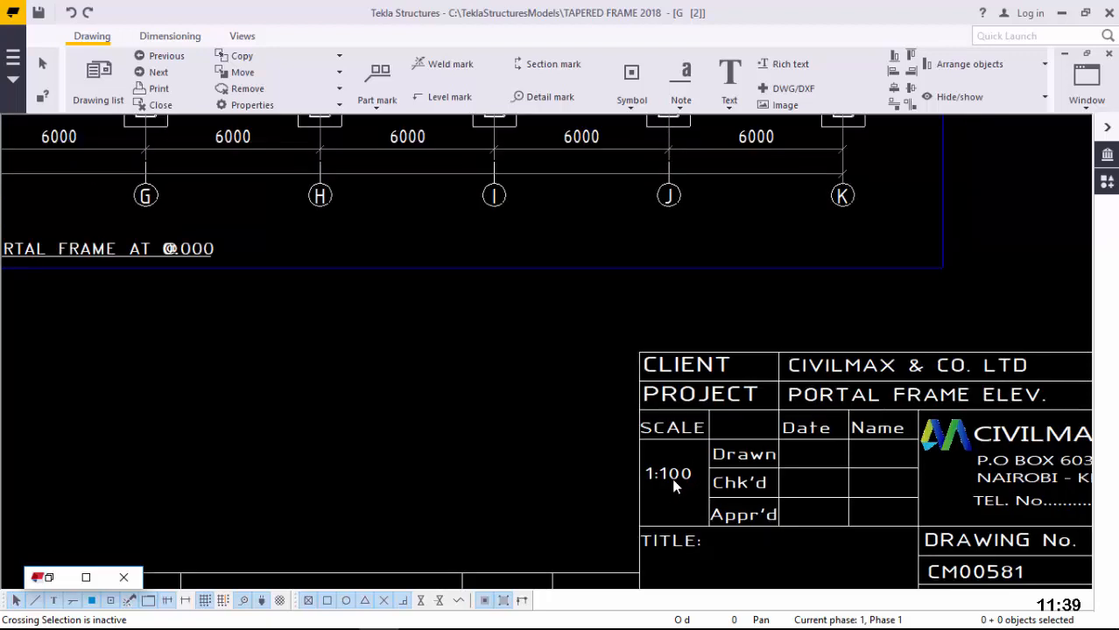
{"action": "scroll", "coordinate": [692, 482], "scroll_direction": "down", "scroll_amount": 4}
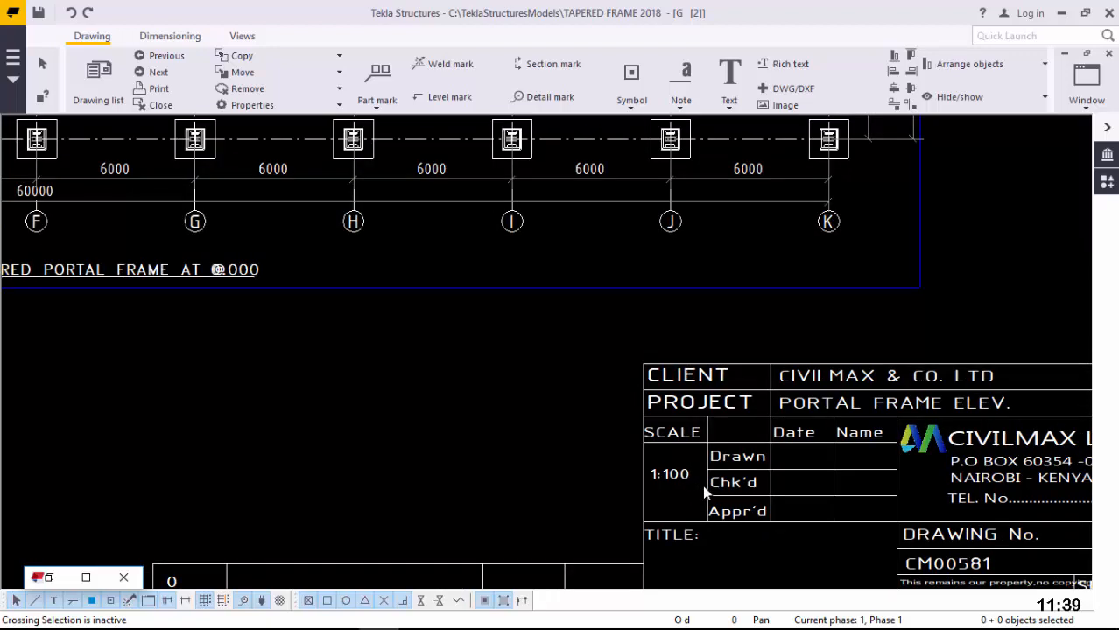
{"action": "scroll", "coordinate": [703, 486], "scroll_direction": "down", "scroll_amount": 1}
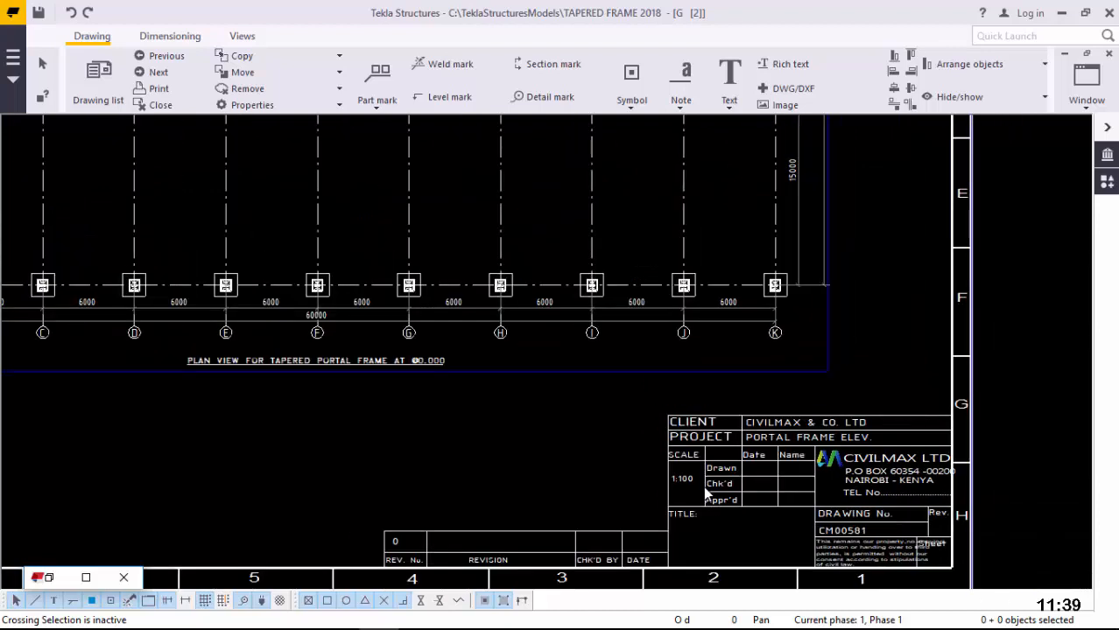
{"action": "scroll", "coordinate": [697, 471], "scroll_direction": "down", "scroll_amount": 1}
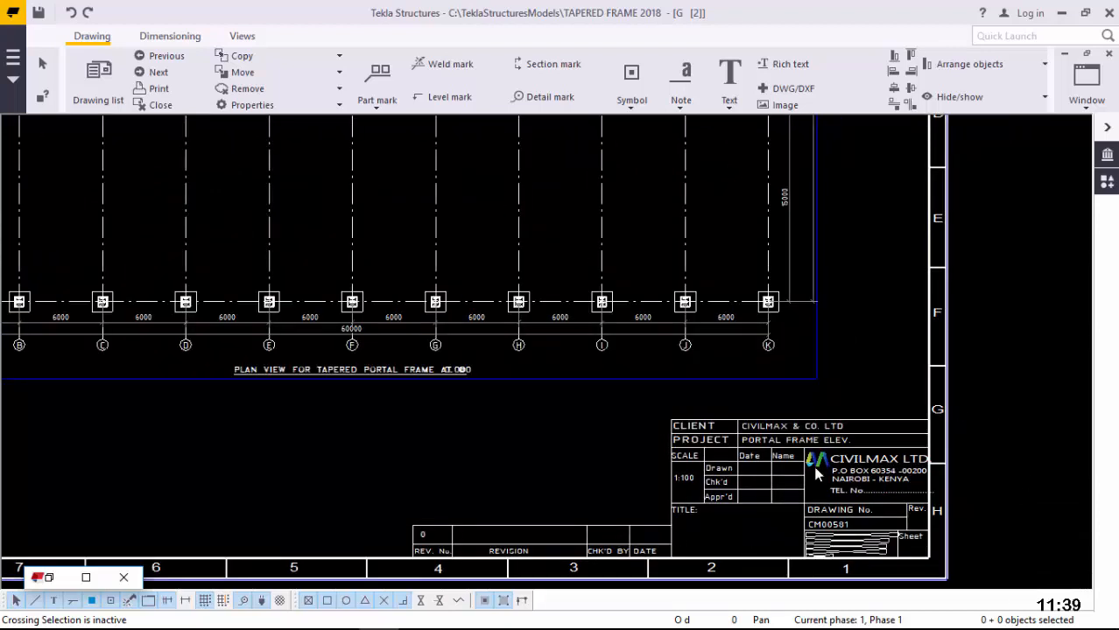
{"action": "scroll", "coordinate": [744, 537], "scroll_direction": "down", "scroll_amount": 2}
{"action": "scroll", "coordinate": [670, 548], "scroll_direction": "up", "scroll_amount": 1}
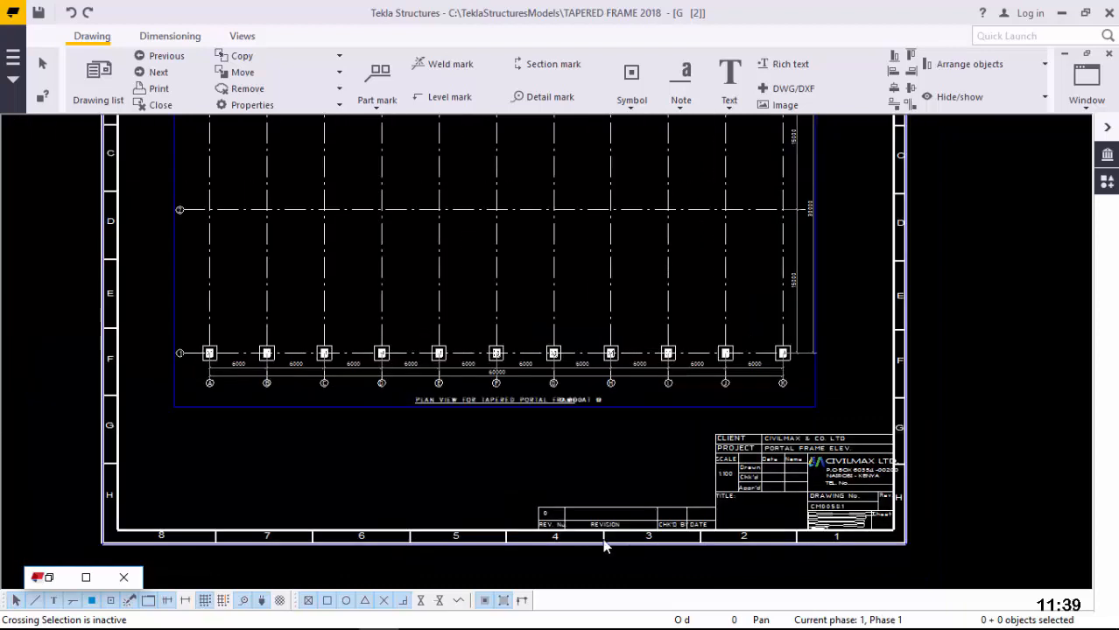
{"action": "scroll", "coordinate": [606, 544], "scroll_direction": "up", "scroll_amount": 2}
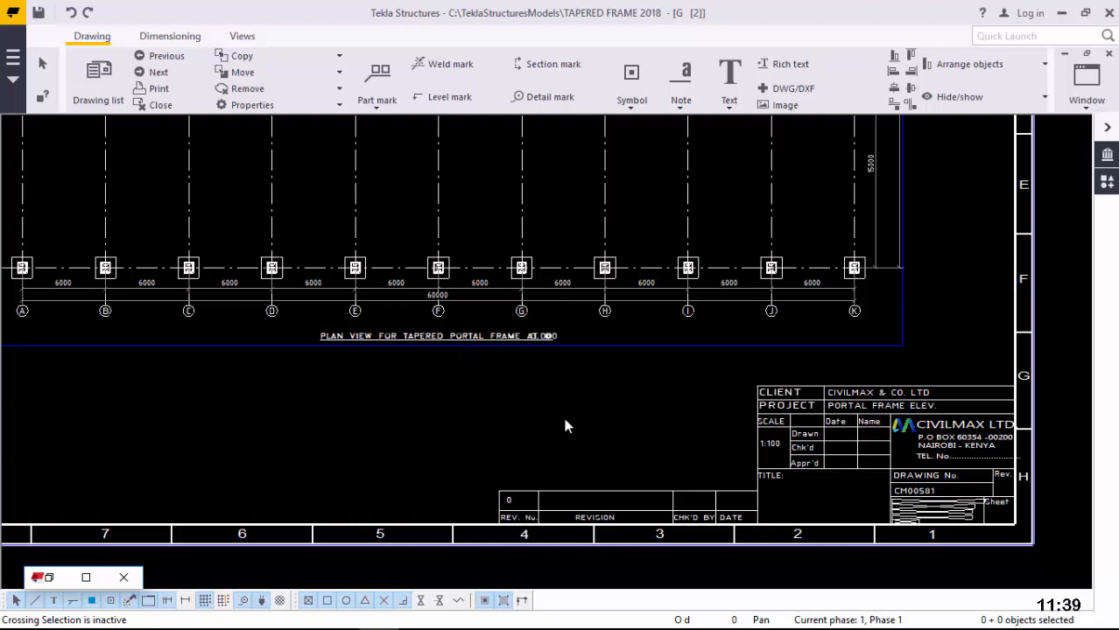
{"action": "scroll", "coordinate": [600, 439], "scroll_direction": "down", "scroll_amount": 1}
{"action": "scroll", "coordinate": [627, 455], "scroll_direction": "down", "scroll_amount": 2}
{"action": "scroll", "coordinate": [586, 463], "scroll_direction": "down", "scroll_amount": 1}
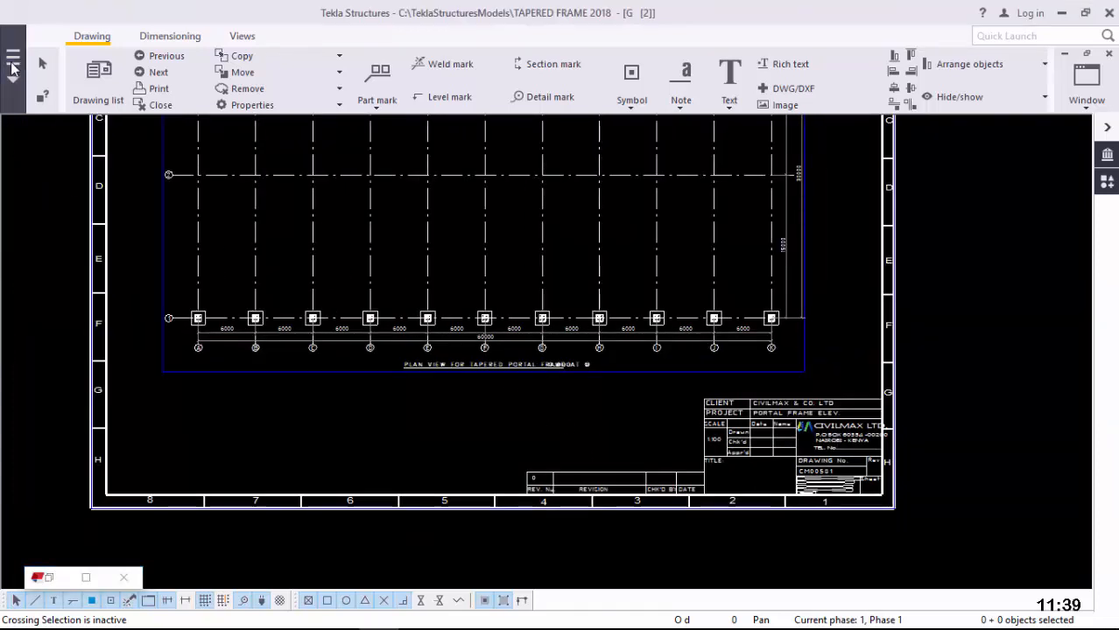
Step: Open the Layout editor for drawing G [2] and filter its available tables by 'sa'
{"action": "left_click", "coordinate": [13, 66]}
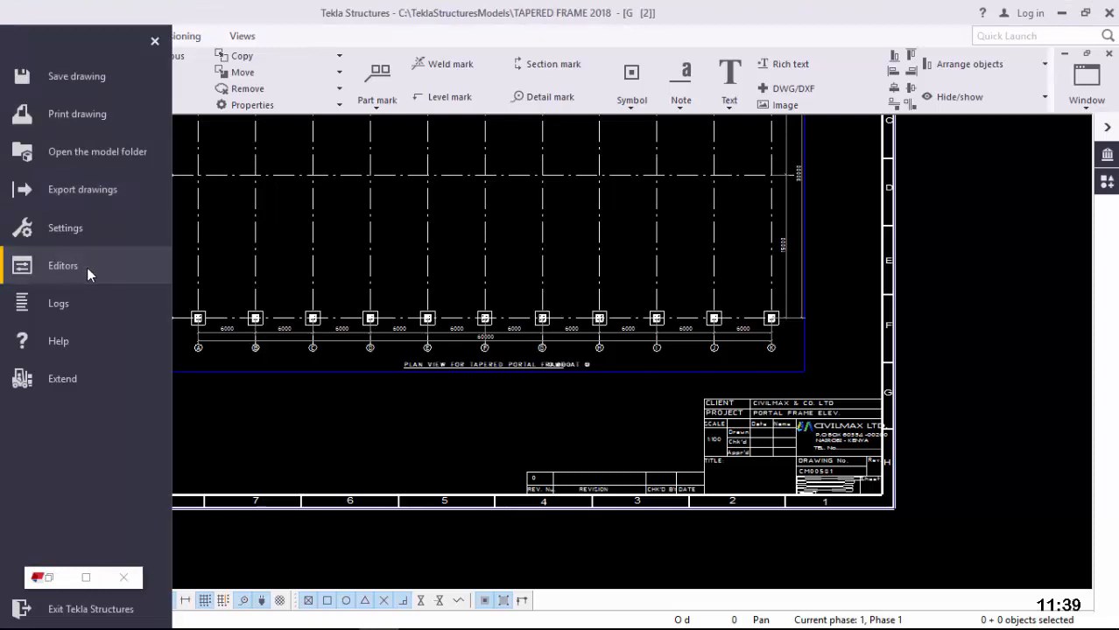
{"action": "mouse_move", "coordinate": [87, 267]}
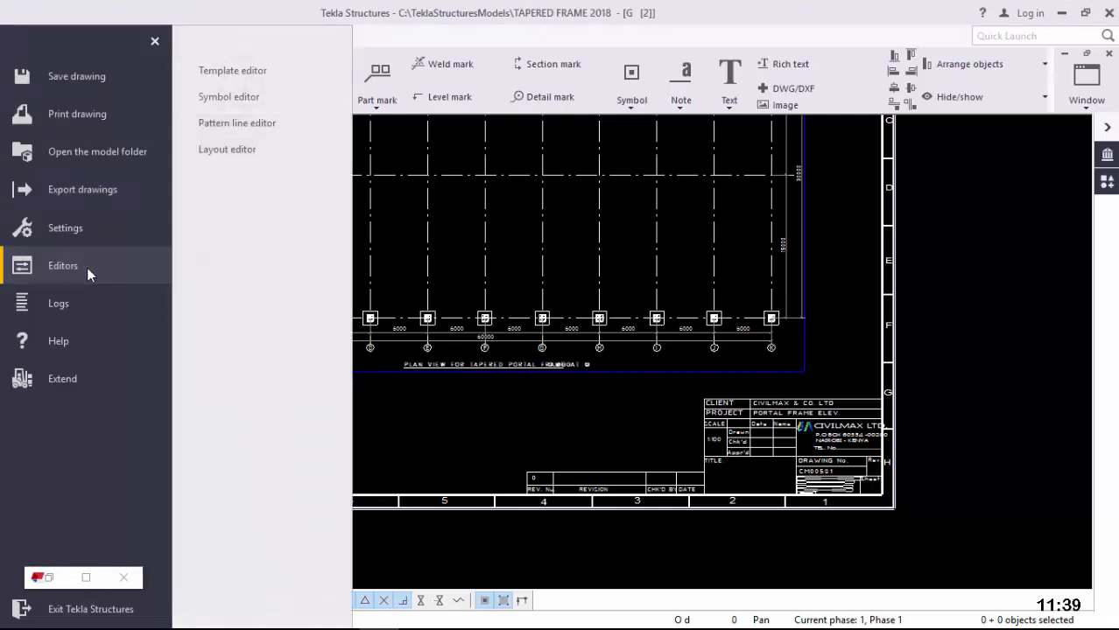
{"action": "left_click", "coordinate": [227, 150]}
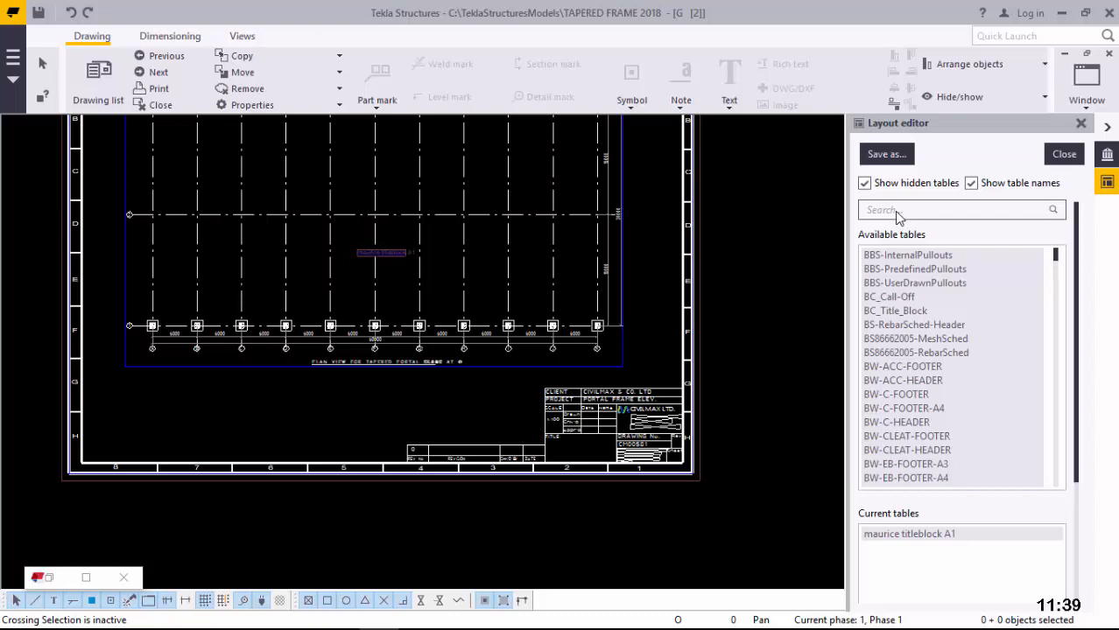
{"action": "key", "text": "m"}
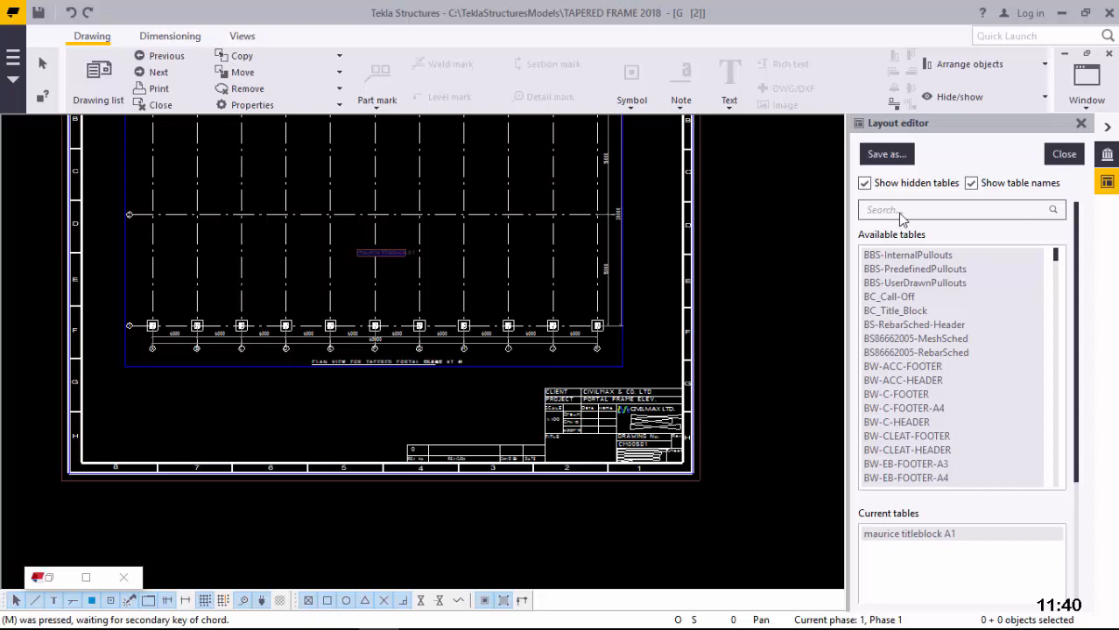
{"action": "left_click", "coordinate": [900, 212]}
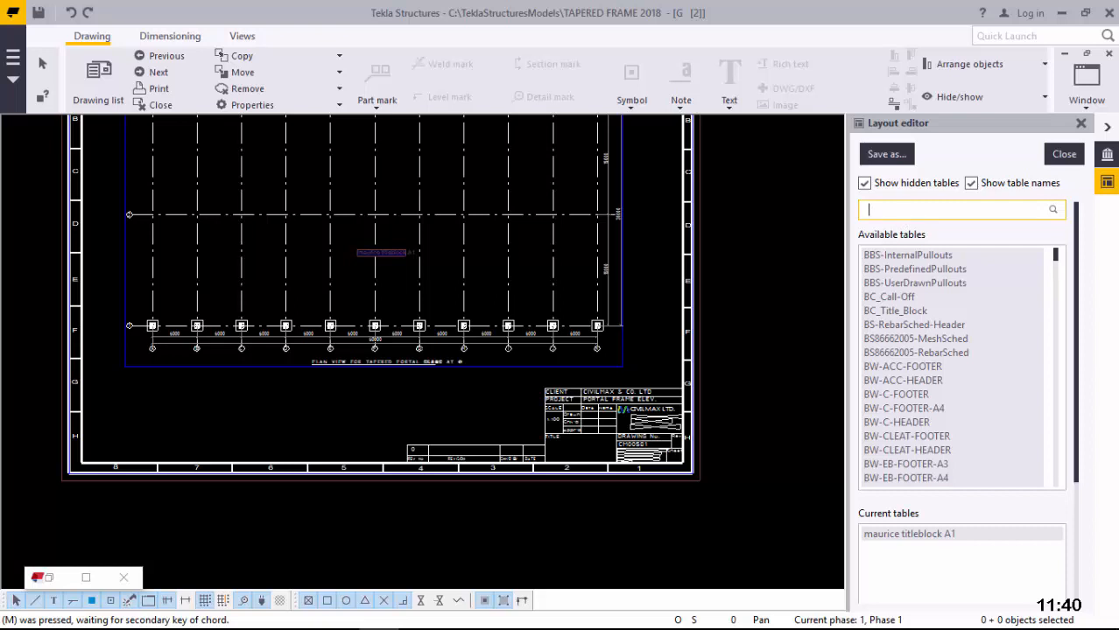
{"action": "type", "text": "s"}
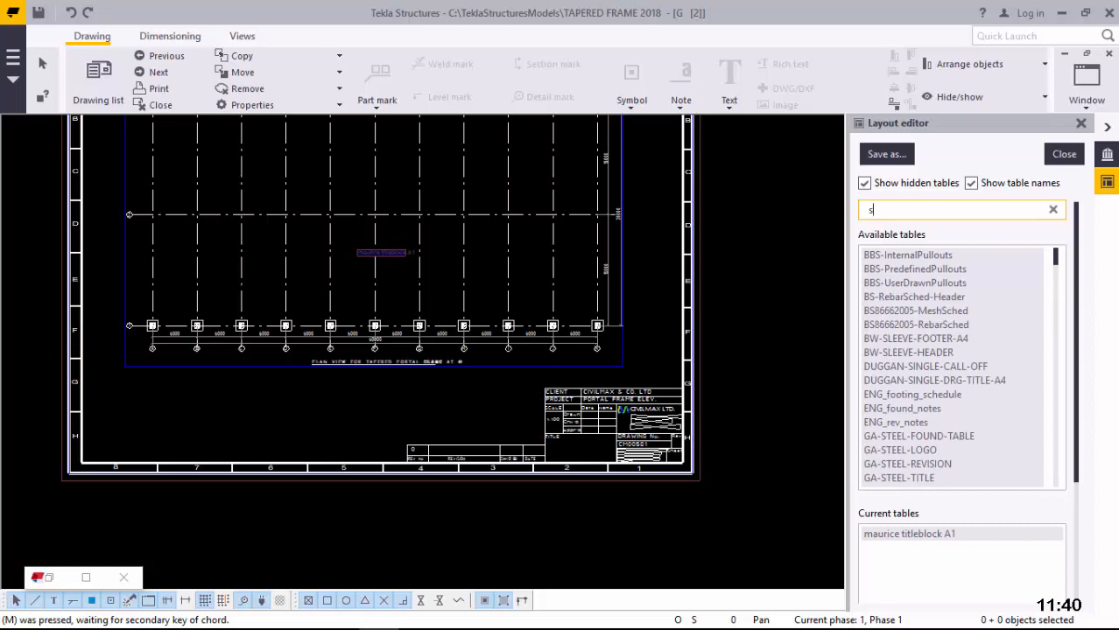
{"action": "type", "text": "a"}
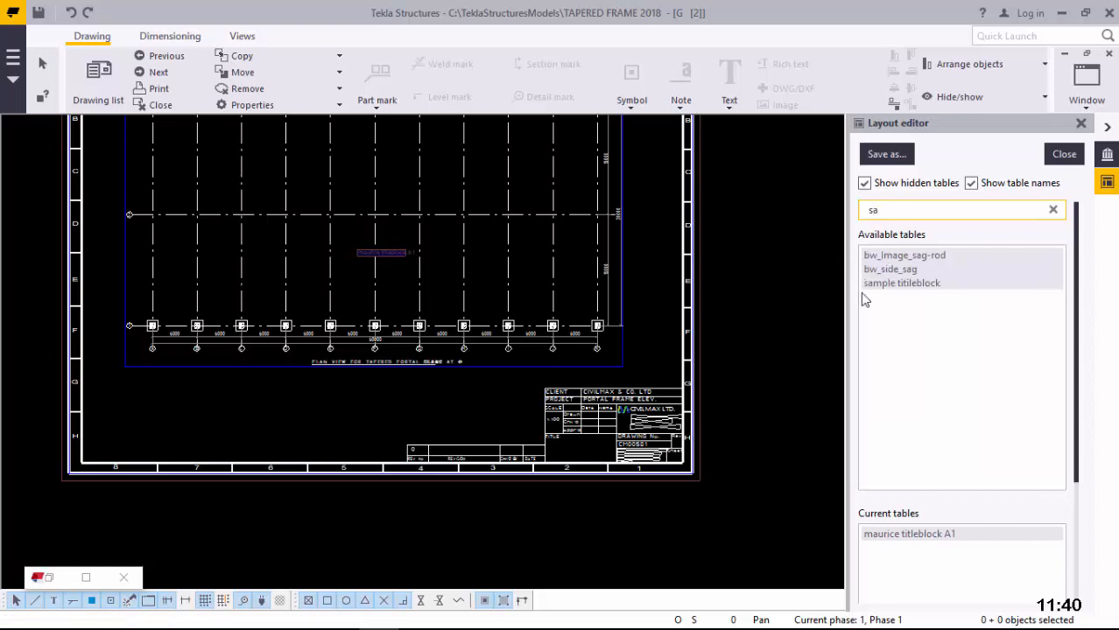
Step: Insert the sample titileblock table with its insertion point at the sheet's lower-right corner
{"action": "double_click", "coordinate": [911, 284]}
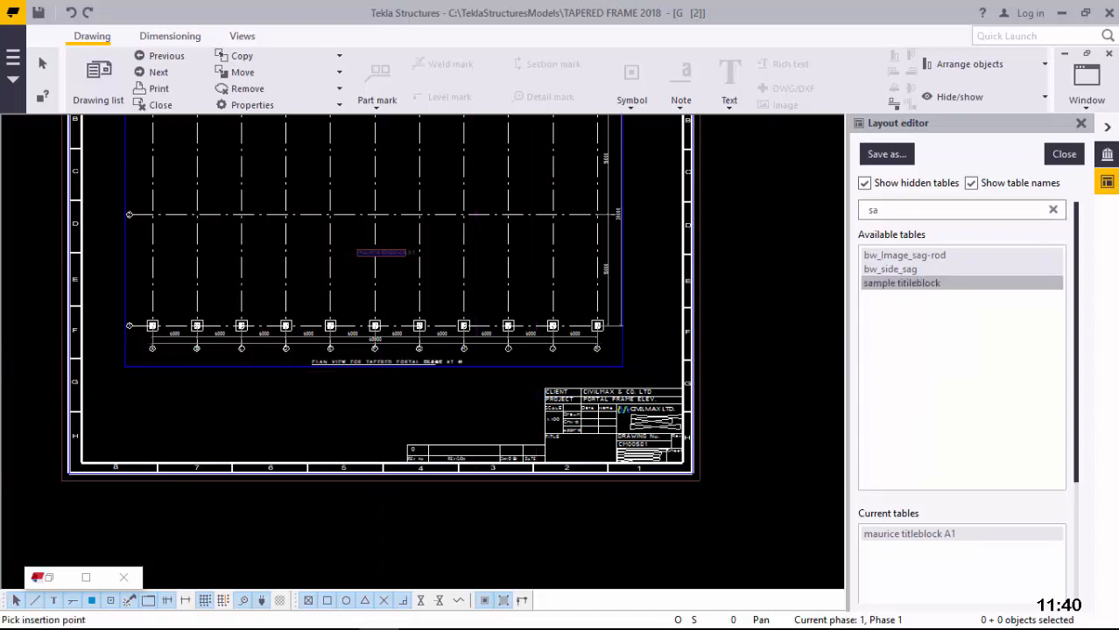
{"action": "scroll", "coordinate": [303, 415], "scroll_direction": "down", "scroll_amount": 2}
{"action": "scroll", "coordinate": [297, 417], "scroll_direction": "down", "scroll_amount": 1}
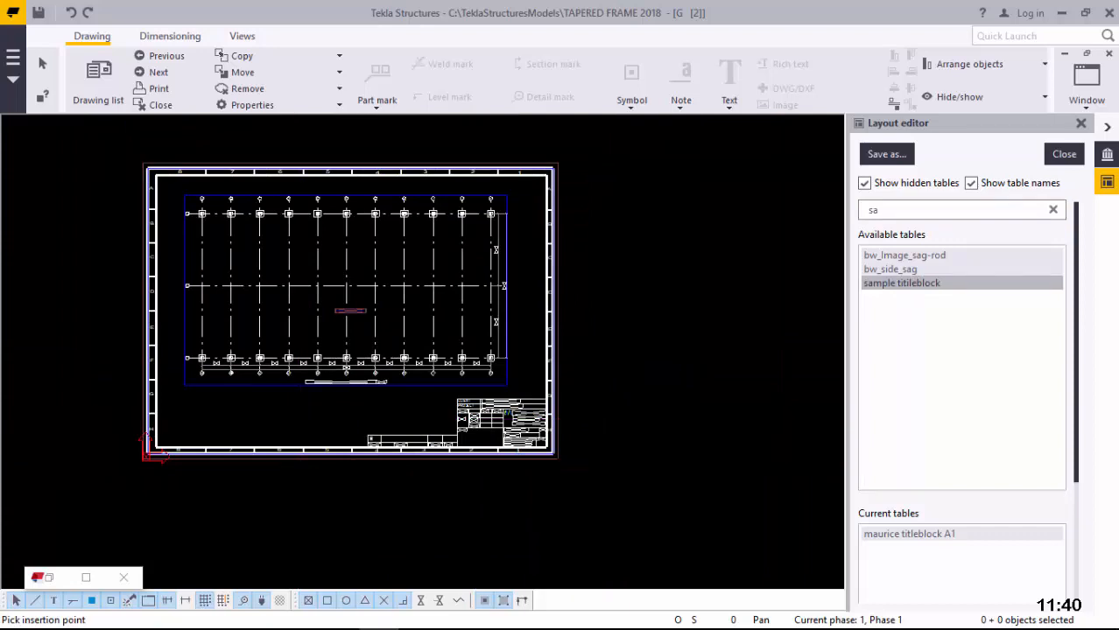
{"action": "scroll", "coordinate": [297, 417], "scroll_direction": "down", "scroll_amount": 1}
{"action": "scroll", "coordinate": [558, 473], "scroll_direction": "up", "scroll_amount": 2}
{"action": "scroll", "coordinate": [524, 465], "scroll_direction": "up", "scroll_amount": 3}
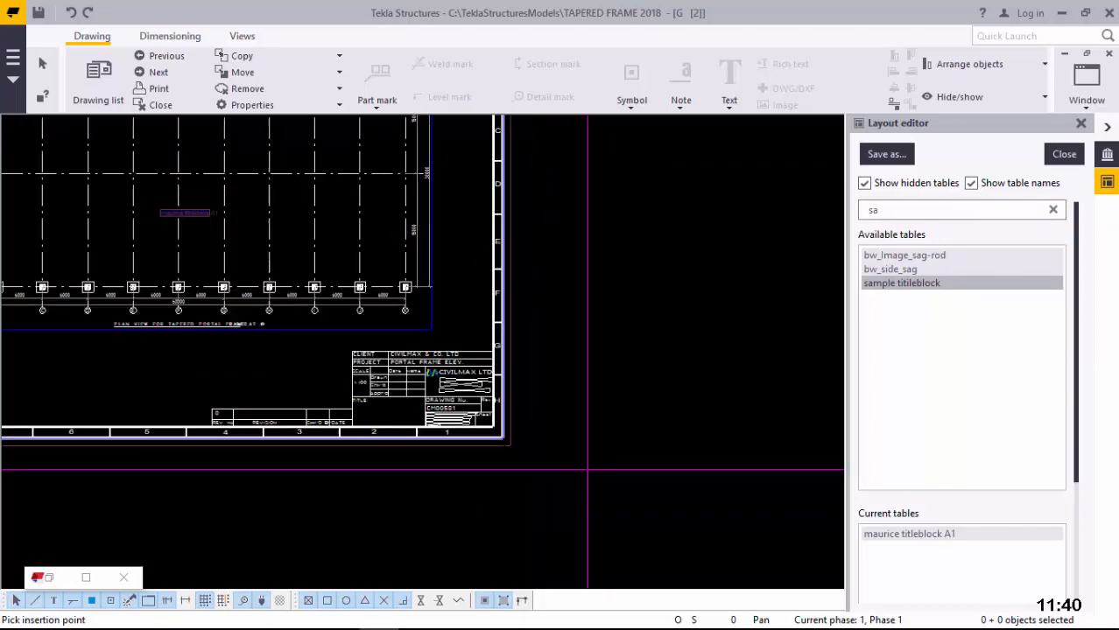
{"action": "scroll", "coordinate": [521, 443], "scroll_direction": "up", "scroll_amount": 1}
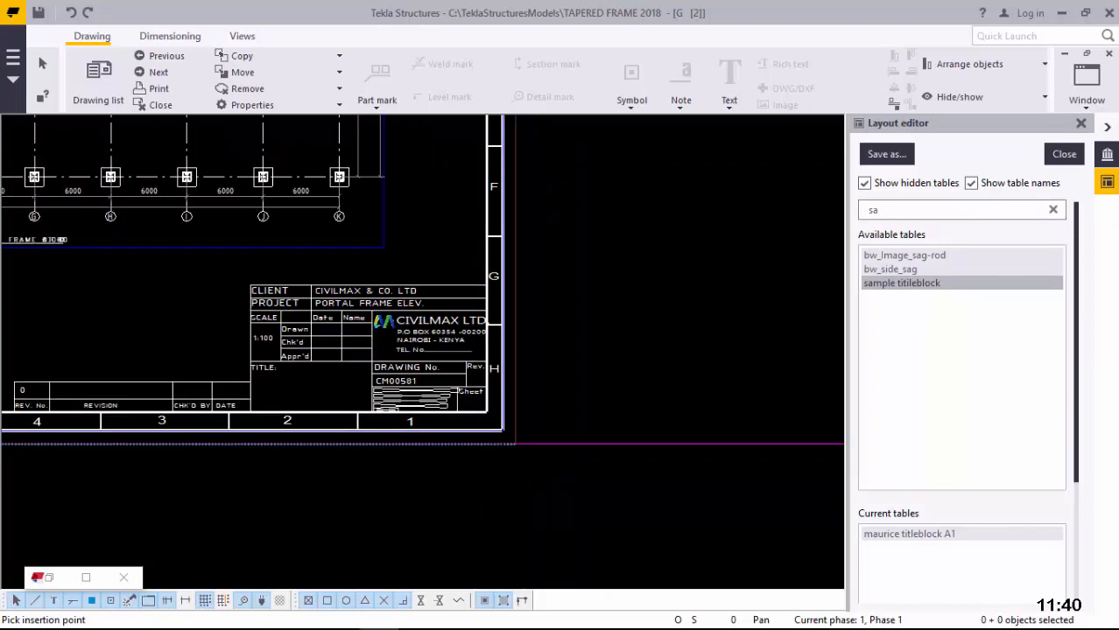
{"action": "scroll", "coordinate": [521, 443], "scroll_direction": "up", "scroll_amount": 1}
{"action": "scroll", "coordinate": [521, 443], "scroll_direction": "up", "scroll_amount": 1}
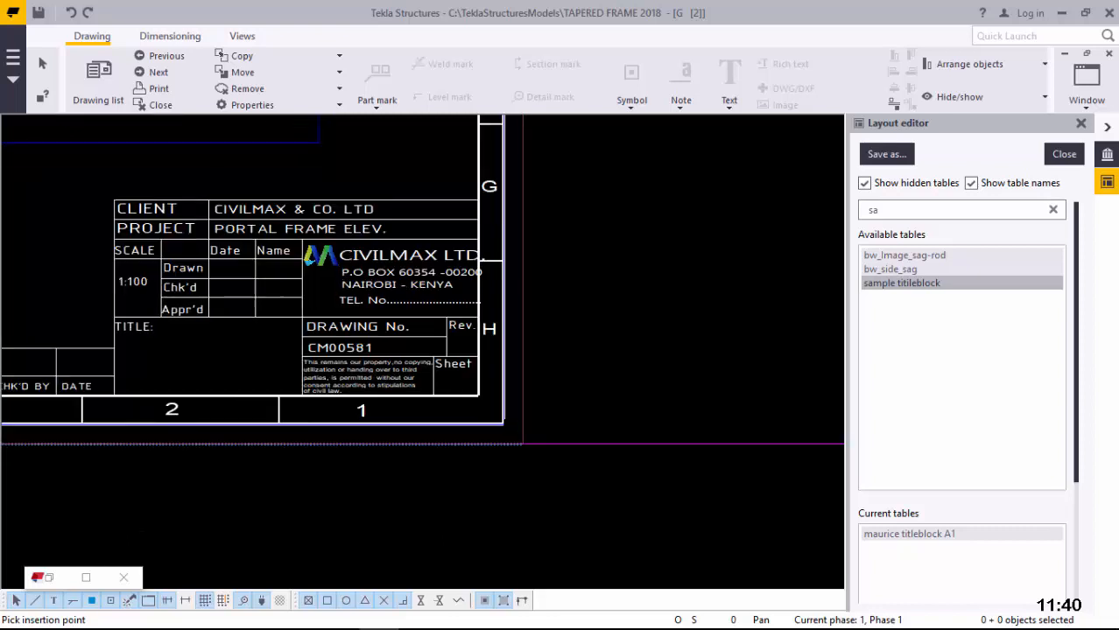
{"action": "scroll", "coordinate": [522, 444], "scroll_direction": "up", "scroll_amount": 1}
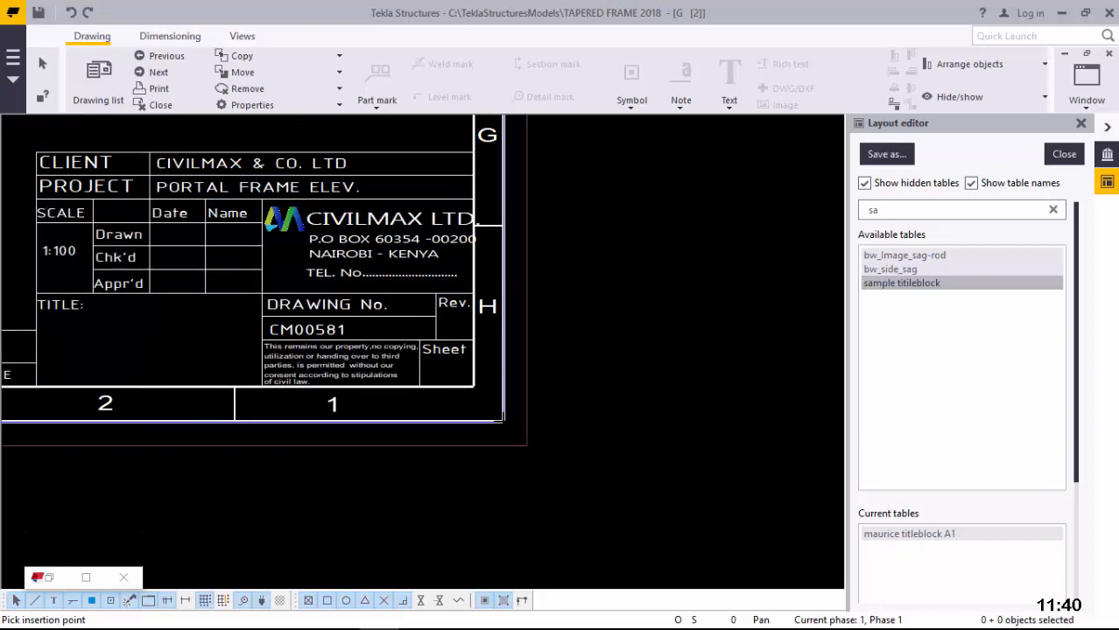
{"action": "scroll", "coordinate": [528, 445], "scroll_direction": "up", "scroll_amount": 1}
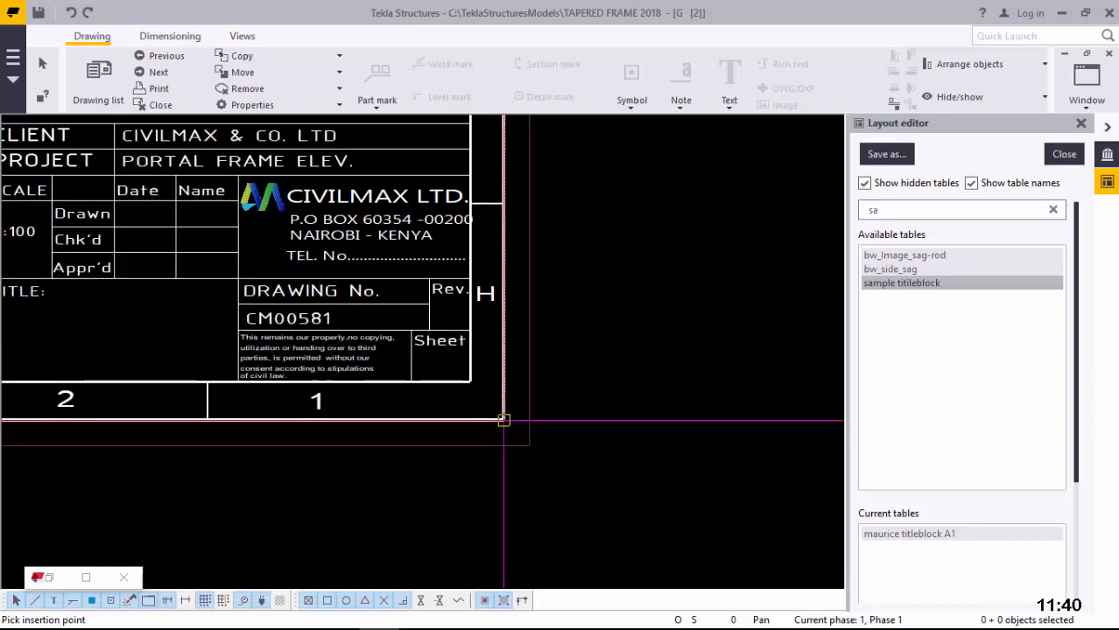
{"action": "left_click", "coordinate": [503, 420]}
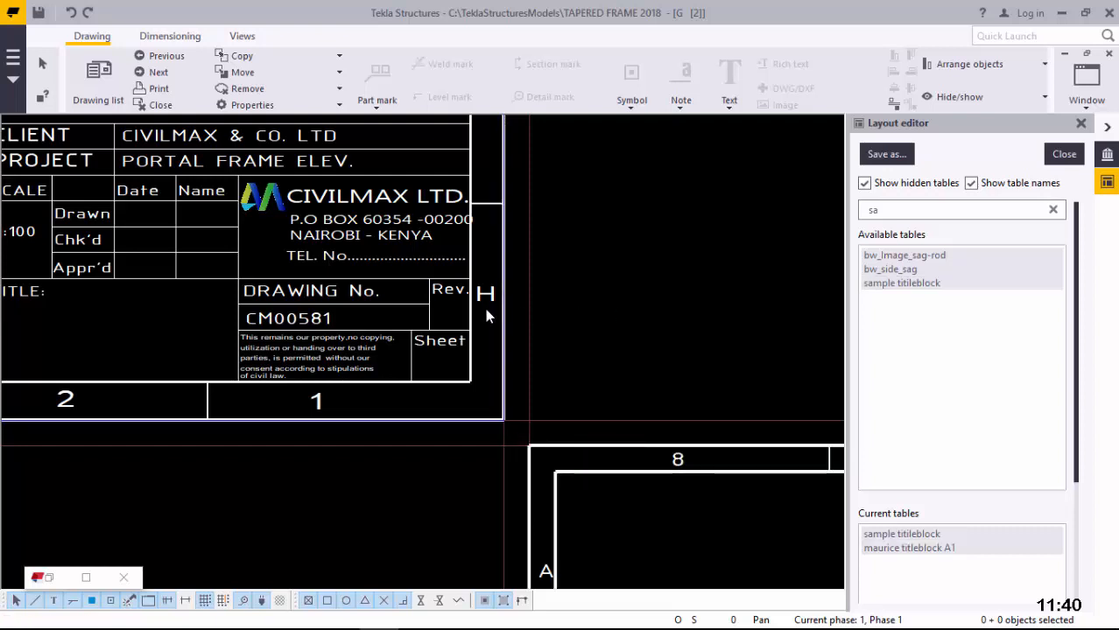
Step: Zoom around the sheet to compare the new sample titleblock with the old A1 titleblock
{"action": "scroll", "coordinate": [487, 315], "scroll_direction": "down", "scroll_amount": 5}
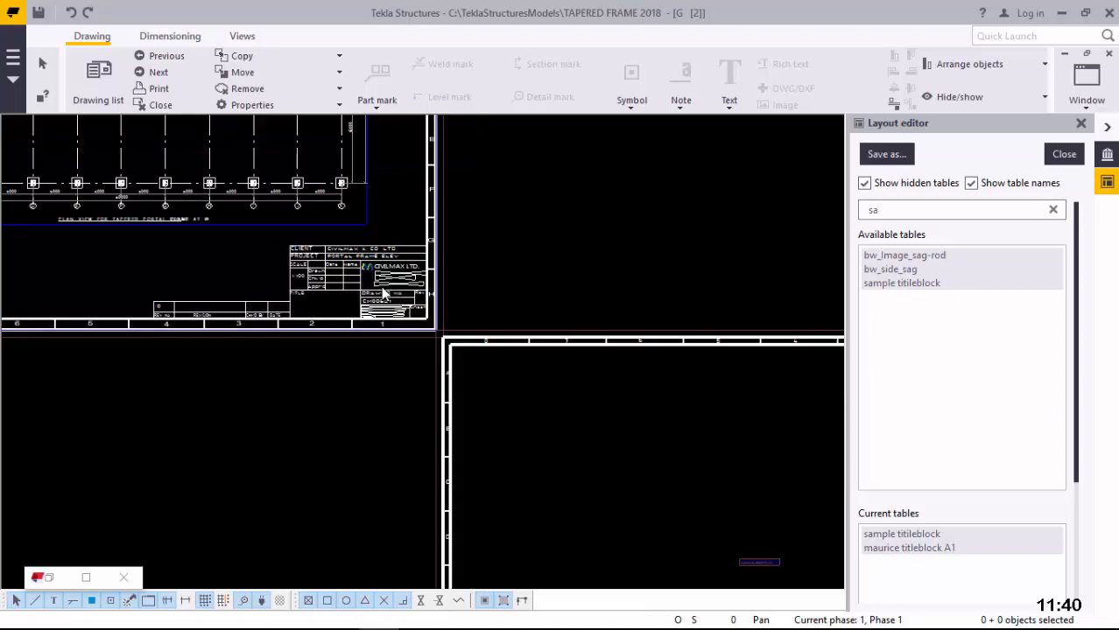
{"action": "scroll", "coordinate": [383, 295], "scroll_direction": "down", "scroll_amount": 1}
{"action": "scroll", "coordinate": [384, 294], "scroll_direction": "down", "scroll_amount": 2}
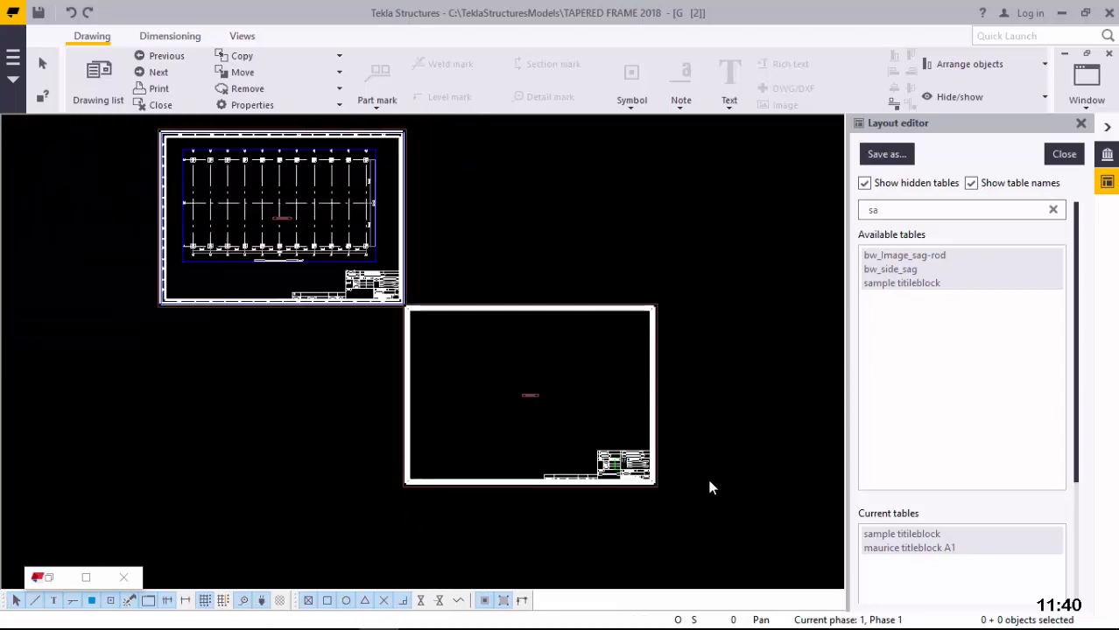
{"action": "scroll", "coordinate": [618, 475], "scroll_direction": "up", "scroll_amount": 5}
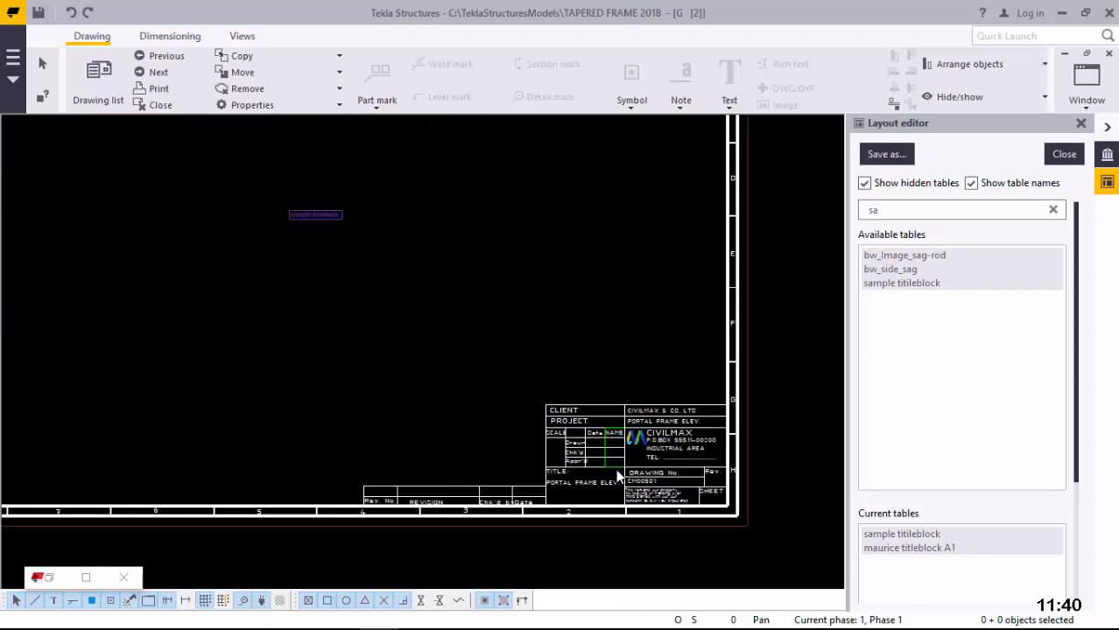
{"action": "scroll", "coordinate": [616, 471], "scroll_direction": "up", "scroll_amount": 2}
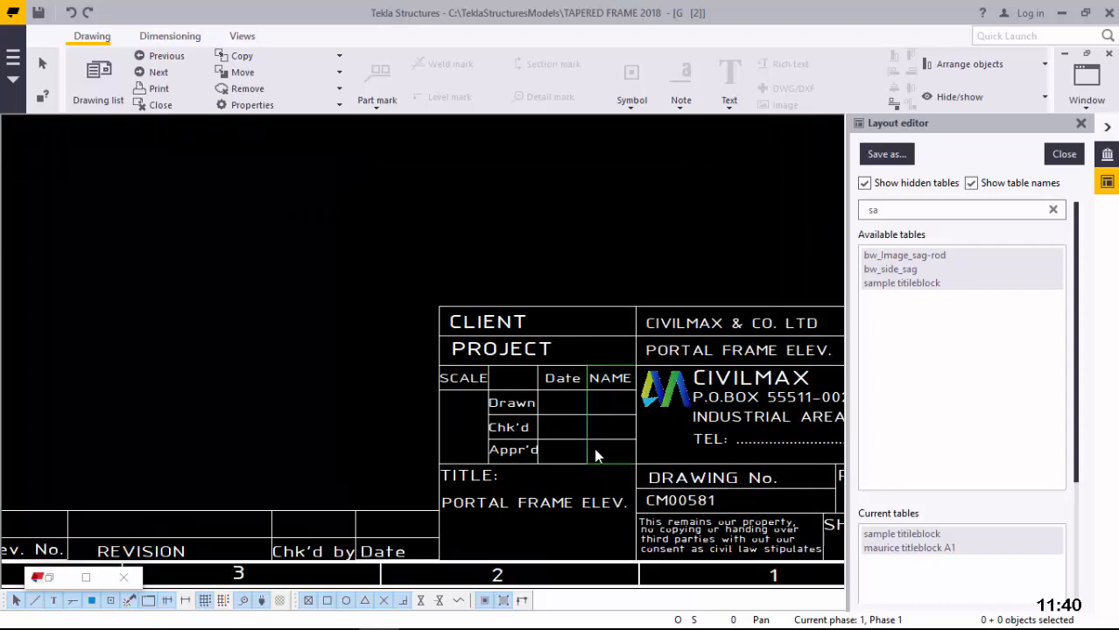
{"action": "scroll", "coordinate": [578, 411], "scroll_direction": "down", "scroll_amount": 3}
{"action": "scroll", "coordinate": [589, 448], "scroll_direction": "up", "scroll_amount": 3}
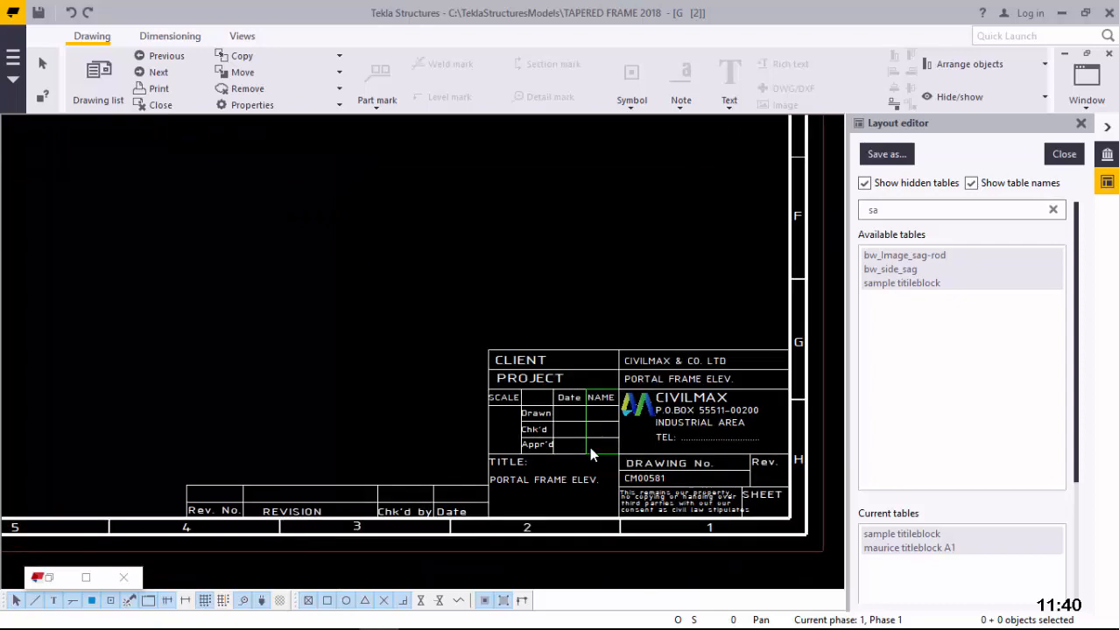
{"action": "scroll", "coordinate": [589, 447], "scroll_direction": "down", "scroll_amount": 1}
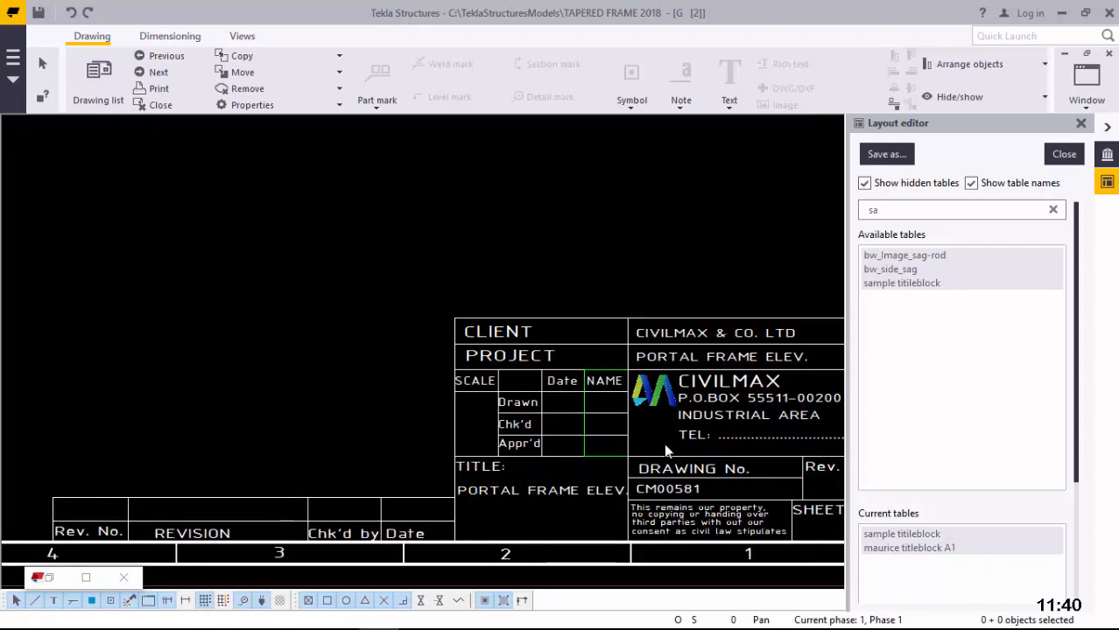
{"action": "scroll", "coordinate": [664, 443], "scroll_direction": "down", "scroll_amount": 2}
{"action": "scroll", "coordinate": [712, 462], "scroll_direction": "down", "scroll_amount": 4}
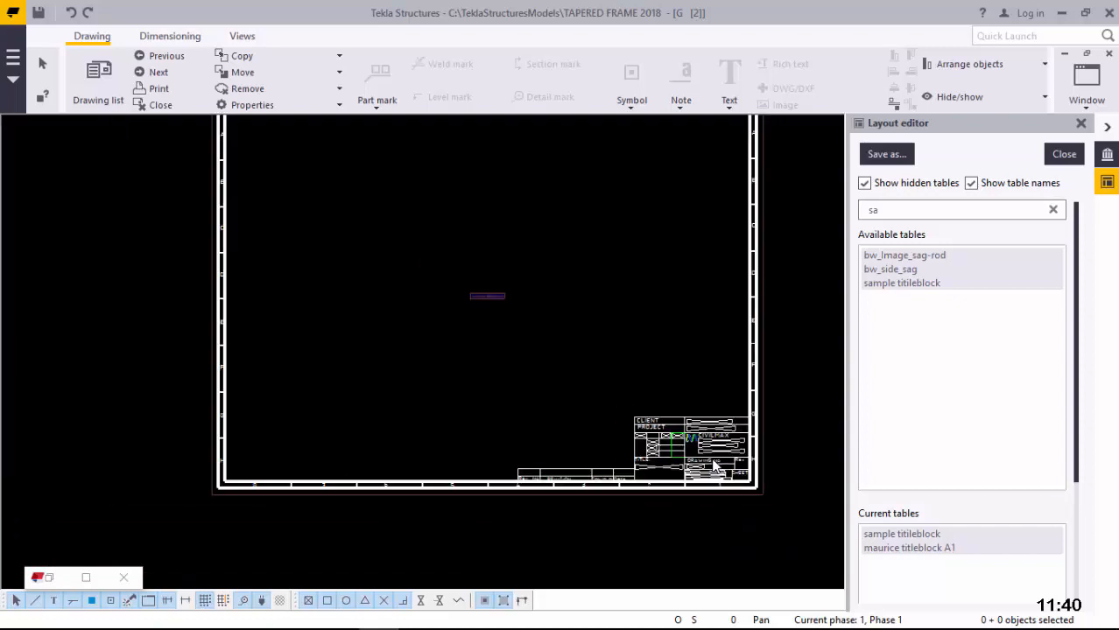
{"action": "scroll", "coordinate": [688, 421], "scroll_direction": "down", "scroll_amount": 2}
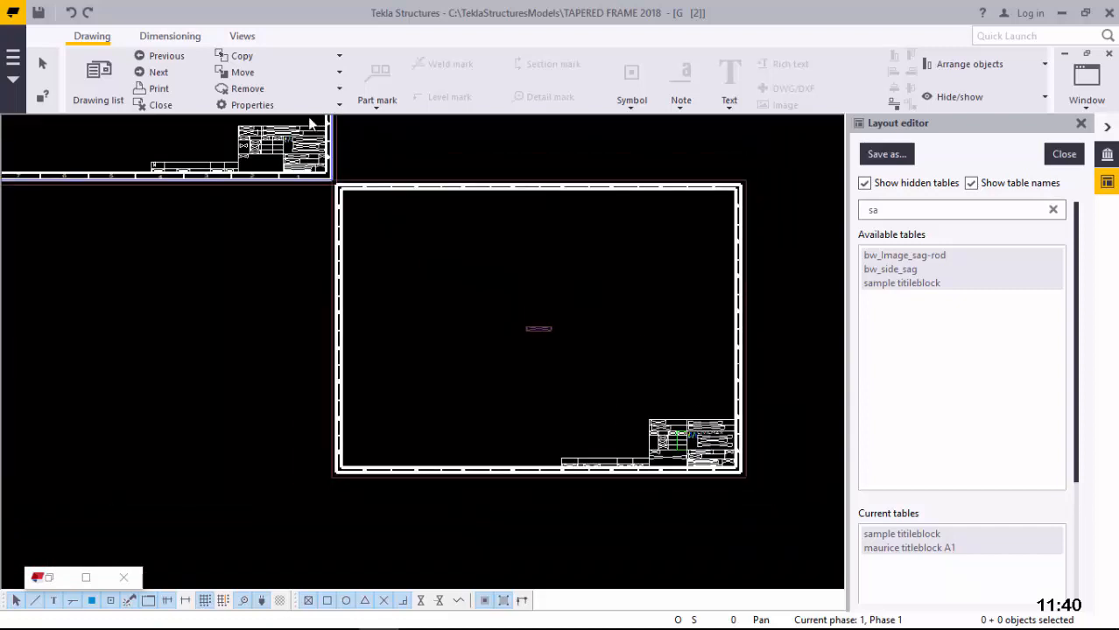
{"action": "scroll", "coordinate": [385, 260], "scroll_direction": "up", "scroll_amount": 2}
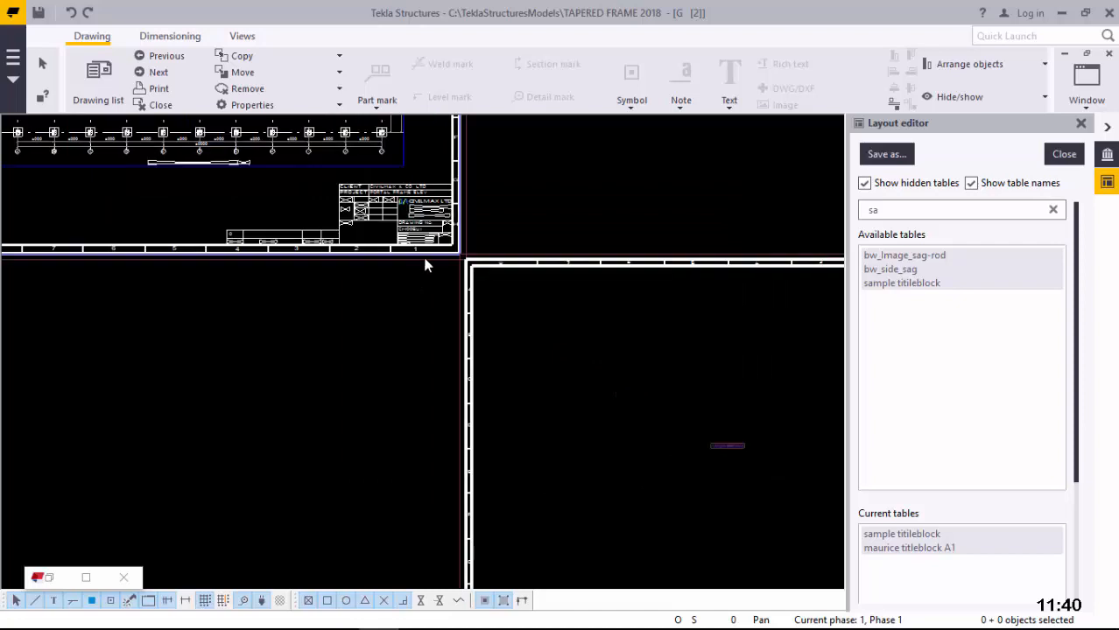
{"action": "scroll", "coordinate": [354, 247], "scroll_direction": "up", "scroll_amount": 2}
{"action": "scroll", "coordinate": [354, 247], "scroll_direction": "down", "scroll_amount": 1}
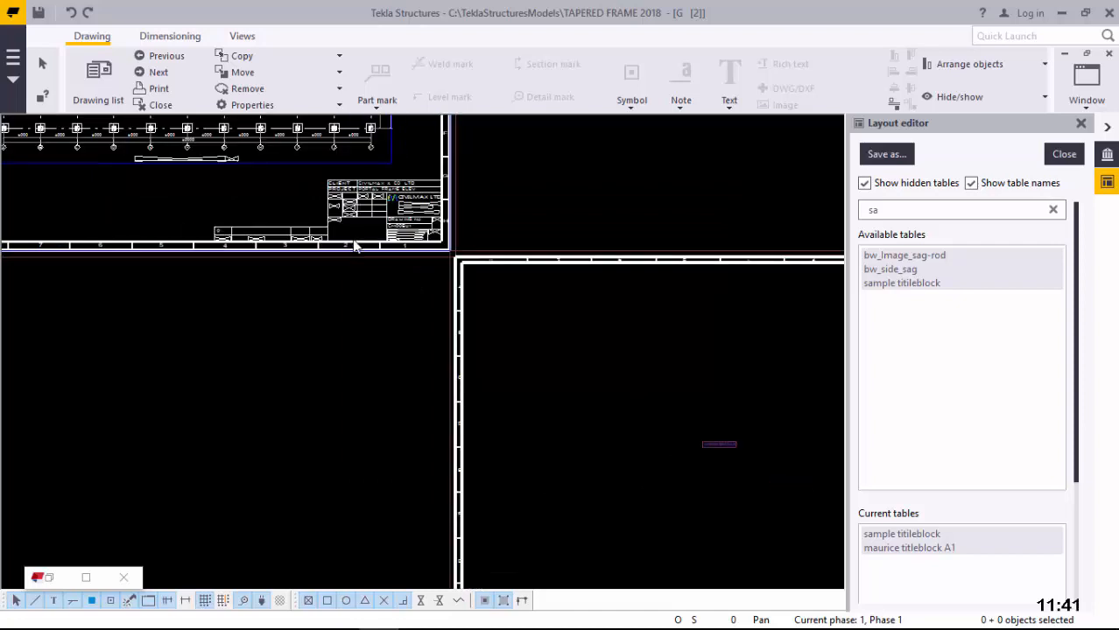
{"action": "scroll", "coordinate": [355, 247], "scroll_direction": "down", "scroll_amount": 2}
{"action": "scroll", "coordinate": [355, 247], "scroll_direction": "down", "scroll_amount": 1}
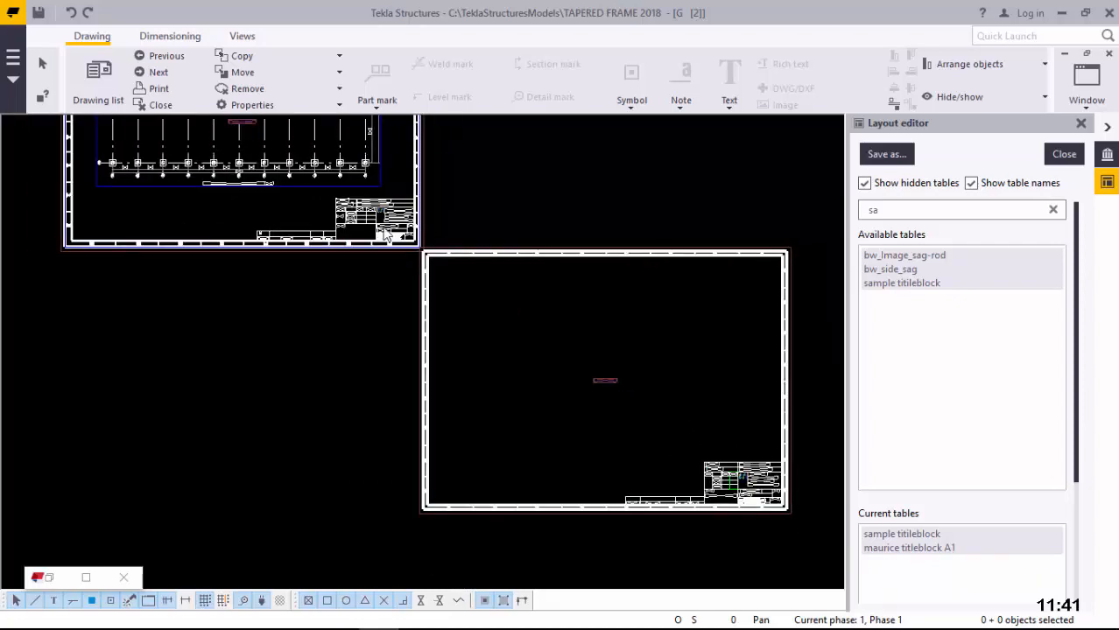
{"action": "scroll", "coordinate": [380, 203], "scroll_direction": "up", "scroll_amount": 1}
{"action": "scroll", "coordinate": [380, 202], "scroll_direction": "up", "scroll_amount": 1}
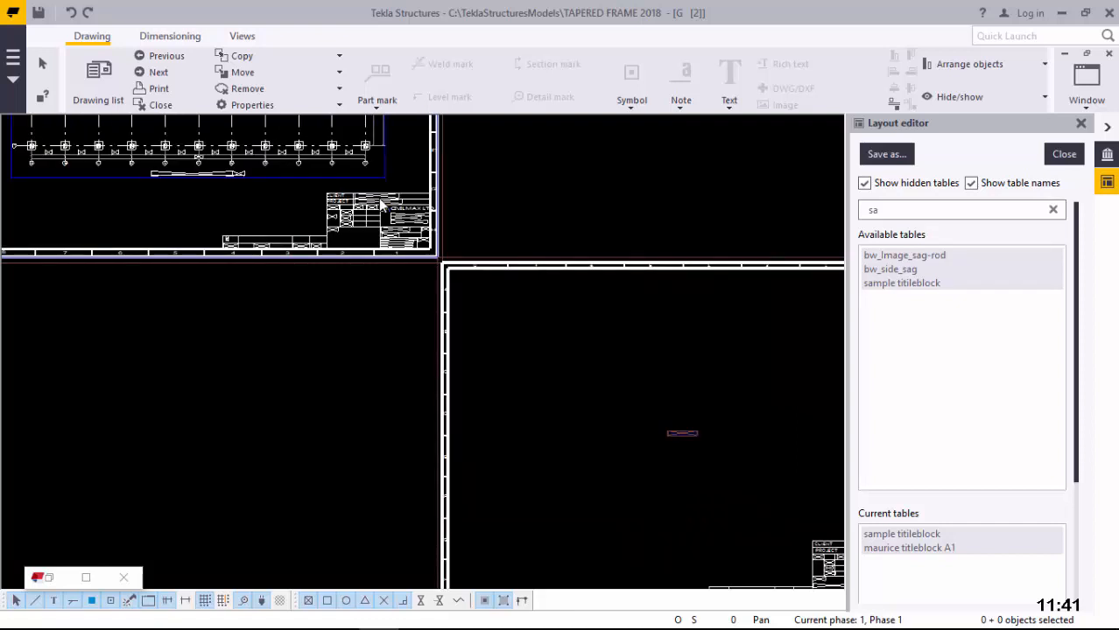
Step: Delete the old A1 titleblock table from the drawing layout
{"action": "left_click", "coordinate": [380, 202]}
{"action": "right_click", "coordinate": [380, 202]}
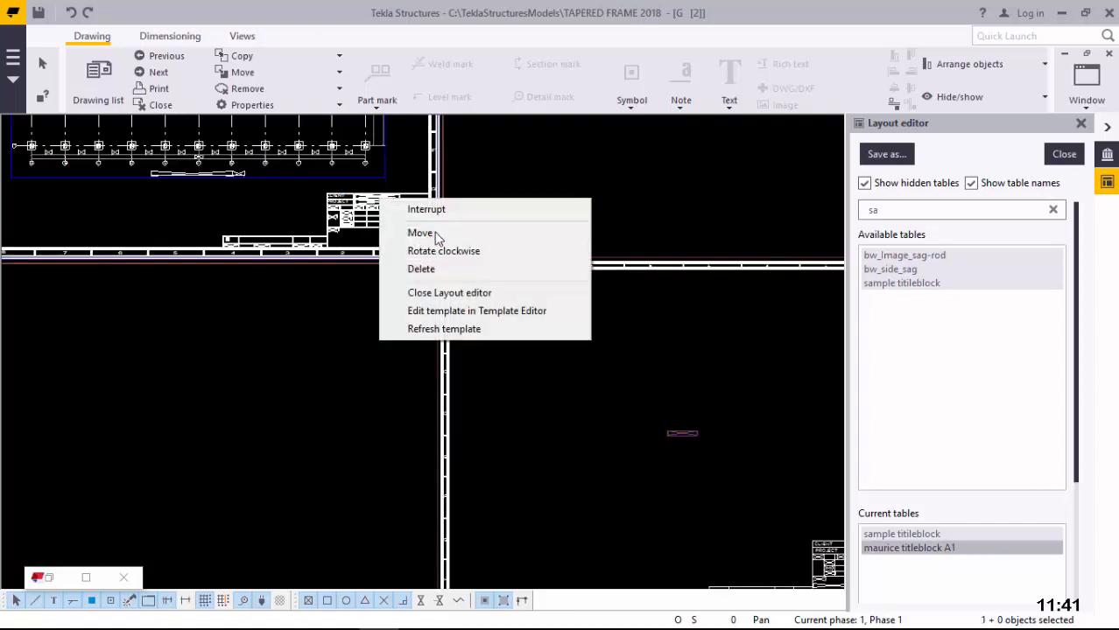
{"action": "left_click", "coordinate": [435, 269]}
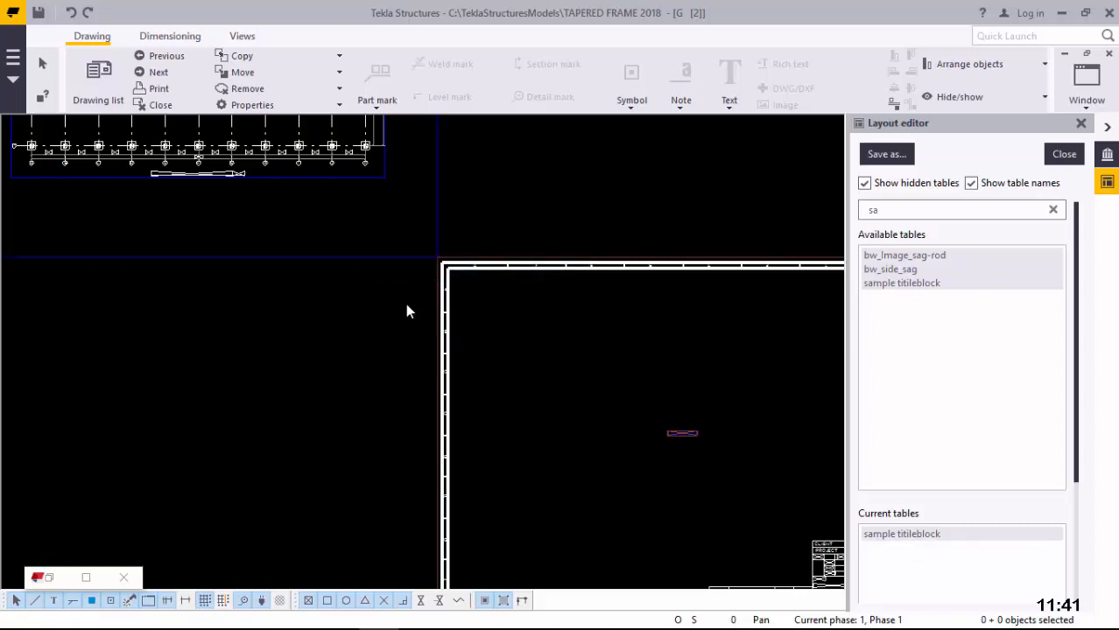
{"action": "scroll", "coordinate": [408, 311], "scroll_direction": "down", "scroll_amount": 3}
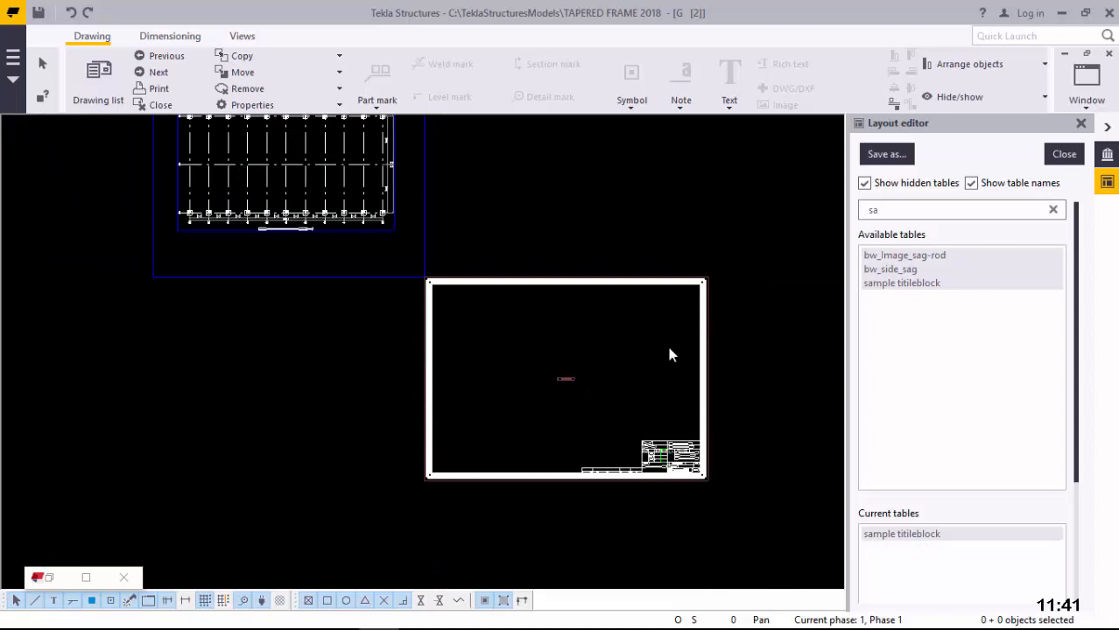
Step: Move the sample titleblock so its corner sits on the sheet's bottom-right corner
{"action": "left_click", "coordinate": [701, 293]}
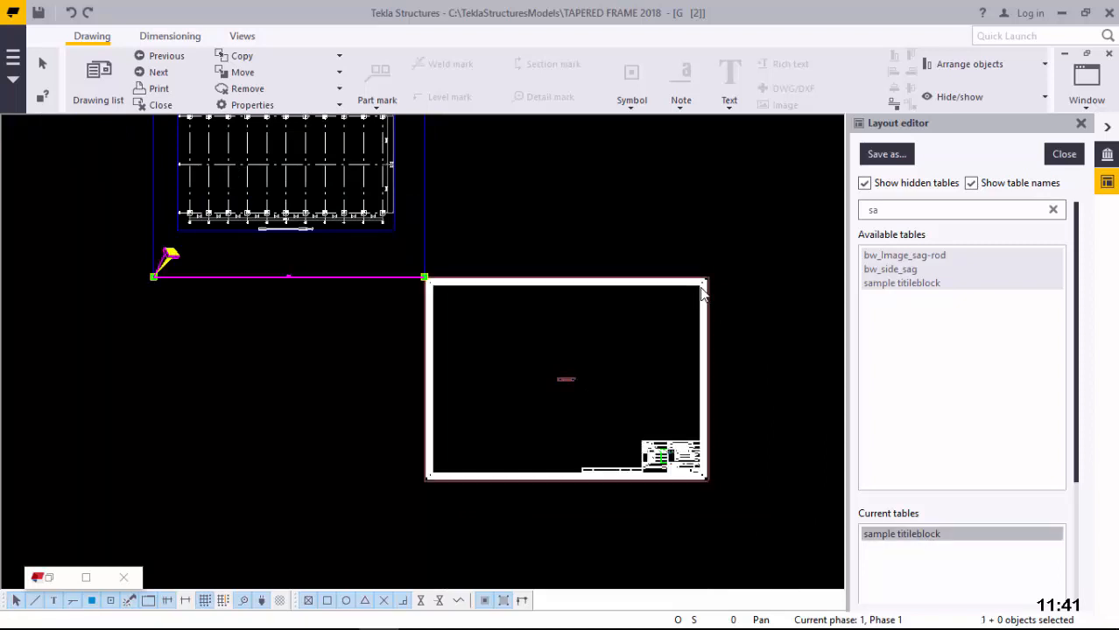
{"action": "right_click", "coordinate": [701, 293]}
{"action": "left_click", "coordinate": [740, 322]}
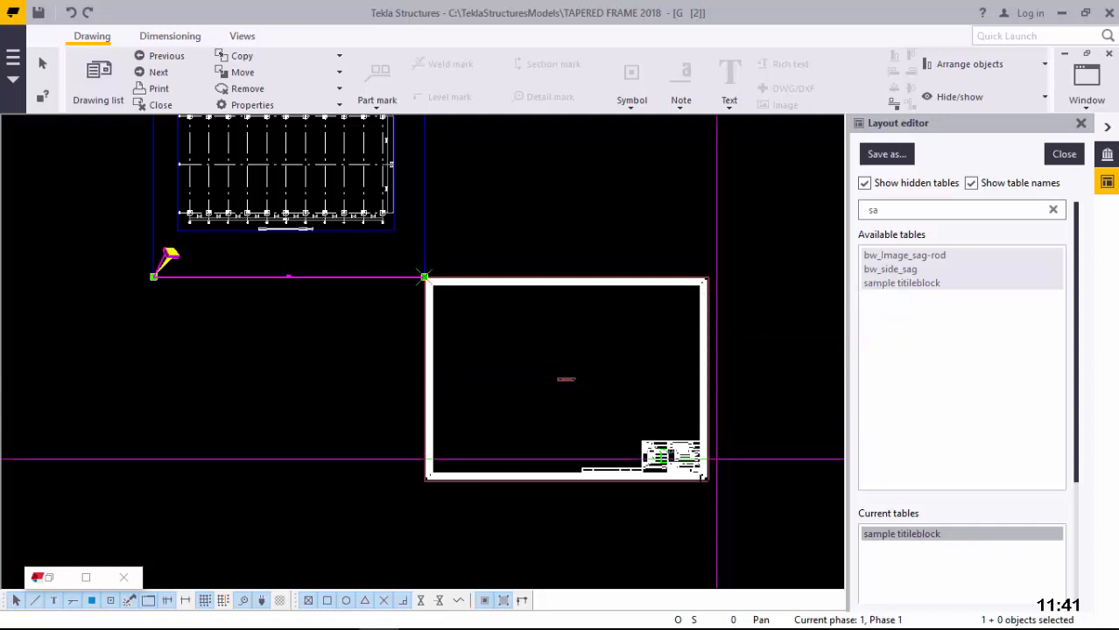
{"action": "scroll", "coordinate": [716, 473], "scroll_direction": "up", "scroll_amount": 4}
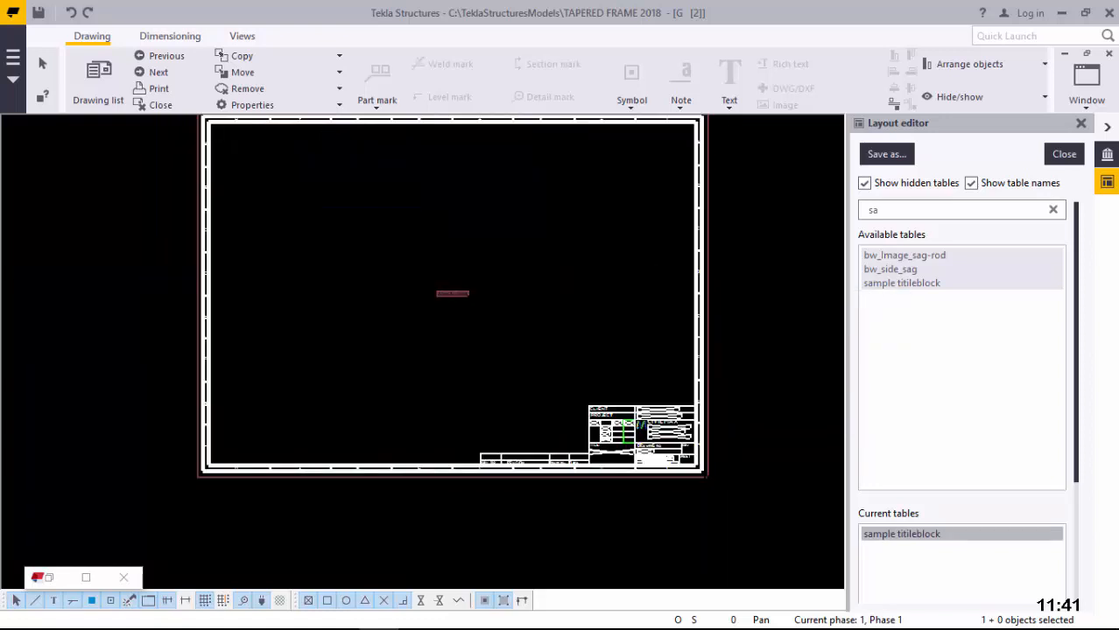
{"action": "scroll", "coordinate": [710, 473], "scroll_direction": "up", "scroll_amount": 2}
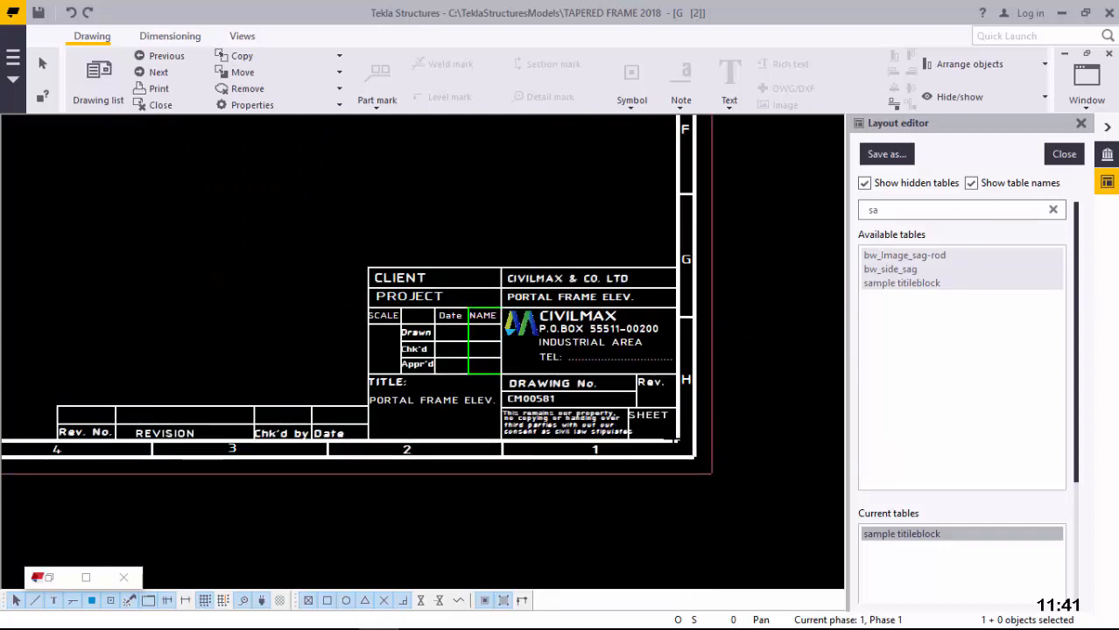
{"action": "scroll", "coordinate": [677, 444], "scroll_direction": "up", "scroll_amount": 1}
{"action": "scroll", "coordinate": [677, 442], "scroll_direction": "up", "scroll_amount": 1}
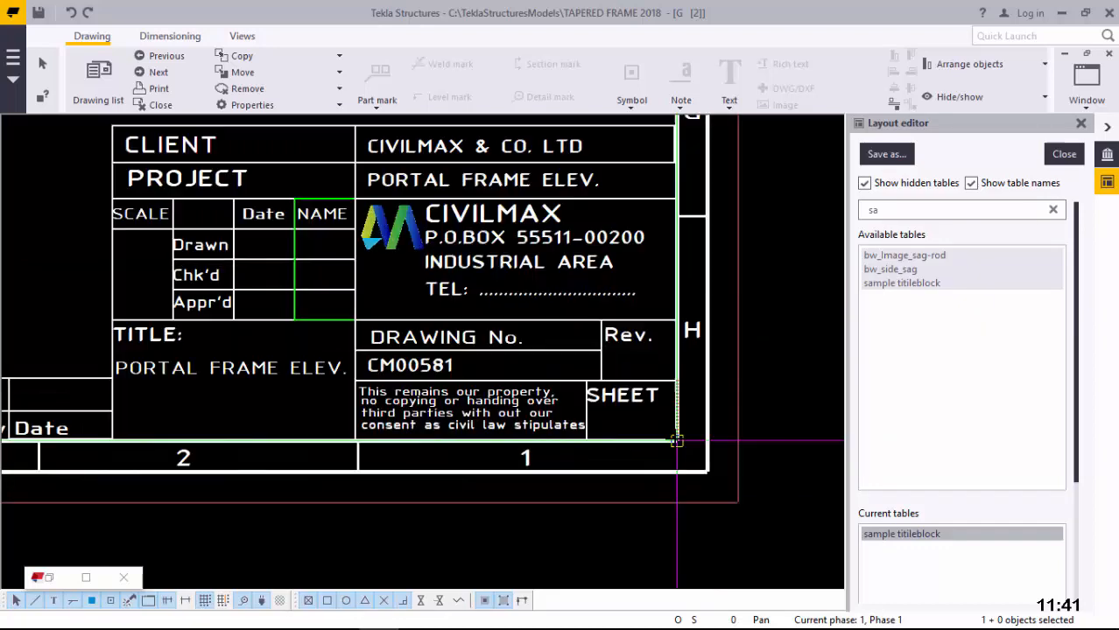
{"action": "left_click", "coordinate": [677, 442]}
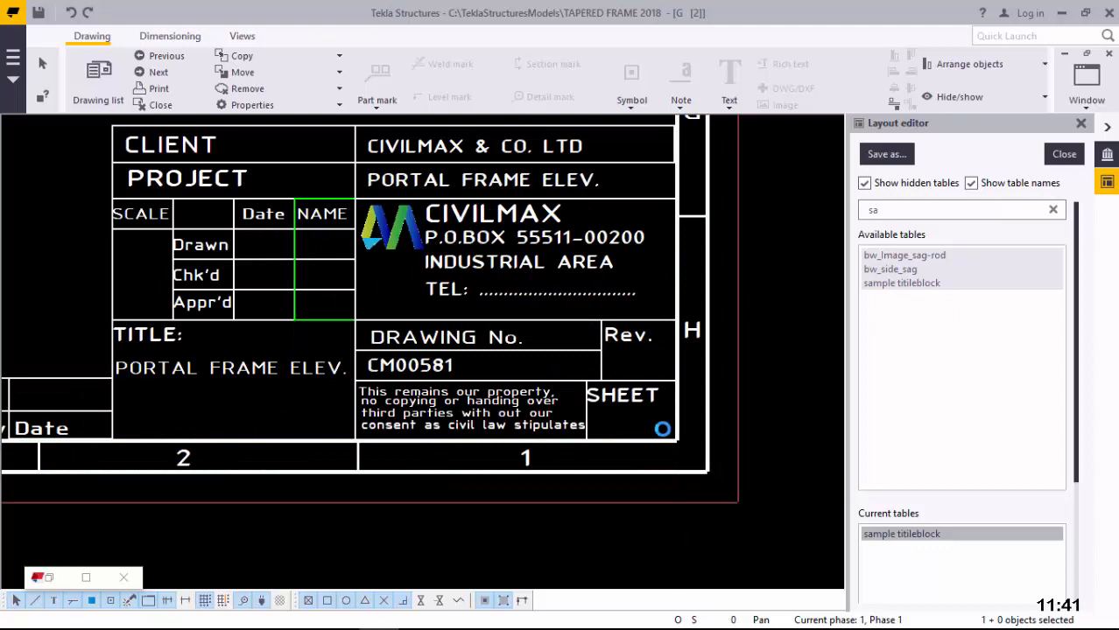
Step: Zoom around to confirm the plan view now lies inside the sample titleblock's frame
{"action": "scroll", "coordinate": [670, 435], "scroll_direction": "down", "scroll_amount": 2}
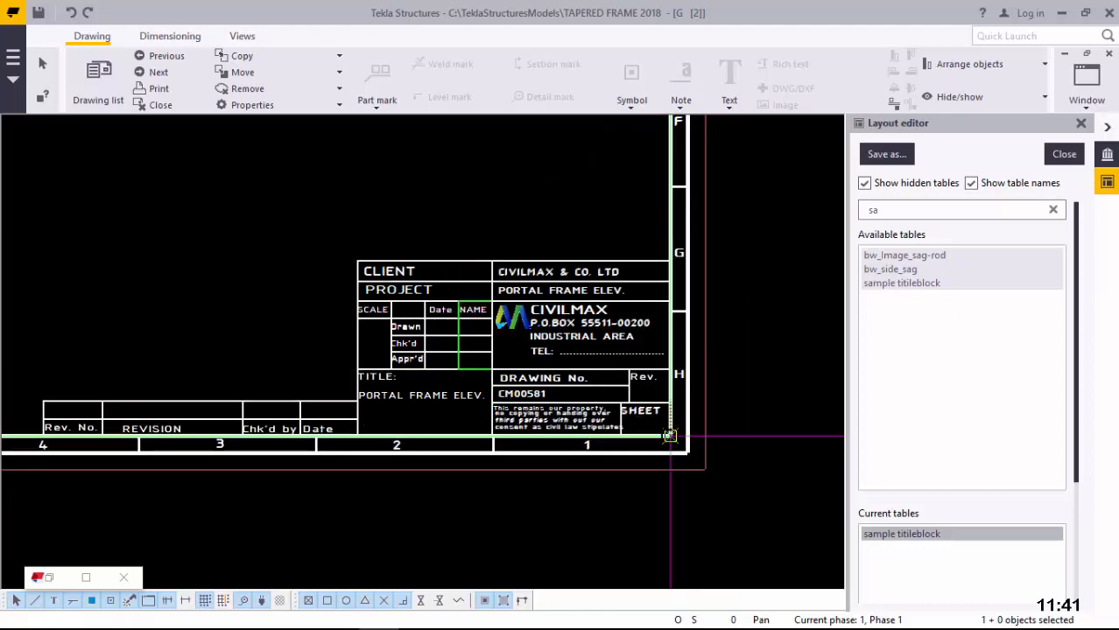
{"action": "scroll", "coordinate": [669, 435], "scroll_direction": "down", "scroll_amount": 1}
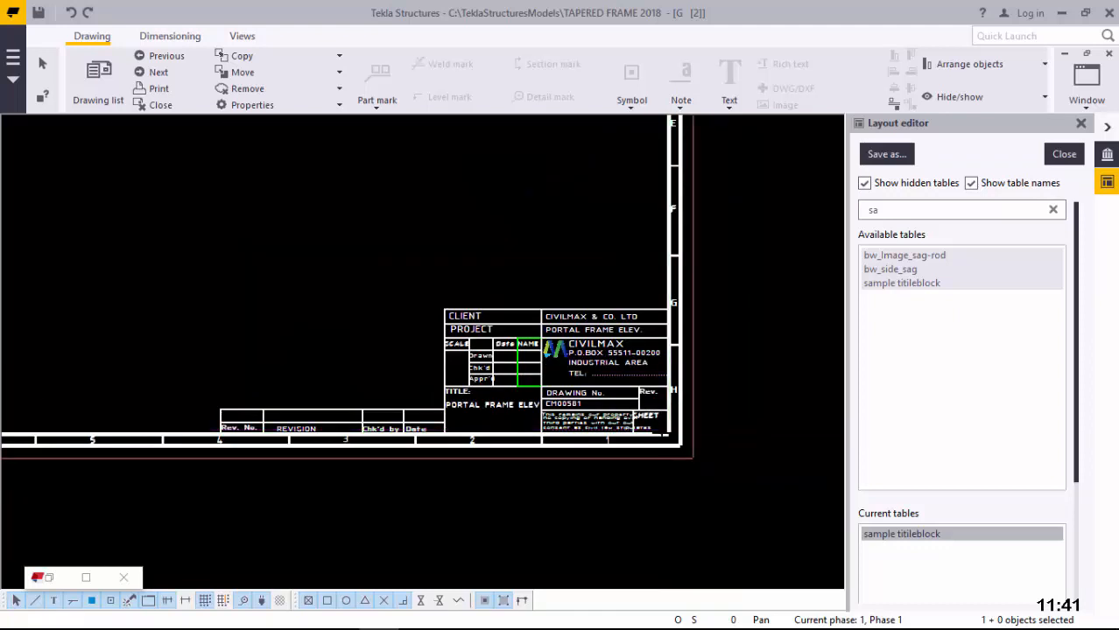
{"action": "scroll", "coordinate": [670, 435], "scroll_direction": "down", "scroll_amount": 3}
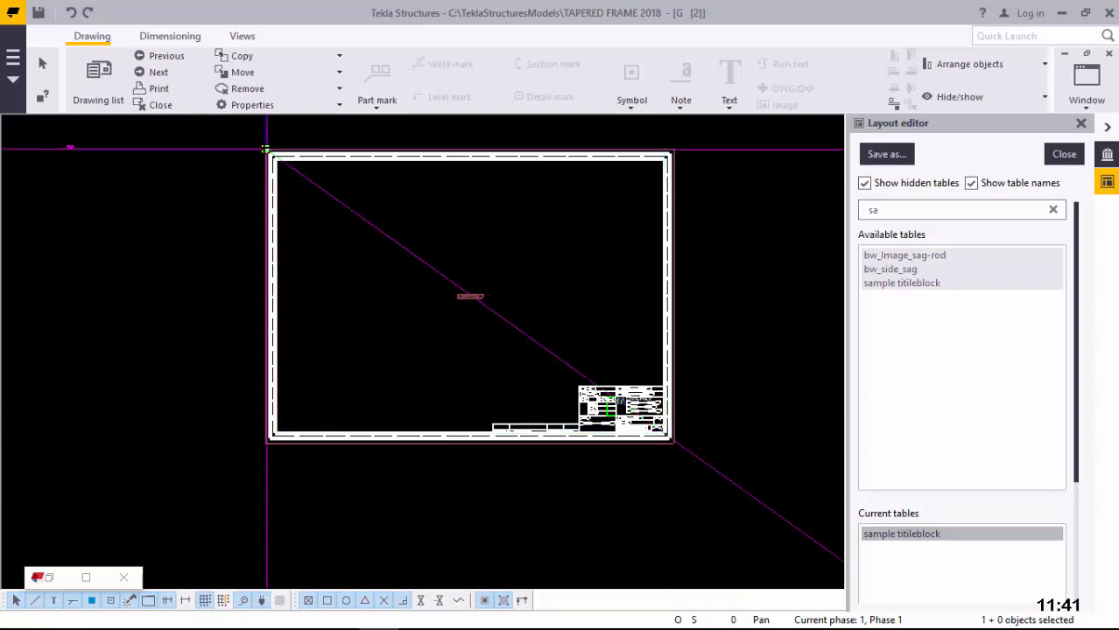
{"action": "scroll", "coordinate": [266, 150], "scroll_direction": "up", "scroll_amount": 2}
{"action": "scroll", "coordinate": [267, 151], "scroll_direction": "up", "scroll_amount": 3}
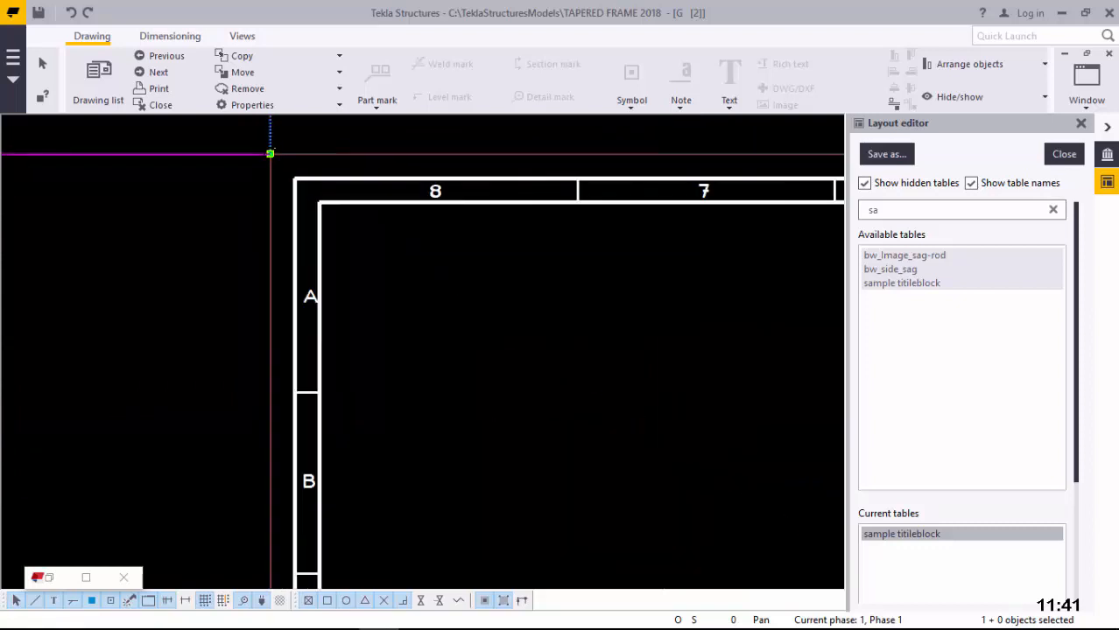
{"action": "scroll", "coordinate": [277, 160], "scroll_direction": "up", "scroll_amount": 1}
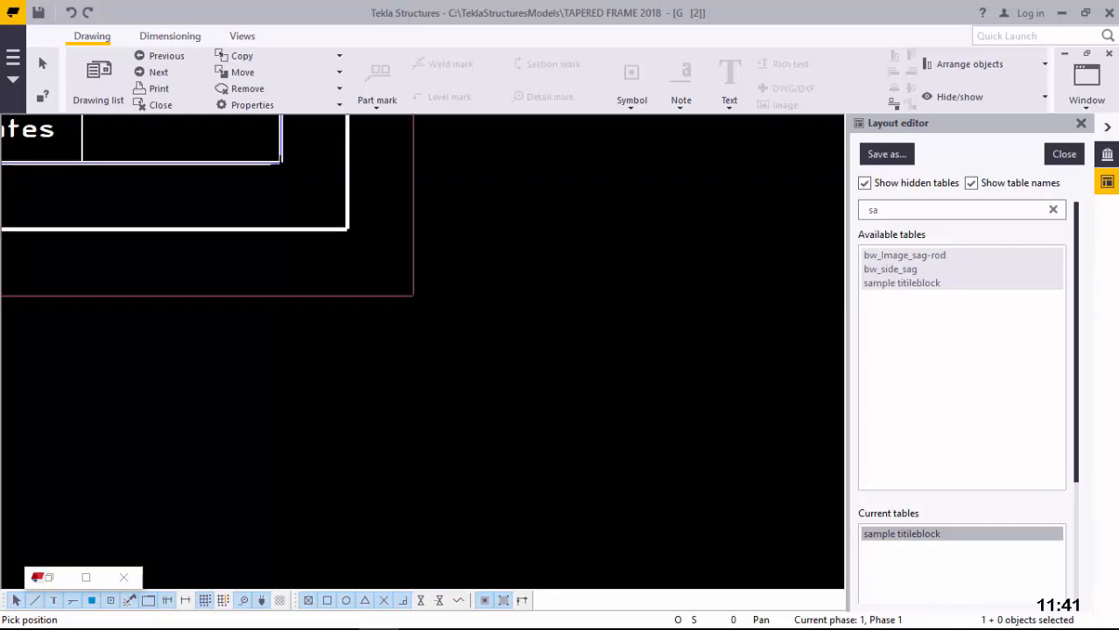
{"action": "scroll", "coordinate": [464, 376], "scroll_direction": "down", "scroll_amount": 5}
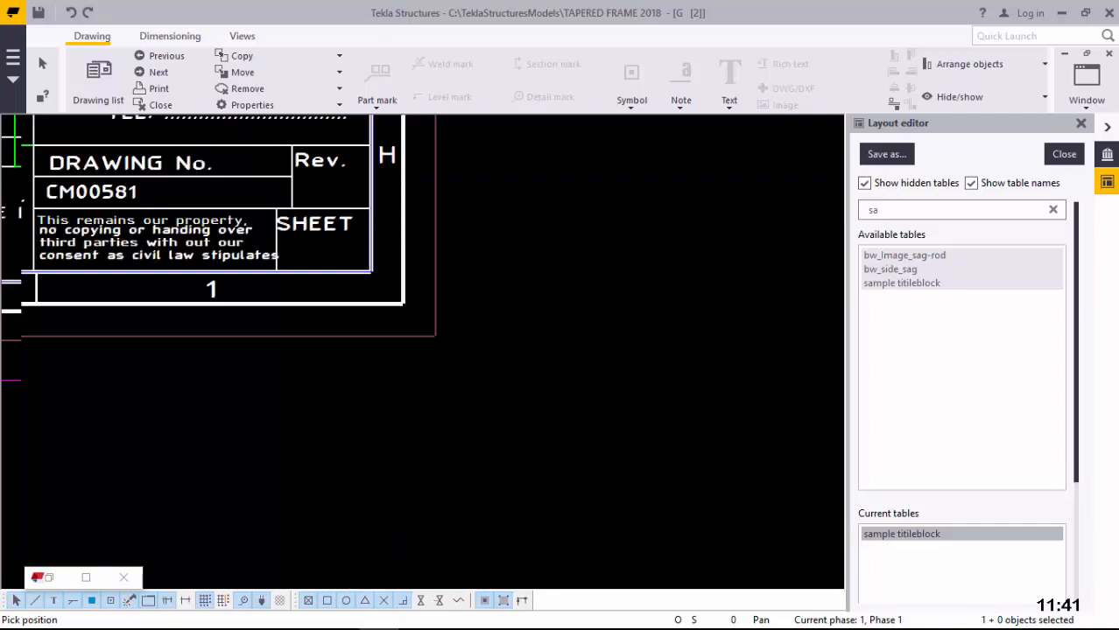
{"action": "scroll", "coordinate": [473, 376], "scroll_direction": "down", "scroll_amount": 3}
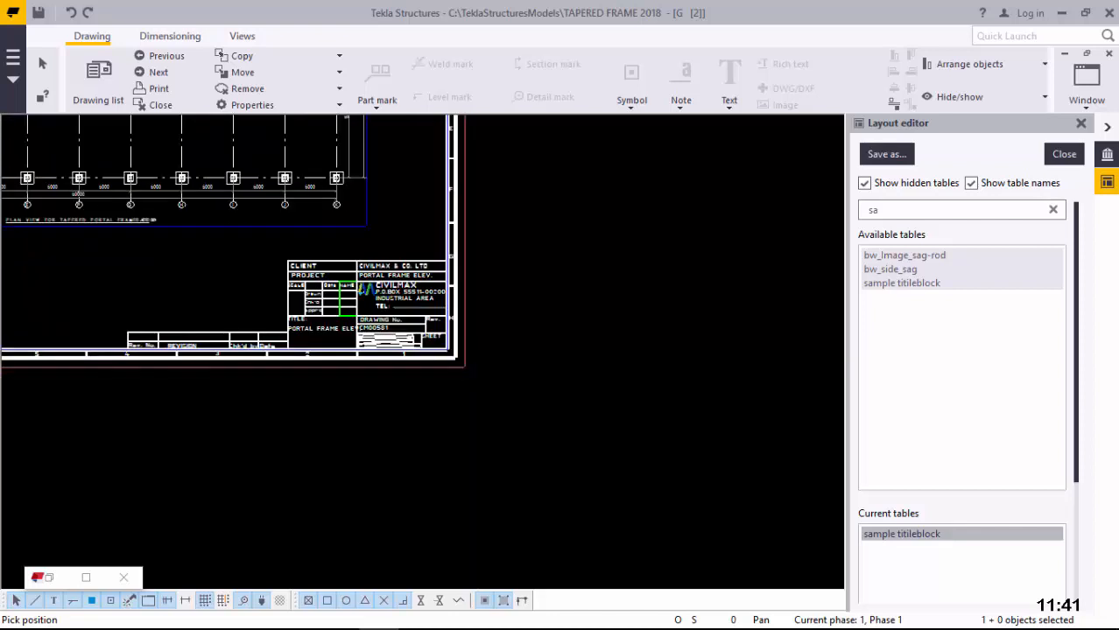
{"action": "scroll", "coordinate": [468, 368], "scroll_direction": "down", "scroll_amount": 2}
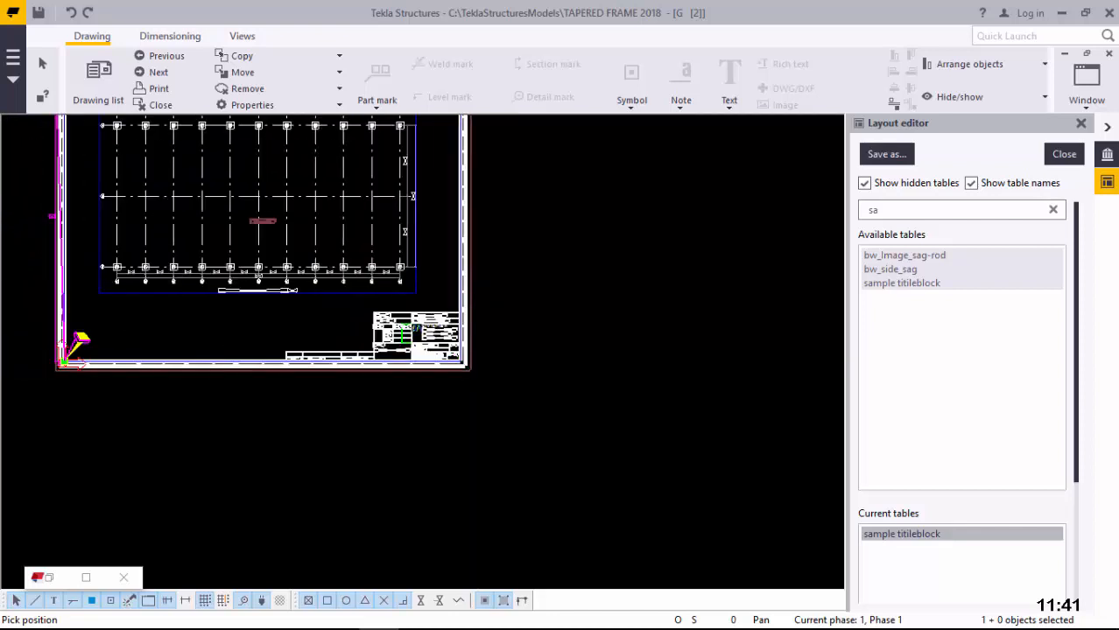
{"action": "scroll", "coordinate": [468, 368], "scroll_direction": "down", "scroll_amount": 2}
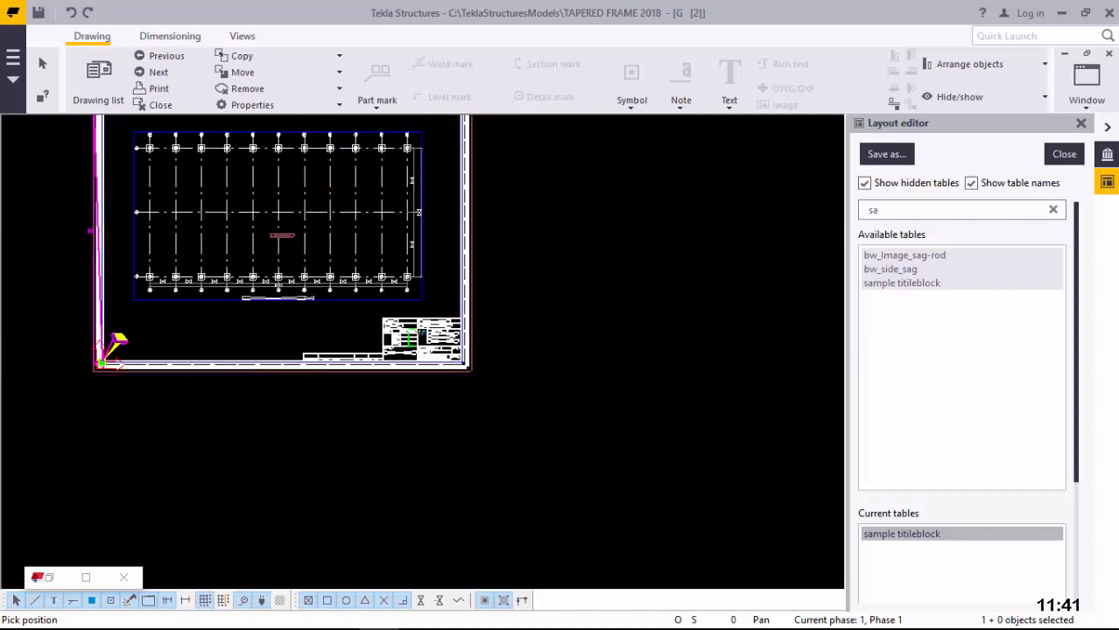
Step: End the Move command with Interrupt and zoom in to check the titleblock placement
{"action": "right_click", "coordinate": [563, 202]}
{"action": "left_click", "coordinate": [604, 216]}
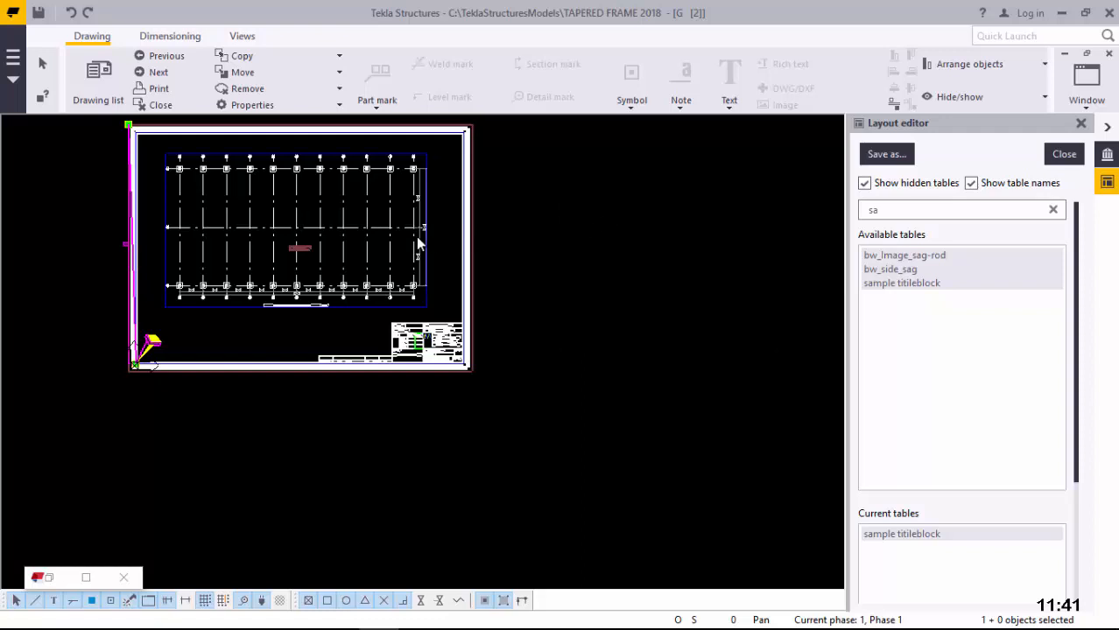
{"action": "scroll", "coordinate": [383, 245], "scroll_direction": "up", "scroll_amount": 1}
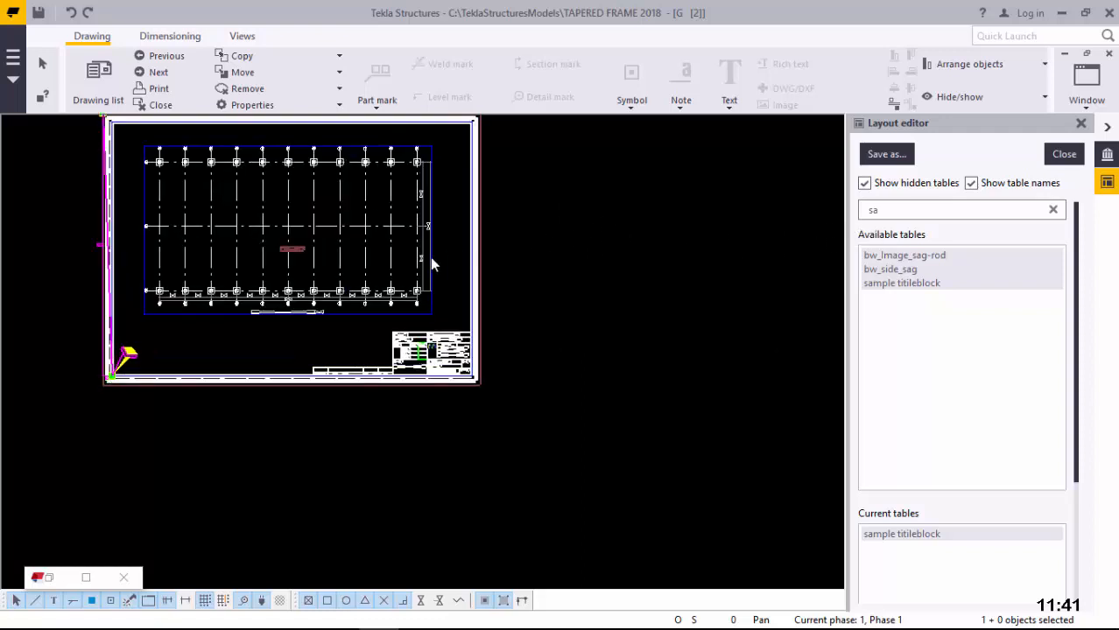
{"action": "scroll", "coordinate": [430, 258], "scroll_direction": "up", "scroll_amount": 1}
{"action": "scroll", "coordinate": [434, 396], "scroll_direction": "up", "scroll_amount": 1}
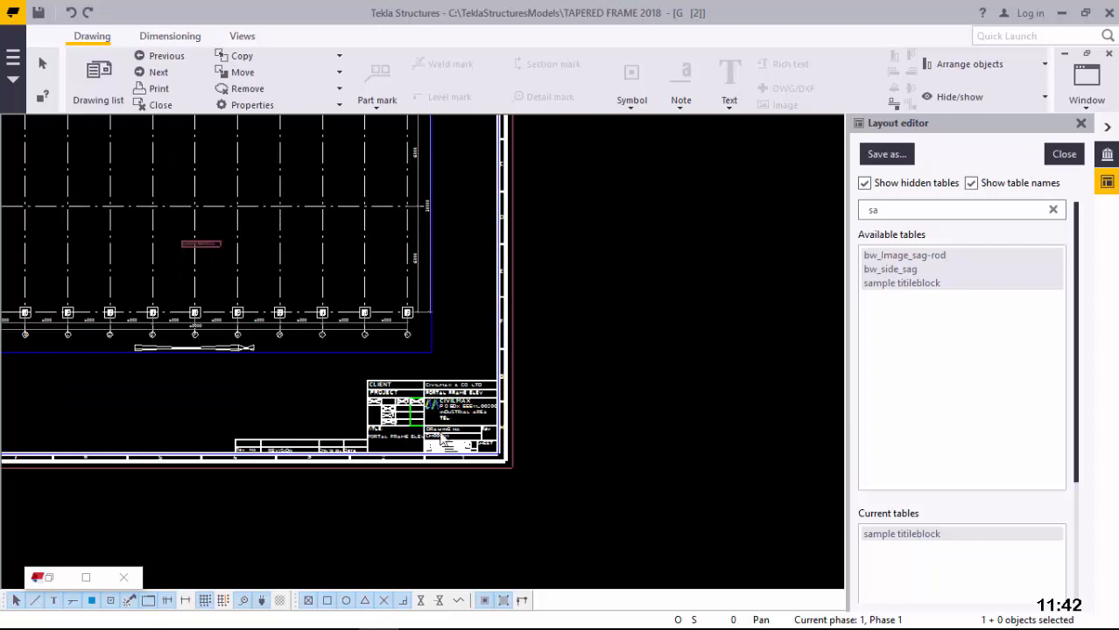
{"action": "scroll", "coordinate": [442, 442], "scroll_direction": "up", "scroll_amount": 4}
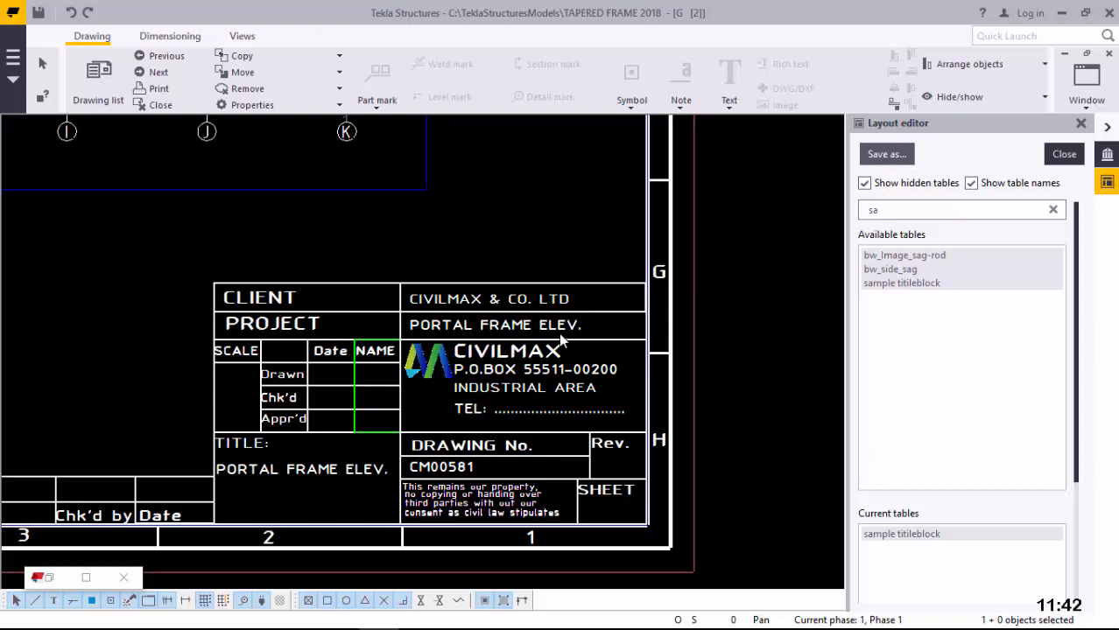
Step: Bring up the Layout editor's Save as options for the edited layout
{"action": "scroll", "coordinate": [494, 386], "scroll_direction": "down", "scroll_amount": 2}
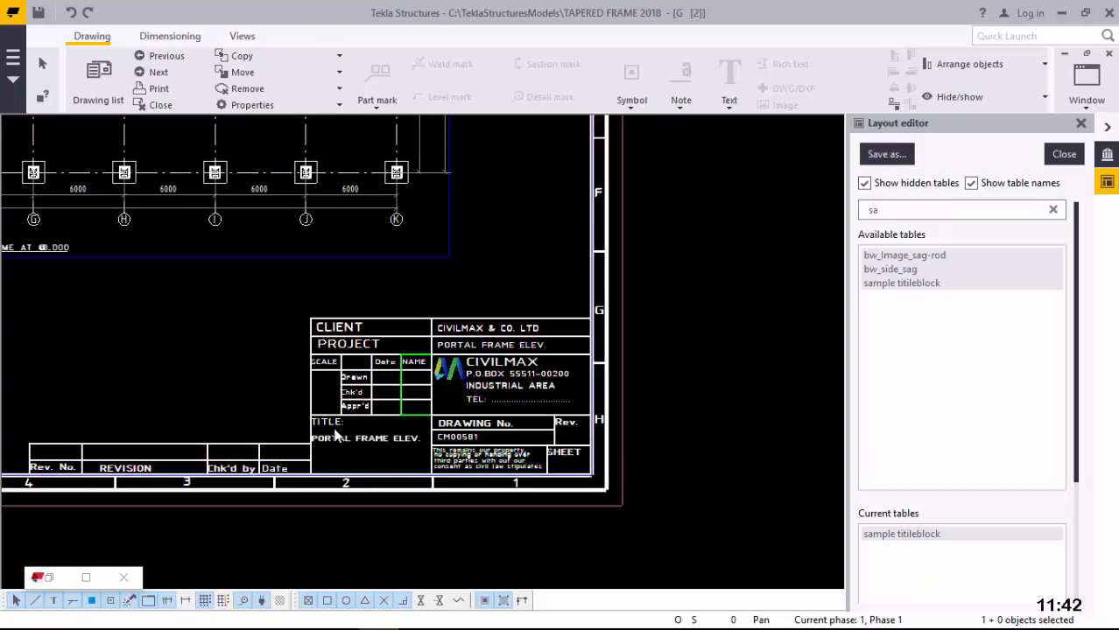
{"action": "scroll", "coordinate": [332, 431], "scroll_direction": "up", "scroll_amount": 2}
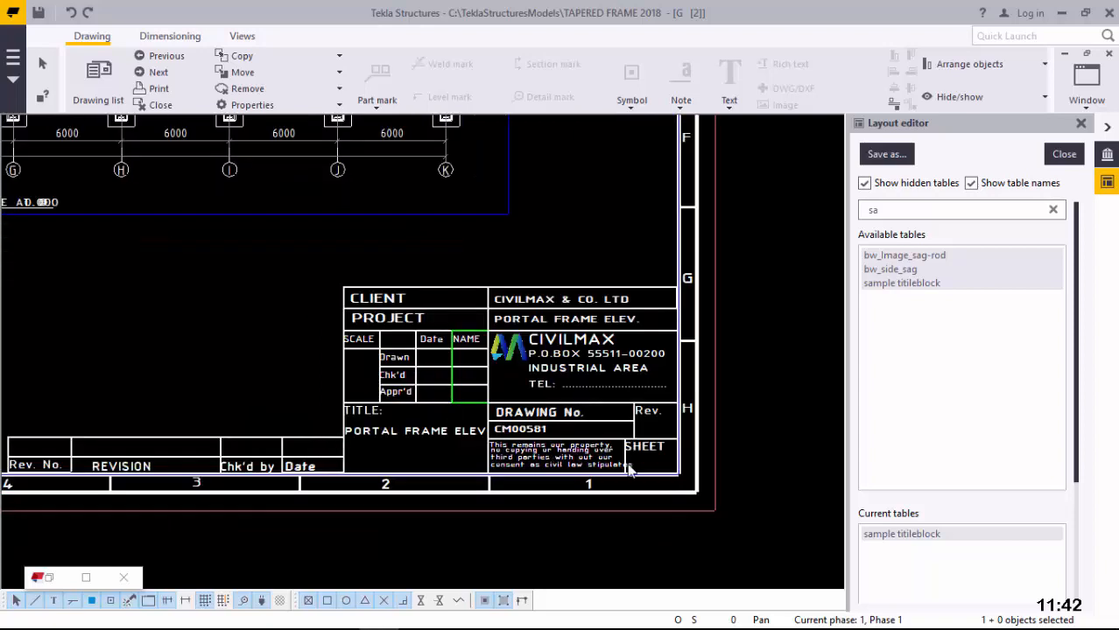
{"action": "scroll", "coordinate": [632, 472], "scroll_direction": "down", "scroll_amount": 3}
{"action": "scroll", "coordinate": [634, 472], "scroll_direction": "down", "scroll_amount": 1}
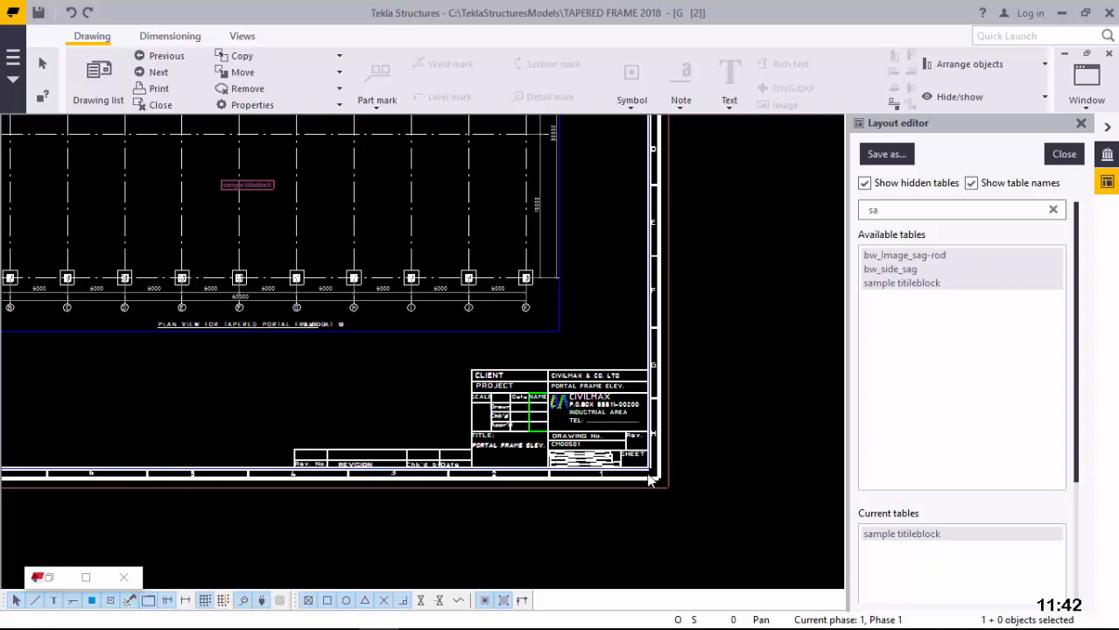
{"action": "scroll", "coordinate": [646, 475], "scroll_direction": "down", "scroll_amount": 2}
{"action": "scroll", "coordinate": [253, 256], "scroll_direction": "up", "scroll_amount": 1}
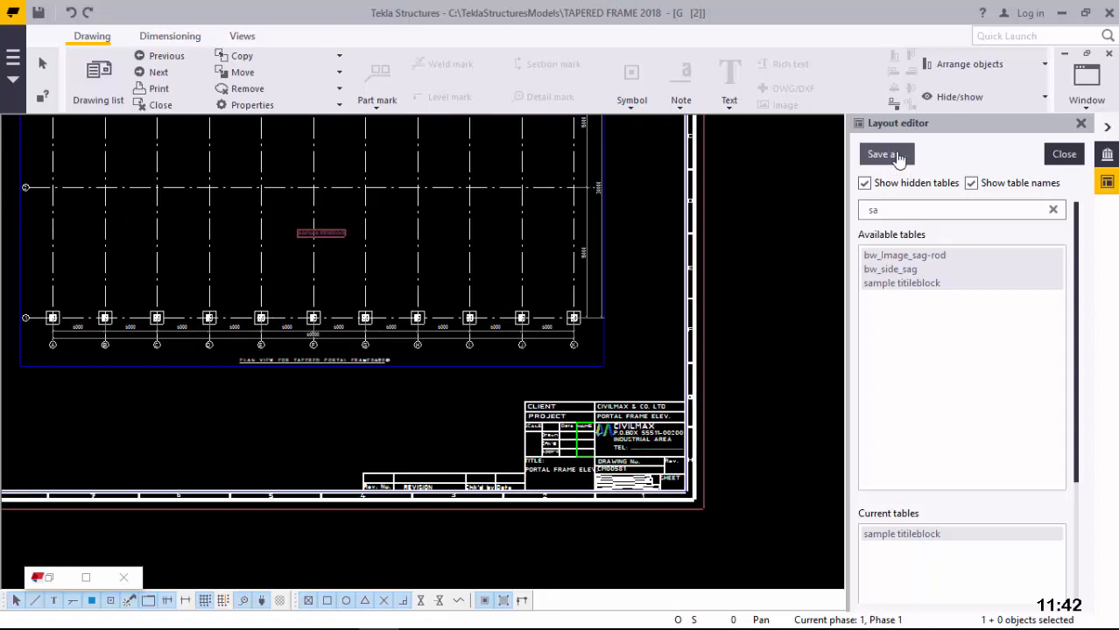
{"action": "left_click", "coordinate": [897, 155]}
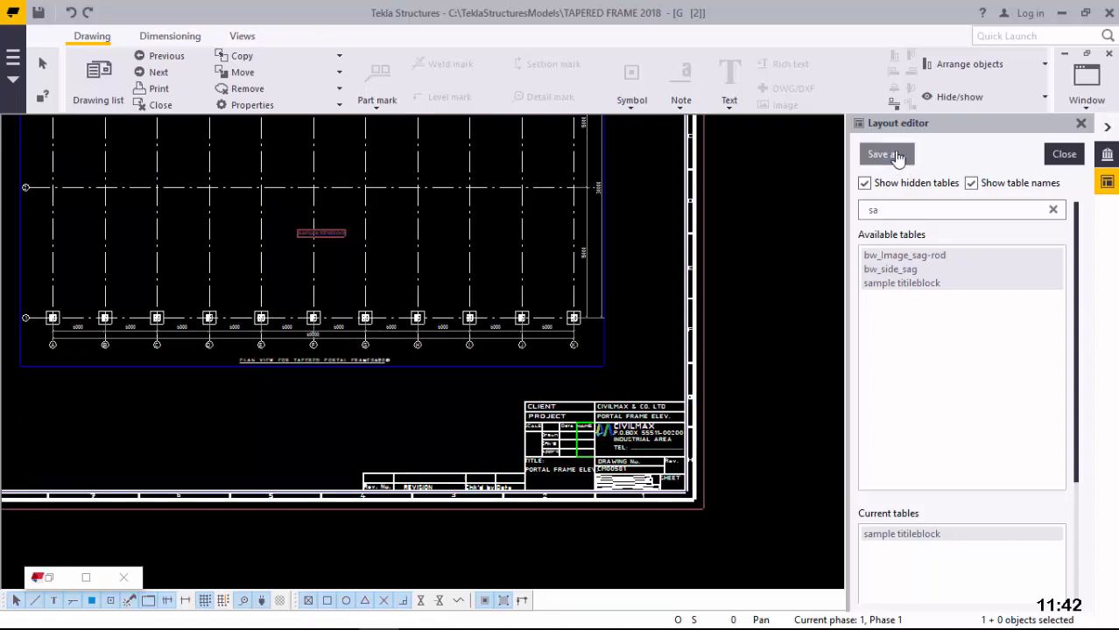